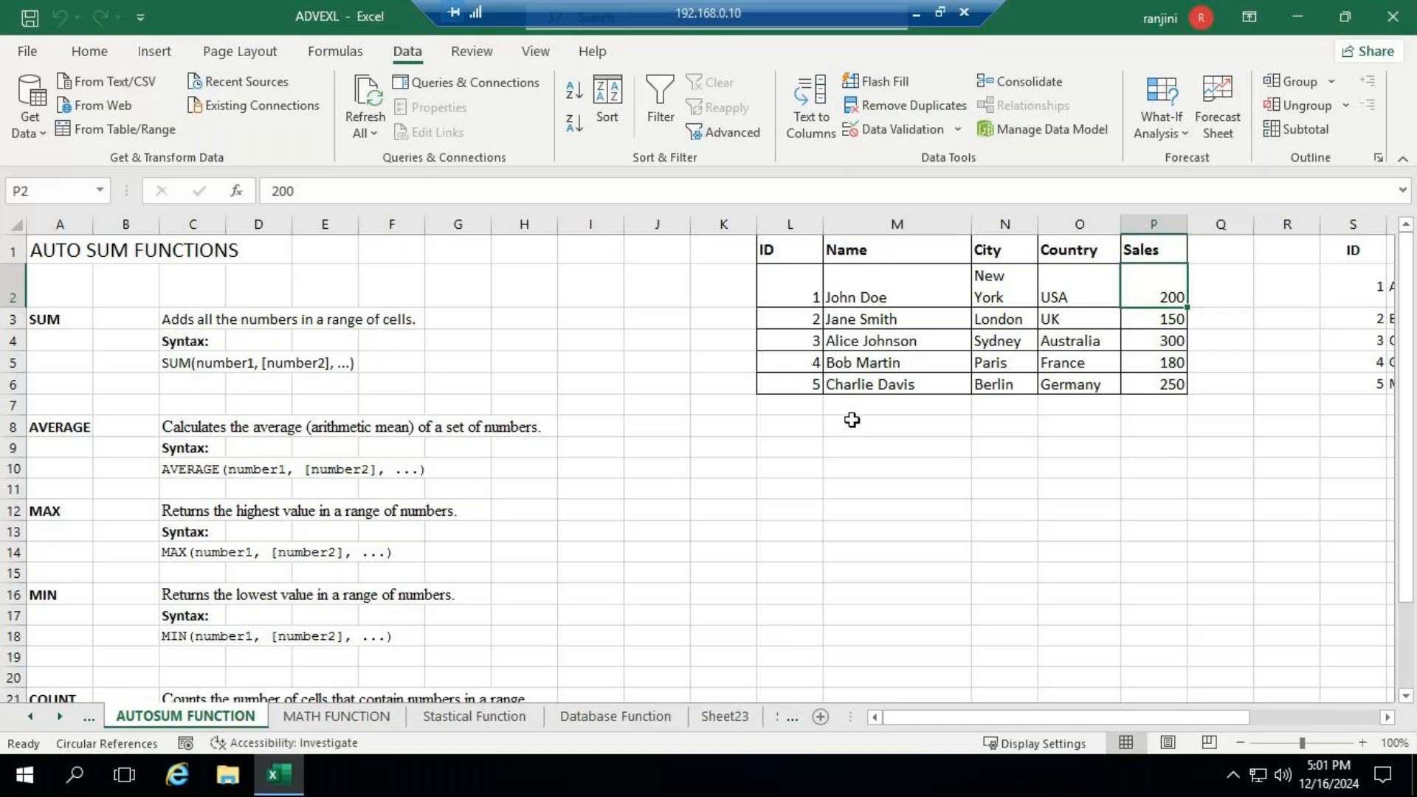
# - Look through the functions offered by AutoSum without applying any of them
pyautogui.click(915, 13)
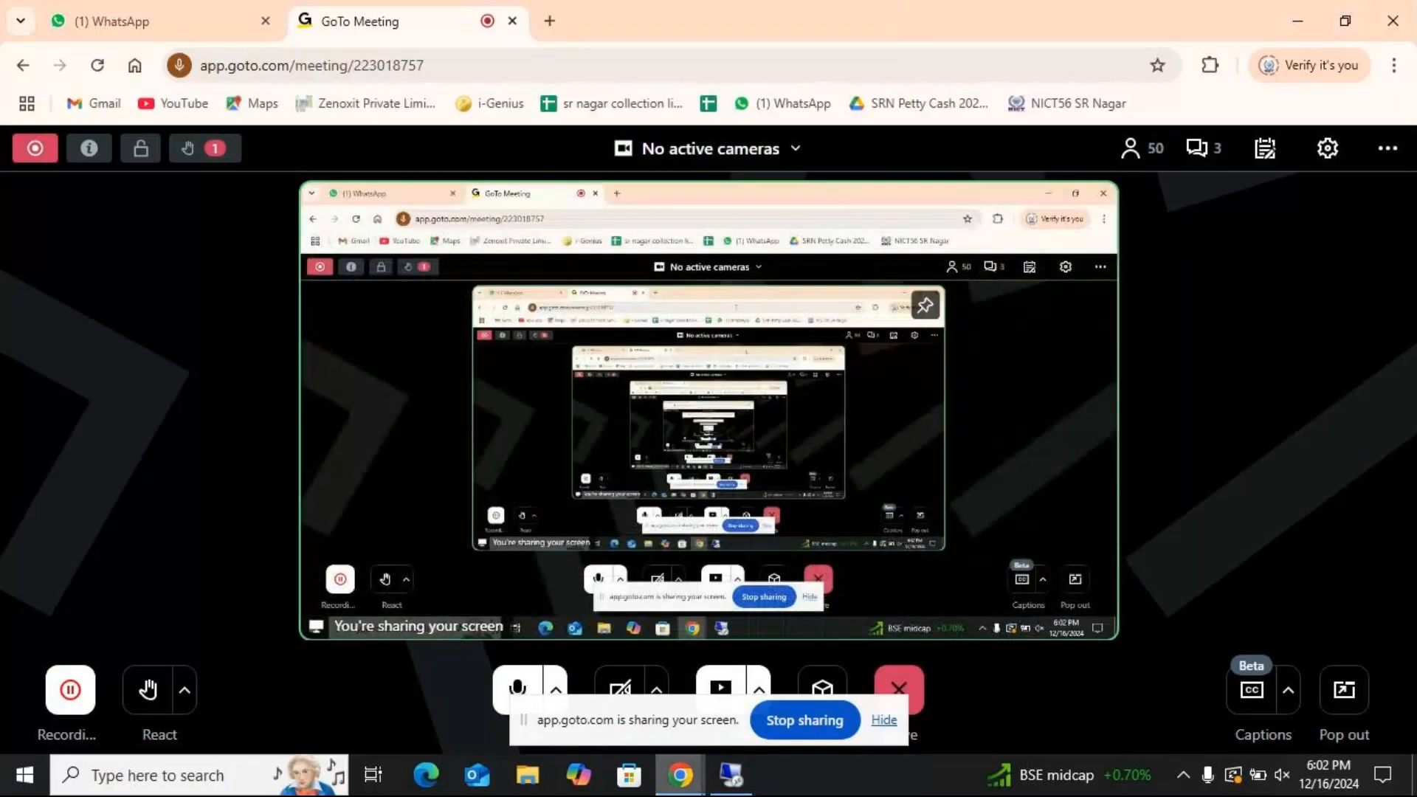
pyautogui.click(731, 776)
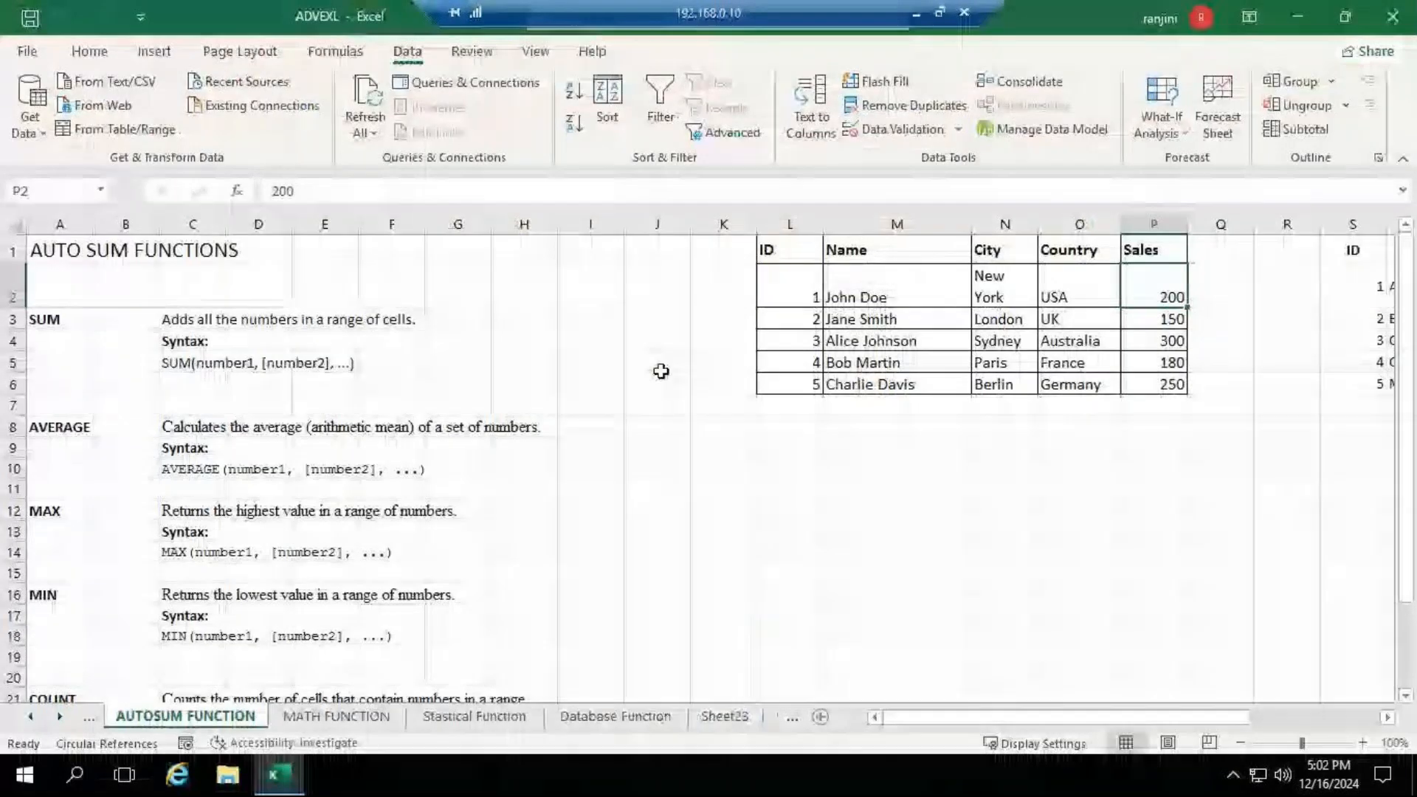
pyautogui.click(103, 52)
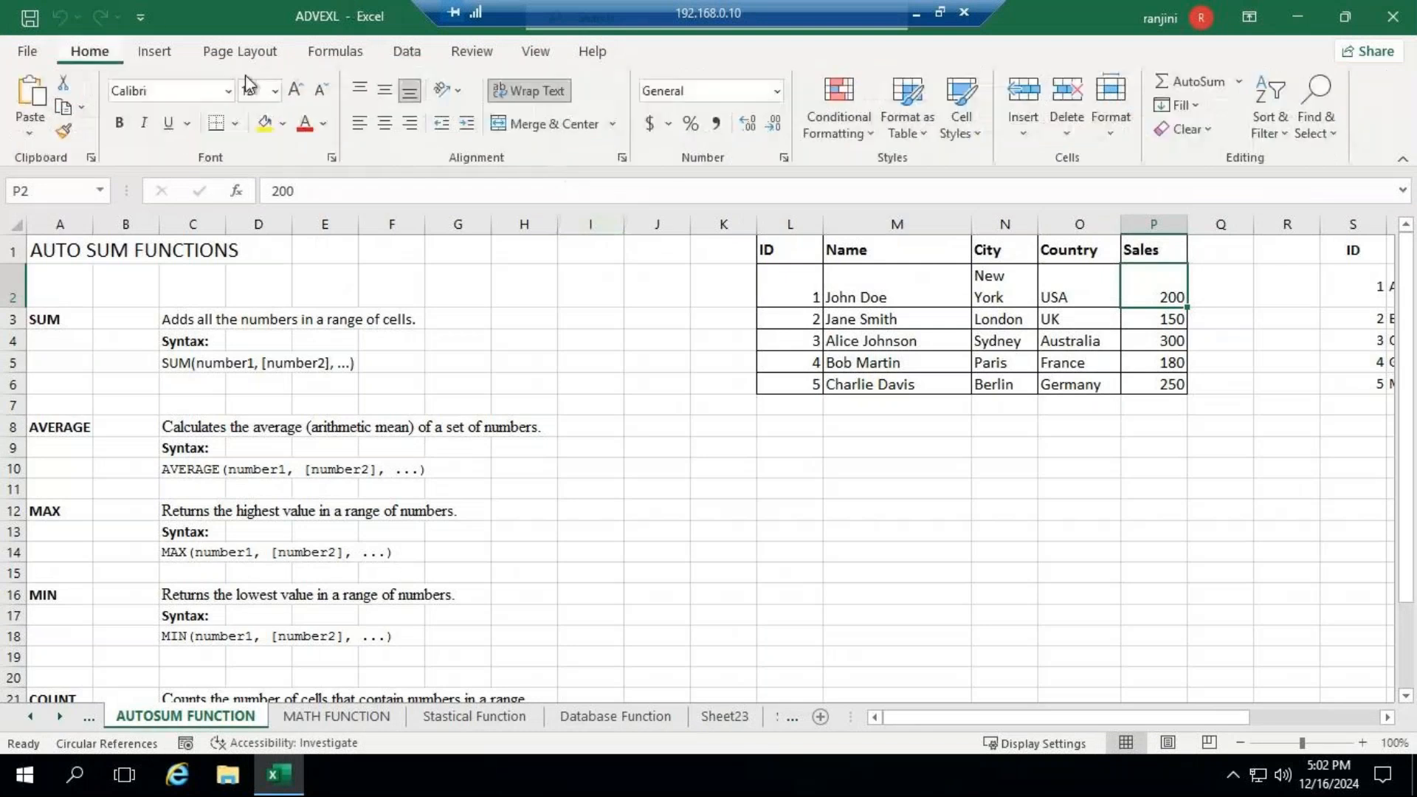
pyautogui.click(1240, 84)
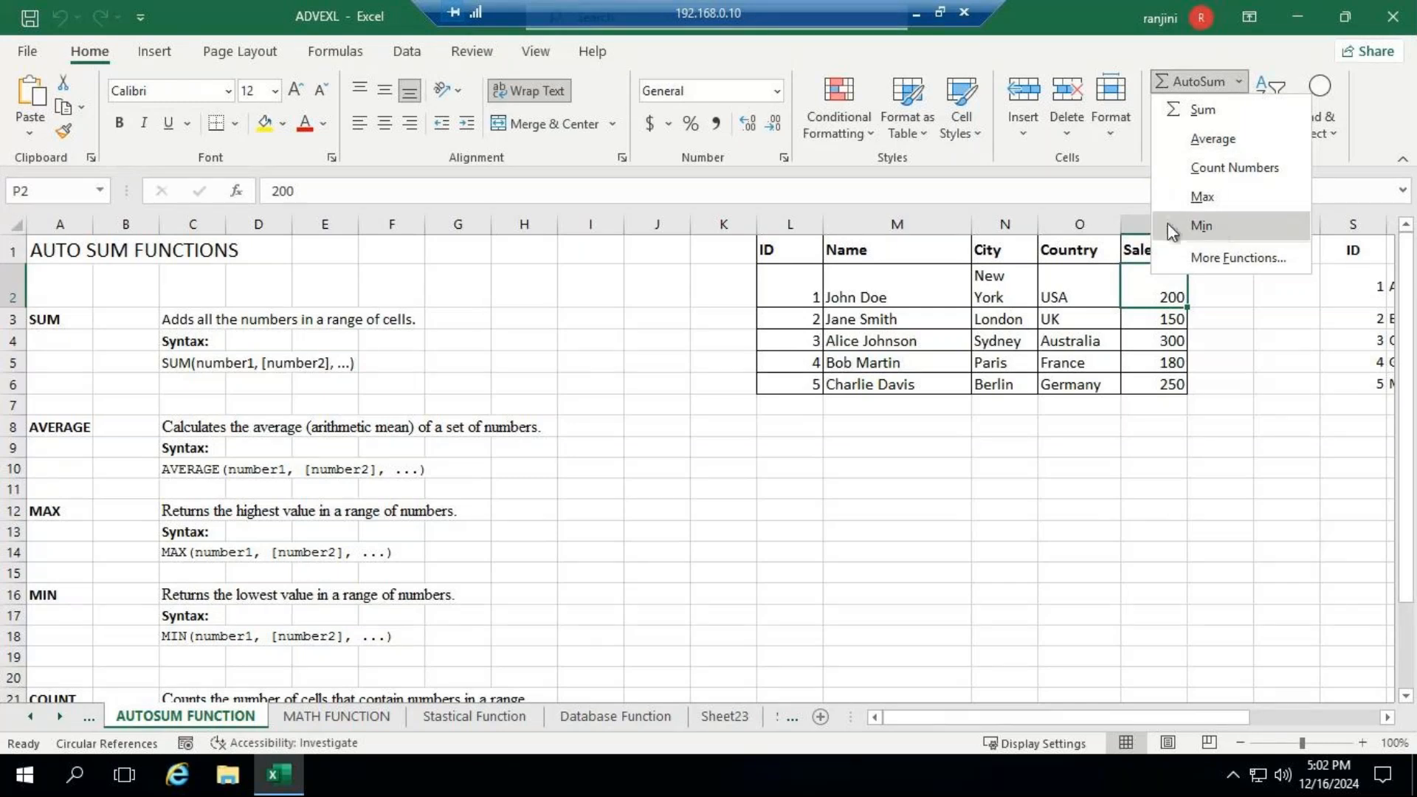
pyautogui.click(1001, 529)
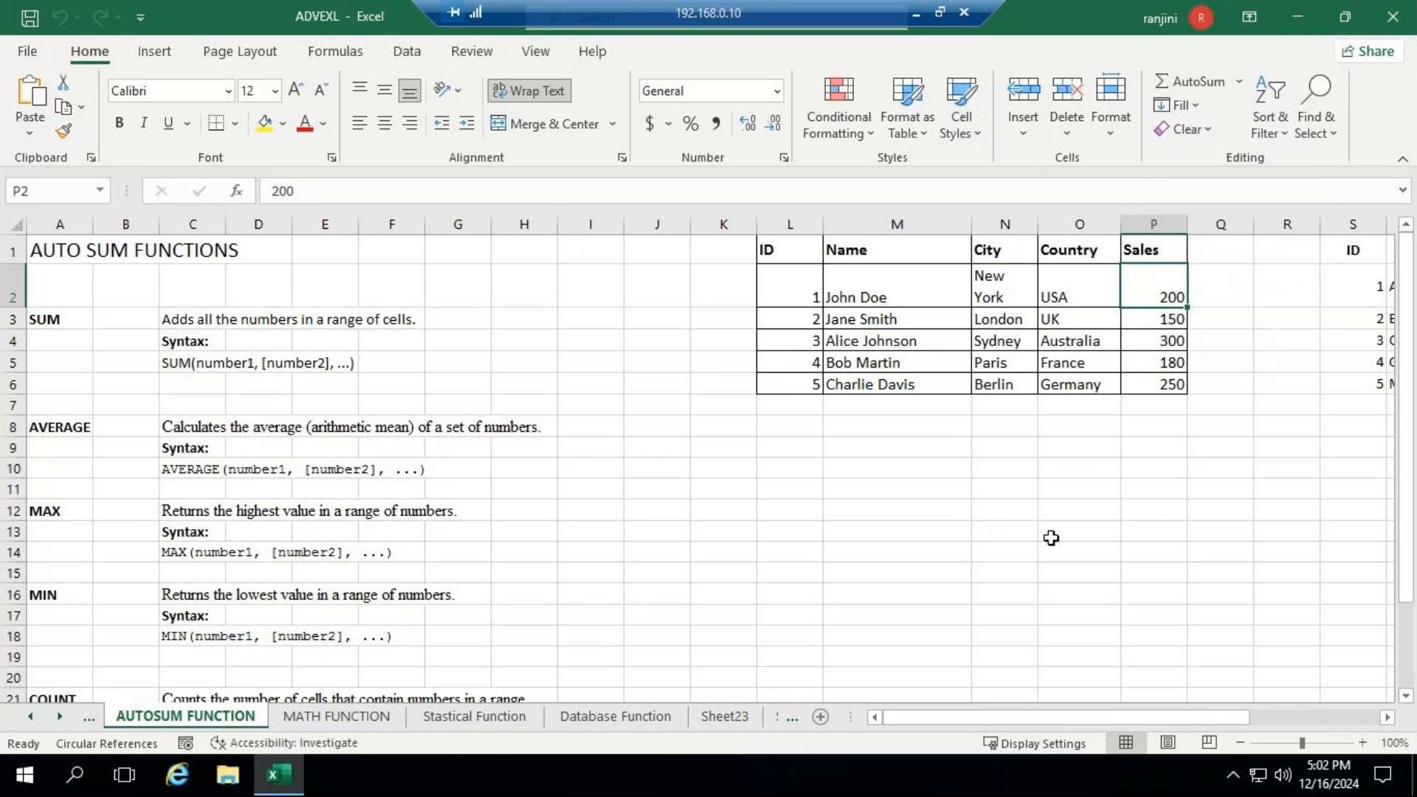
# - Delete the blank sheet row above AVERAGE and the extra blank row above COUNT
pyautogui.click(62, 401)
pyautogui.click(1081, 138)
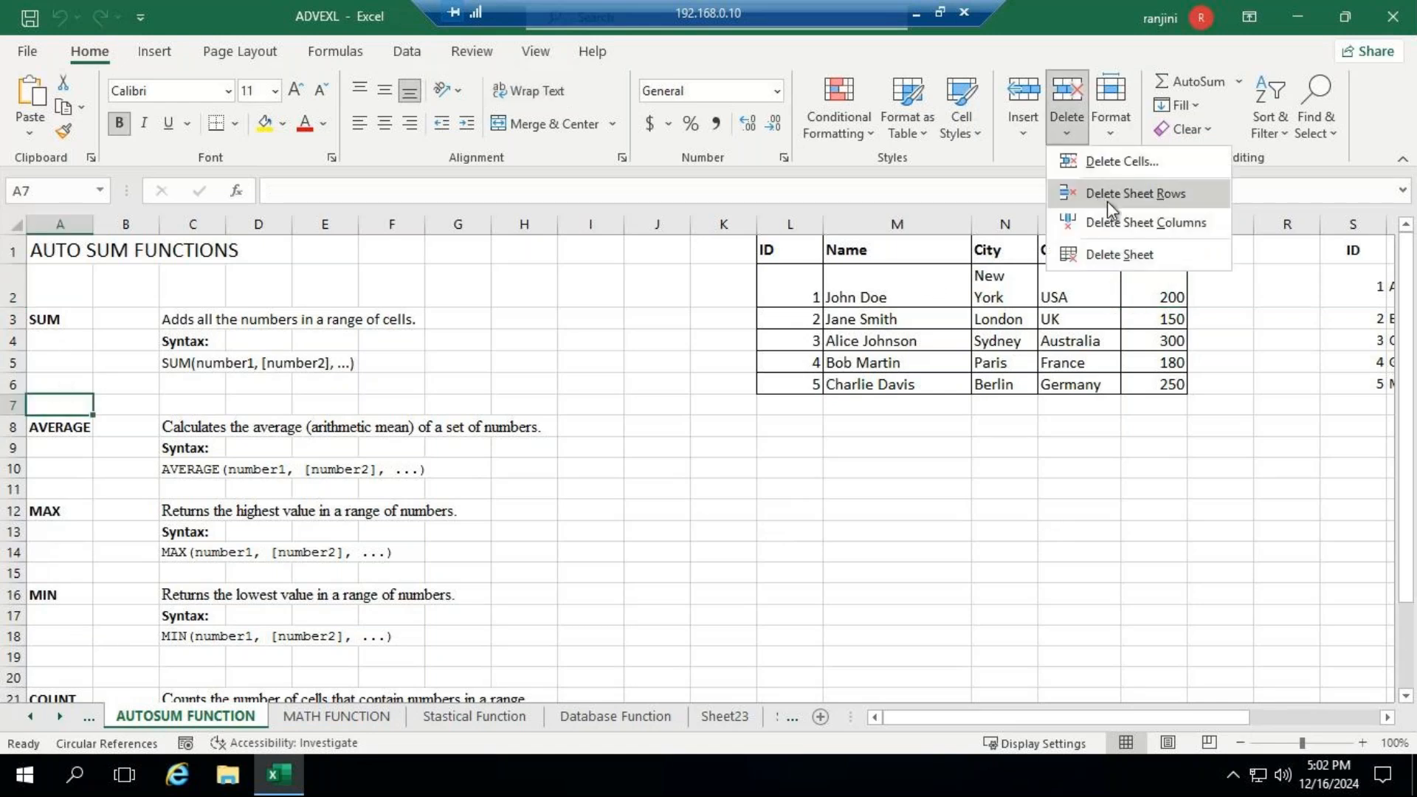
pyautogui.click(1094, 193)
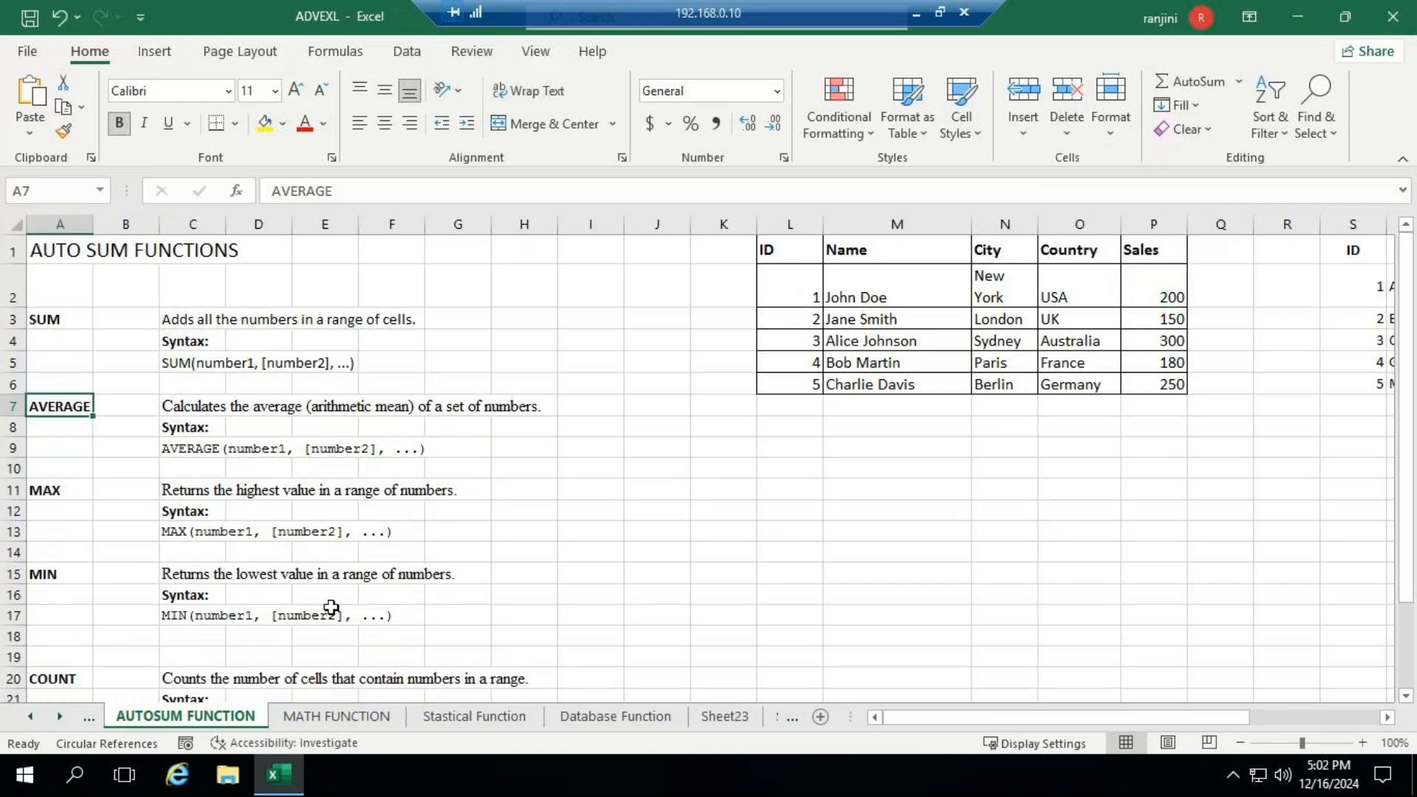
pyautogui.click(87, 652)
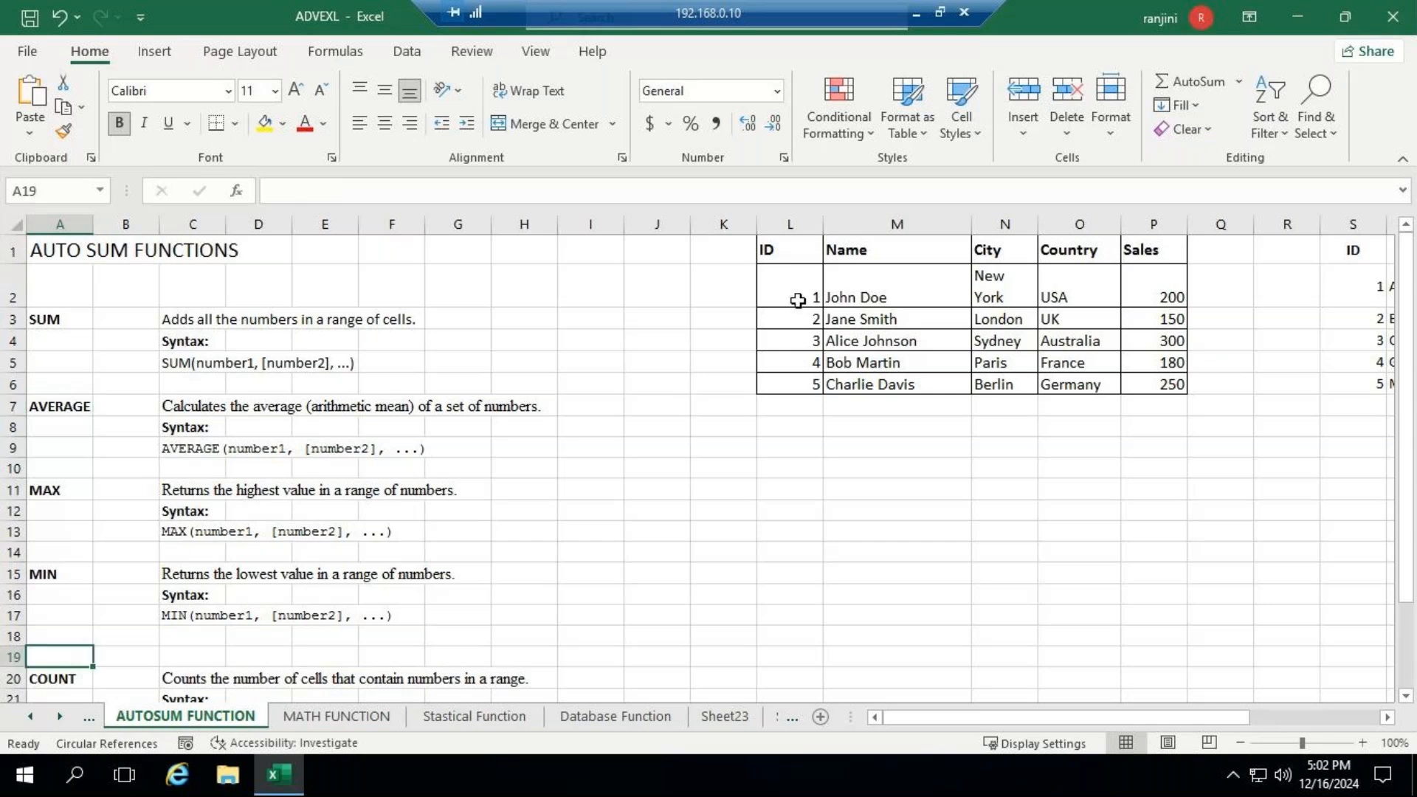
pyautogui.click(1063, 126)
pyautogui.click(1094, 193)
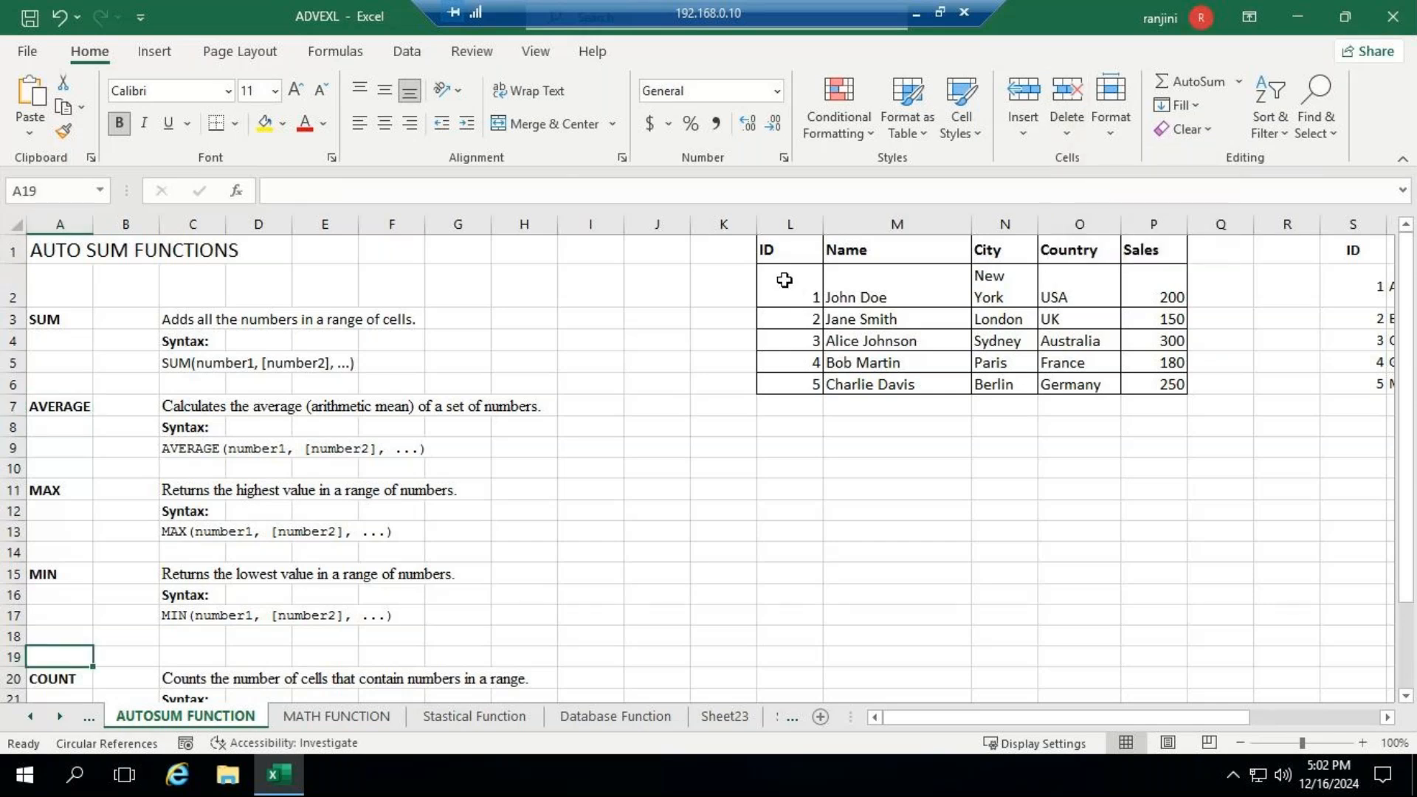
# - Auto-fit the width of column A to its contents
pyautogui.scroll(-2, 750, 313)
pyautogui.scroll(1, 664, 440)
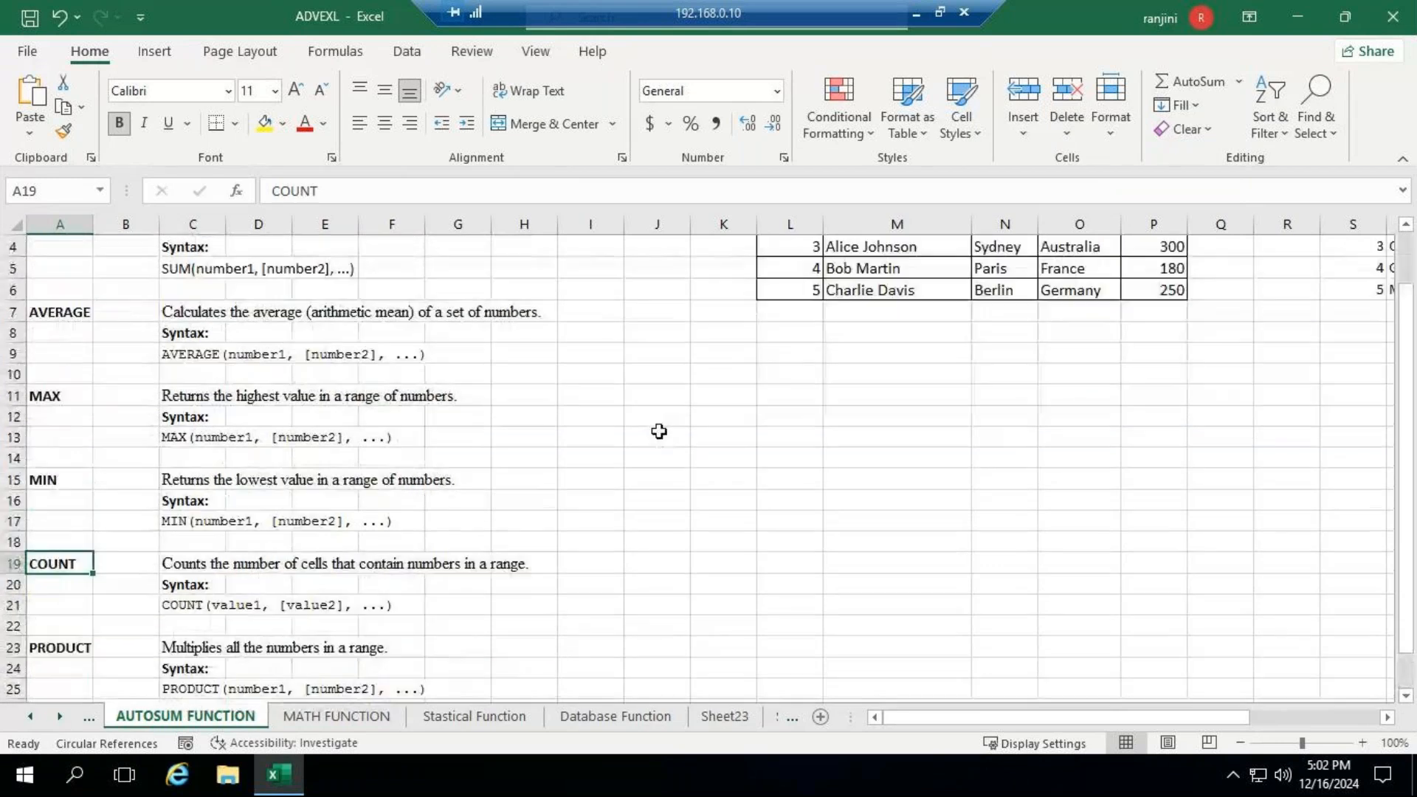
pyautogui.doubleClick(94, 223)
pyautogui.scroll(1, 607, 460)
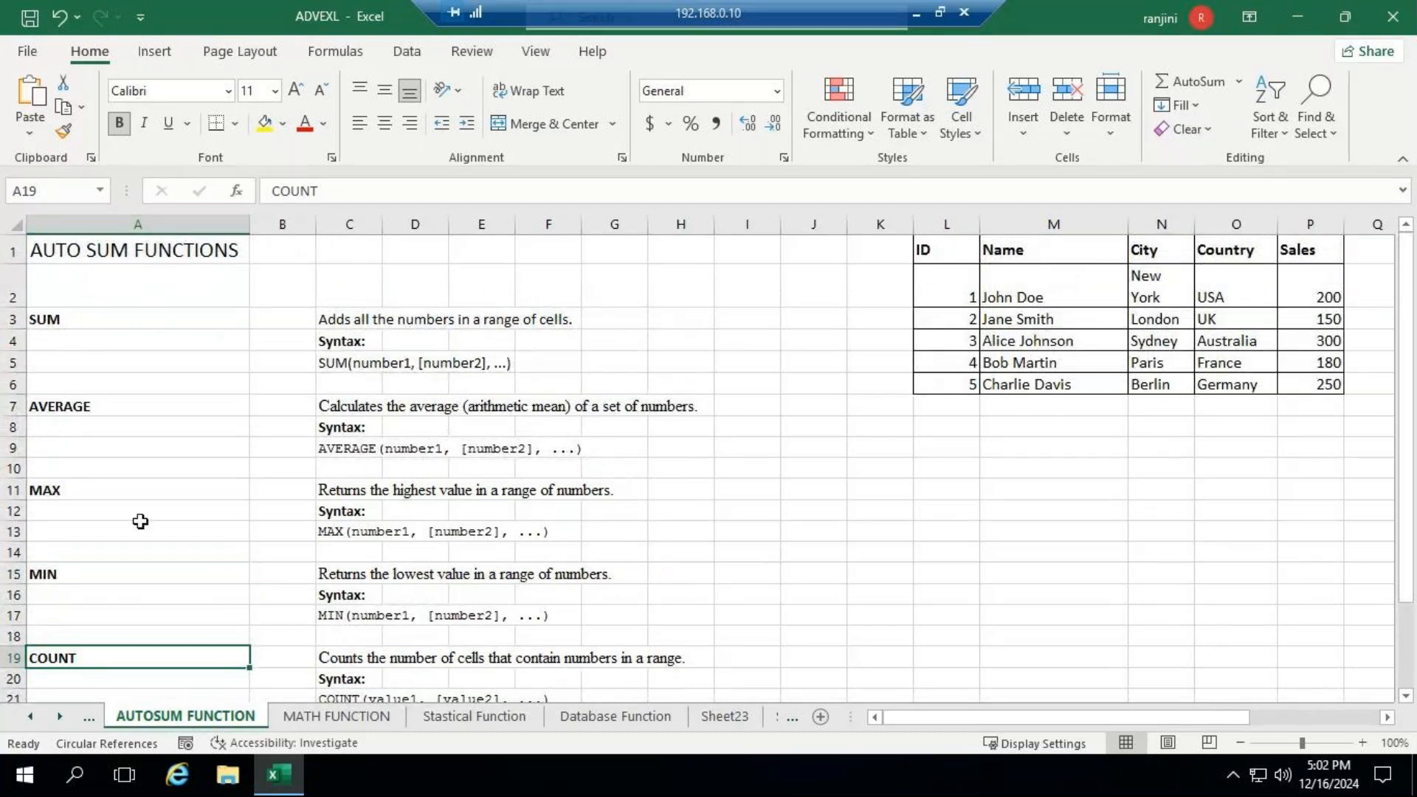
# - Review the descriptions and syntax of the SUM, AVERAGE, MAX, MIN, COUNT and PRODUCT functions on the sheet
pyautogui.scroll(-2, 392, 560)
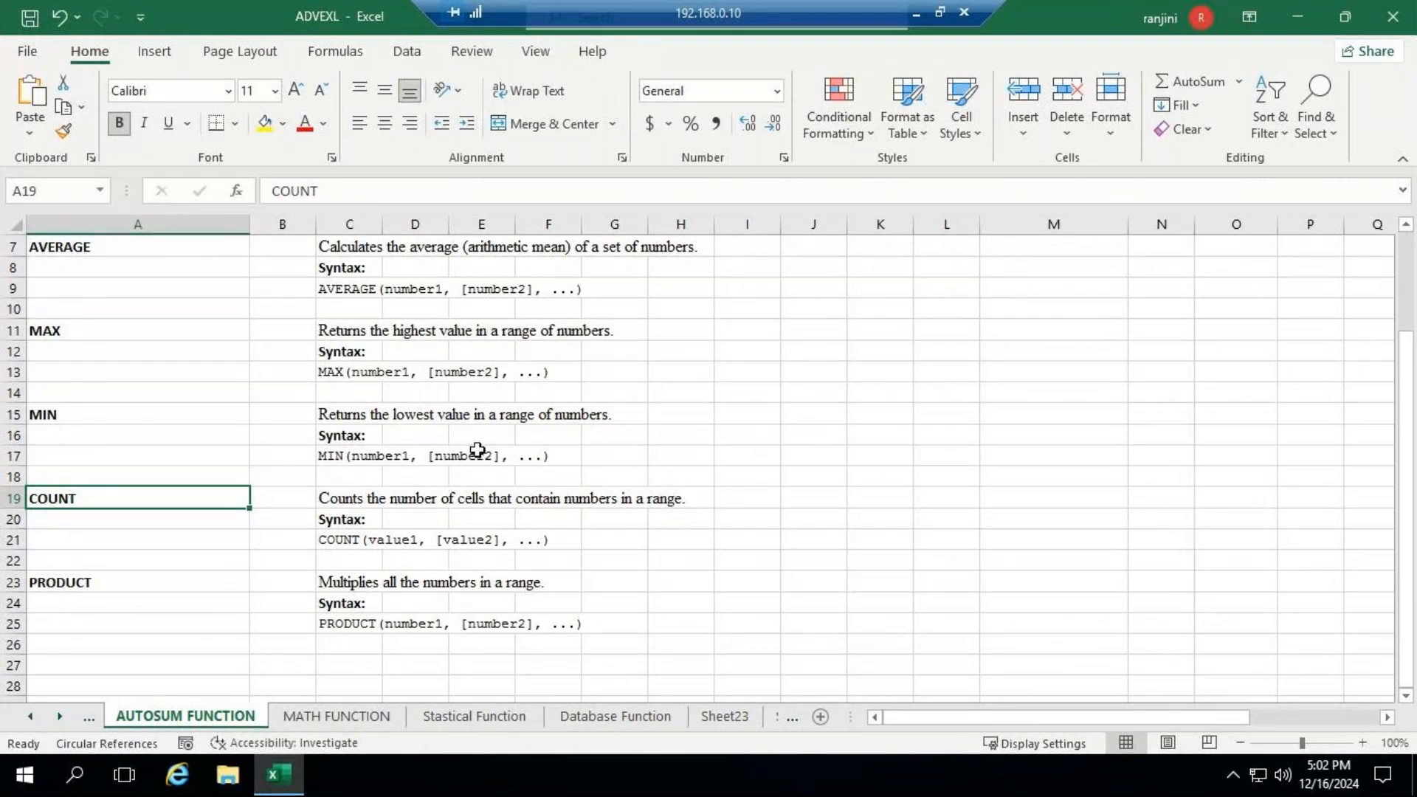
pyautogui.scroll(2, 305, 341)
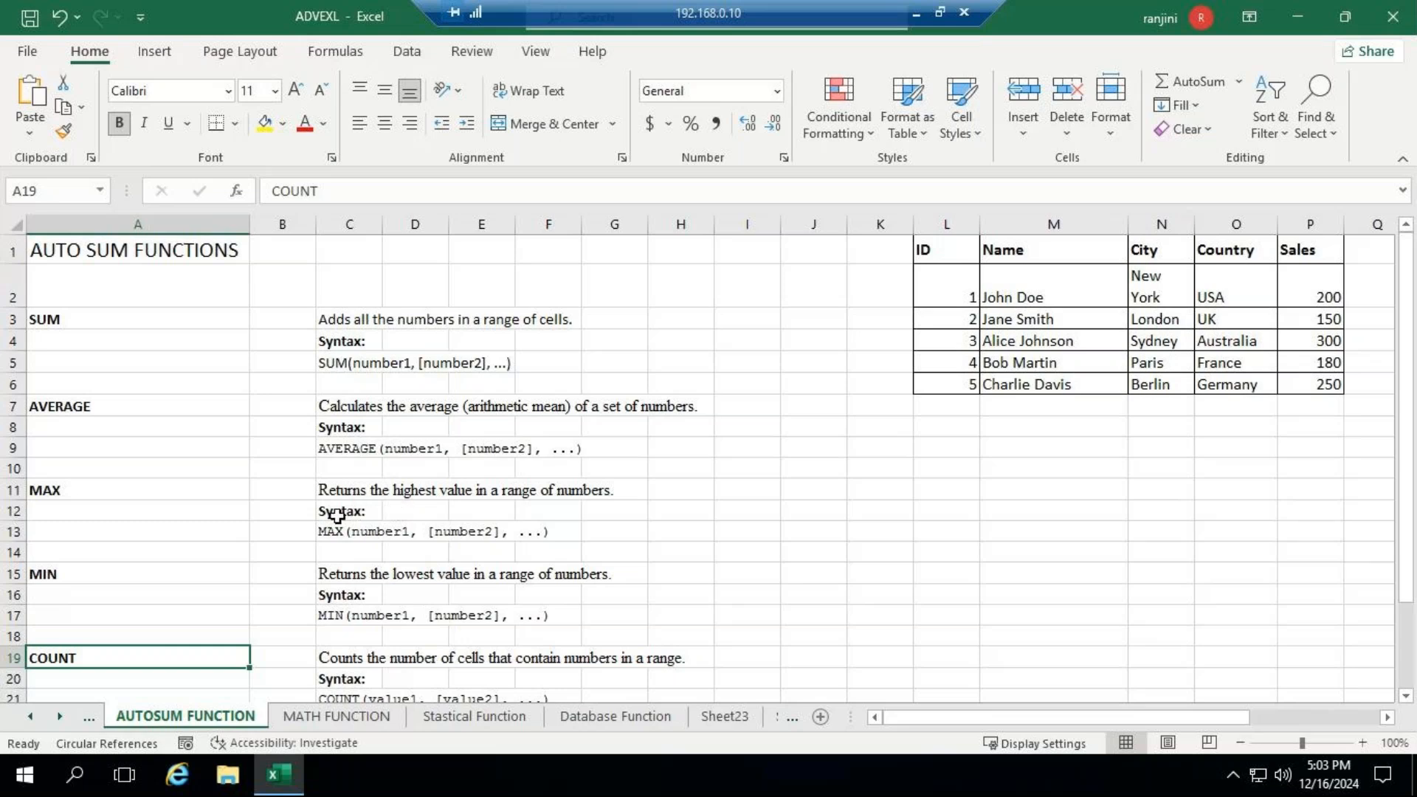
pyautogui.scroll(-1, 335, 517)
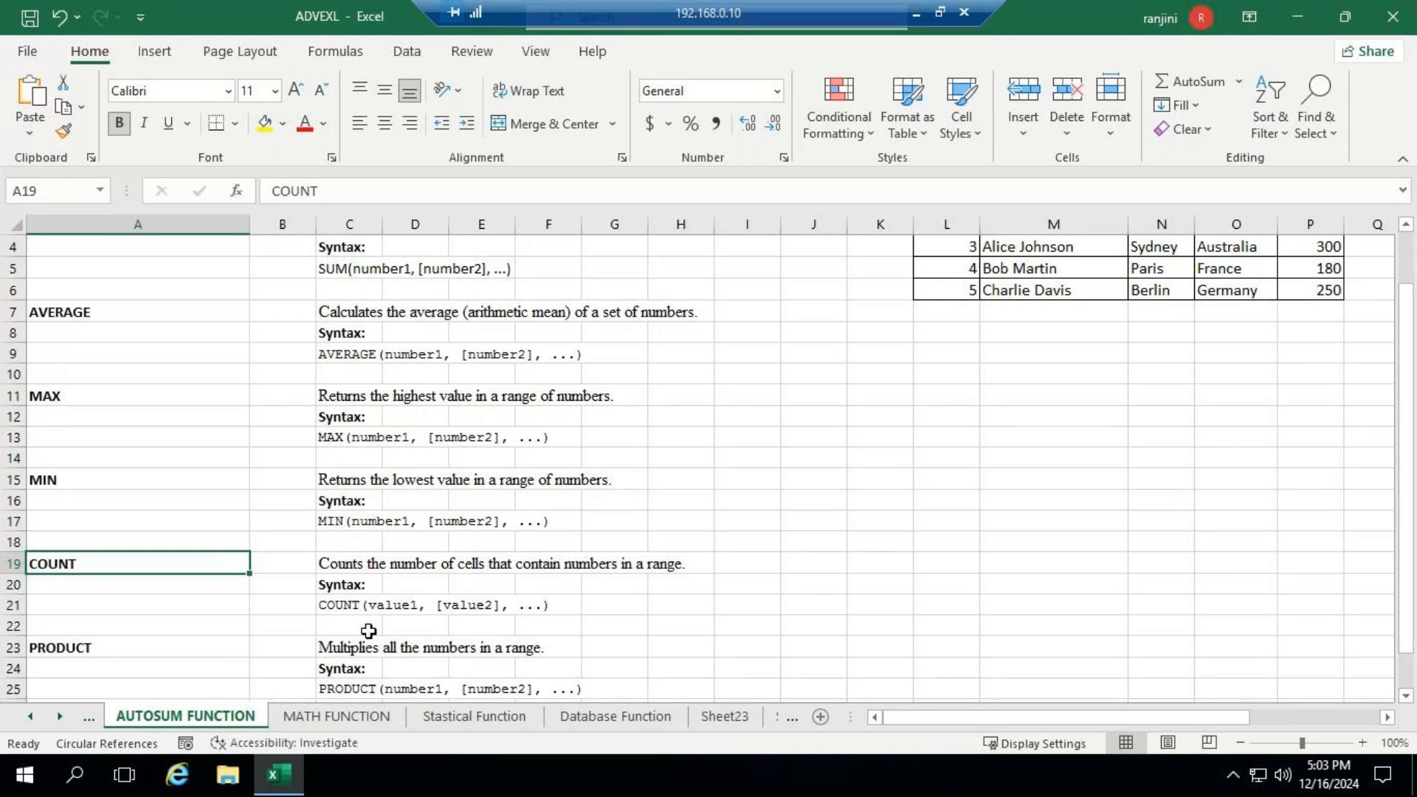
pyautogui.scroll(-1, 367, 632)
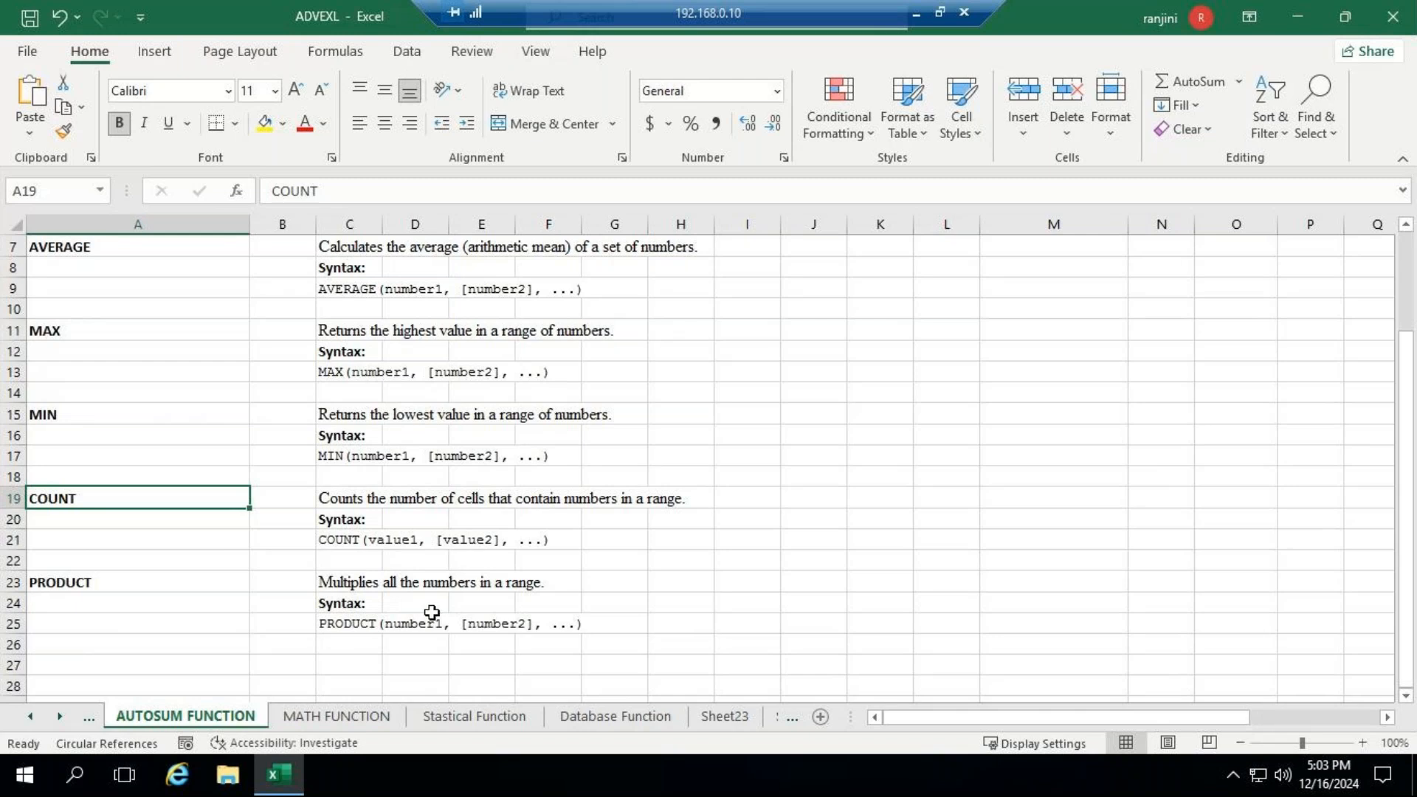
pyautogui.scroll(2, 419, 585)
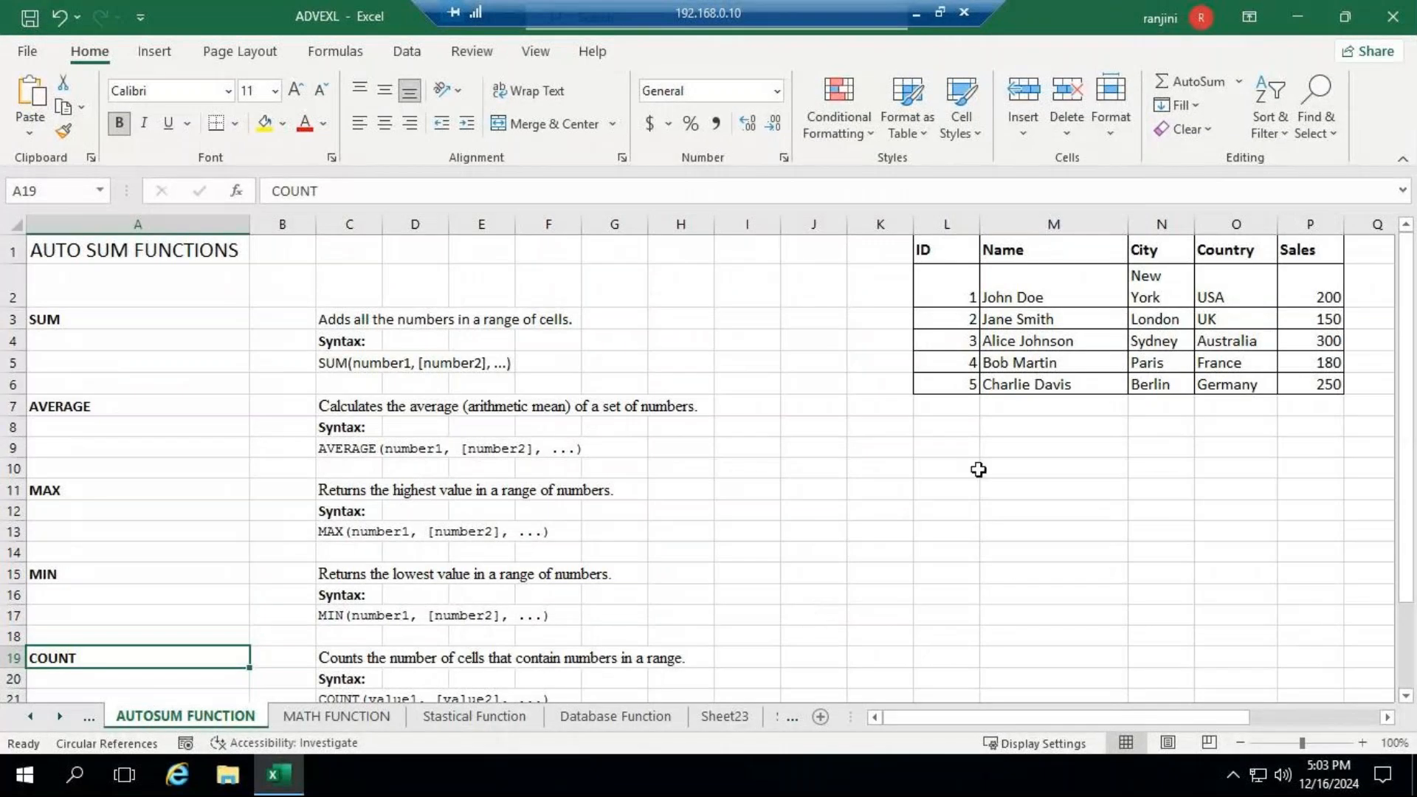
pyautogui.click(867, 477)
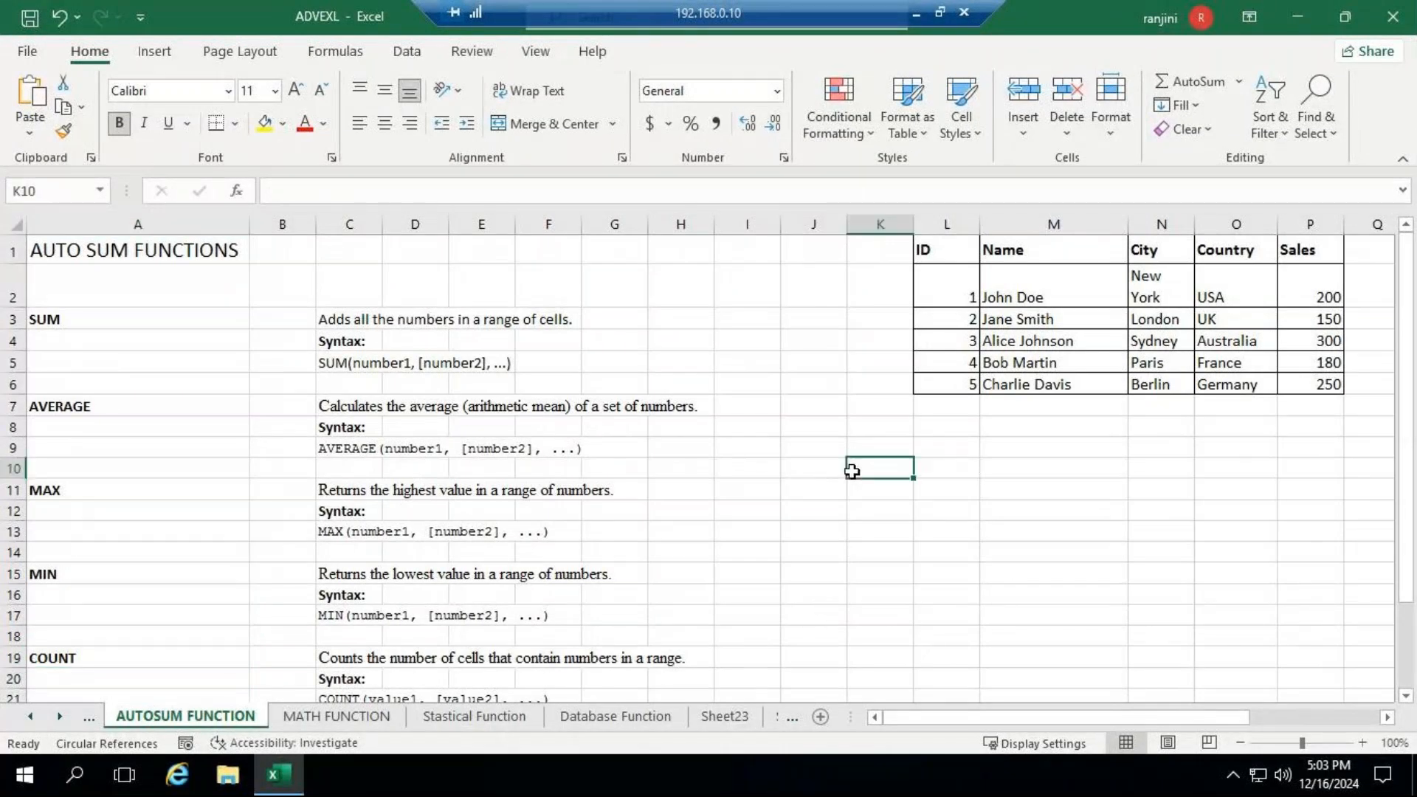
# - Total the Sales values P2:P6 in cell P7 using the AutoSum Sum function
pyautogui.click(1388, 719)
pyautogui.click(1388, 719)
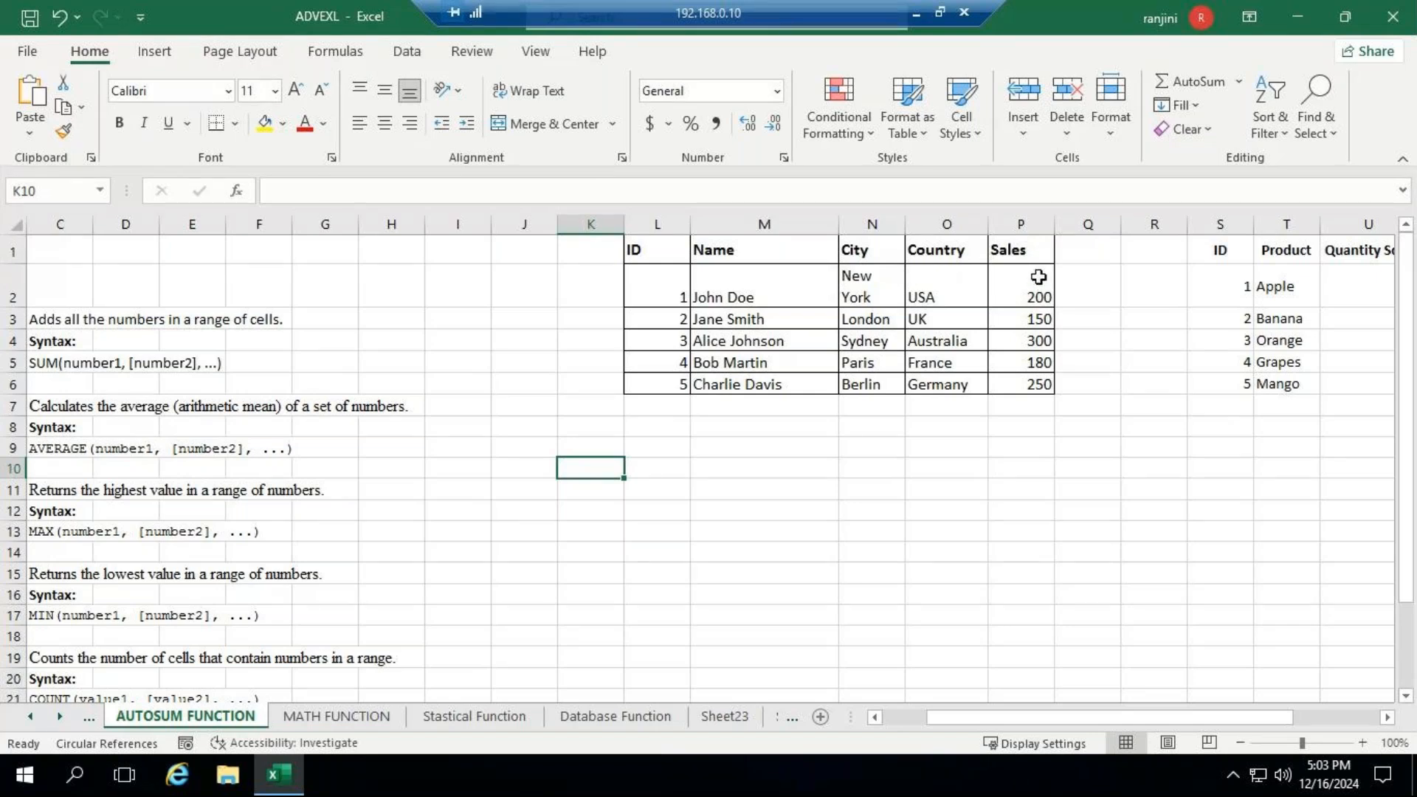
pyautogui.click(1034, 405)
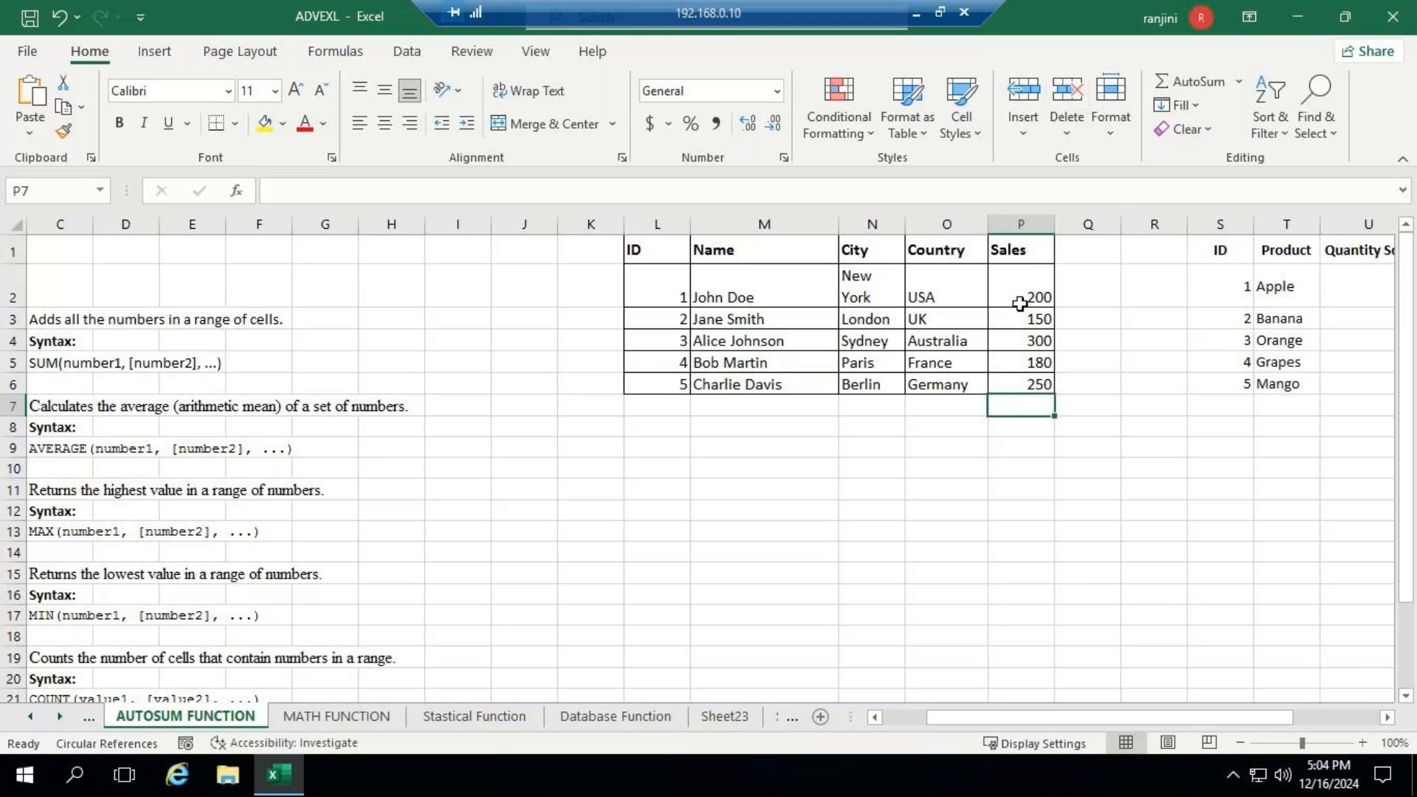
pyautogui.moveTo(1020, 304); pyautogui.dragTo(1025, 411)
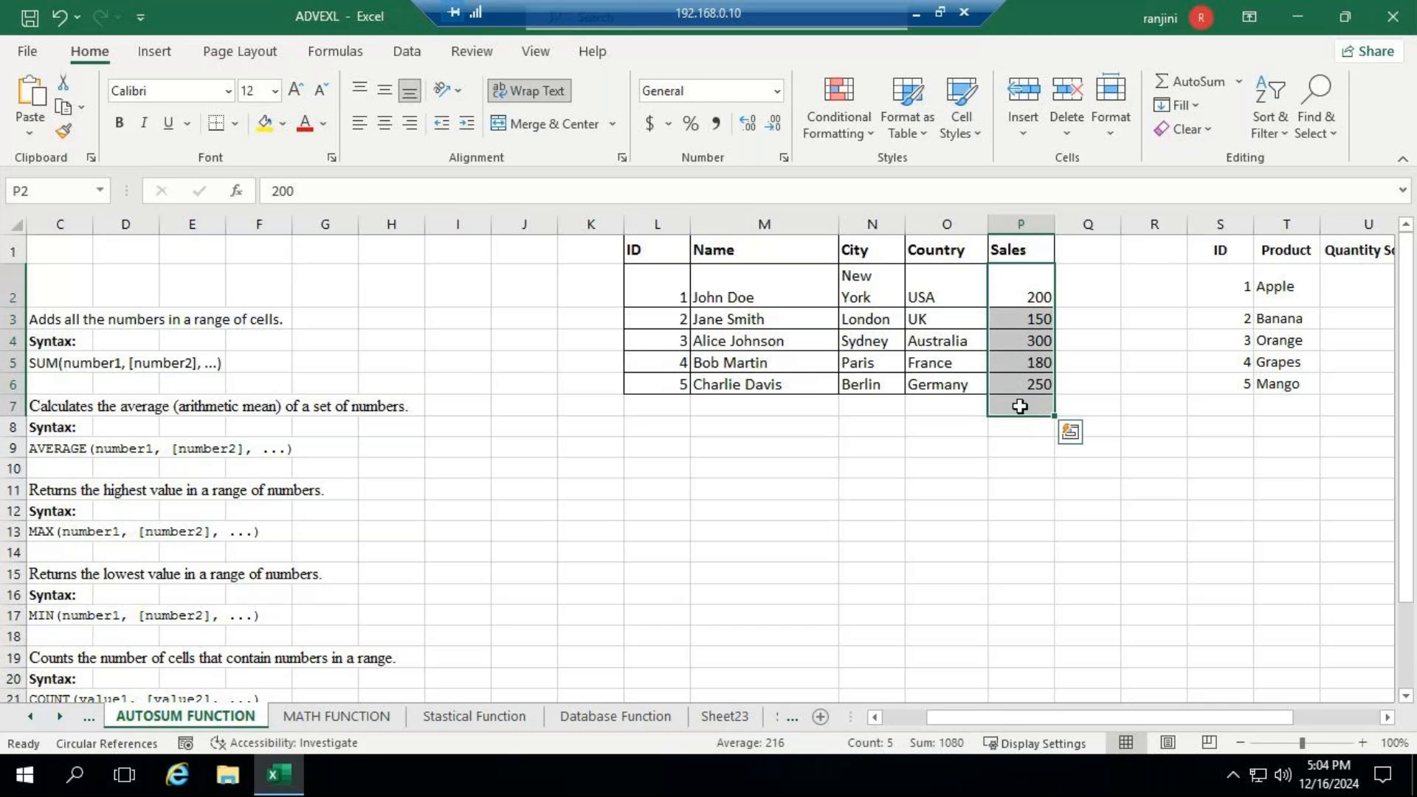
pyautogui.click(1241, 83)
pyautogui.click(1227, 106)
# - Enter the formula =sum(p2:p6) in P7 in place of the AutoSum total, and clear the cell again
pyautogui.click(1037, 408)
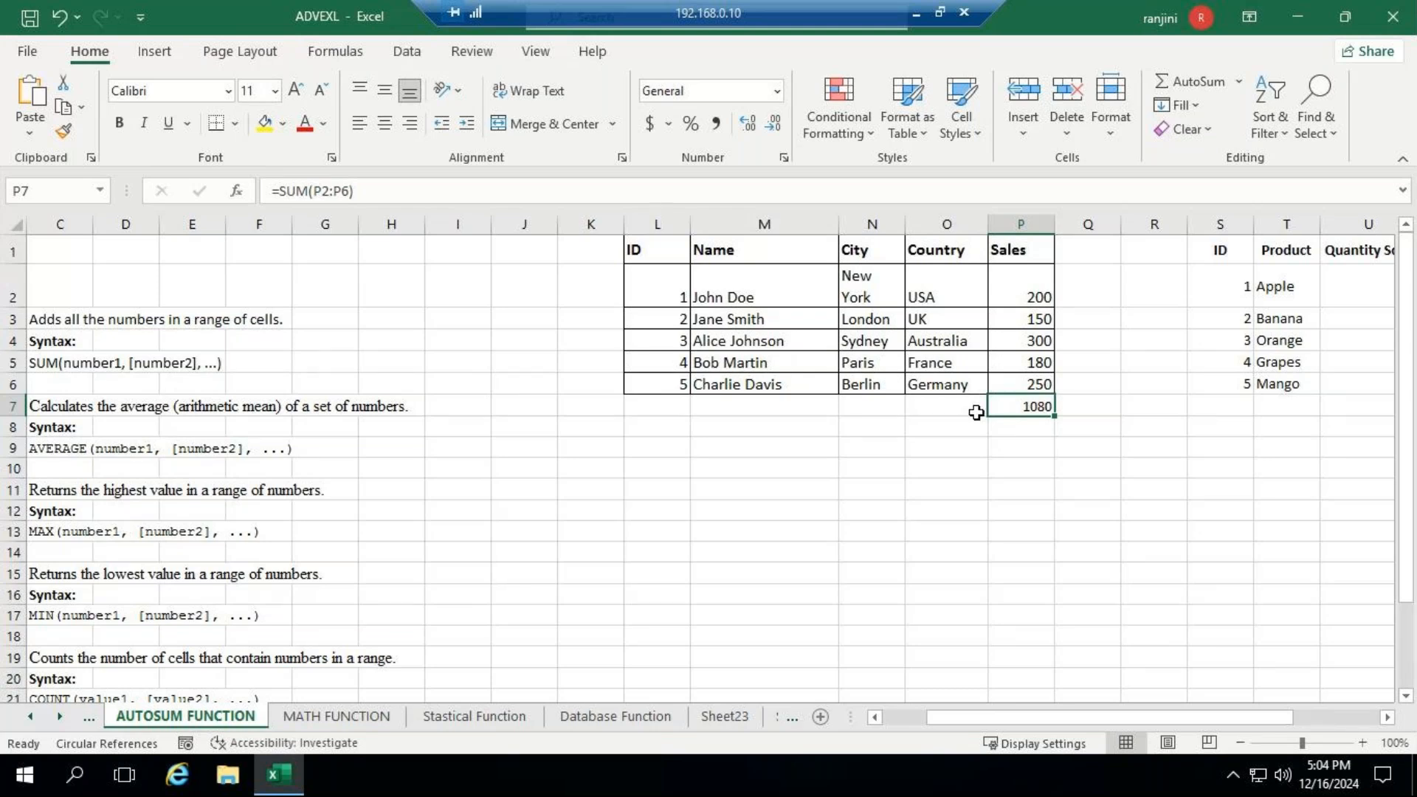
pyautogui.press('Delete')
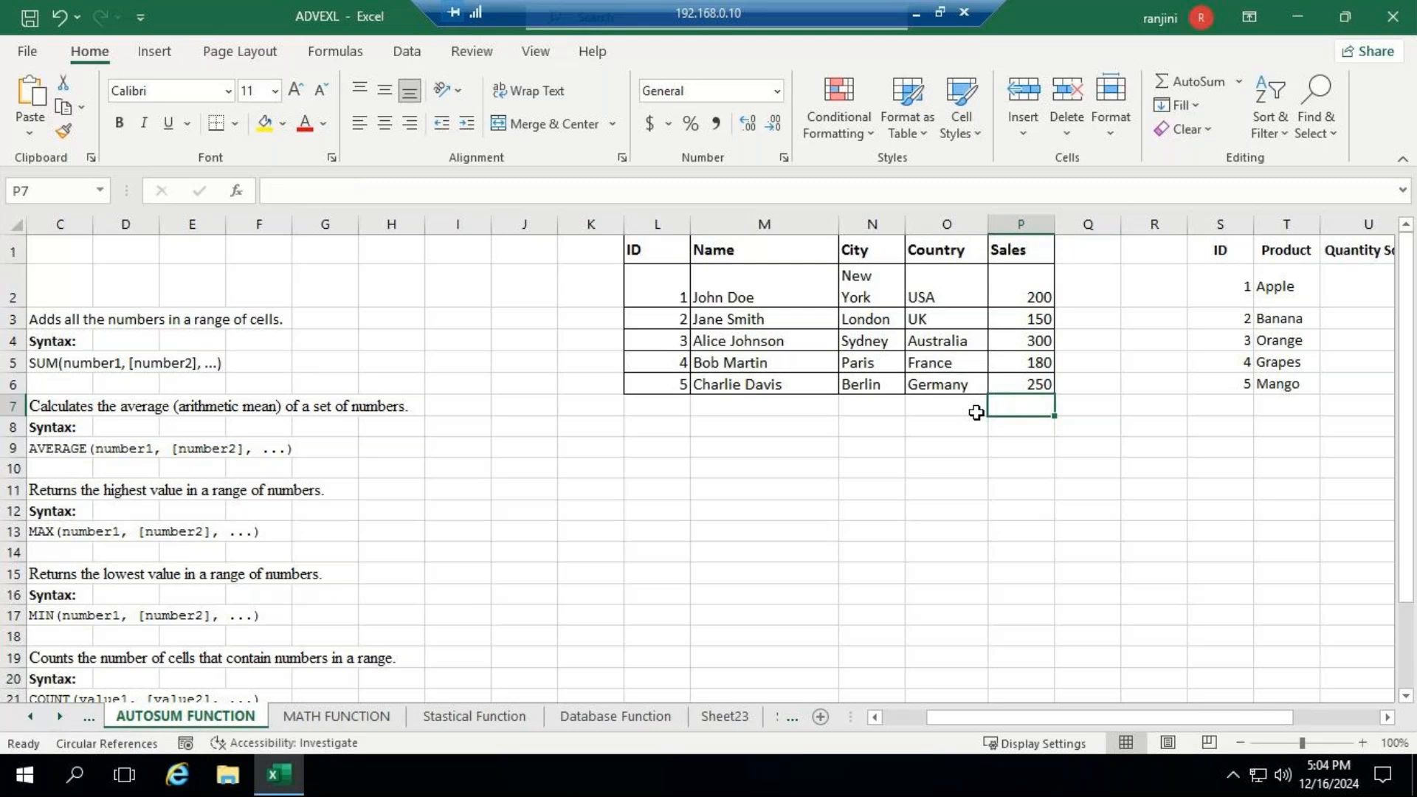
pyautogui.write('=')
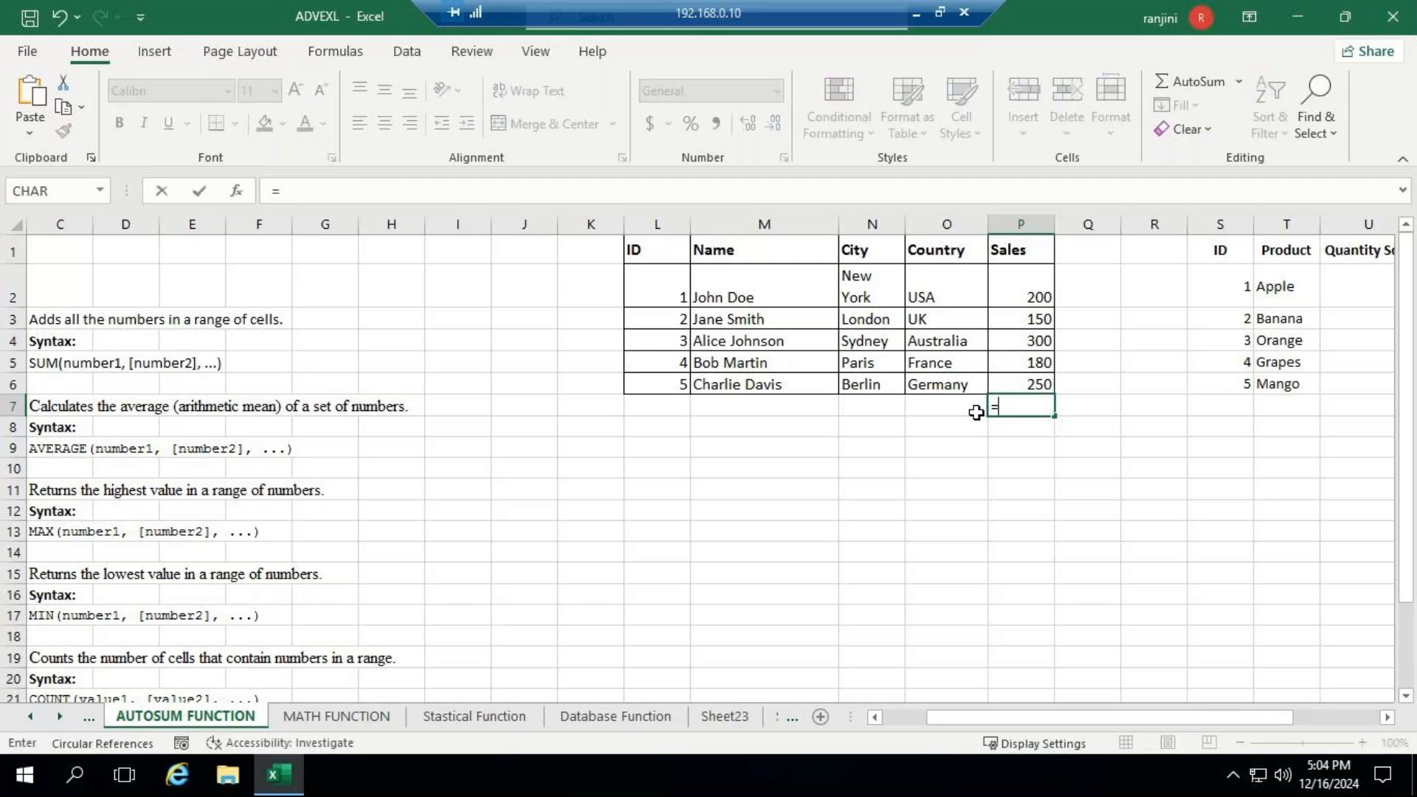
pyautogui.write('sum(')
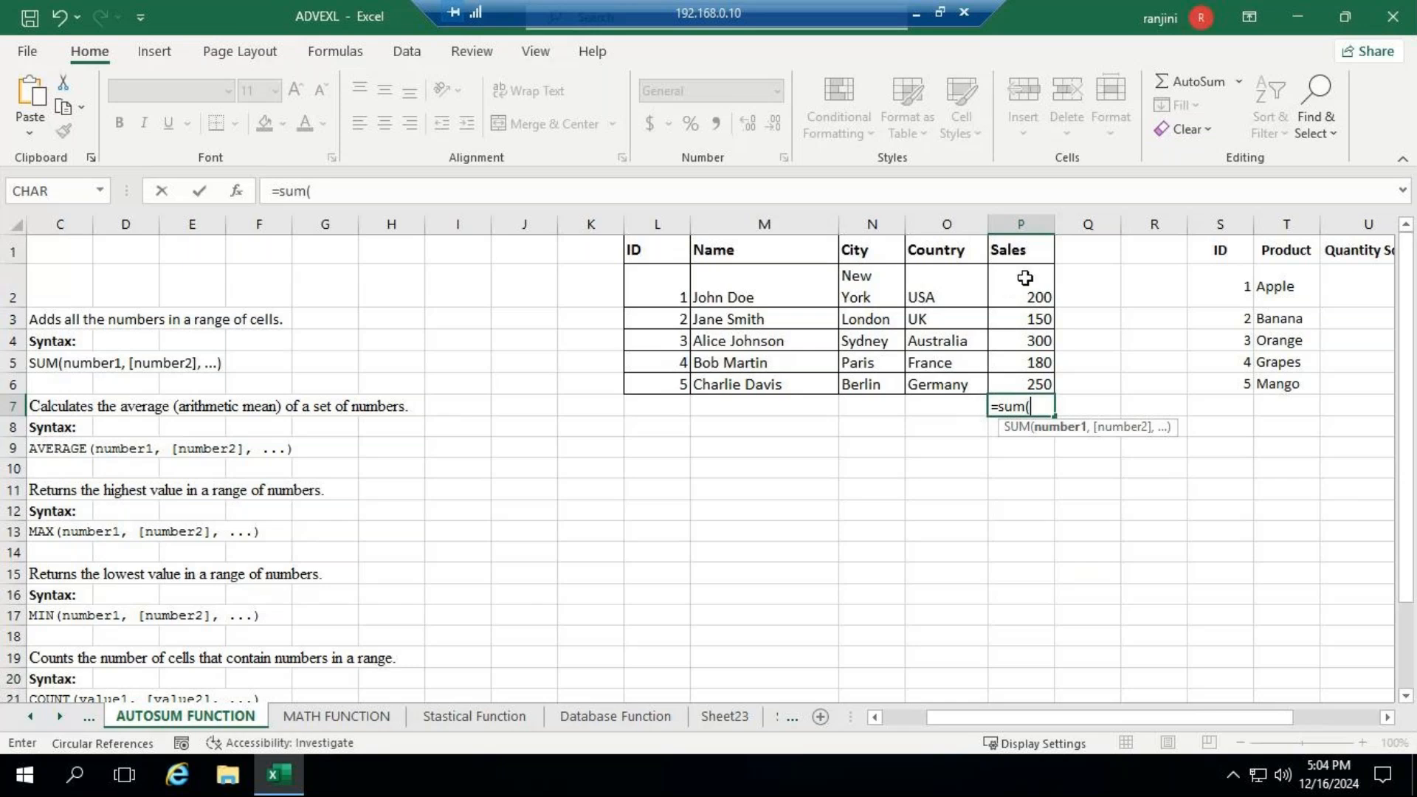
pyautogui.write('p2')
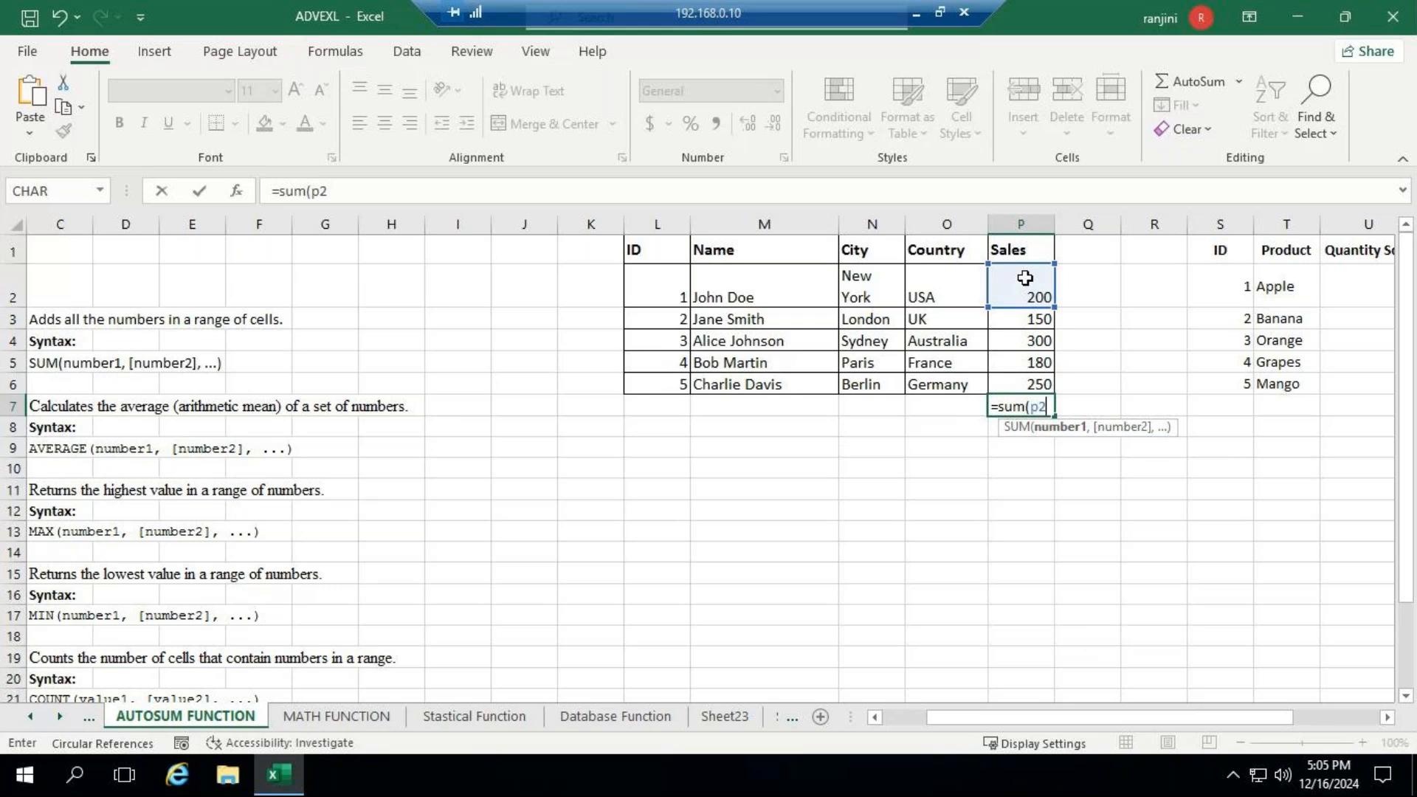
pyautogui.write(':p6)')
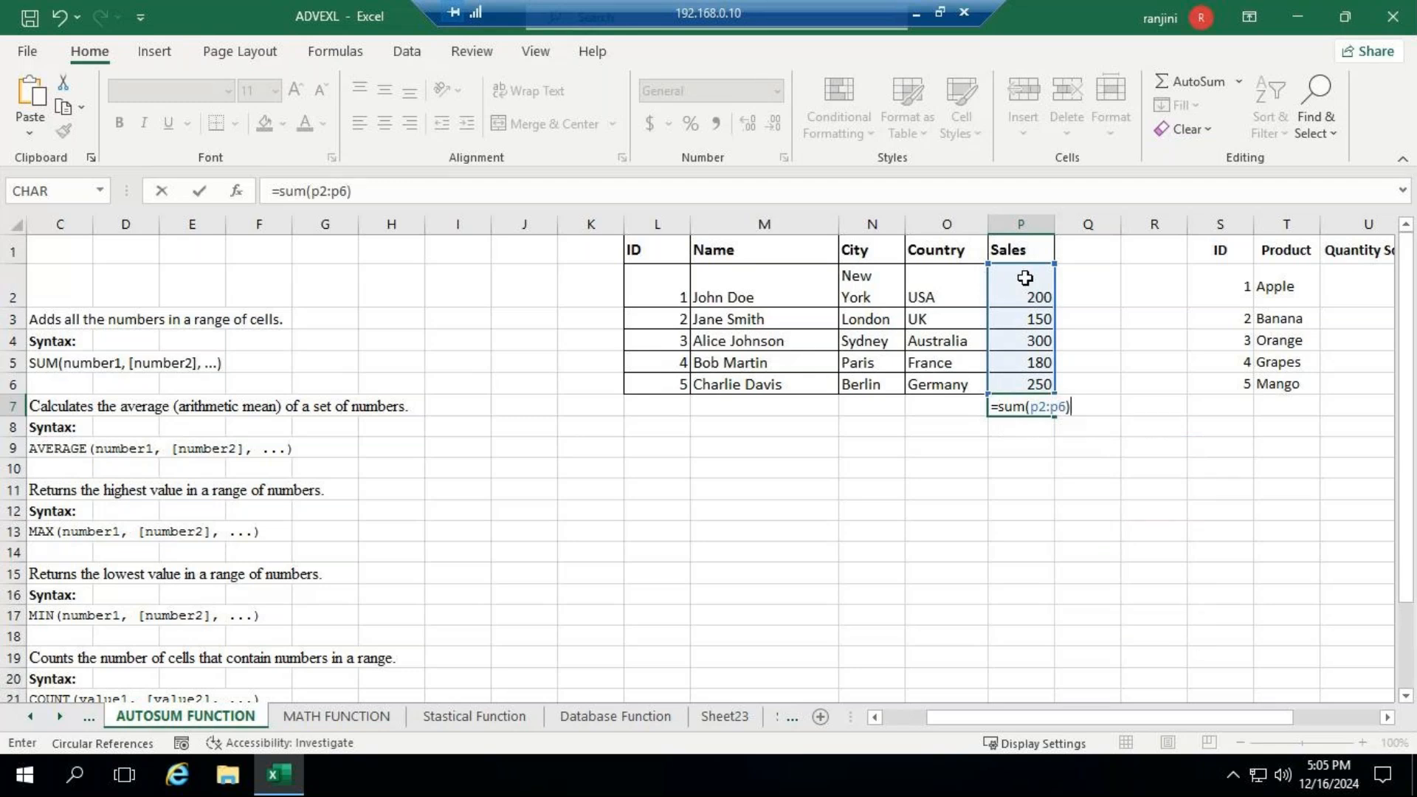
pyautogui.press('Return')
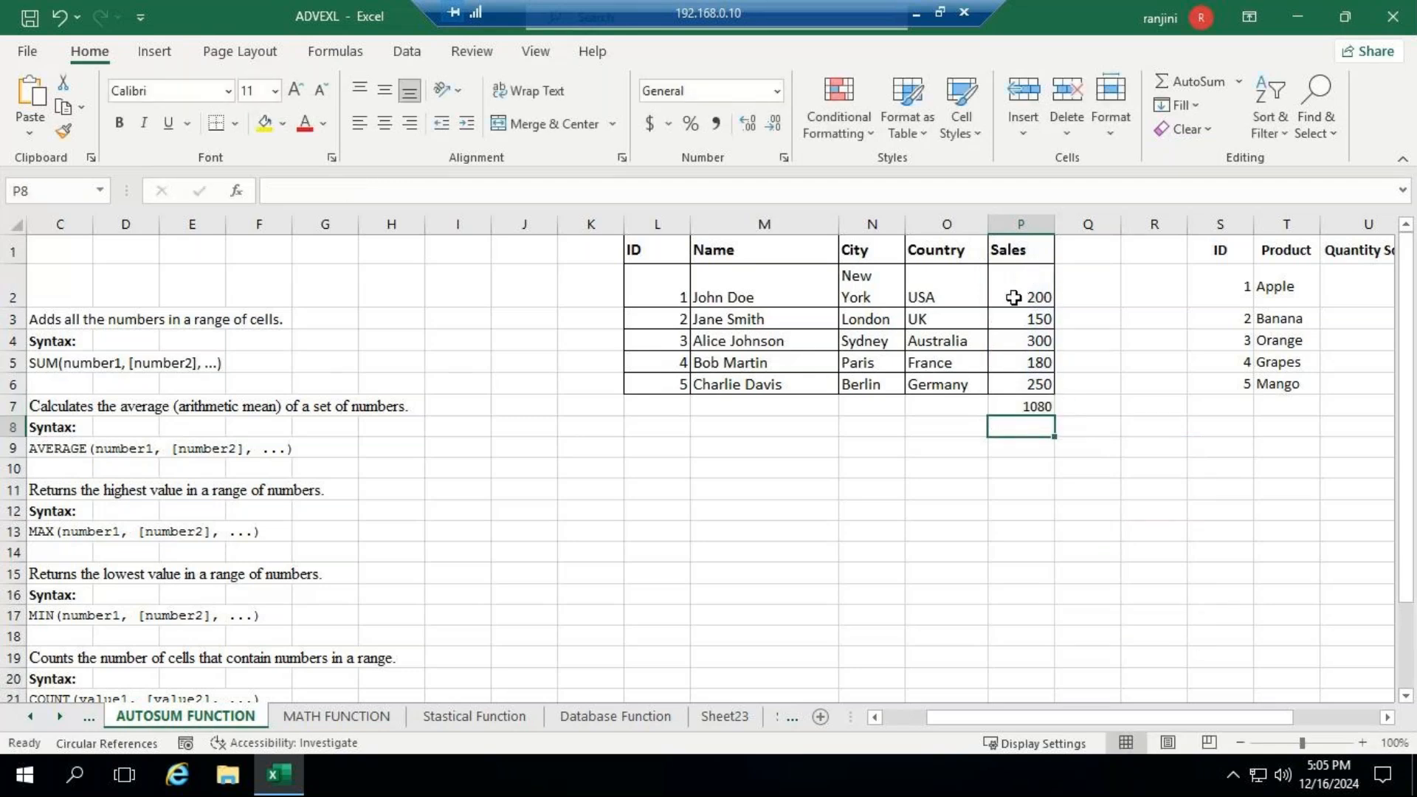
pyautogui.click(1017, 409)
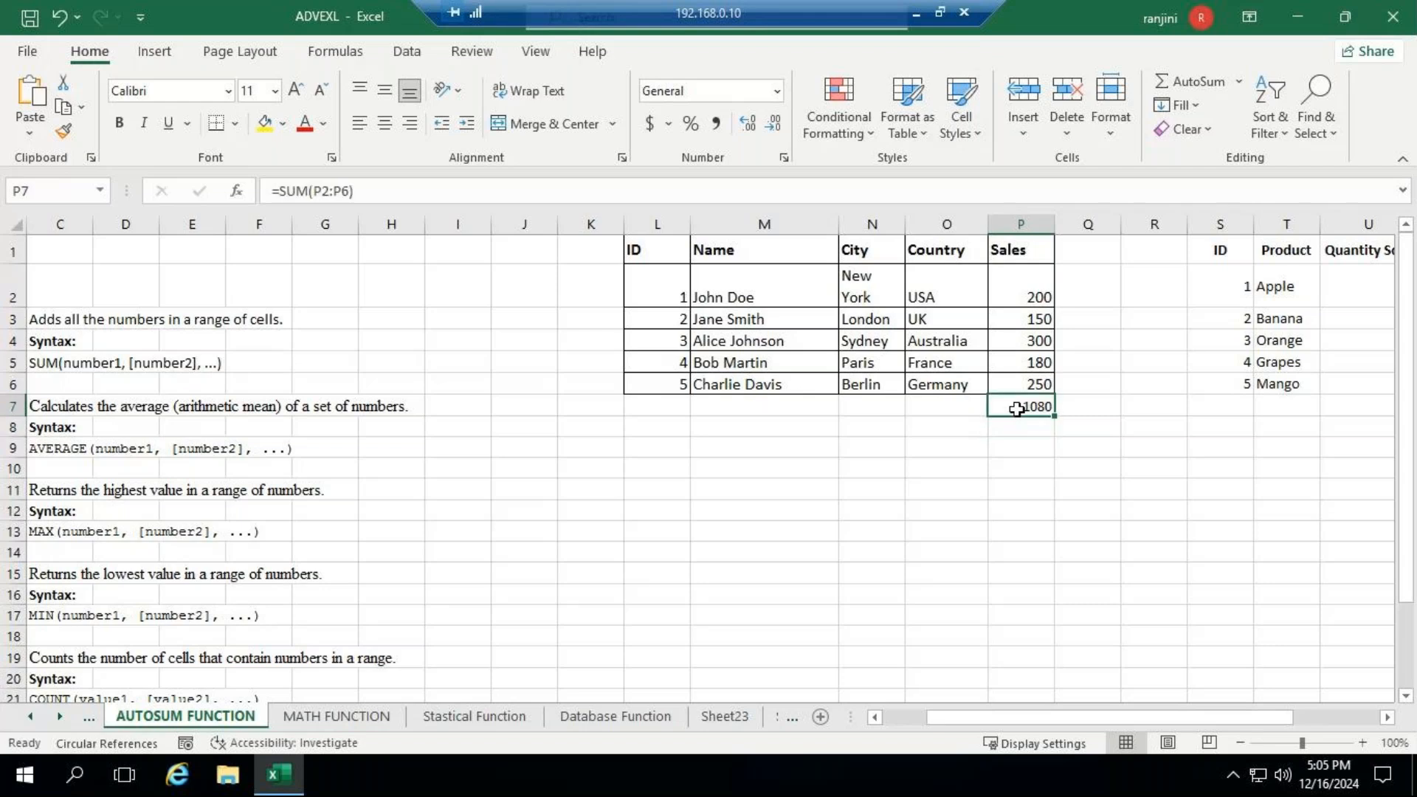
pyautogui.press('Delete')
# - Select the Sales values P2:P6 to check their sum in the status bar, and return to cell P7
pyautogui.click(1031, 298)
pyautogui.moveTo(1031, 300); pyautogui.dragTo(1038, 384)
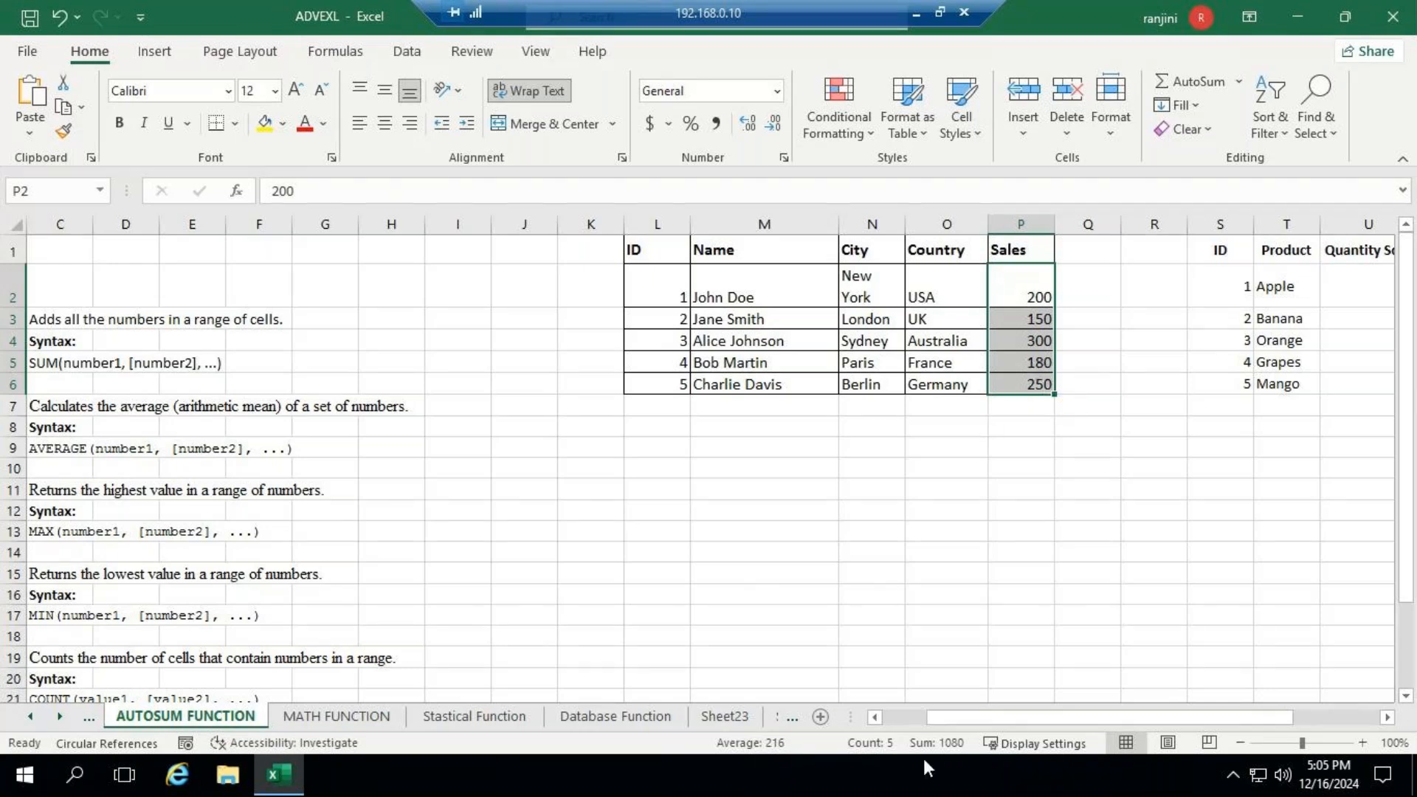
pyautogui.click(1037, 408)
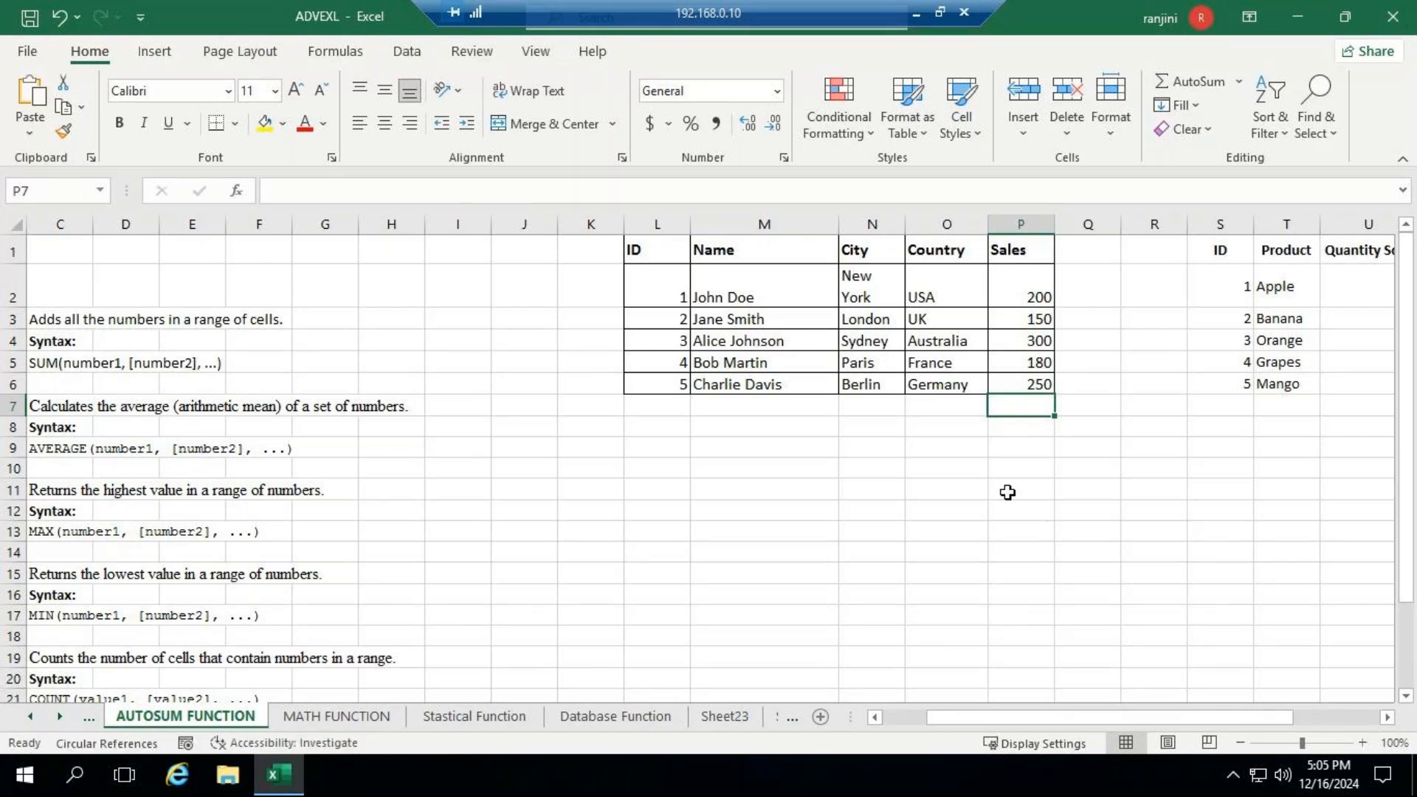
# - Apply AutoSum Sum to the Sales range P2:P7 and clear the contents of the whole range
pyautogui.moveTo(1022, 288); pyautogui.dragTo(1021, 404)
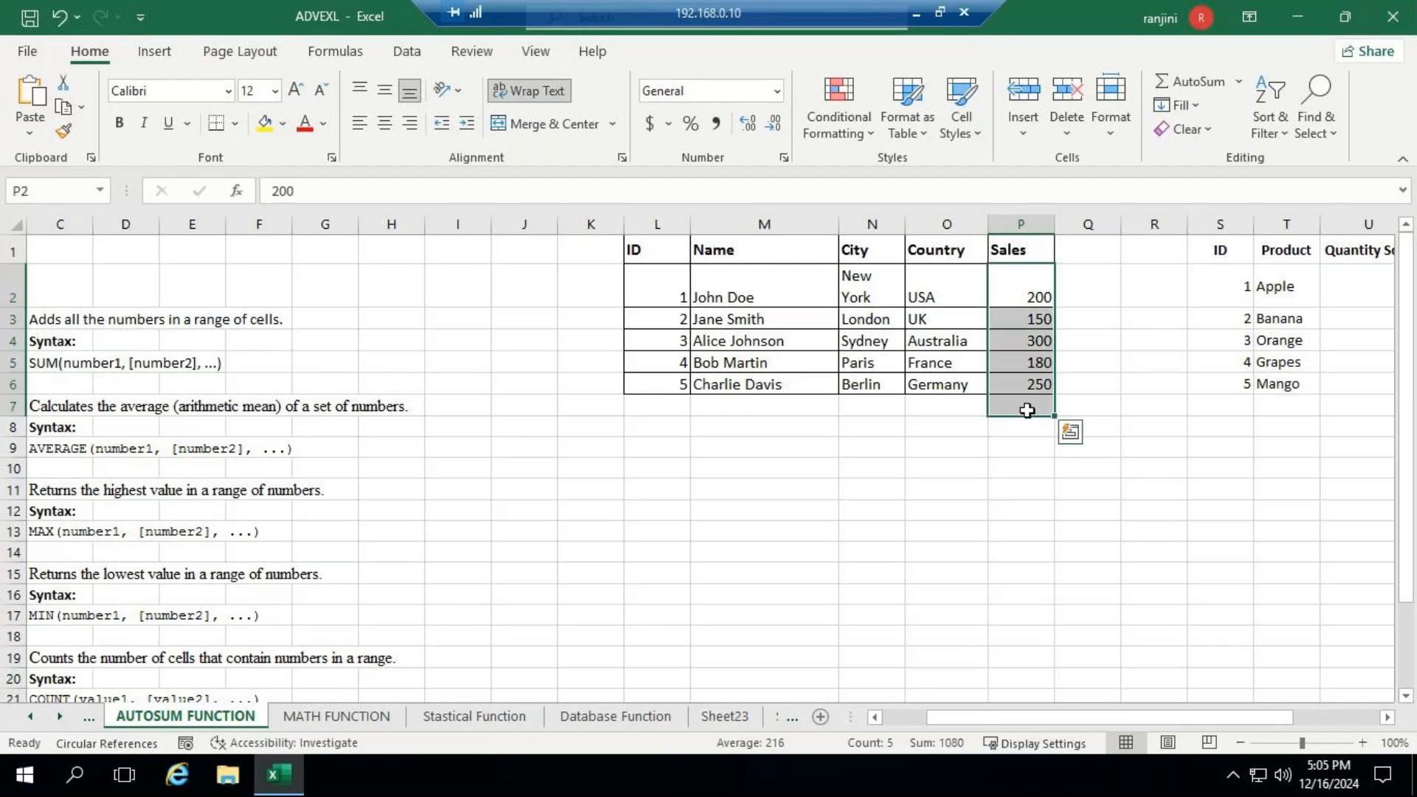
pyautogui.click(1239, 81)
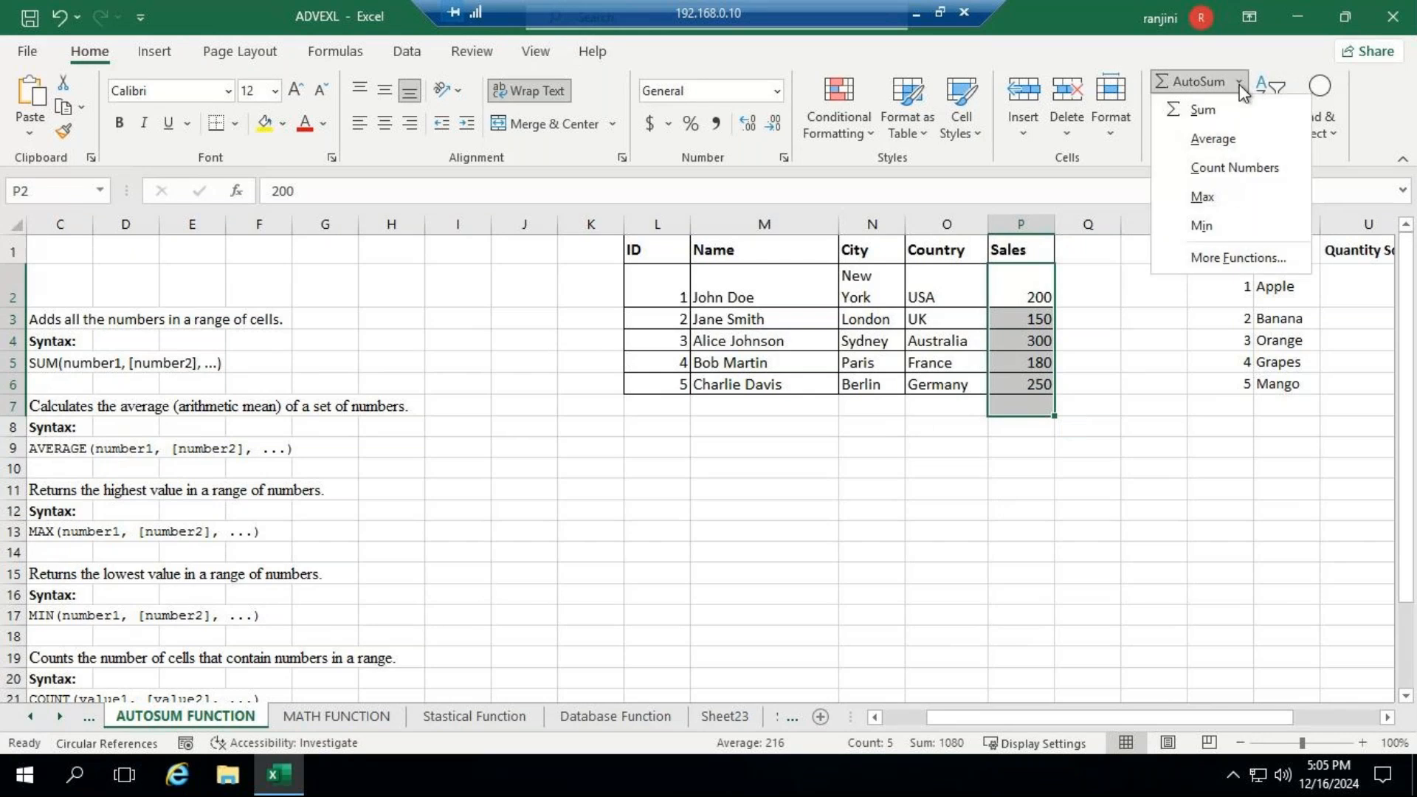
pyautogui.click(1207, 113)
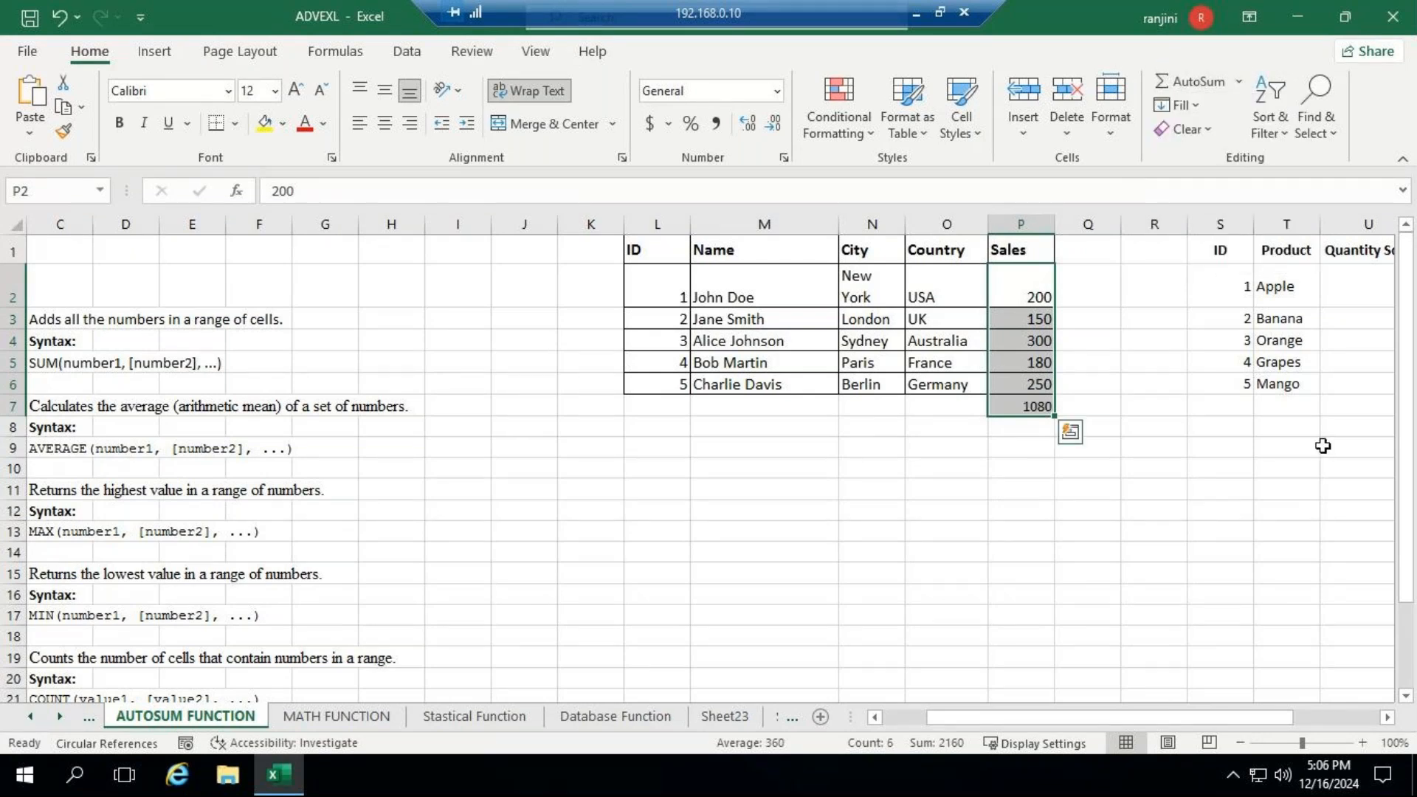
pyautogui.press('Delete')
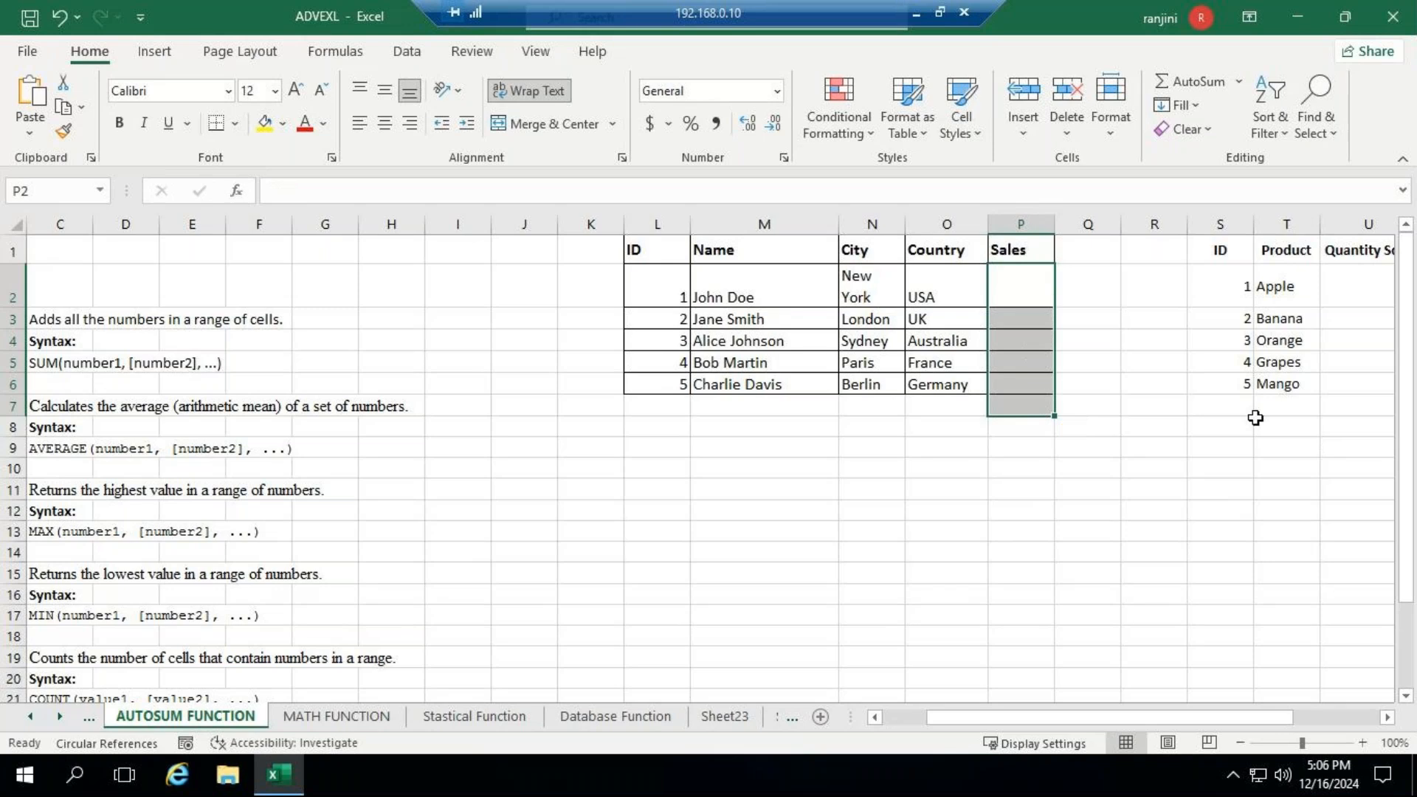
# - Undo the clearing of the Sales range P2:P7, and delete only the total in P7
pyautogui.click(64, 12)
pyautogui.click(1015, 405)
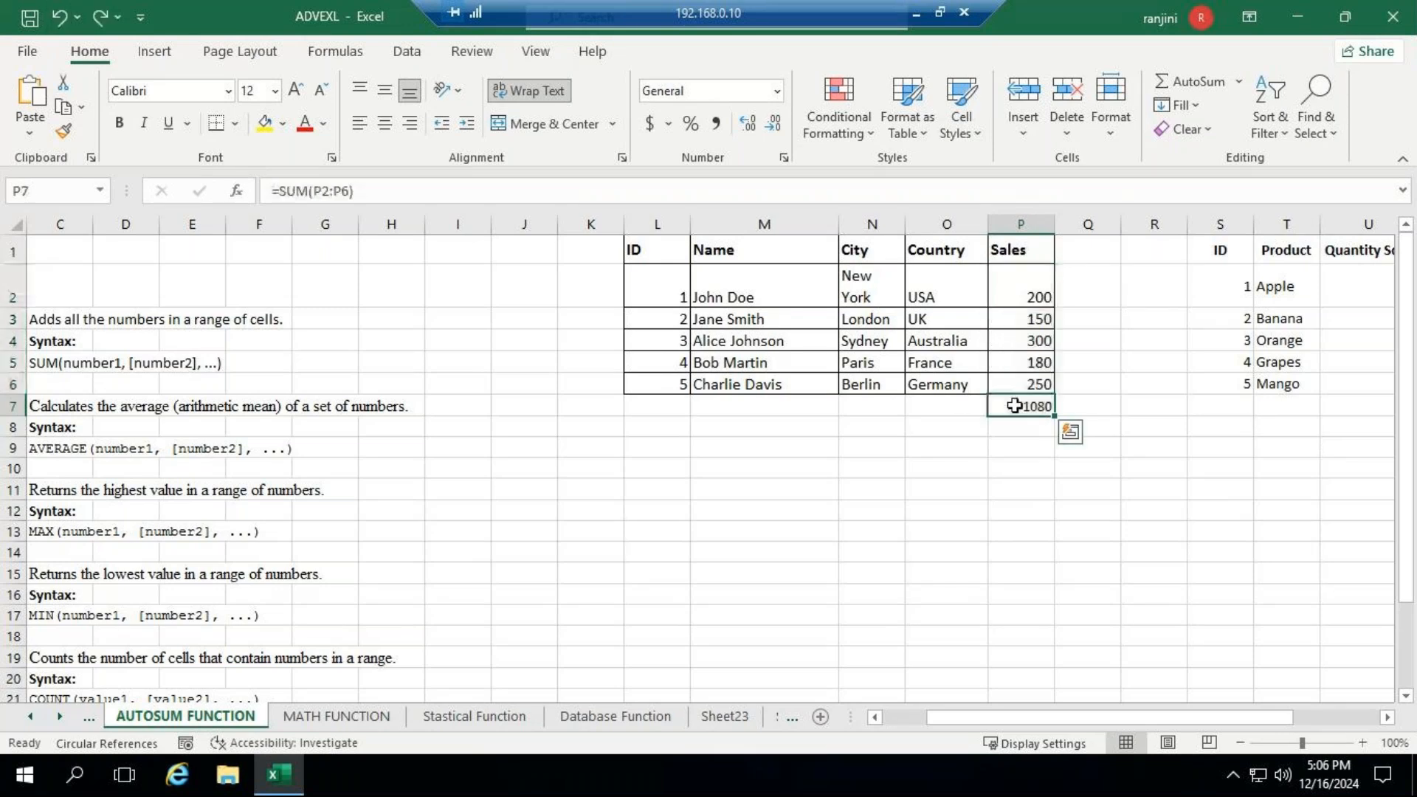
pyautogui.press('Delete')
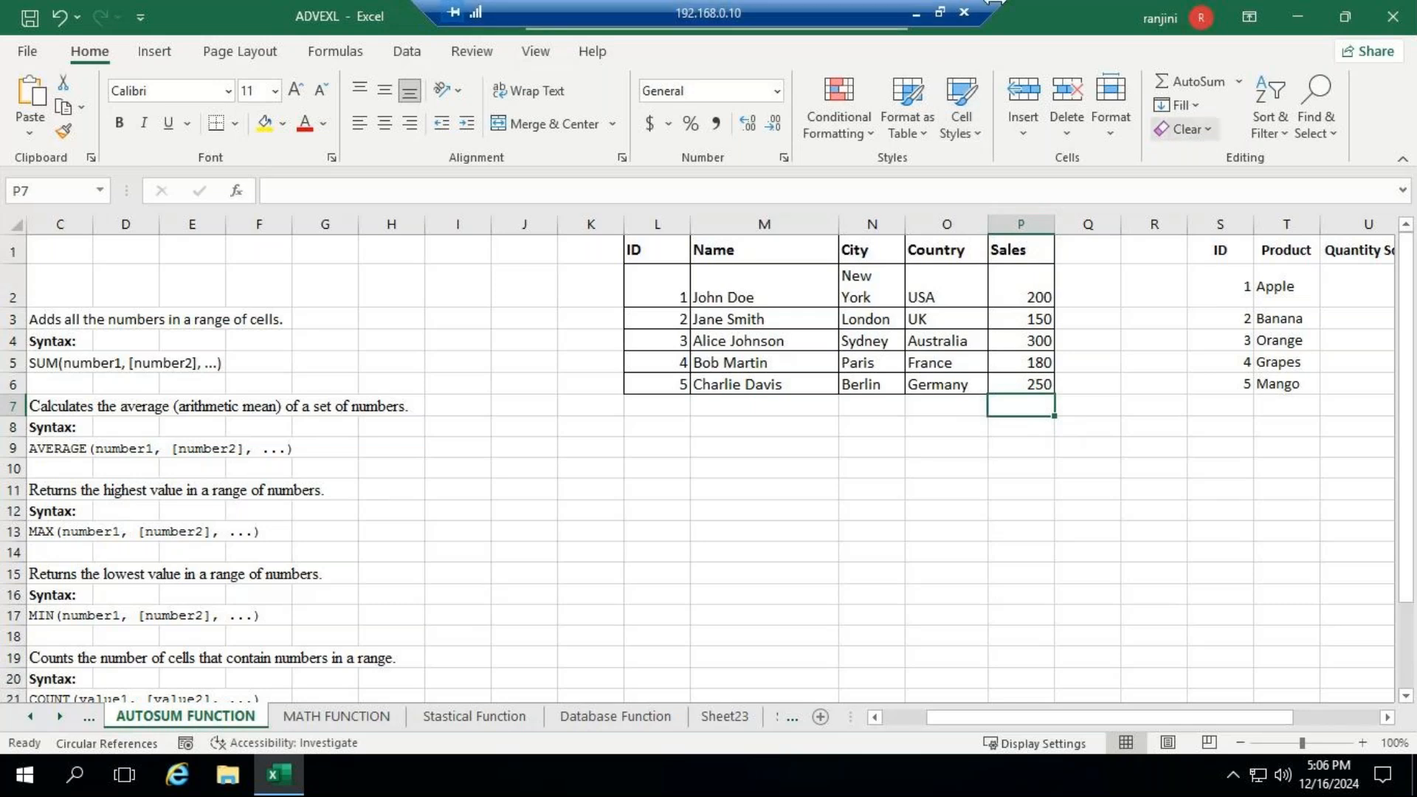
pyautogui.click(916, 14)
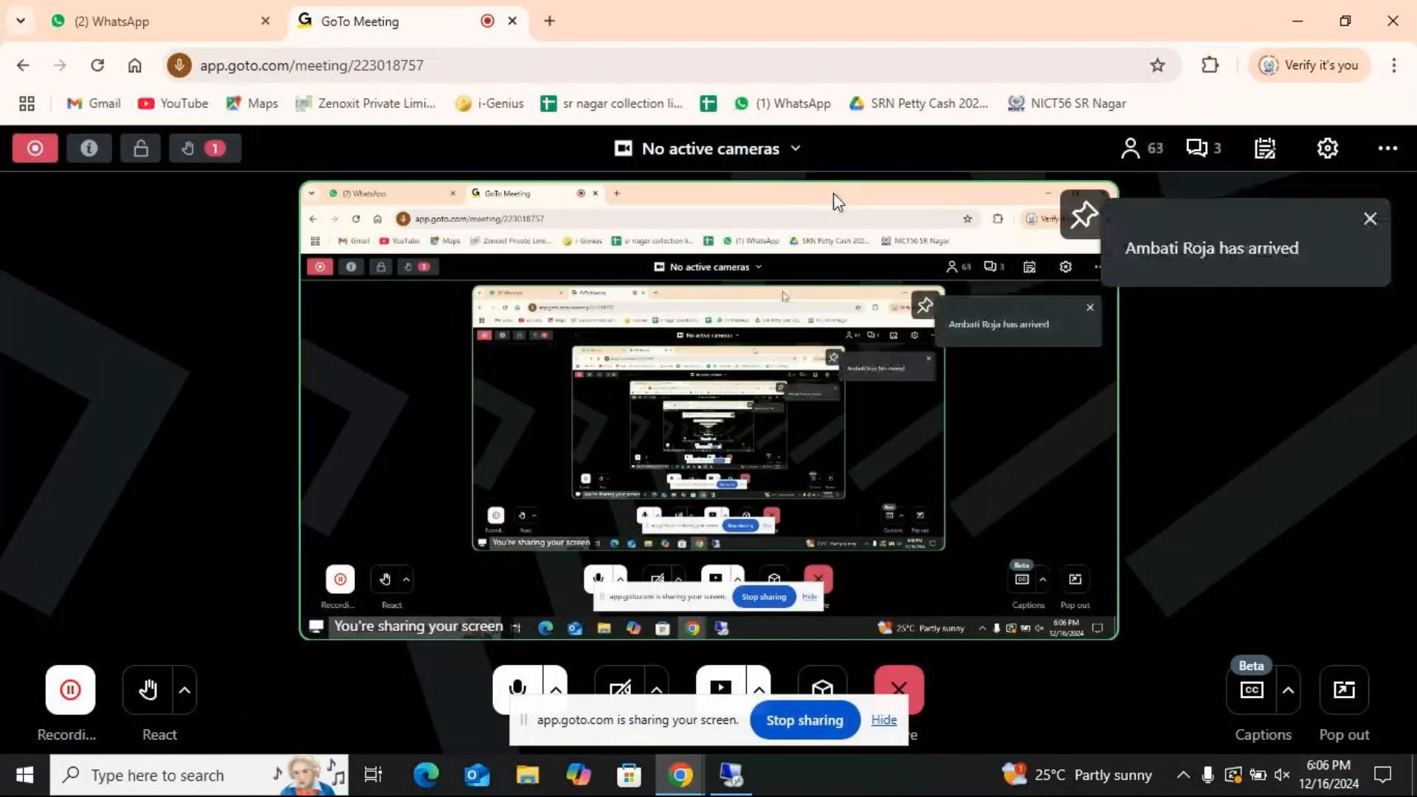
pyautogui.click(747, 783)
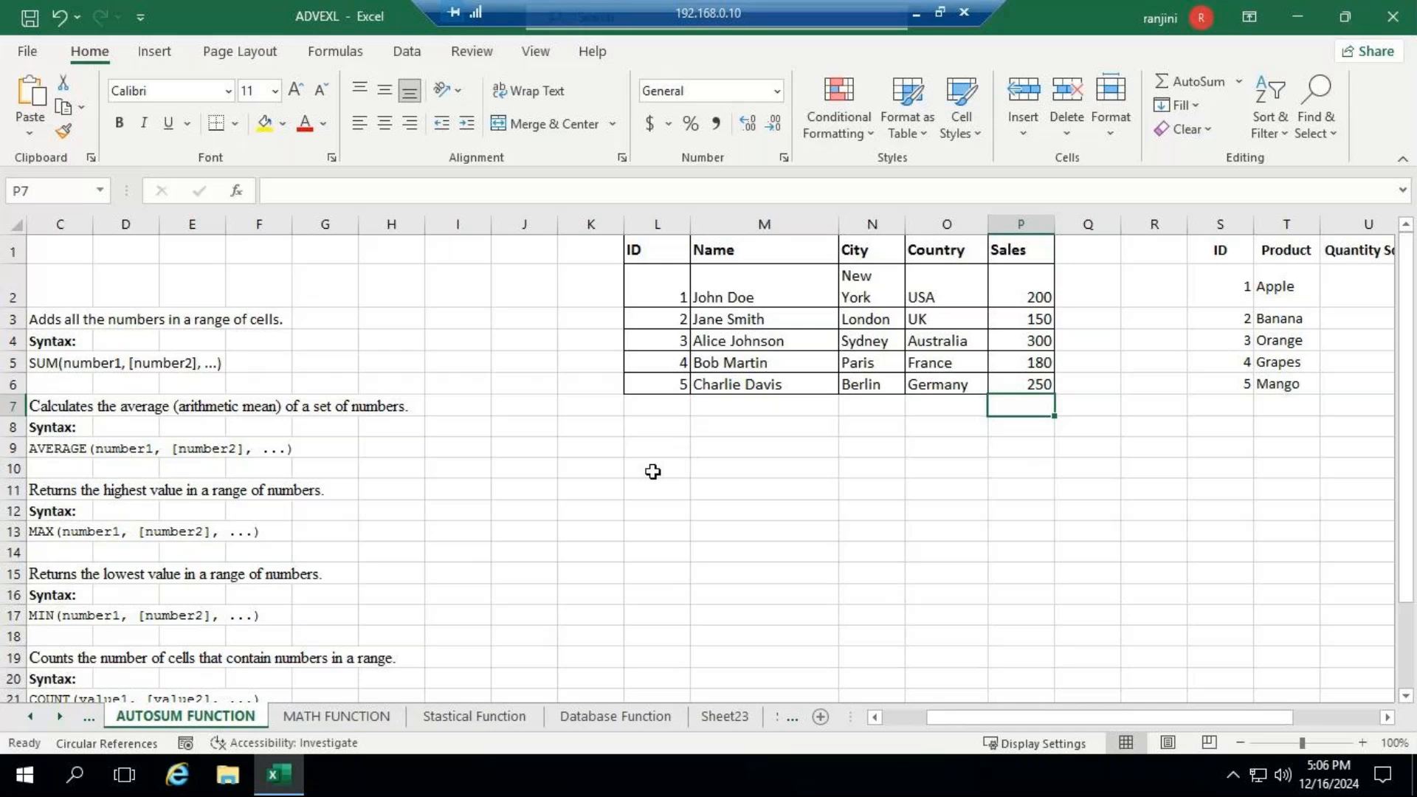
# - Enter the headers name, sub1 and sub2 in cells K11:M11 to start a new marks table
pyautogui.click(587, 489)
pyautogui.write('name')
pyautogui.press('Tab')
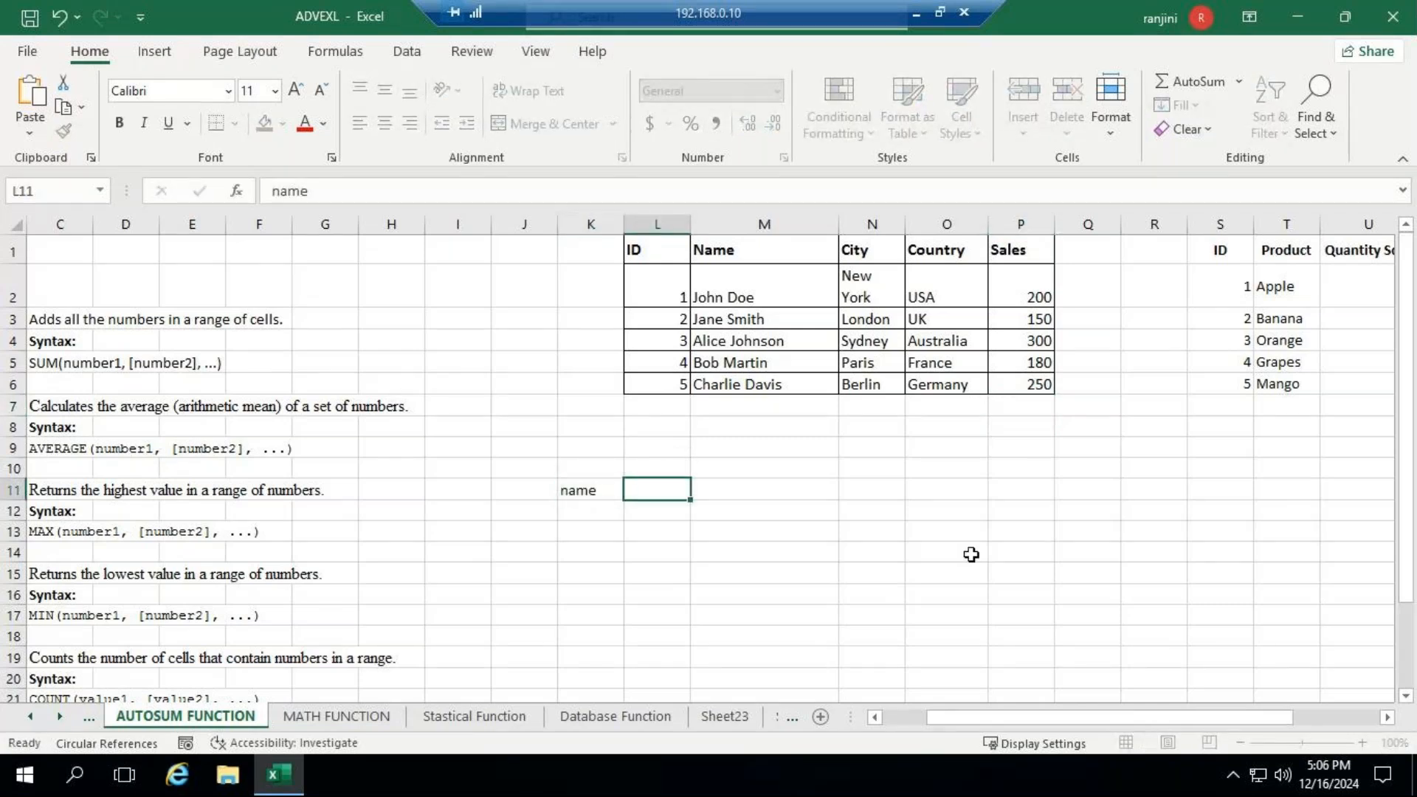
pyautogui.write('sub1sub')
pyautogui.press('BackSpace')
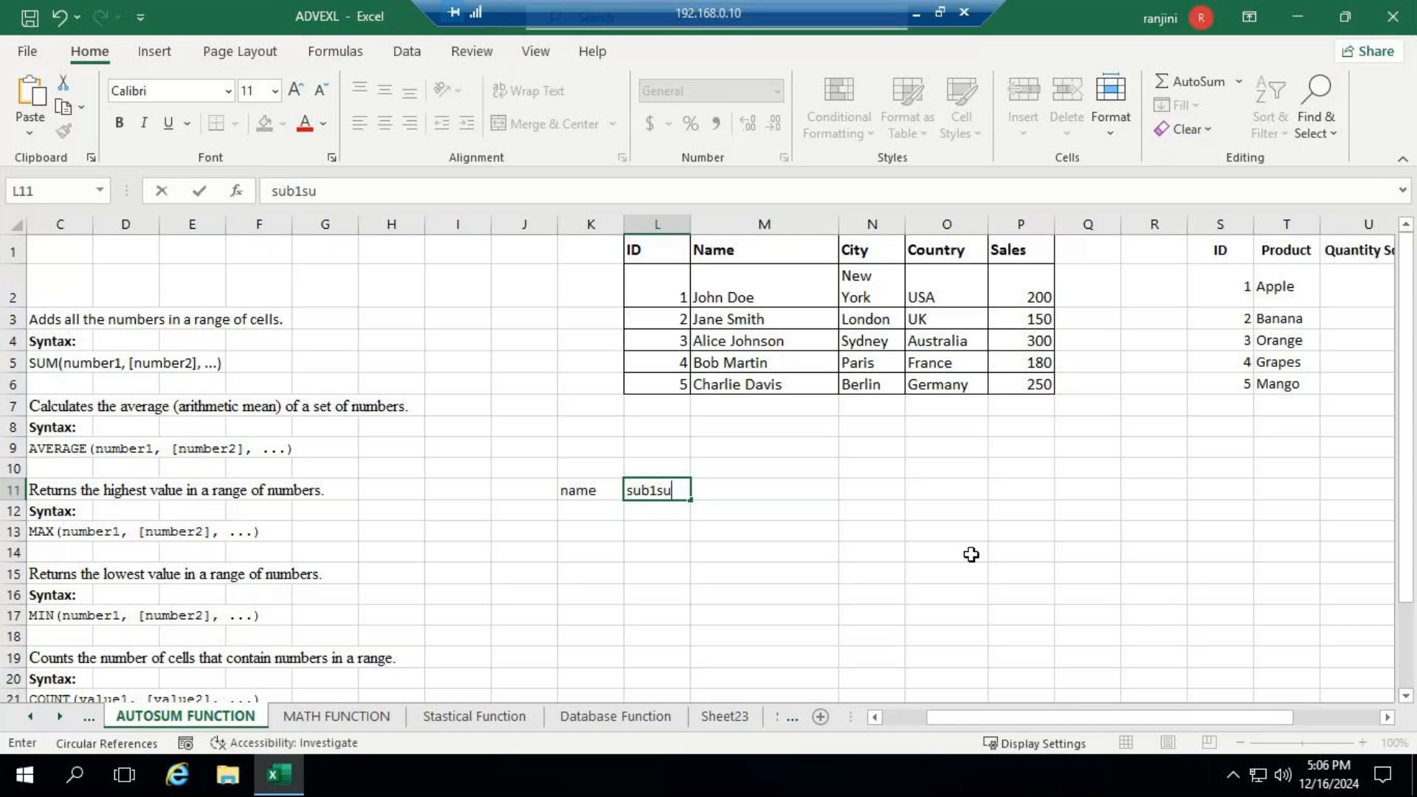
pyautogui.press('BackSpace')
pyautogui.press('BackSpace')
pyautogui.press('Tab')
pyautogui.write('s')
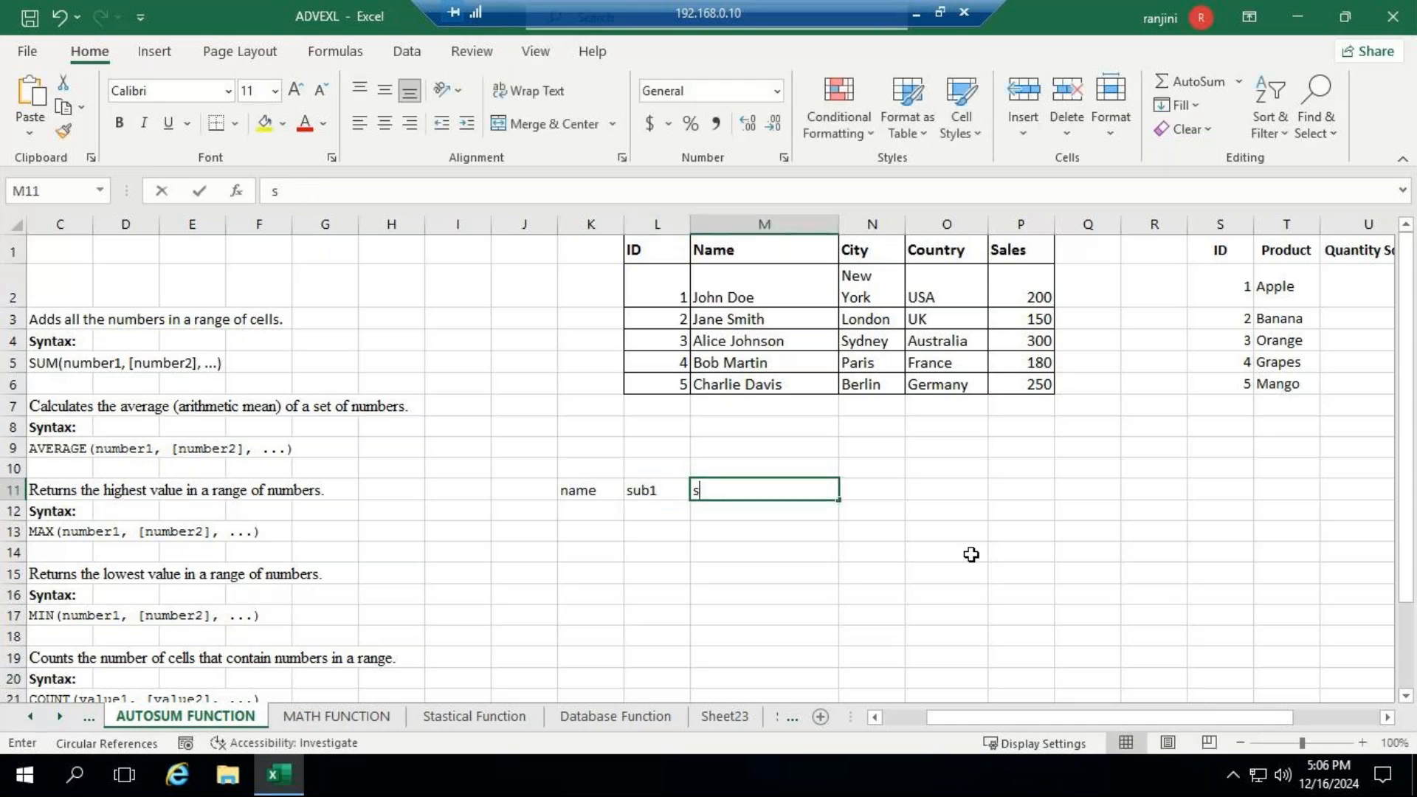
pyautogui.write('ub2')
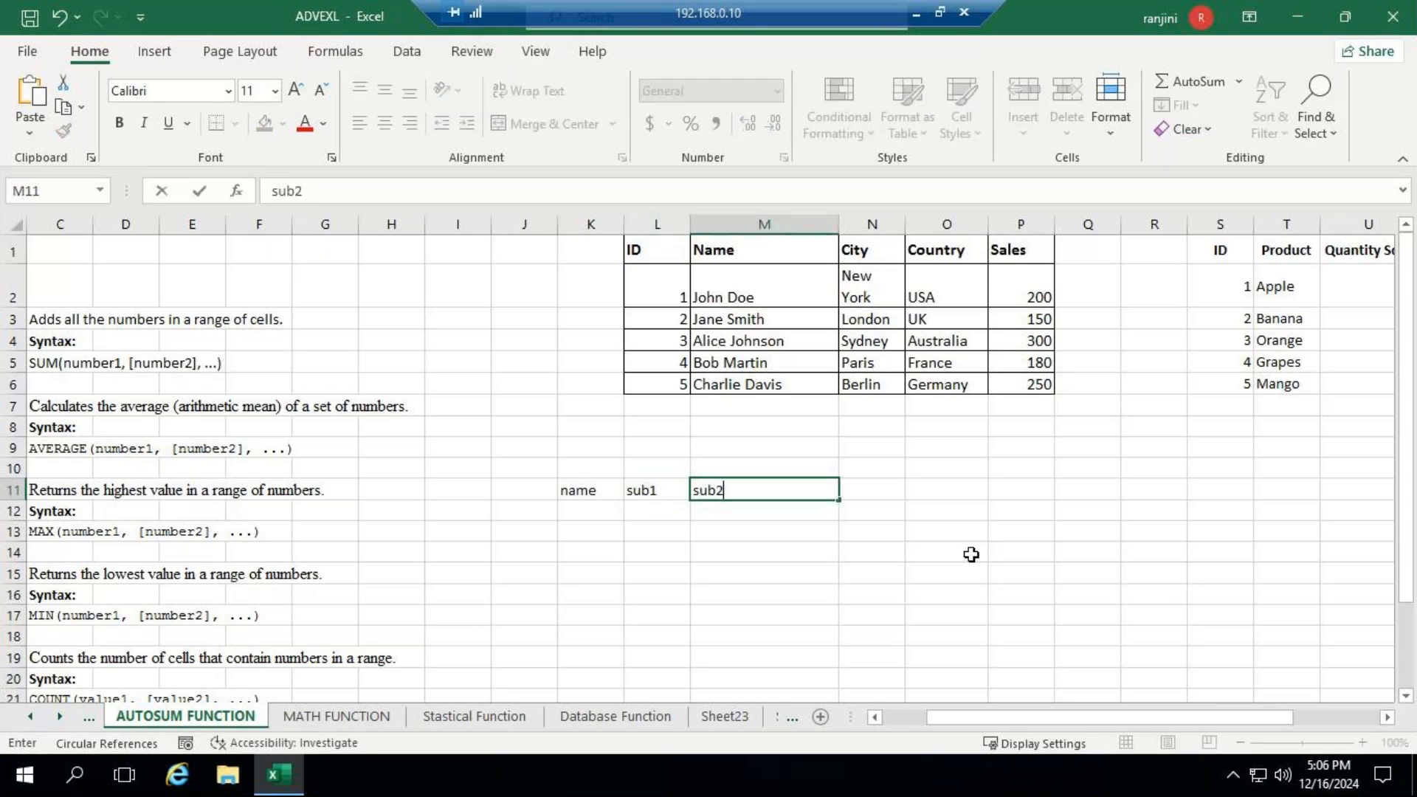
# - Add the headers total and average in cells N11 and O11
pyautogui.press('Tab')
pyautogui.write('total')
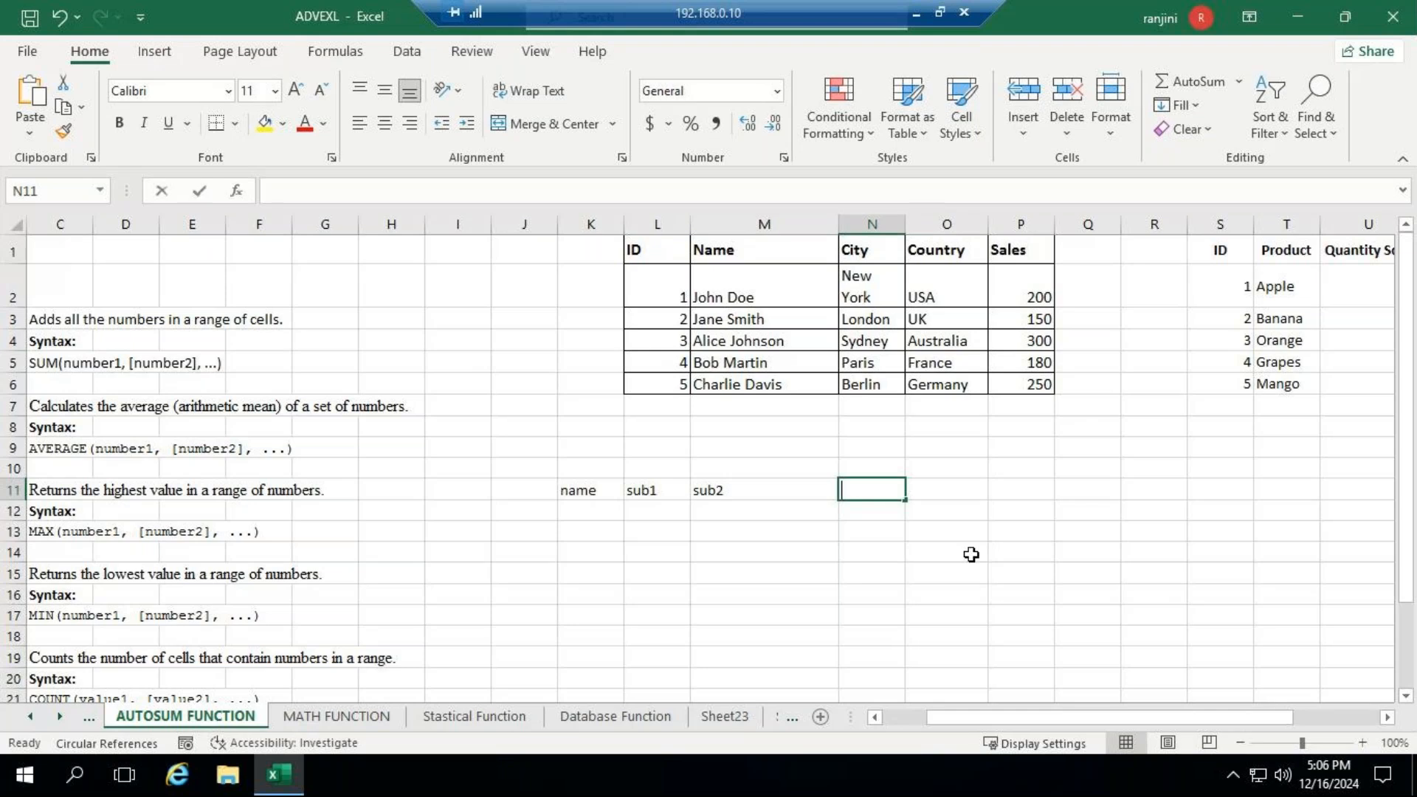
pyautogui.press('Tab')
pyautogui.write('av')
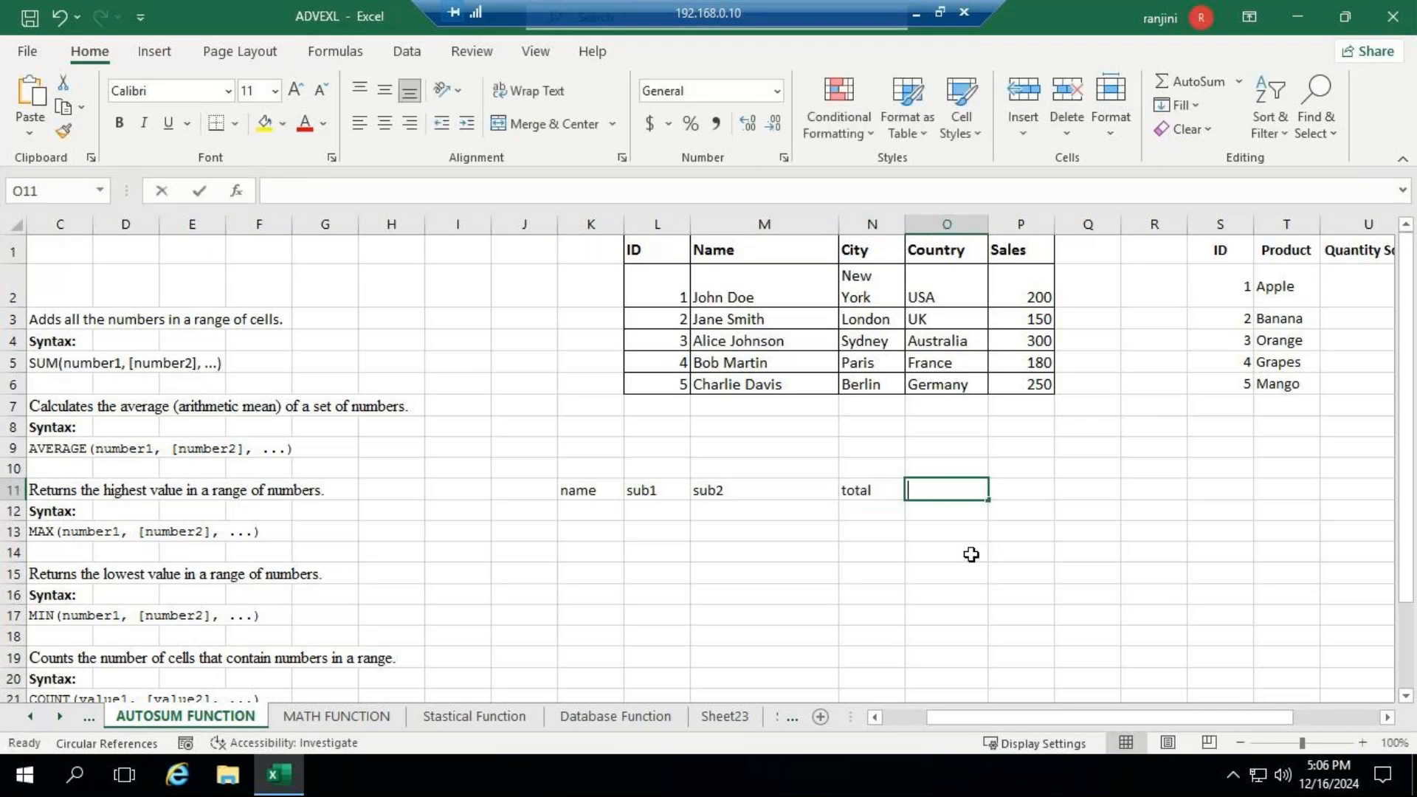
pyautogui.write('era')
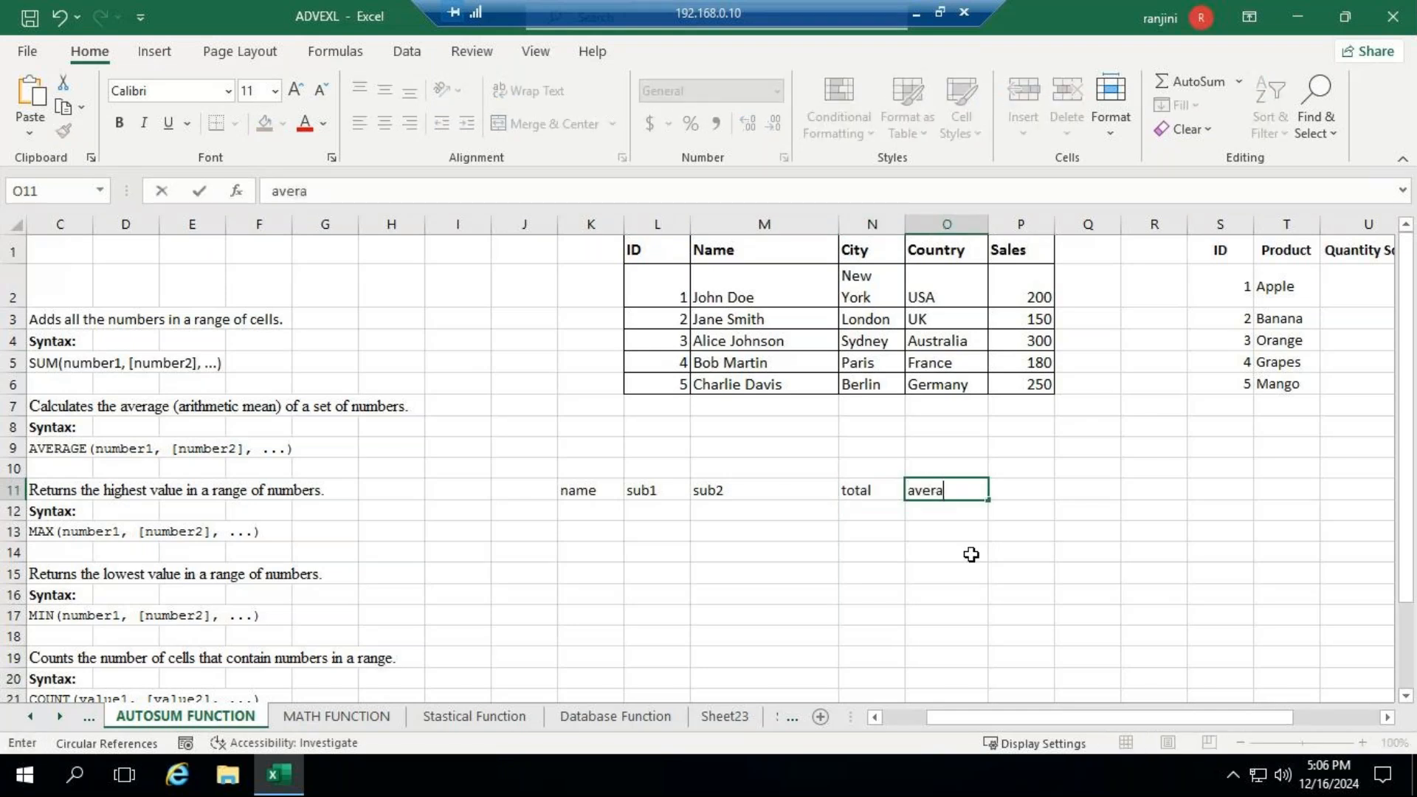
pyautogui.write('ge')
pyautogui.press('Tab')
# - Add the headers max, min and count in cells P11:R11
pyautogui.write('m')
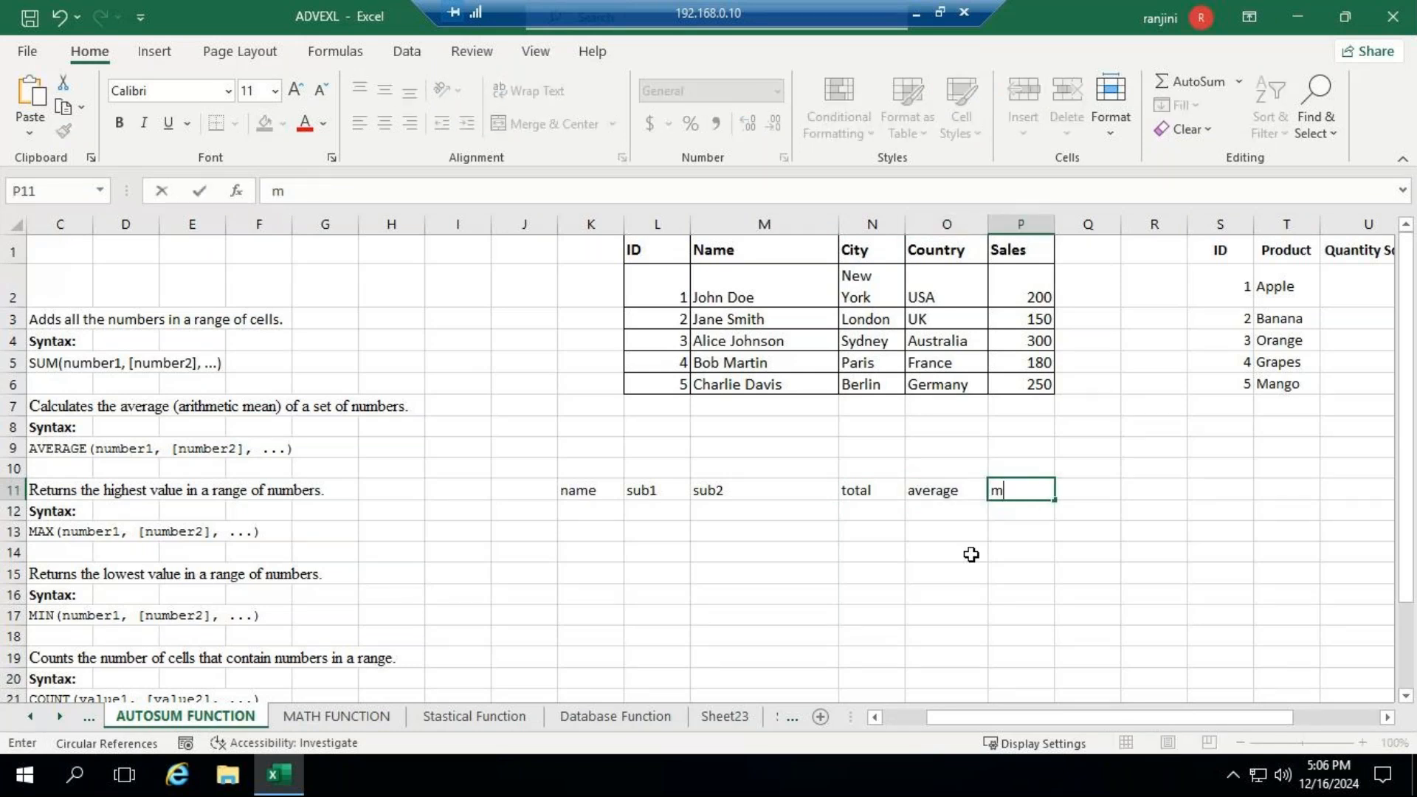
pyautogui.write('ax')
pyautogui.press('Tab')
pyautogui.write('m')
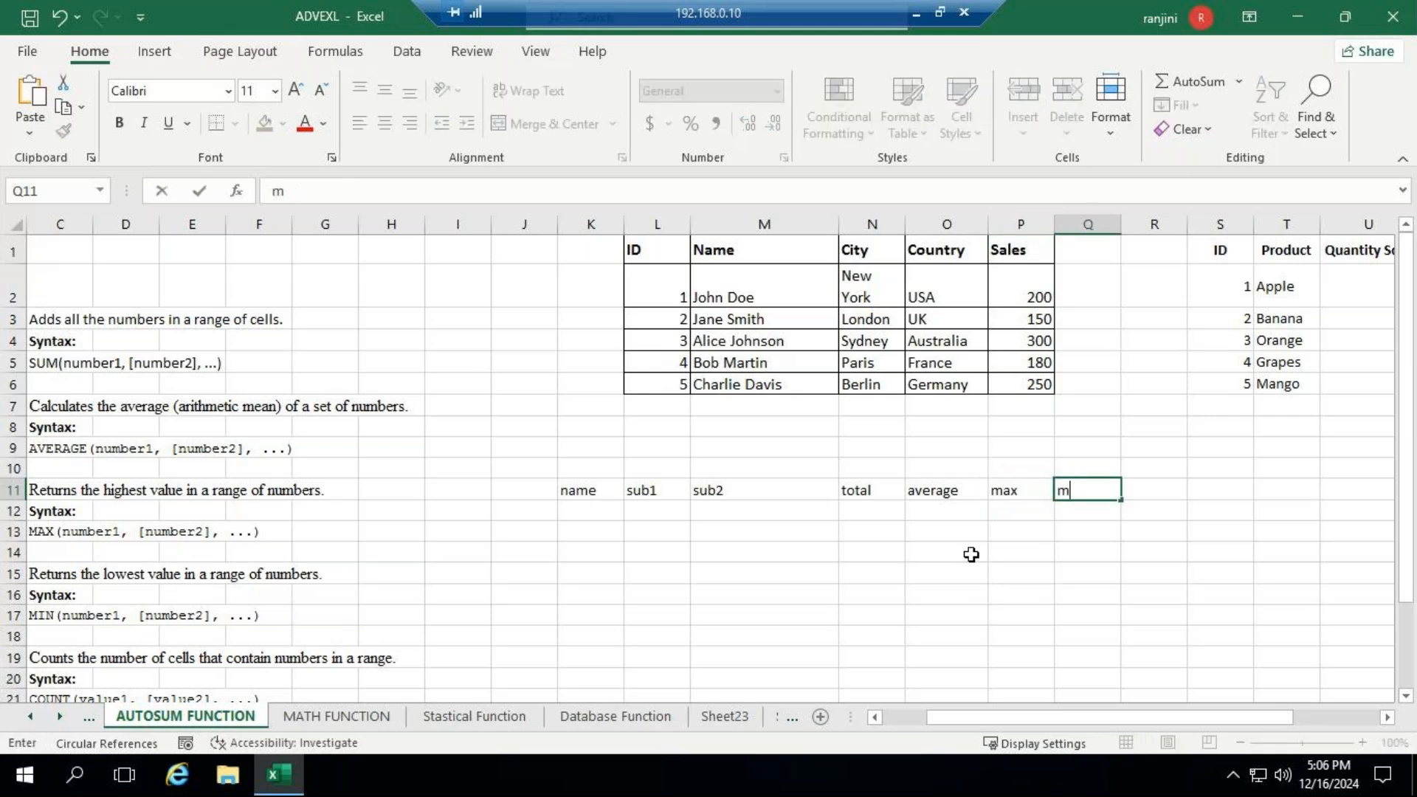
pyautogui.write('in')
pyautogui.press('Tab')
pyautogui.write('count')
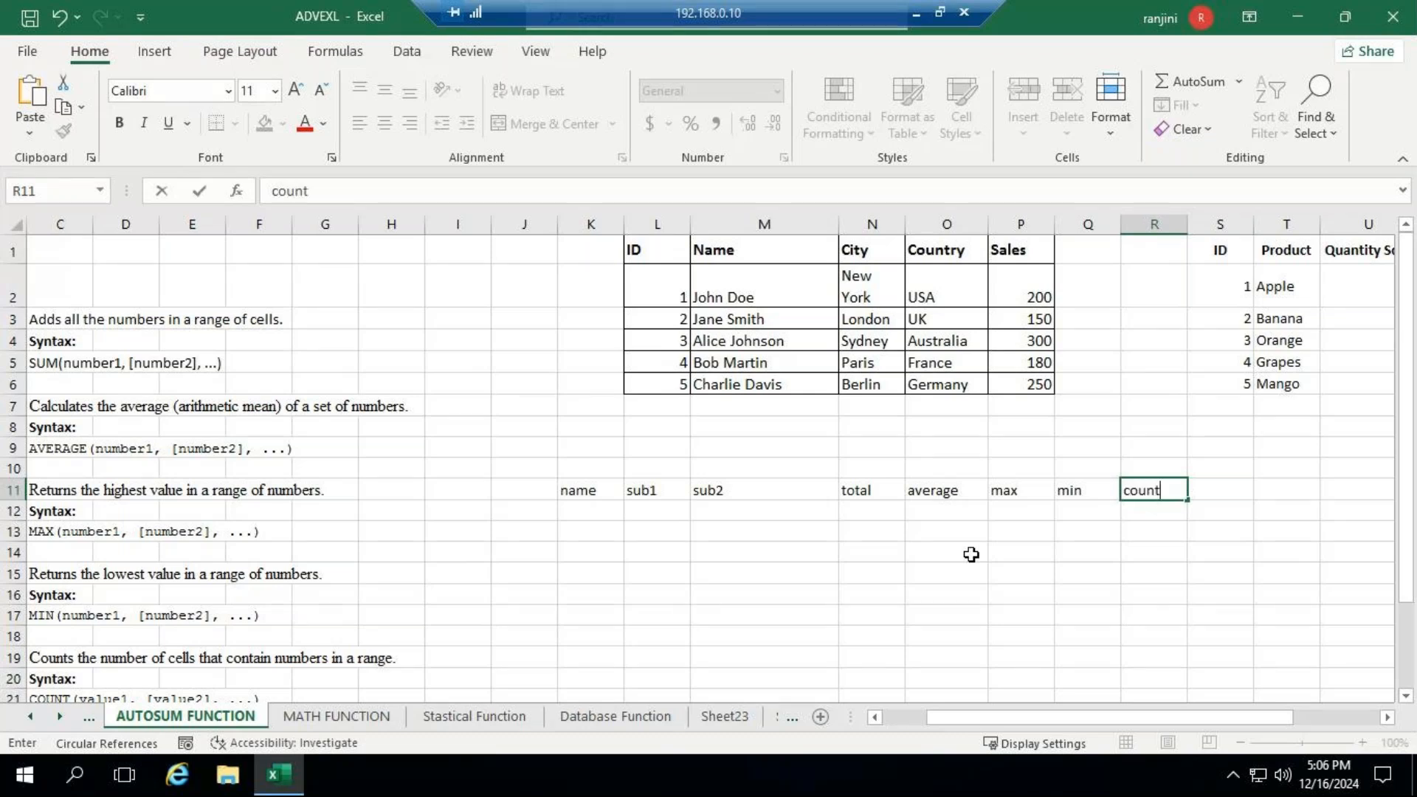
pyautogui.hotkey('ctrl', 'Return')
pyautogui.press('Return')
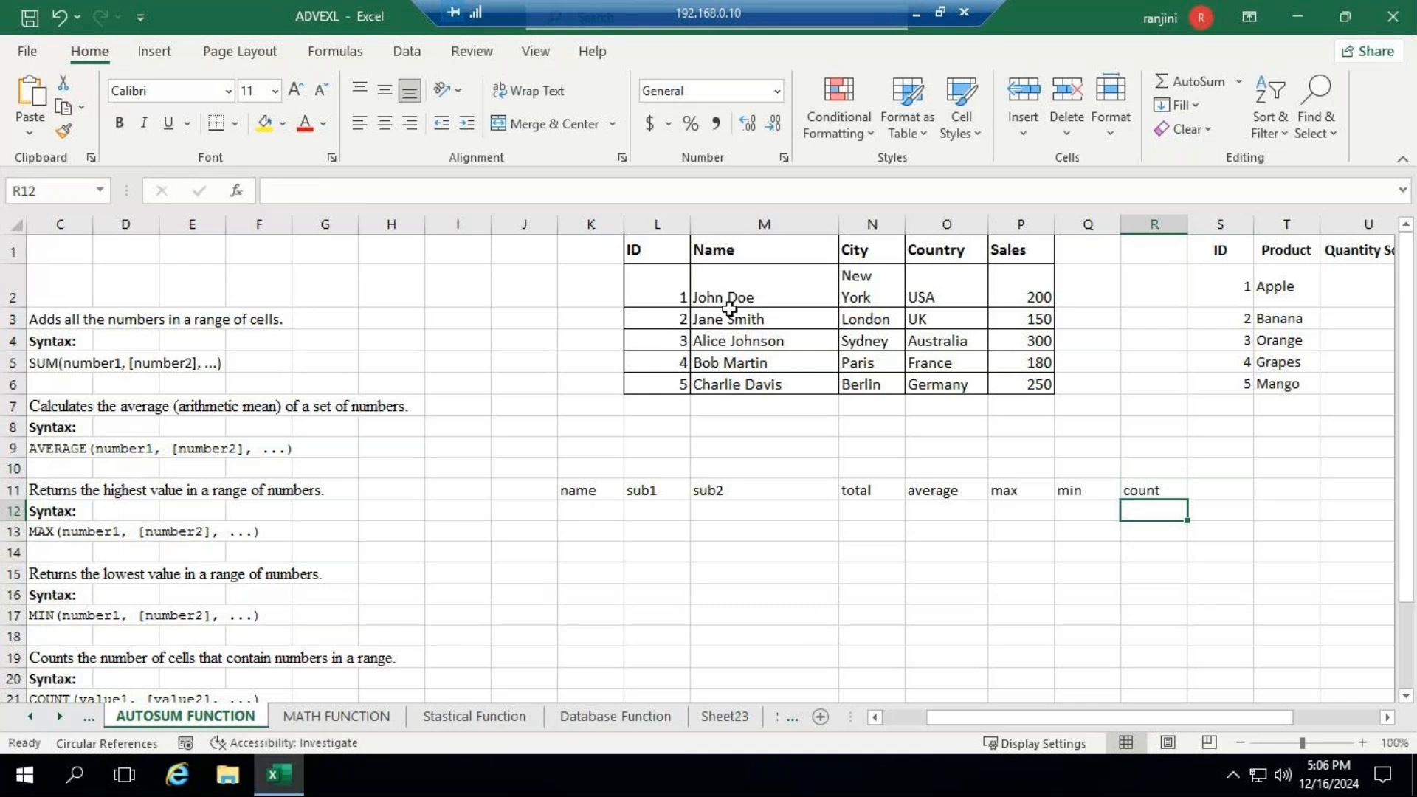
# - Copy the five names in M2:M6 into the name column of the marks table, starting at K12
pyautogui.moveTo(729, 301); pyautogui.dragTo(734, 385)
pyautogui.hotkey('ctrl', 'c')
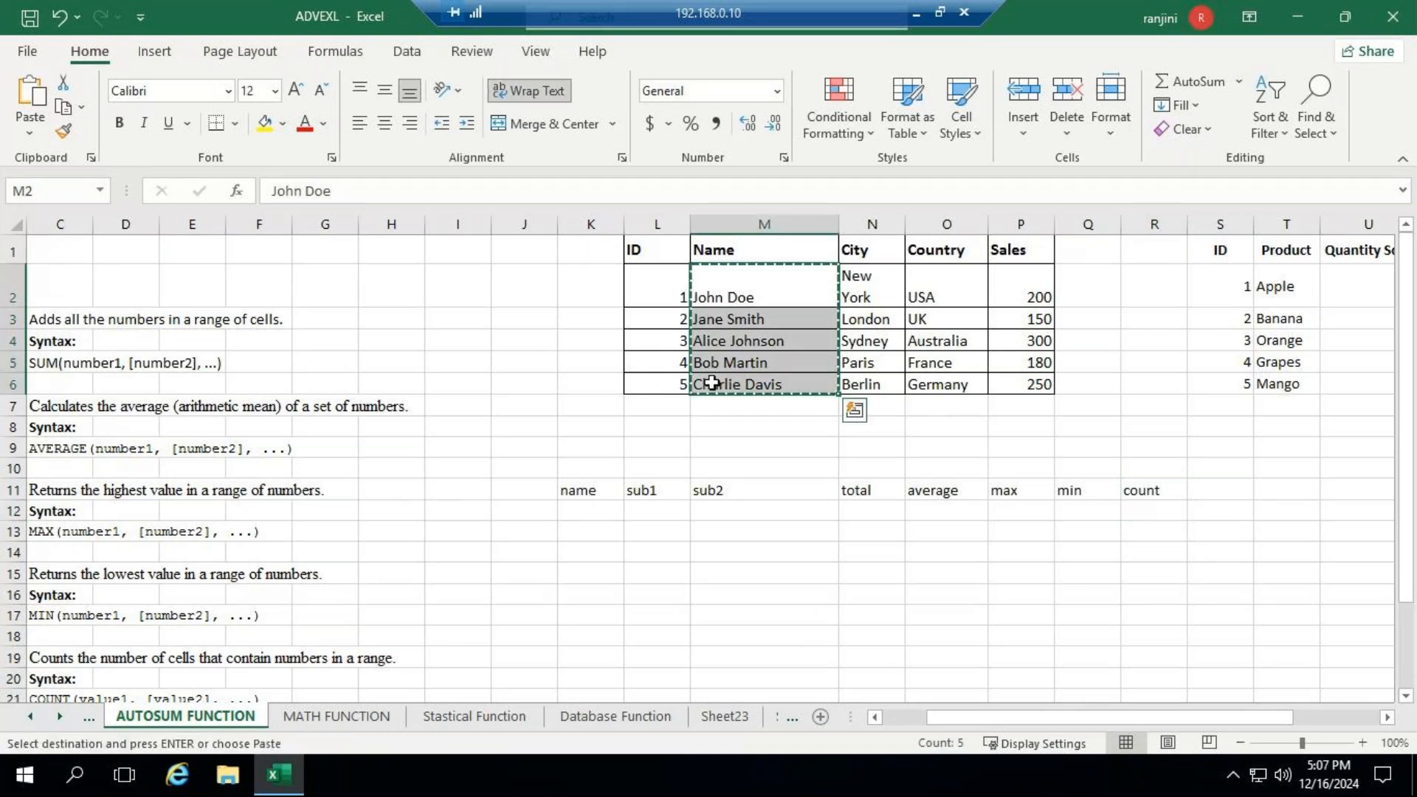
pyautogui.click(595, 516)
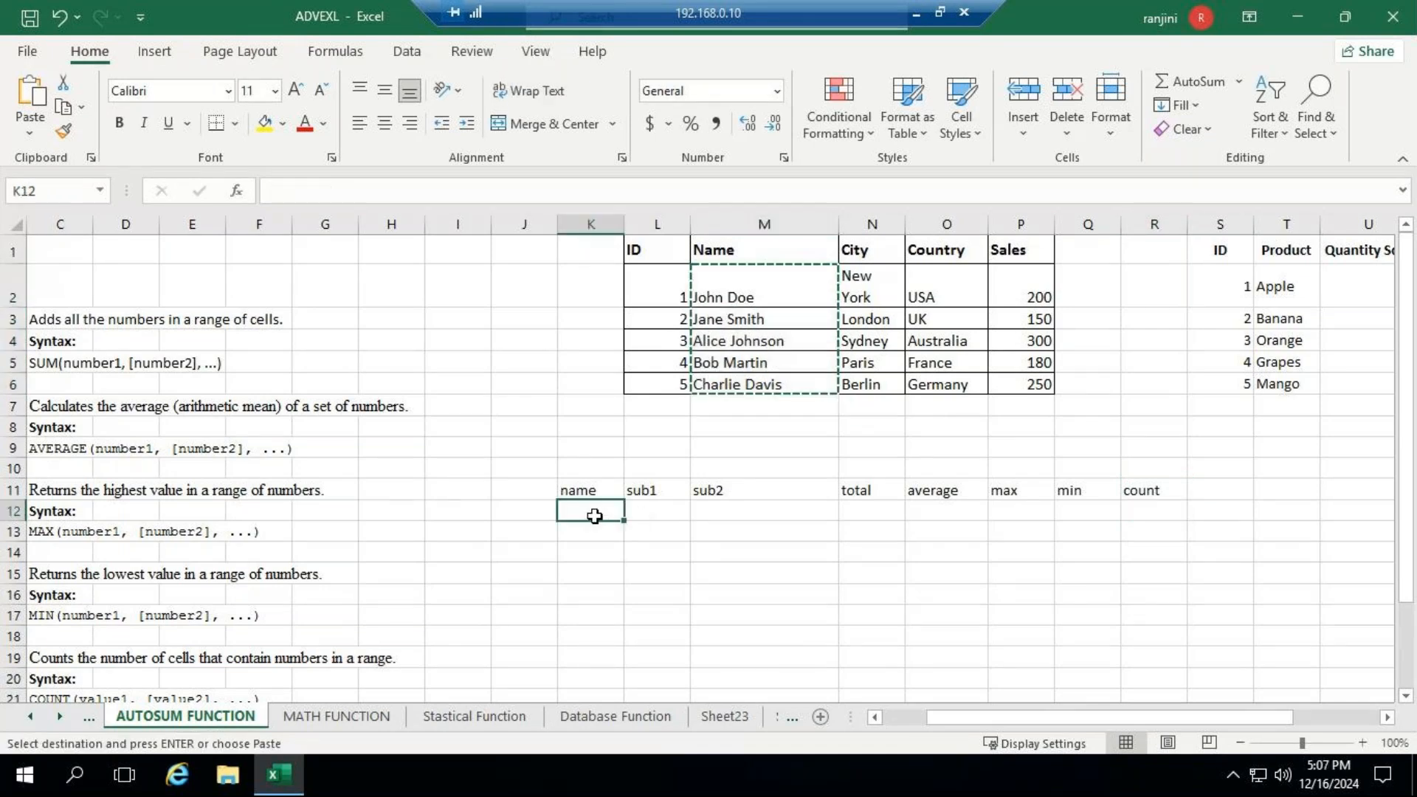
pyautogui.hotkey('ctrl', 'v')
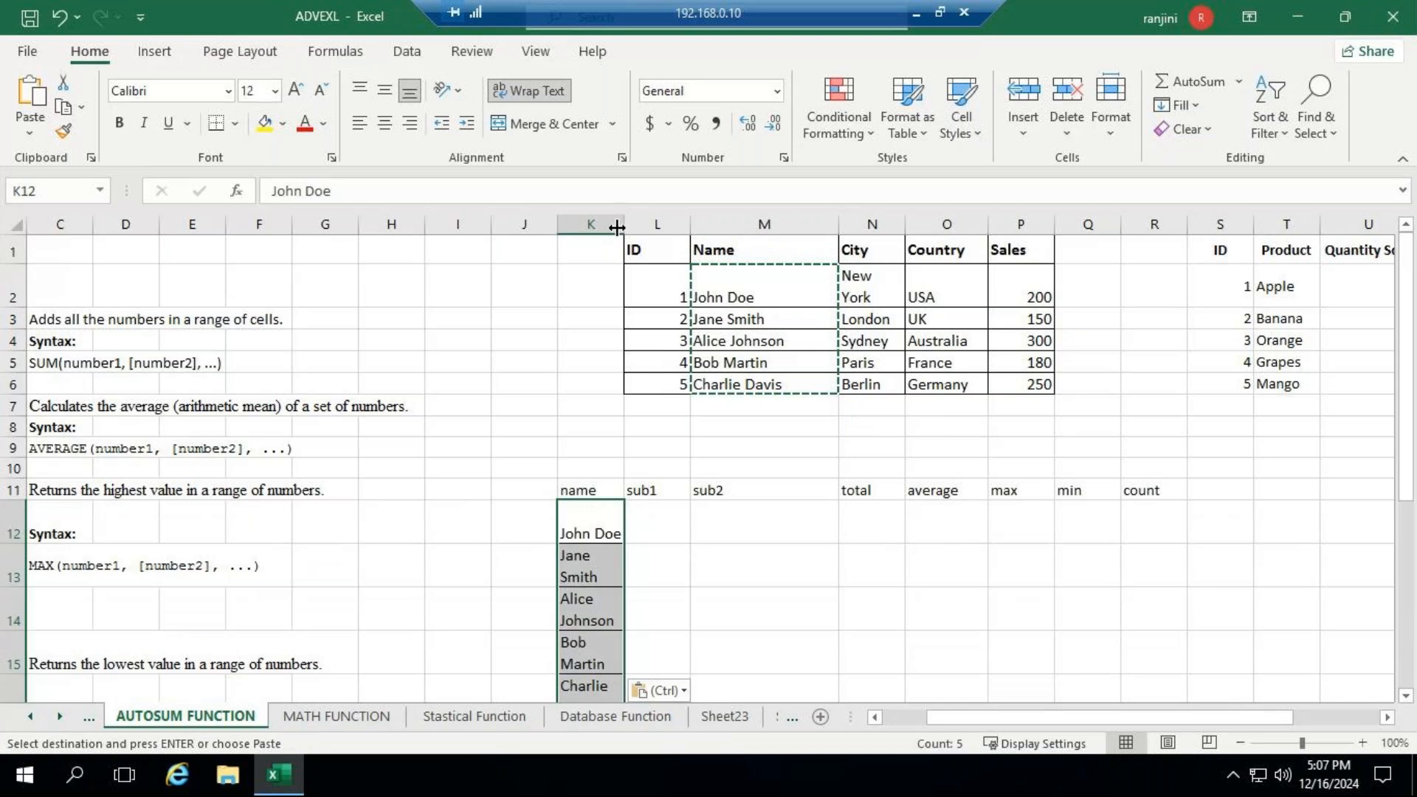
# - Widen column K so each name fits on one line, and AutoFit the row height of rows 12 to 16
pyautogui.moveTo(628, 223); pyautogui.dragTo(669, 223)
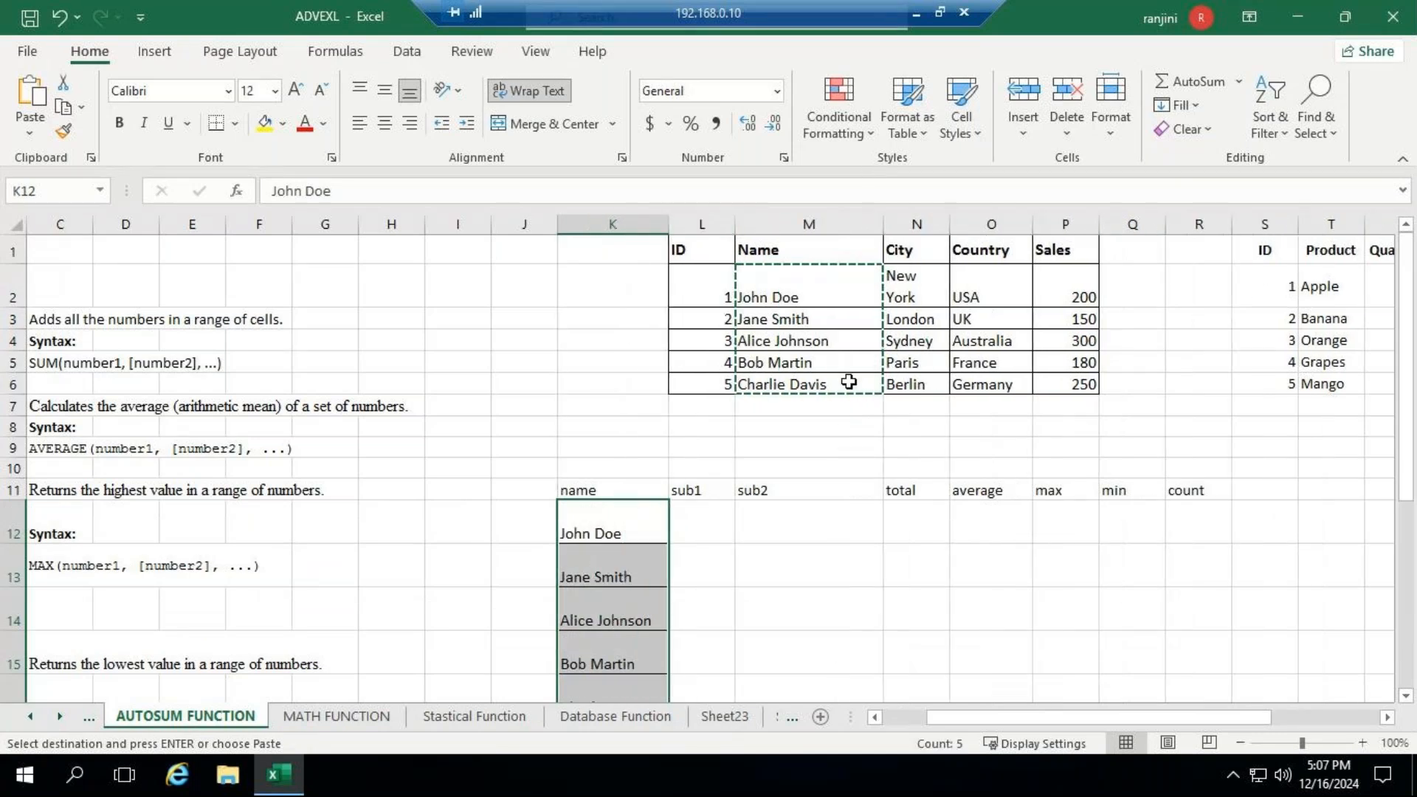
pyautogui.click(1131, 133)
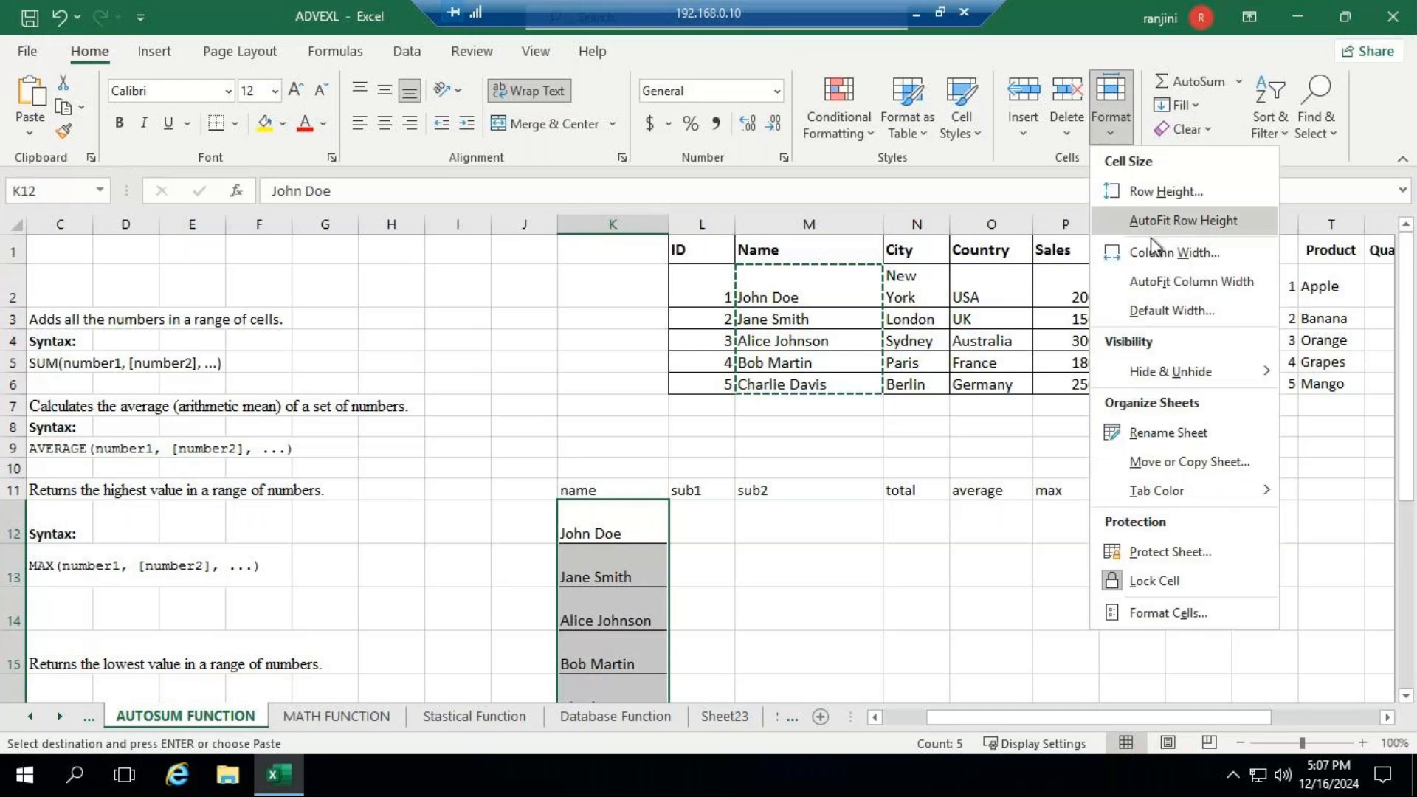
pyautogui.click(1157, 219)
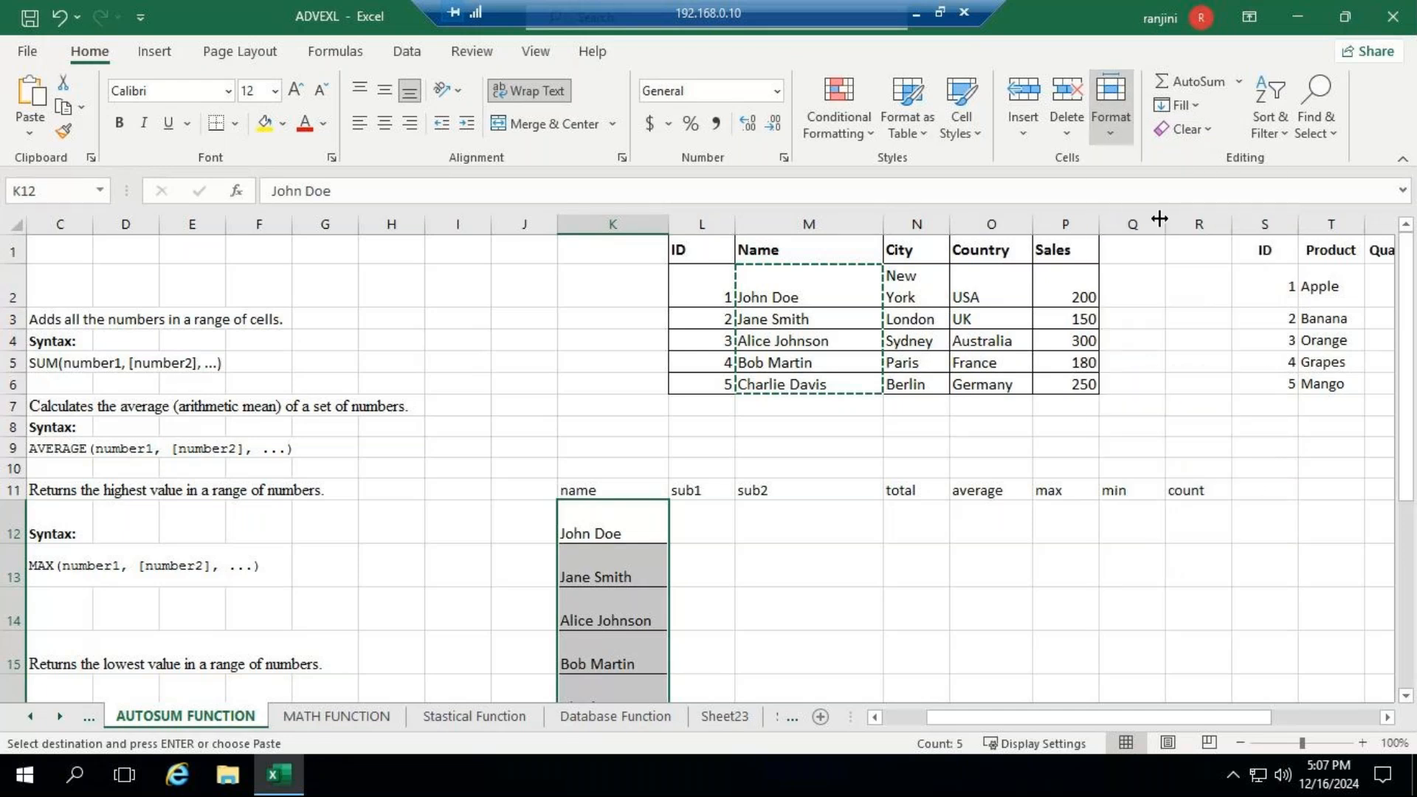
# - Enter the sub1 and sub2 marks 87 and 80 in row 12, and 76 and 70 in row 13
pyautogui.click(699, 509)
pyautogui.write('87')
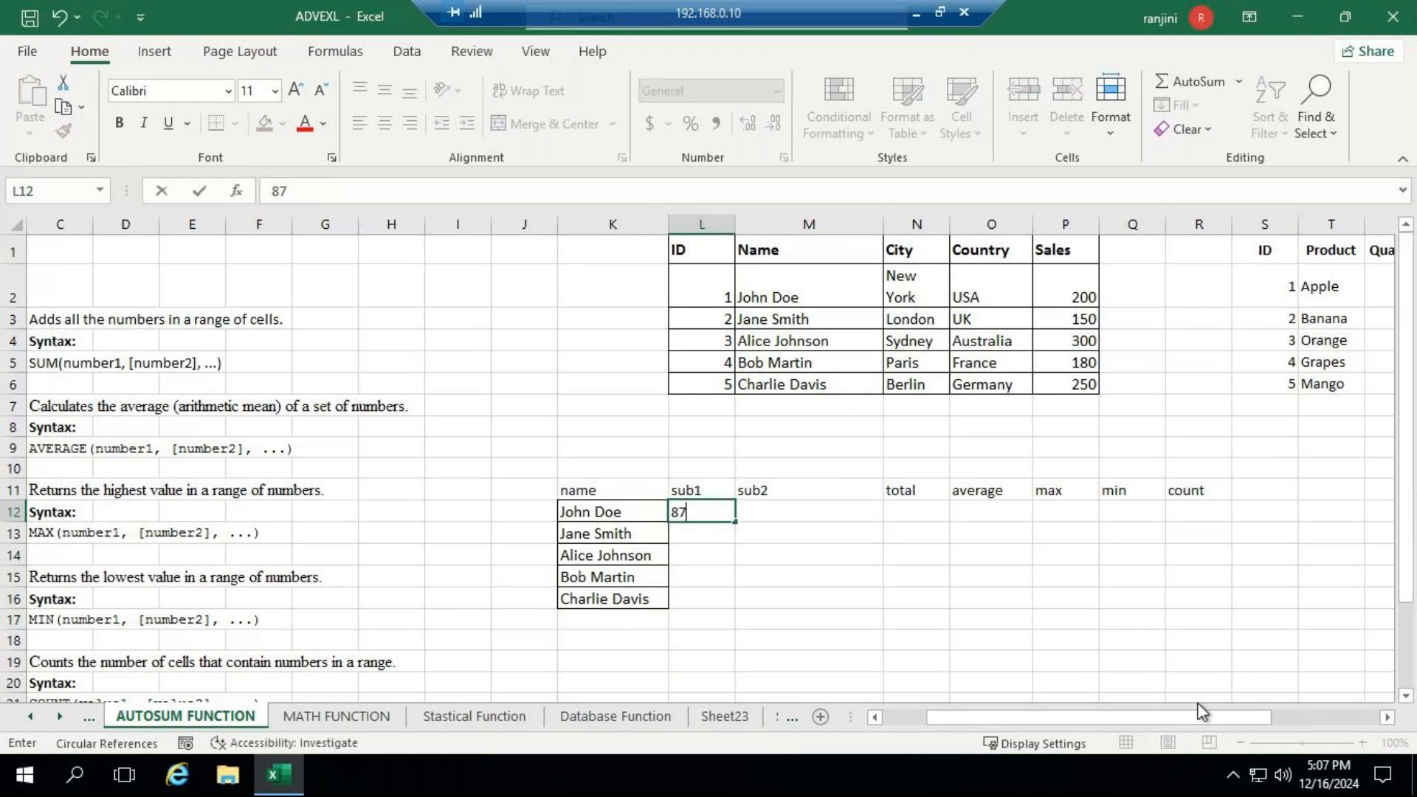
pyautogui.press('Tab')
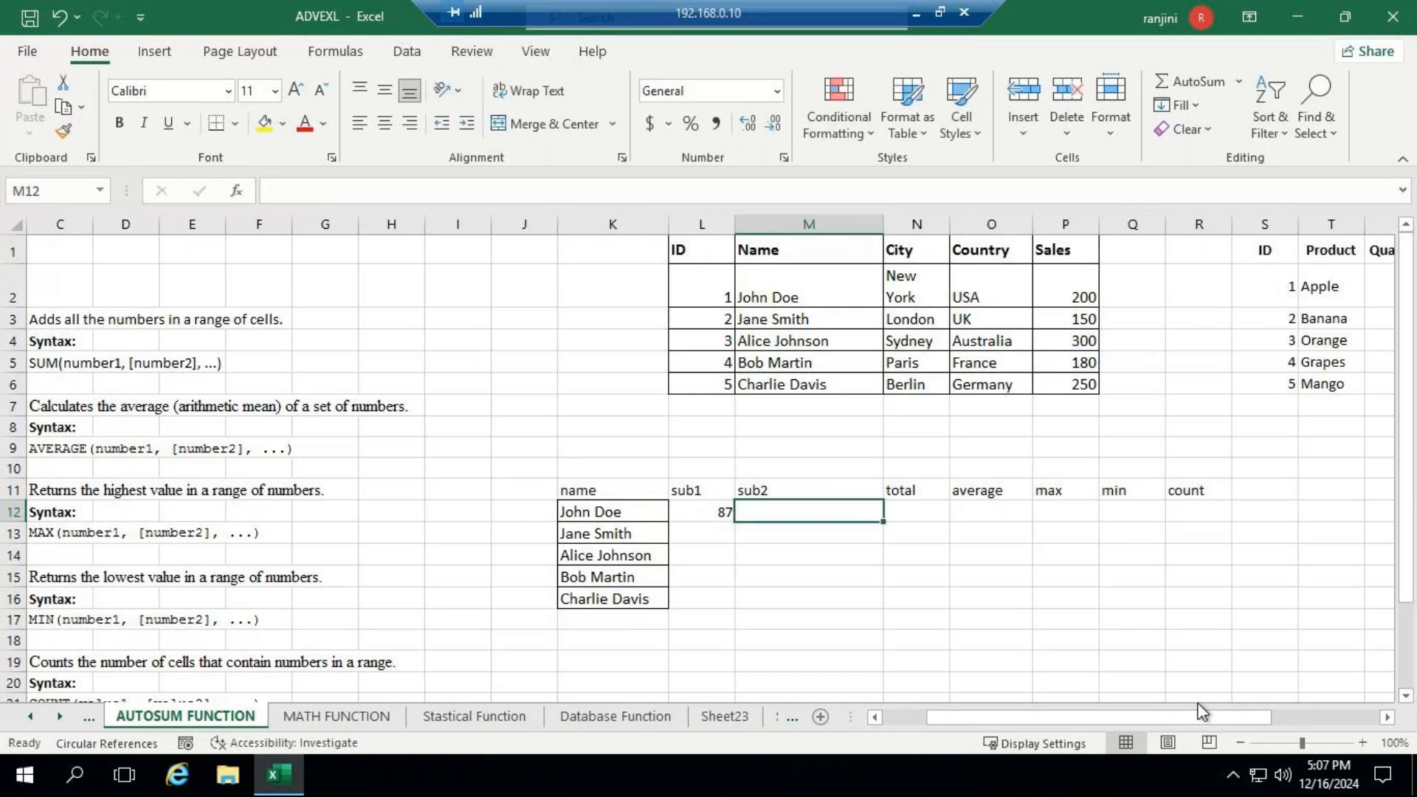
pyautogui.press('F2')
pyautogui.write('80')
pyautogui.press('Return')
pyautogui.write('76')
pyautogui.press('Tab')
pyautogui.write('70')
pyautogui.press('Return')
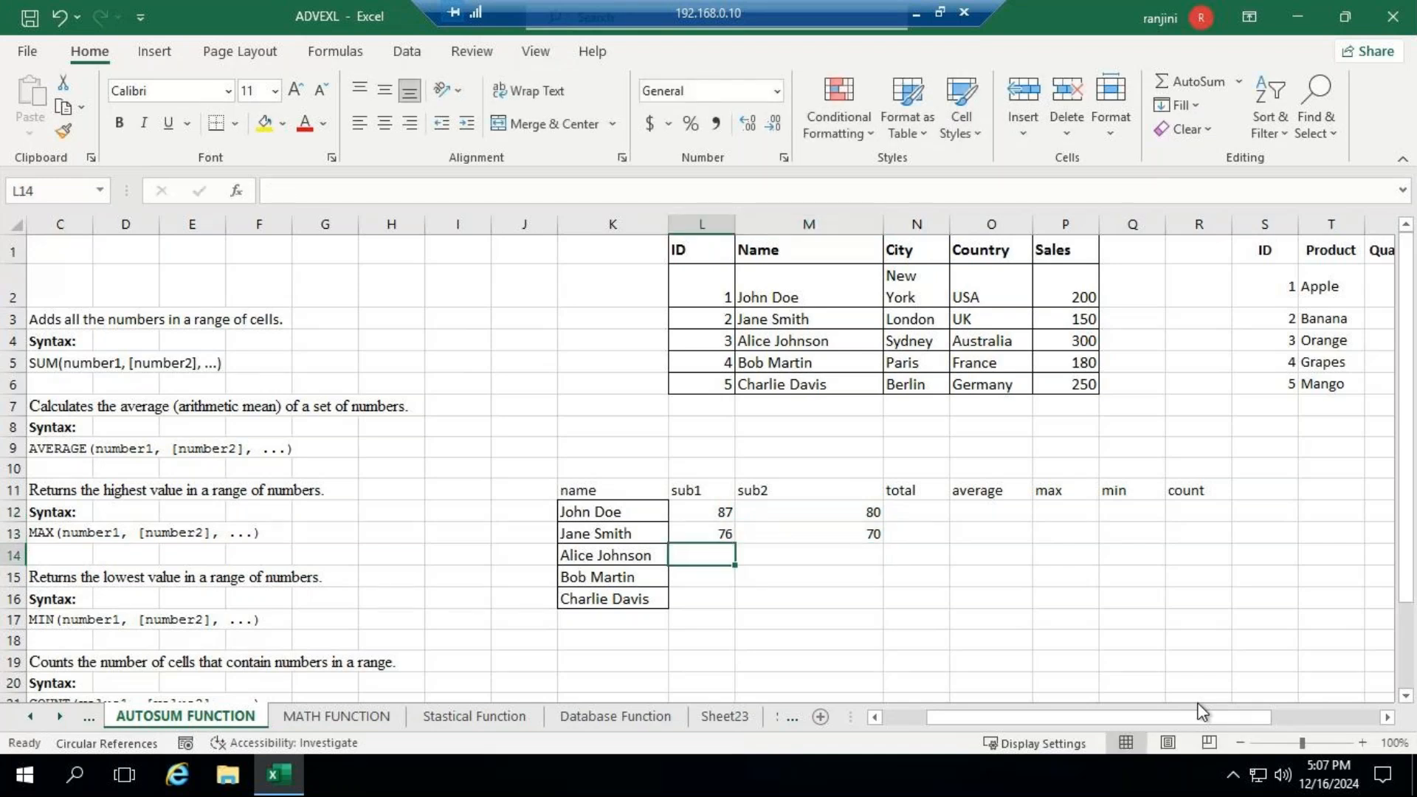
# - Enter the sub1 and sub2 marks 64 and 60 in row 14, and 55 and 50 in row 15
pyautogui.write('64')
pyautogui.press('Tab')
pyautogui.write('60')
pyautogui.press('Return')
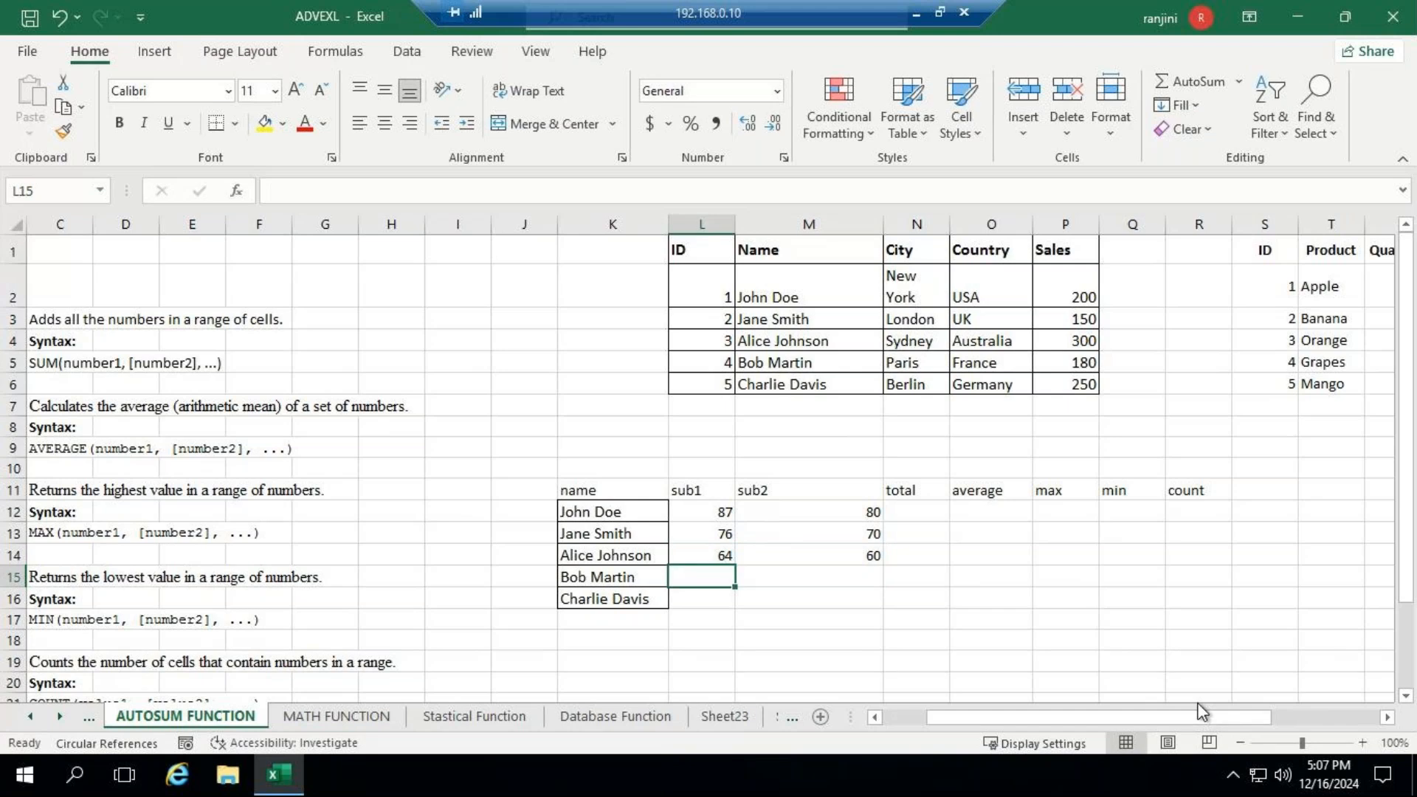
pyautogui.write('55')
pyautogui.press('Tab')
pyautogui.write('5')
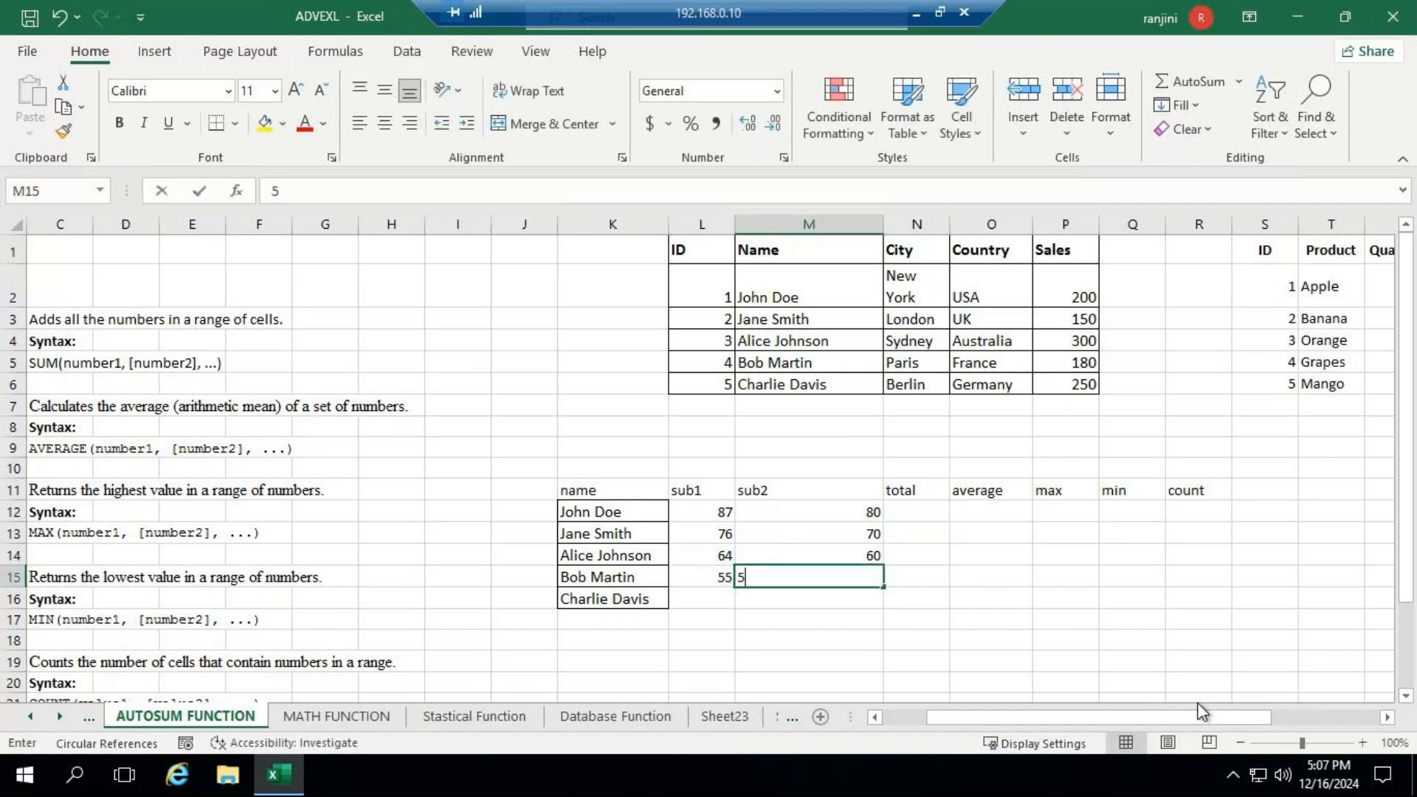
pyautogui.write('0')
pyautogui.hotkey('ctrl', 'Return')
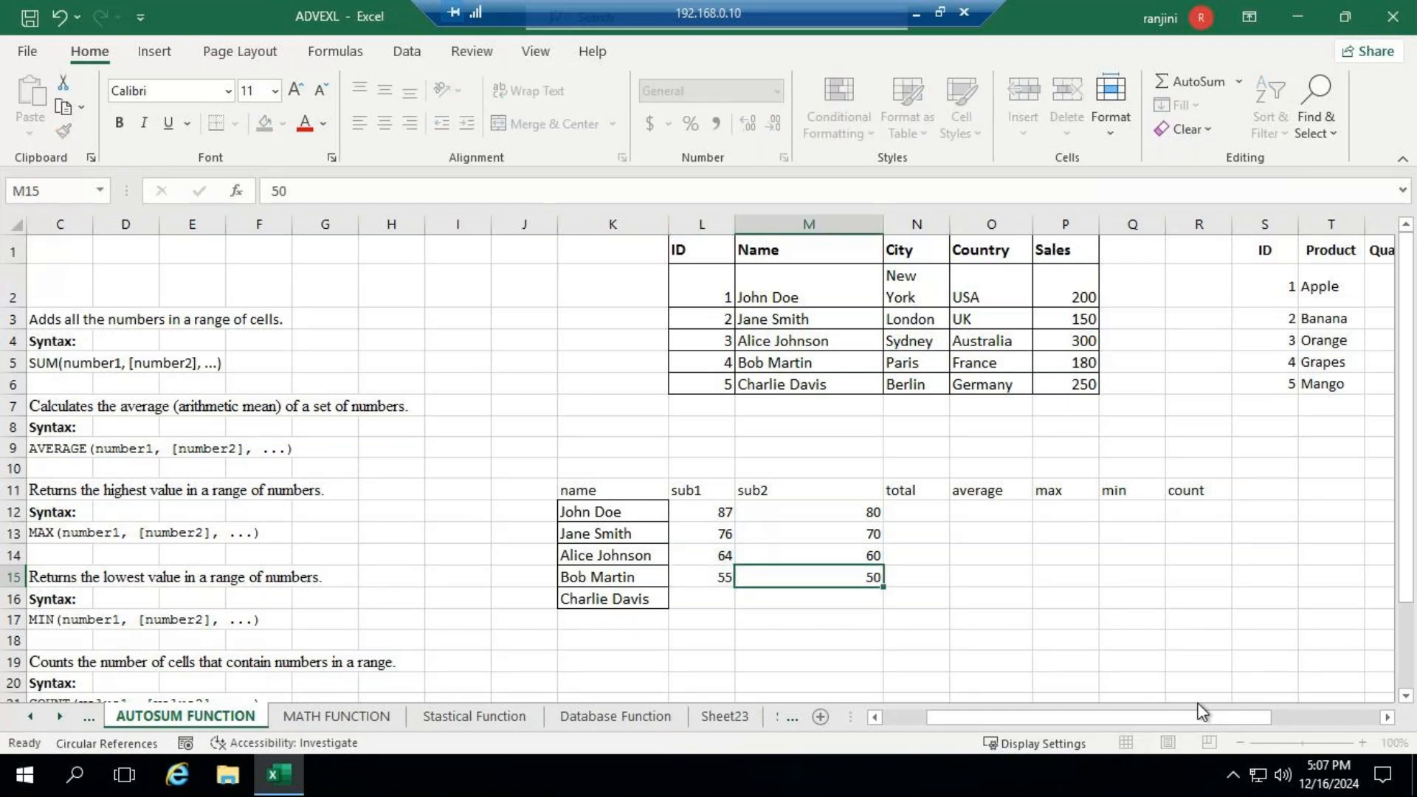
pyautogui.press('Return')
# - Enter 90 for both the sub1 and sub2 marks in row 16
pyautogui.write('90')
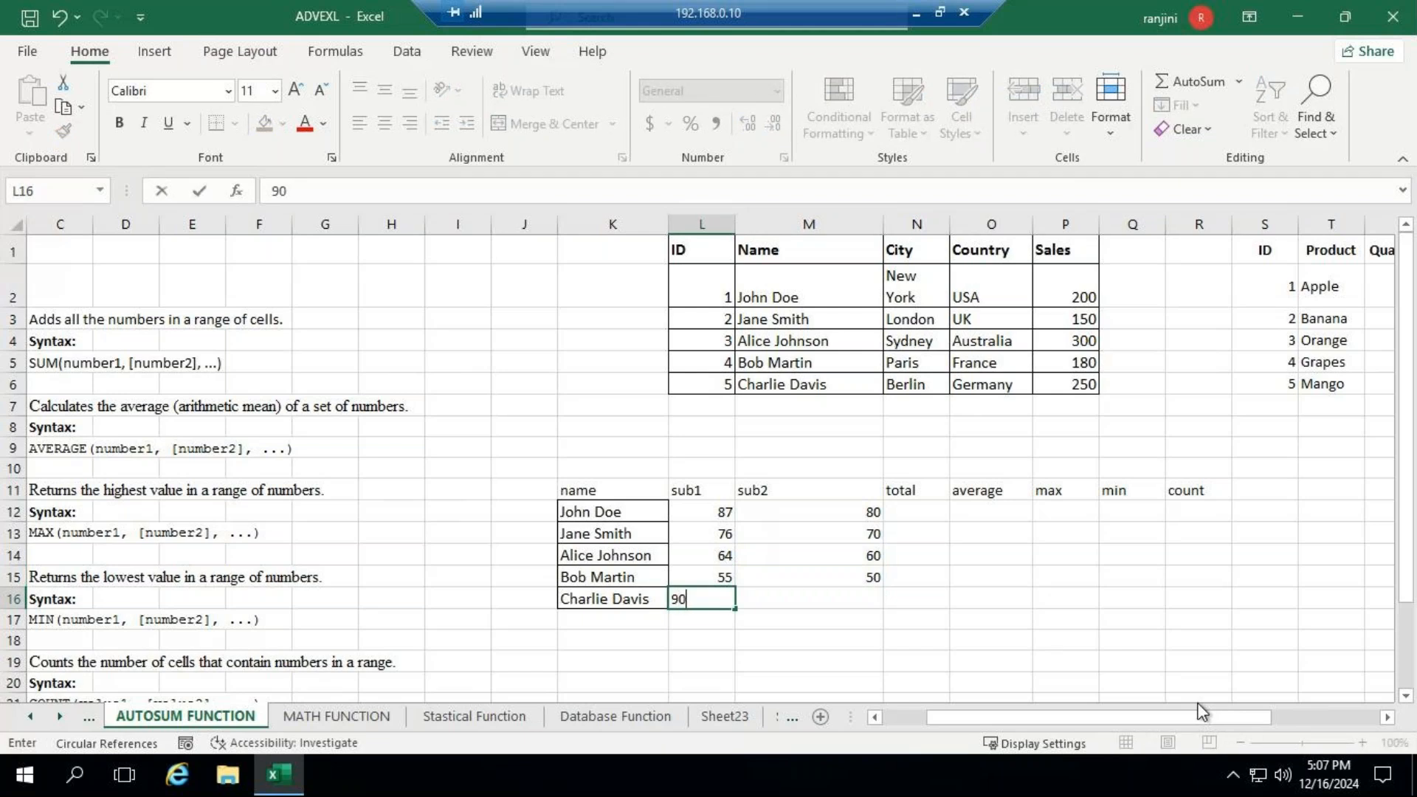
pyautogui.press('Tab')
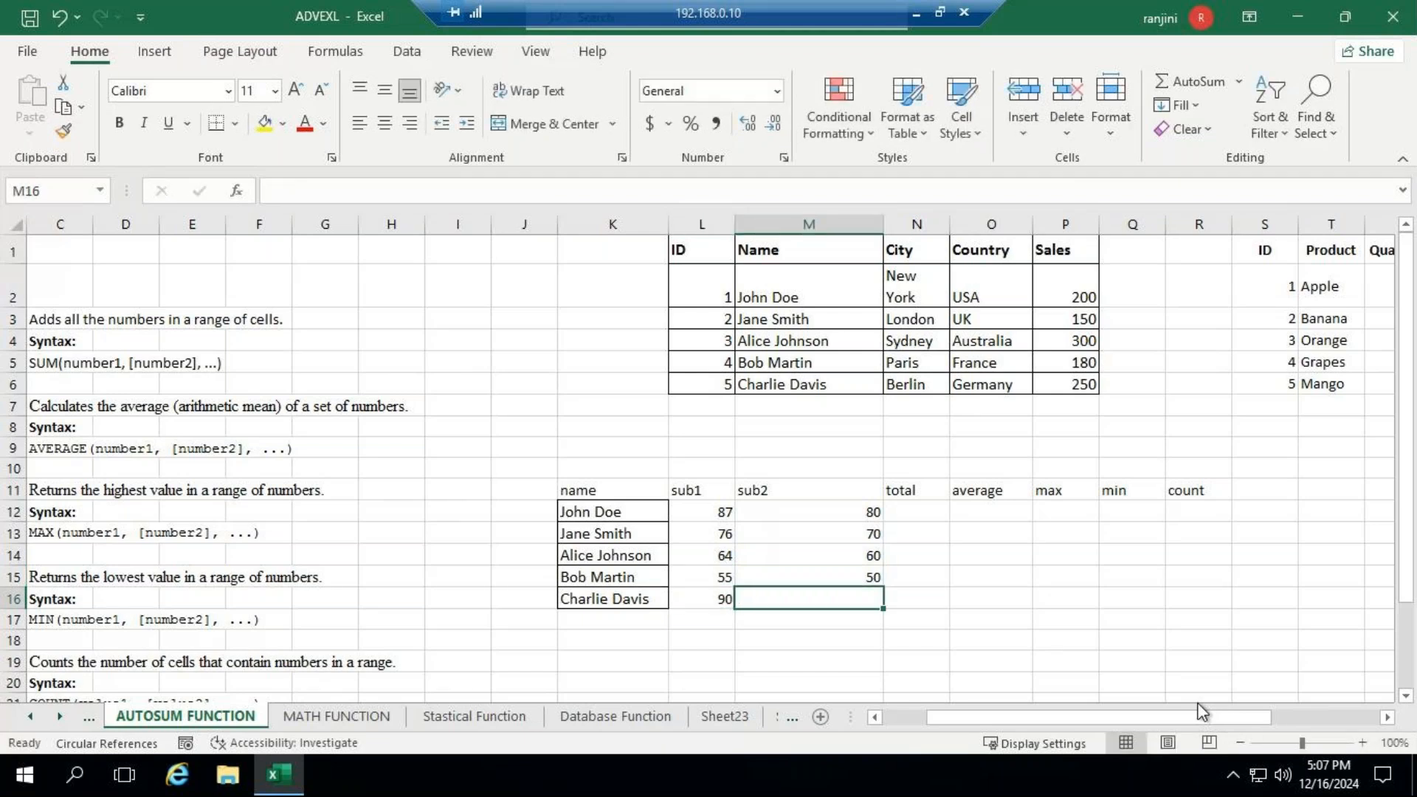
pyautogui.write('95')
pyautogui.press('BackSpace')
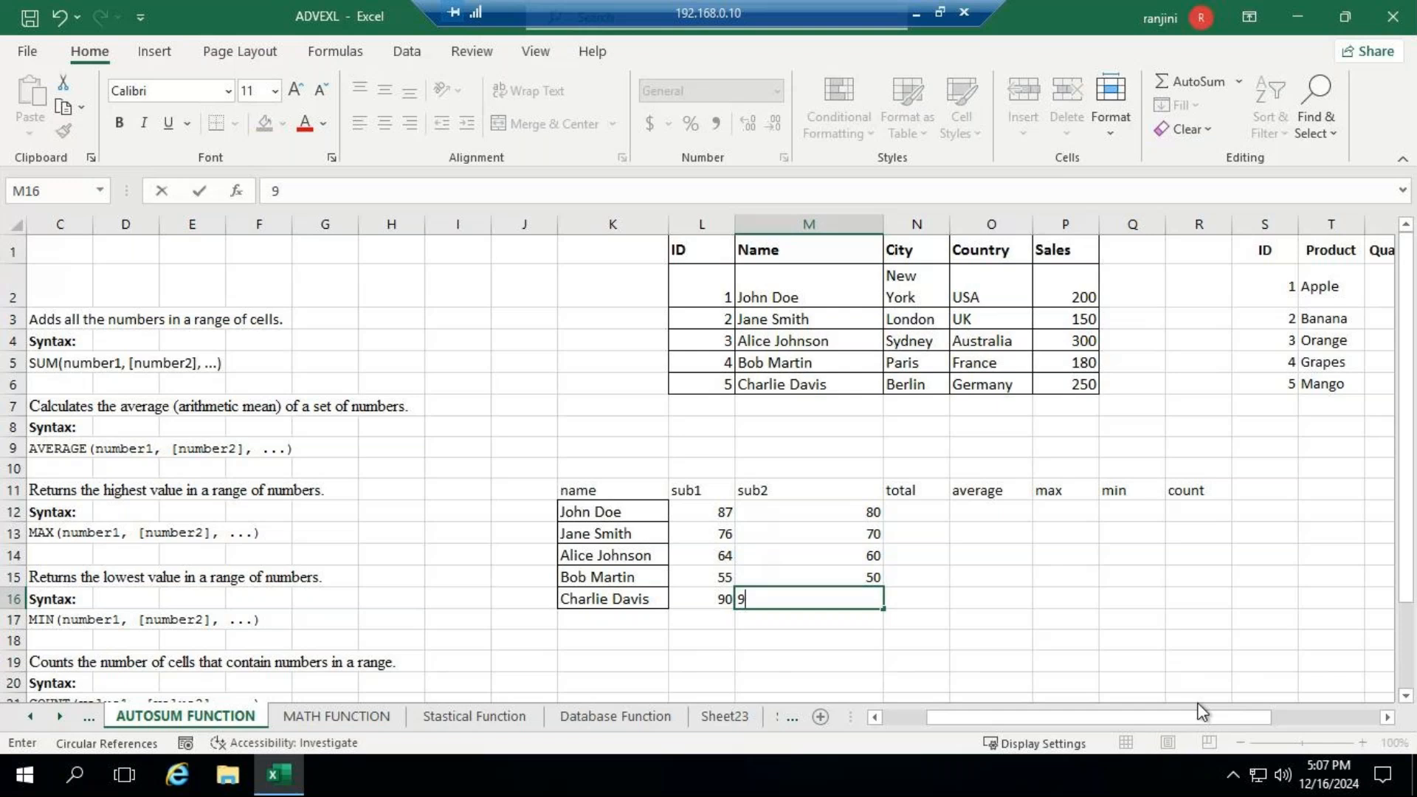
pyautogui.write('0')
pyautogui.press('Return')
# - Total the row 12 marks L12:M12 in N12 using the AutoSum Sum function, and select the total cell
pyautogui.click(910, 511)
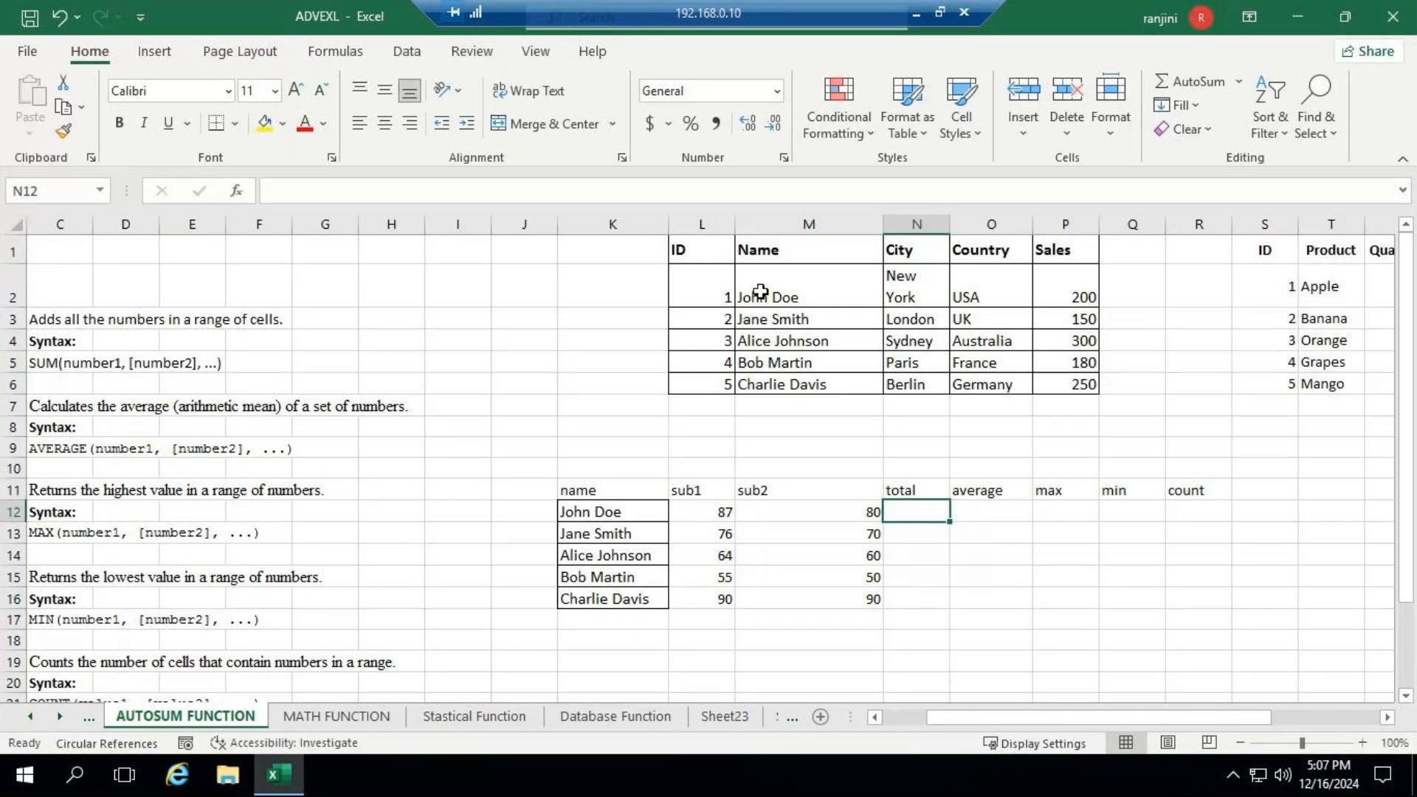
pyautogui.moveTo(724, 510); pyautogui.dragTo(913, 511)
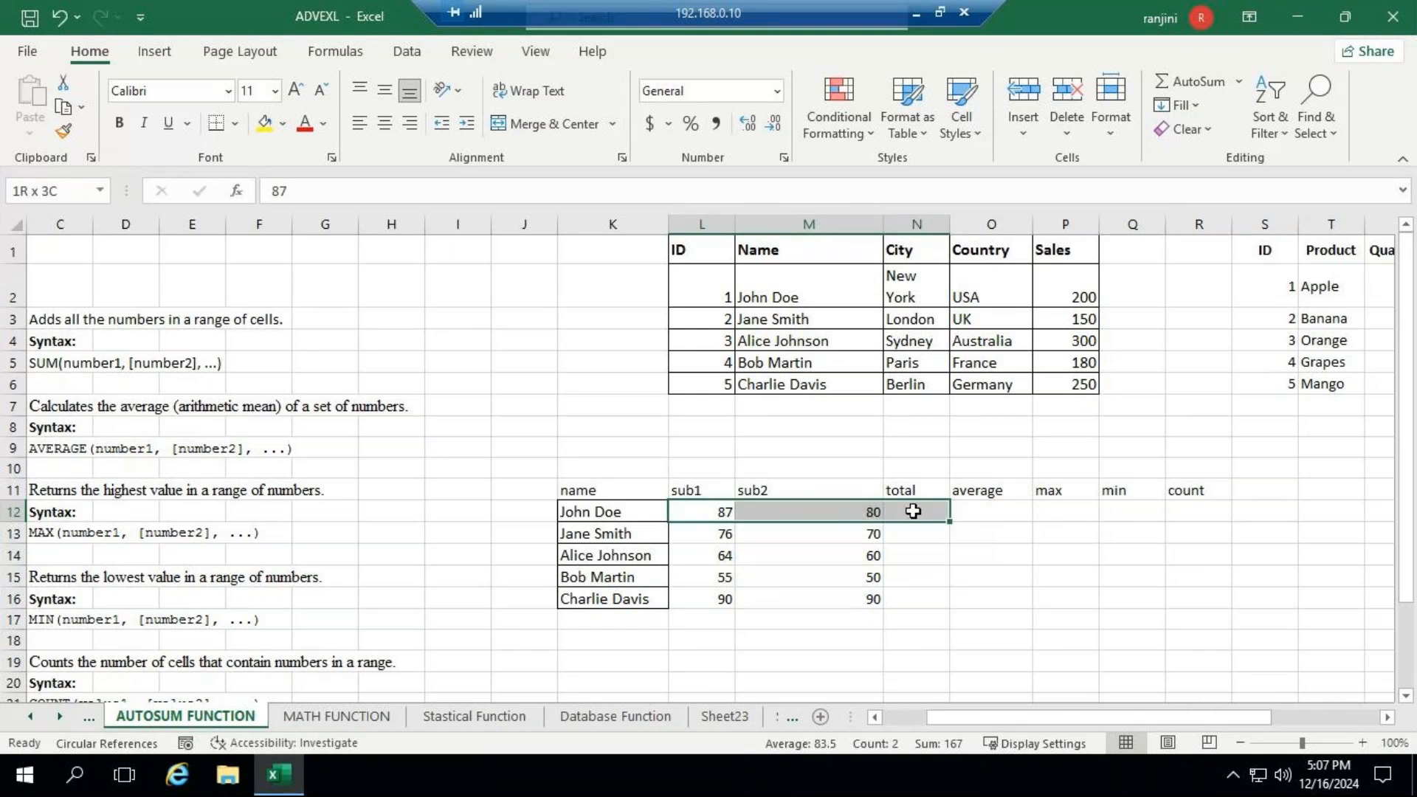
pyautogui.click(1241, 81)
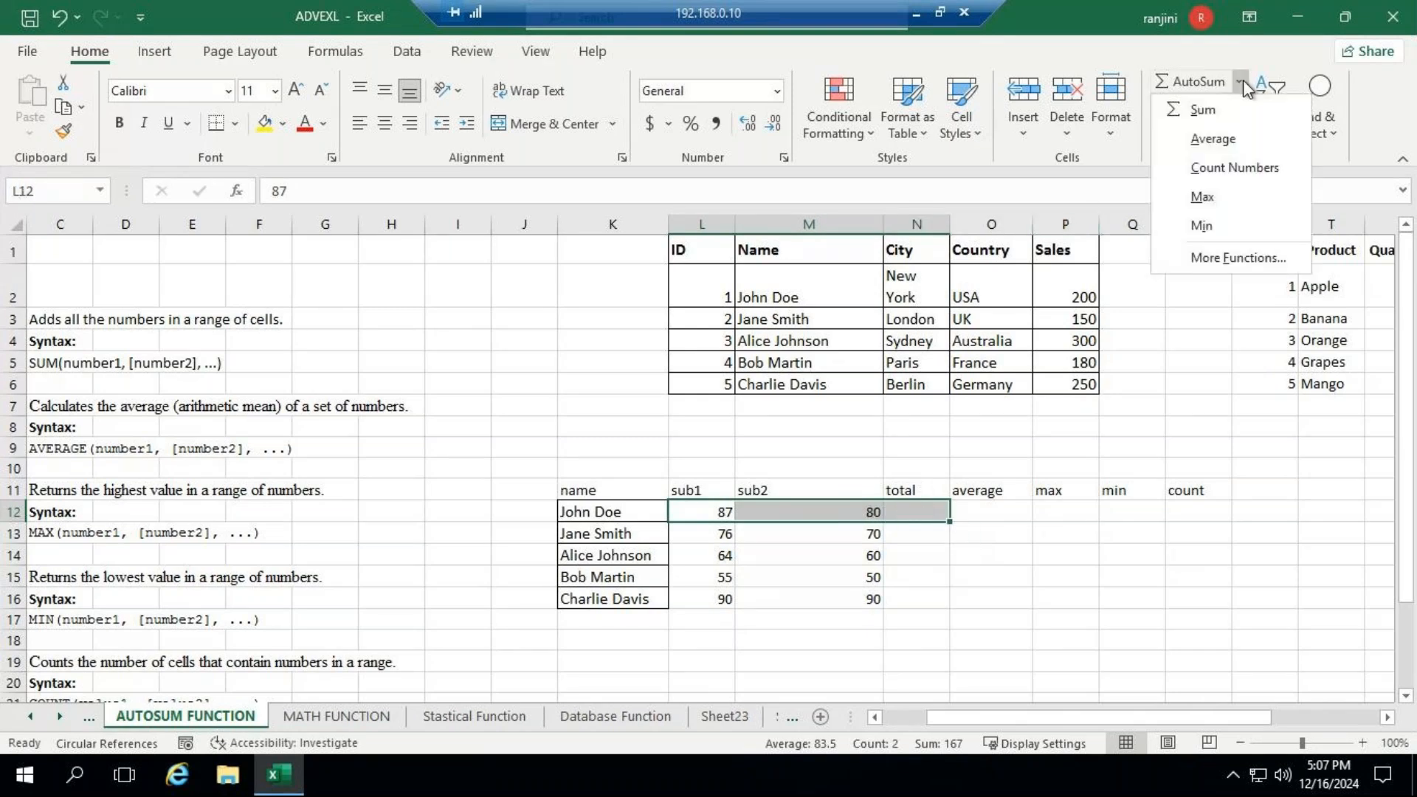
pyautogui.click(1190, 118)
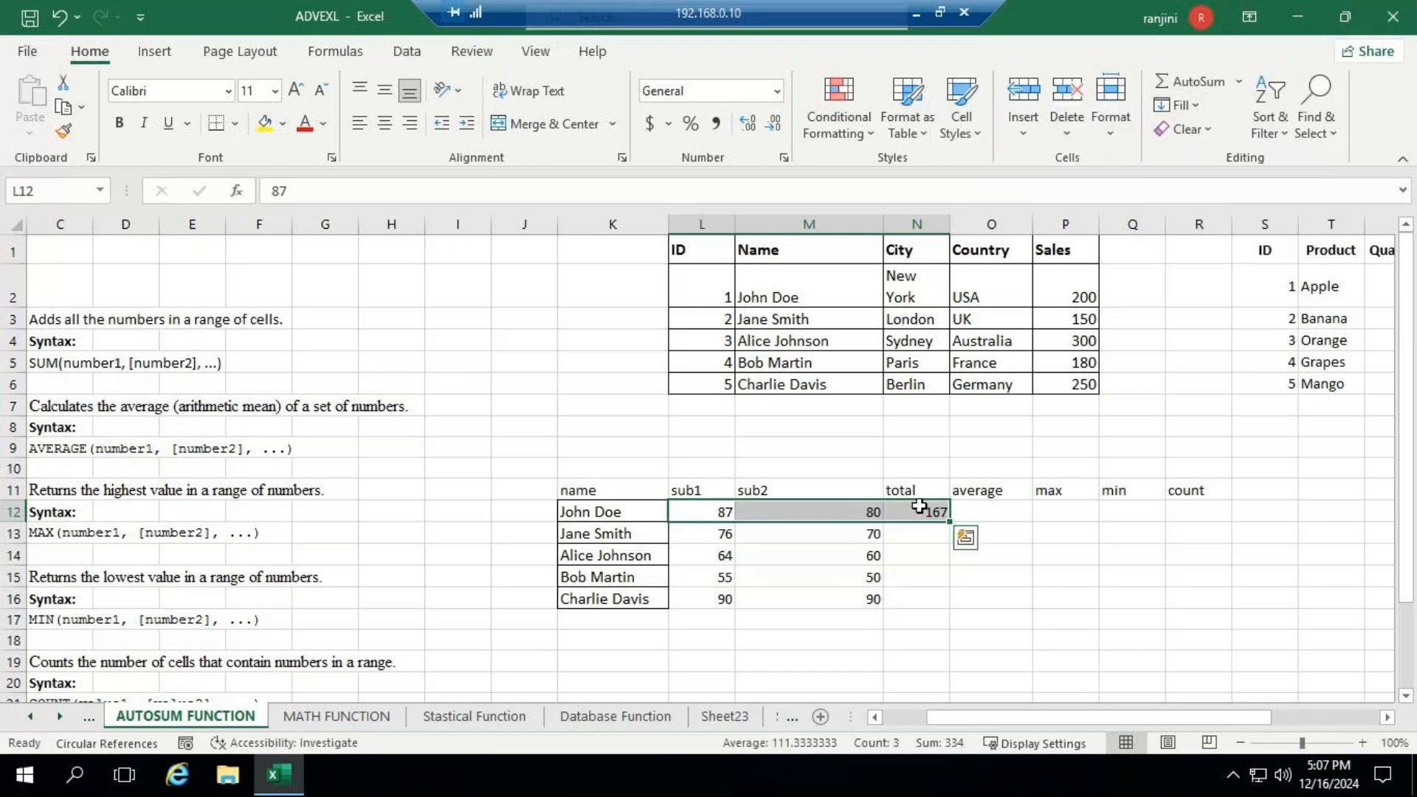
pyautogui.click(919, 508)
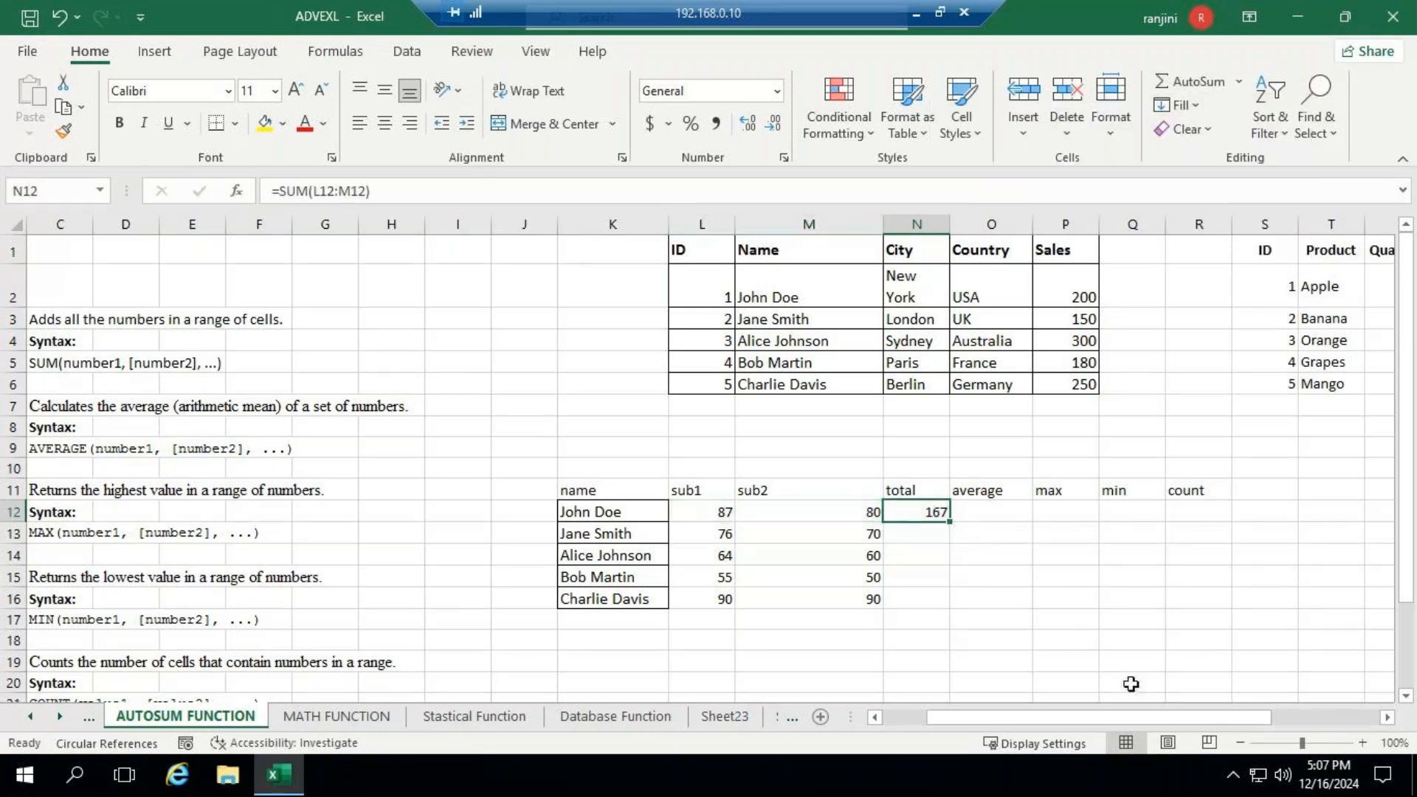
# - Fill the total formula from N12 down through N16 and check the copied formulas in N13:N15
pyautogui.moveTo(955, 525); pyautogui.dragTo(967, 613)
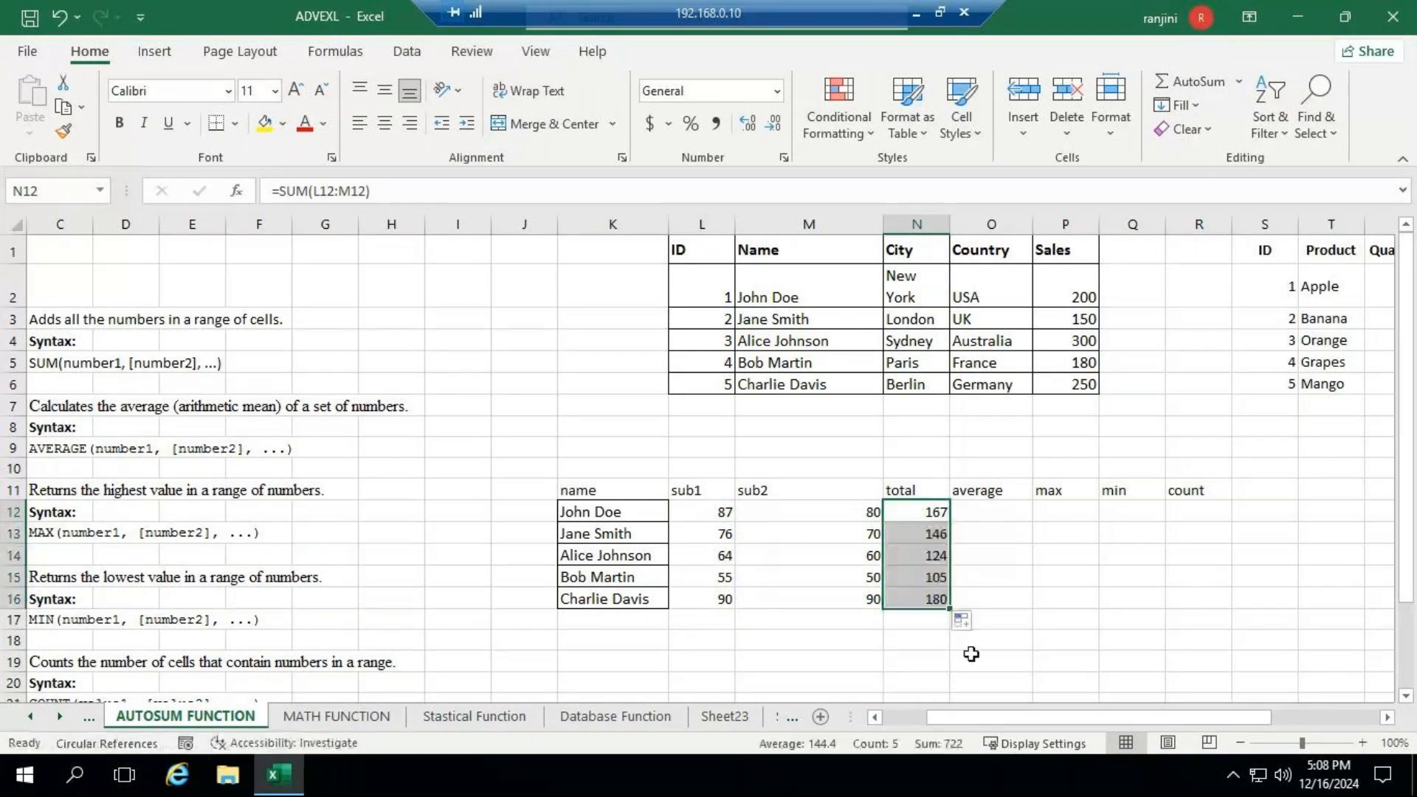
pyautogui.click(923, 532)
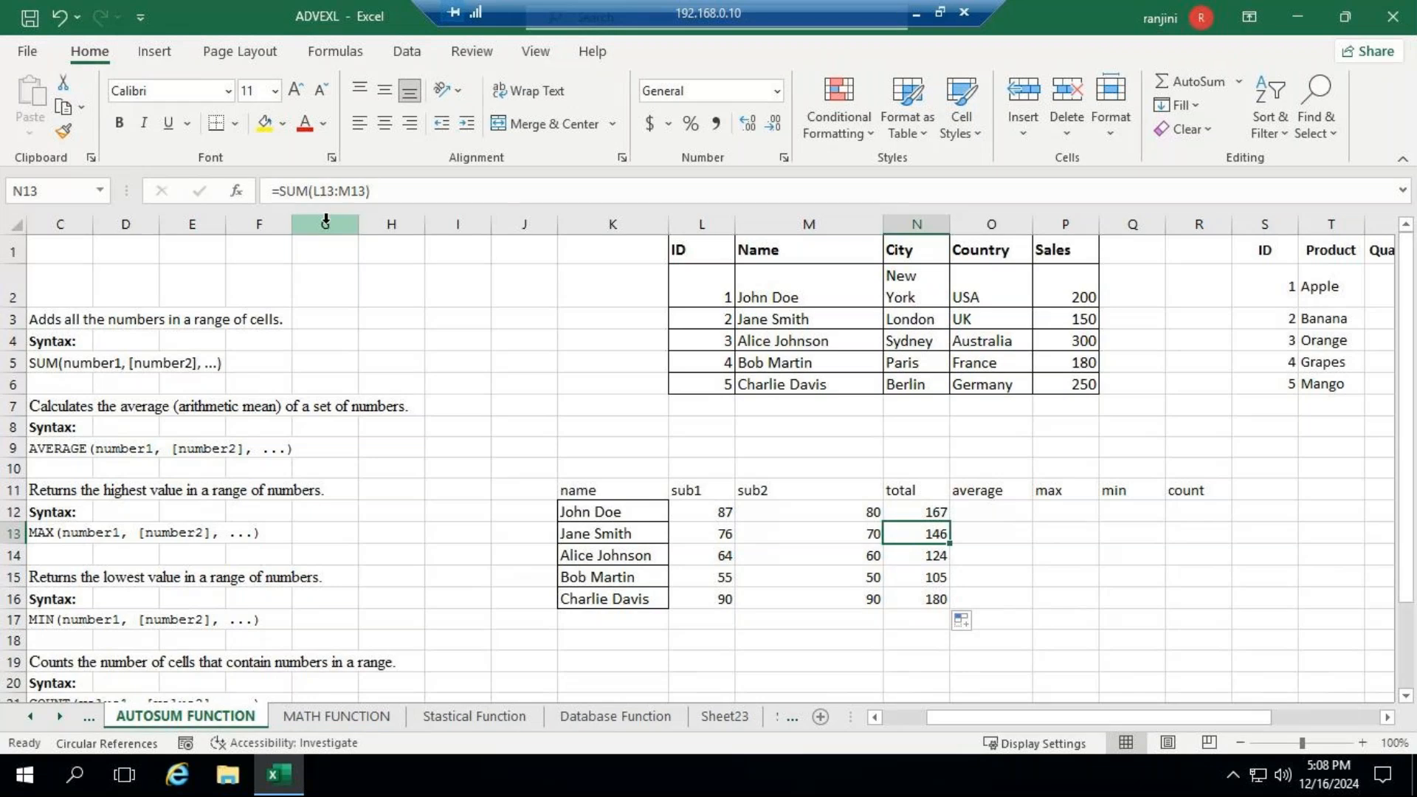
pyautogui.click(927, 553)
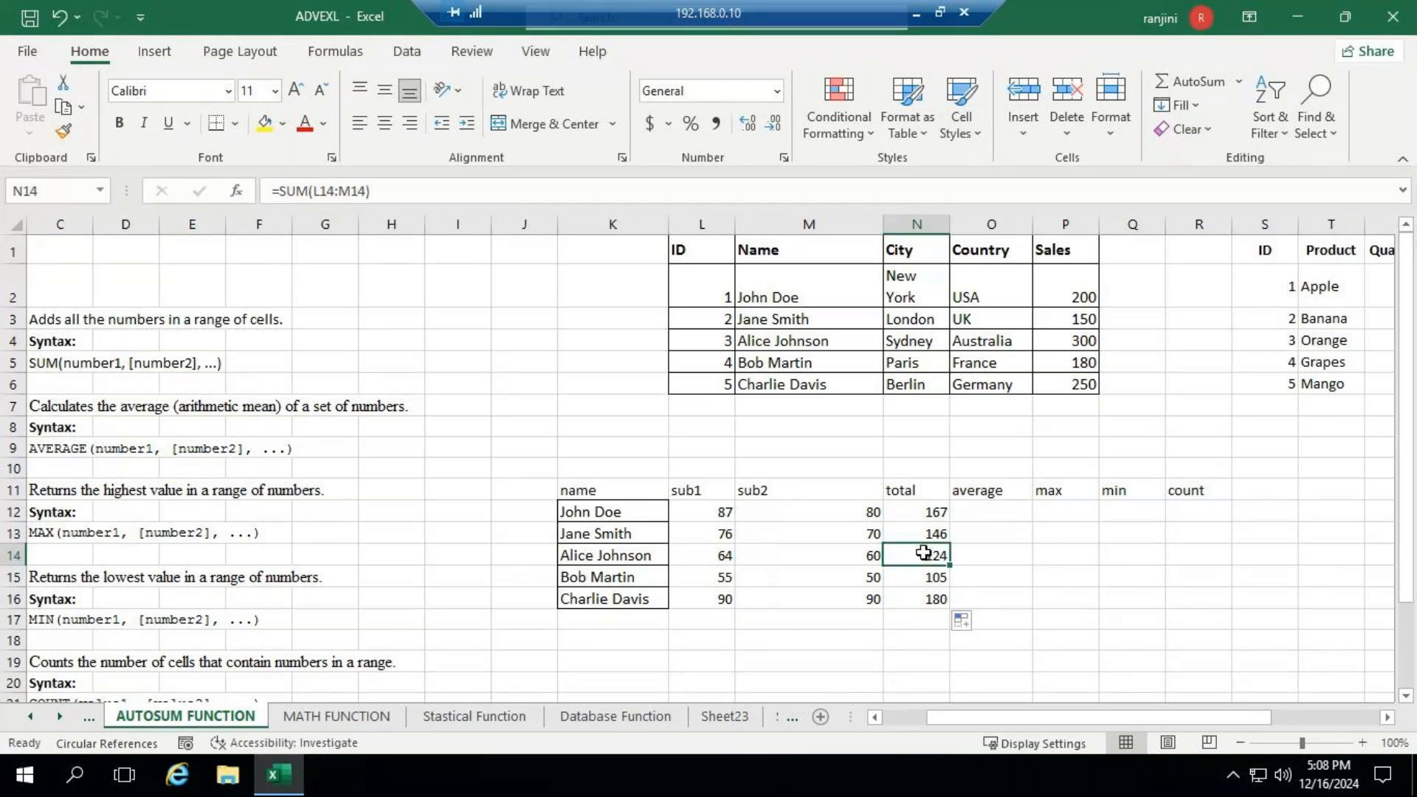
pyautogui.click(922, 579)
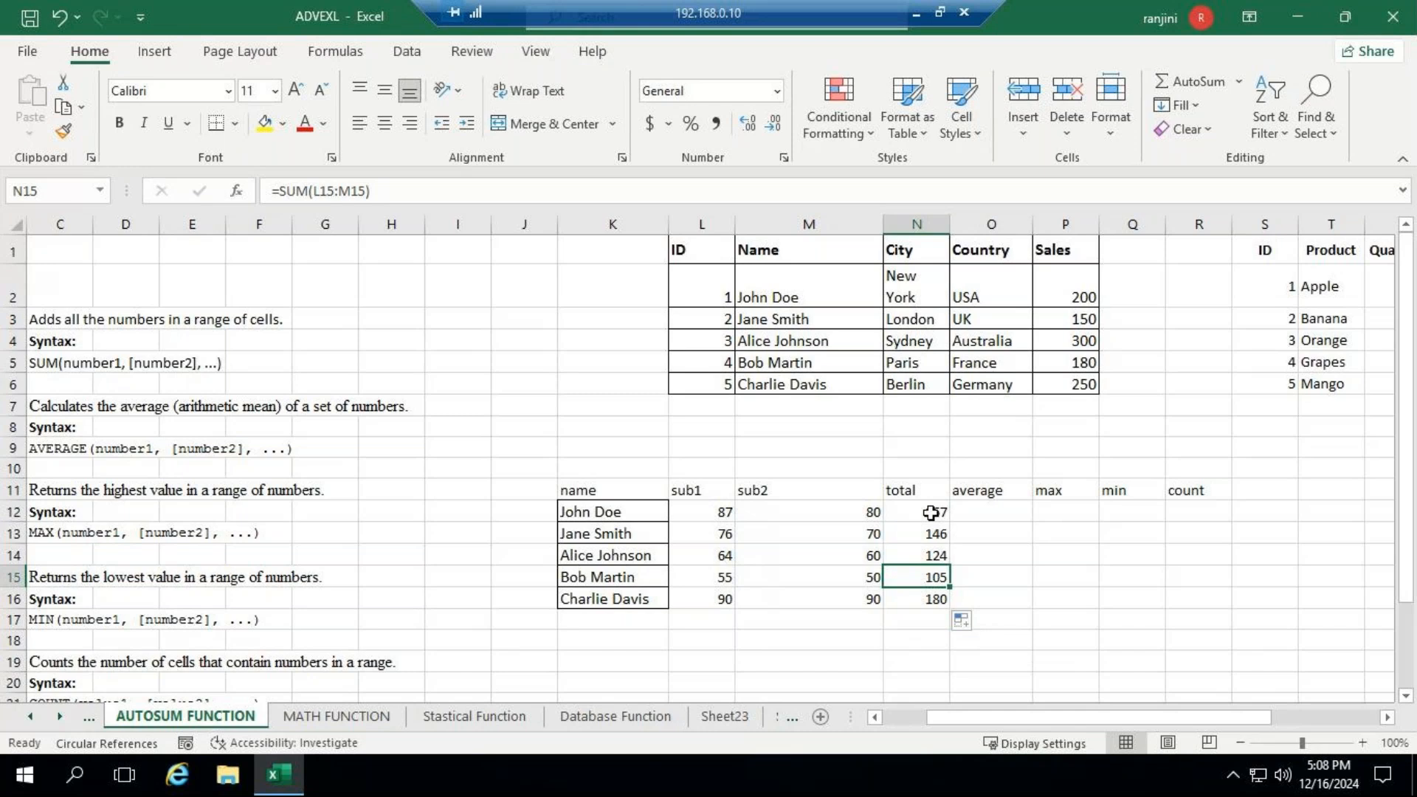
# - Clear all the totals in N12:N16
pyautogui.moveTo(930, 513); pyautogui.dragTo(936, 605)
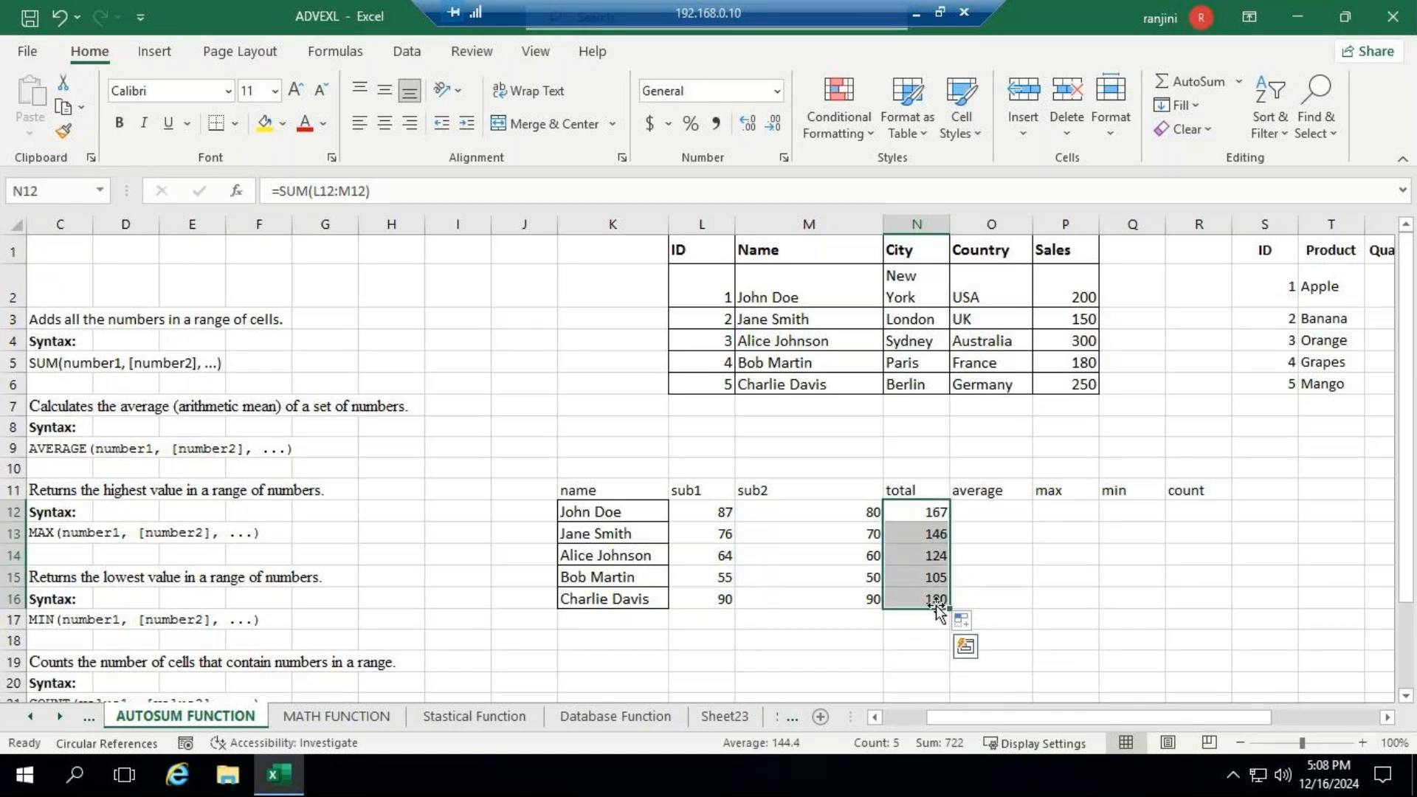
pyautogui.press('Delete')
pyautogui.press('Up')
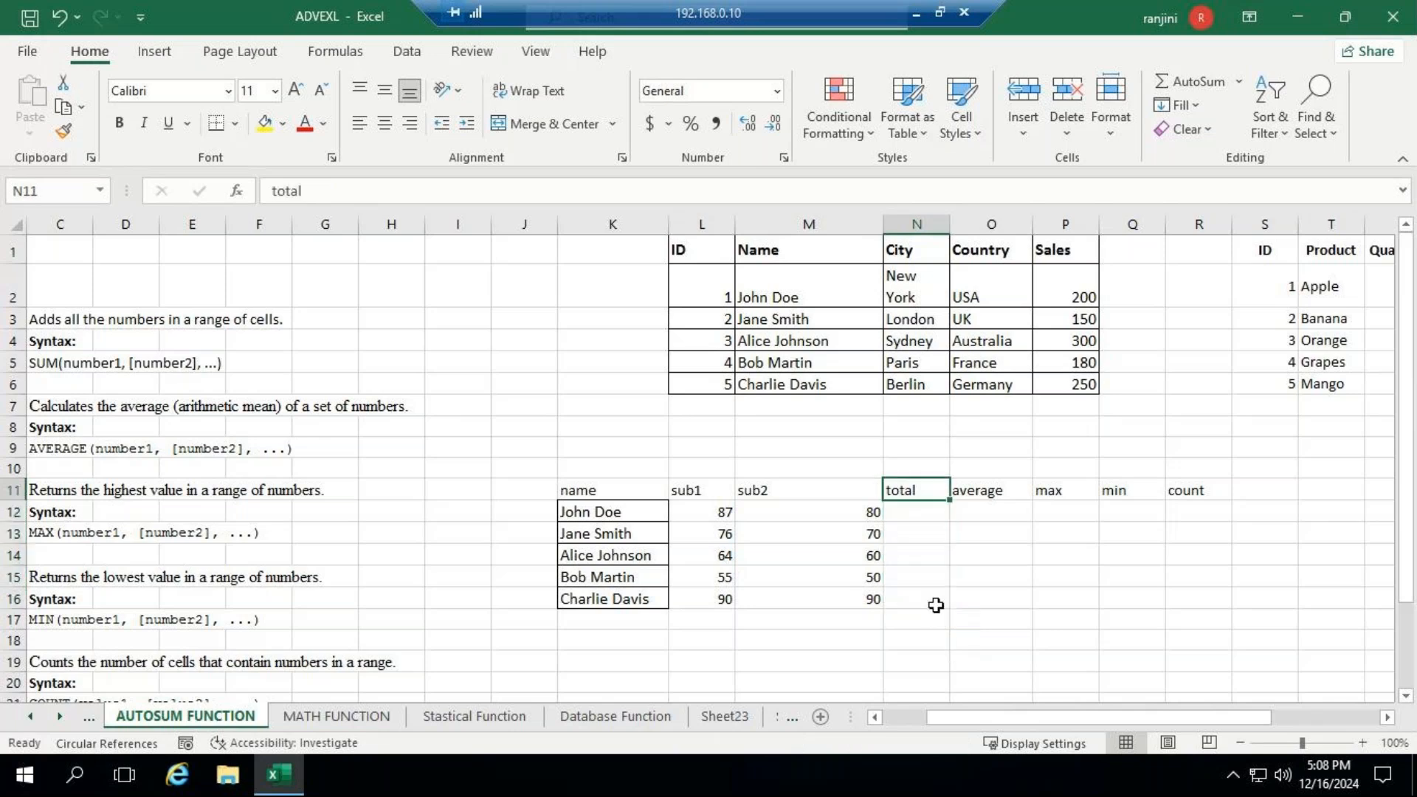
# - Enter a manually written SUM formula for the marks L12:M12 in total cell N12
pyautogui.write('=sum')
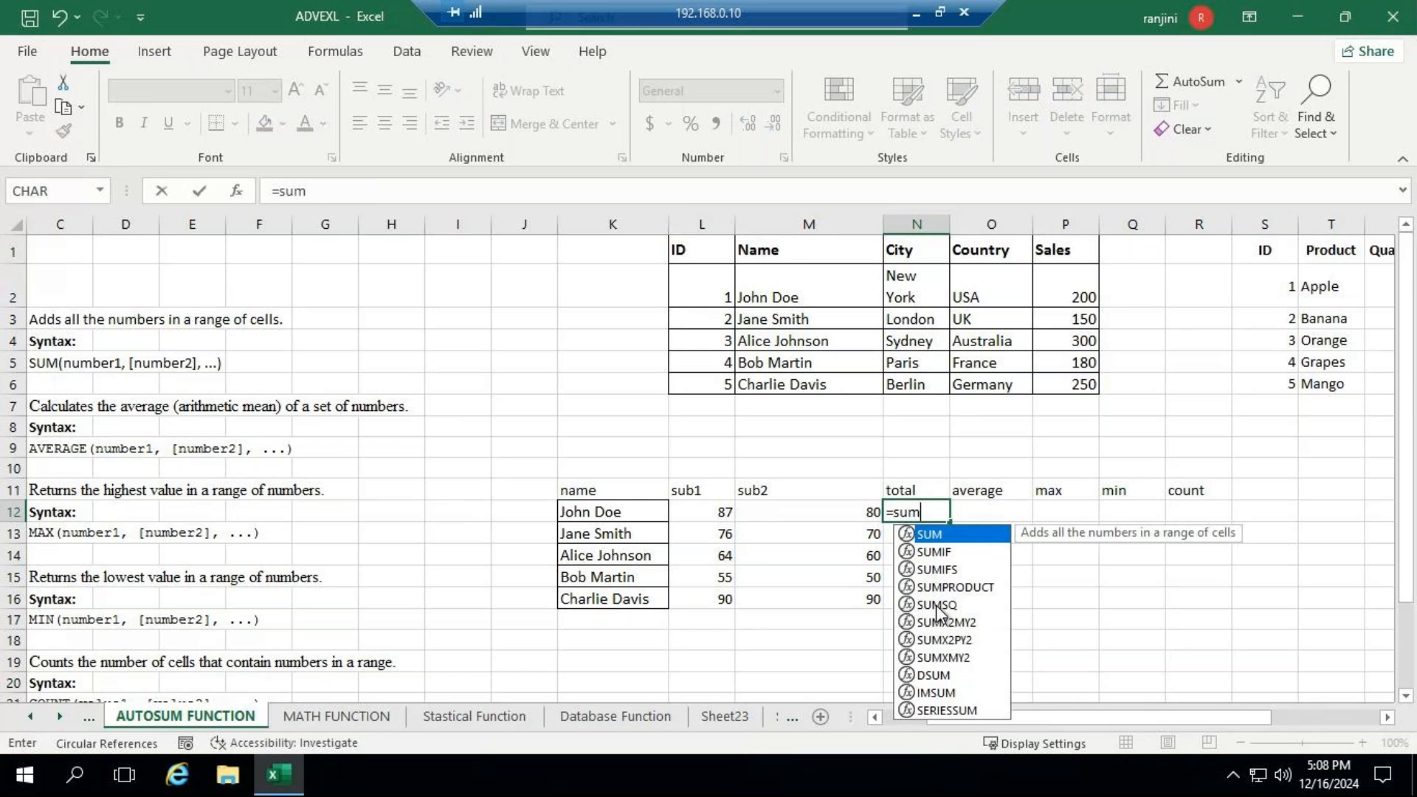
pyautogui.write('(')
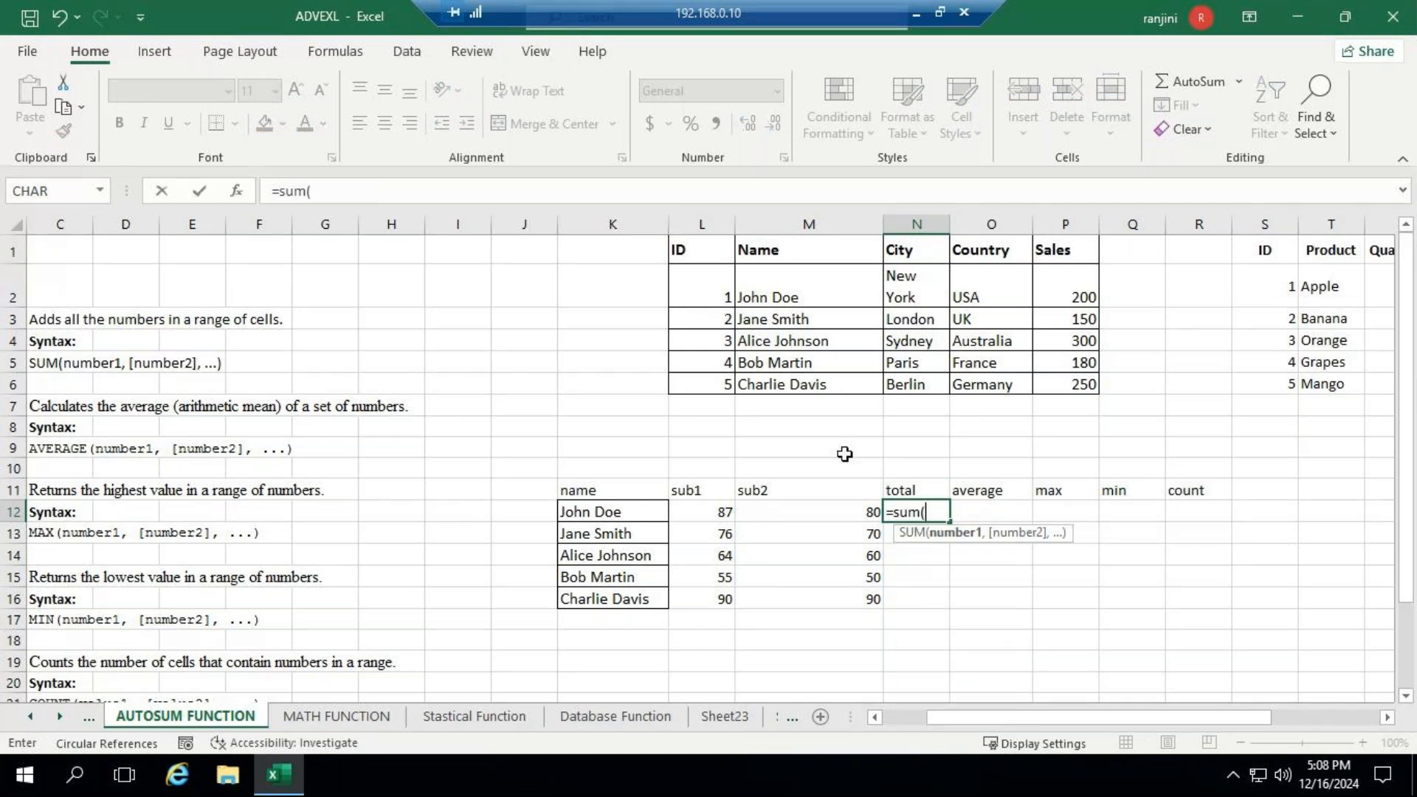
pyautogui.moveTo(709, 514); pyautogui.dragTo(760, 510)
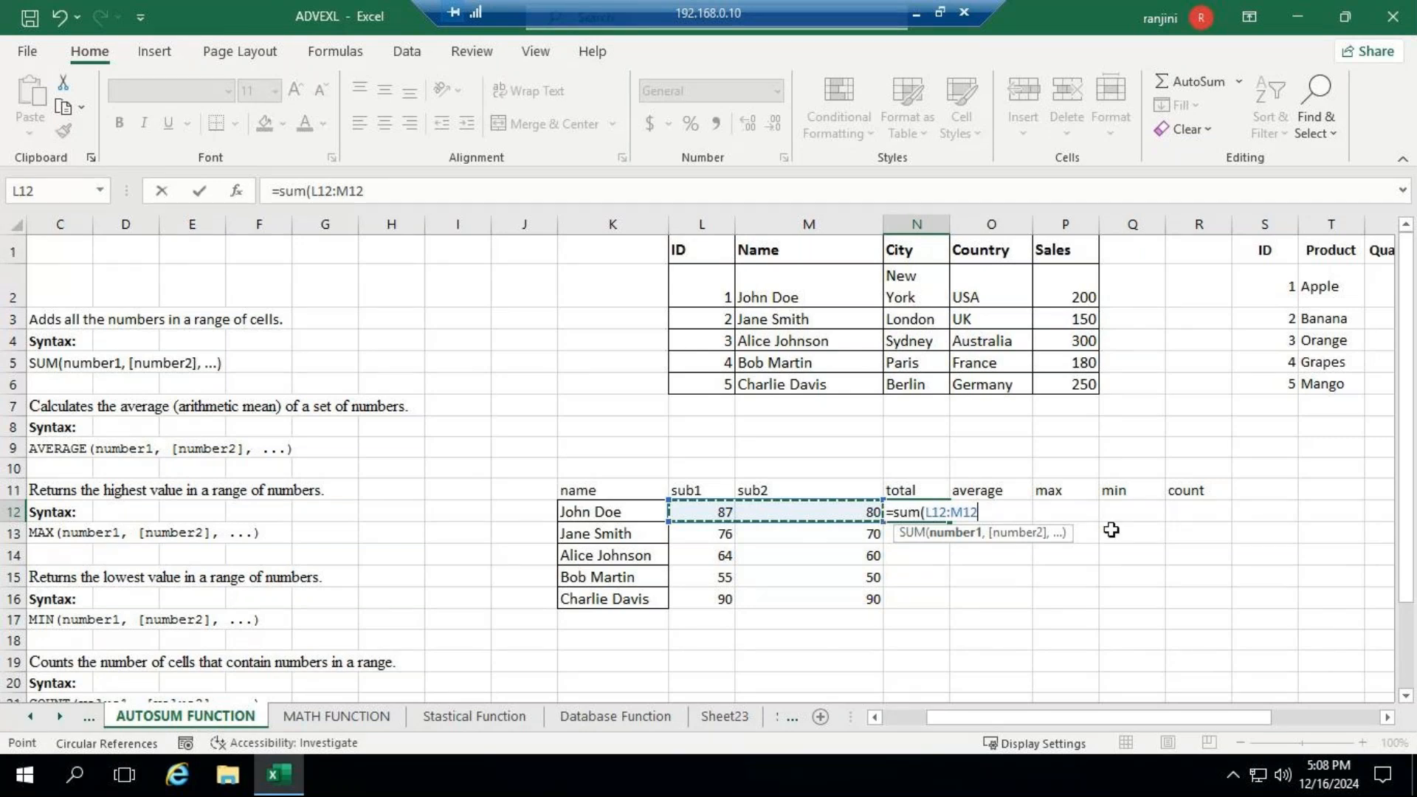
pyautogui.press('Return')
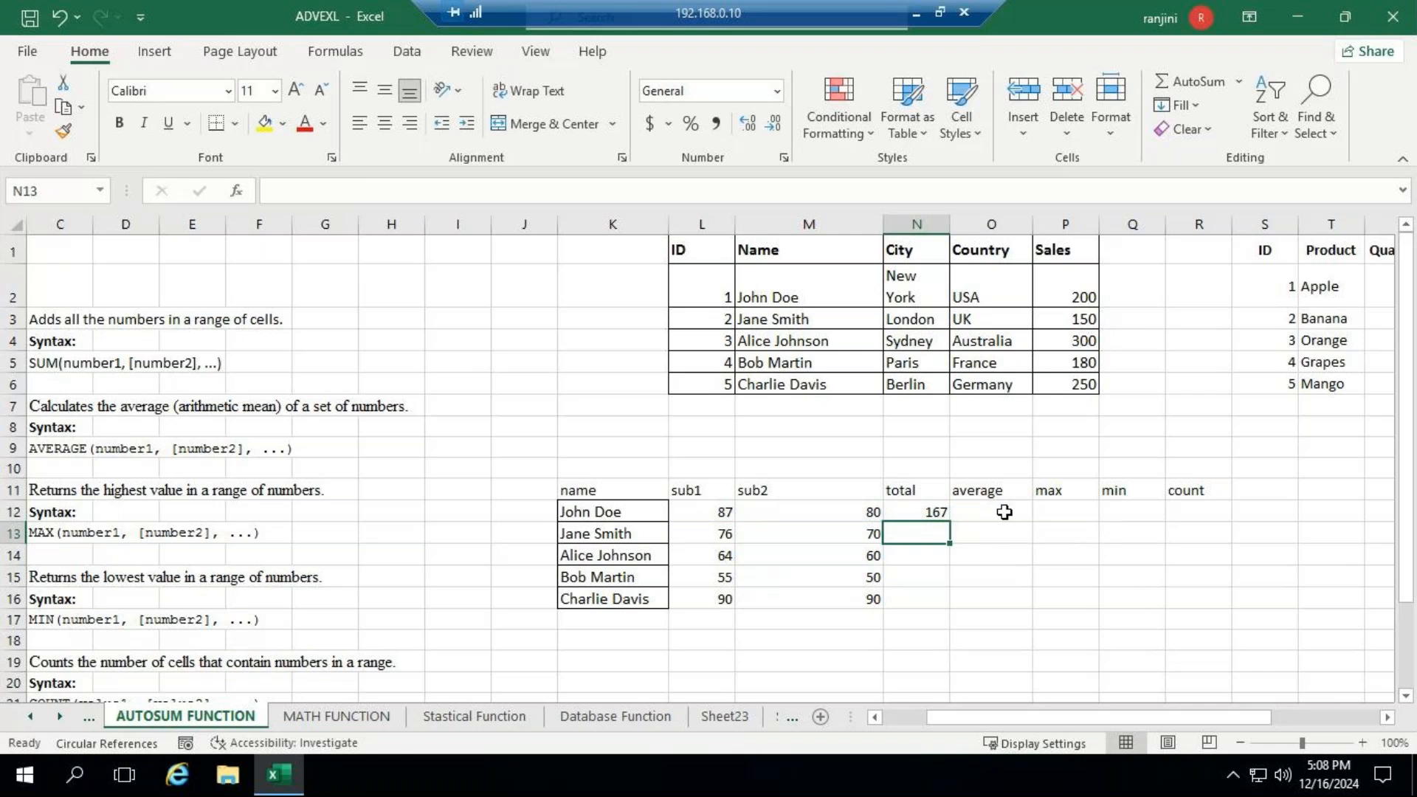
# - Copy the N12 SUM formula down to N16 and inspect each resulting formula in N13:N16
pyautogui.click(942, 515)
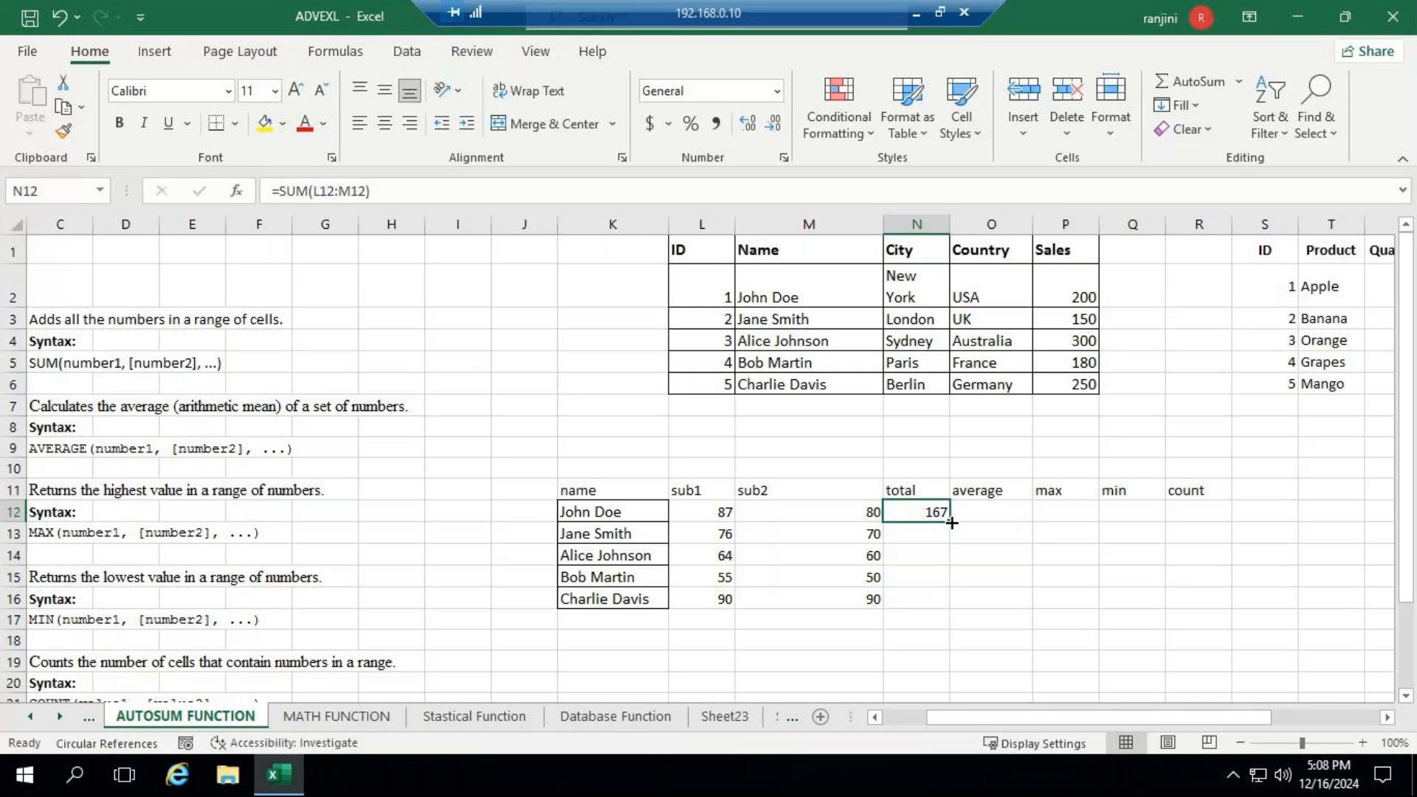
pyautogui.moveTo(952, 523); pyautogui.dragTo(951, 606)
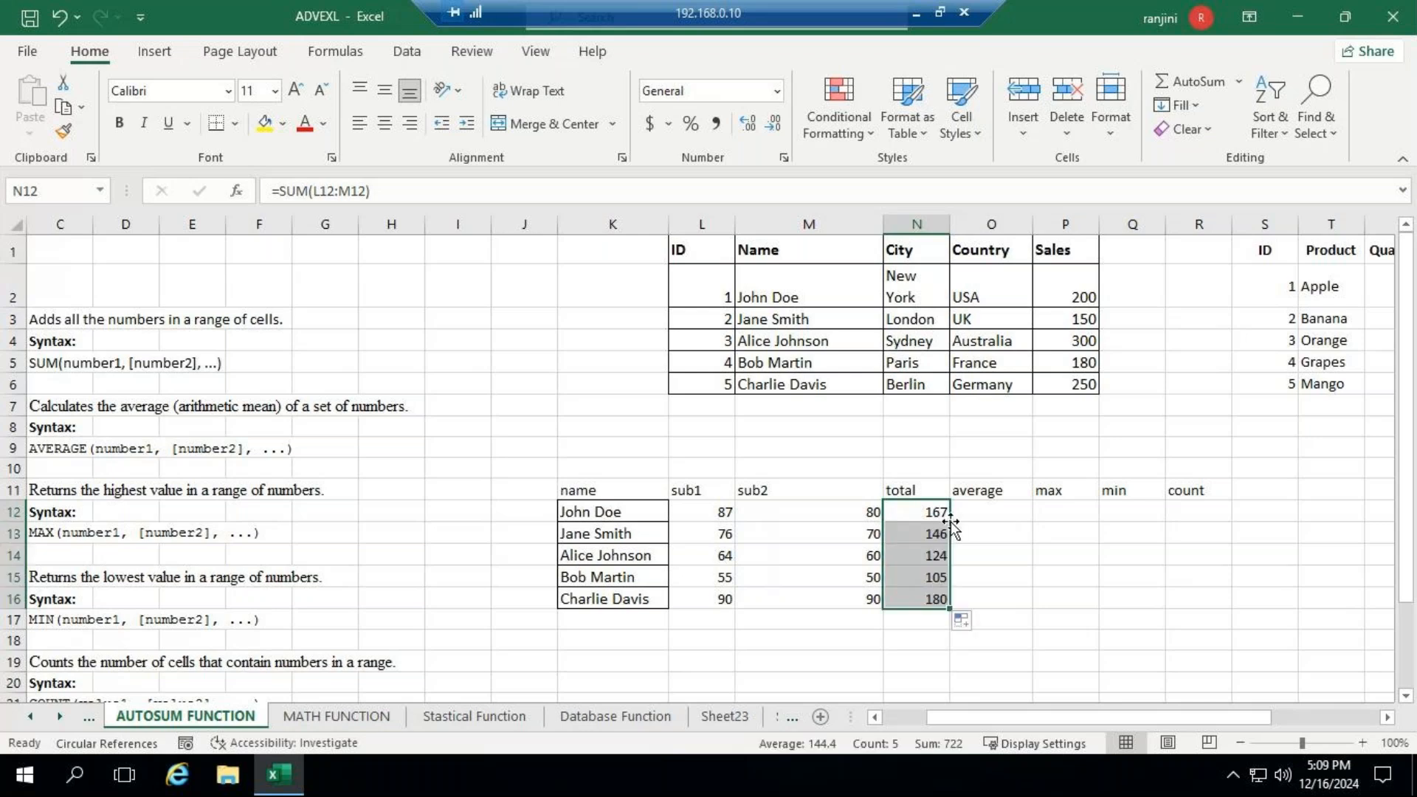
pyautogui.click(927, 538)
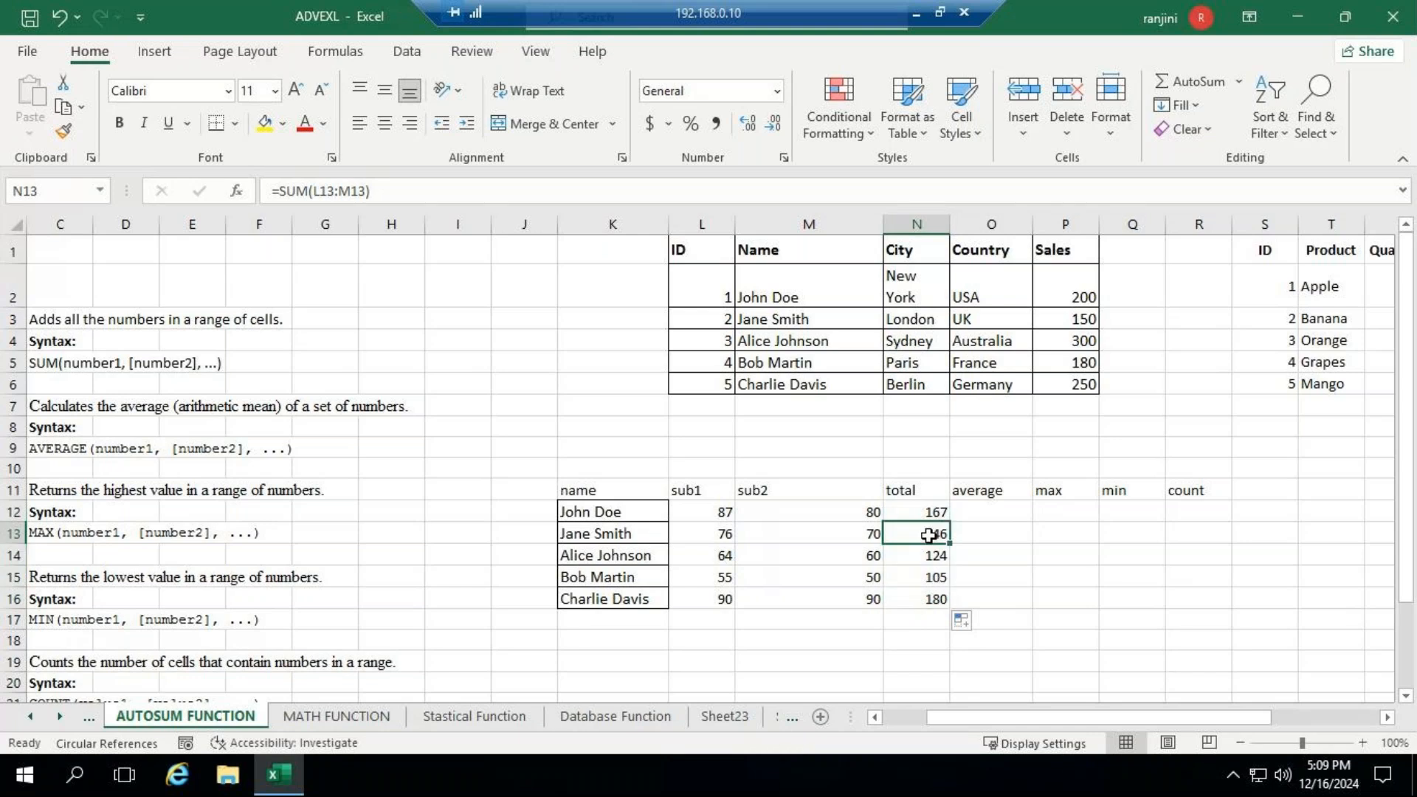
pyautogui.click(929, 556)
pyautogui.click(928, 575)
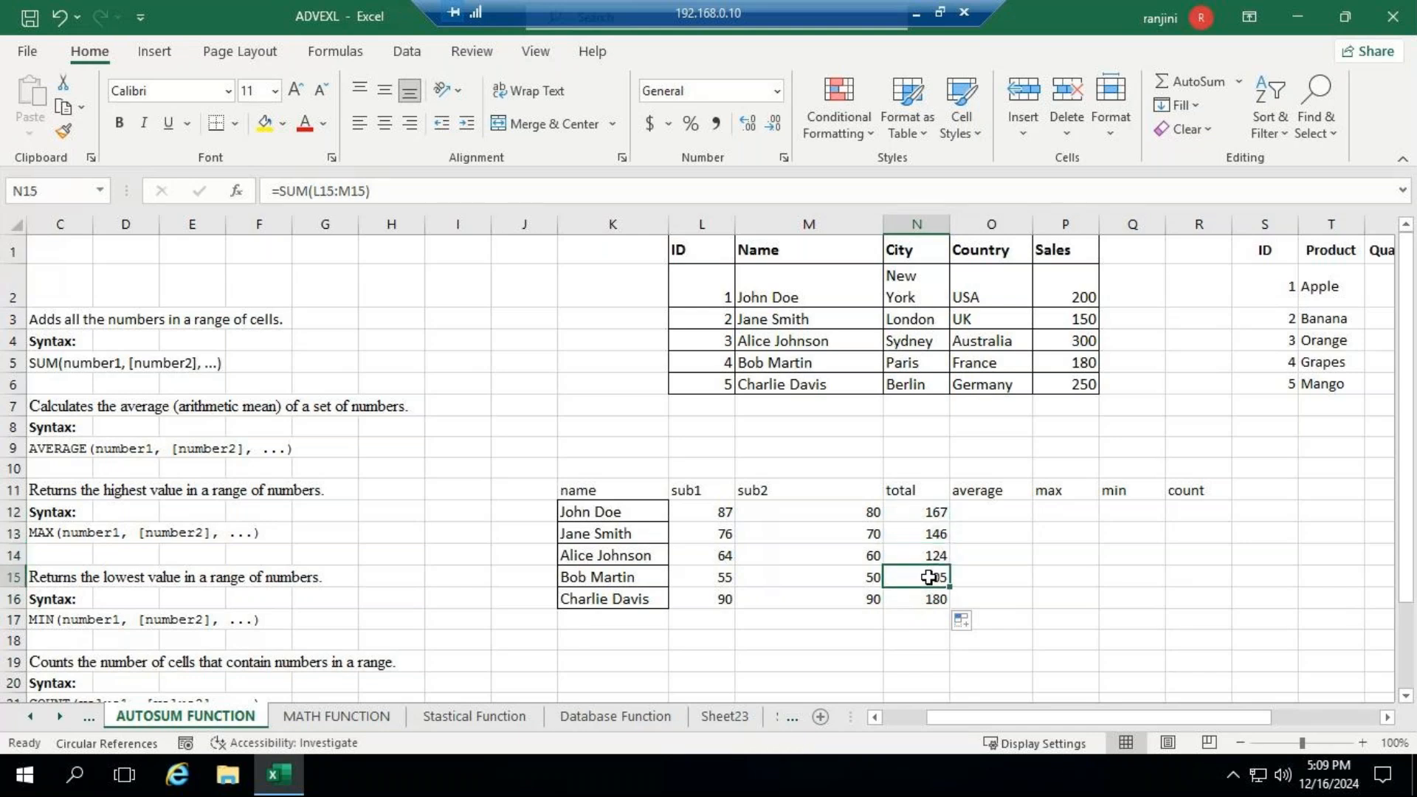
pyautogui.click(929, 598)
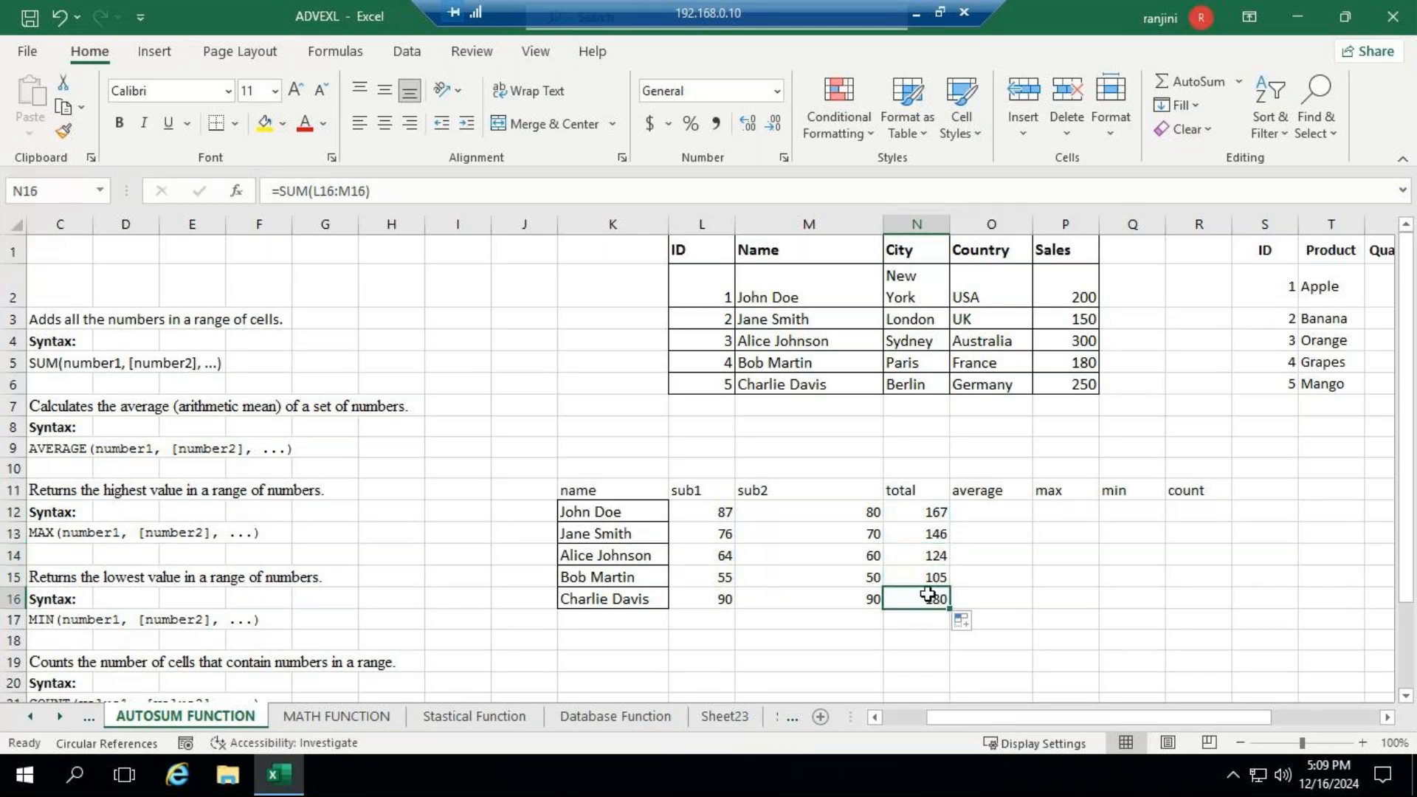
# - Enter the formula =average(L12:M12) in O12 under the average heading
pyautogui.click(984, 511)
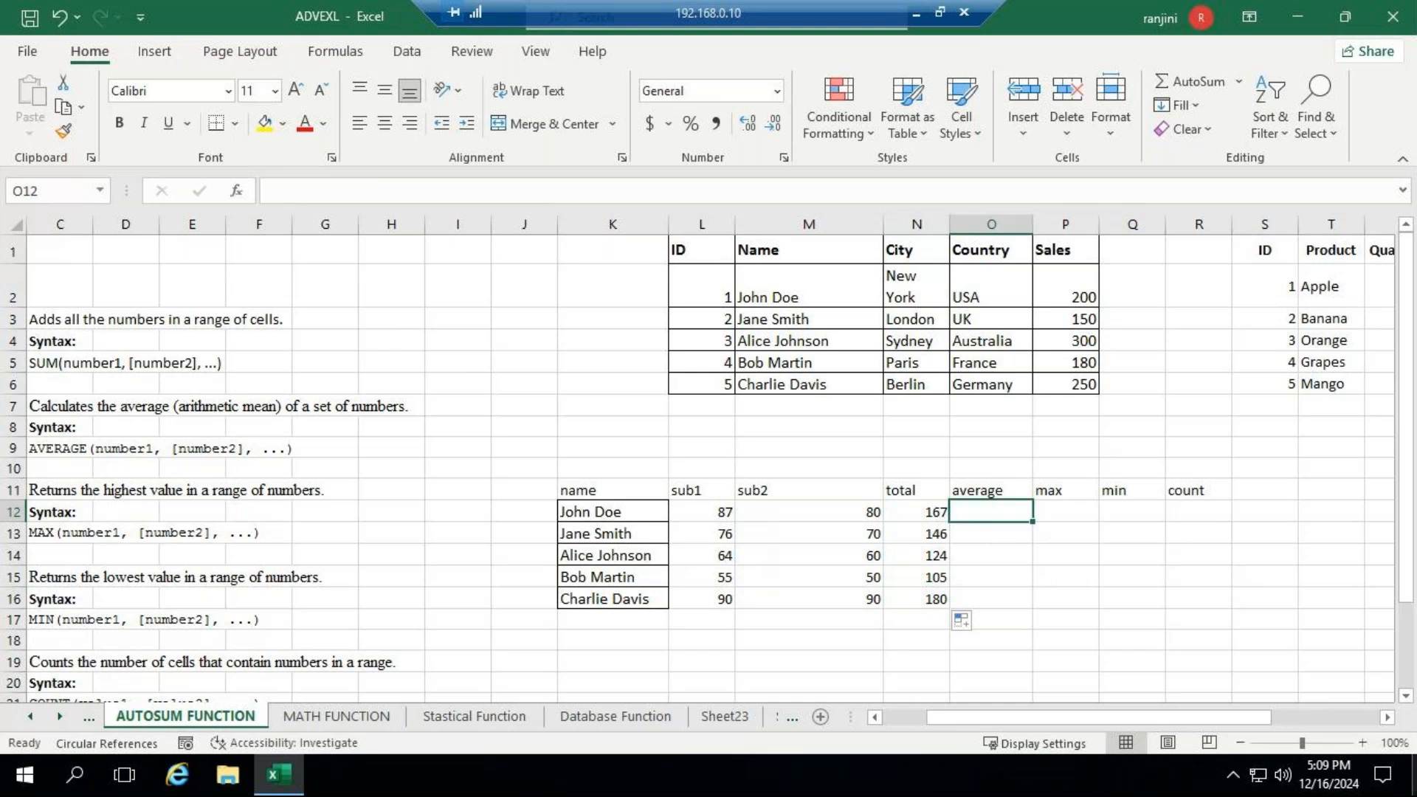
pyautogui.click(1317, 744)
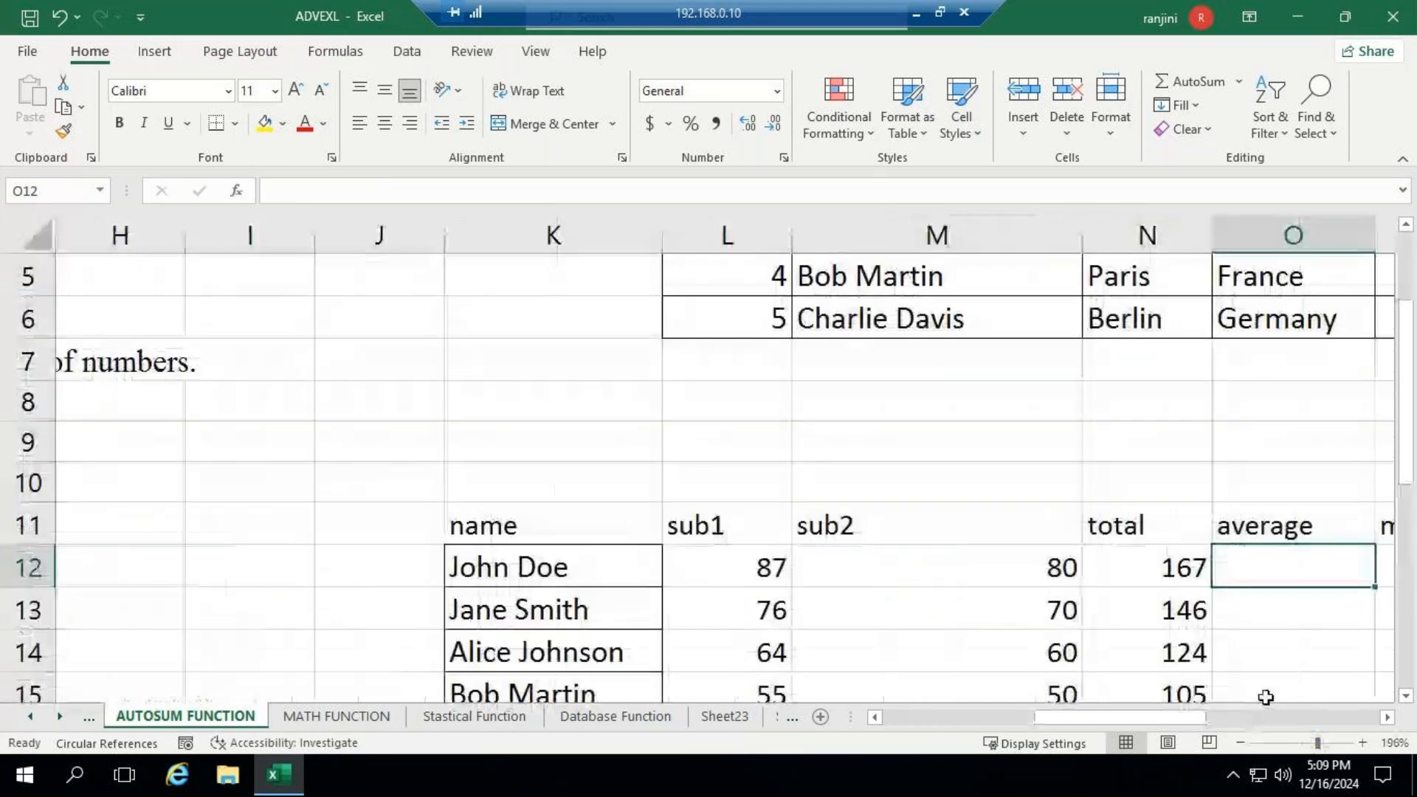
pyautogui.scroll(-2, 1291, 679)
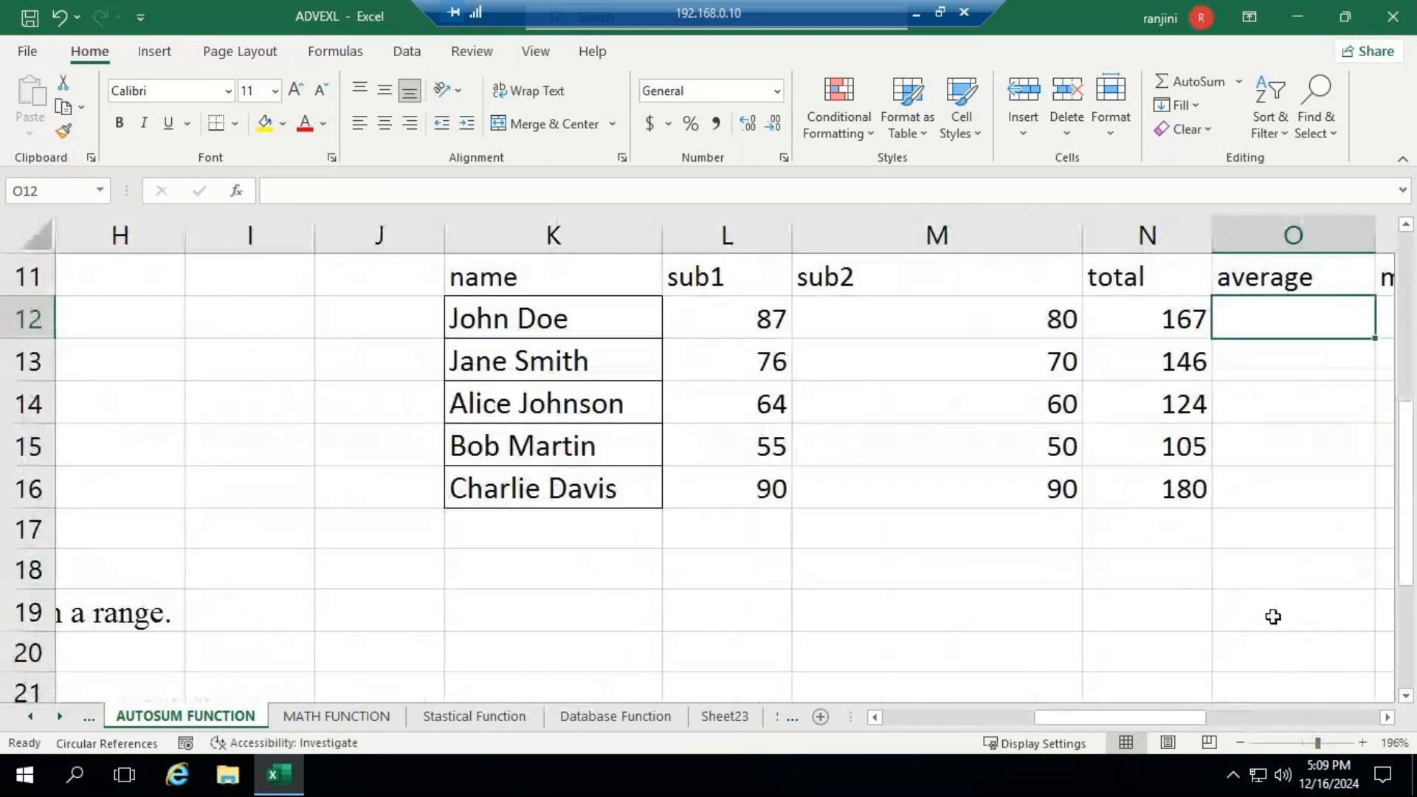
pyautogui.click(1386, 717)
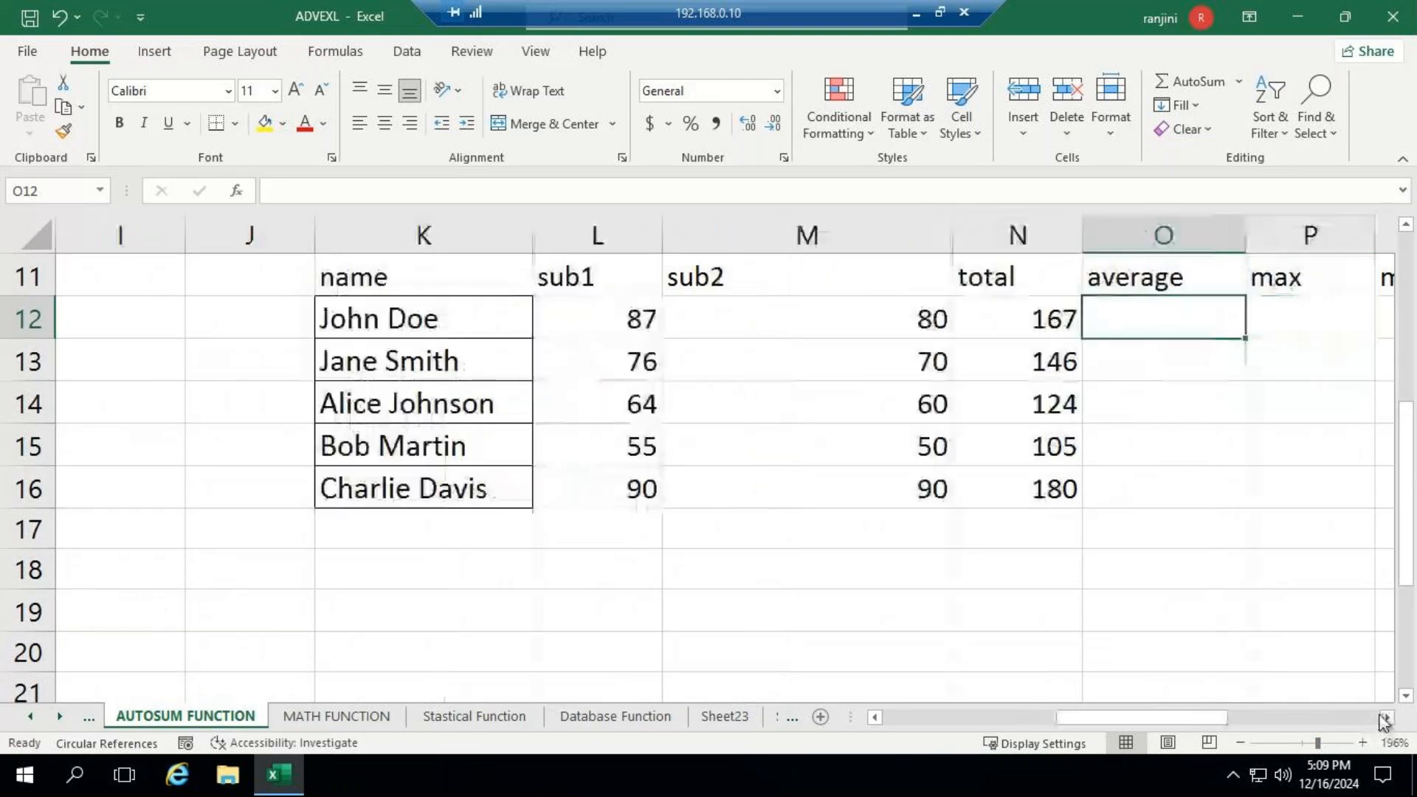
pyautogui.press('F2')
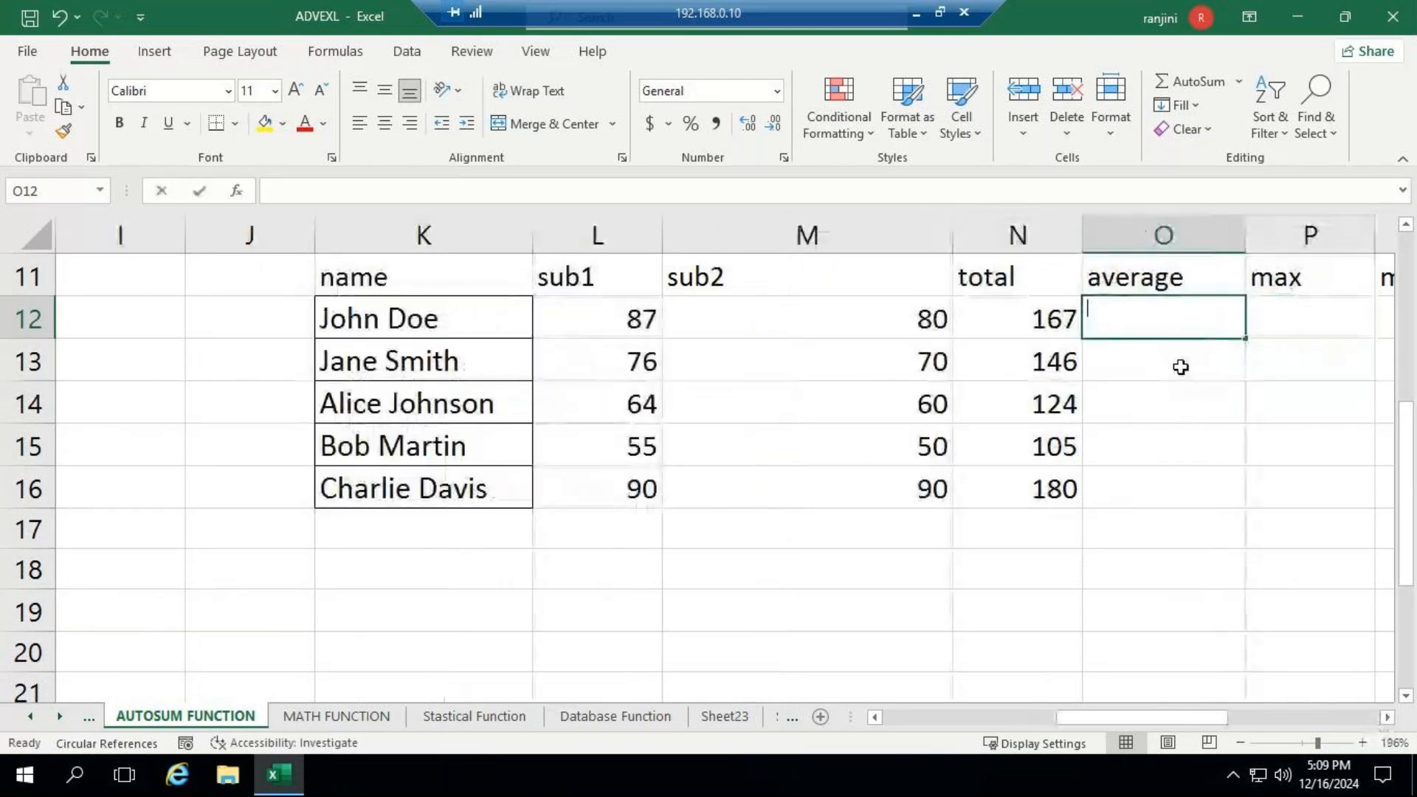
pyautogui.write('=a')
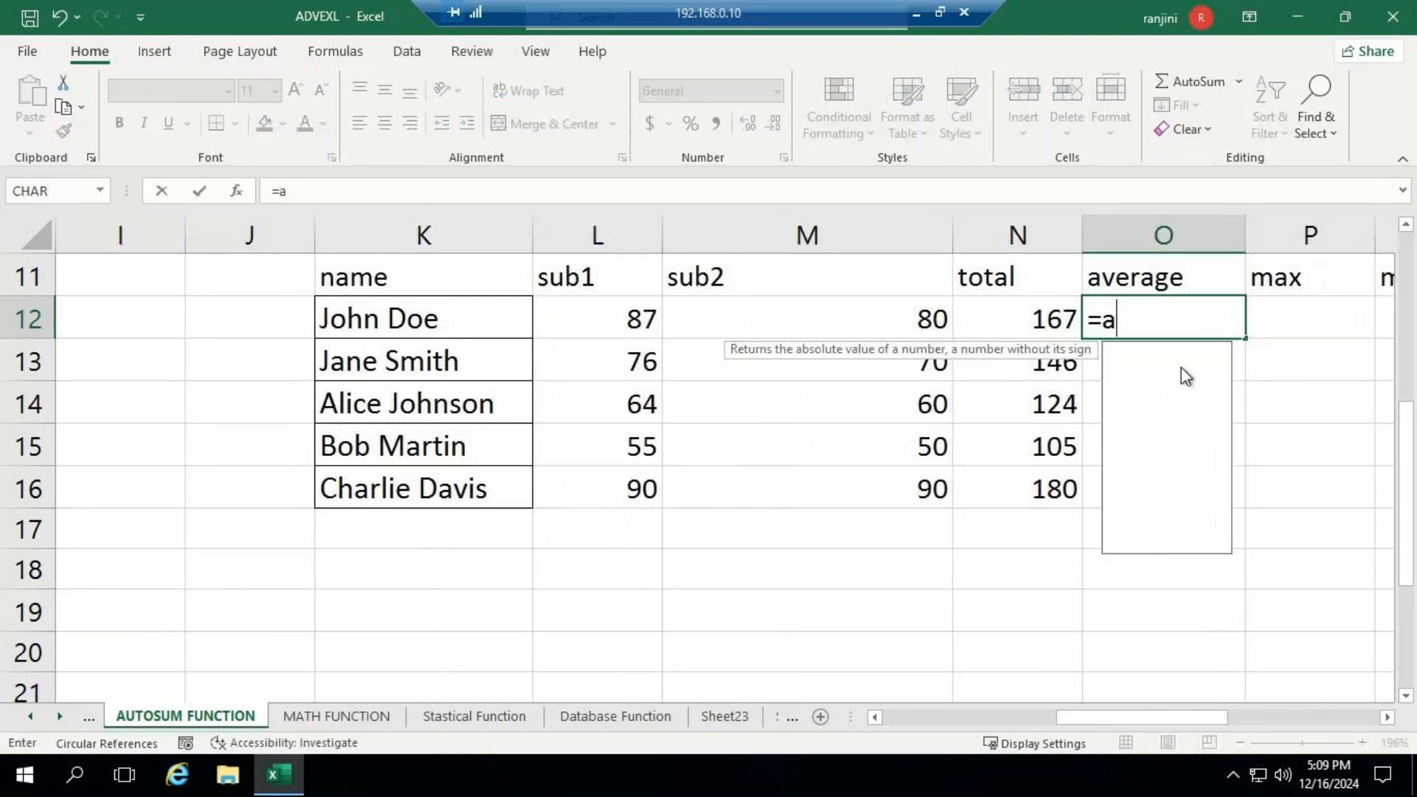
pyautogui.write('verag')
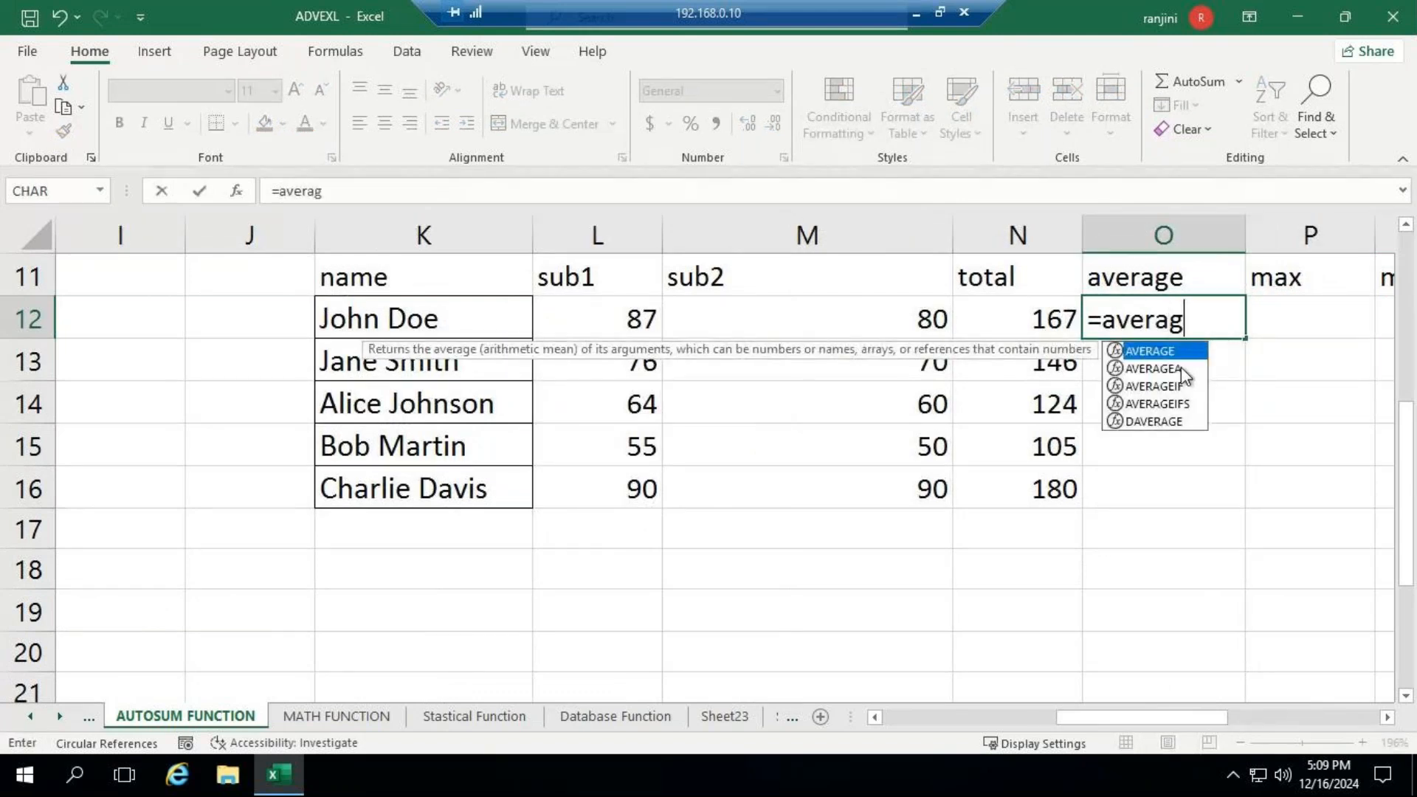
pyautogui.write('e(')
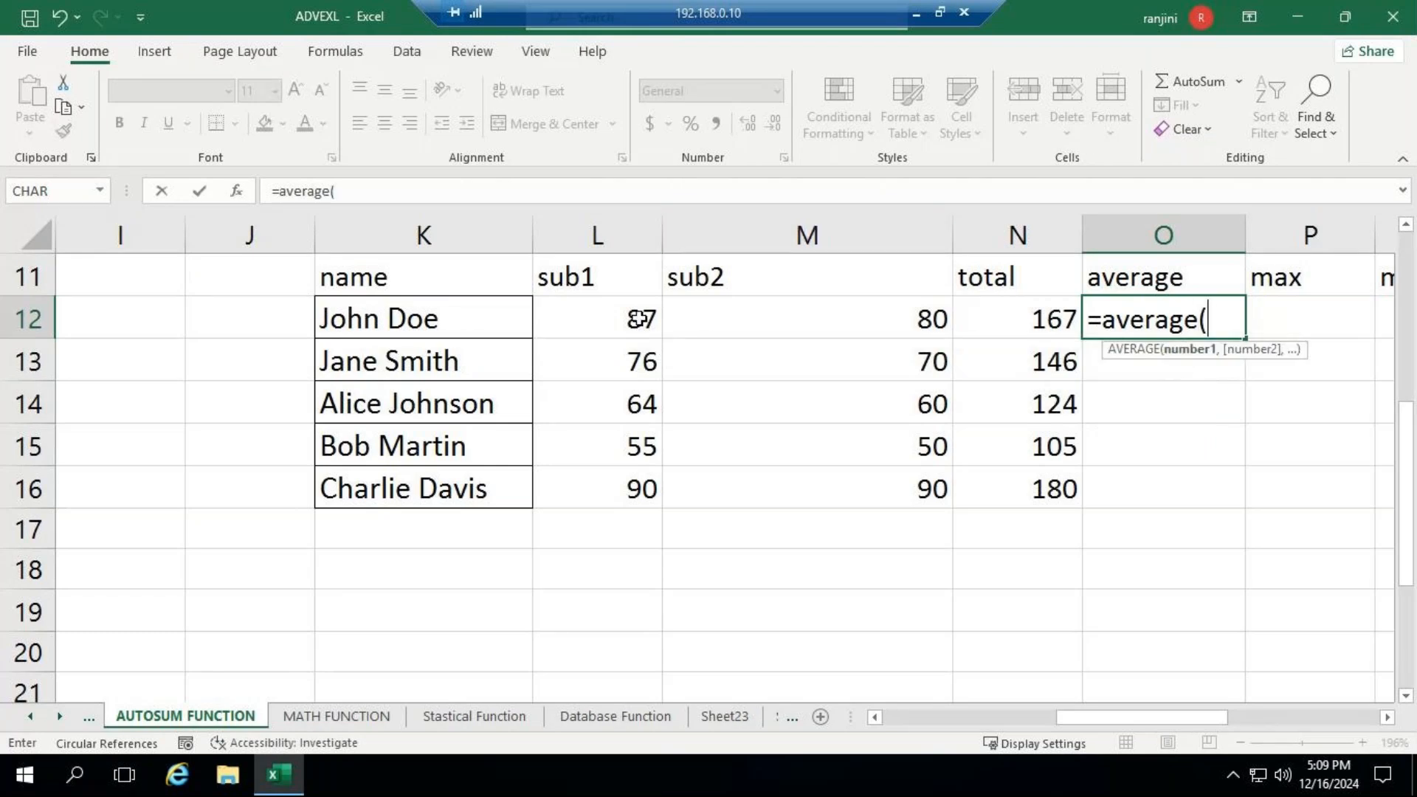
pyautogui.moveTo(620, 318); pyautogui.dragTo(750, 317)
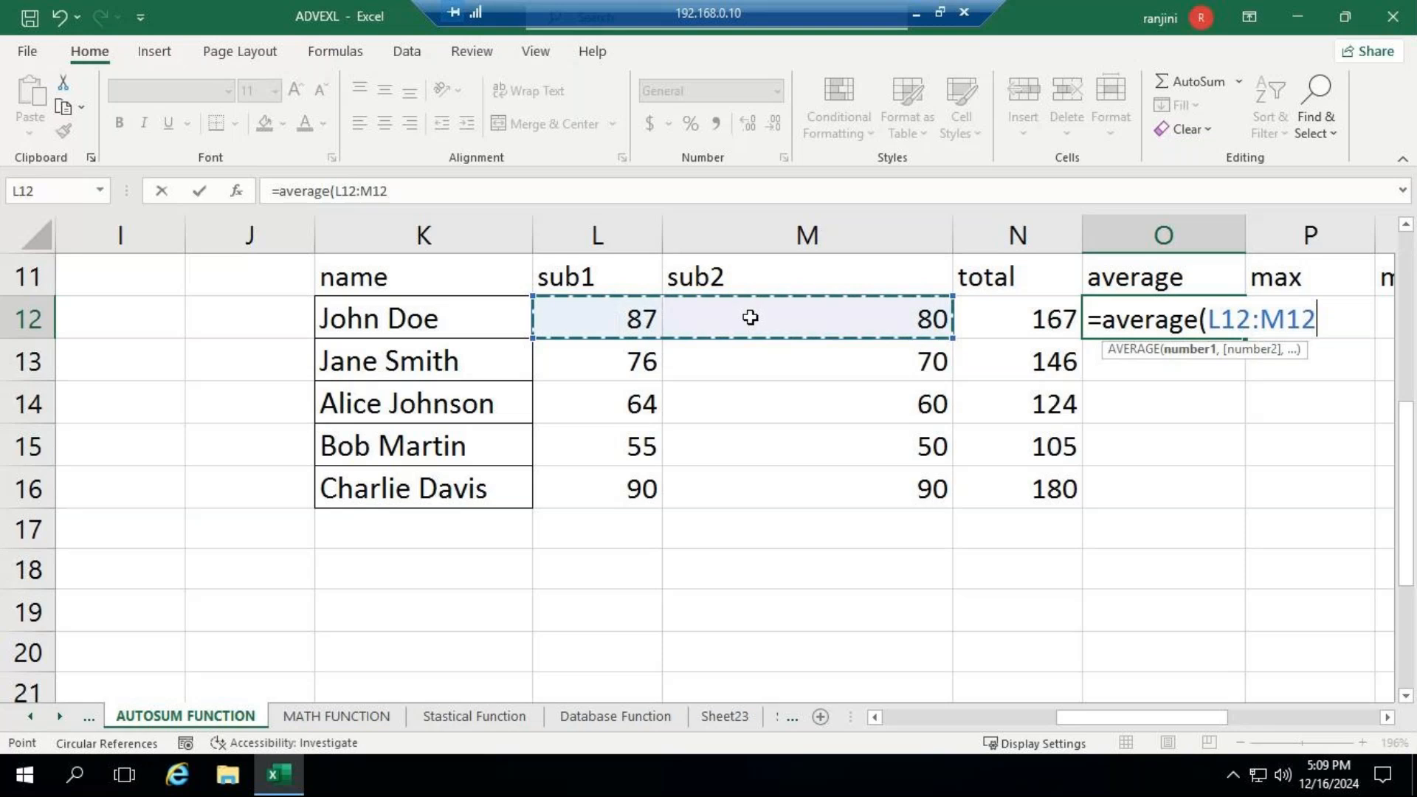
pyautogui.write(')')
pyautogui.press('Return')
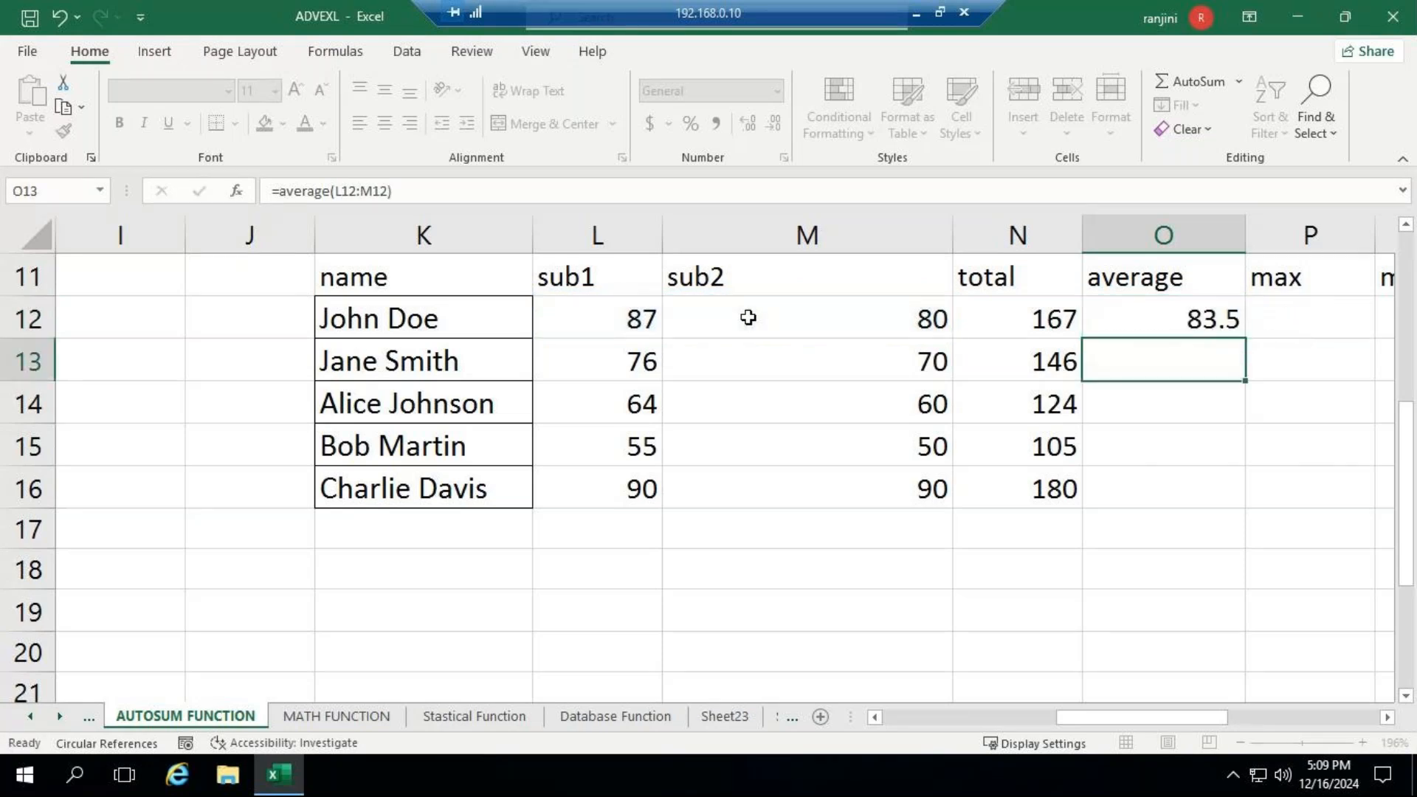
# - Fill the average formula from O12 down through O16
pyautogui.click(1181, 319)
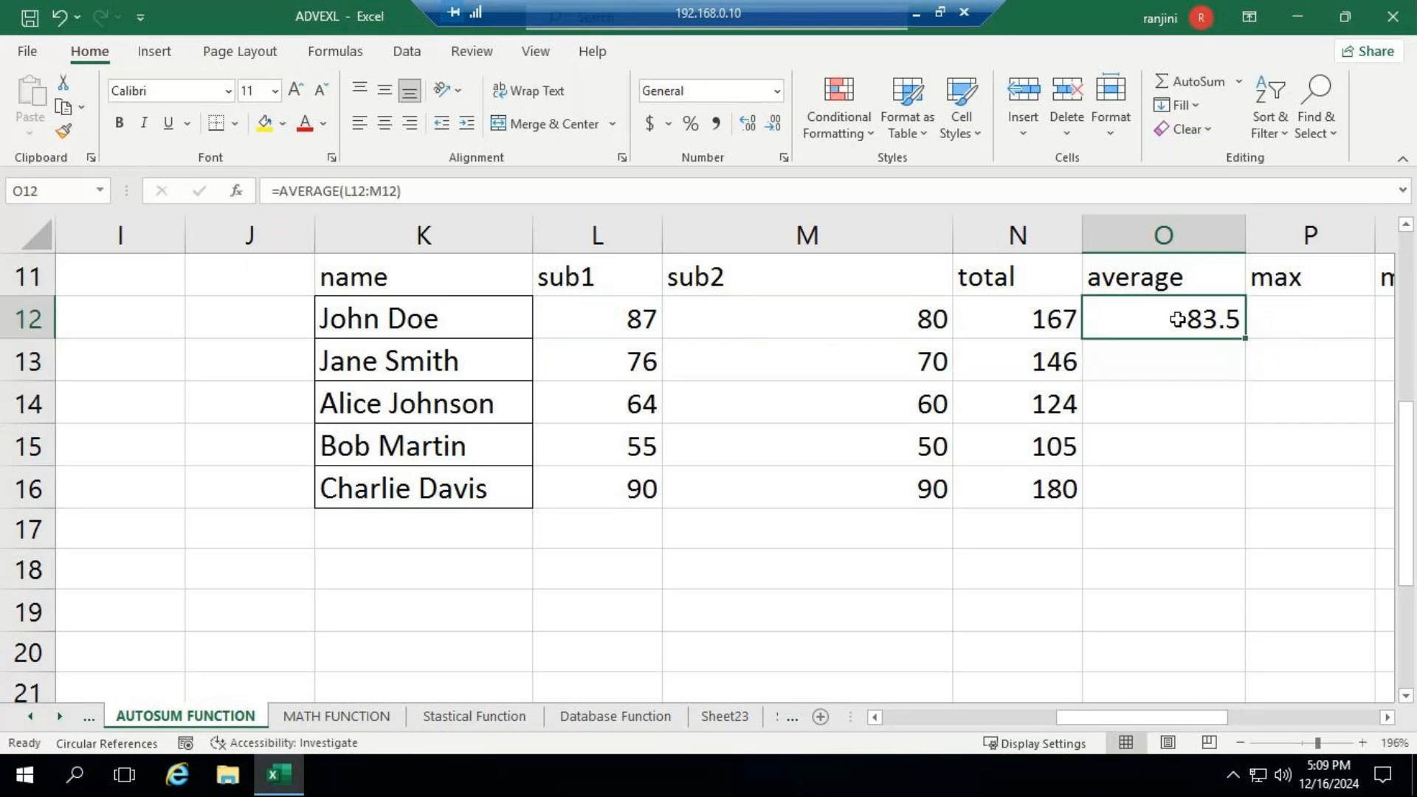
pyautogui.moveTo(1247, 340); pyautogui.dragTo(1247, 341)
pyautogui.doubleClick(1248, 341)
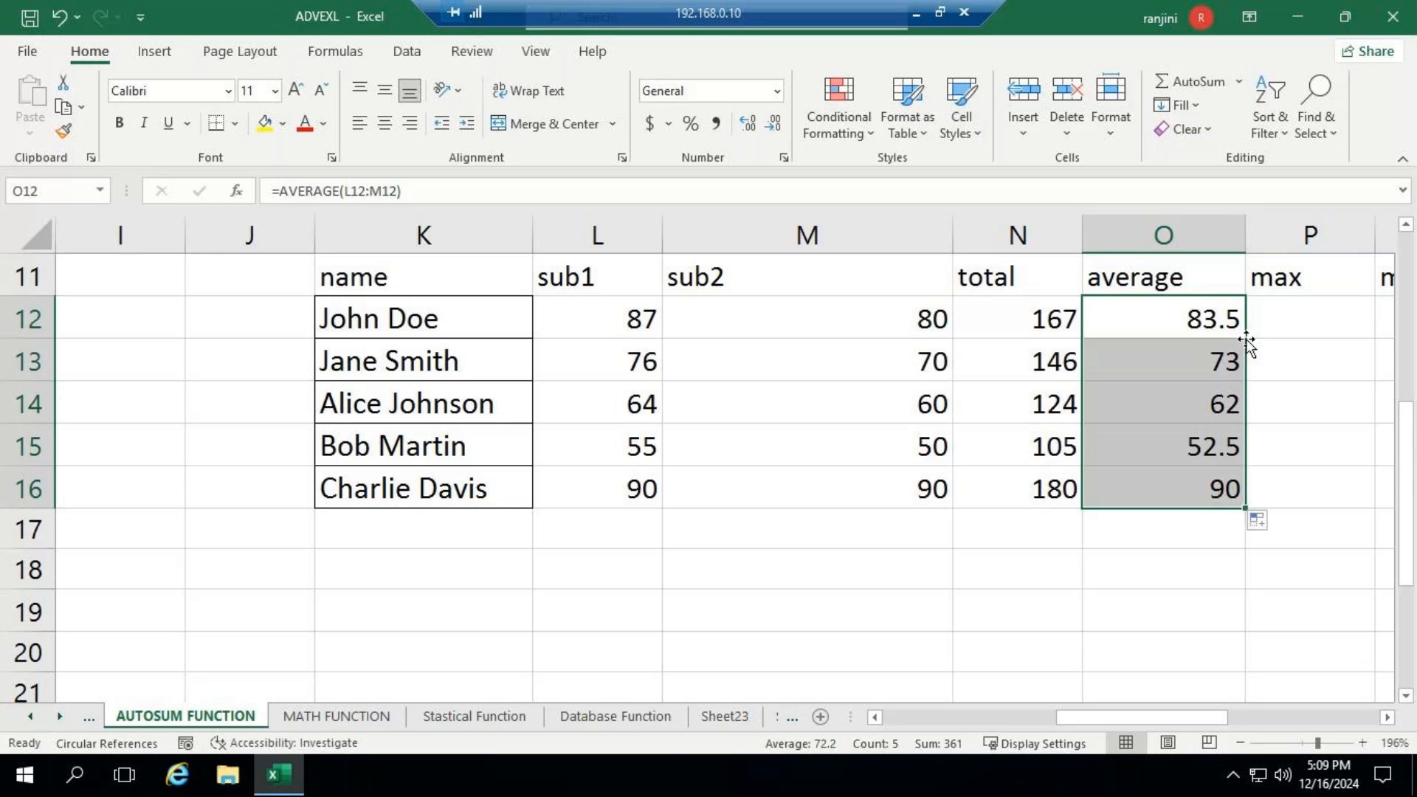
# - Format the averages in O12:O16 to show no decimal places
pyautogui.click(757, 130)
pyautogui.click(772, 127)
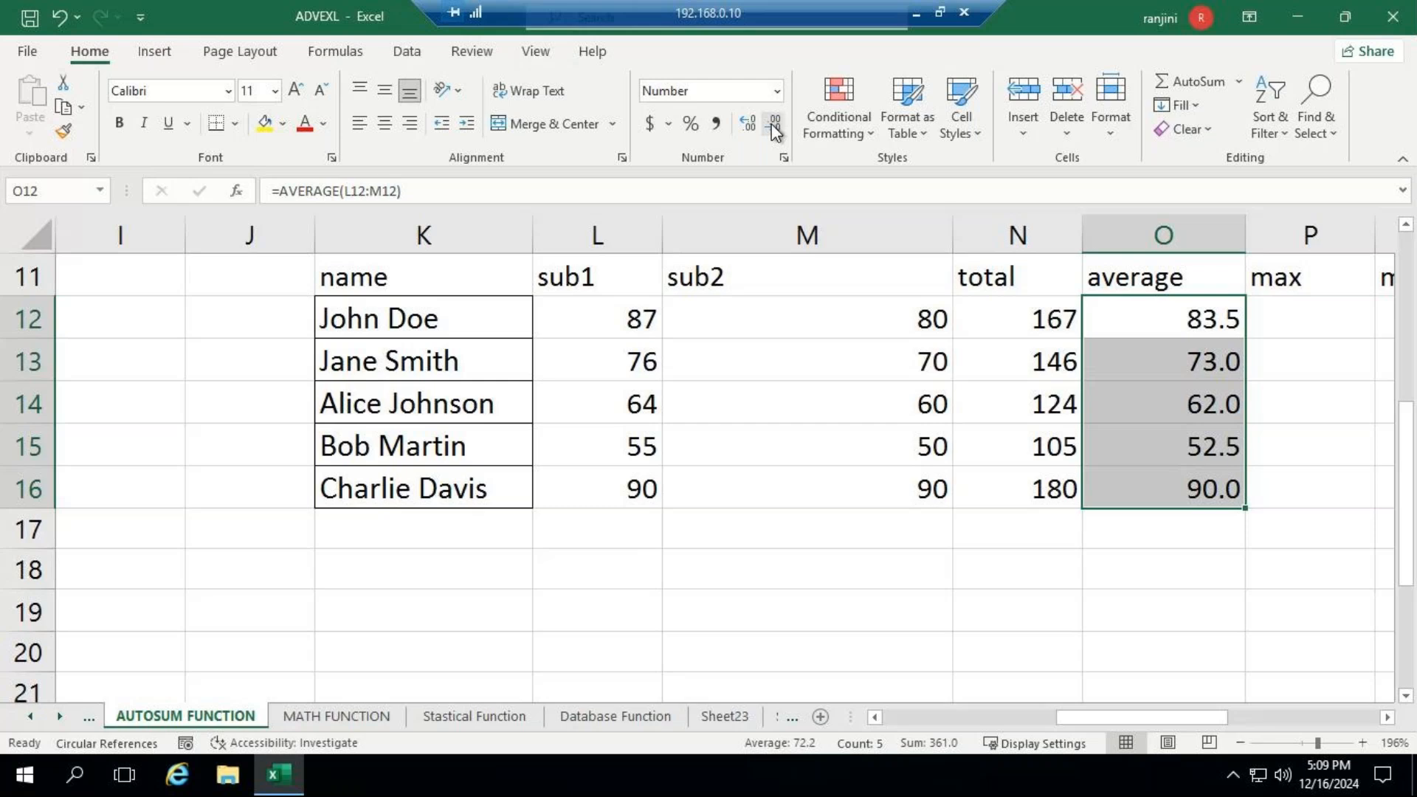
pyautogui.click(773, 128)
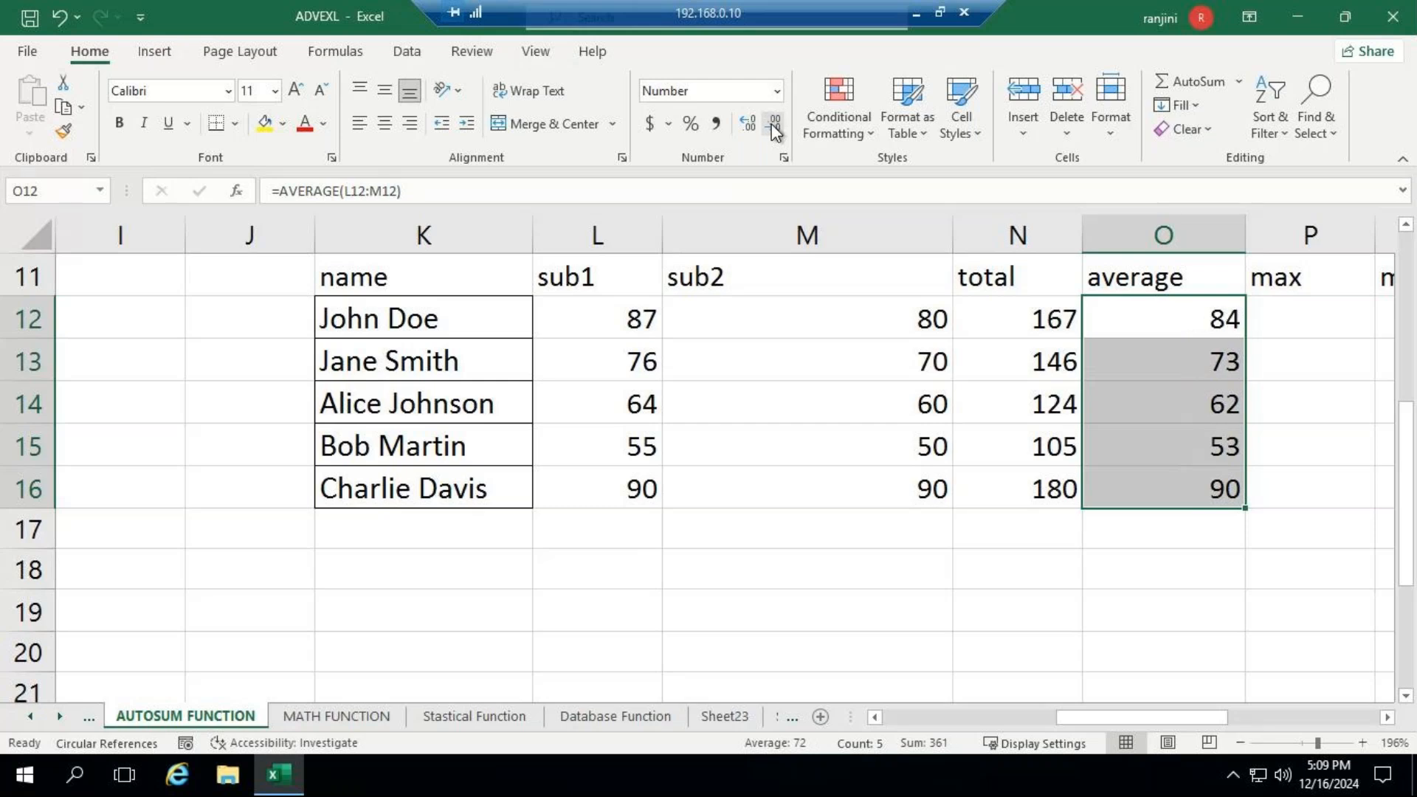
# - Enter the formula =max(N12:N16) in P12 under the max heading to find the highest total
pyautogui.click(1388, 717)
pyautogui.click(1152, 320)
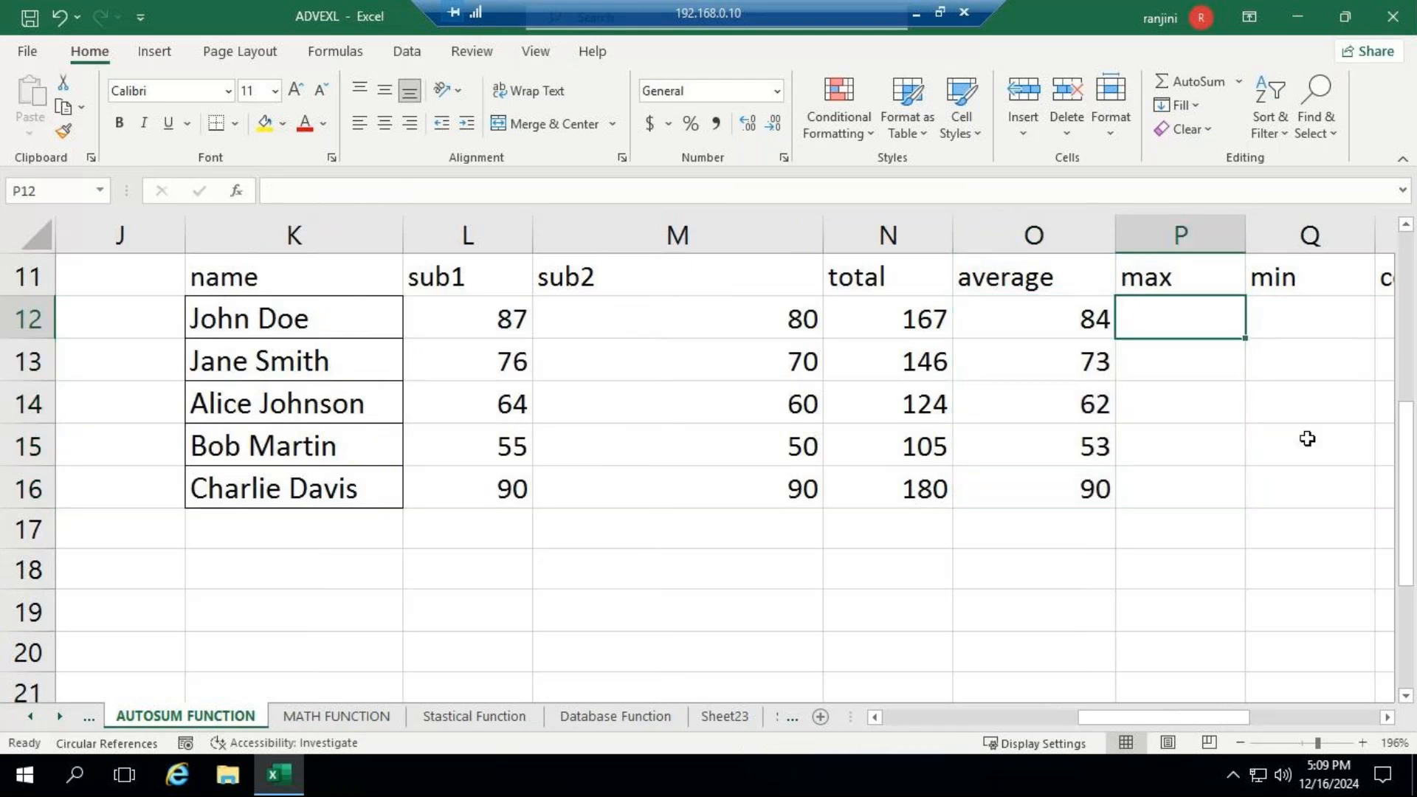
pyautogui.write('=max')
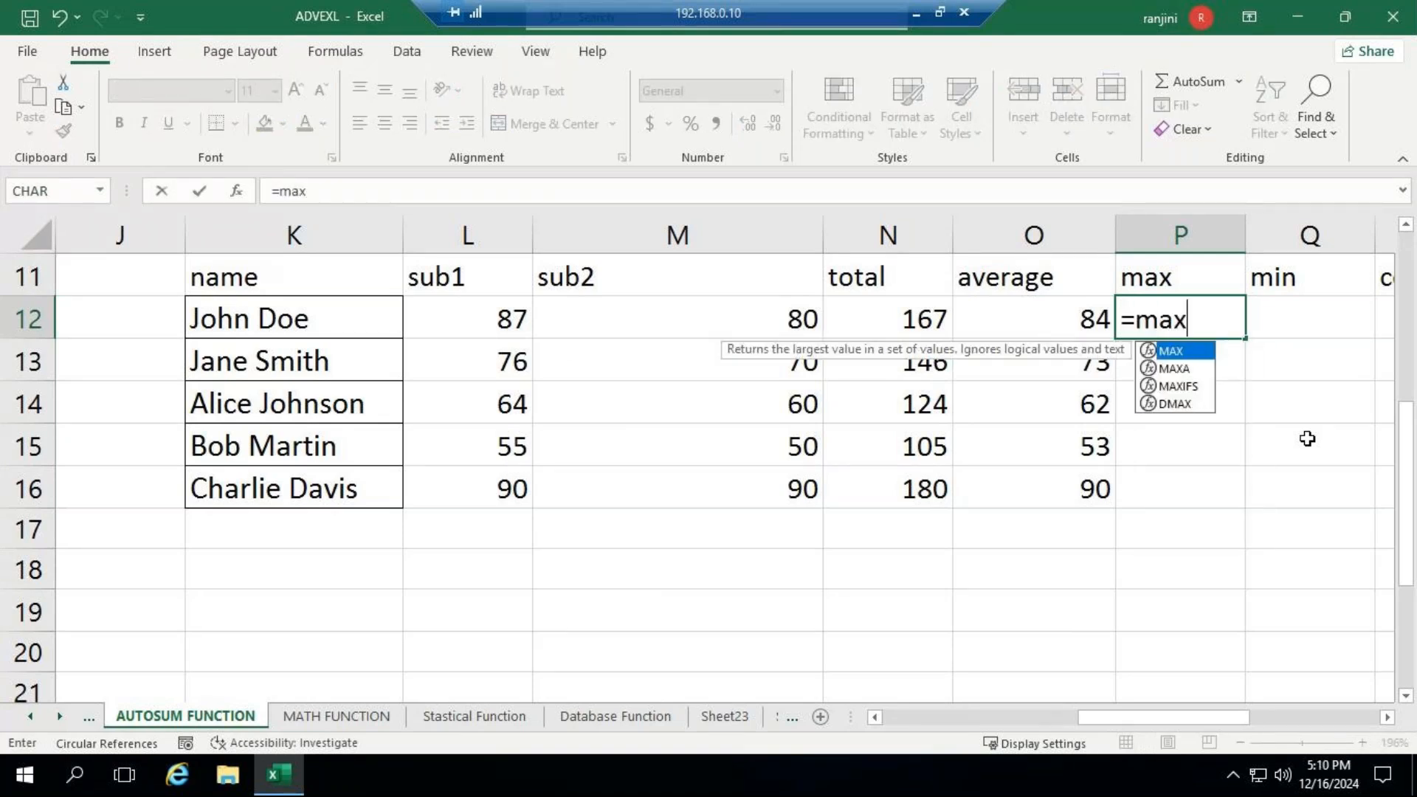
pyautogui.write('(')
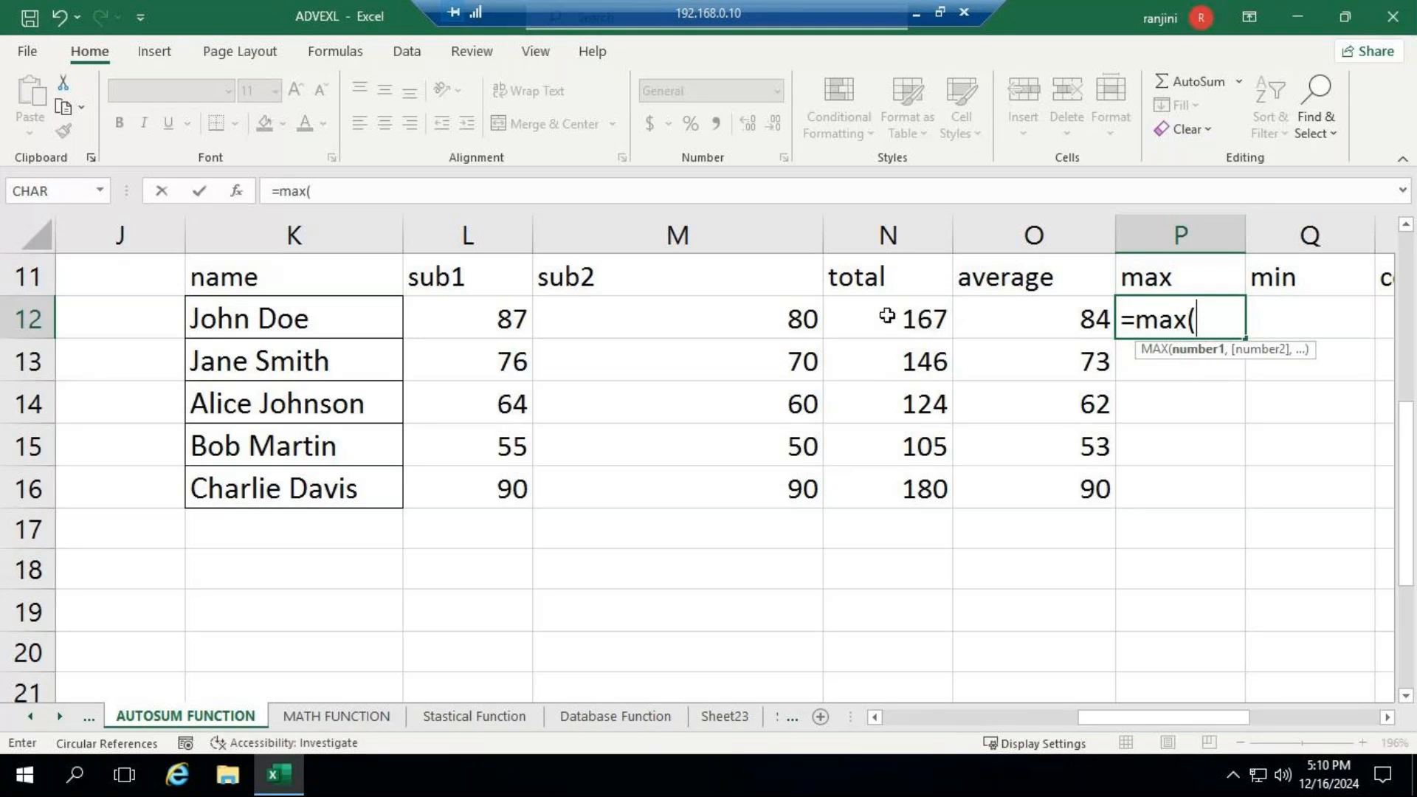
pyautogui.moveTo(882, 321); pyautogui.dragTo(881, 486)
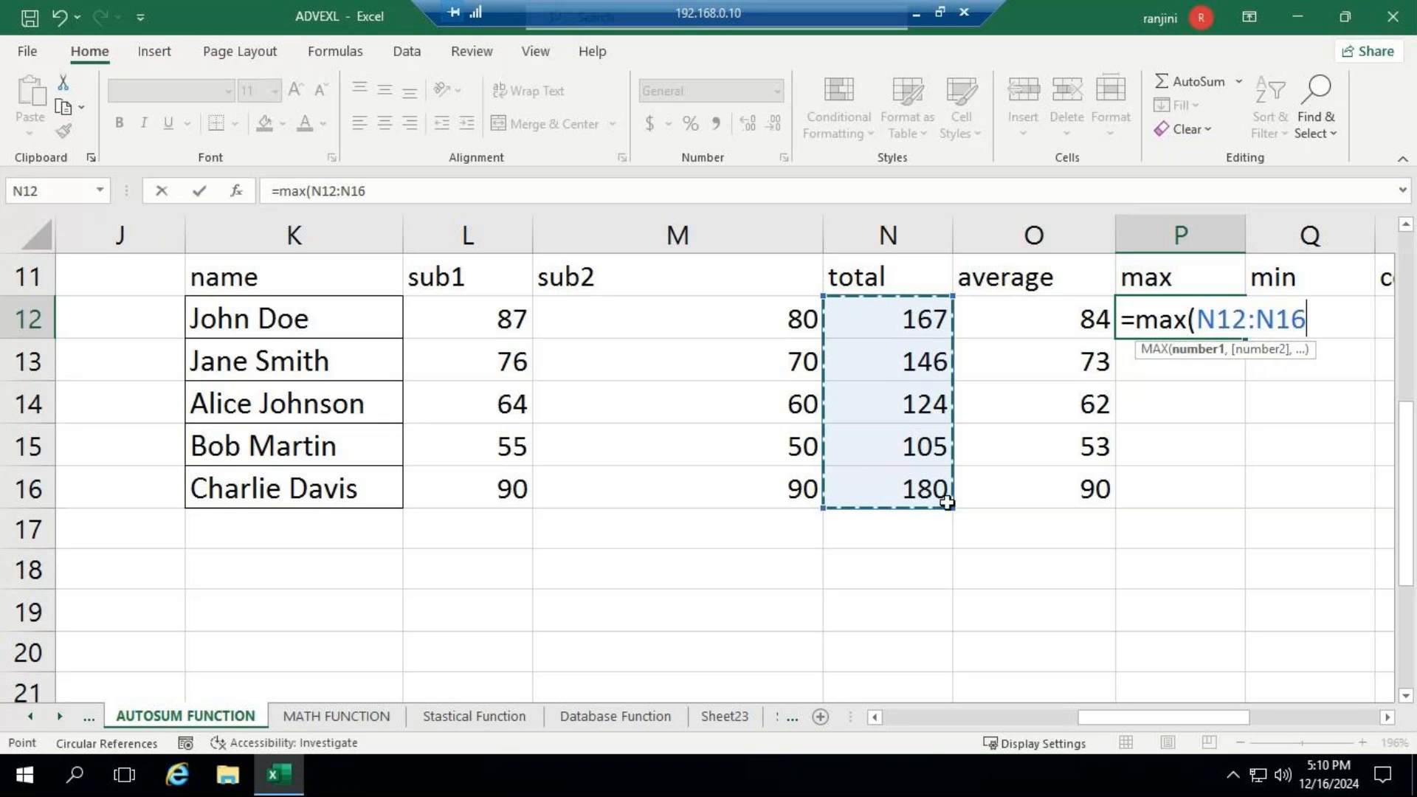
pyautogui.write(')')
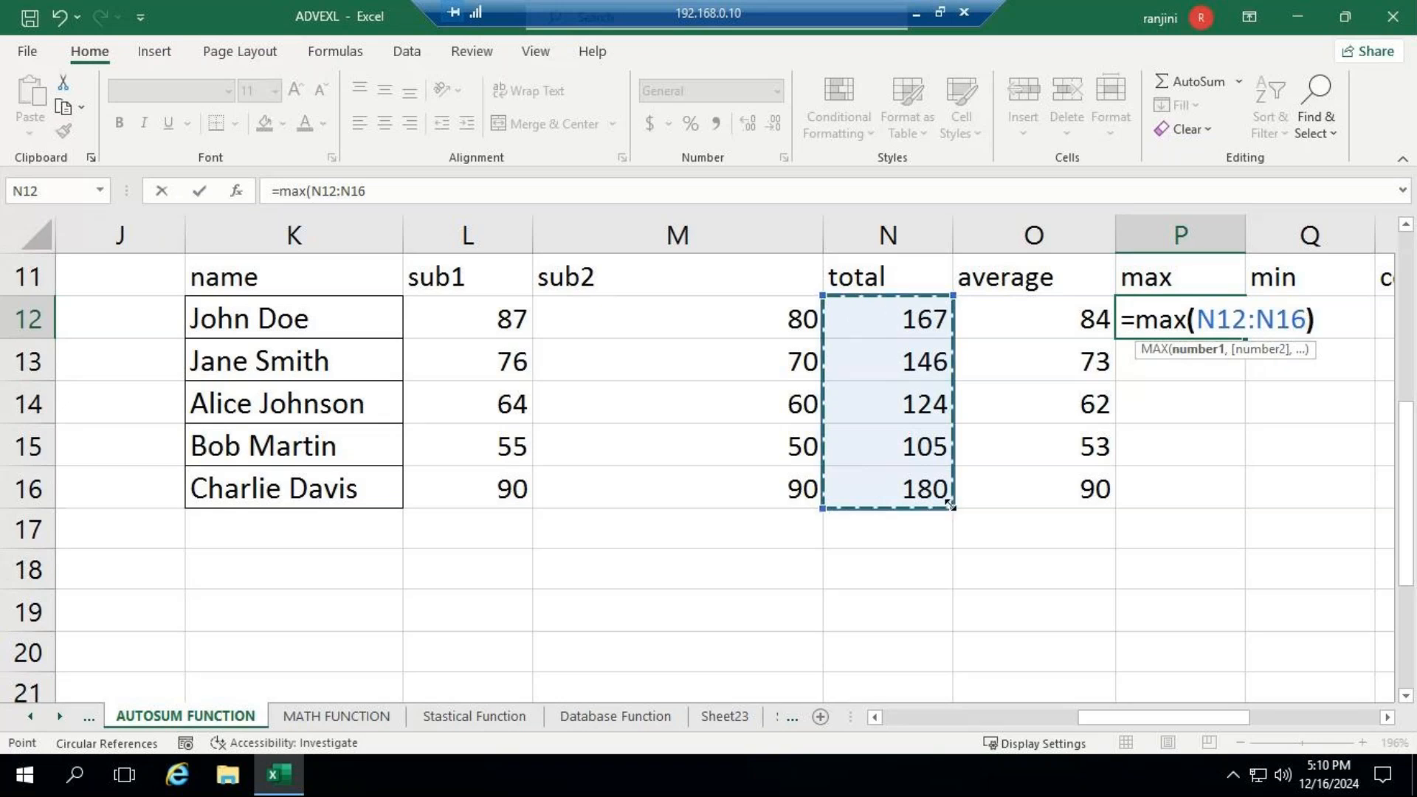
pyautogui.press('Return')
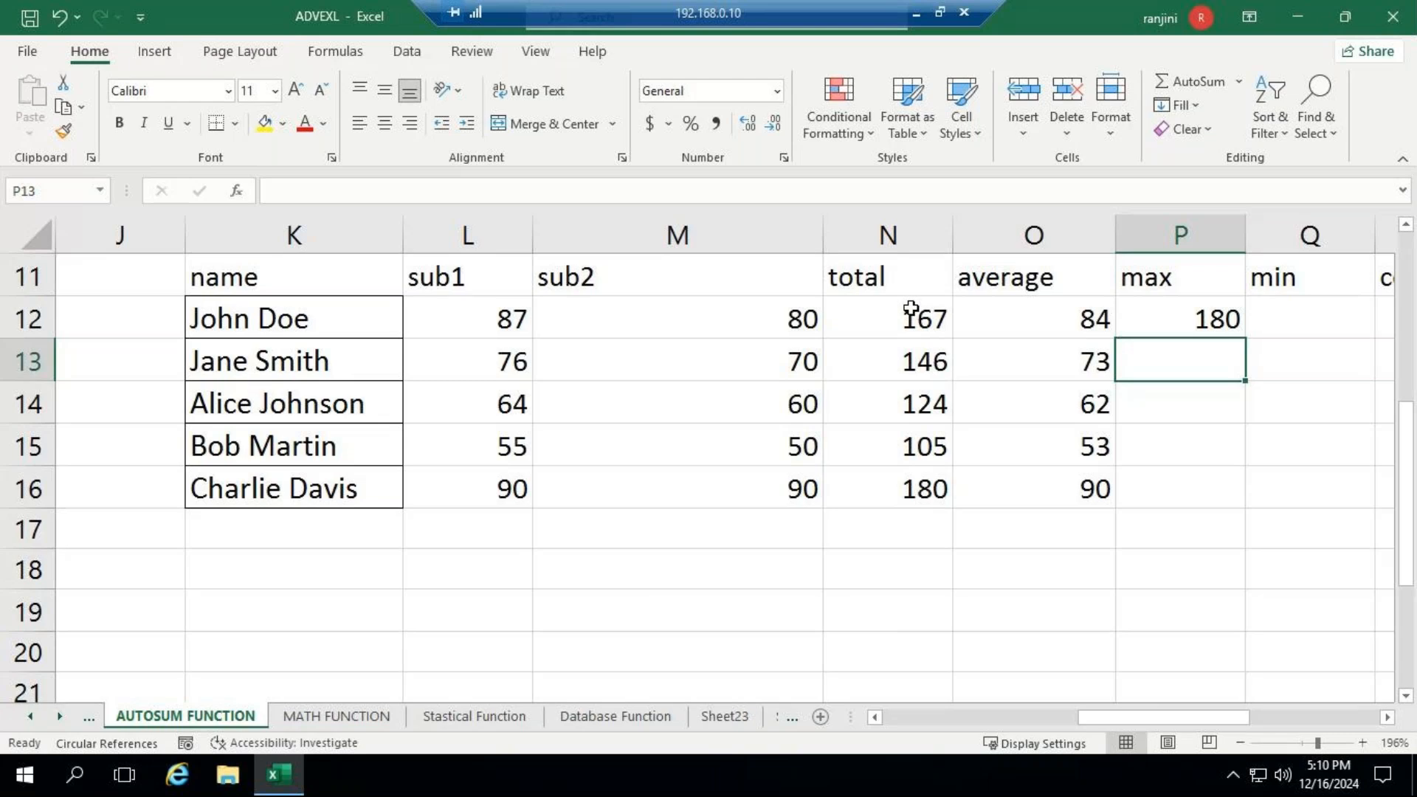
# - Enter the formula =min(N12:N16) in Q12 under the min heading to find the lowest total
pyautogui.click(1299, 317)
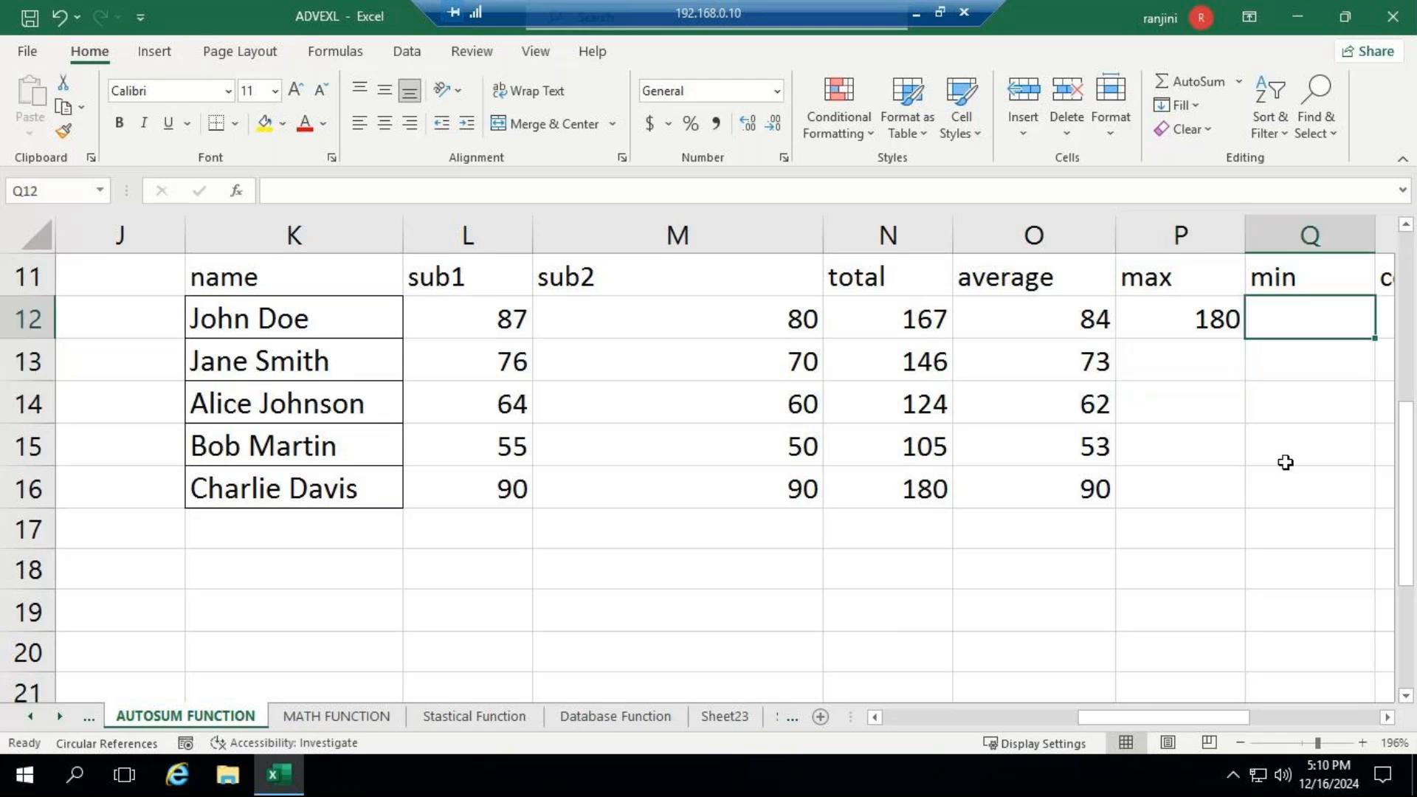
pyautogui.click(1388, 717)
pyautogui.write('=')
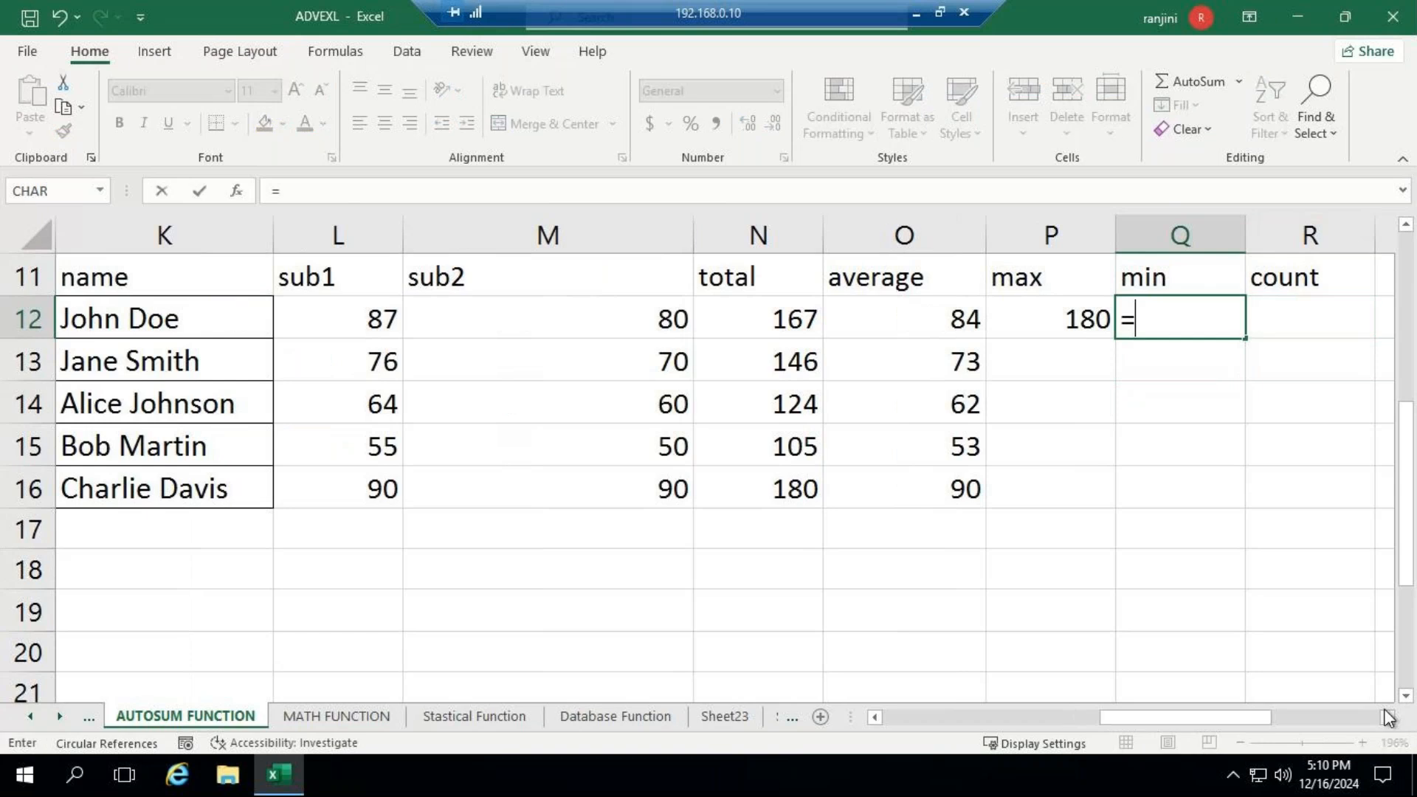
pyautogui.write('min(')
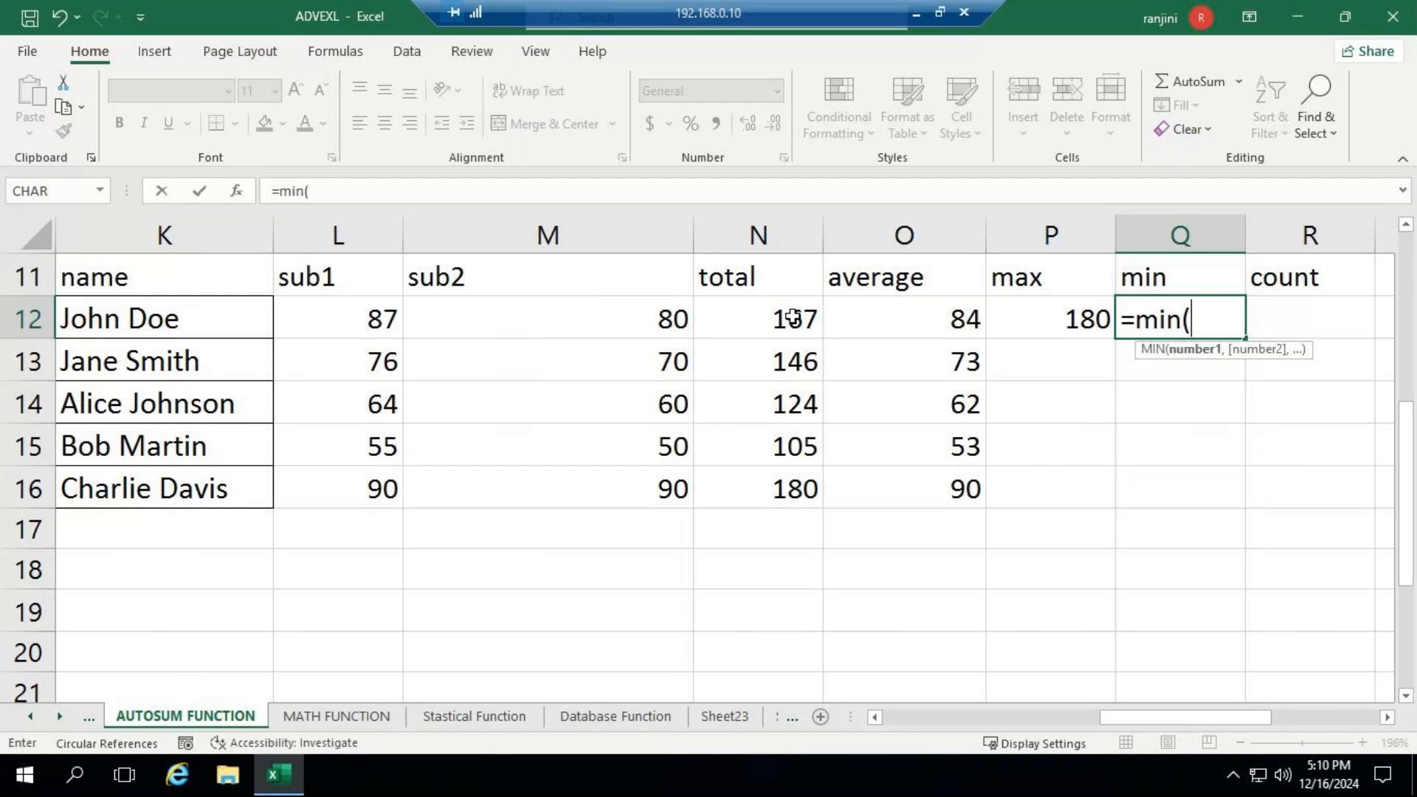
pyautogui.moveTo(793, 317); pyautogui.dragTo(792, 491)
pyautogui.write(')')
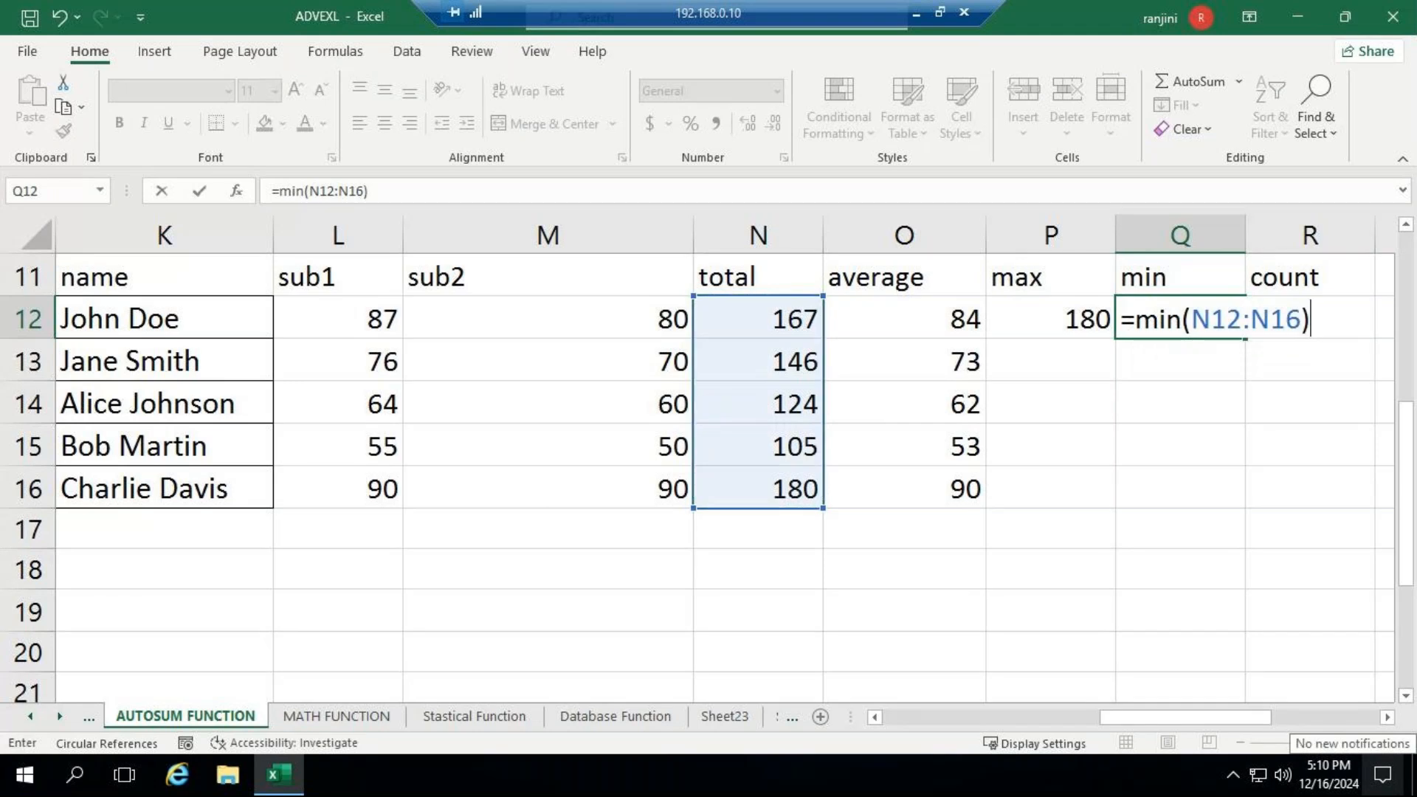
pyautogui.press('Return')
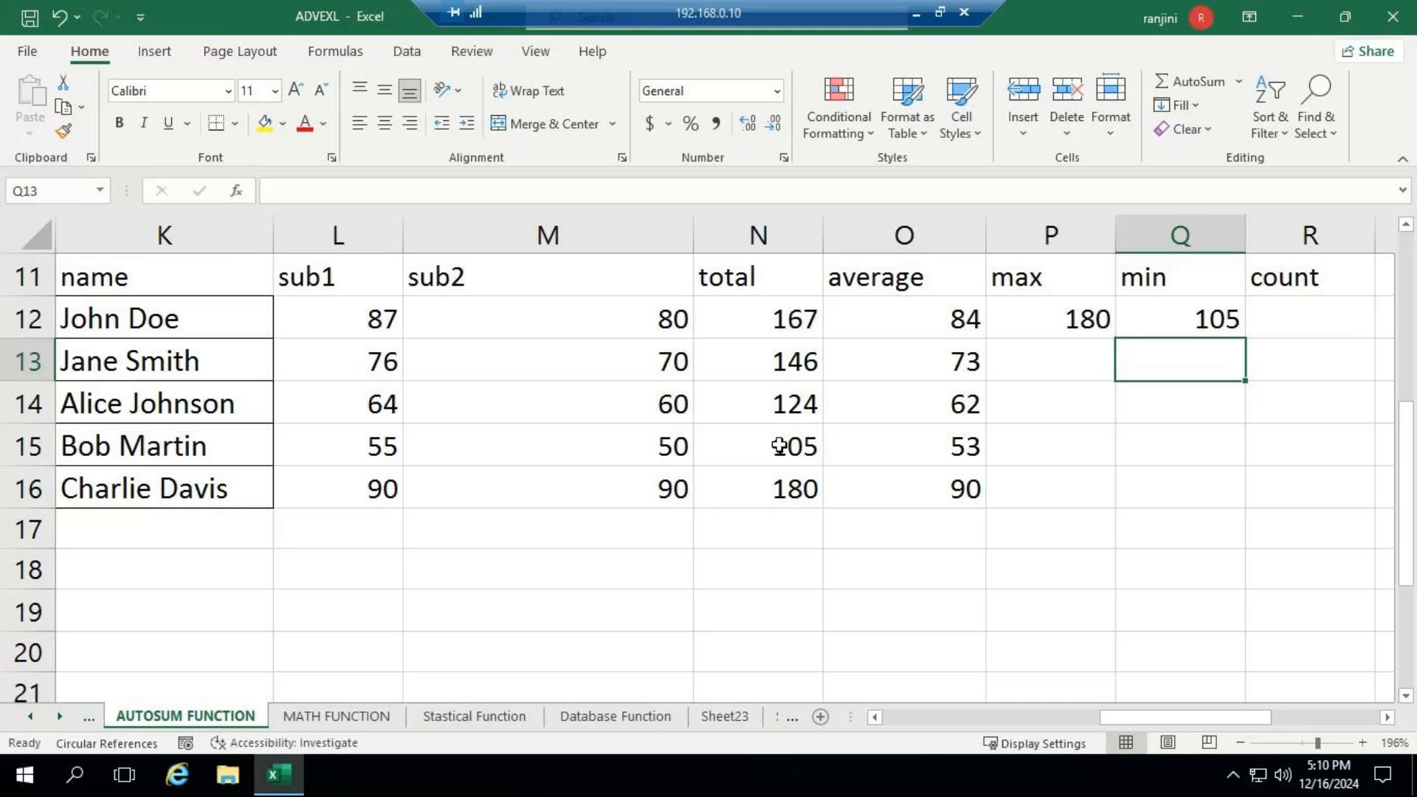
# - Enter the formula =count(N12:N16) in R12 under the count heading to count the totals
pyautogui.click(1295, 335)
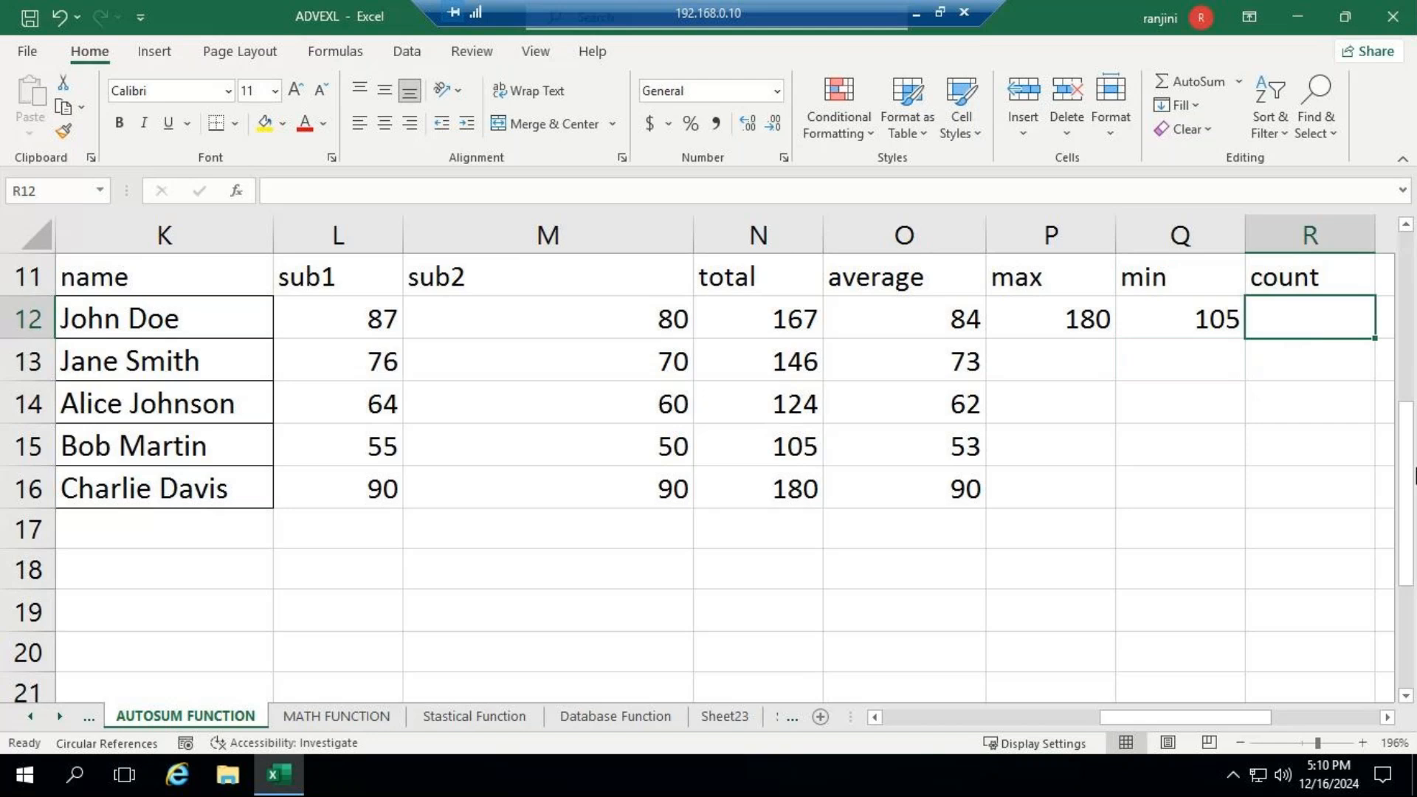
pyautogui.write('=c')
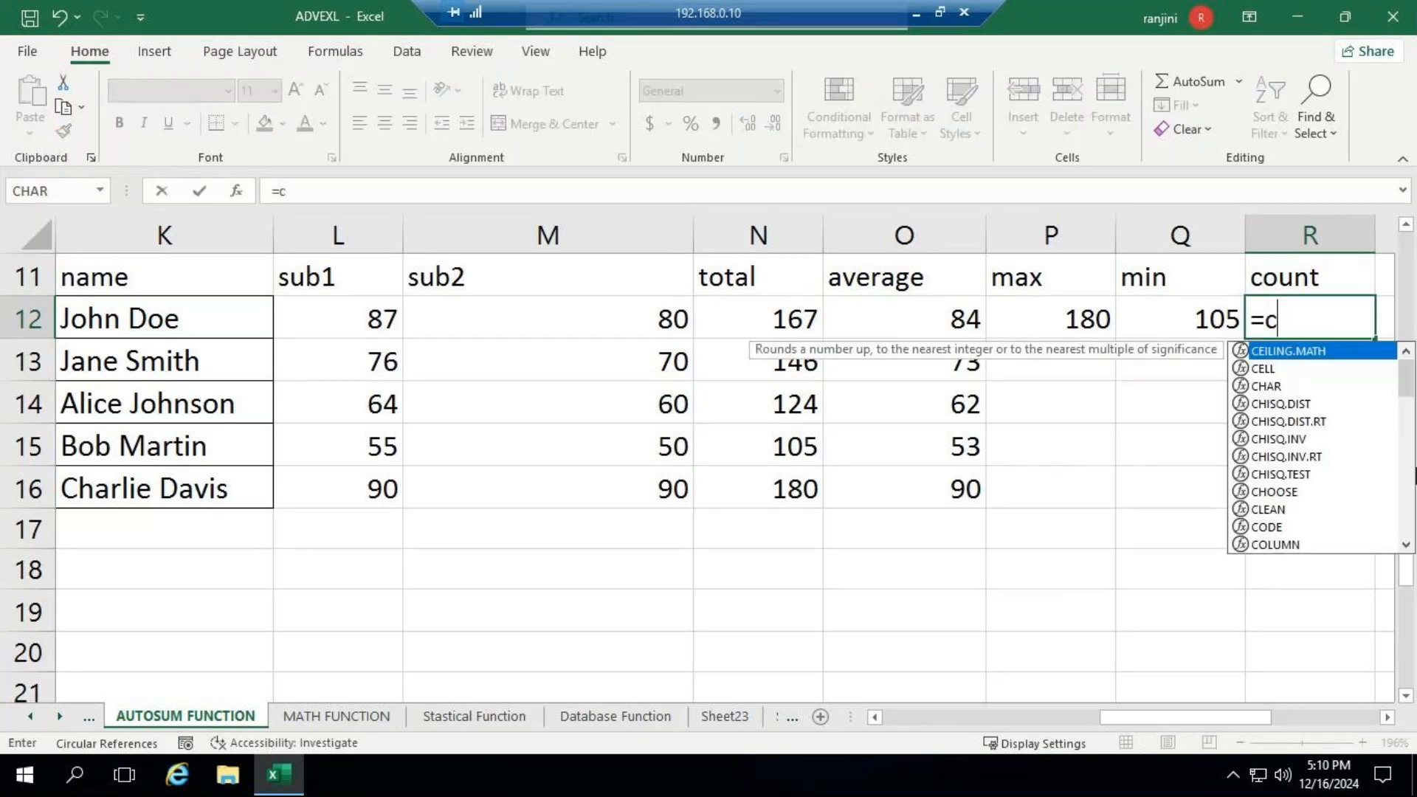
pyautogui.write('ount')
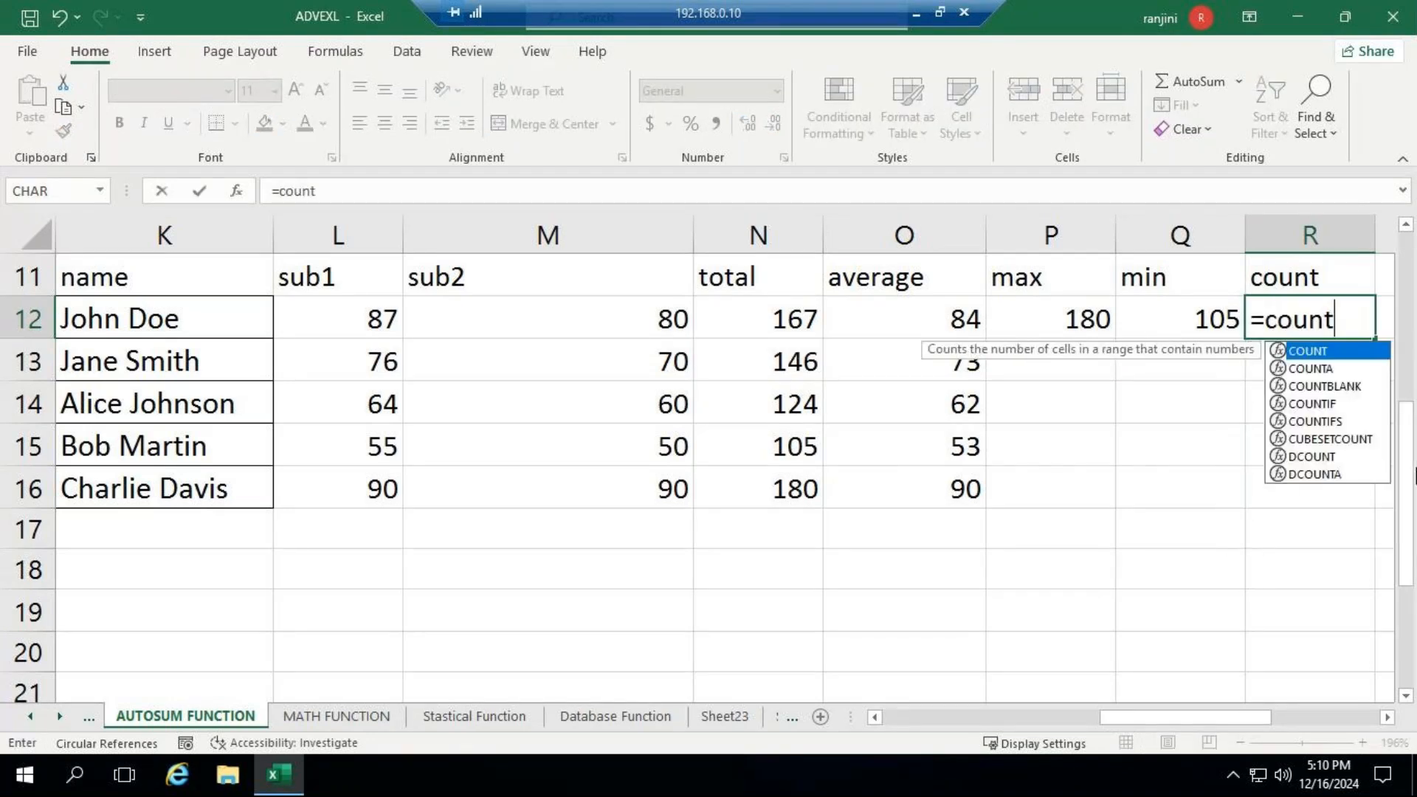
pyautogui.write('(')
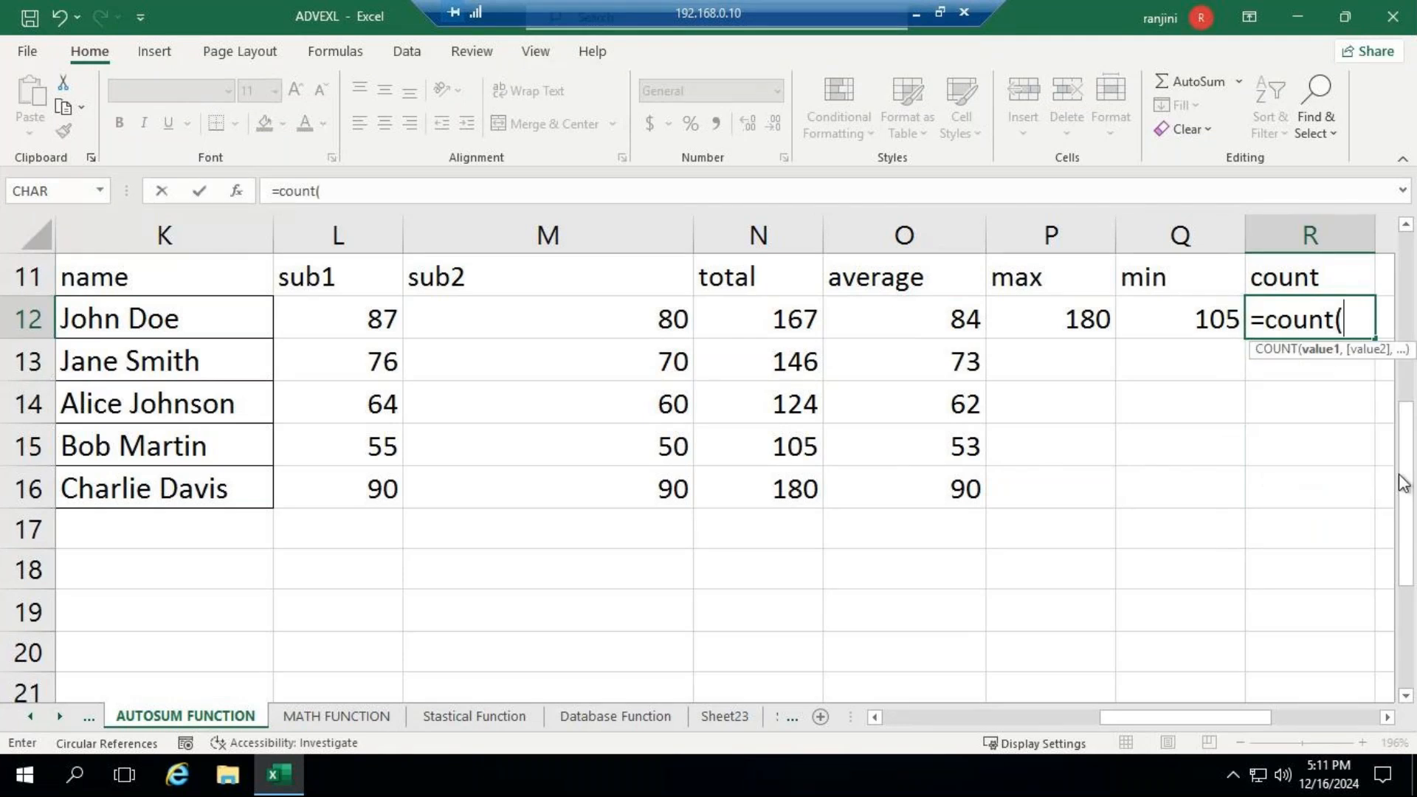
pyautogui.click(502, 319)
pyautogui.moveTo(502, 319); pyautogui.dragTo(504, 472)
pyautogui.moveTo(731, 314); pyautogui.dragTo(743, 482)
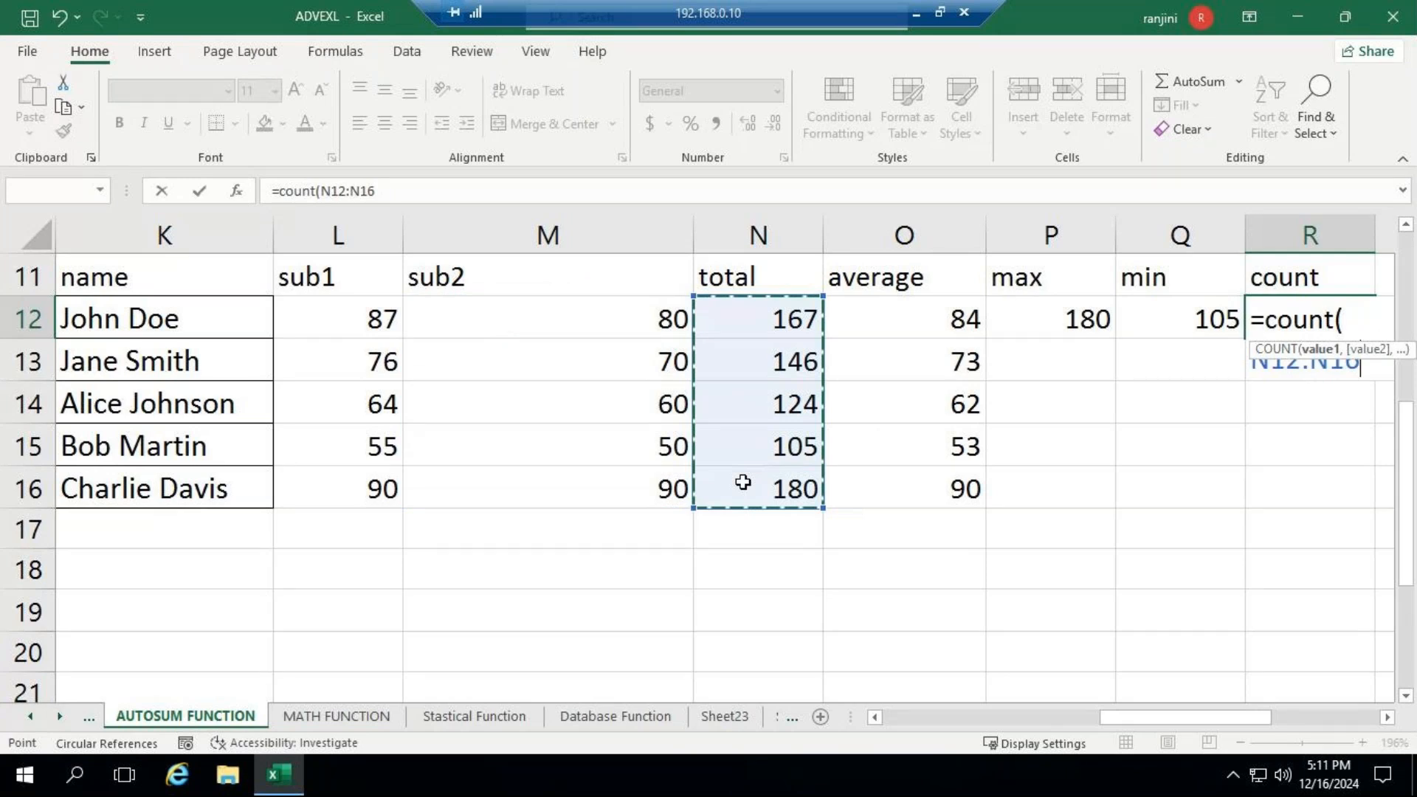
pyautogui.moveTo(743, 482); pyautogui.dragTo(740, 499)
pyautogui.write(')')
pyautogui.press('Return')
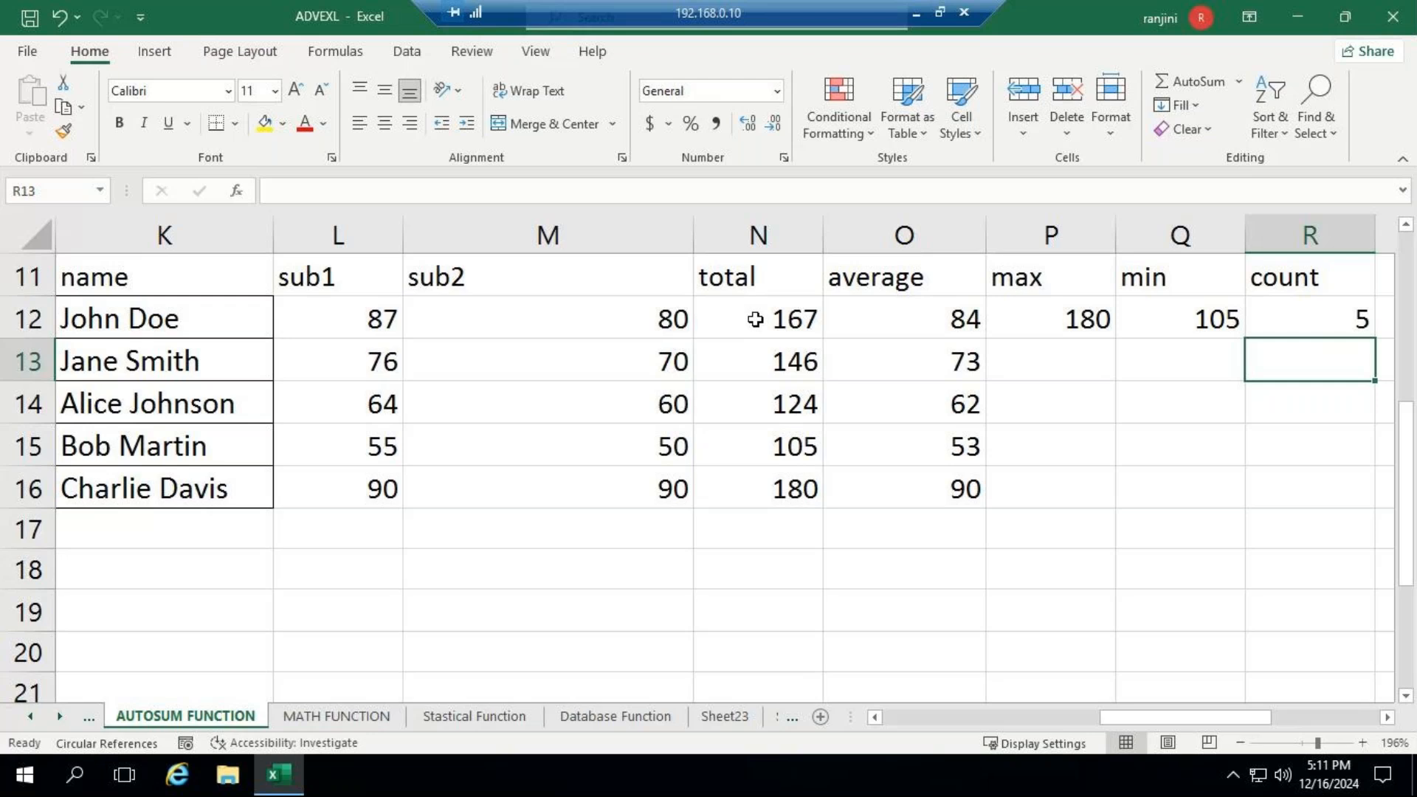
# - Add up the total column with the formula =sum(N12:N16) in N17, below the last total
pyautogui.moveTo(755, 319); pyautogui.dragTo(762, 481)
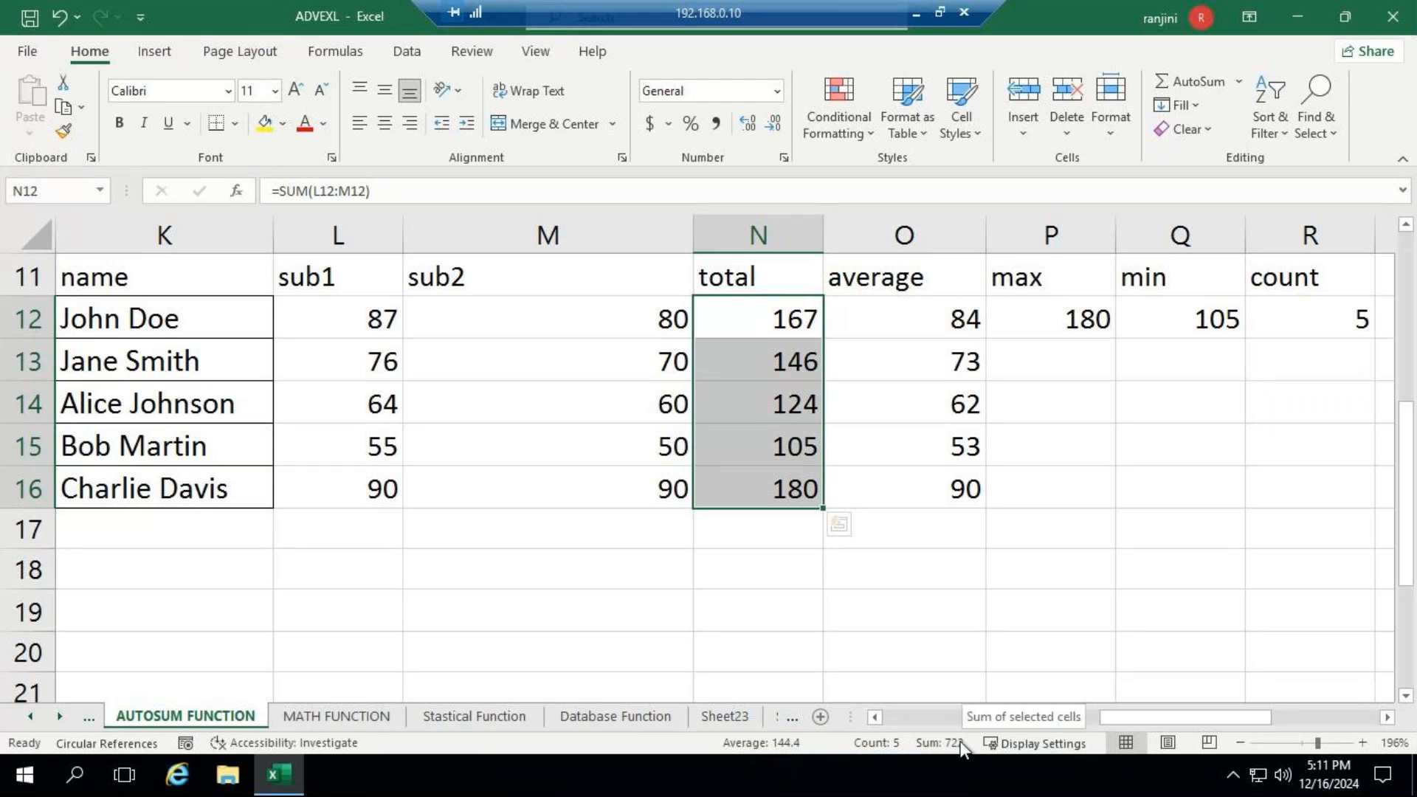
pyautogui.click(780, 538)
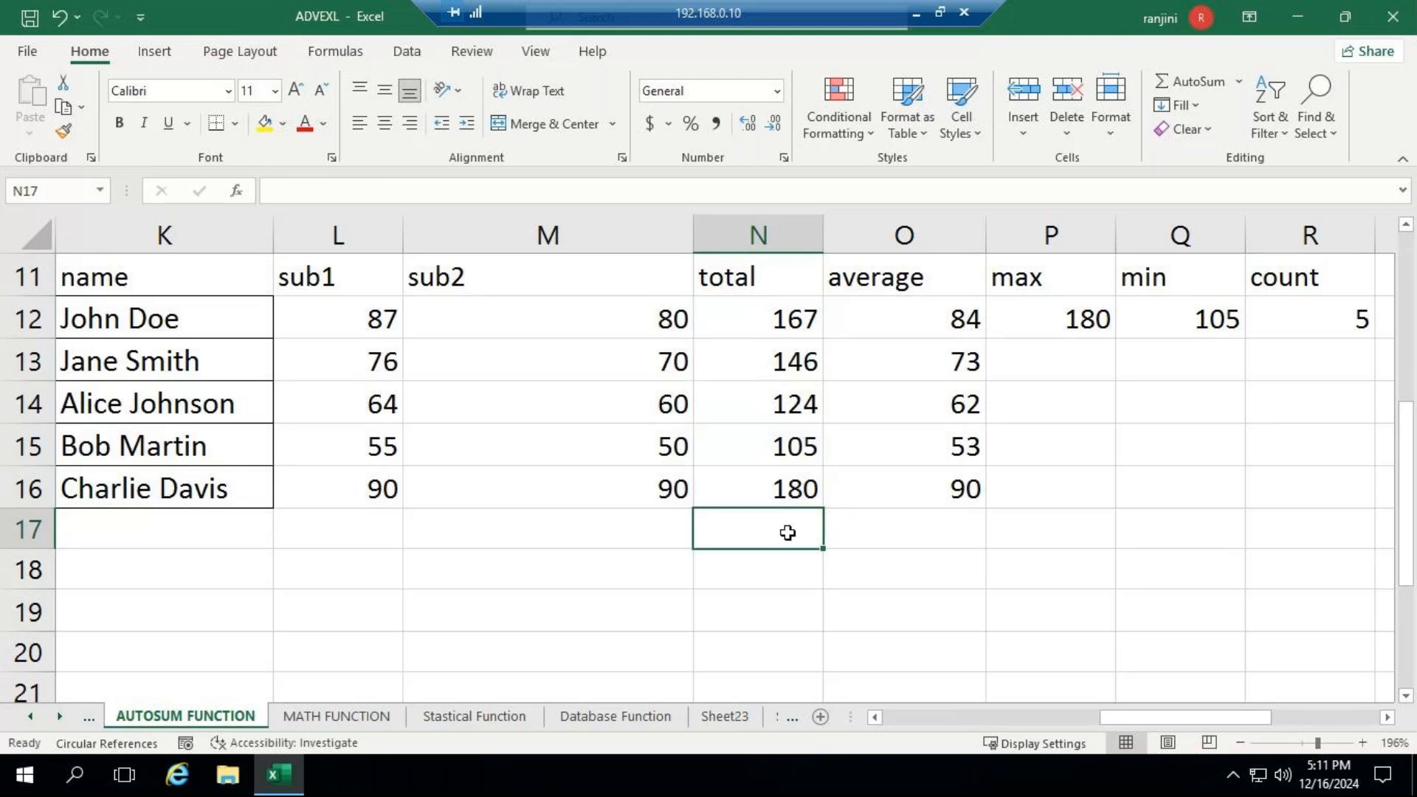
pyautogui.write('=sum(')
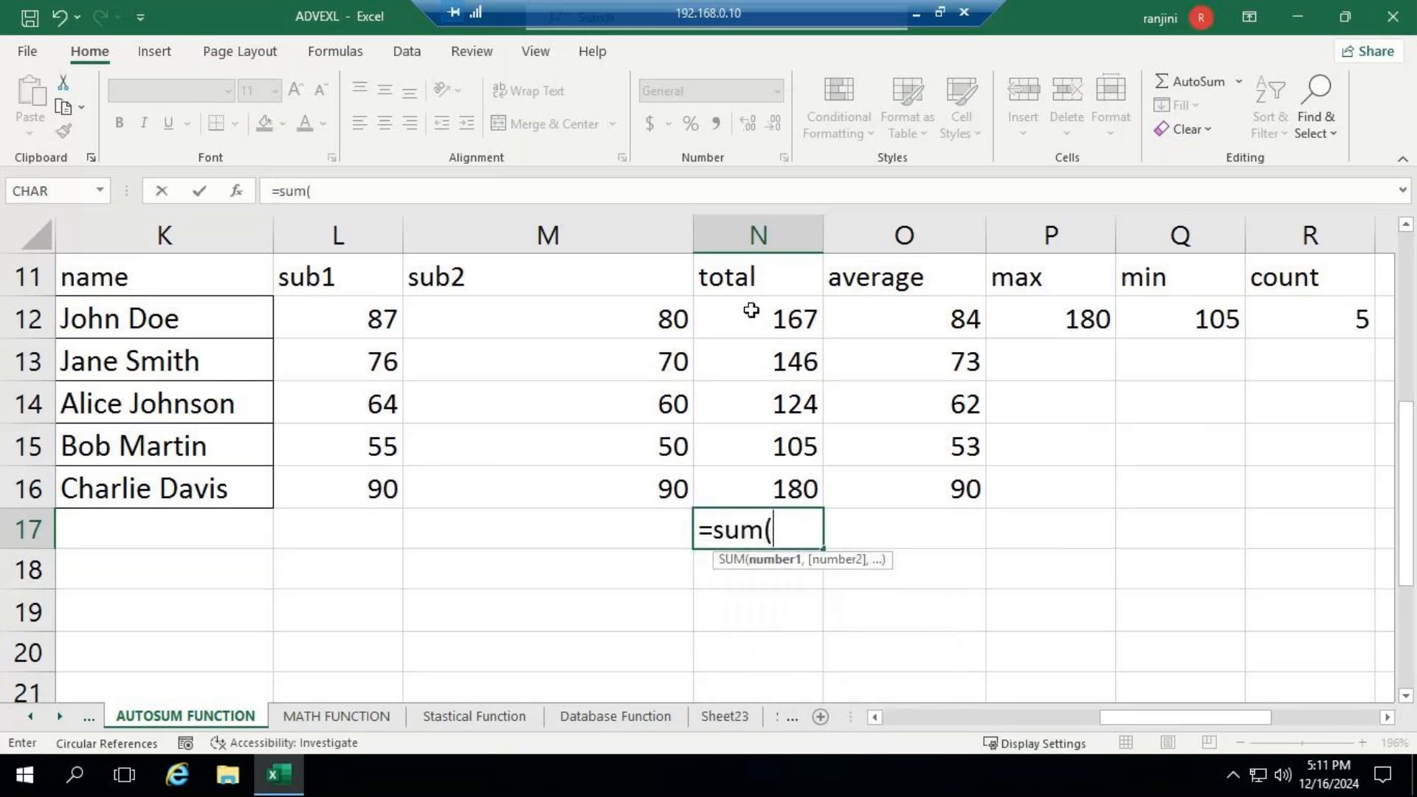
pyautogui.moveTo(746, 310); pyautogui.dragTo(754, 483)
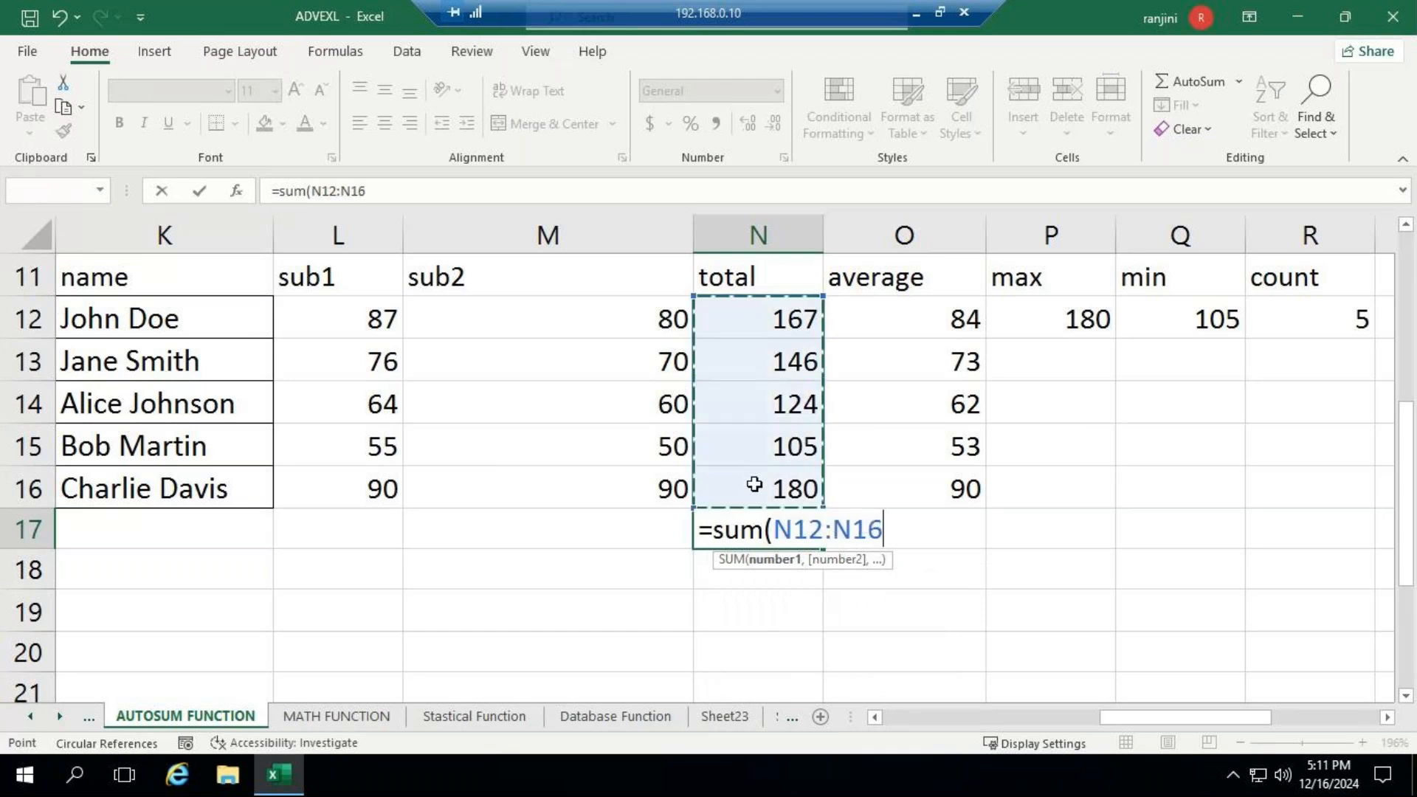
pyautogui.write(')')
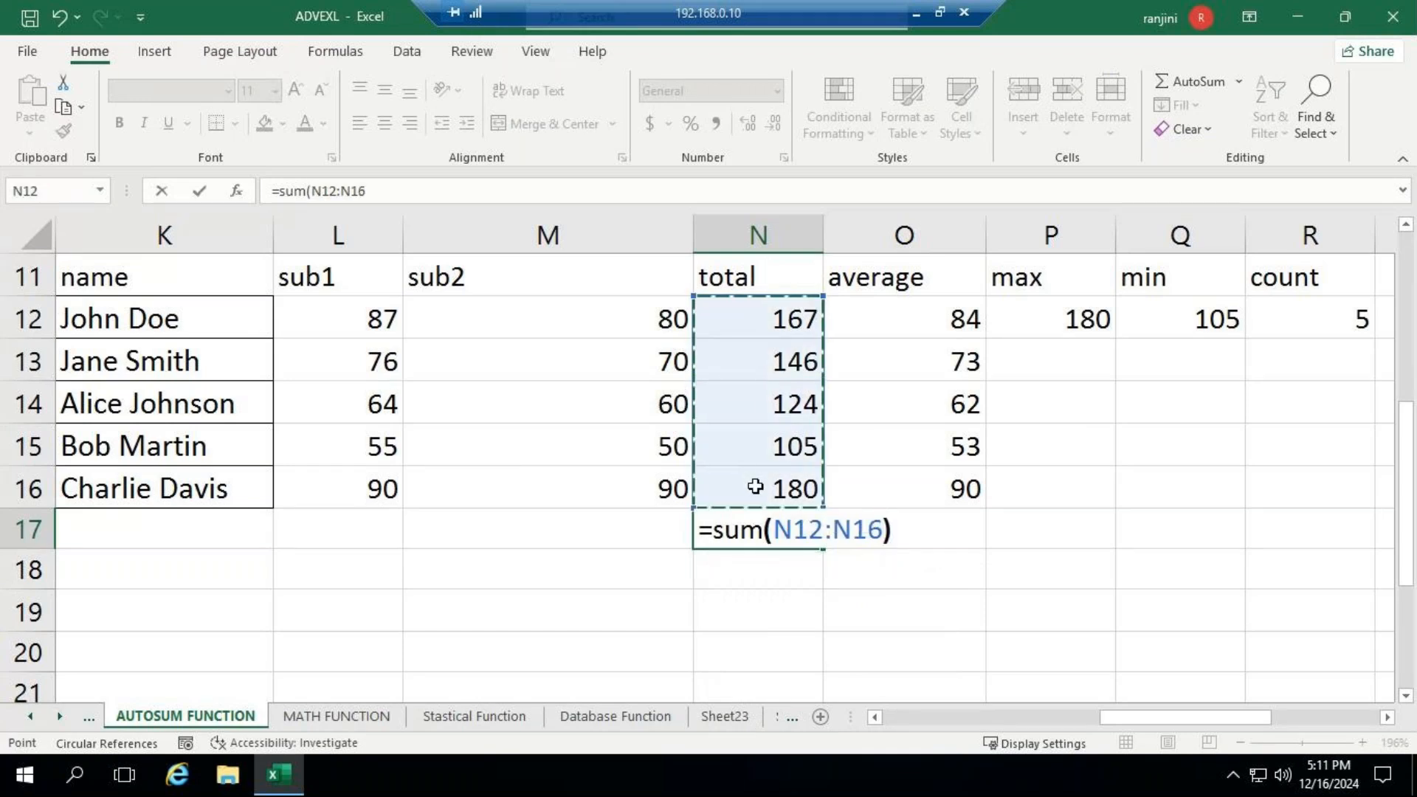
pyautogui.hotkey('ctrl', 'Return')
pyautogui.press('Down')
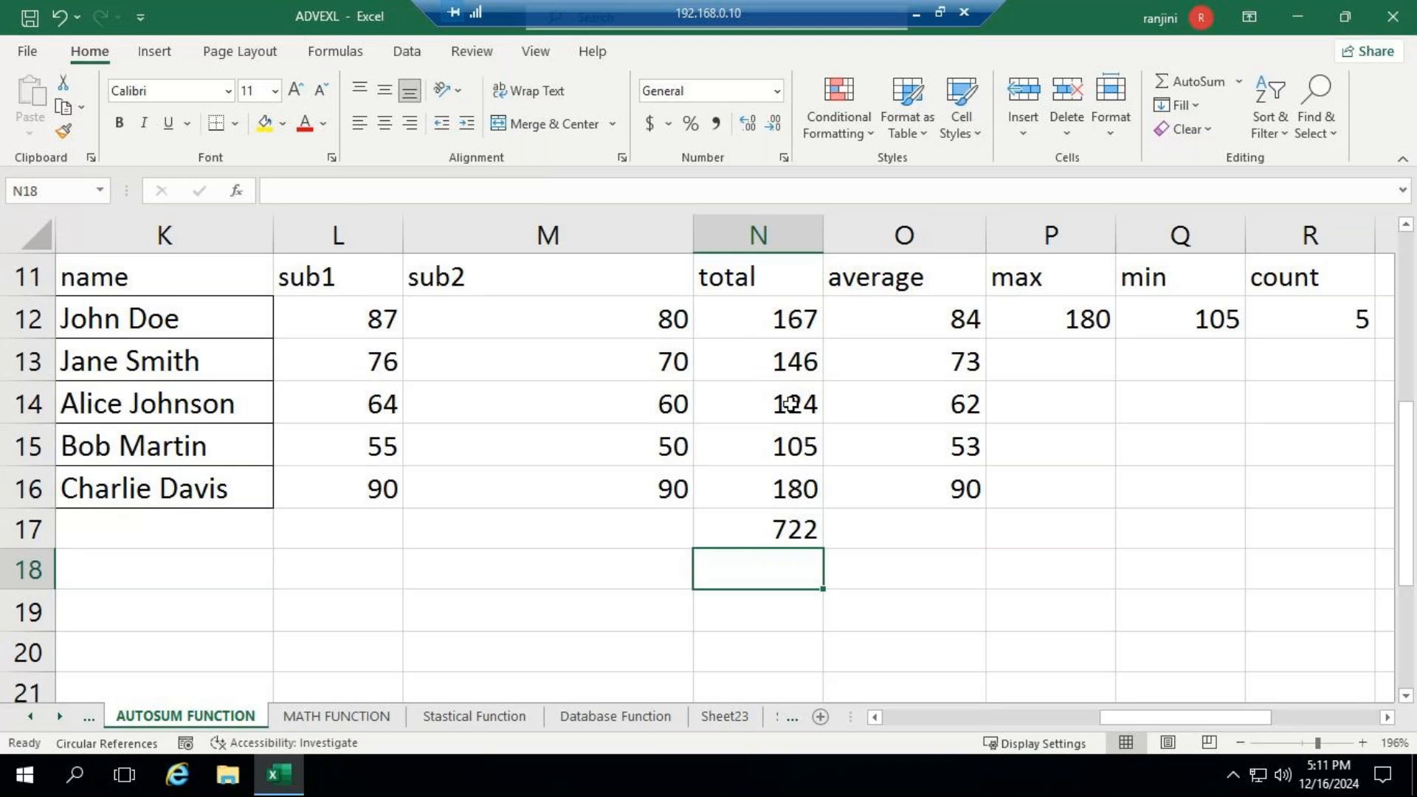
# - Clear the sum formula from N17 and check the formulas behind the first total and average in N12 and O12
pyautogui.click(774, 529)
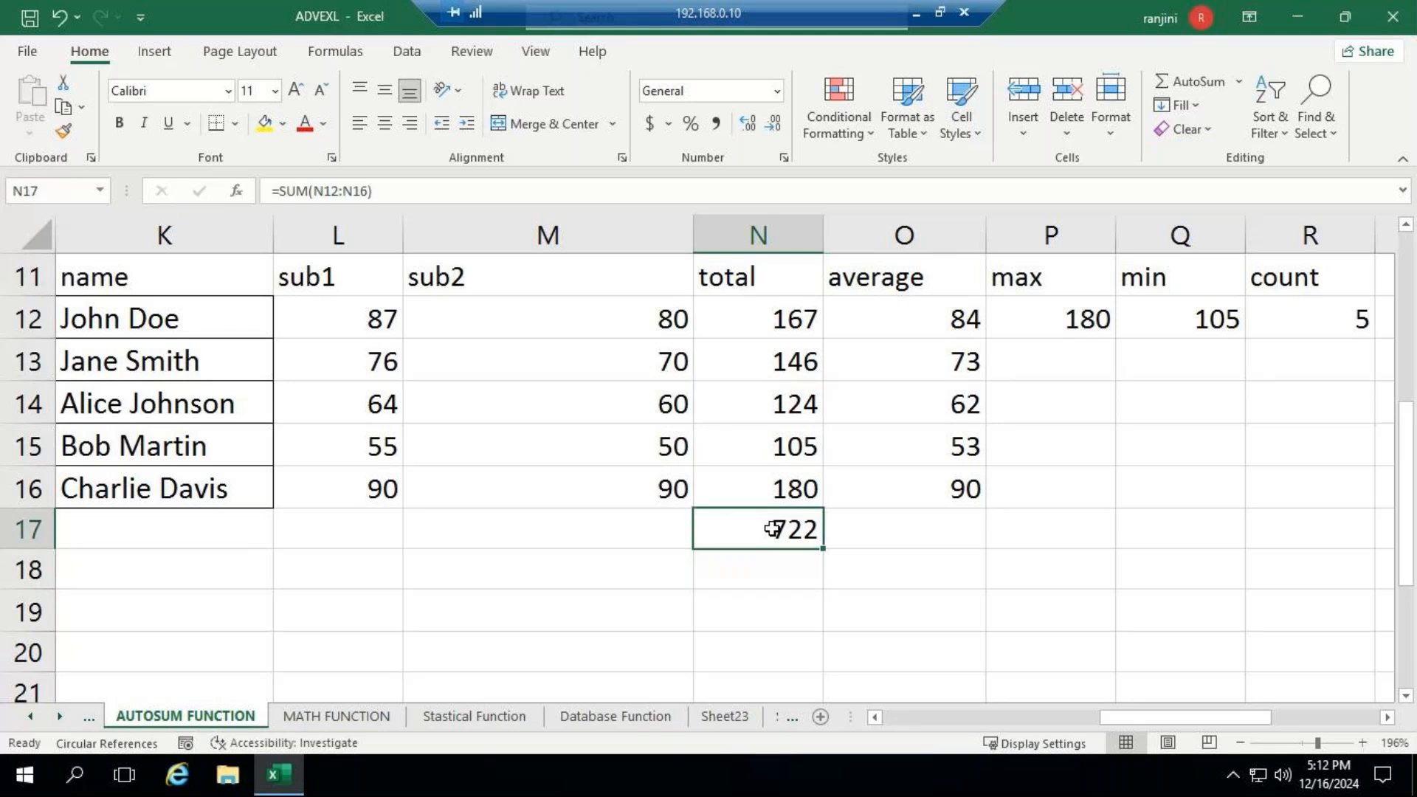
pyautogui.press('Delete')
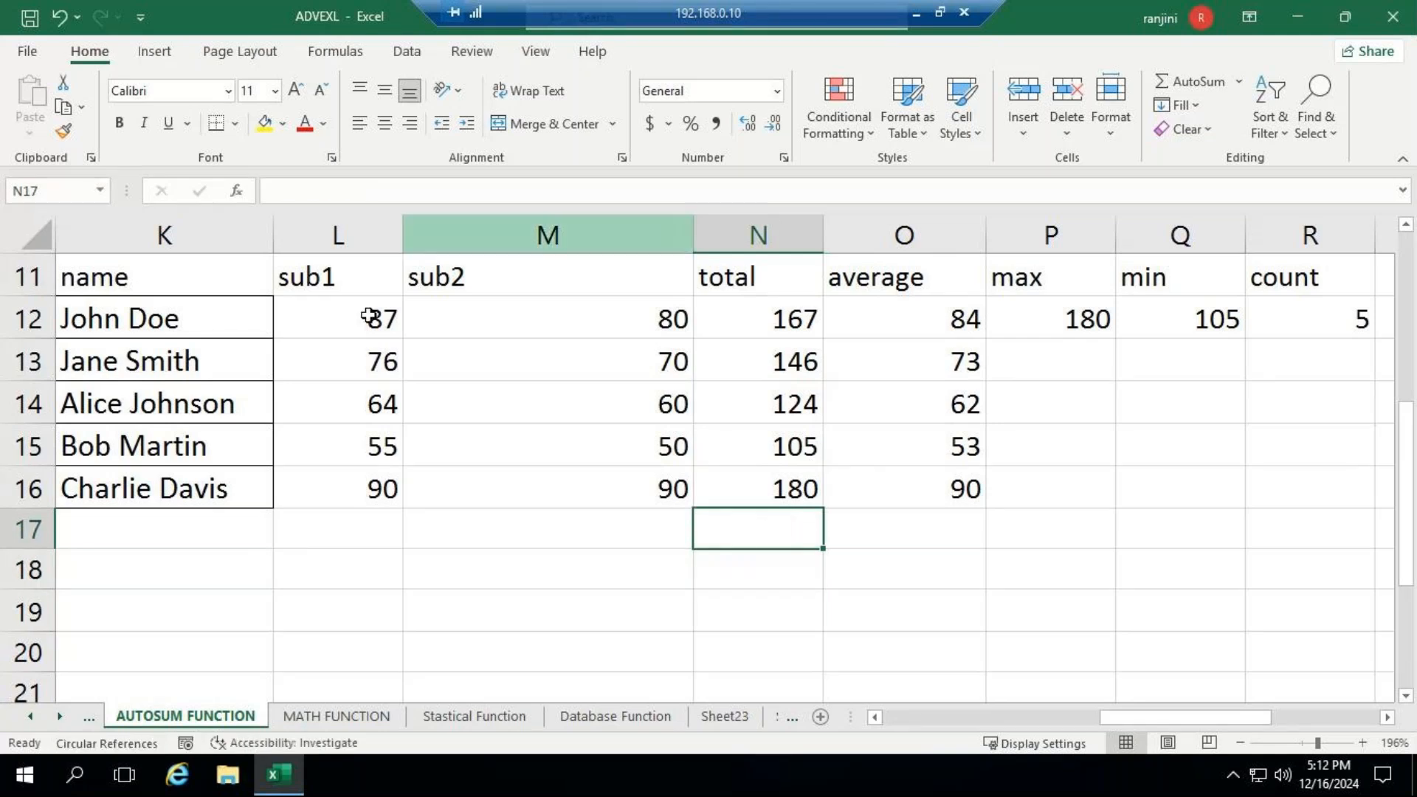
pyautogui.click(758, 319)
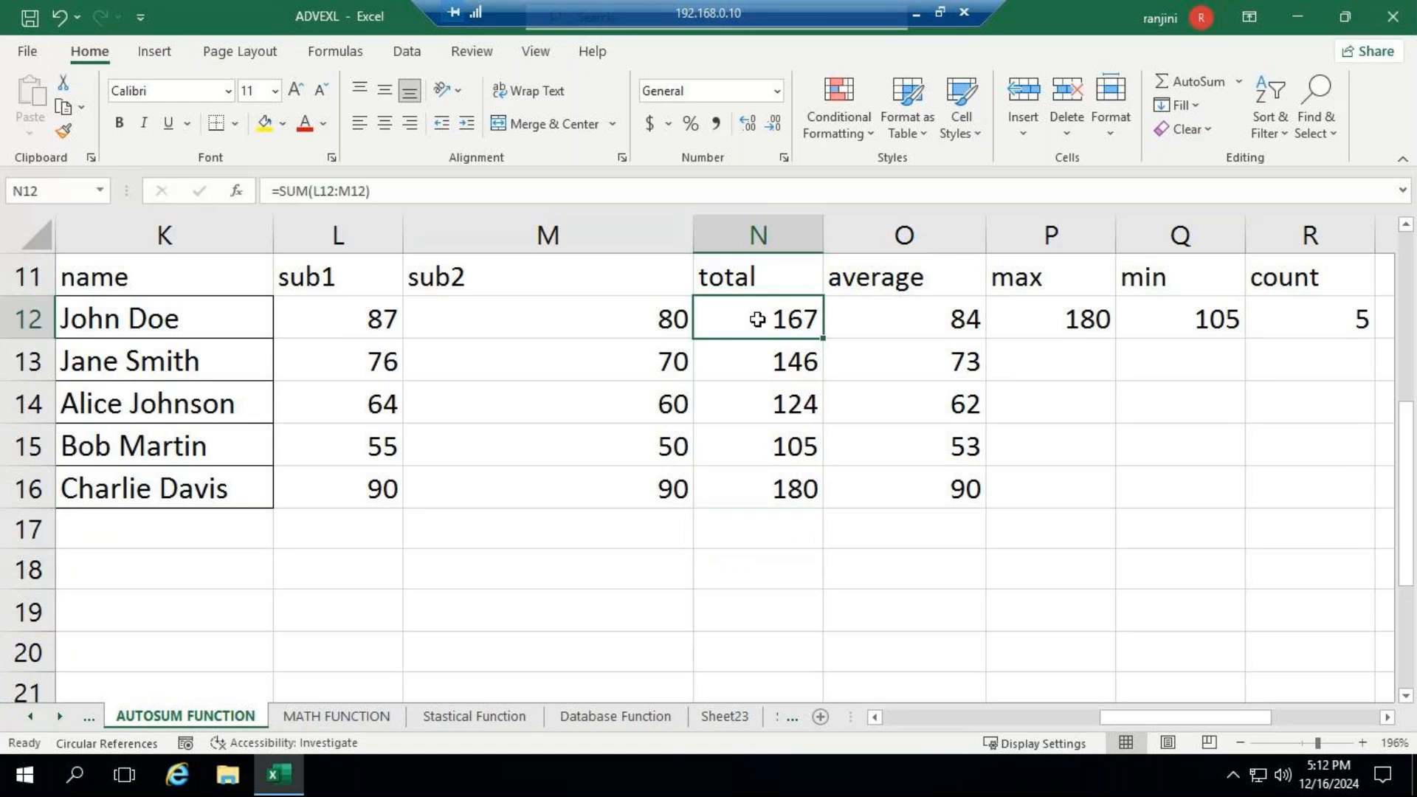
pyautogui.click(916, 312)
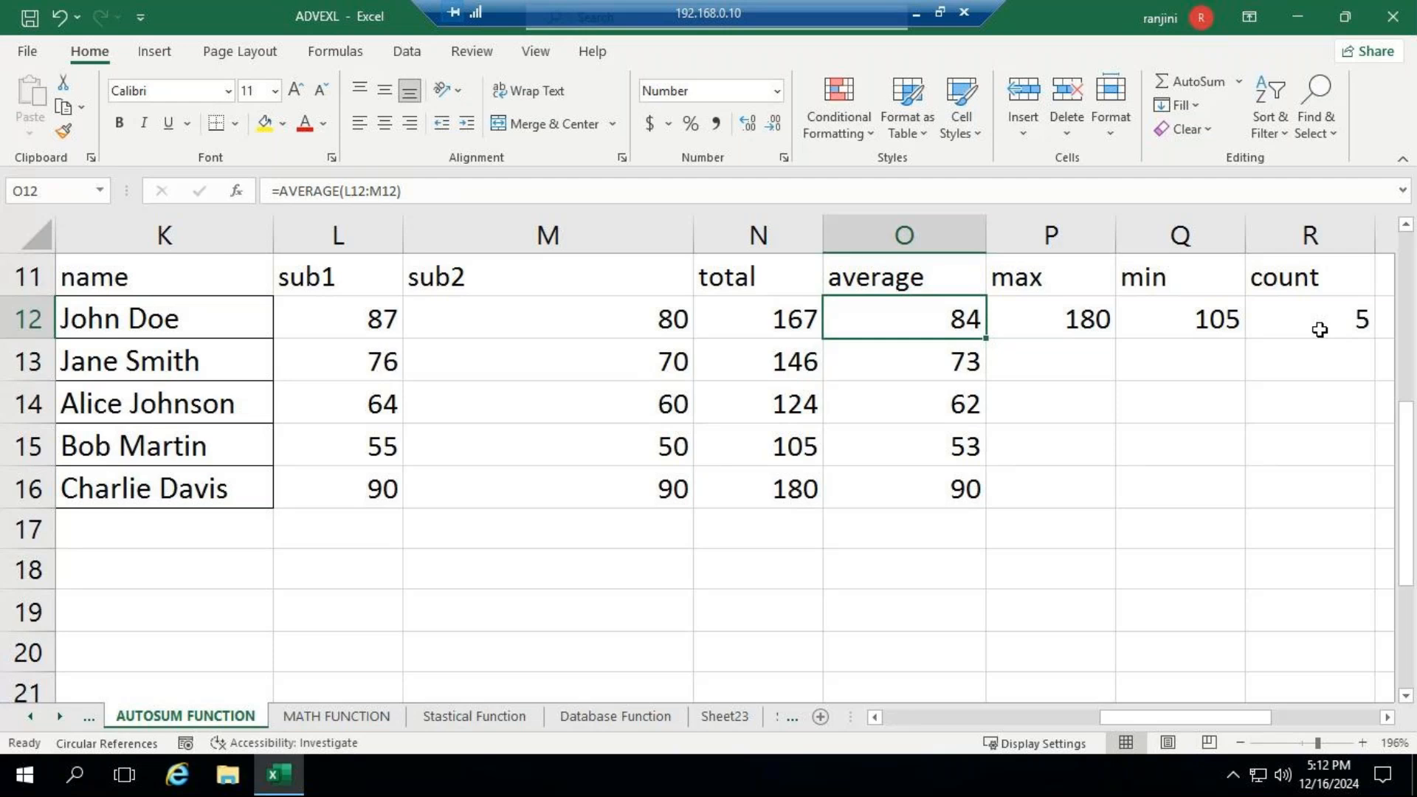
pyautogui.click(816, 531)
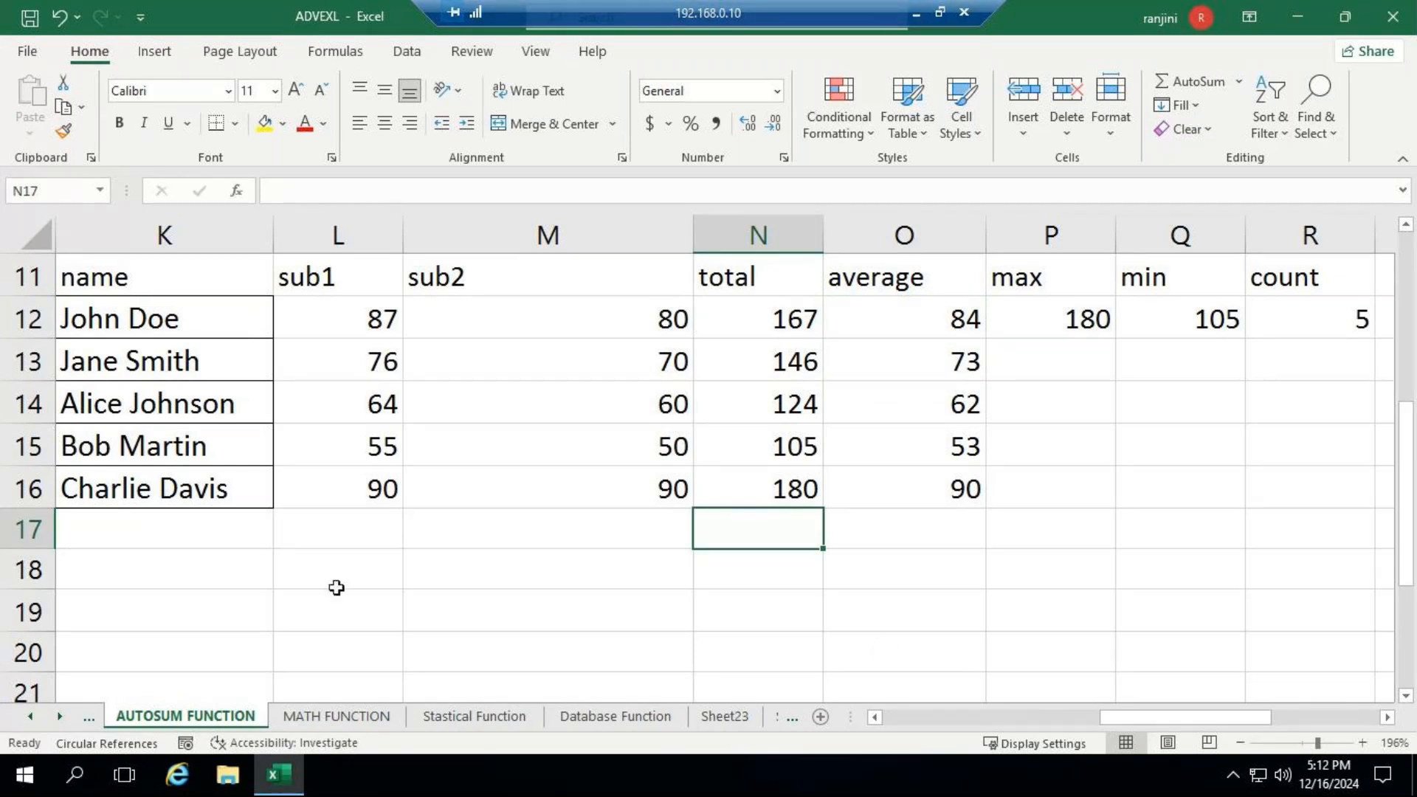
pyautogui.click(202, 579)
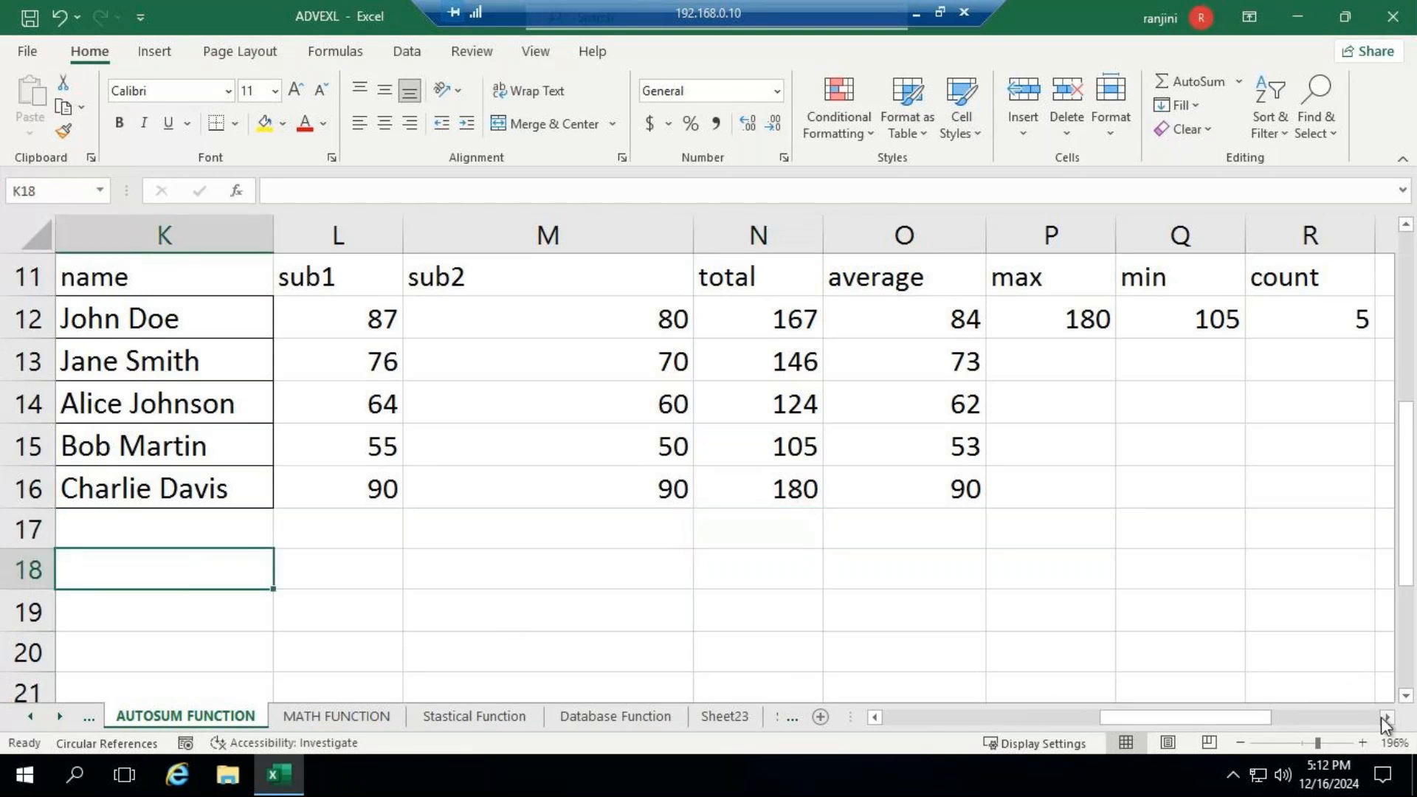
# - Clear the existing Total Sales values in W2:W6 of the product sales table
pyautogui.moveTo(1310, 745); pyautogui.dragTo(1305, 744)
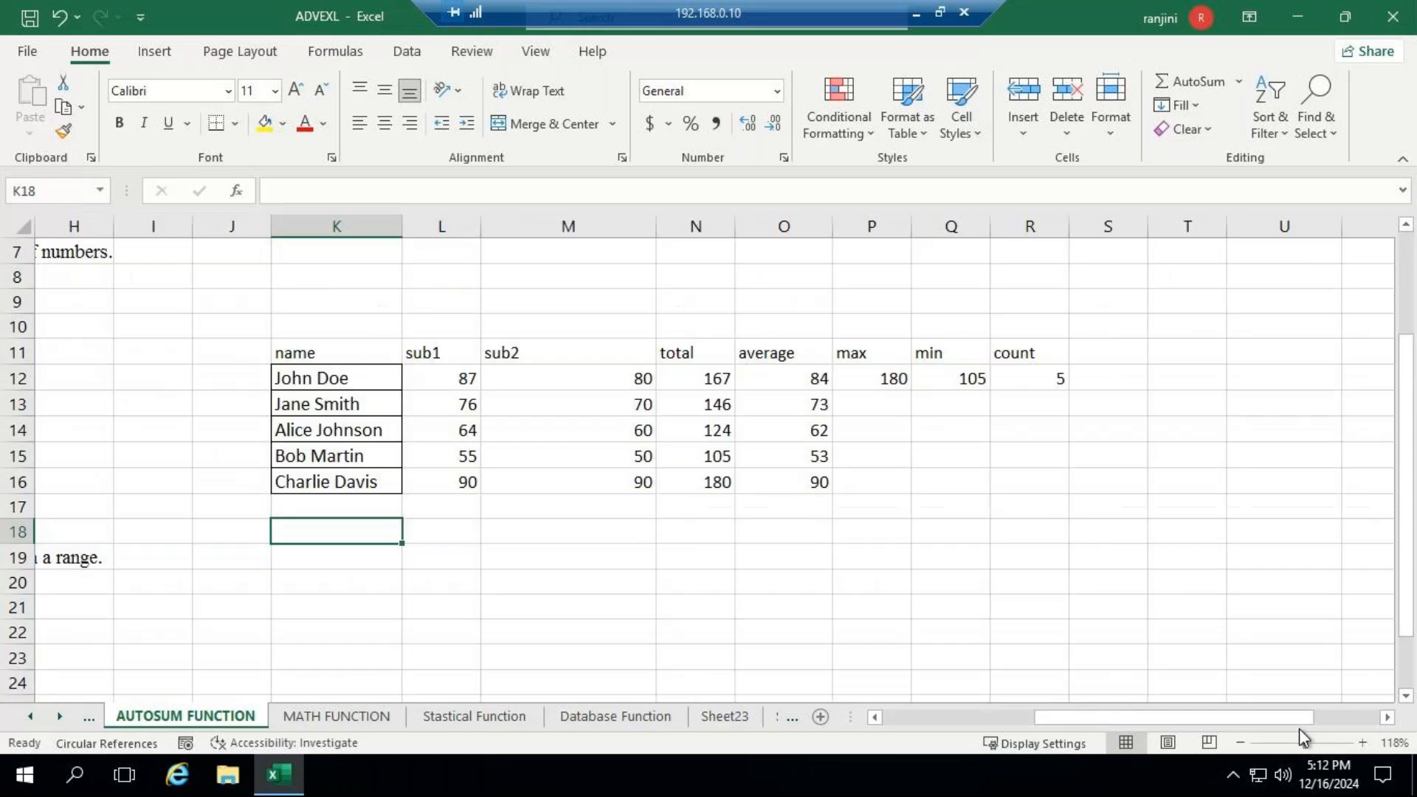
pyautogui.scroll(2, 986, 530)
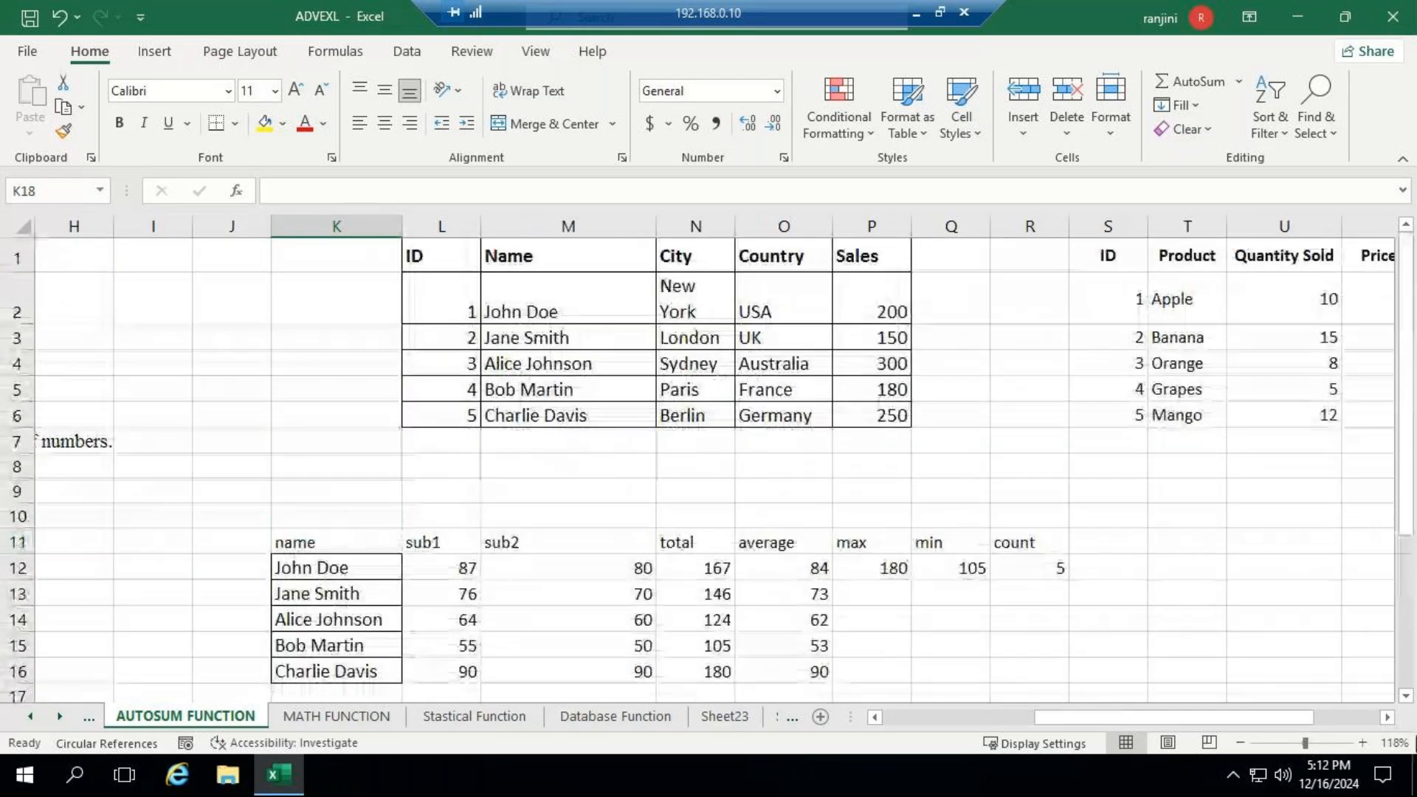
pyautogui.click(1388, 718)
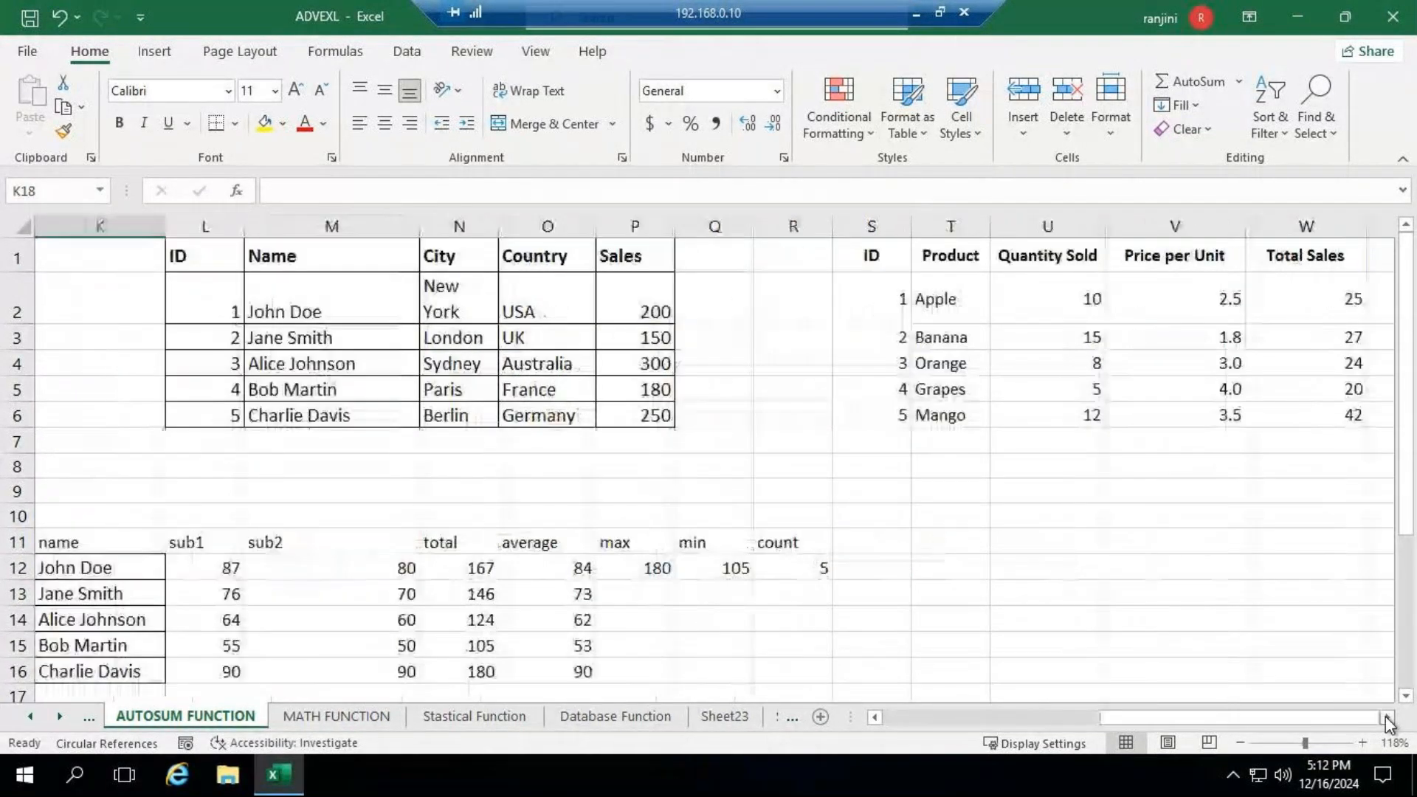
pyautogui.click(1388, 717)
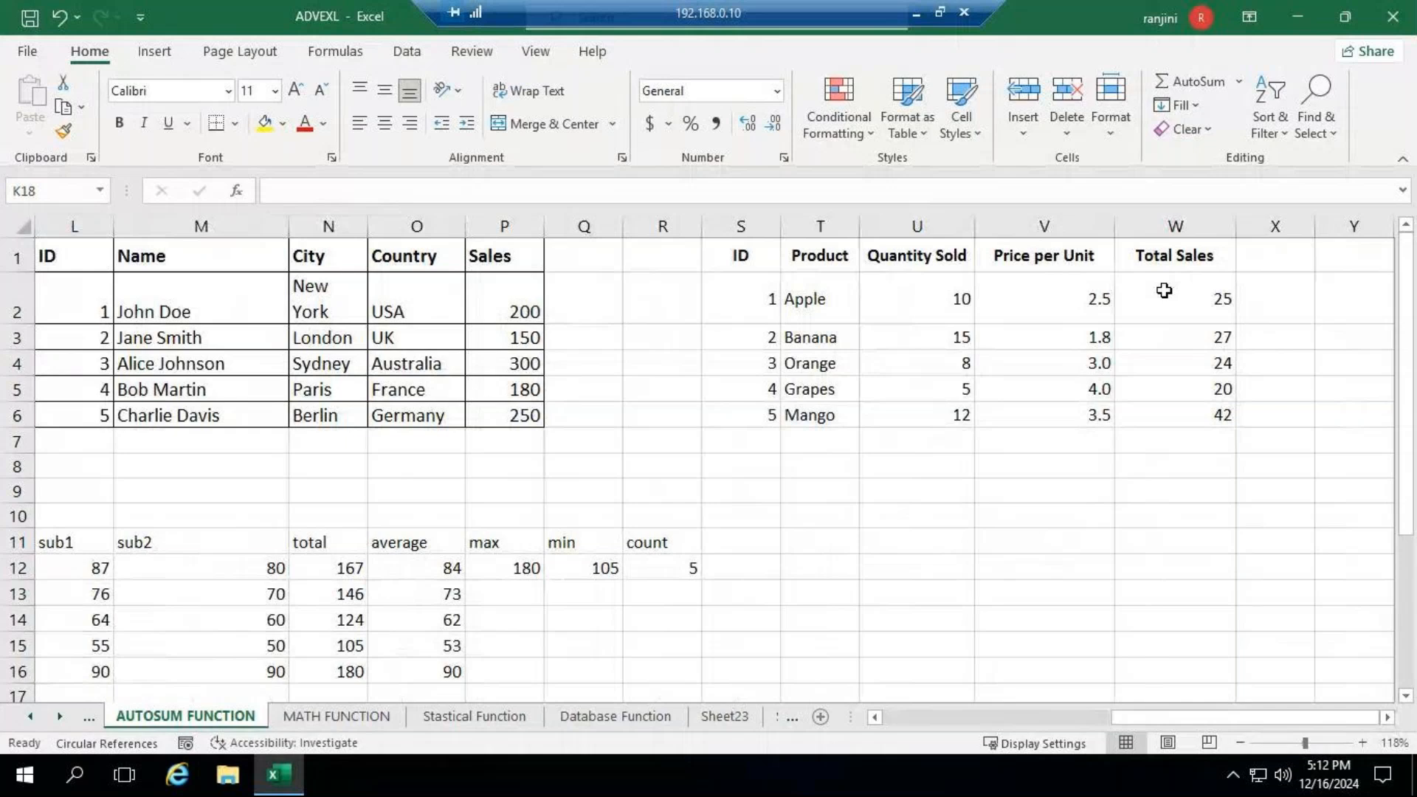
pyautogui.moveTo(1164, 290); pyautogui.dragTo(1198, 415)
pyautogui.press('Delete')
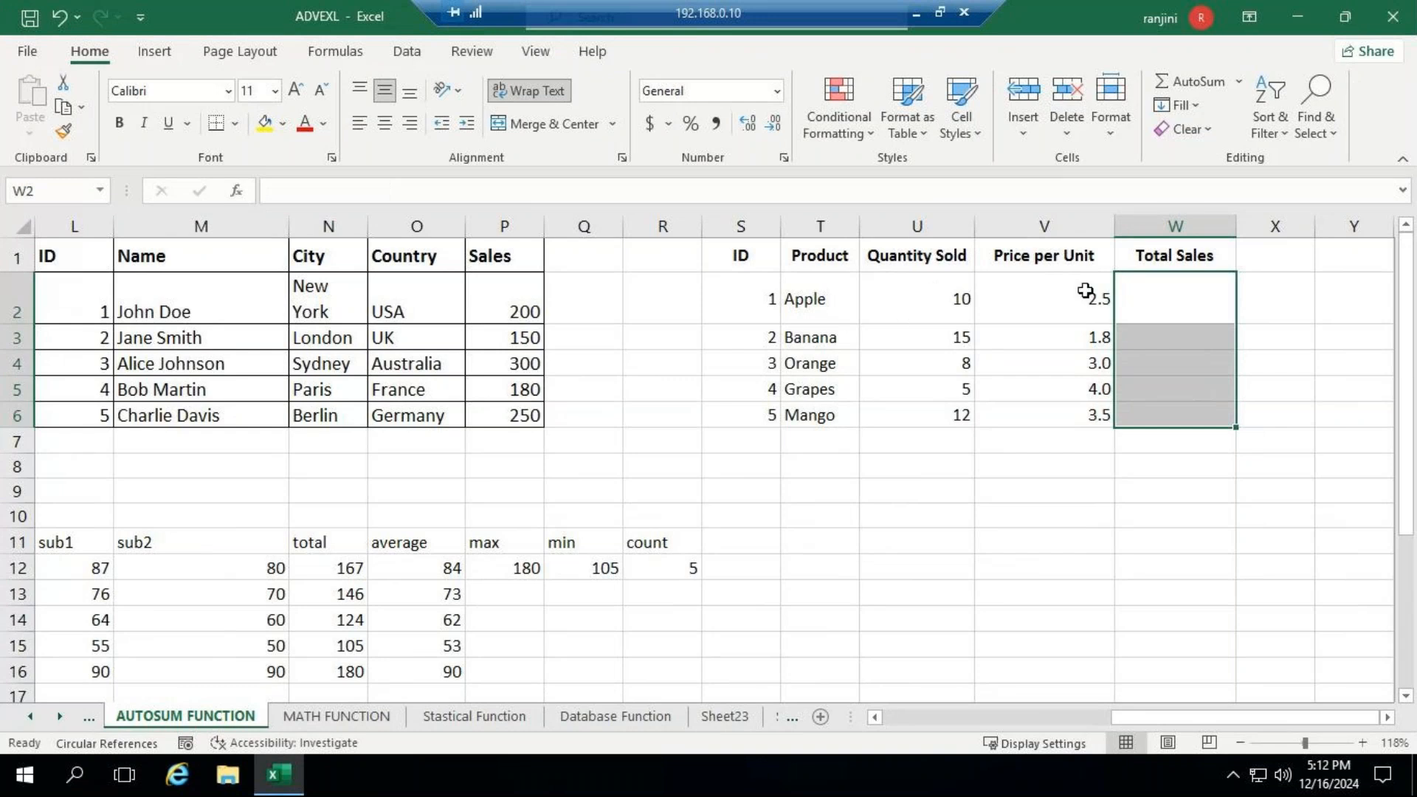
# - Enter the formula =PRODUCT(U2:V2) in W2 to multiply the Apple row's quantity sold by its price per unit
pyautogui.click(1186, 318)
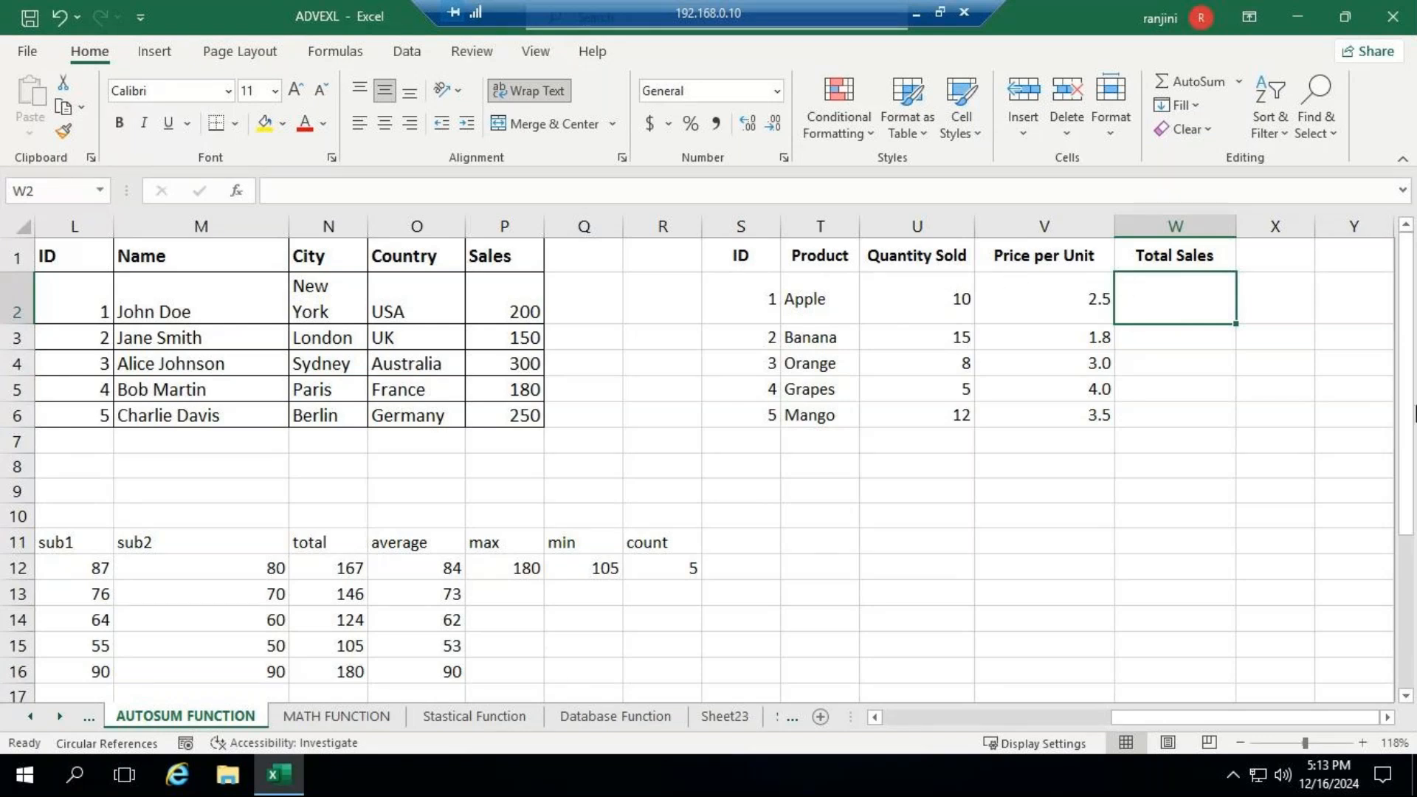
pyautogui.press('F2')
pyautogui.write('=')
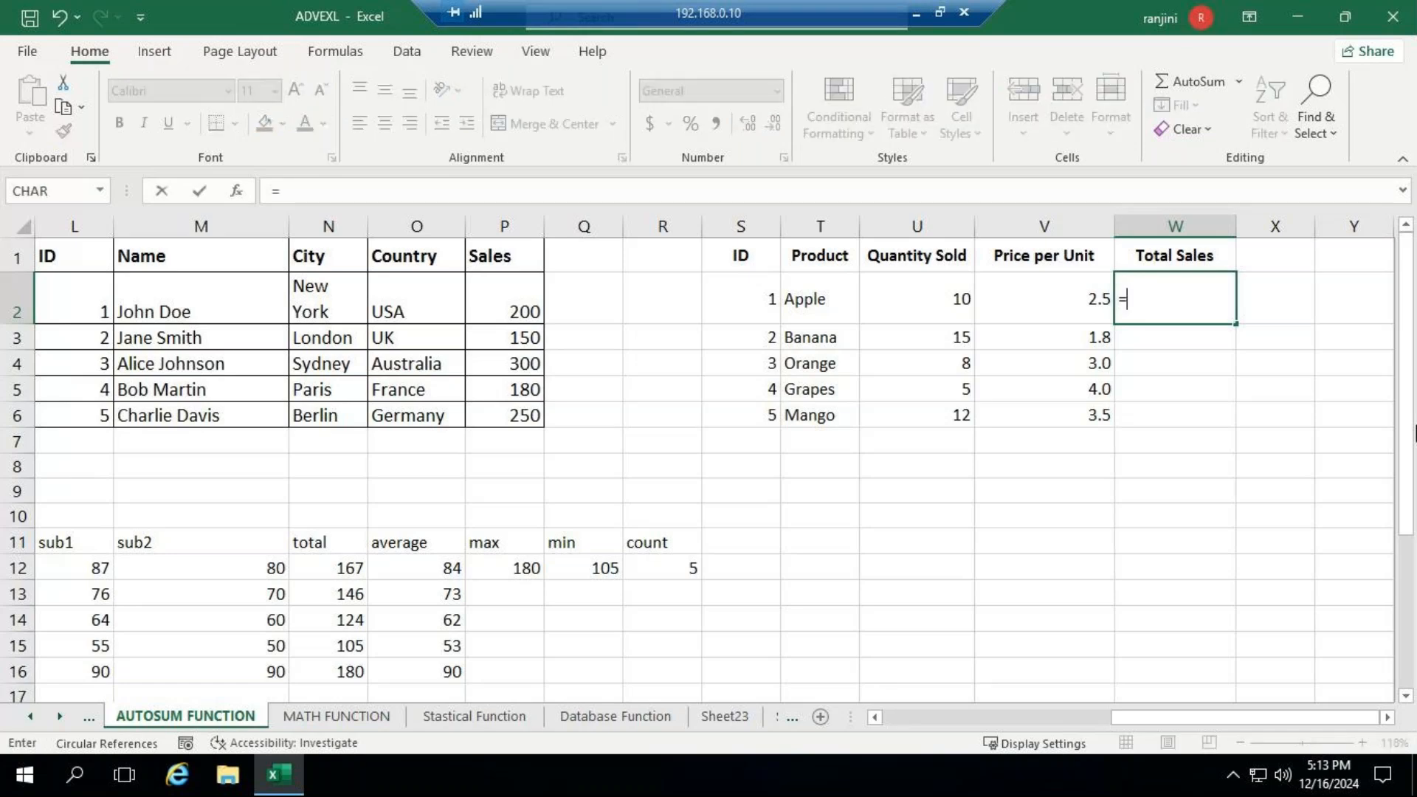
pyautogui.write('p')
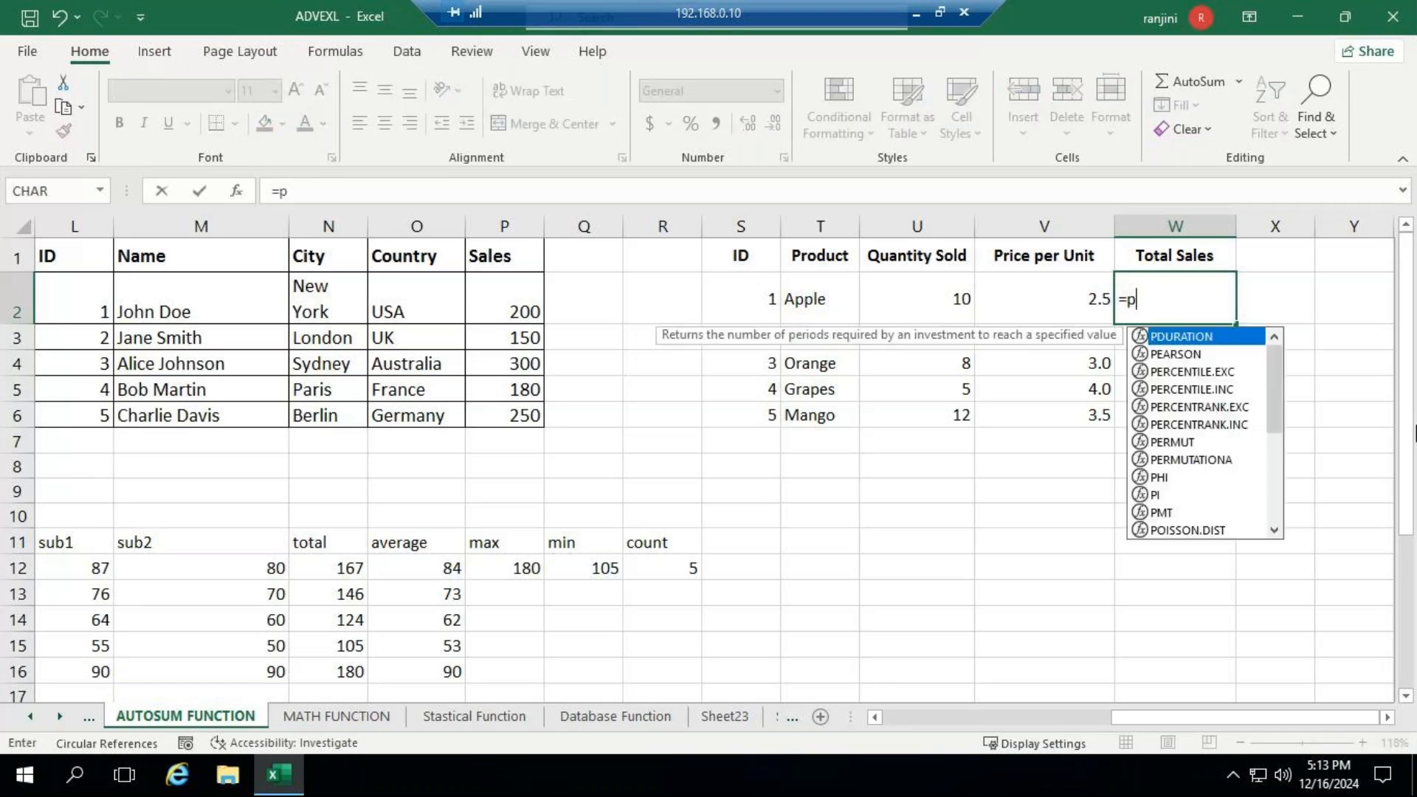
pyautogui.write('ro')
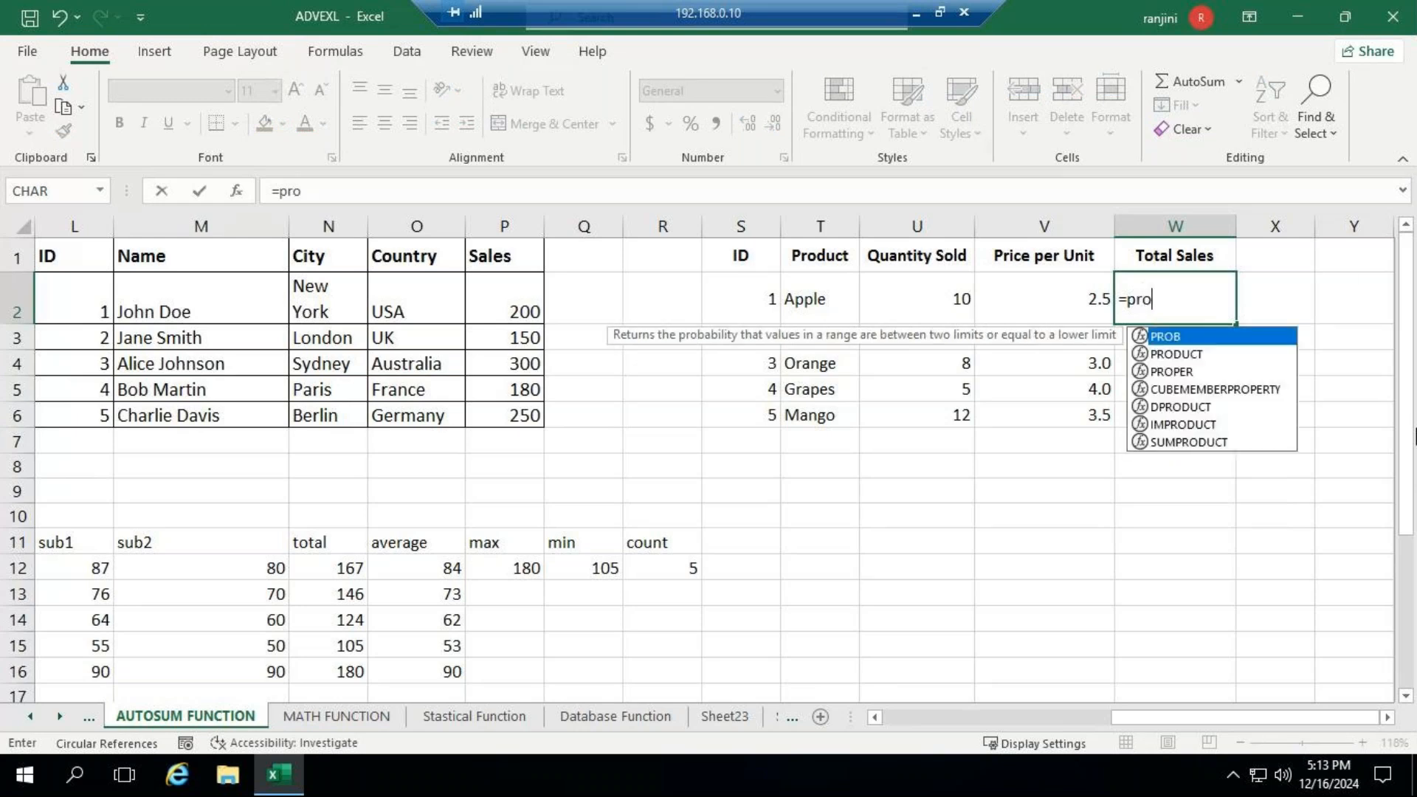
pyautogui.click(1154, 355)
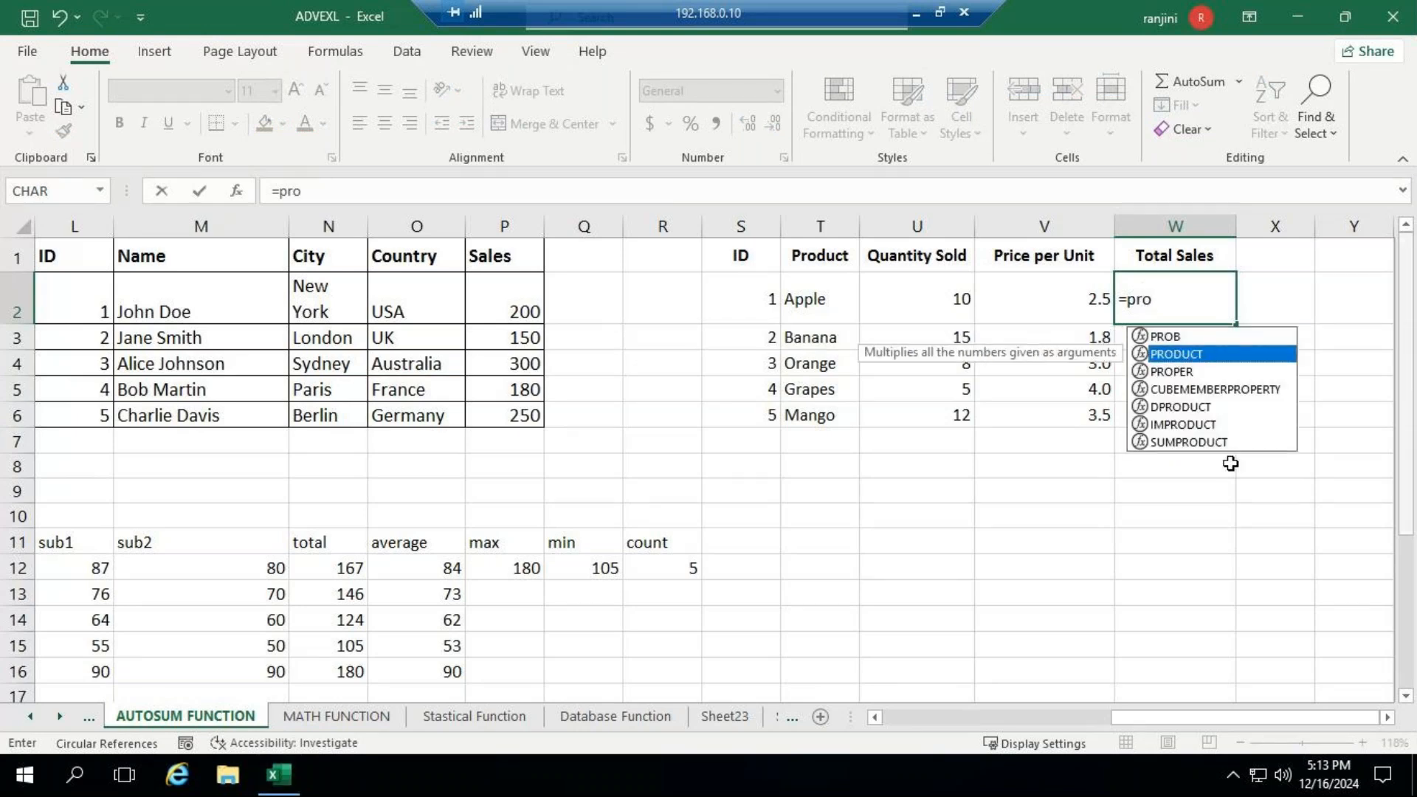
pyautogui.press('Tab')
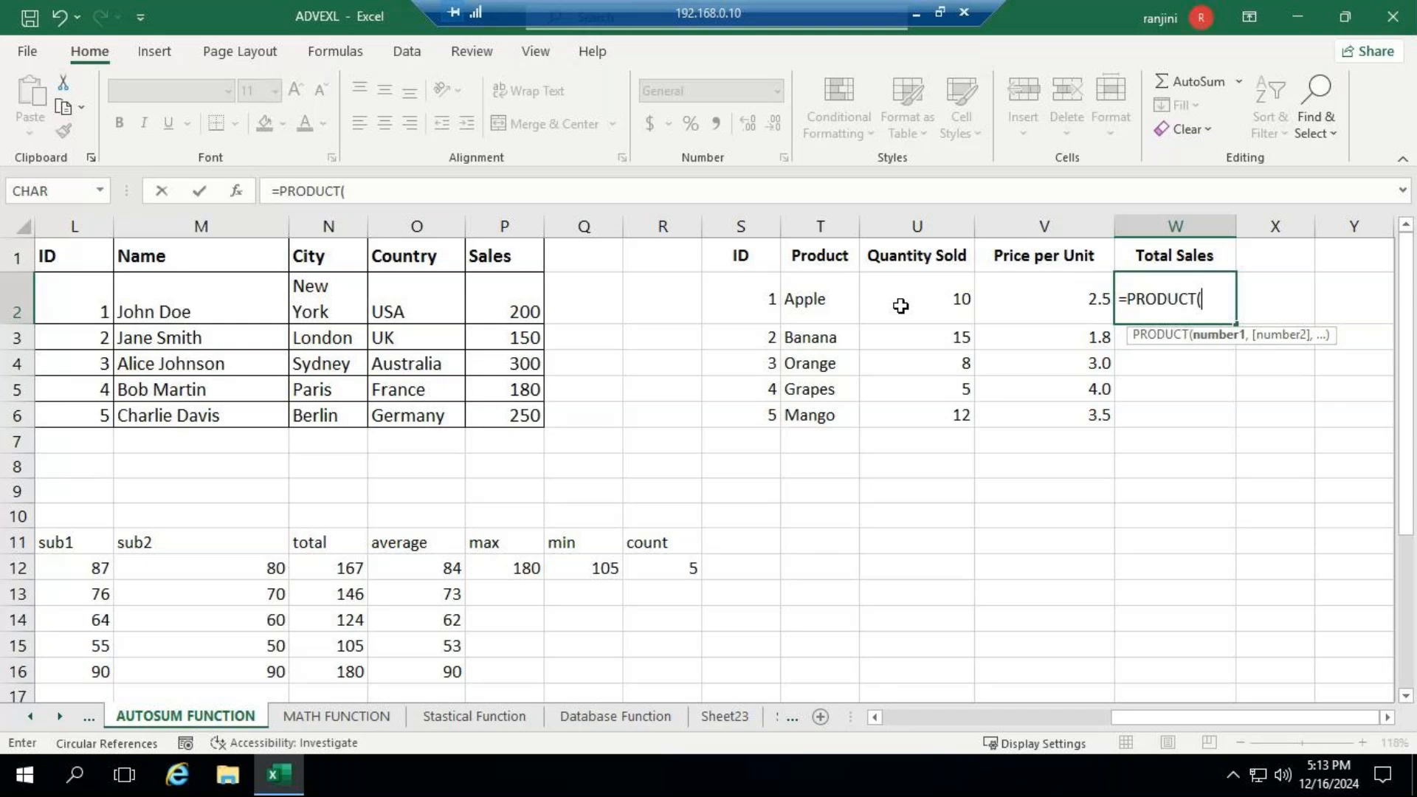
pyautogui.moveTo(901, 306); pyautogui.dragTo(1009, 301)
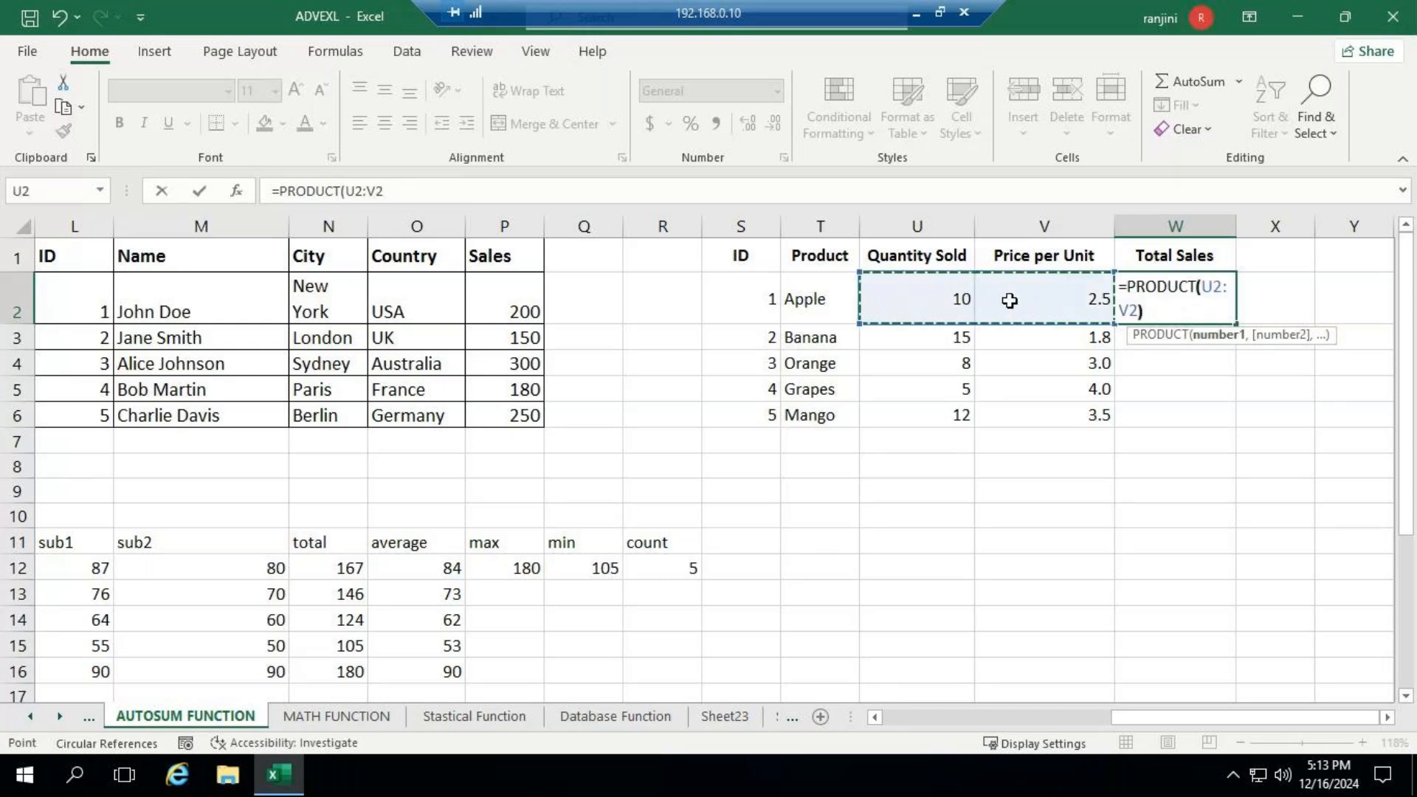
pyautogui.write(')')
pyautogui.press('Return')
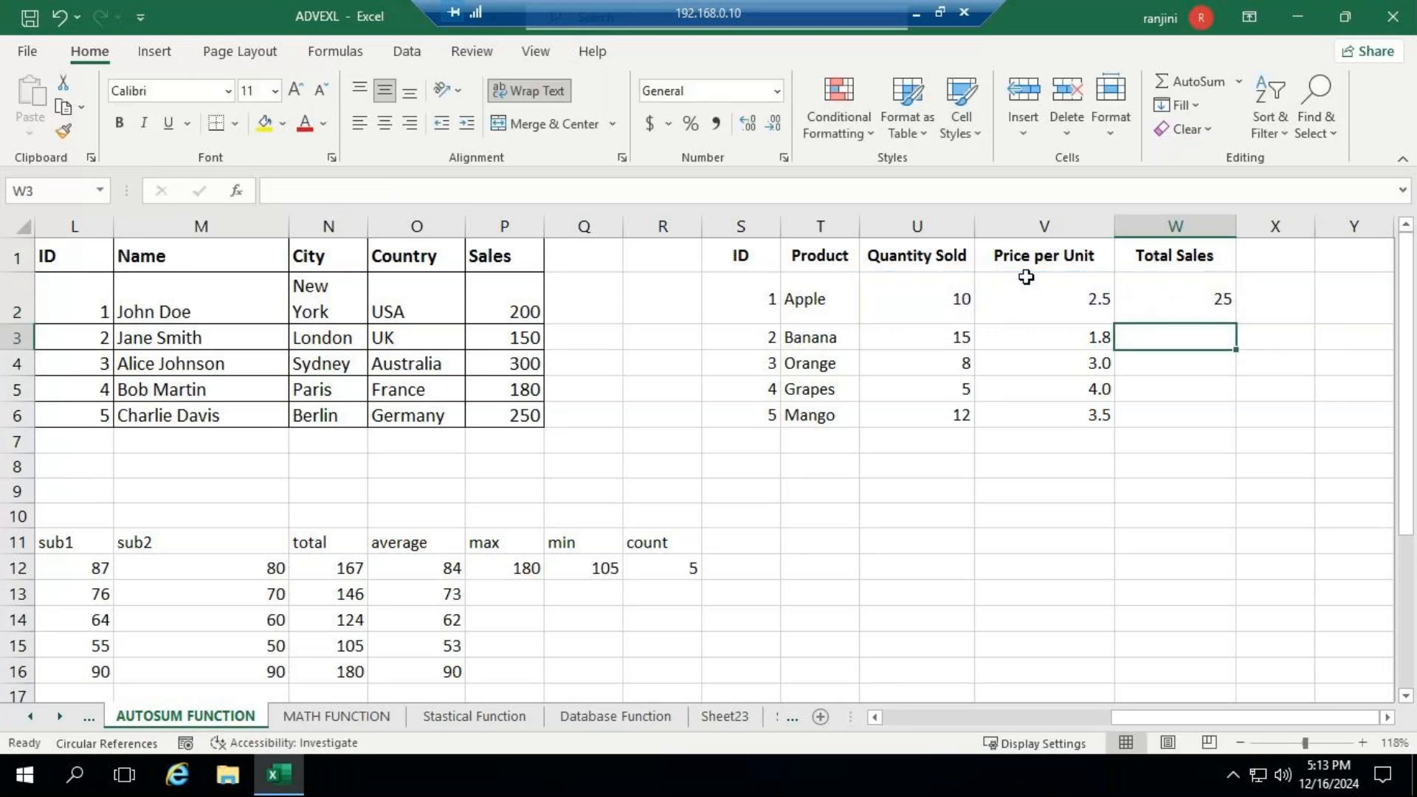
# - Copy the PRODUCT formula from W2 down through W6 and check the formula in W2
pyautogui.click(1184, 304)
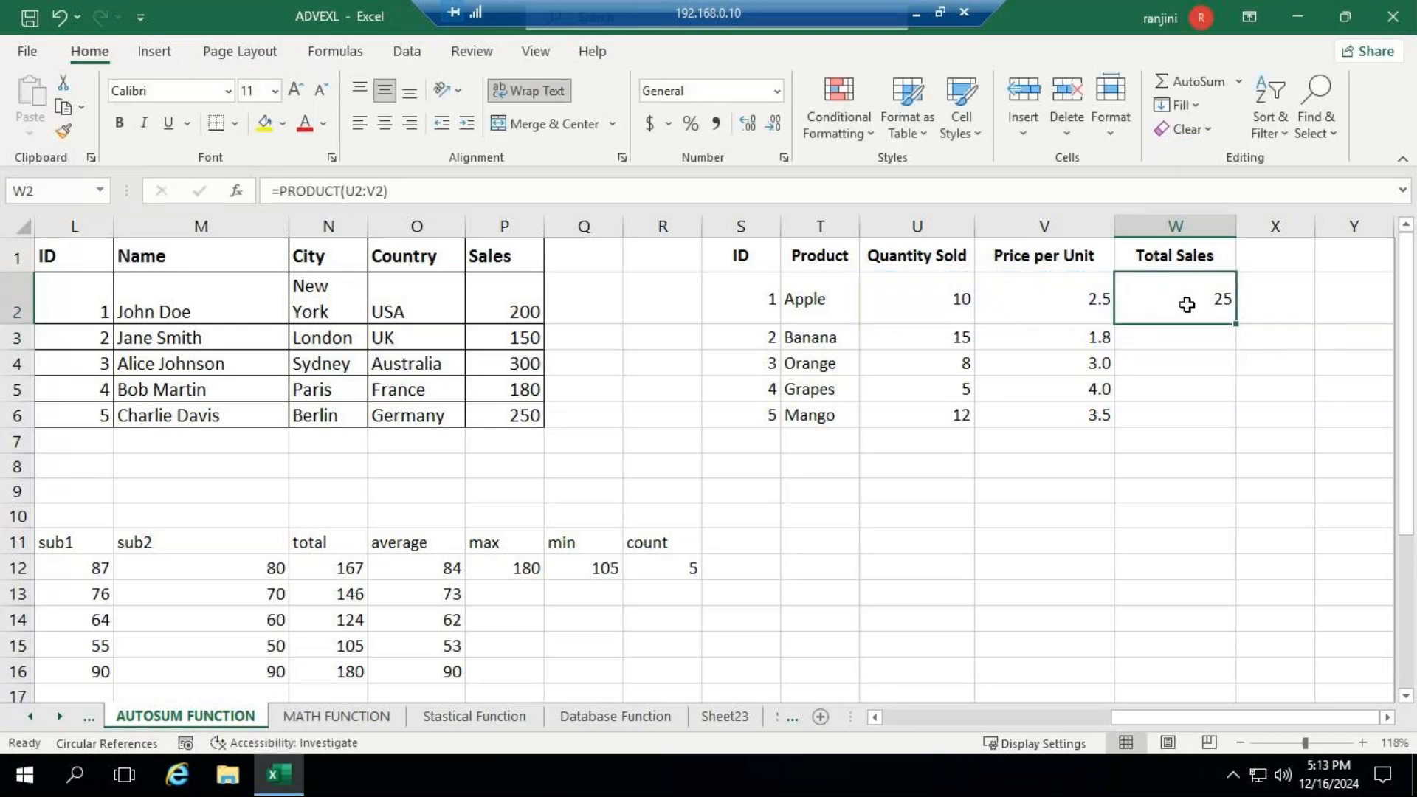
pyautogui.doubleClick(1238, 322)
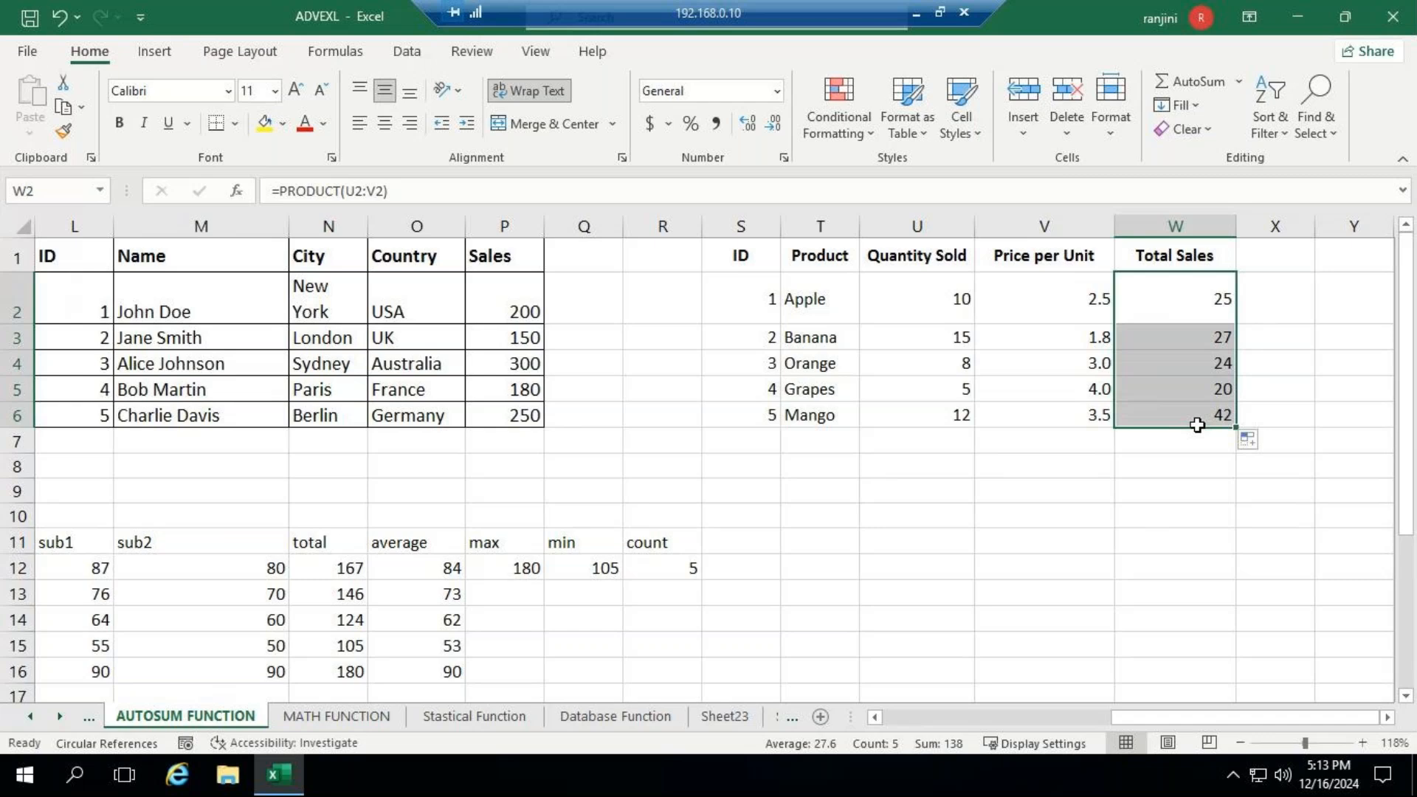
pyautogui.click(1197, 309)
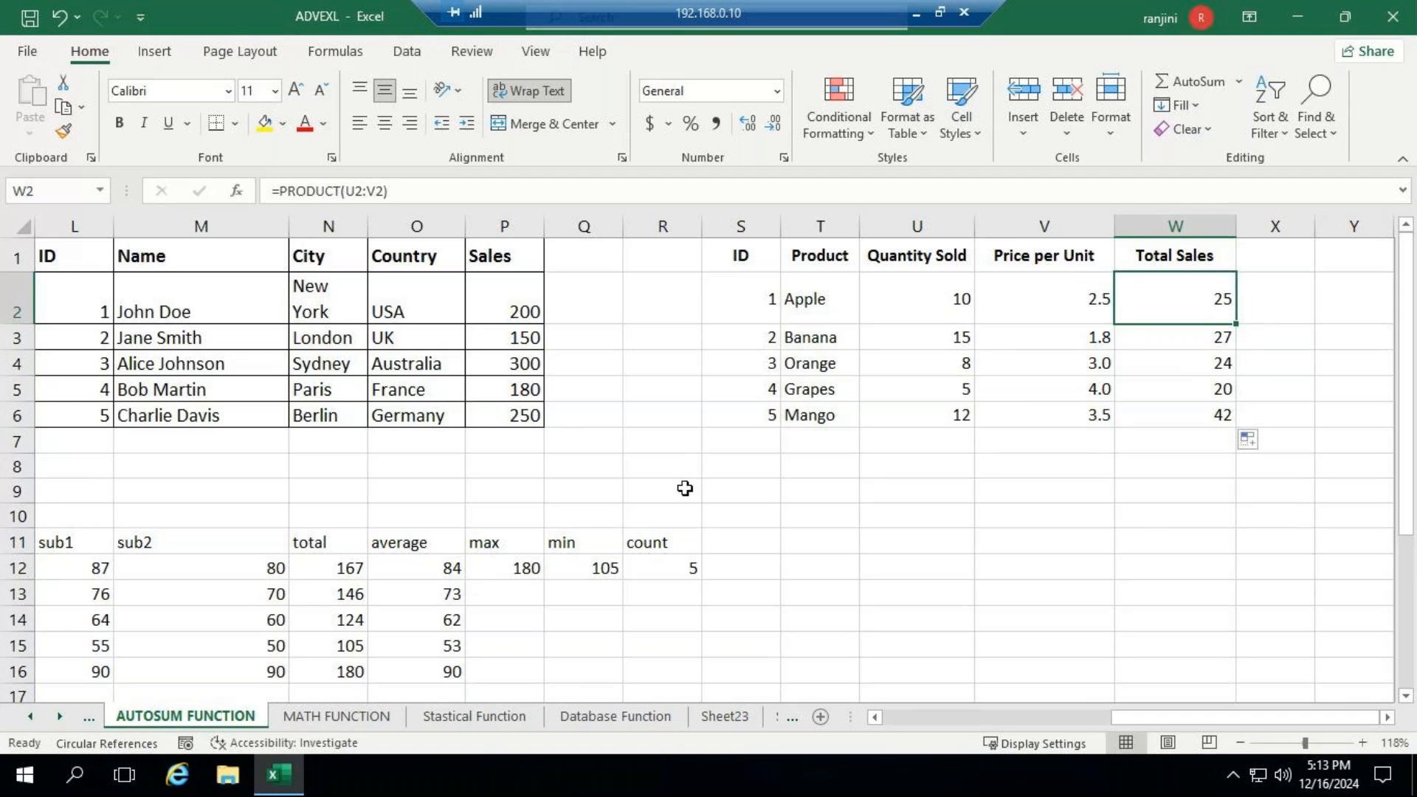
# - Give the product table S1:W6 a light gold fill and a purple font colour
pyautogui.click(738, 270)
pyautogui.moveTo(740, 258); pyautogui.dragTo(1195, 415)
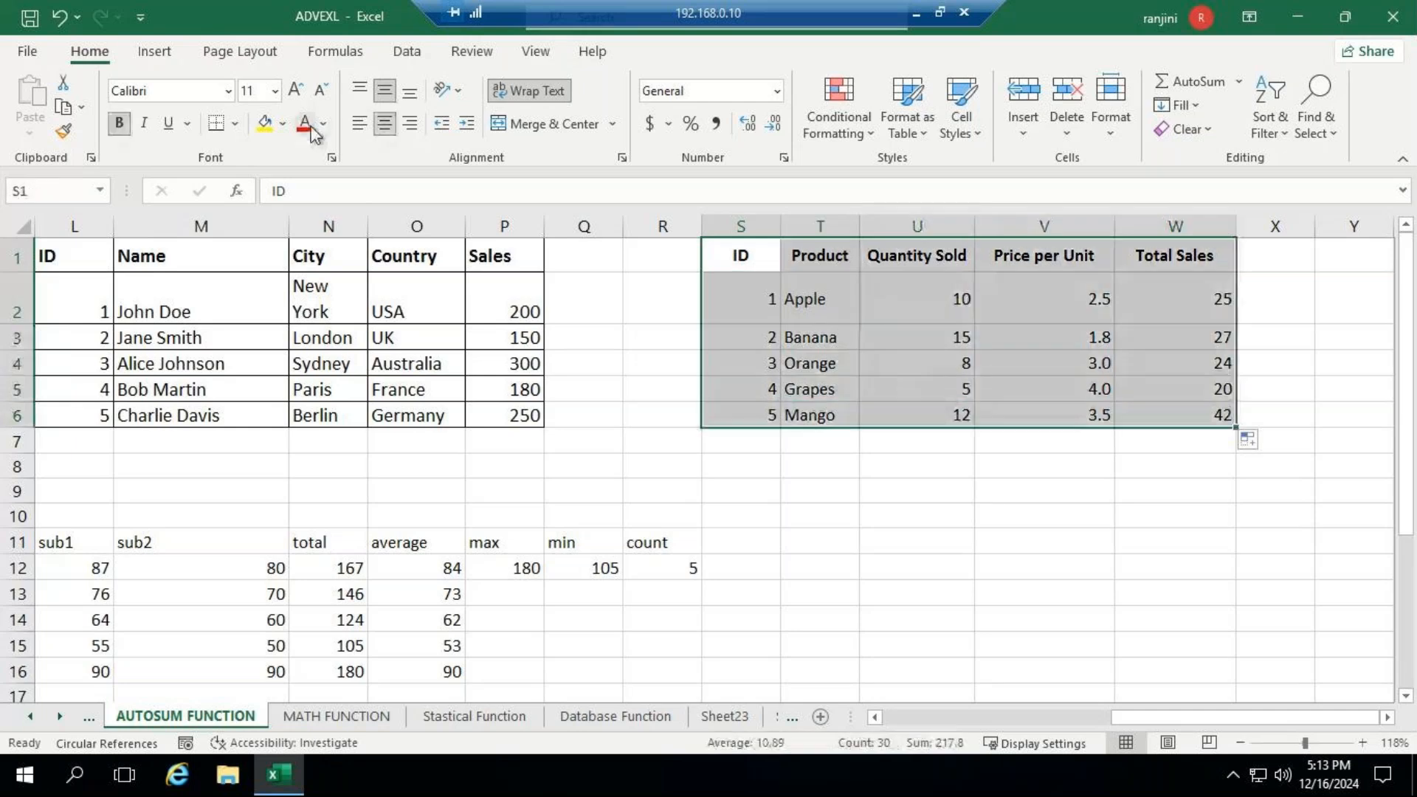
pyautogui.click(286, 125)
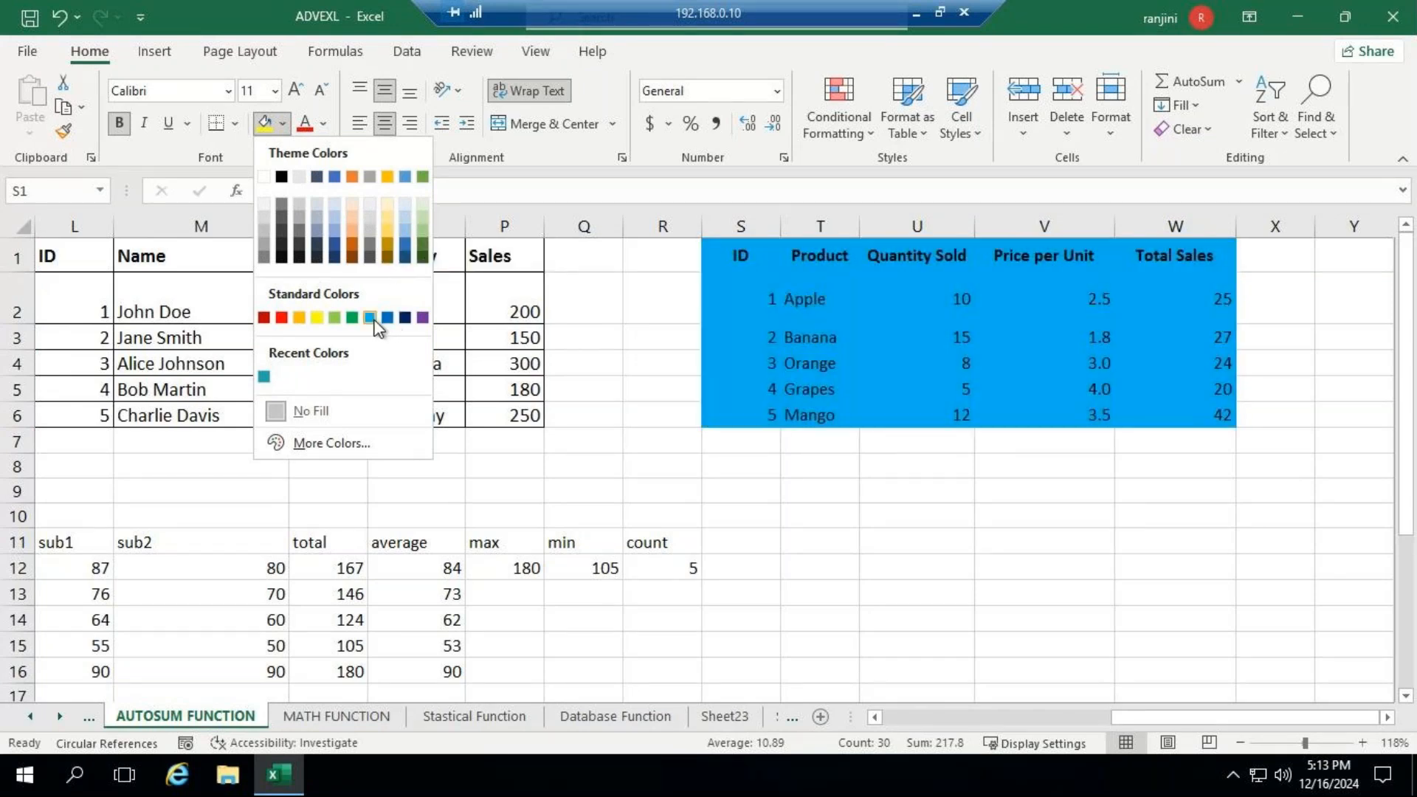
pyautogui.click(386, 203)
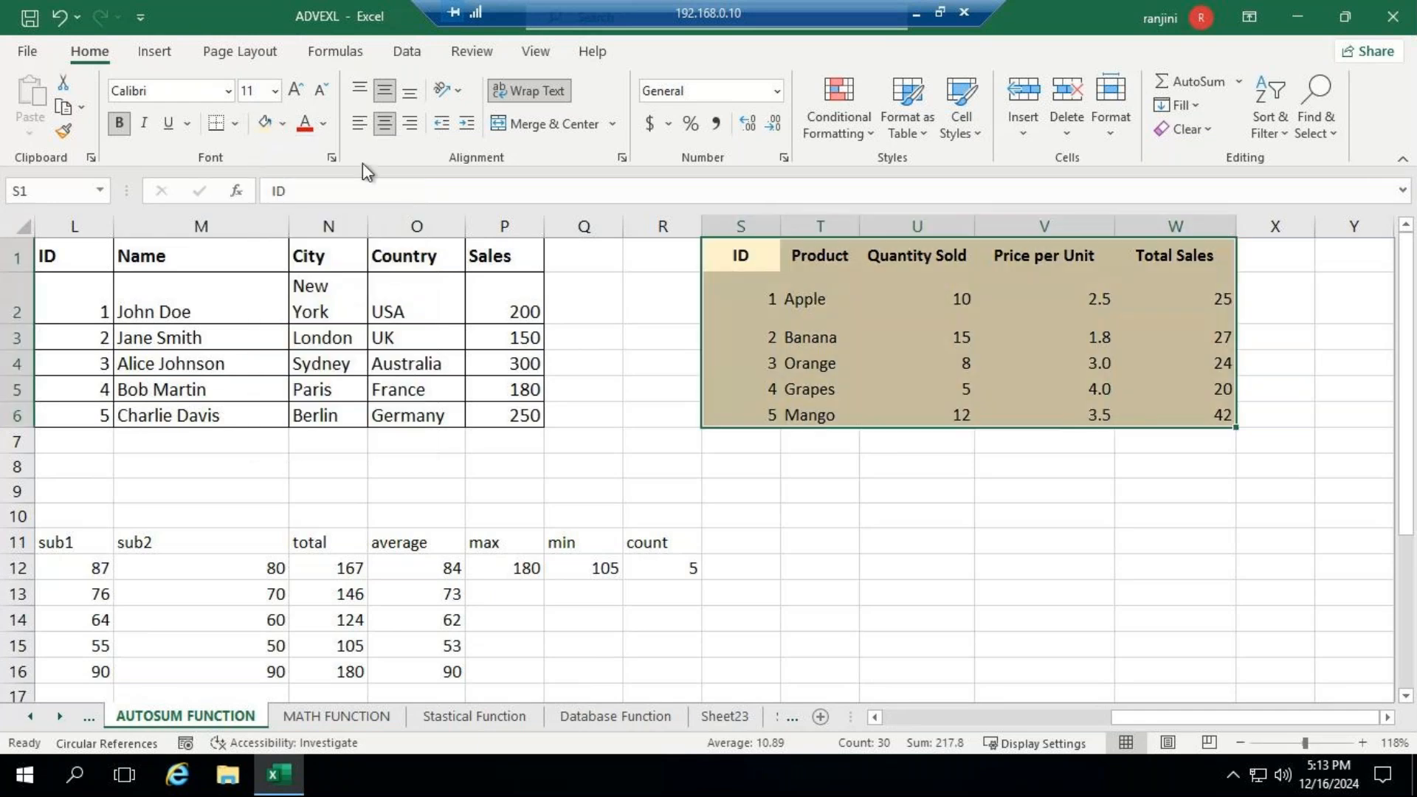
pyautogui.click(323, 124)
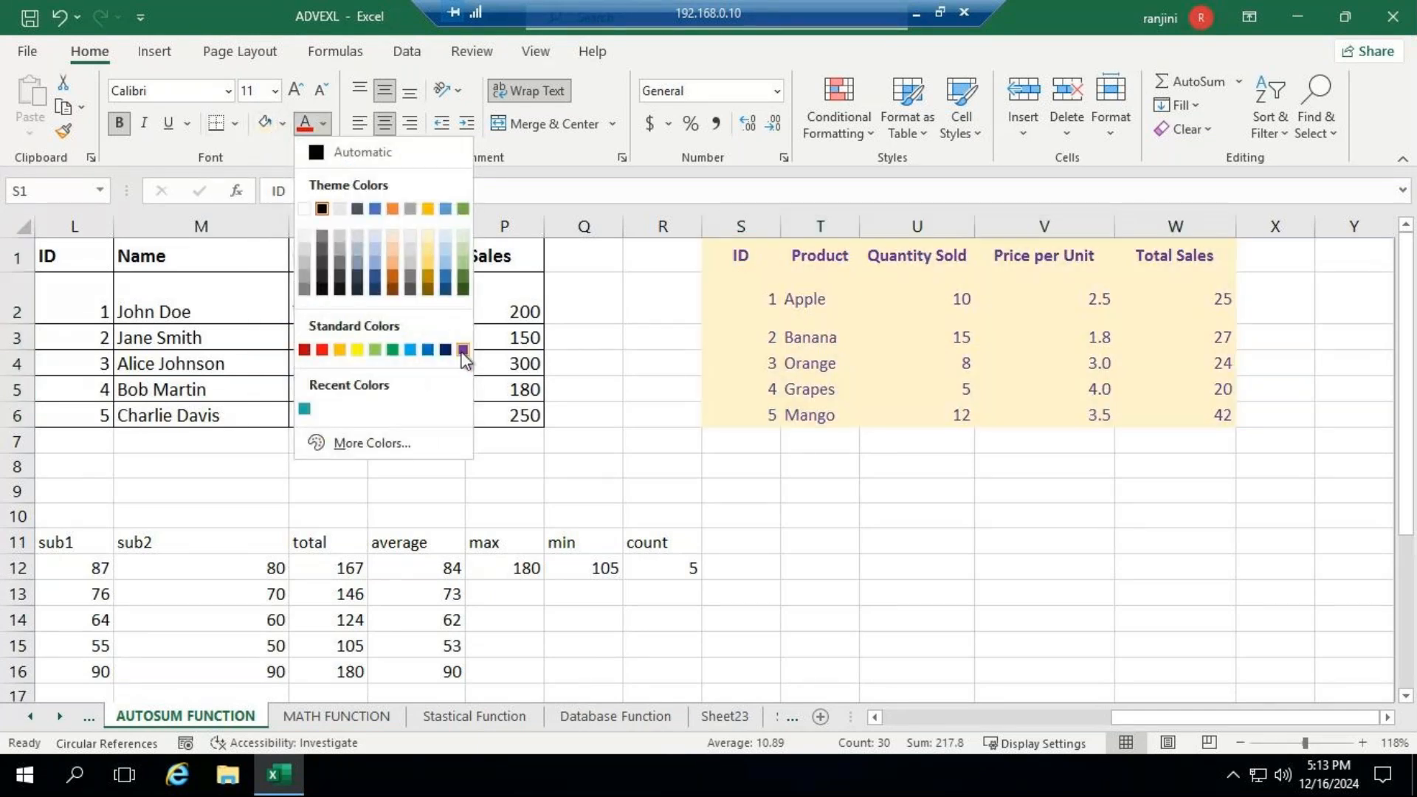
pyautogui.click(463, 349)
# - Format the product table's header row S1:W1 with a black fill and a light font colour
pyautogui.moveTo(725, 257); pyautogui.dragTo(1149, 271)
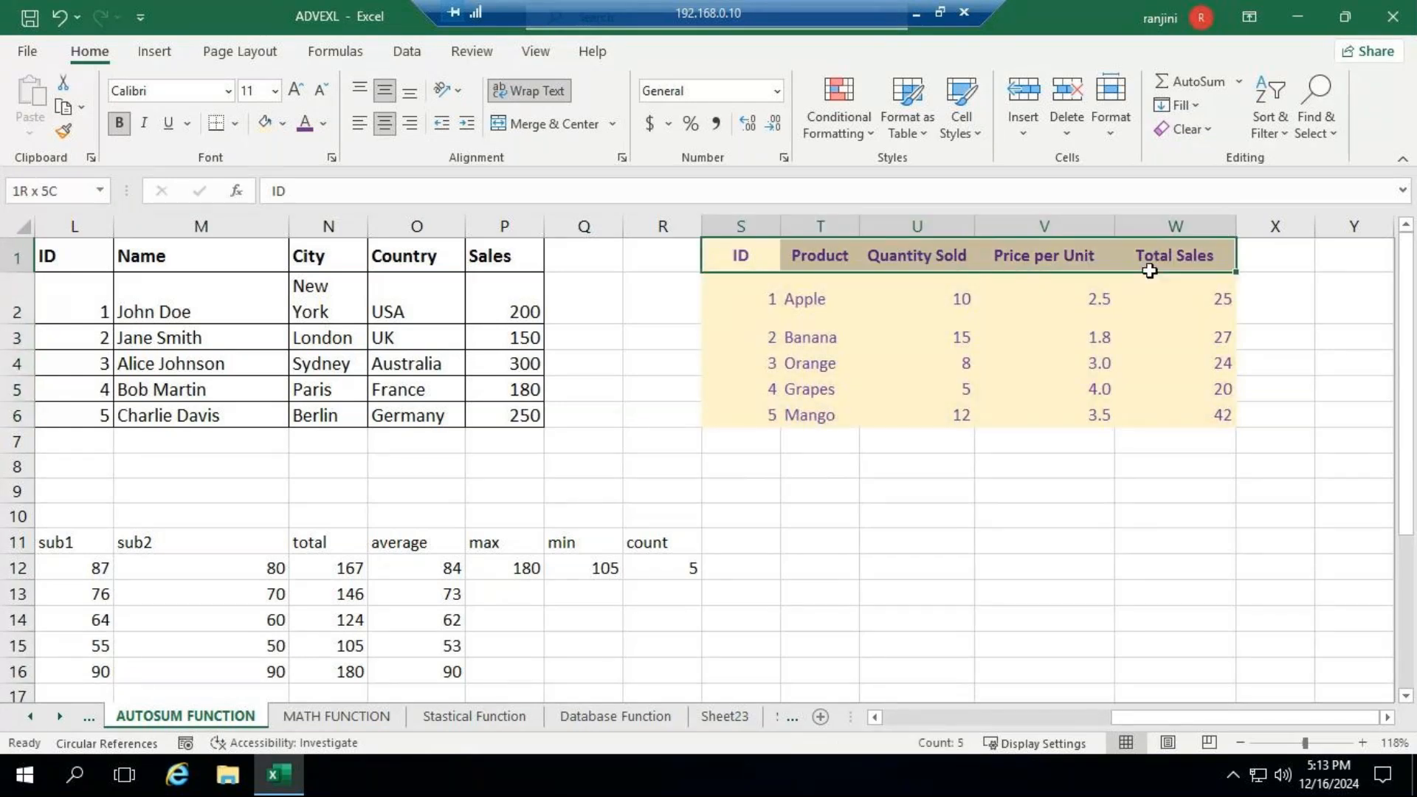
pyautogui.click(284, 124)
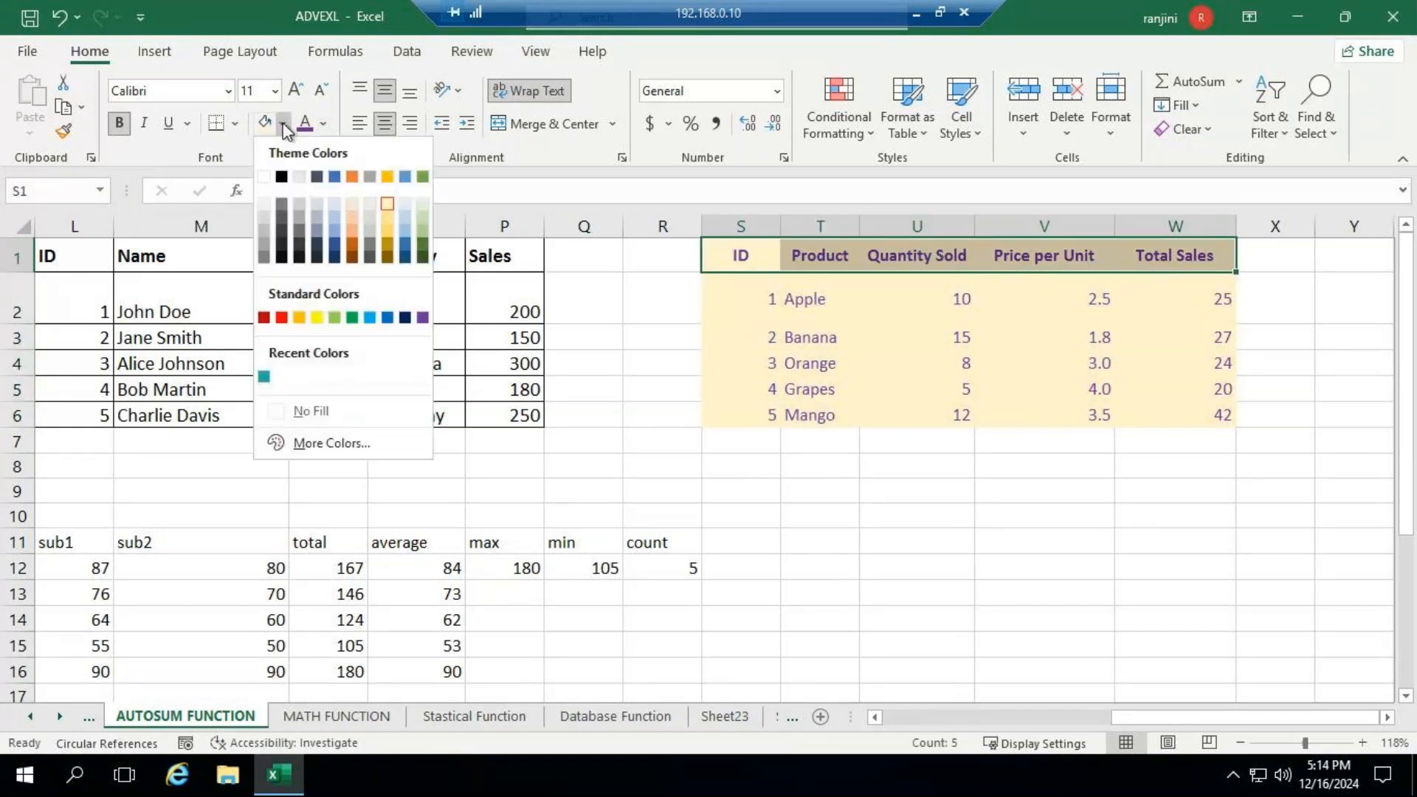
pyautogui.click(281, 176)
pyautogui.click(325, 124)
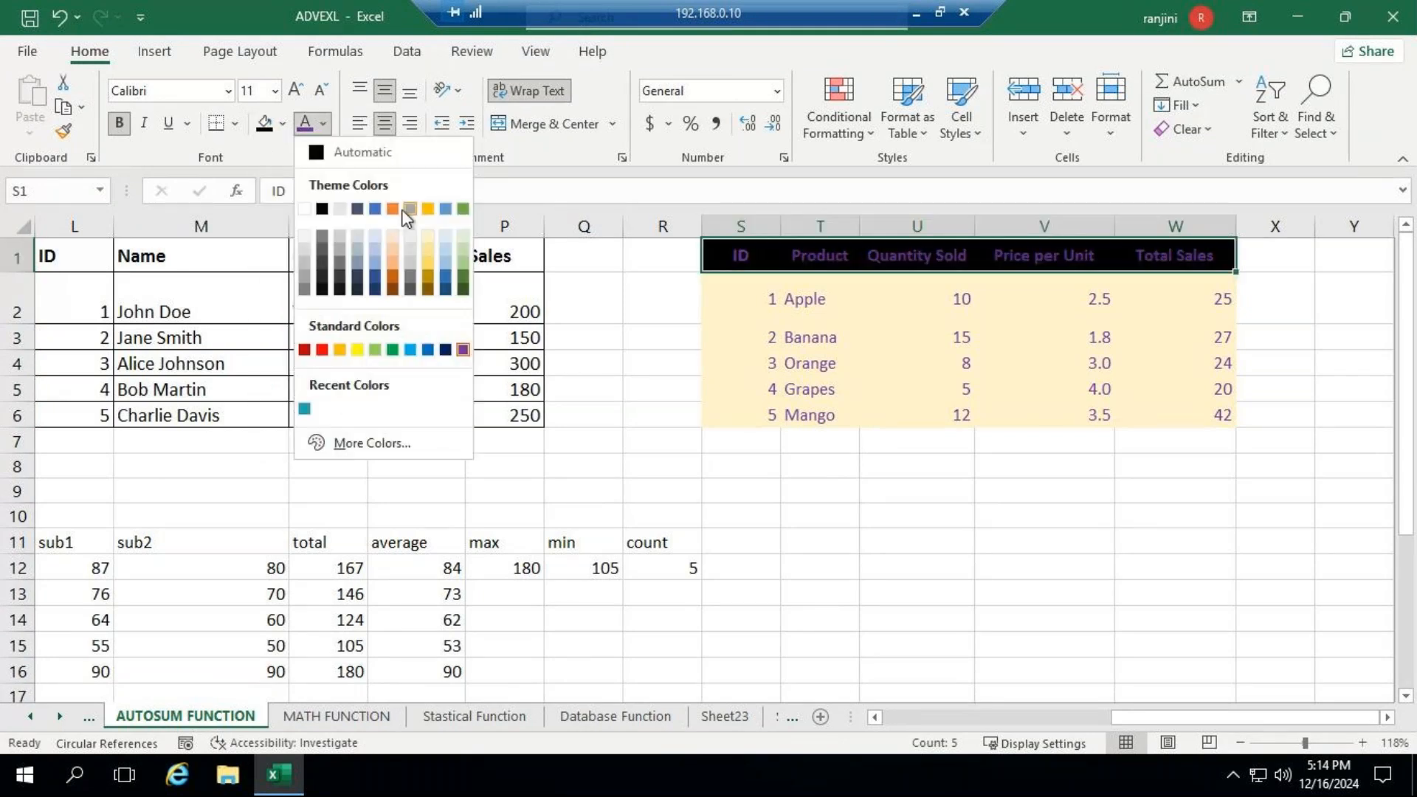
pyautogui.click(401, 237)
# - Apply all borders to the product table S1:W6
pyautogui.moveTo(742, 259); pyautogui.dragTo(1171, 428)
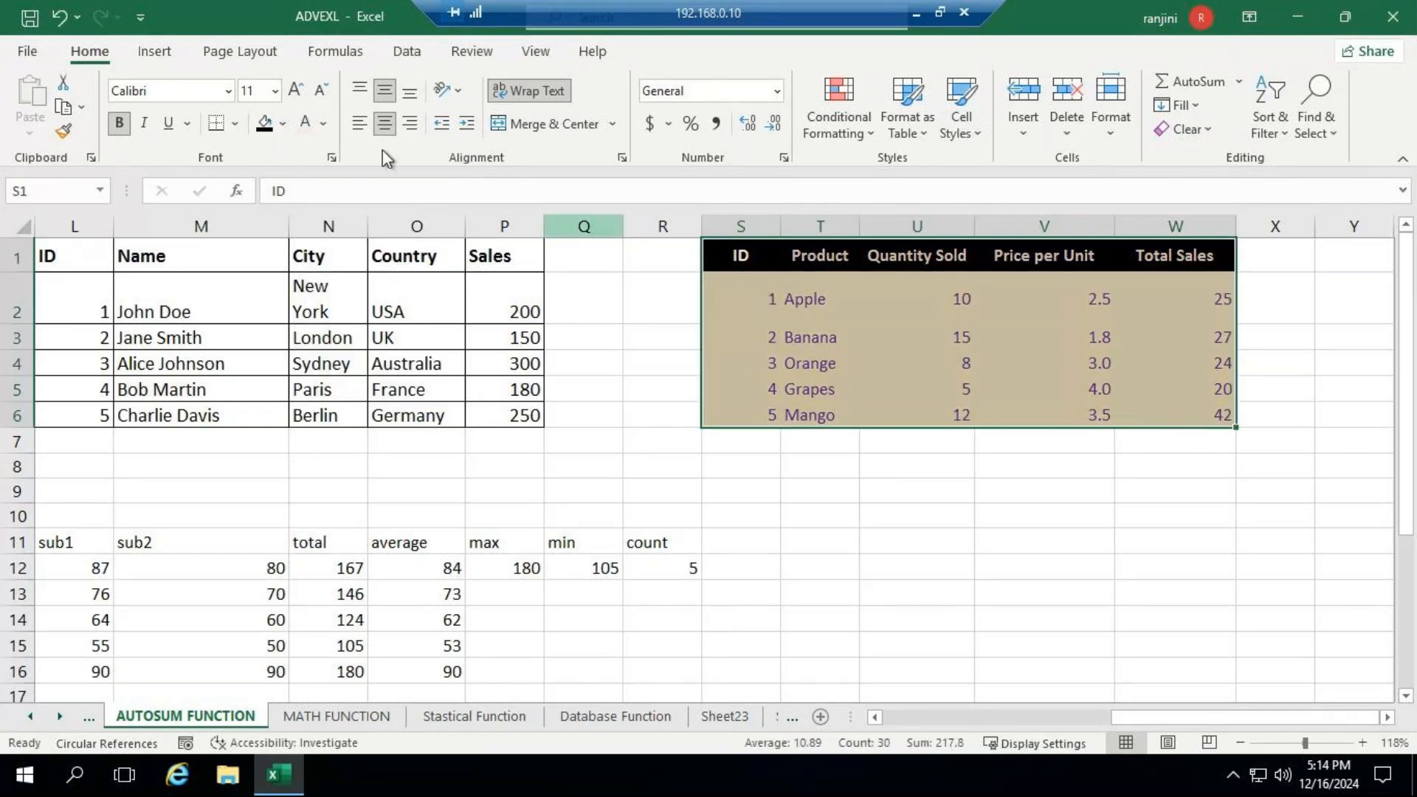
pyautogui.click(234, 124)
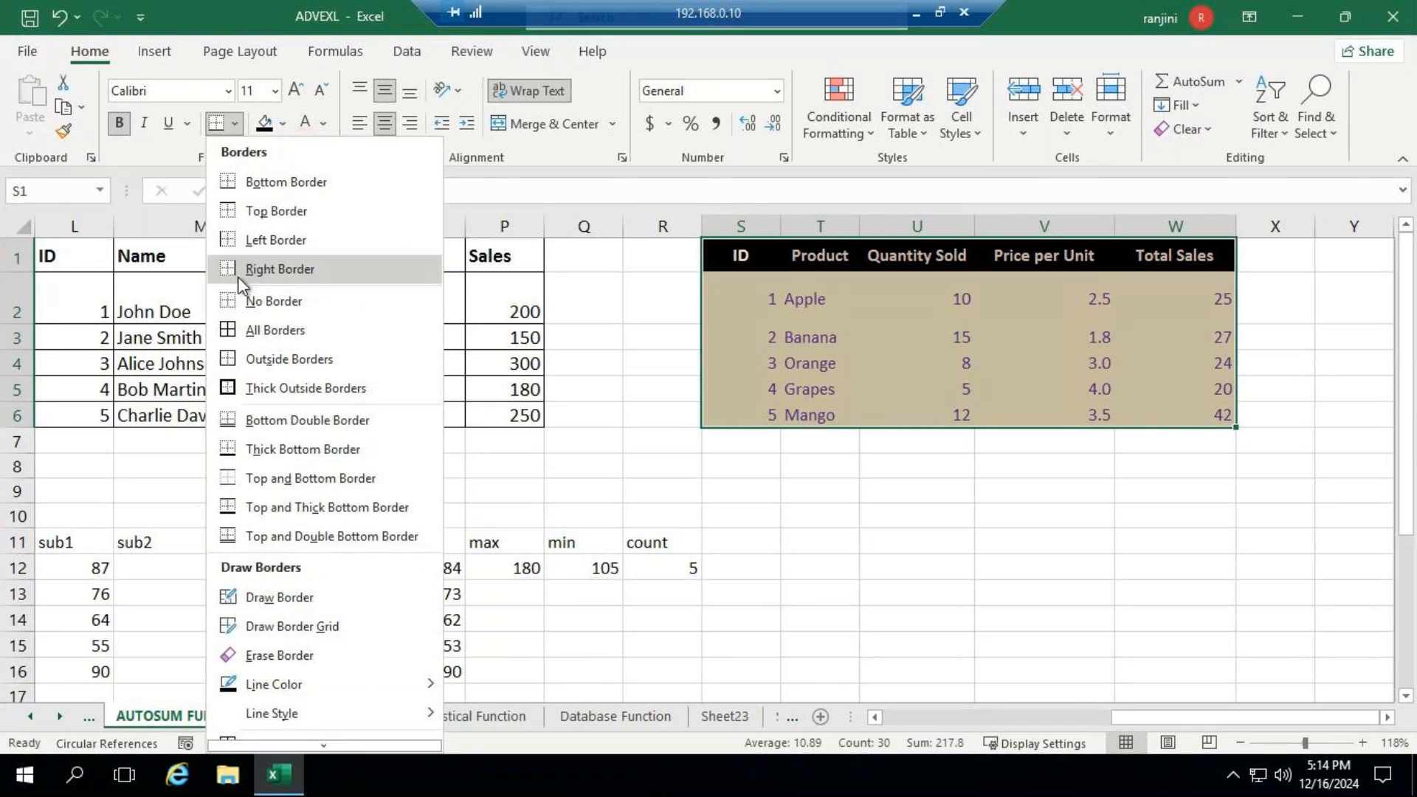
pyautogui.click(254, 330)
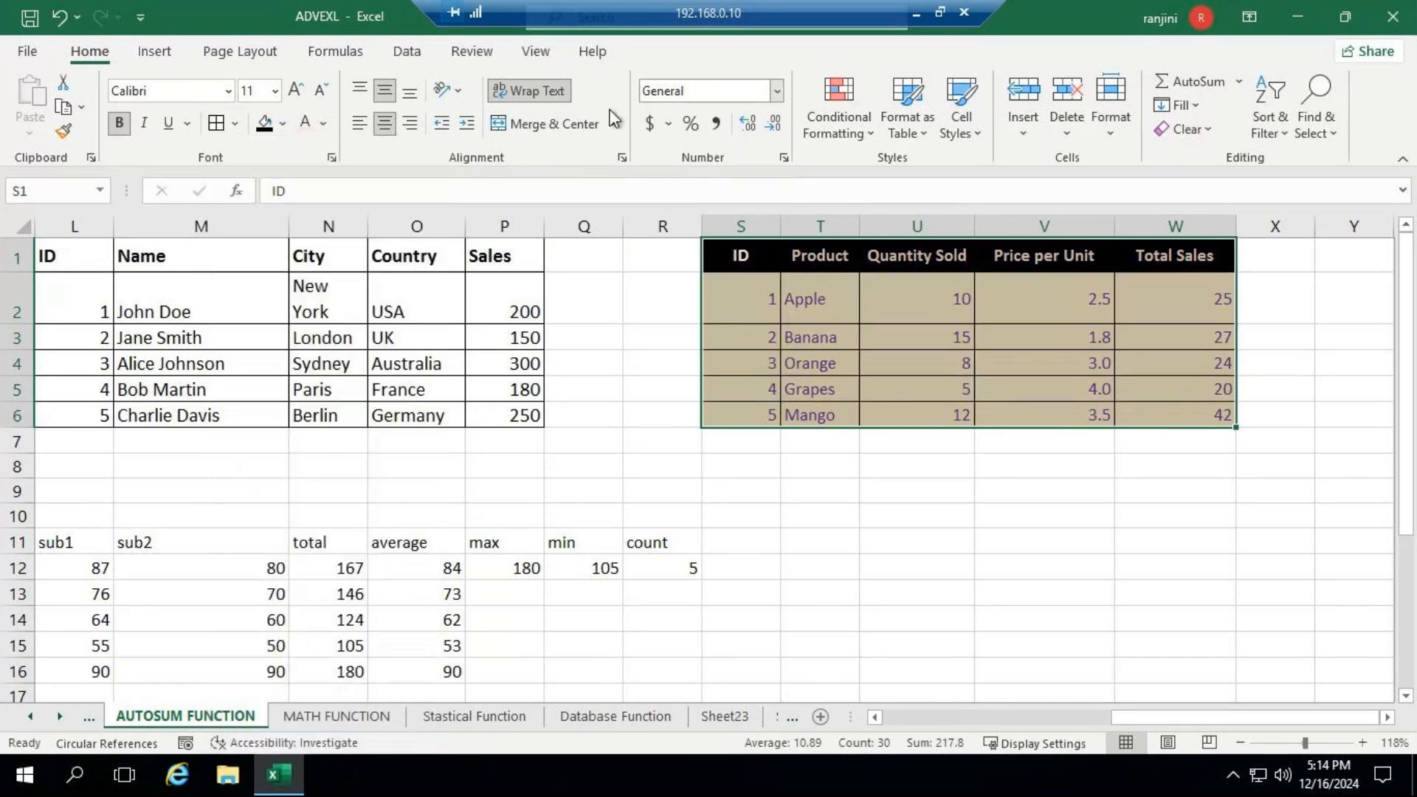
# - Centre the contents of the whole product table S1:W6 horizontally and save the workbook
pyautogui.click(383, 128)
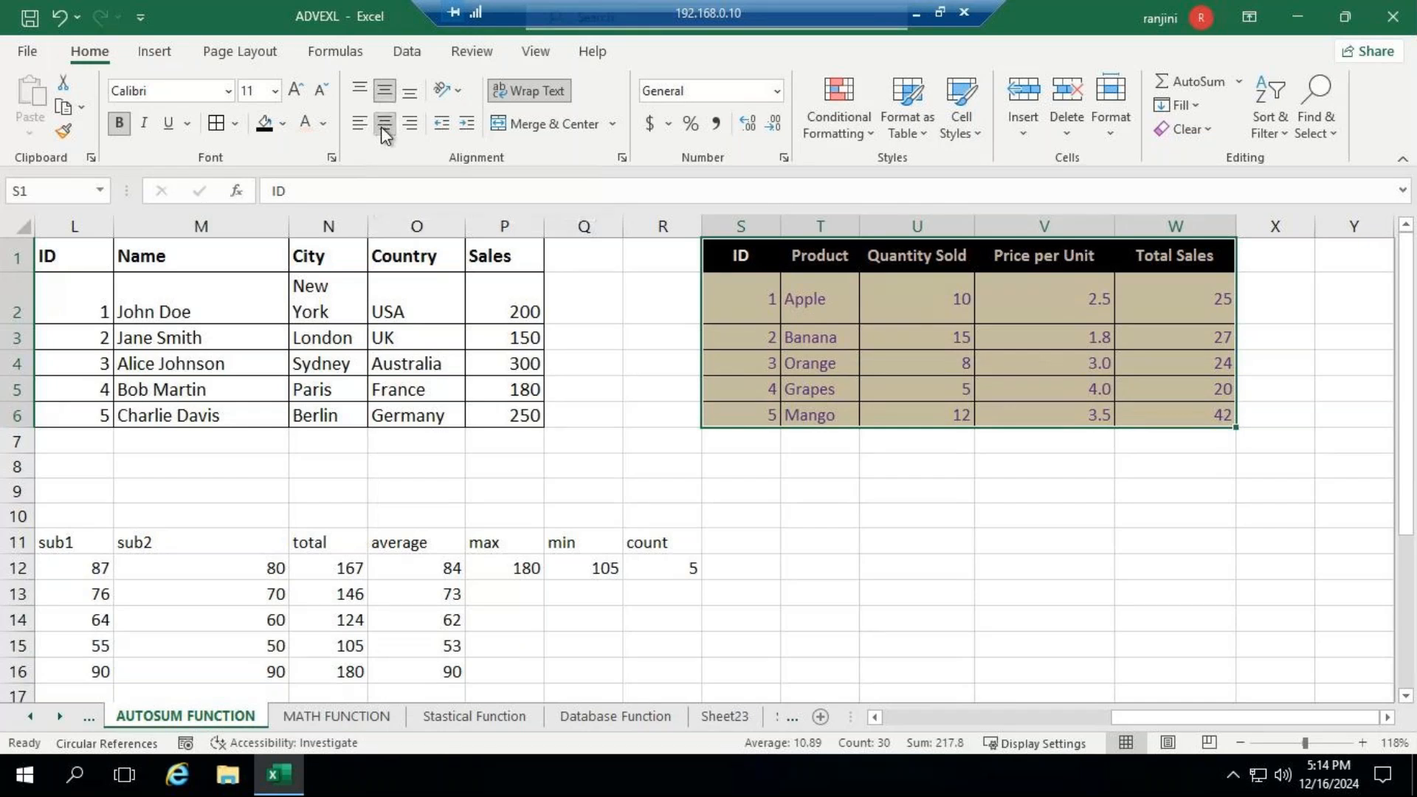
pyautogui.click(383, 130)
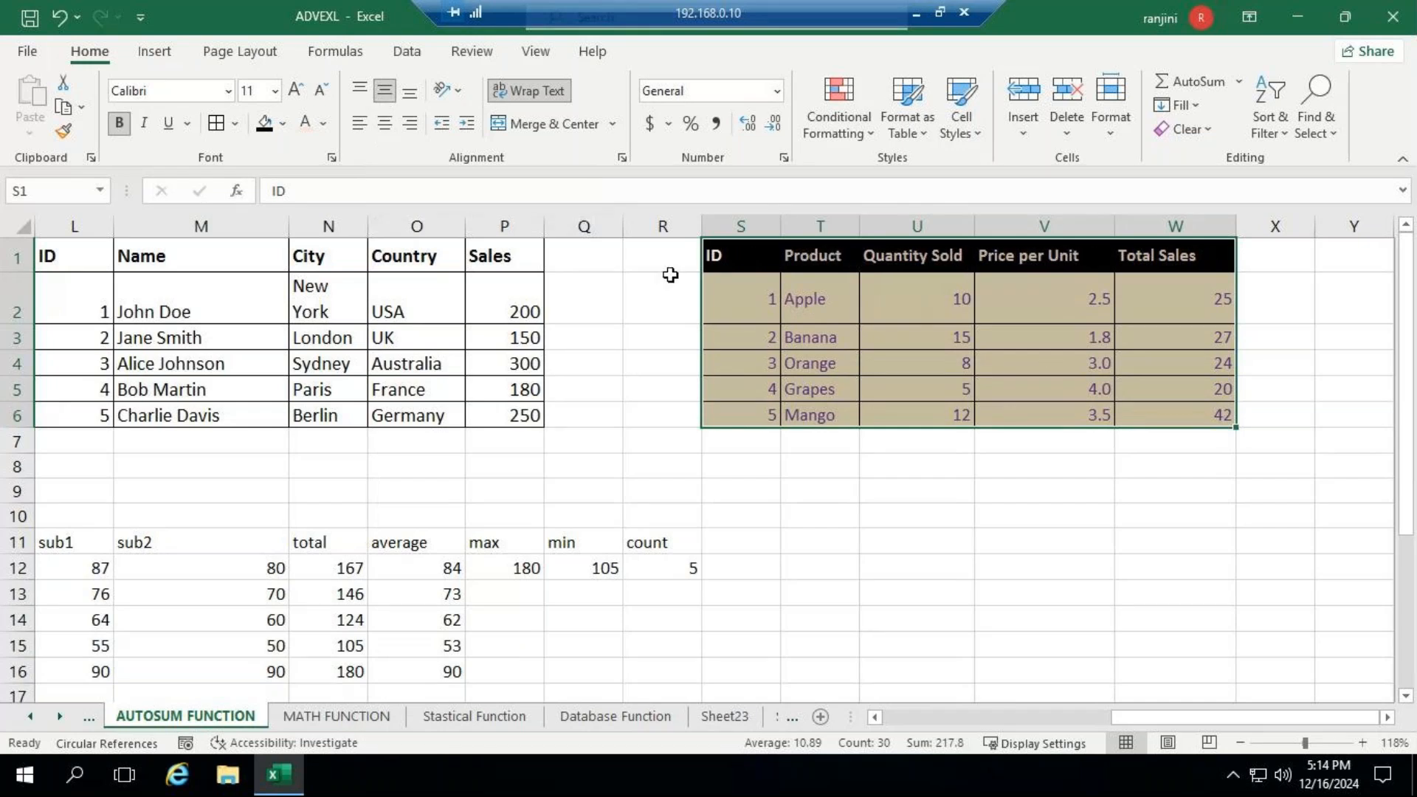
pyautogui.moveTo(719, 255); pyautogui.dragTo(1179, 408)
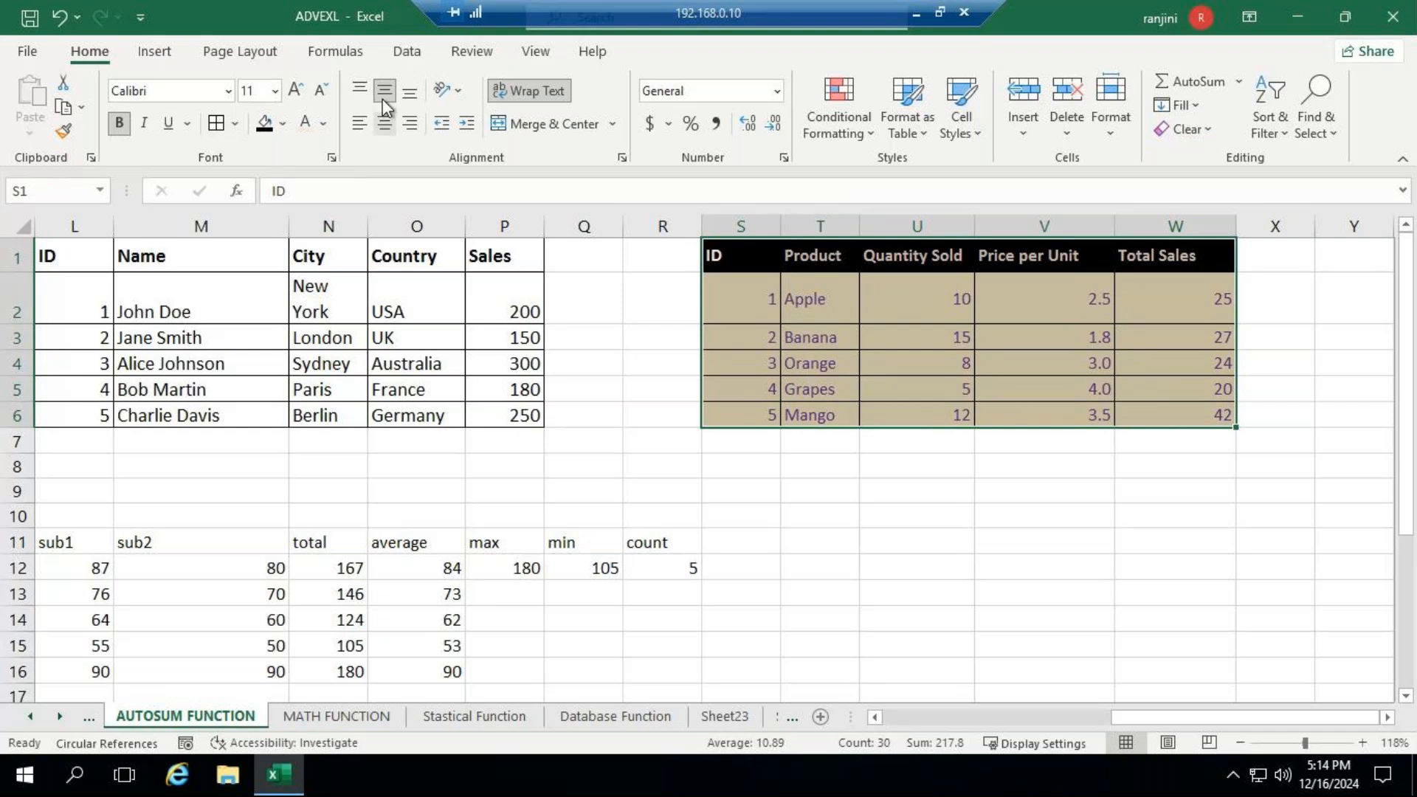
pyautogui.click(381, 127)
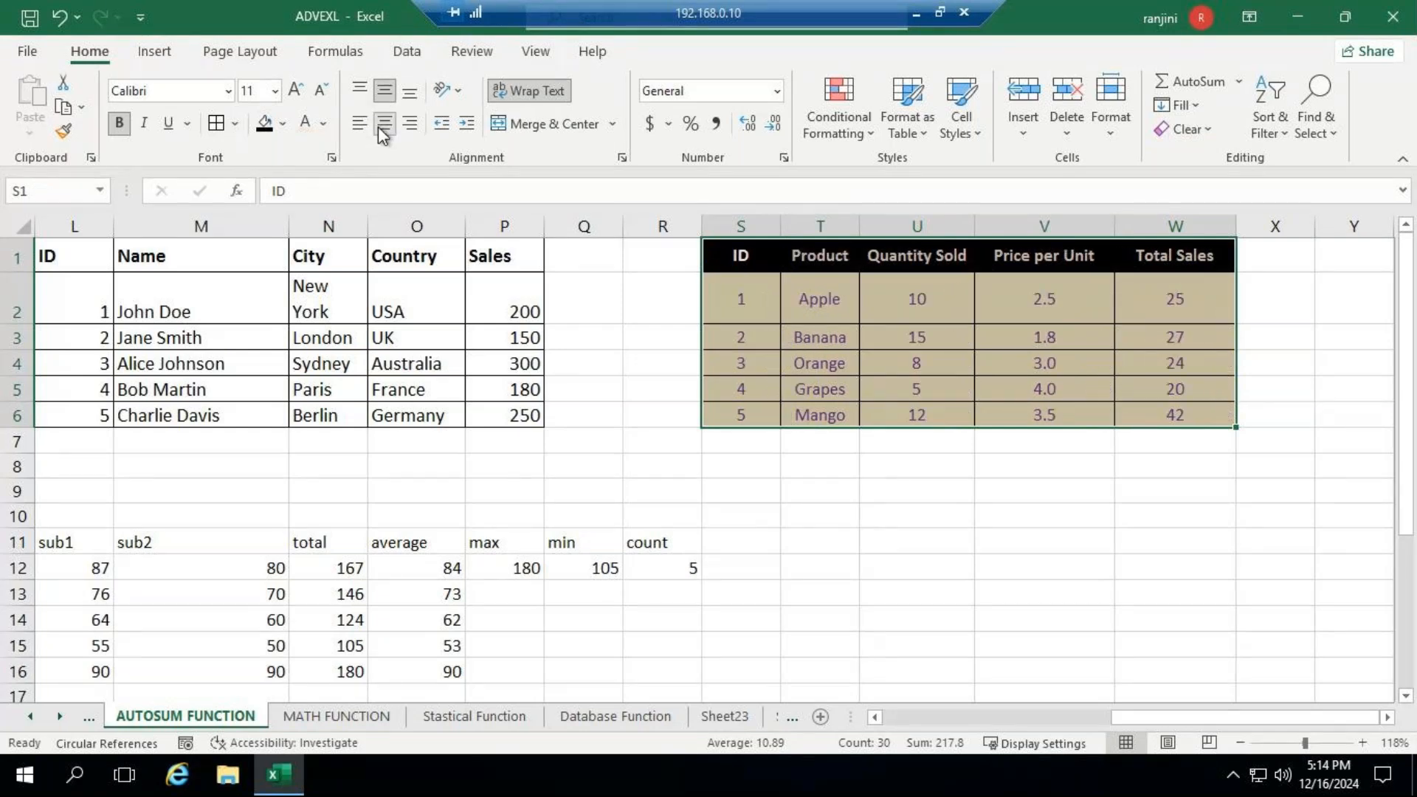
pyautogui.click(880, 484)
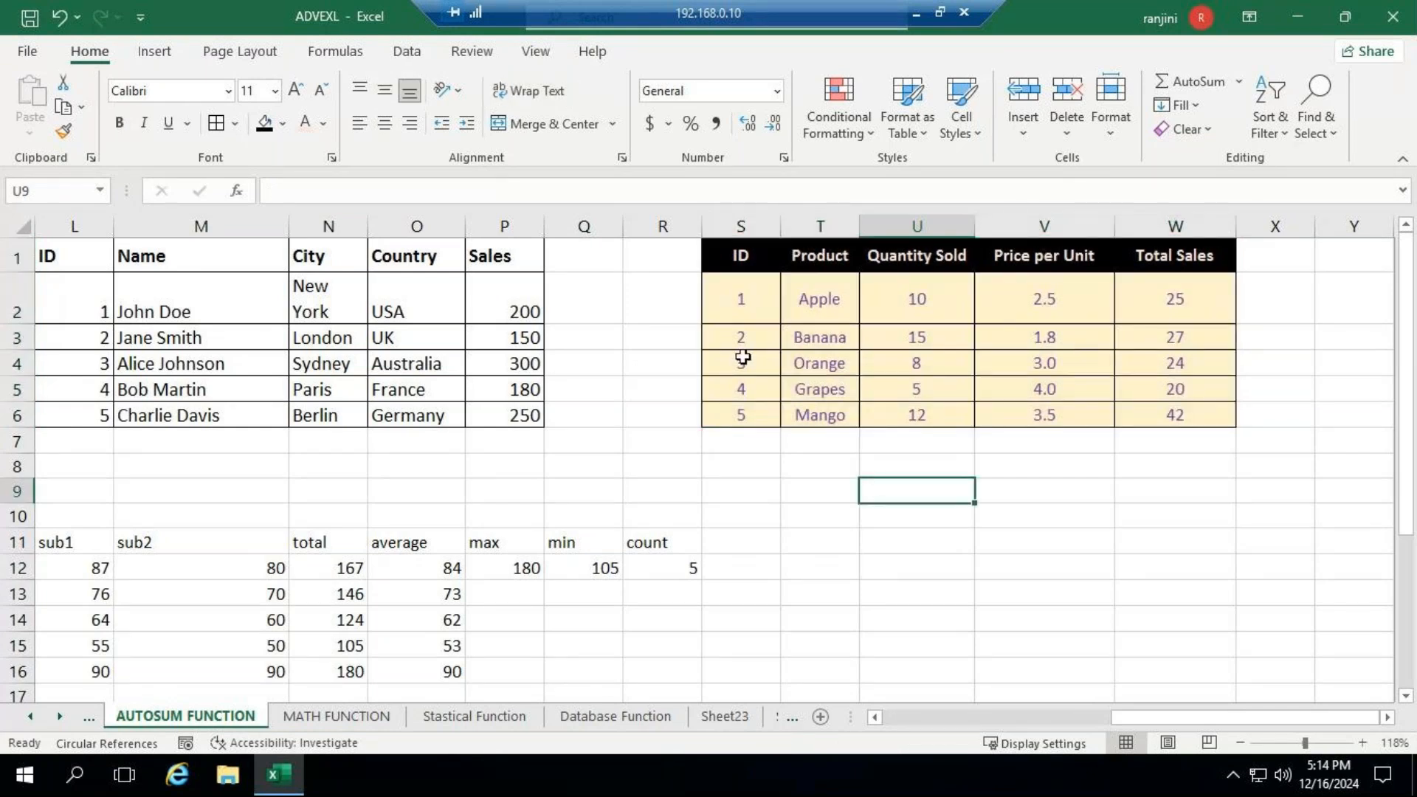
pyautogui.click(29, 16)
# - Format the marks table K11:R16 with a black fill and the same light font colour as the product headers
pyautogui.moveTo(1144, 716); pyautogui.dragTo(1031, 726)
pyautogui.scroll(-2, 1005, 572)
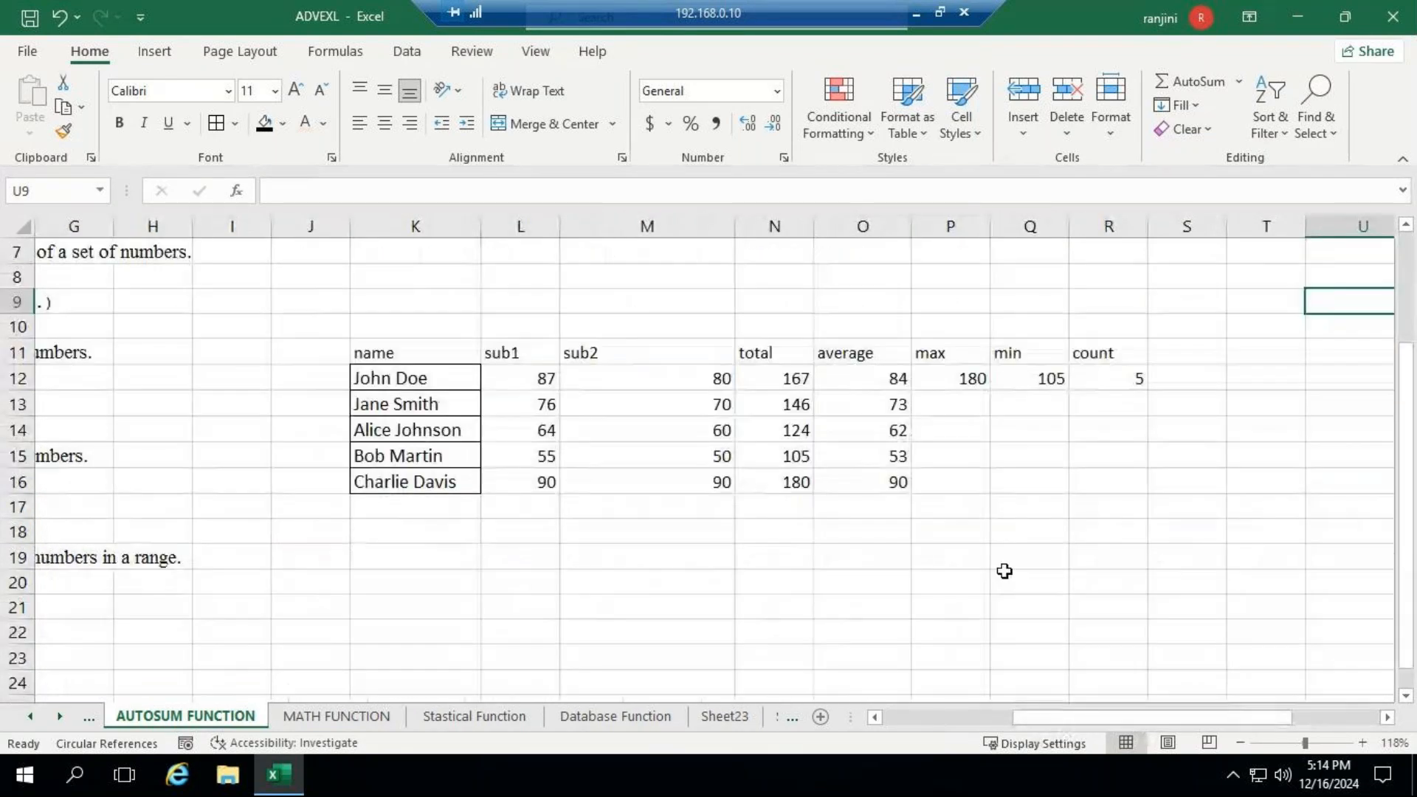
pyautogui.moveTo(383, 351)
pyautogui.mouseDown()
pyautogui.moveTo(933, 472)
pyautogui.moveTo(1088, 476)
pyautogui.mouseUp()
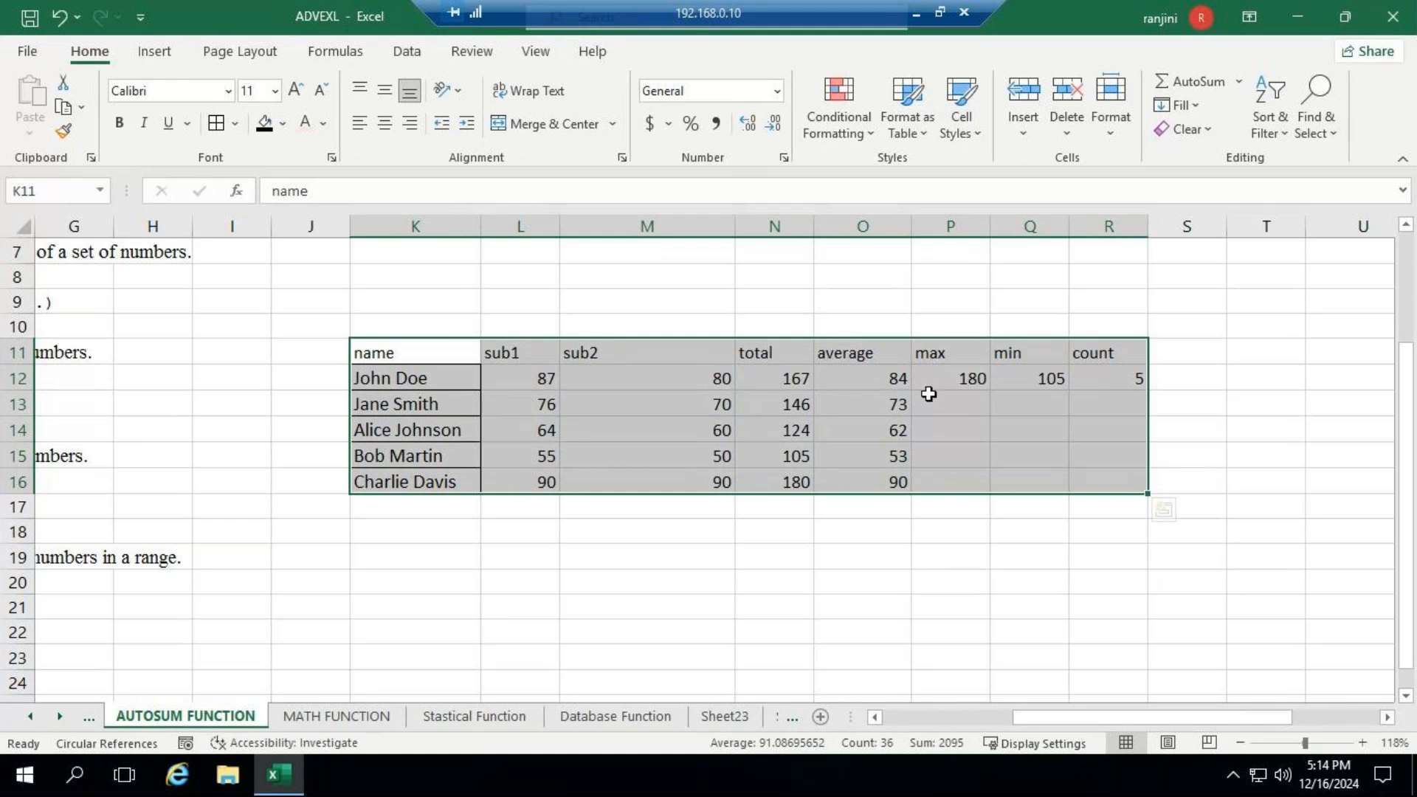
pyautogui.click(264, 123)
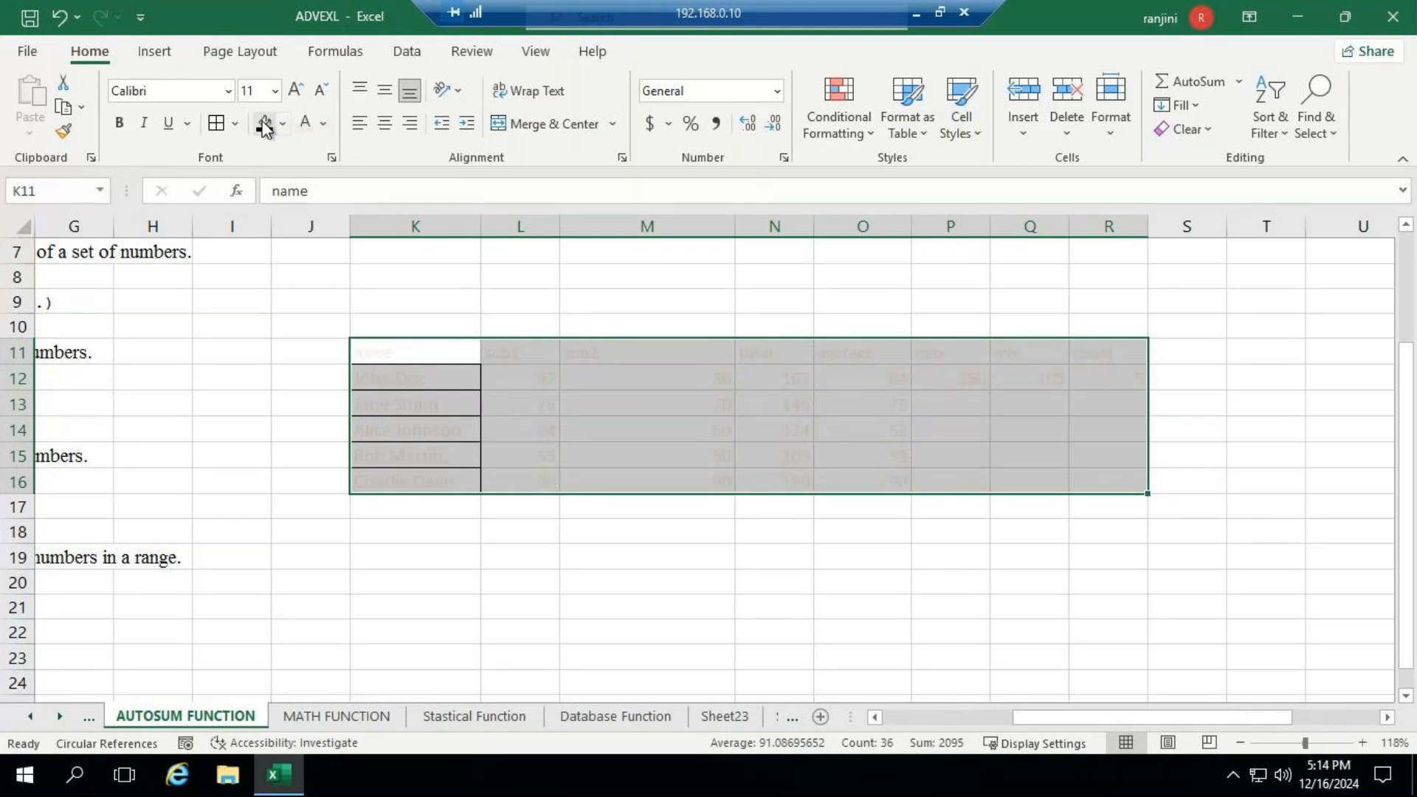
pyautogui.click(263, 123)
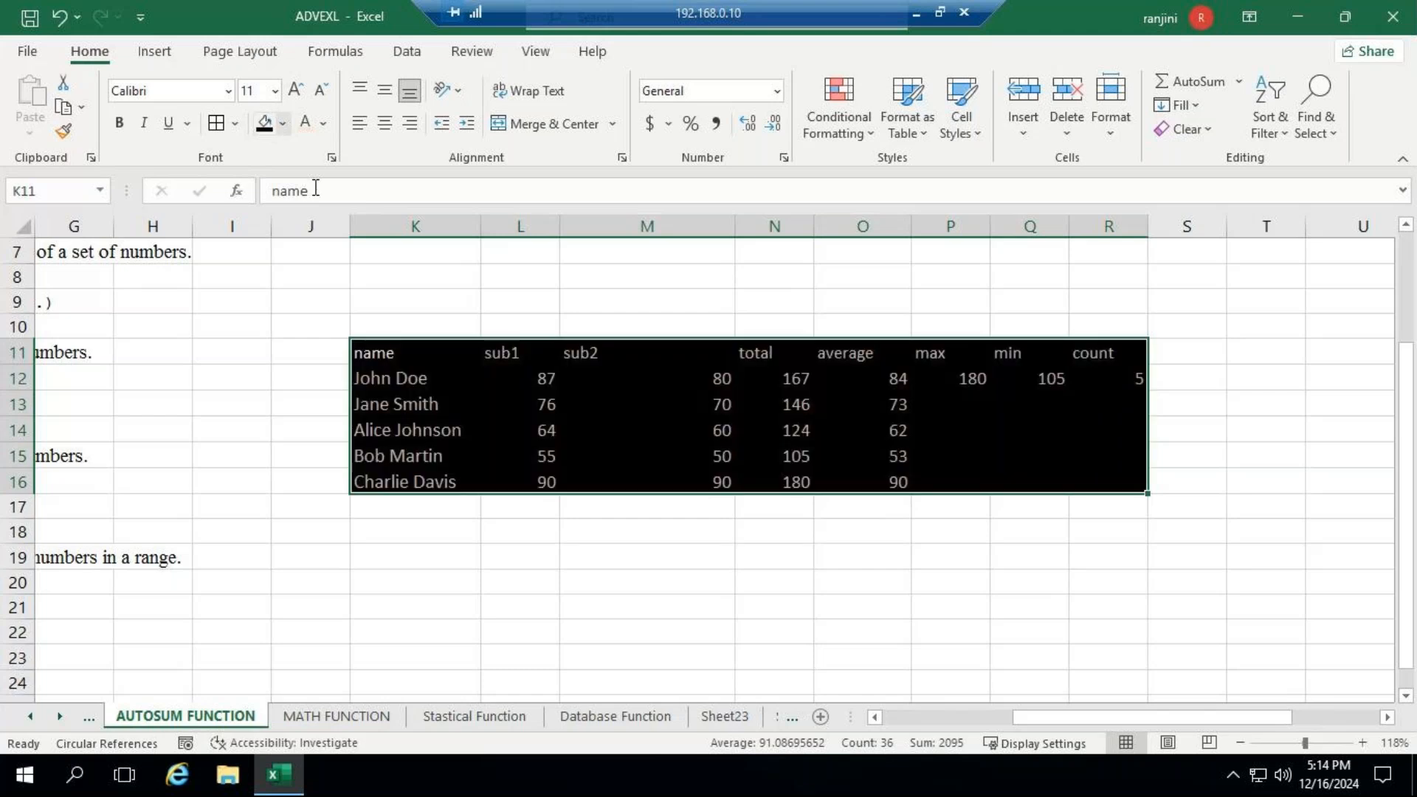
# - Format the marks table's header row K11:R11 with a light gold fill and a black font colour
pyautogui.click(394, 347)
pyautogui.moveTo(488, 351); pyautogui.dragTo(1092, 341)
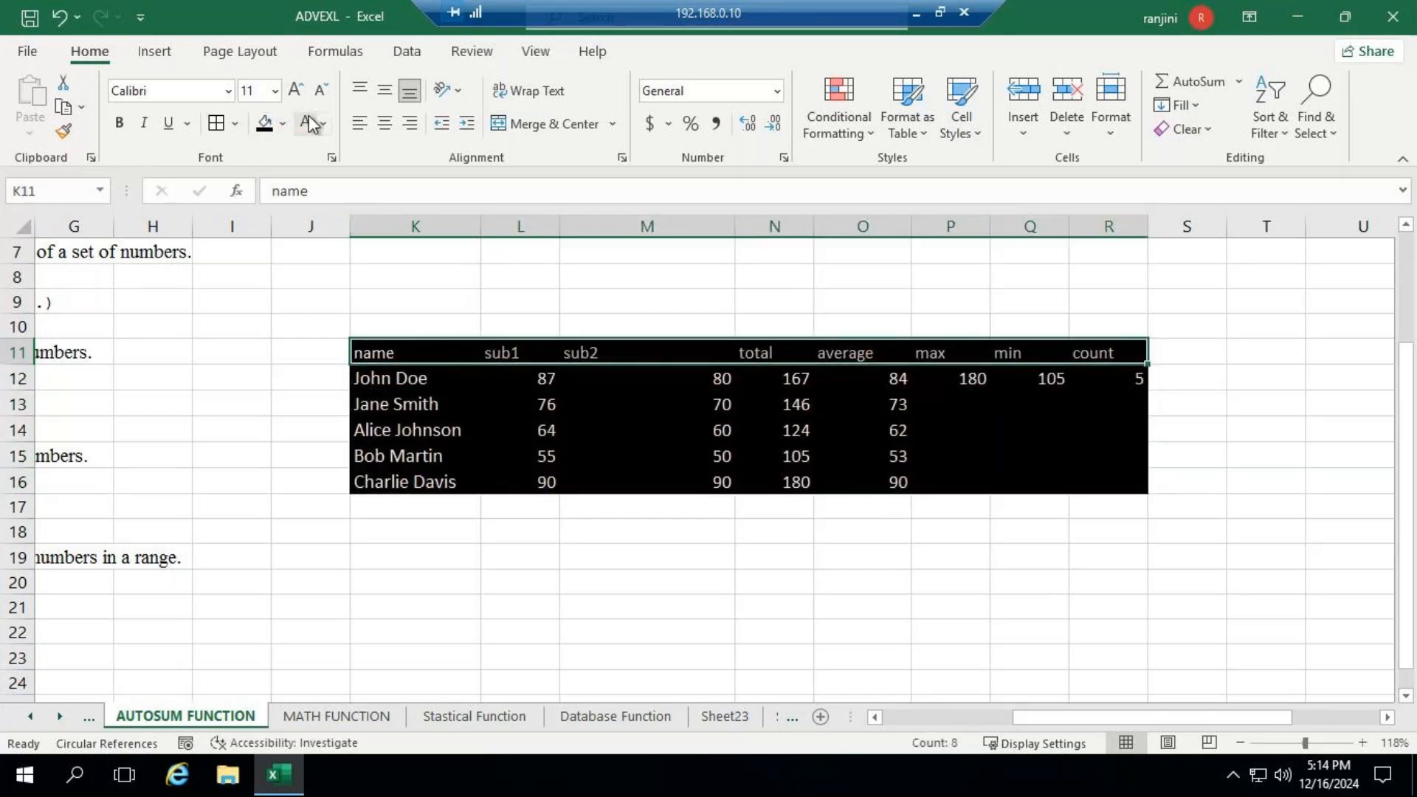
pyautogui.click(283, 124)
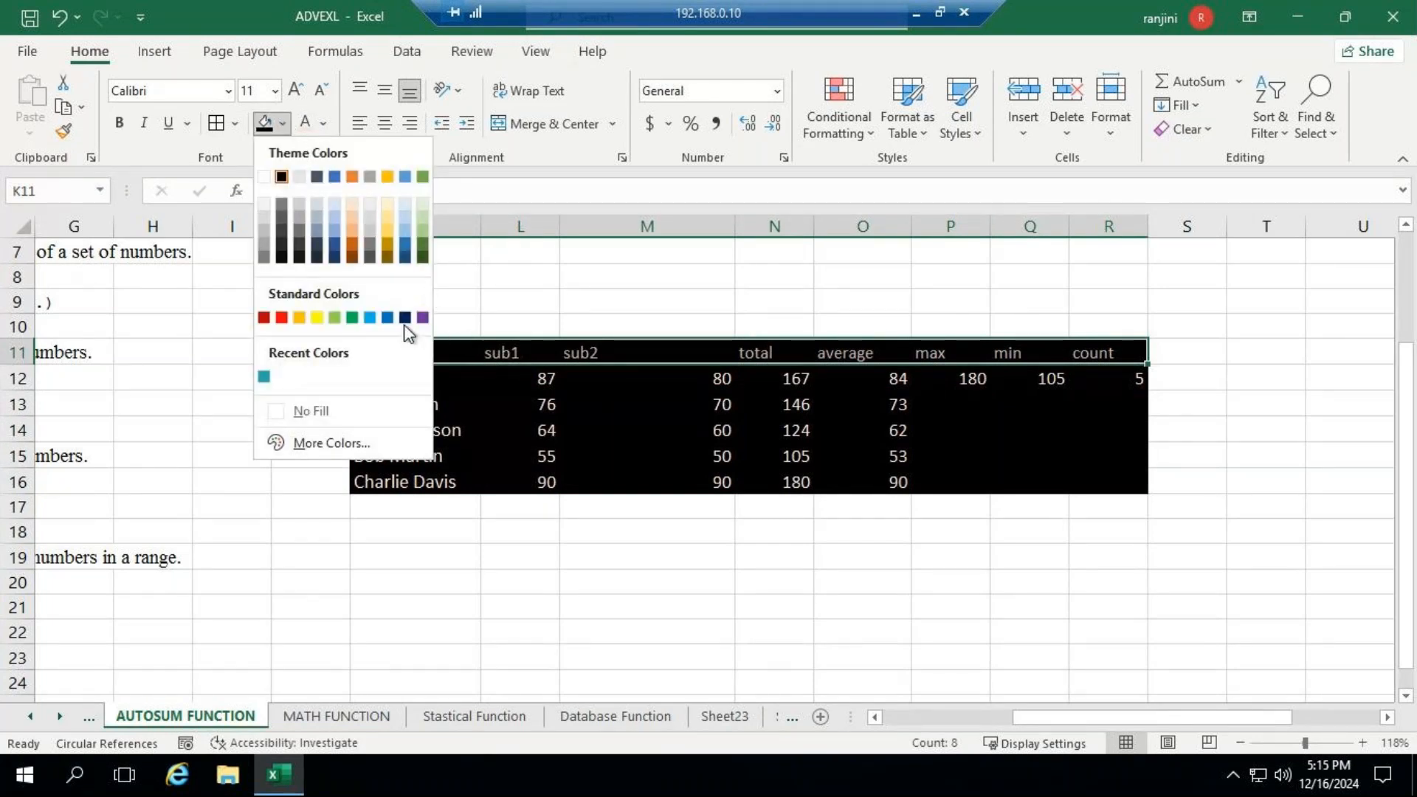
pyautogui.click(387, 213)
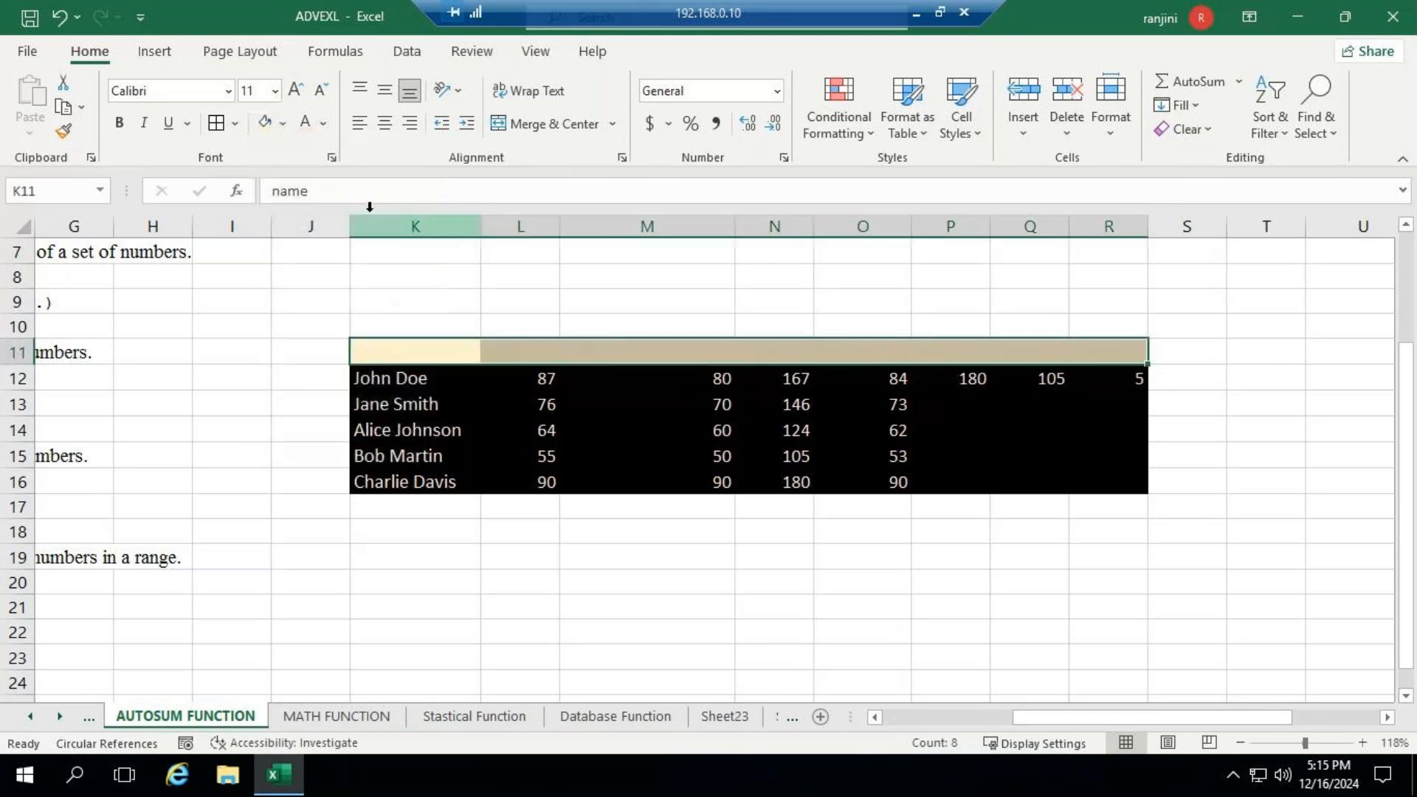
pyautogui.click(323, 123)
pyautogui.click(338, 256)
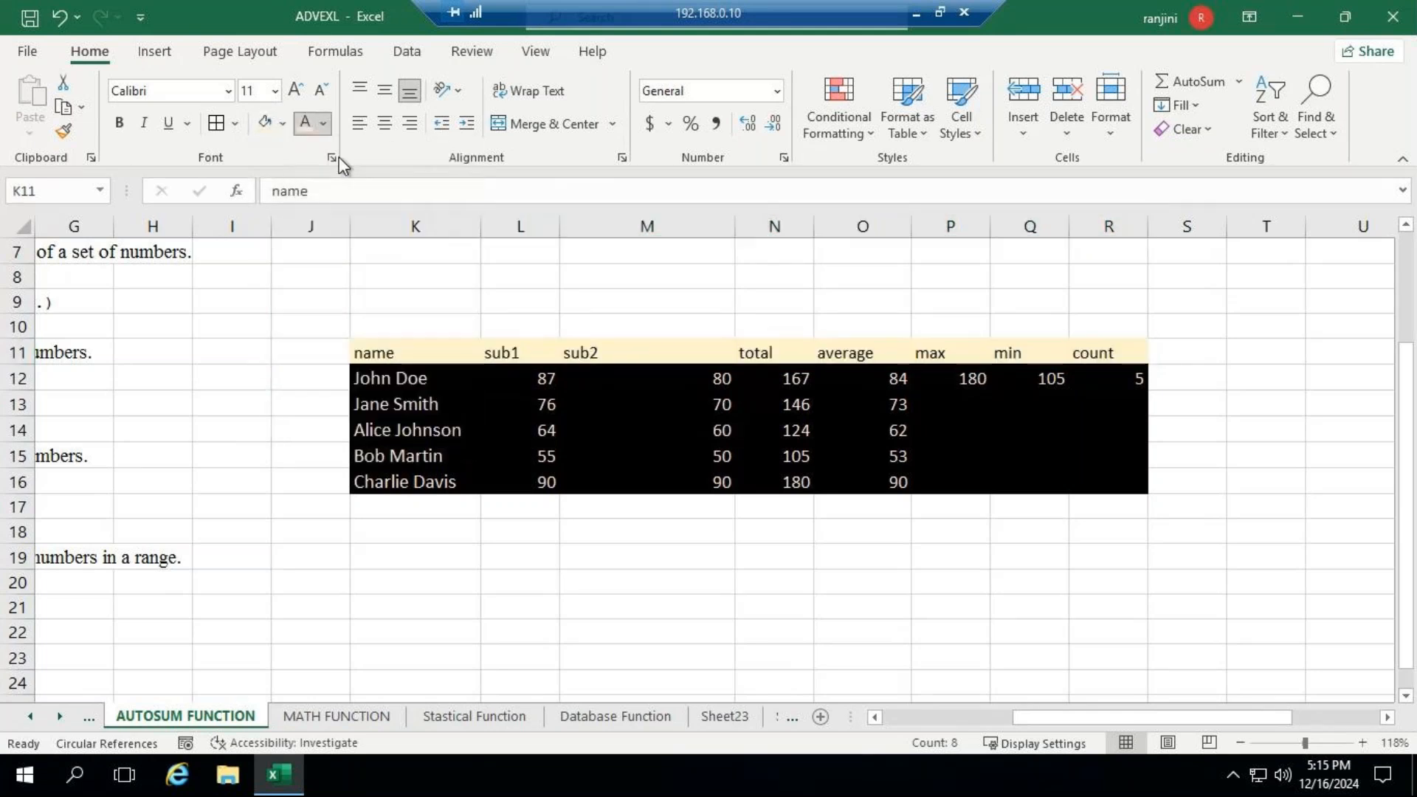
# - Centre the contents of the marks table K11:R16 horizontally
pyautogui.moveTo(405, 358); pyautogui.dragTo(860, 456)
pyautogui.moveTo(1046, 475); pyautogui.dragTo(1100, 476)
pyautogui.click(382, 126)
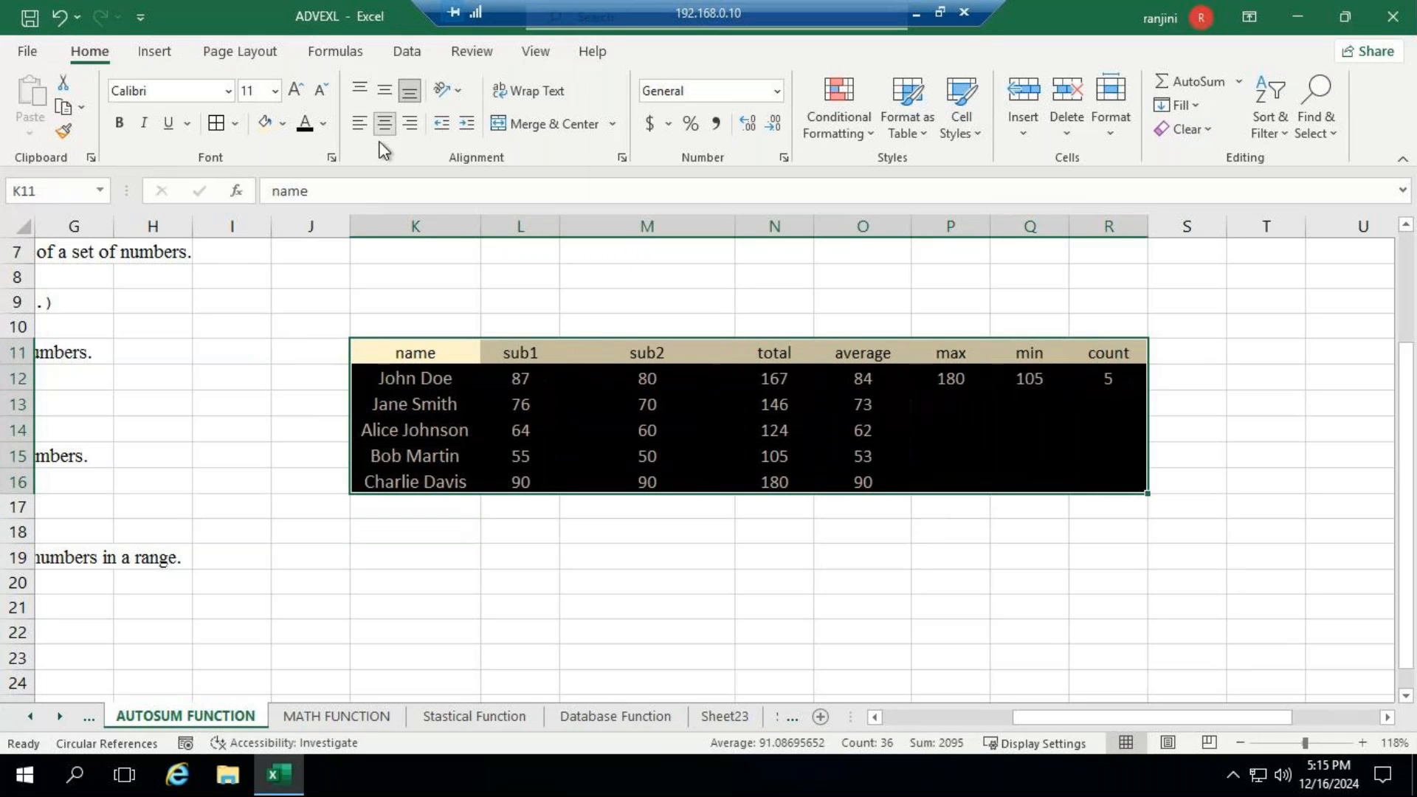
# - Enter the title "Marks Report" in cell K10 above the marks table
pyautogui.click(654, 547)
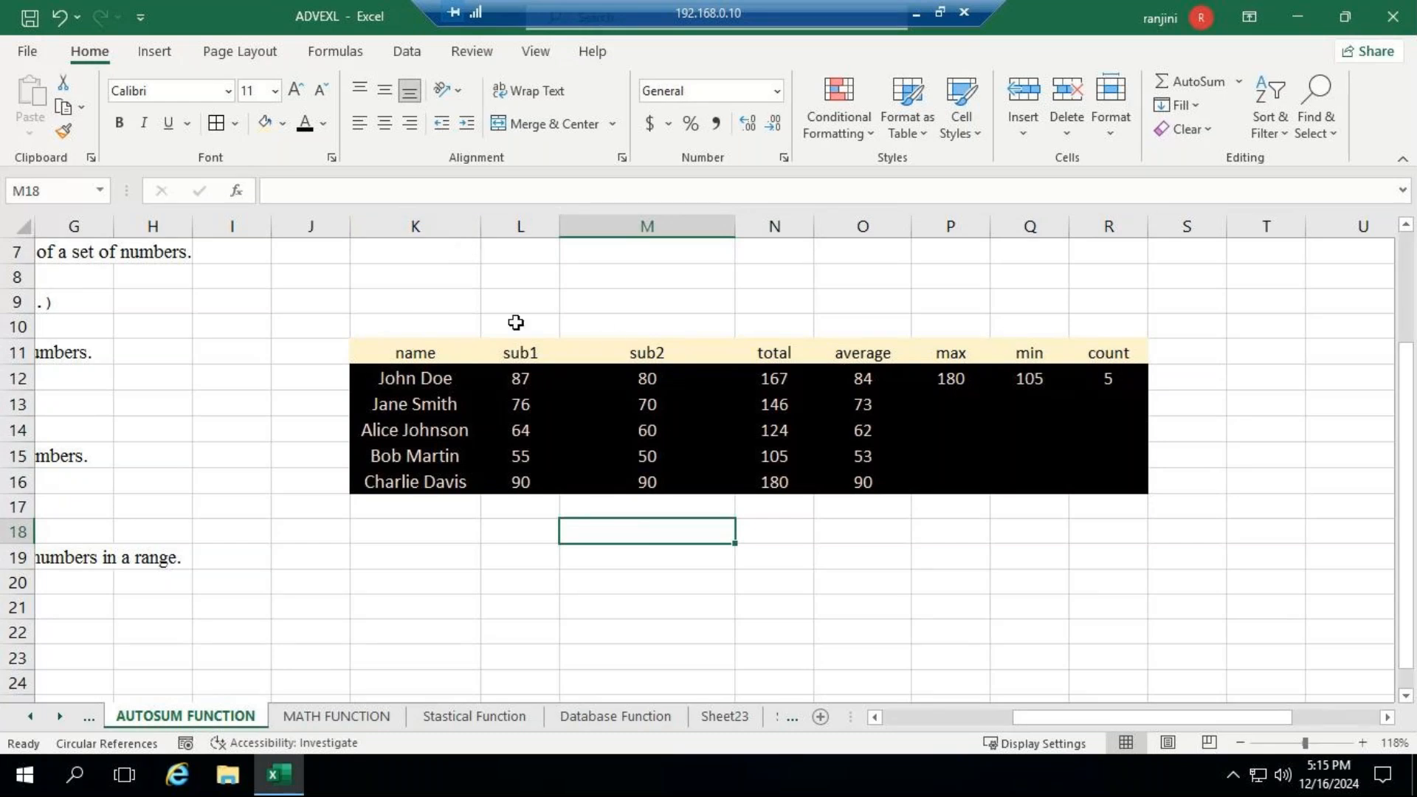
pyautogui.click(458, 330)
pyautogui.write('Marks ')
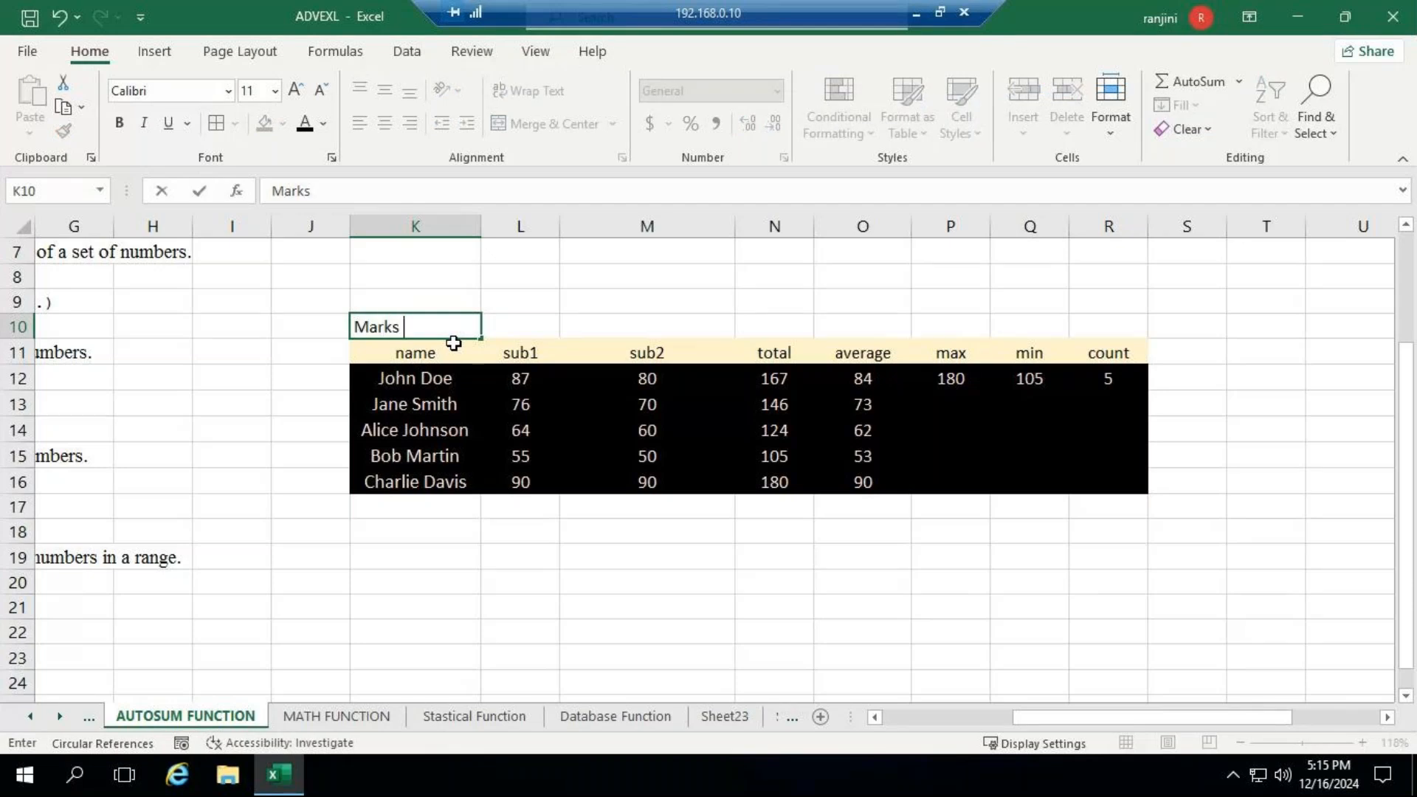
pyautogui.write('Report')
pyautogui.click(629, 300)
# - Merge and centre the Marks Report title across K10:R10
pyautogui.click(432, 319)
pyautogui.moveTo(431, 319); pyautogui.dragTo(1078, 323)
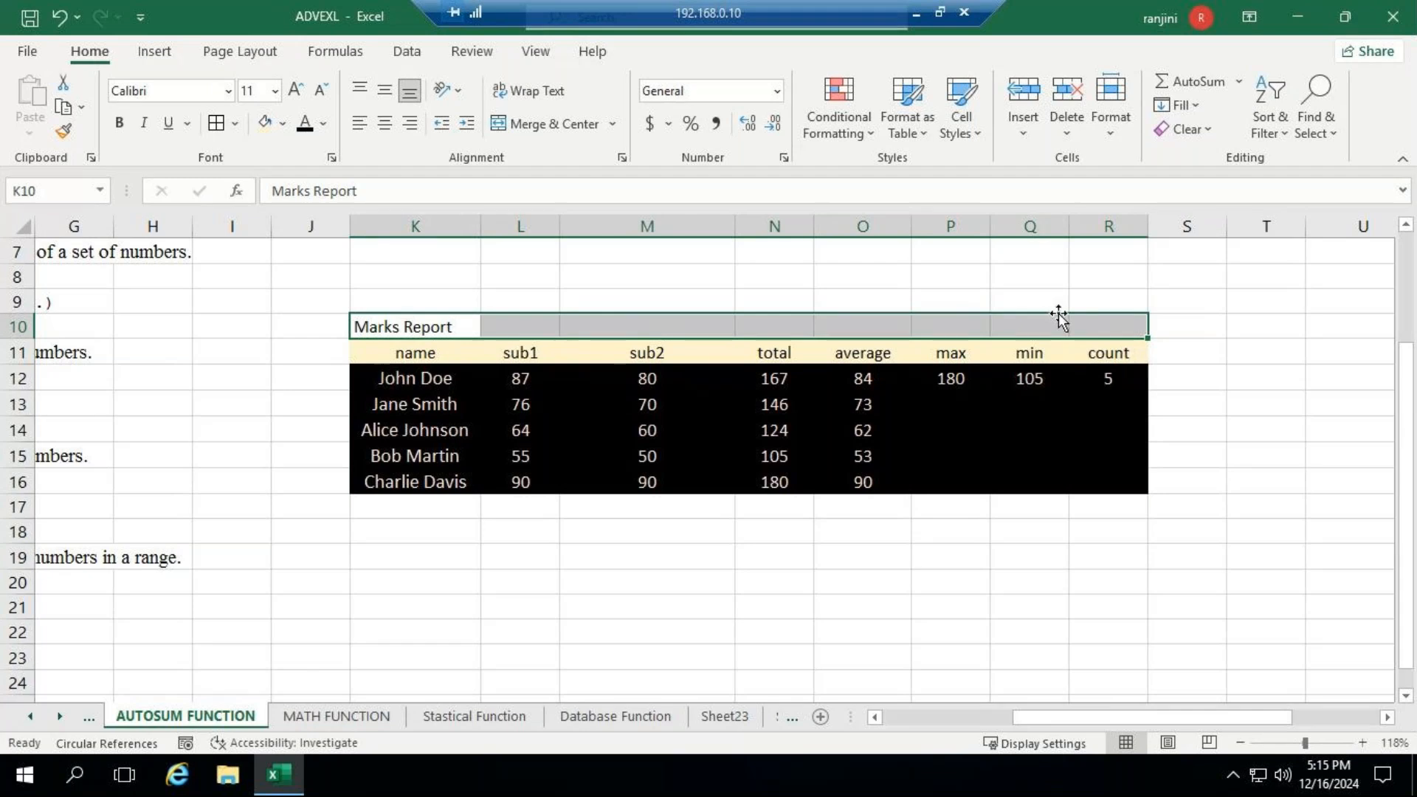
pyautogui.click(439, 326)
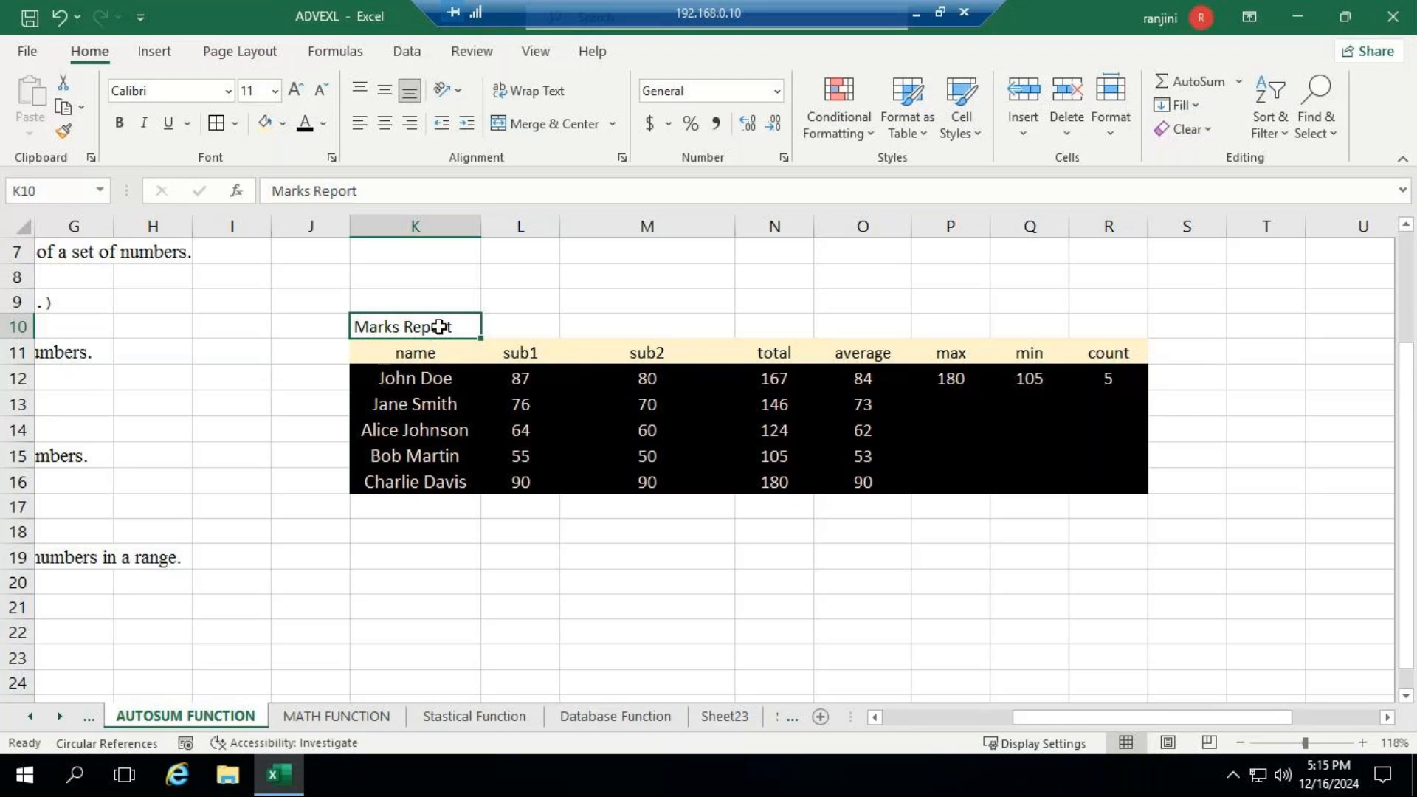
pyautogui.moveTo(438, 326); pyautogui.dragTo(1088, 326)
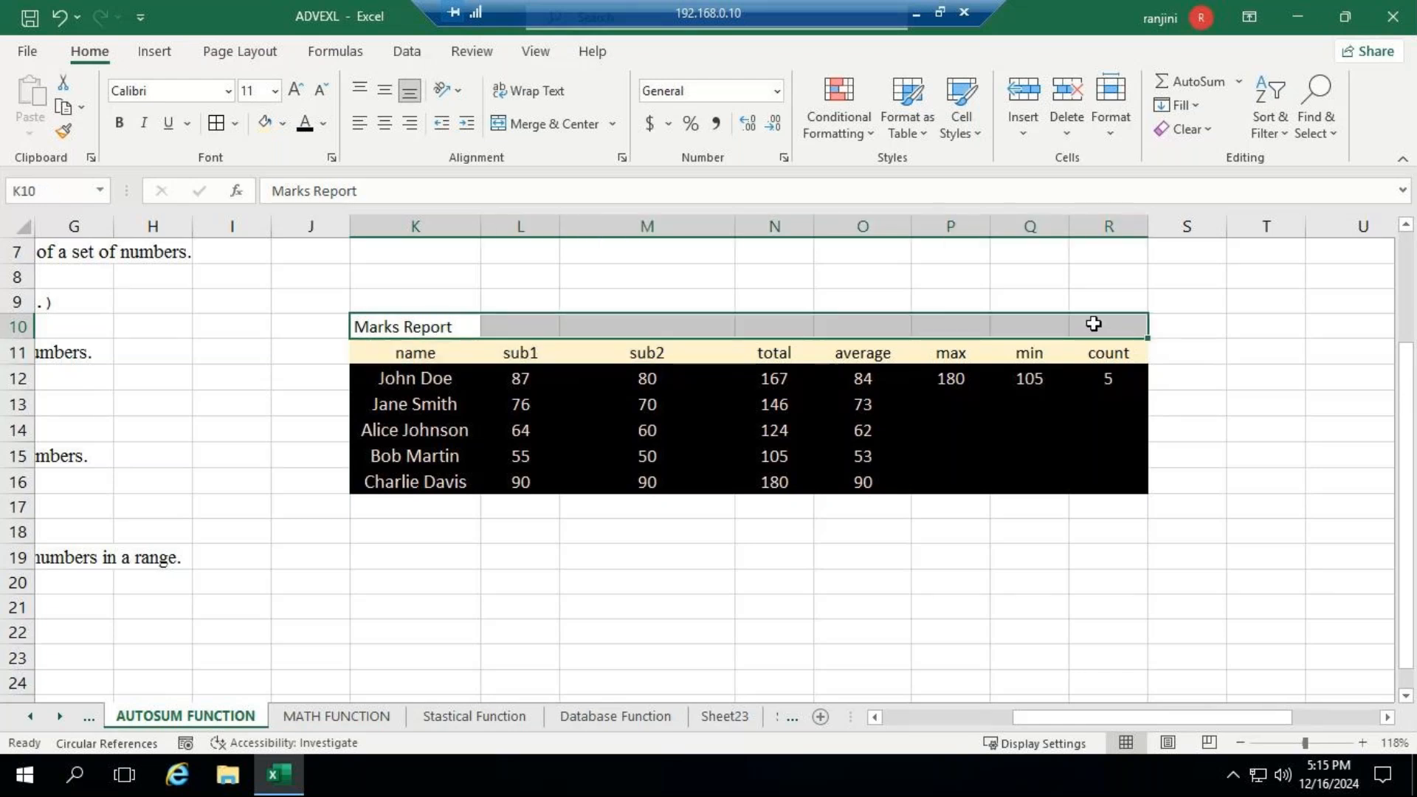
pyautogui.click(554, 124)
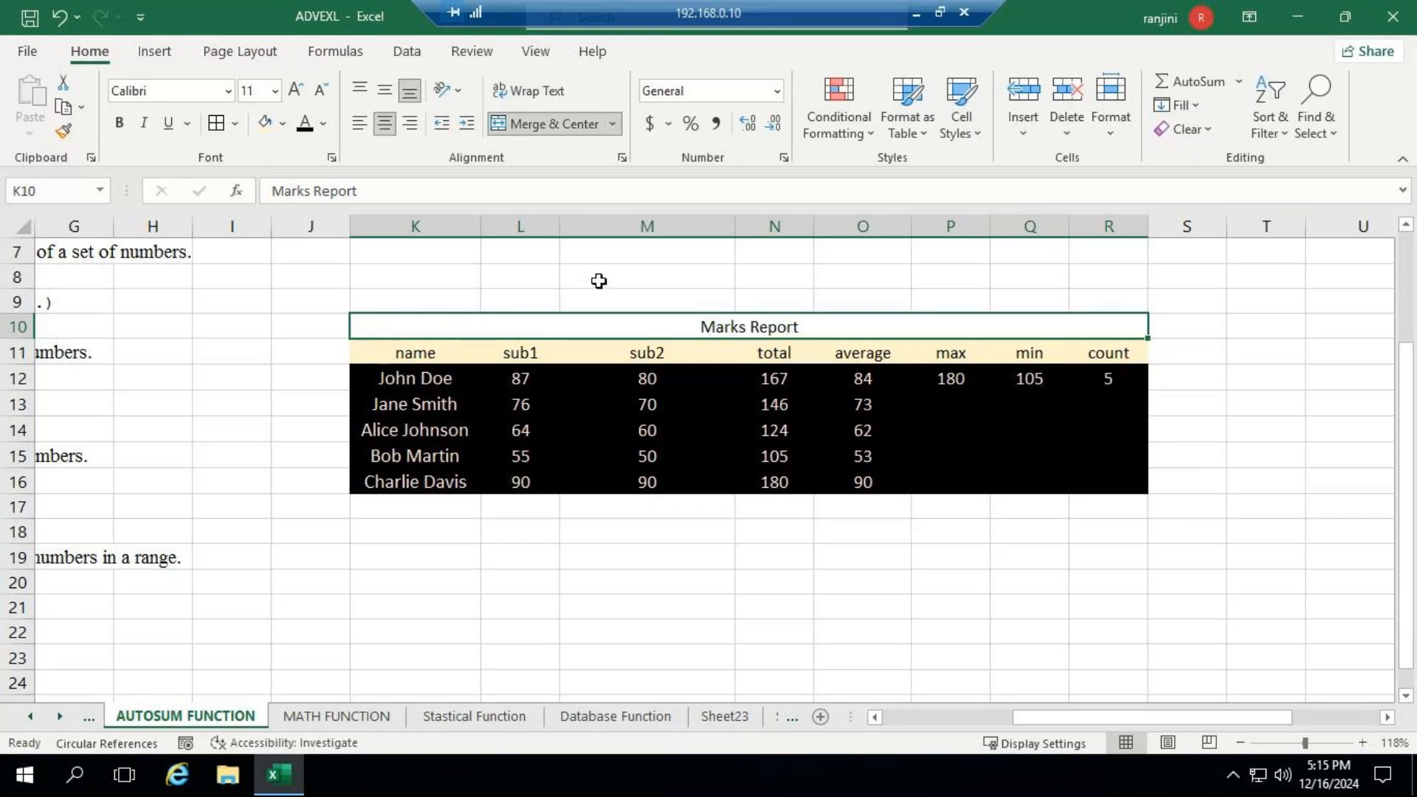
# - Copy the formatting of header cell K11 onto the Marks Report title, then merge and centre K10:R10 again
pyautogui.click(448, 355)
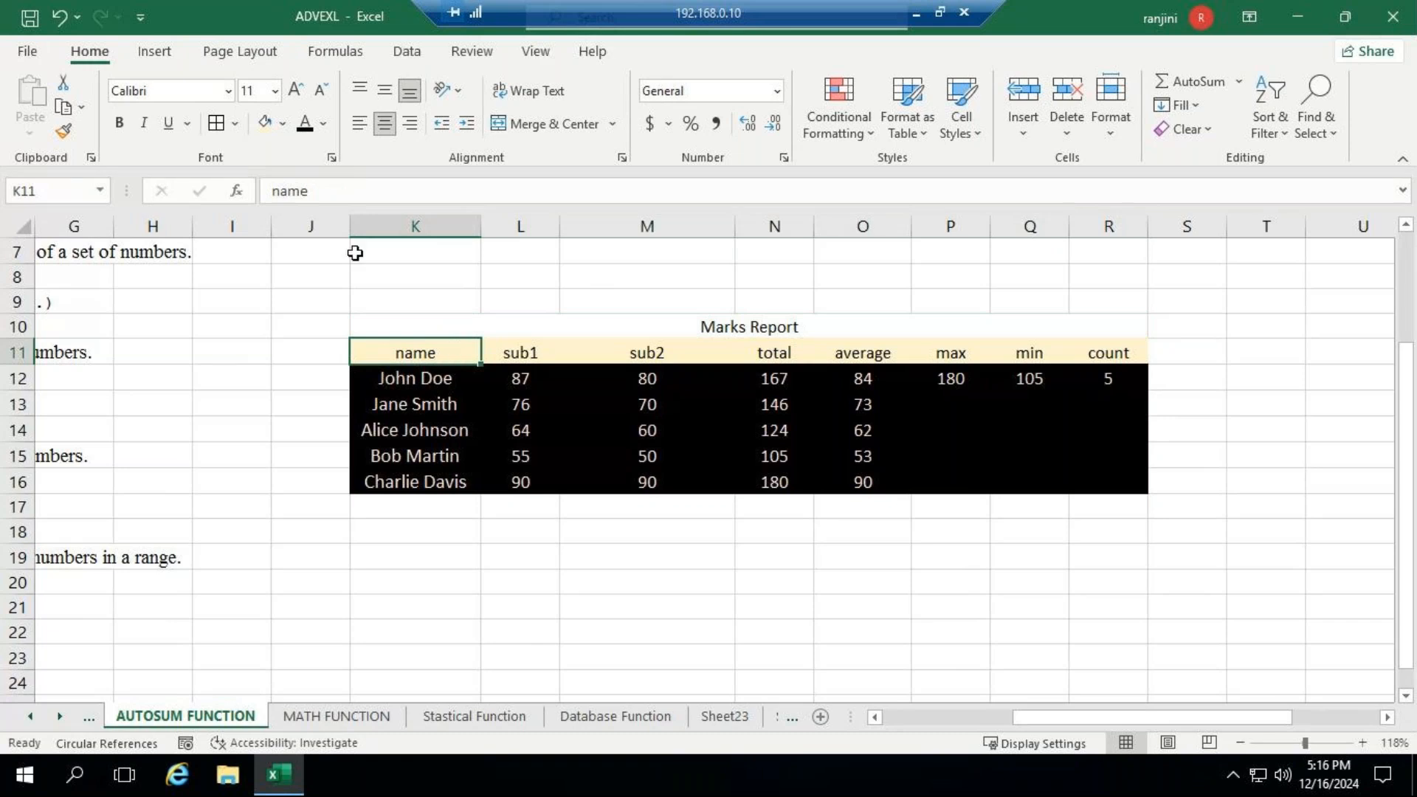
pyautogui.click(63, 130)
pyautogui.click(428, 326)
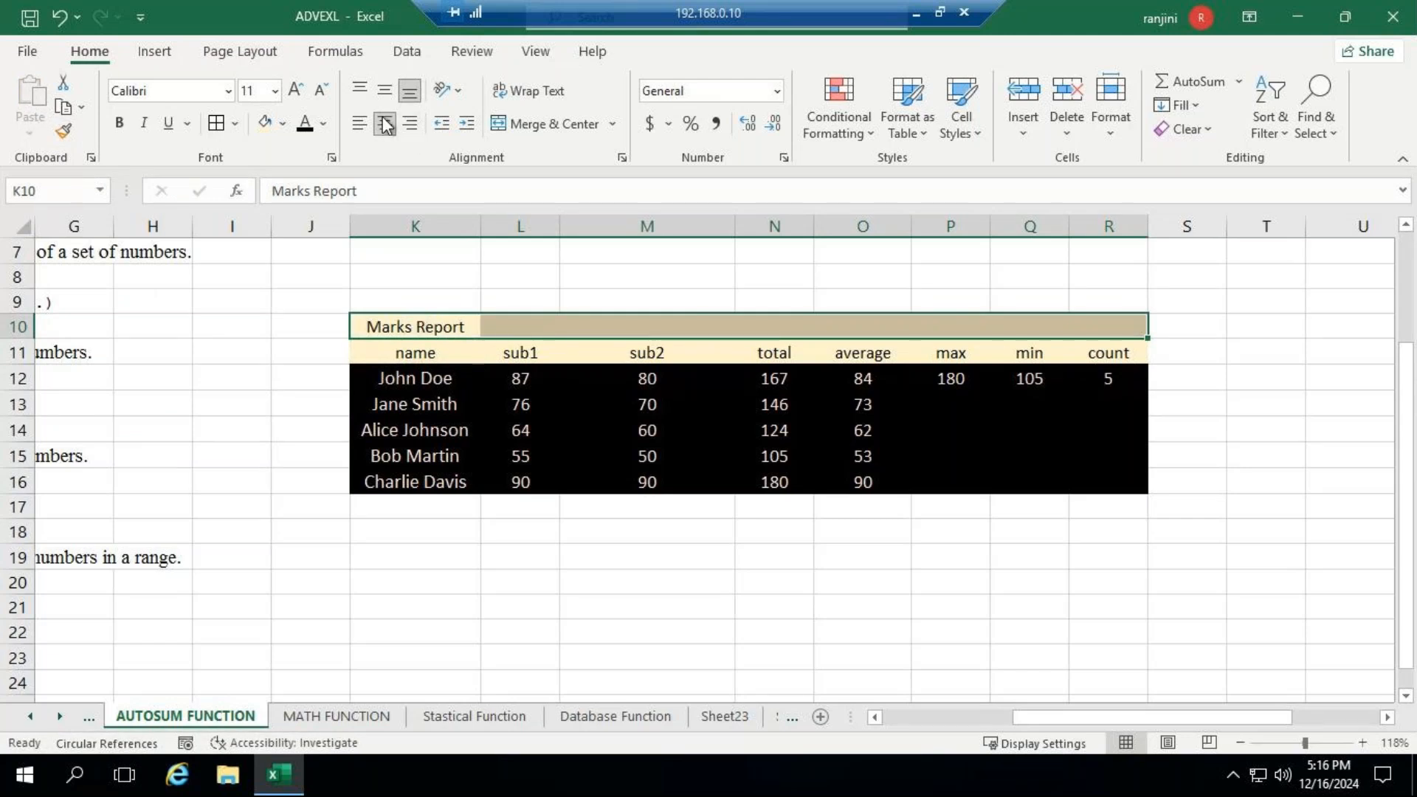
pyautogui.click(561, 124)
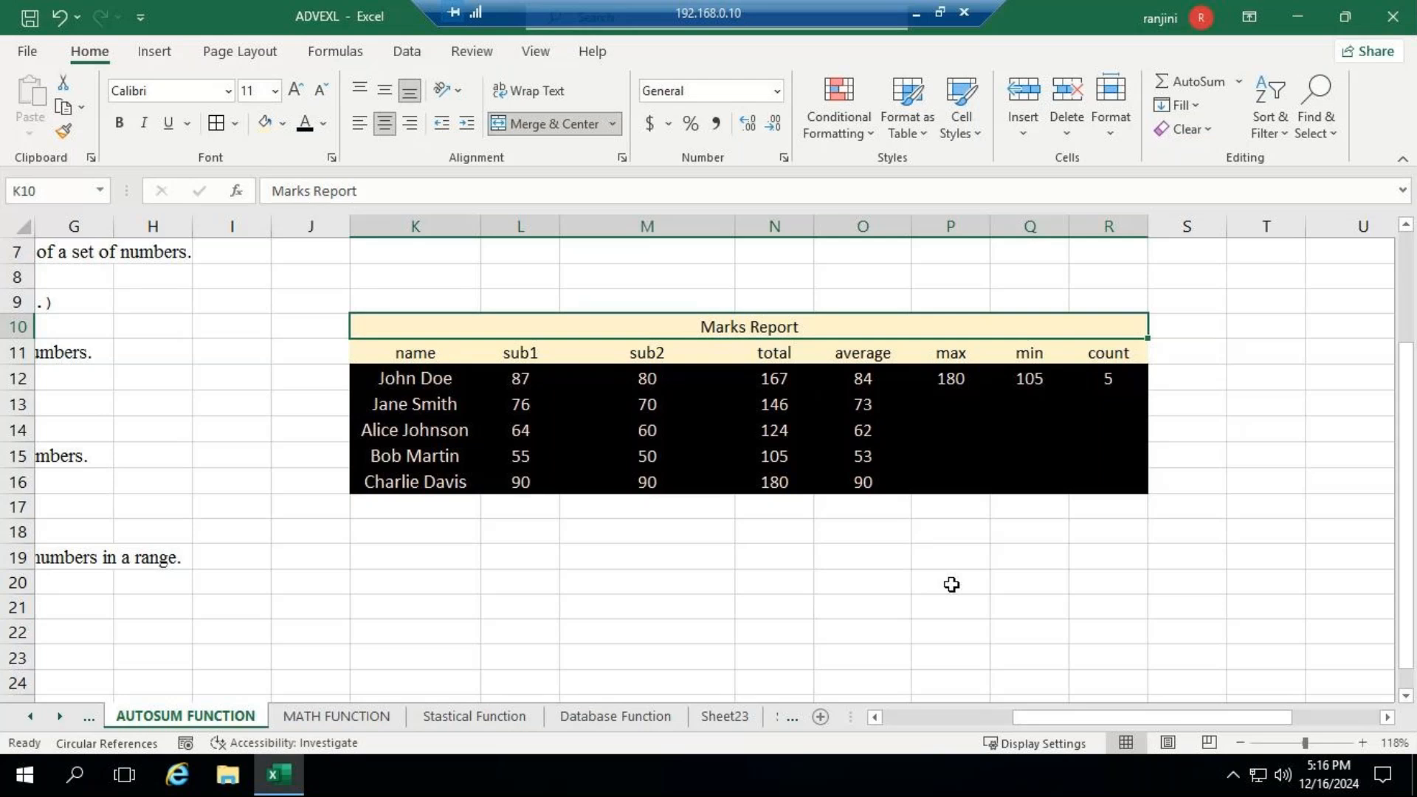
pyautogui.click(917, 560)
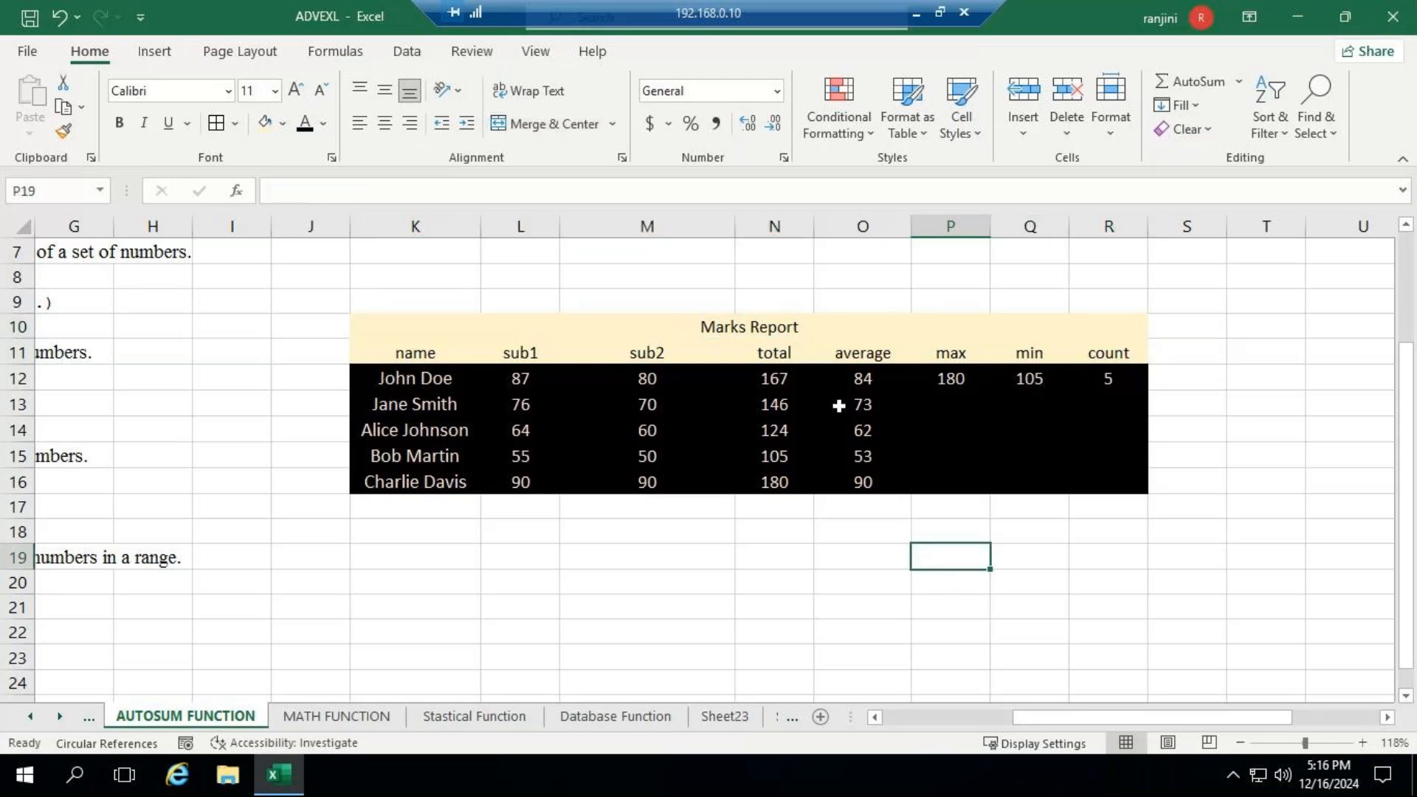
# - Check the chat in the GoTo Meeting window and return to the remote desktop session with the workbook
pyautogui.click(616, 322)
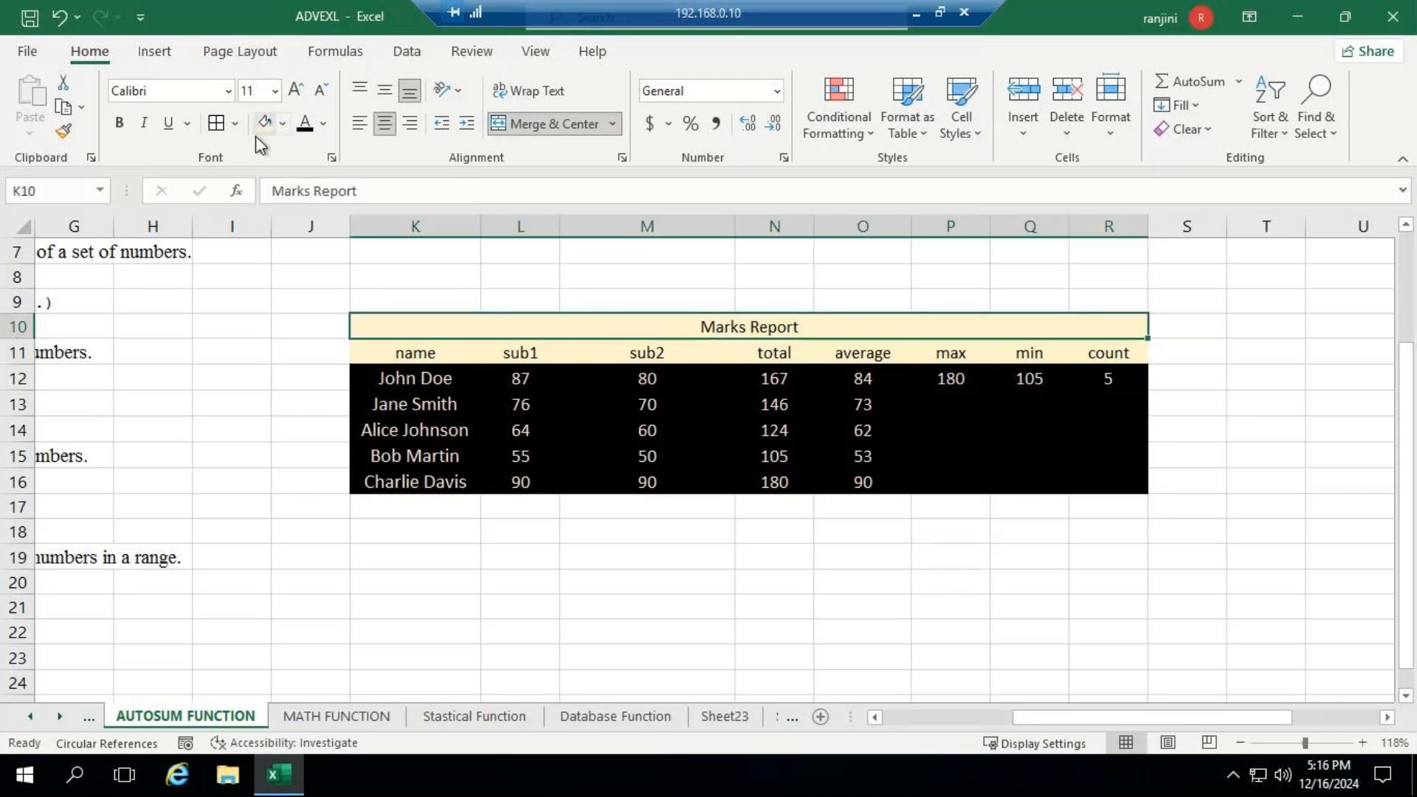
pyautogui.click(916, 13)
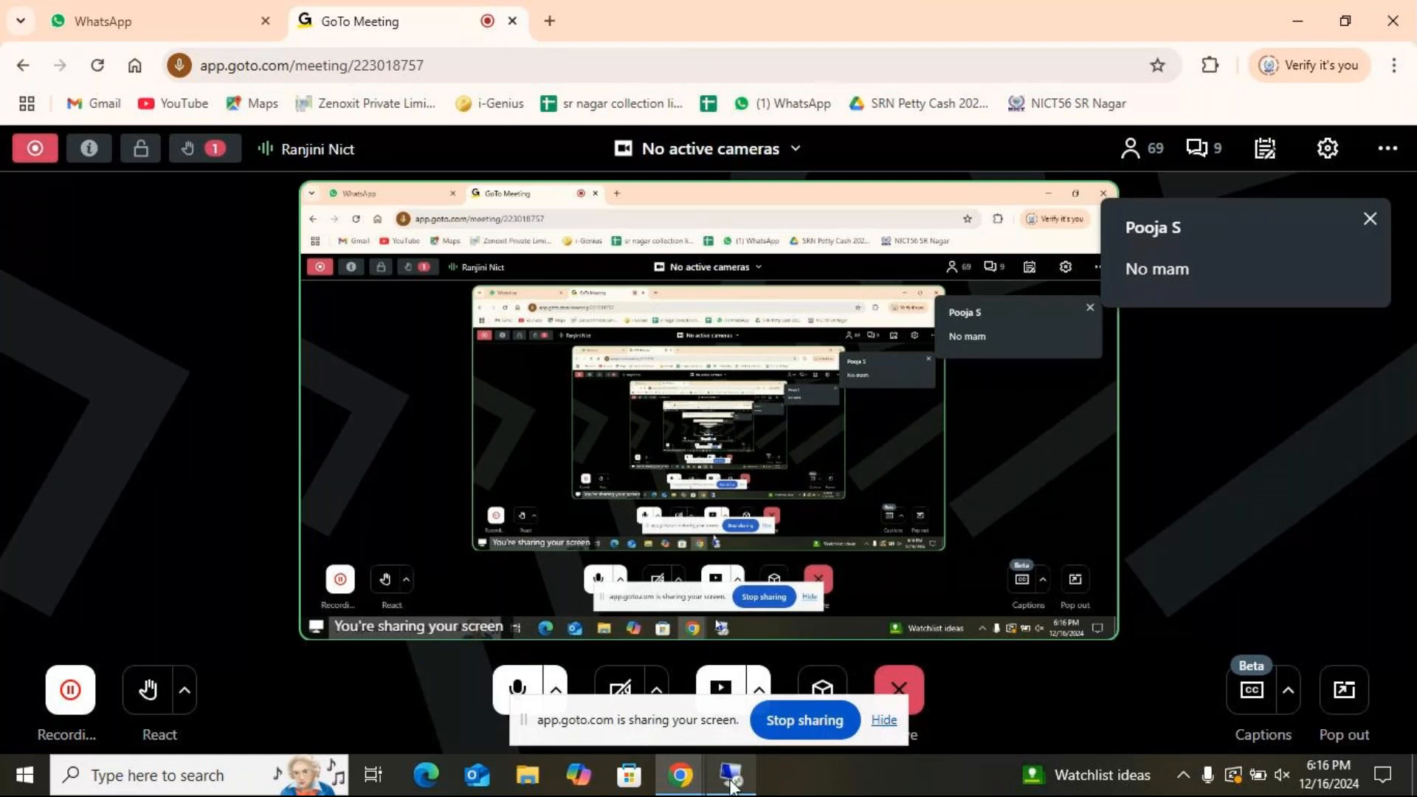
pyautogui.click(731, 777)
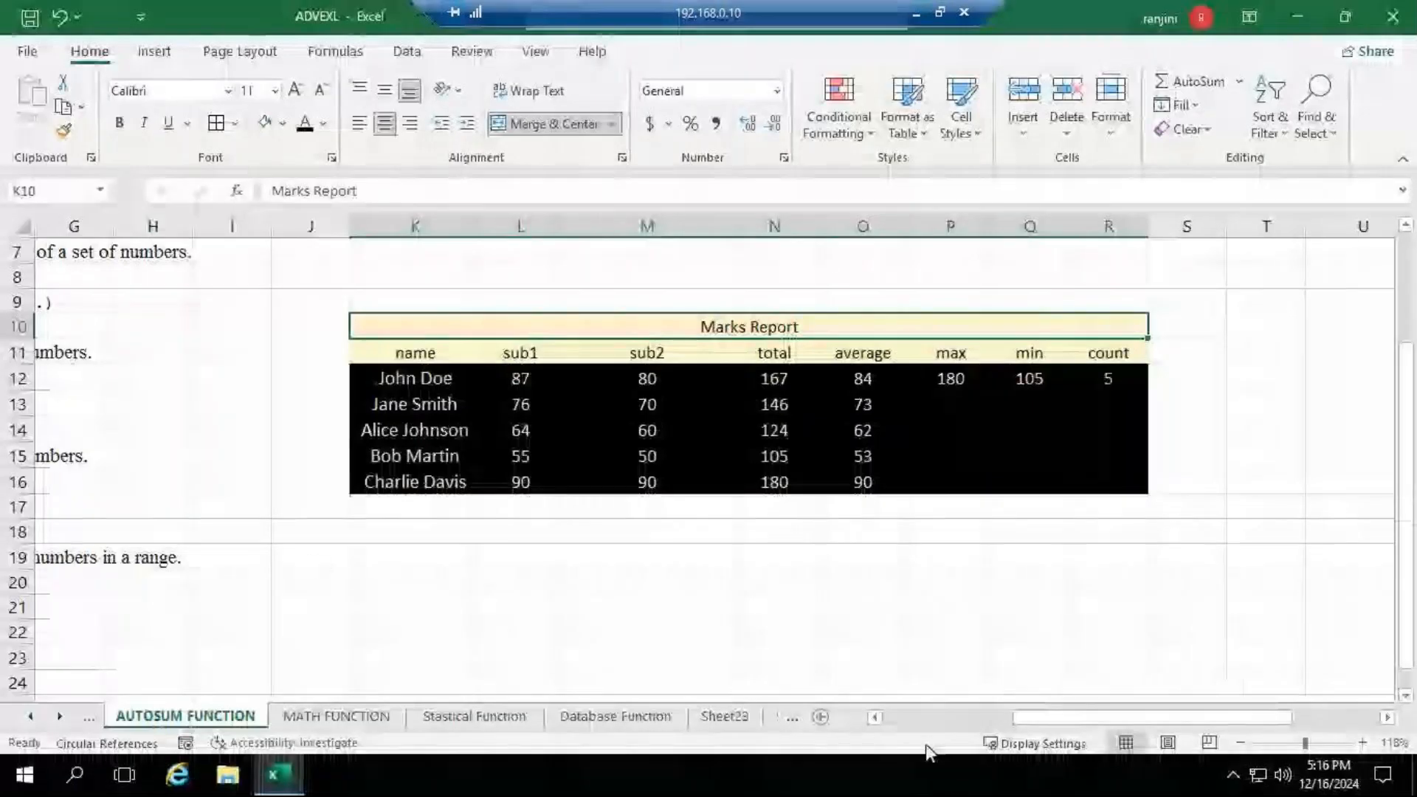
# - Review the AutoSum function descriptions, the product table and the marks table on the AUTOSUM FUNCTION sheet
pyautogui.moveTo(1015, 717); pyautogui.dragTo(895, 724)
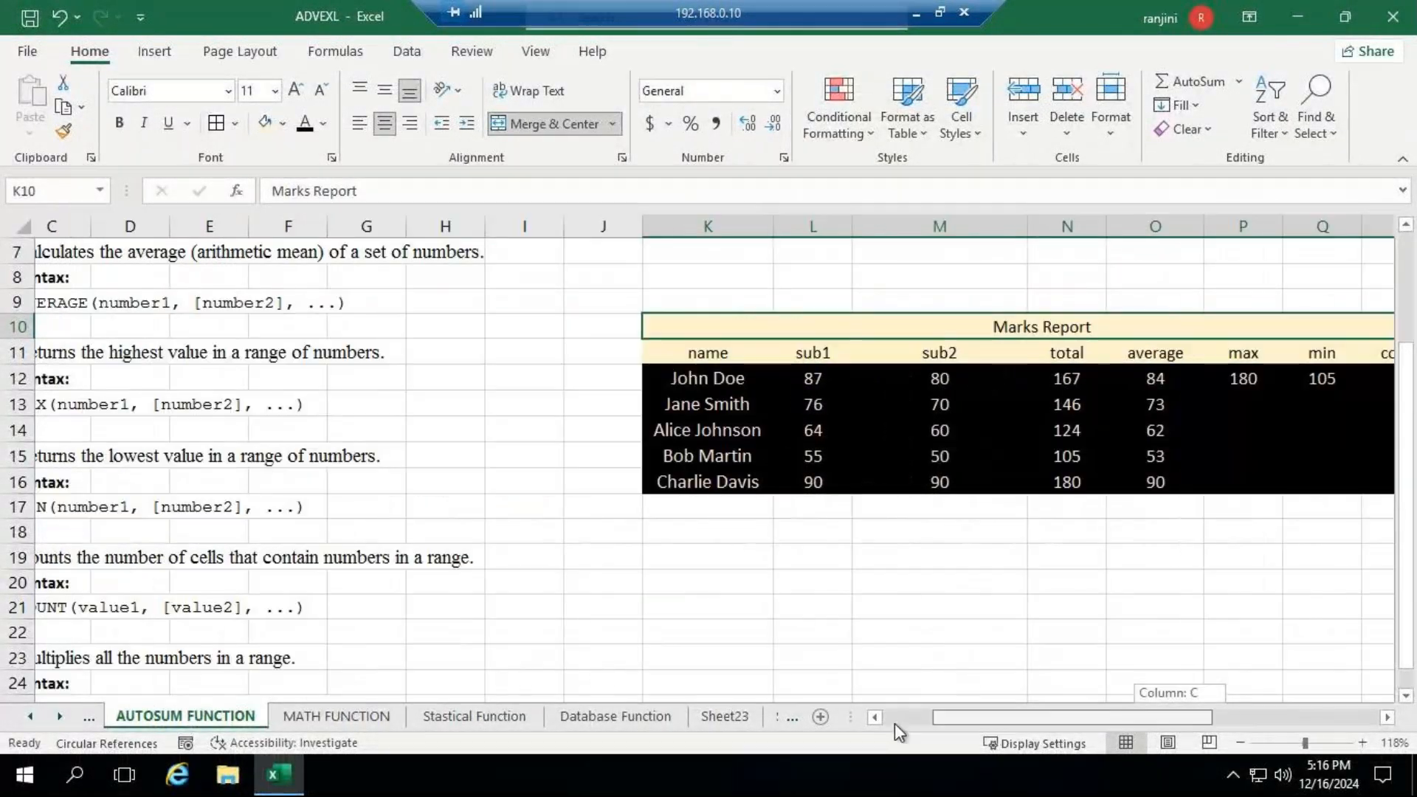
pyautogui.scroll(2, 285, 443)
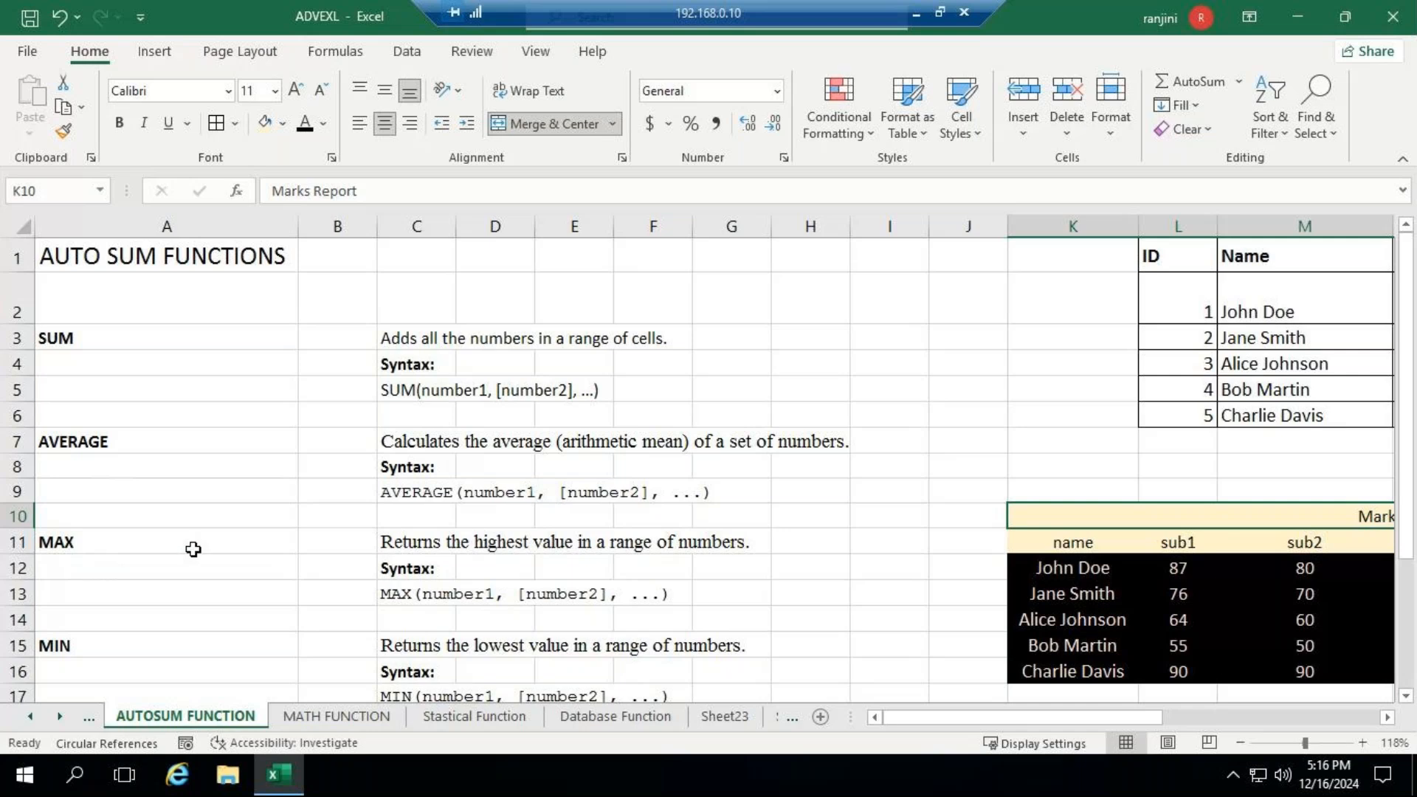
pyautogui.scroll(-3, 193, 549)
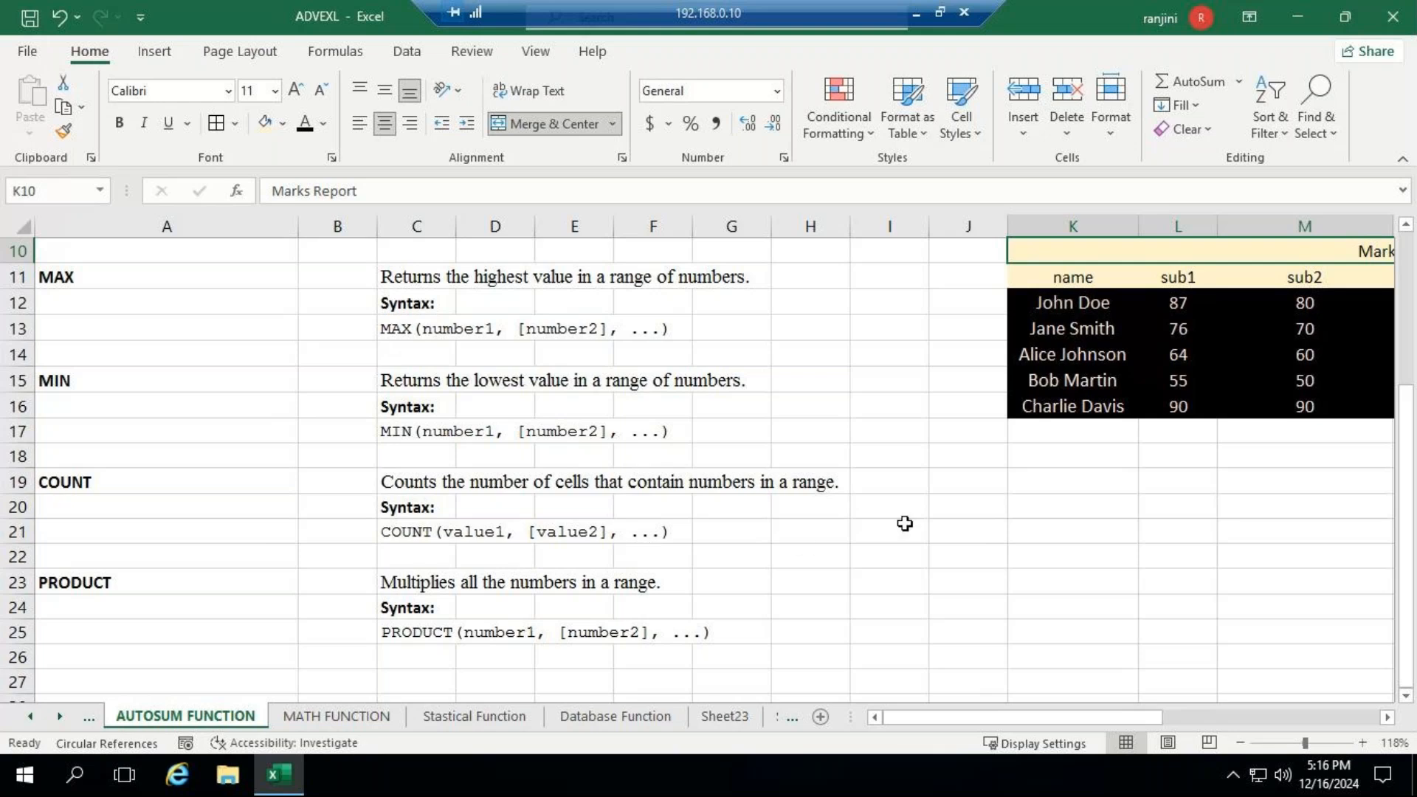
pyautogui.scroll(3, 908, 523)
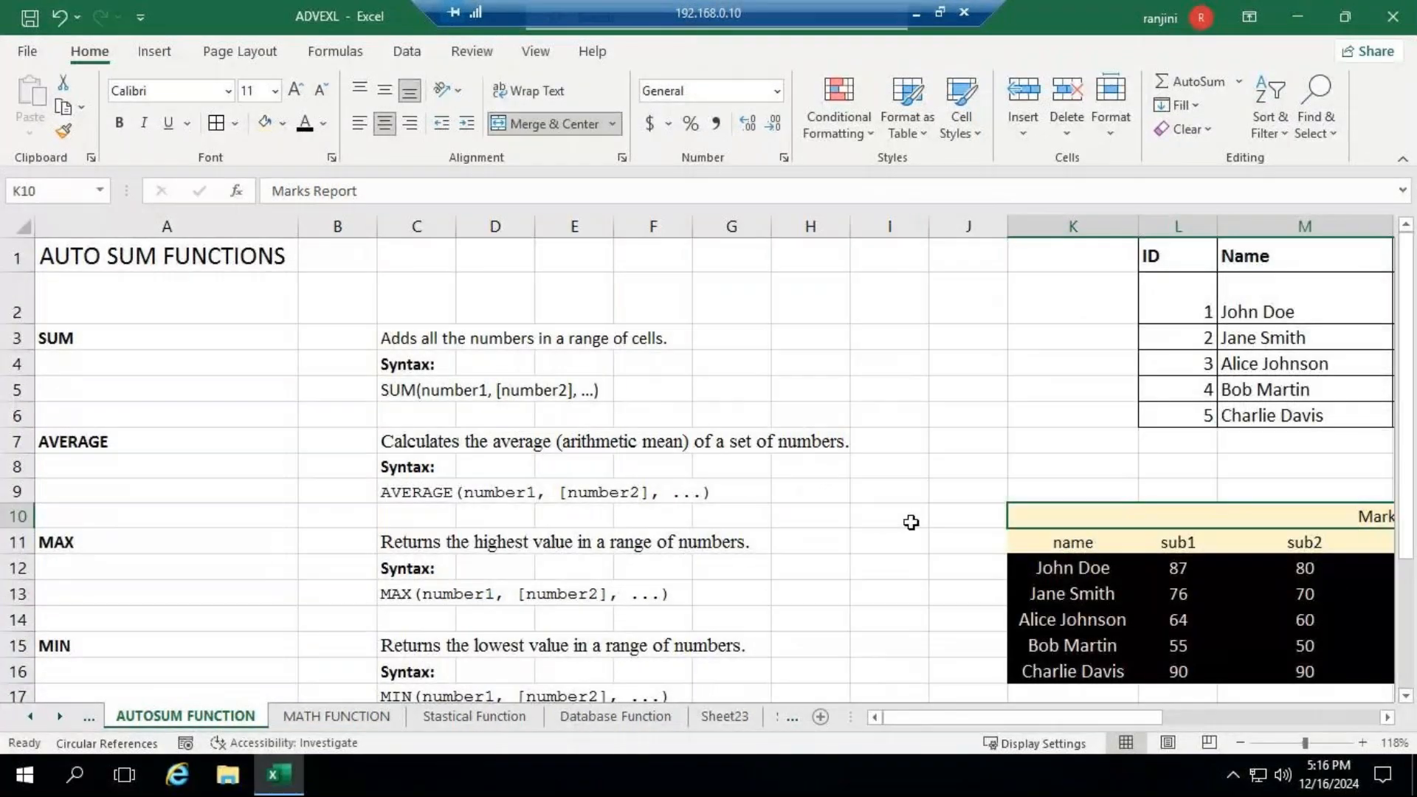
pyautogui.click(1385, 722)
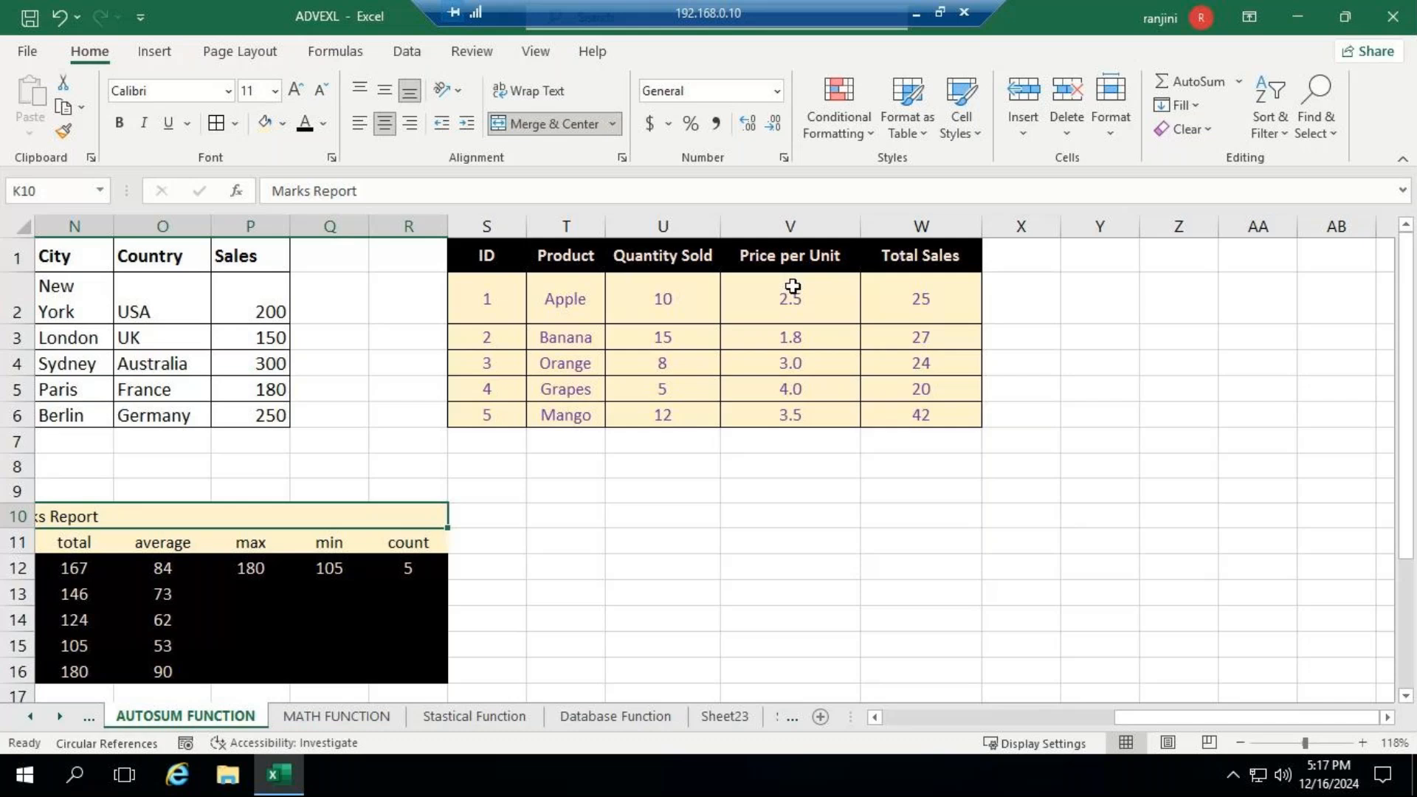
pyautogui.moveTo(1223, 714); pyautogui.dragTo(1122, 718)
pyautogui.scroll(-1, 1113, 645)
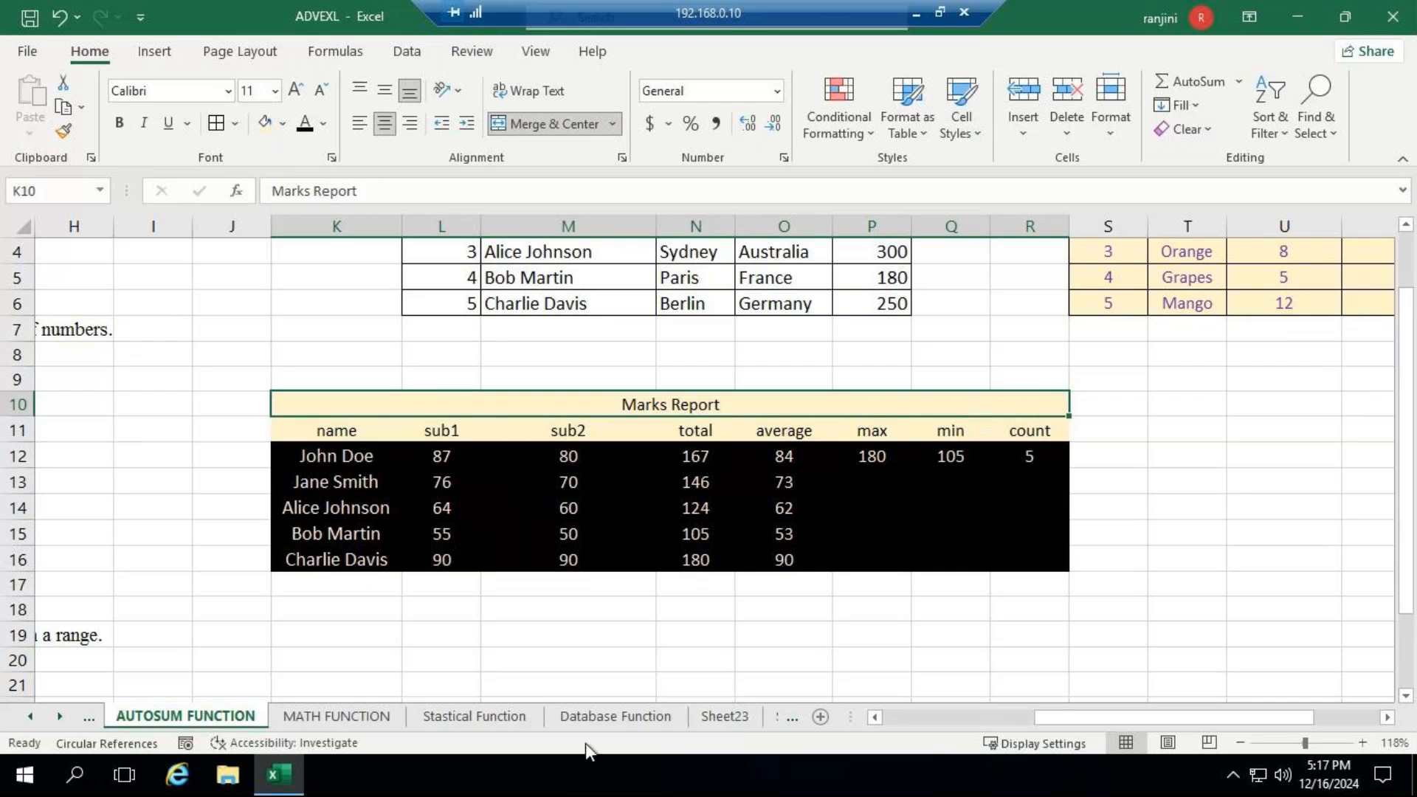
# - Open the Text Function sheet
pyautogui.click(36, 719)
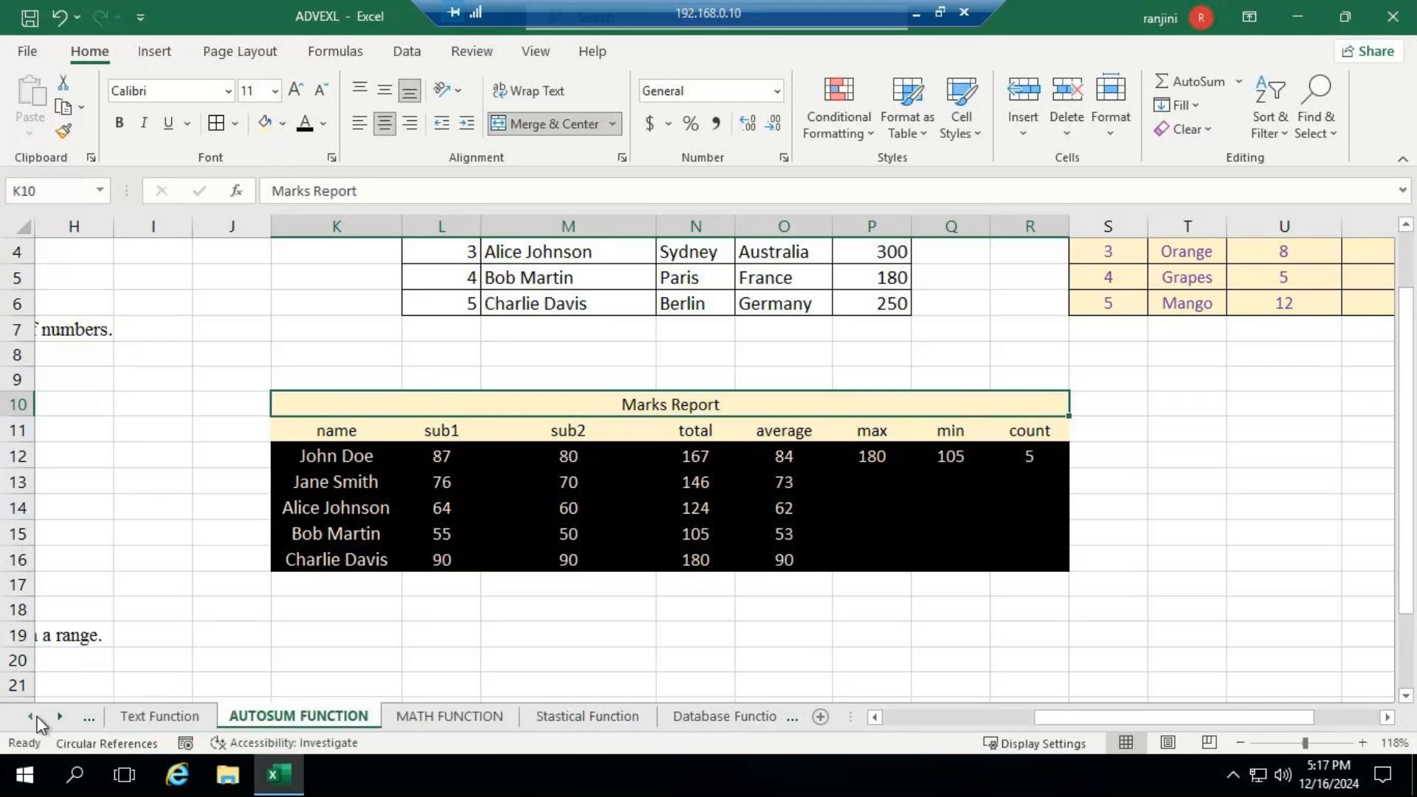
pyautogui.click(138, 714)
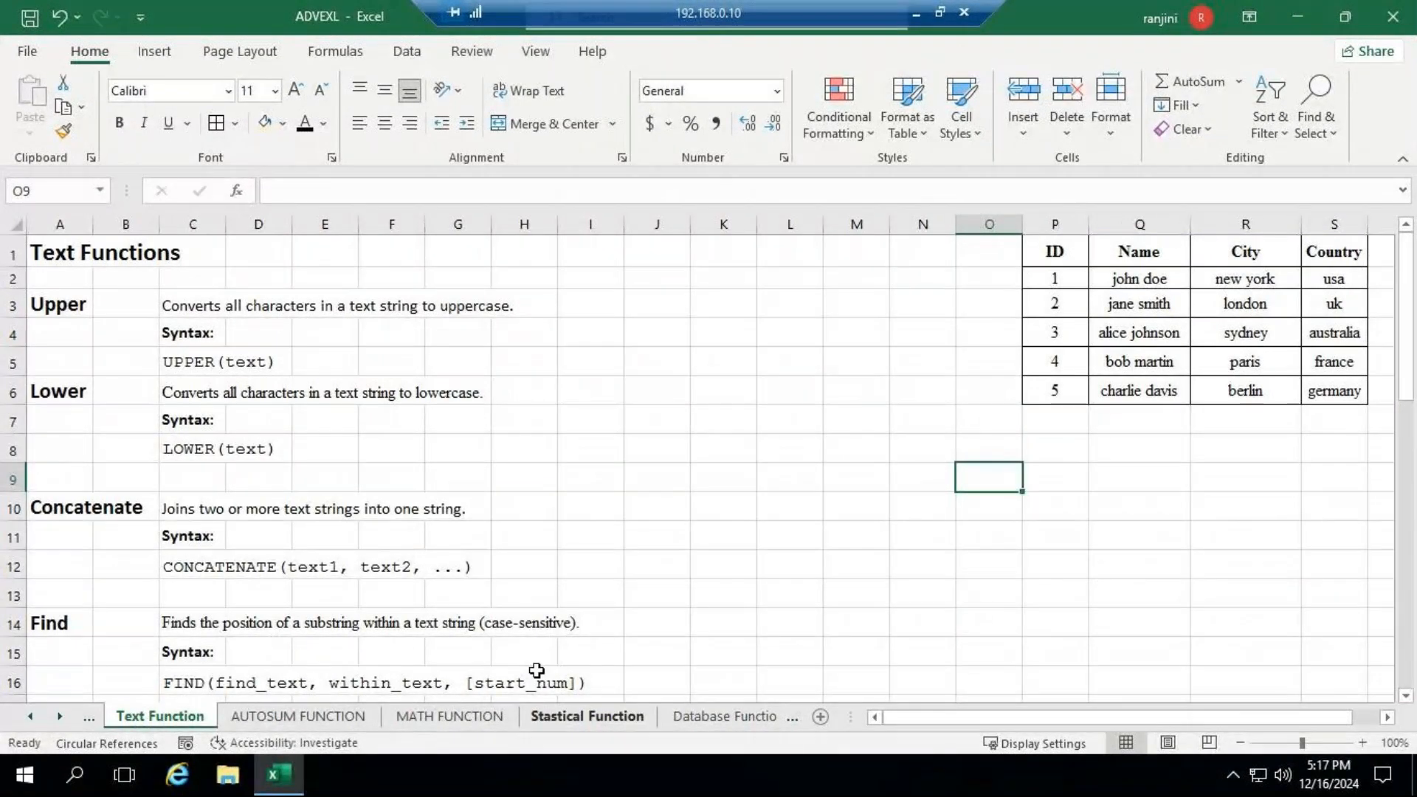
# - Examine the AutoSum function choices offered among both the formula commands and the home editing commands
pyautogui.click(329, 52)
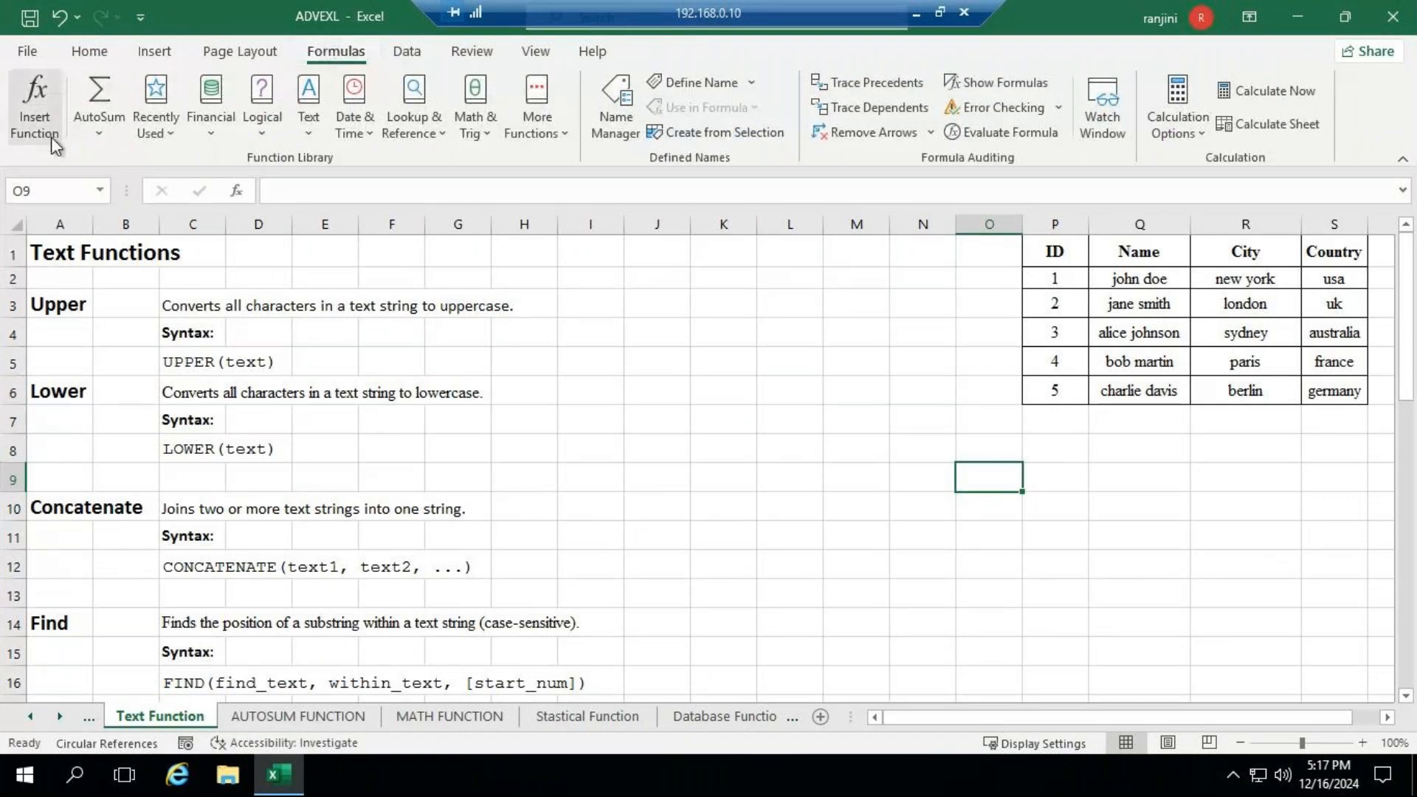
pyautogui.click(104, 135)
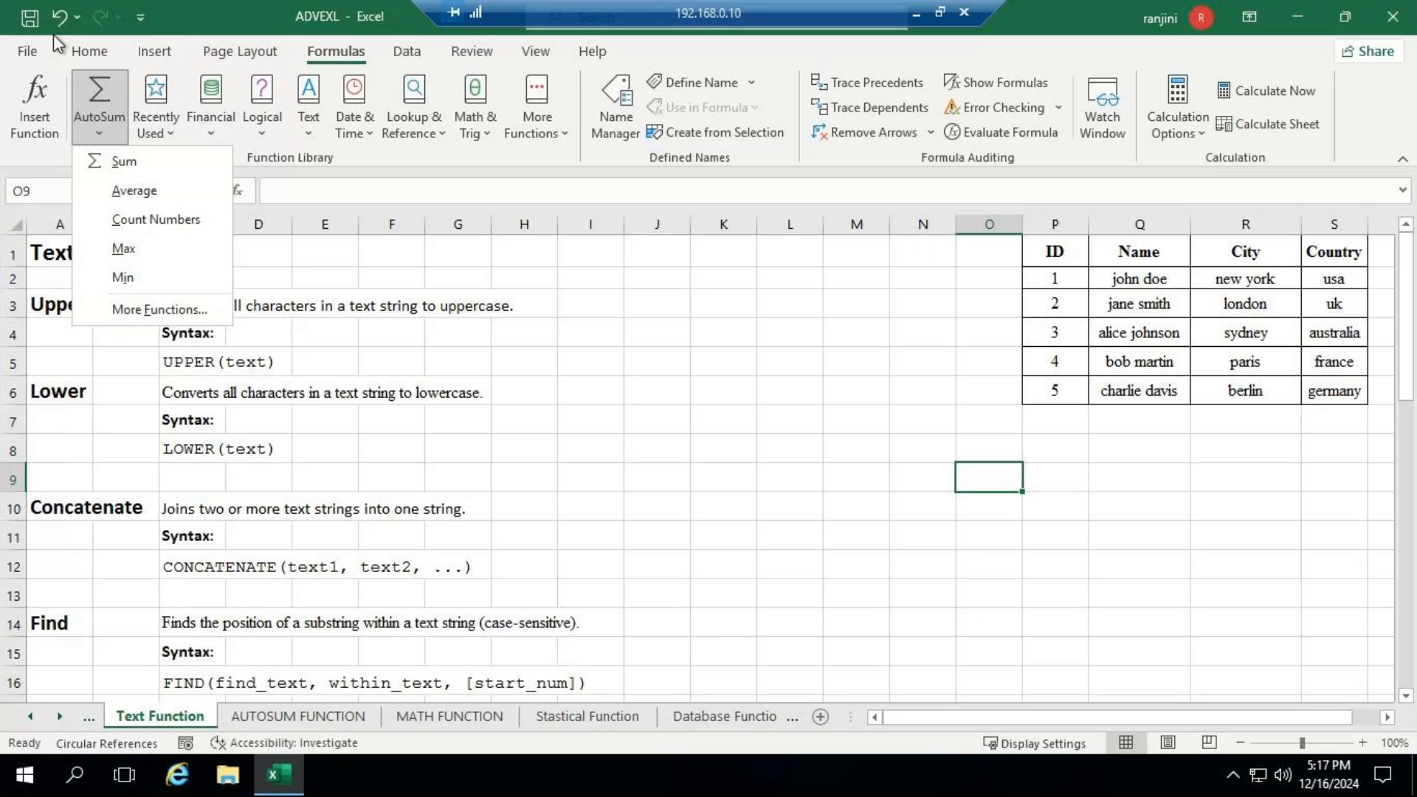
pyautogui.click(92, 51)
pyautogui.click(92, 53)
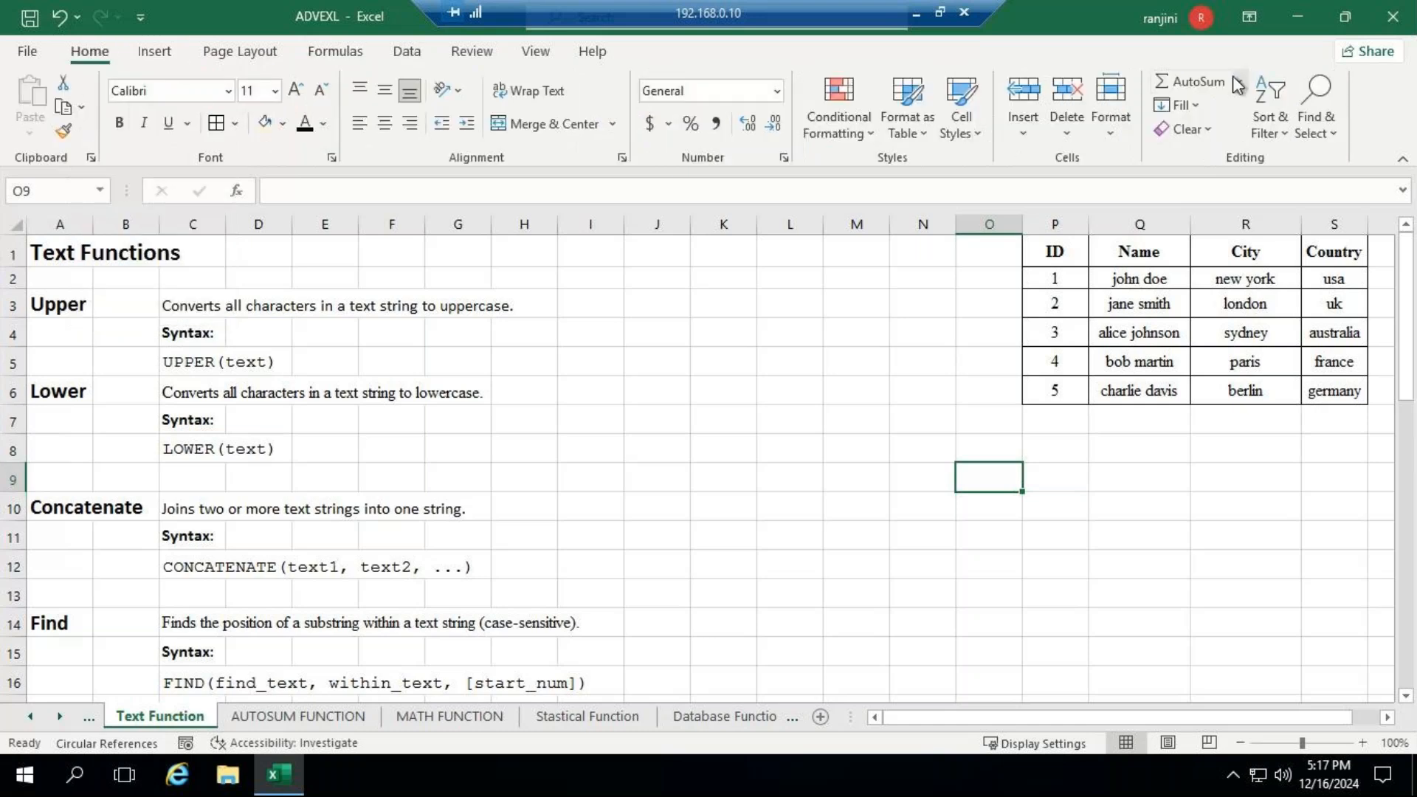
pyautogui.click(1238, 83)
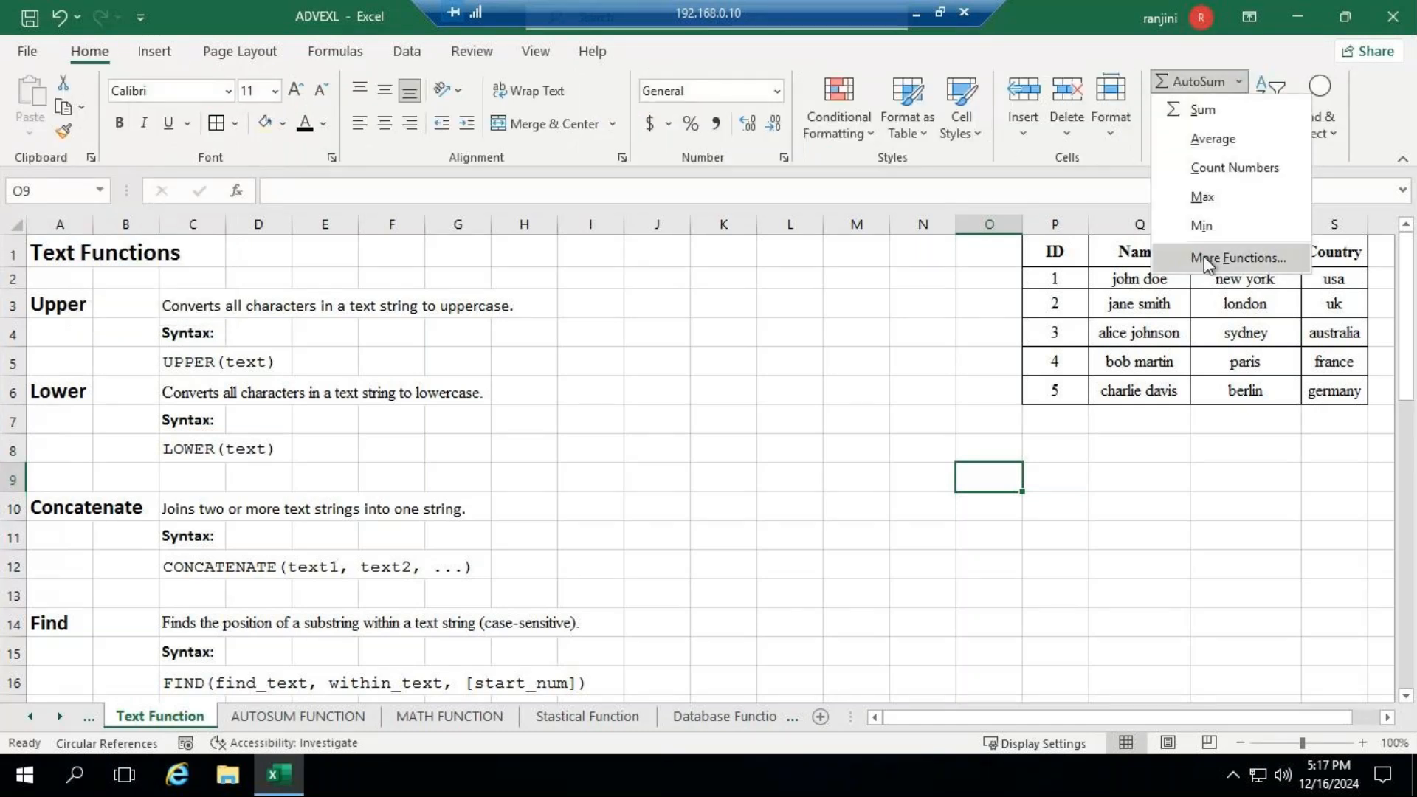
pyautogui.click(323, 52)
pyautogui.click(325, 51)
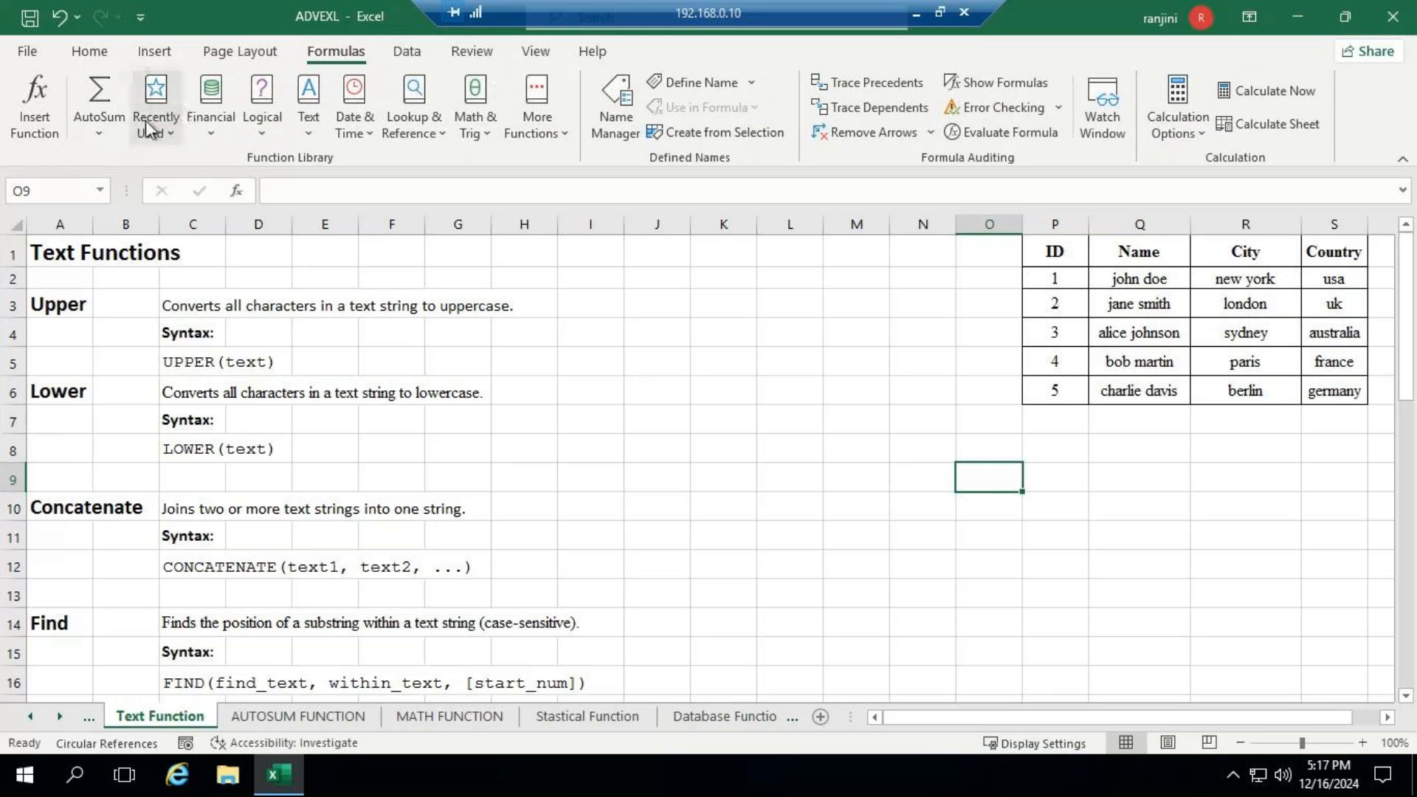
pyautogui.click(99, 134)
pyautogui.click(103, 134)
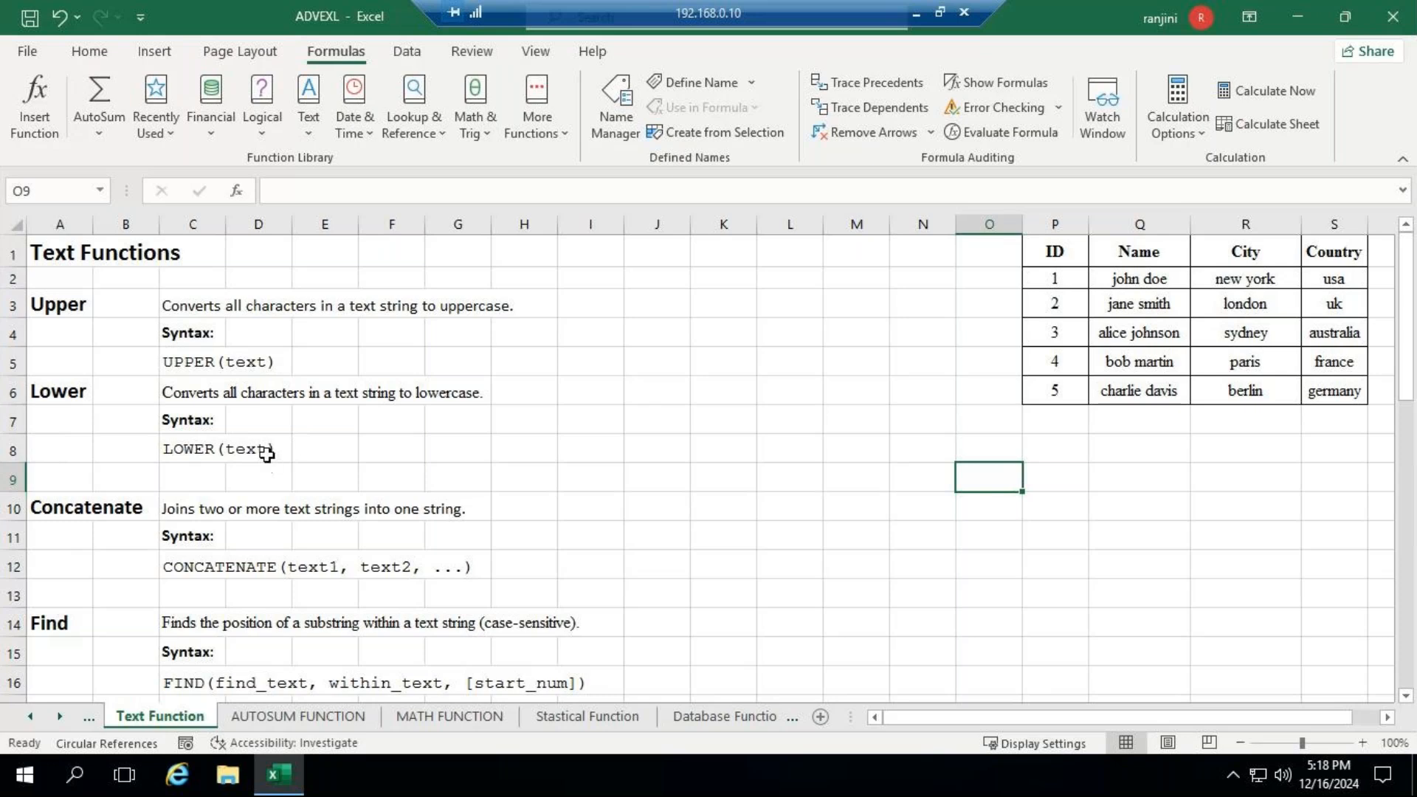
# - Begin an UPPER formula in cell P9, below the table of IDs, names, cities and countries
pyautogui.click(1386, 719)
pyautogui.click(1385, 718)
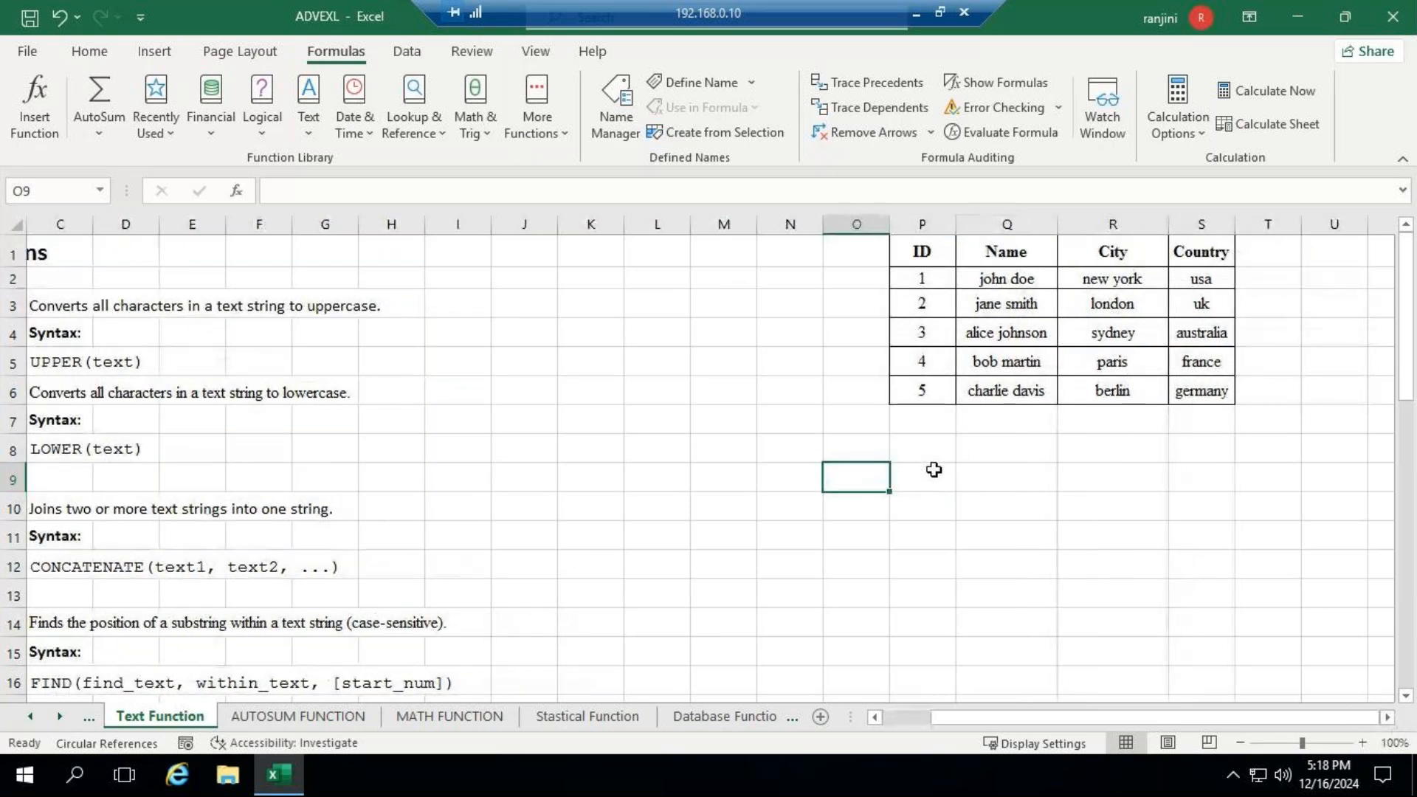
pyautogui.click(934, 479)
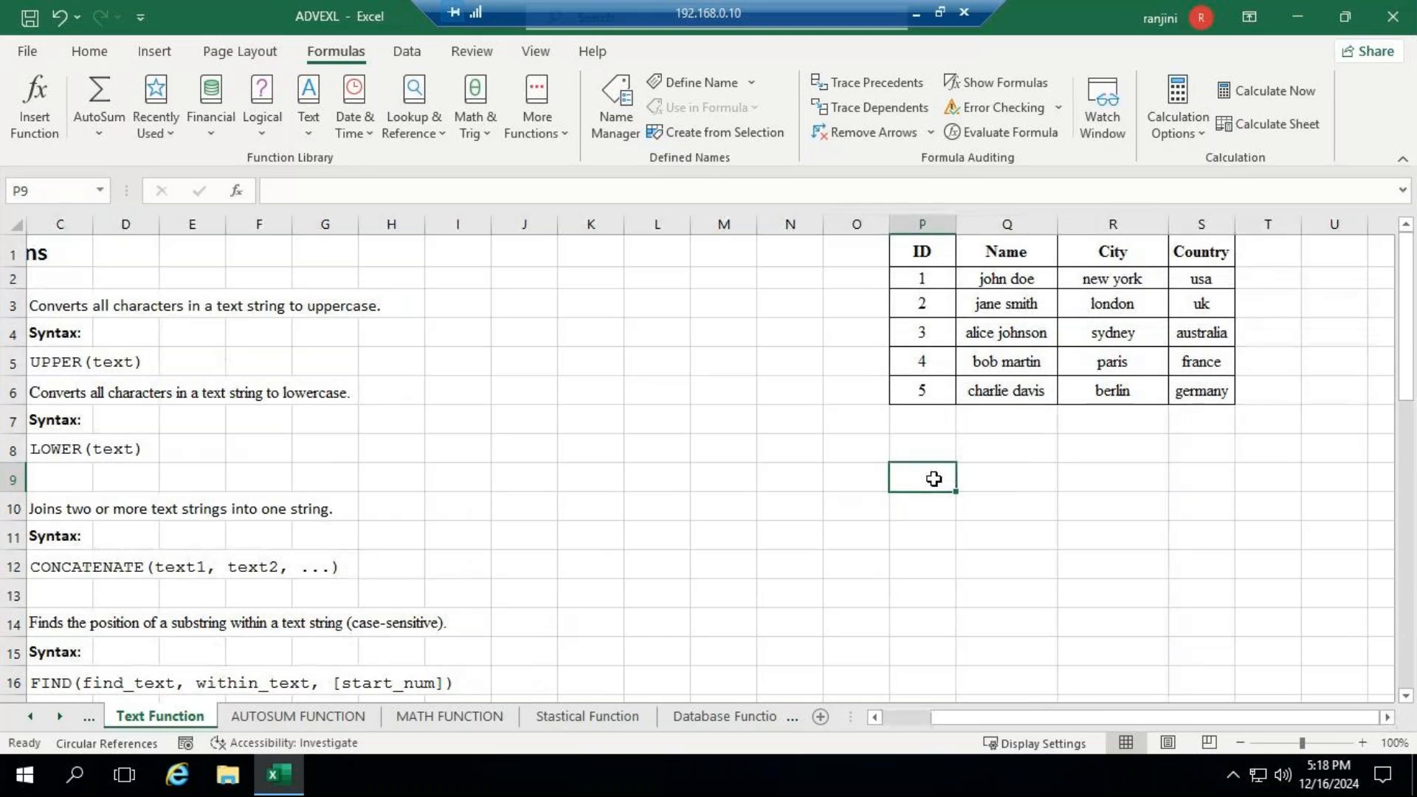
pyautogui.write('=')
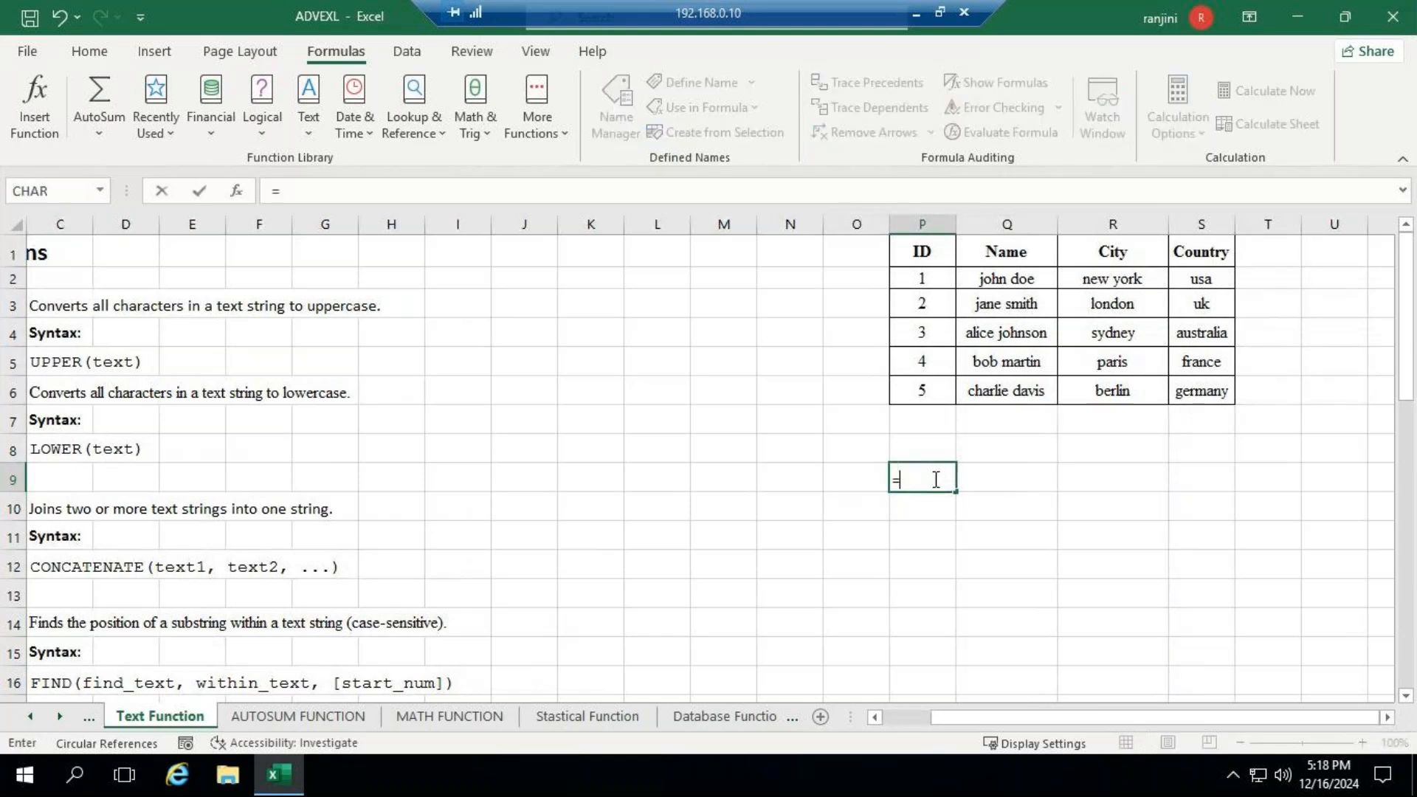
pyautogui.write('u')
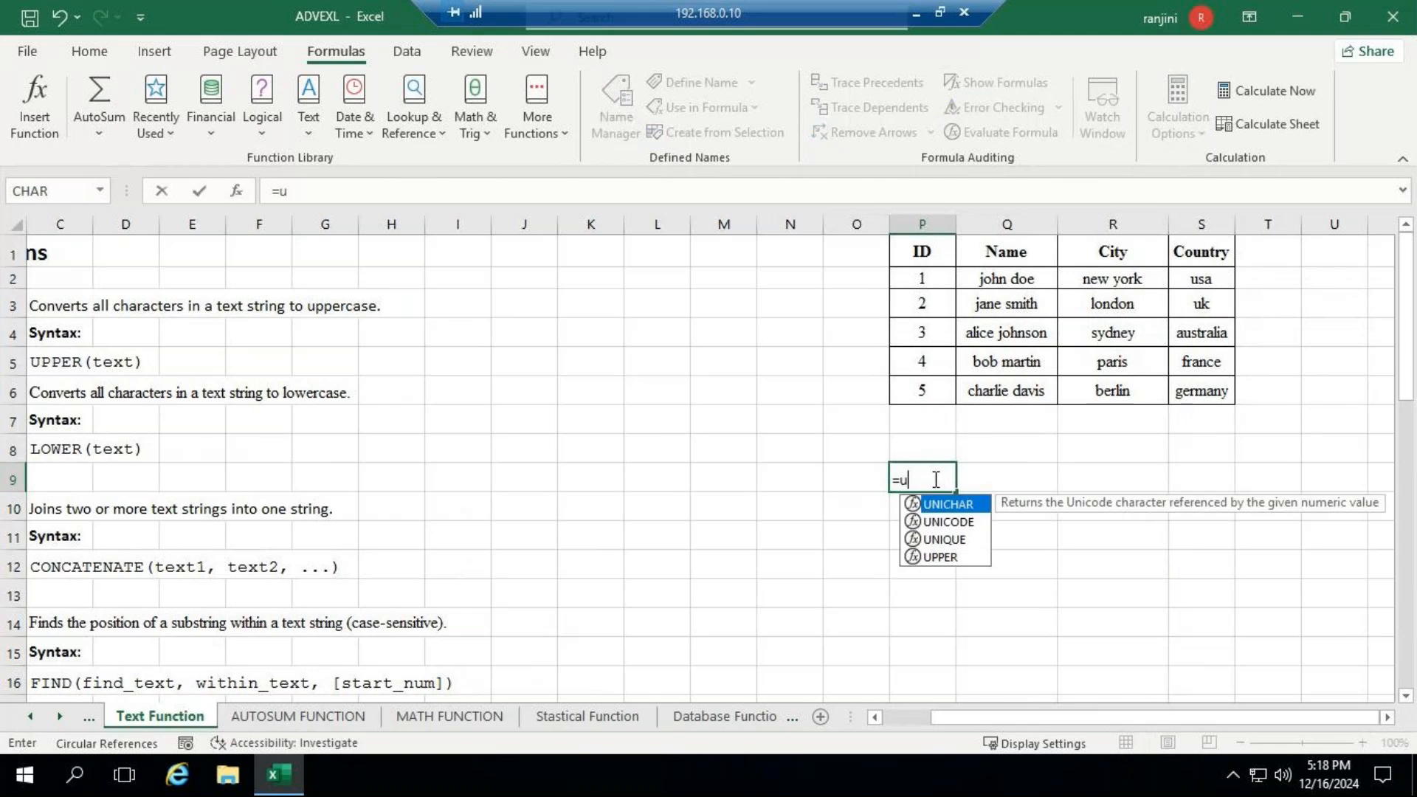
pyautogui.write('pper')
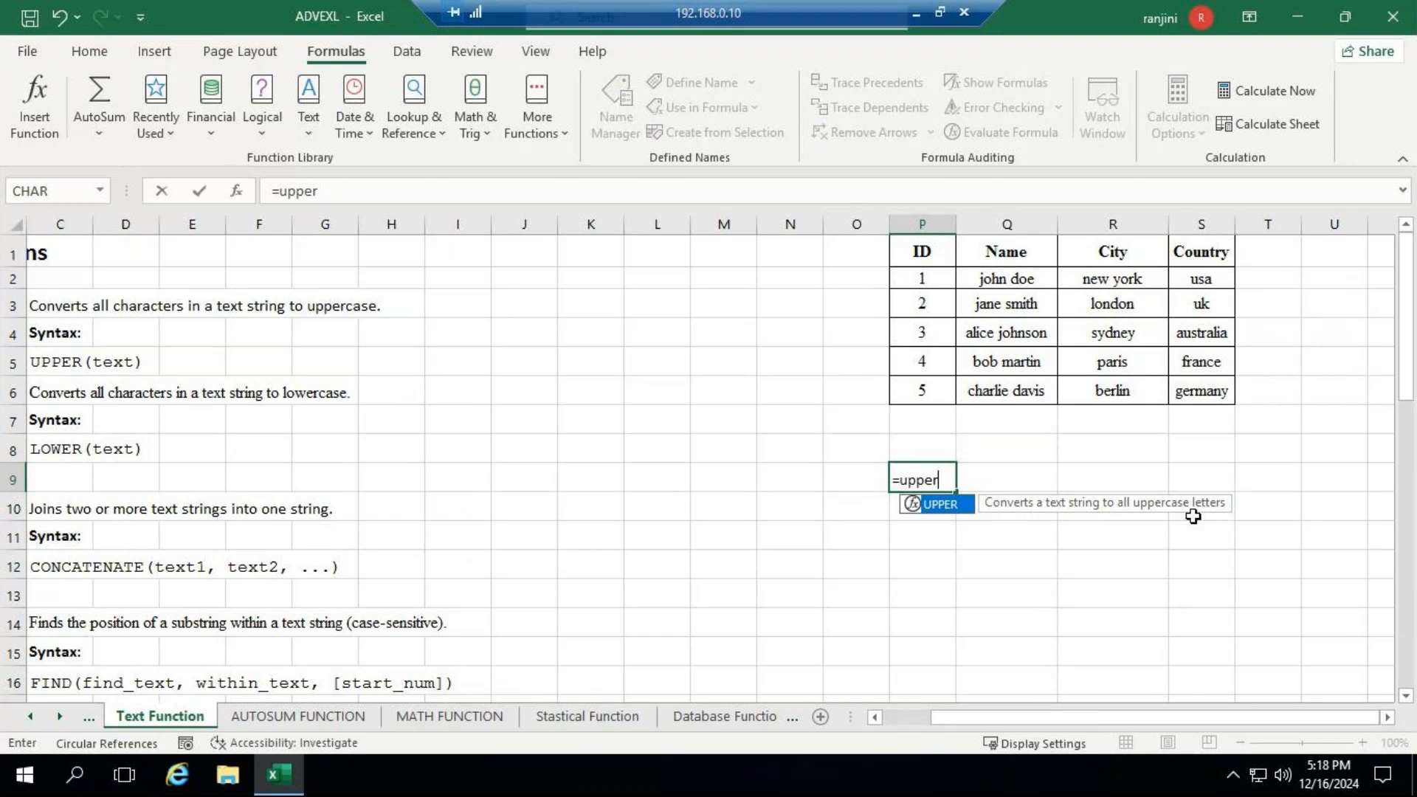
pyautogui.write('(')
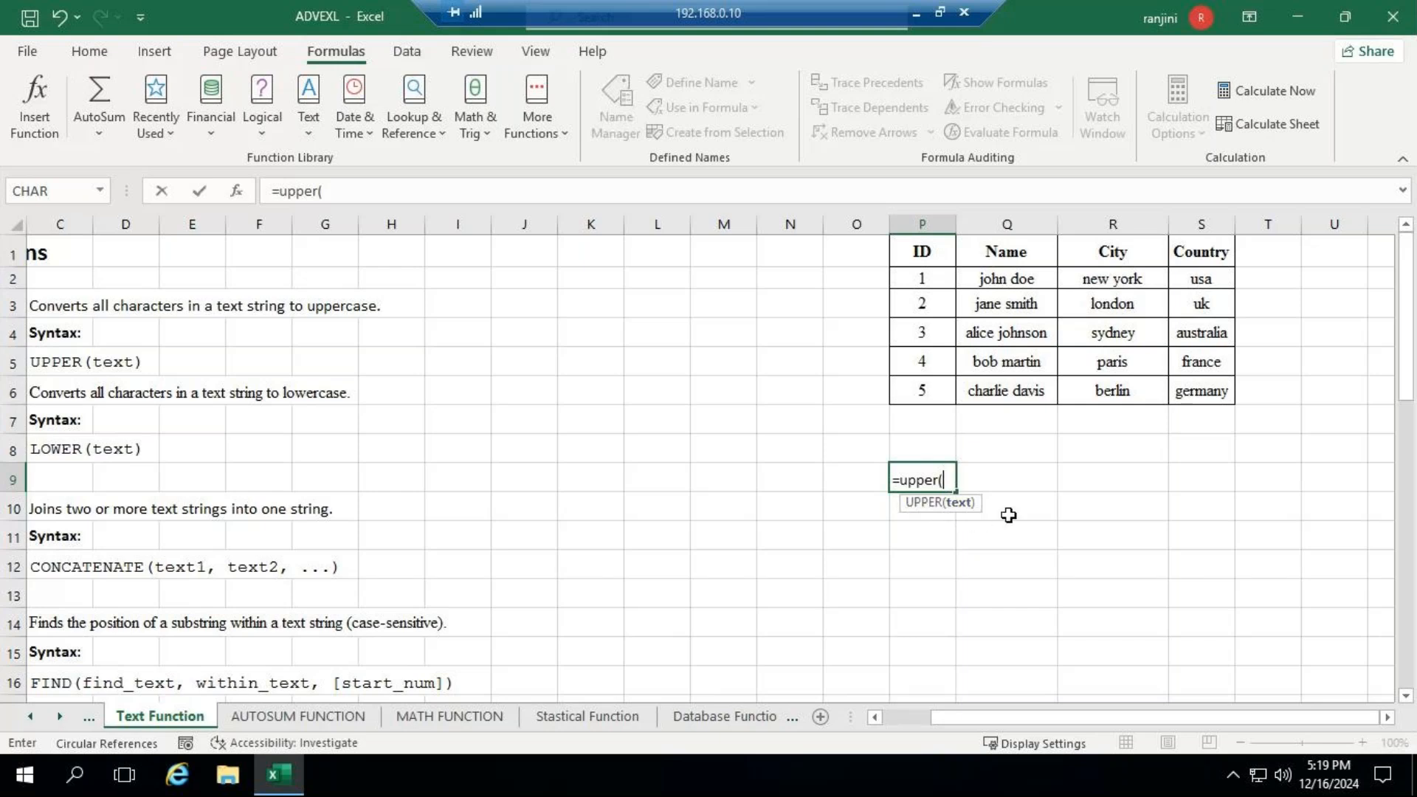
# - Add the mixed-case text "Micro SOFT" as the UPPER argument, try to commit the formula and decline the proposed correction
pyautogui.write('"N')
pyautogui.press('BackSpace')
pyautogui.write('mICRO')
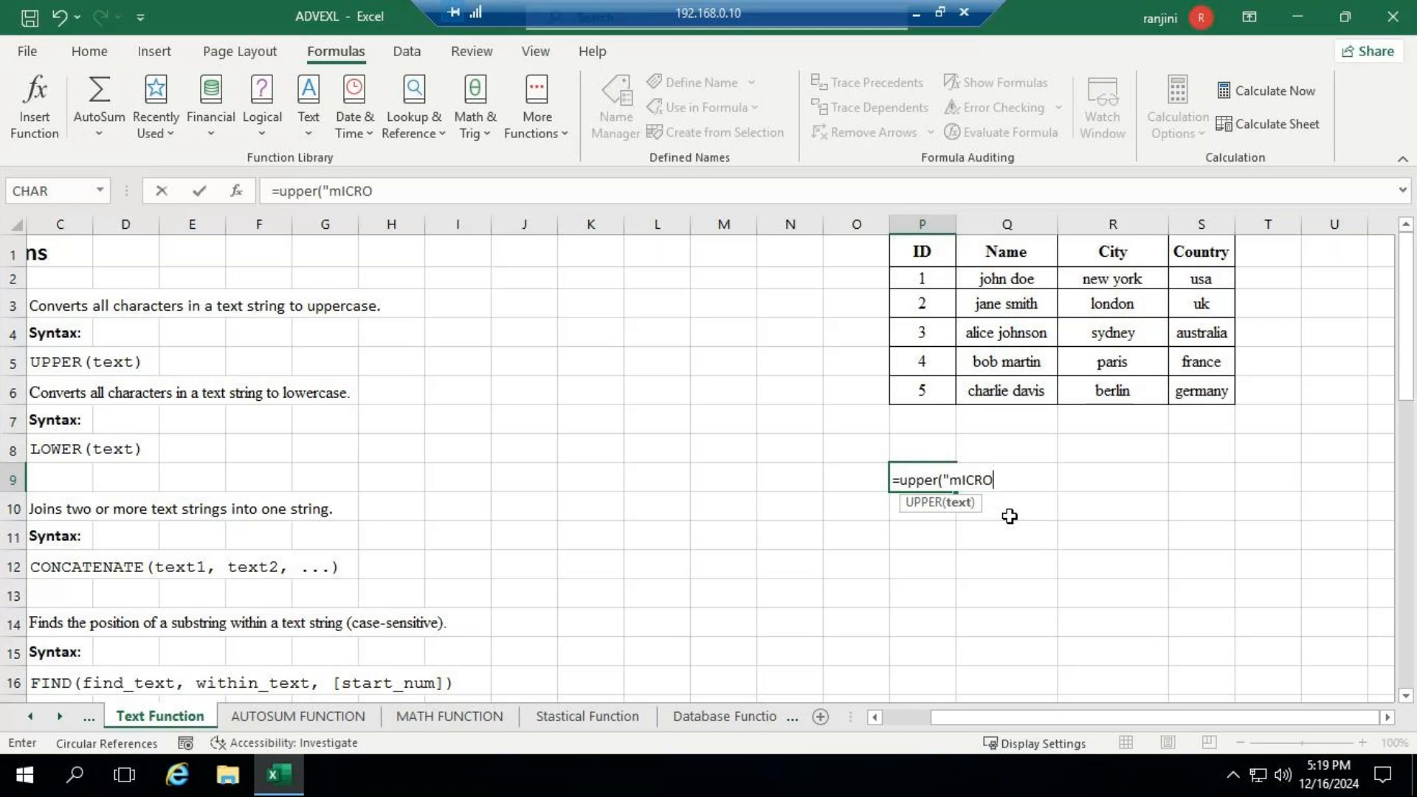
pyautogui.write(' So')
pyautogui.press('BackSpace')
pyautogui.write('OFTWARE')
pyautogui.press('BackSpace')
pyautogui.press('BackSpace')
pyautogui.press('BackSpace')
pyautogui.press('BackSpace')
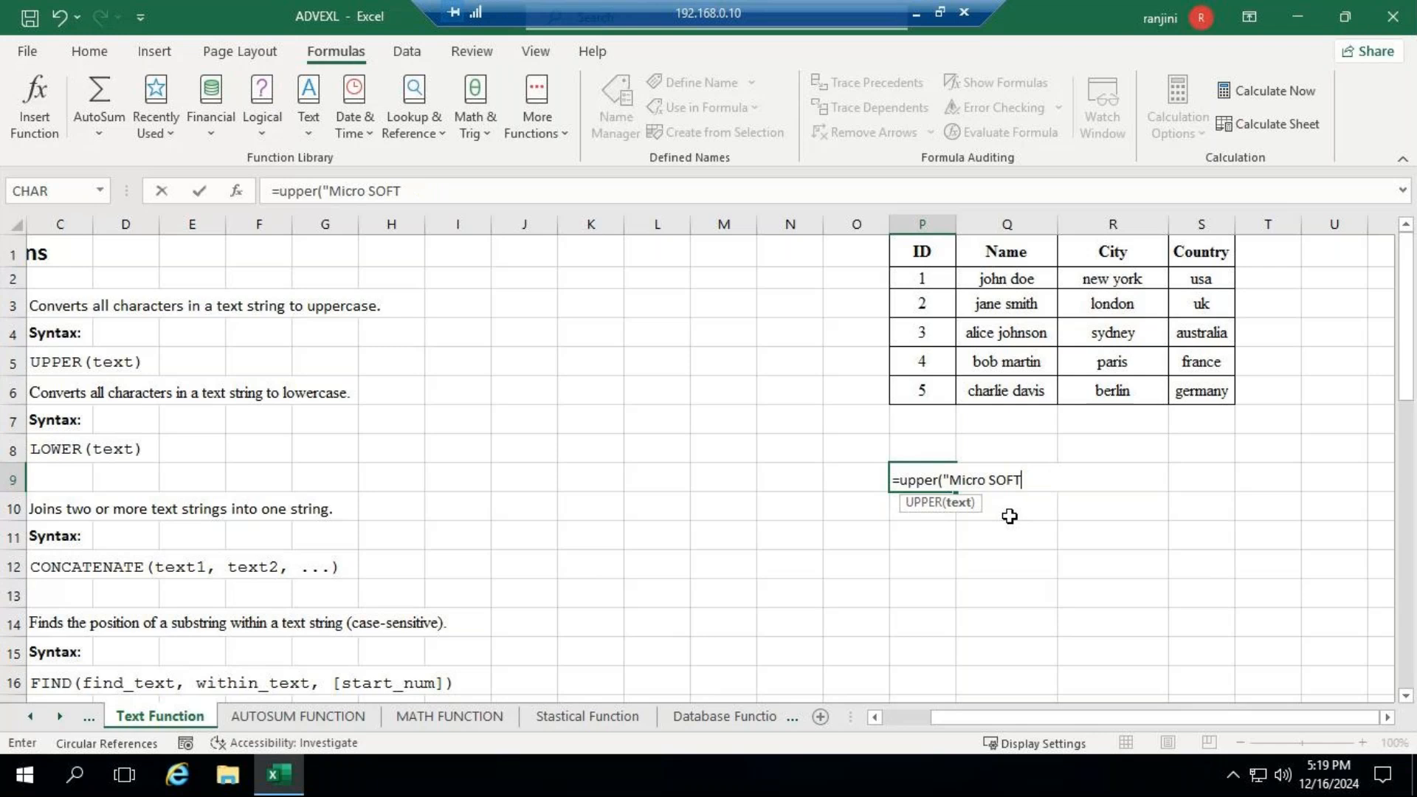
pyautogui.press('Return')
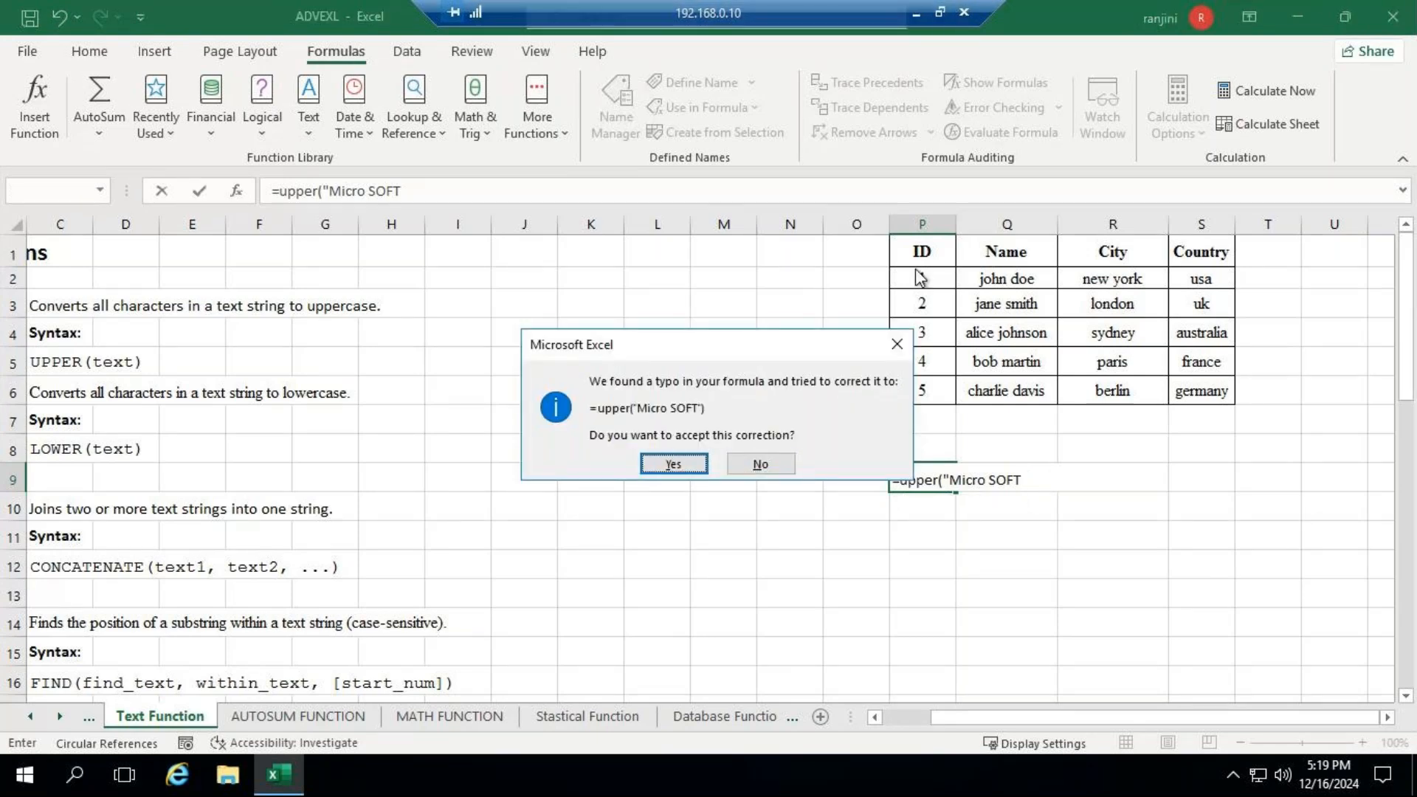
pyautogui.click(897, 344)
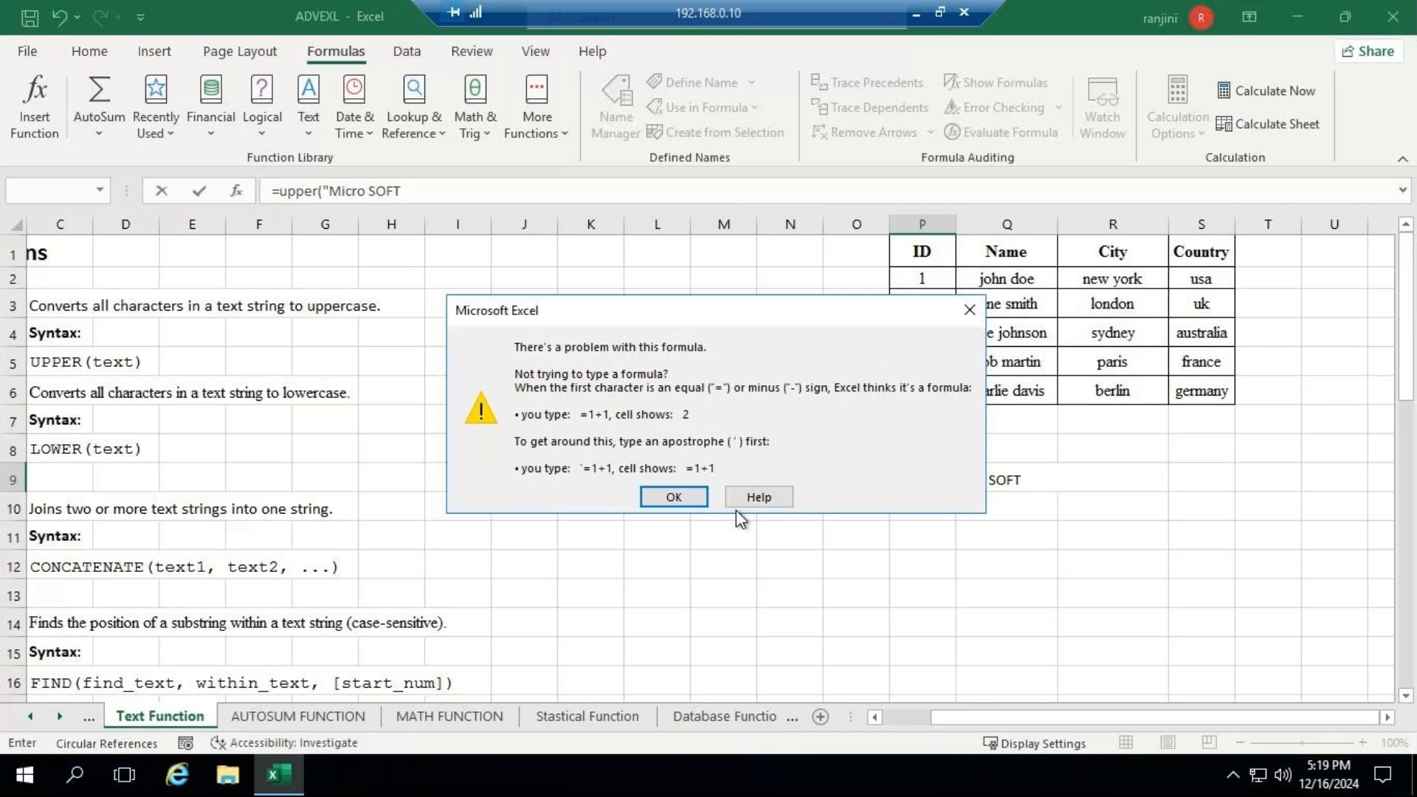
pyautogui.press('Return')
# - Correct the UPPER argument to "MicroSOFT excel" with a closing quotation mark and commit the formula in P9
pyautogui.click(982, 478)
pyautogui.press('Delete')
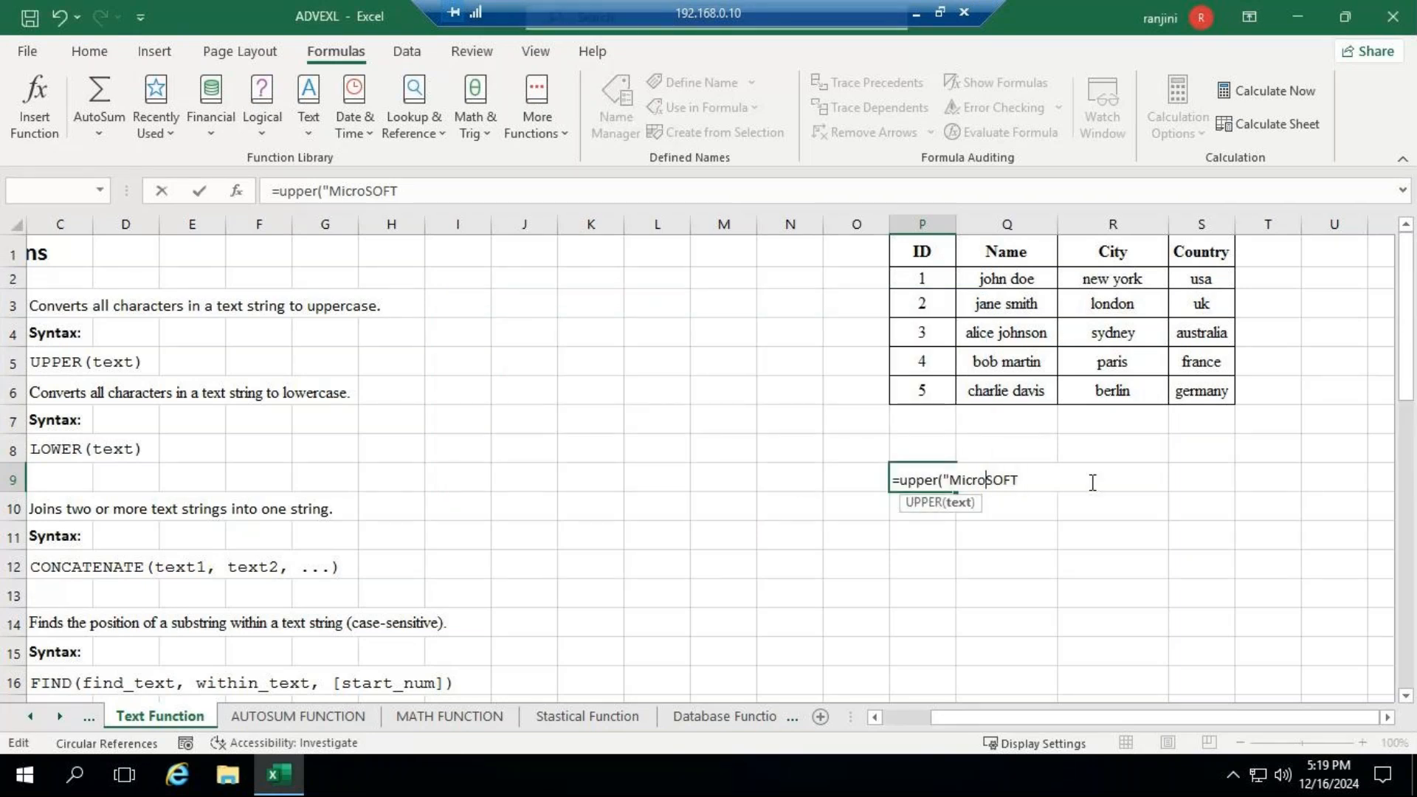
pyautogui.click(1027, 480)
pyautogui.write('E')
pyautogui.press('BackSpace')
pyautogui.write('excel"')
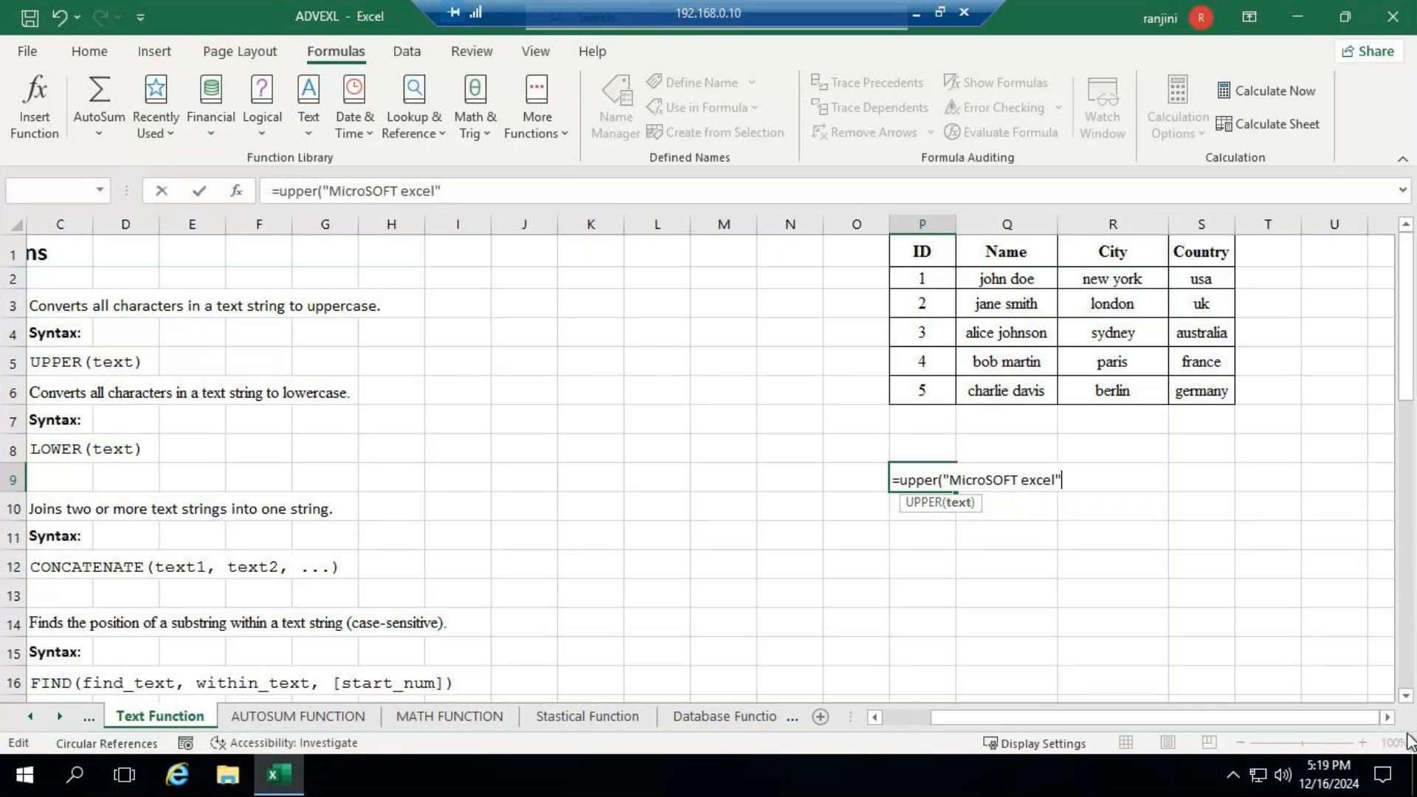
pyautogui.press('Return')
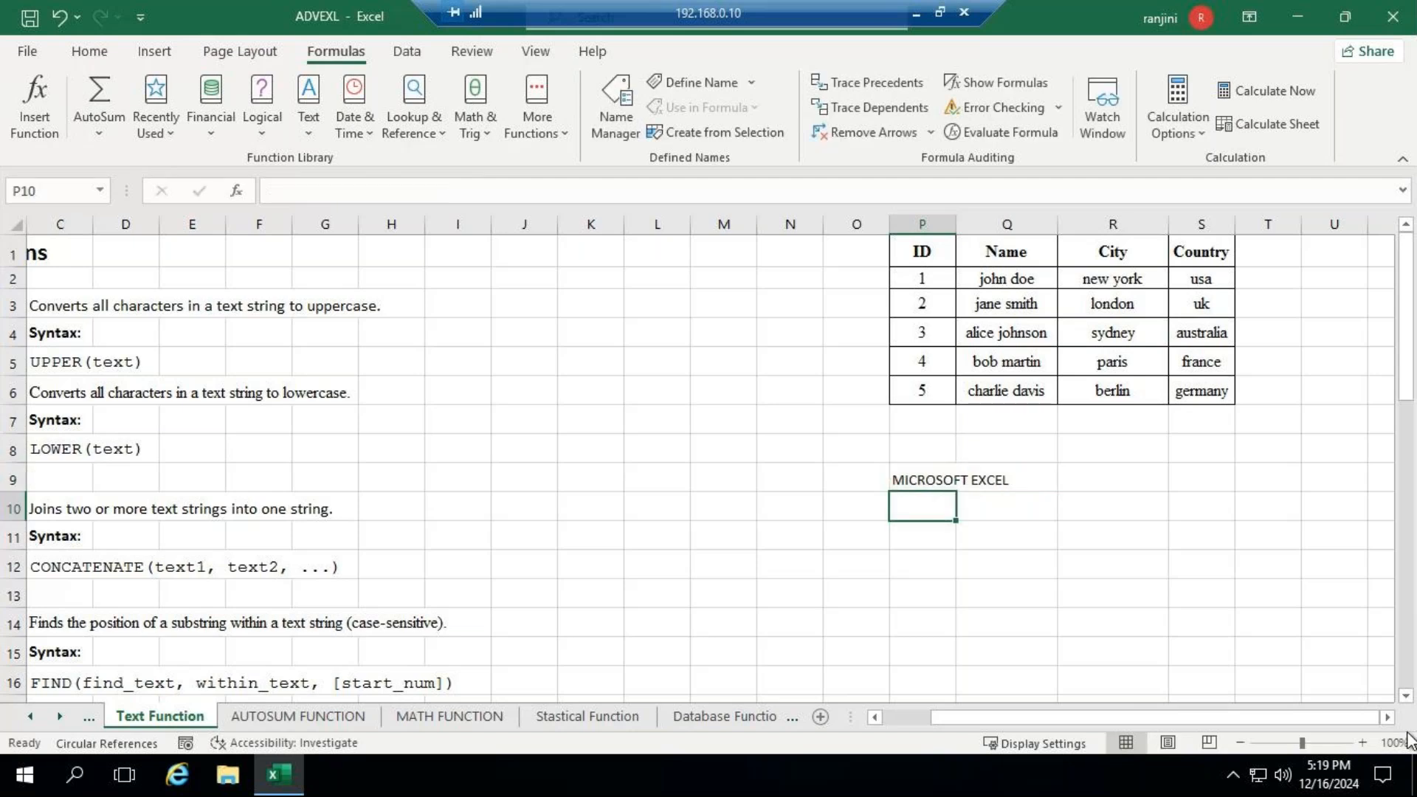
# - Autofit the width of column P to the UPPER result in P9
pyautogui.click(907, 481)
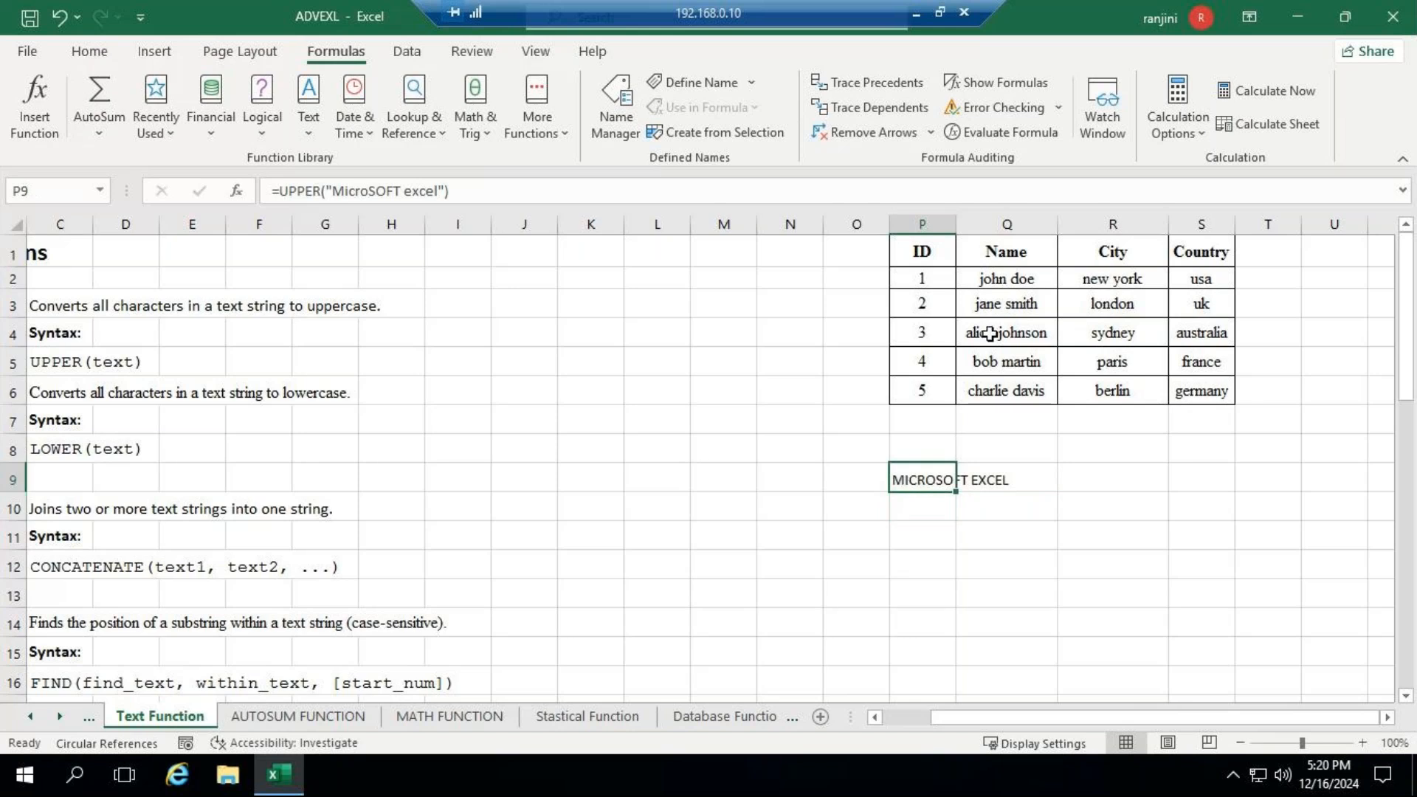
pyautogui.doubleClick(956, 223)
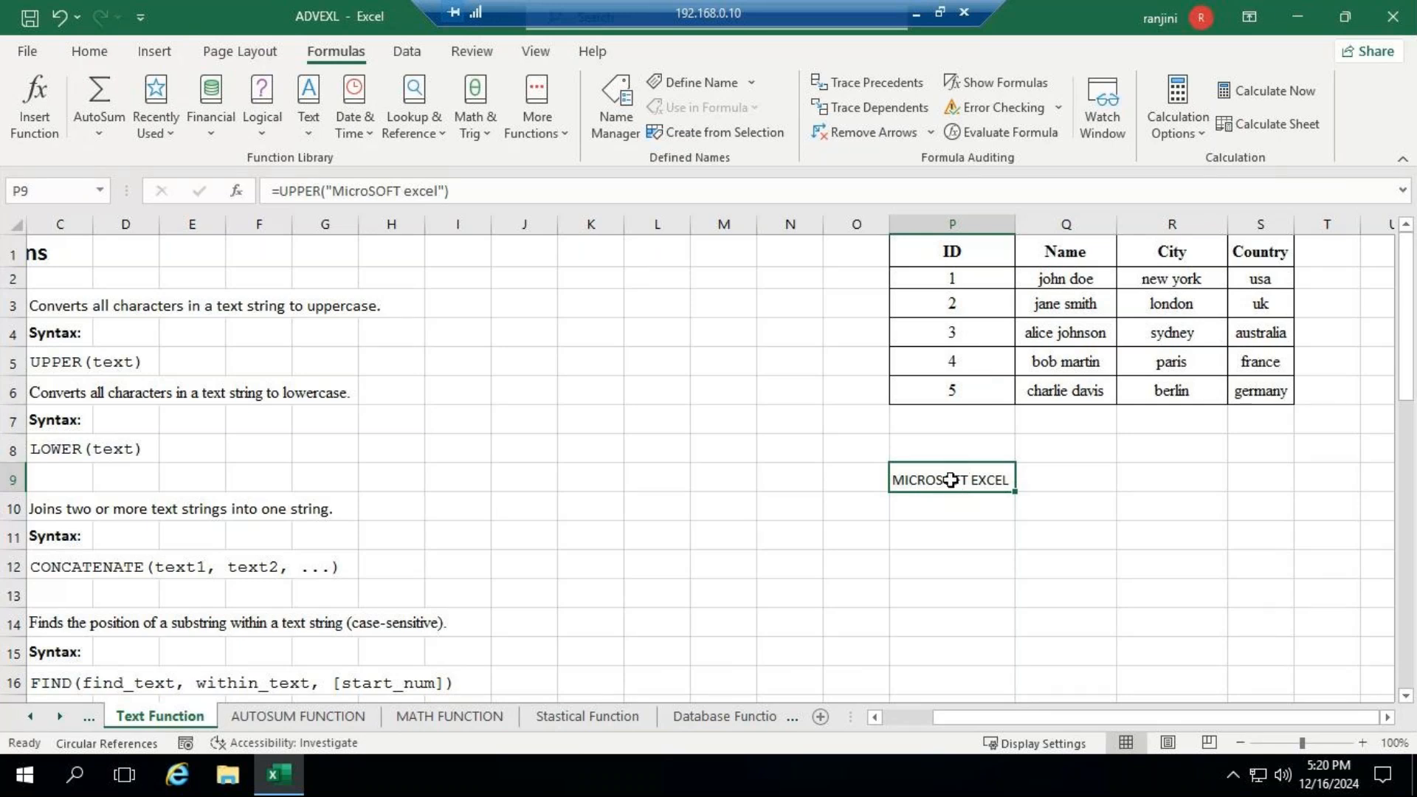
# - Enter the mixed-case sample text "microSOFT excel" in cell Q9
pyautogui.click(1077, 475)
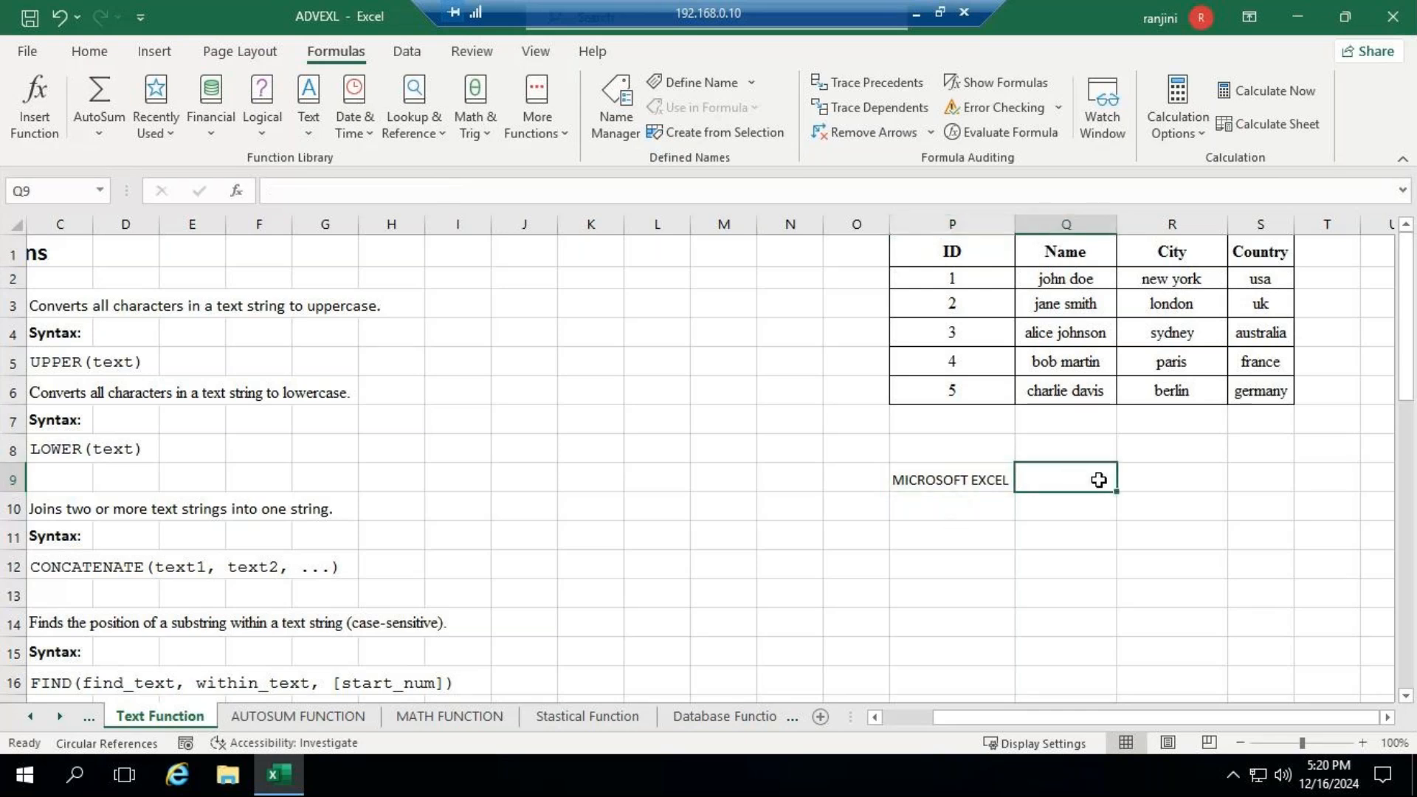
pyautogui.write('mic')
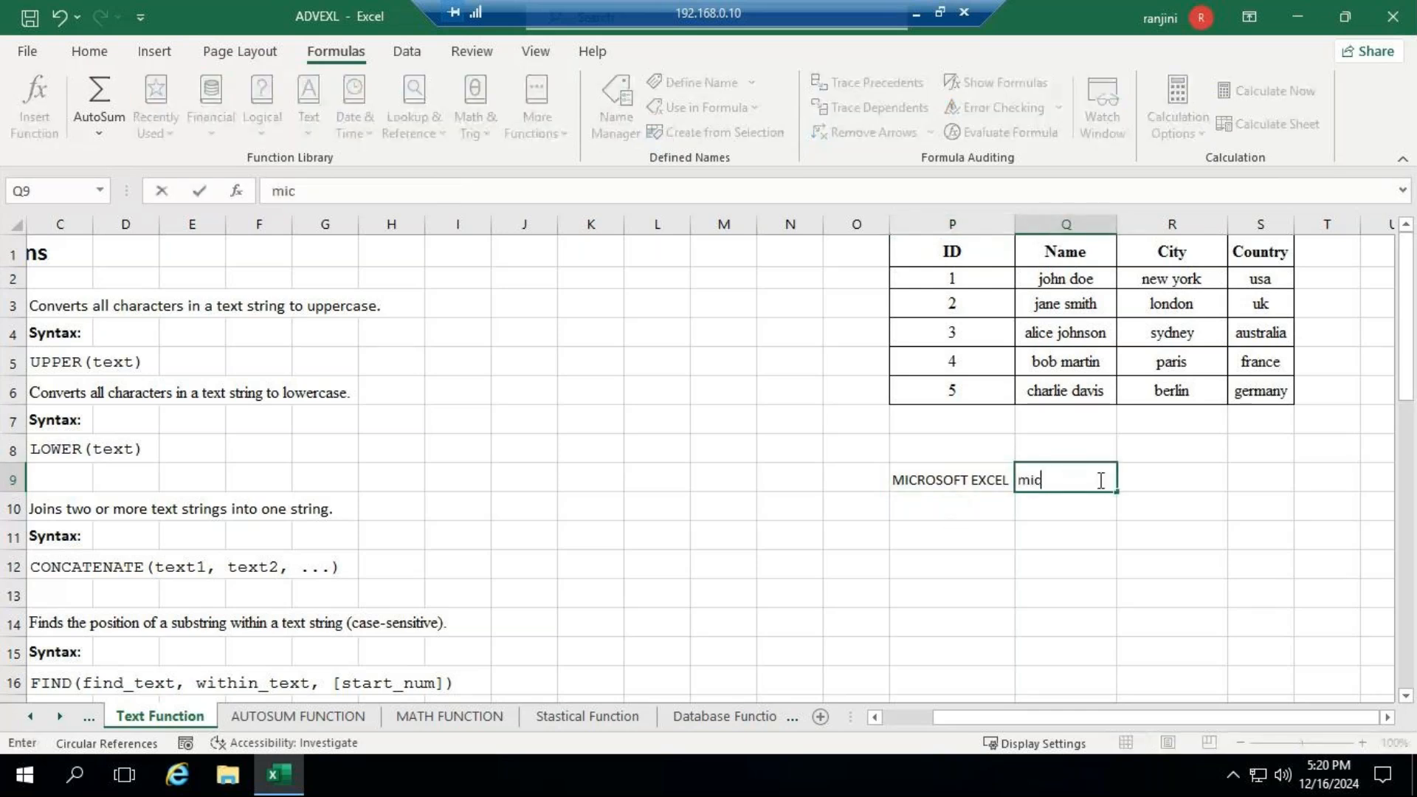
pyautogui.write('roSOFT excel')
pyautogui.press('Return')
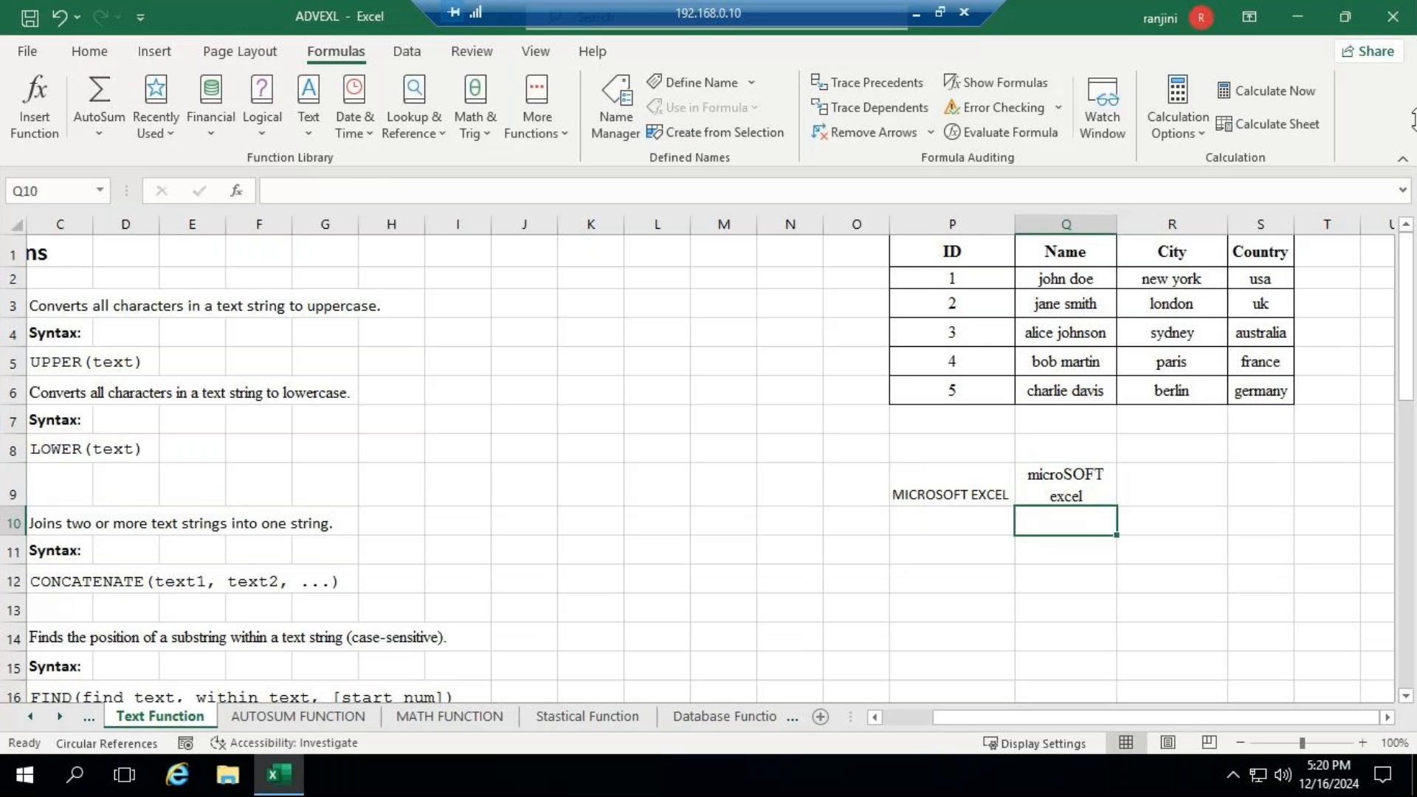
# - Enter an UPPER formula in Q10 that converts the text in Q9 to uppercase
pyautogui.write('=')
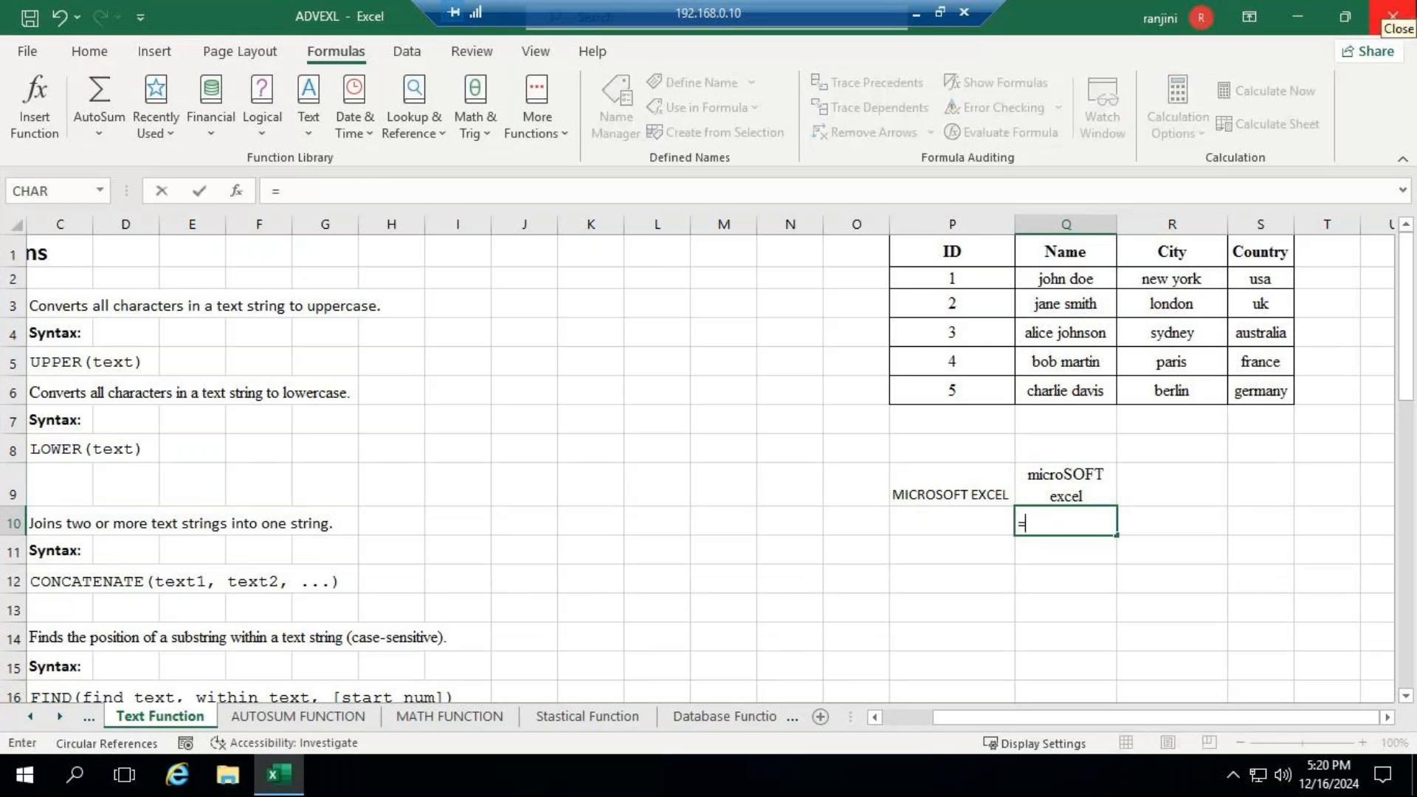
pyautogui.write('u')
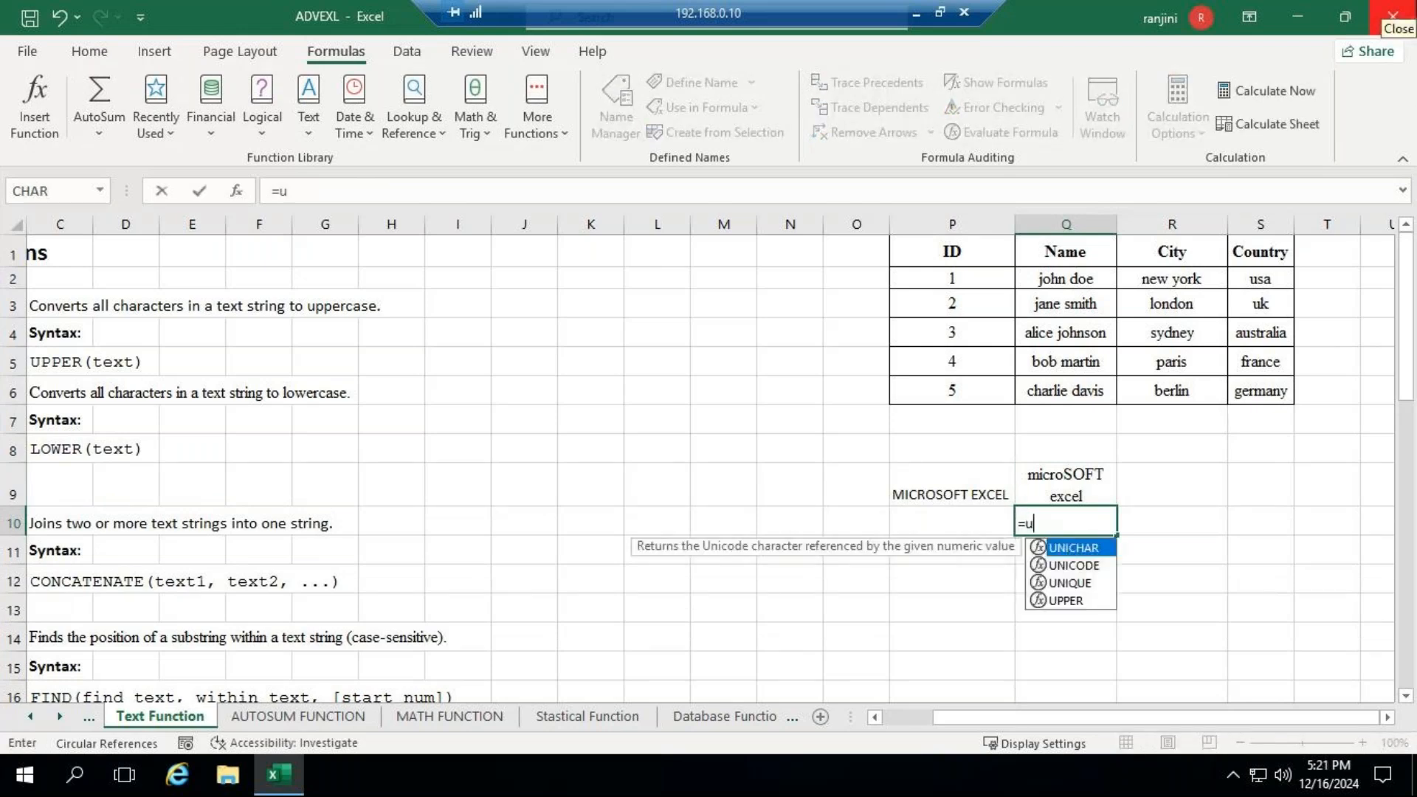
pyautogui.write('pper(')
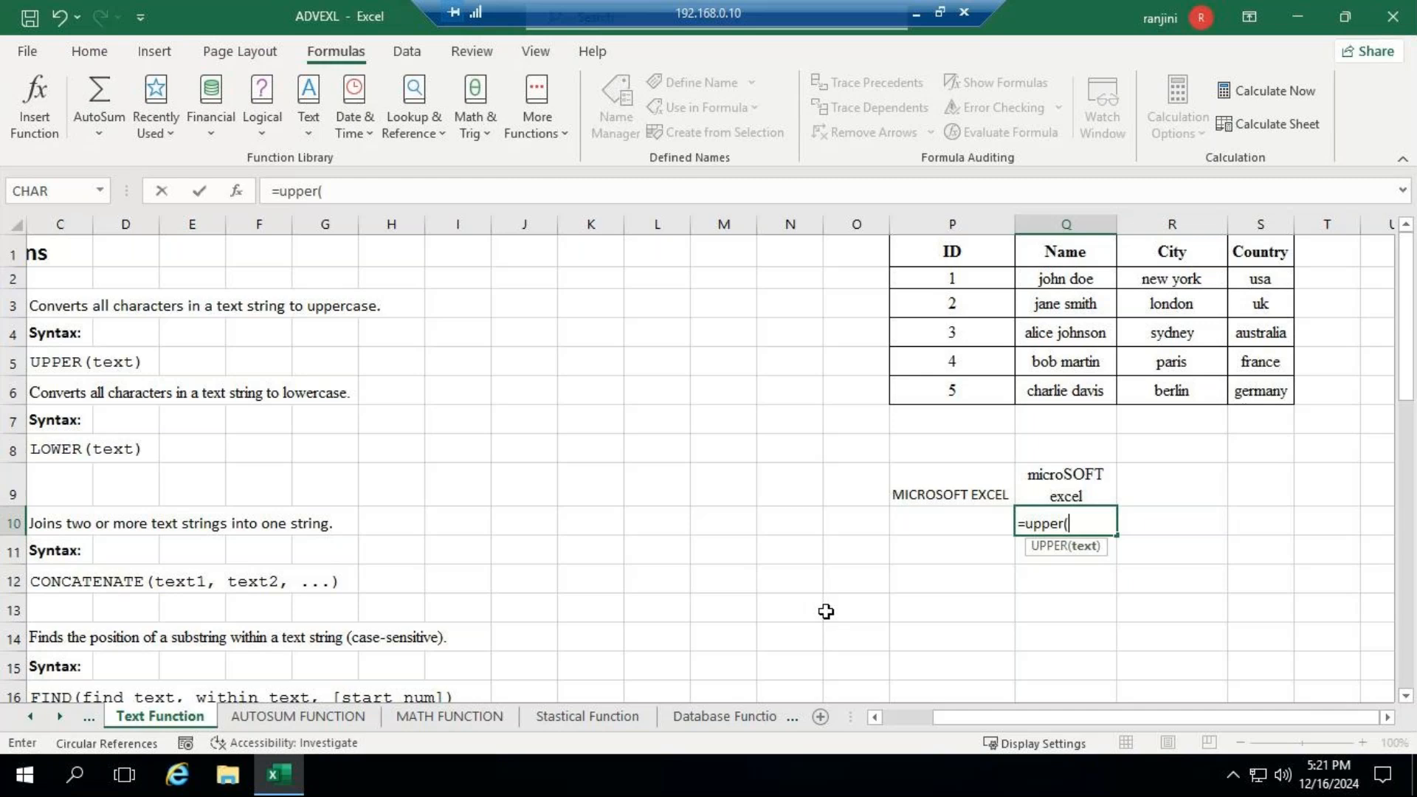
pyautogui.write('q')
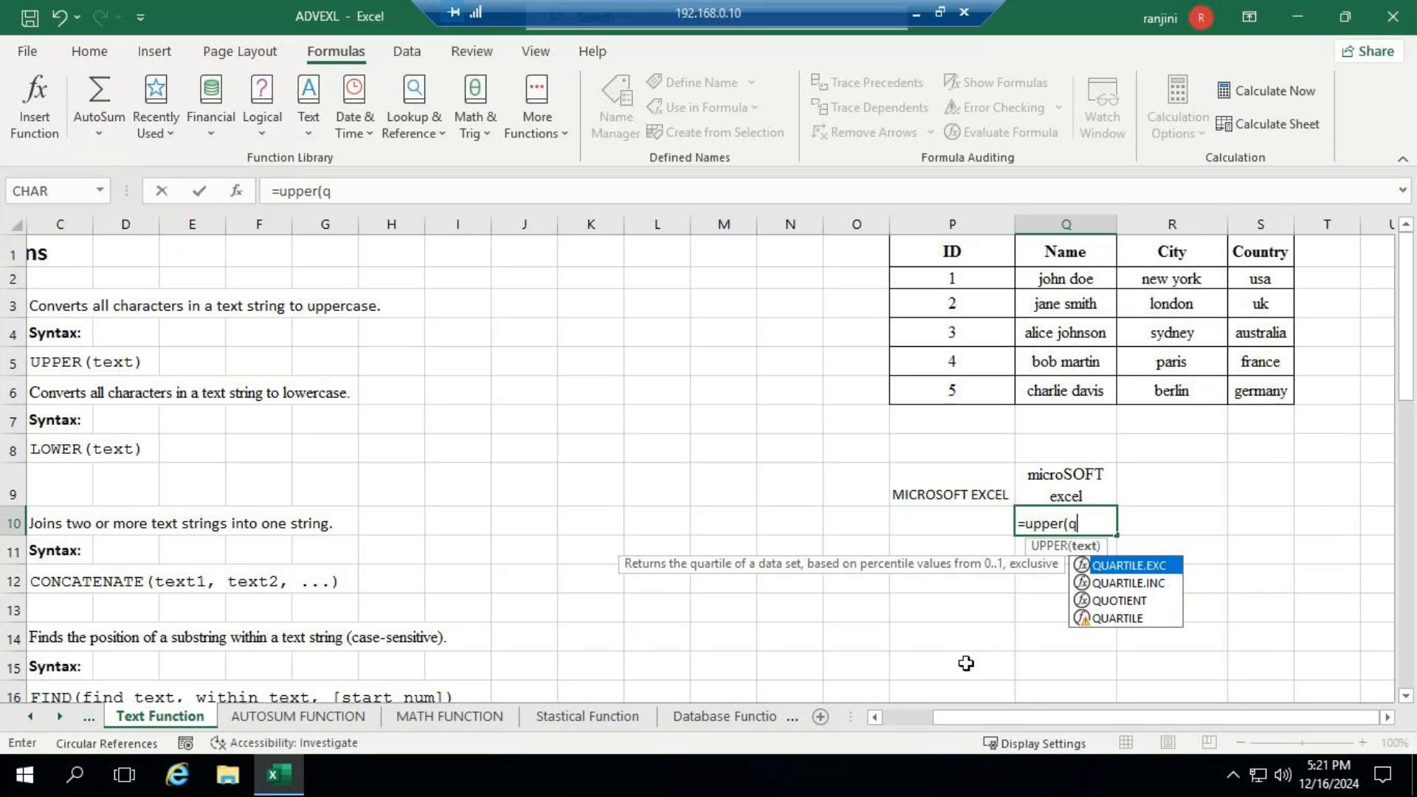
pyautogui.write('9')
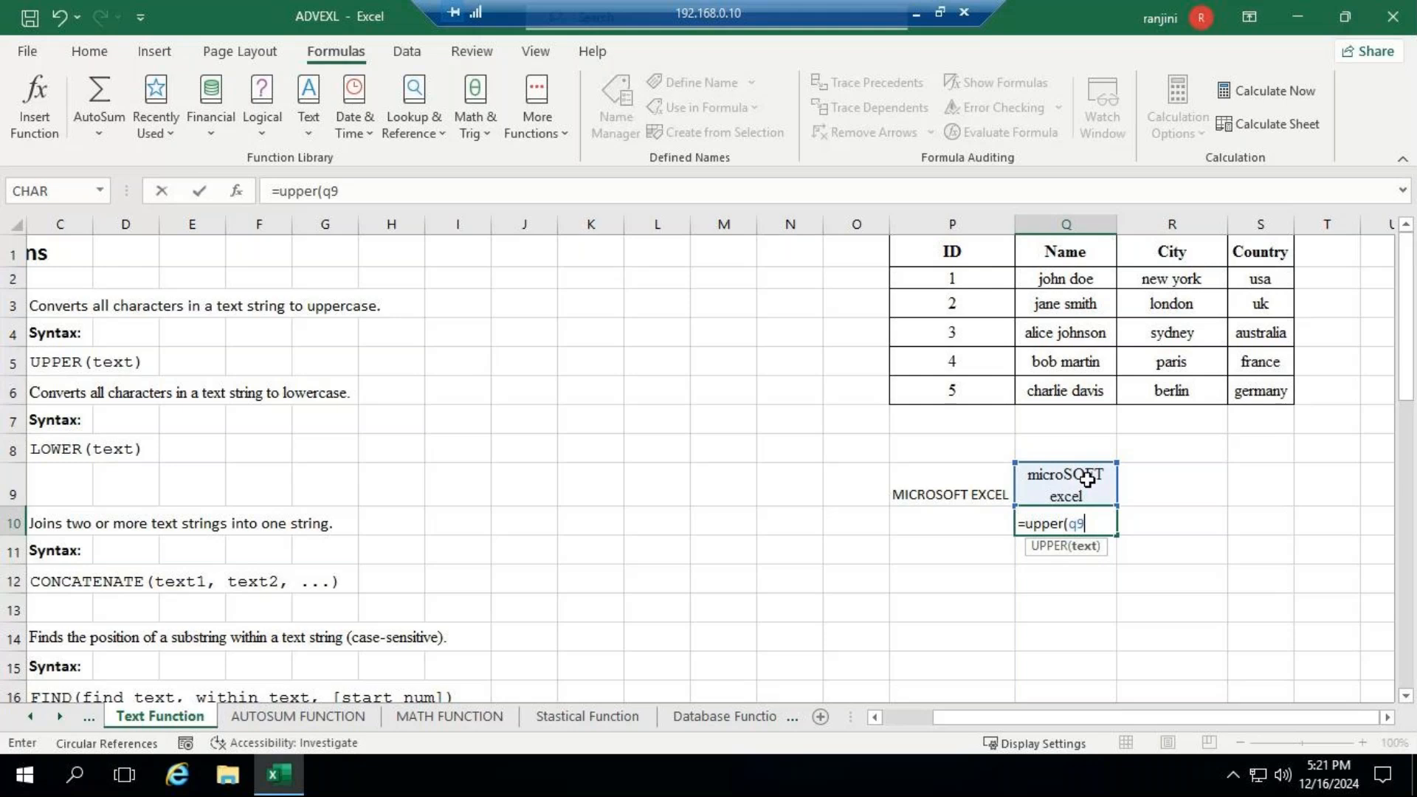
pyautogui.hotkey('ctrl', 'Return')
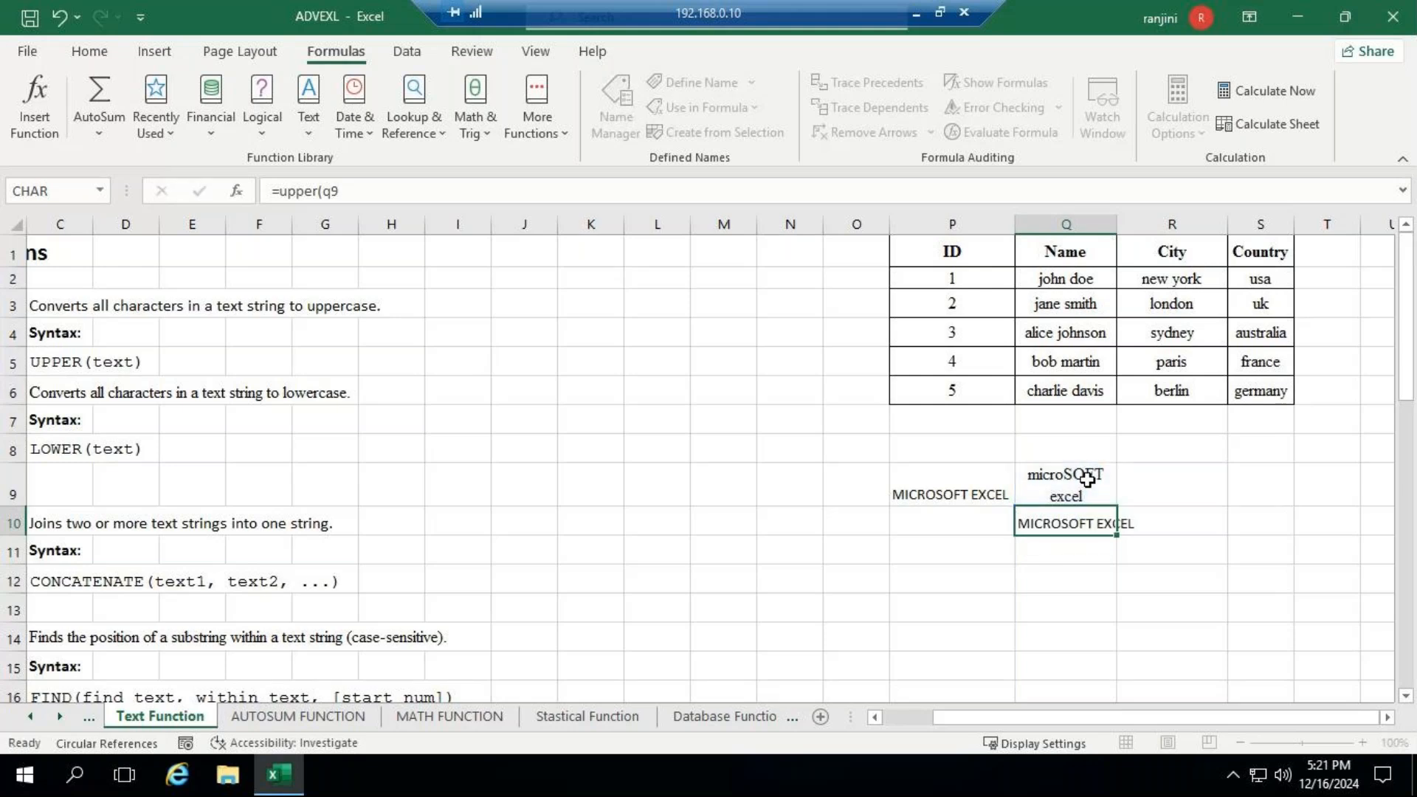
pyautogui.press('Return')
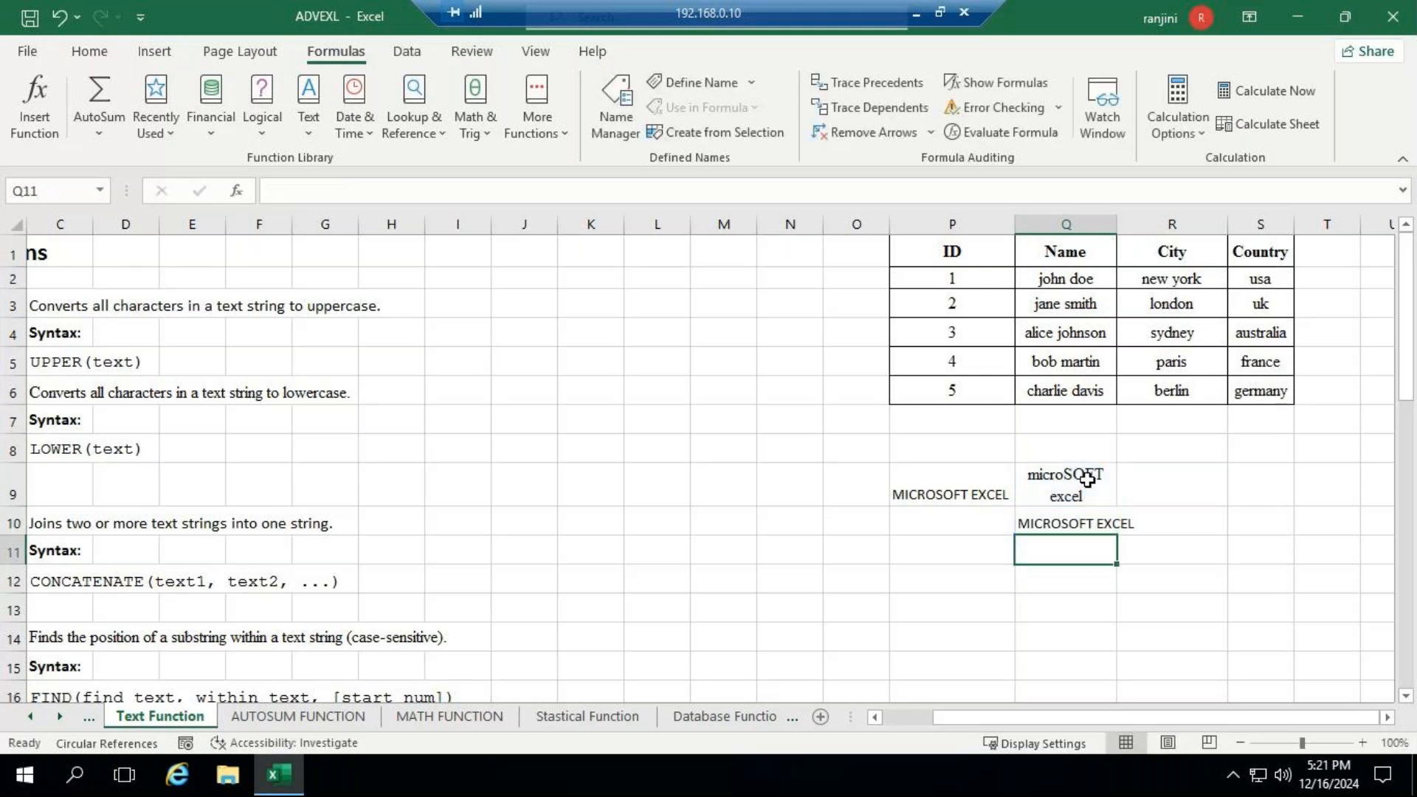
pyautogui.click(1088, 480)
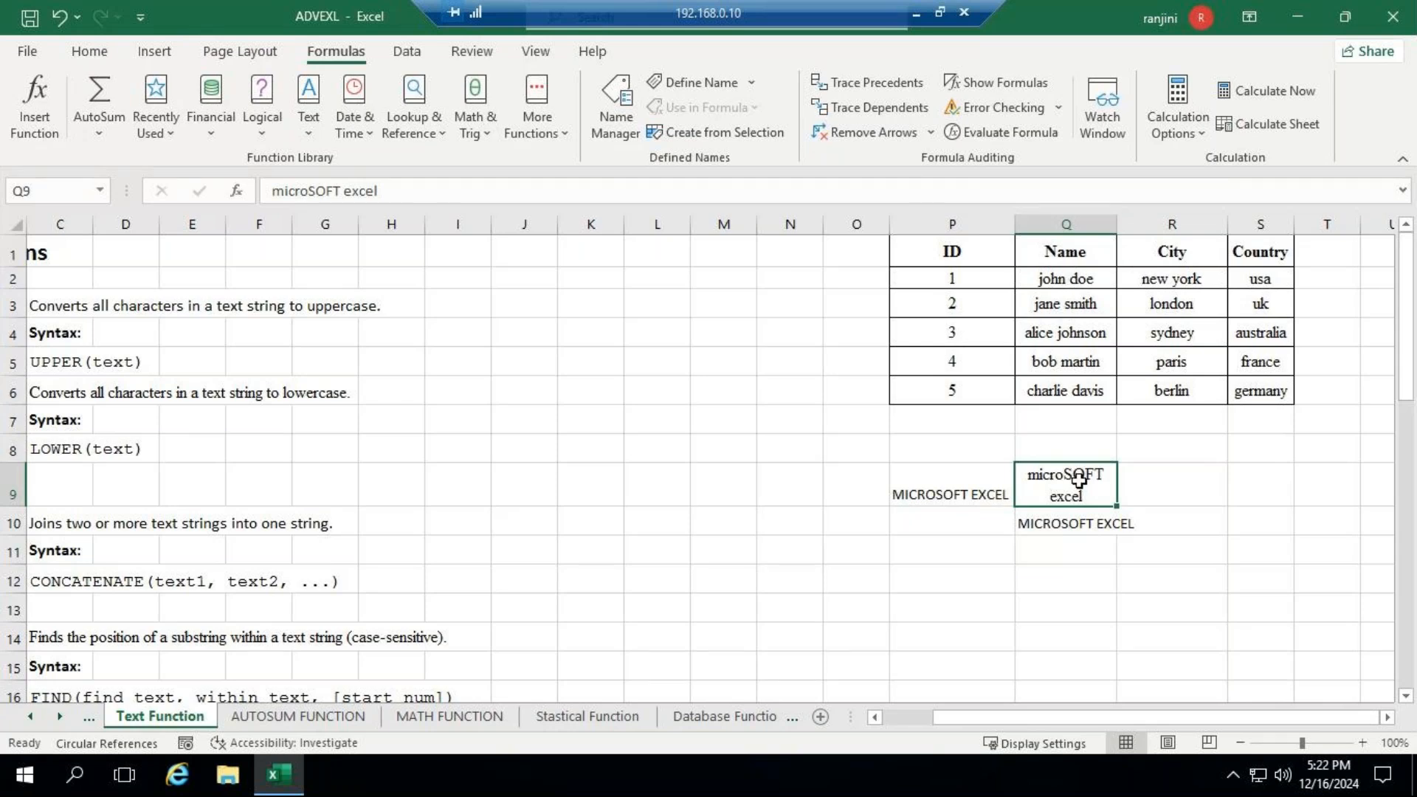
# - Enter =UPPER(Q2) in T2, beside the table, to convert the first entry of the Name column to uppercase
pyautogui.click(1321, 276)
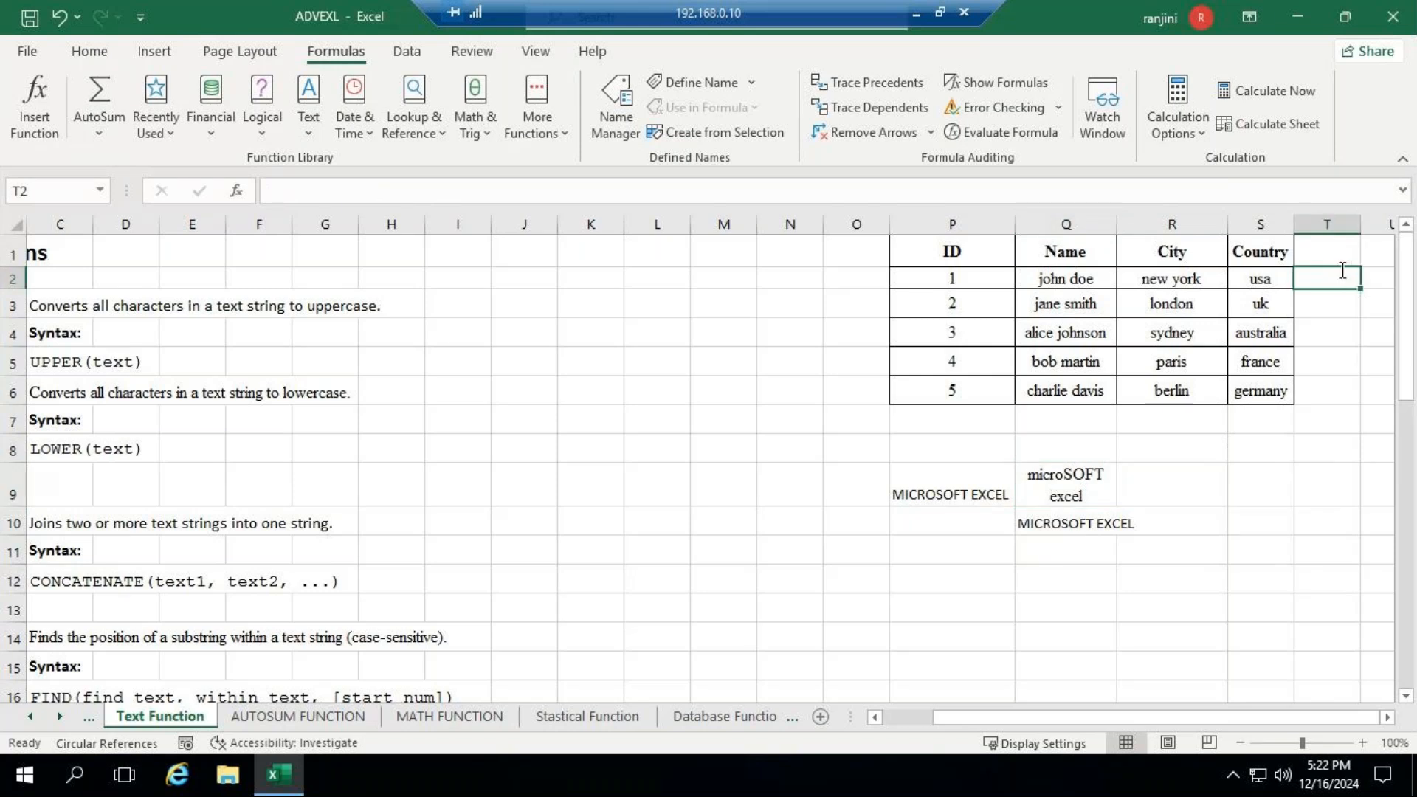
pyautogui.write('=u')
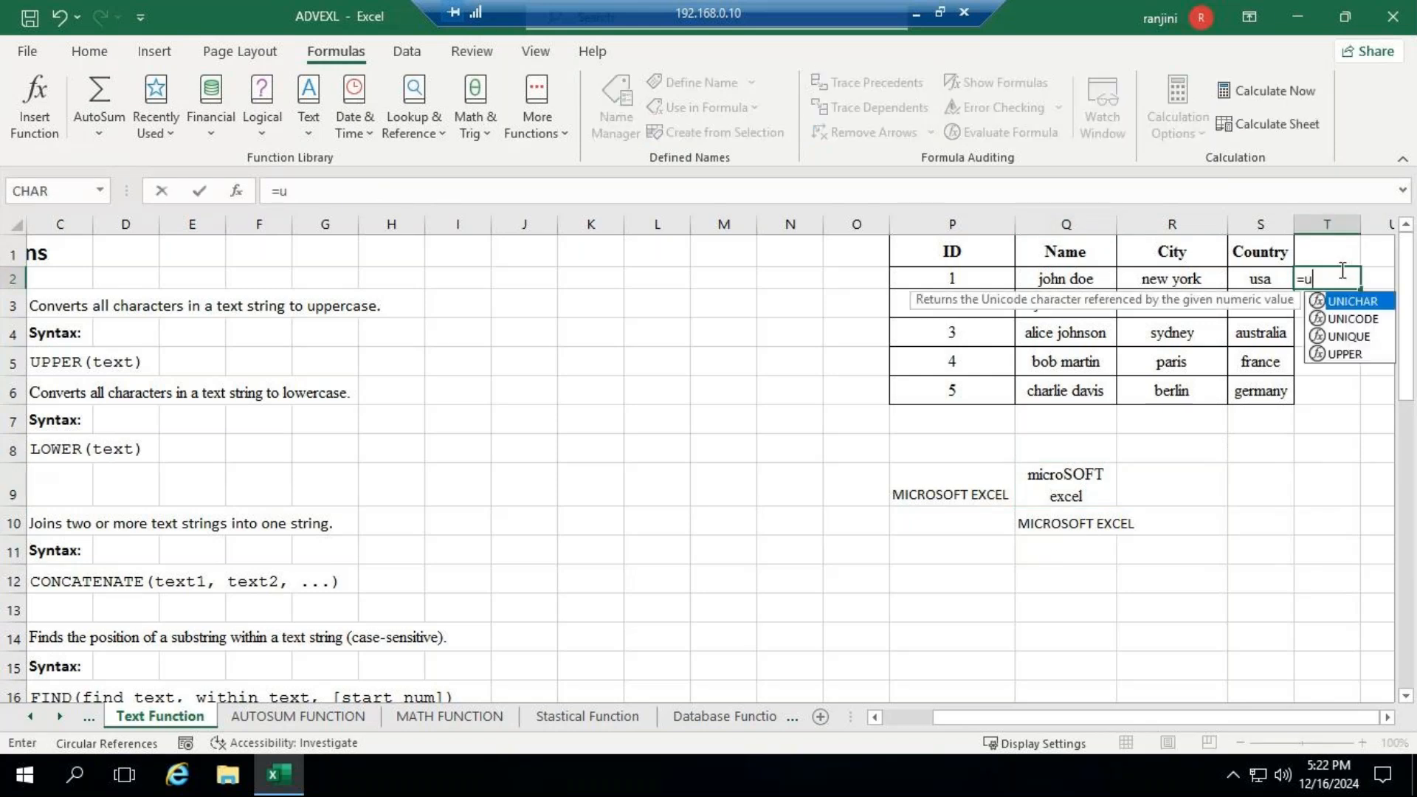
pyautogui.write('pper')
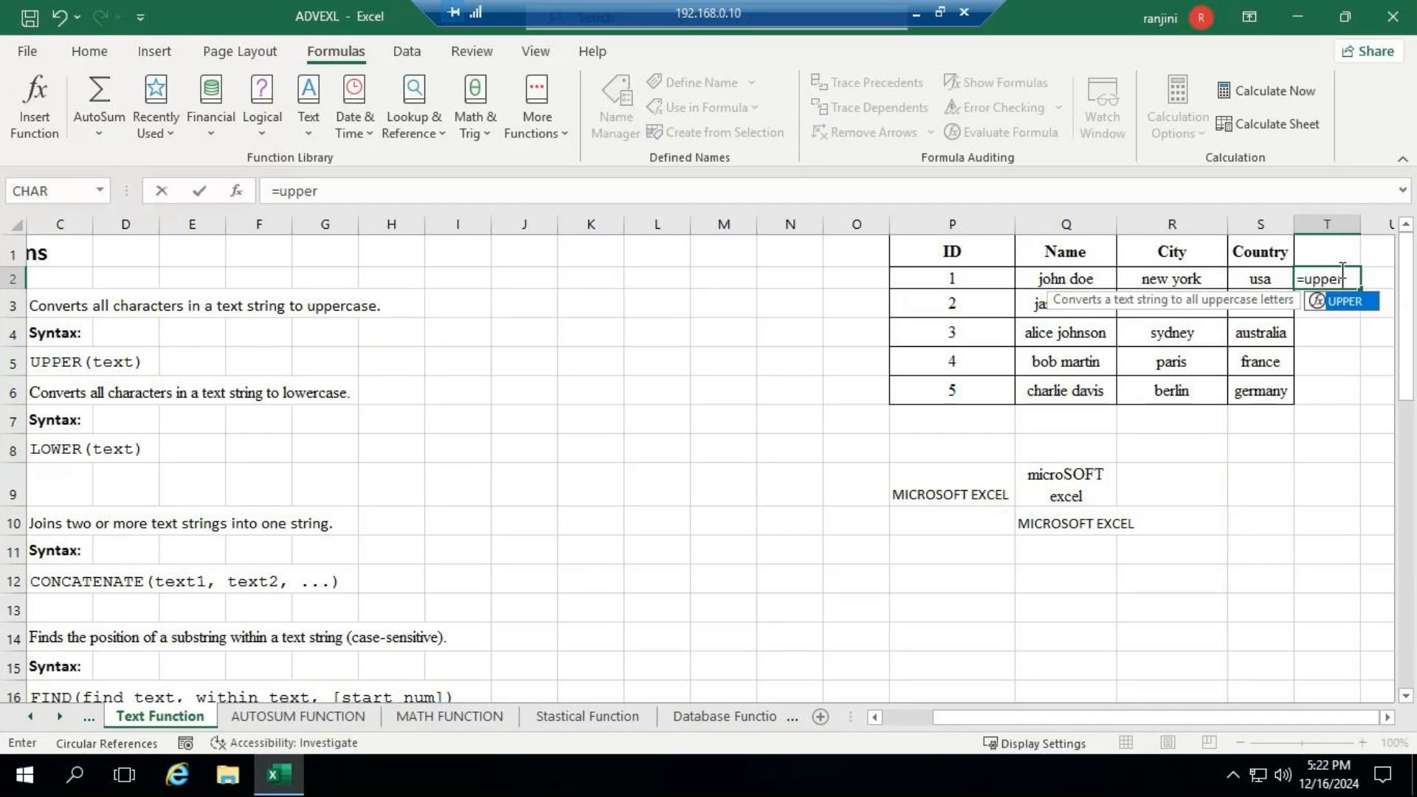
pyautogui.write('(')
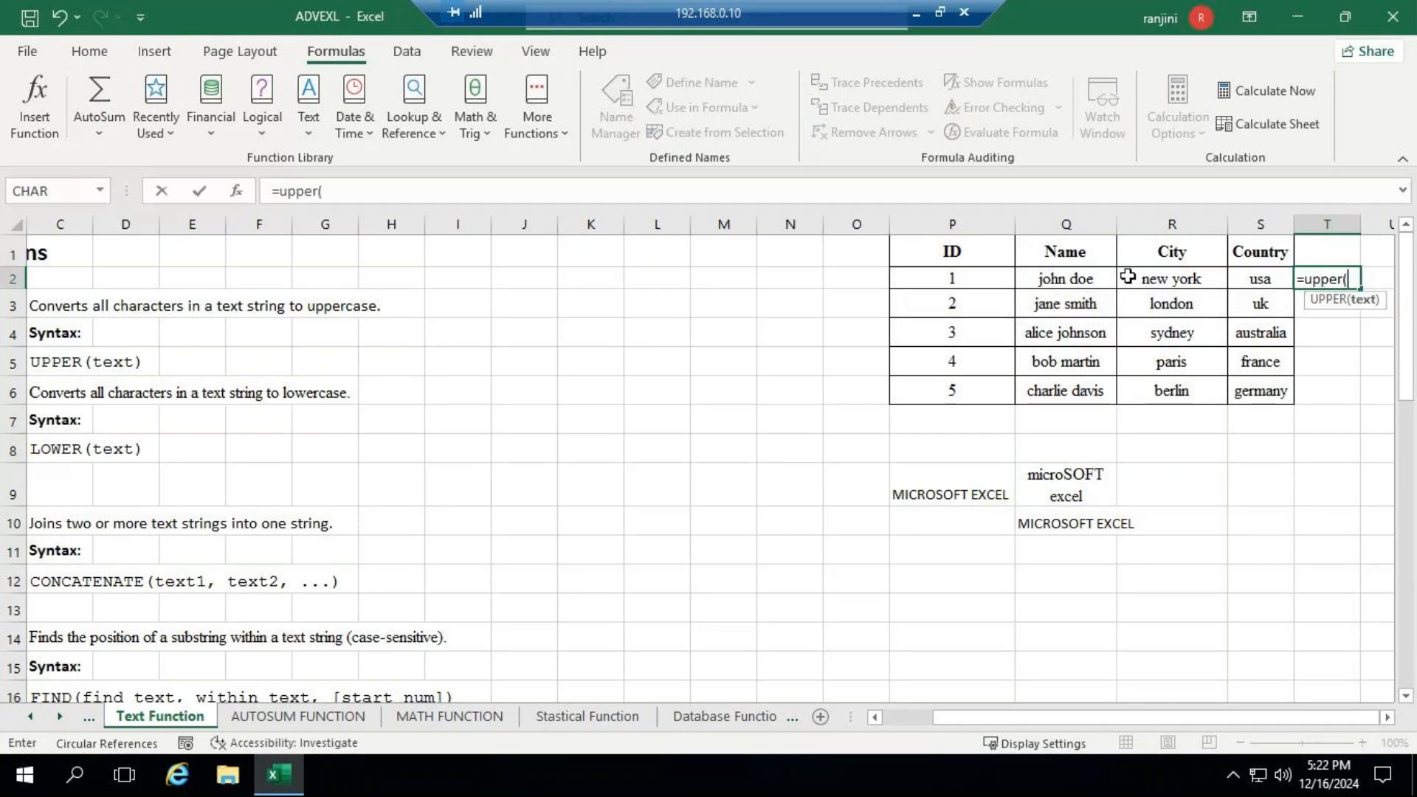
pyautogui.click(1076, 278)
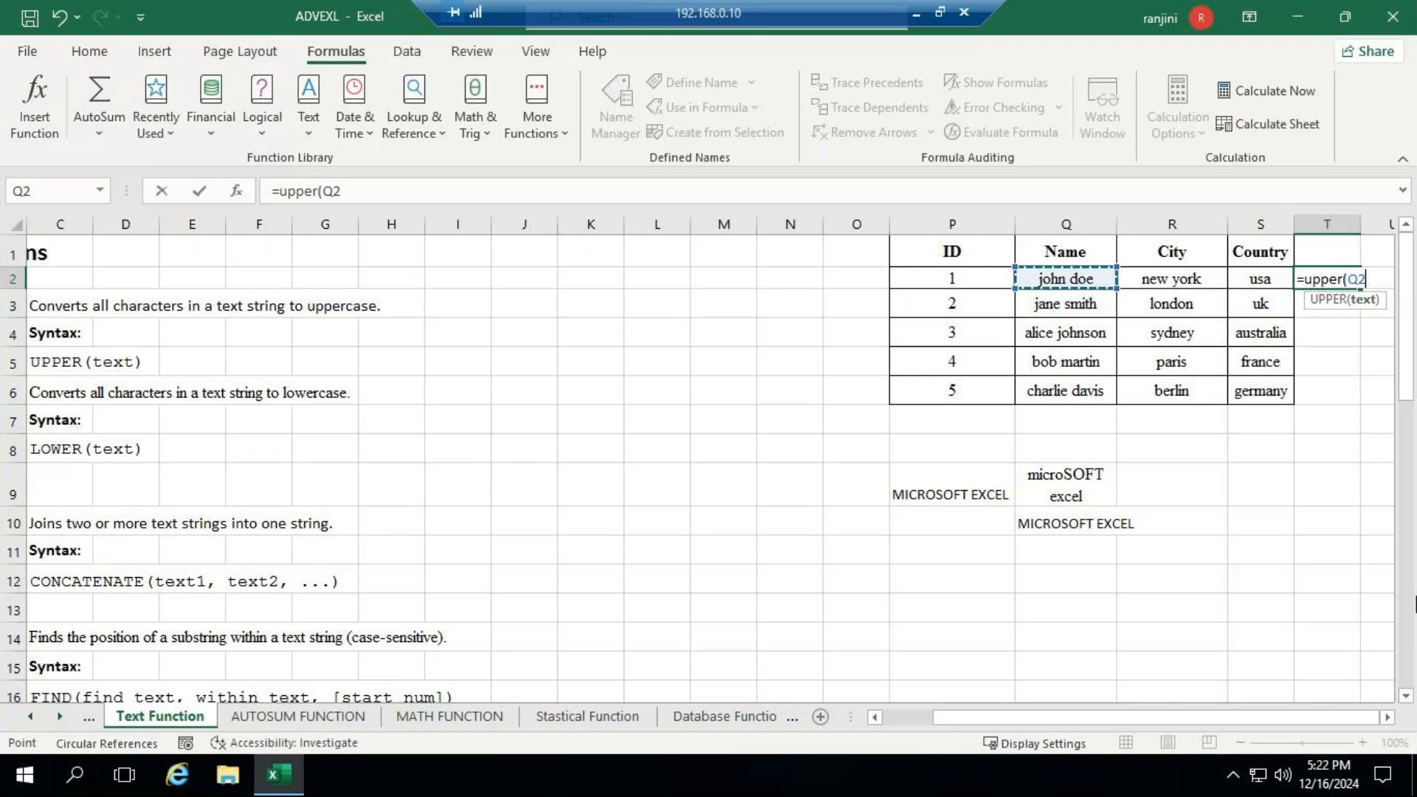
pyautogui.write(')')
pyautogui.press('Return')
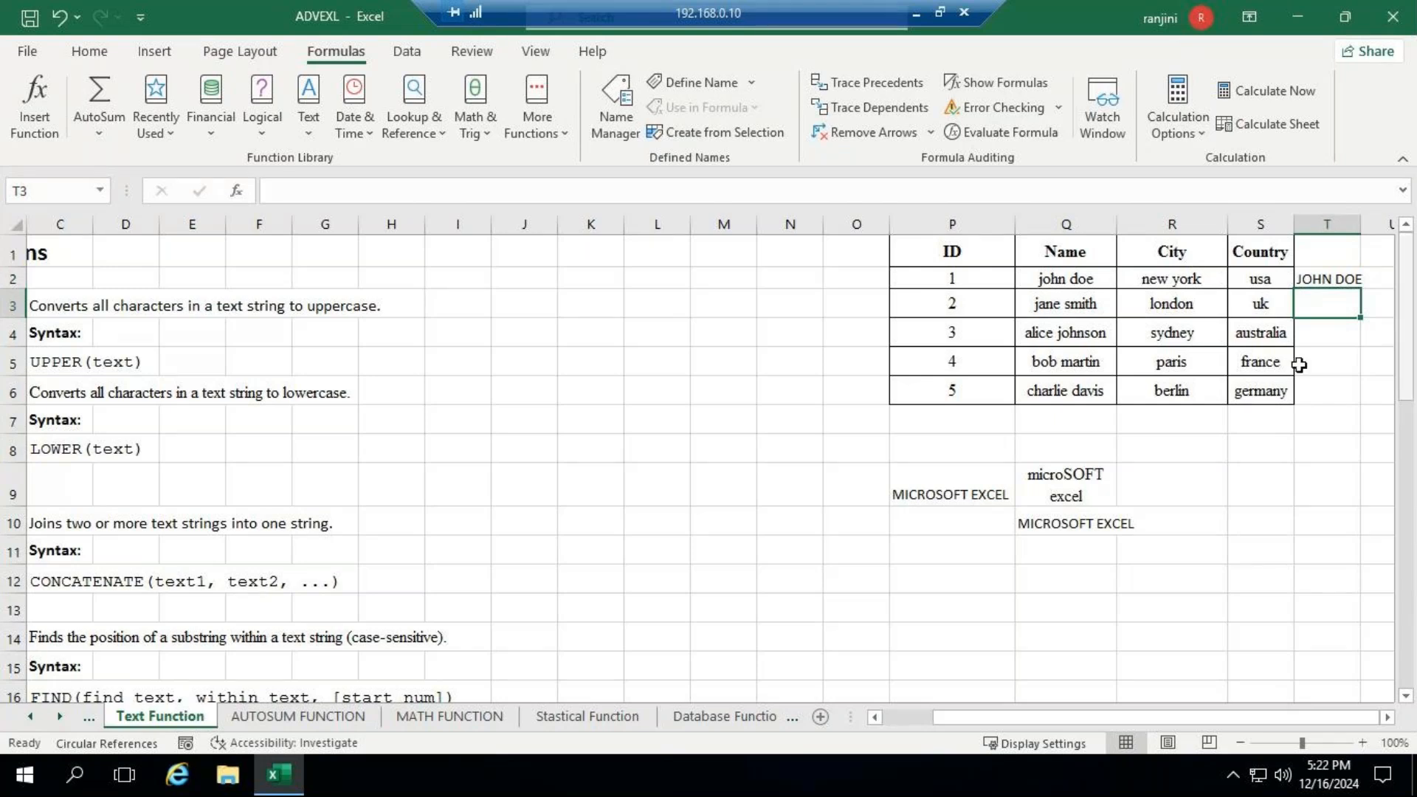
# - Fill the UPPER formula from T2 down to T6 and autofit the width of column T
pyautogui.click(1344, 283)
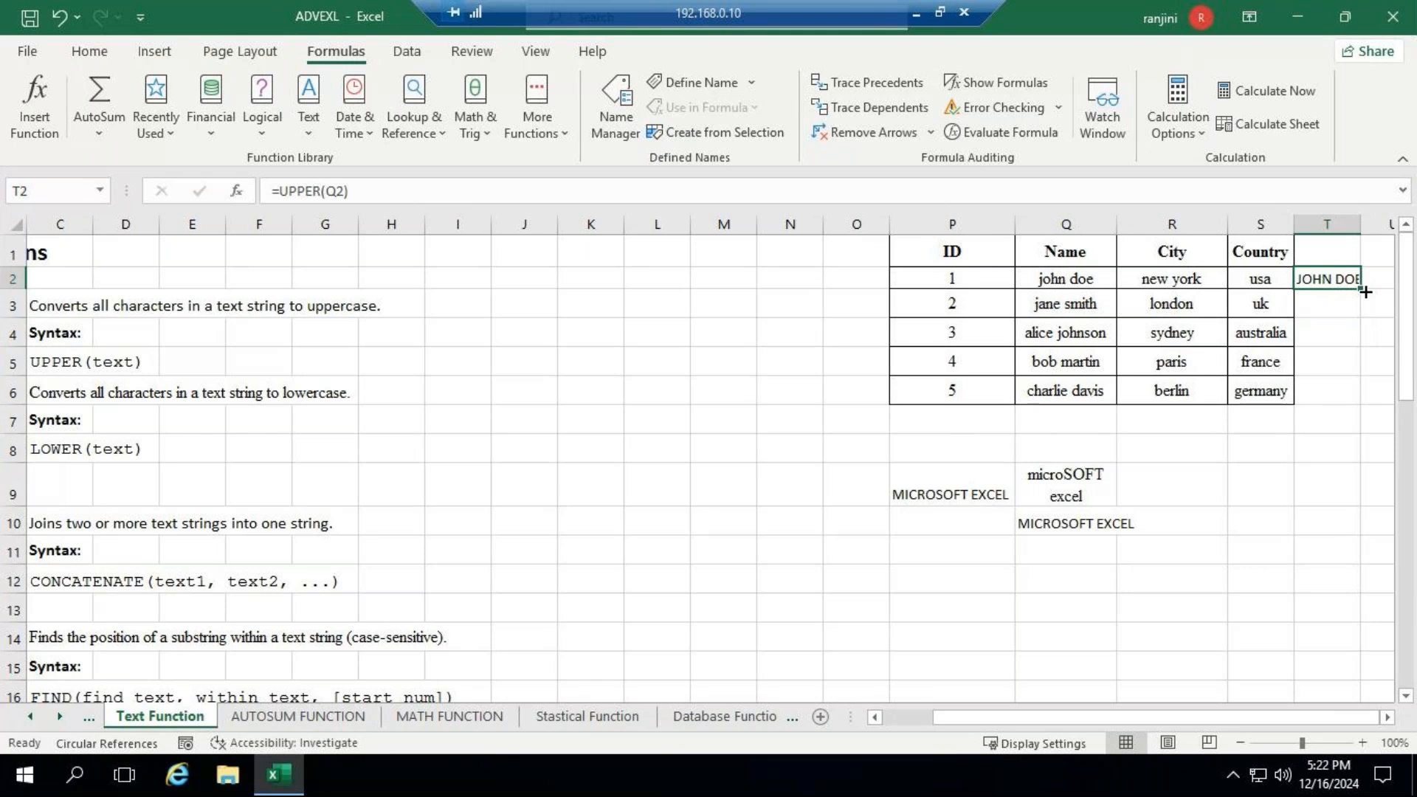
pyautogui.doubleClick(1363, 290)
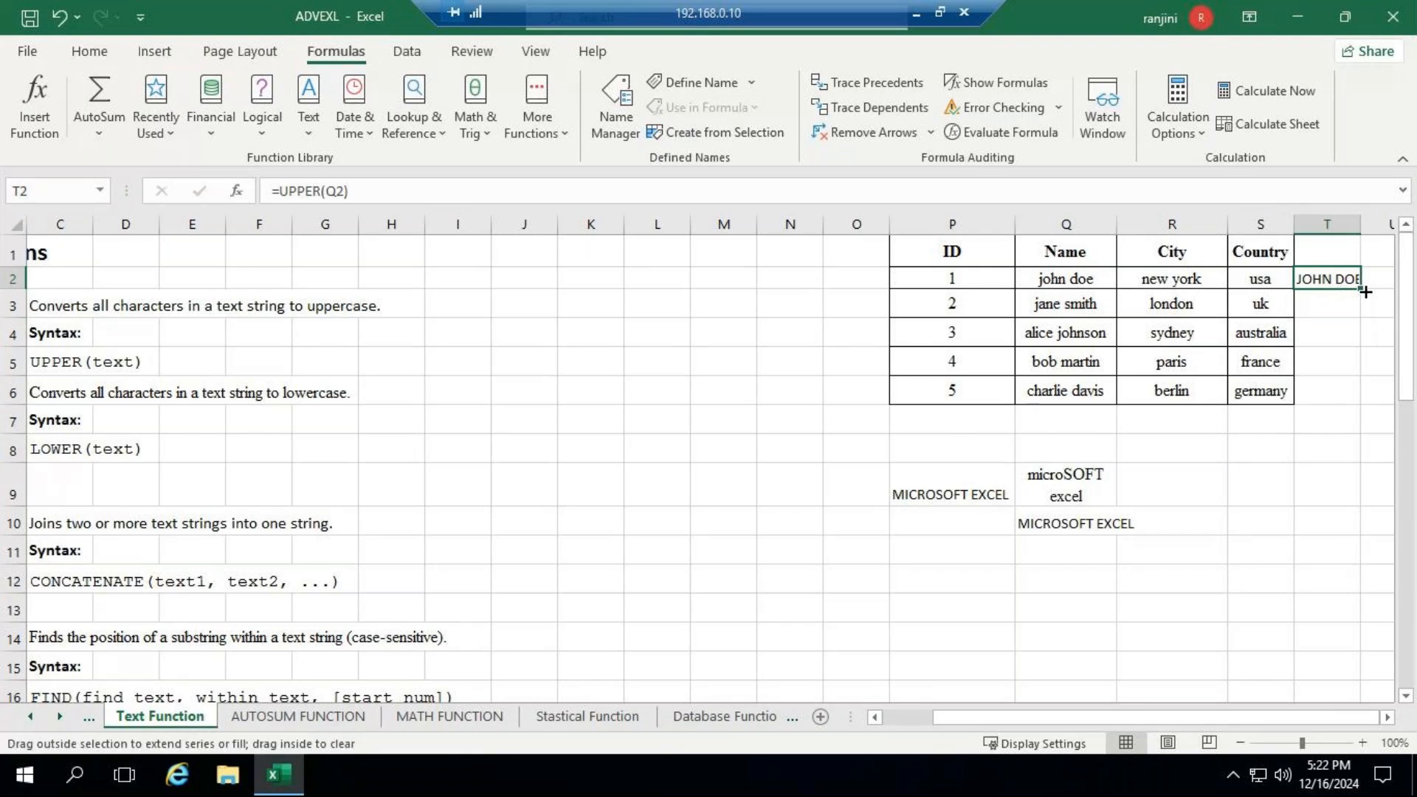
pyautogui.doubleClick(1362, 223)
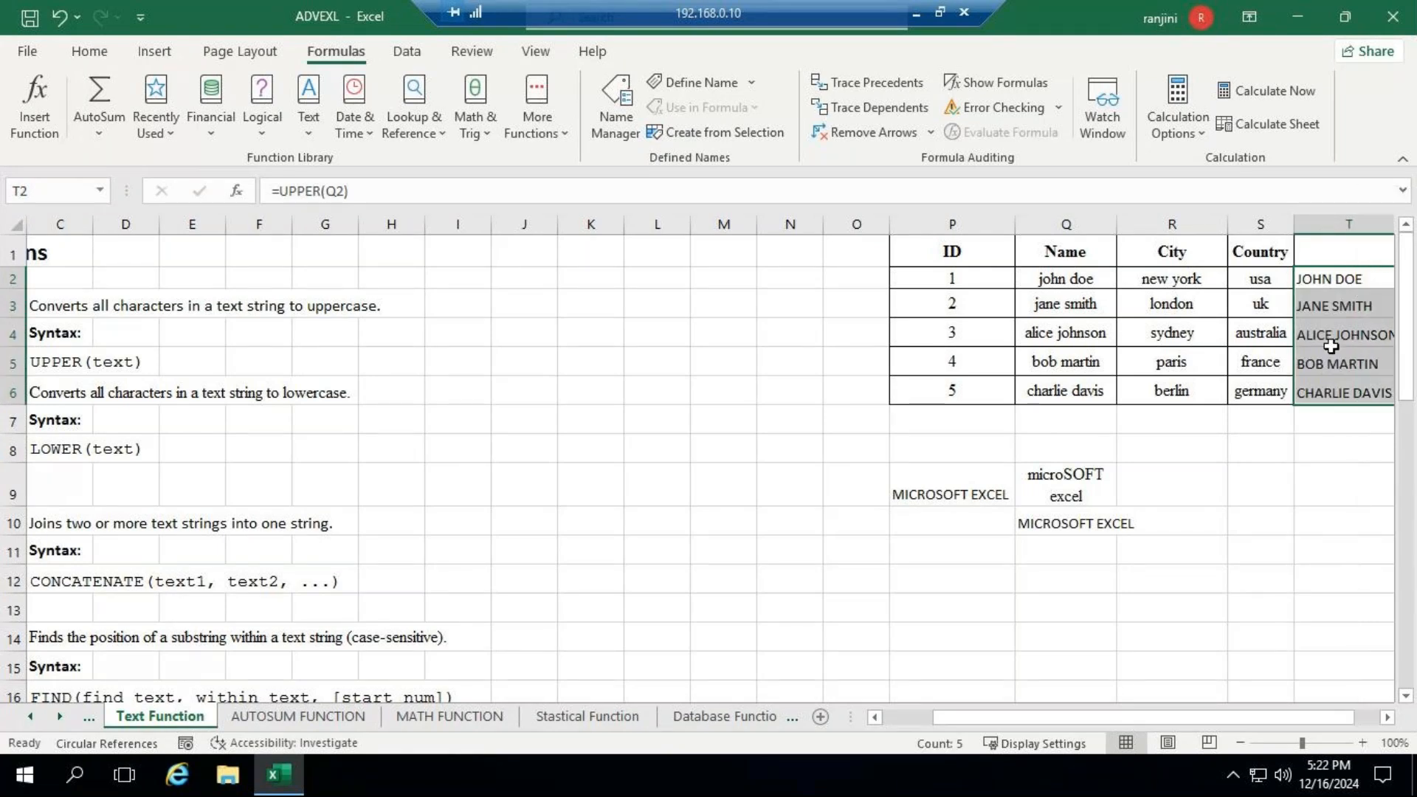
pyautogui.click(1388, 717)
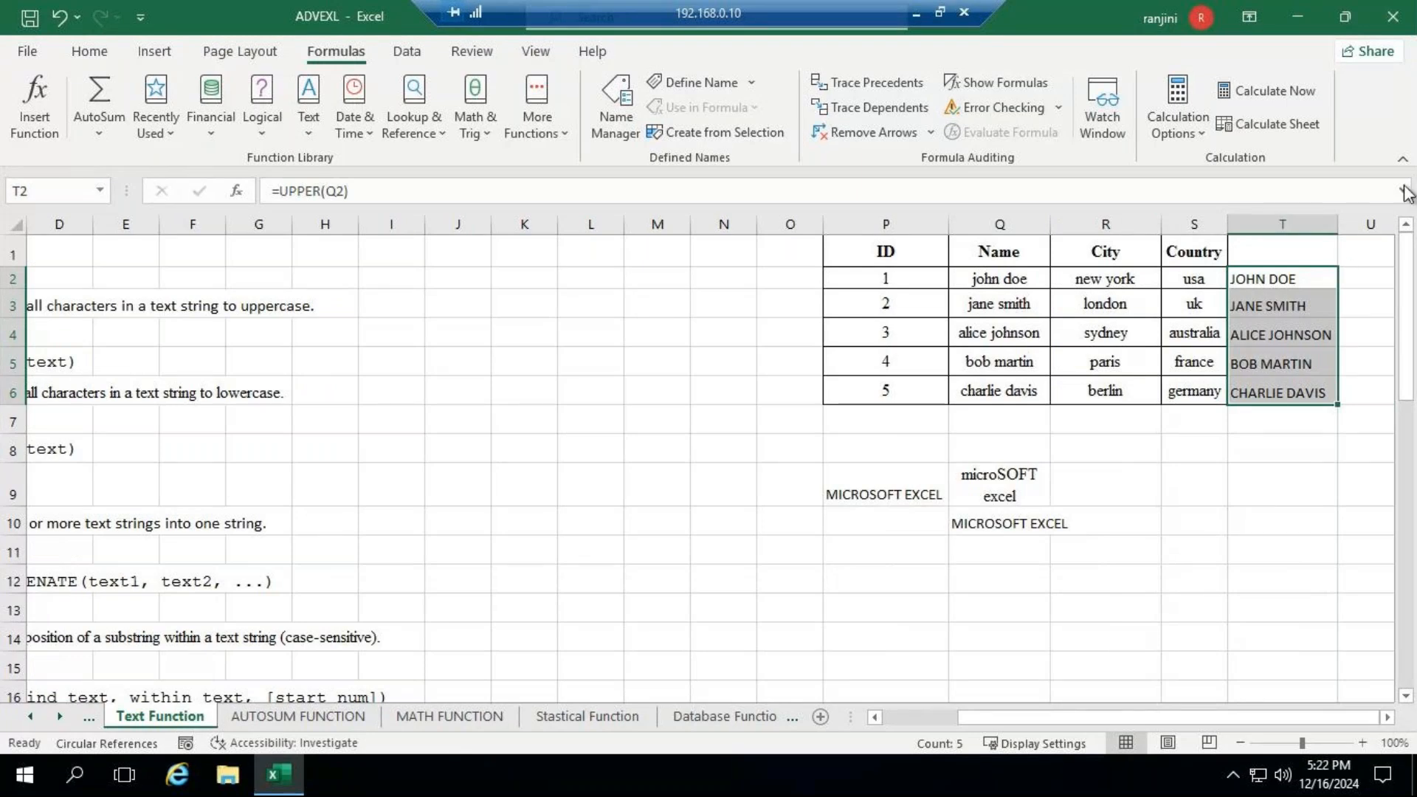
pyautogui.click(917, 14)
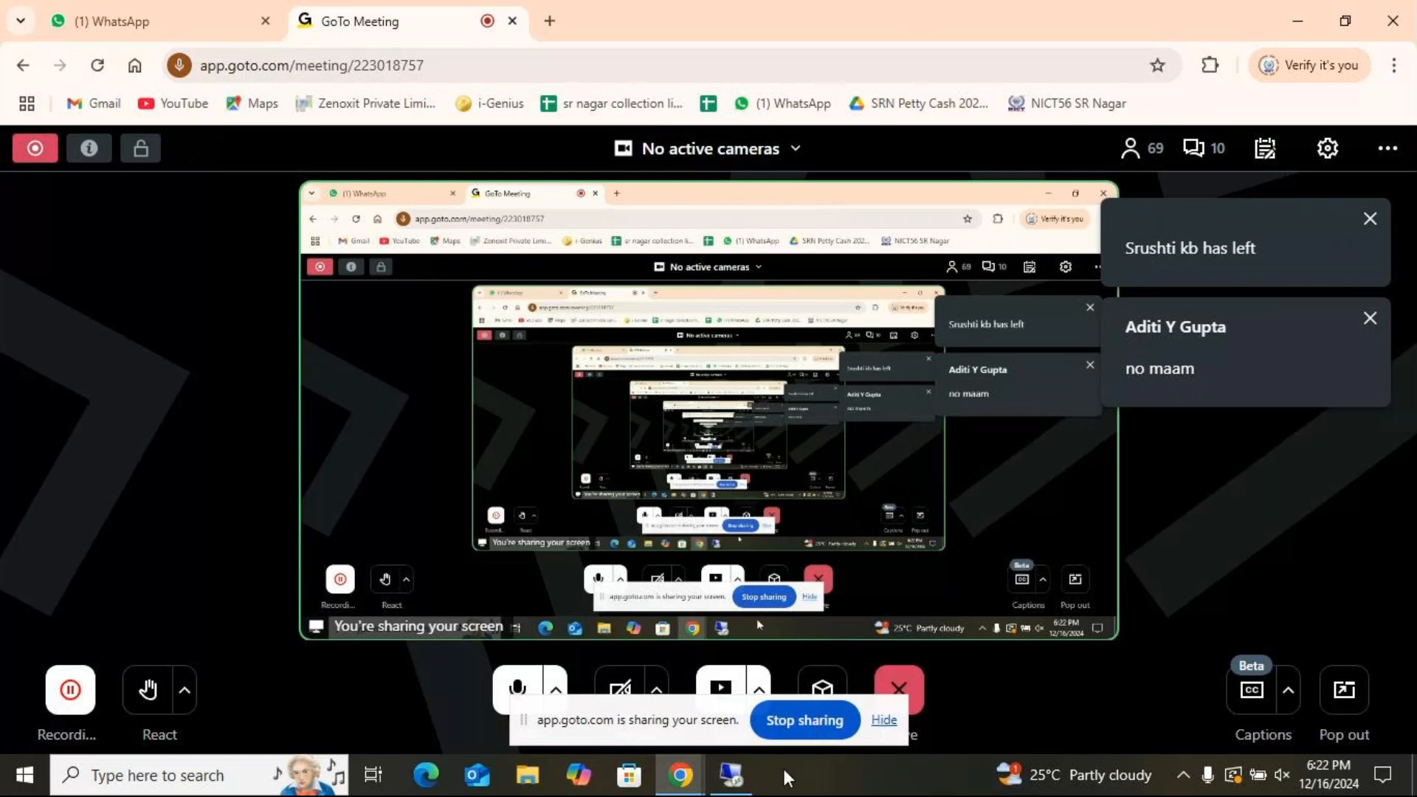
pyautogui.click(733, 775)
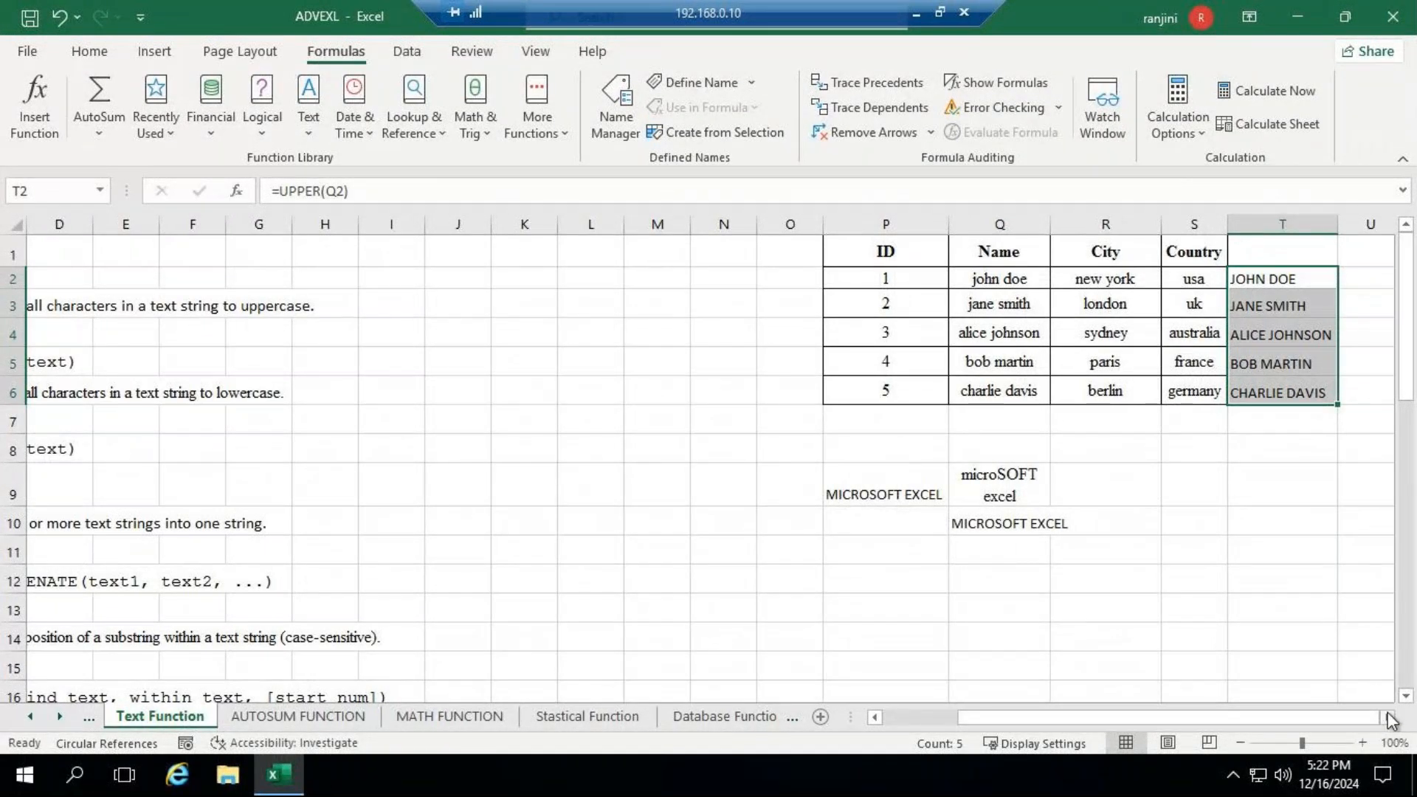
# - Enter a LOWER formula in P11 with the text "nict COMPUTER education" as its argument
pyautogui.click(862, 550)
pyautogui.write('=')
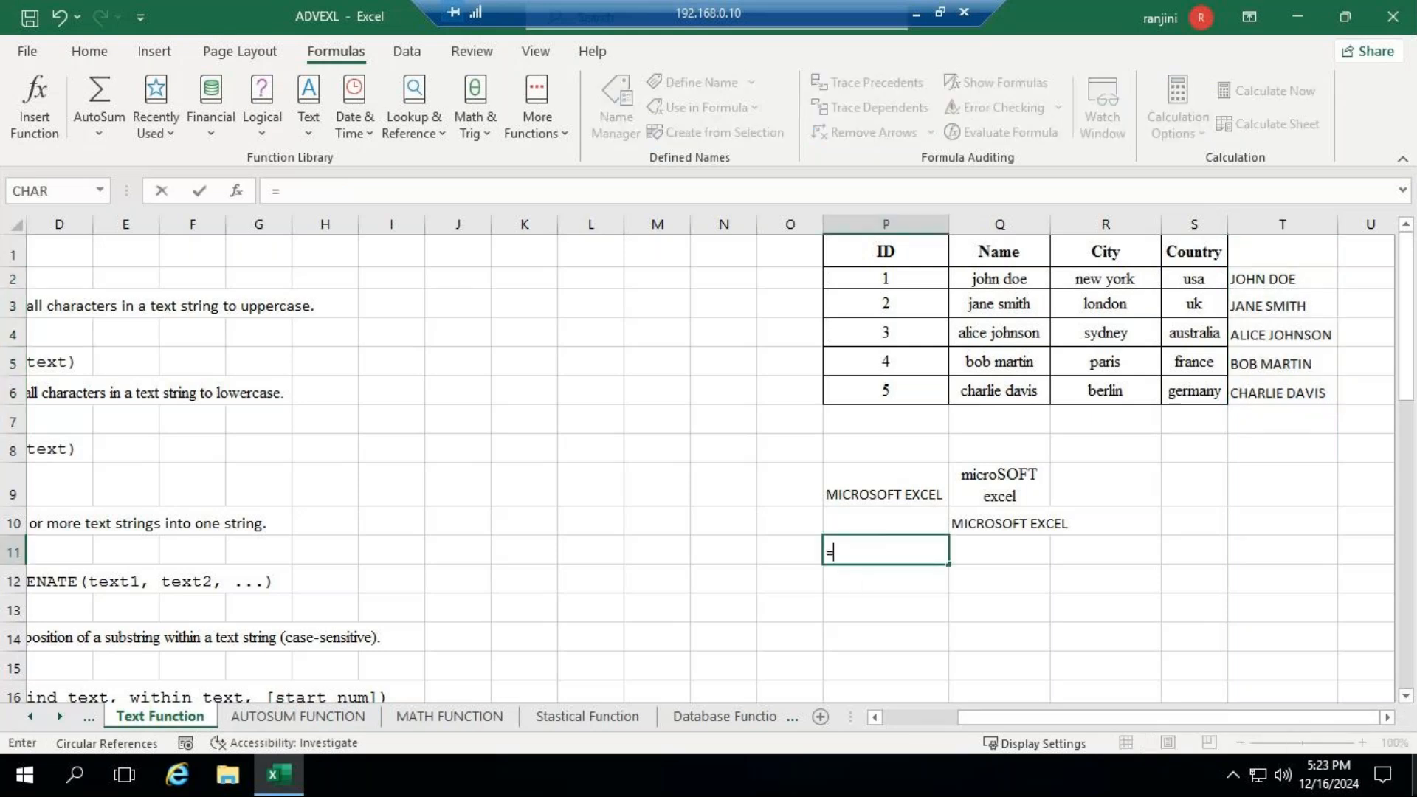
pyautogui.write('lower')
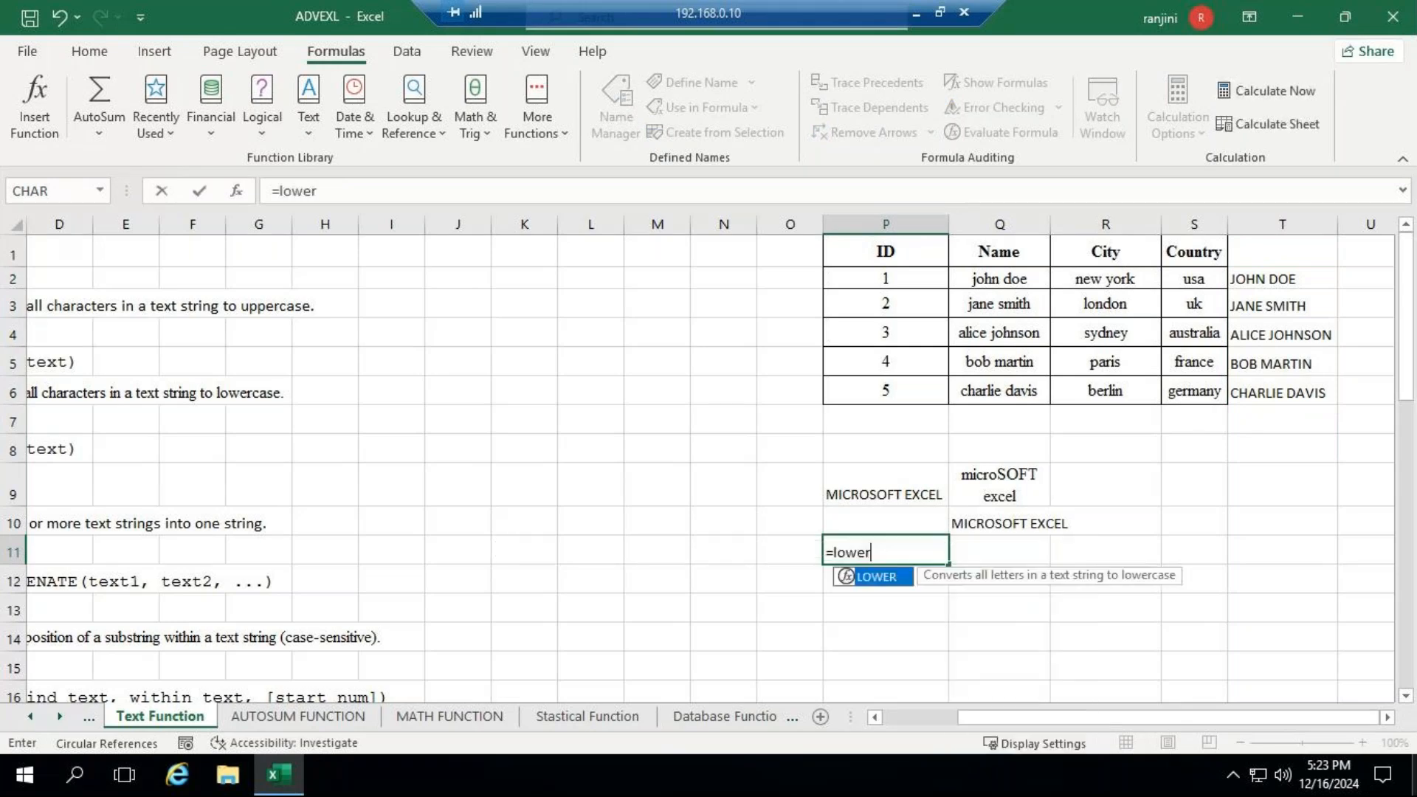
pyautogui.write('("')
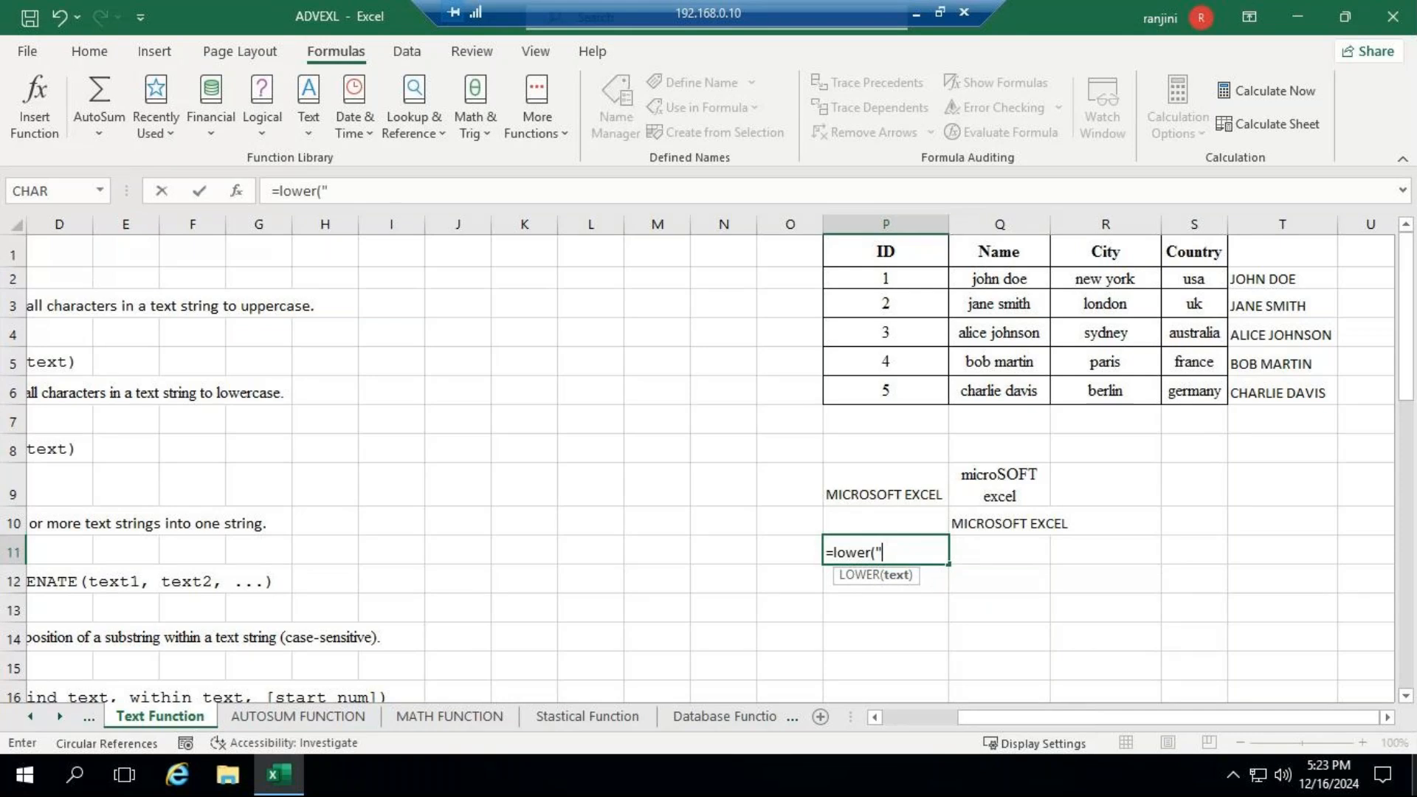
pyautogui.write('nict CO')
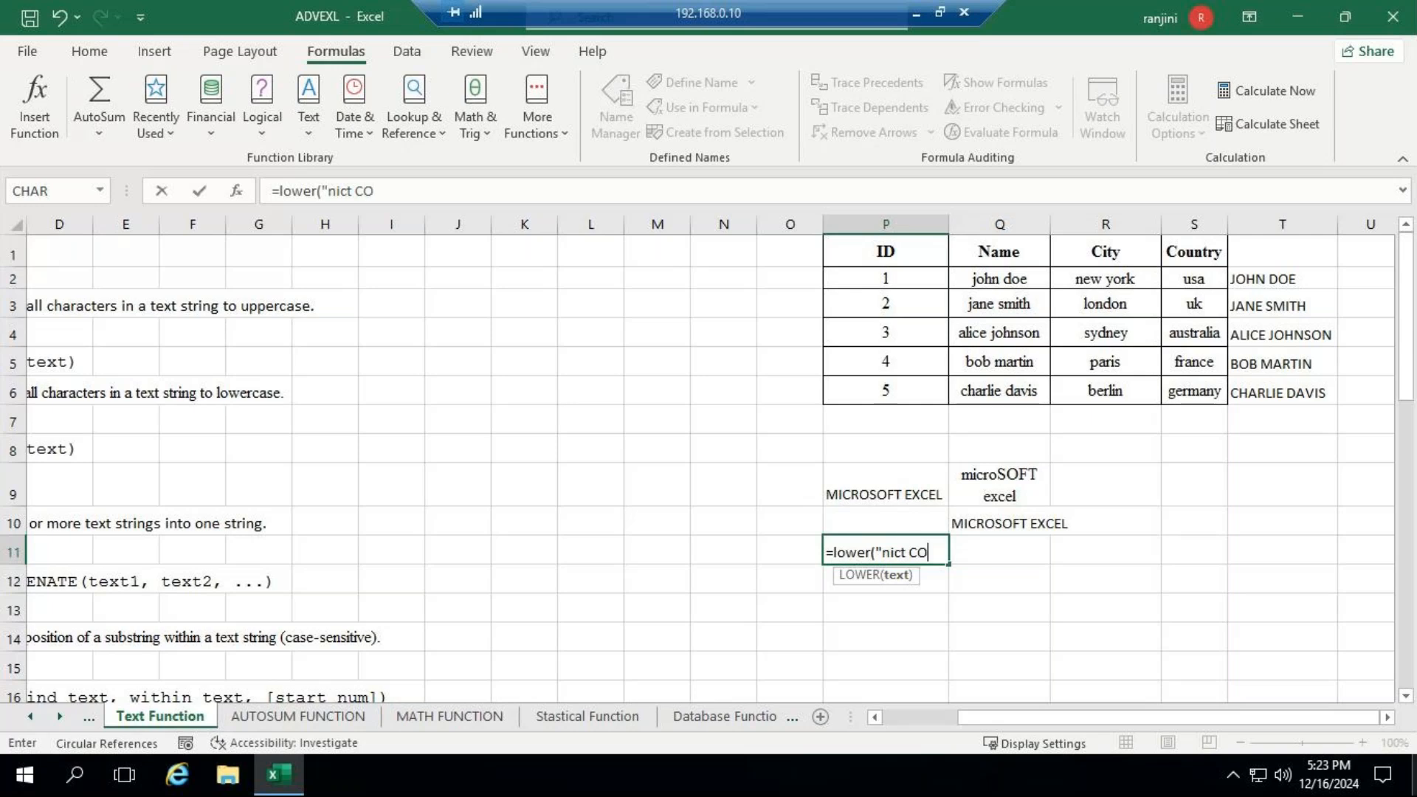
pyautogui.write('MPUTER ed')
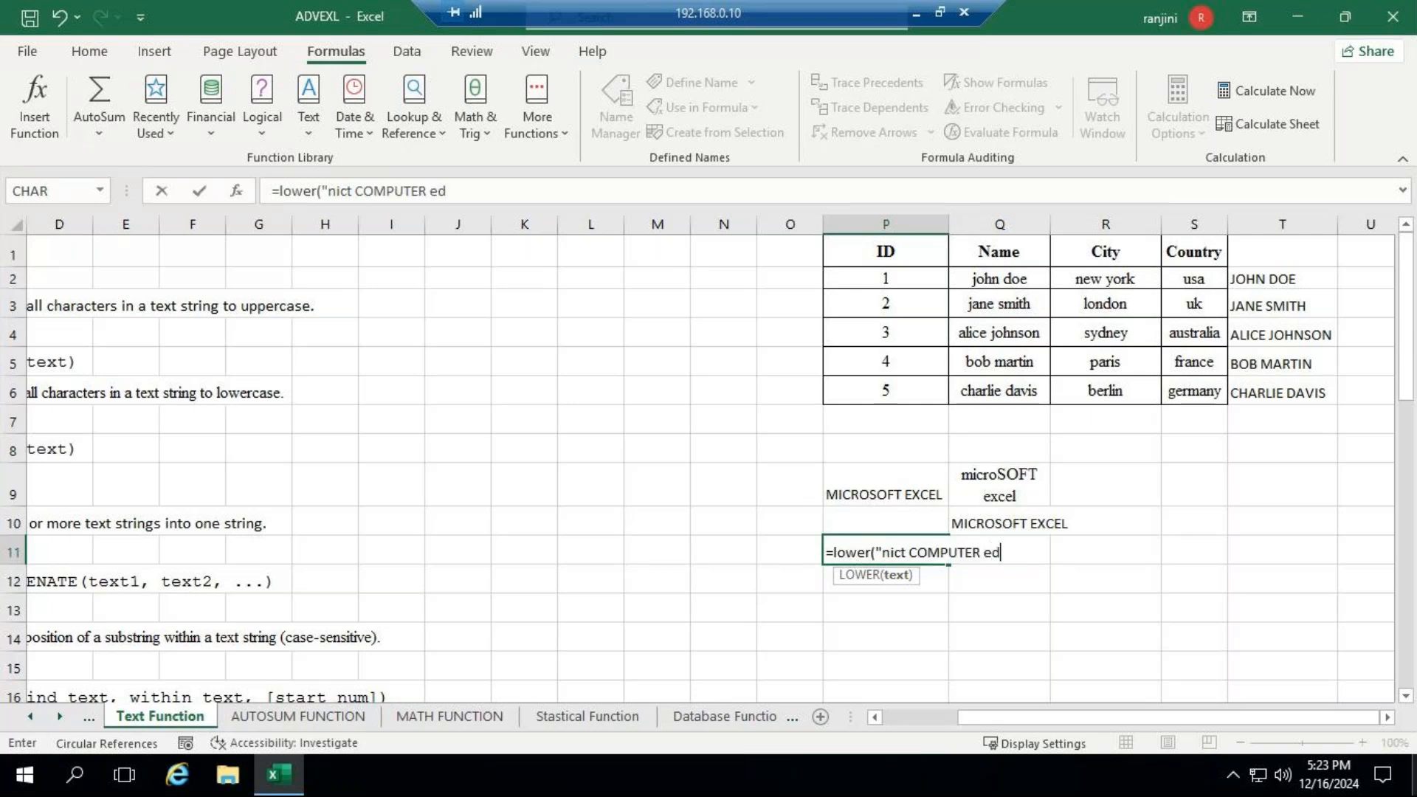
pyautogui.write('ucation"')
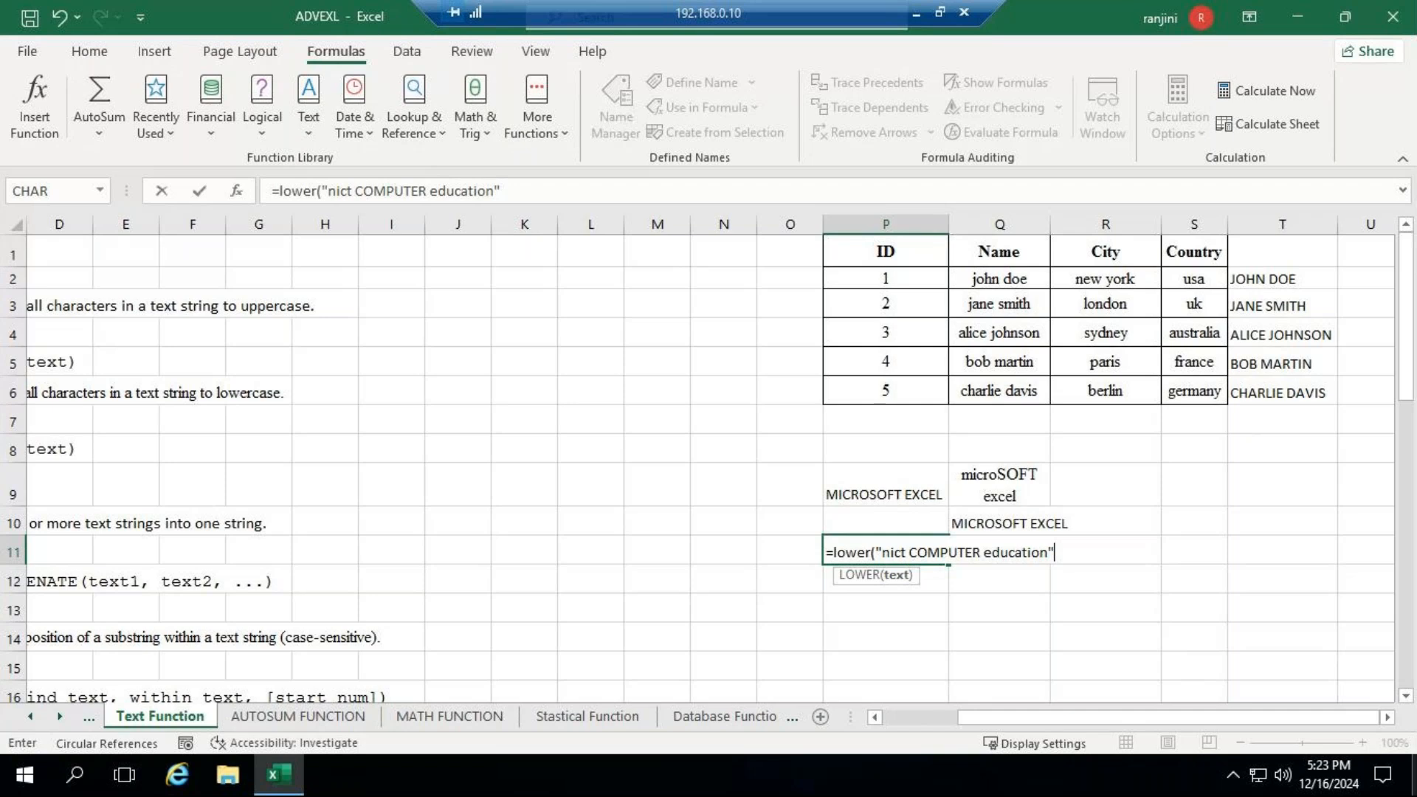
pyautogui.write(')')
pyautogui.press('Return')
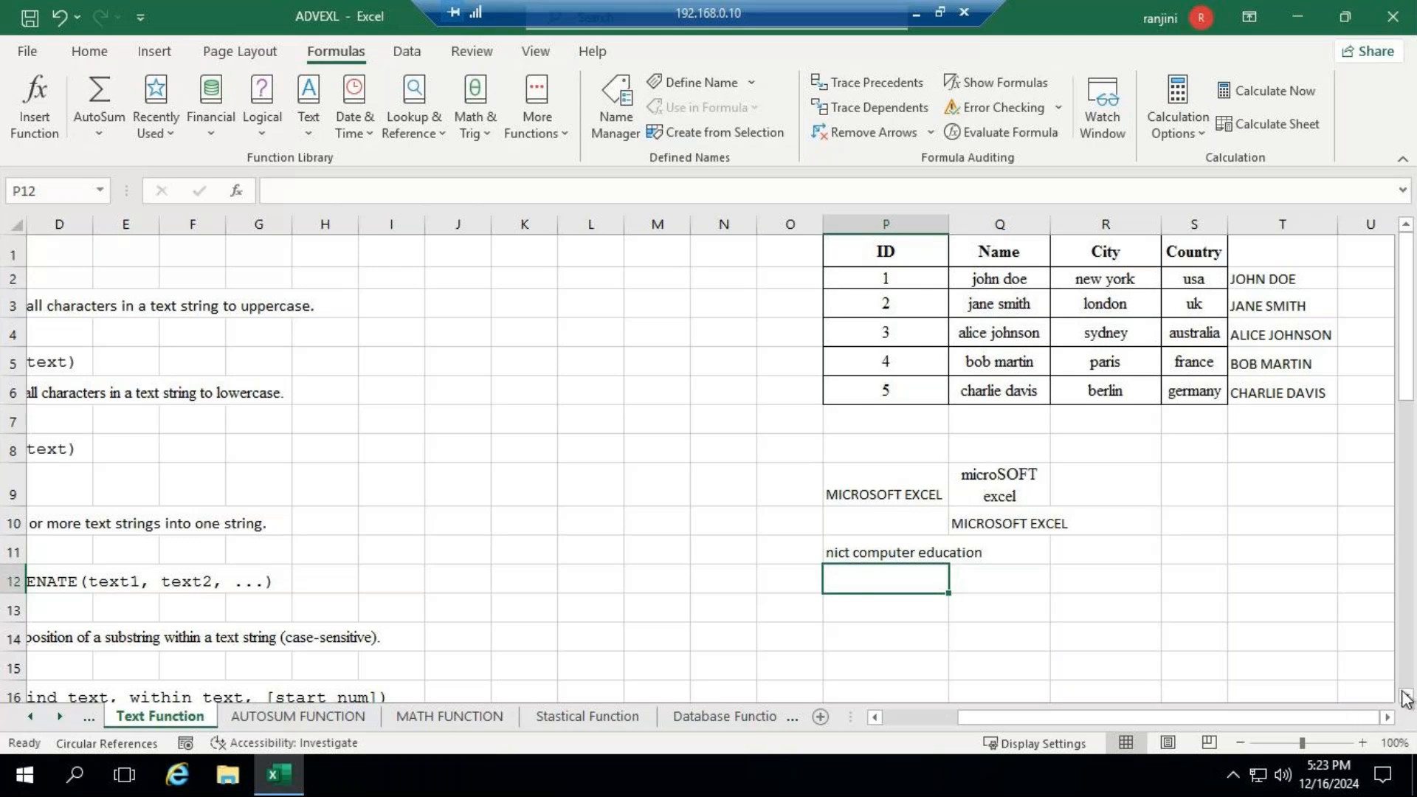
# - Enter =LOWER(T2) in U2 to convert the first uppercase name to lowercase
pyautogui.click(1394, 717)
pyautogui.click(1394, 717)
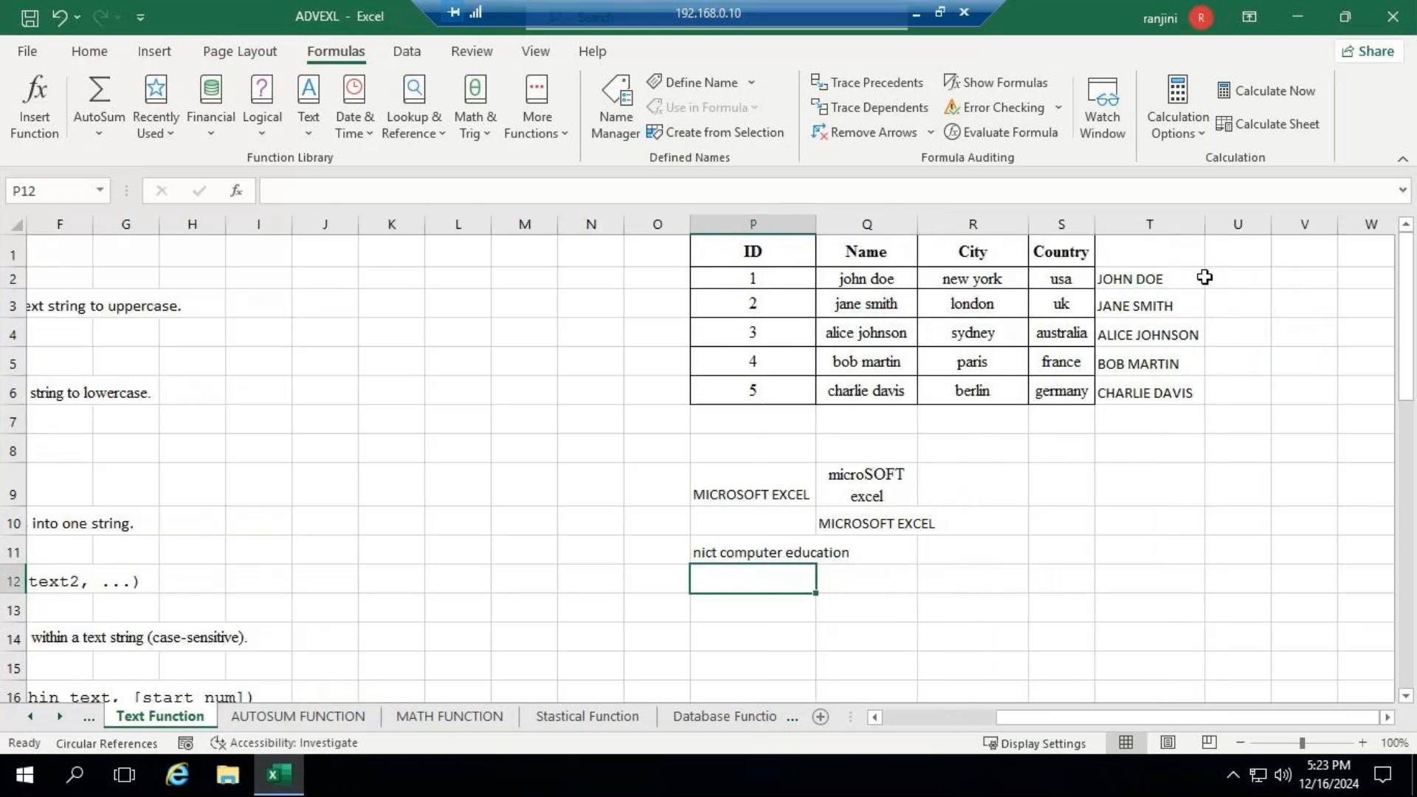
pyautogui.click(1250, 278)
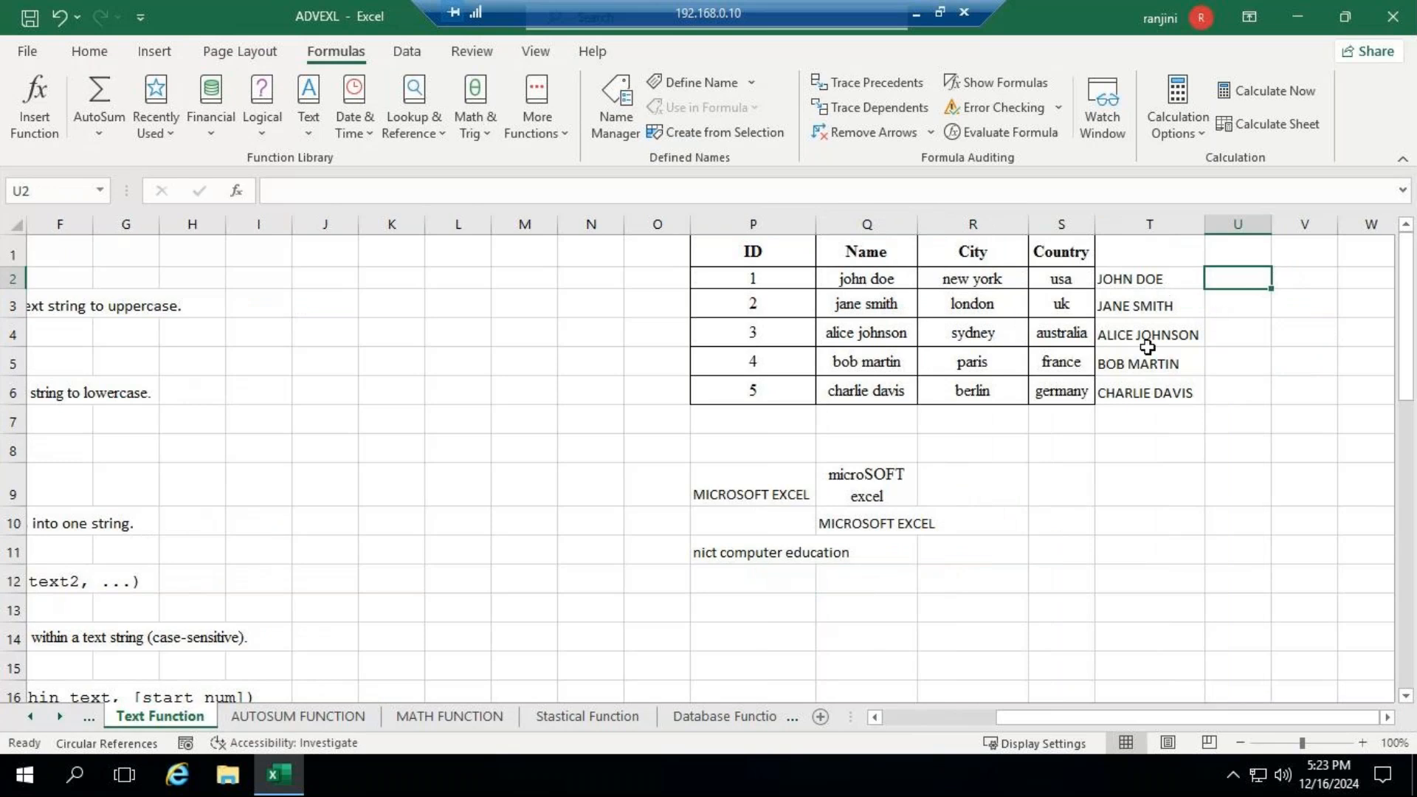
pyautogui.write('=l')
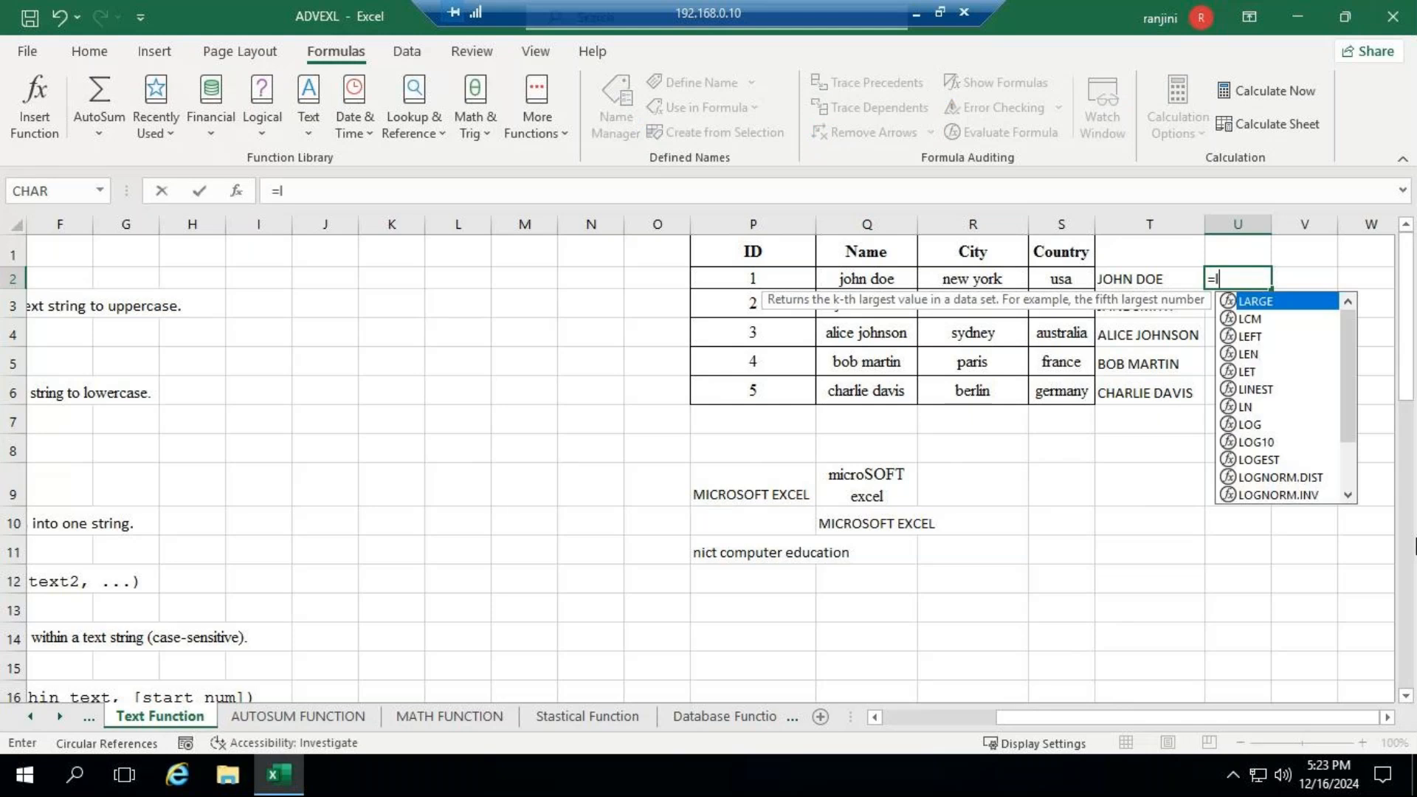
pyautogui.write('ower(')
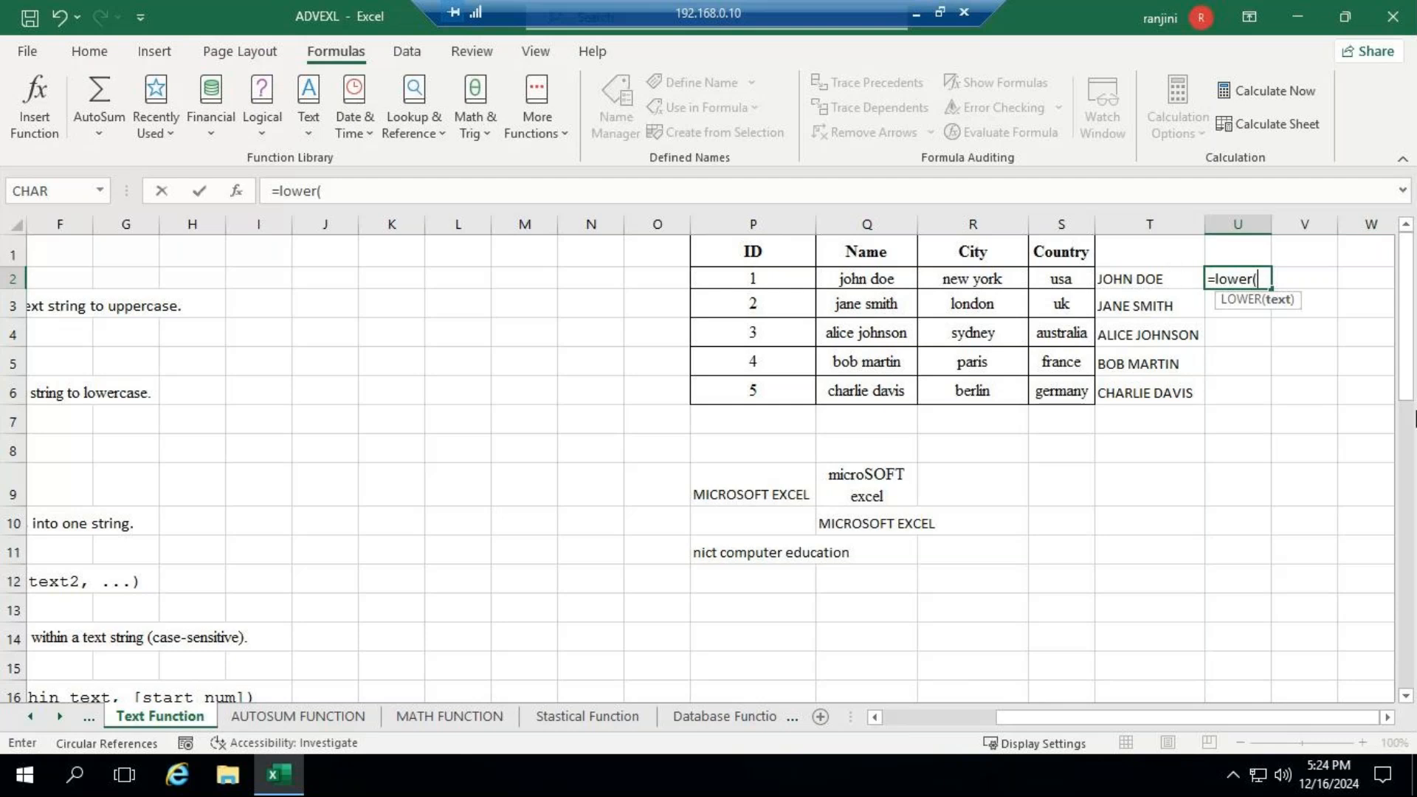
pyautogui.write('t2')
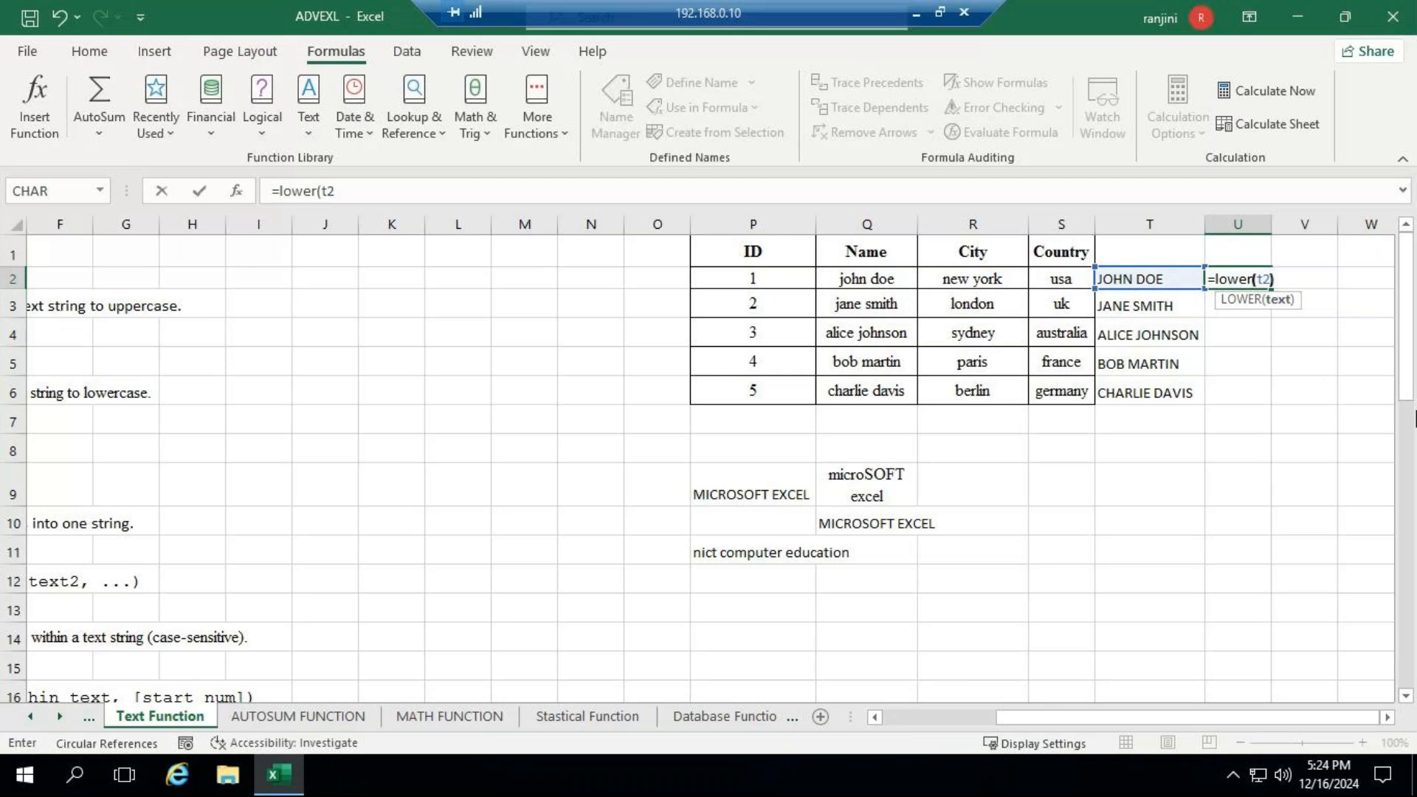
pyautogui.write(')')
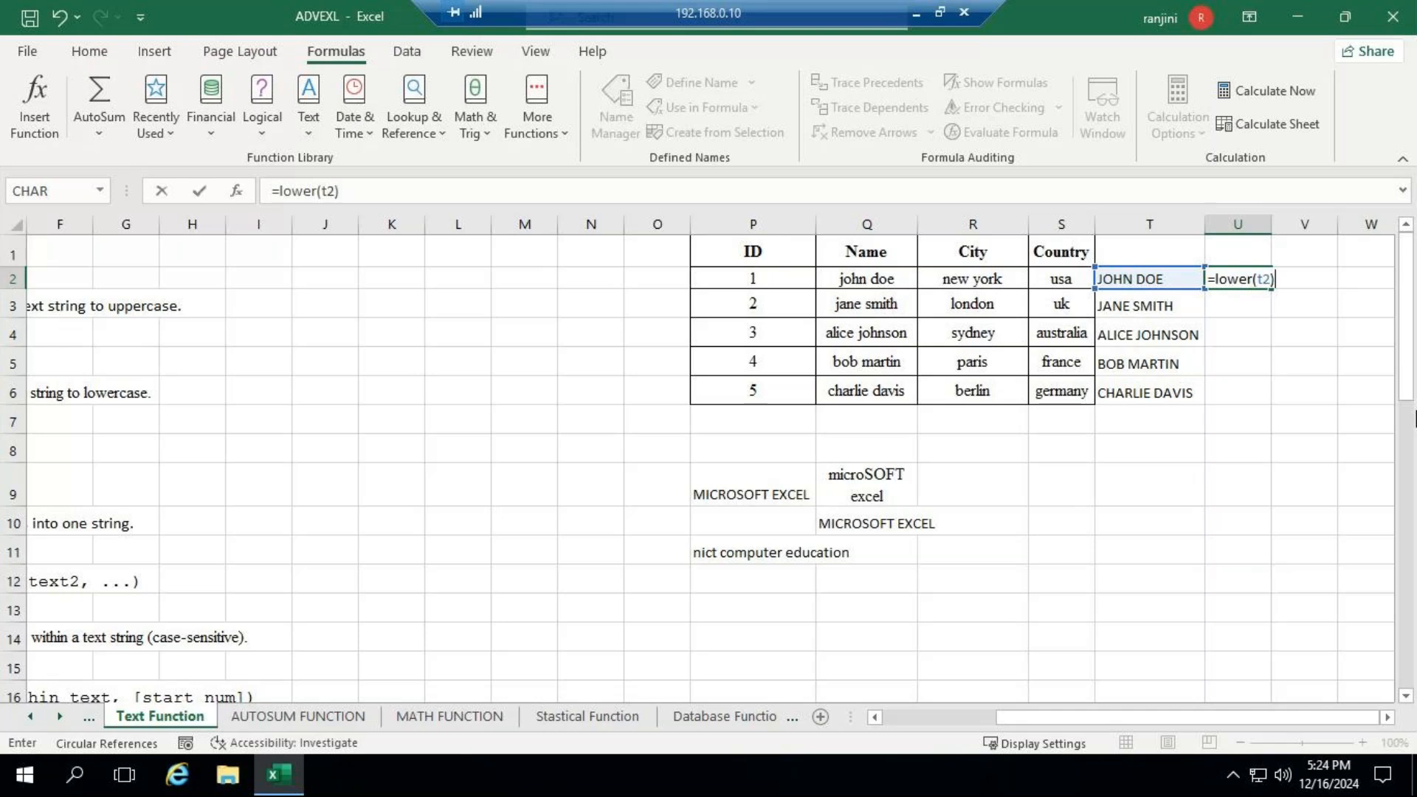
pyautogui.press('Return')
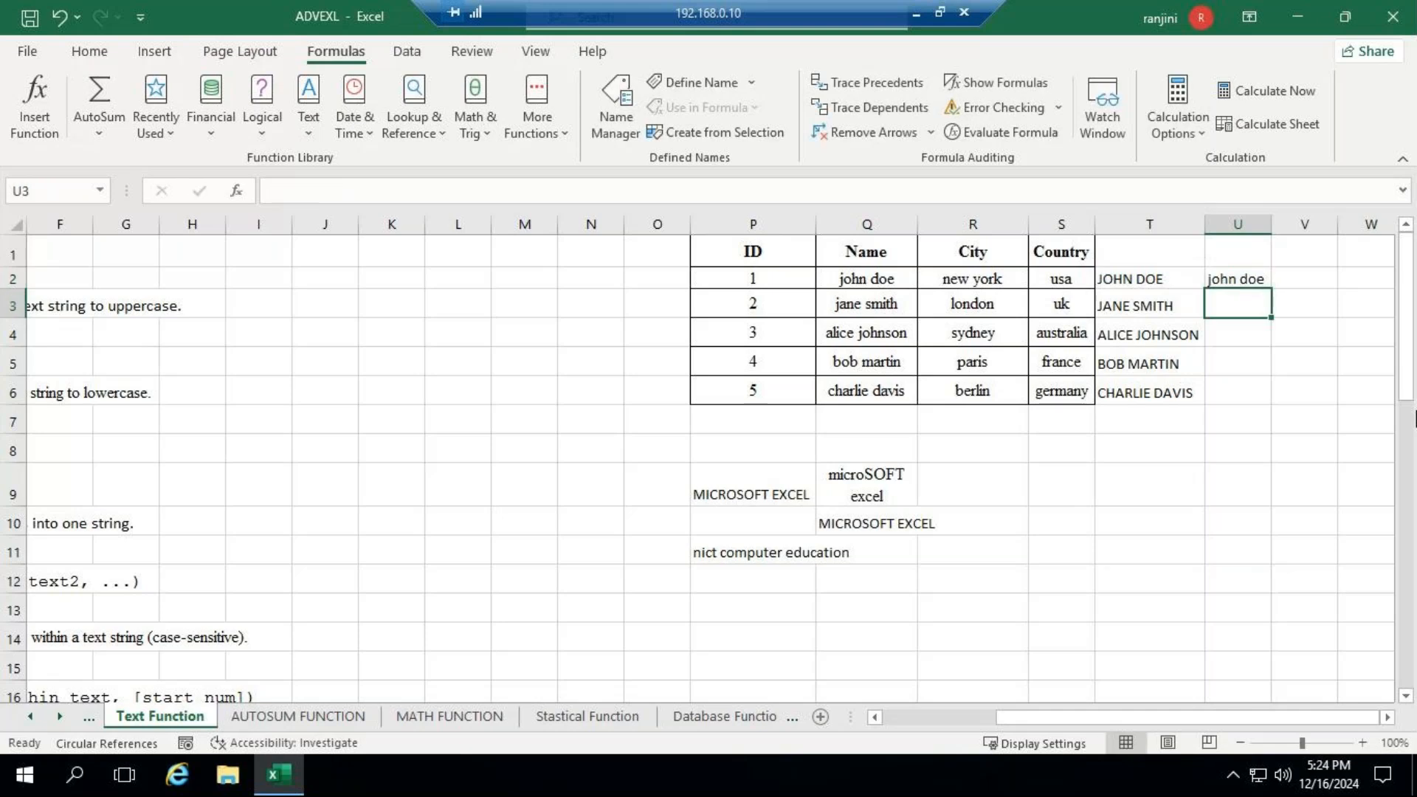
# - Fill the LOWER formula from U2 down to U6 and autofit the width of column U
pyautogui.click(1241, 273)
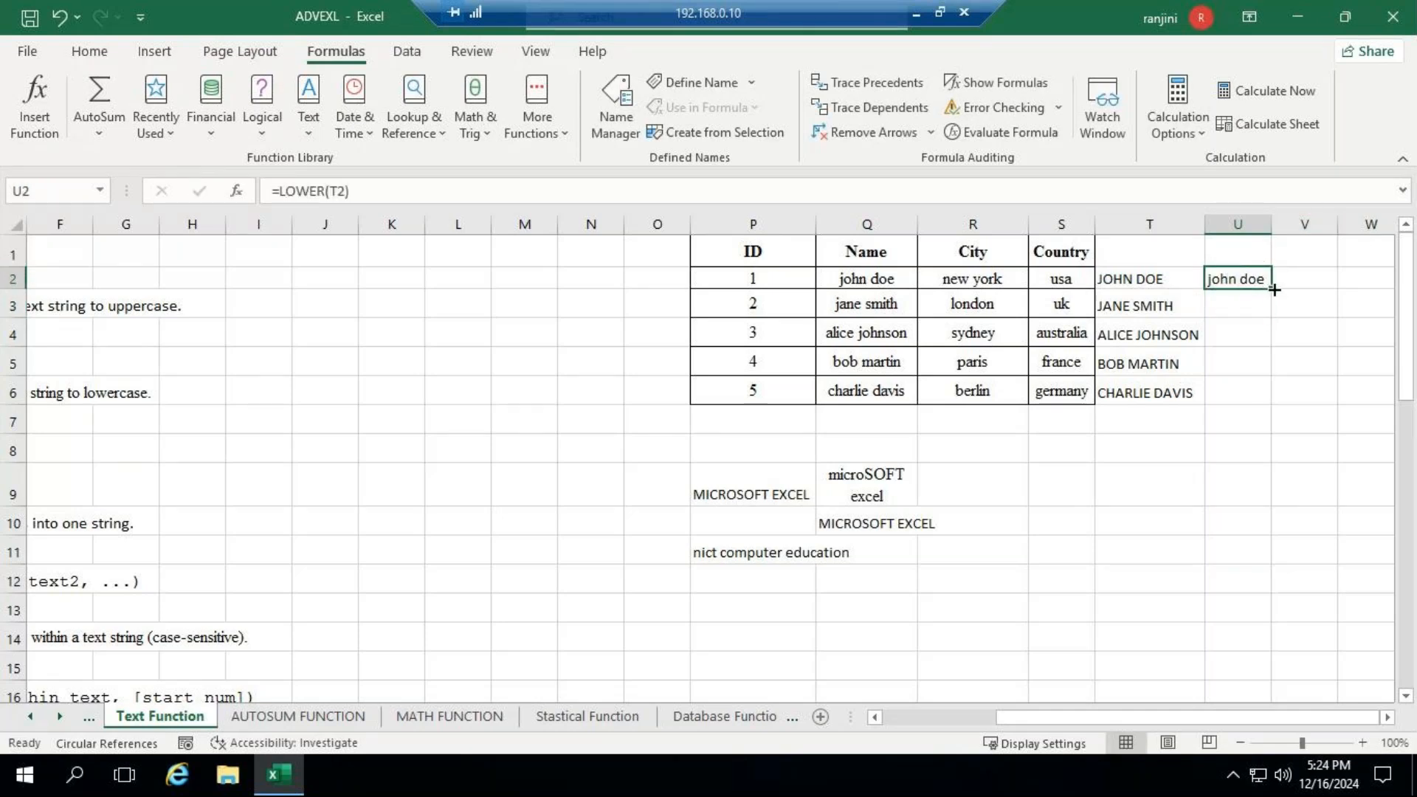
pyautogui.moveTo(1274, 290); pyautogui.dragTo(1275, 405)
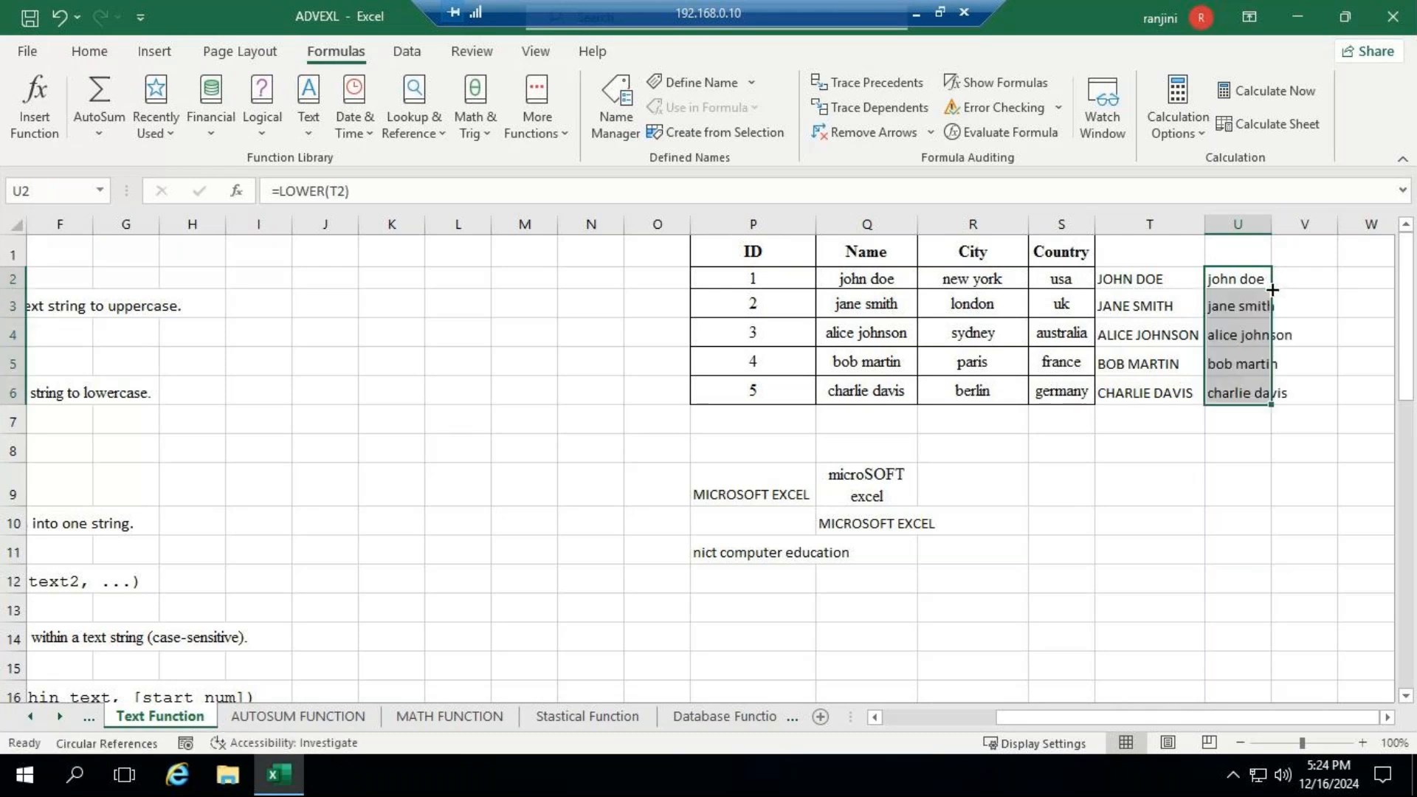
pyautogui.click(1272, 224)
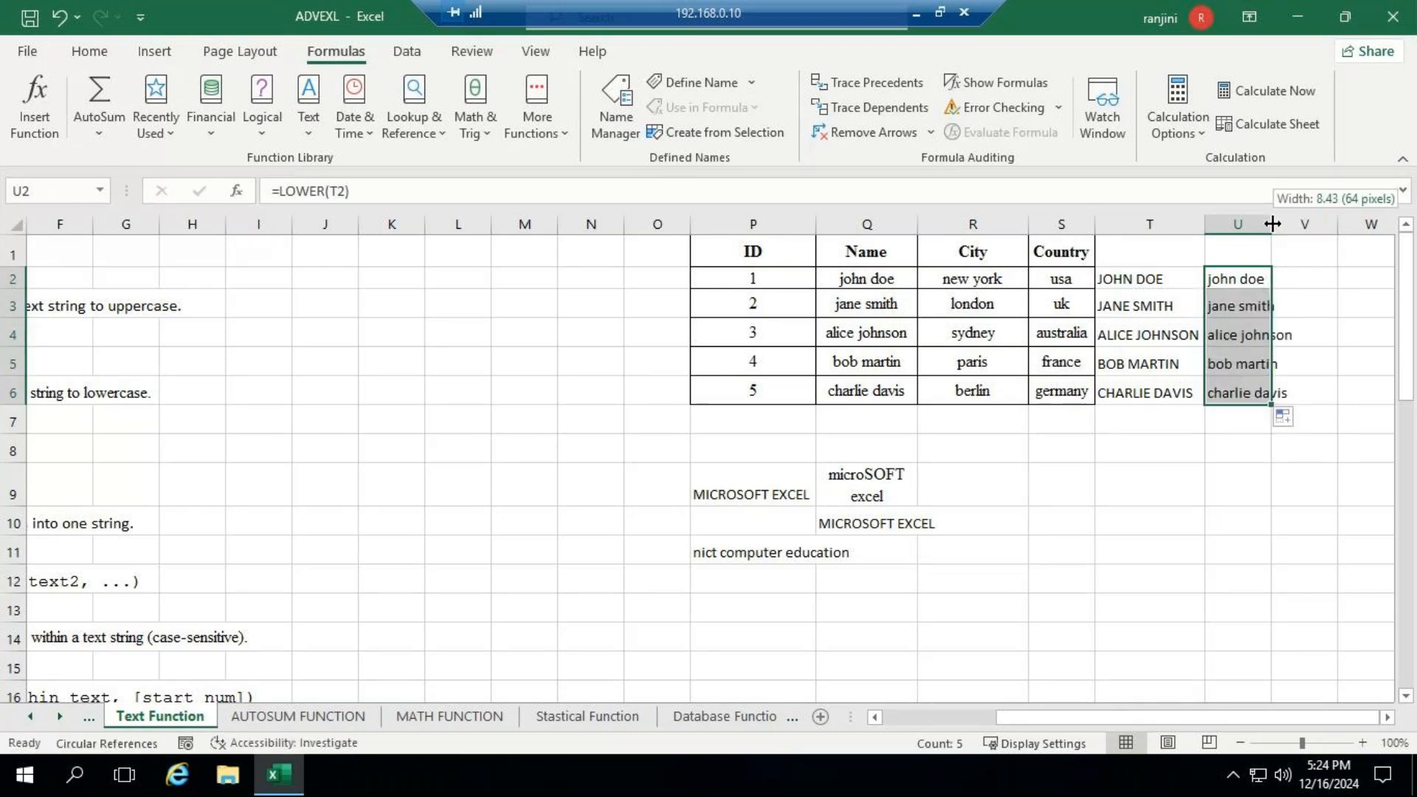
pyautogui.doubleClick(1272, 223)
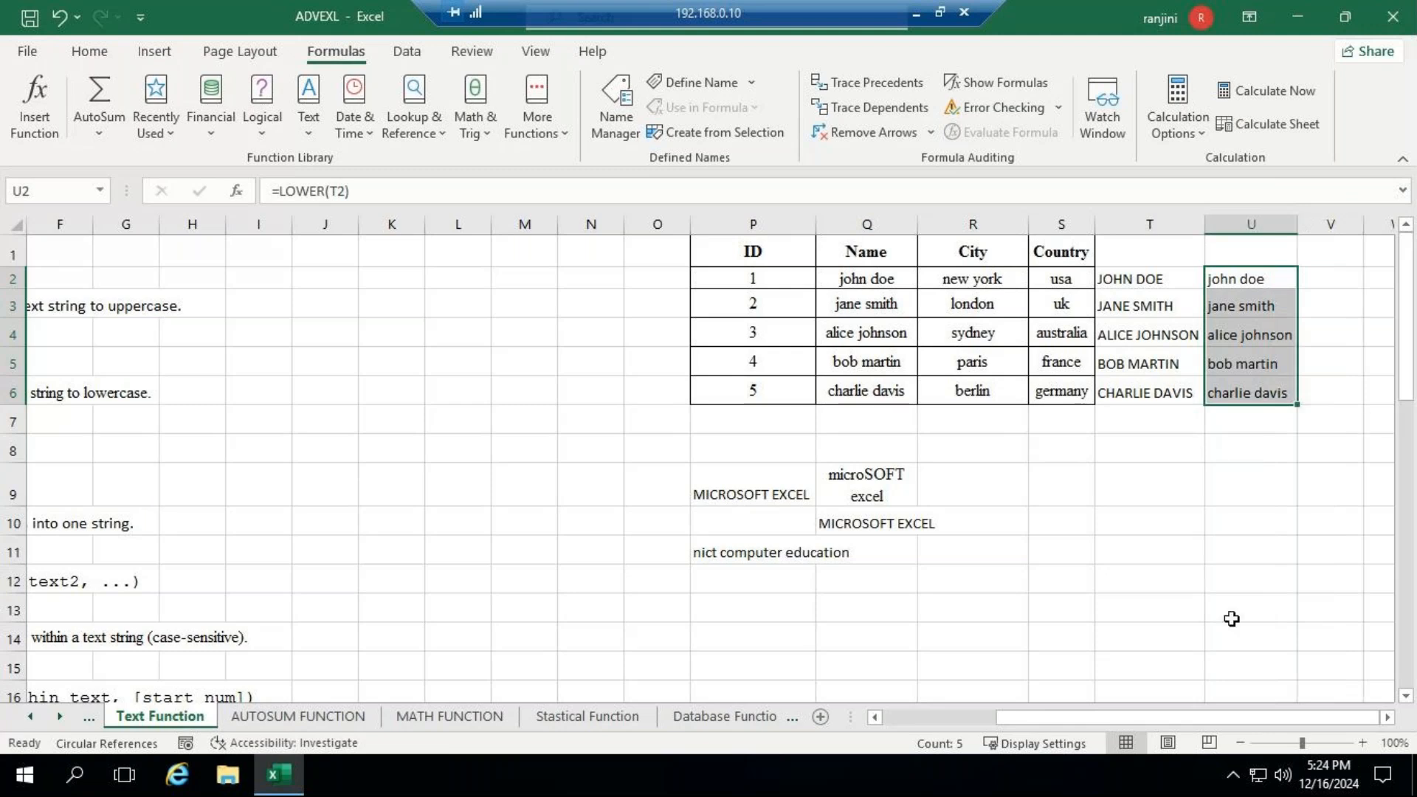
pyautogui.click(916, 14)
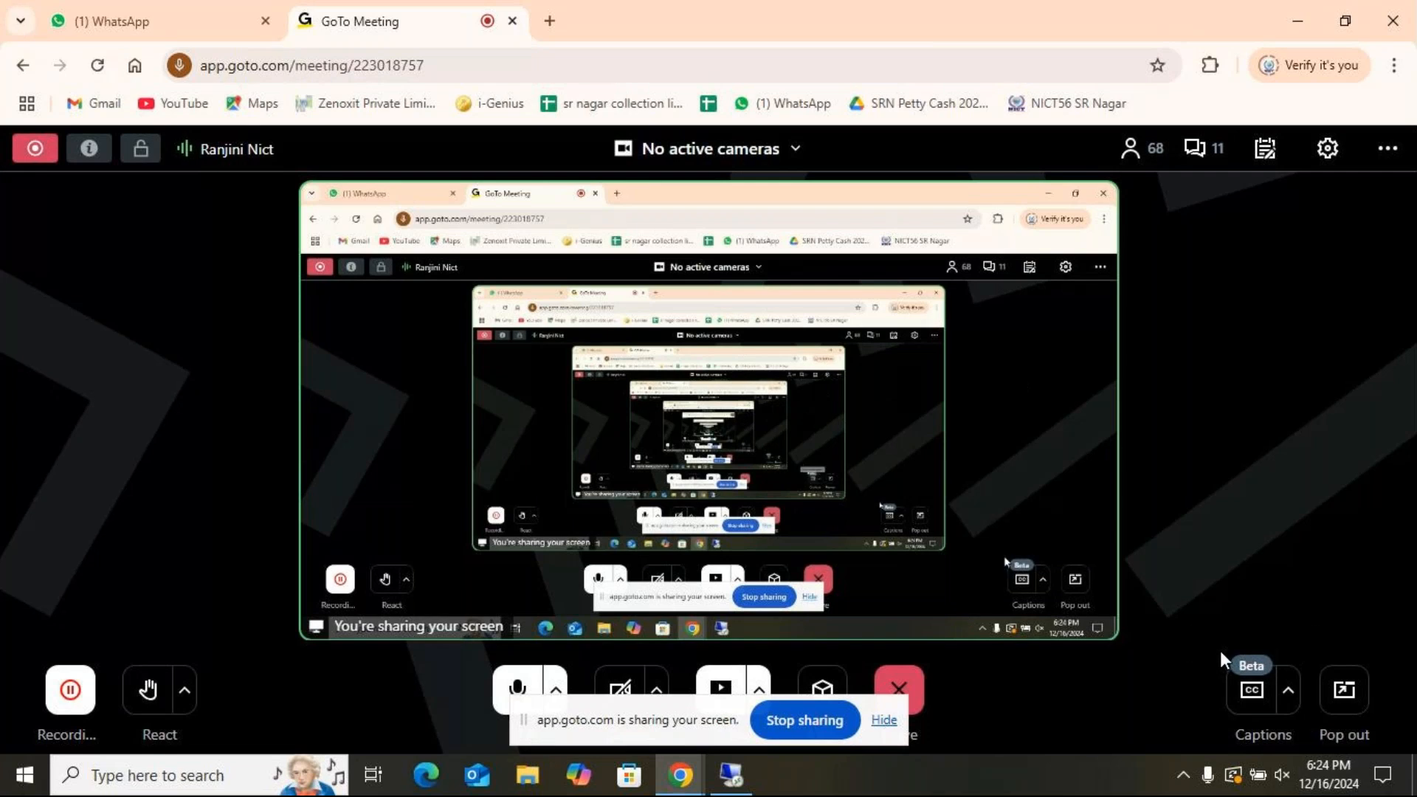
pyautogui.click(746, 787)
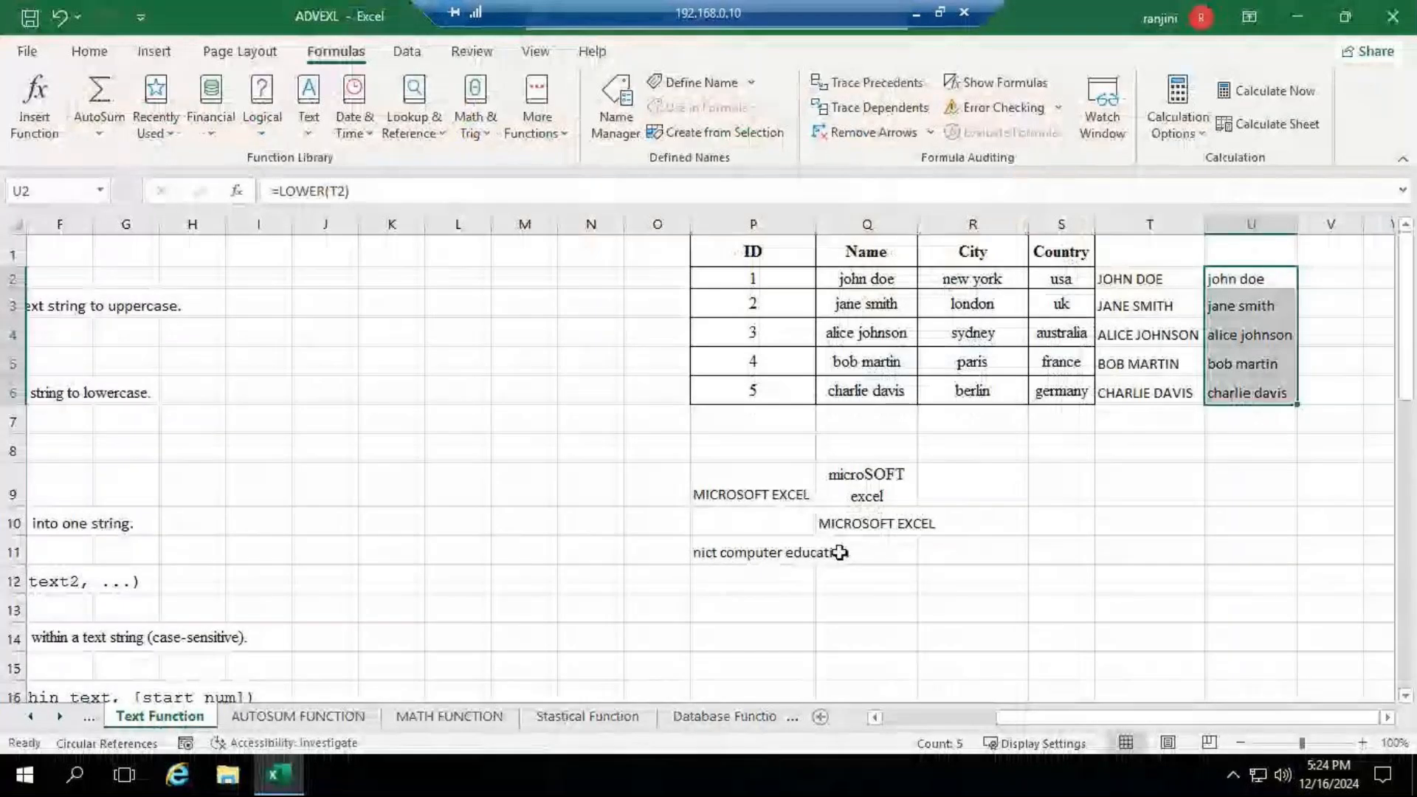
# - Clear the uppercase and lowercase formulas from T2:U6 beside the table
pyautogui.moveTo(1026, 717); pyautogui.dragTo(827, 696)
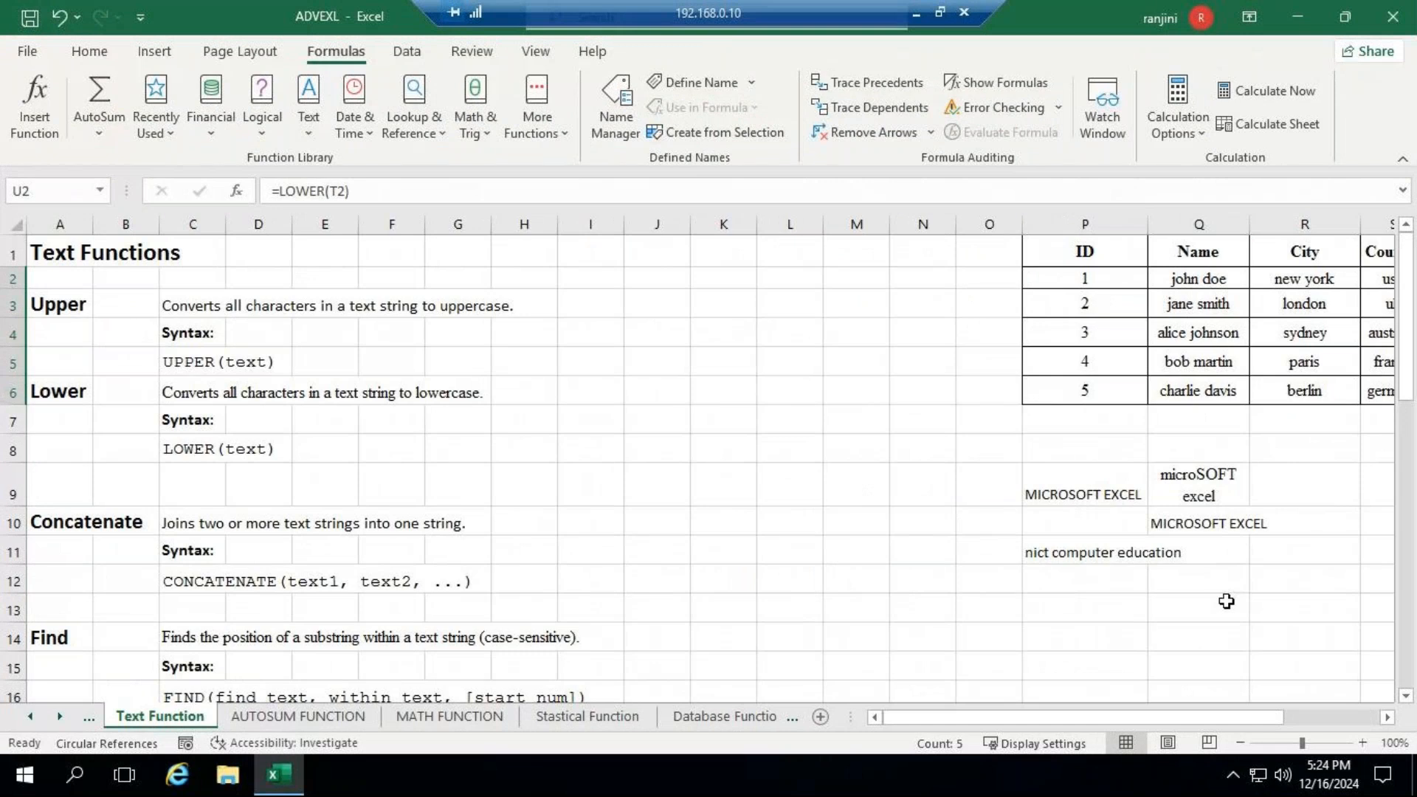
pyautogui.click(1387, 718)
pyautogui.click(1388, 717)
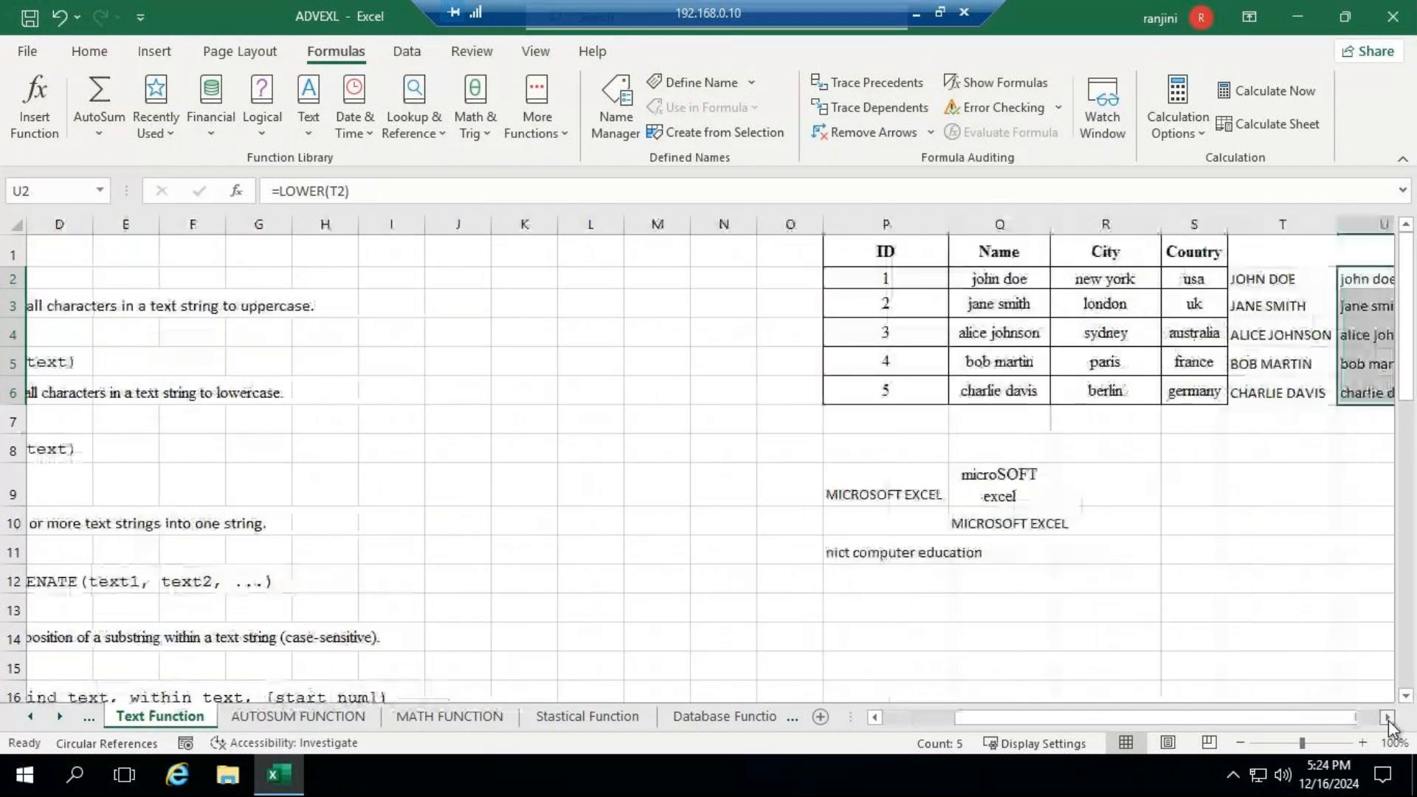
pyautogui.click(1388, 720)
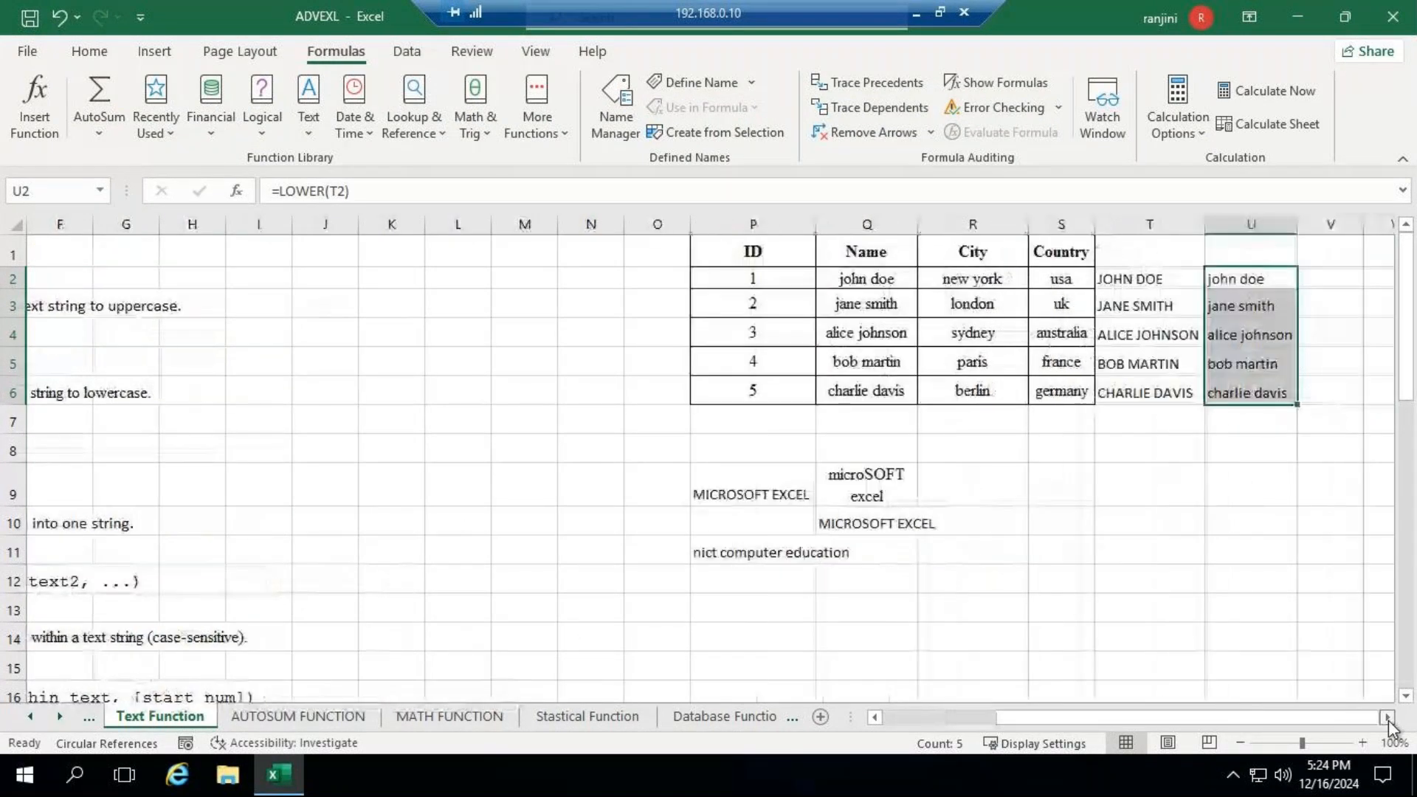
pyautogui.click(1150, 279)
pyautogui.moveTo(1164, 306); pyautogui.dragTo(1235, 388)
pyautogui.press('Delete')
# - Try joining the first record's name, city and country with =CONCATENATE(Q2:S2) in T2, and clear the entries in T2:V2
pyautogui.click(1165, 281)
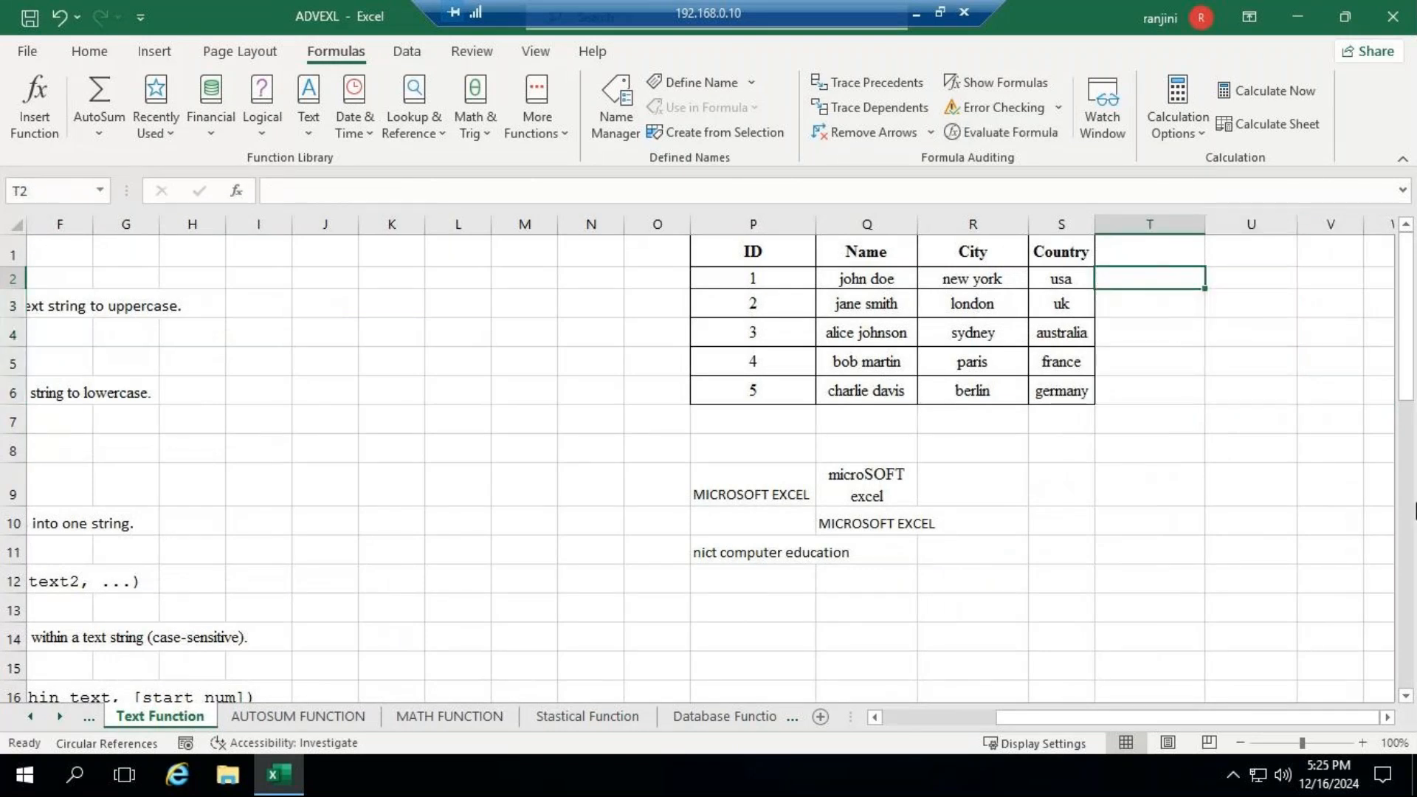
pyautogui.write('=con')
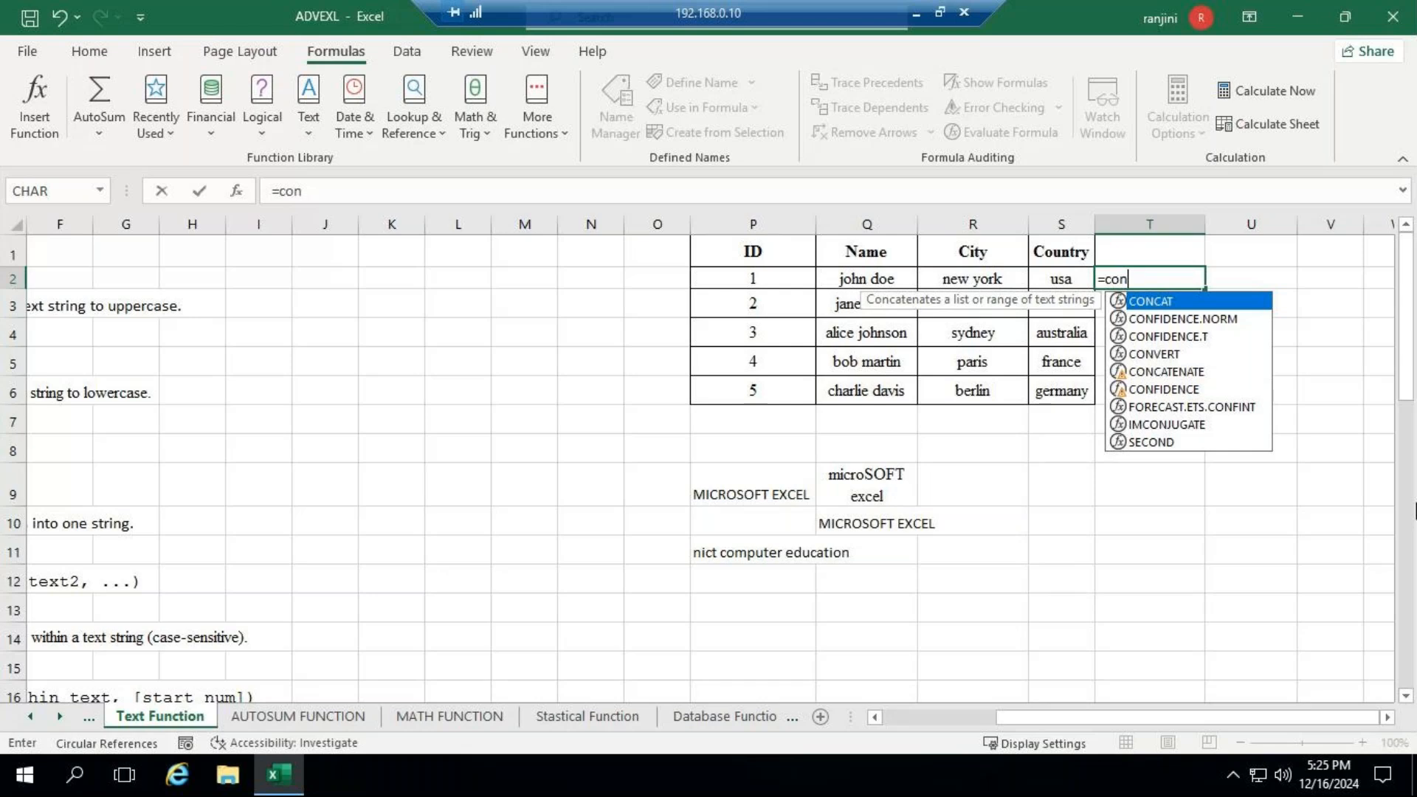
pyautogui.press('Down')
pyautogui.press('Down')
pyautogui.press('Down')
pyautogui.press('Down')
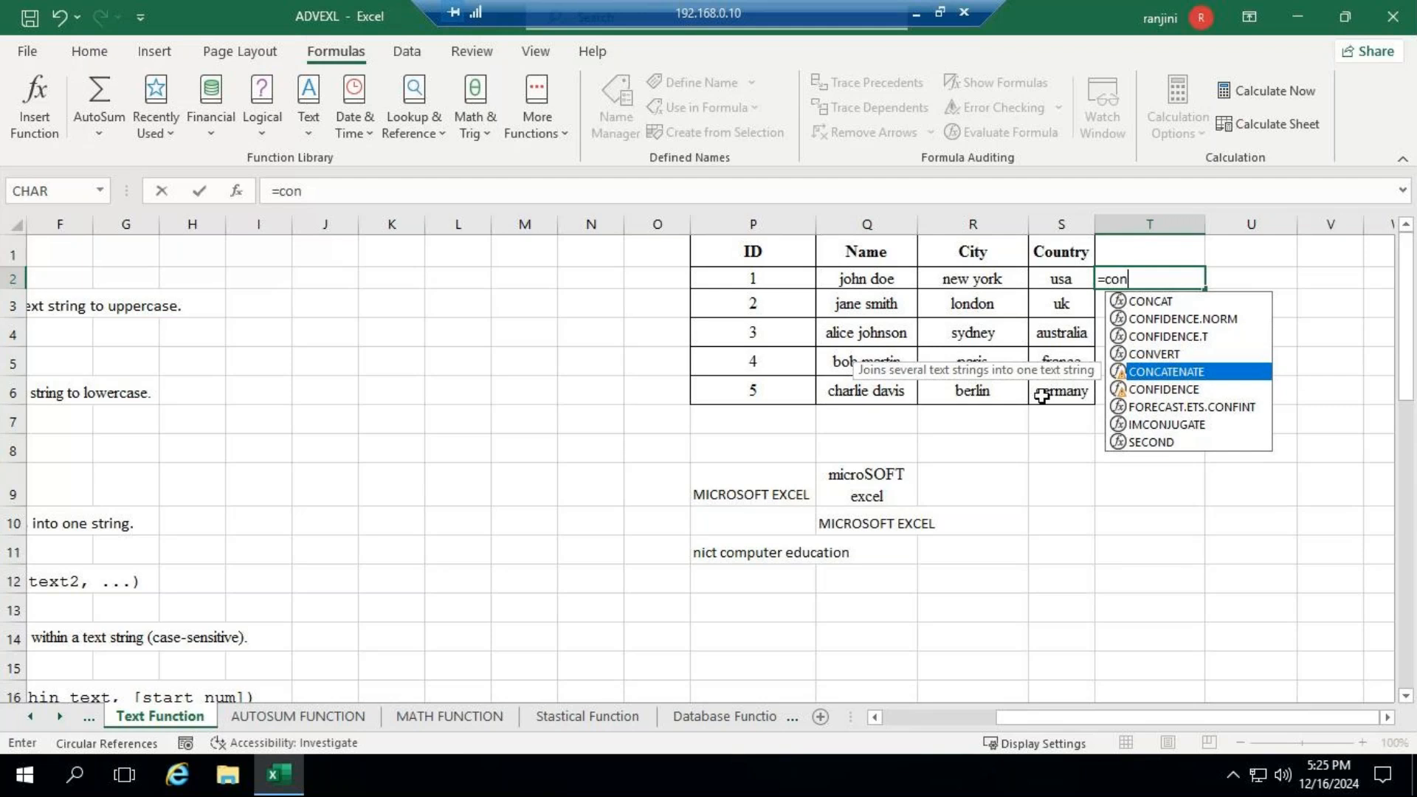
pyautogui.press('Tab')
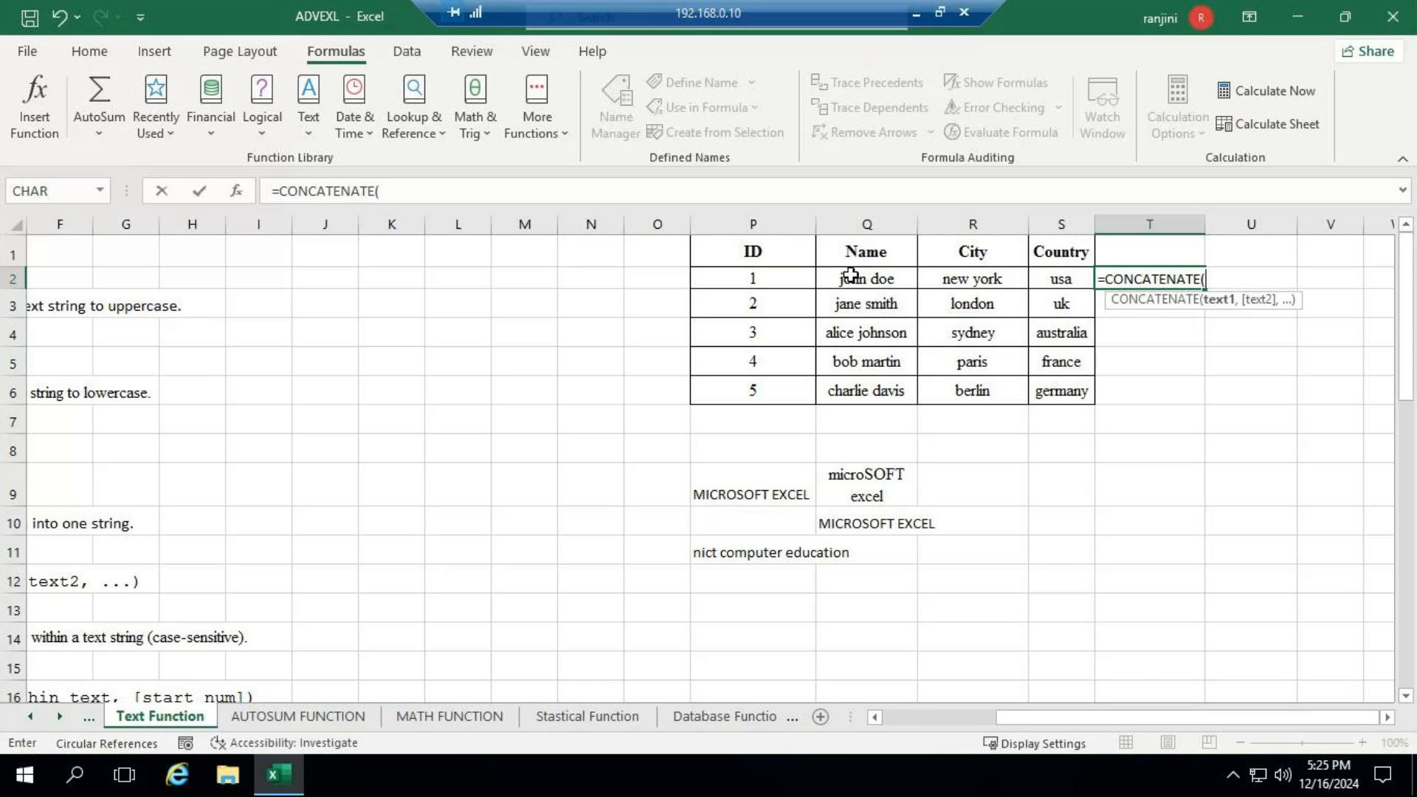
pyautogui.click(851, 275)
pyautogui.moveTo(854, 275); pyautogui.dragTo(1059, 272)
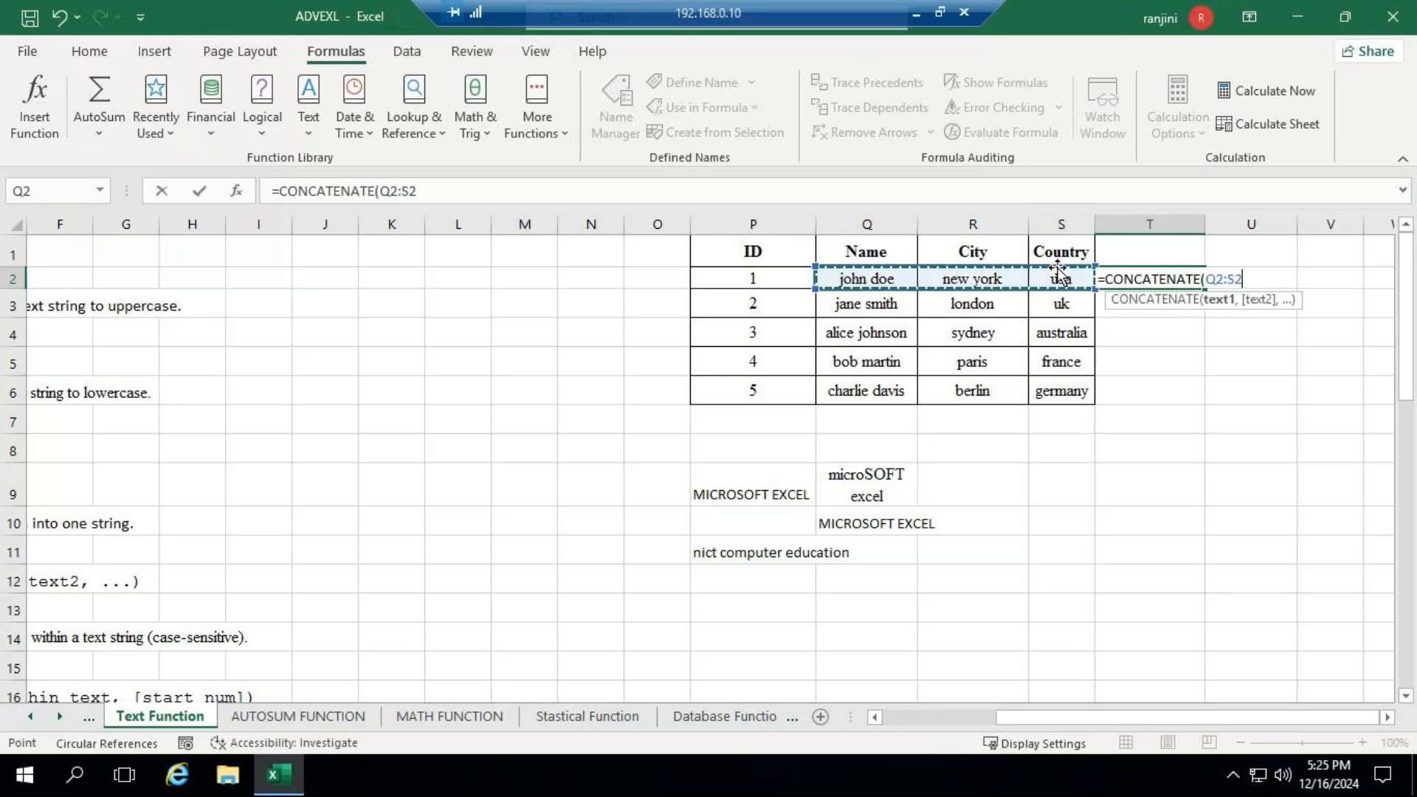
pyautogui.press('Return')
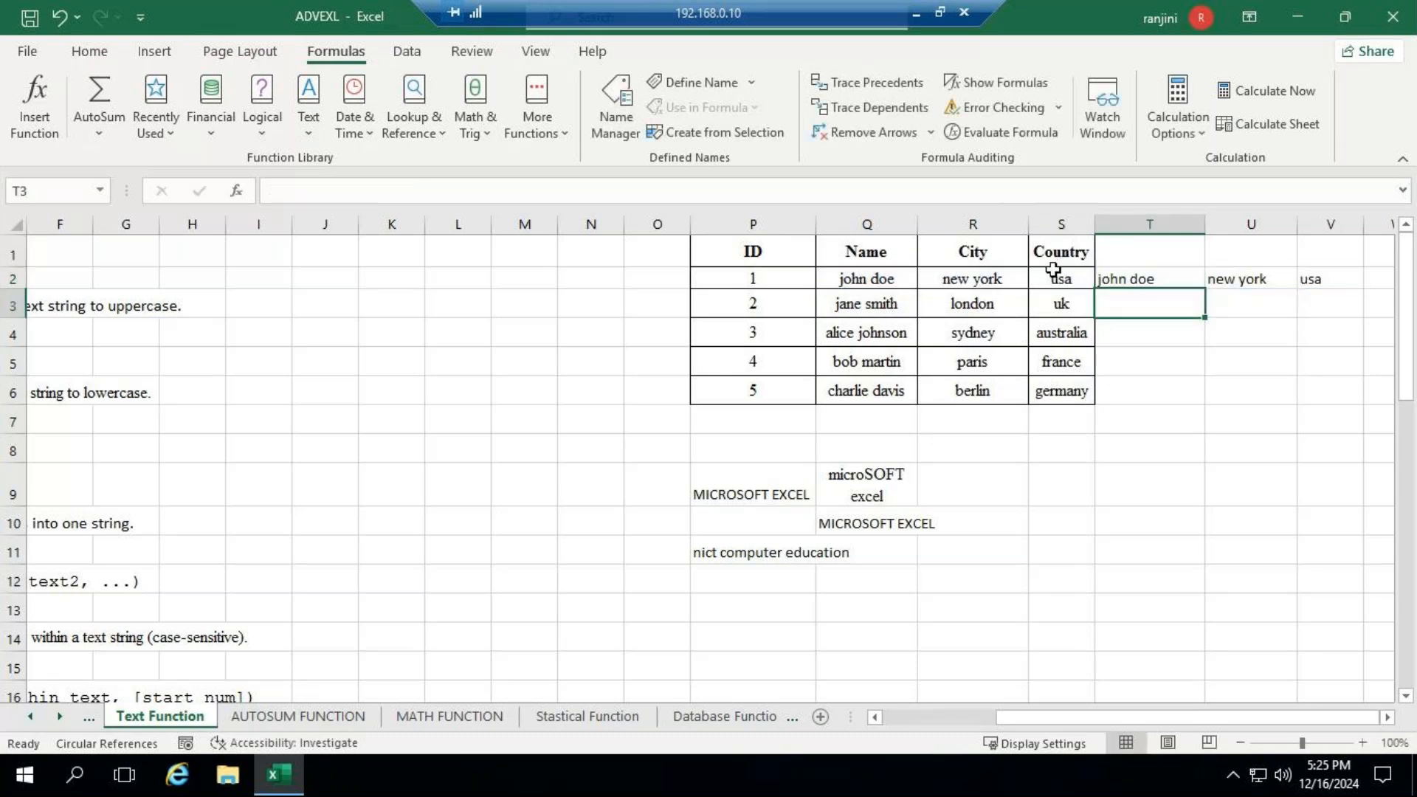
pyautogui.doubleClick(1202, 225)
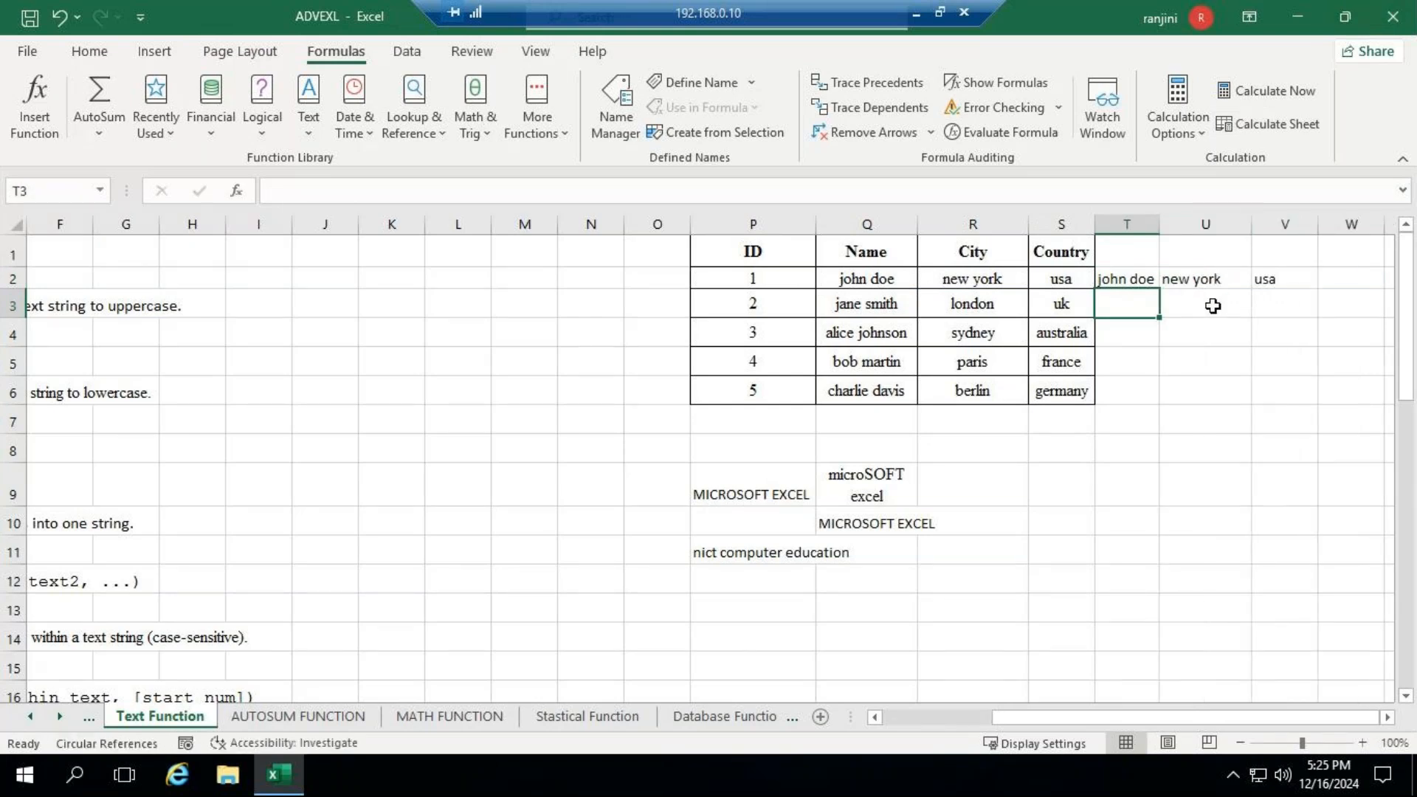
pyautogui.moveTo(1128, 279); pyautogui.dragTo(1281, 275)
pyautogui.press('Delete')
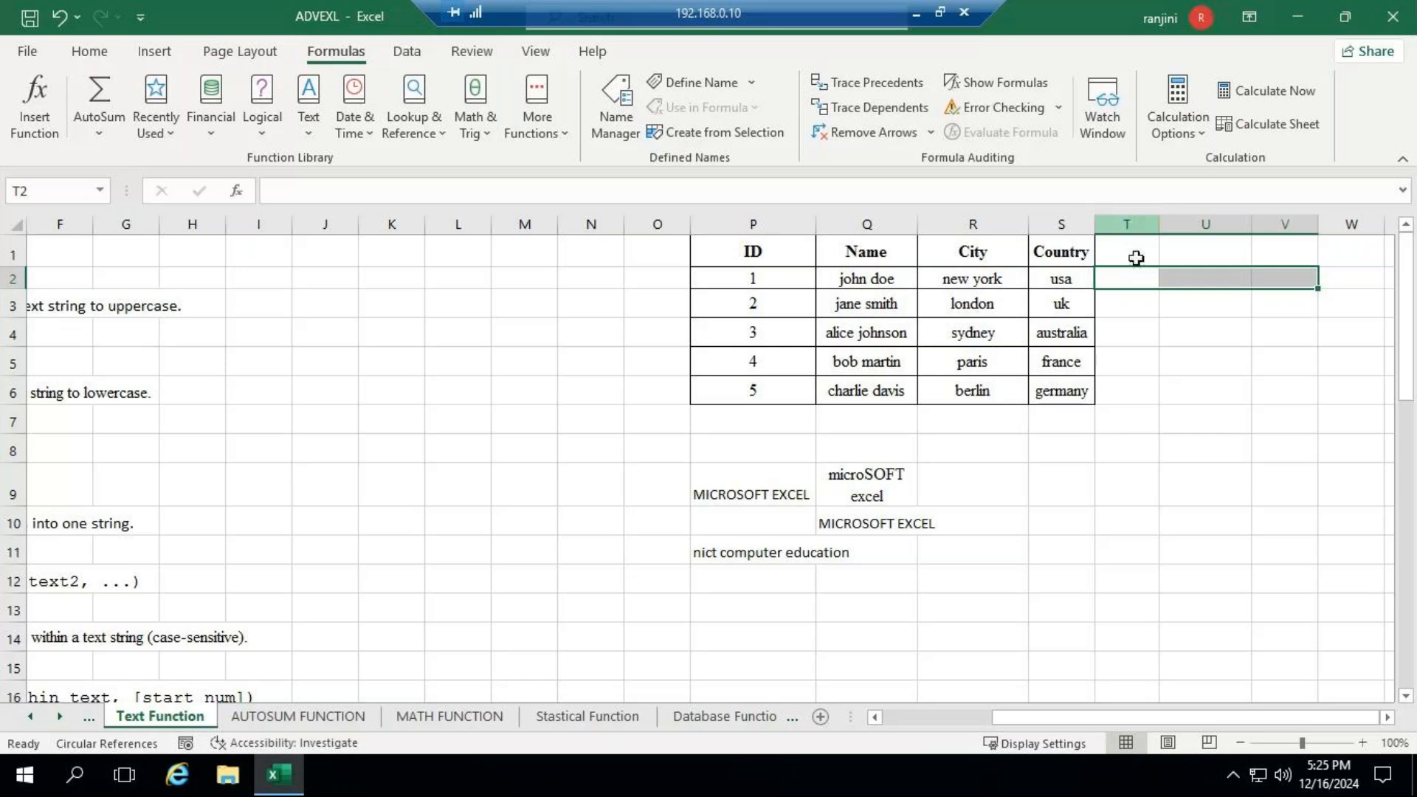
# - Enter =CONCATENATE(Q2,R2,S2) in T2 to join the first record's name, city and country, and autofit the width of column T
pyautogui.click(1131, 277)
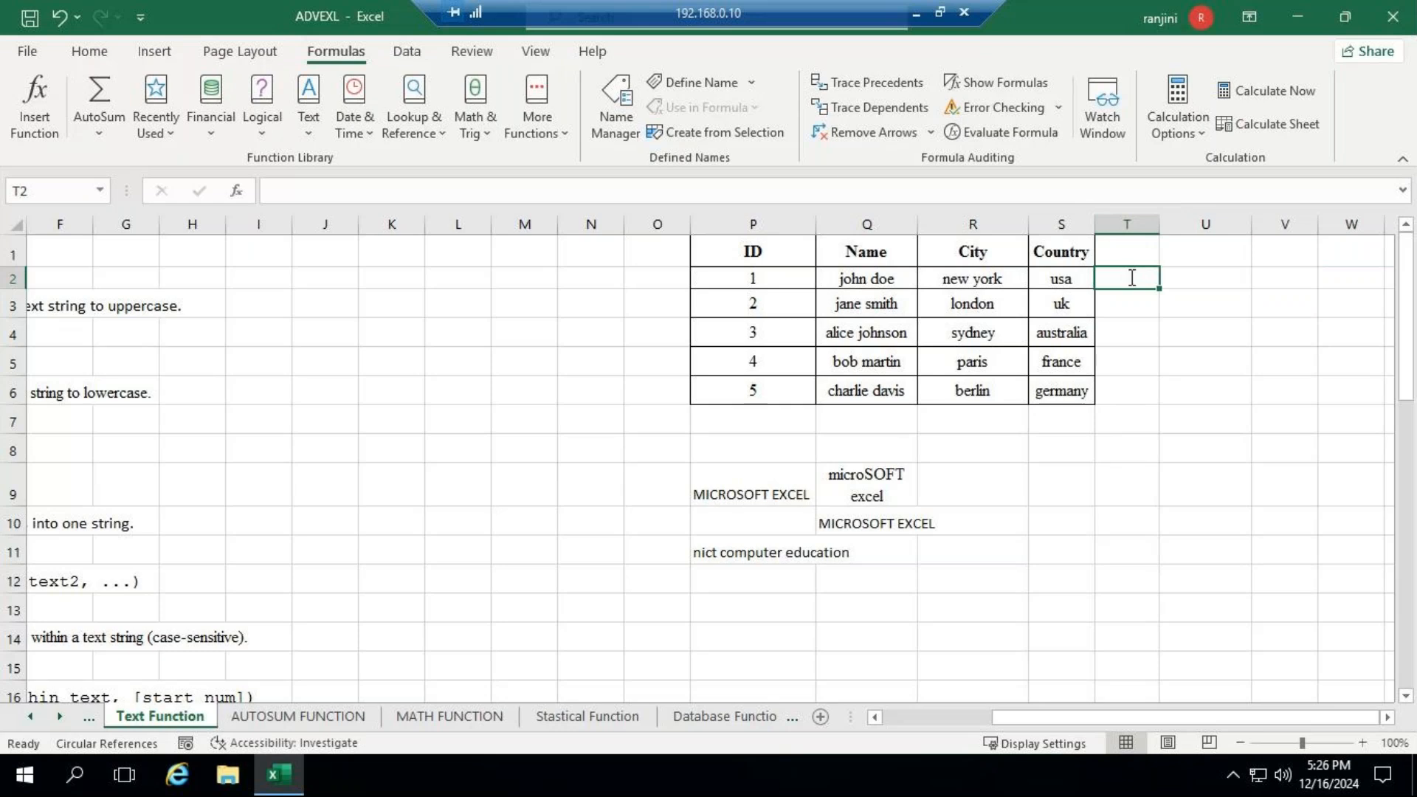
pyautogui.write('=')
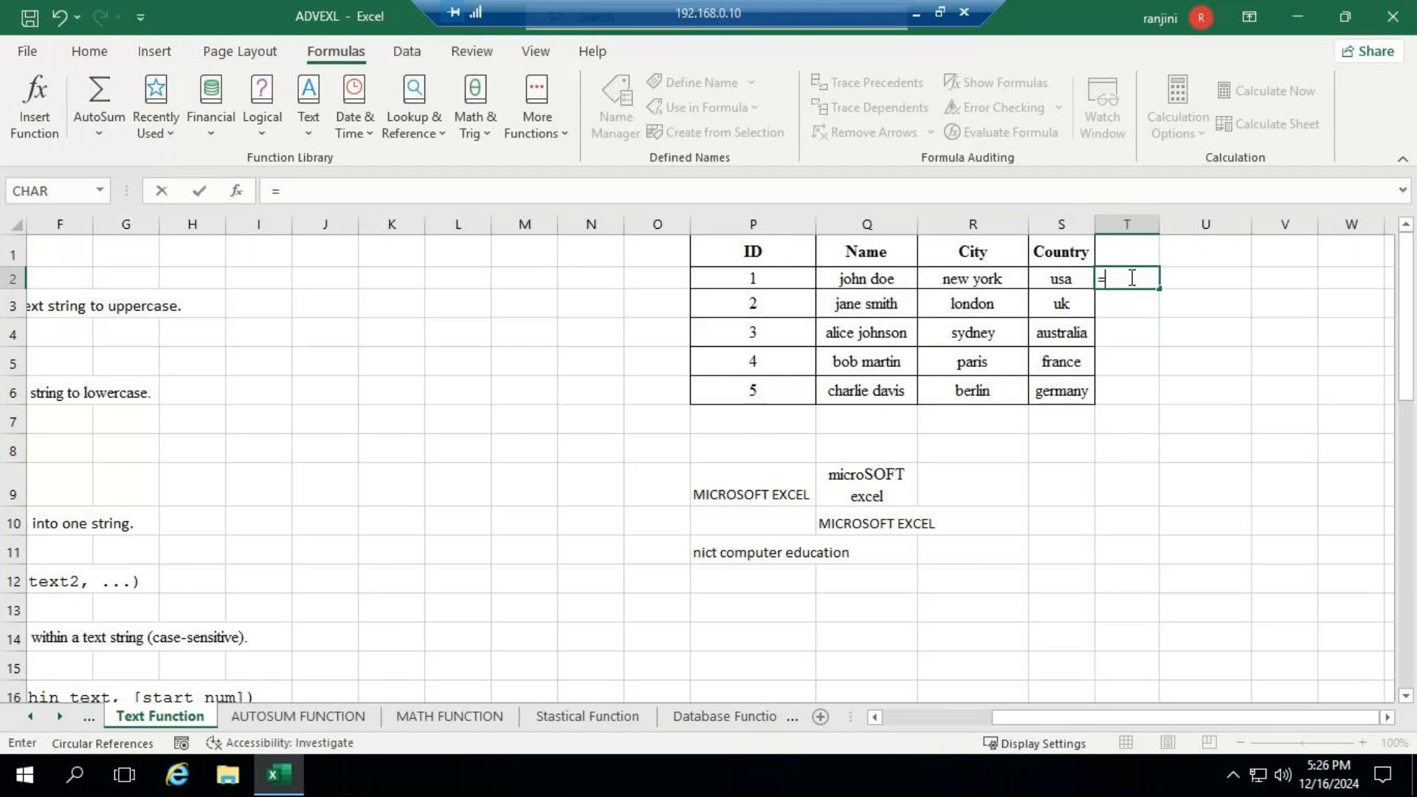
pyautogui.write('con')
pyautogui.press('Down')
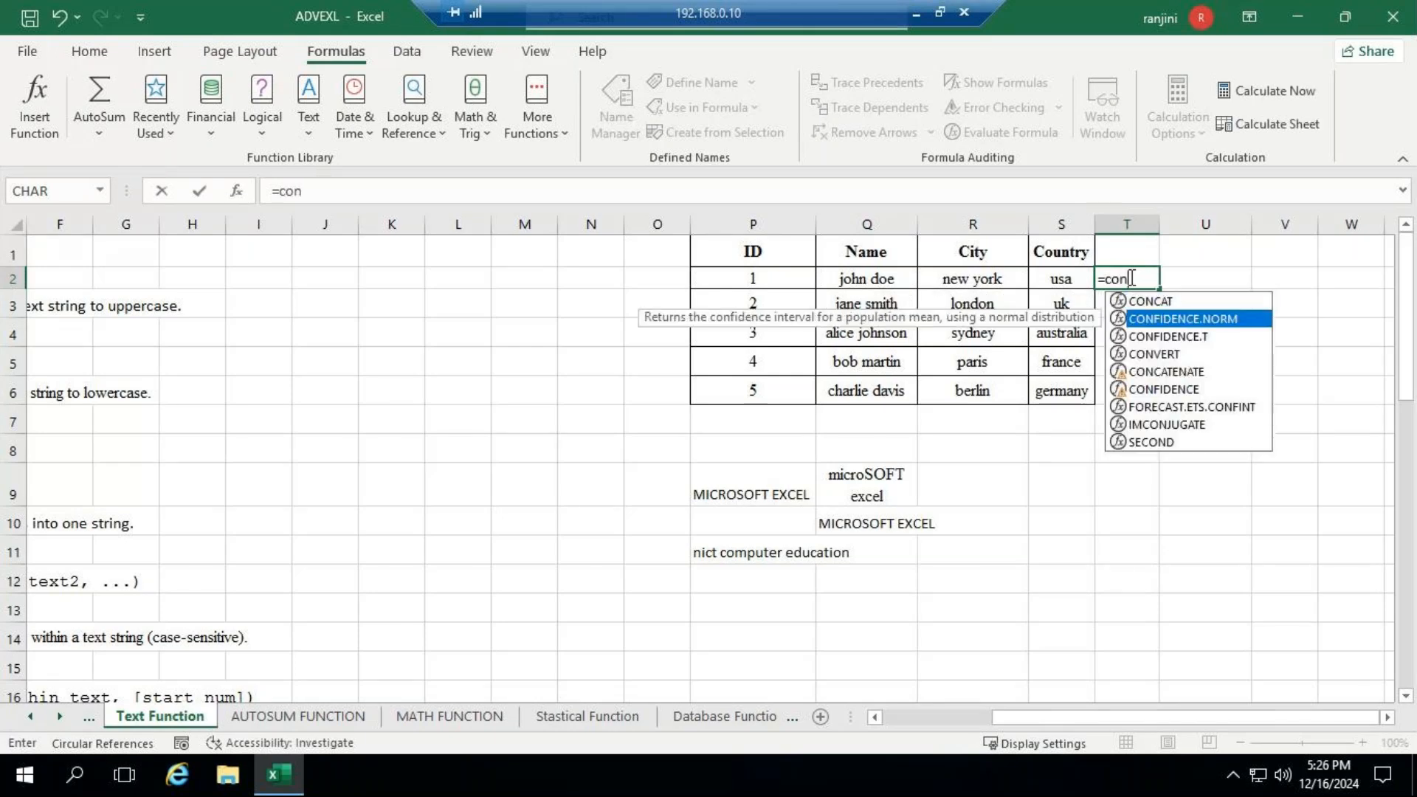
pyautogui.press('Down')
pyautogui.press('Down')
pyautogui.press('Down')
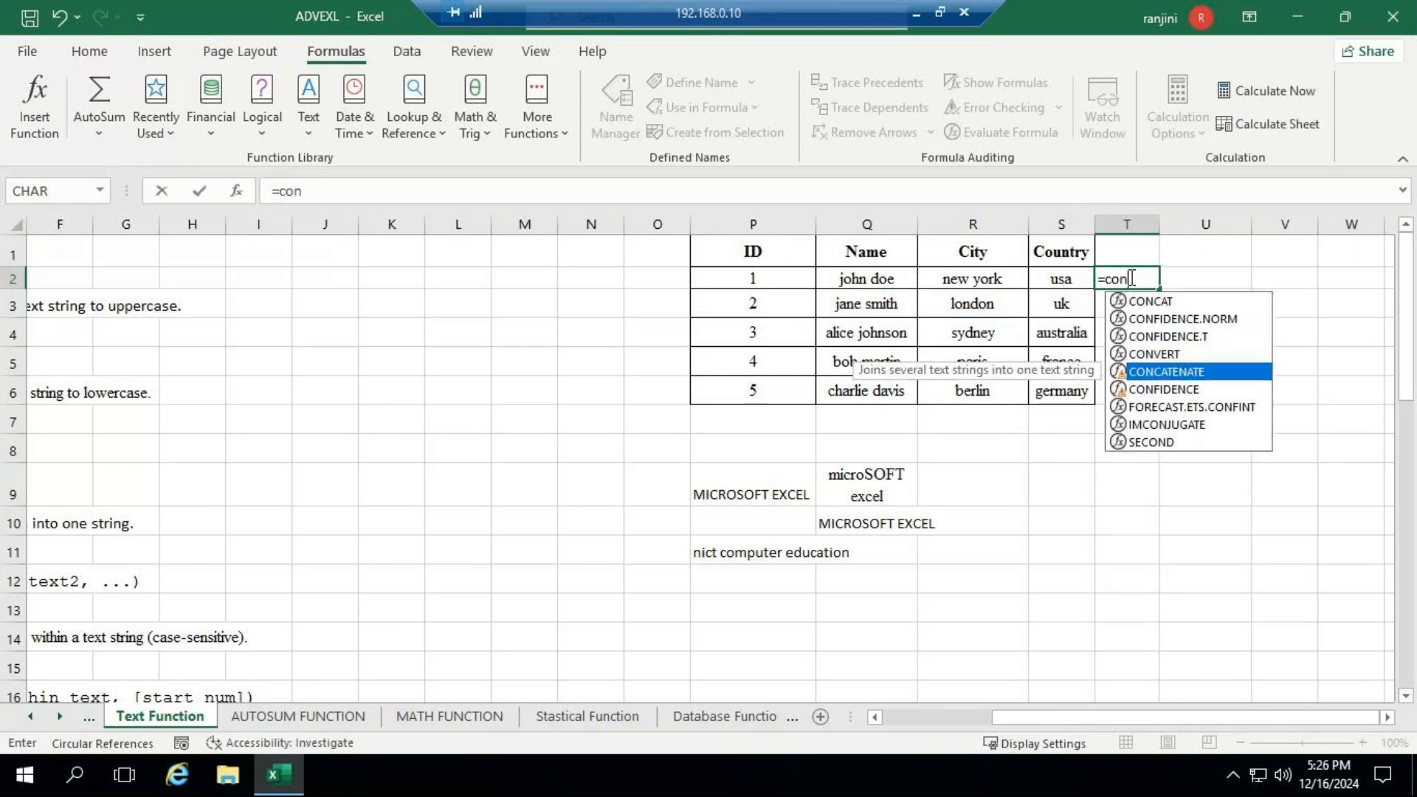
pyautogui.press('Tab')
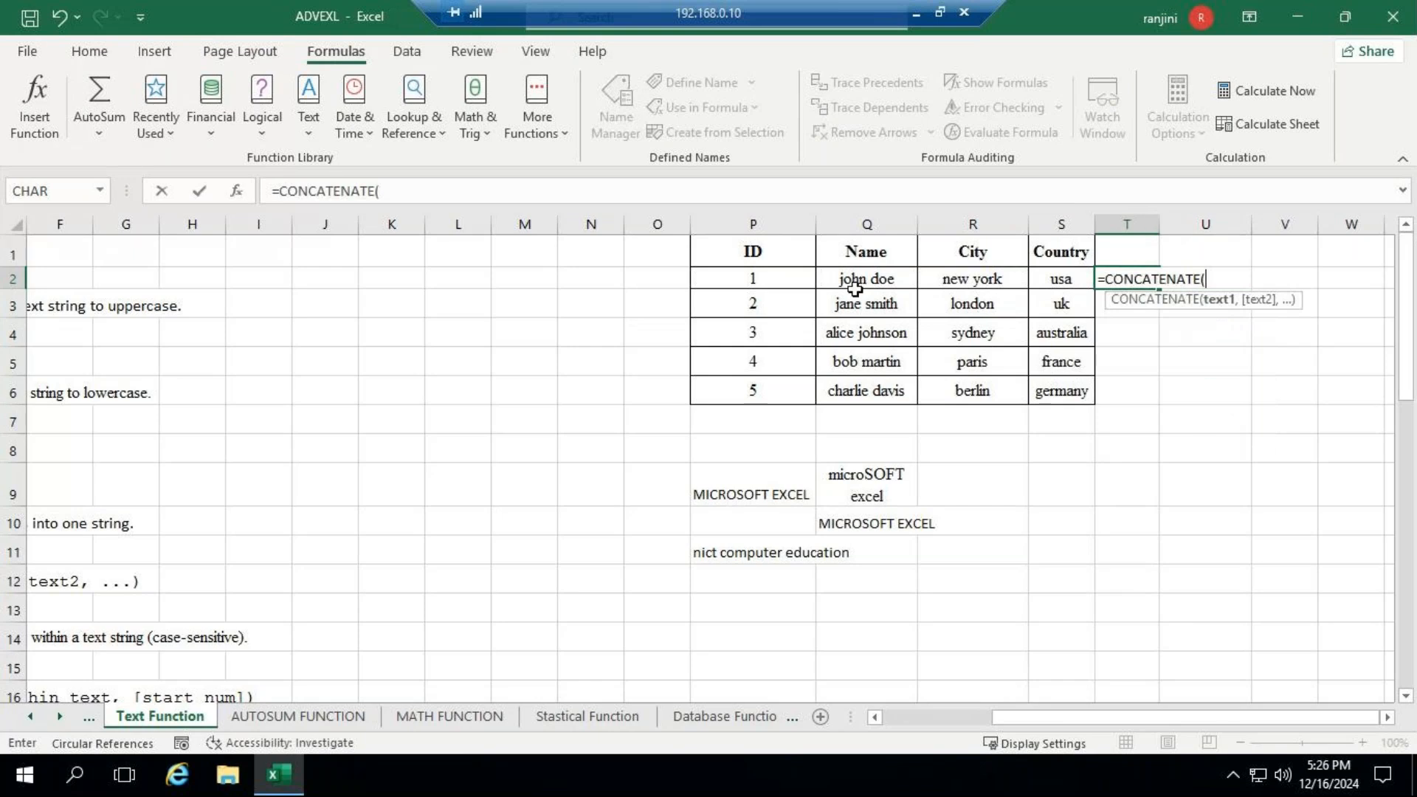
pyautogui.click(859, 277)
pyautogui.write(',')
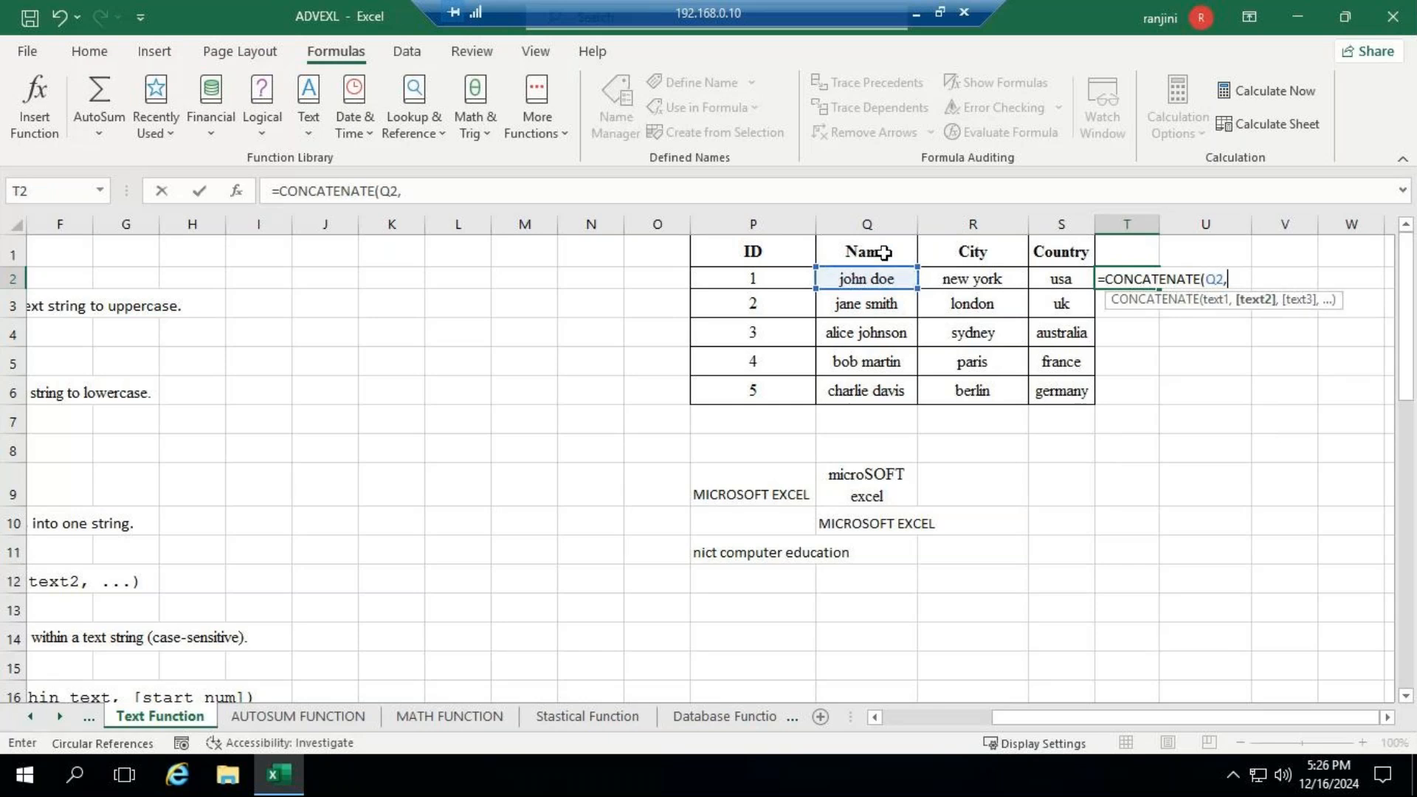
pyautogui.click(936, 277)
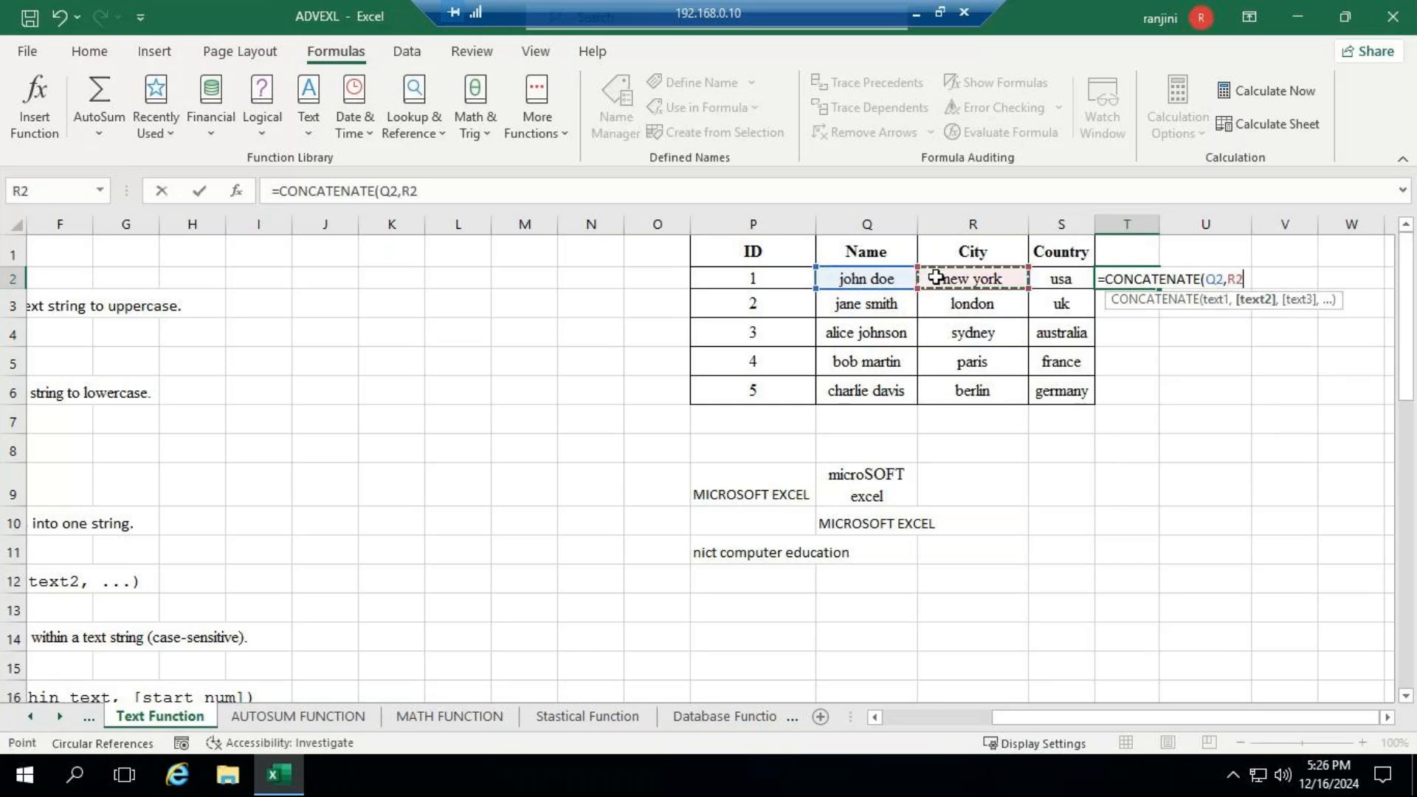
pyautogui.write(',')
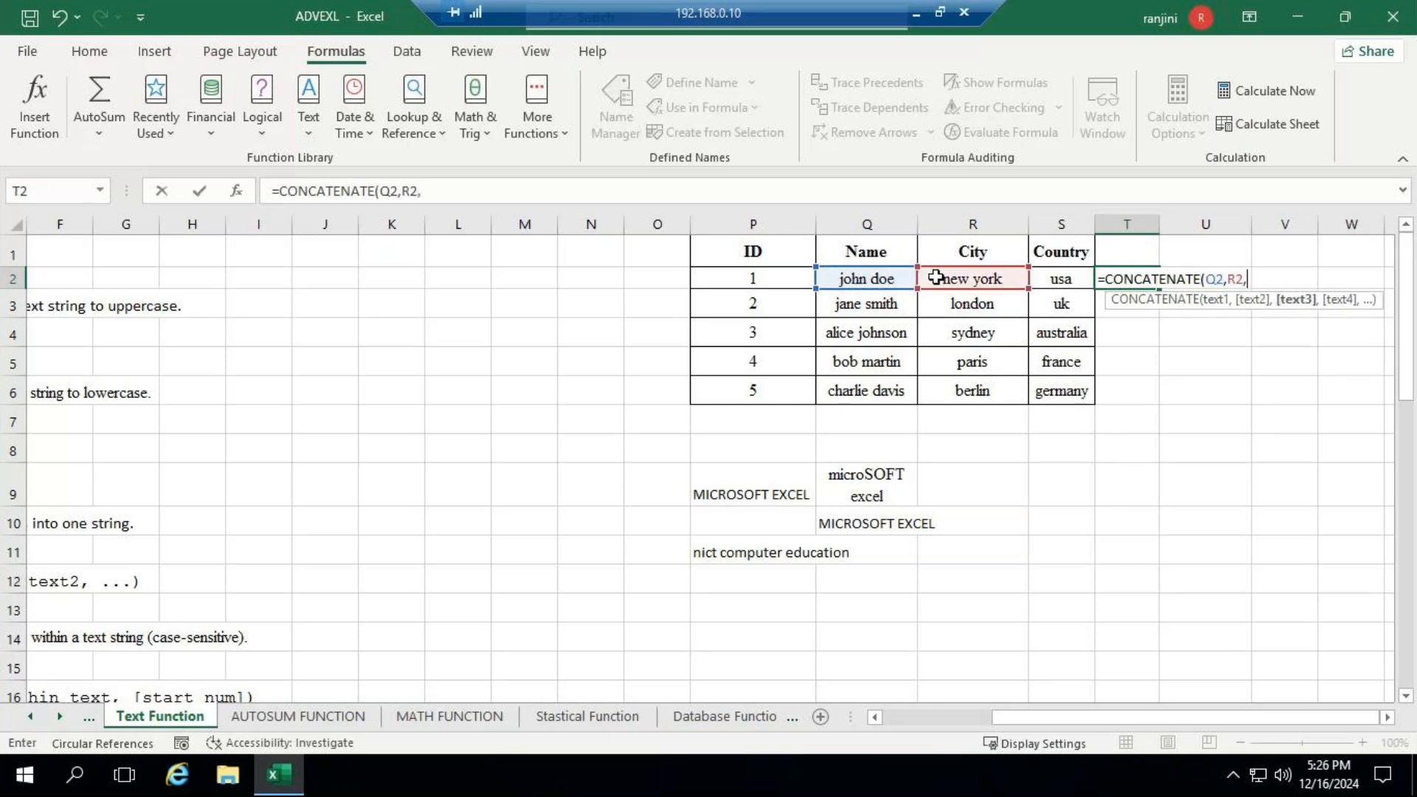
pyautogui.click(1057, 277)
pyautogui.write(')')
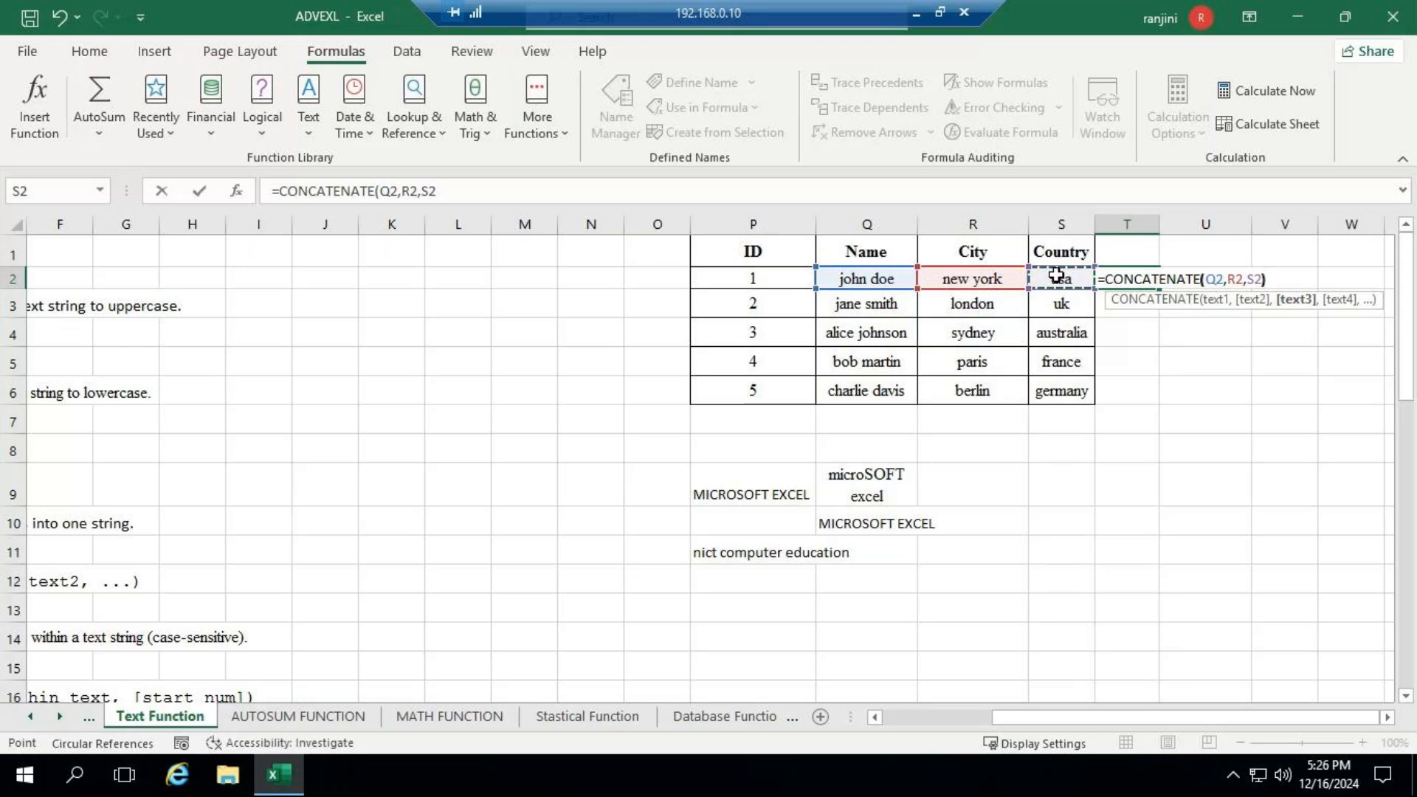
pyautogui.press('Return')
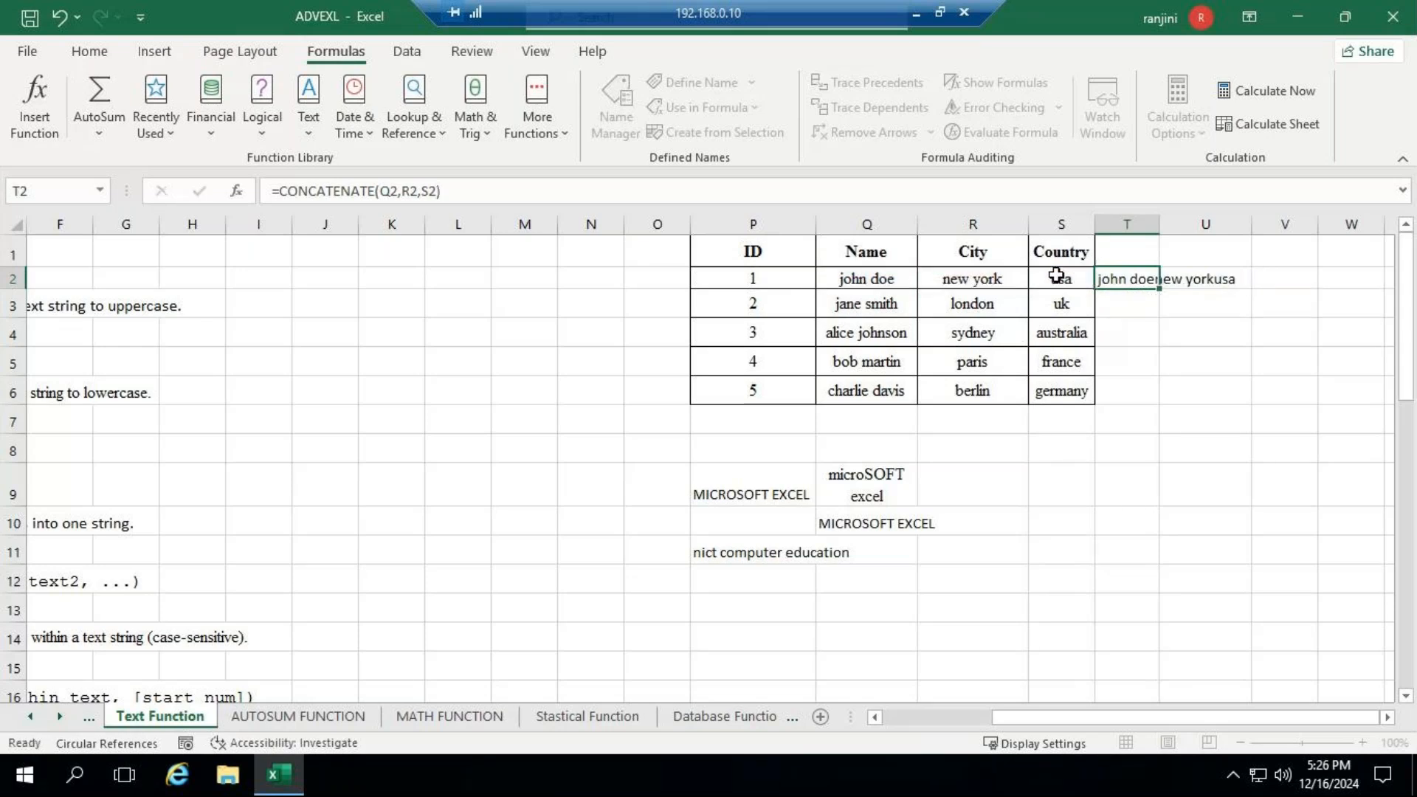
pyautogui.doubleClick(1159, 223)
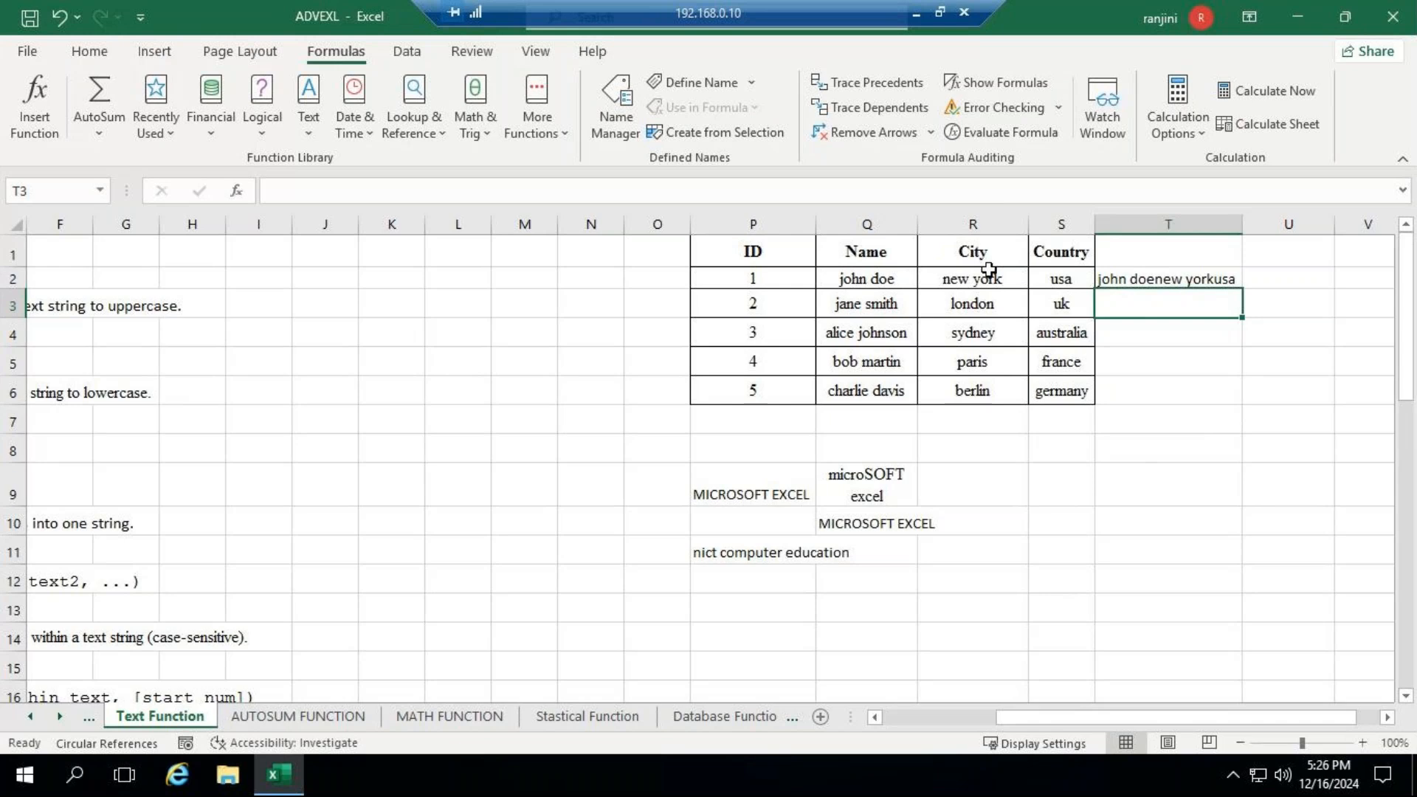
# - Add a trailing space after the first record's name in Q2 and after its city in R2
pyautogui.click(874, 279)
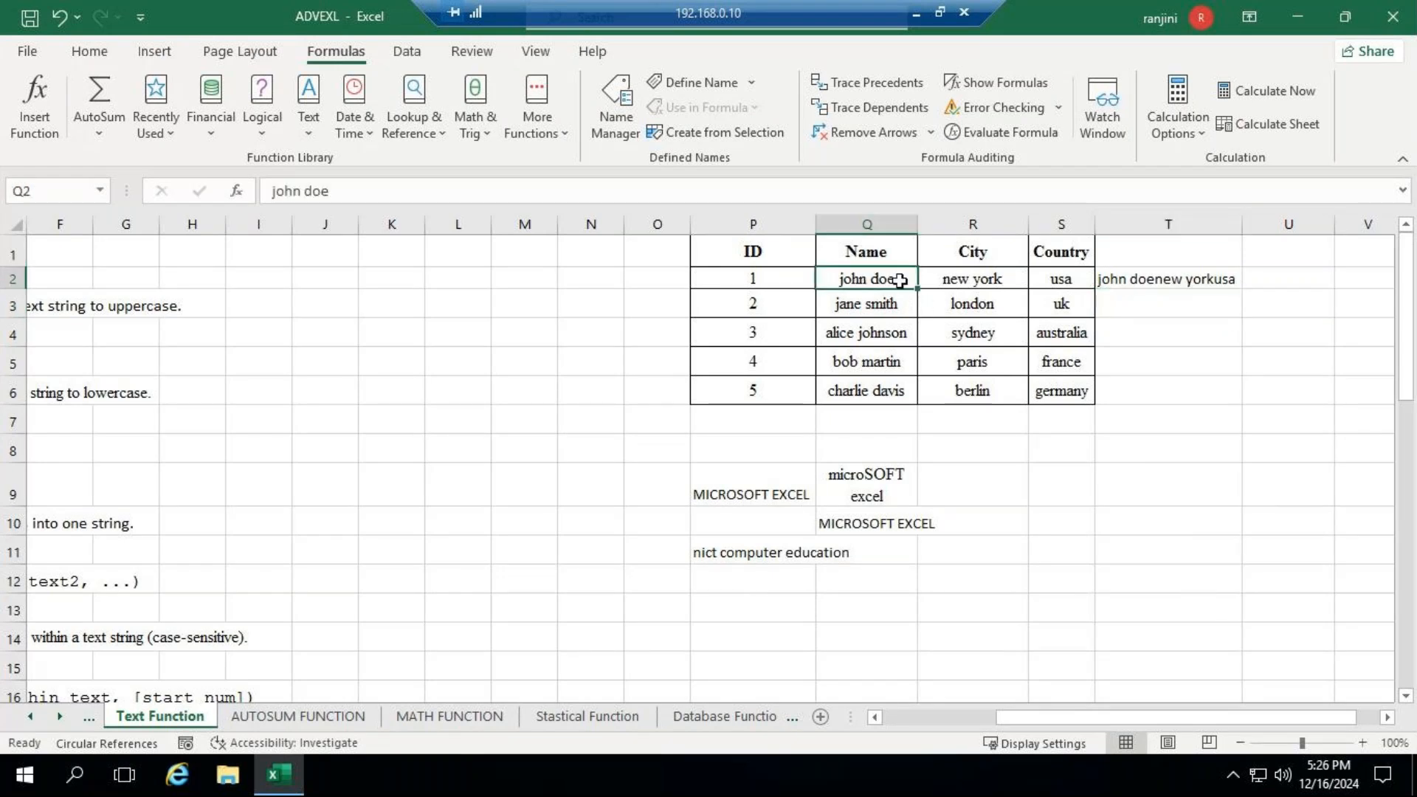
pyautogui.click(352, 192)
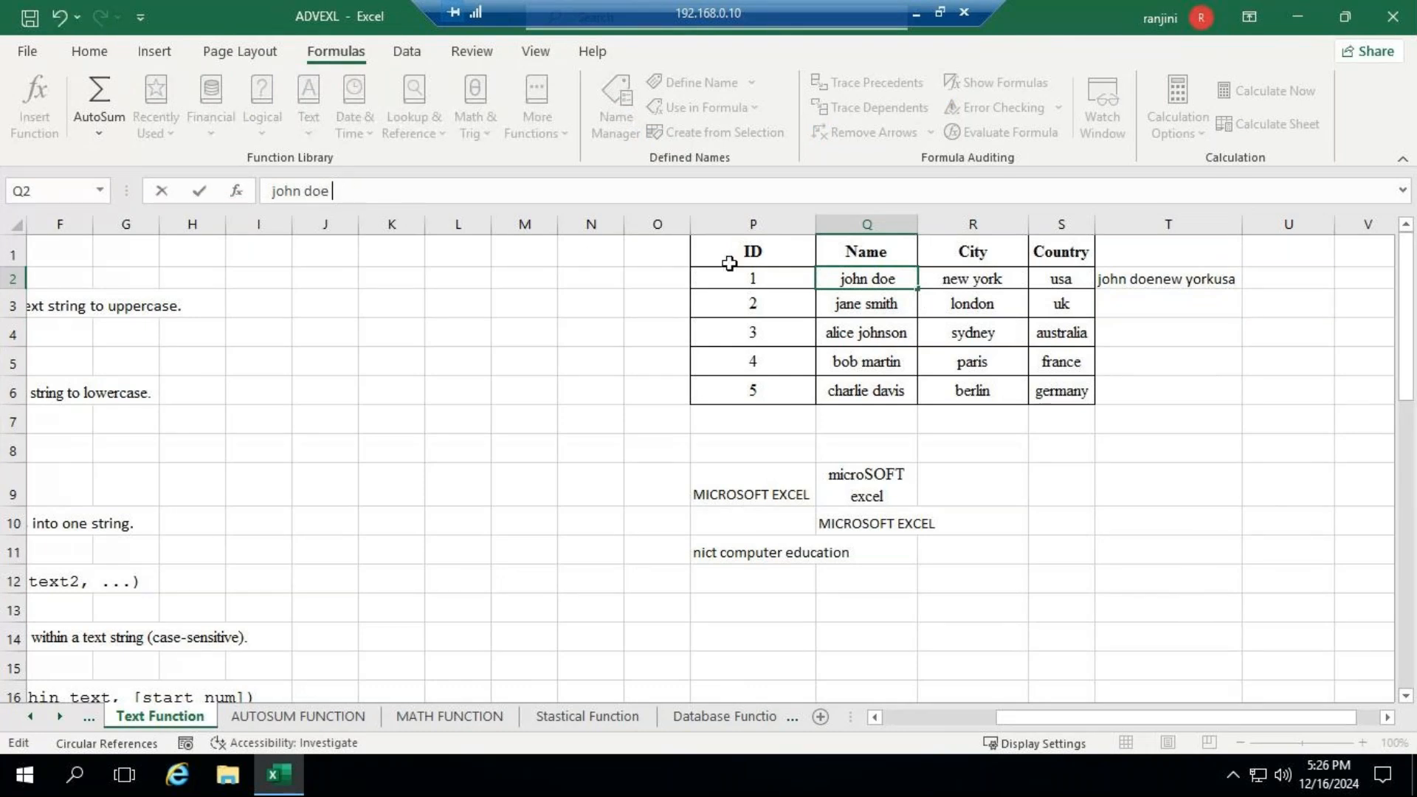
pyautogui.click(933, 278)
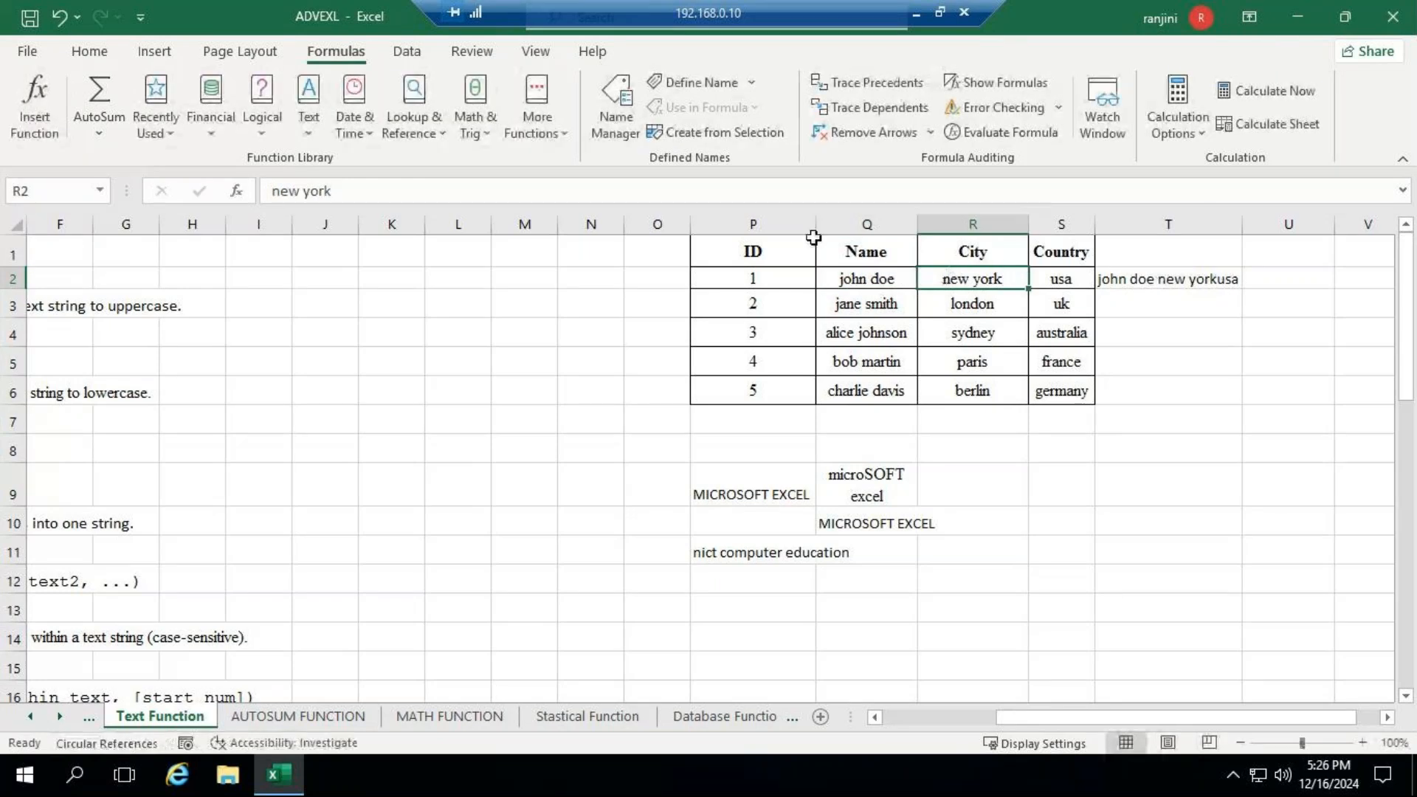
pyautogui.click(390, 191)
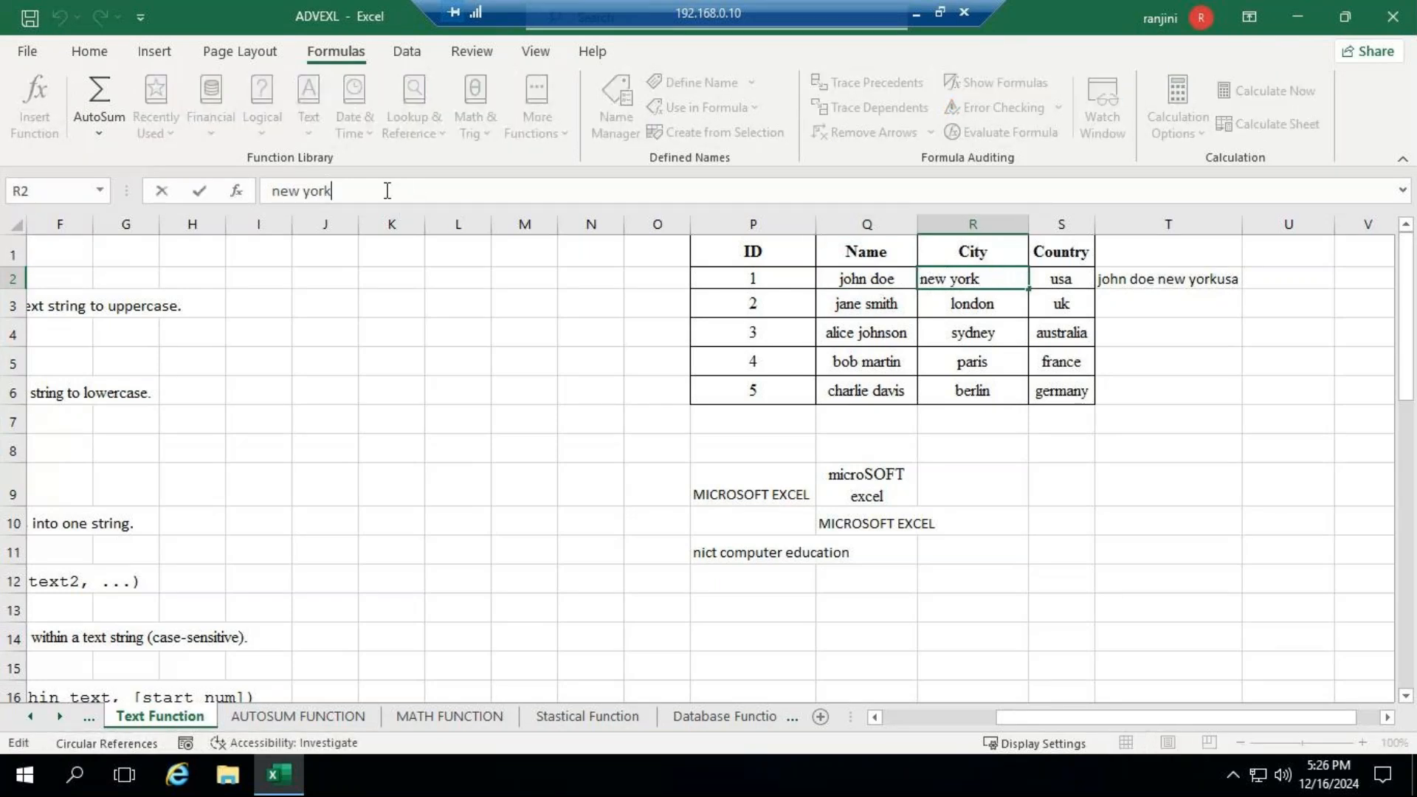
pyautogui.press('Return')
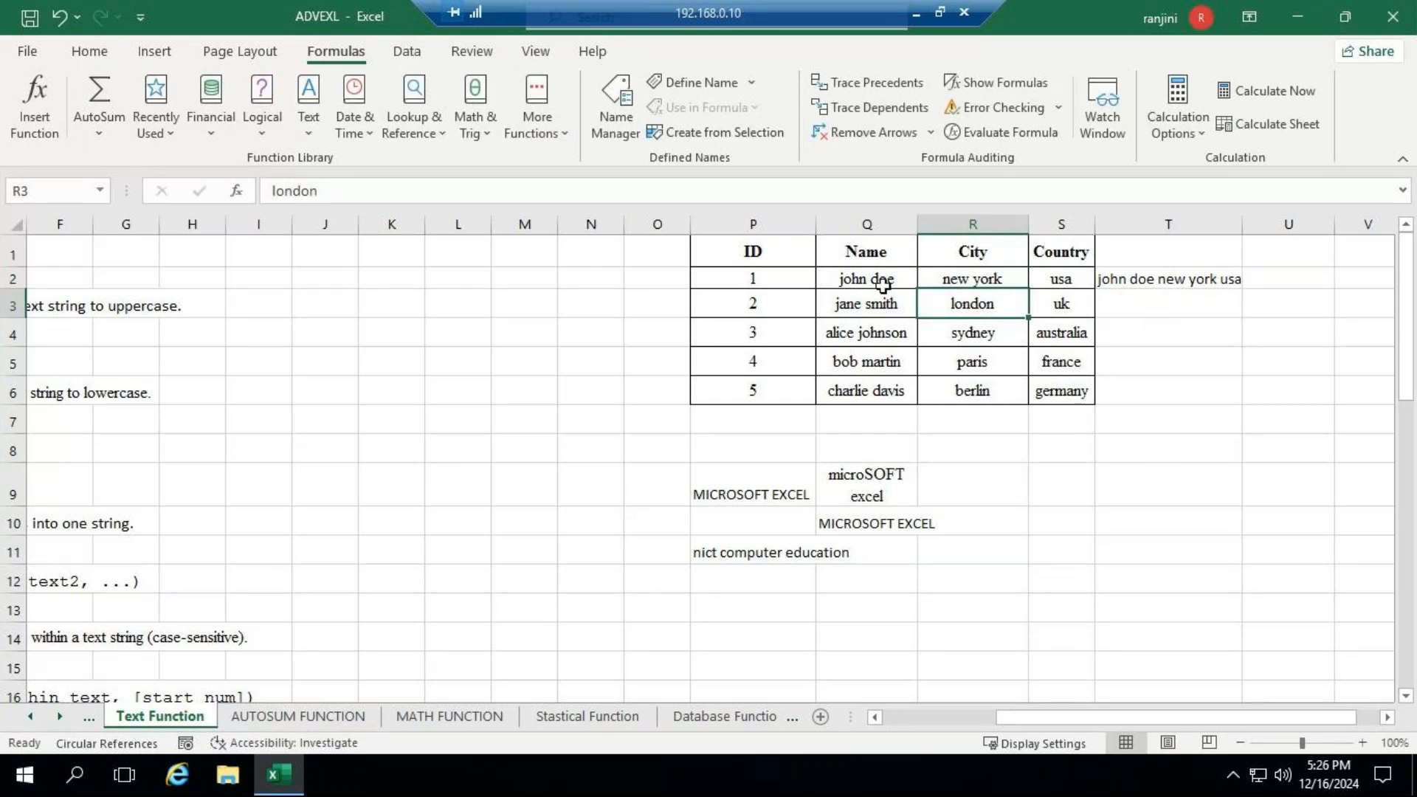
# - Undo the trailing spaces added in Q2 and R2, and clear the CONCATENATE formula from T2
pyautogui.click(64, 17)
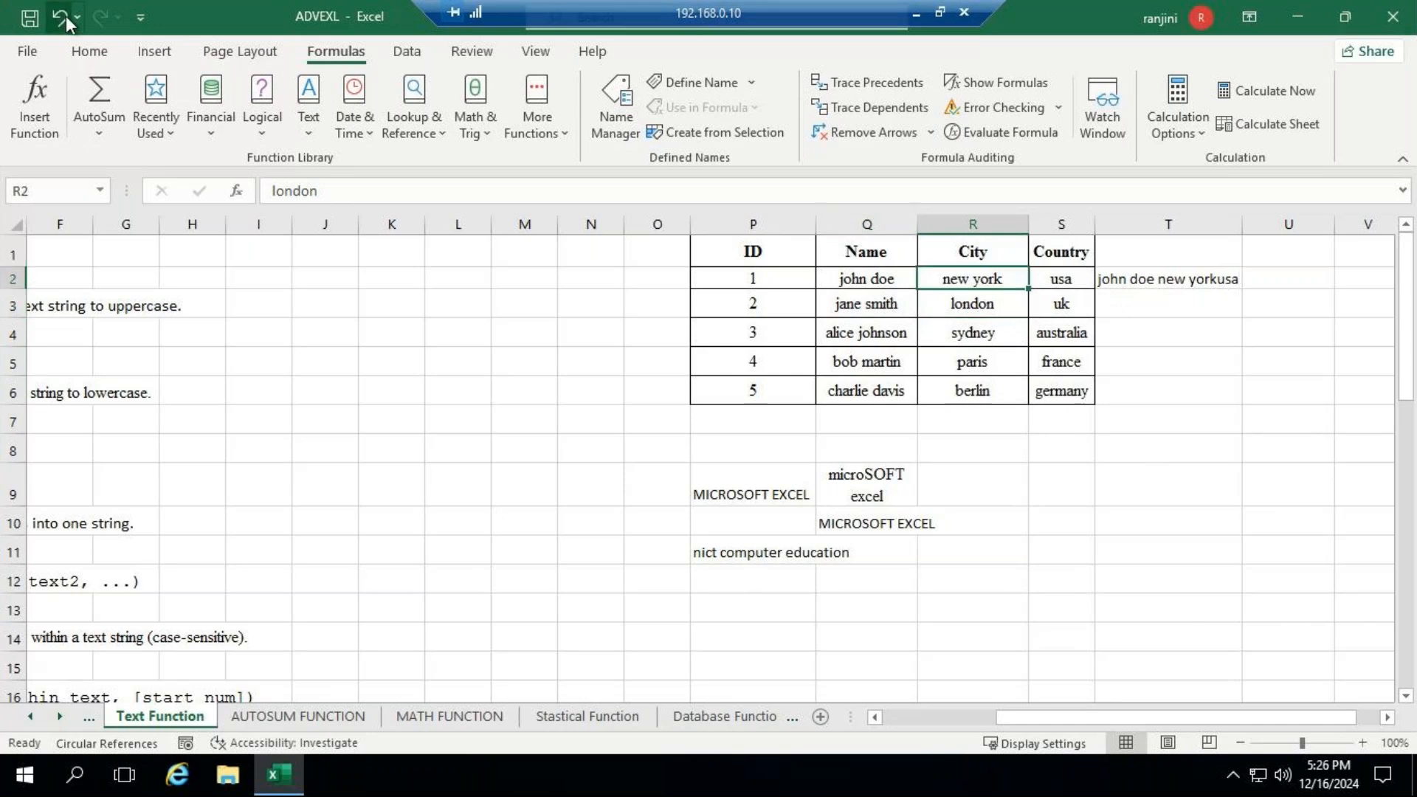
pyautogui.click(65, 15)
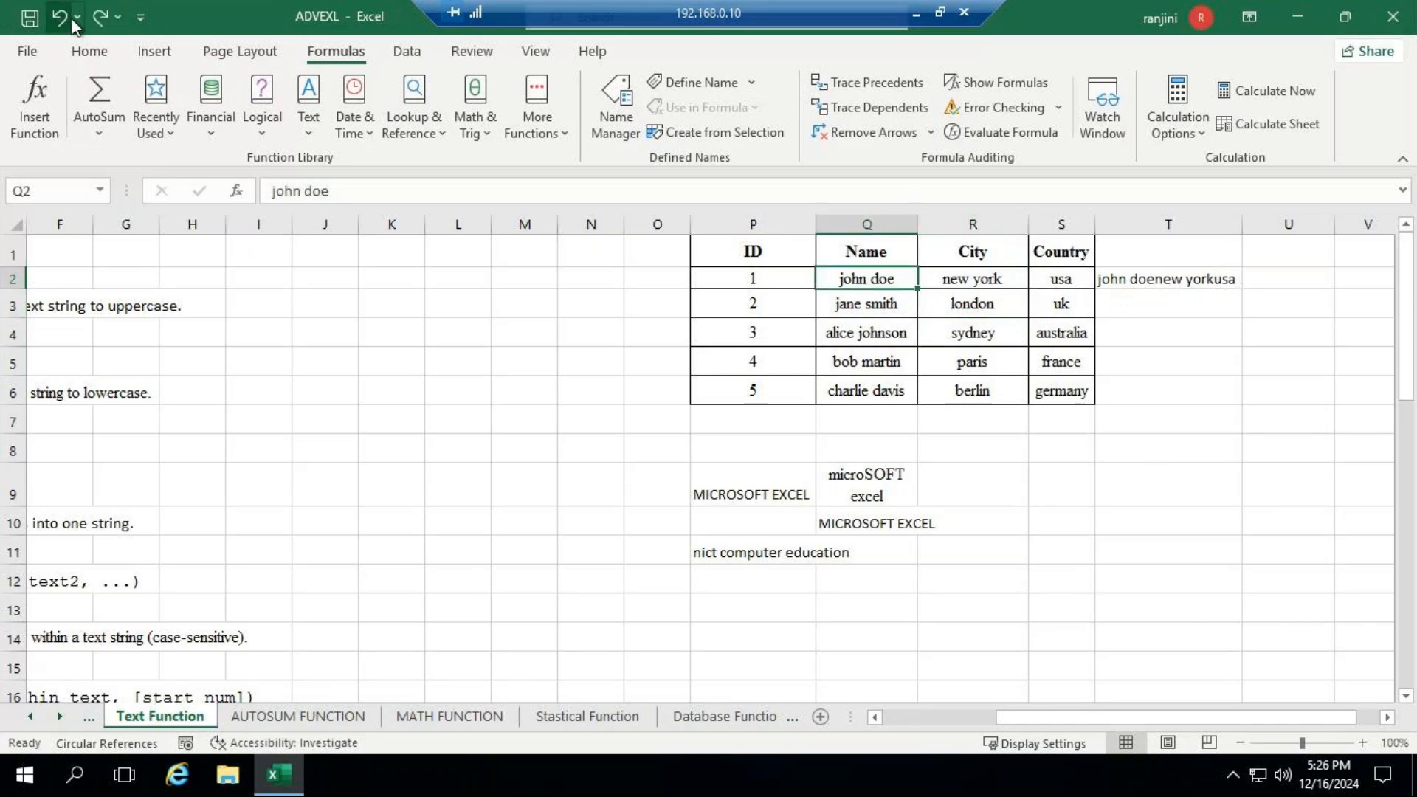
pyautogui.click(1210, 278)
pyautogui.press('Delete')
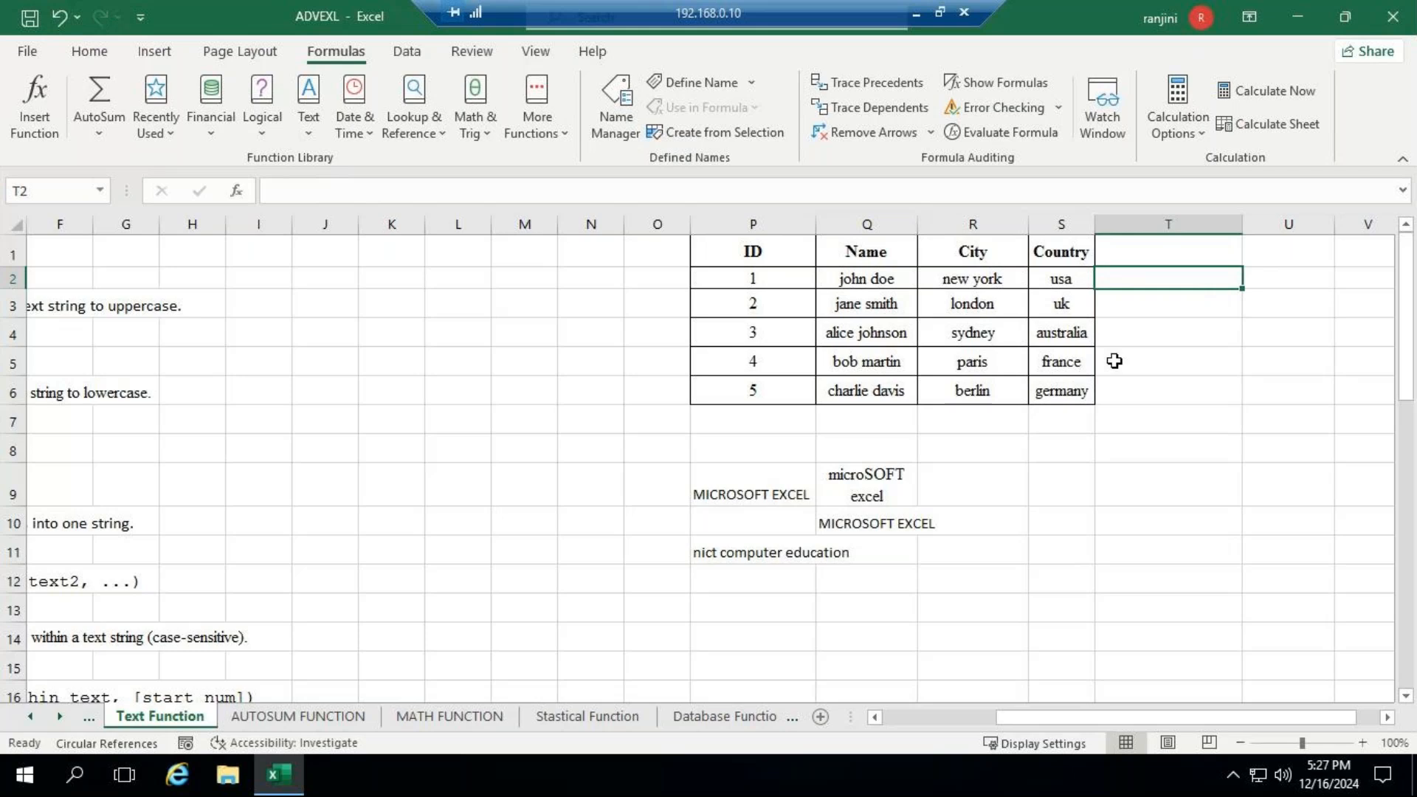
# - Enter =CONCATENATE("nict","computer","education") in P13 to join the three words as typed text
pyautogui.click(749, 610)
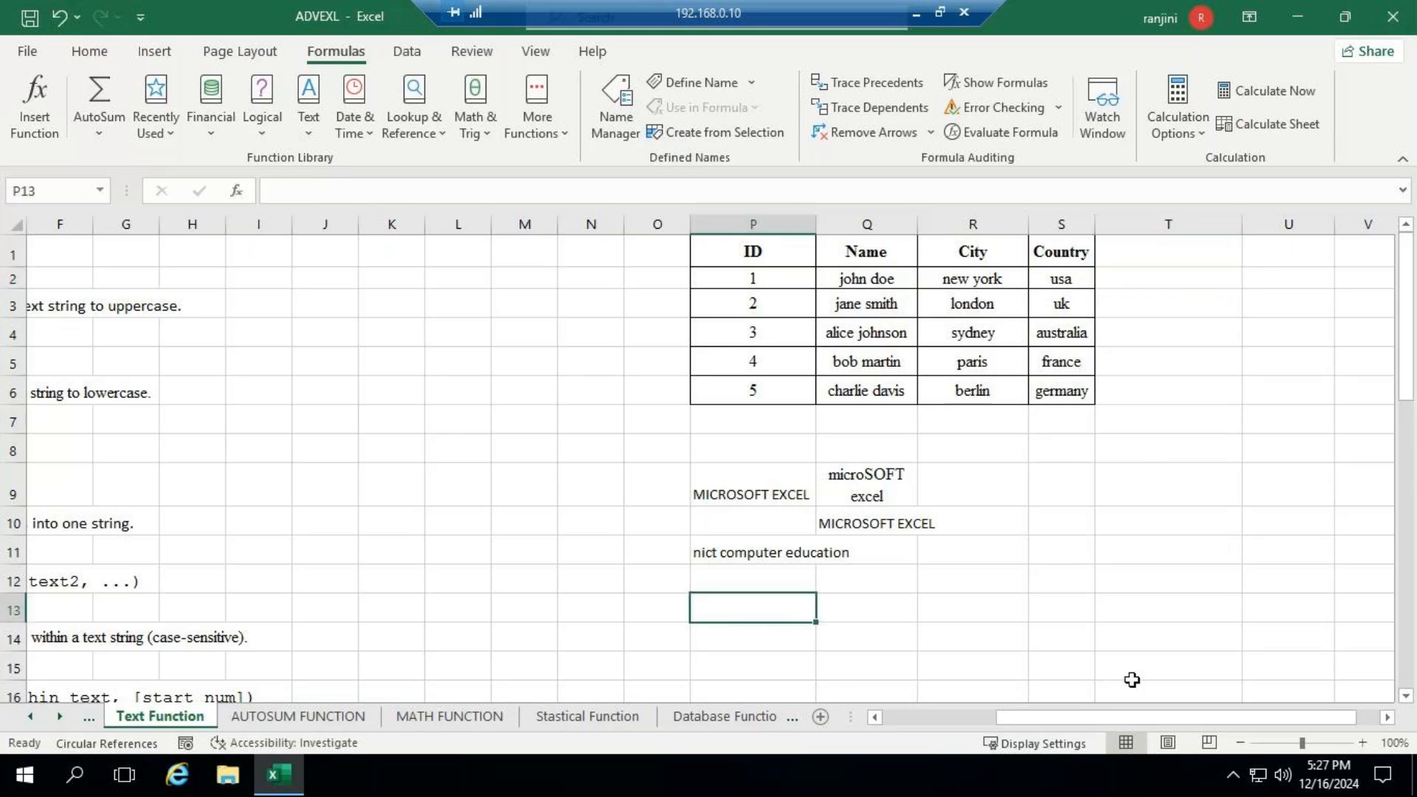
pyautogui.write('=')
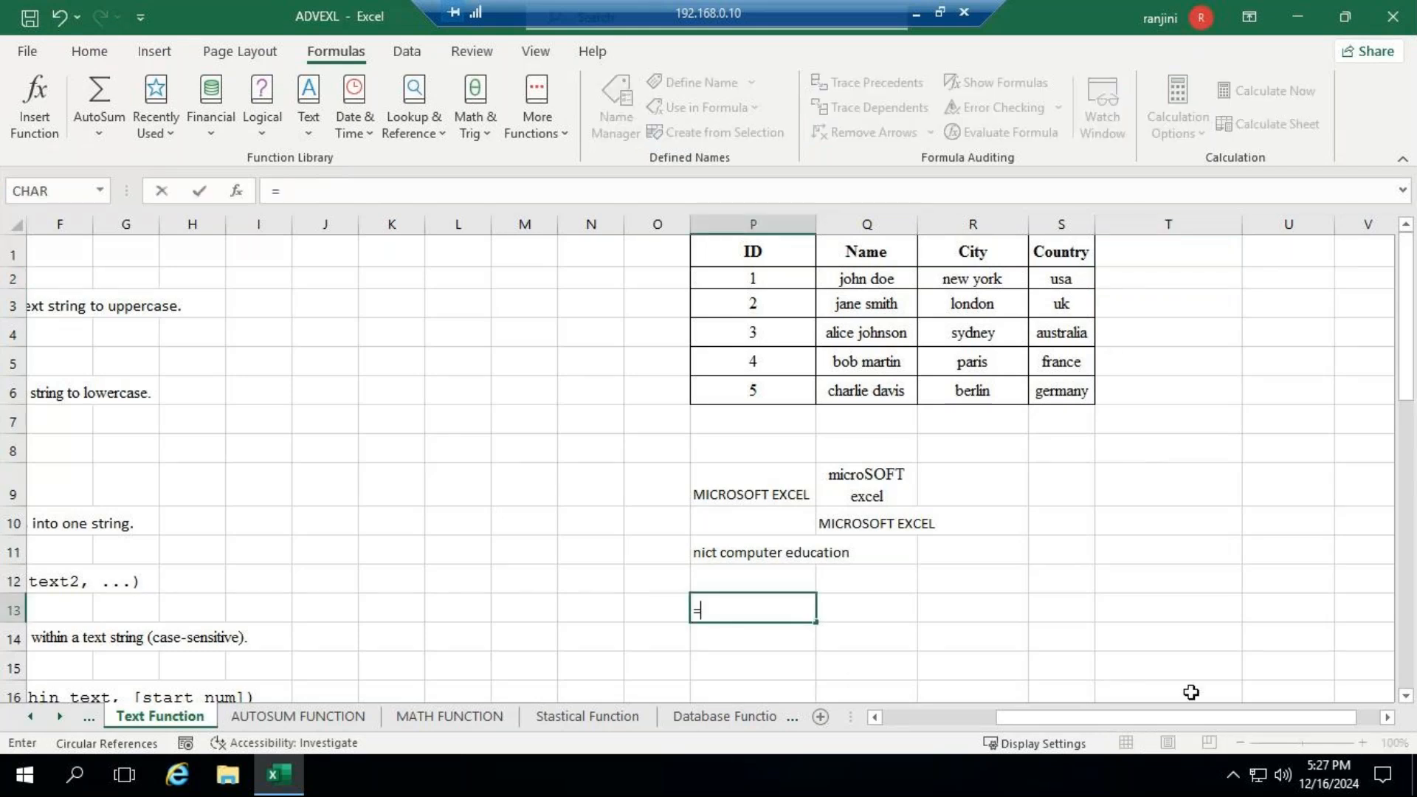
pyautogui.write('co')
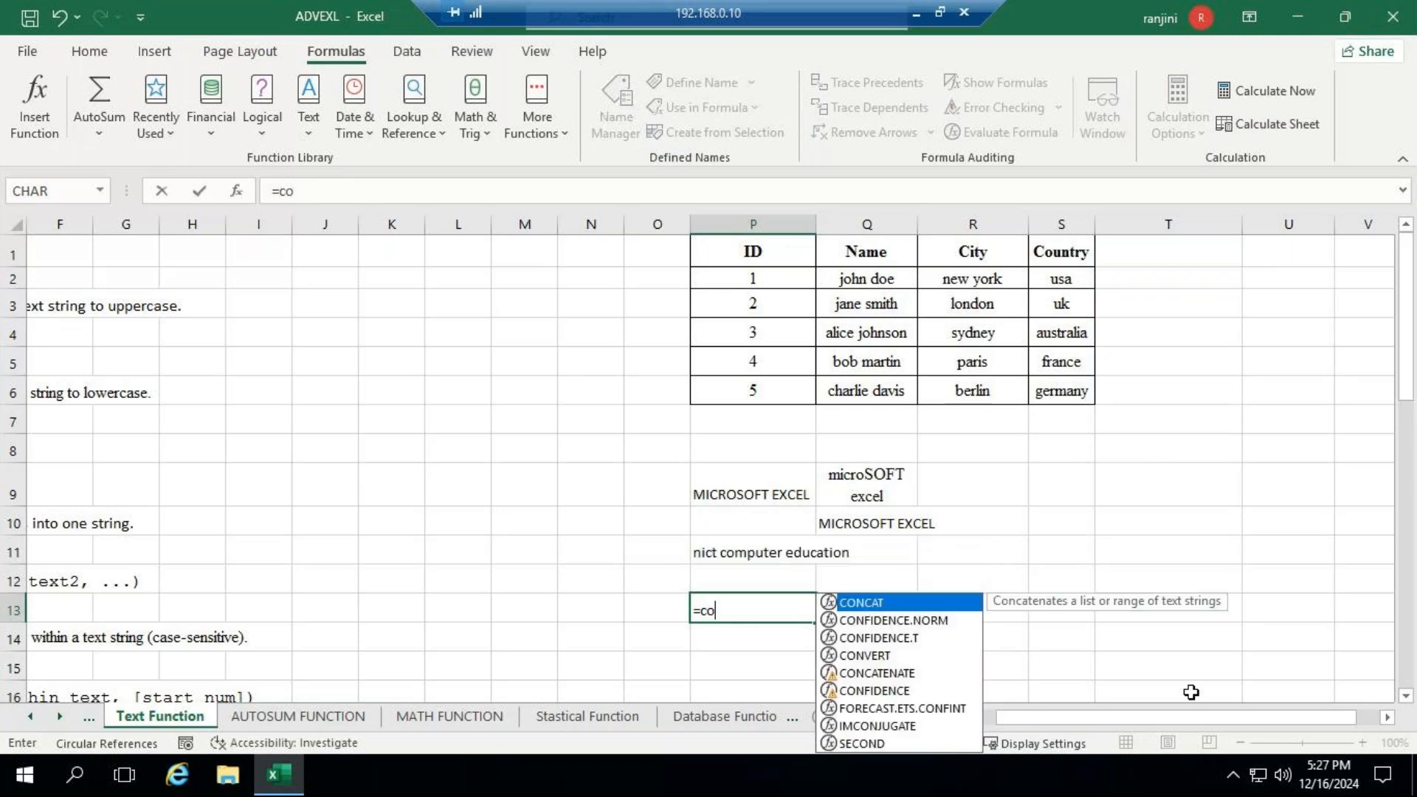
pyautogui.write('n')
pyautogui.press('Down')
pyautogui.press('Down')
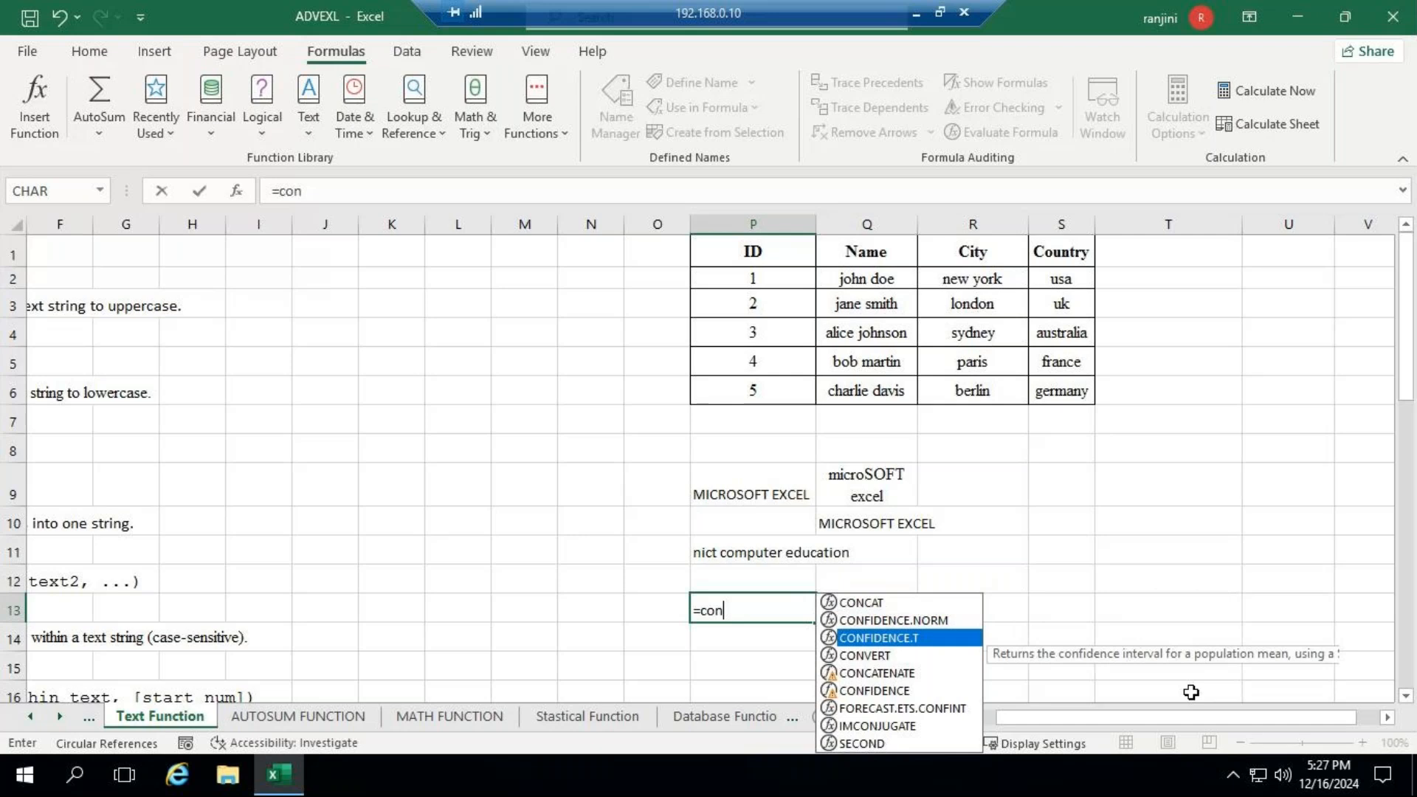
pyautogui.press('Down')
pyautogui.press('Down')
pyautogui.press('Tab')
pyautogui.write('"n')
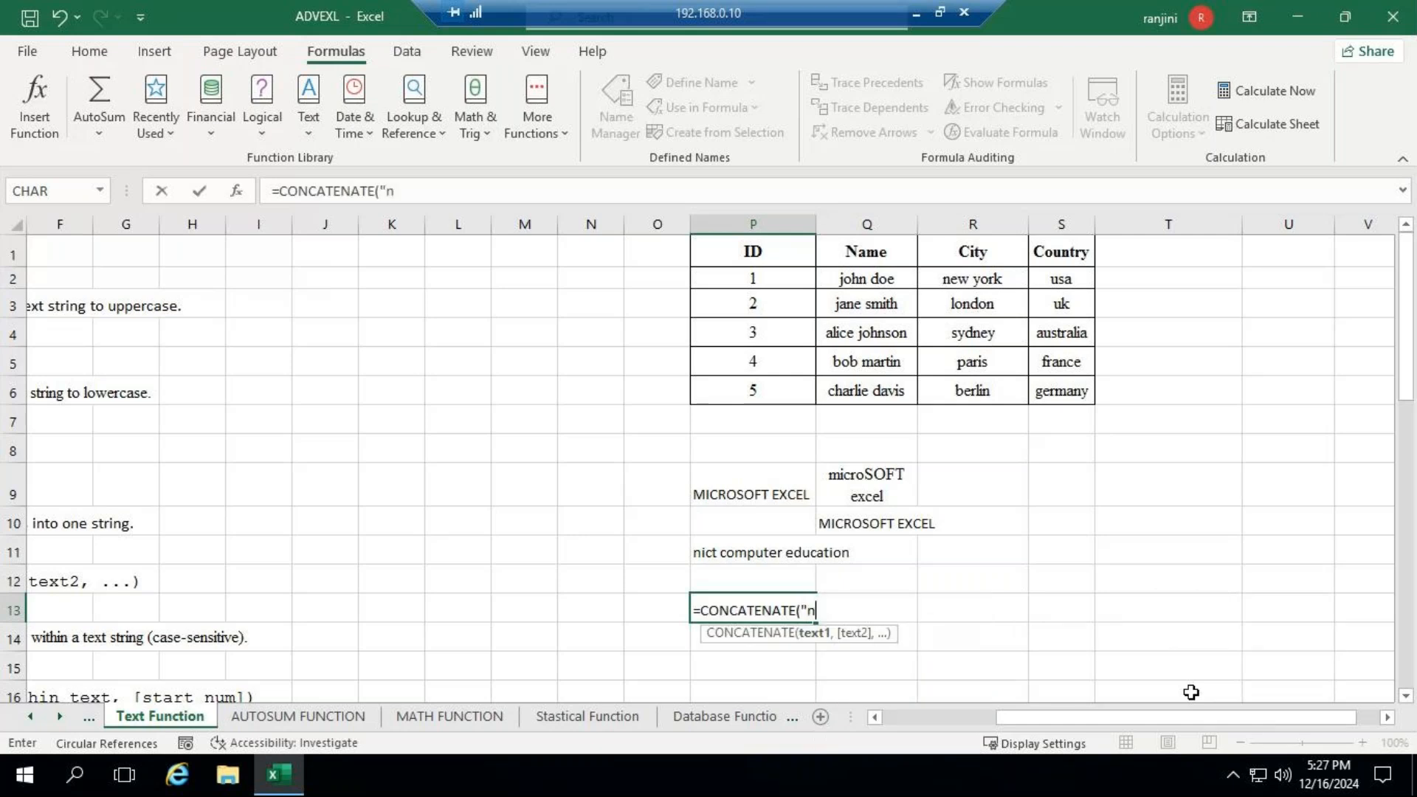
pyautogui.write('ict",c')
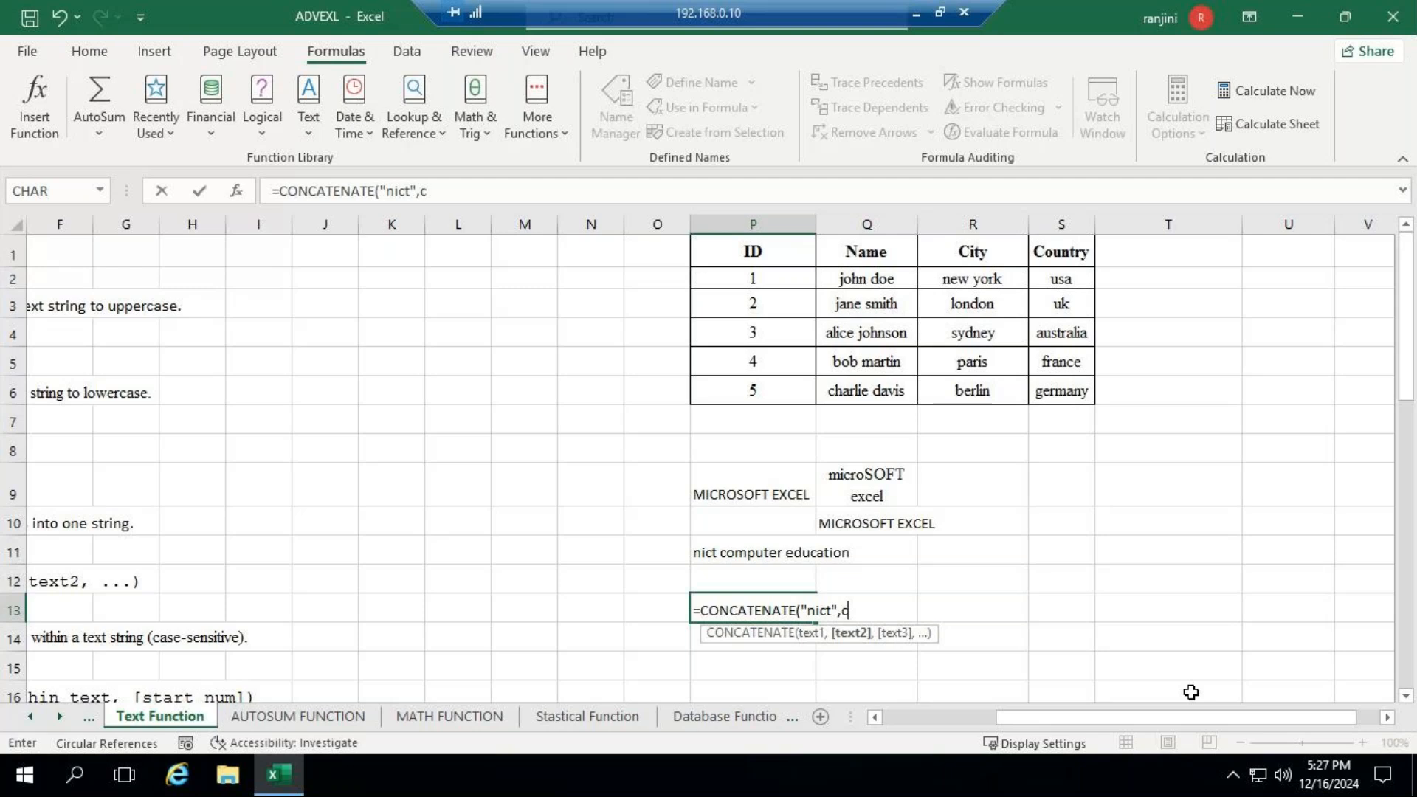
pyautogui.write('omputer')
pyautogui.press('BackSpace')
pyautogui.press('BackSpace')
pyautogui.press('BackSpace')
pyautogui.press('BackSpace')
pyautogui.press('BackSpace')
pyautogui.press('BackSpace')
pyautogui.press('BackSpace')
pyautogui.press('BackSpace')
pyautogui.write('"computer')
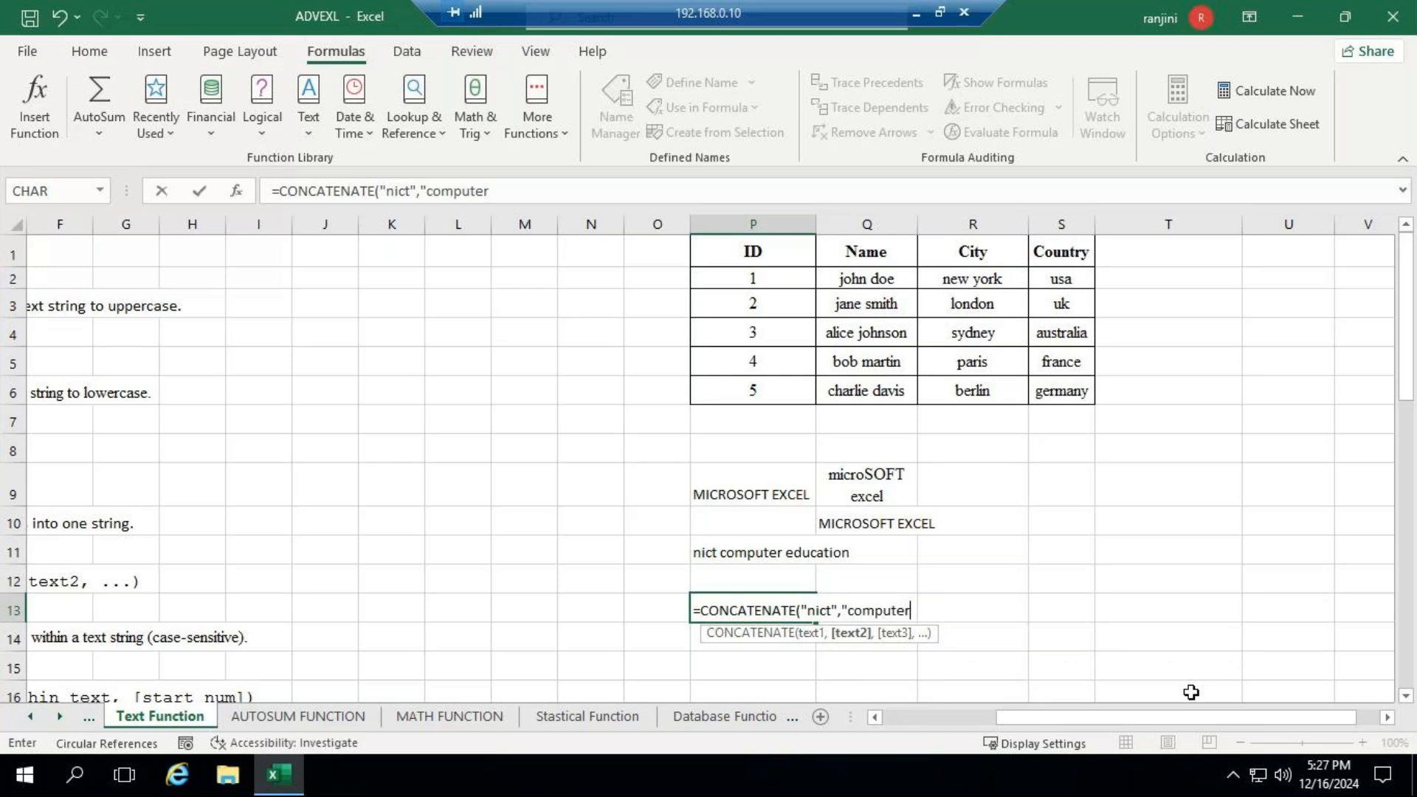
pyautogui.write('",')
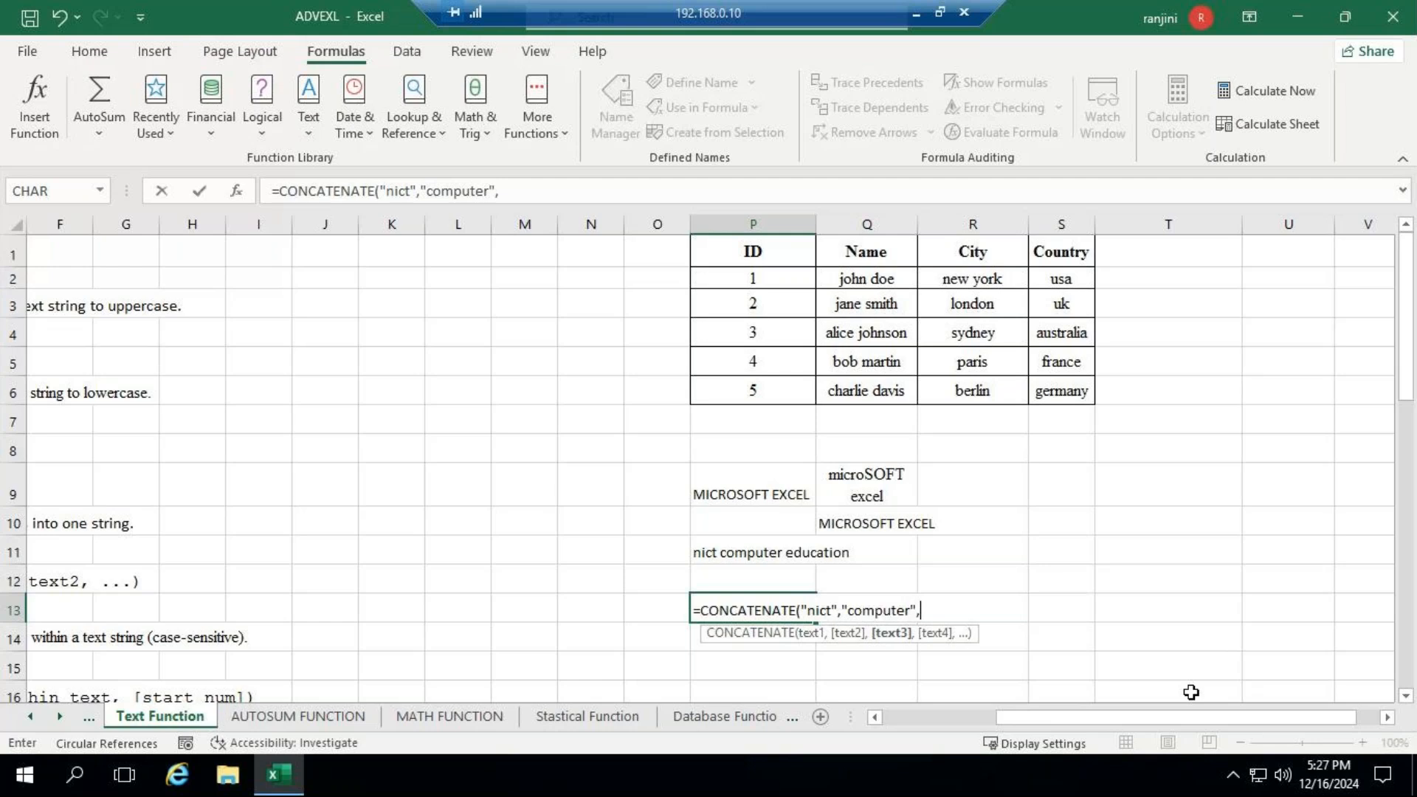
pyautogui.write('"education')
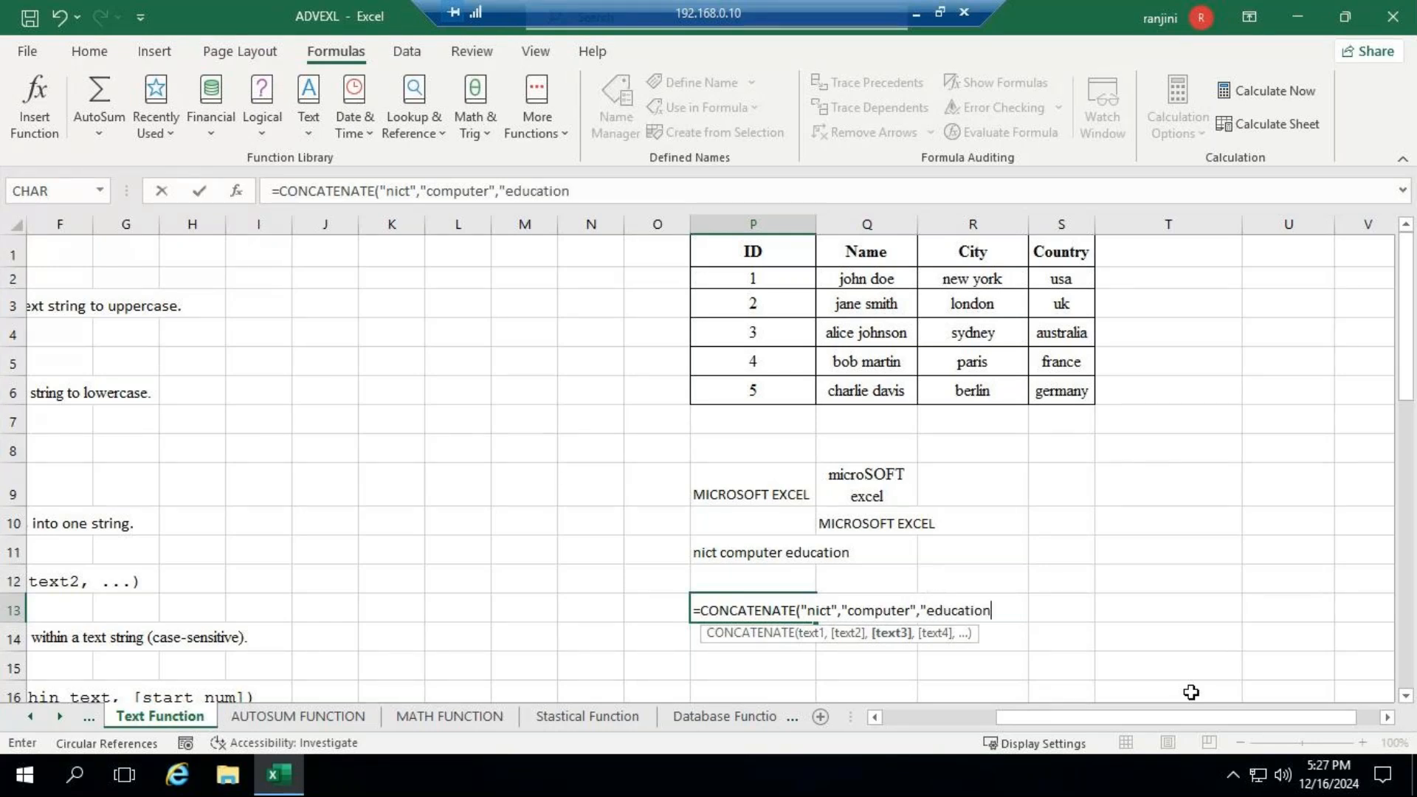
pyautogui.write('")')
pyautogui.press('Return')
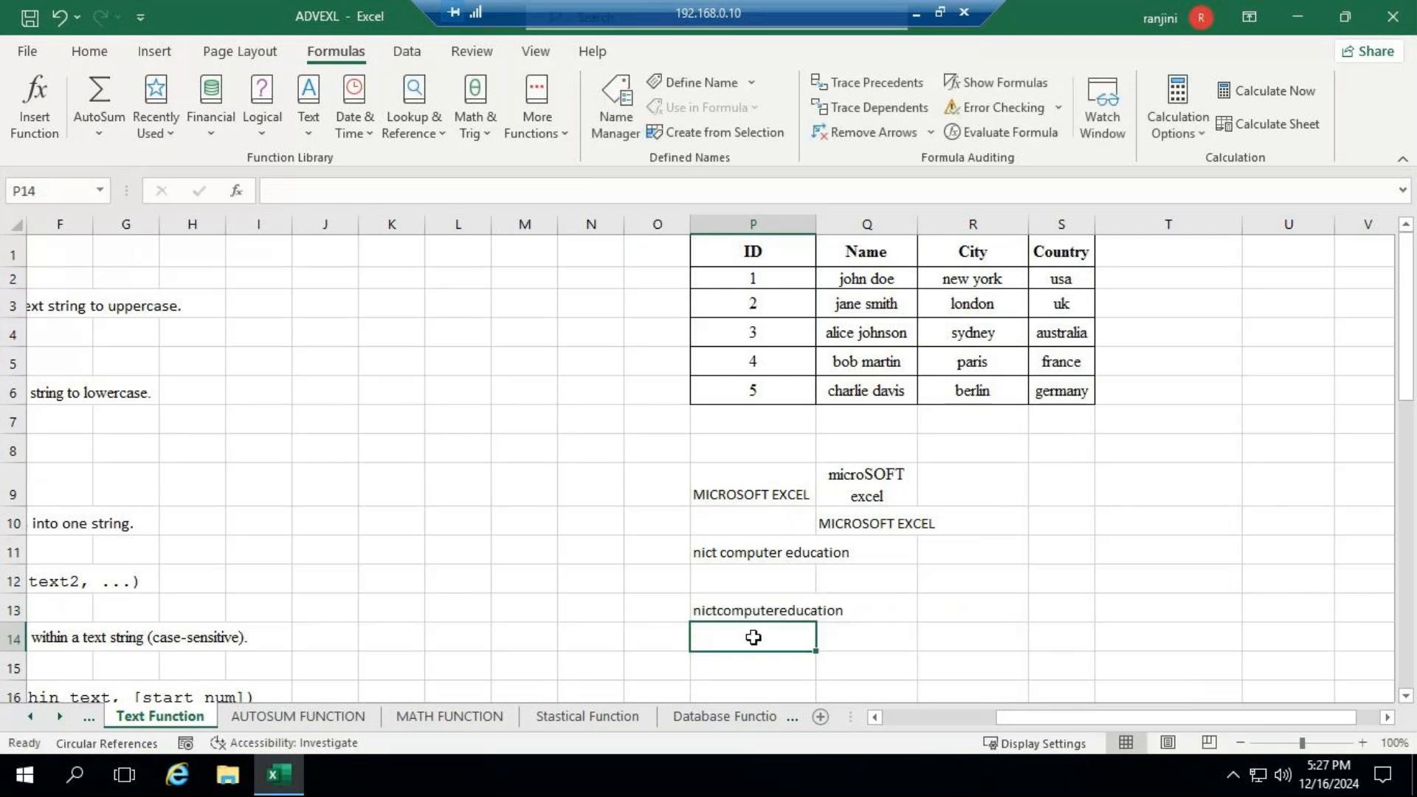
# - Add a space after nict and after computer inside the quotation marks of the CONCATENATE formula in P13
pyautogui.click(753, 609)
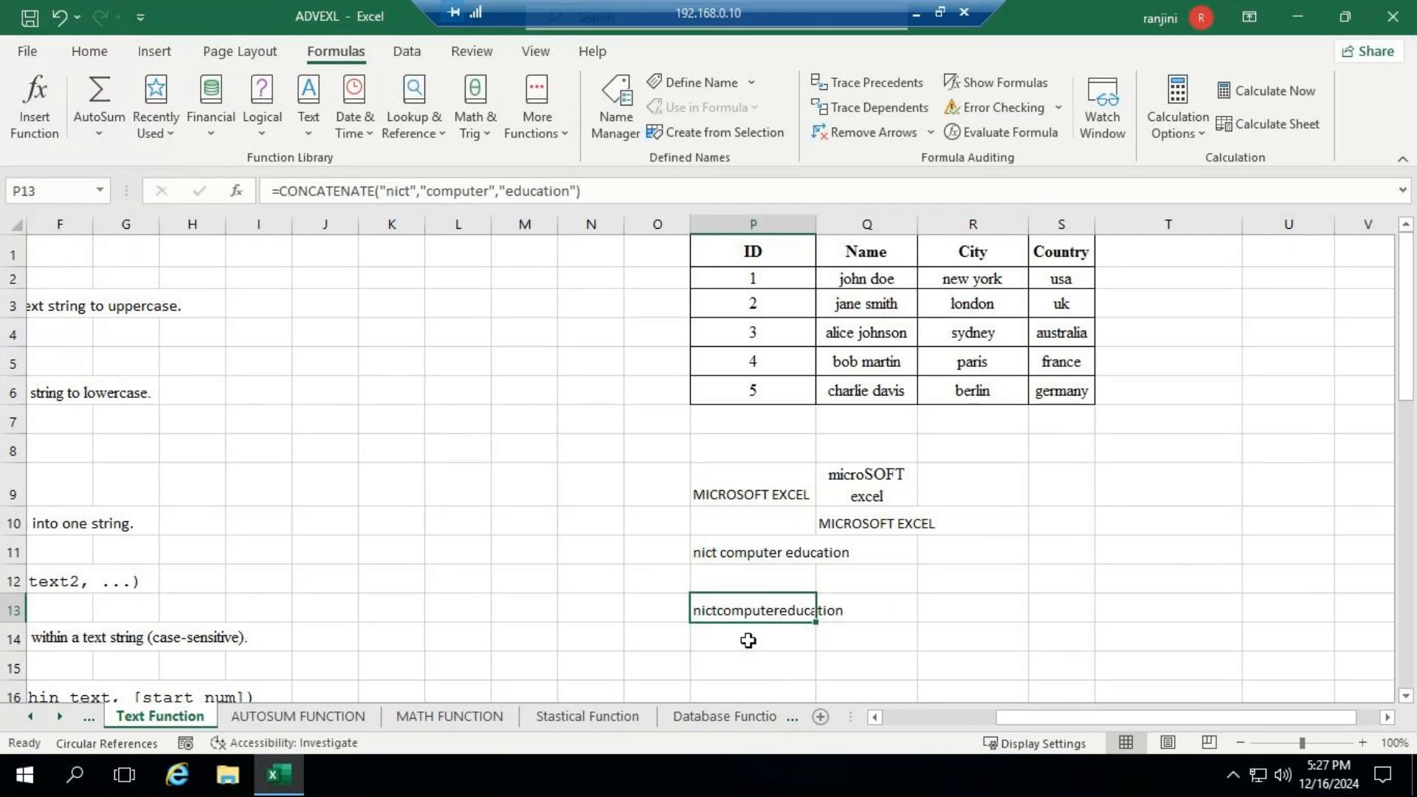
pyautogui.click(411, 191)
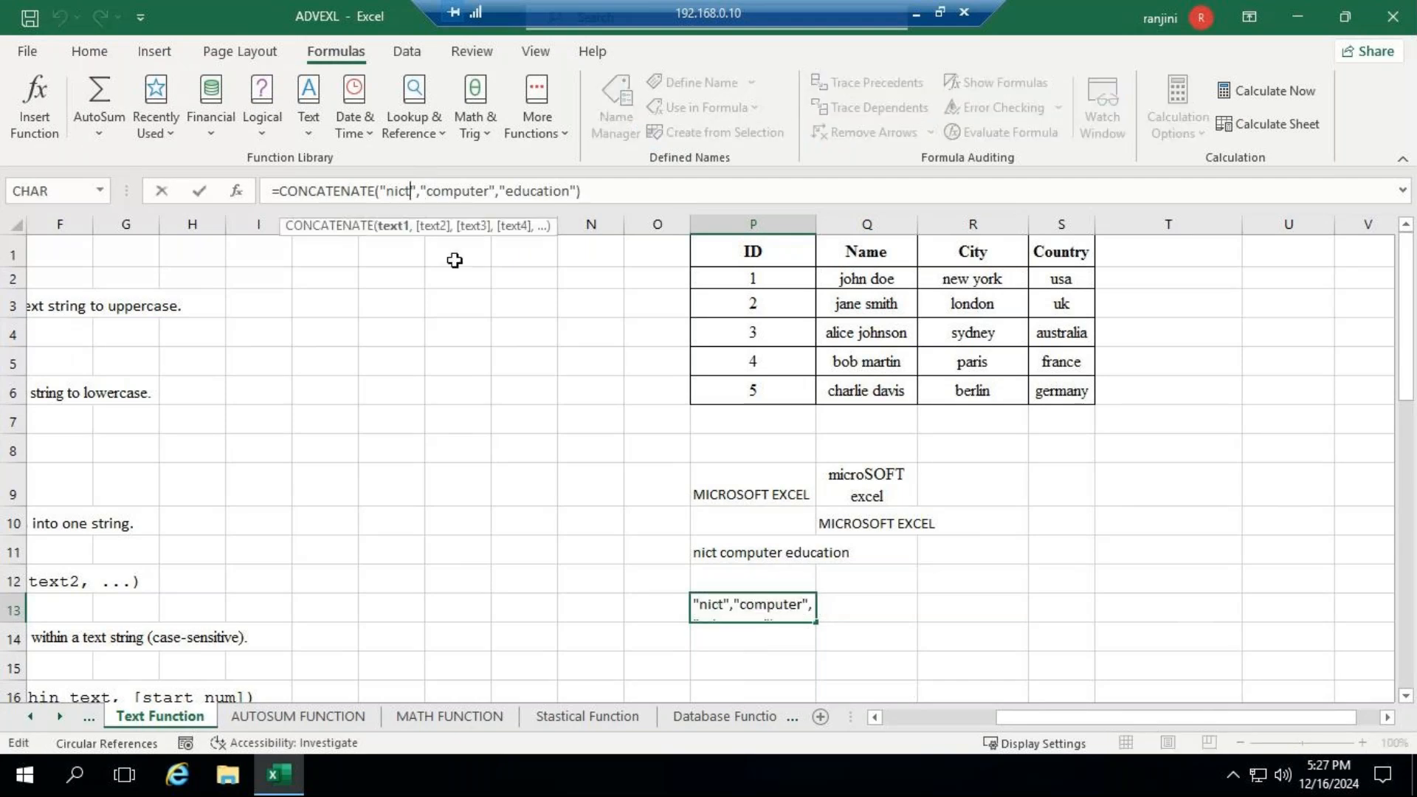
pyautogui.click(493, 191)
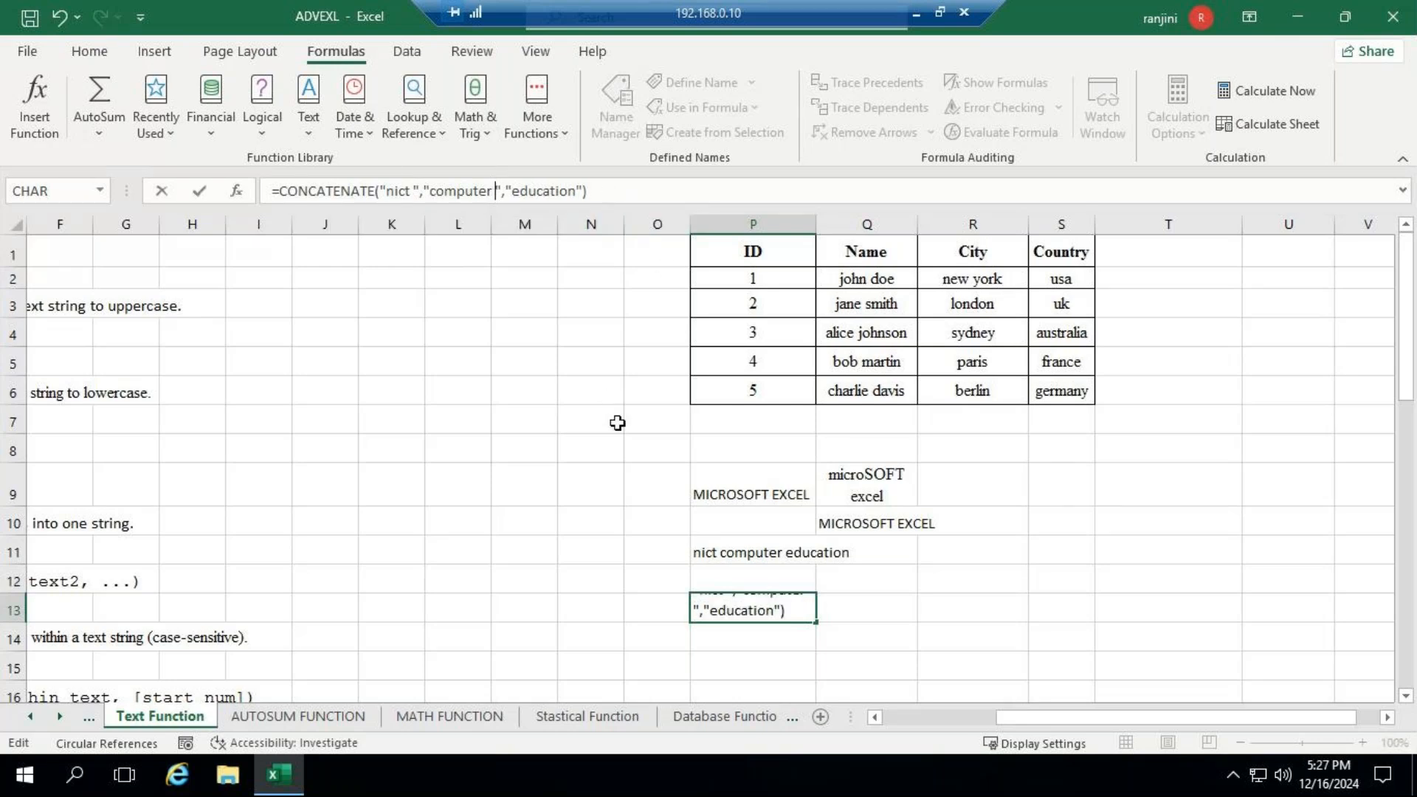
pyautogui.press('Return')
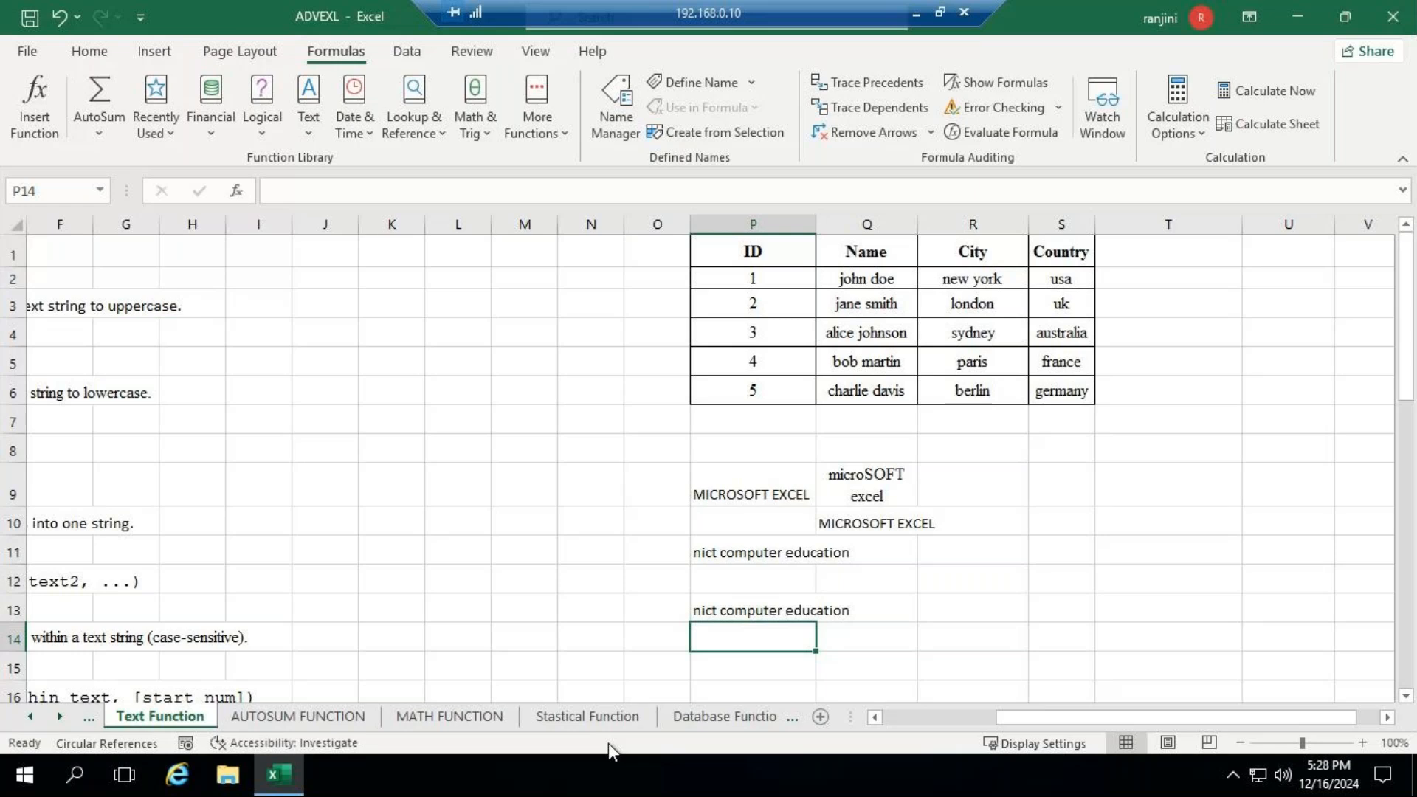
# - Clear the formula from P13 and enter a person's first, middle and last name in P13, Q13 and R13
pyautogui.press('Up')
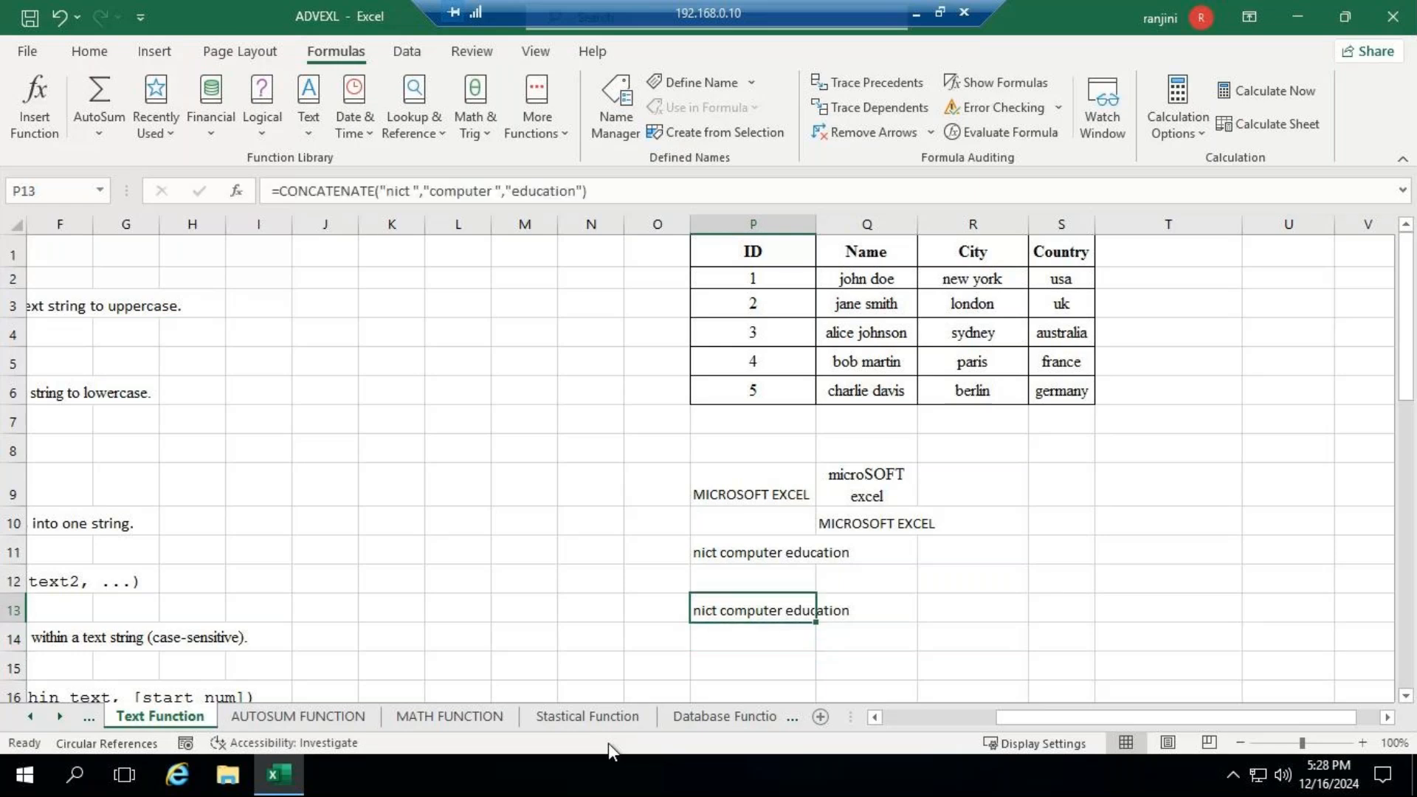
pyautogui.press('Delete')
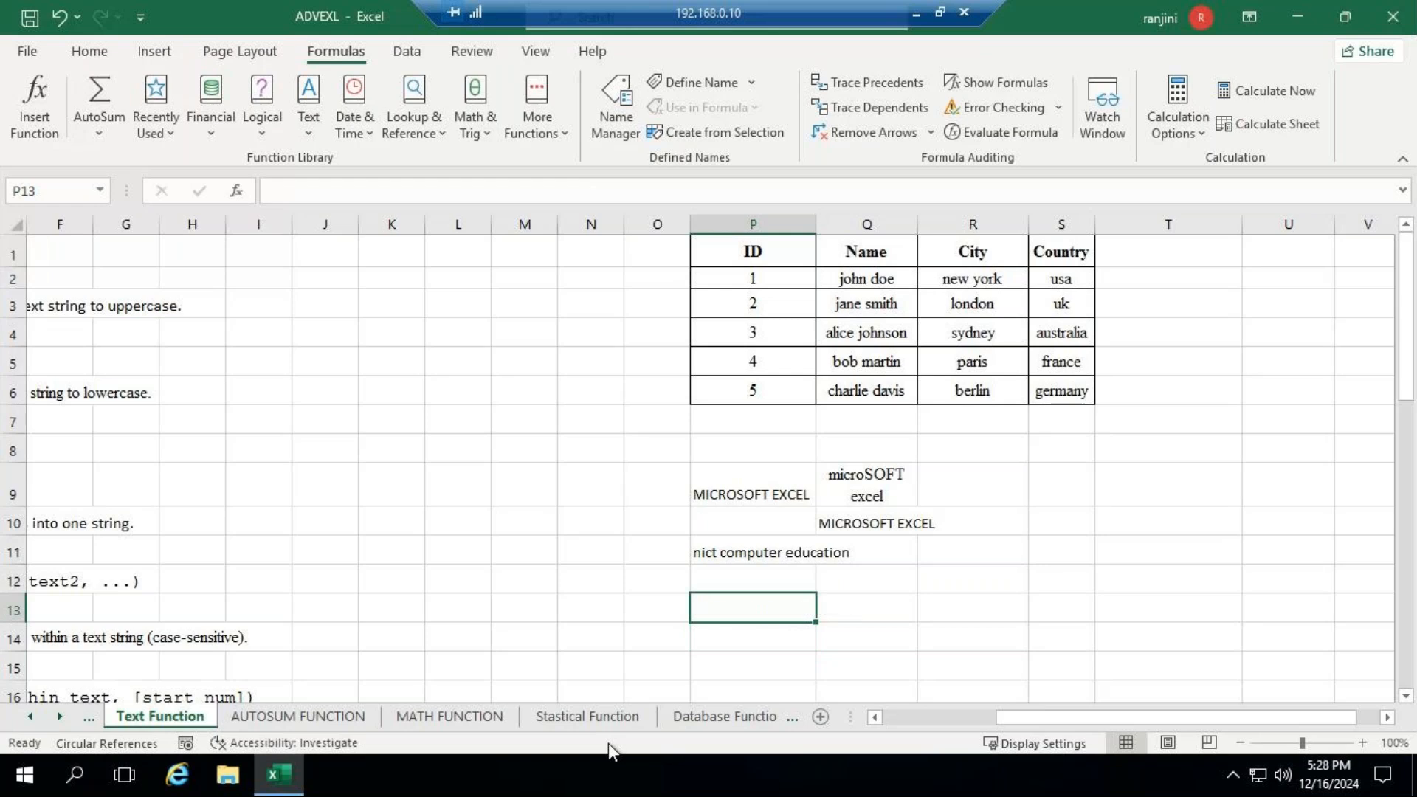
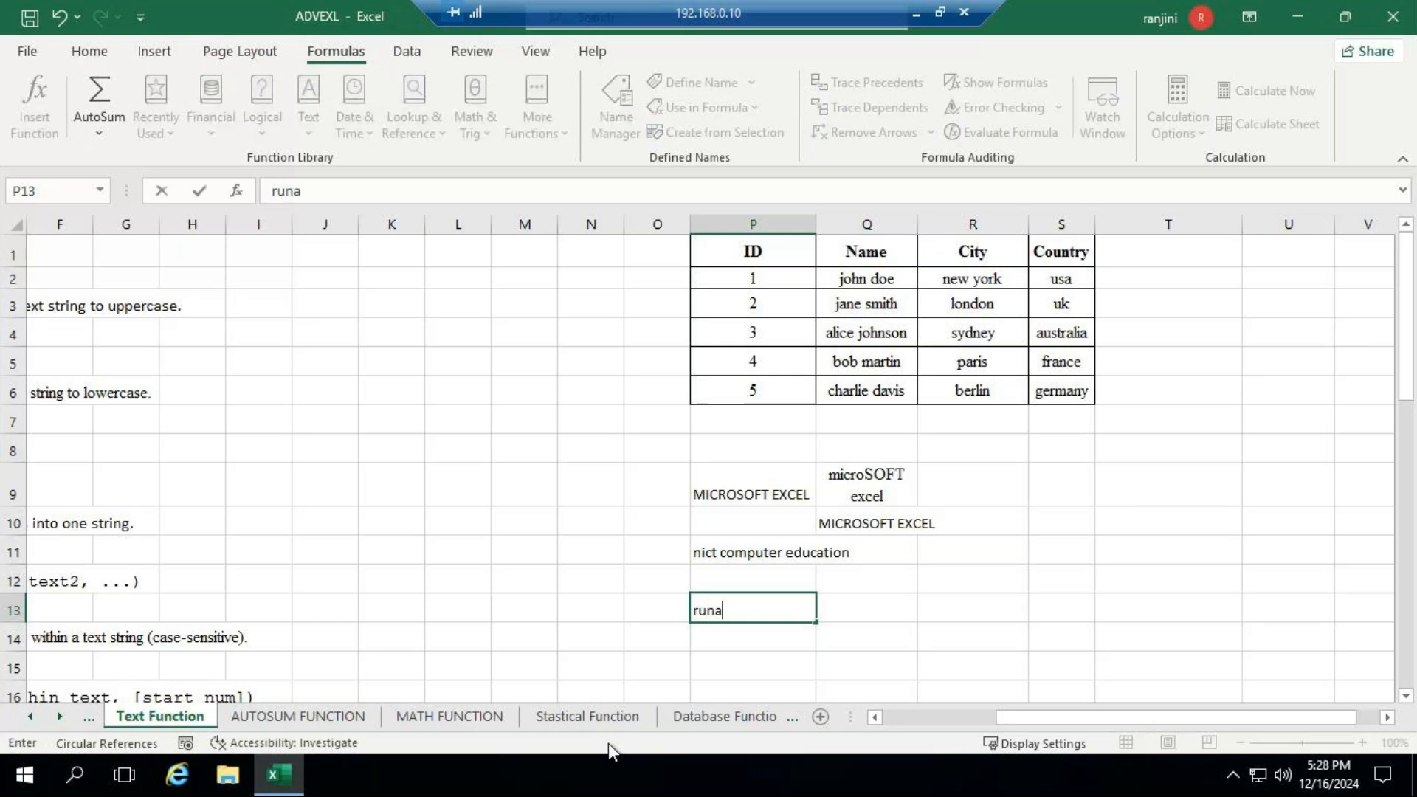
pyautogui.press('Tab')
pyautogui.press('Tab')
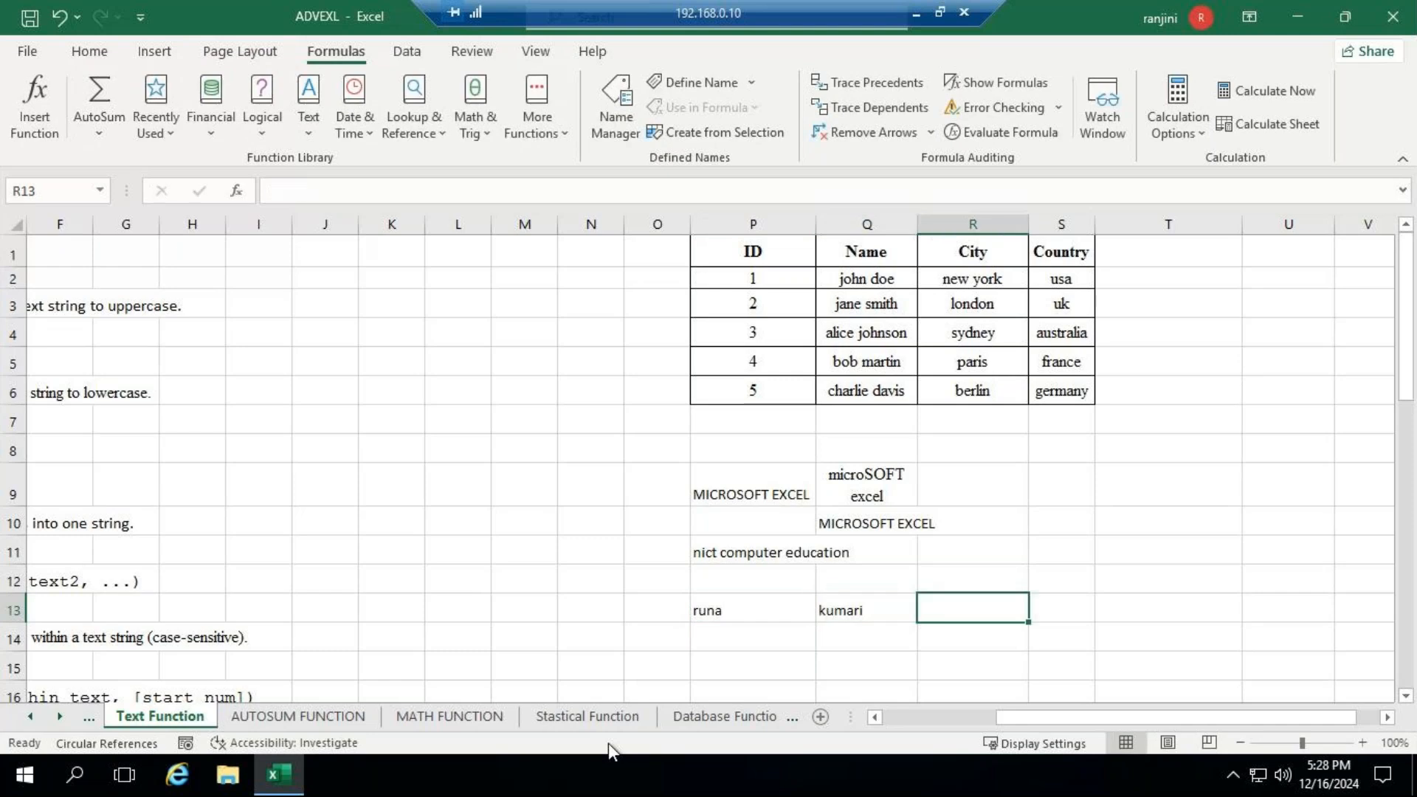
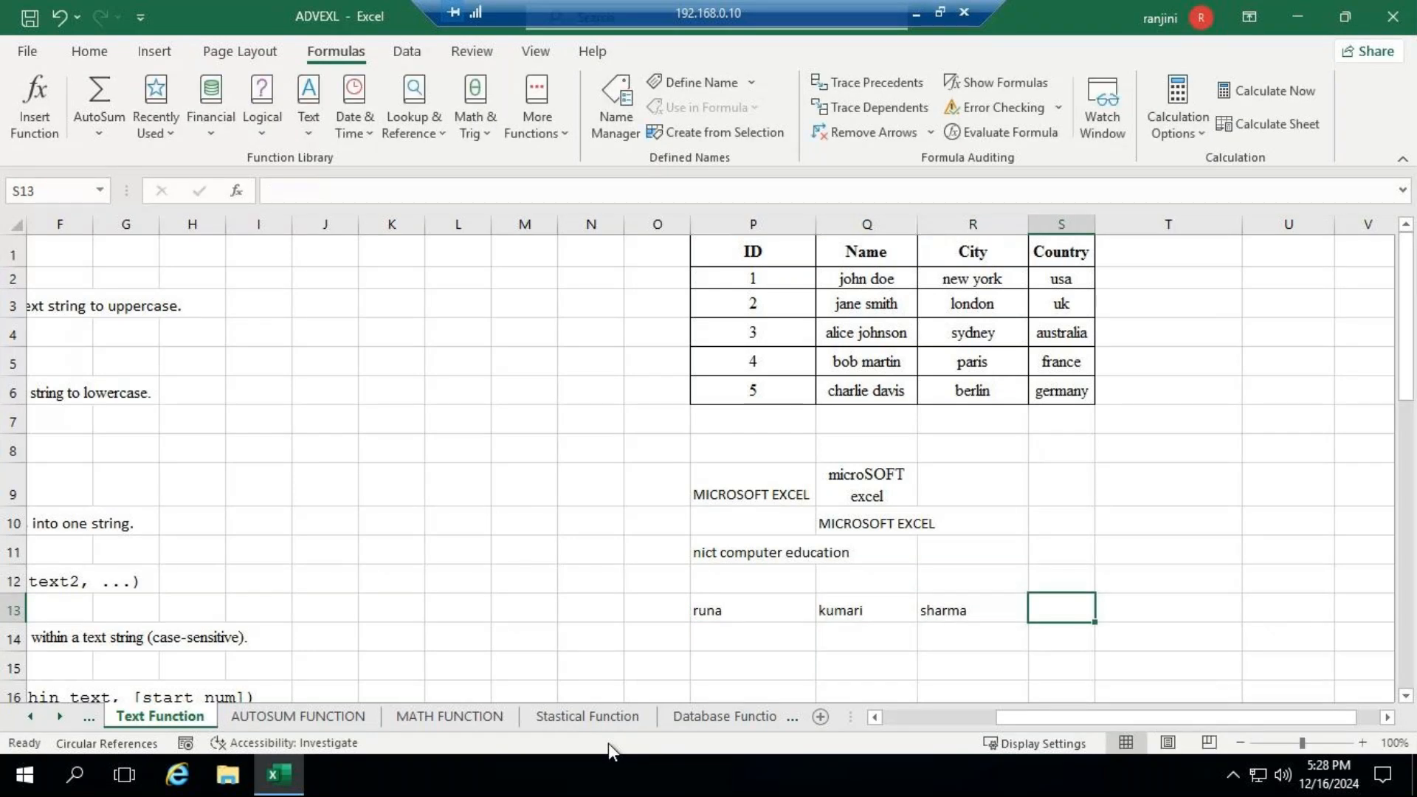
# - Enter =CONCATENATE(P13,Q13,R13) in S13 to join the three name parts, and widen column S to fit the joined name
pyautogui.write('=c')
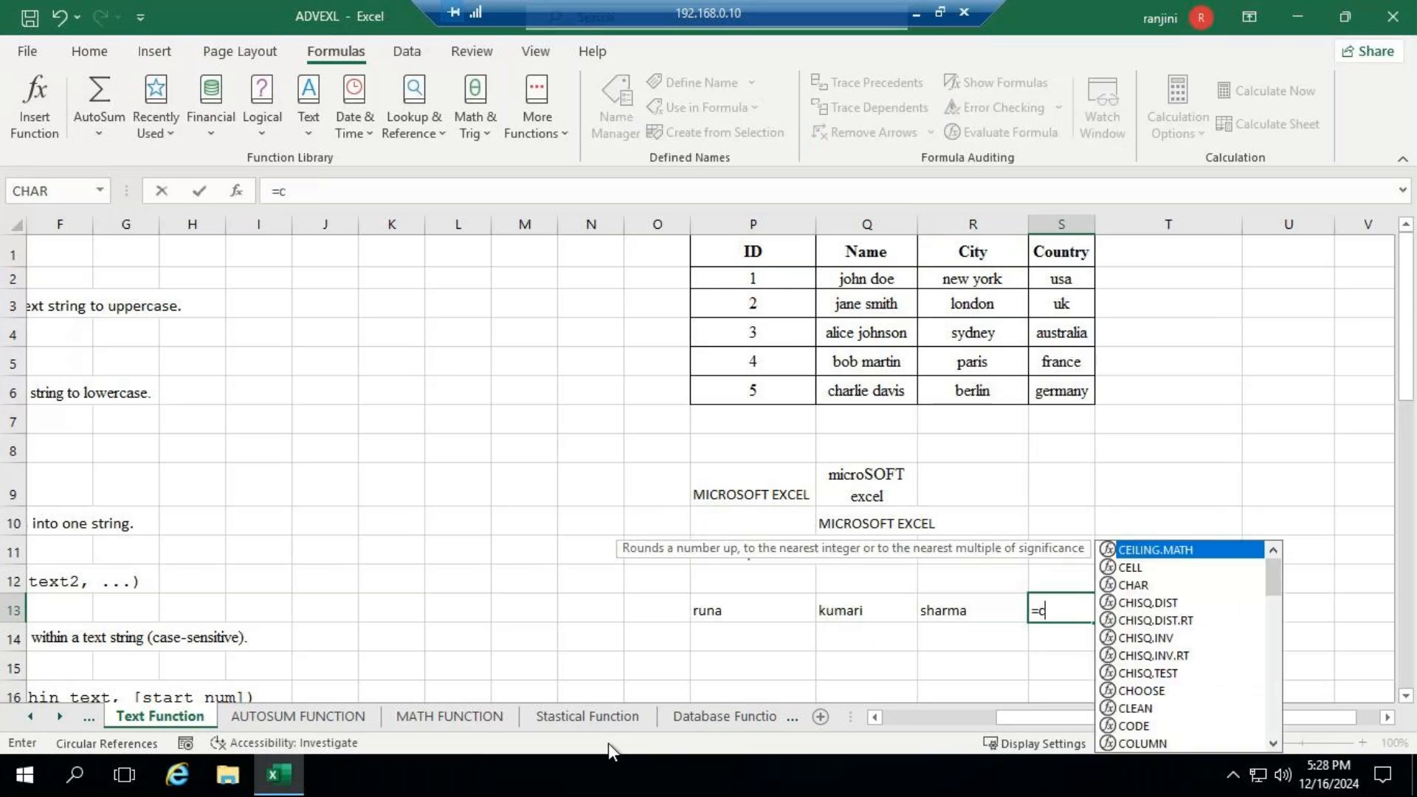
pyautogui.write('on')
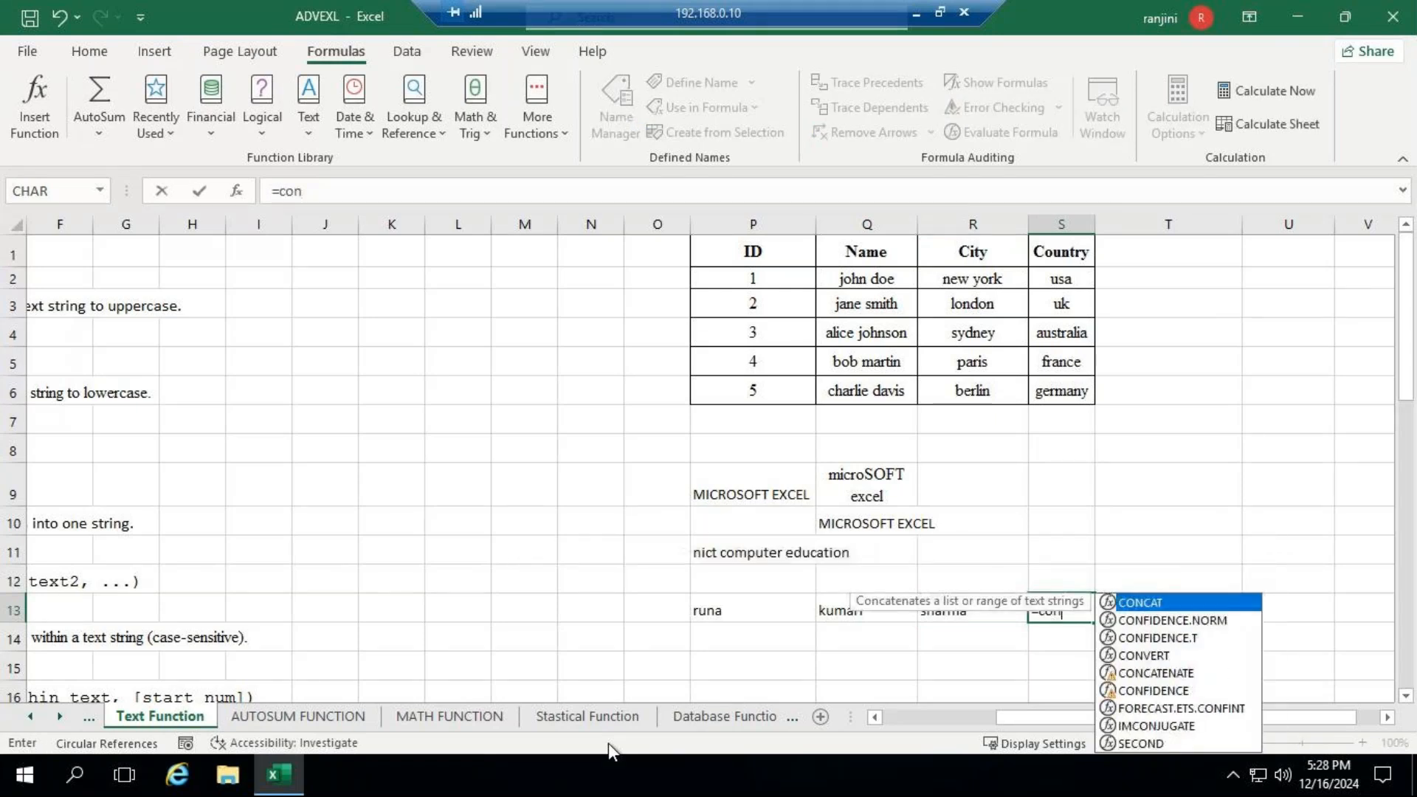
pyautogui.press('Down')
pyautogui.press('Down')
pyautogui.press('Down')
pyautogui.press('Down')
pyautogui.press('Tab')
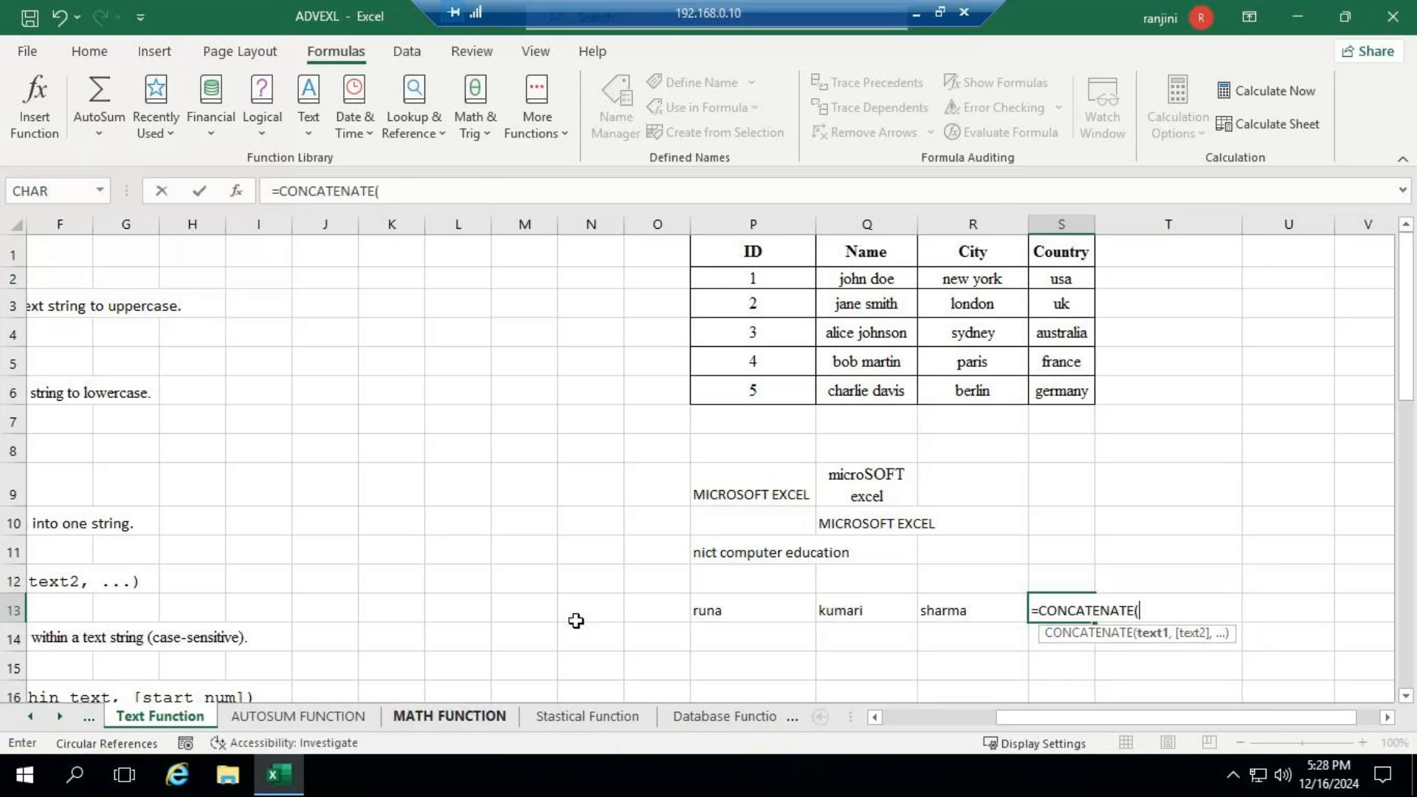
pyautogui.click(734, 613)
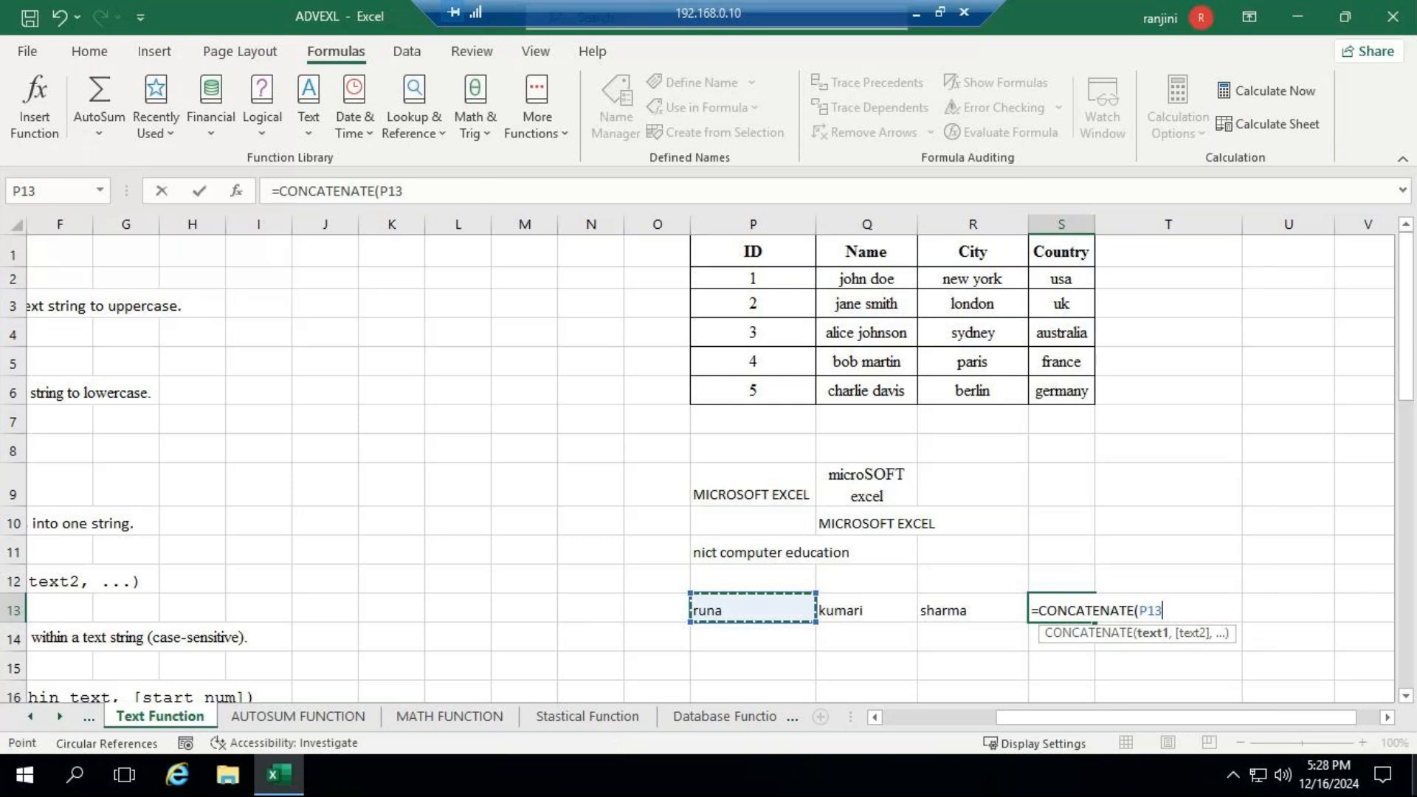
pyautogui.write(',')
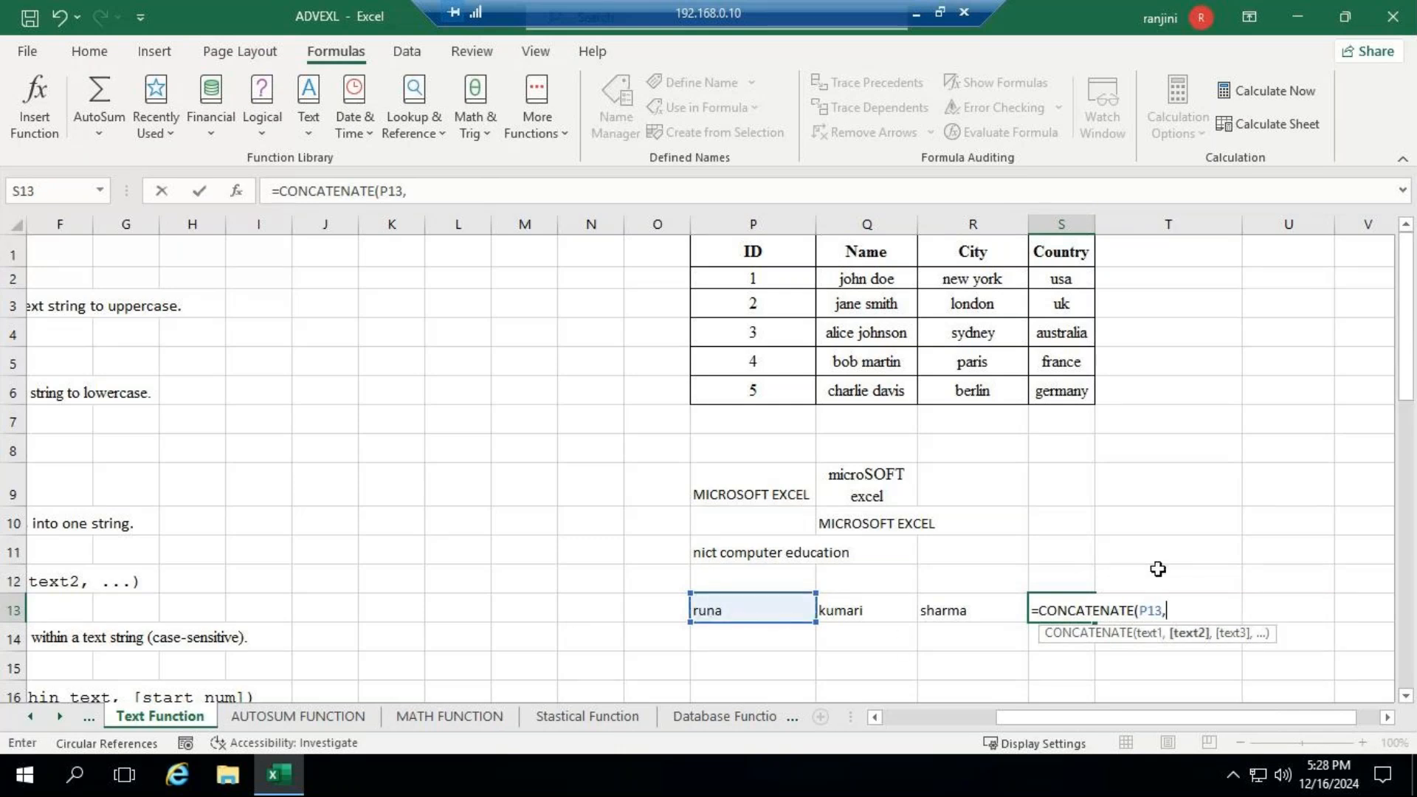
pyautogui.click(878, 611)
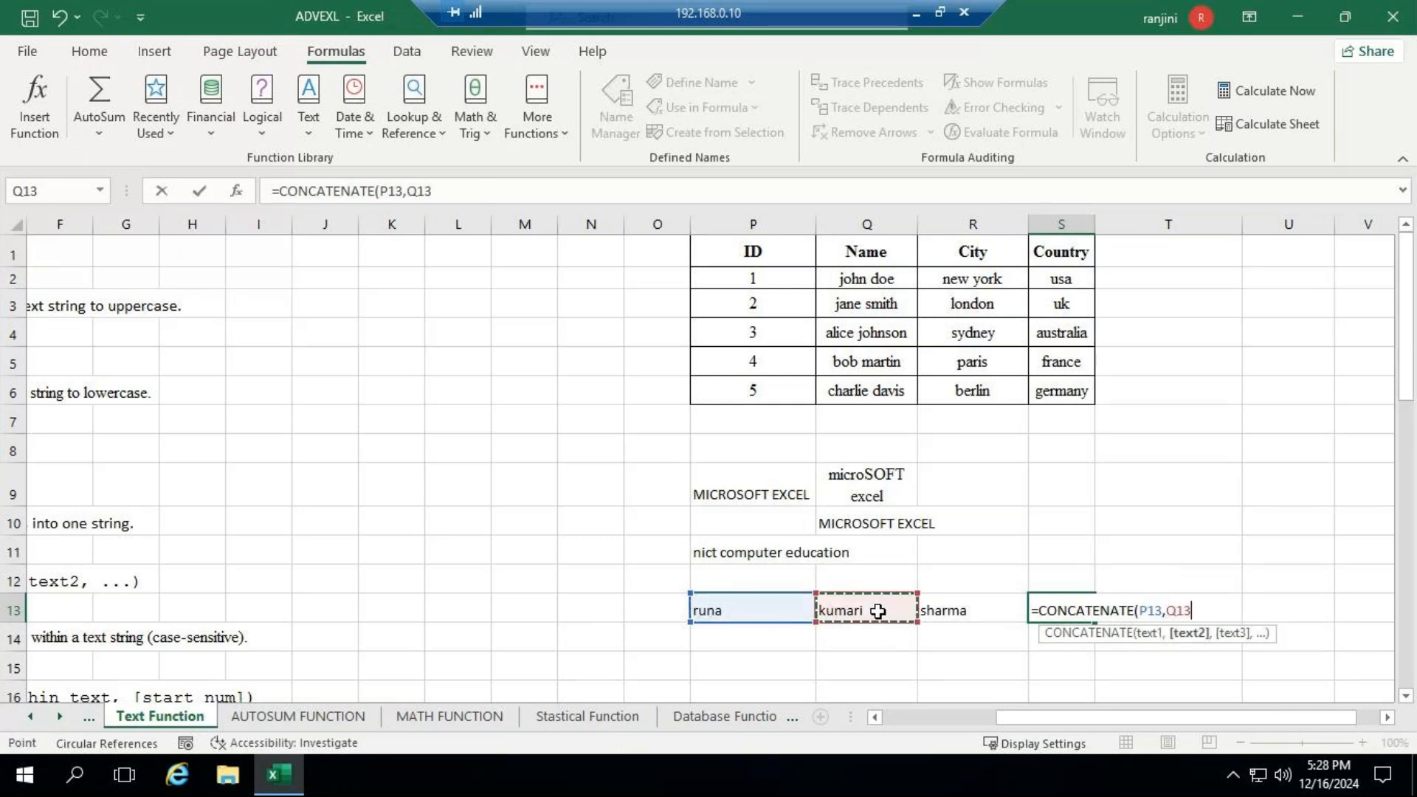
pyautogui.write(',')
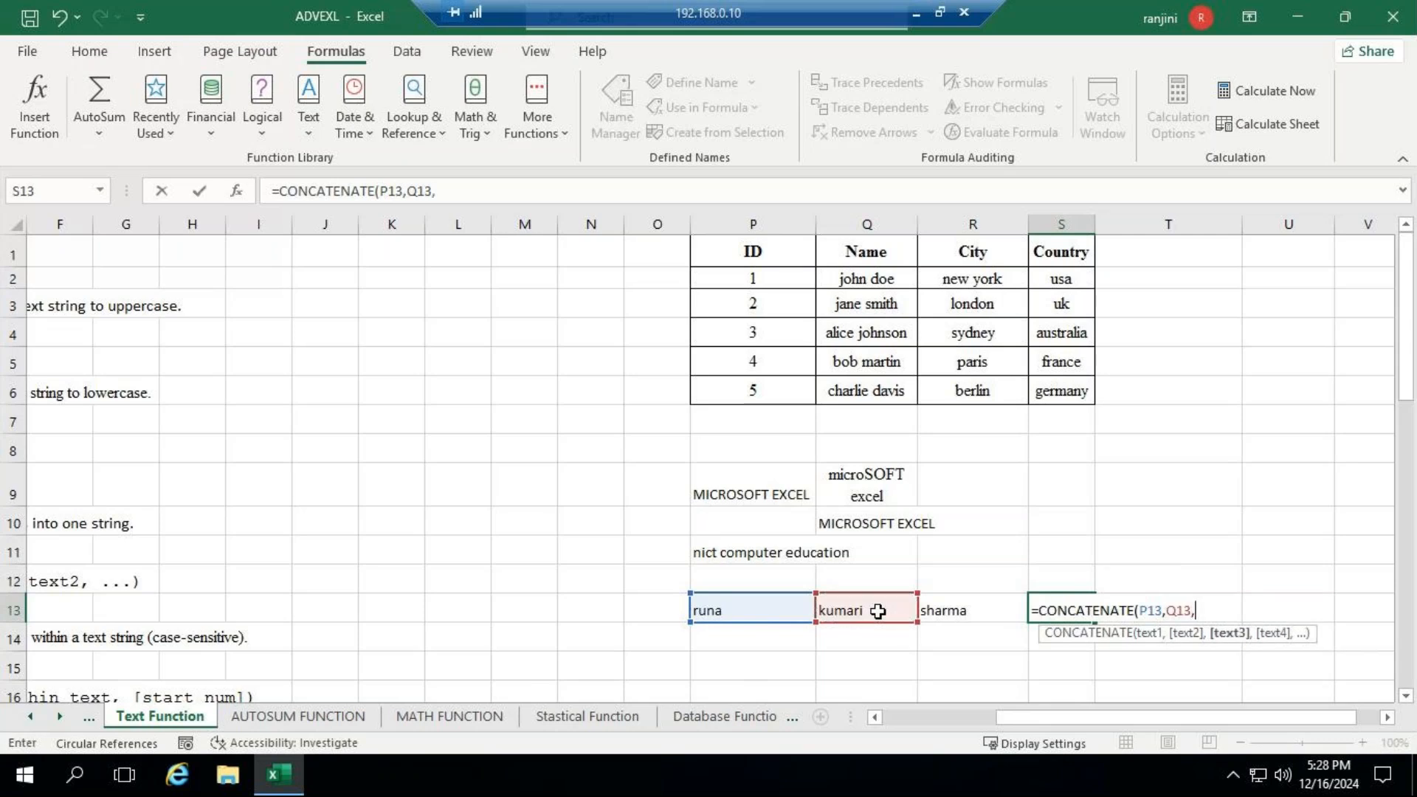
pyautogui.click(960, 610)
pyautogui.write(')')
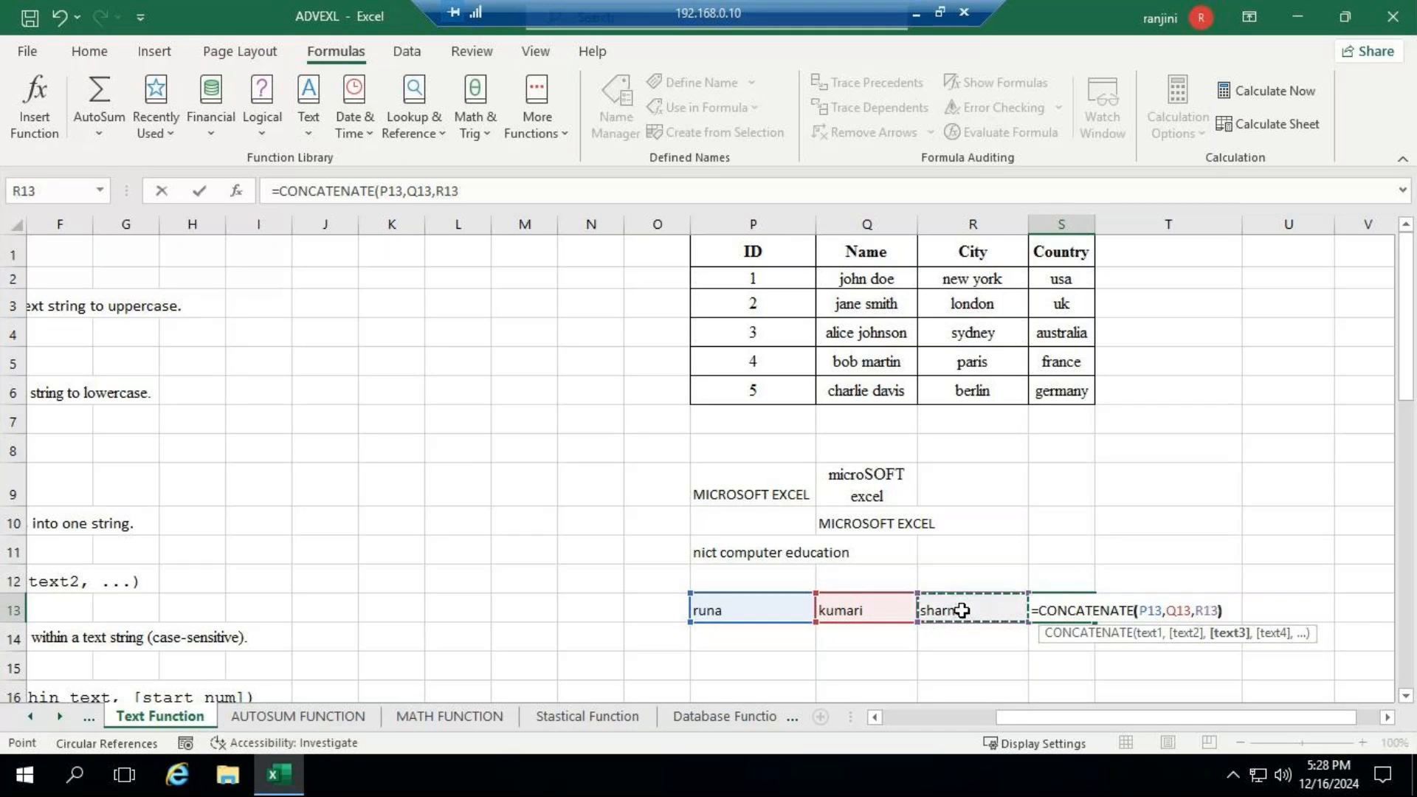
pyautogui.hotkey('ctrl', 'Return')
pyautogui.press('Return')
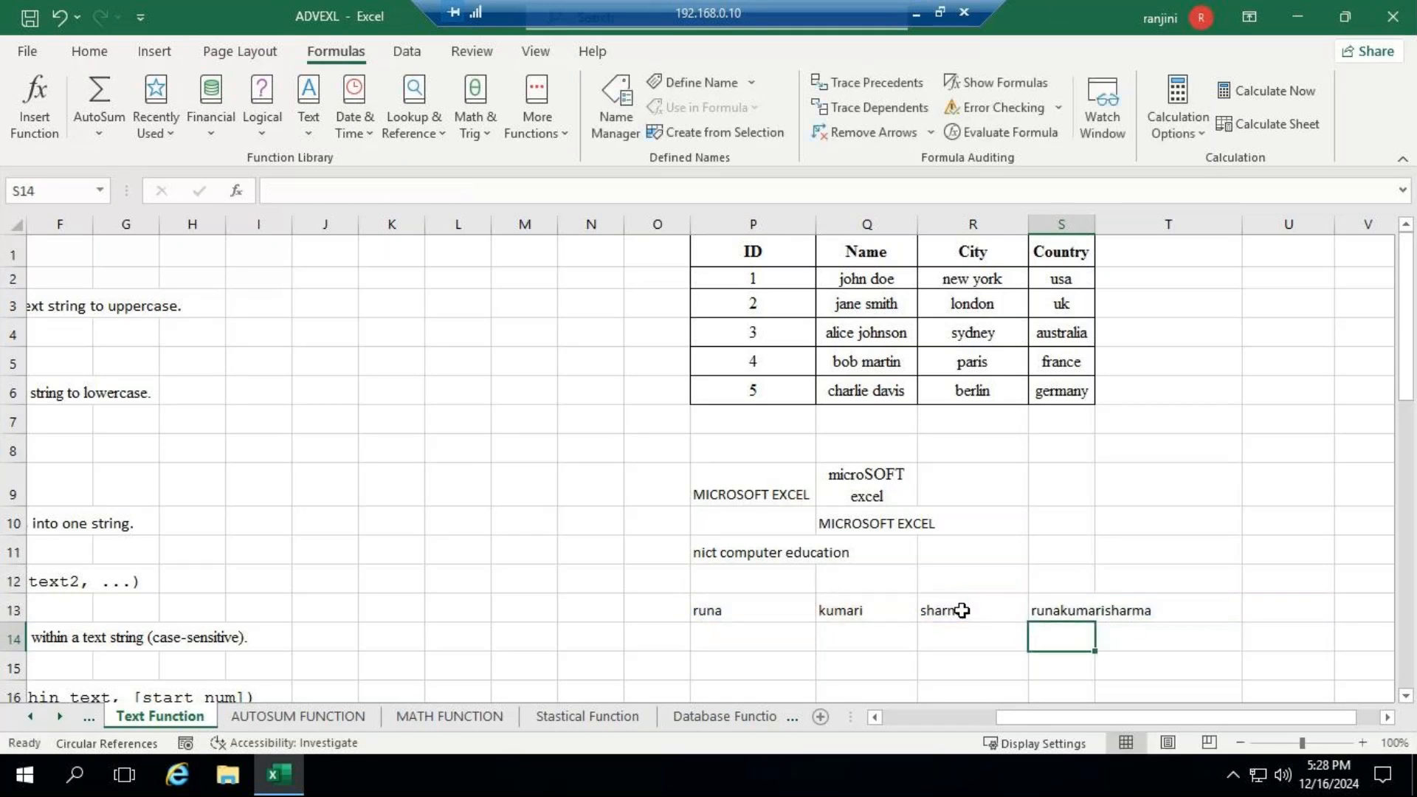
pyautogui.moveTo(1096, 219); pyautogui.dragTo(1159, 219)
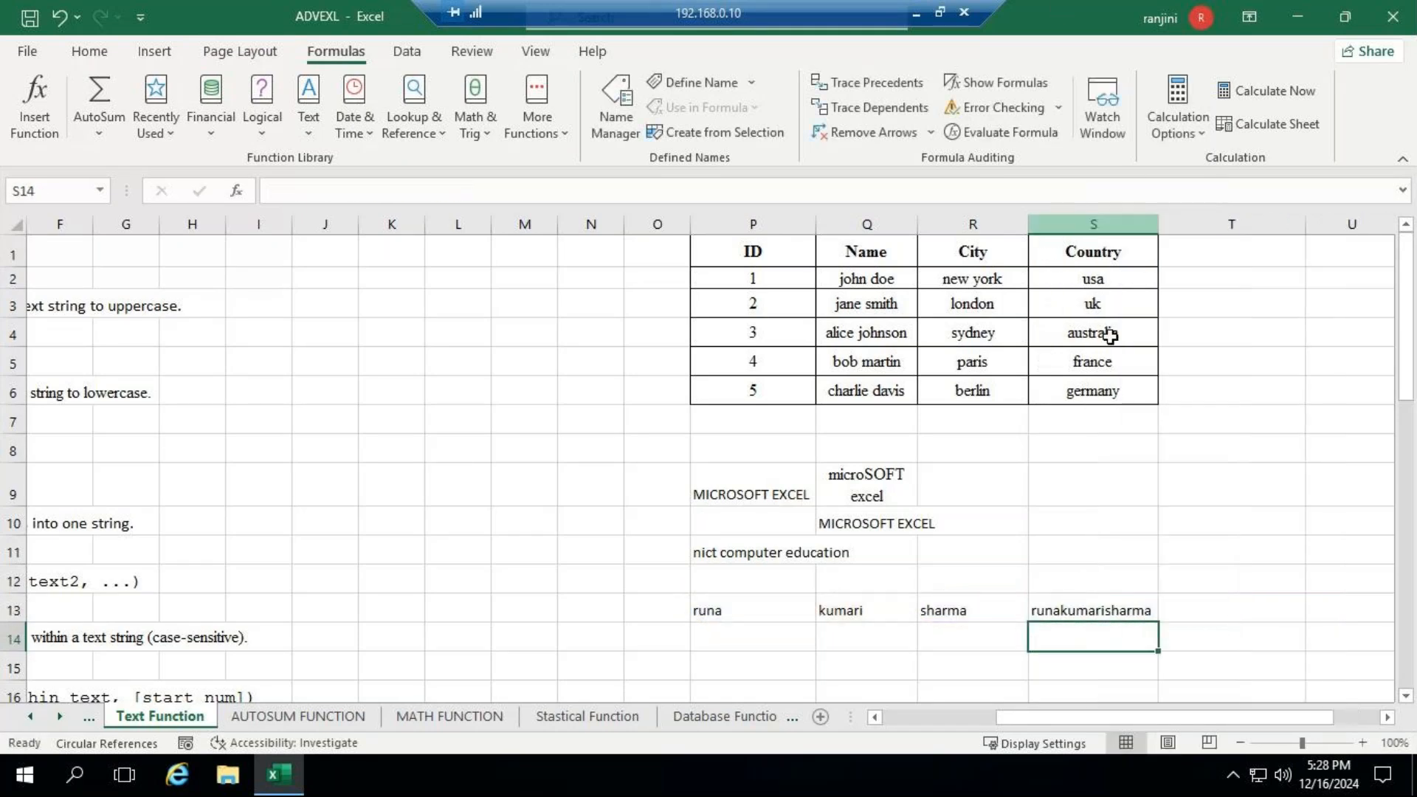
# - Add a trailing space to the first name in P13 and to the middle name in Q13
pyautogui.click(1062, 609)
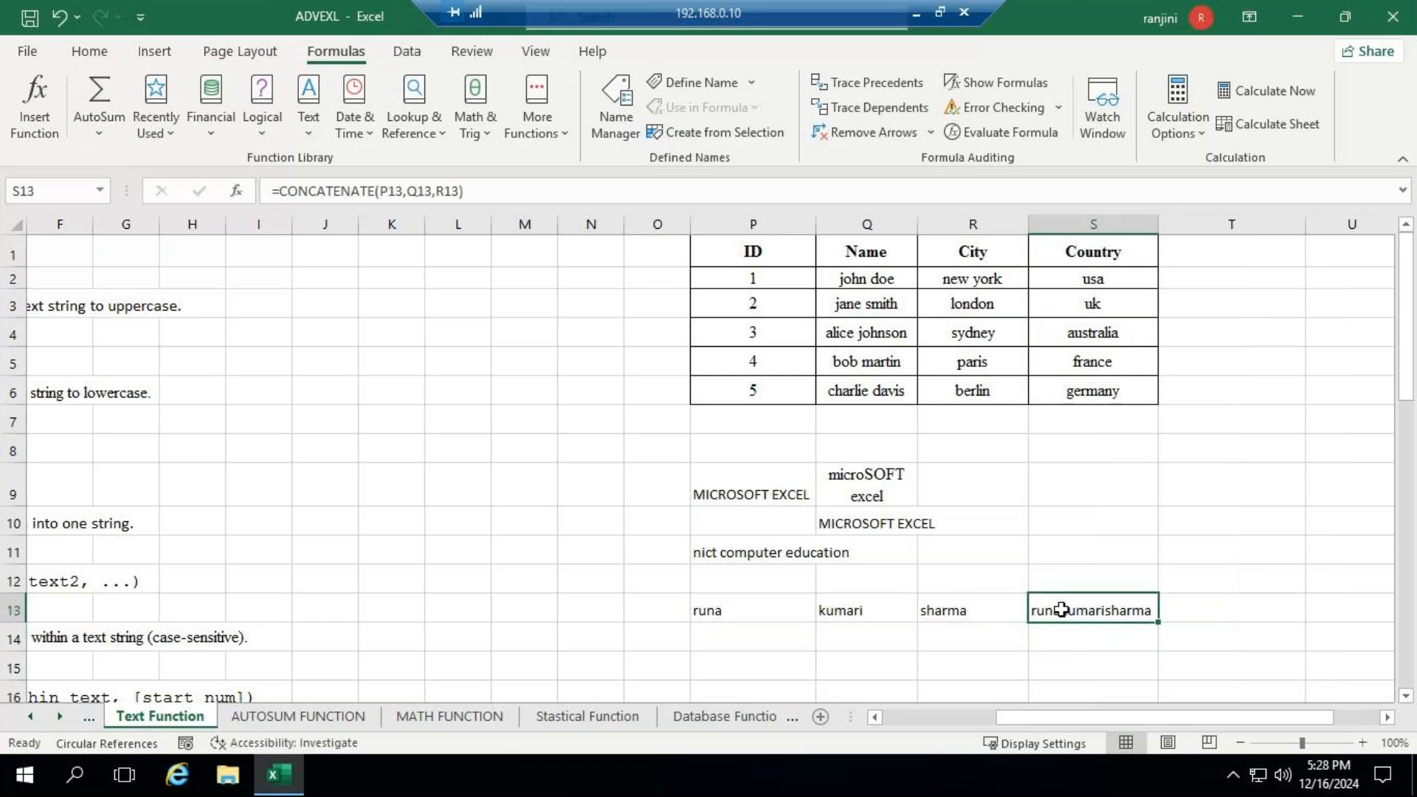
pyautogui.click(739, 609)
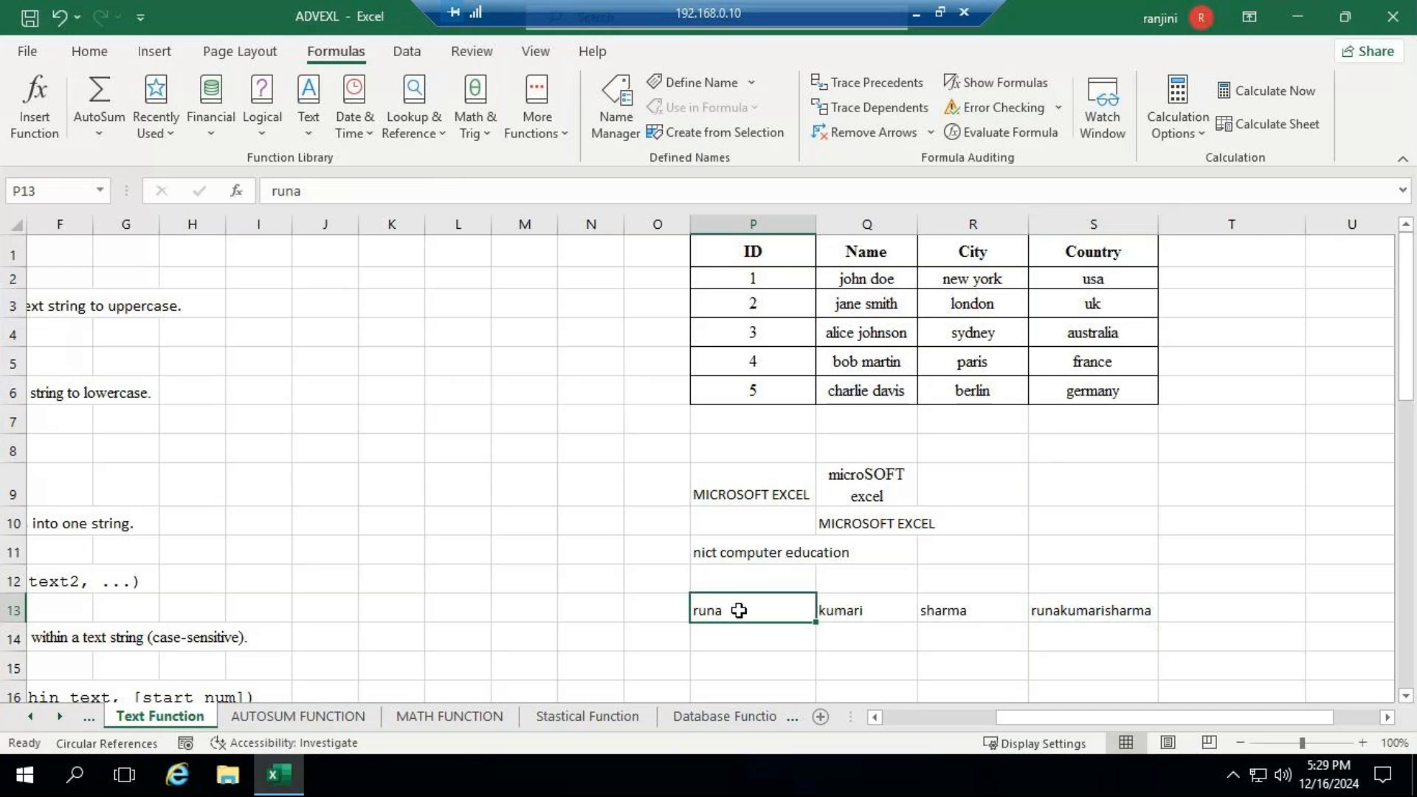
pyautogui.click(310, 192)
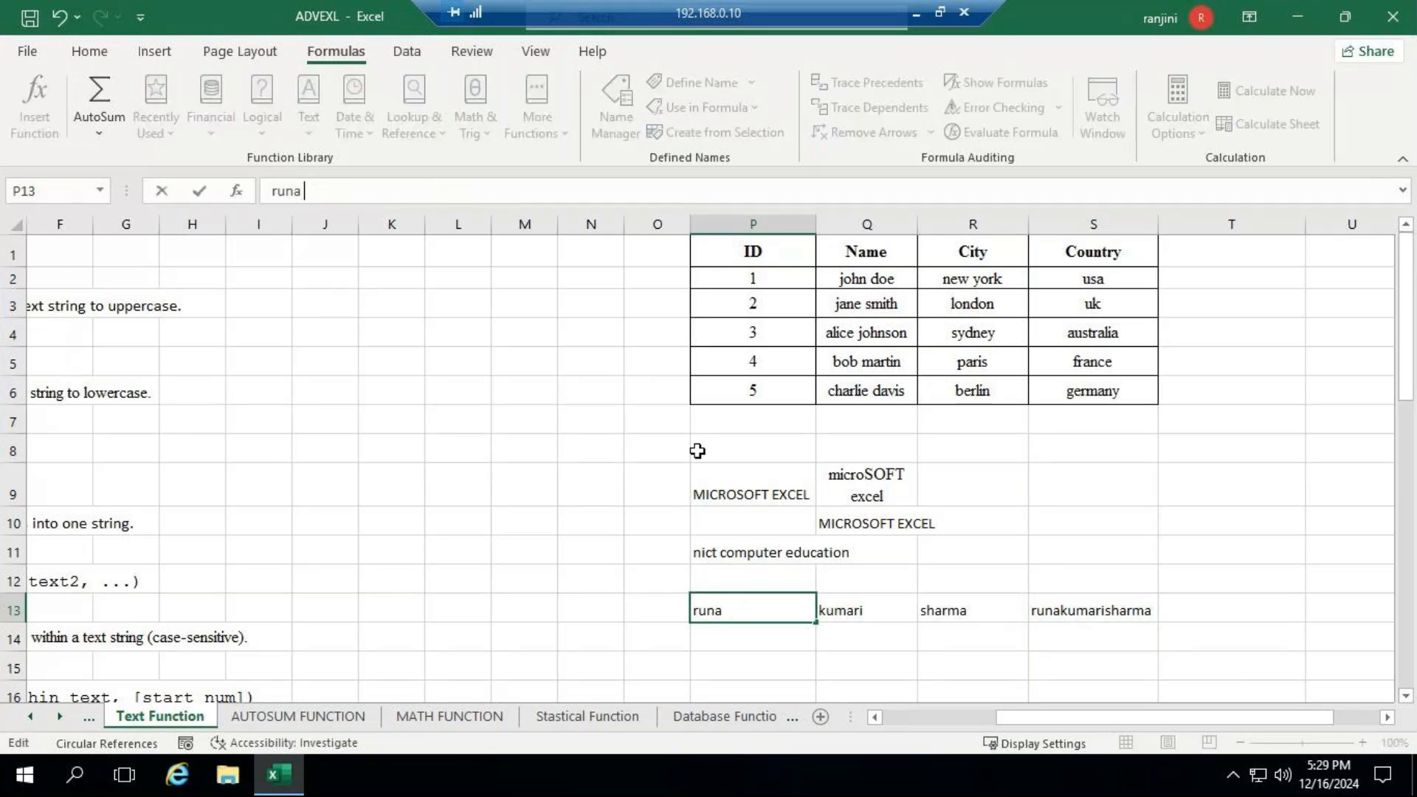
pyautogui.click(854, 601)
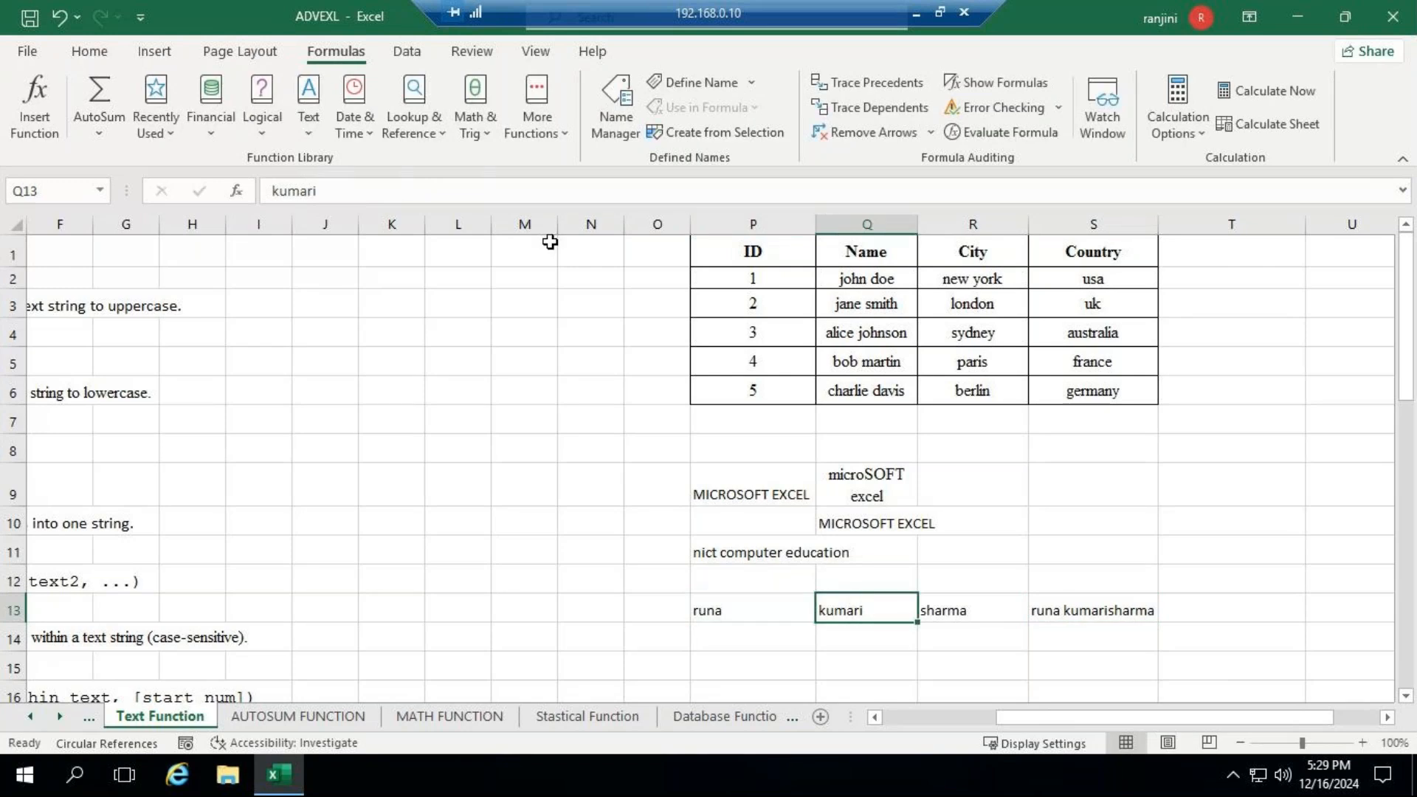
pyautogui.click(386, 196)
pyautogui.press('Return')
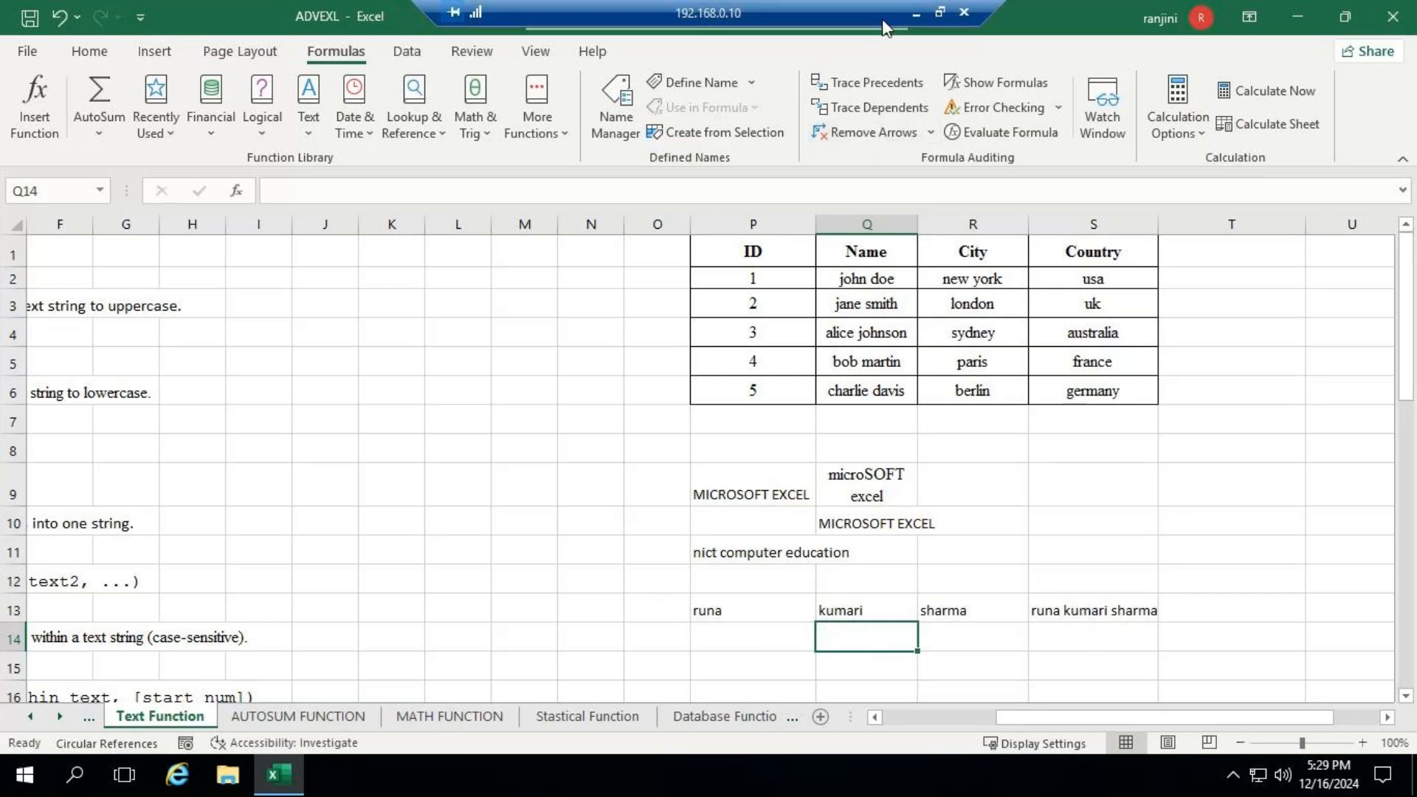
pyautogui.click(912, 13)
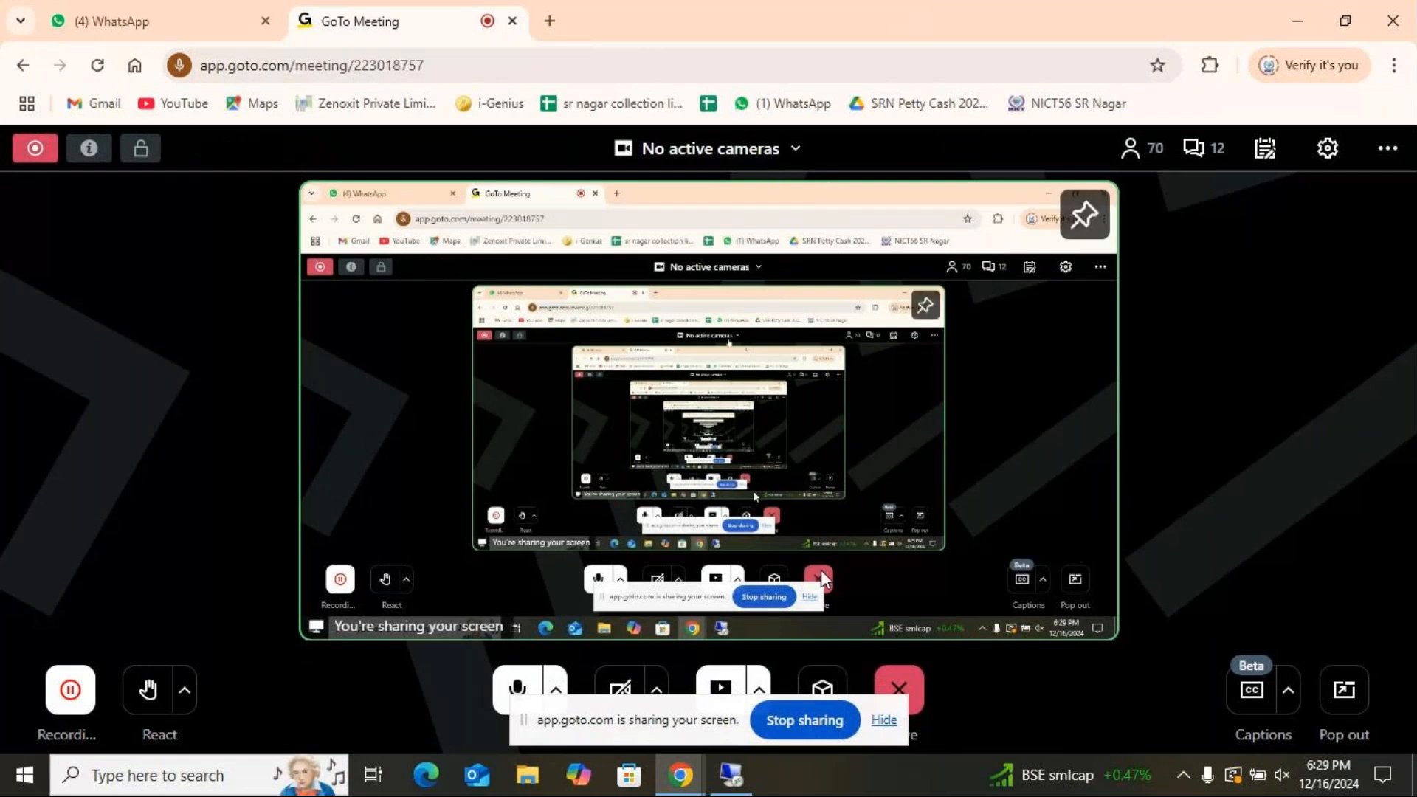
pyautogui.click(733, 782)
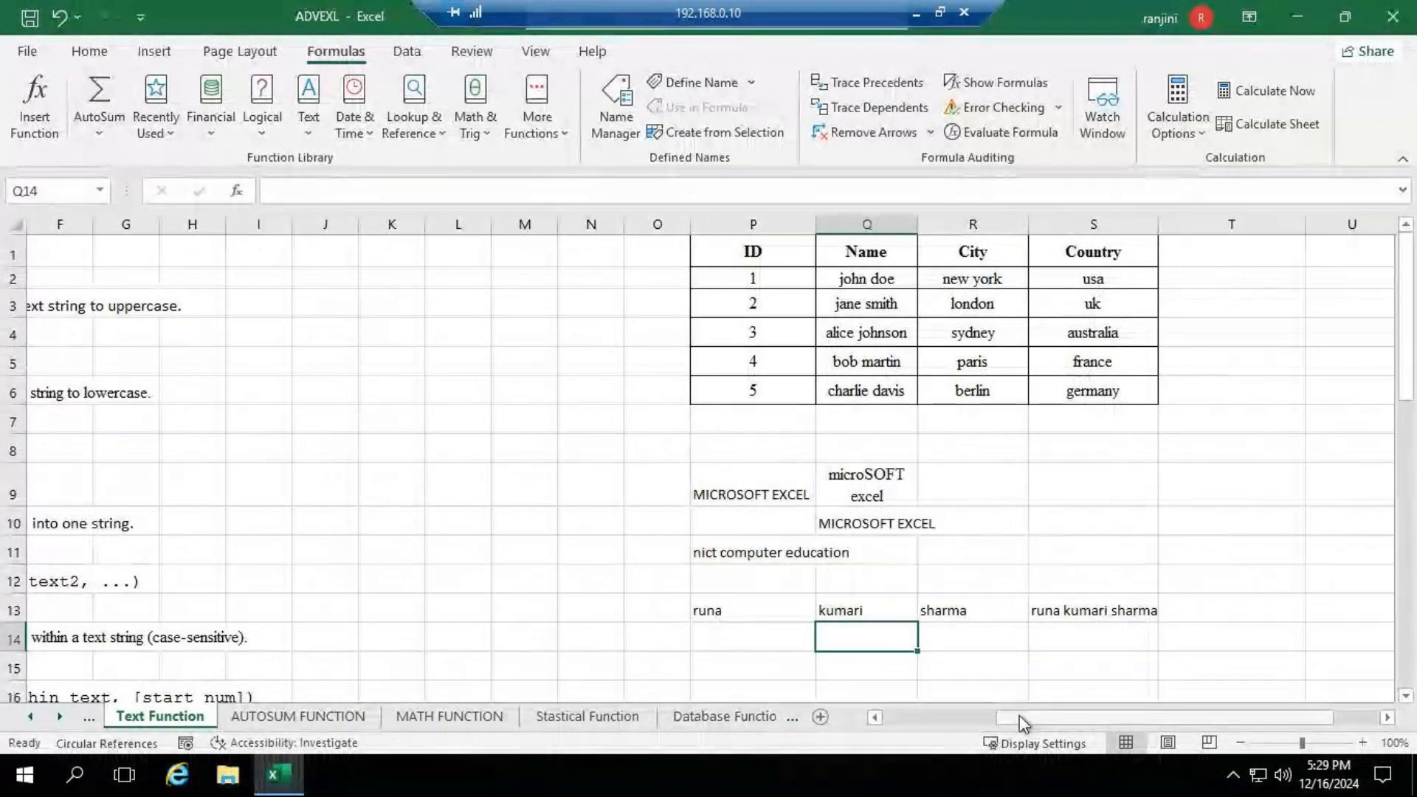
# - Enter =LEN("nict computer education") in P19 beside the Len section to count the characters of the typed text
pyautogui.moveTo(1020, 722); pyautogui.dragTo(908, 720)
pyautogui.scroll(-2, 187, 637)
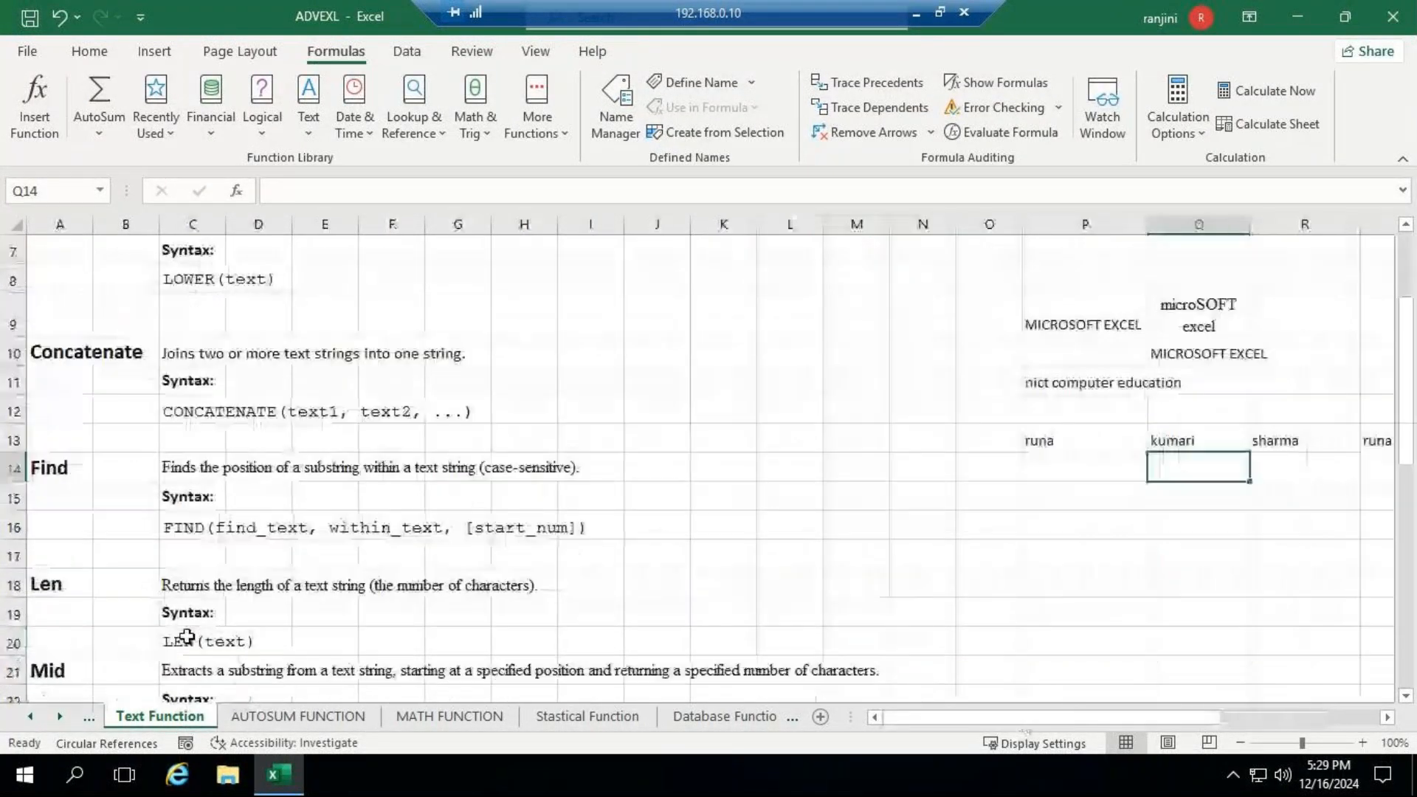
pyautogui.scroll(-3, 187, 636)
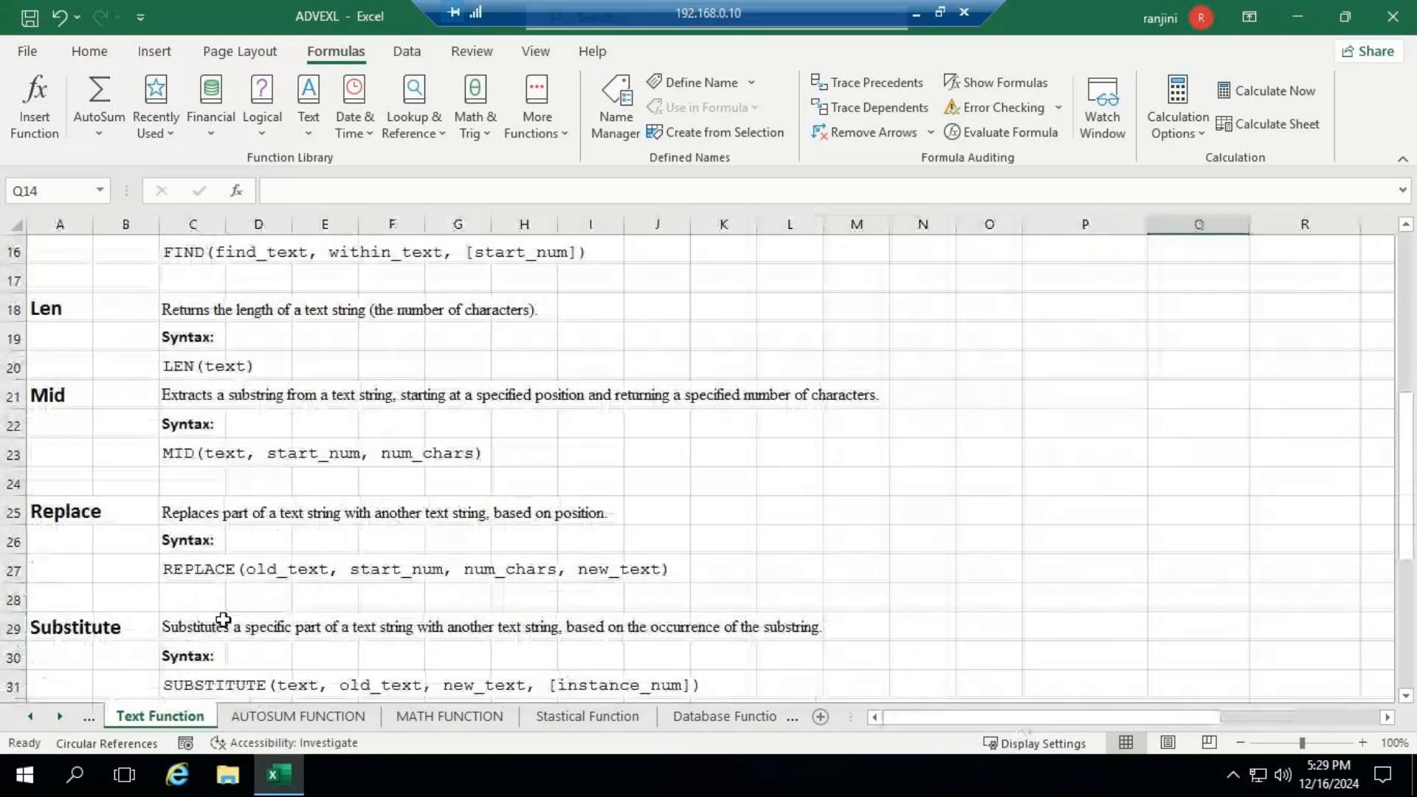
pyautogui.click(1029, 334)
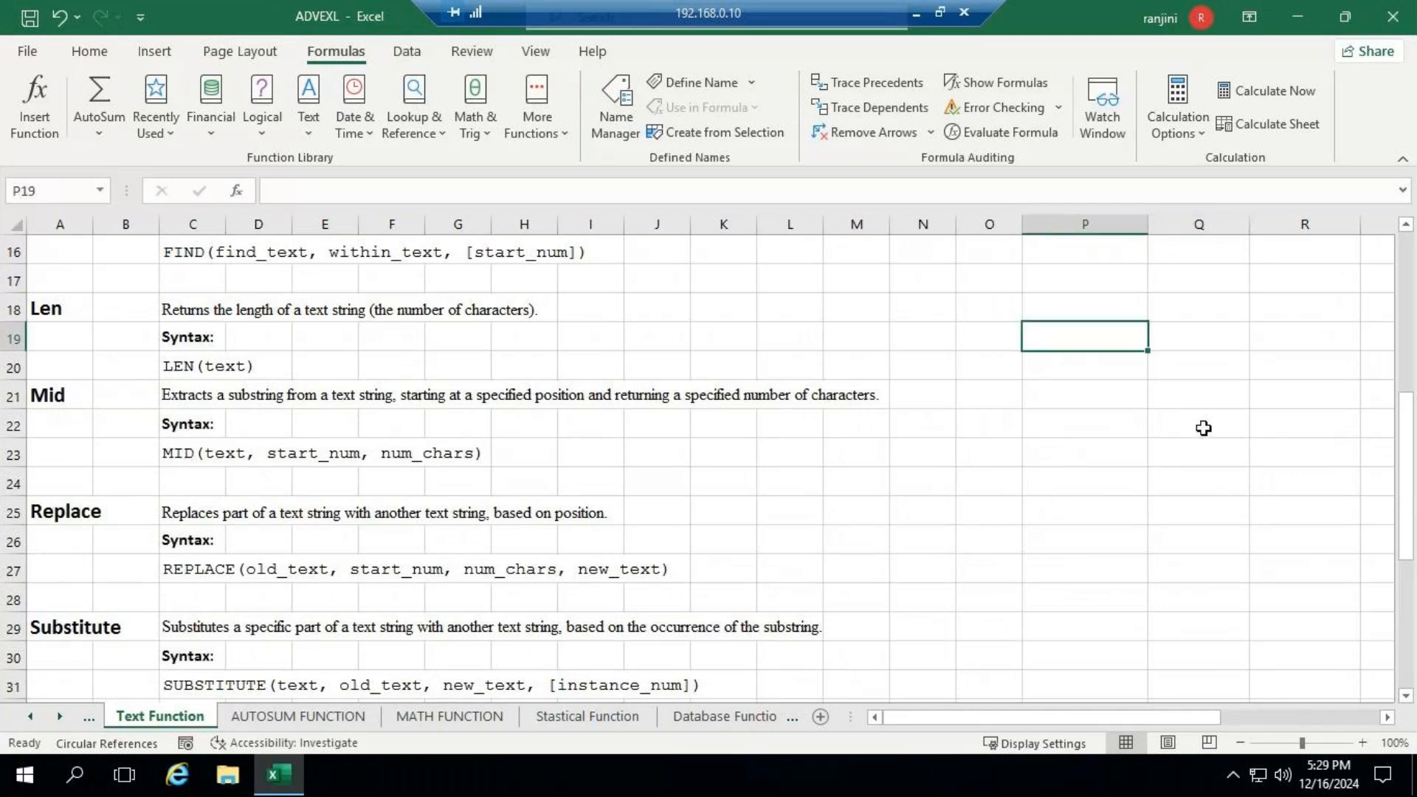
pyautogui.write('=len(')
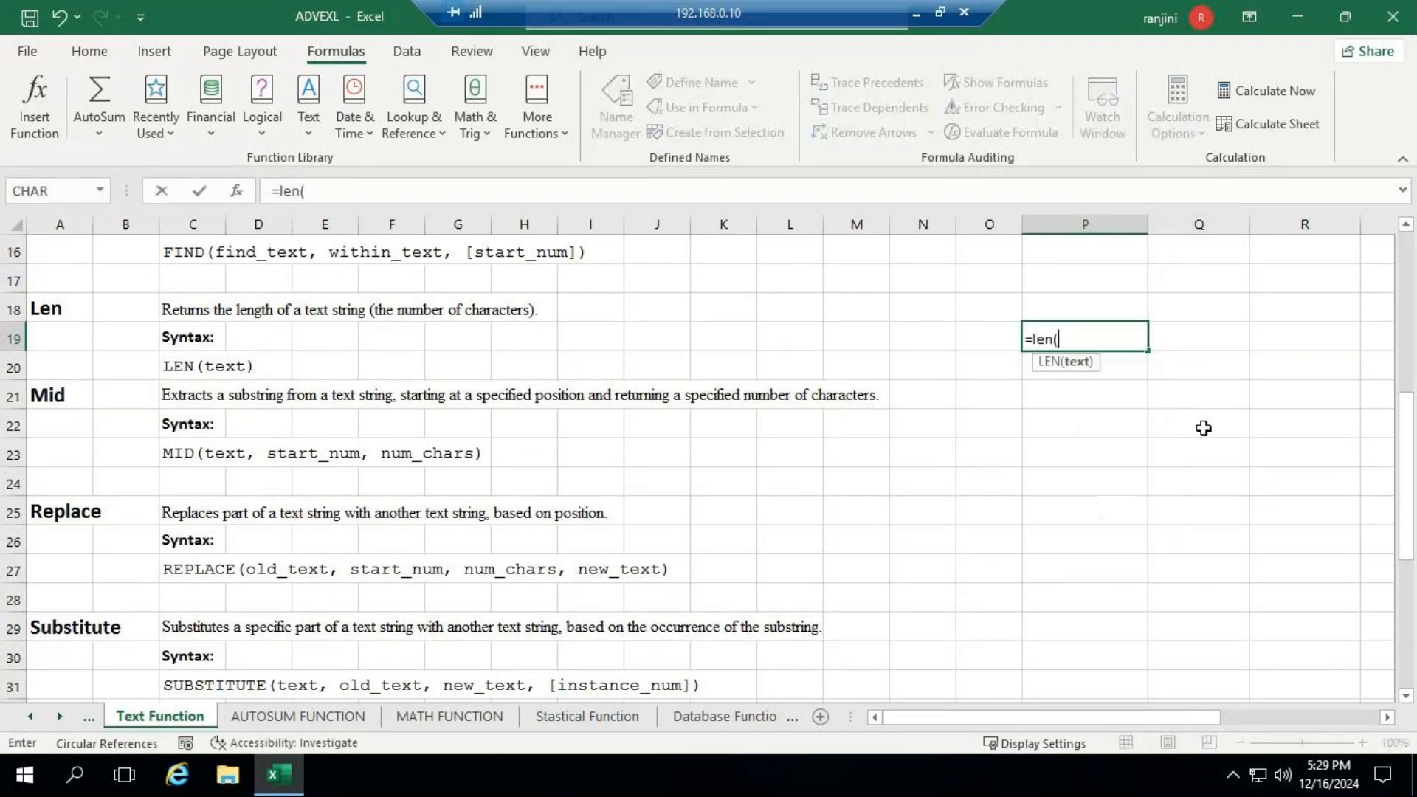
pyautogui.write('"nict computer ')
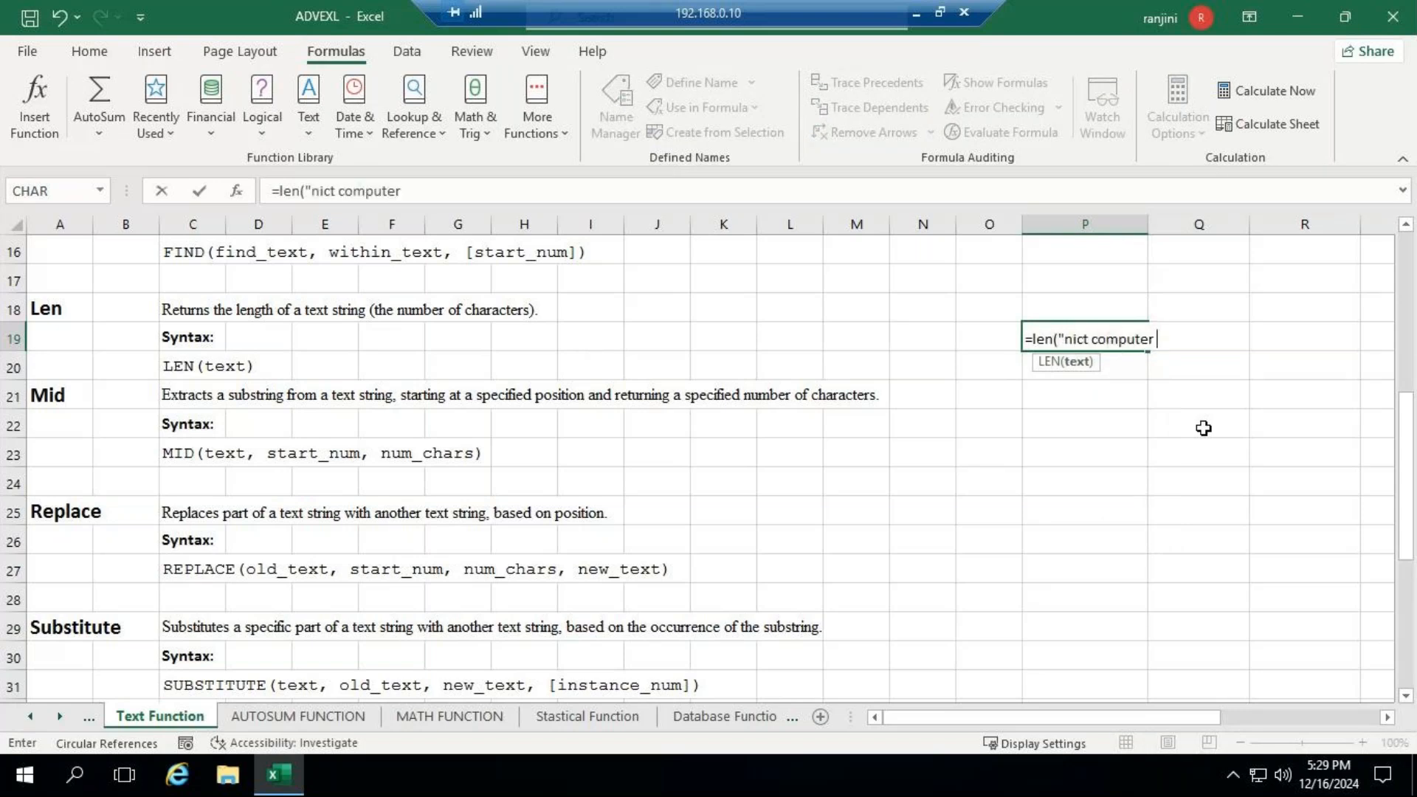
pyautogui.write('education')
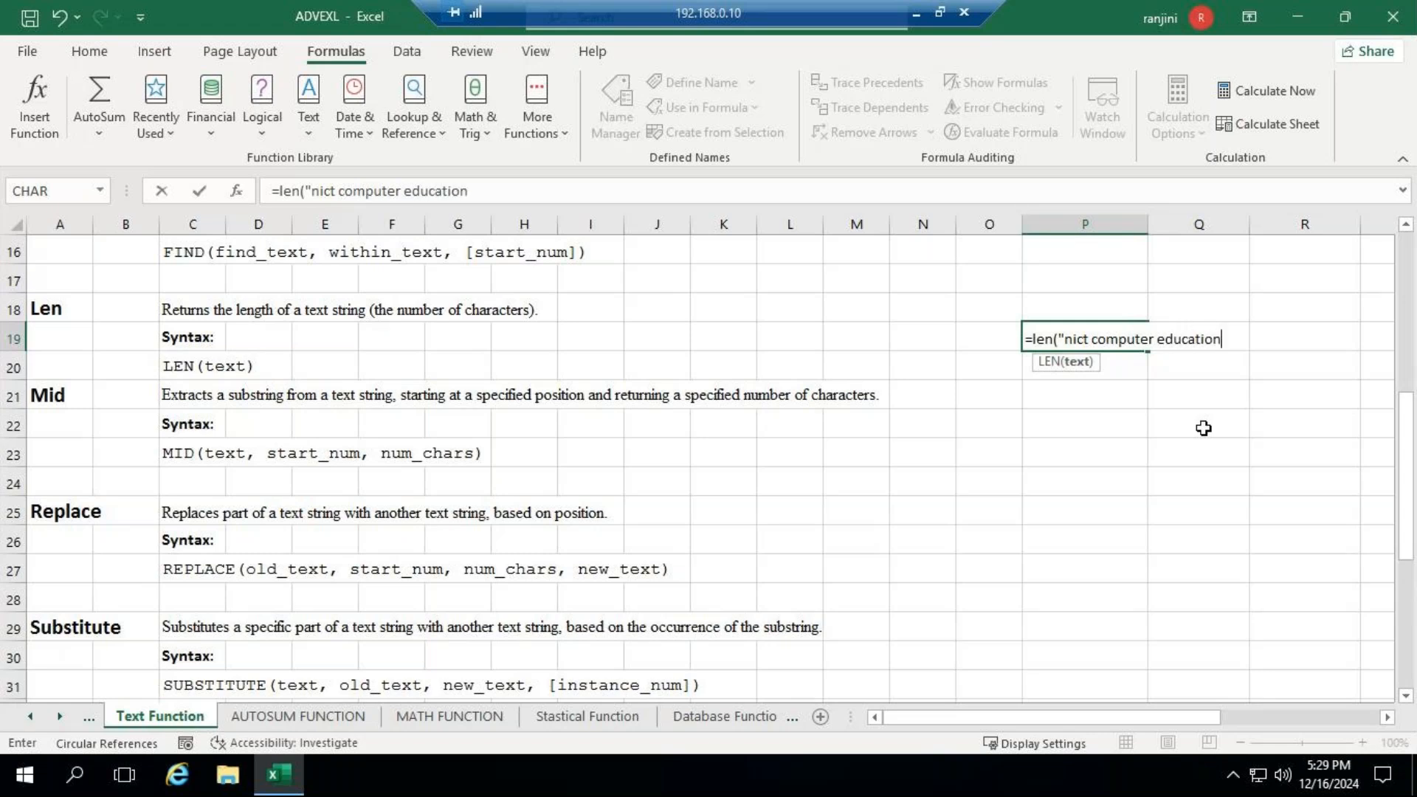
pyautogui.write('")')
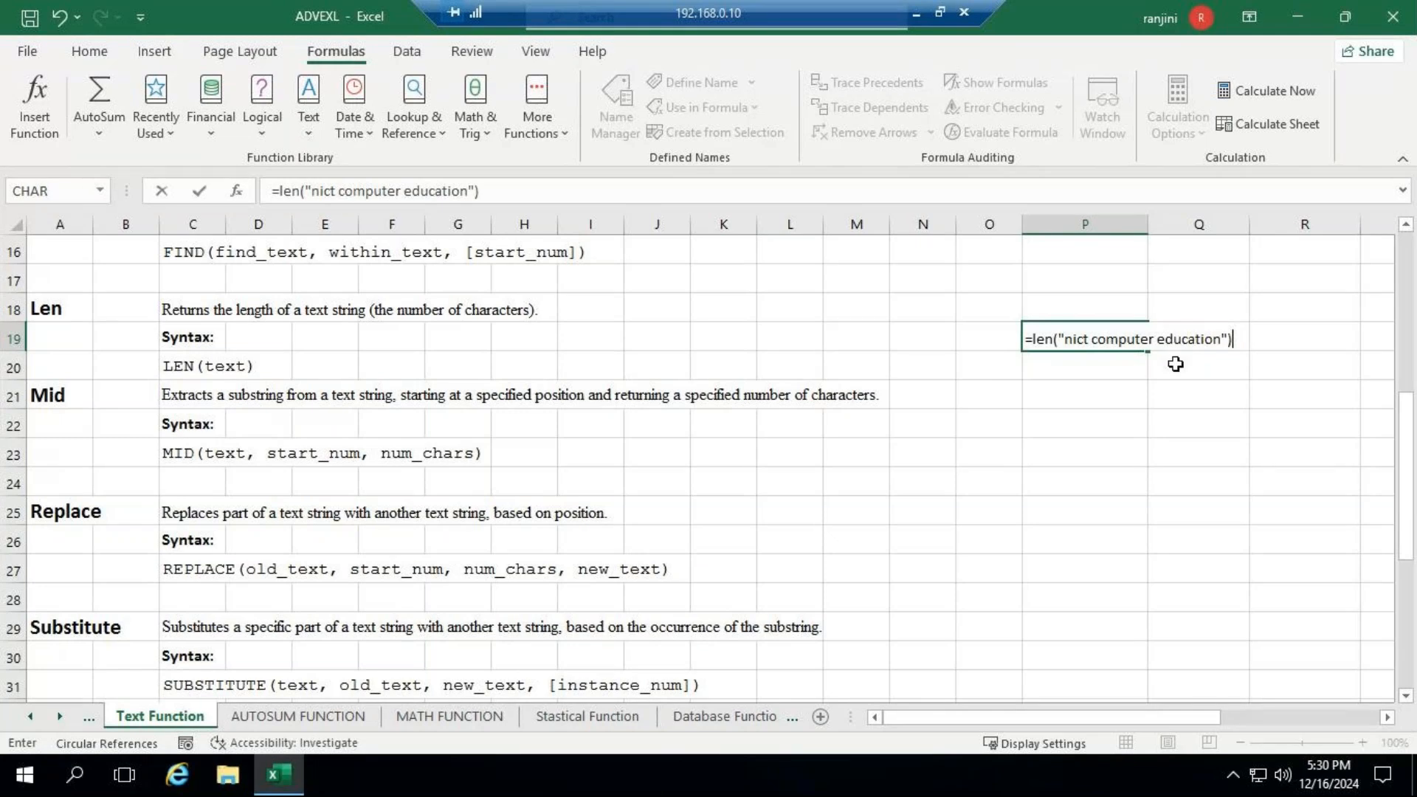
pyautogui.press('Return')
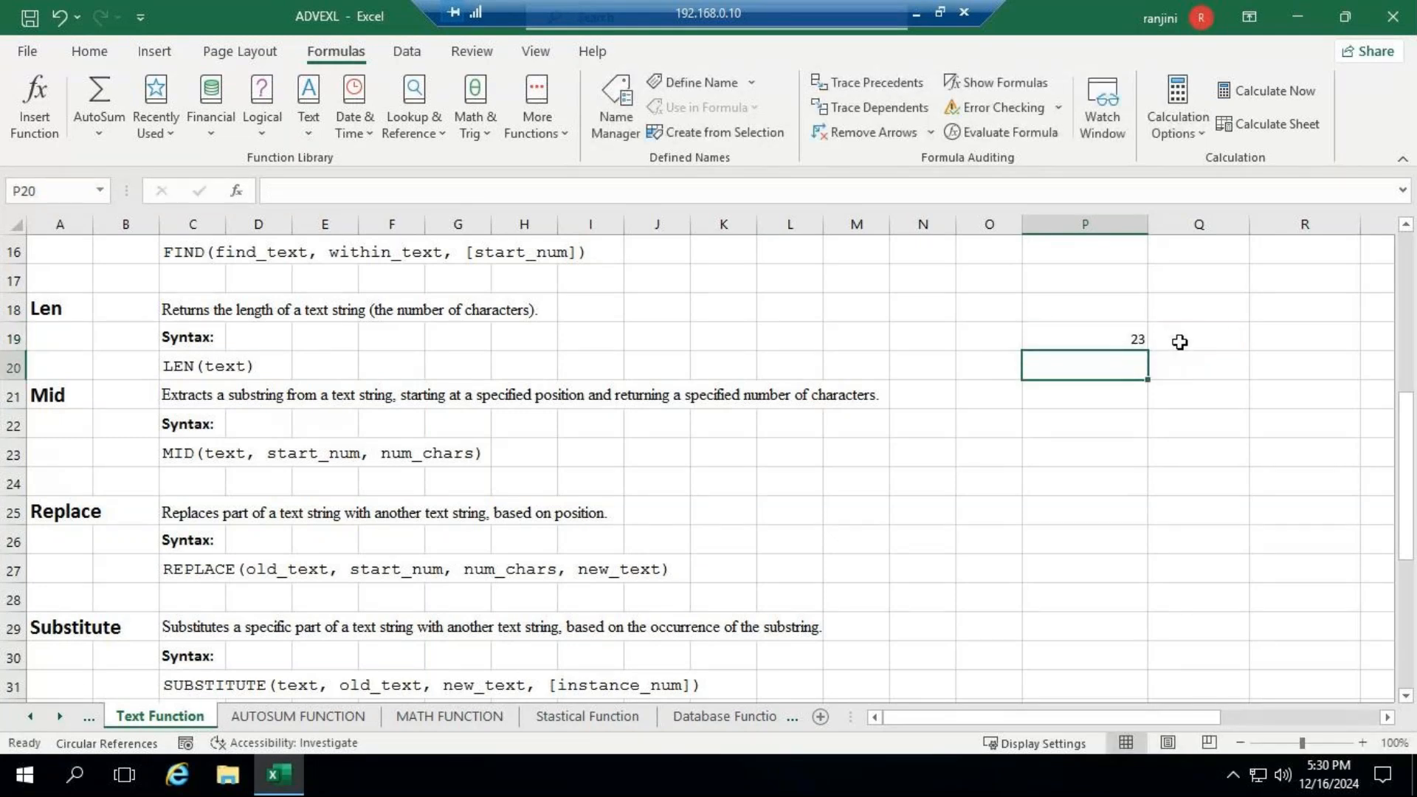
pyautogui.click(1130, 339)
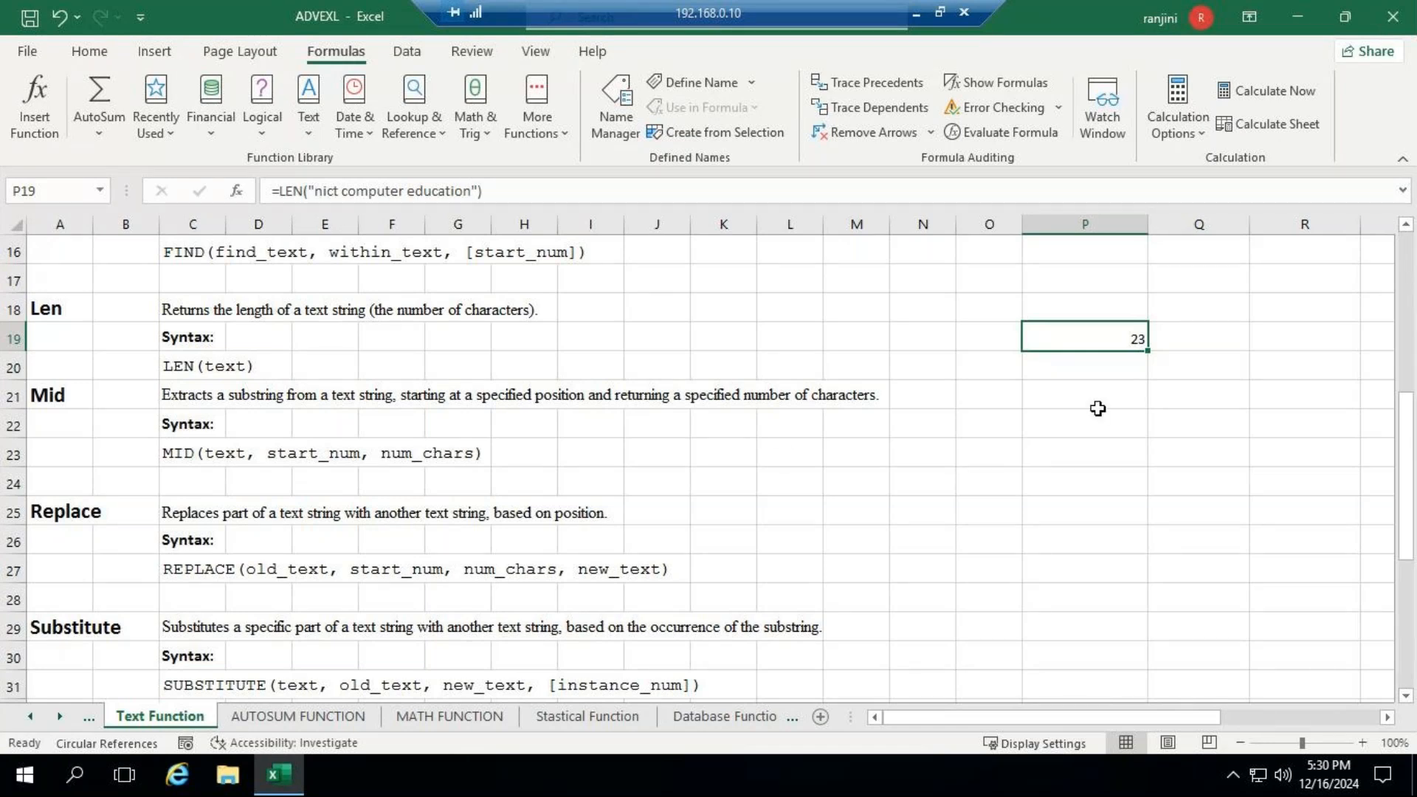
# - Enter =MID("BOMBAY",3,3) in P22 beside the Mid section to extract three characters from the third position
pyautogui.press('Down')
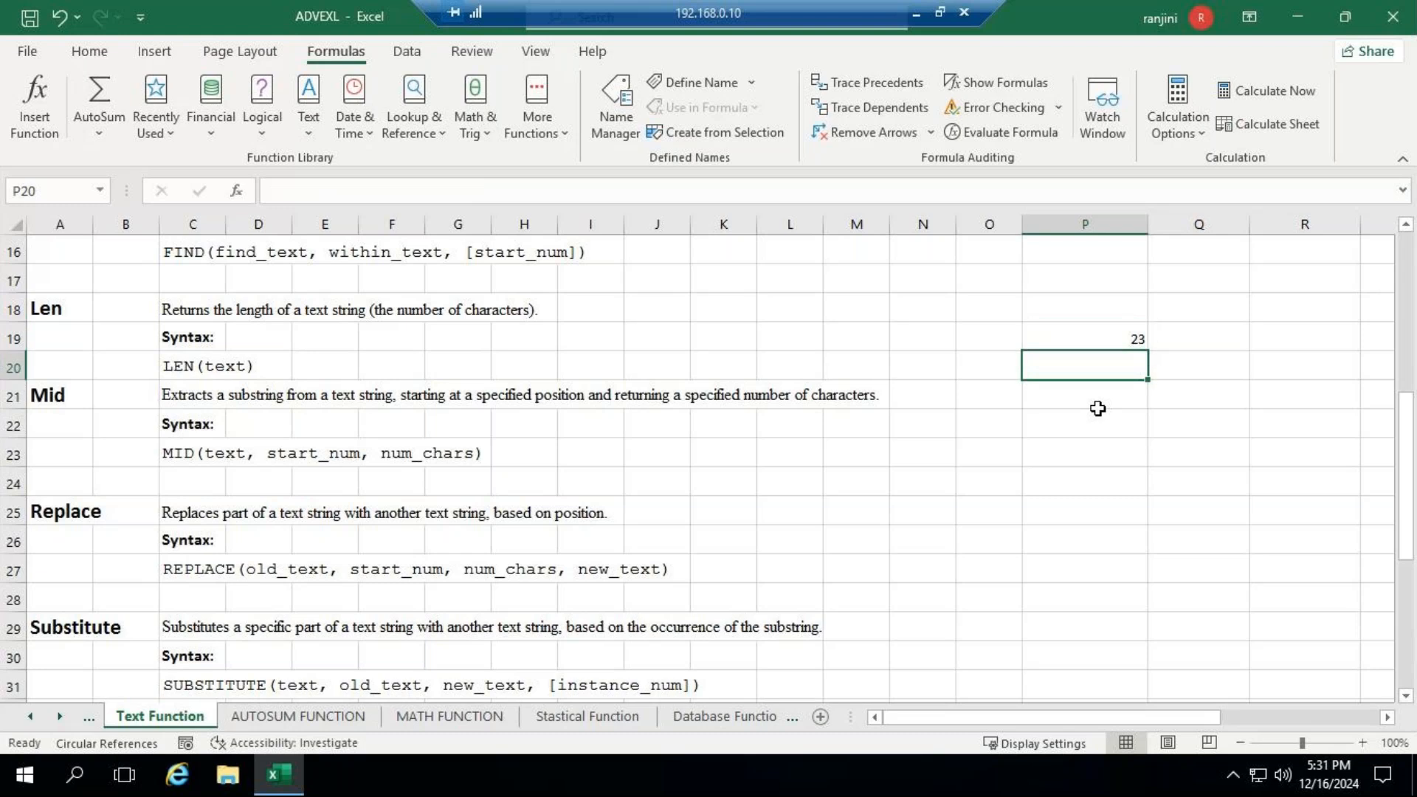
pyautogui.press('Down')
pyautogui.press('Down')
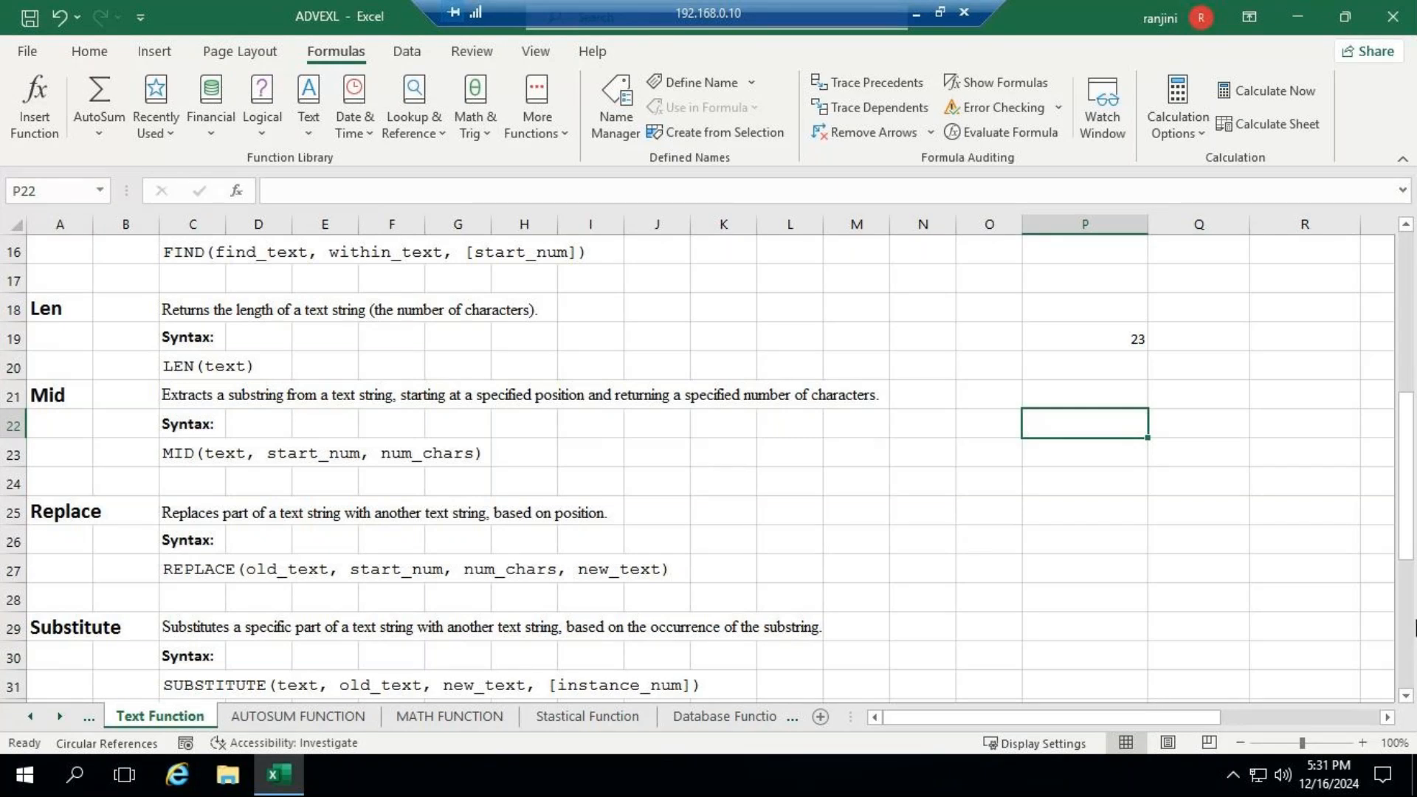
pyautogui.write('=')
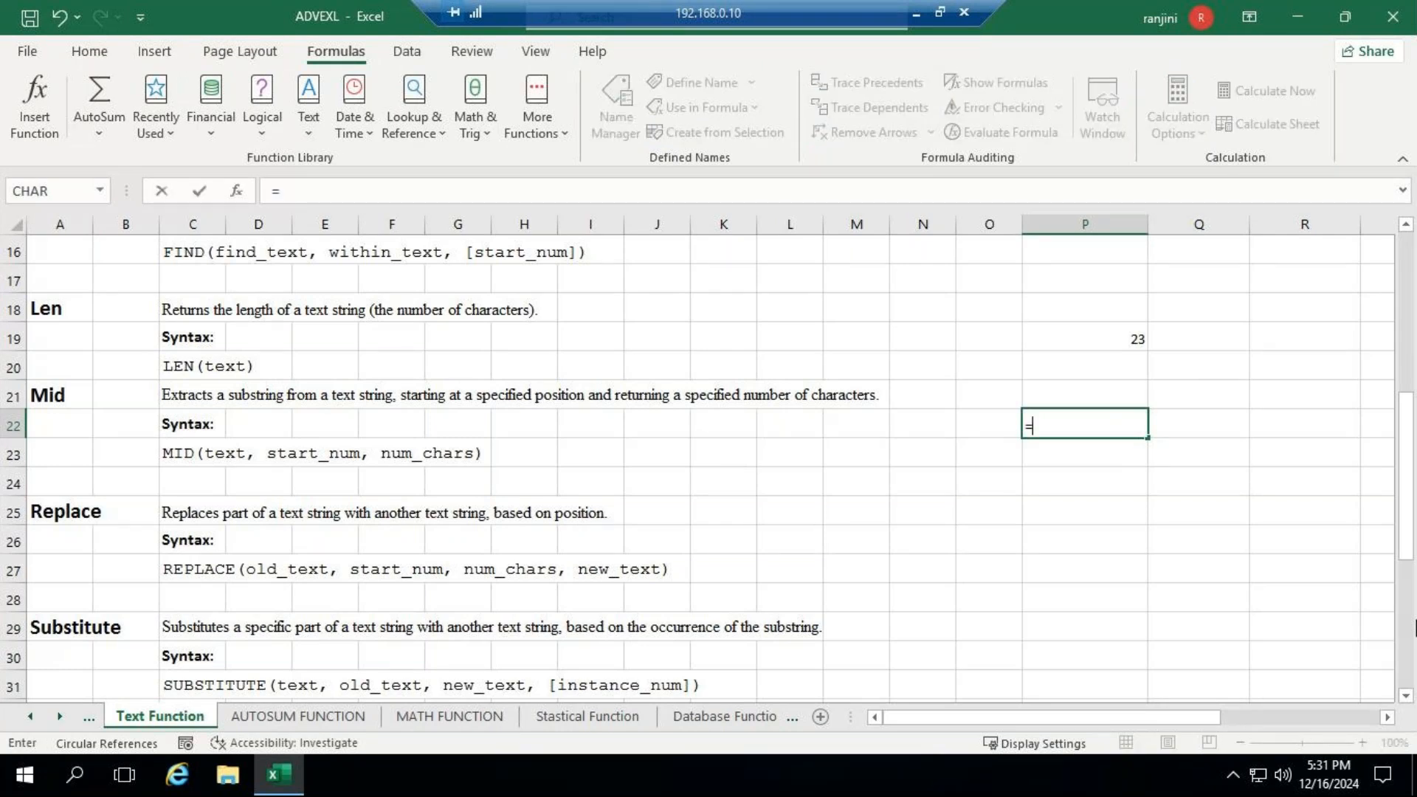
pyautogui.write('mi')
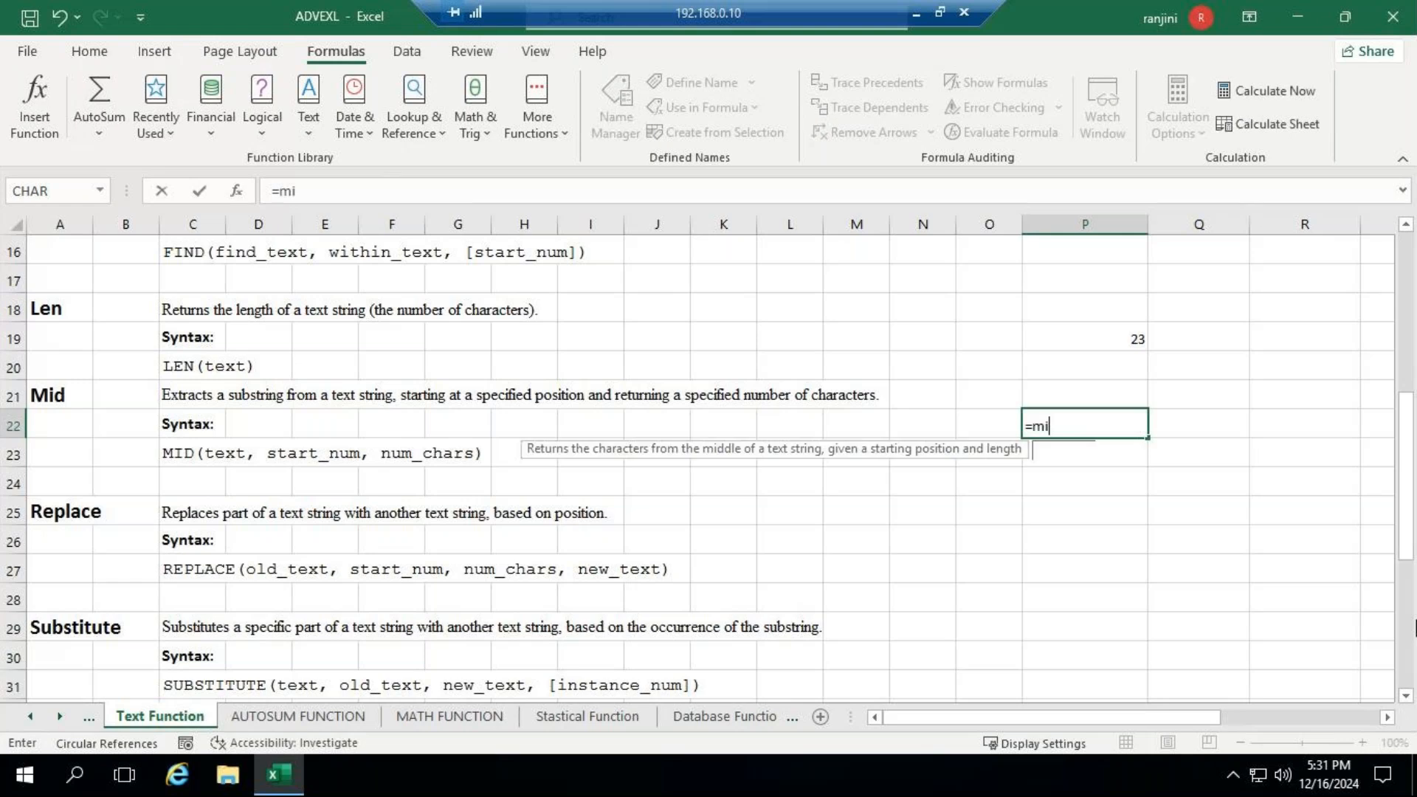
pyautogui.write('d(')
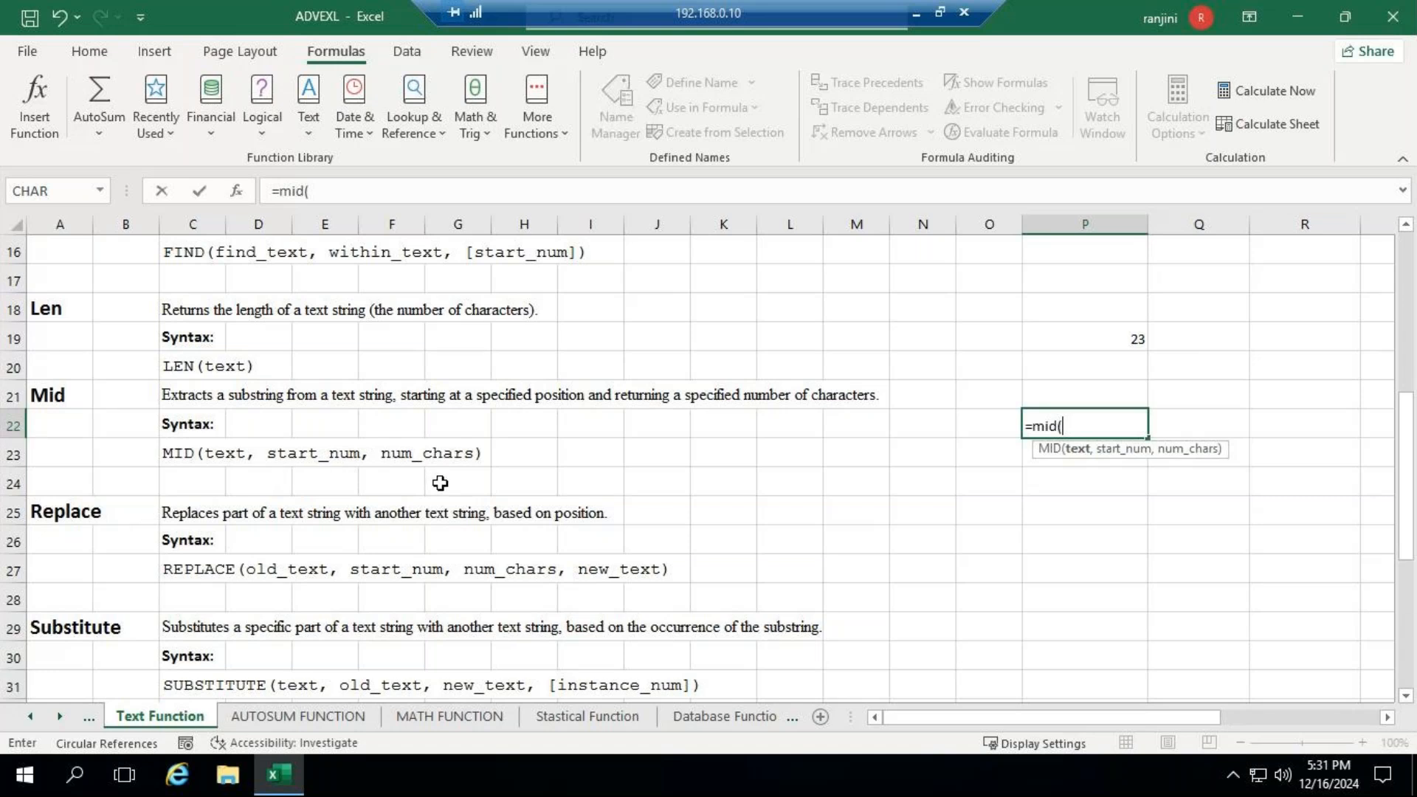
pyautogui.write('"BOMBAY')
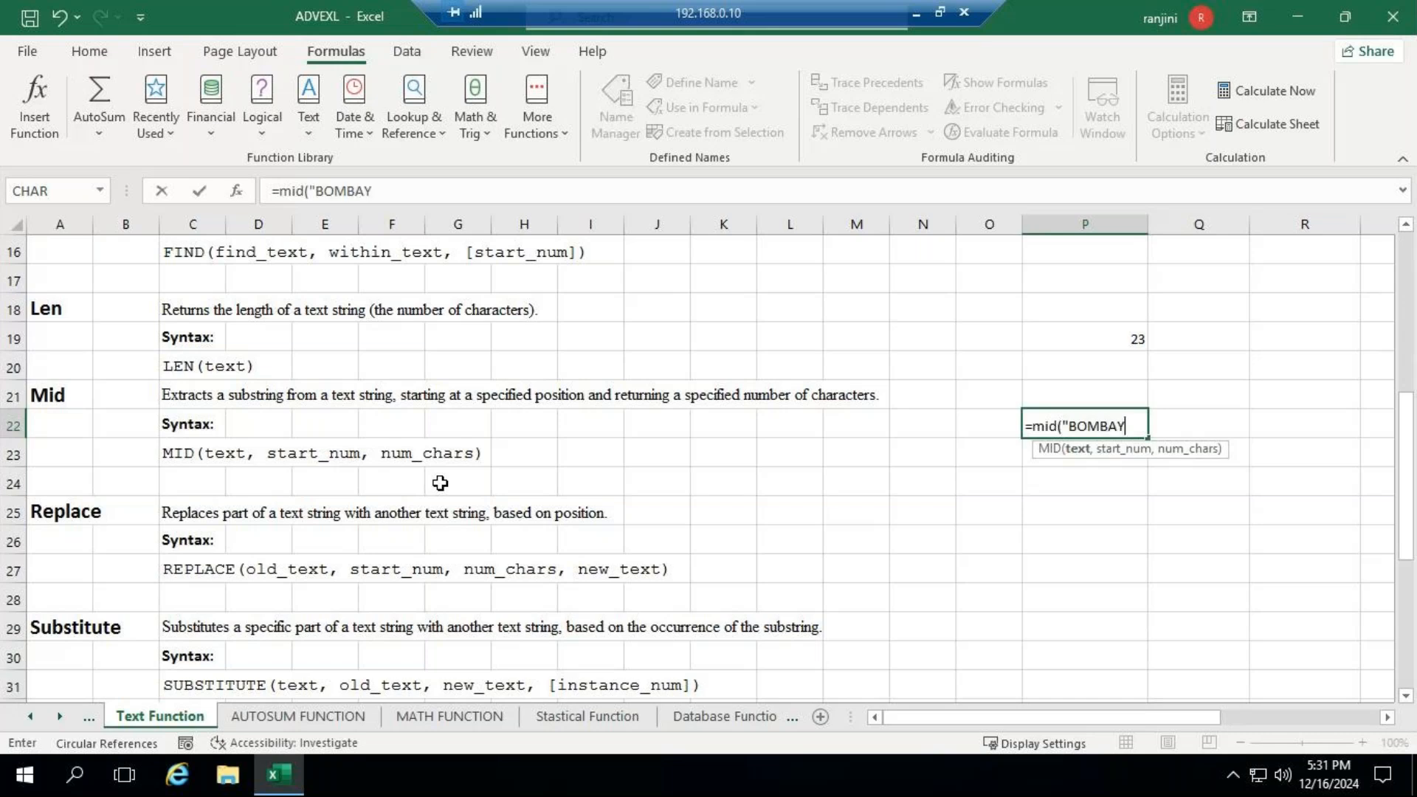
pyautogui.write('"')
pyautogui.write(',')
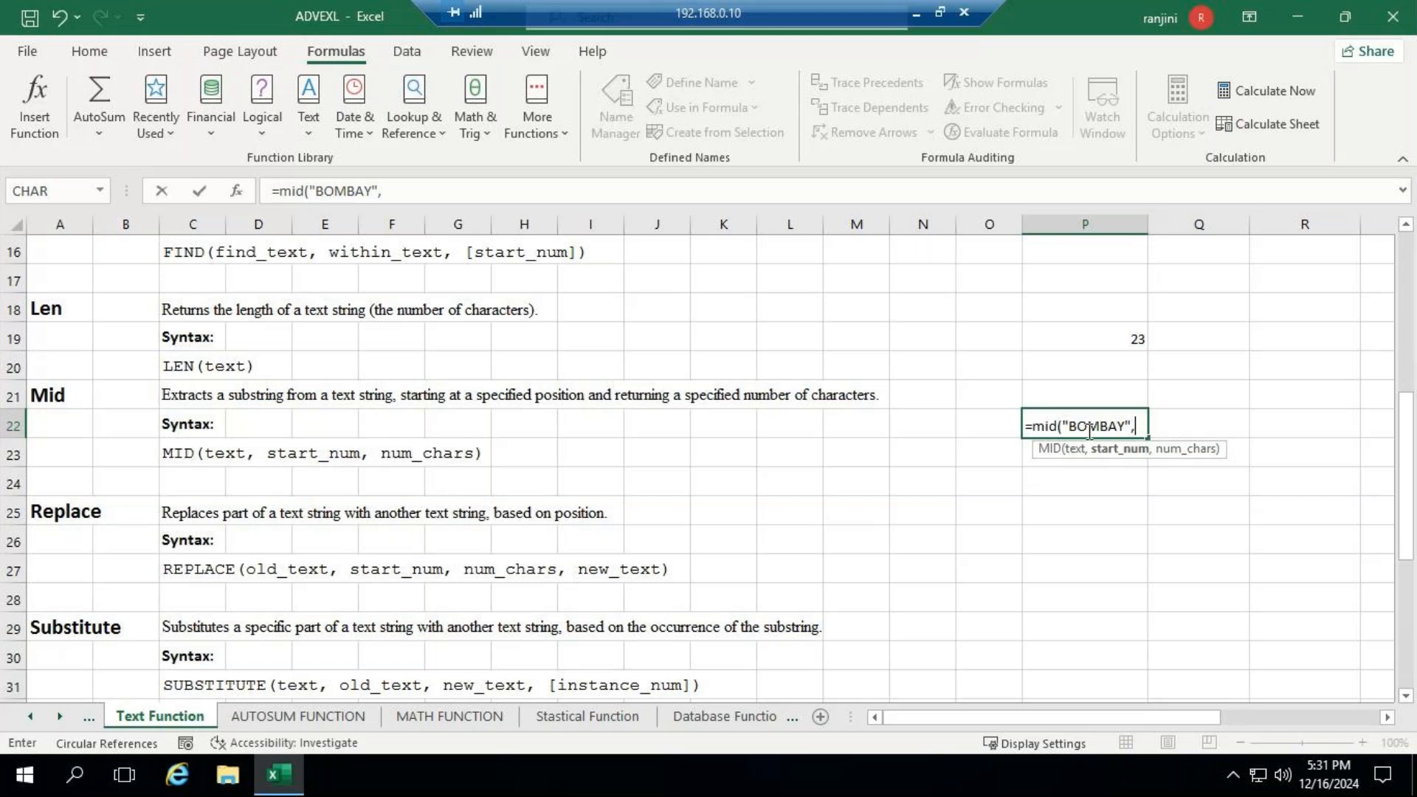
pyautogui.moveTo(1090, 429); pyautogui.dragTo(1117, 424)
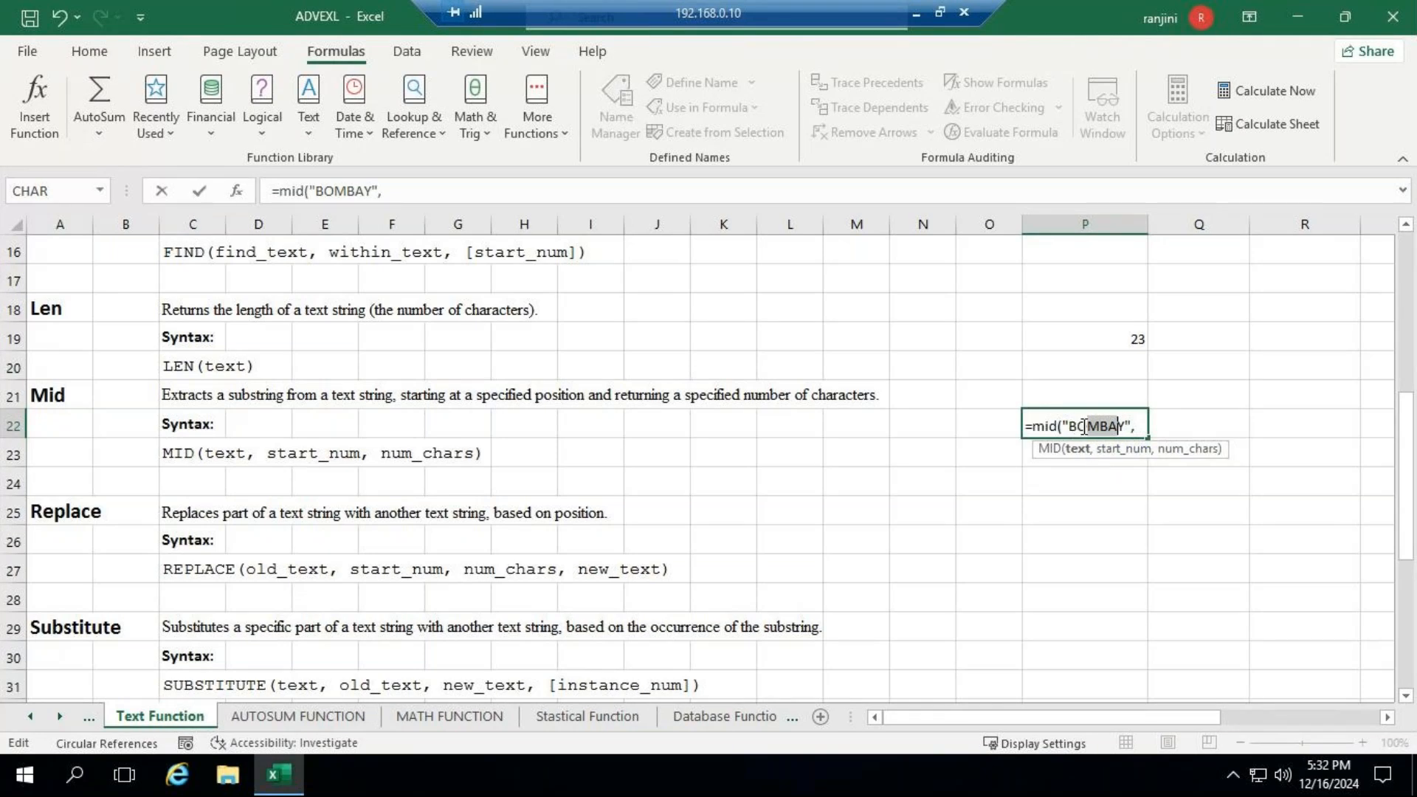
pyautogui.click(1093, 431)
pyautogui.moveTo(1092, 431); pyautogui.dragTo(1120, 426)
pyautogui.press('End')
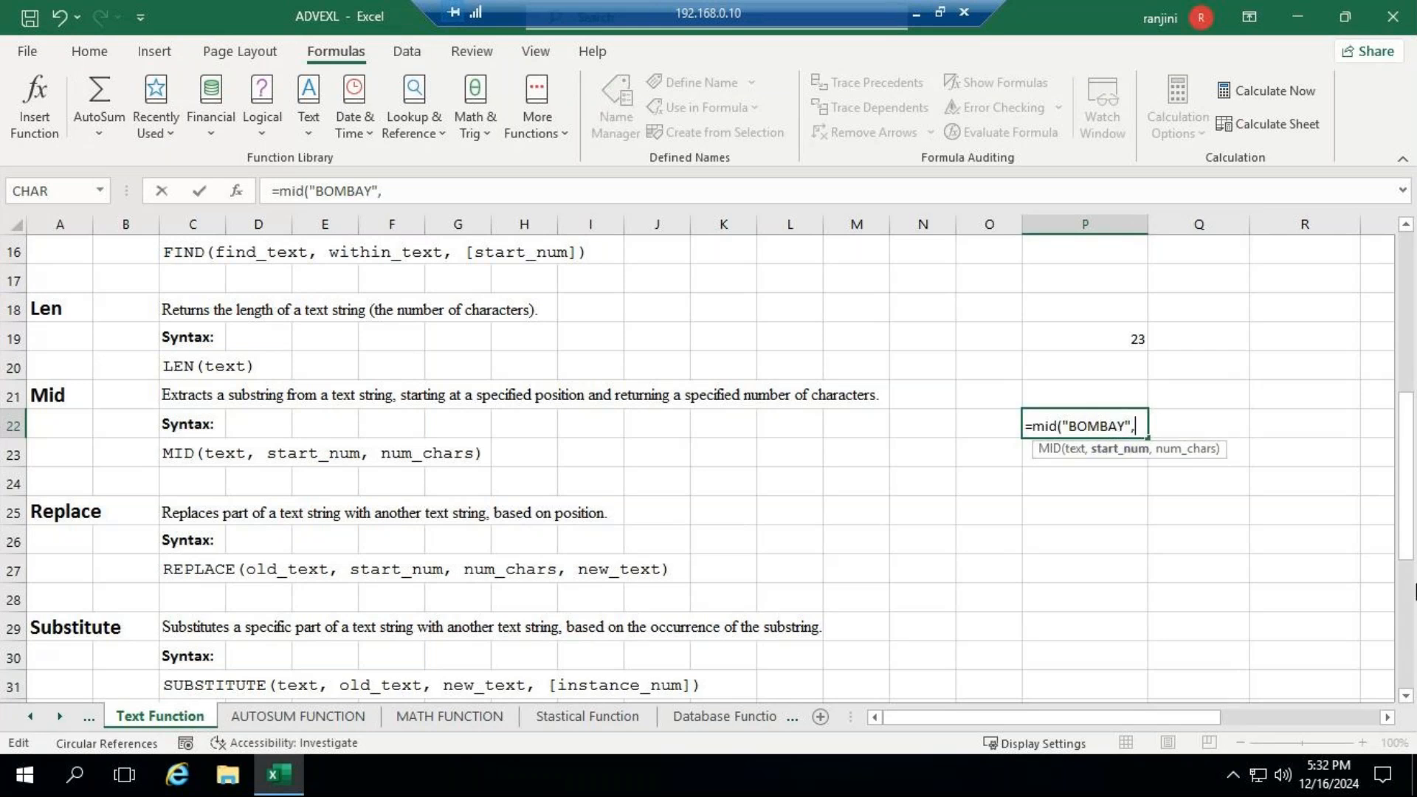
pyautogui.write('3,')
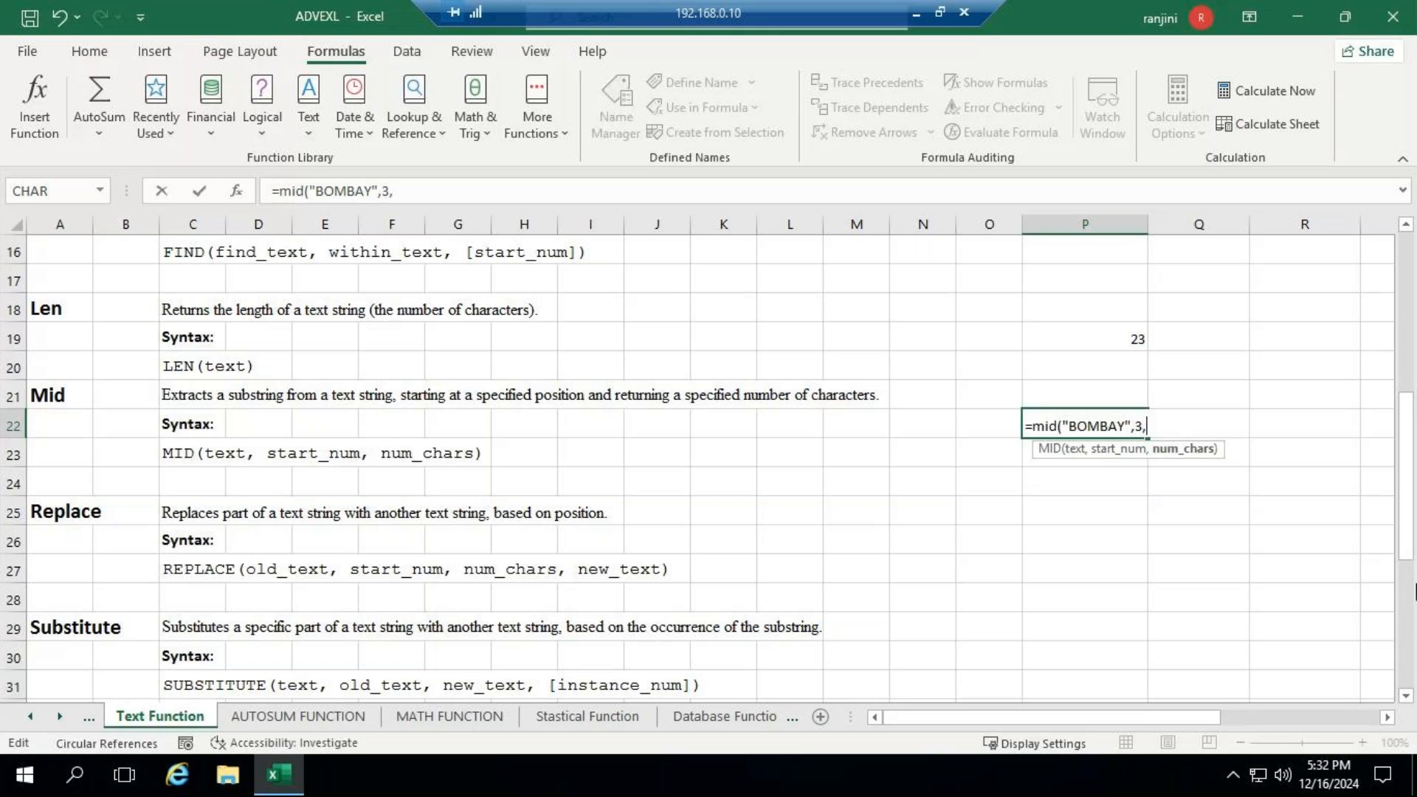
pyautogui.write('3')
pyautogui.press('Return')
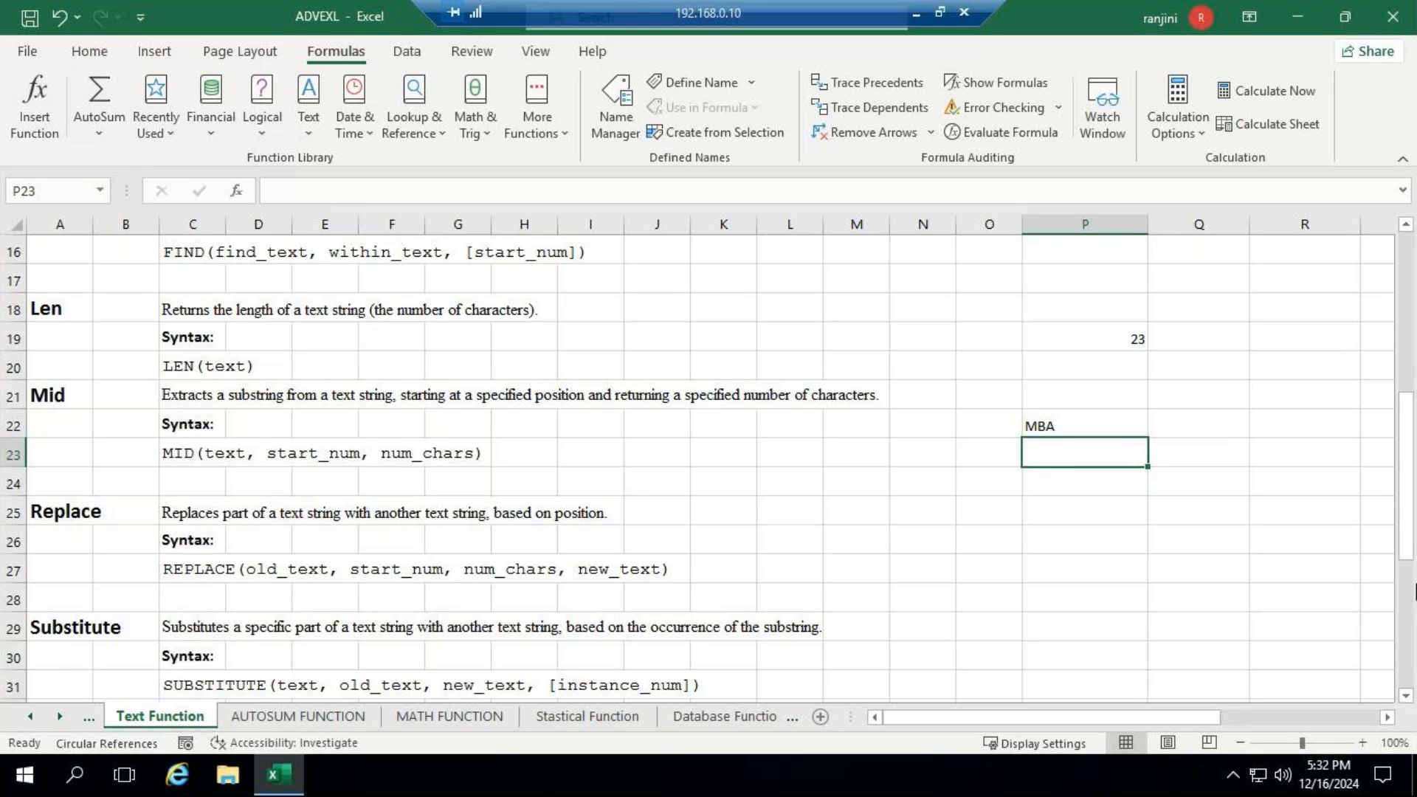
# - Review the MID formula in P22, highlighting the letters MBA within "BOMBAY"
pyautogui.click(1053, 423)
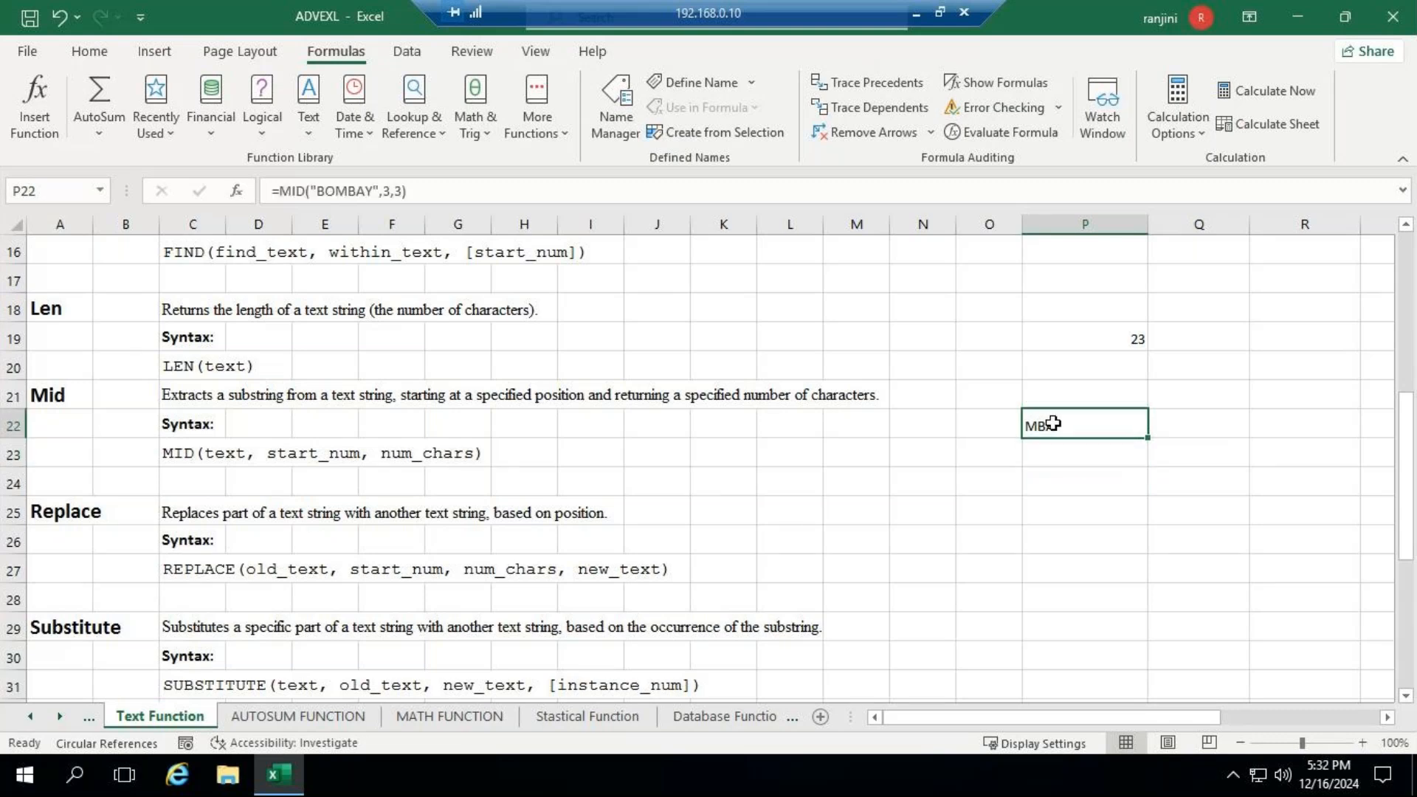
pyautogui.click(337, 190)
pyautogui.moveTo(337, 189); pyautogui.dragTo(366, 190)
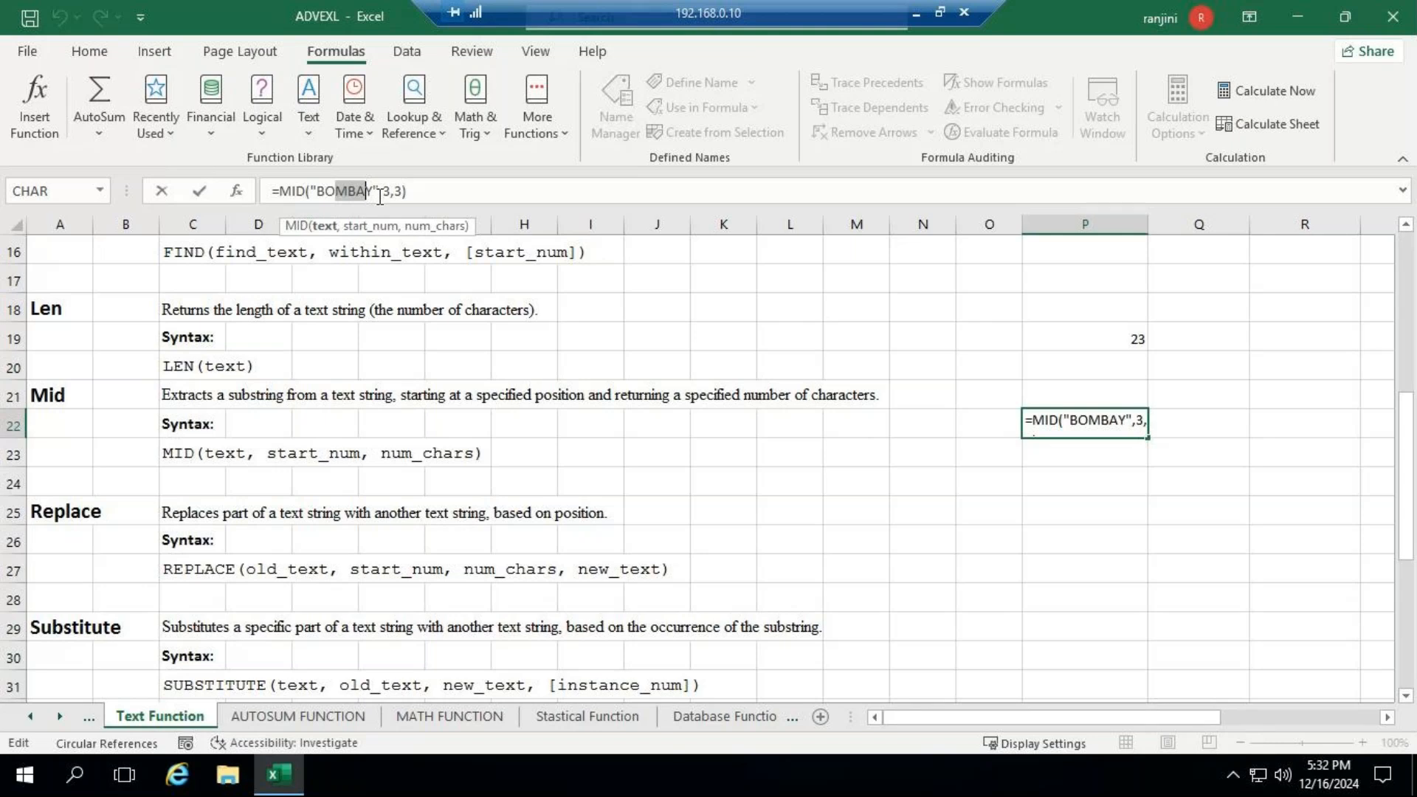
pyautogui.press('Return')
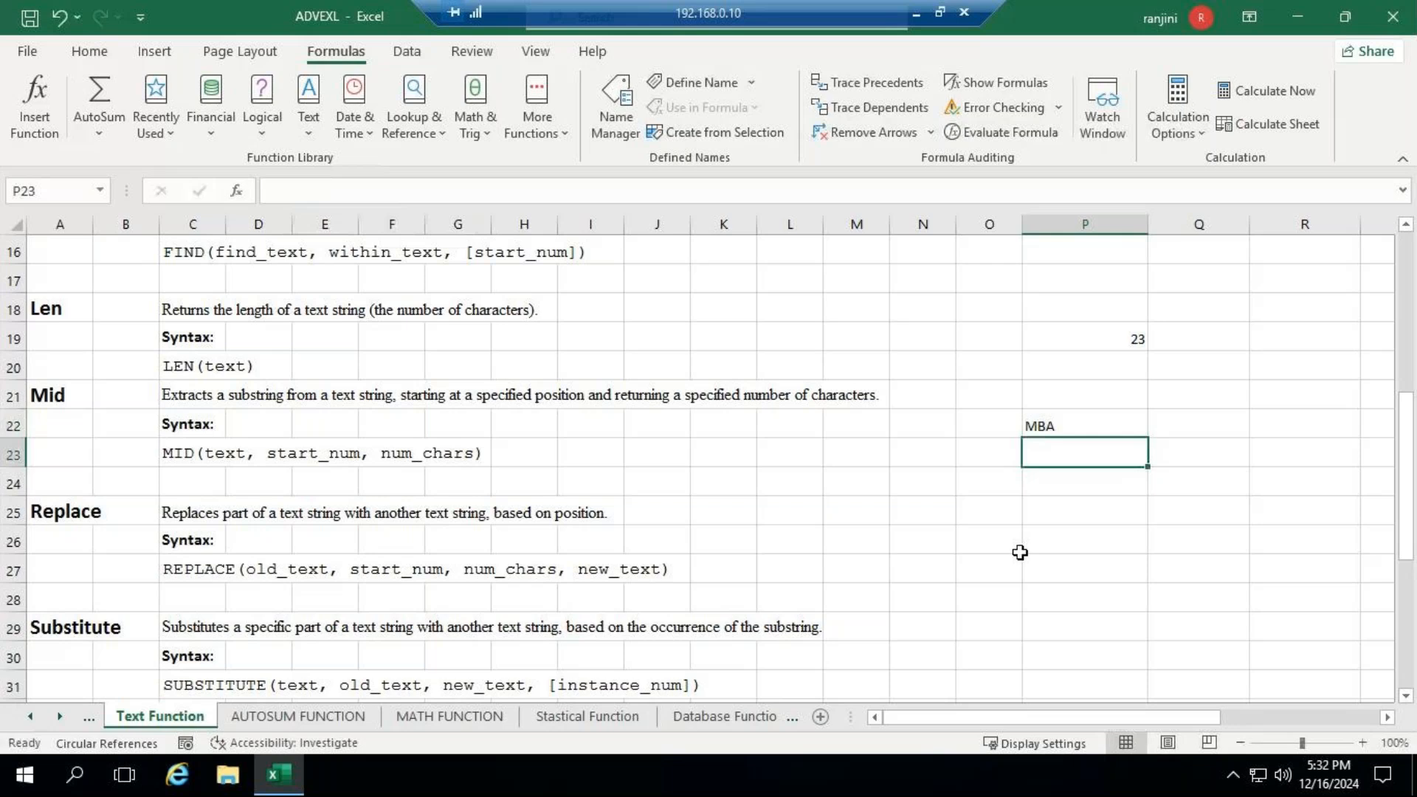
# - Enter =REPLACE("NIIT",3,1,"C") in P25 beside the Replace section to swap the third letter for C
pyautogui.click(1037, 530)
pyautogui.click(1044, 515)
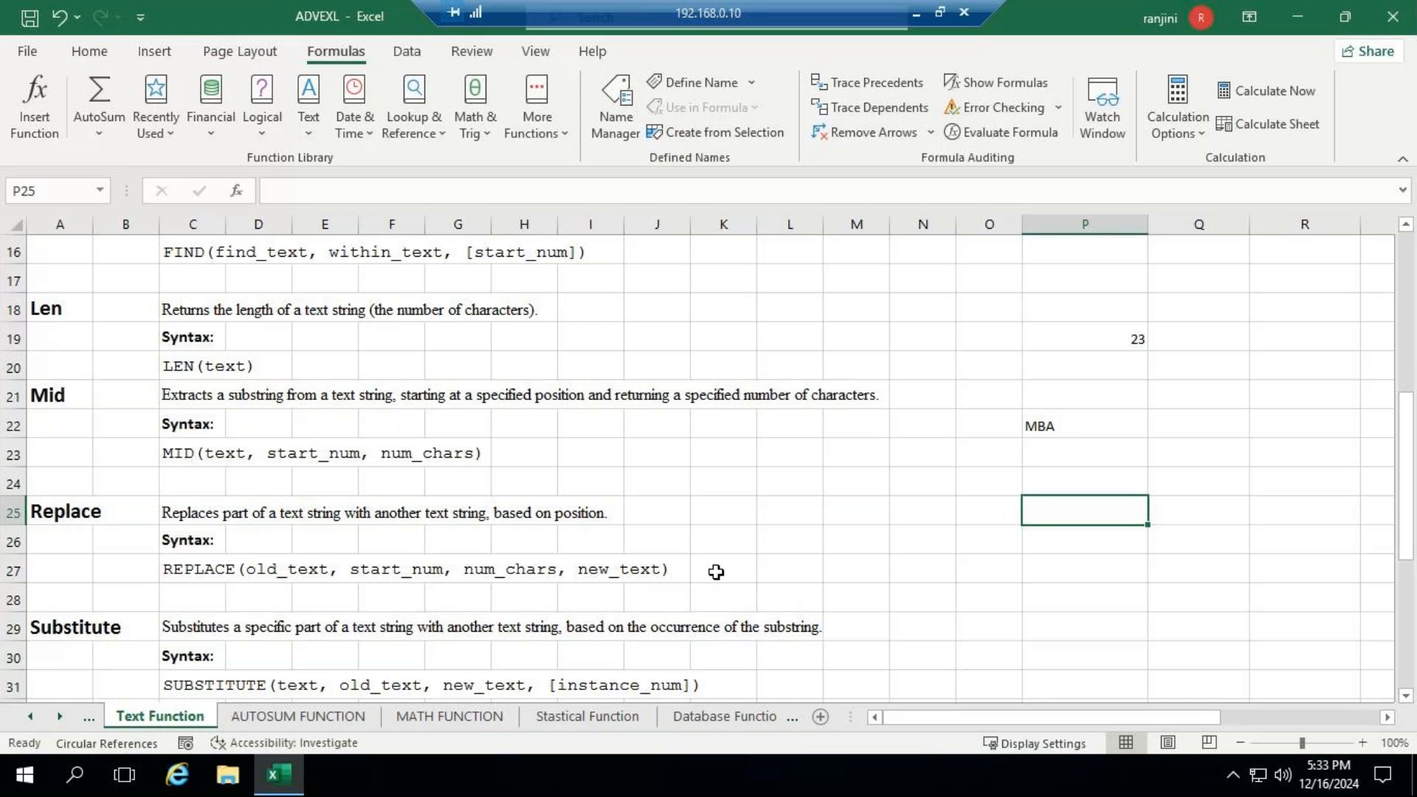
pyautogui.press('F2')
pyautogui.write('=REPL')
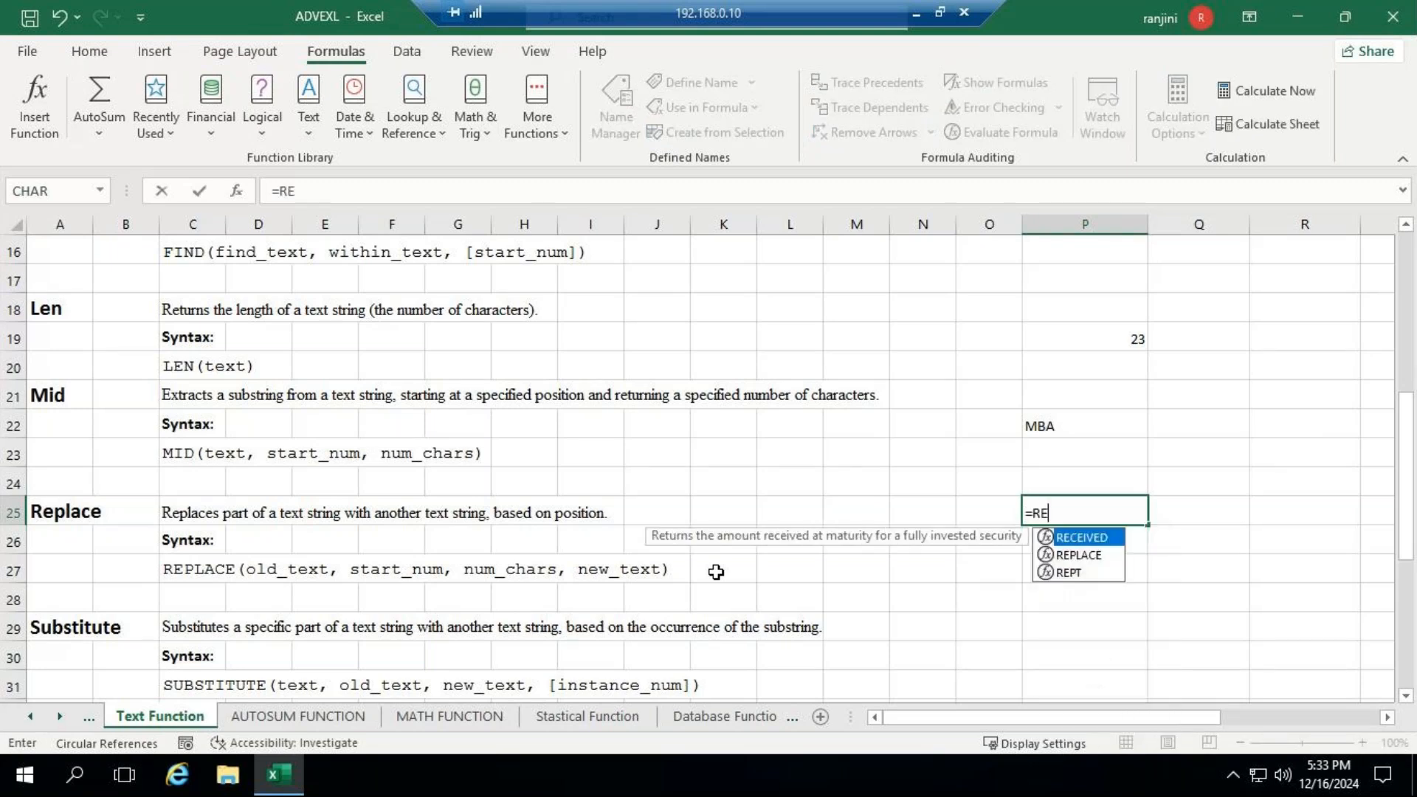
pyautogui.press('Tab')
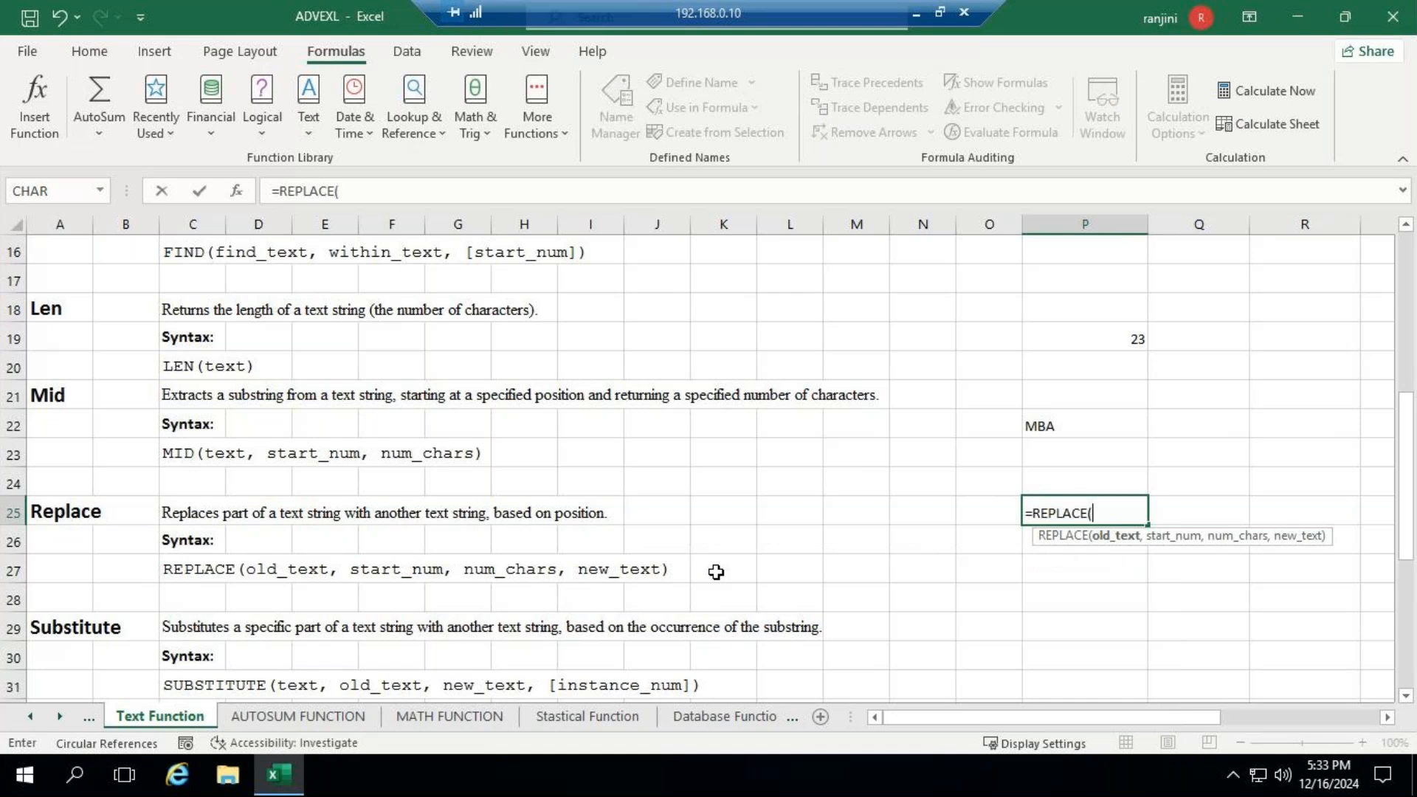
pyautogui.write('"NIIT",')
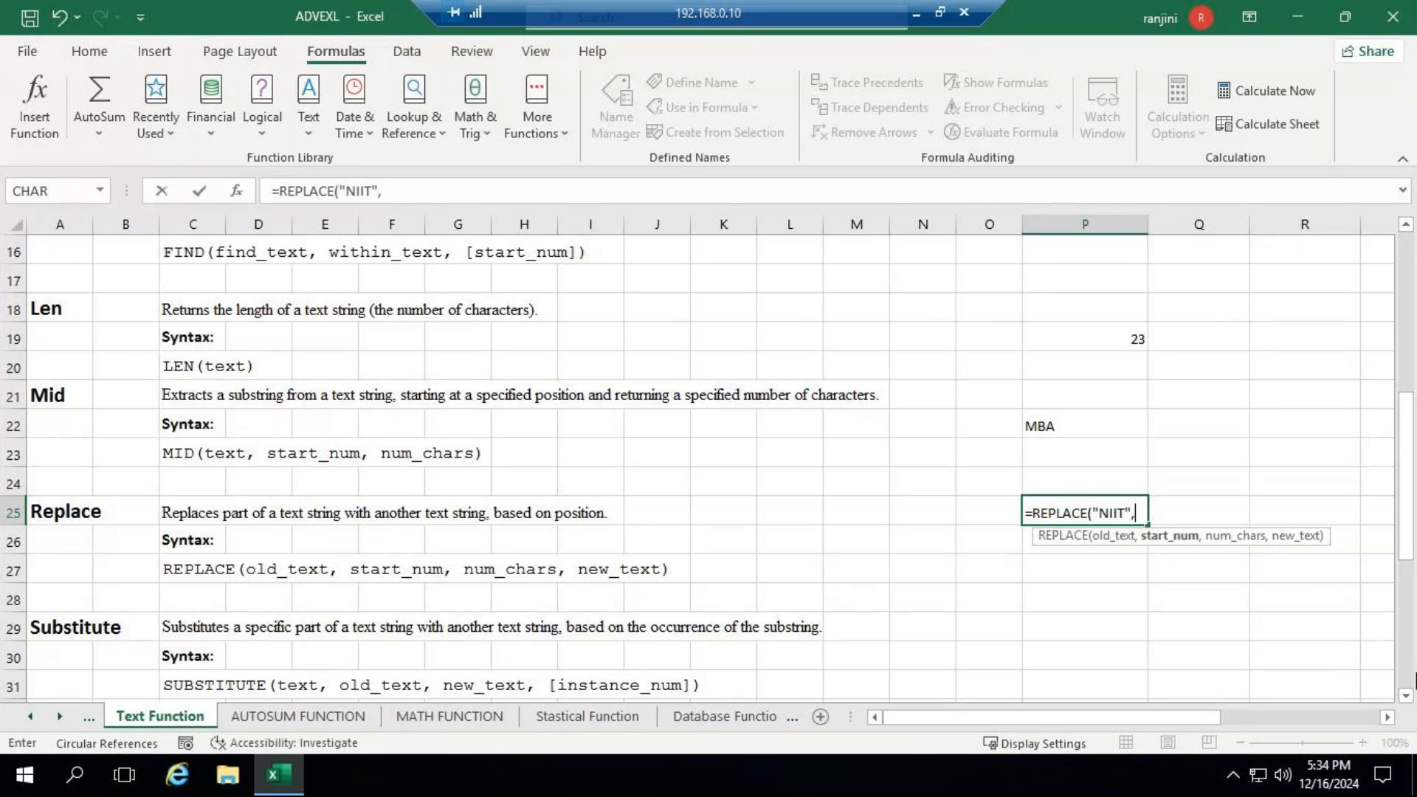
pyautogui.write('3,')
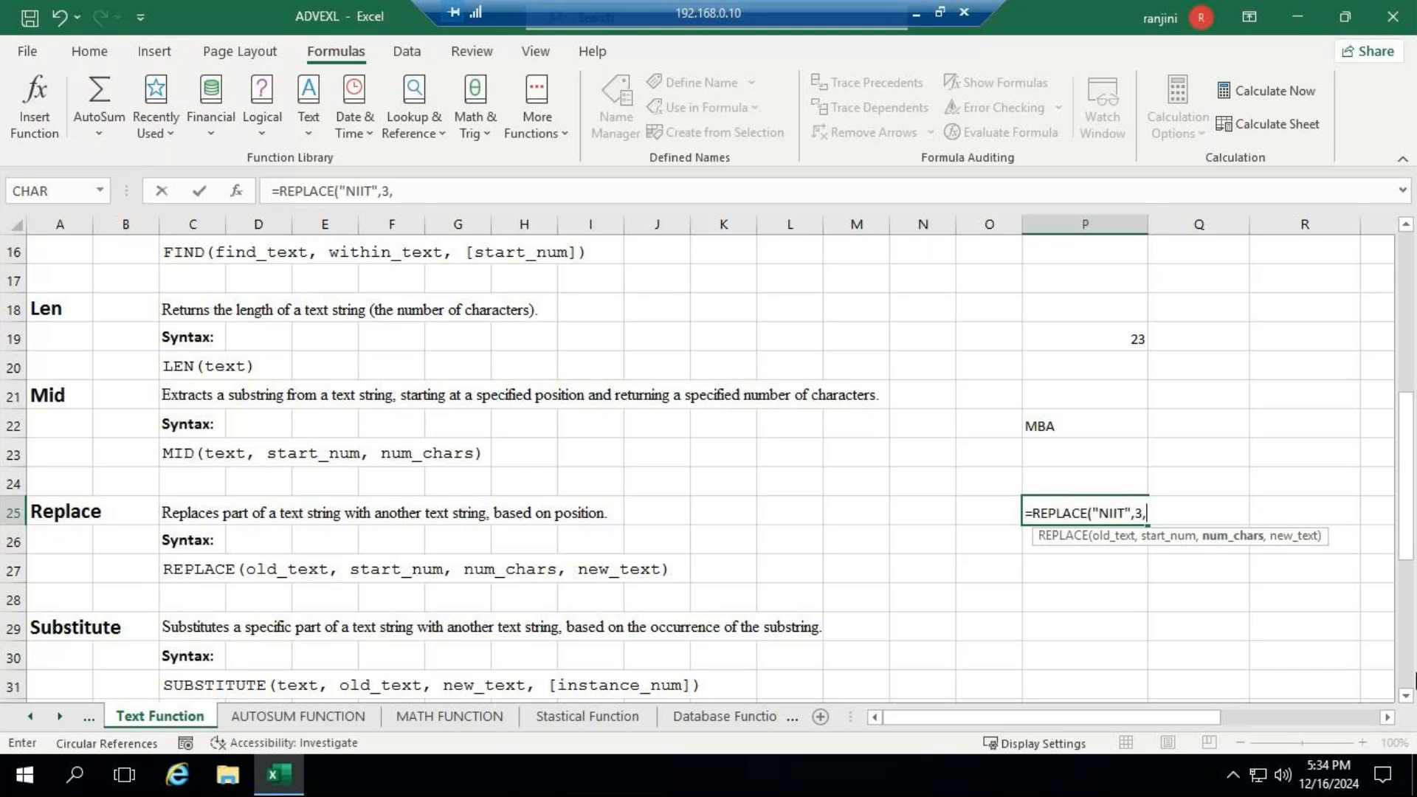
pyautogui.write('1')
pyautogui.write(',"C')
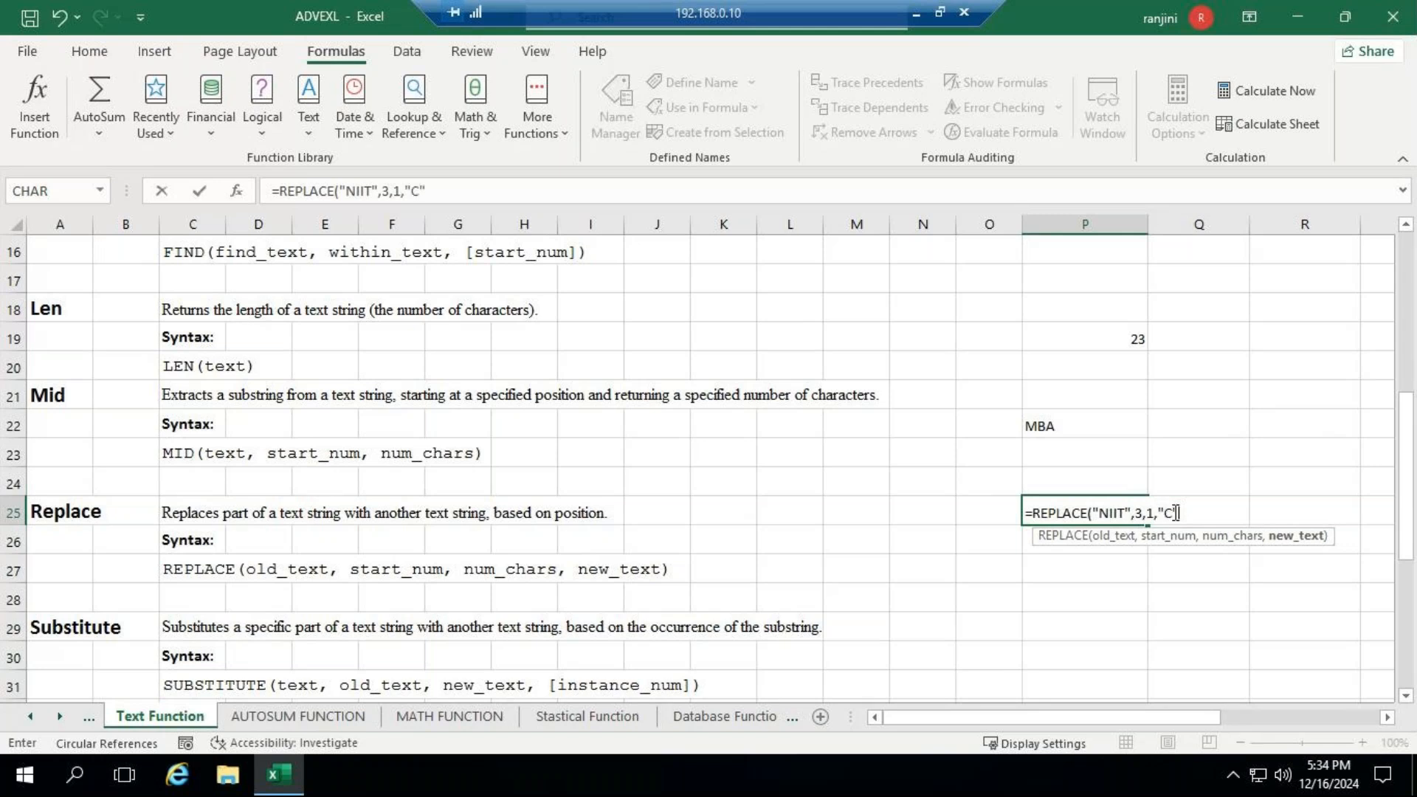
pyautogui.write('")')
pyautogui.press('Return')
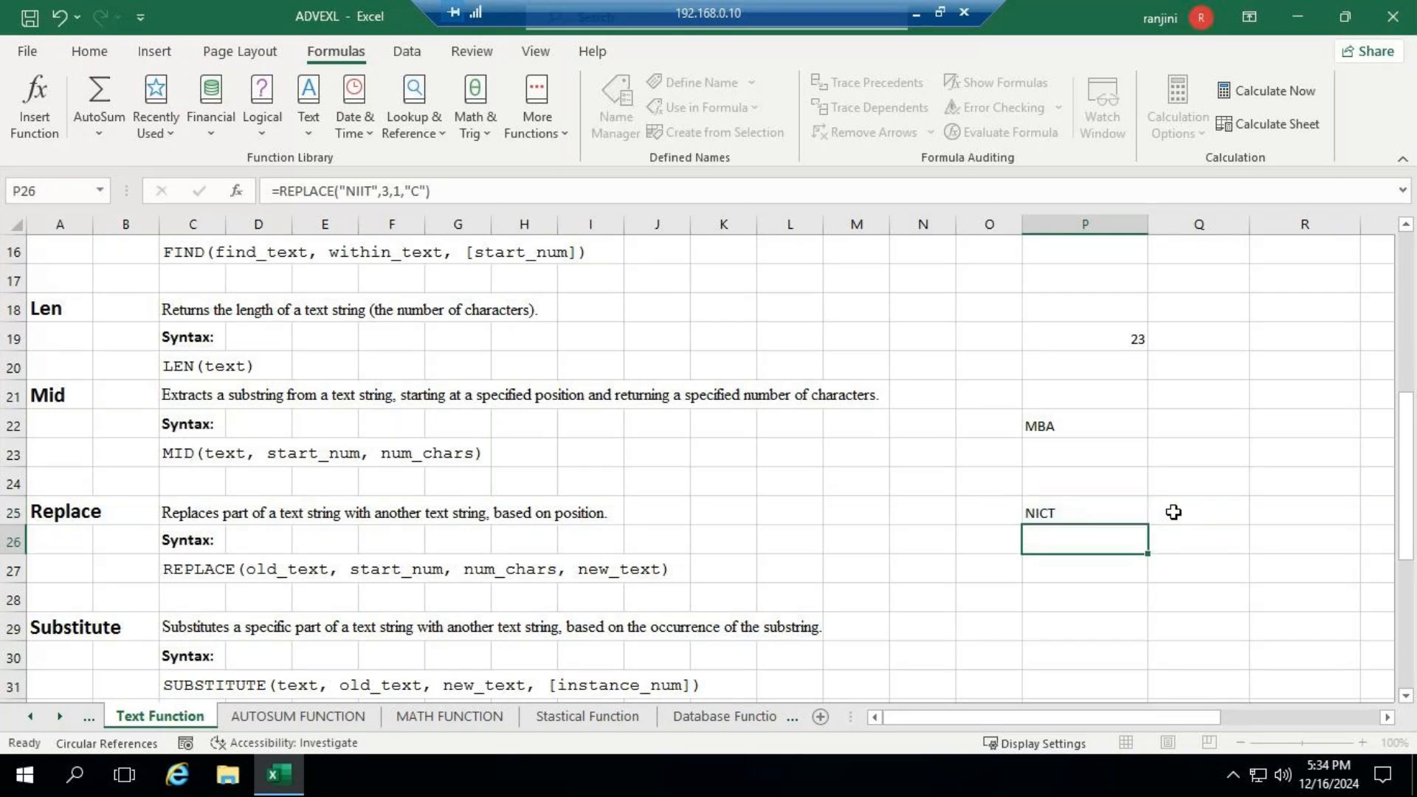
pyautogui.press('Up')
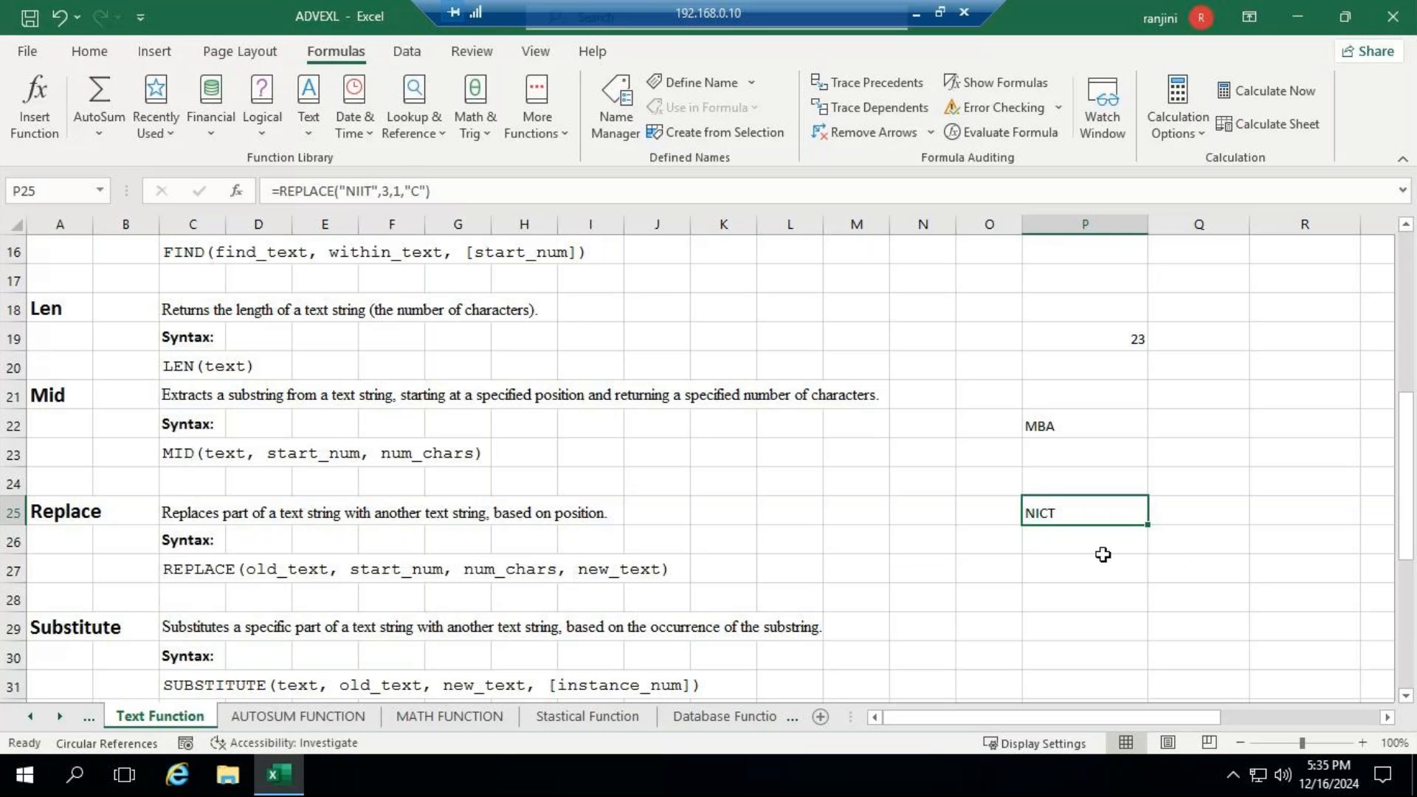
# - Enter =REPLACE("SOON",1,1,"M") in P26 to swap the first letter for M
pyautogui.click(1078, 547)
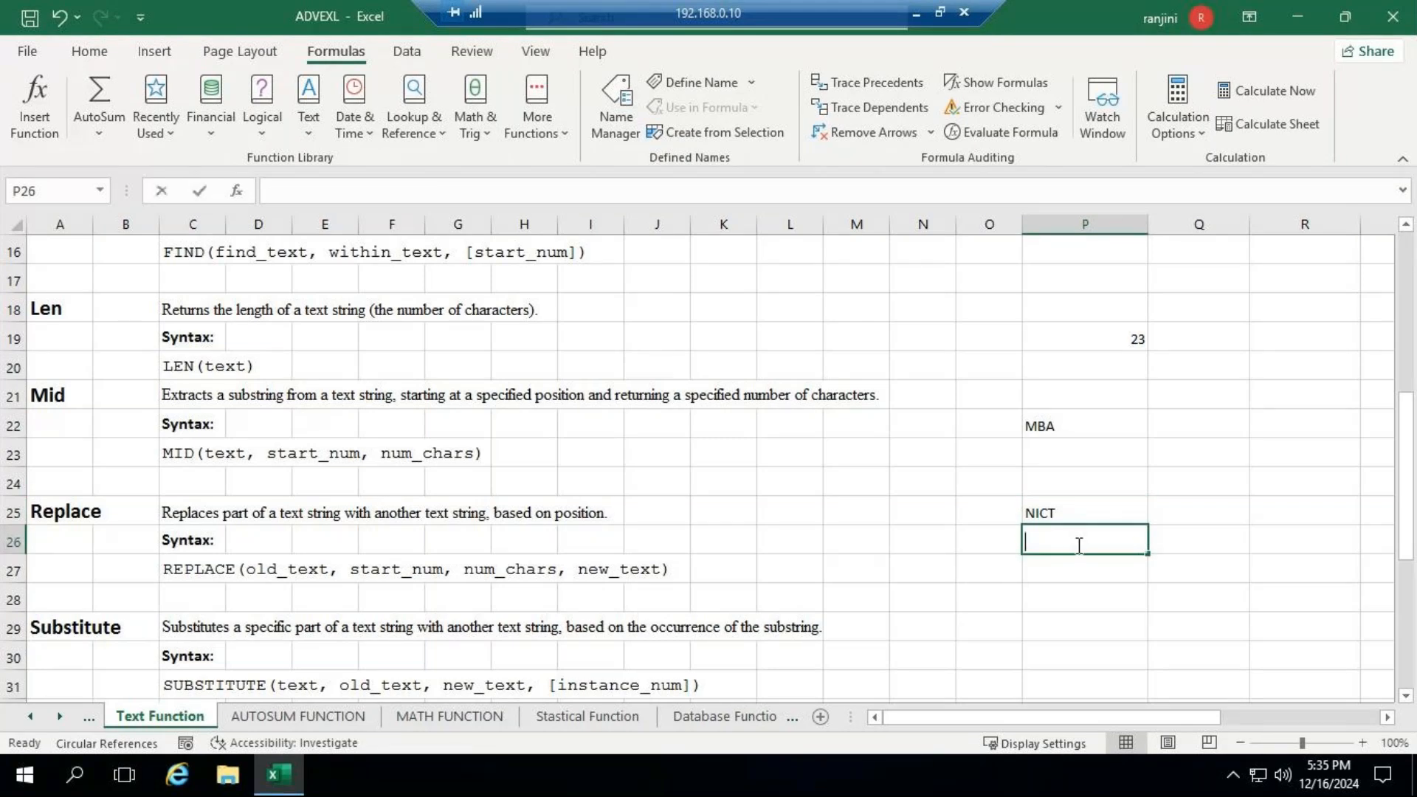
pyautogui.write('=REPLACE')
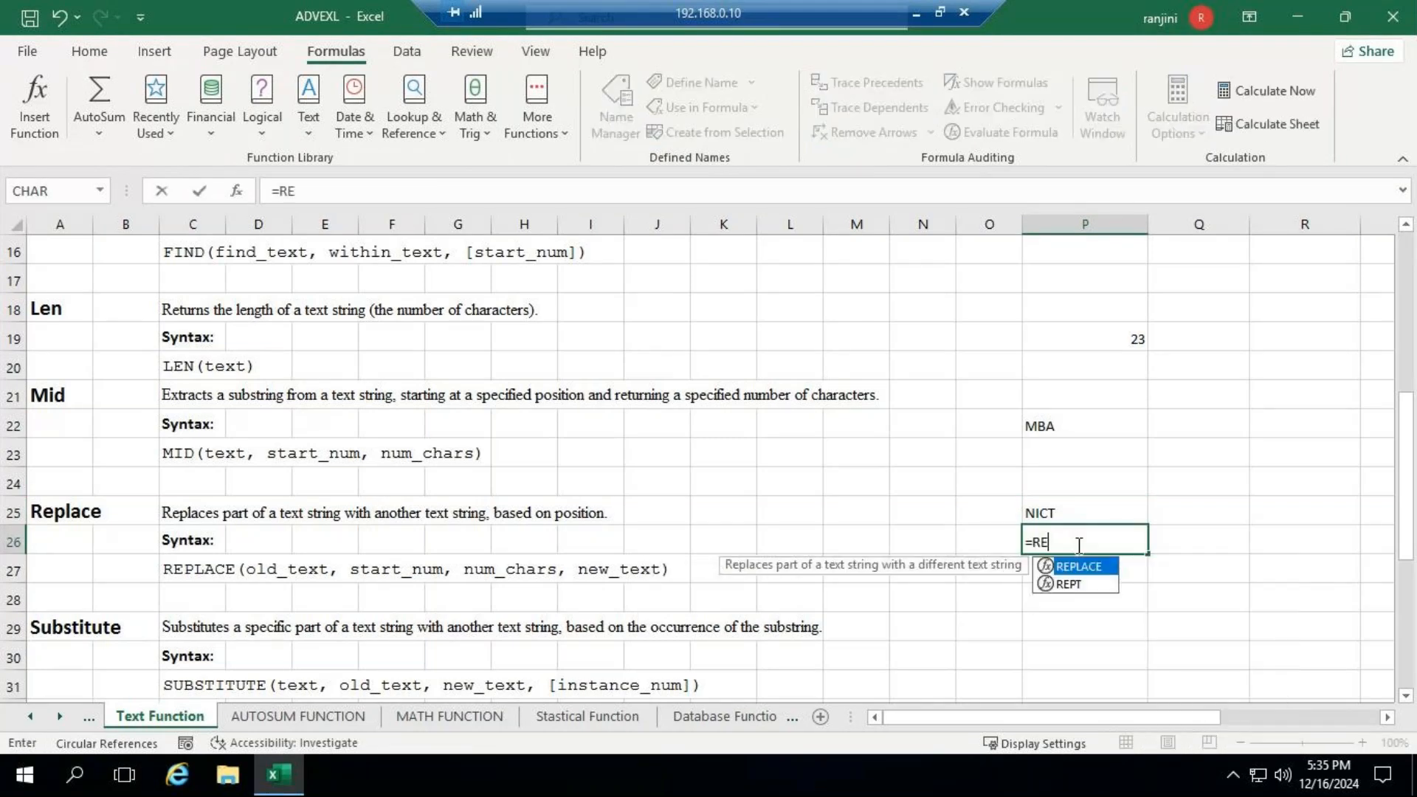
pyautogui.write('(')
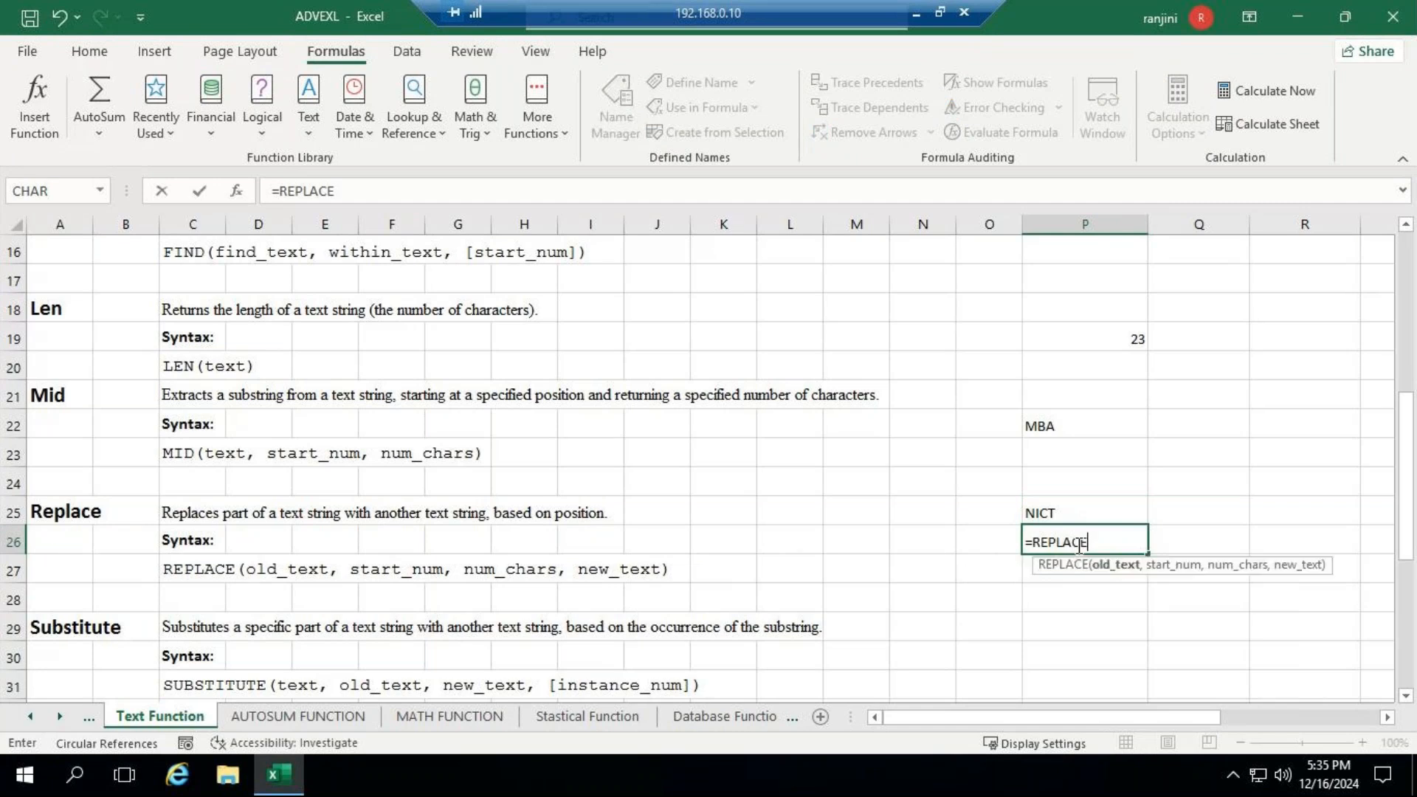
pyautogui.write('"SOON",')
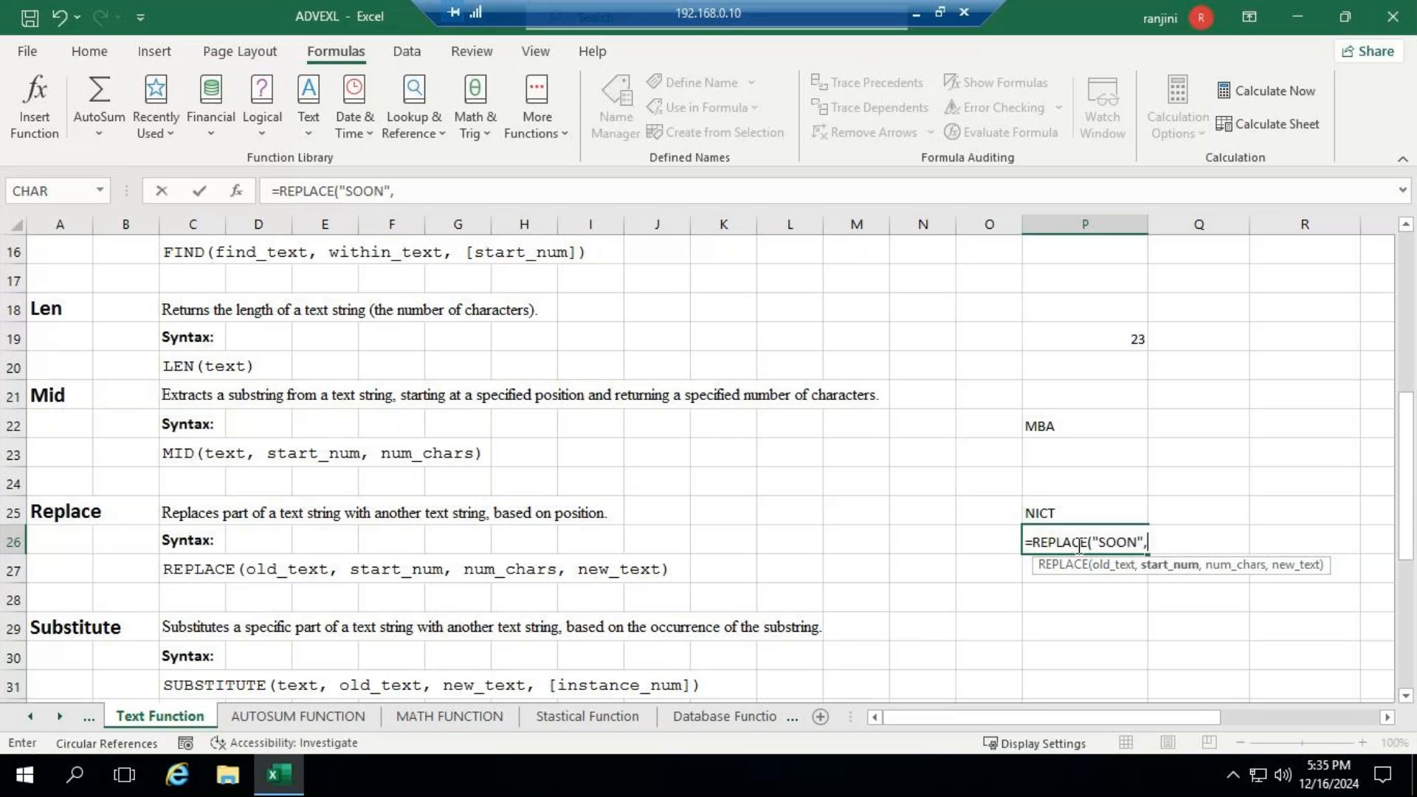
pyautogui.write('1,1')
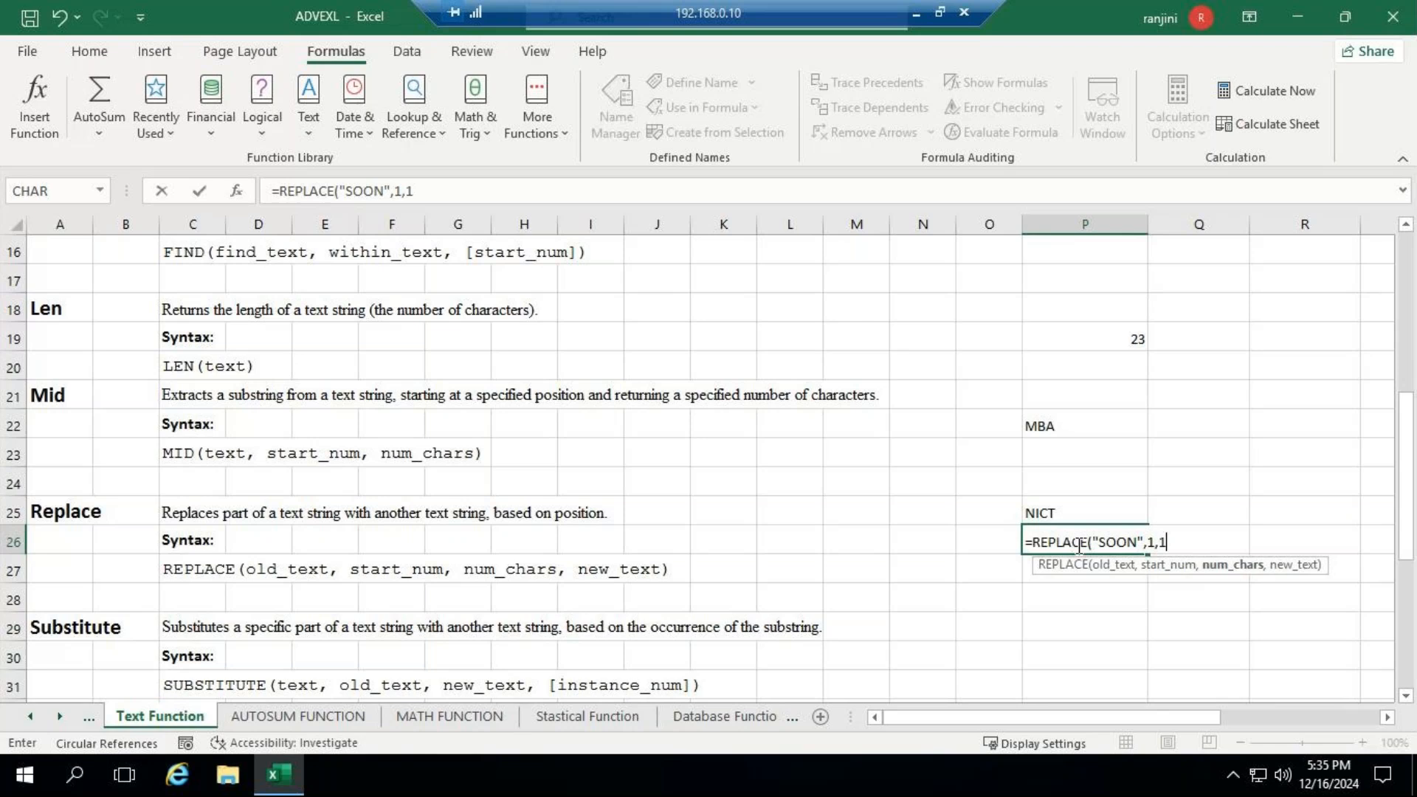
pyautogui.write(',"M")')
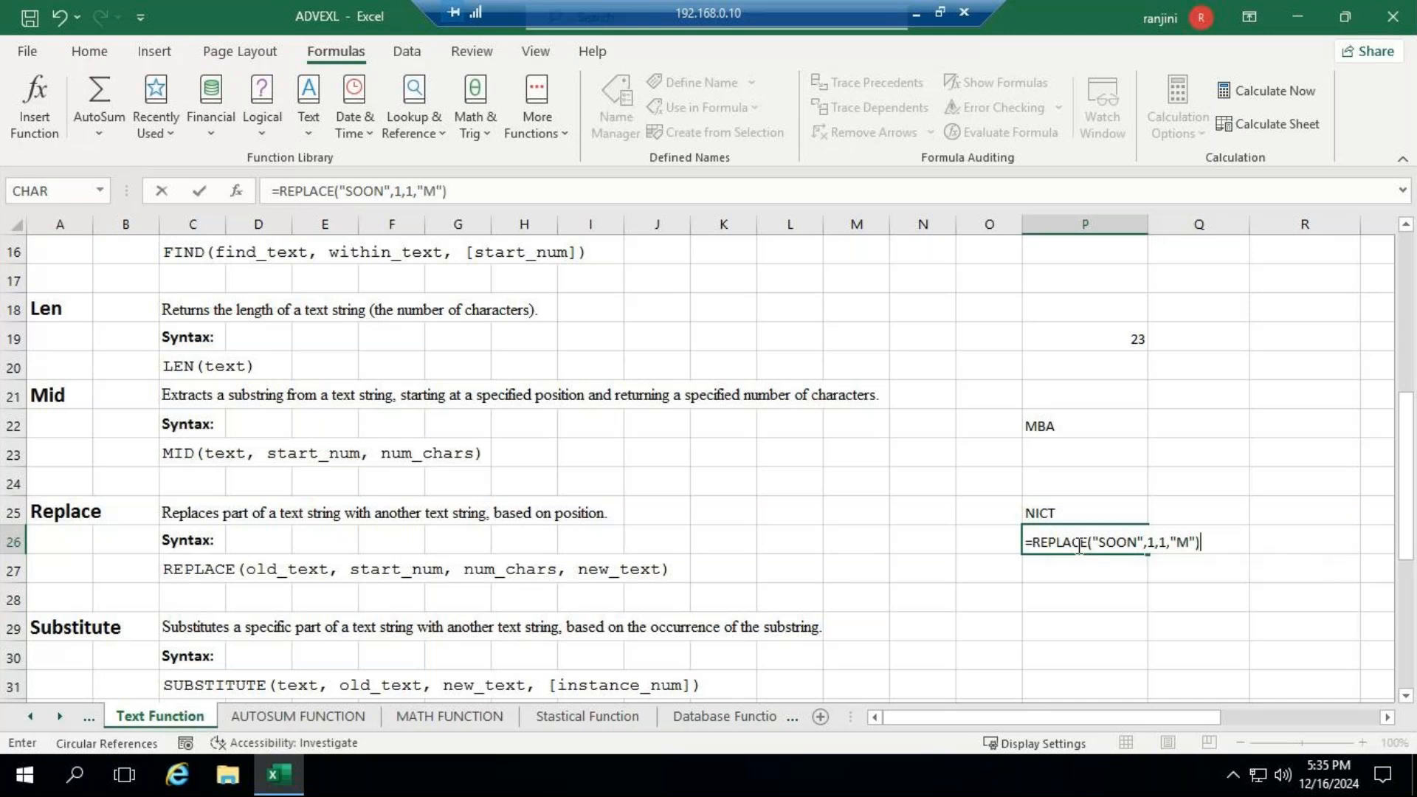
pyautogui.press('Return')
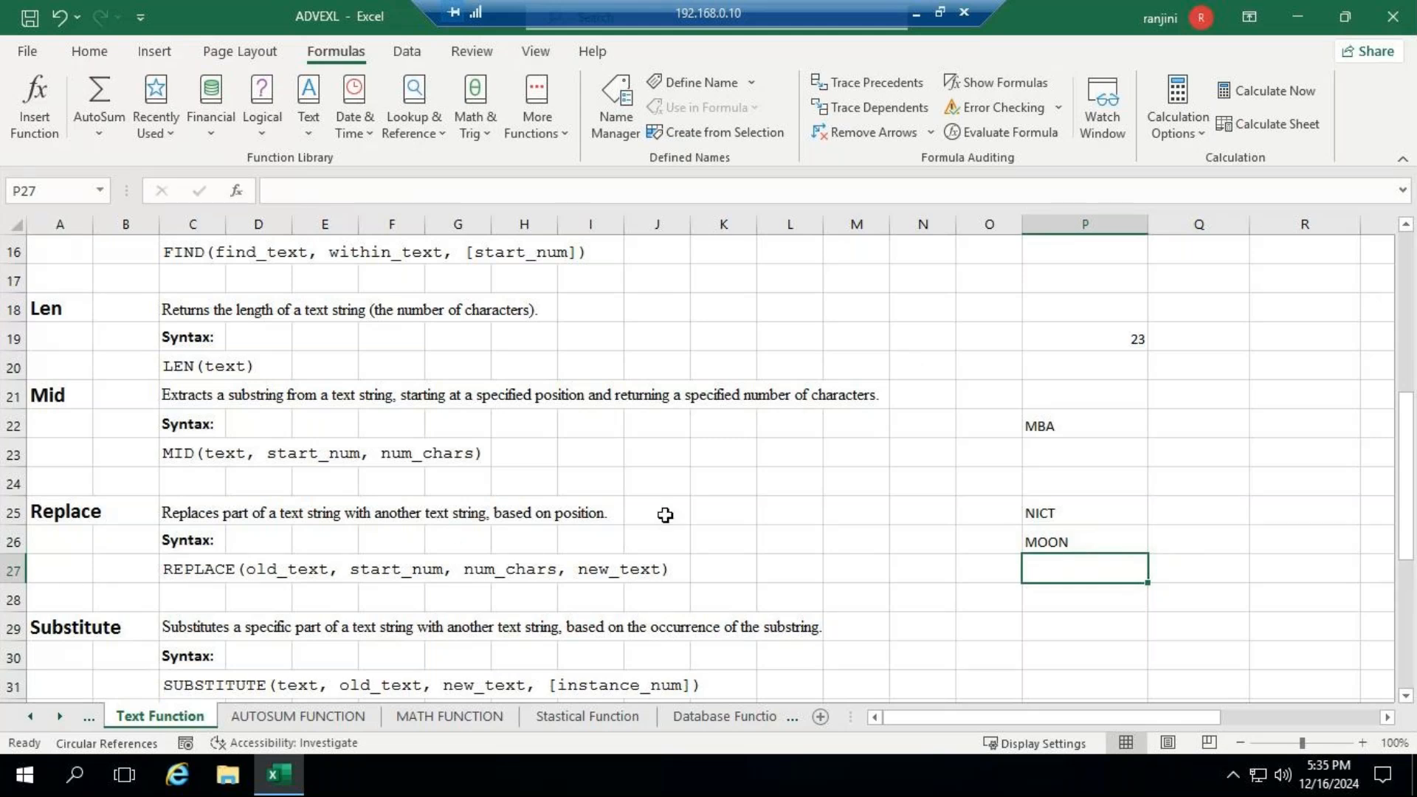
# - Check the GoTo Meeting window in the browser behind the remote session, and return to the Excel workbook
pyautogui.scroll(-1, 668, 521)
pyautogui.scroll(-1, 668, 520)
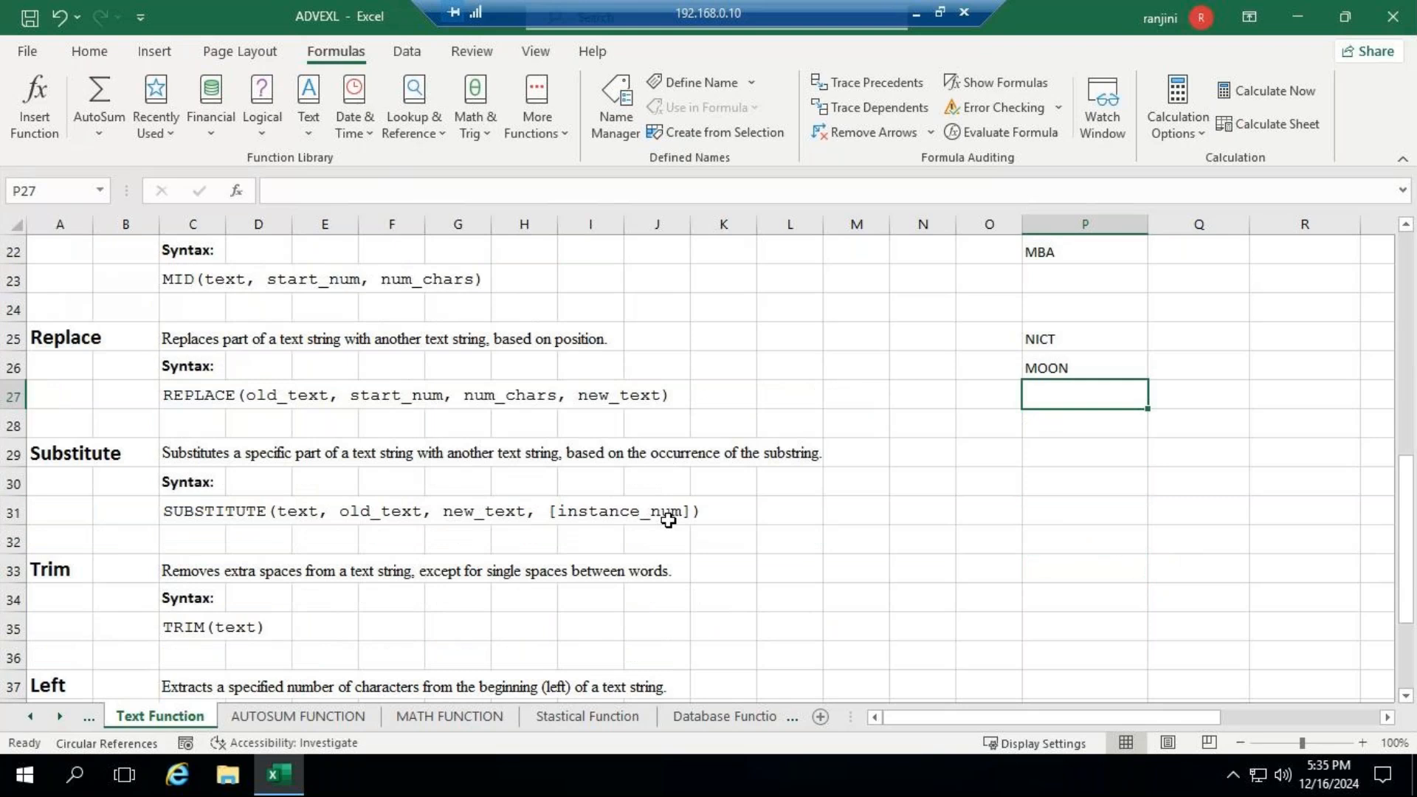
pyautogui.click(918, 13)
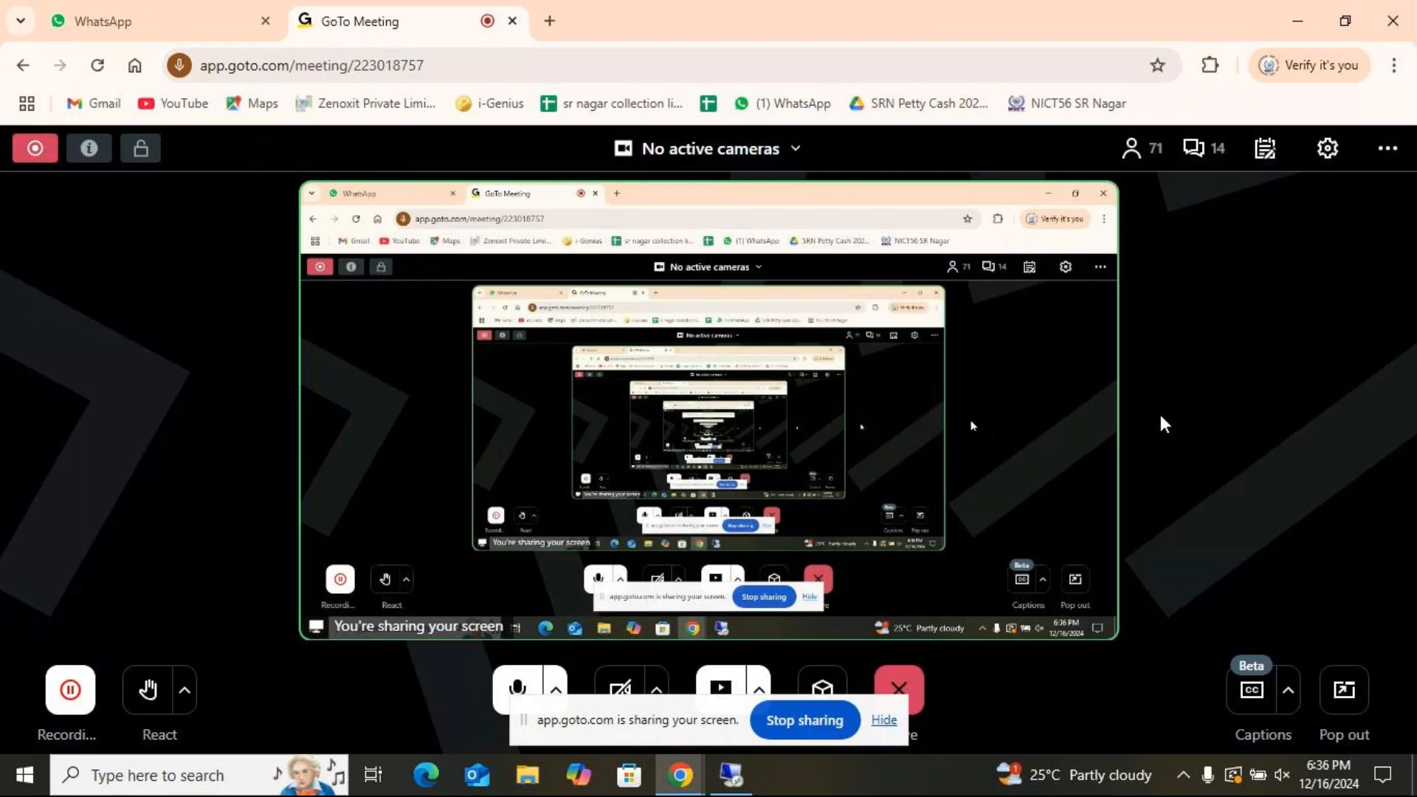
pyautogui.moveTo(1068, 326)
pyautogui.click(747, 783)
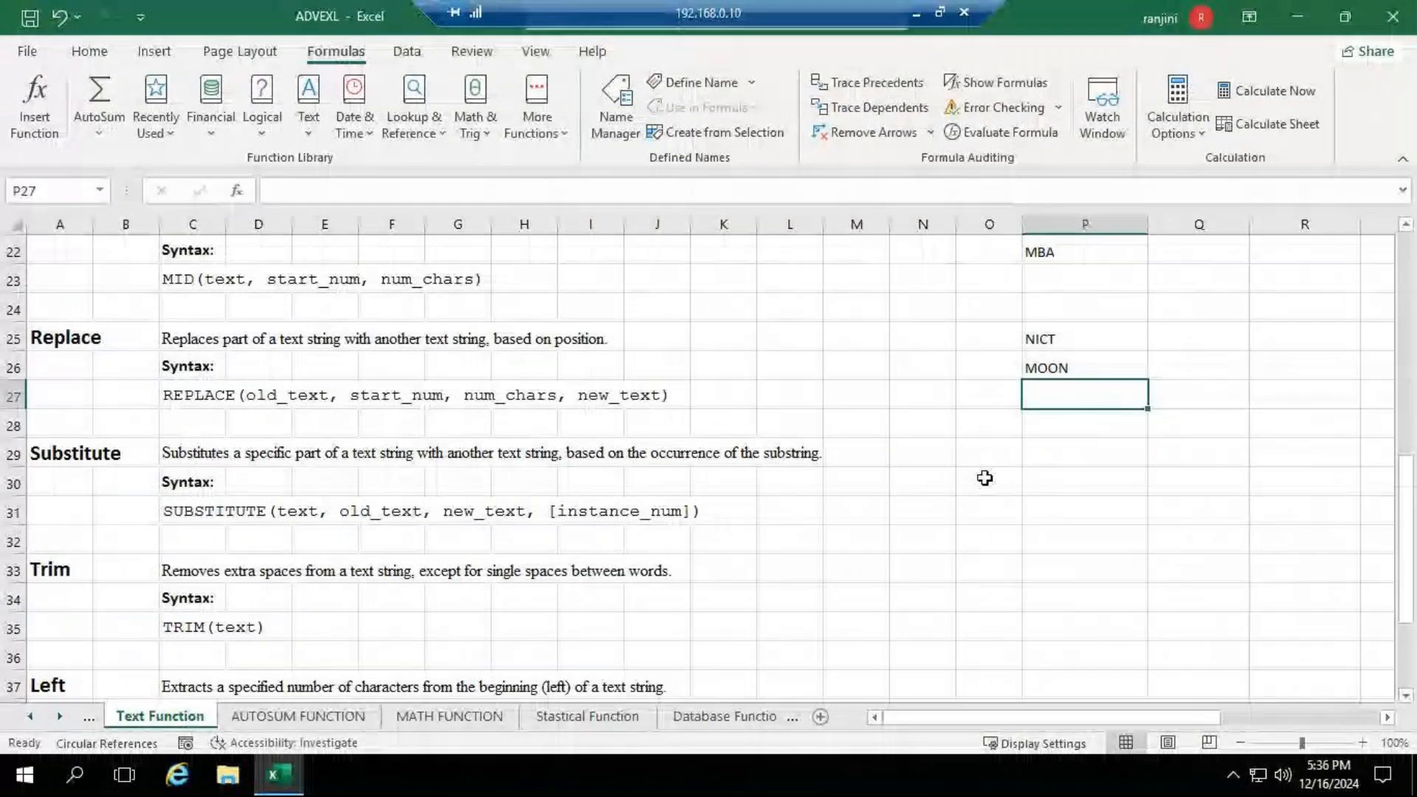
# - Enter =SUBSTITUTE("BIN","B","R") in P29 beside the Substitute section to swap the letter B for R
pyautogui.click(1068, 455)
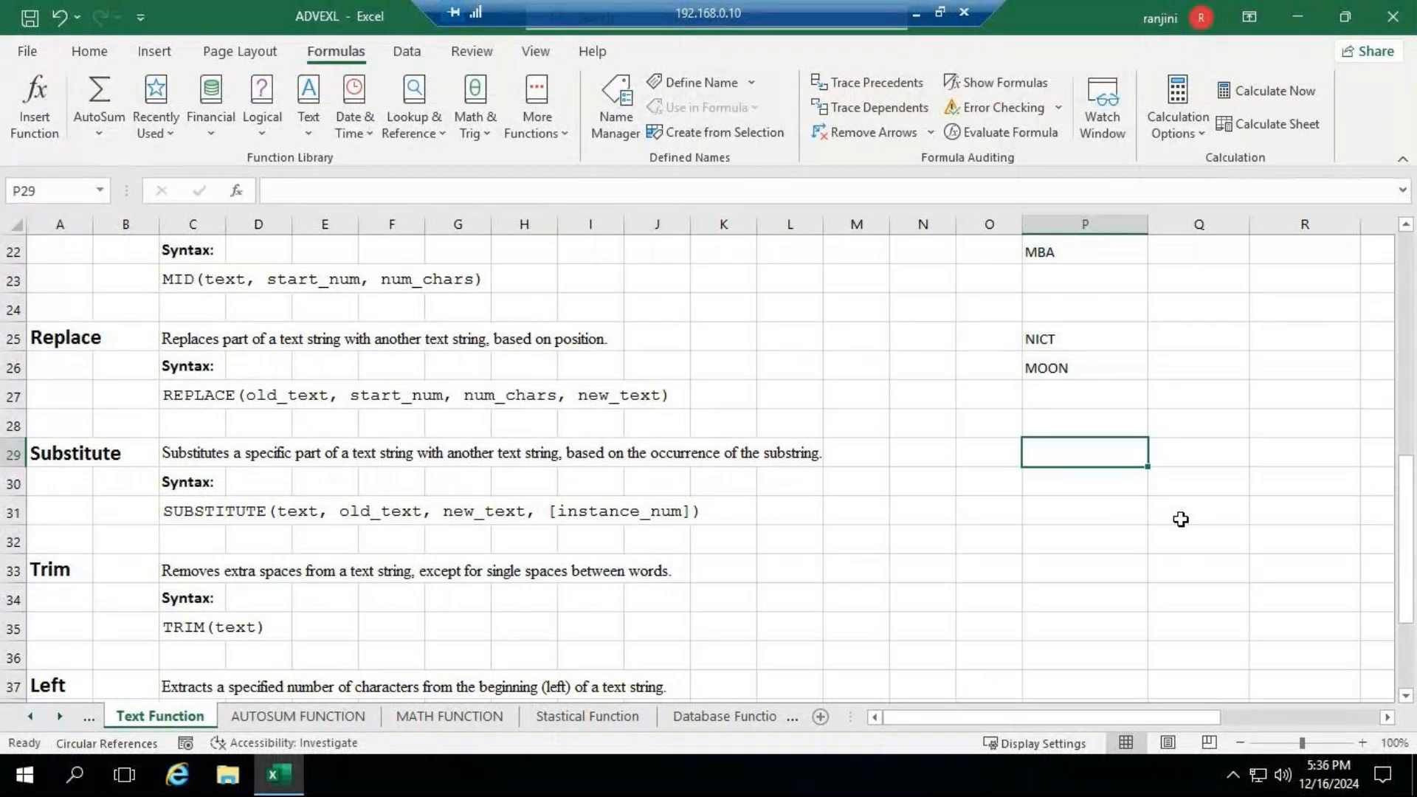
pyautogui.write('=SUB')
pyautogui.press('Tab')
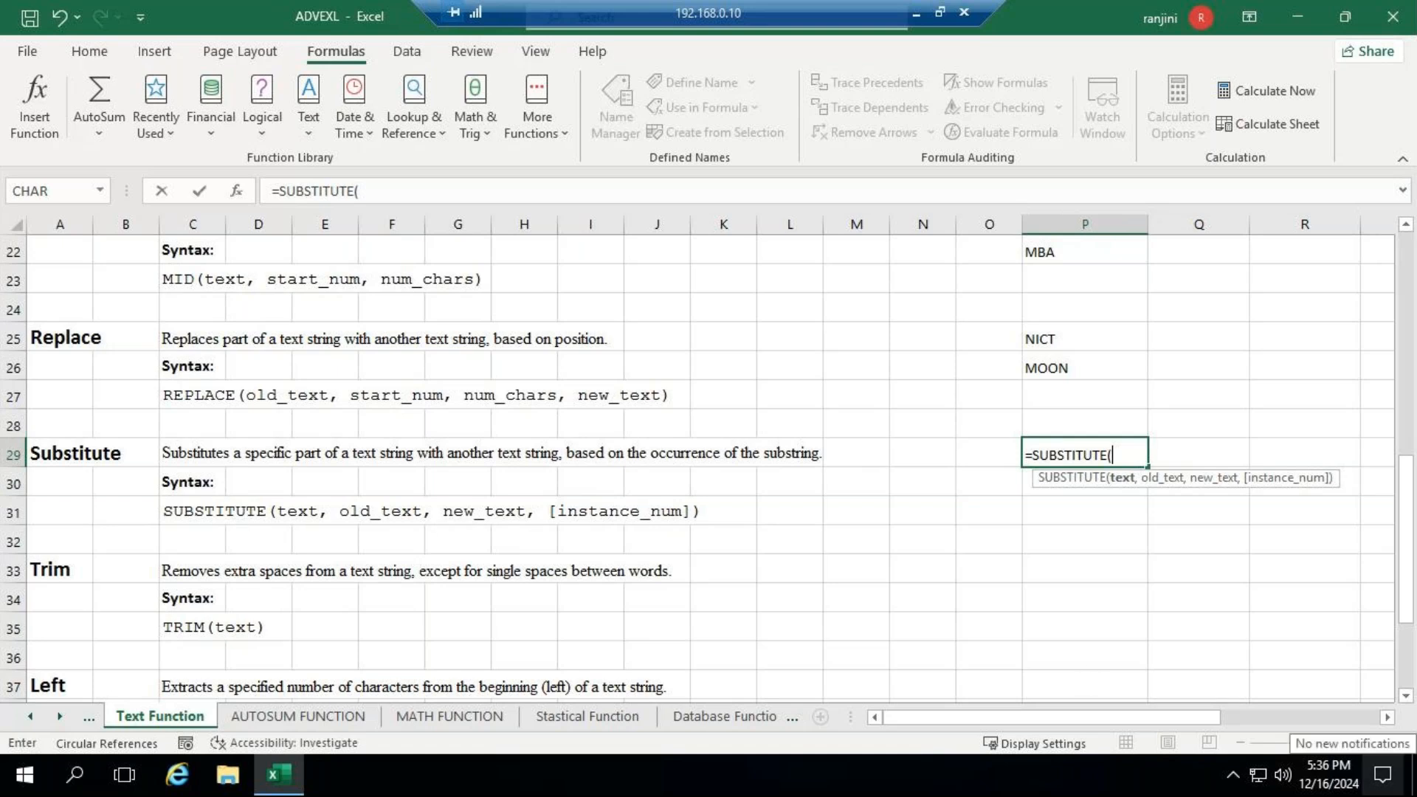
pyautogui.write('"')
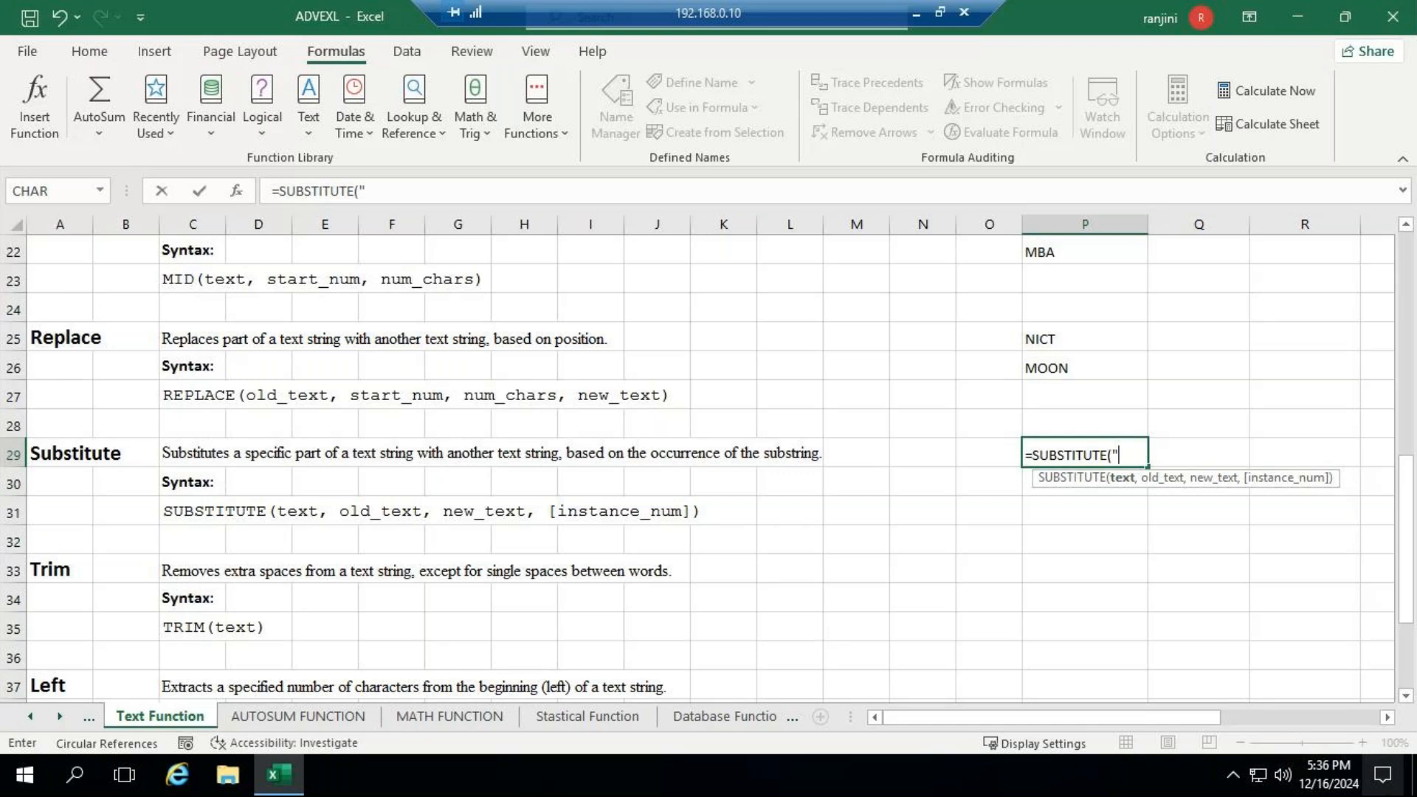
pyautogui.write('N')
pyautogui.press('BackSpace')
pyautogui.write('BIN",')
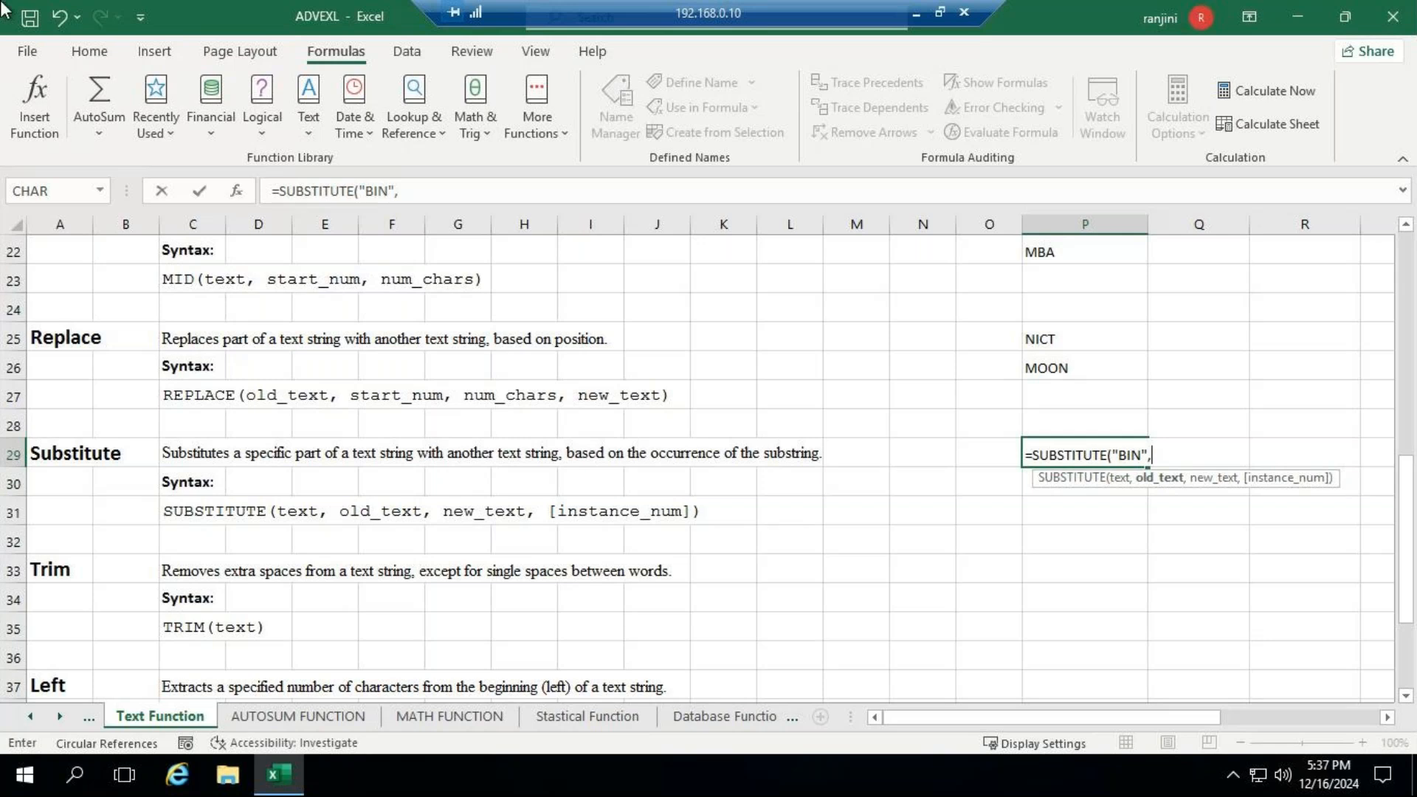
pyautogui.write('"B",')
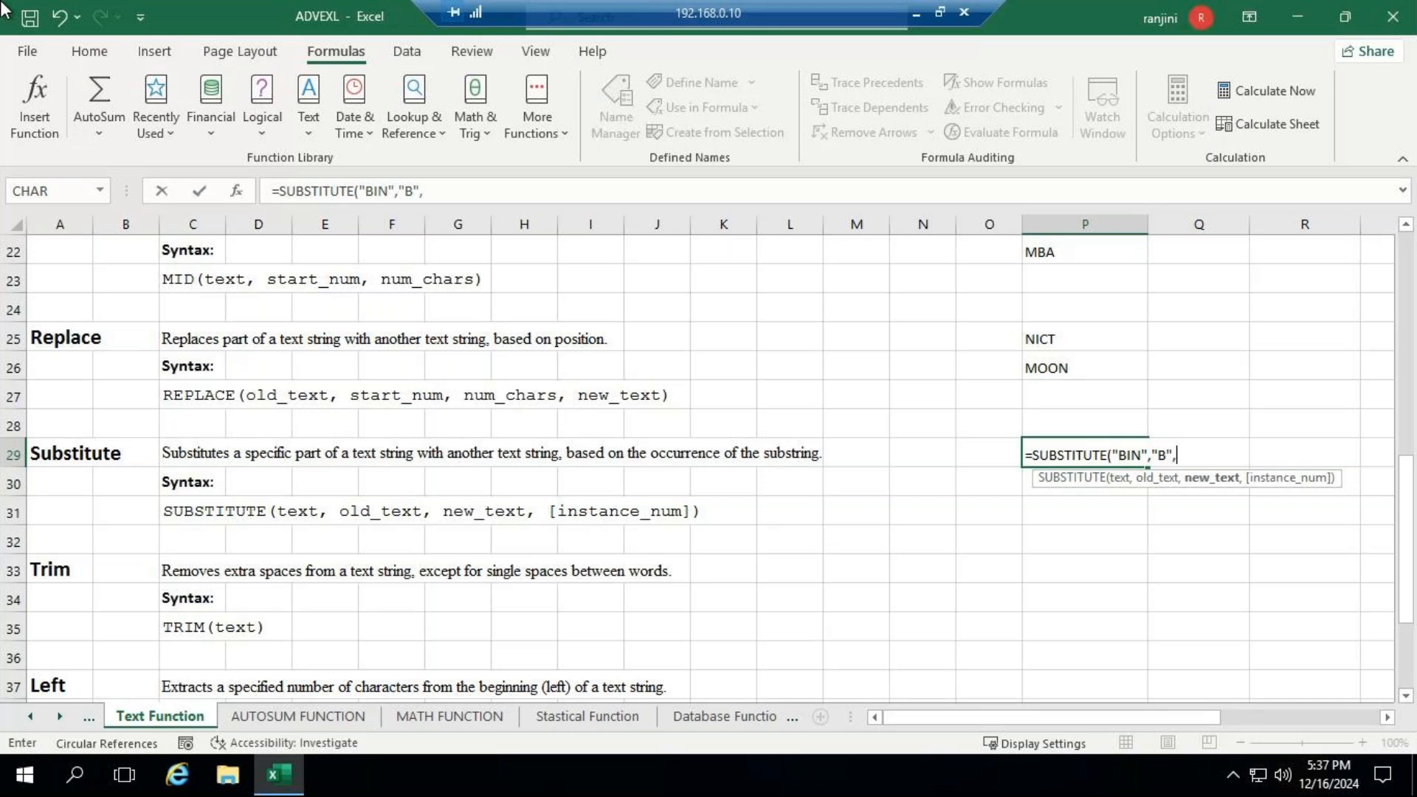
pyautogui.write('"R")')
pyautogui.press('Return')
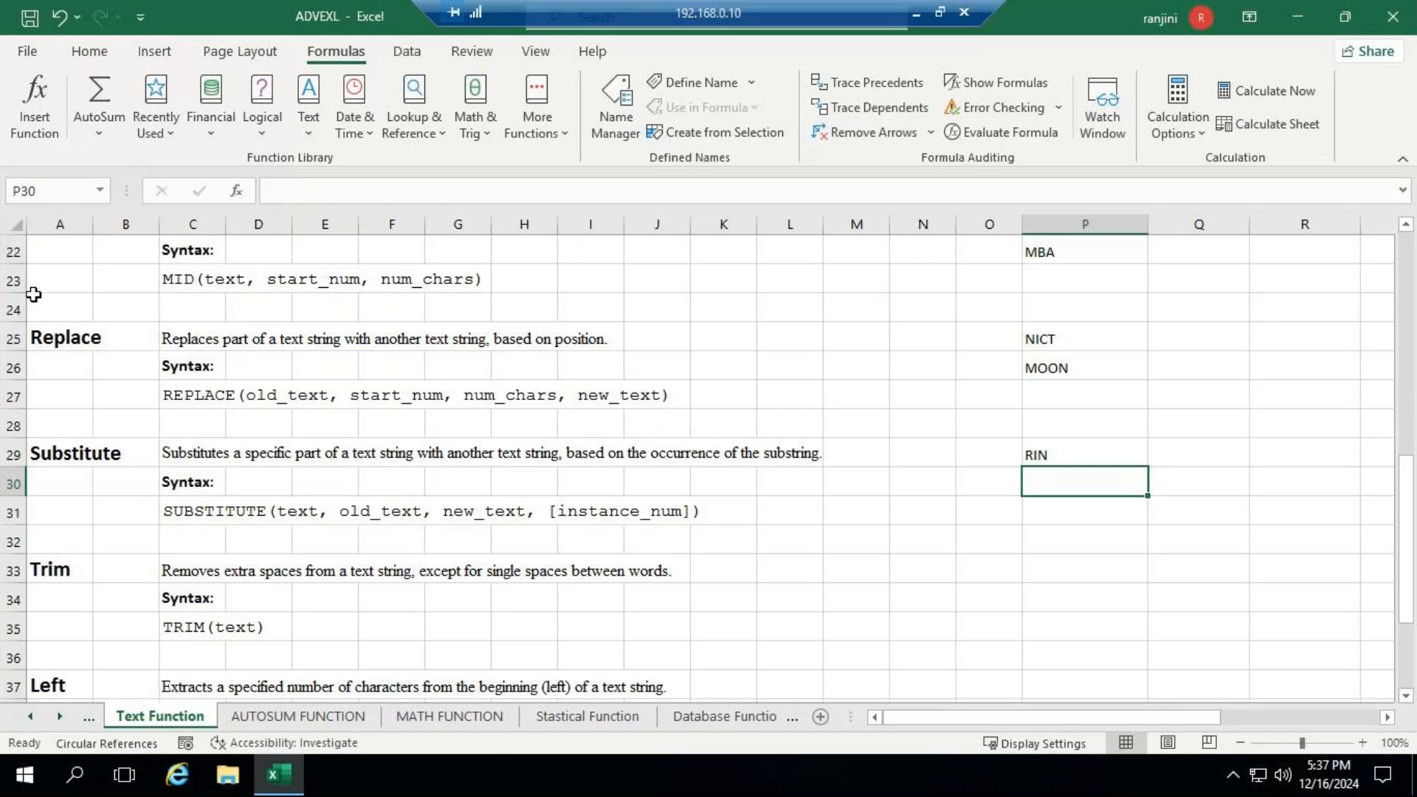
# - Examine the SUBSTITUTE formula in P29, and read the description and syntax in the Trim section
pyautogui.click(1311, 741)
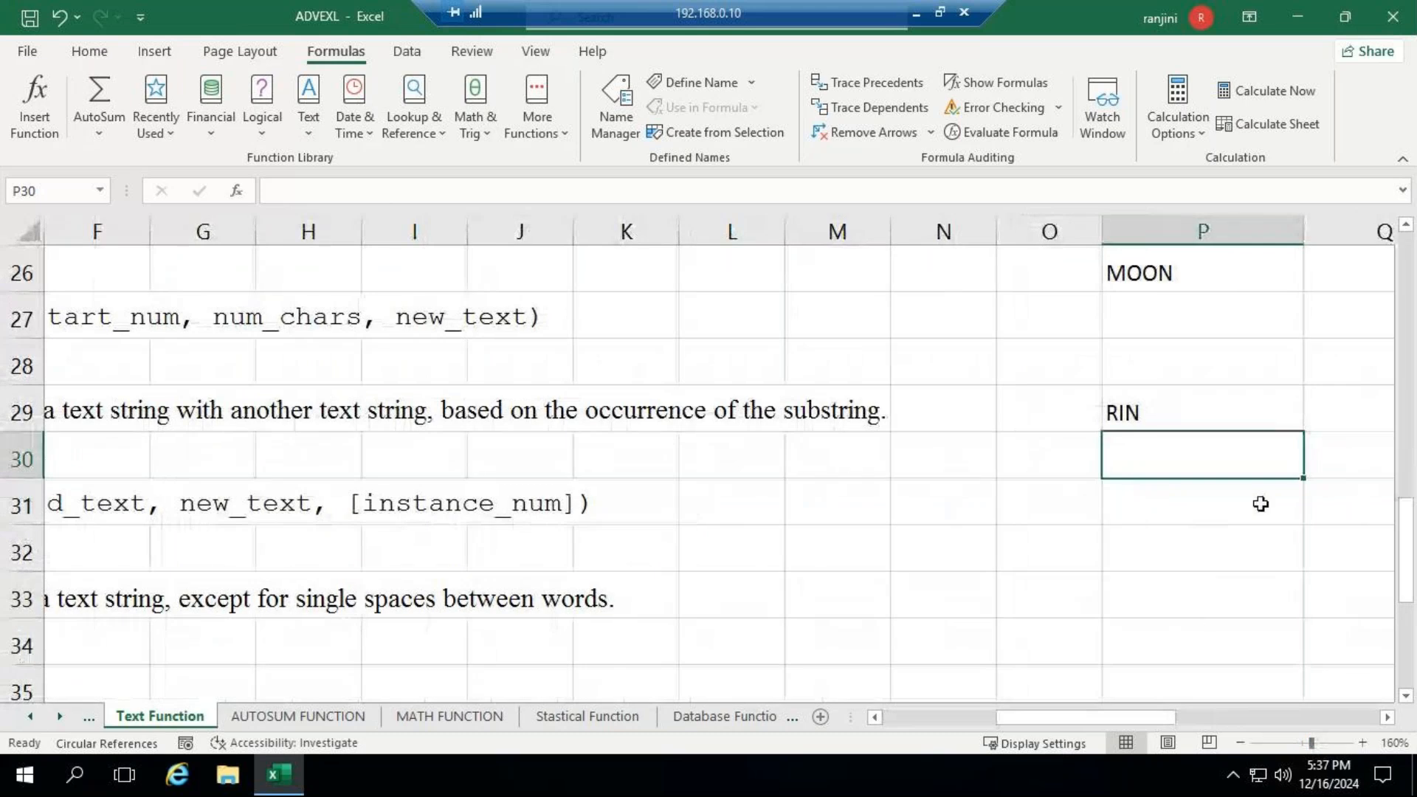
pyautogui.click(1189, 424)
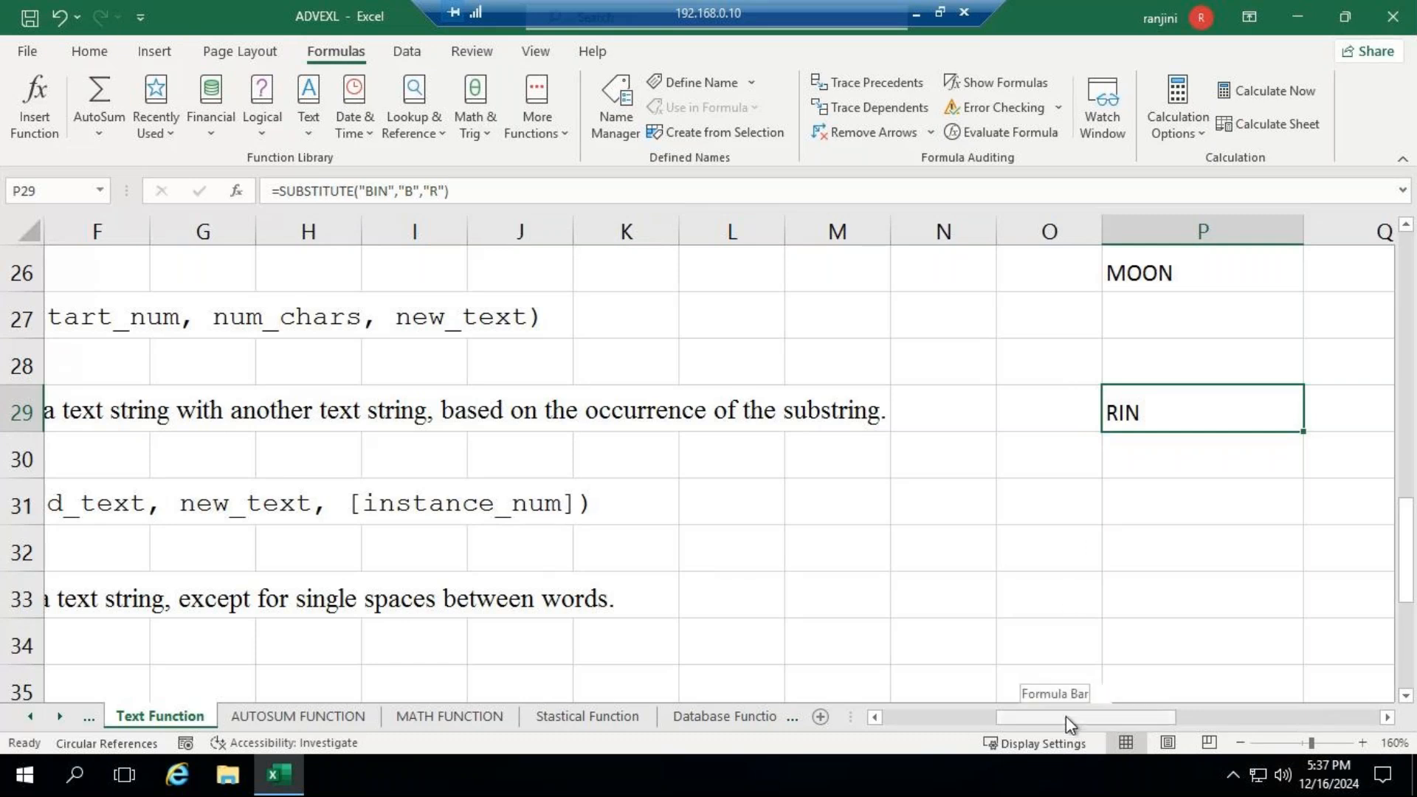
pyautogui.moveTo(1066, 716); pyautogui.dragTo(937, 724)
pyautogui.scroll(-2, 923, 680)
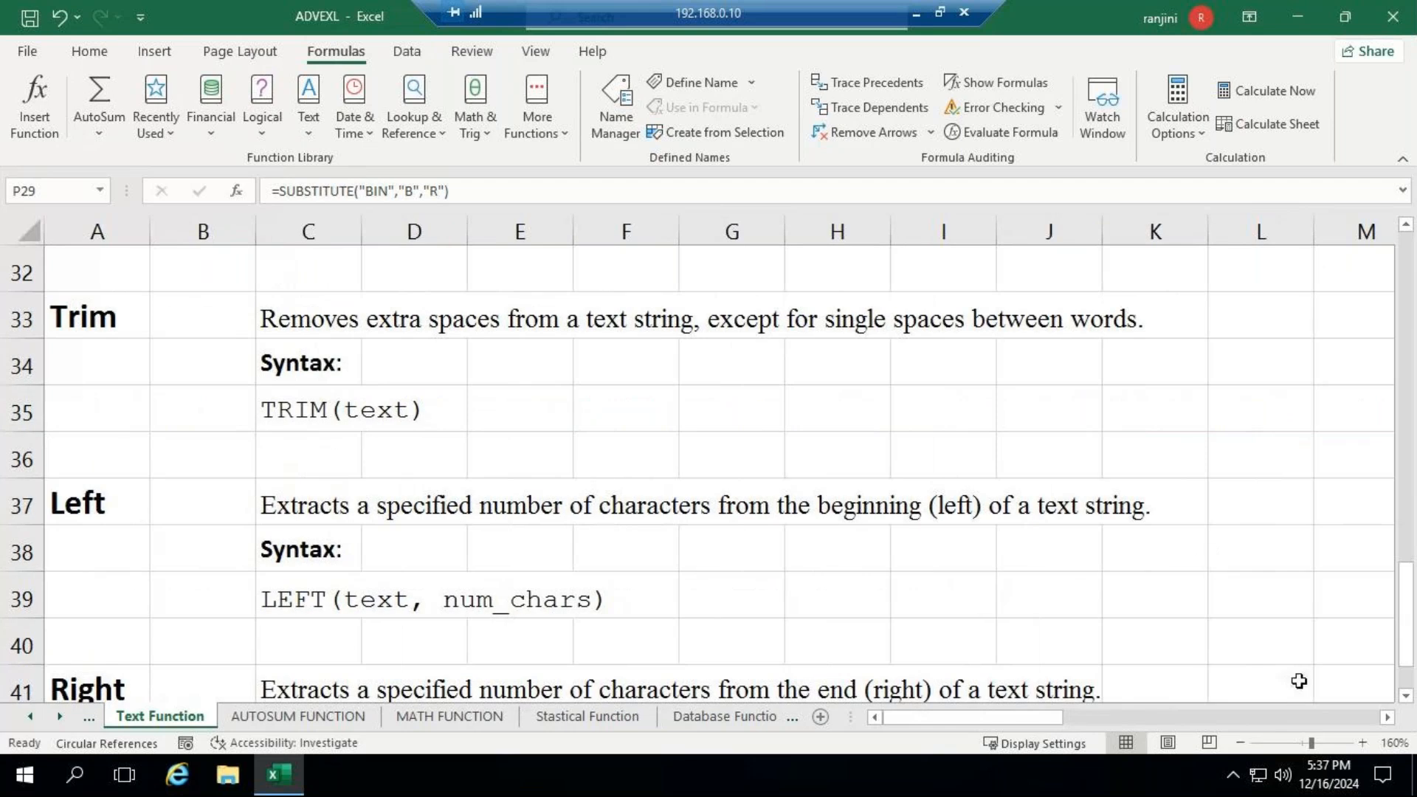
pyautogui.click(1388, 719)
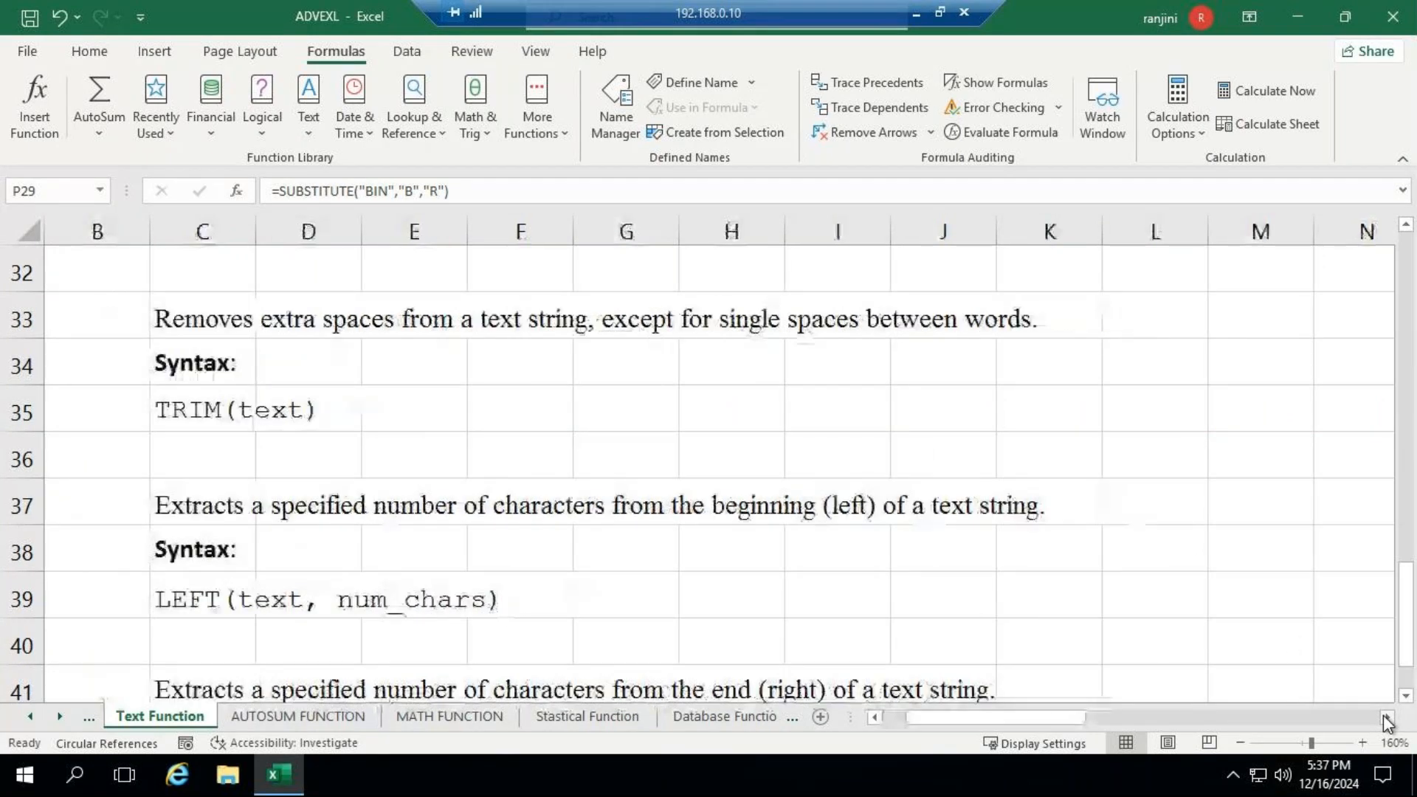
pyautogui.click(1388, 720)
pyautogui.click(1387, 720)
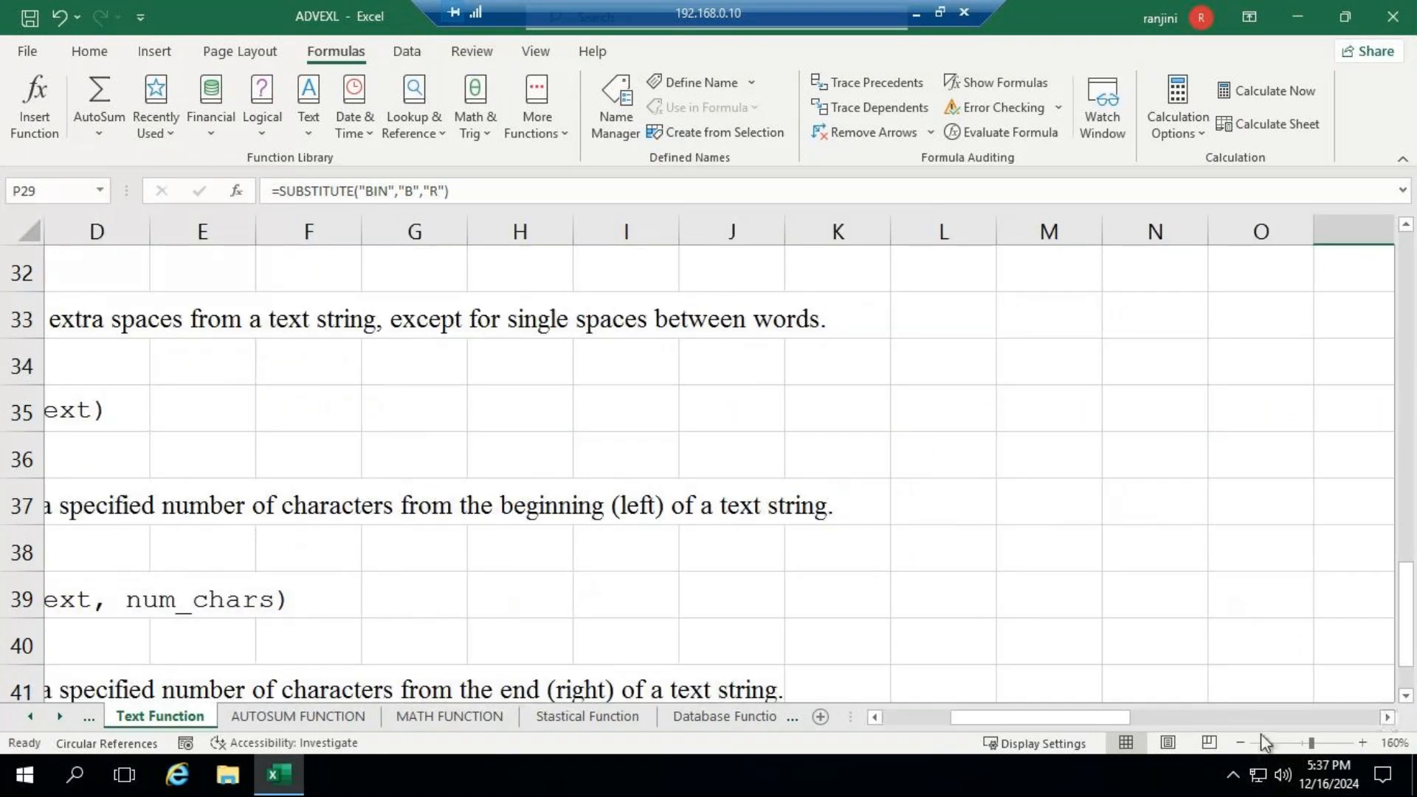
pyautogui.click(1296, 743)
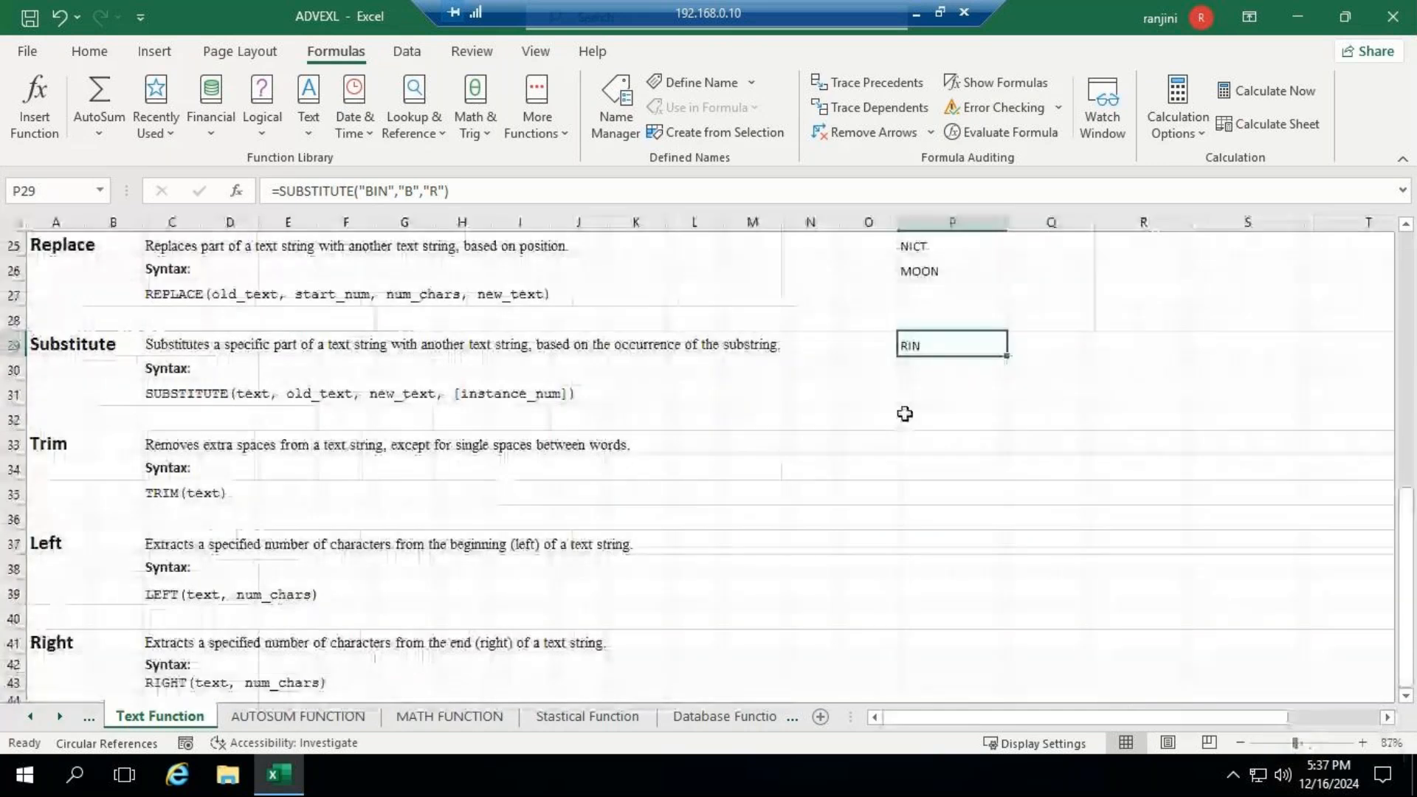
pyautogui.click(955, 446)
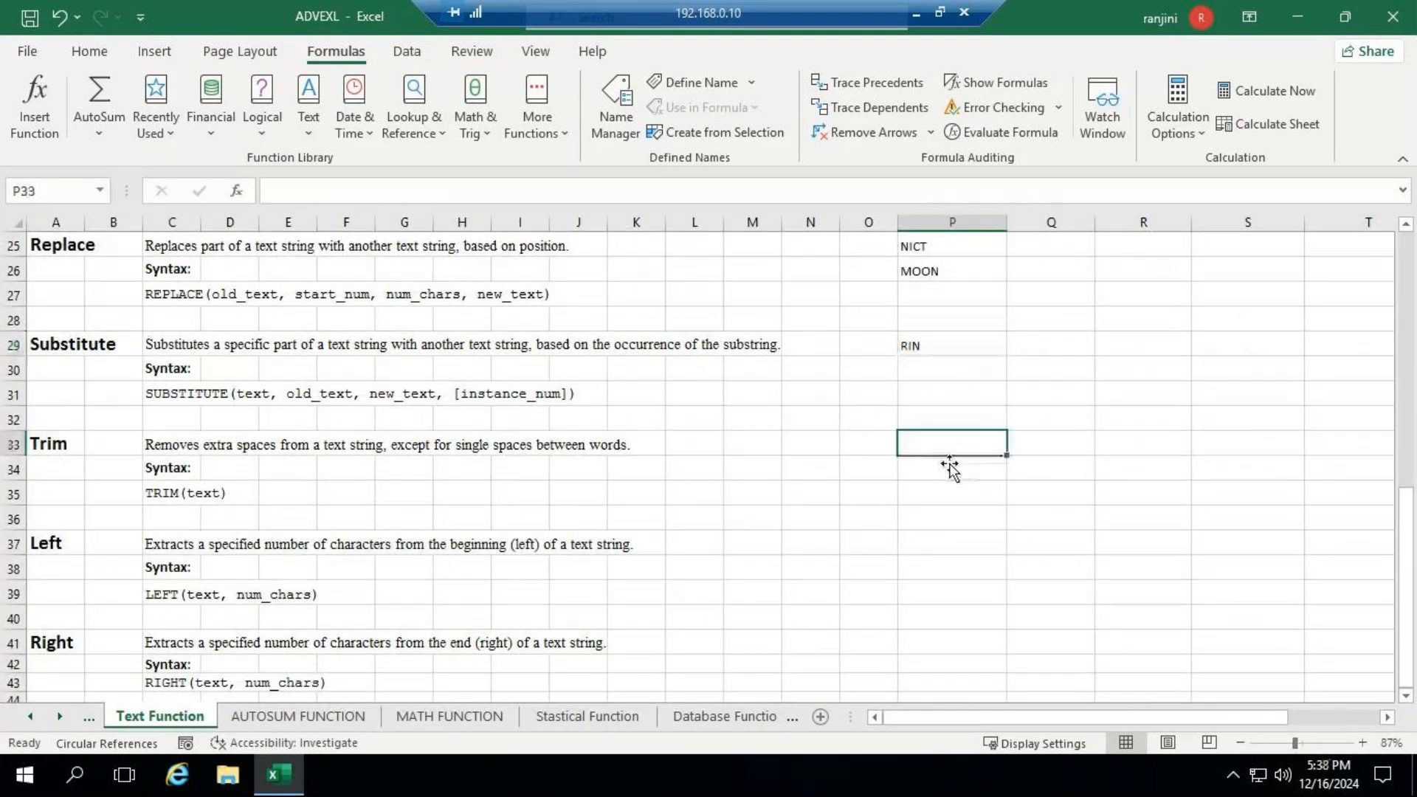
pyautogui.click(1307, 741)
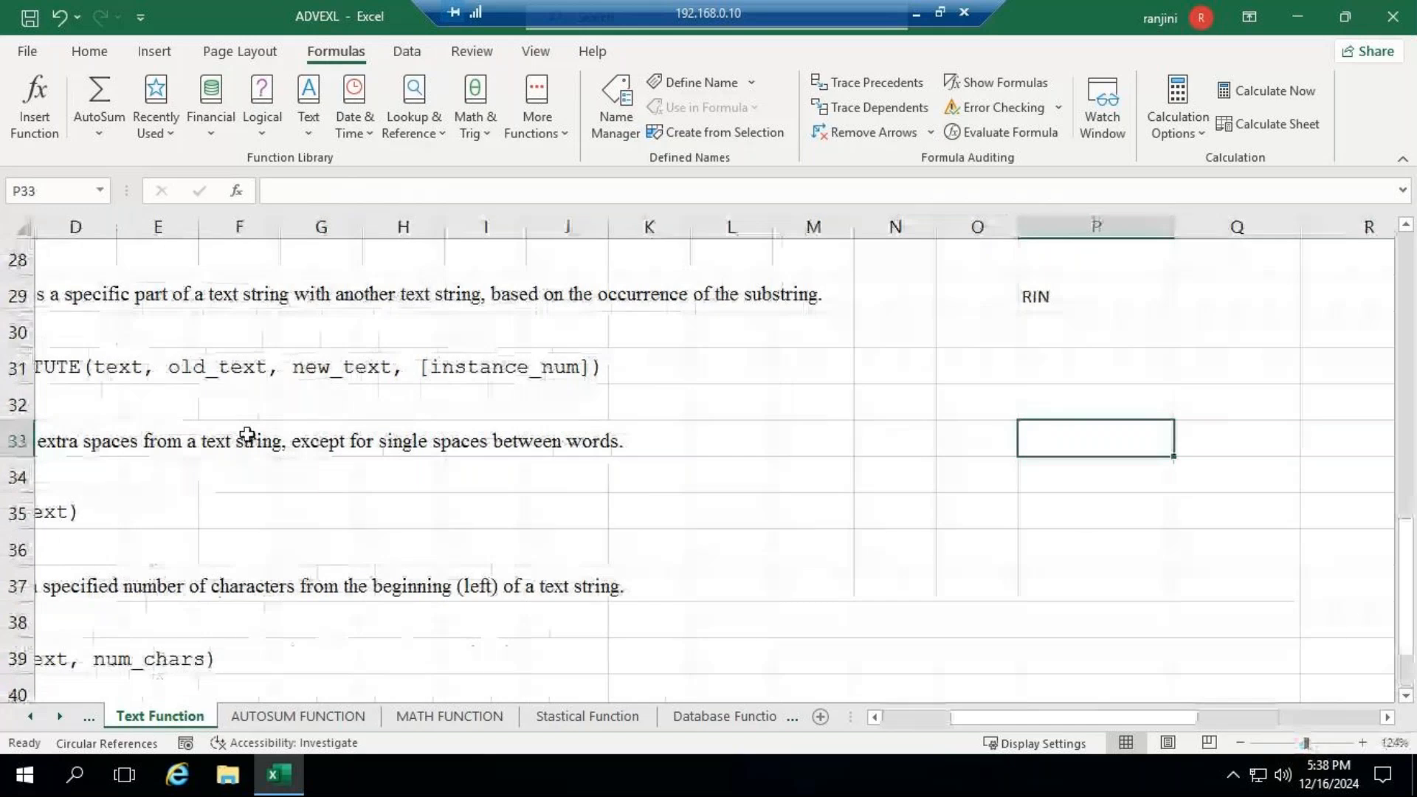
pyautogui.moveTo(1112, 714); pyautogui.dragTo(1025, 707)
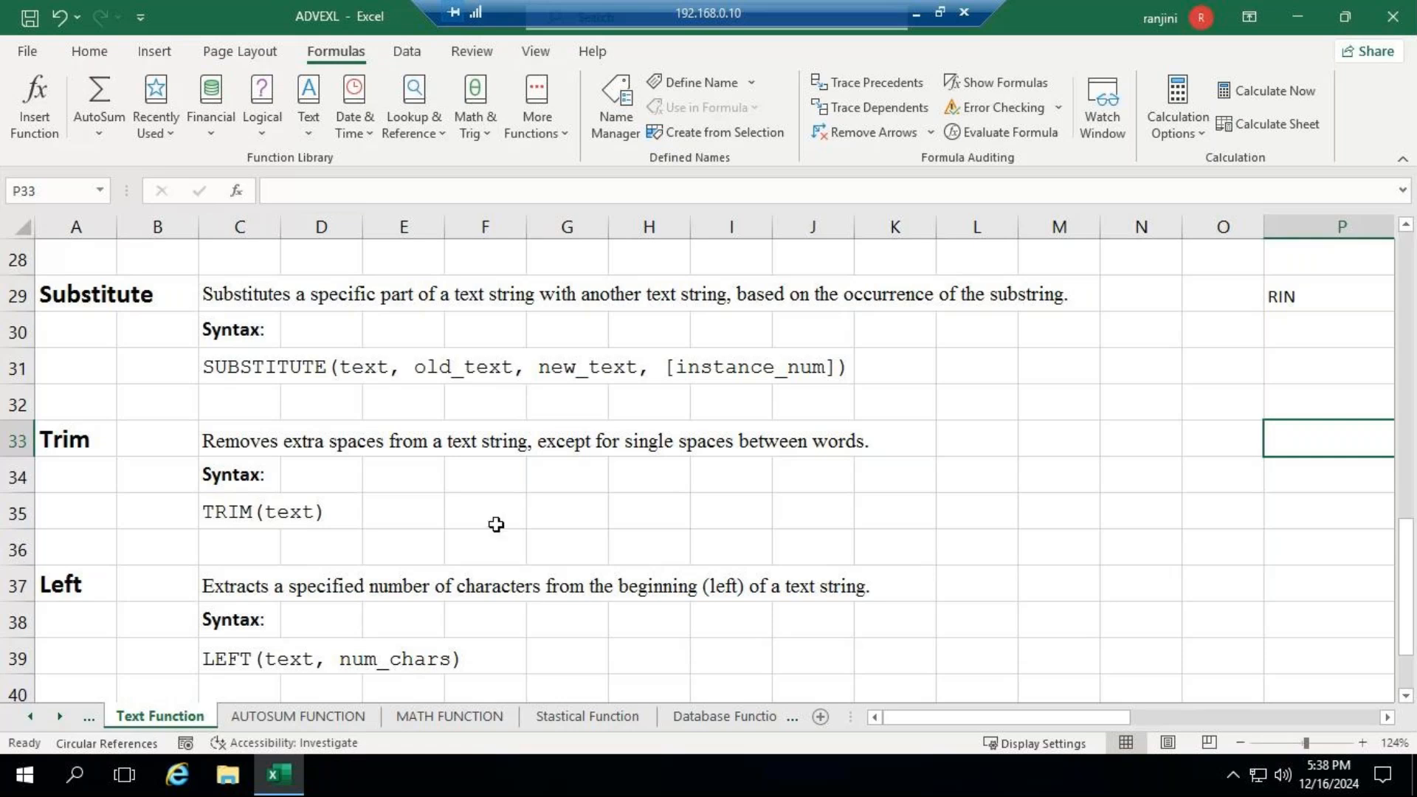
# - Enter =TRIM(" HELLO WORLD ") in N33 beside the Trim section, with extra spaces before, between and after the words
pyautogui.click(1165, 443)
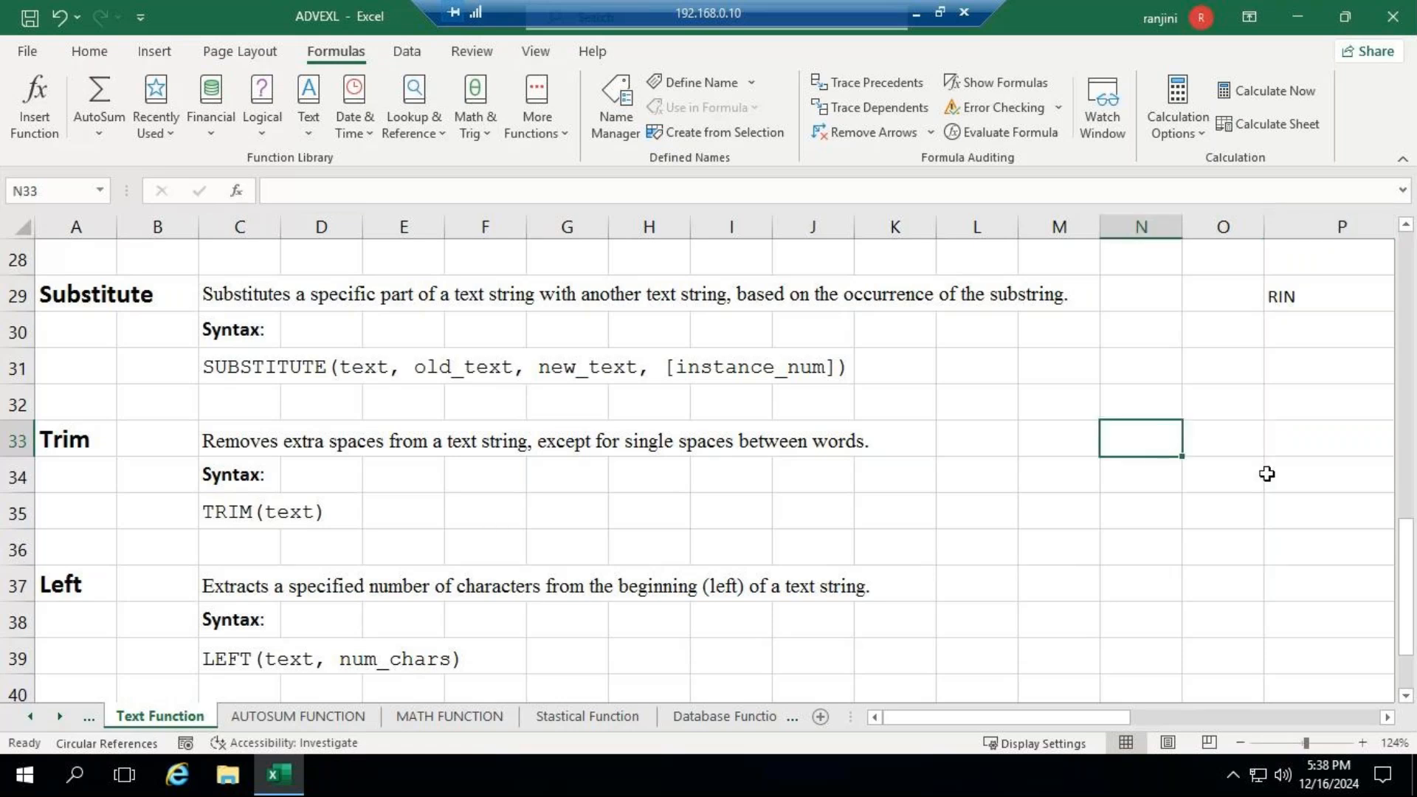
pyautogui.write('=')
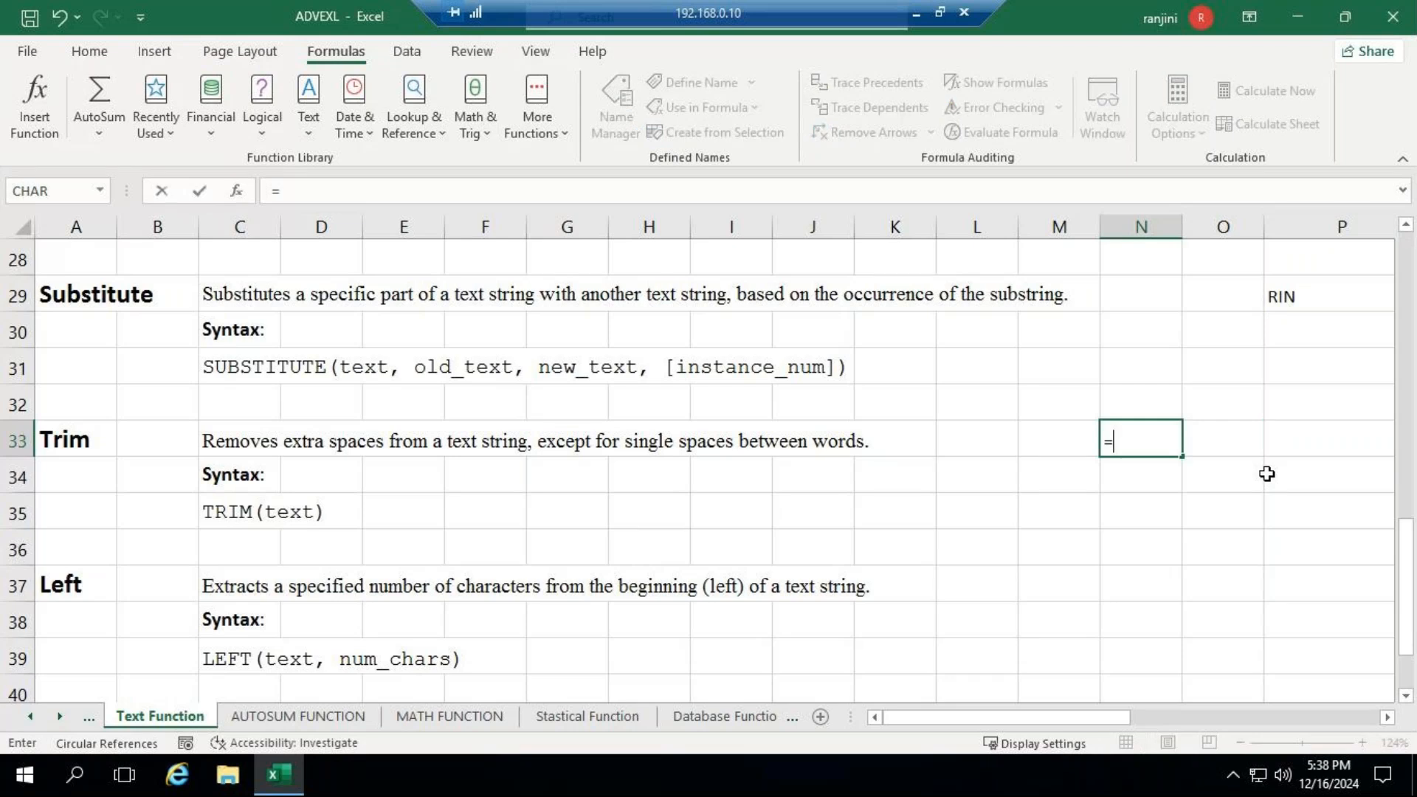
pyautogui.write('TRIM')
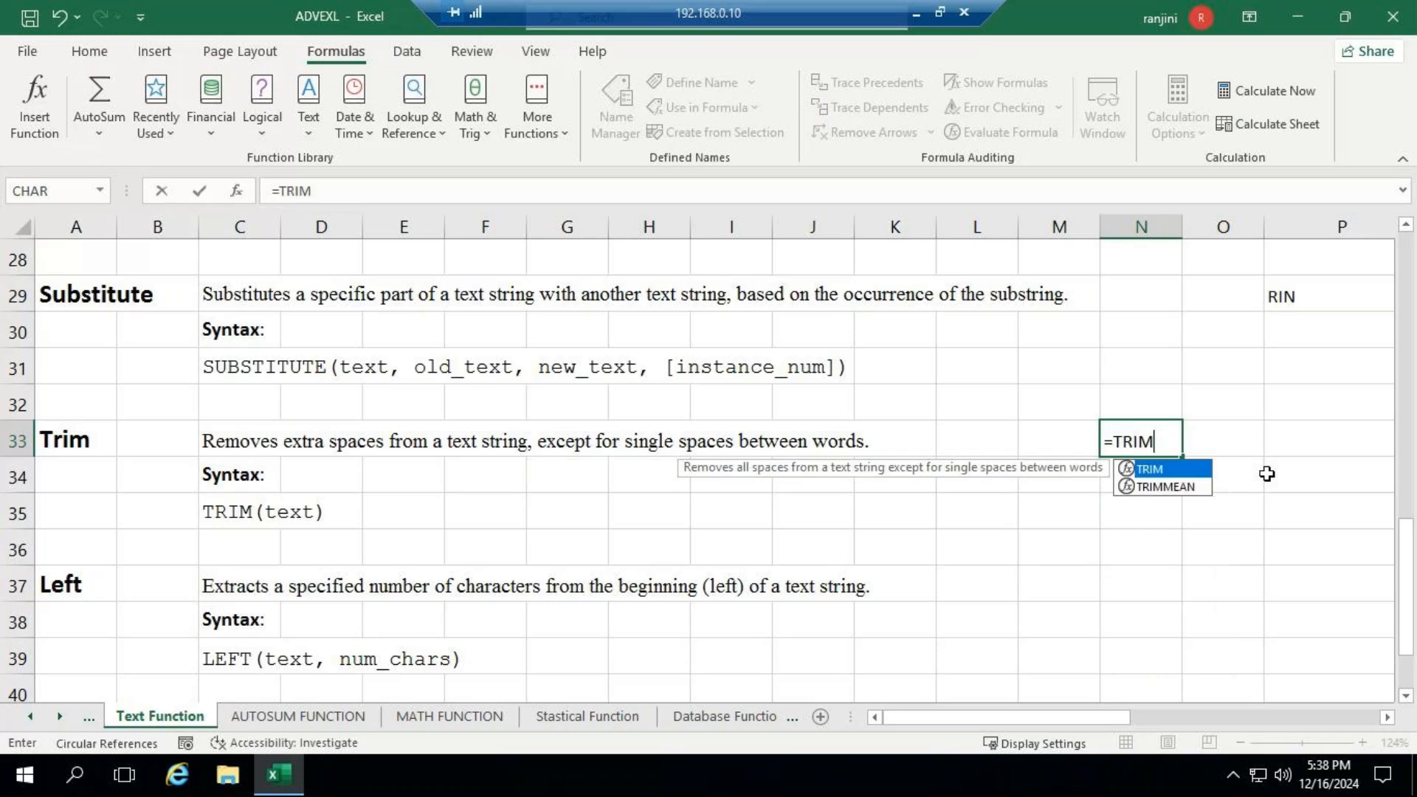
pyautogui.press('Escape')
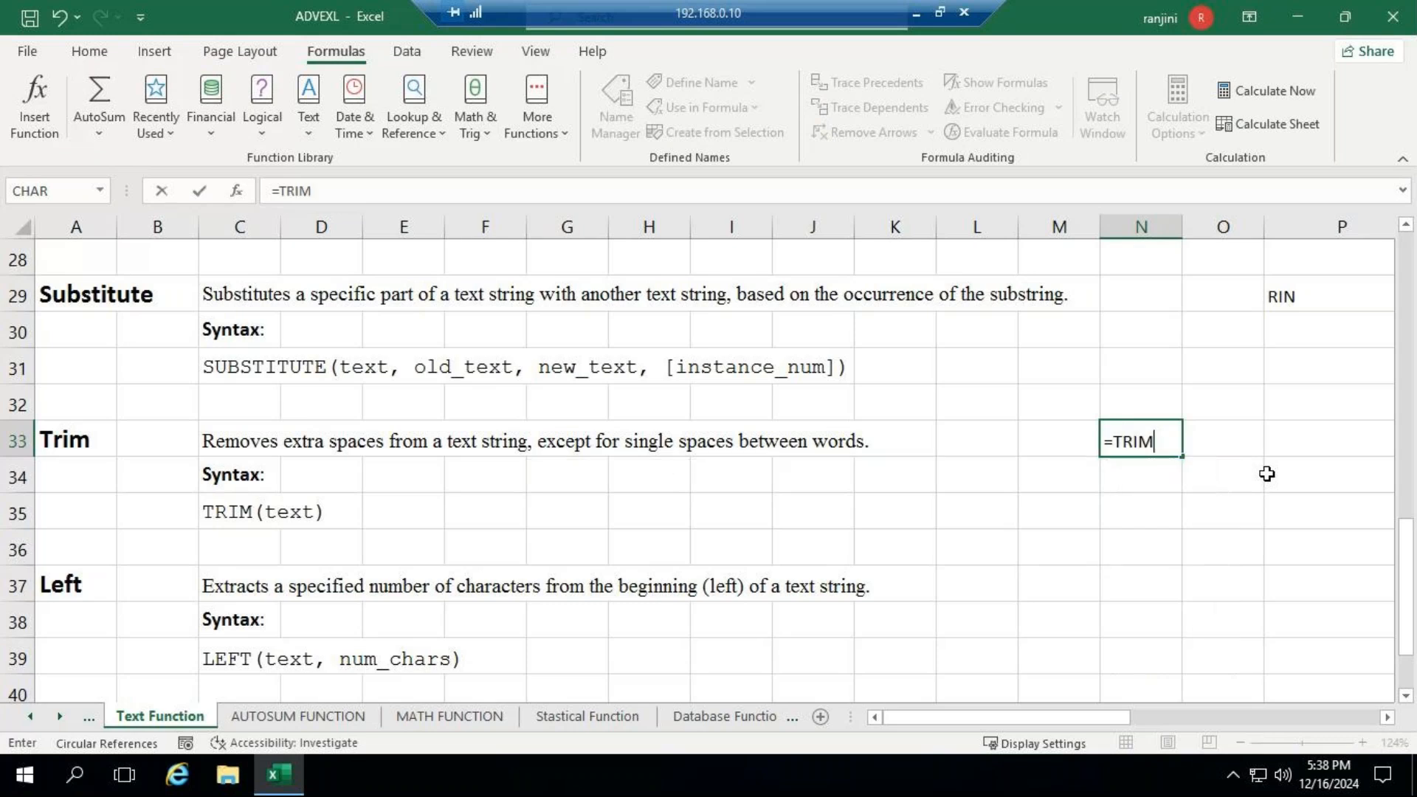
pyautogui.write('("')
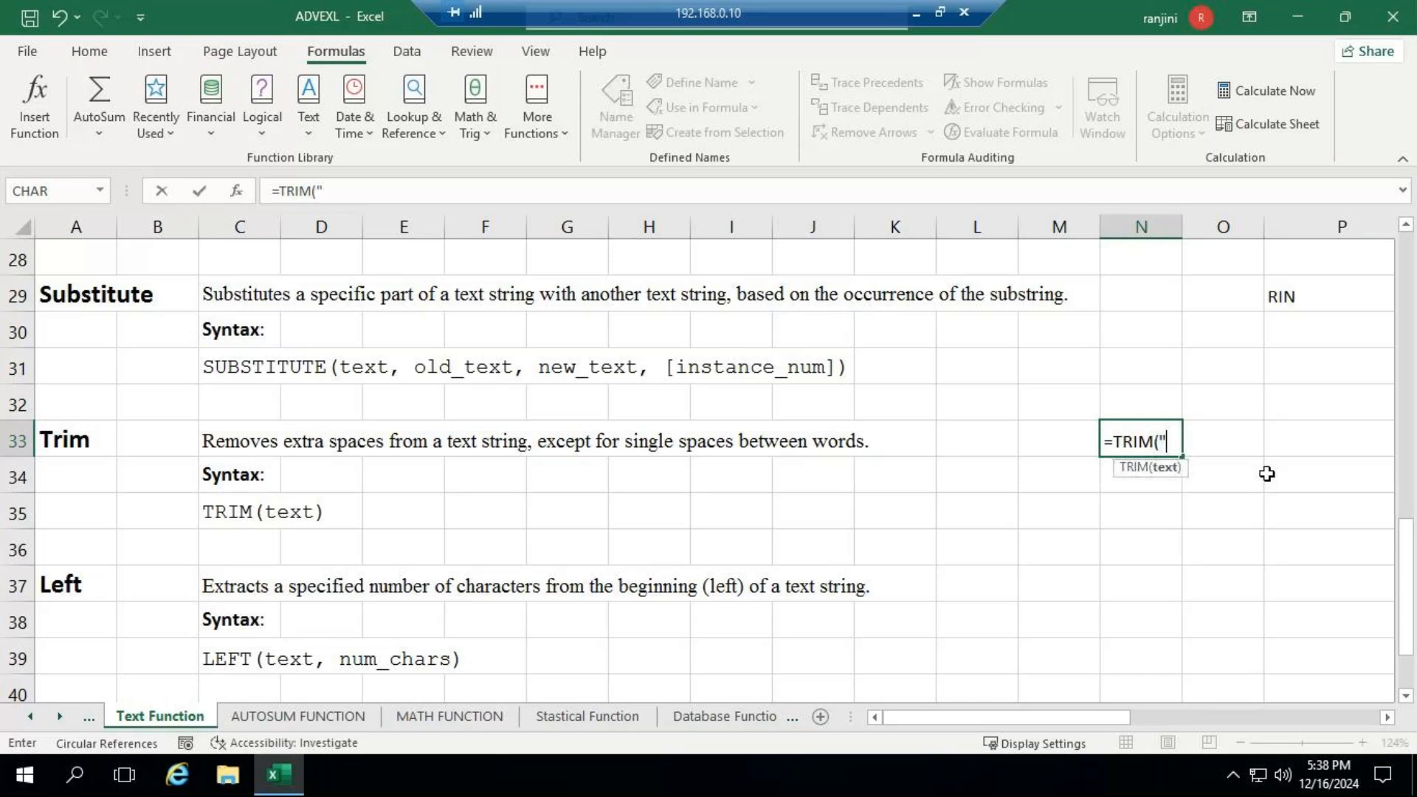
pyautogui.write('   HELLO')
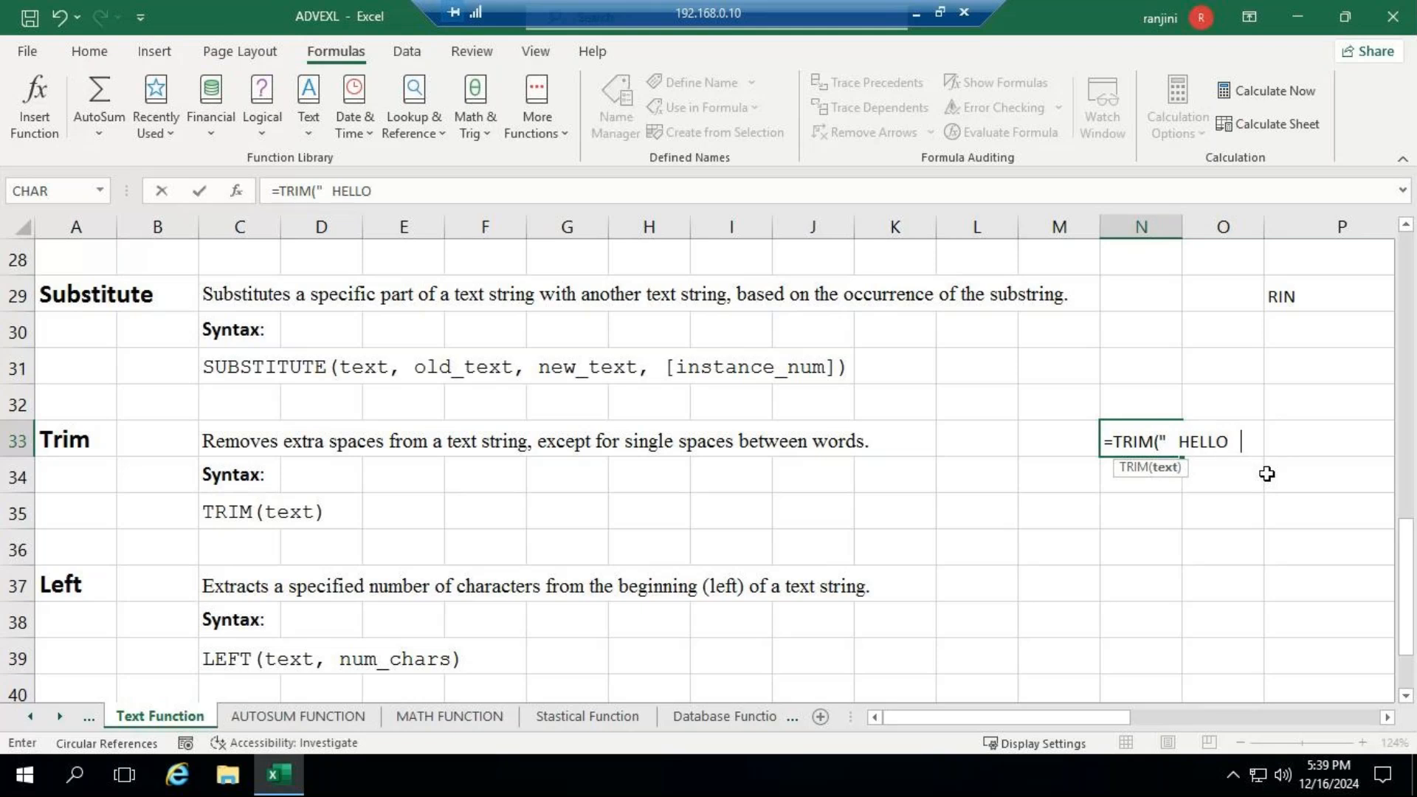
pyautogui.write('   WORLD')
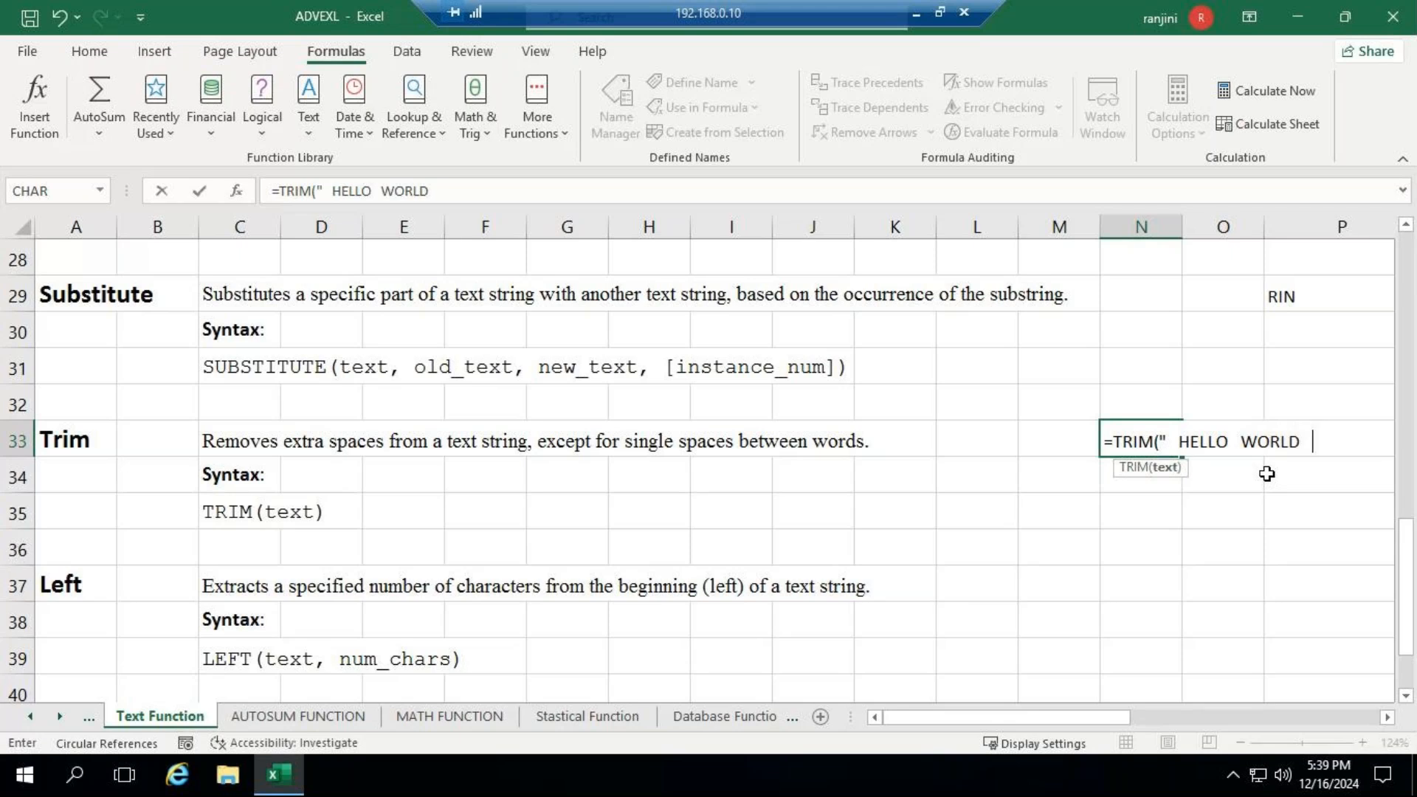
pyautogui.write('   ")')
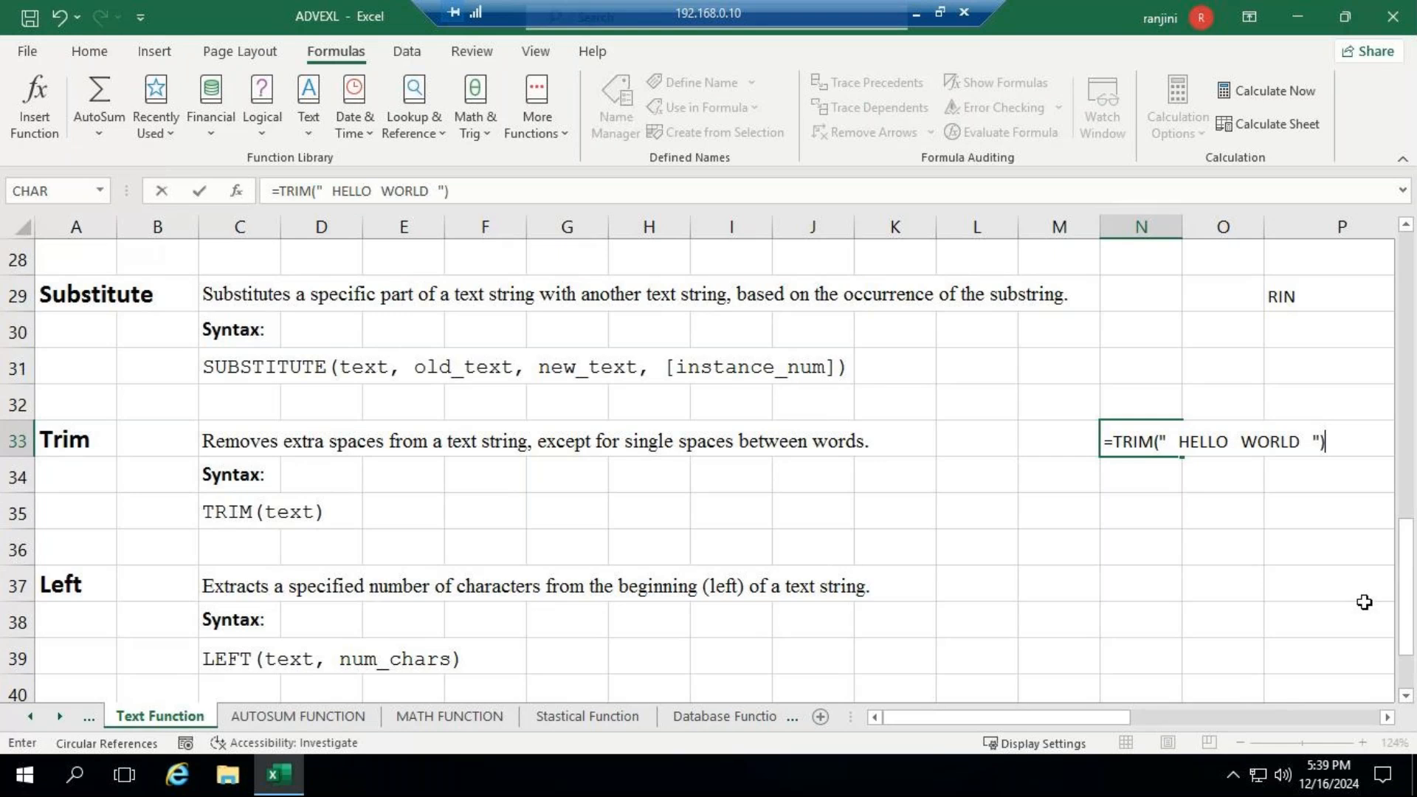
pyautogui.press('Return')
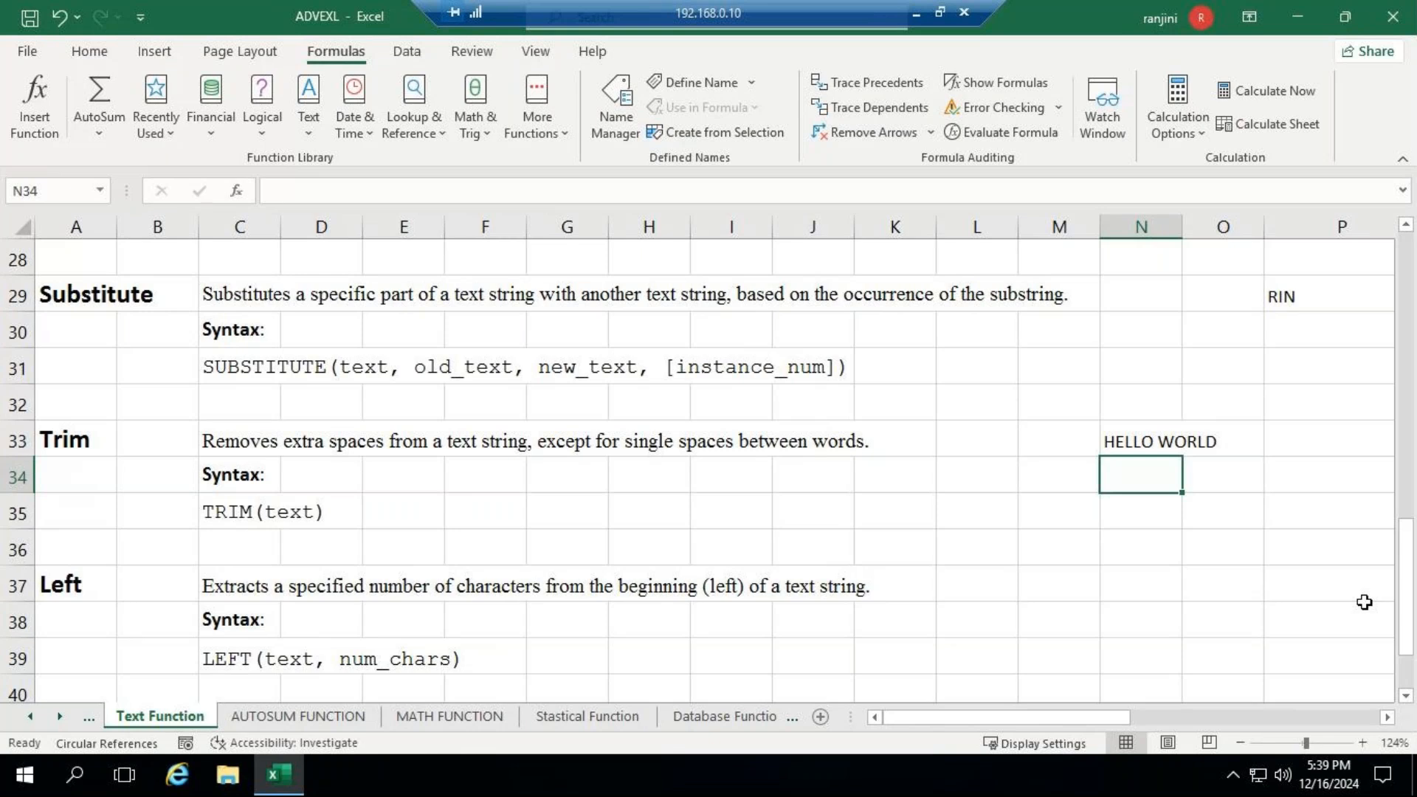
# - Enter =LEN(TRIM(" HELLO WORLD ")) in N34 to count the characters of the trimmed text
pyautogui.press('F2')
pyautogui.write('=')
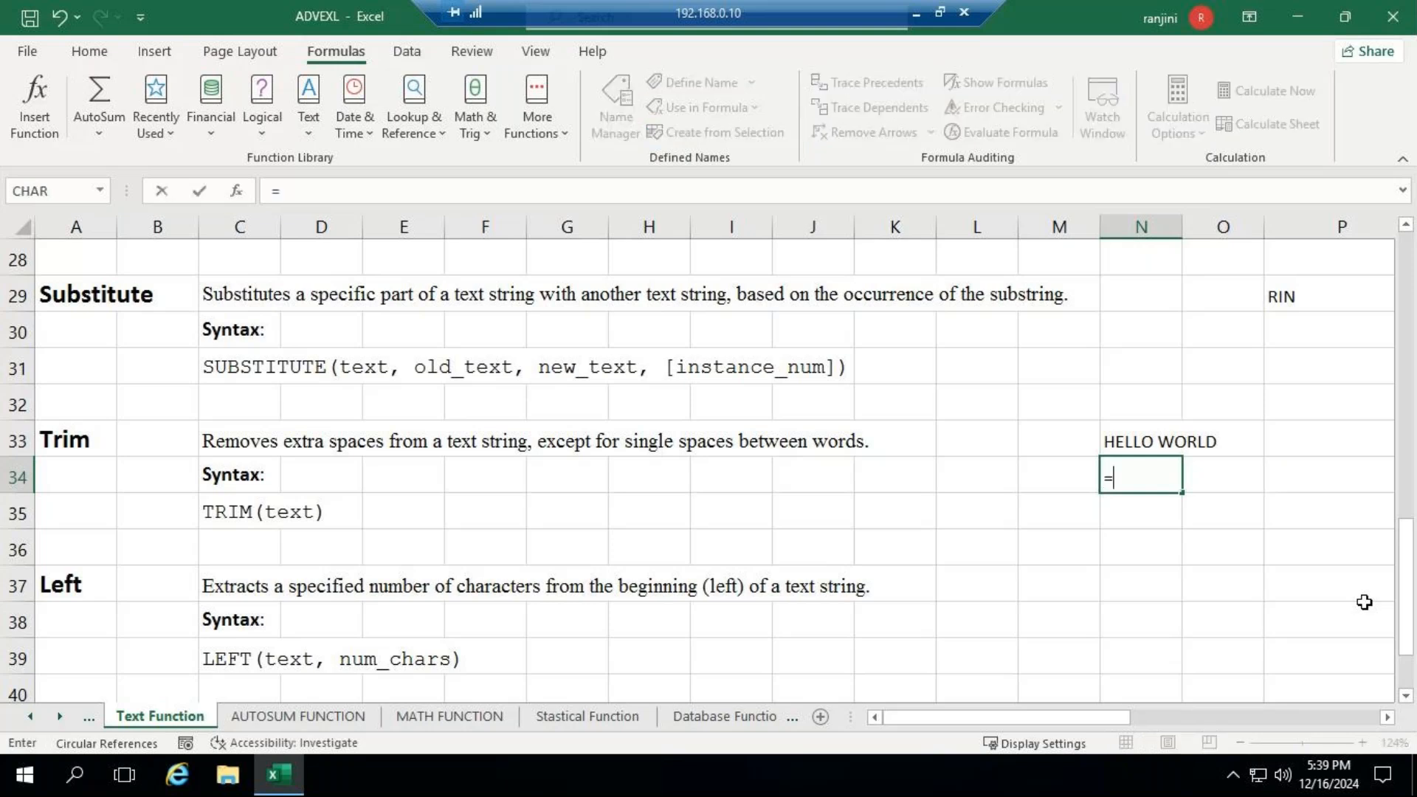
pyautogui.write('L')
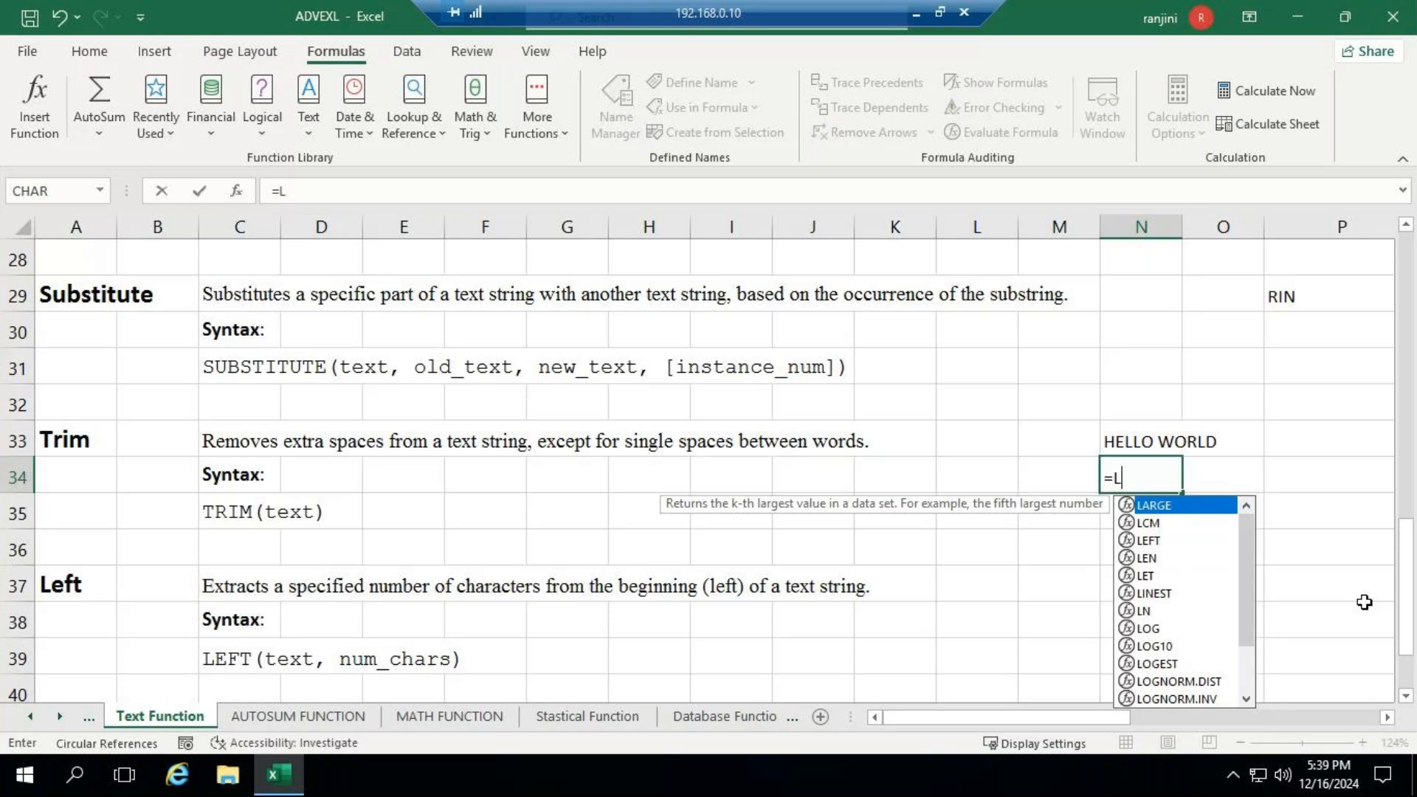
pyautogui.write('EN')
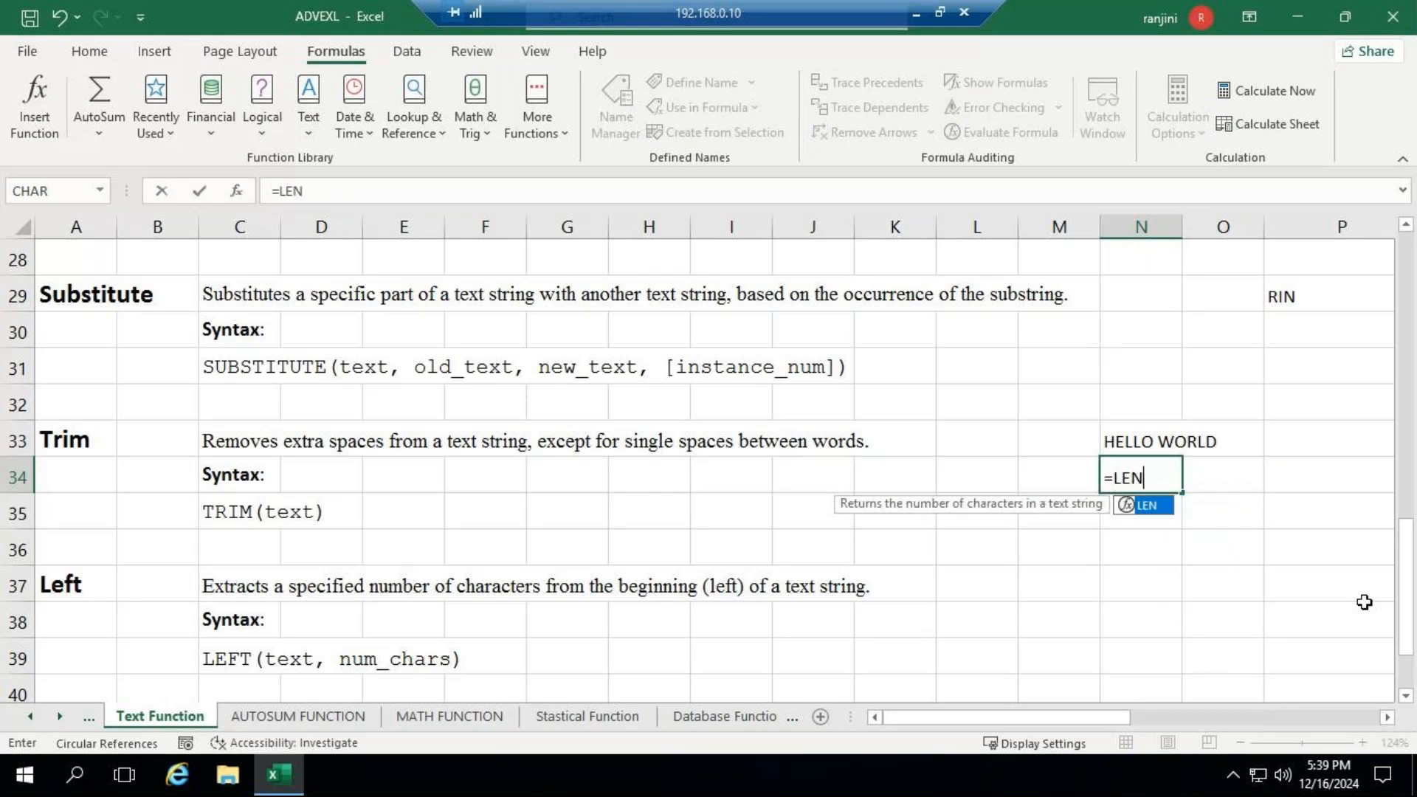
pyautogui.write('(TR')
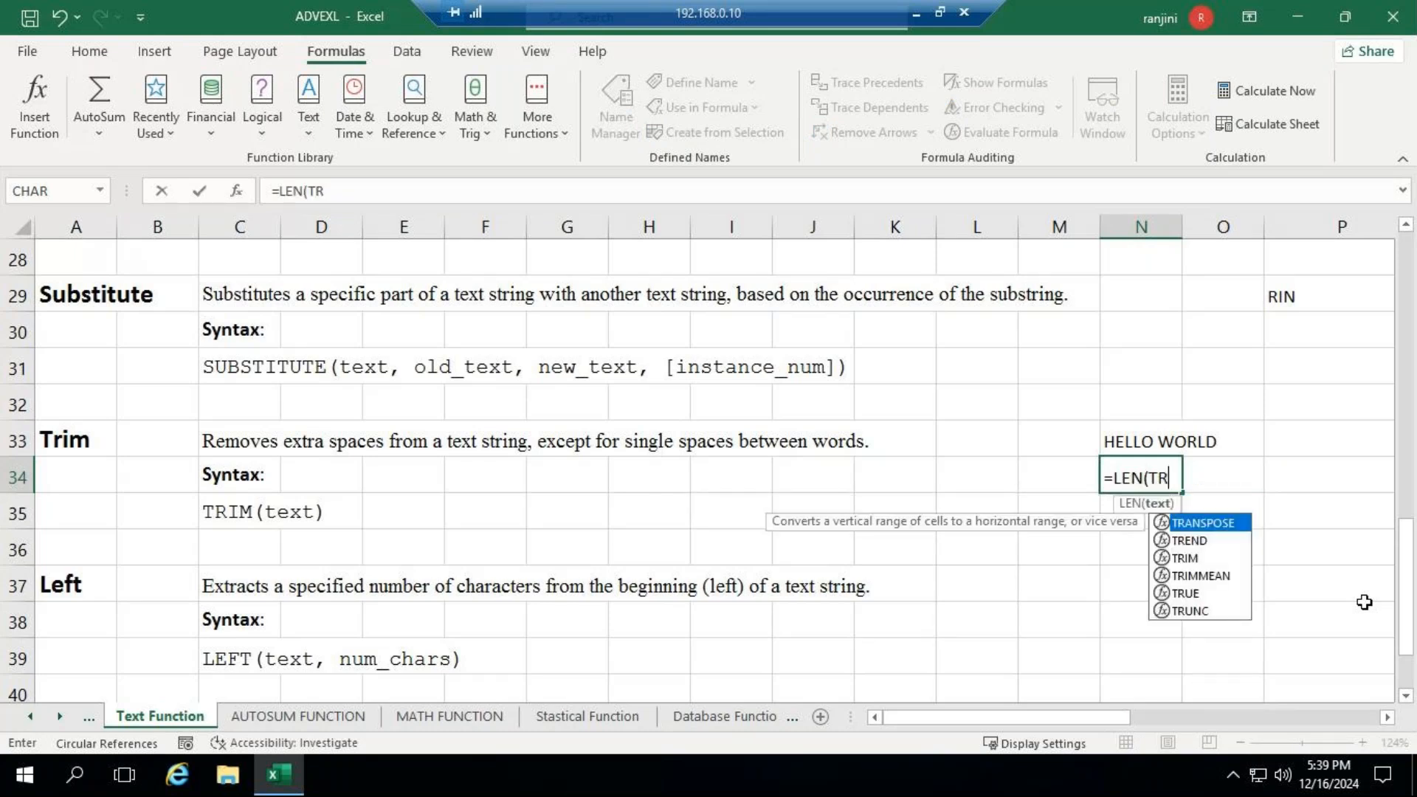
pyautogui.write('IM(')
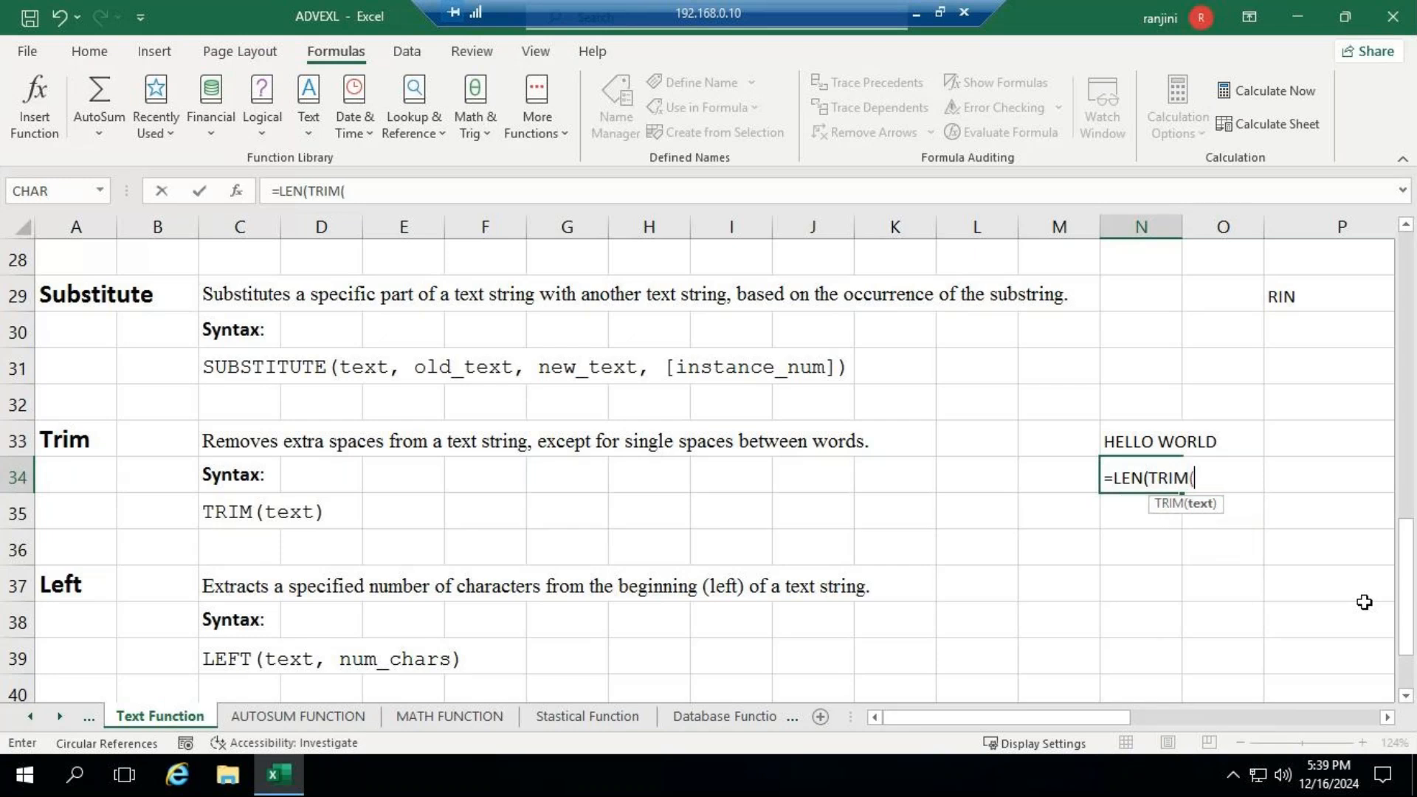
pyautogui.write('"  HELLO')
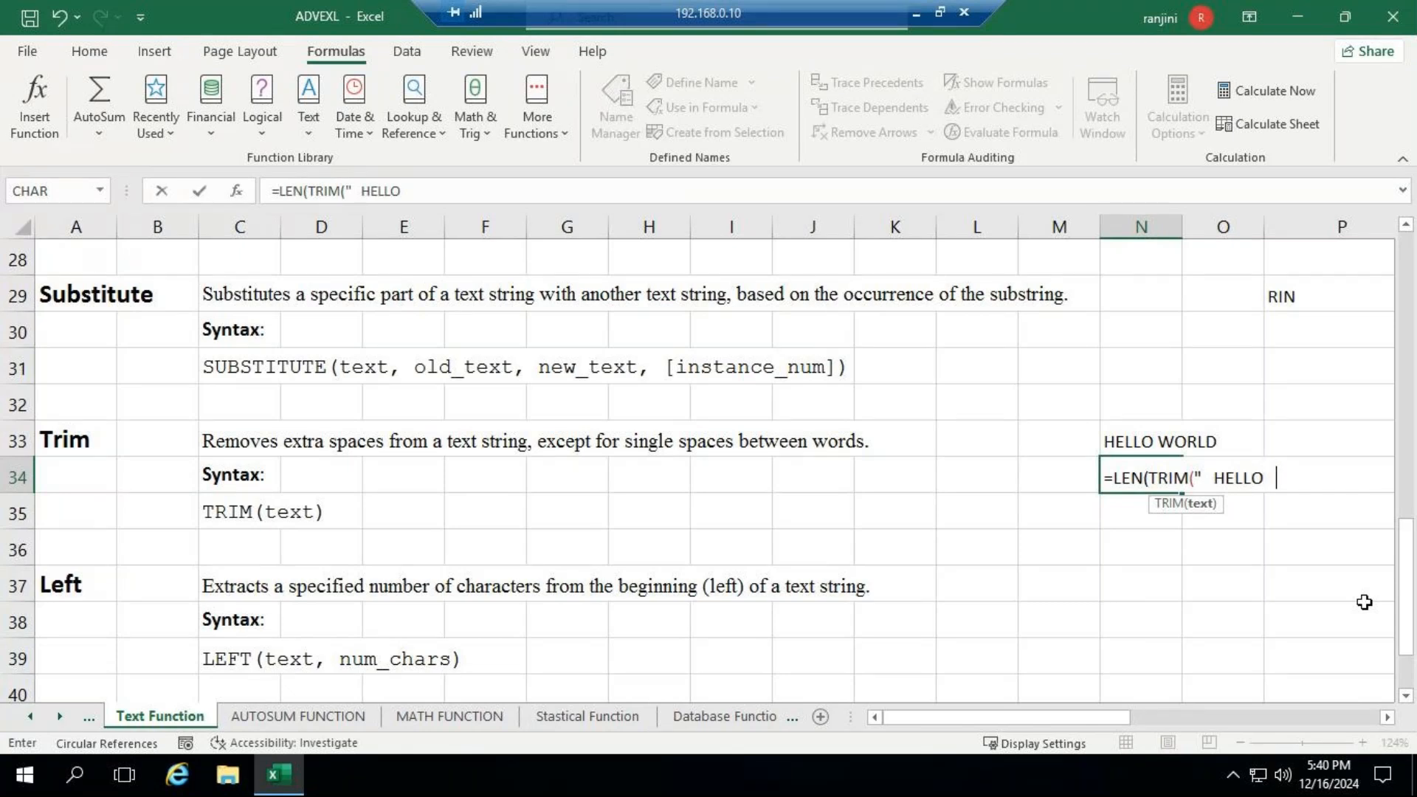
pyautogui.write('   WORKLD')
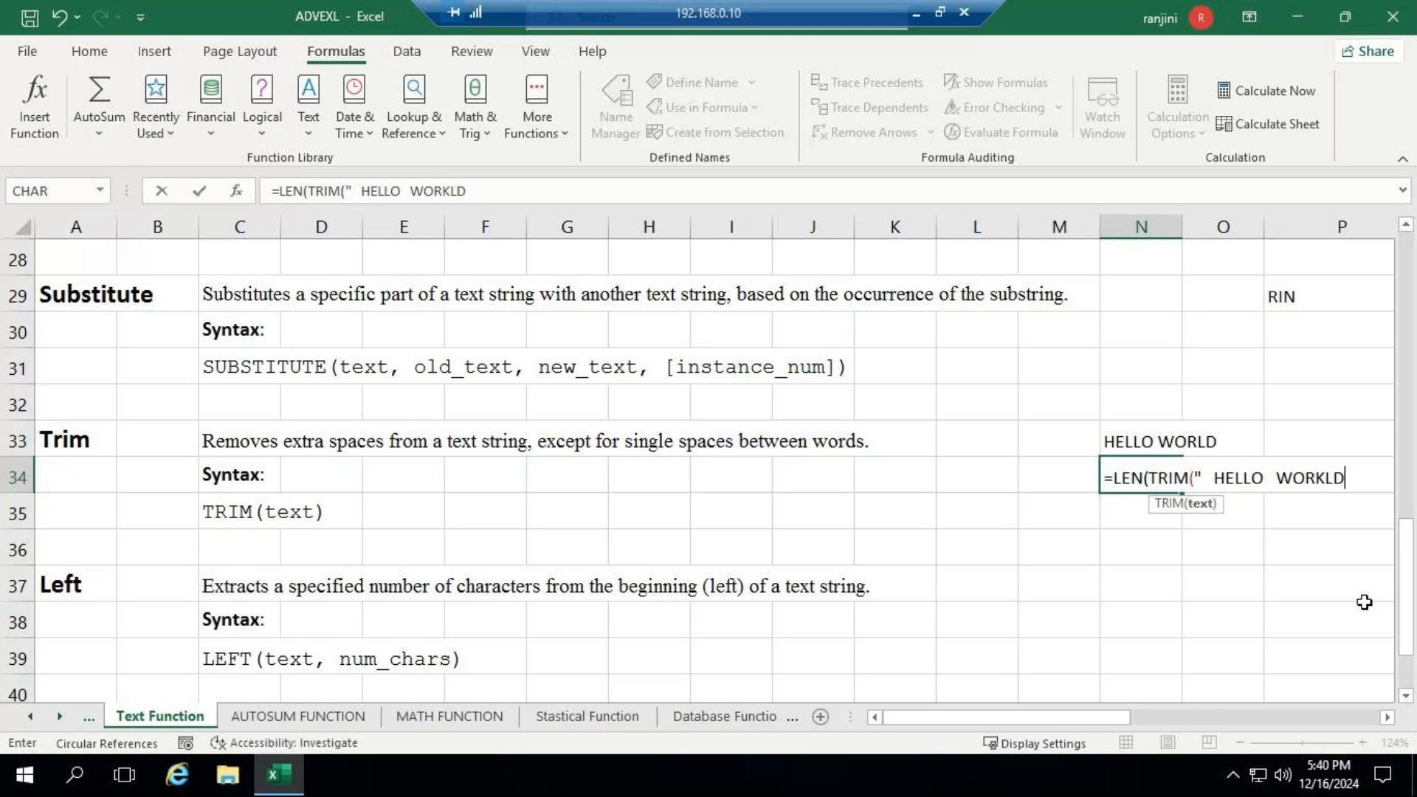
pyautogui.press('BackSpace')
pyautogui.press('BackSpace')
pyautogui.press('BackSpace')
pyautogui.write('LD  ")')
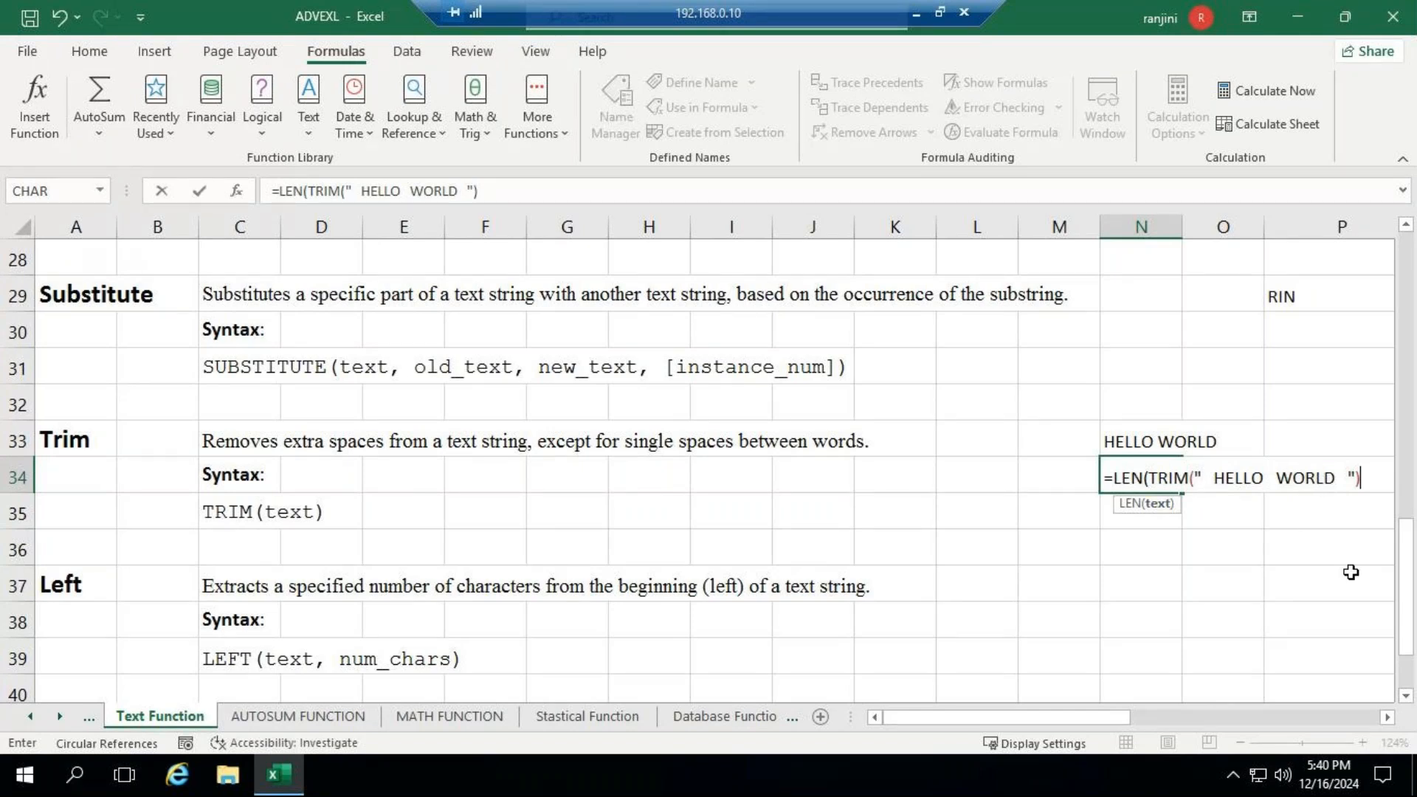
pyautogui.write(')')
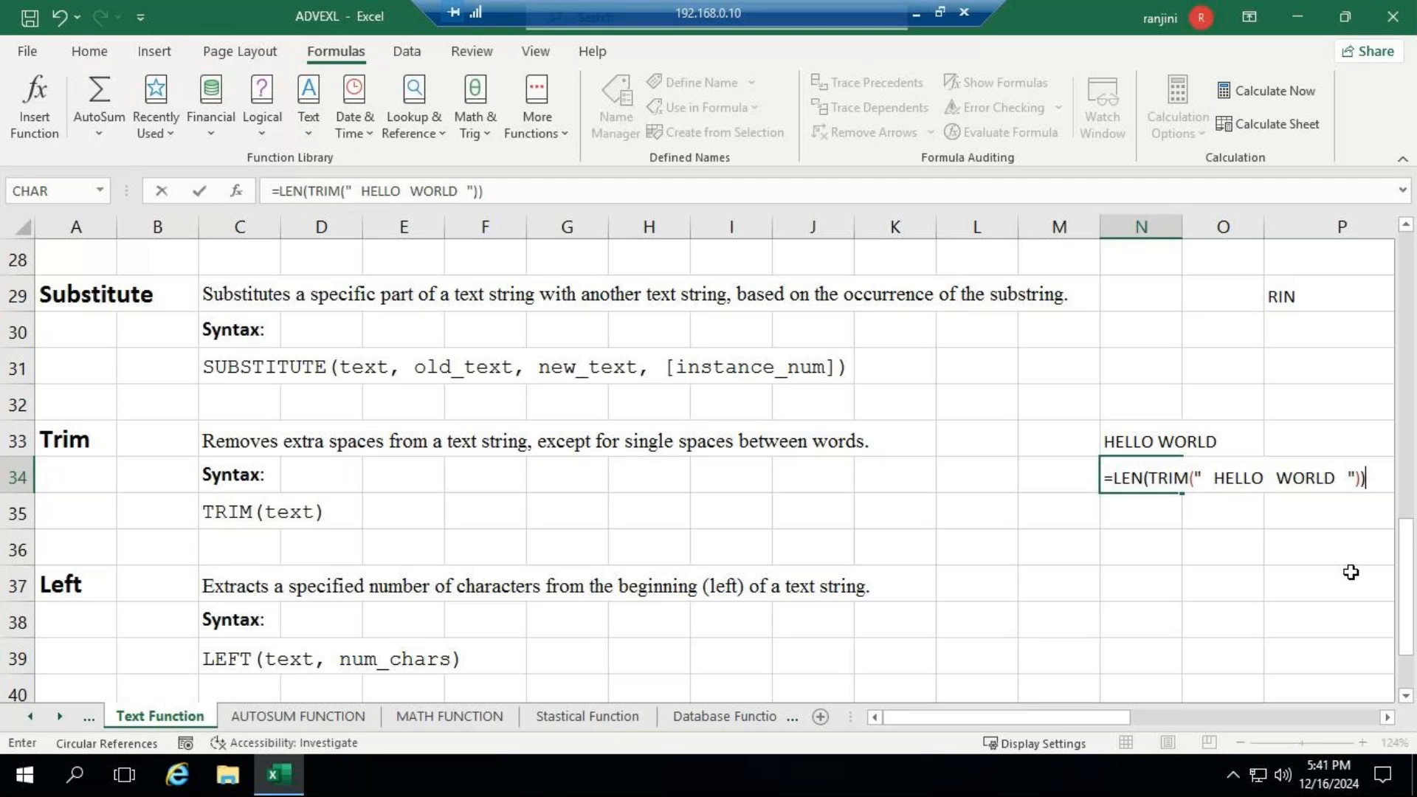
pyautogui.hotkey('ctrl', 'Return')
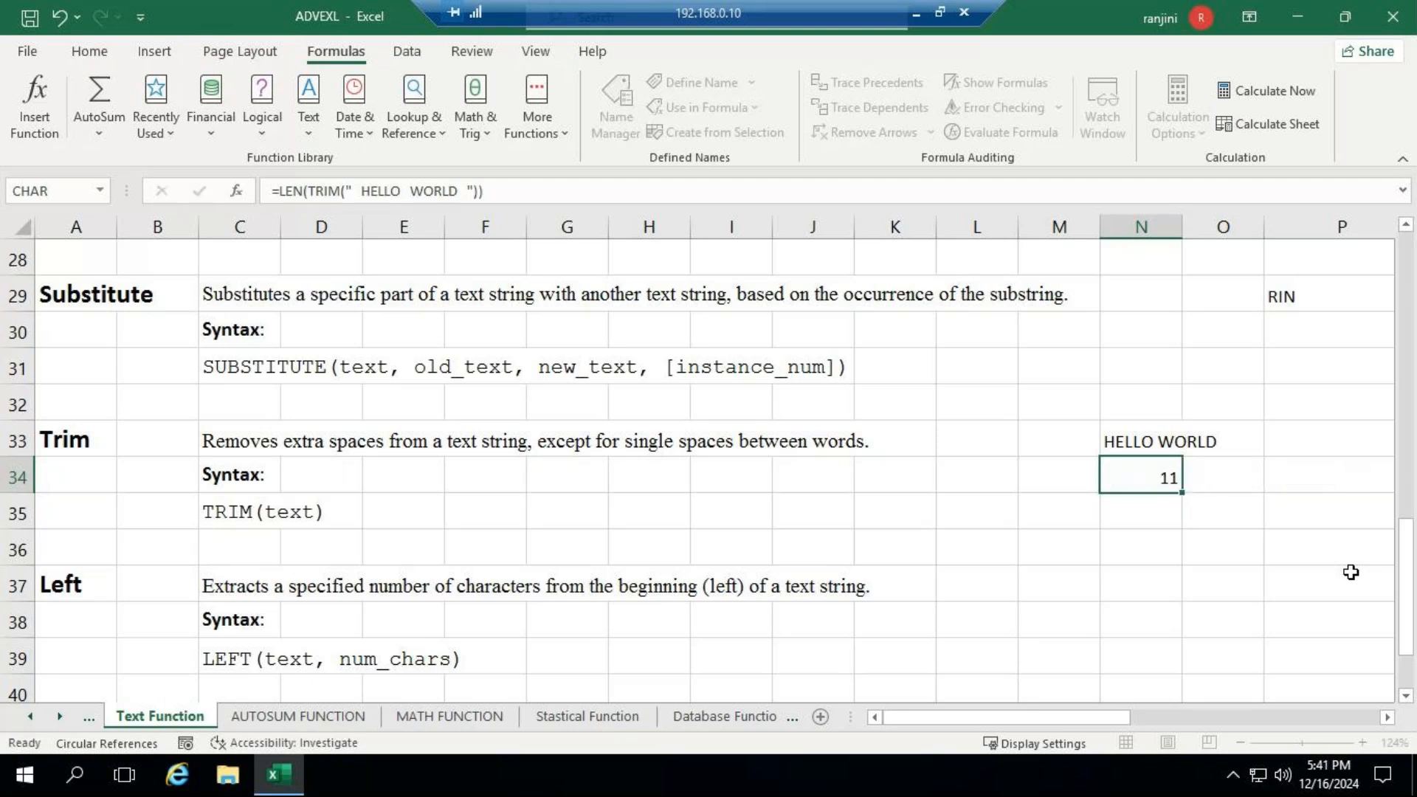
pyautogui.press('Down')
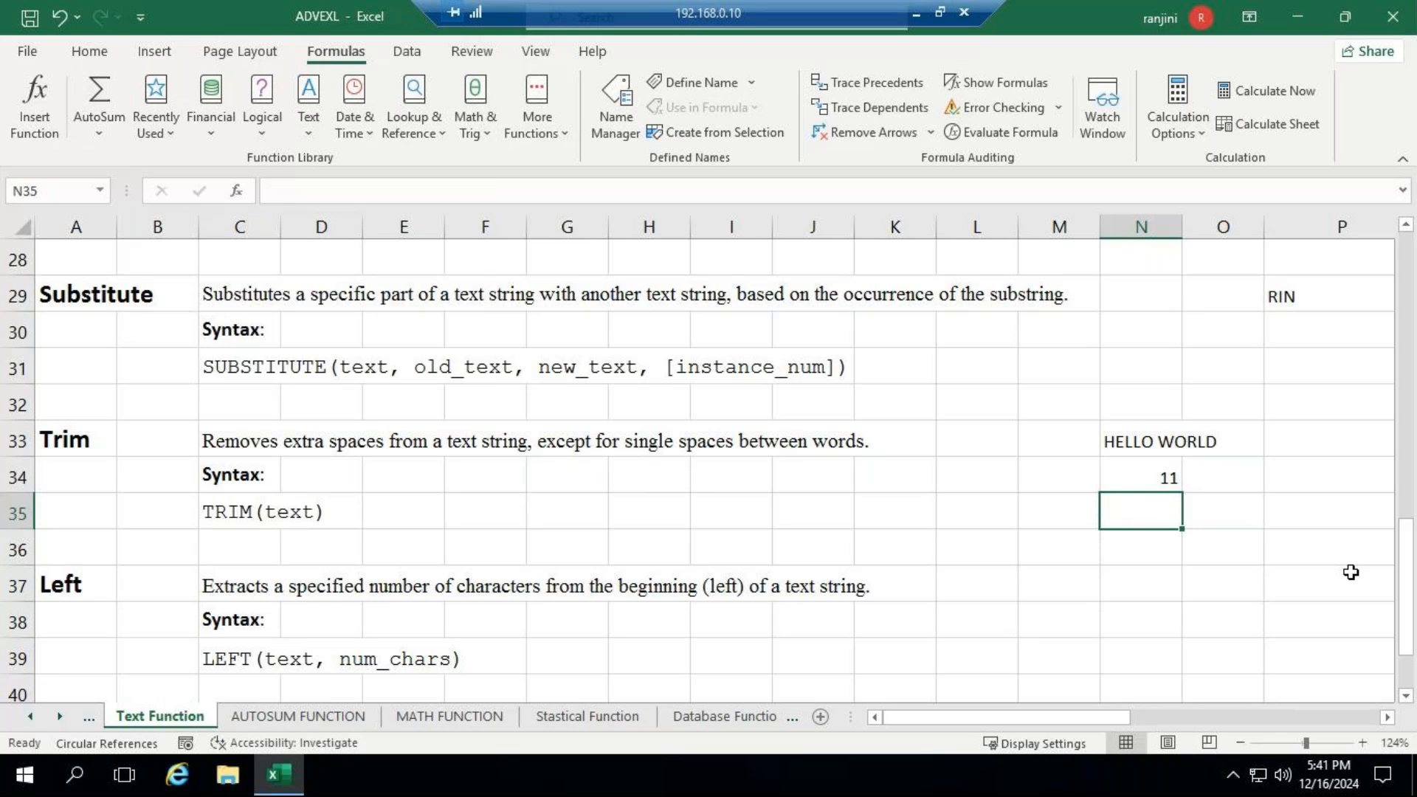
# - Enter =LEN(" HELLO WORLD ") in N35 to count the characters of the untrimmed text with its extra spaces
pyautogui.write('=')
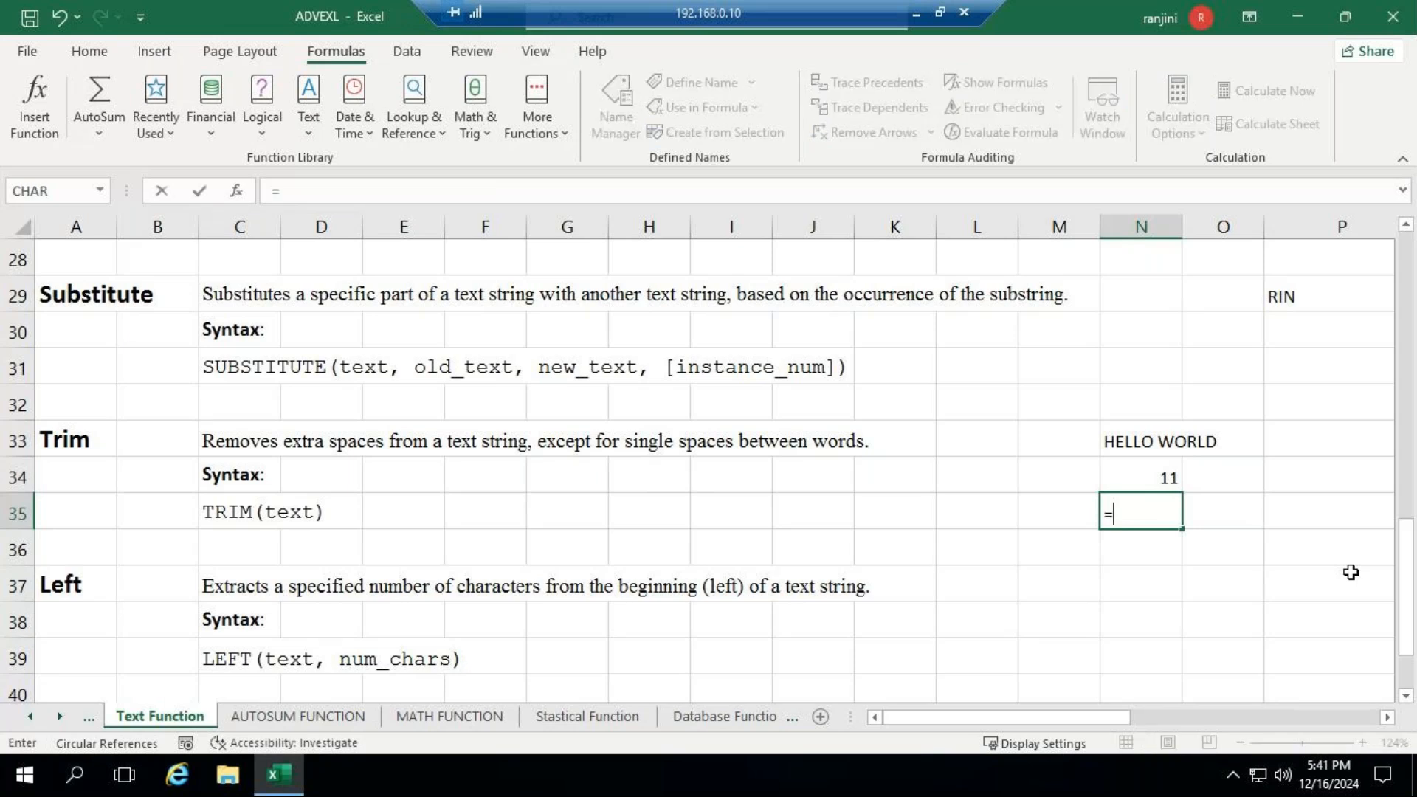
pyautogui.write('lEN')
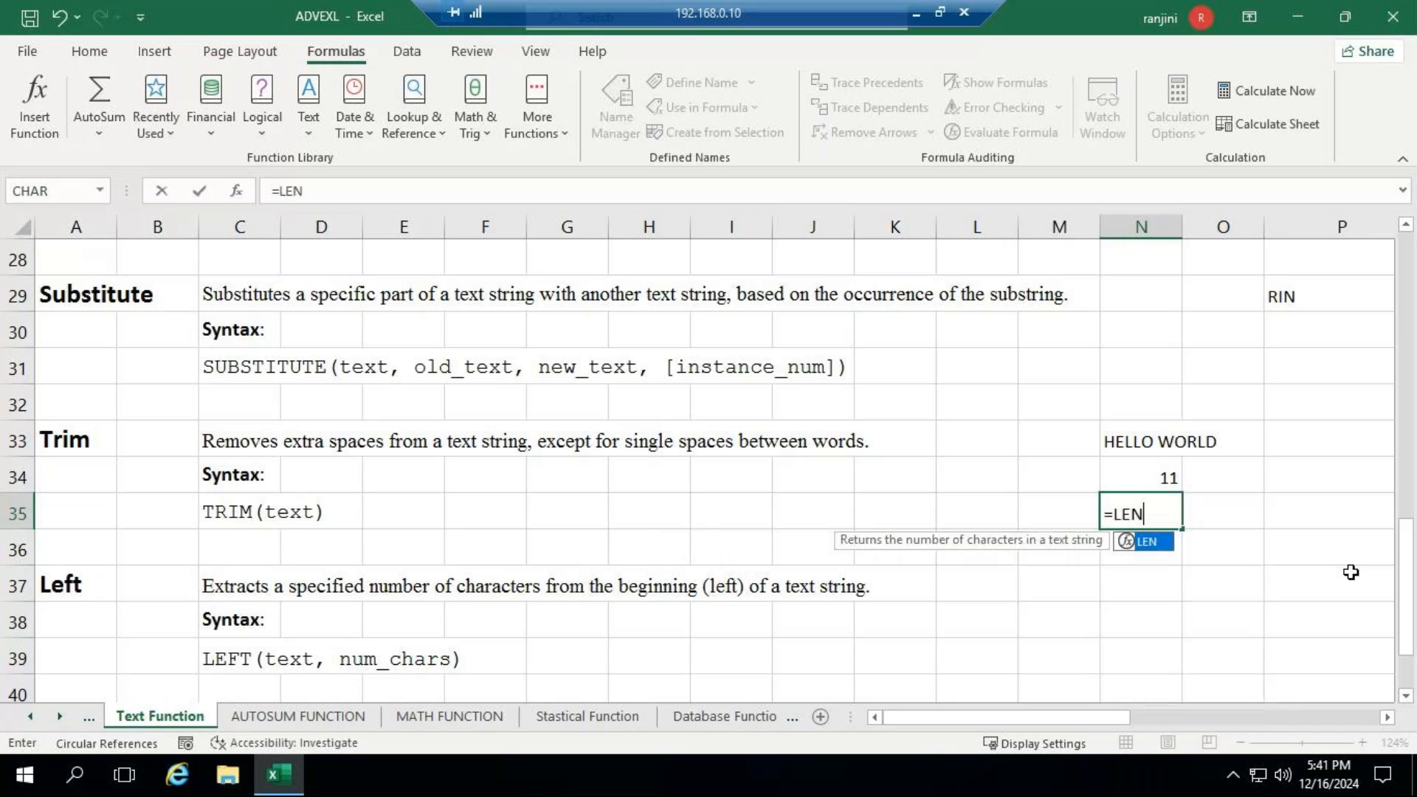
pyautogui.write('("')
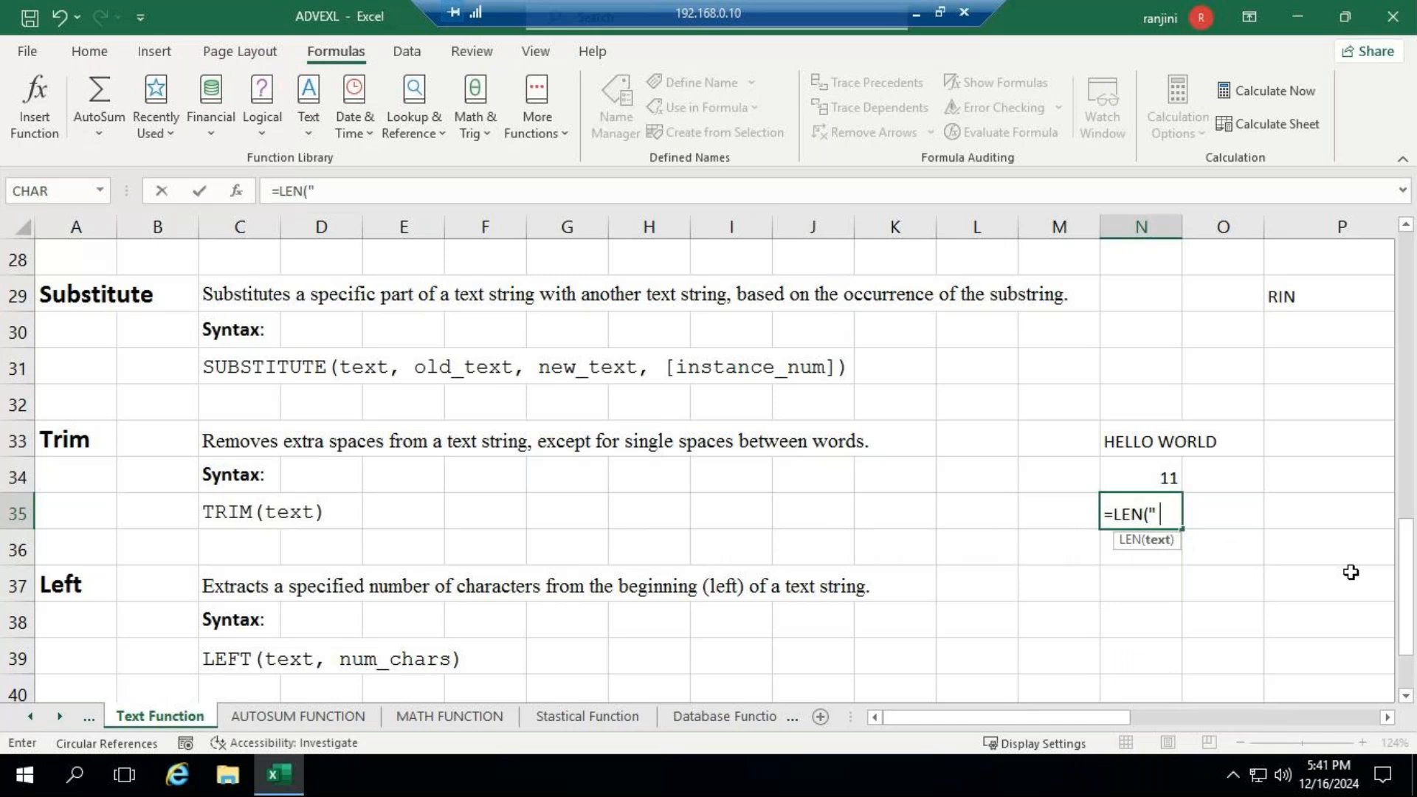
pyautogui.write('  HELLO  WORLD')
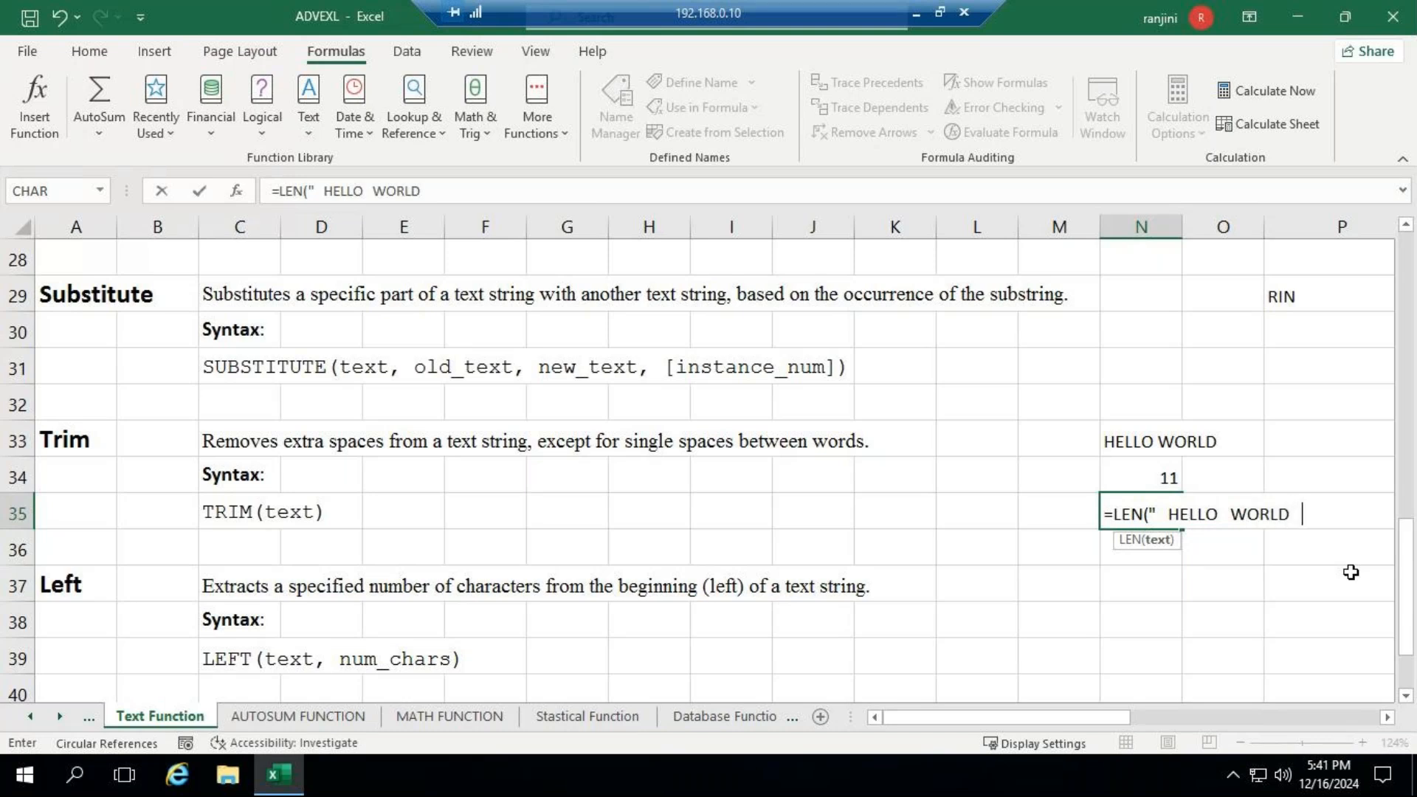
pyautogui.write('  ")')
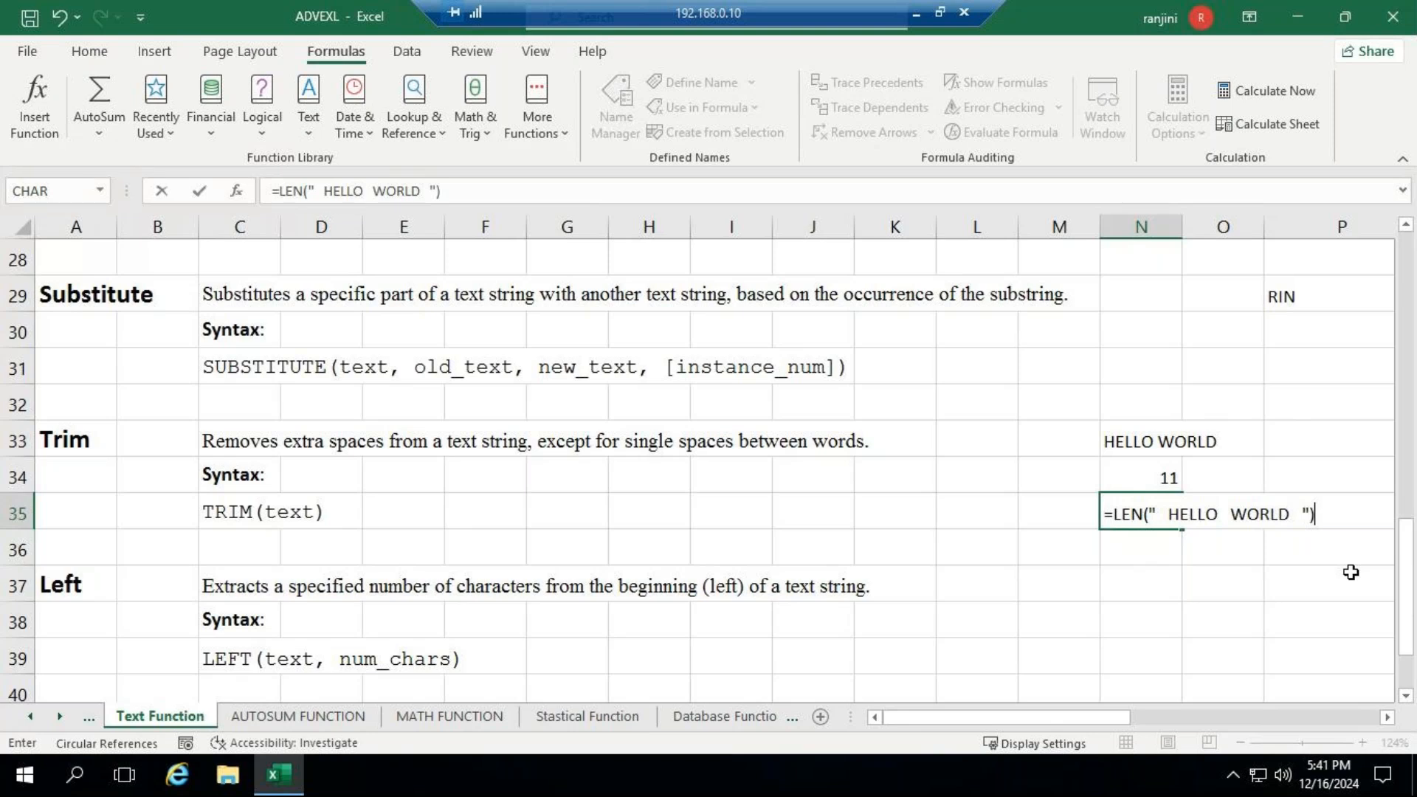
pyautogui.press('Return')
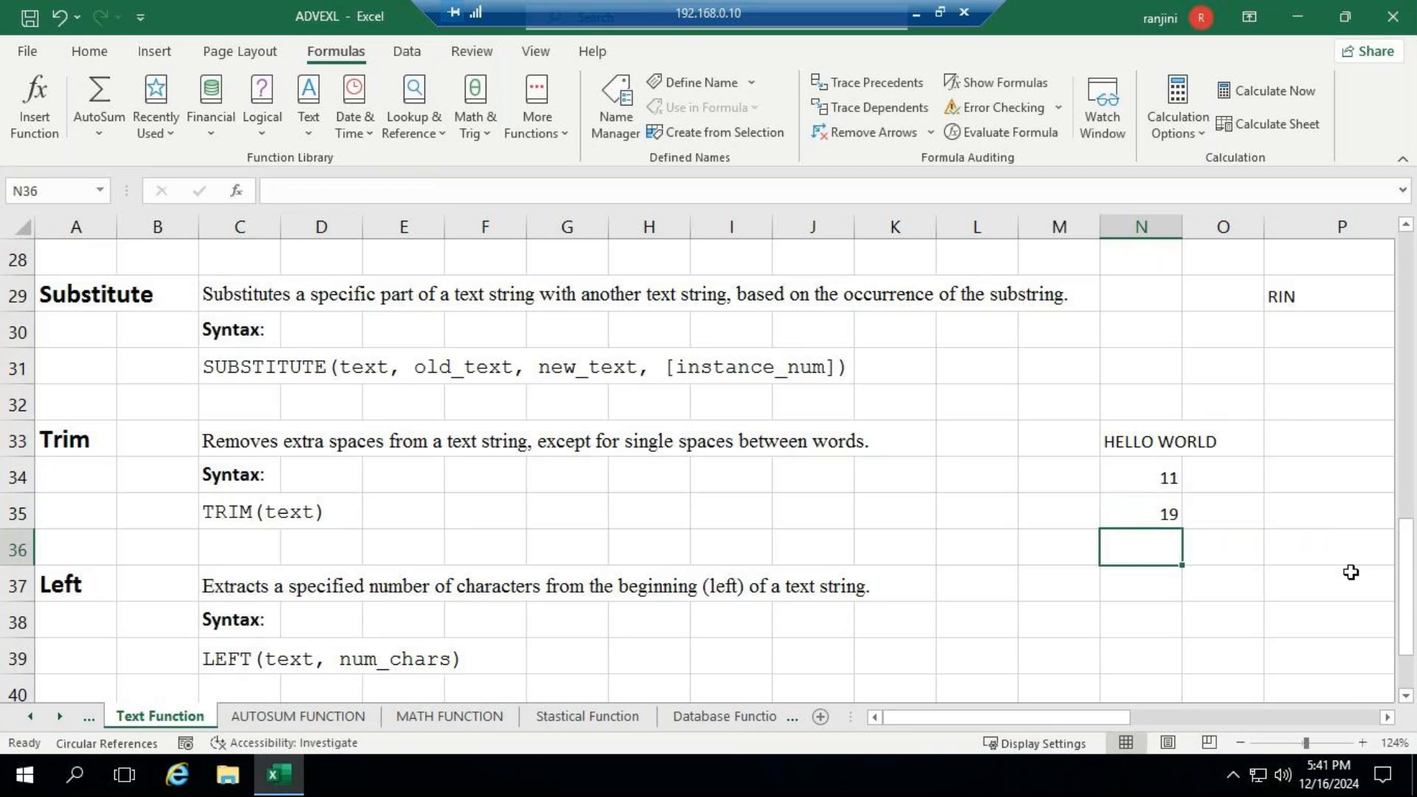
# - Review the LEN(TRIM()) formula in N34 against the count in N35, and select N37 beside the Left section
pyautogui.press('Up')
pyautogui.press('Up')
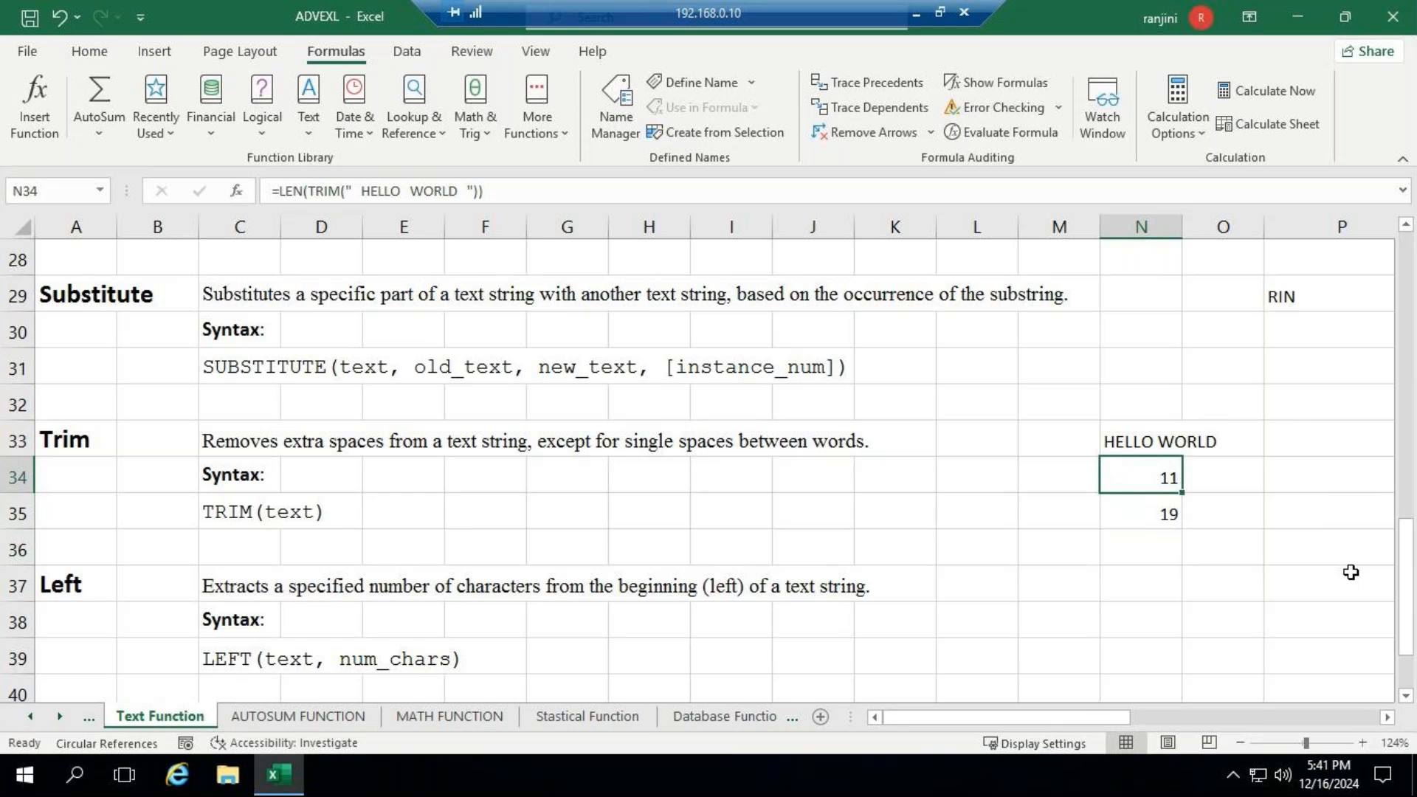
pyautogui.press('Down')
pyautogui.press('Down')
pyautogui.press('Down')
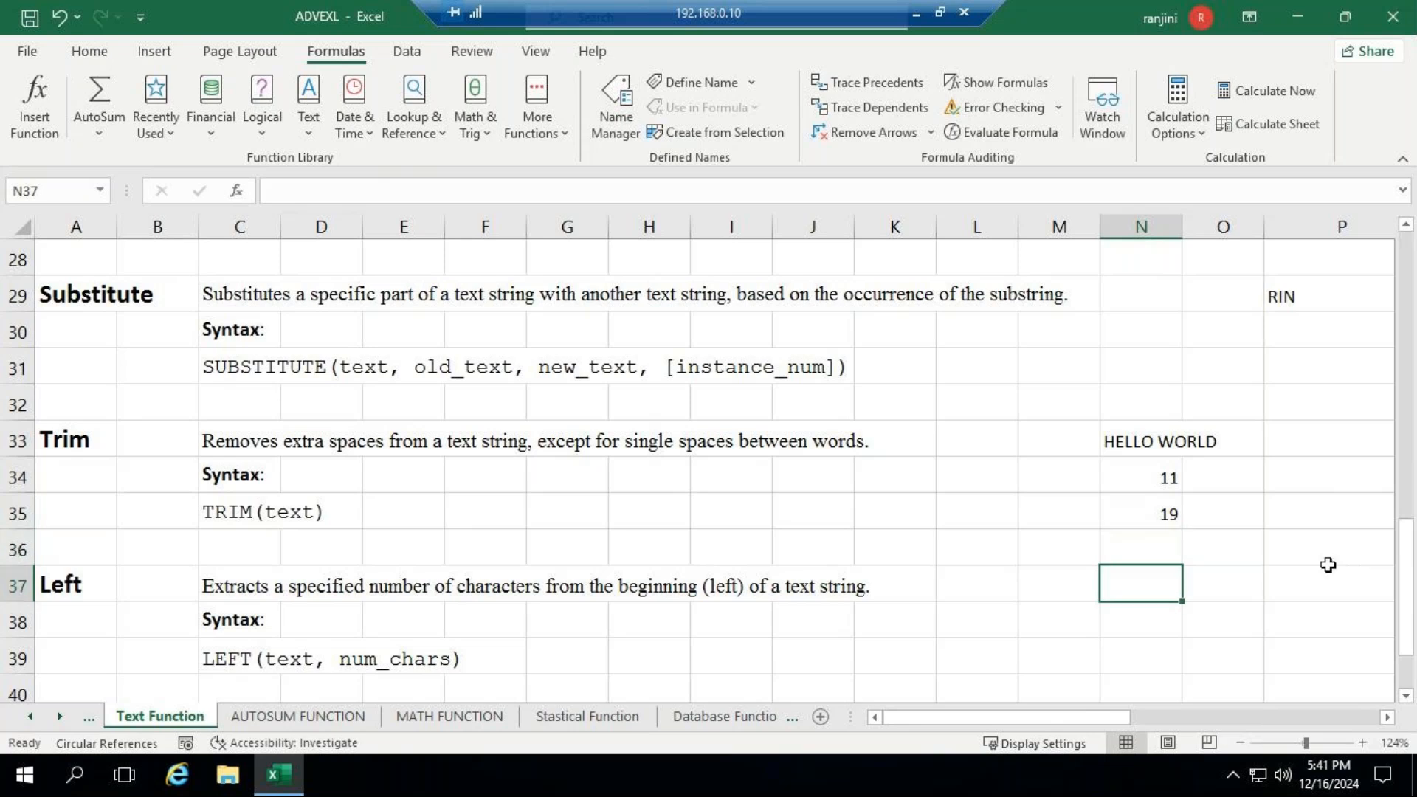
# - Minimize the remote desktop session to check the GoTo Meeting window, and return to the remote workbook
pyautogui.click(917, 12)
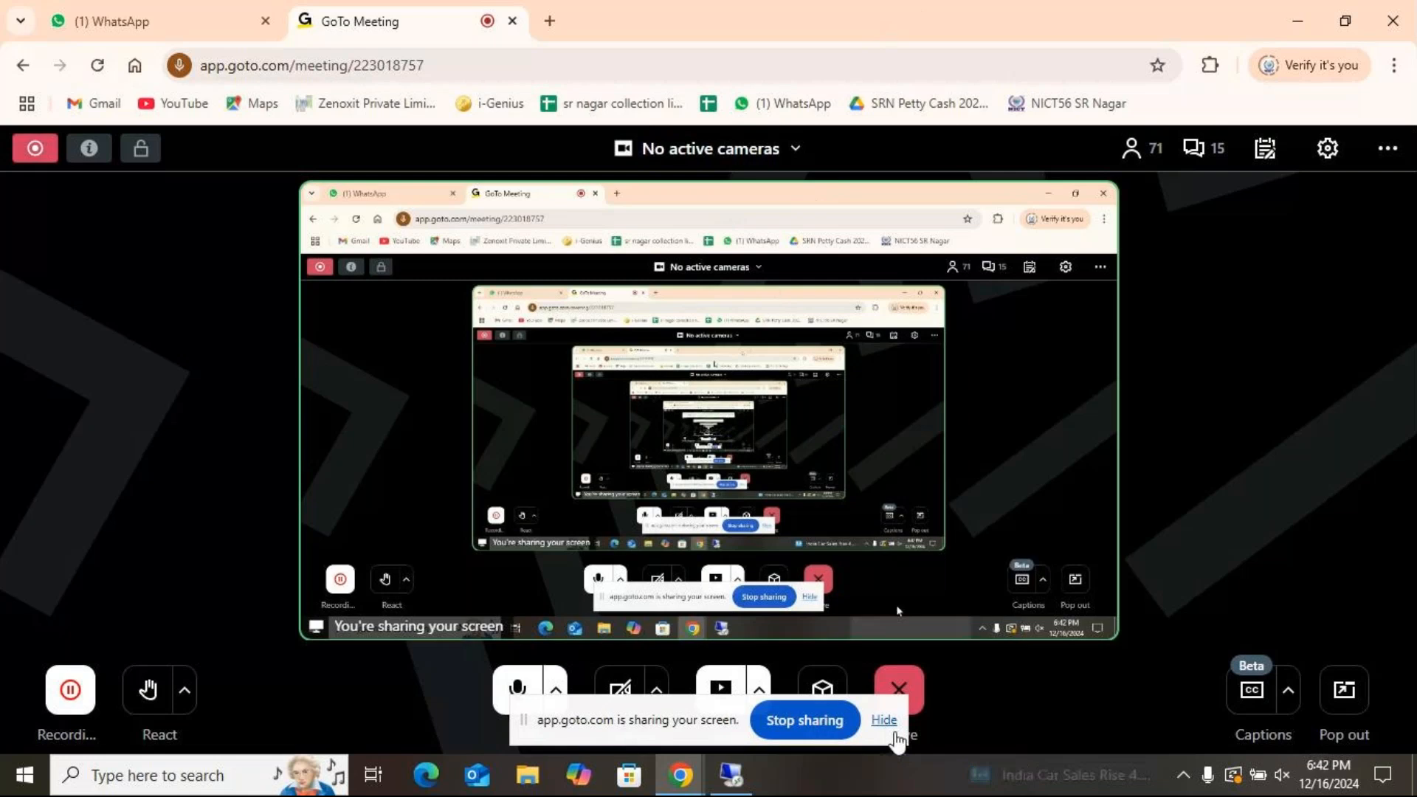
pyautogui.click(731, 775)
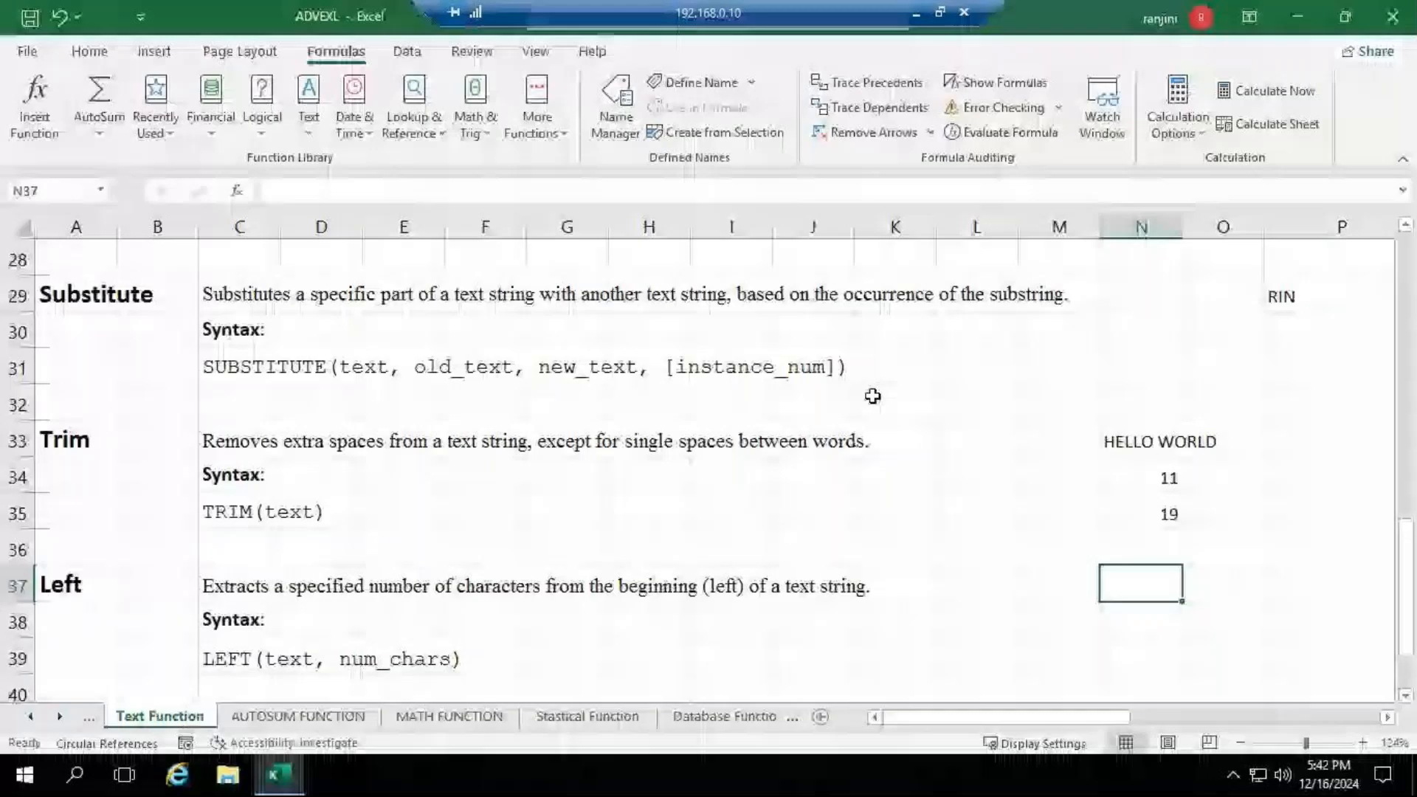
# - Enter =LEFT("NICT COMPUTER EDUCATION",6) in N37 beside the Left section to extract the first six characters
pyautogui.scroll(-3, 801, 517)
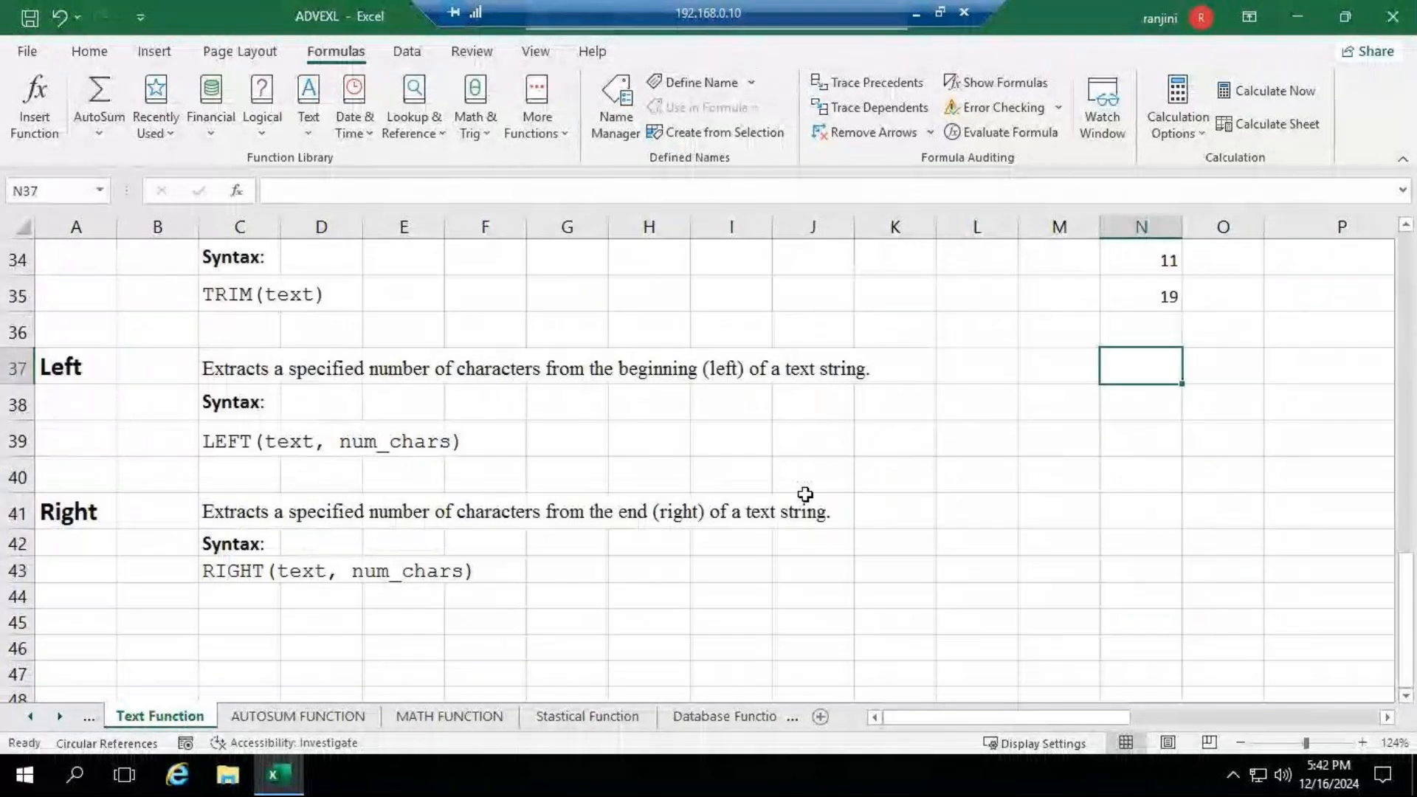
pyautogui.scroll(1, 655, 484)
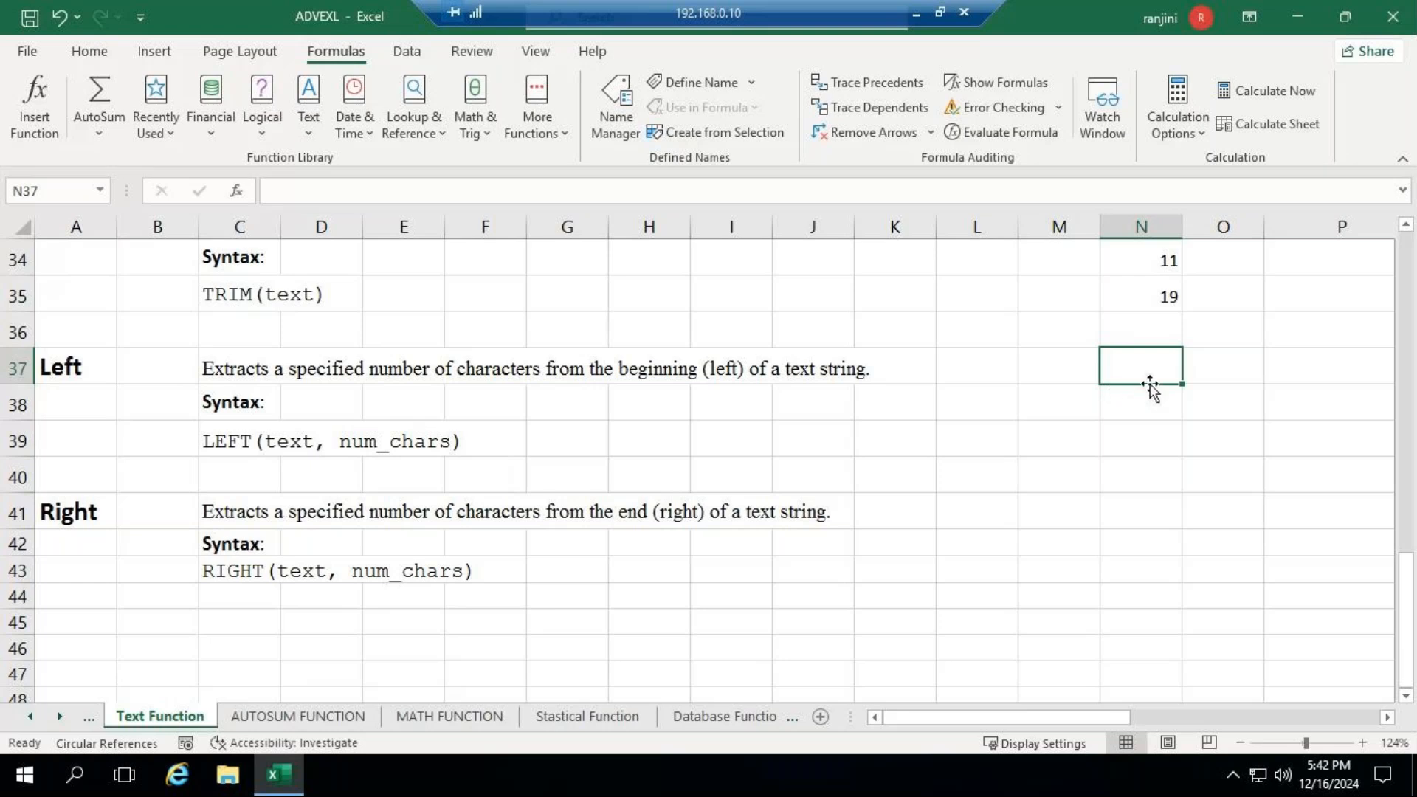
pyautogui.write('=LEFT')
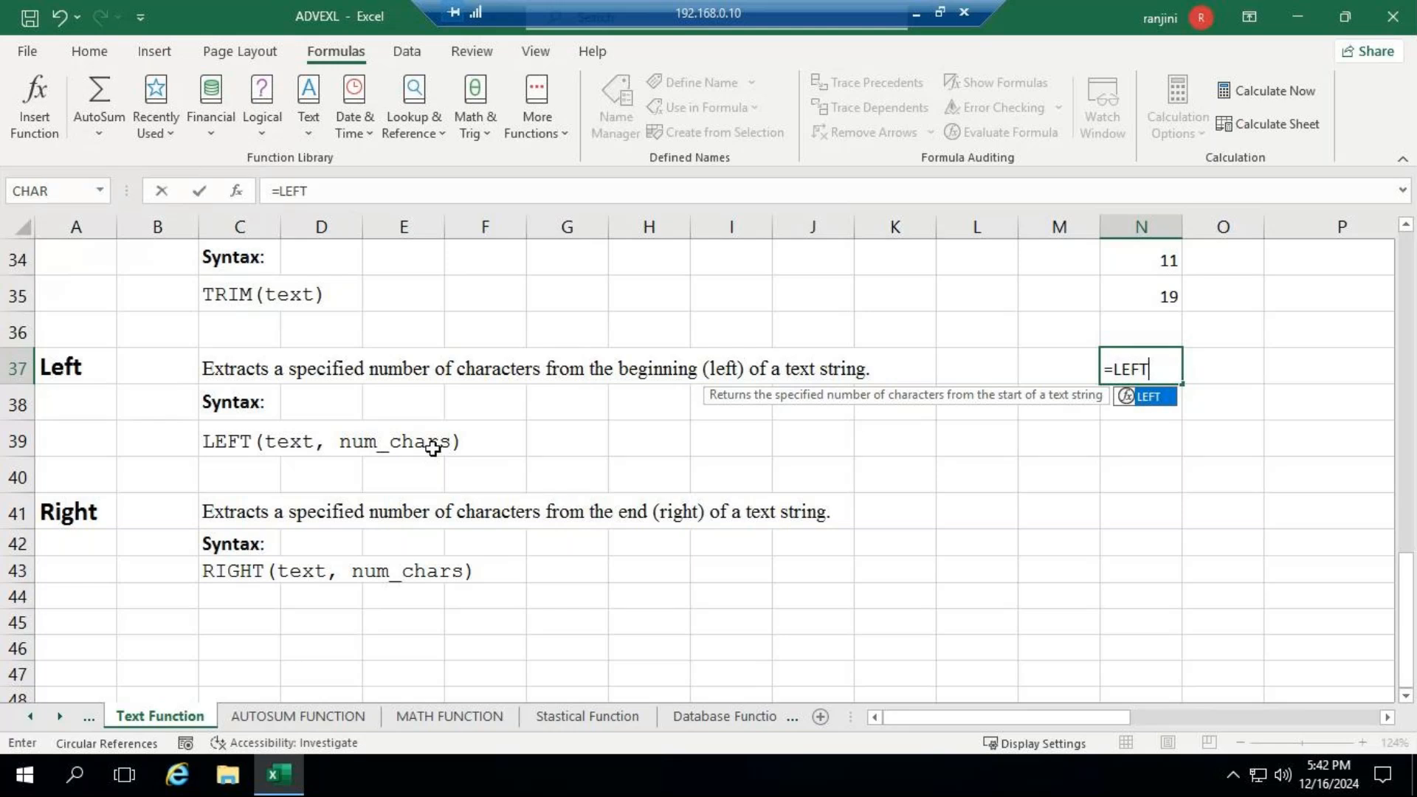
pyautogui.write('(')
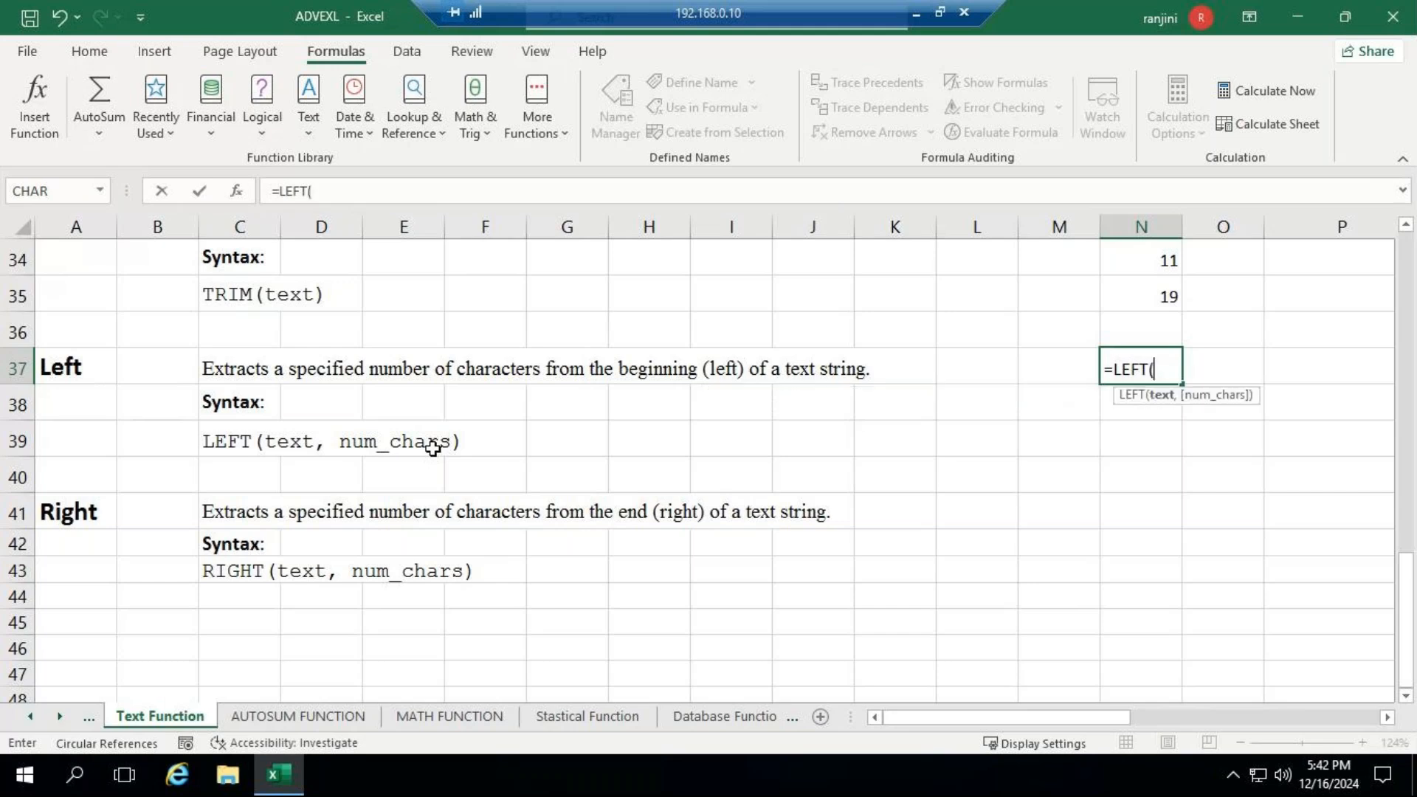
pyautogui.write('"NICT COMOUTE')
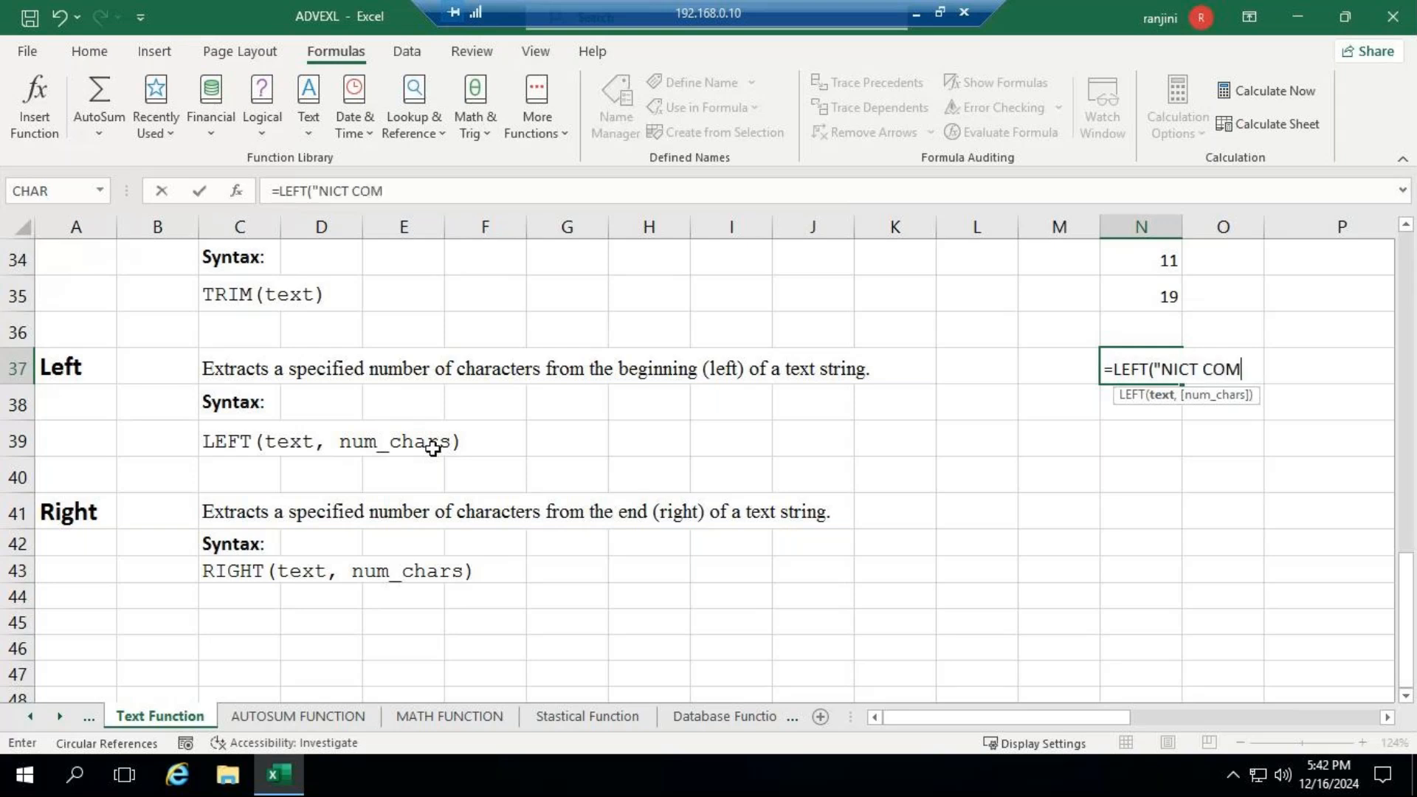
pyautogui.press('BackSpace')
pyautogui.press('BackSpace')
pyautogui.press('BackSpace')
pyautogui.press('BackSpace')
pyautogui.press('BackSpace')
pyautogui.write('MPUTER EDUCA')
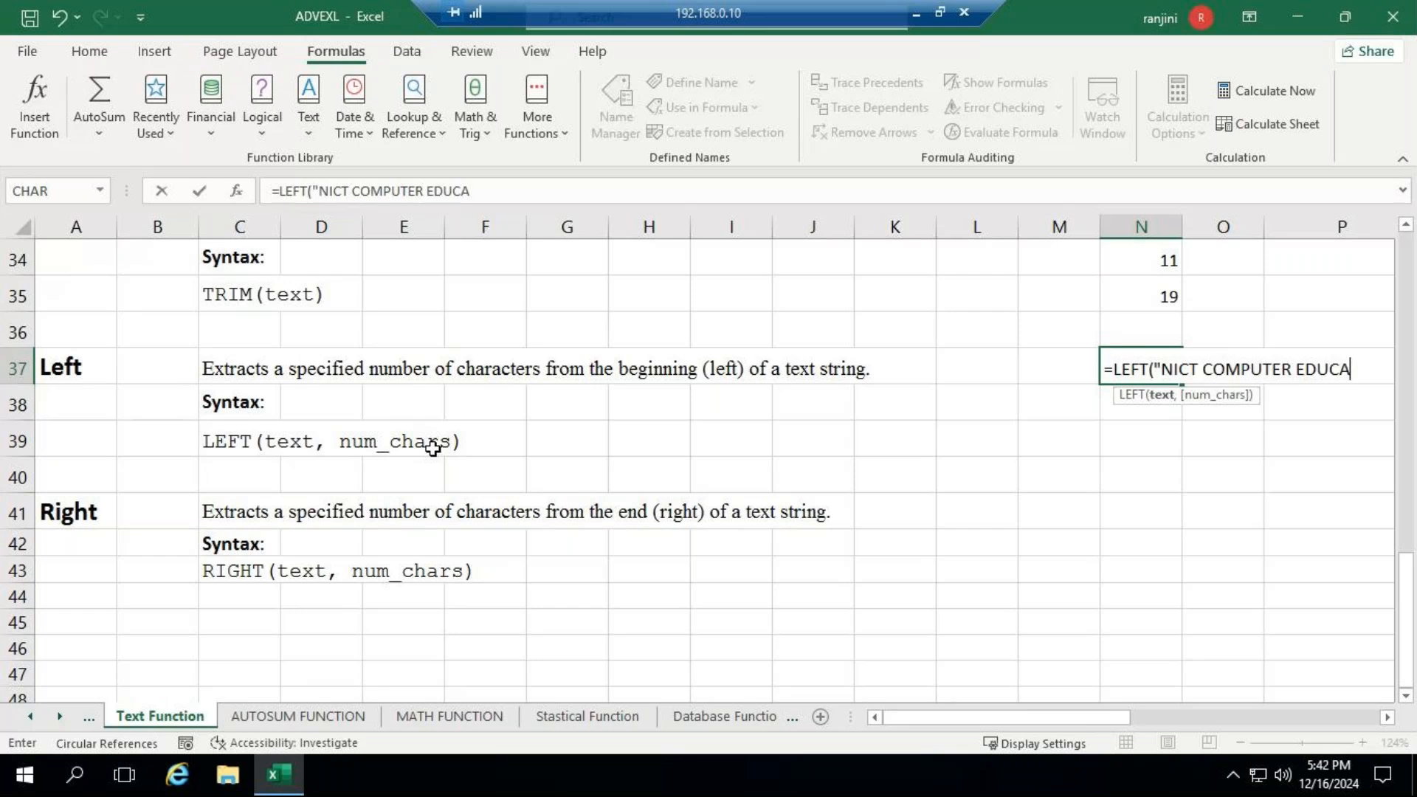
pyautogui.write('TION "')
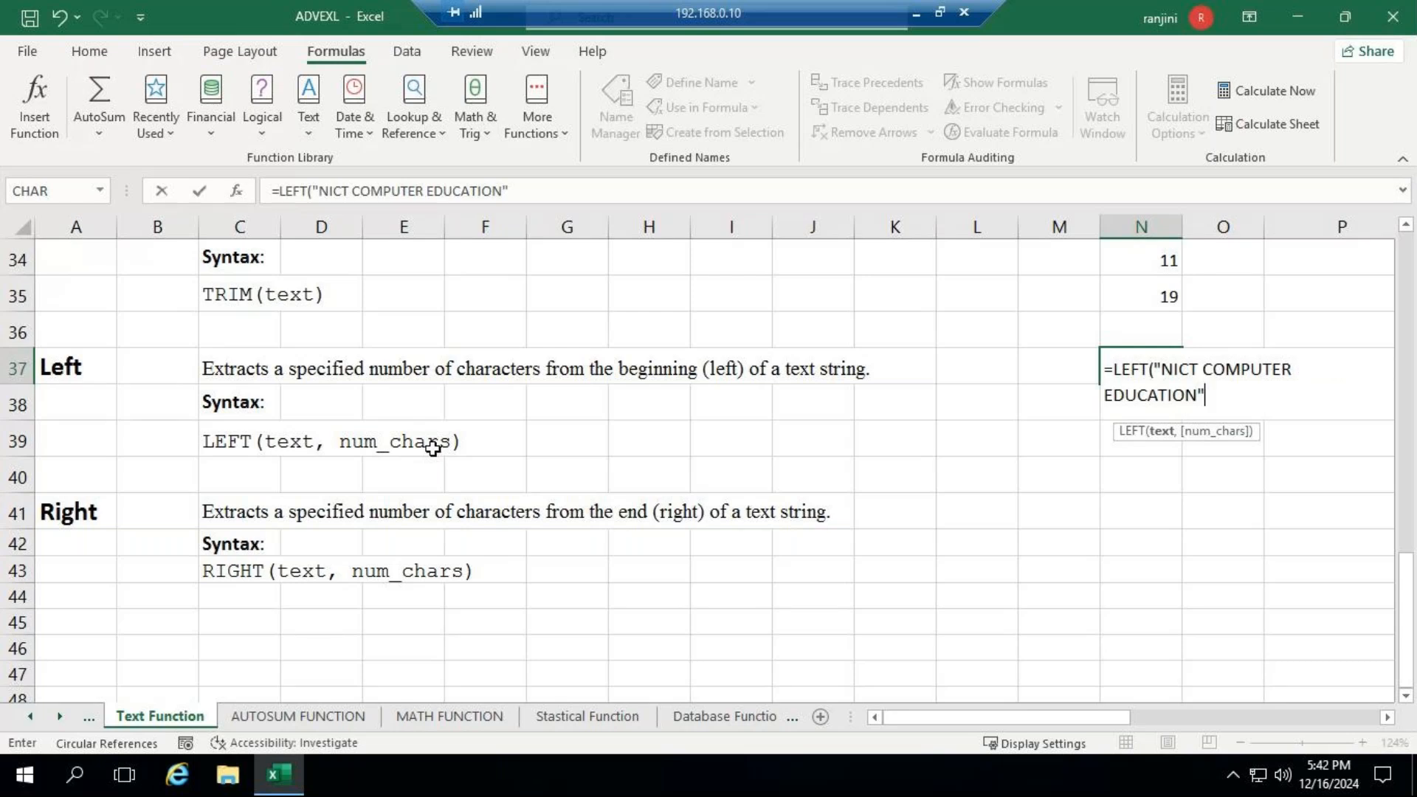
pyautogui.write(',')
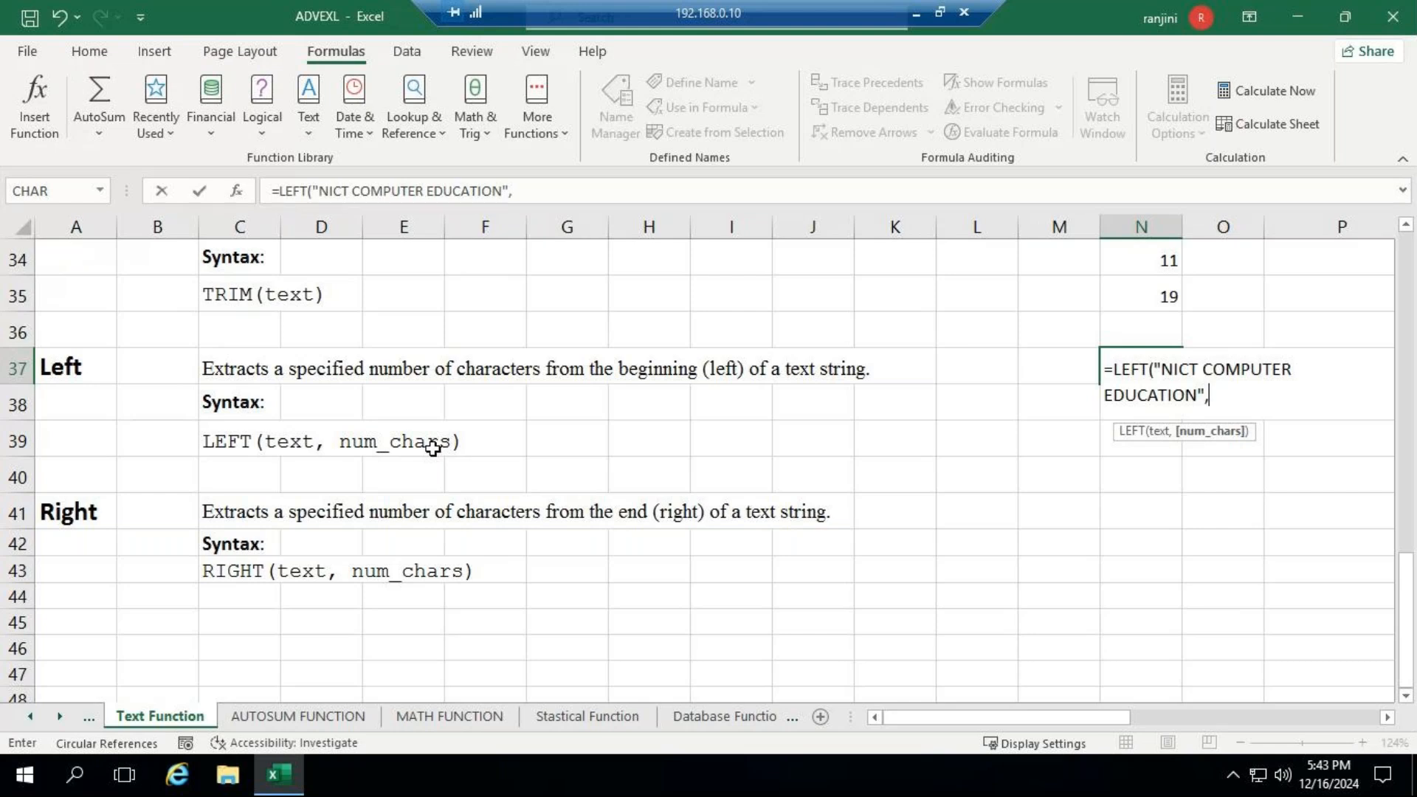
pyautogui.write('6)')
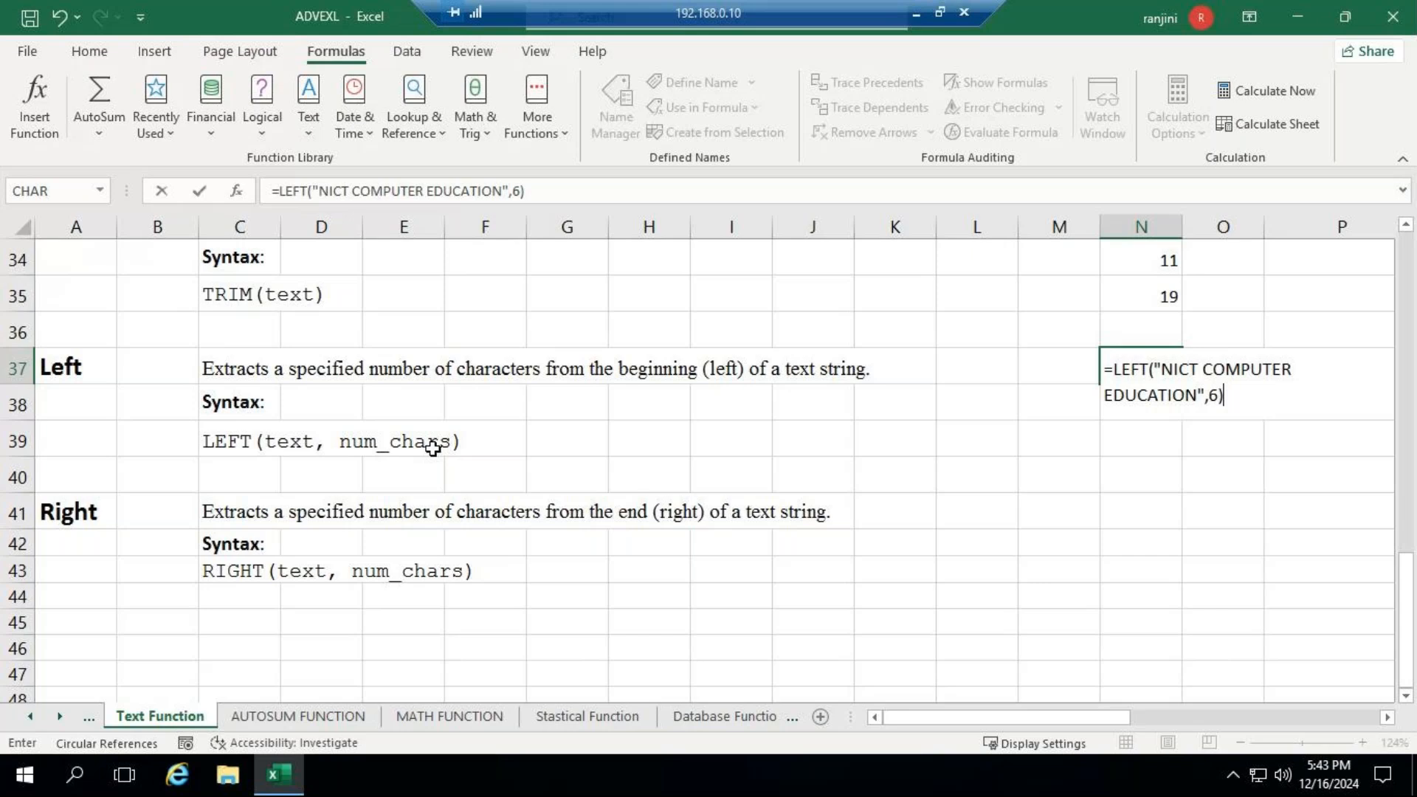
pyautogui.press('Return')
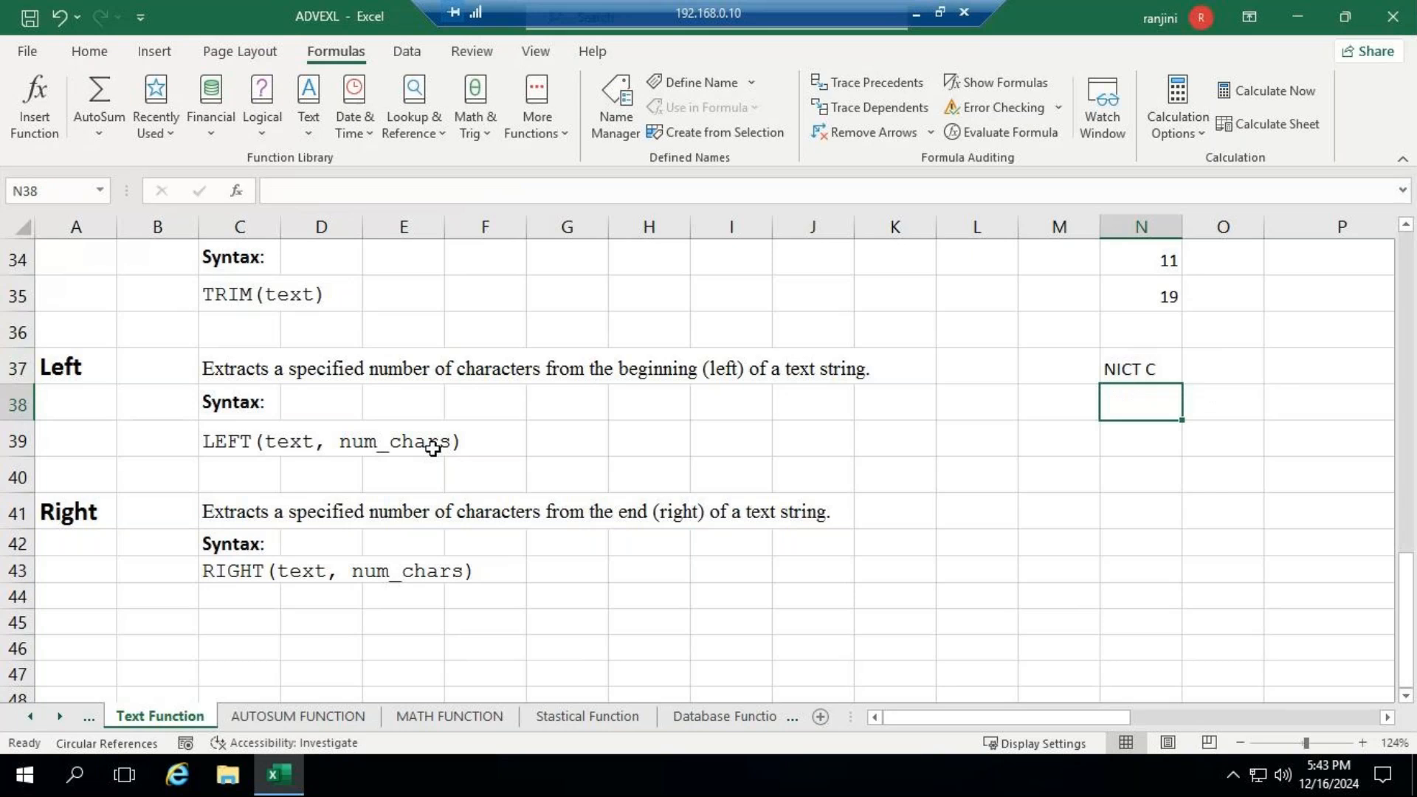
# - Change the number of characters in the LEFT formula in N37 to 4
pyautogui.click(1124, 367)
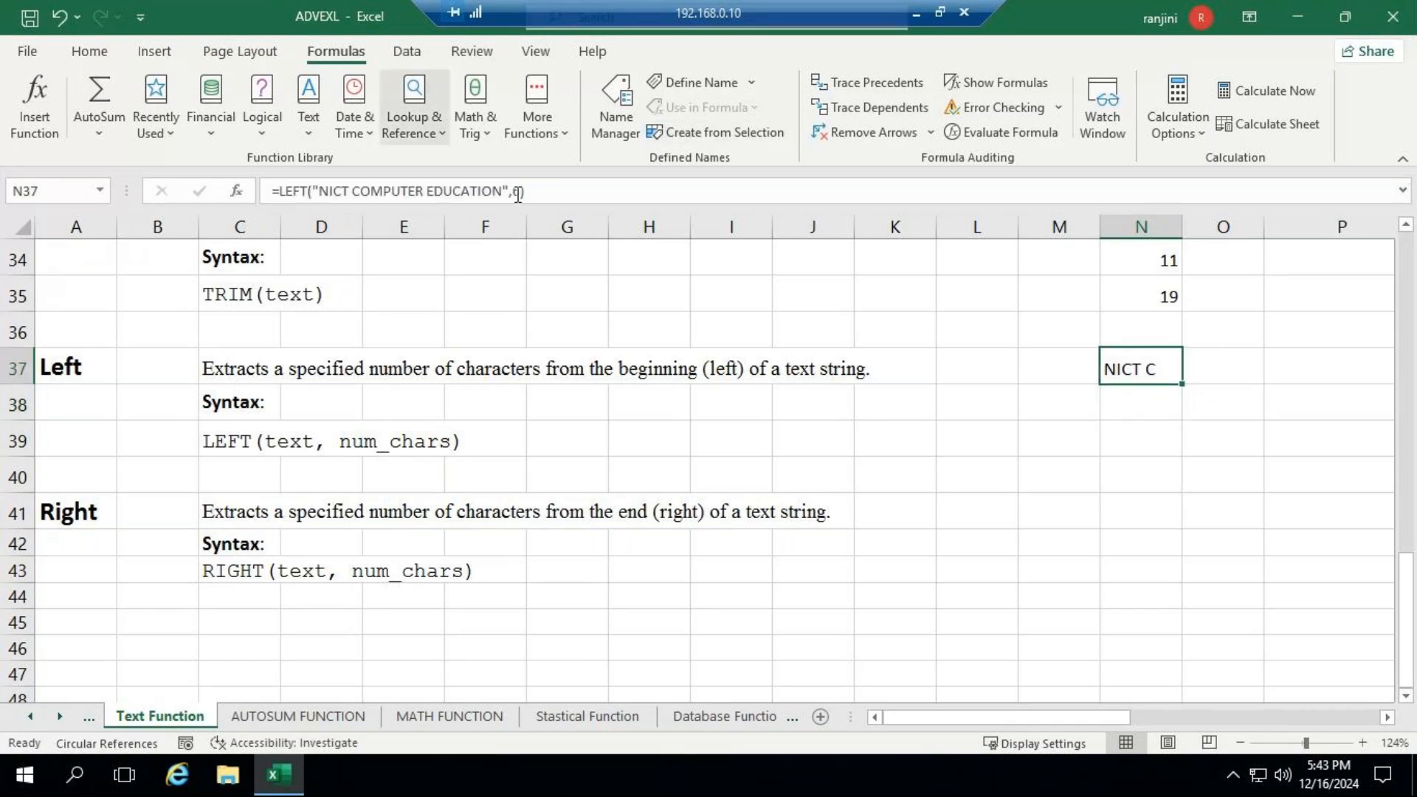
pyautogui.doubleClick(518, 191)
pyautogui.write('4')
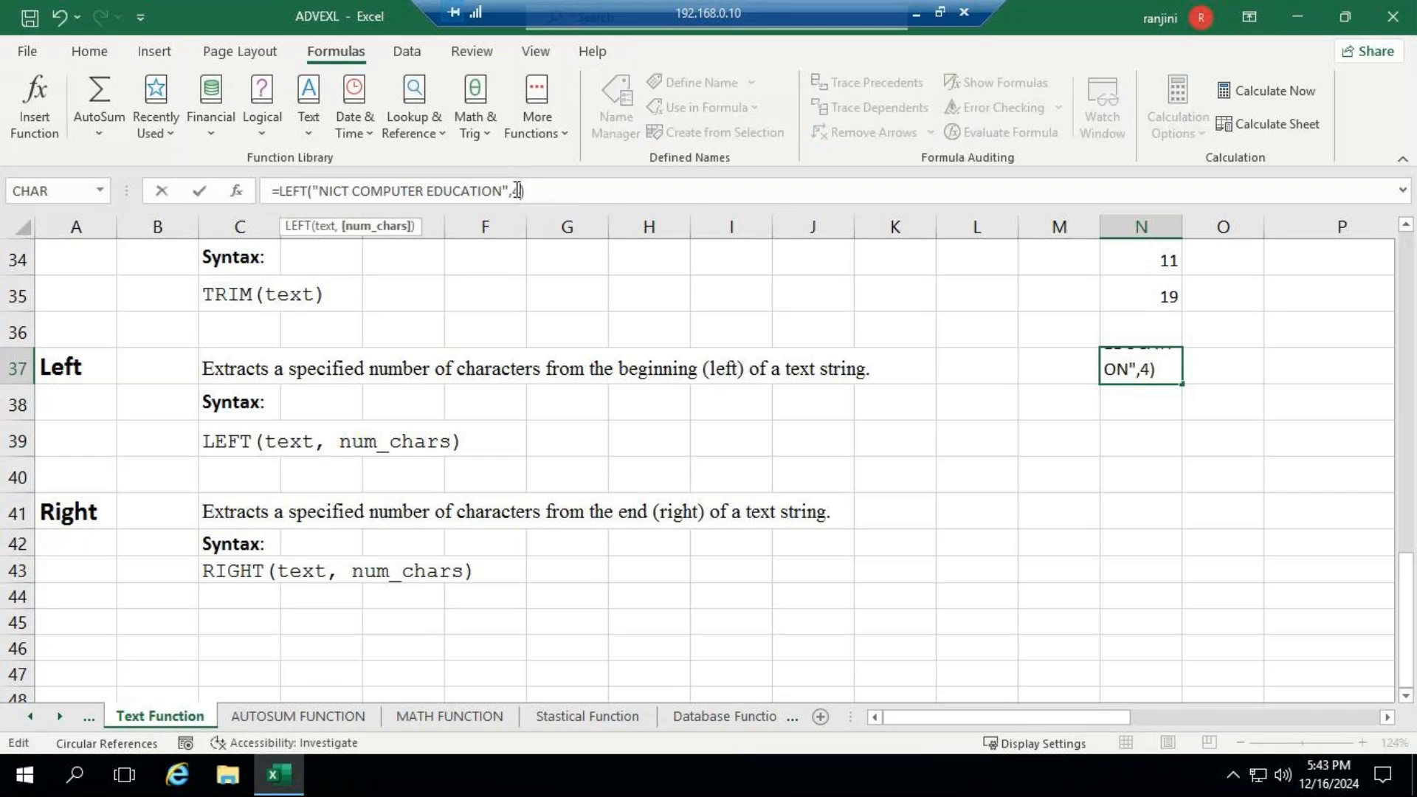
pyautogui.press('Return')
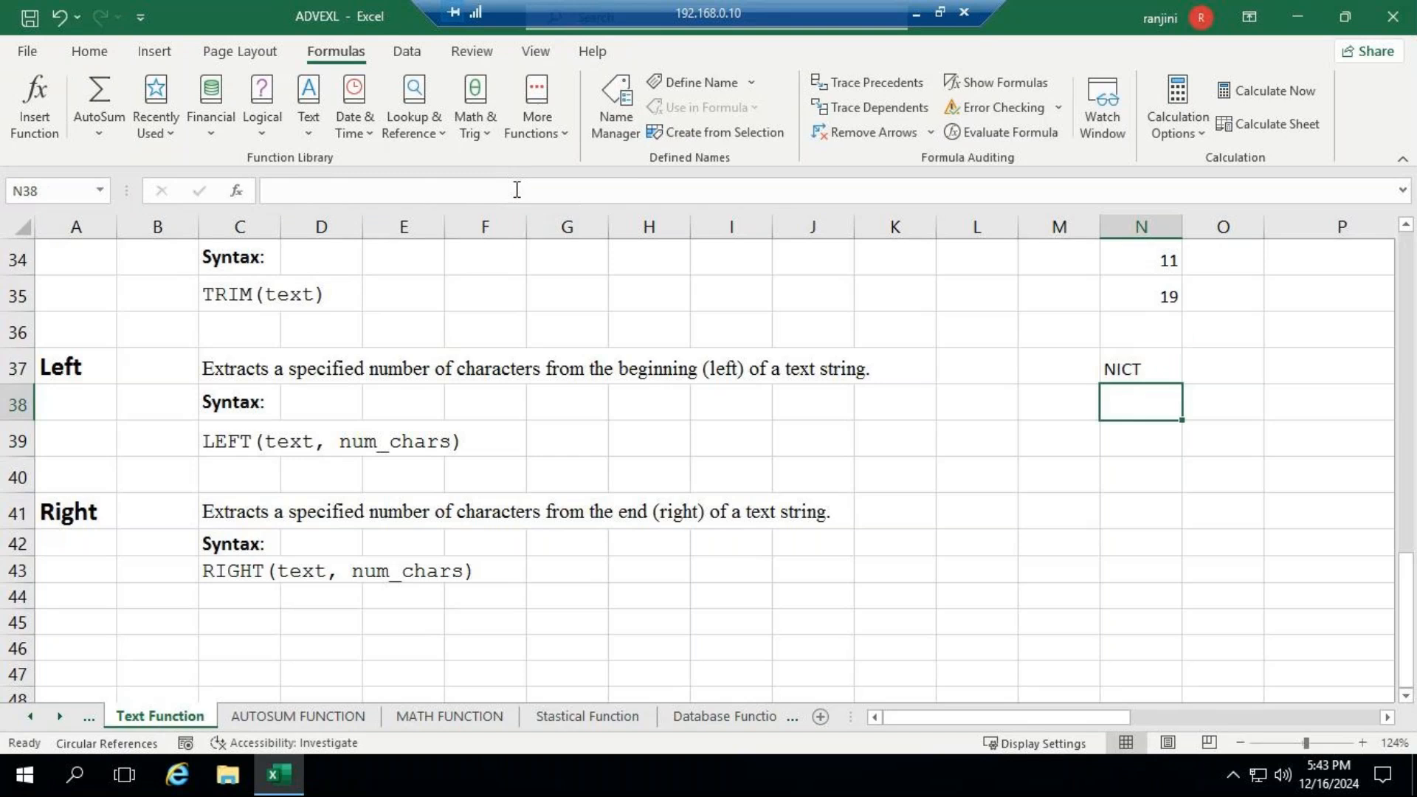
# - Set the number of characters in N37's LEFT formula back to 6
pyautogui.click(1137, 366)
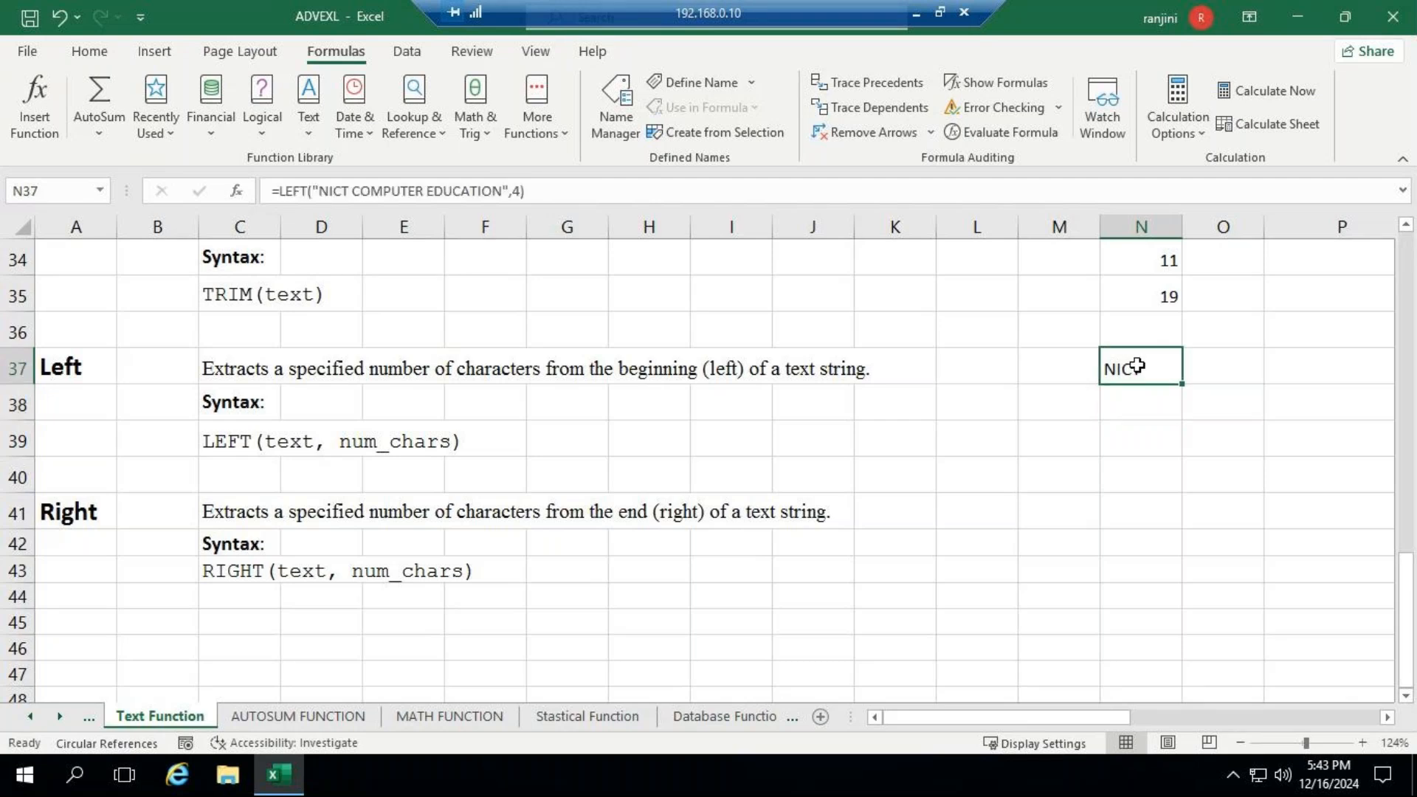
pyautogui.click(520, 189)
pyautogui.doubleClick(520, 190)
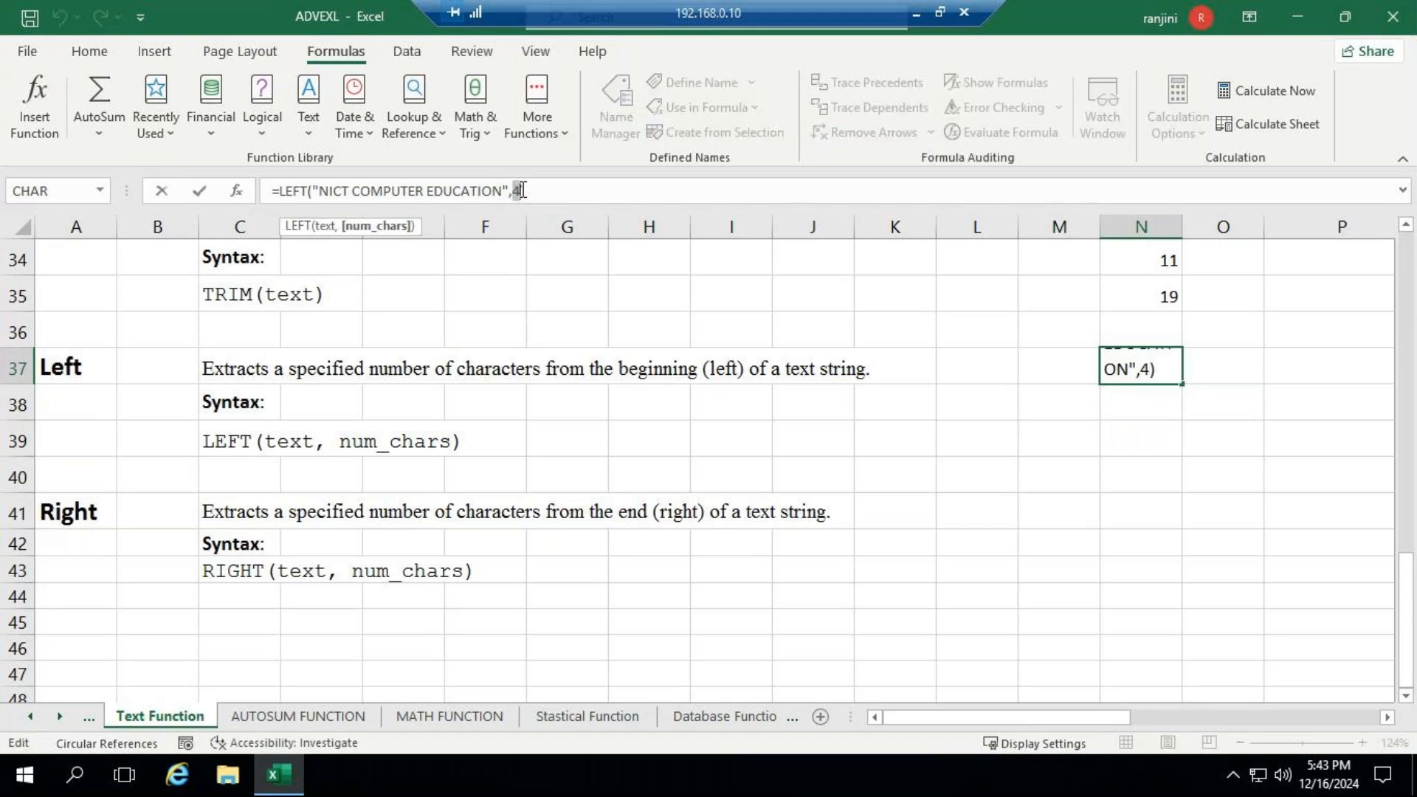
pyautogui.write('6')
pyautogui.press('Return')
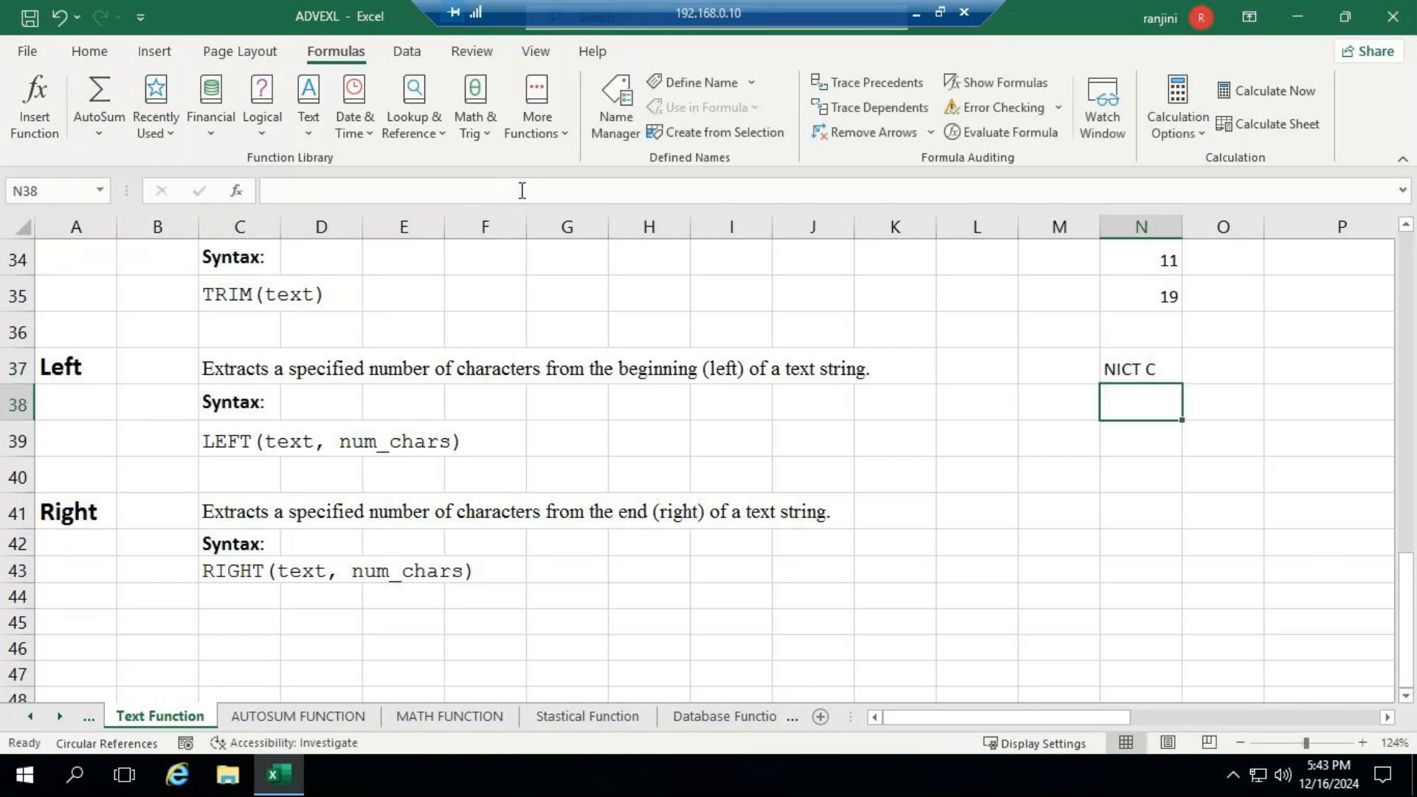
# - Enter =RIGHT("NICT COMPUTER EDUCATION",9) in N41 beside the Right section to extract the last nine characters
pyautogui.click(1142, 511)
pyautogui.doubleClick(1144, 511)
pyautogui.write('=')
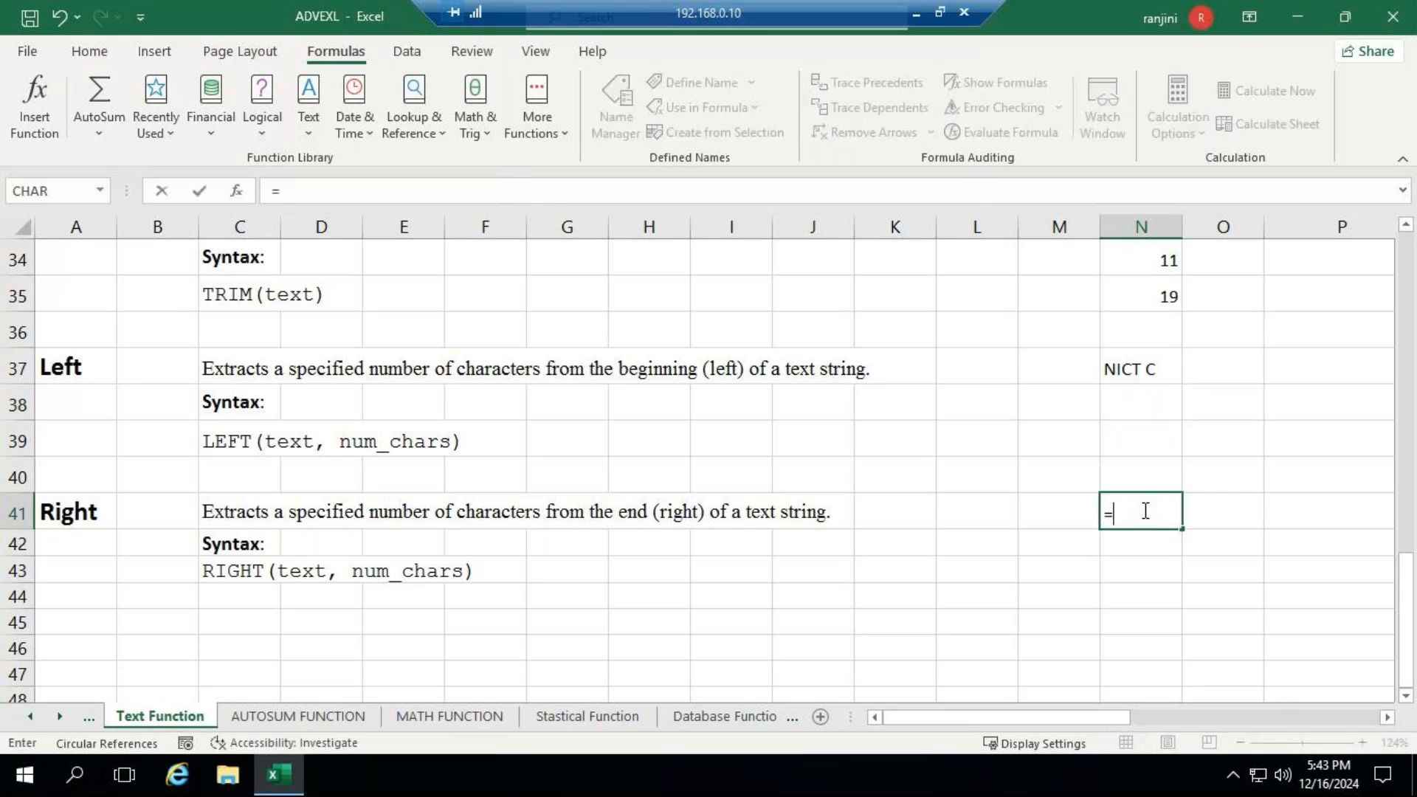
pyautogui.write('RI')
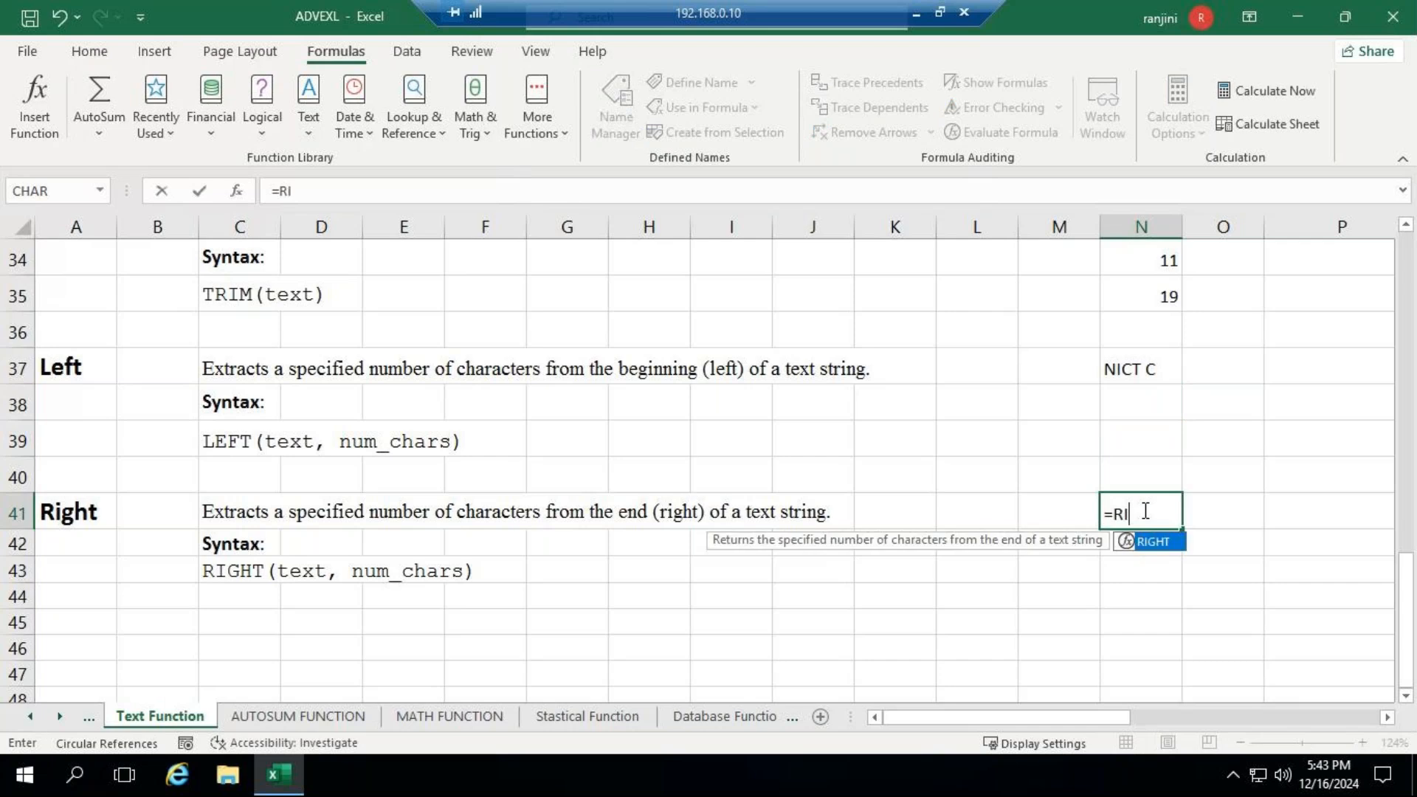
pyautogui.write('GHT("')
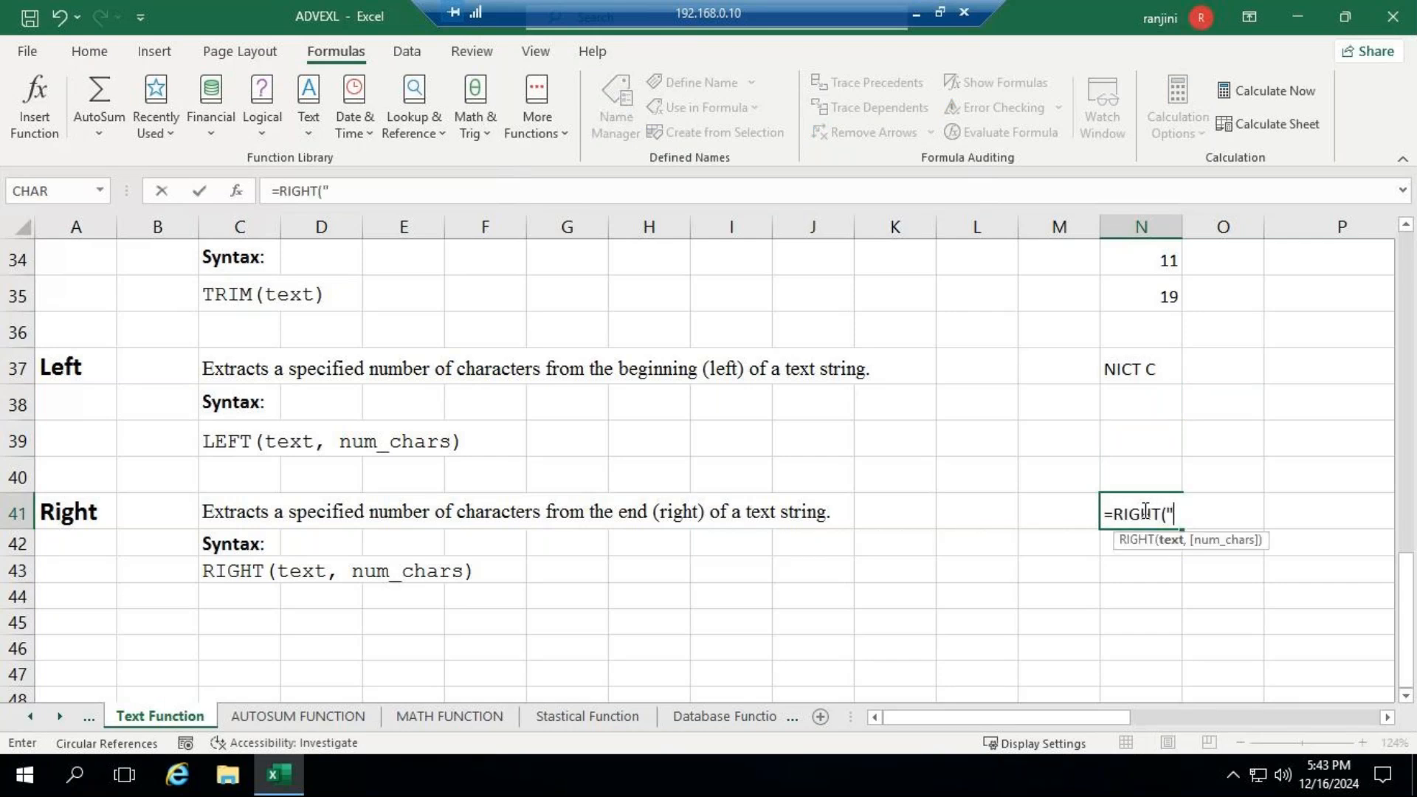
pyautogui.write('NICT COMPUTER EDUCATU')
pyautogui.press('BackSpace')
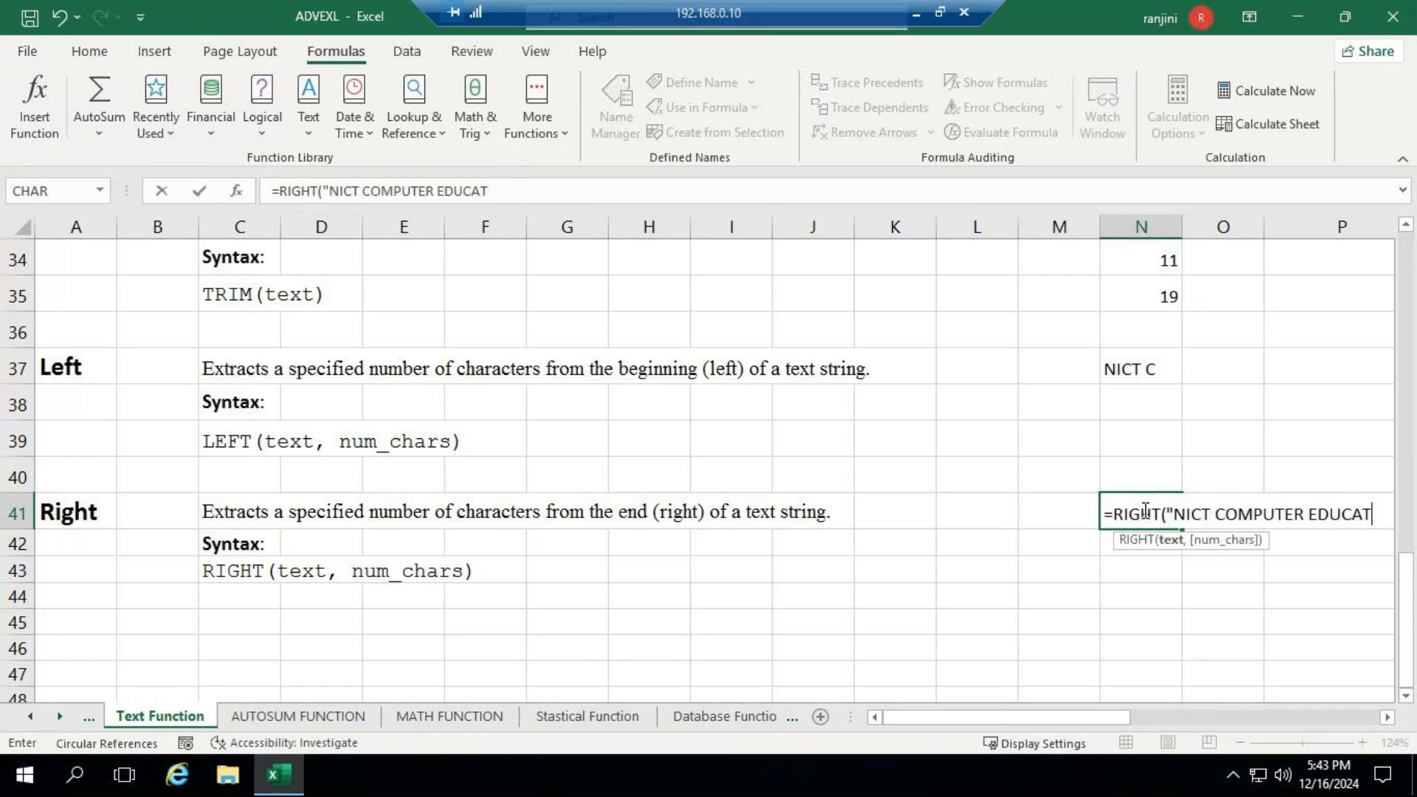
pyautogui.write('ION')
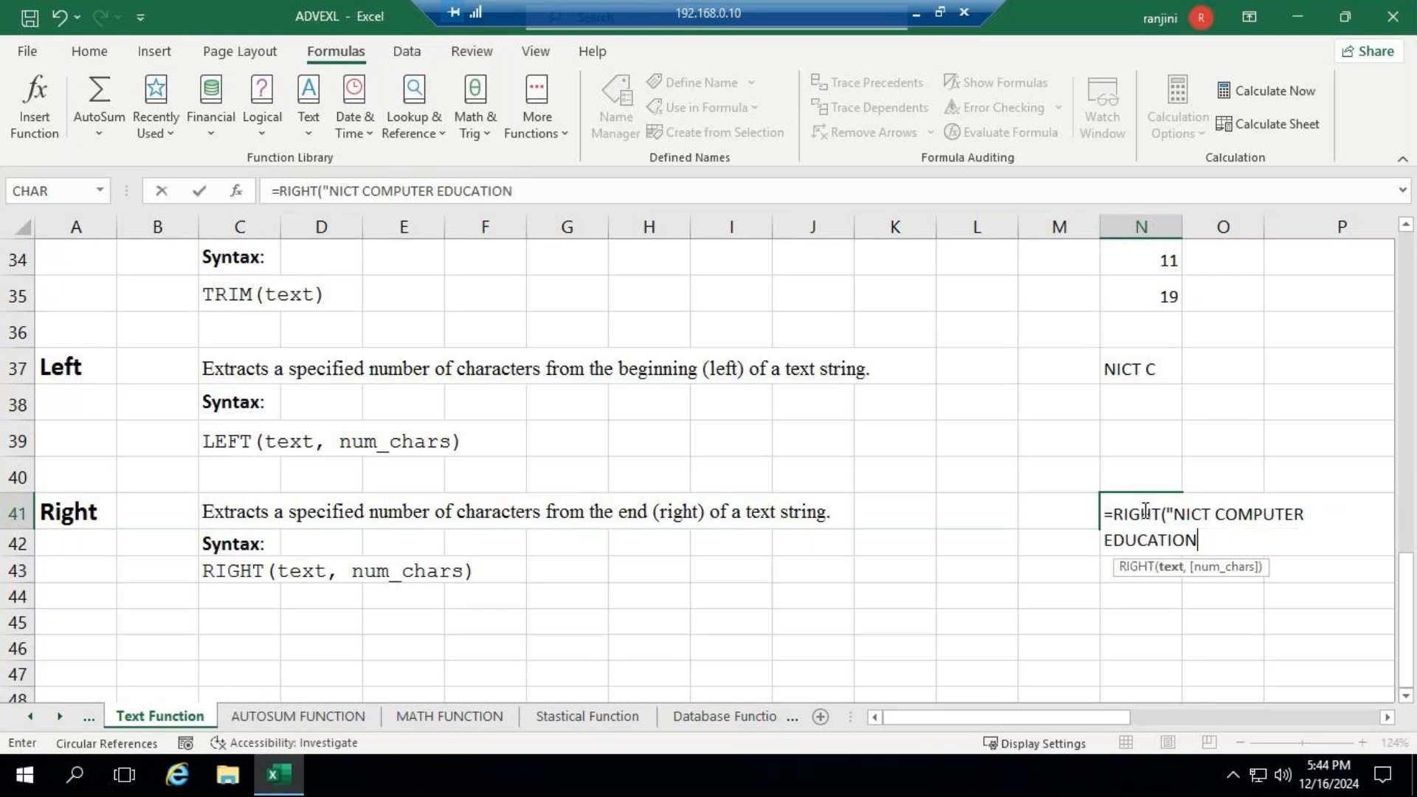
pyautogui.write('",')
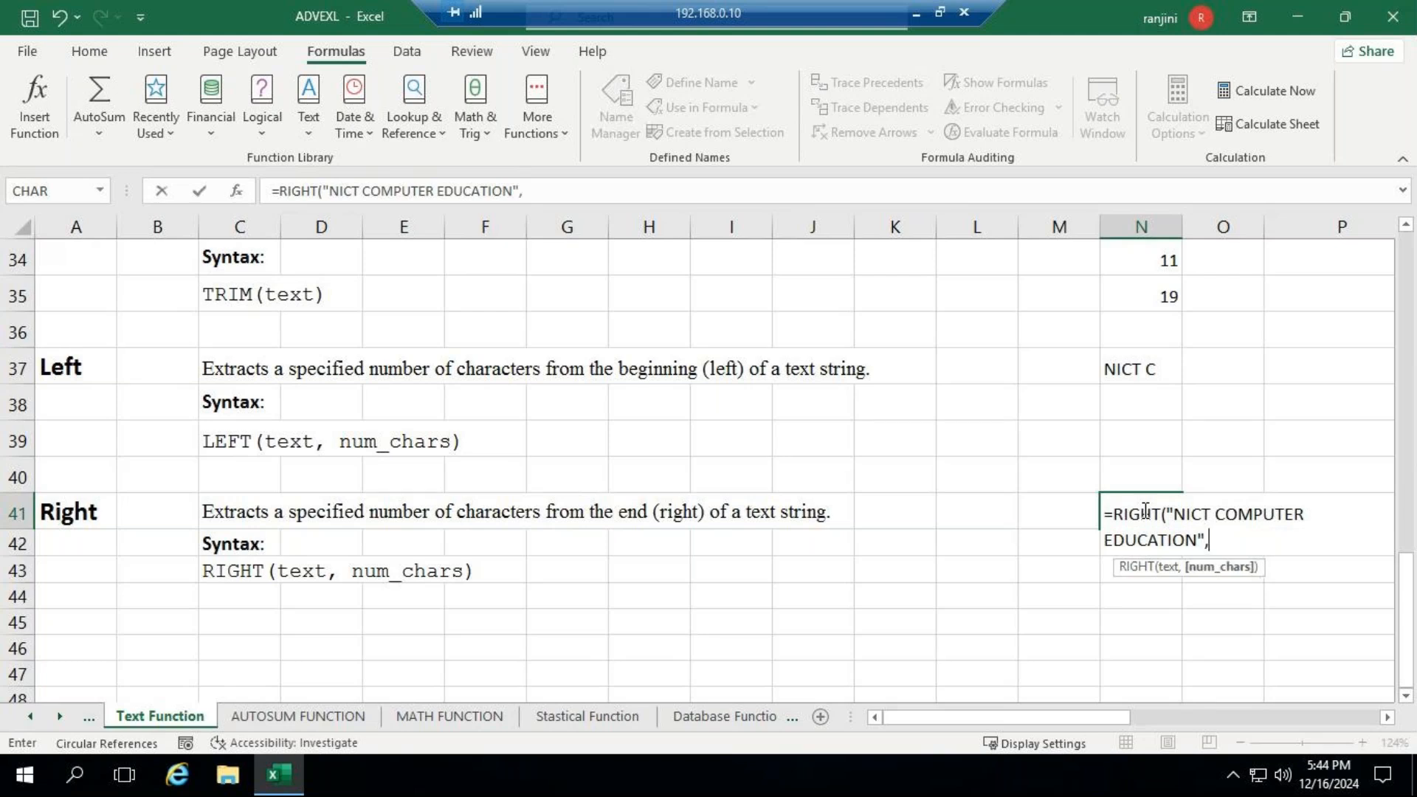
pyautogui.write('9)')
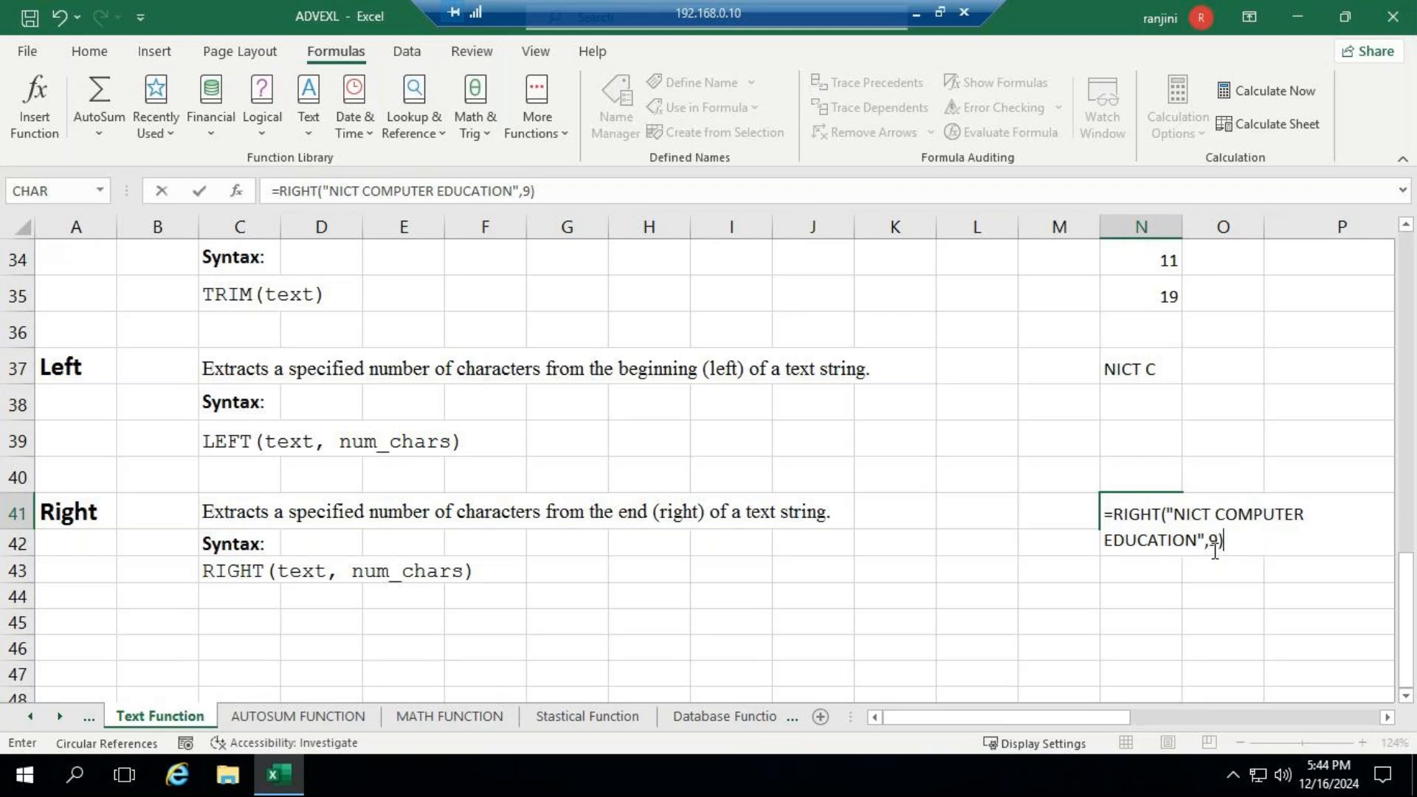
pyautogui.moveTo(1193, 542); pyautogui.dragTo(1092, 567)
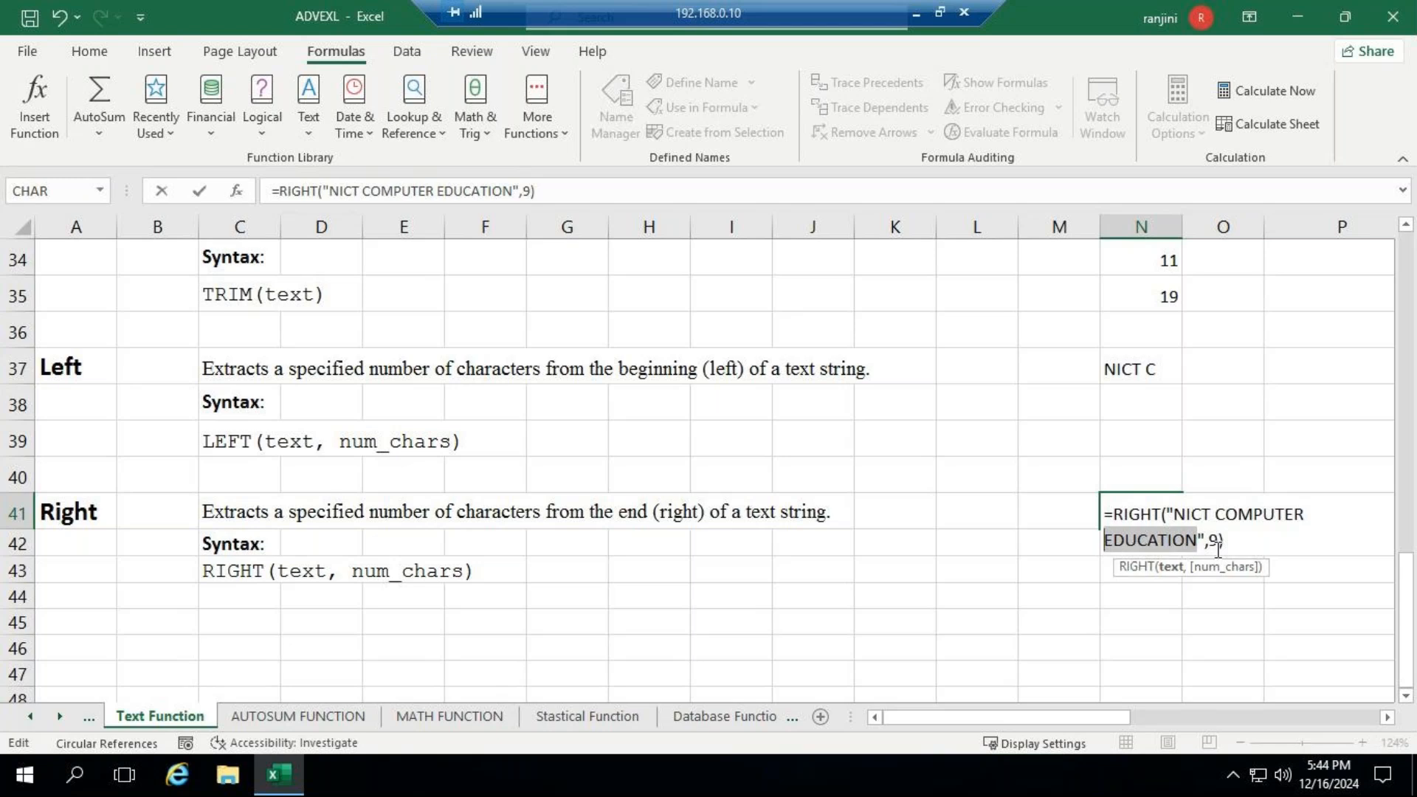
pyautogui.press('Return')
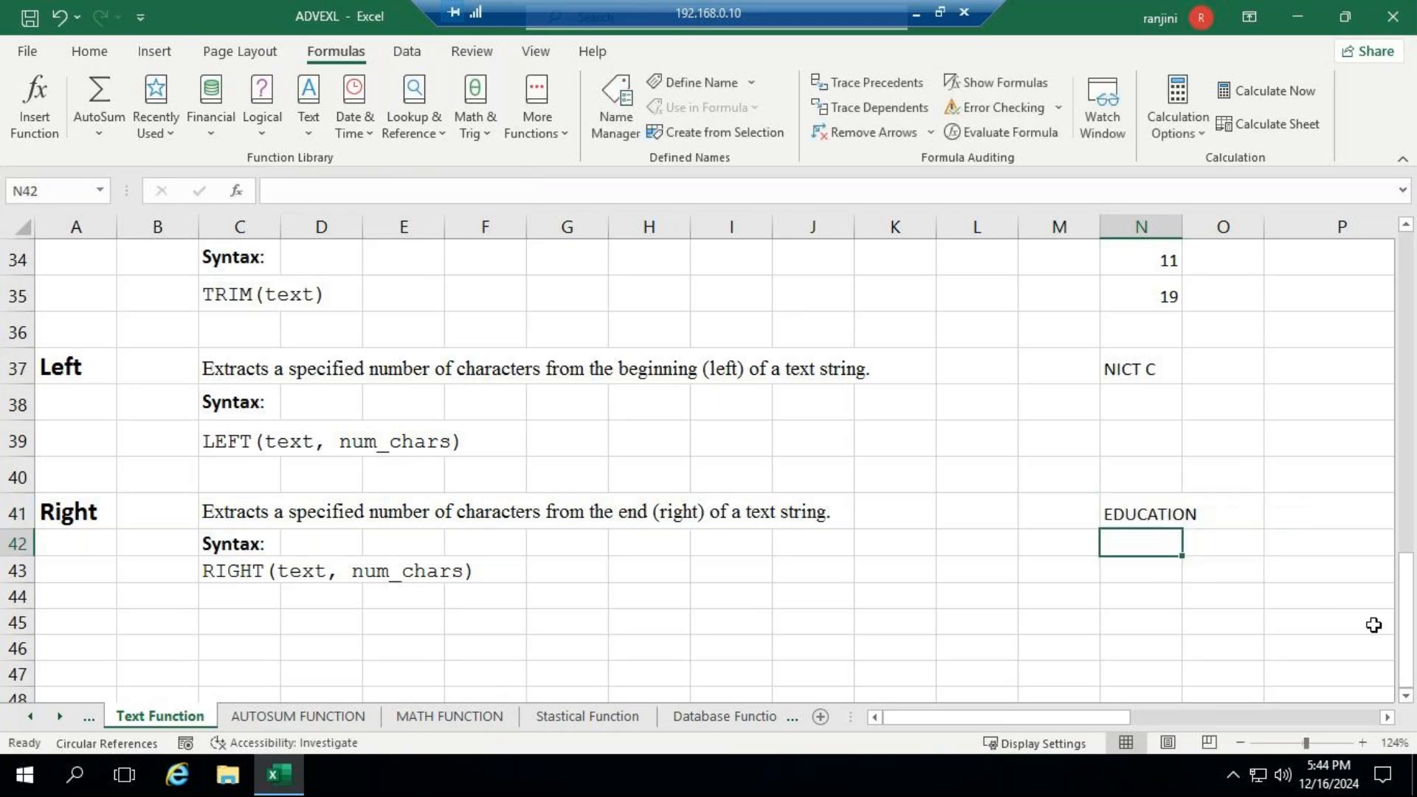
# - Inspect the RIGHT formula in N41, check the GoTo Meeting window for participants' replies, and return to the remote Excel workbook
pyautogui.click(1155, 512)
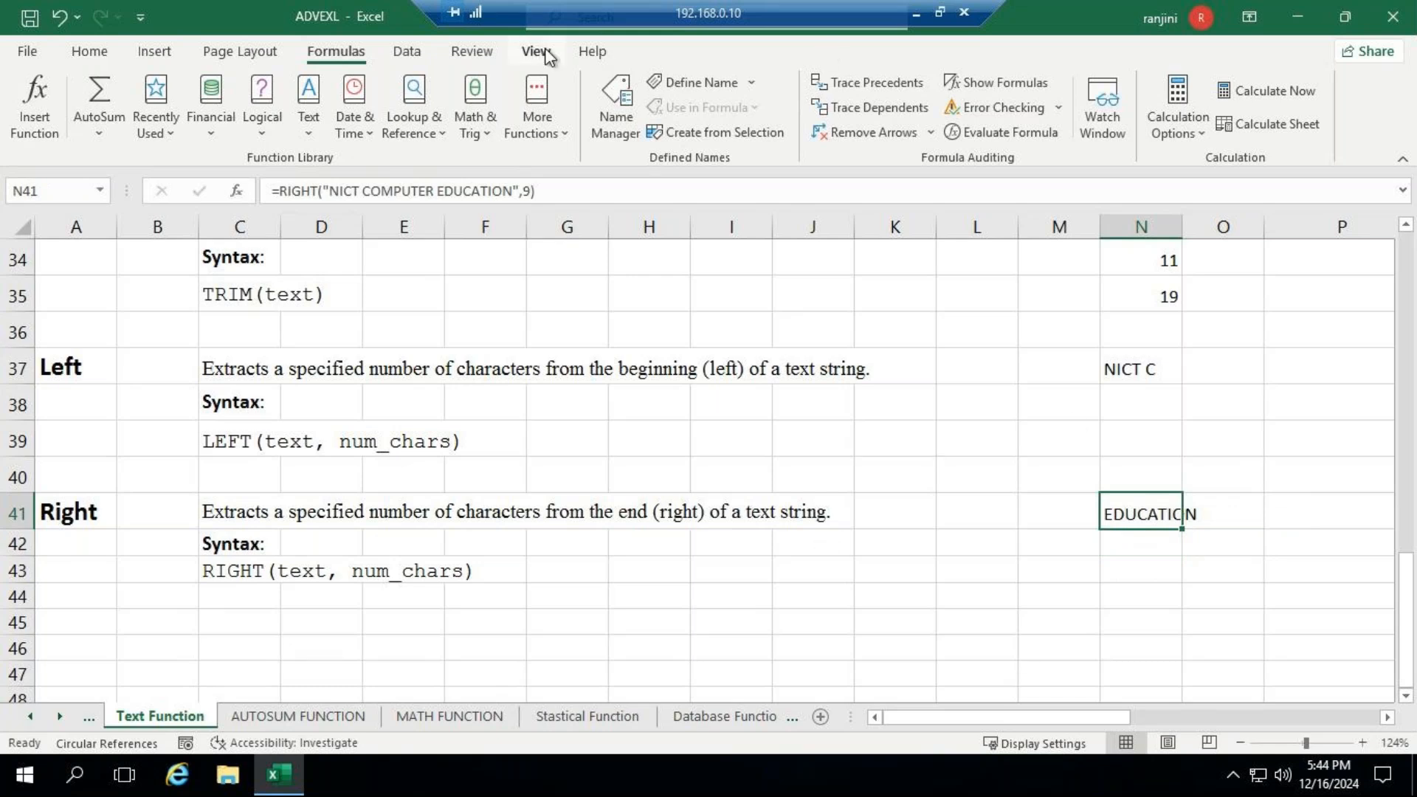
pyautogui.click(917, 16)
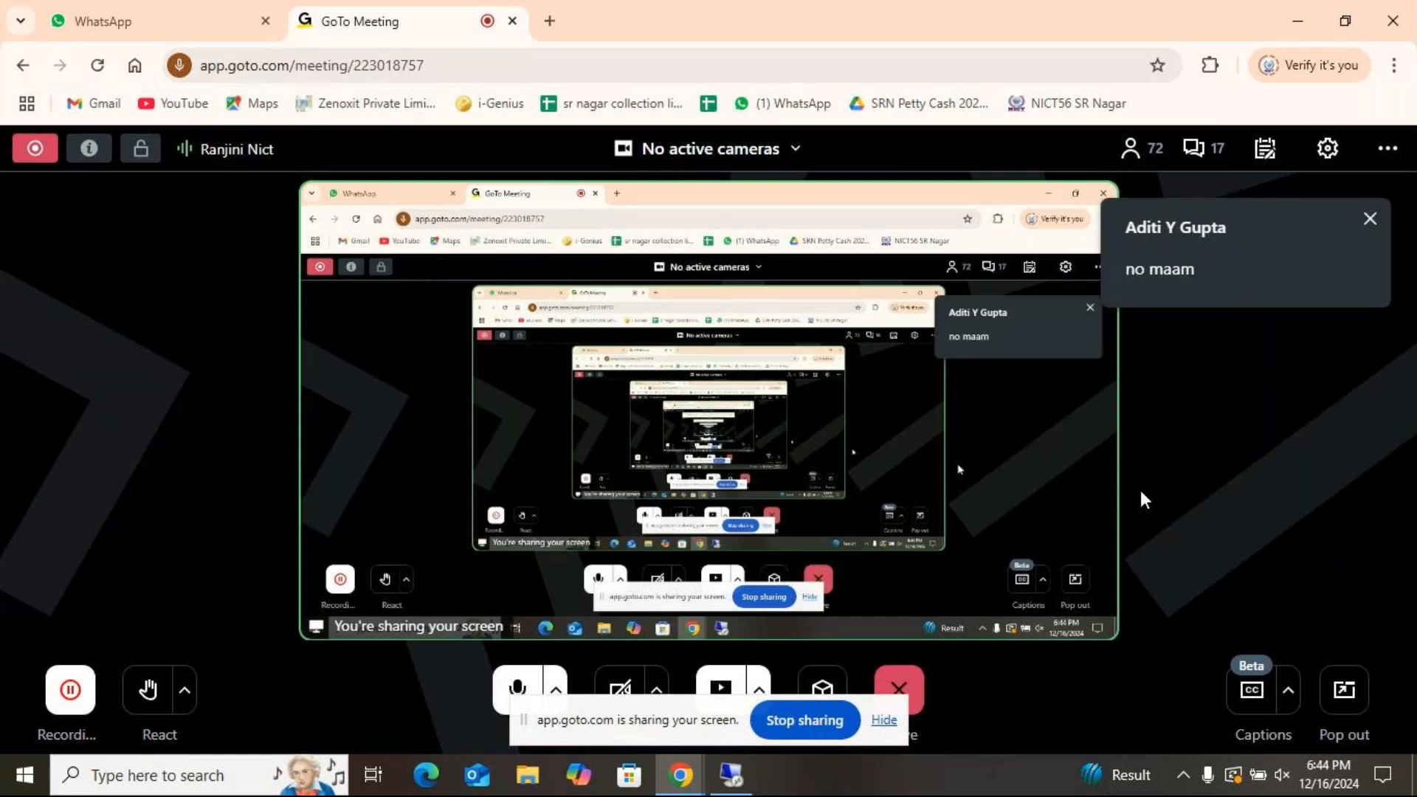
pyautogui.click(730, 775)
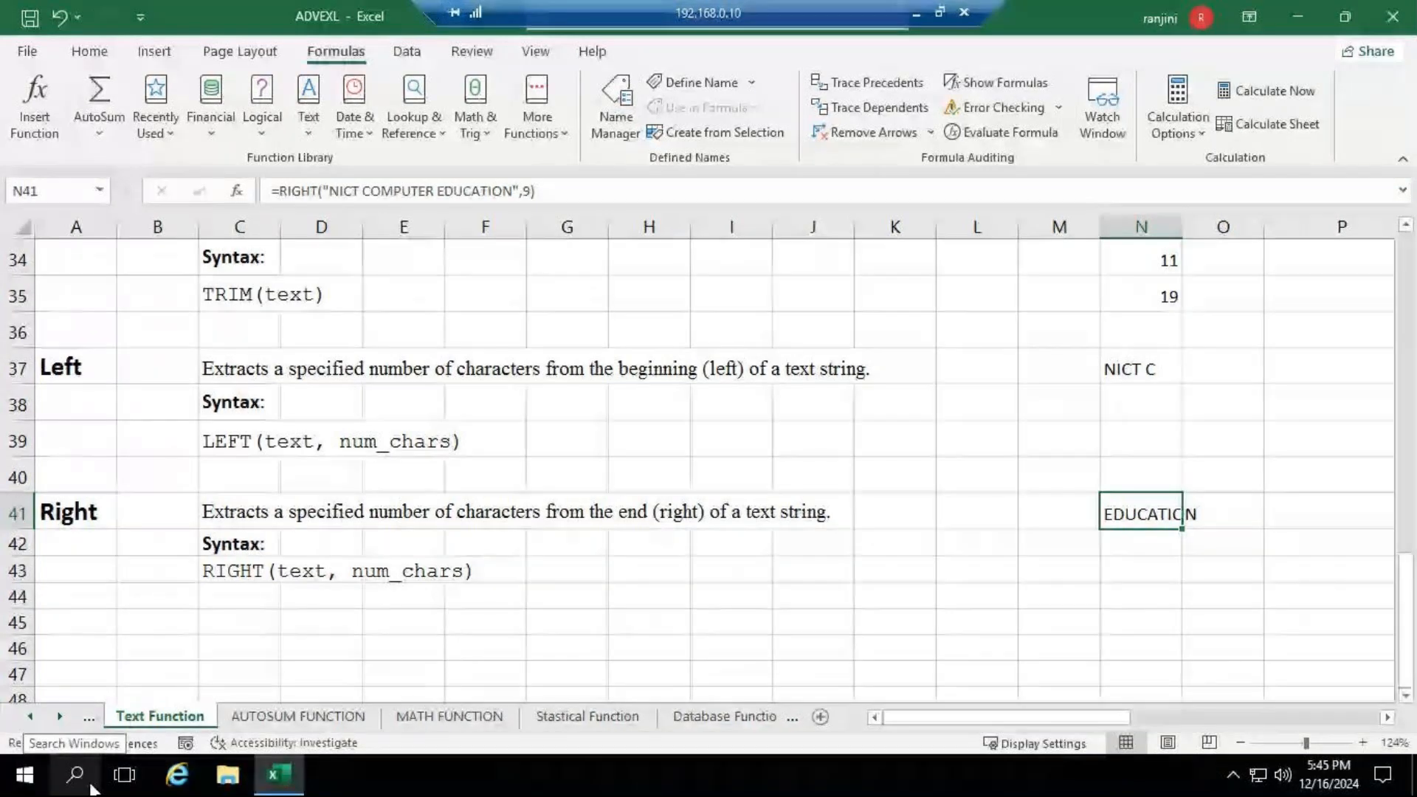
# - Switch to GoTo Meeting, turn off the microphone, and return to the remote desktop session
pyautogui.click(917, 14)
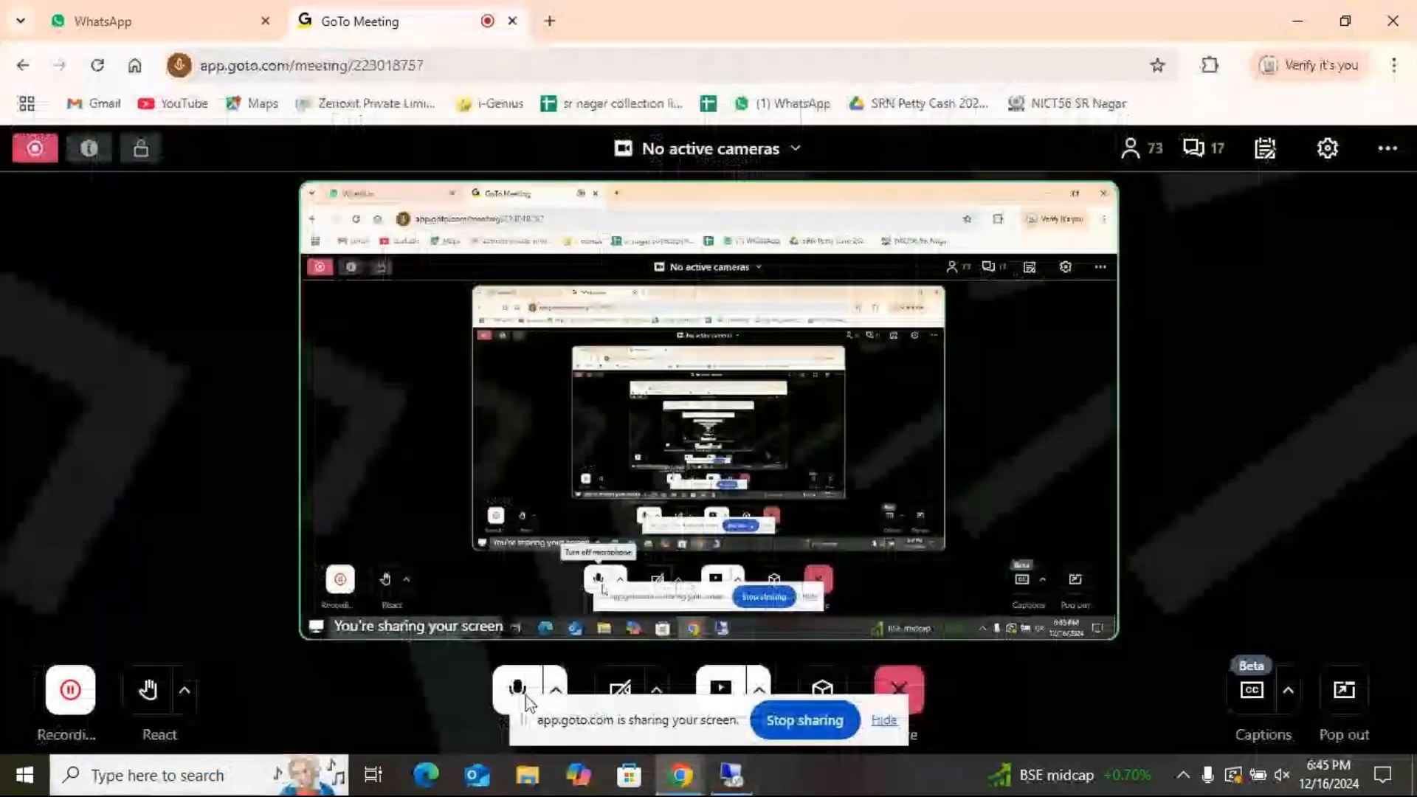
pyautogui.click(519, 691)
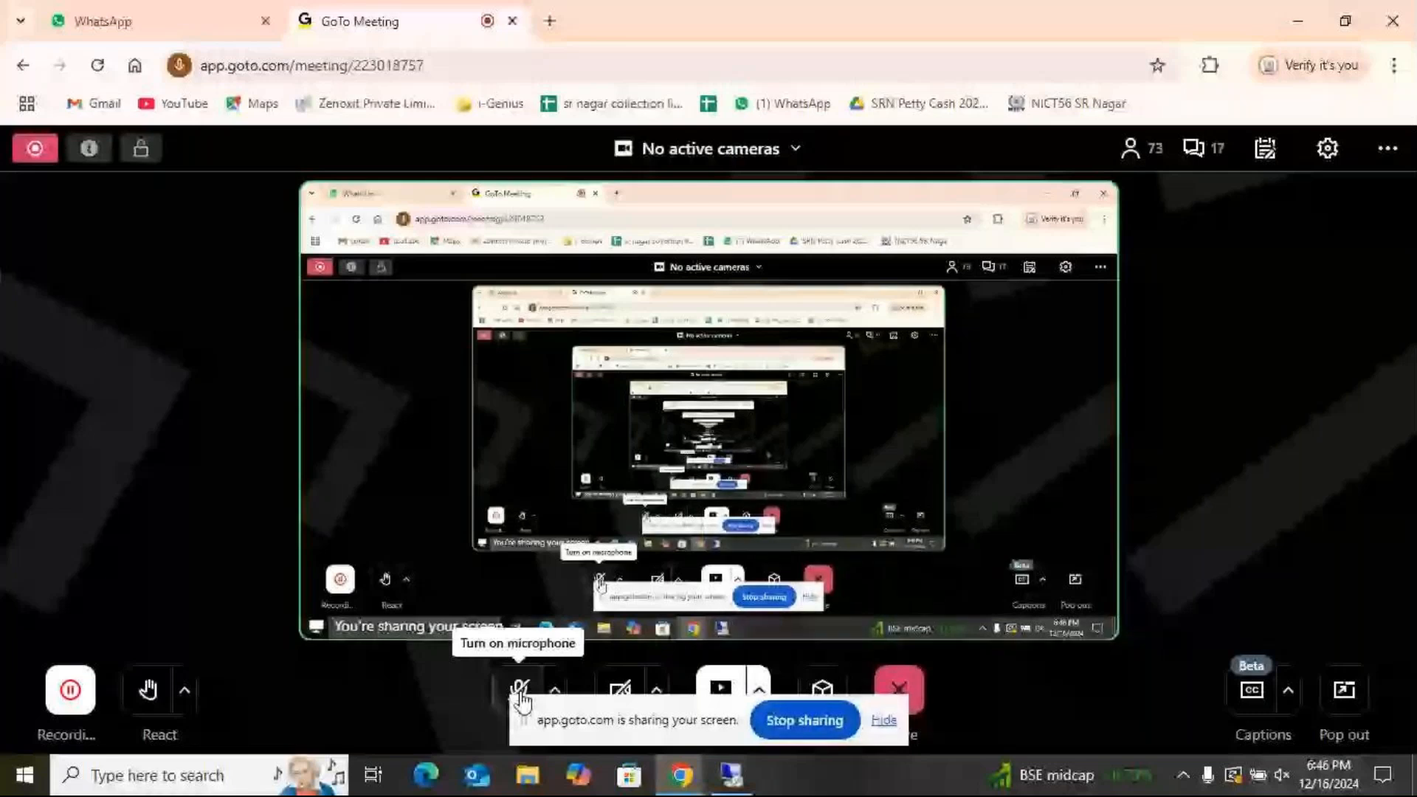
pyautogui.click(739, 788)
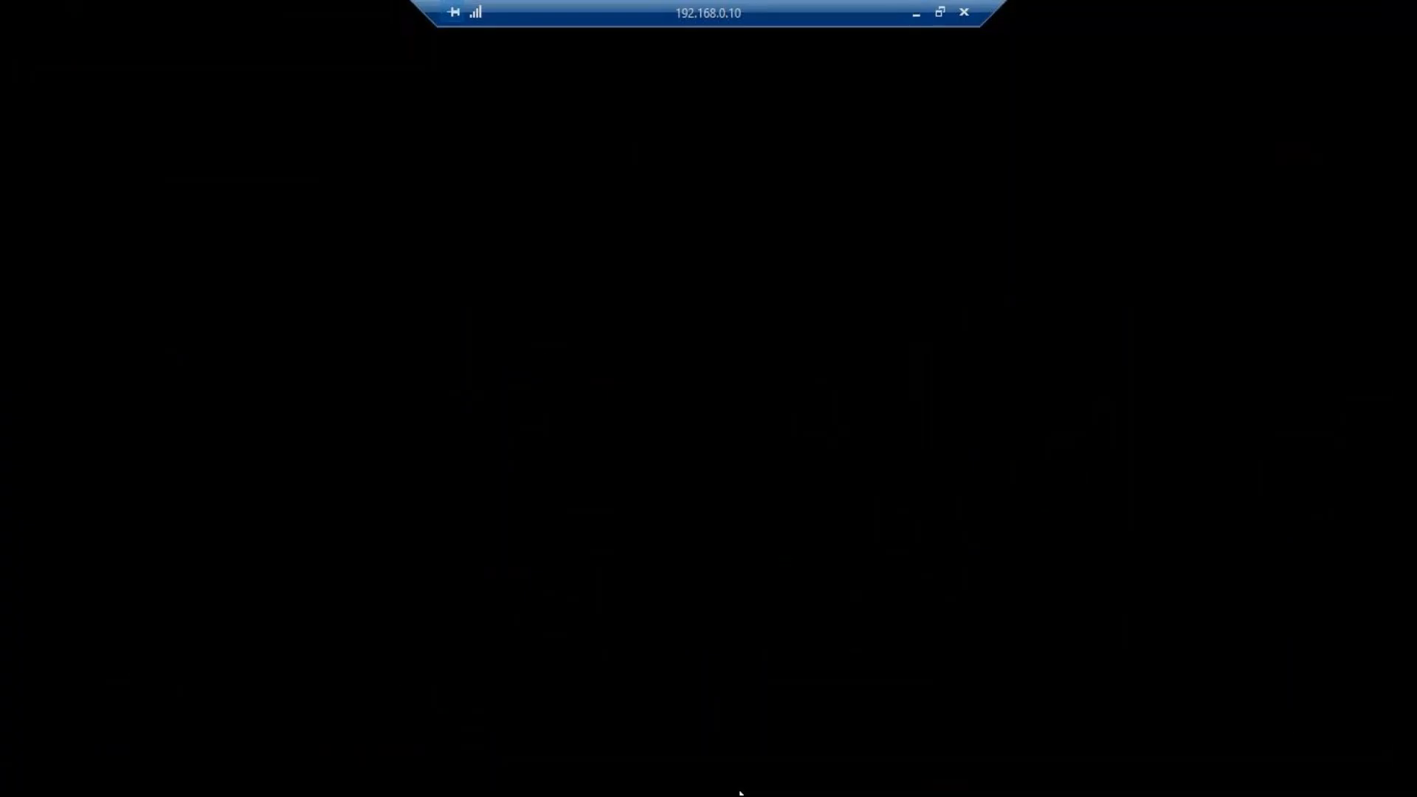
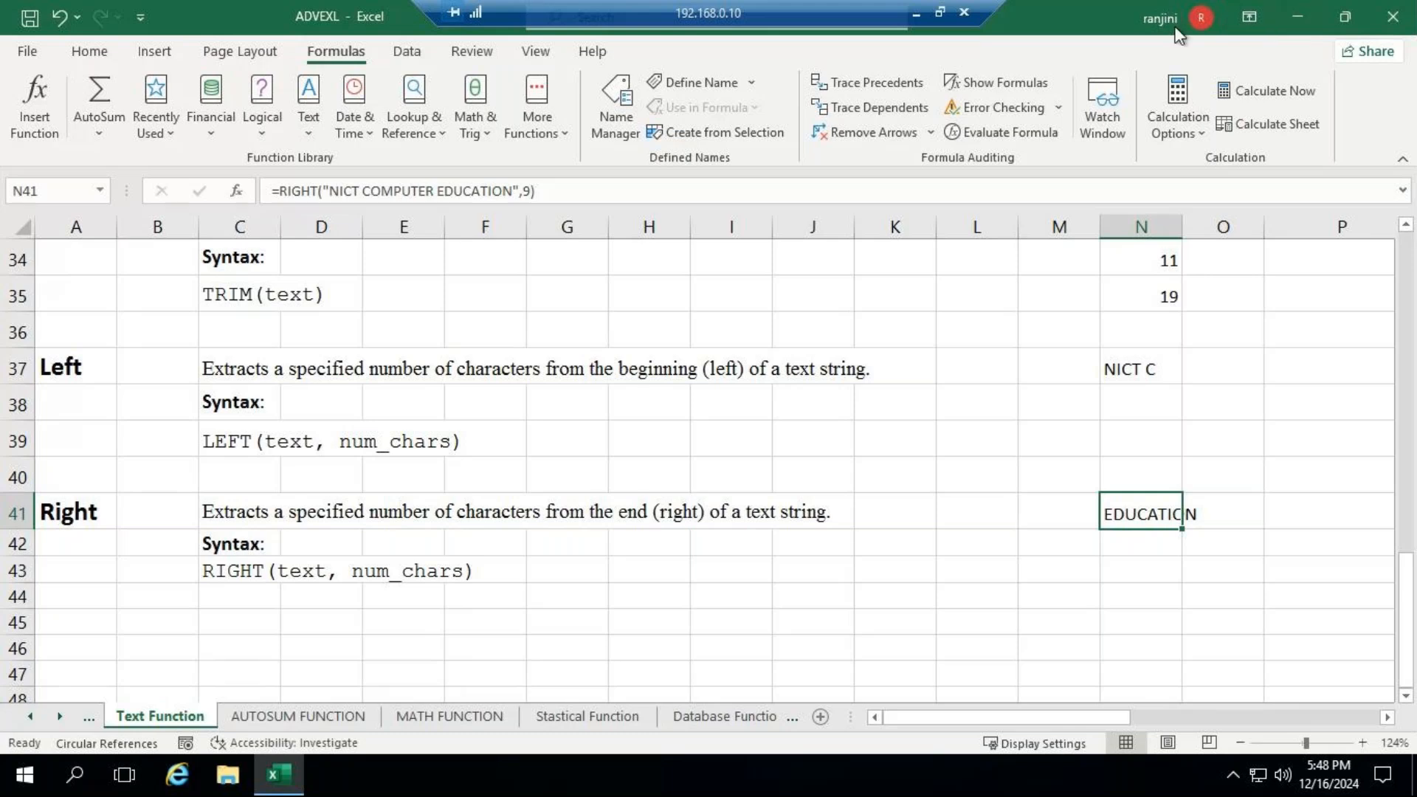
# - Switch to GoTo Meeting, turn on the microphone, and return to the remote desktop session
pyautogui.click(919, 12)
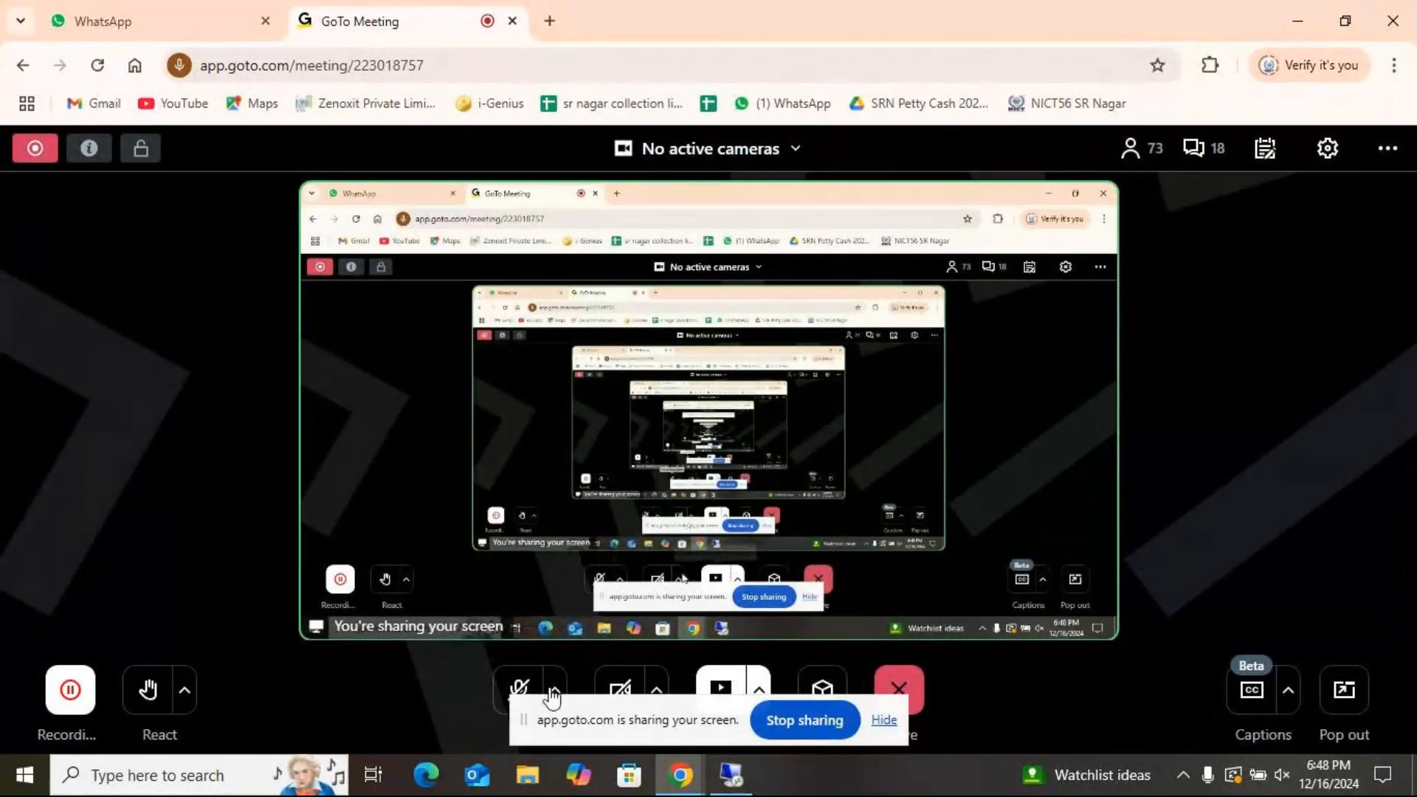
pyautogui.click(518, 689)
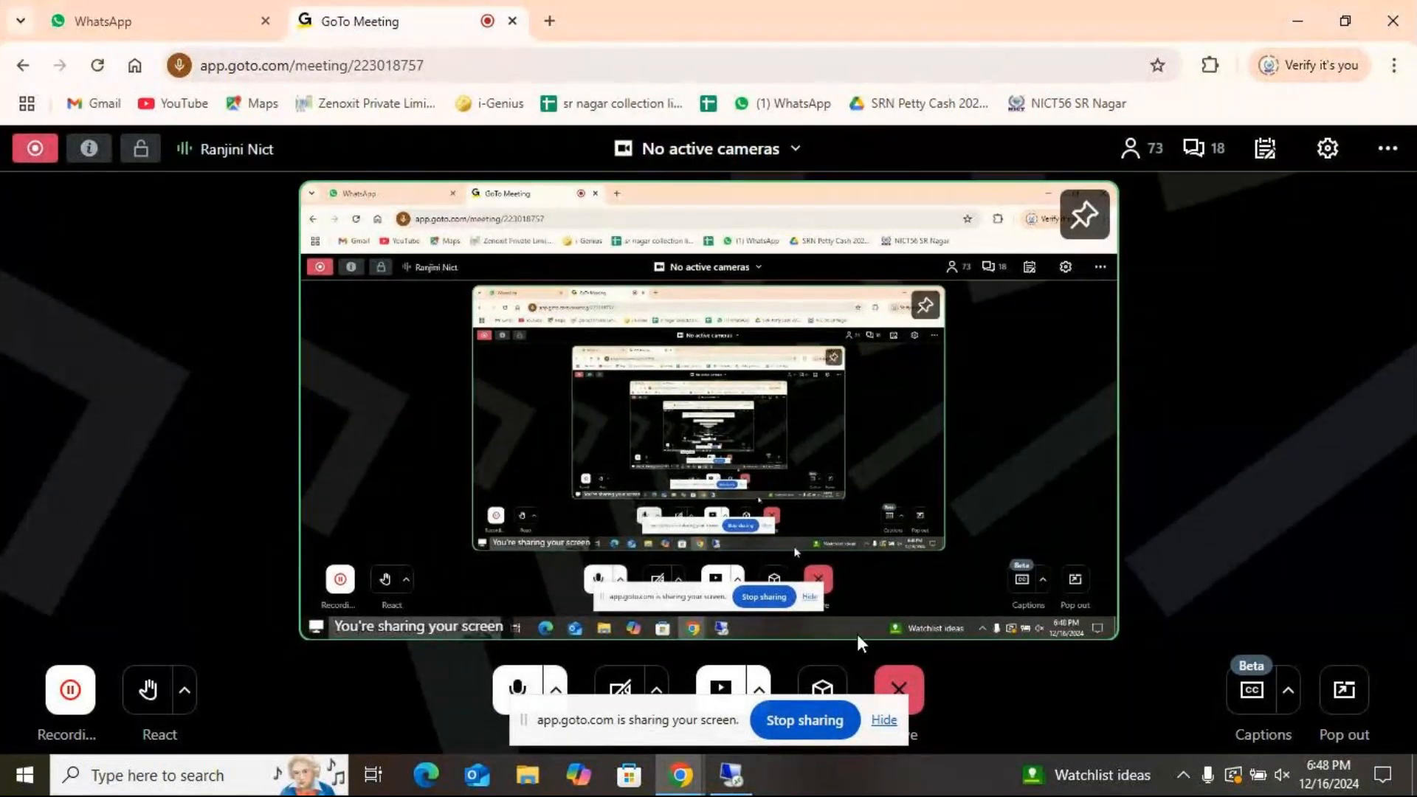
pyautogui.click(746, 781)
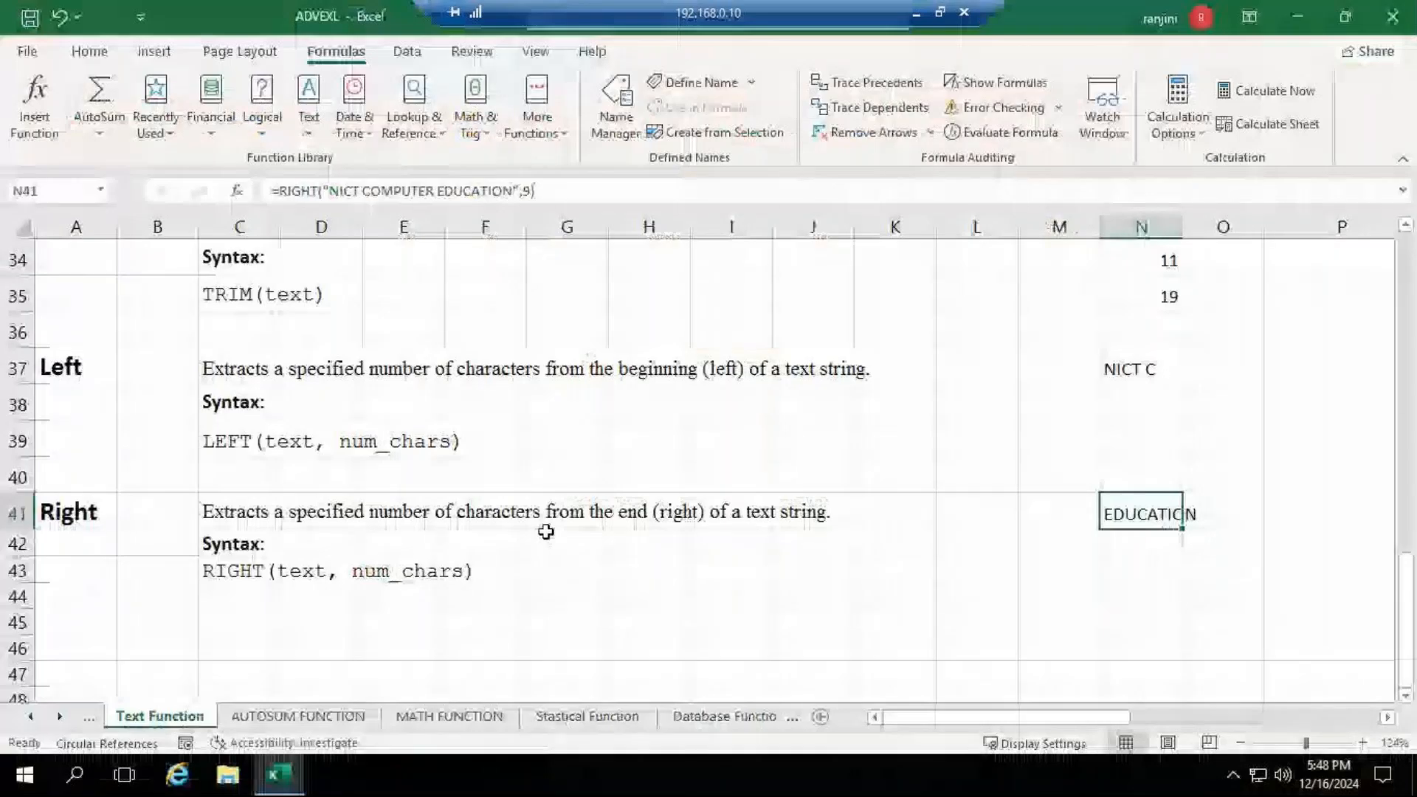
# - Review the descriptions and syntax on the Text Function sheet, from Upper at the top down to Right
pyautogui.scroll(7, 547, 532)
pyautogui.scroll(4, 542, 541)
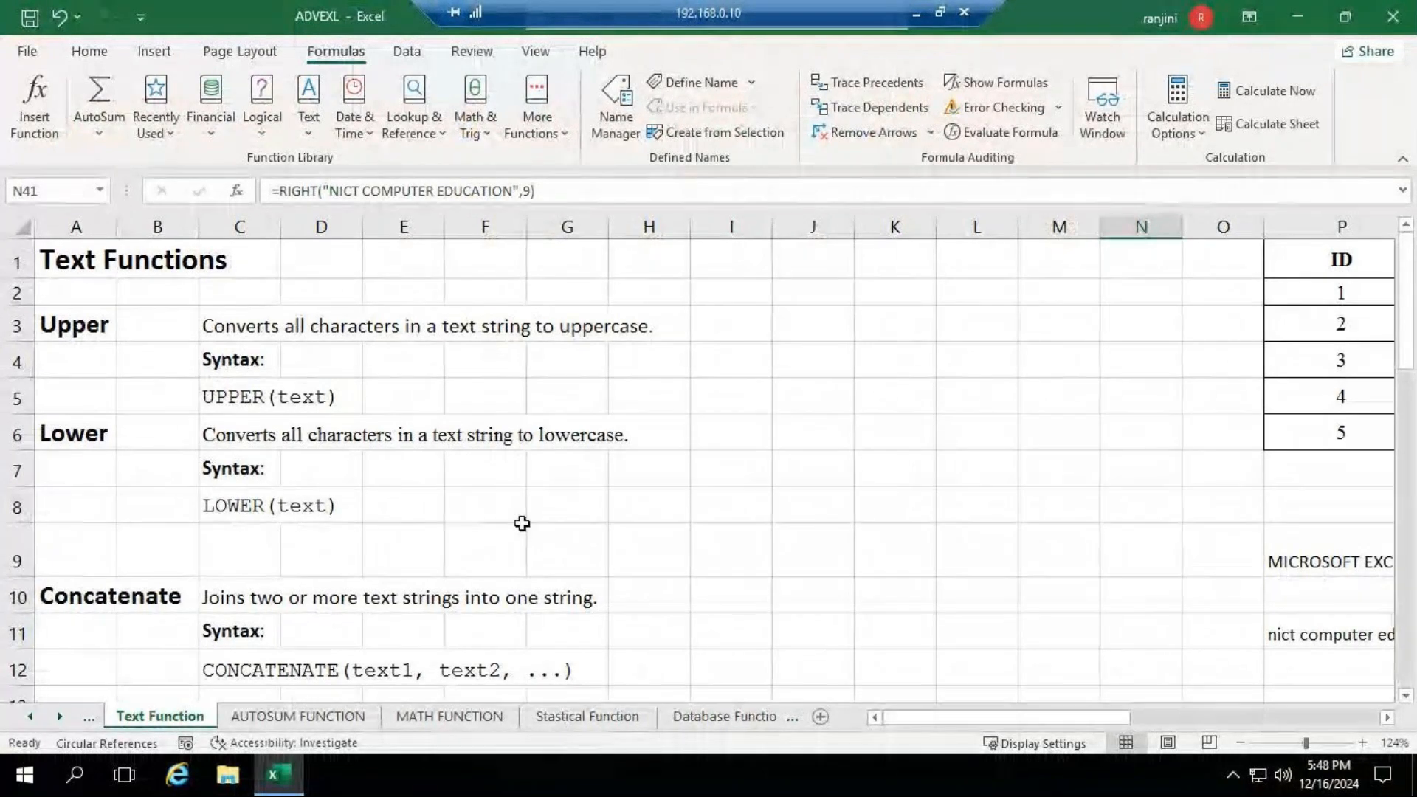
pyautogui.scroll(-2, 522, 523)
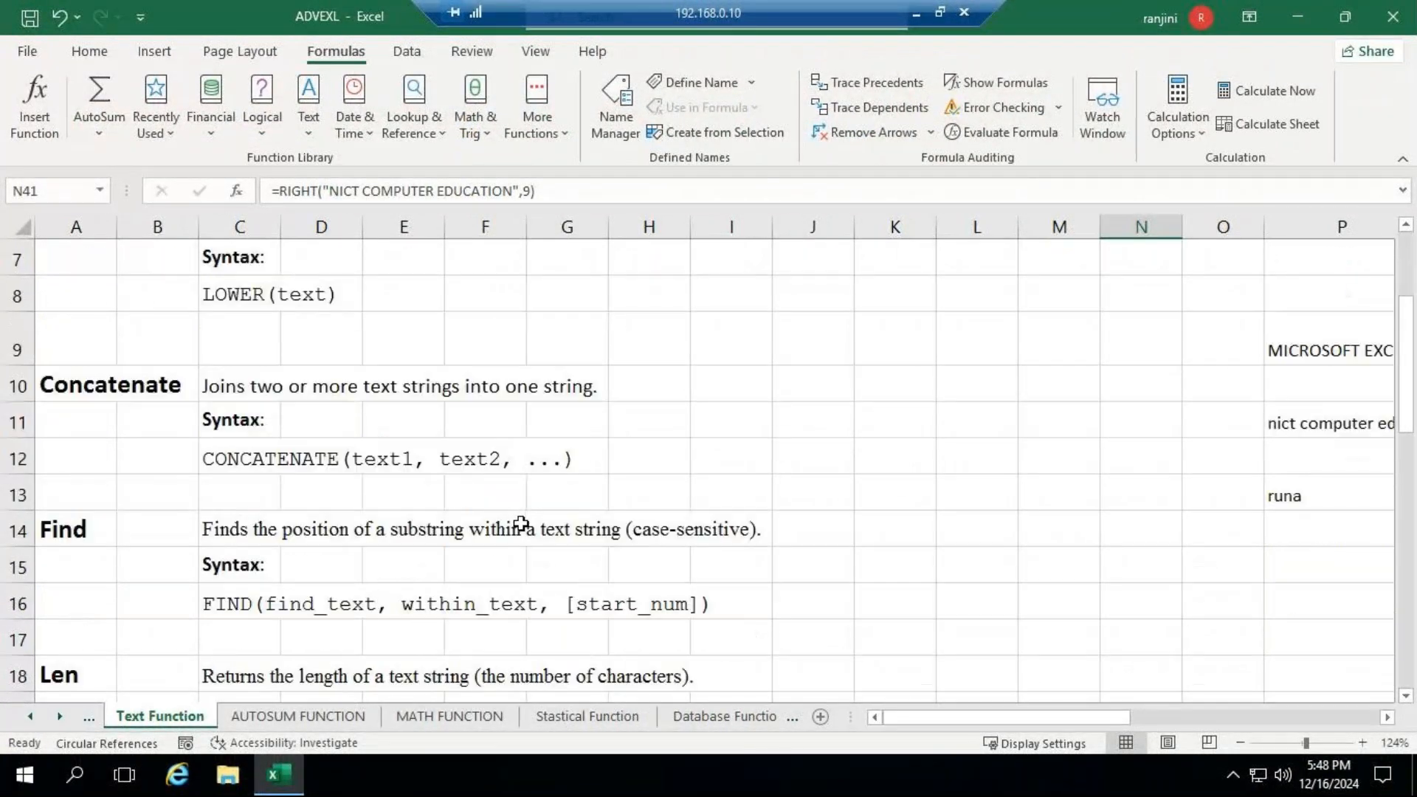
pyautogui.scroll(-5, 521, 524)
pyautogui.scroll(1, 465, 481)
pyautogui.scroll(1, 465, 482)
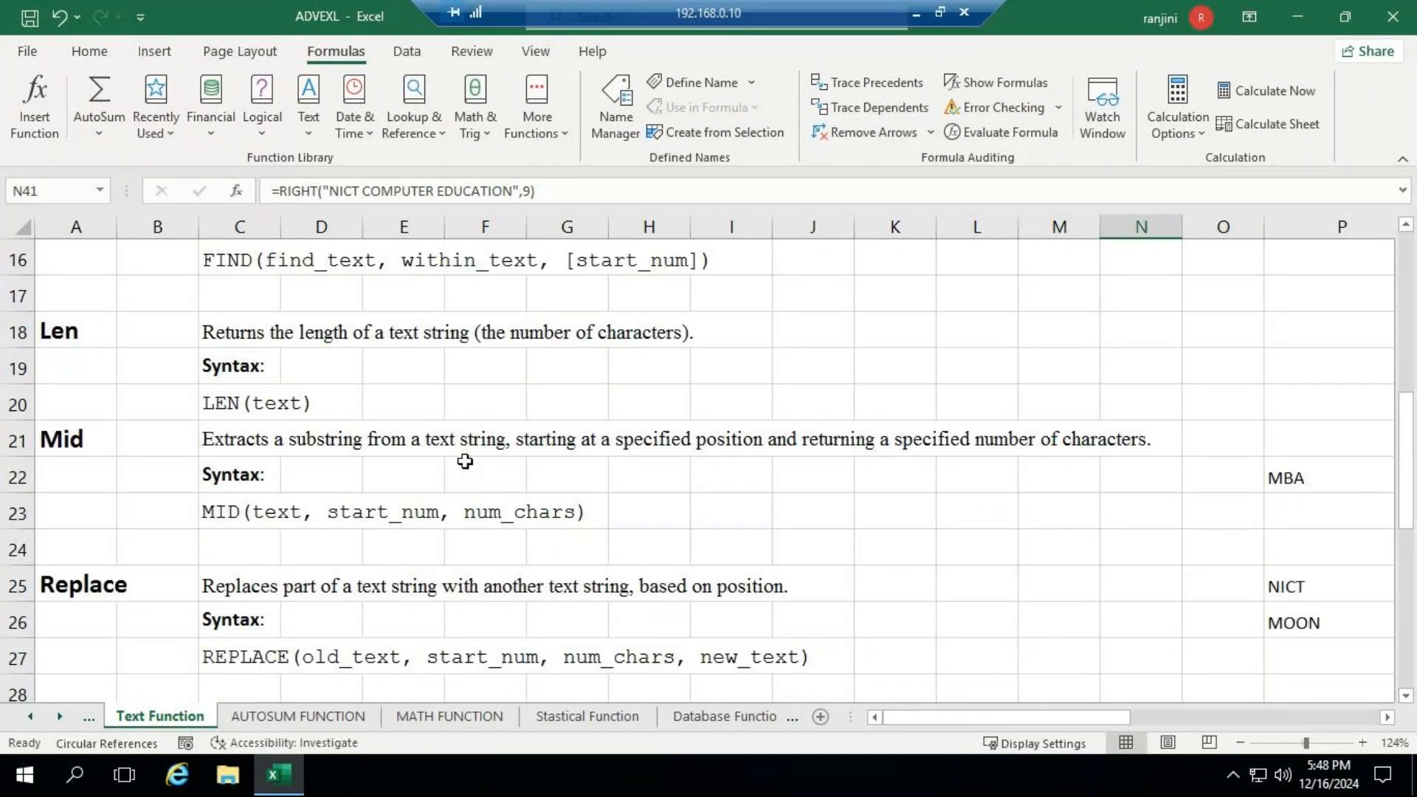
pyautogui.scroll(2, 465, 462)
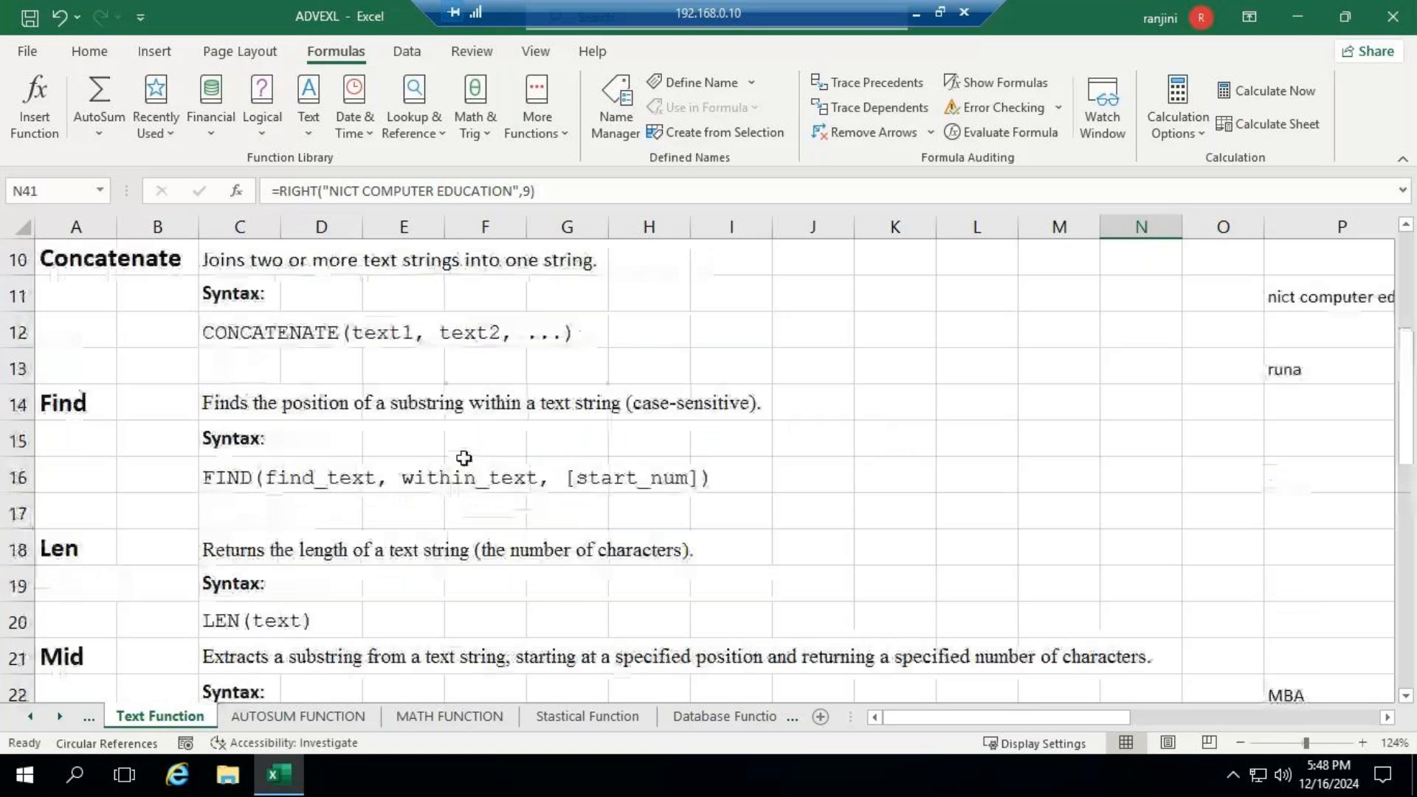
pyautogui.scroll(-2, 464, 458)
pyautogui.scroll(-1, 384, 467)
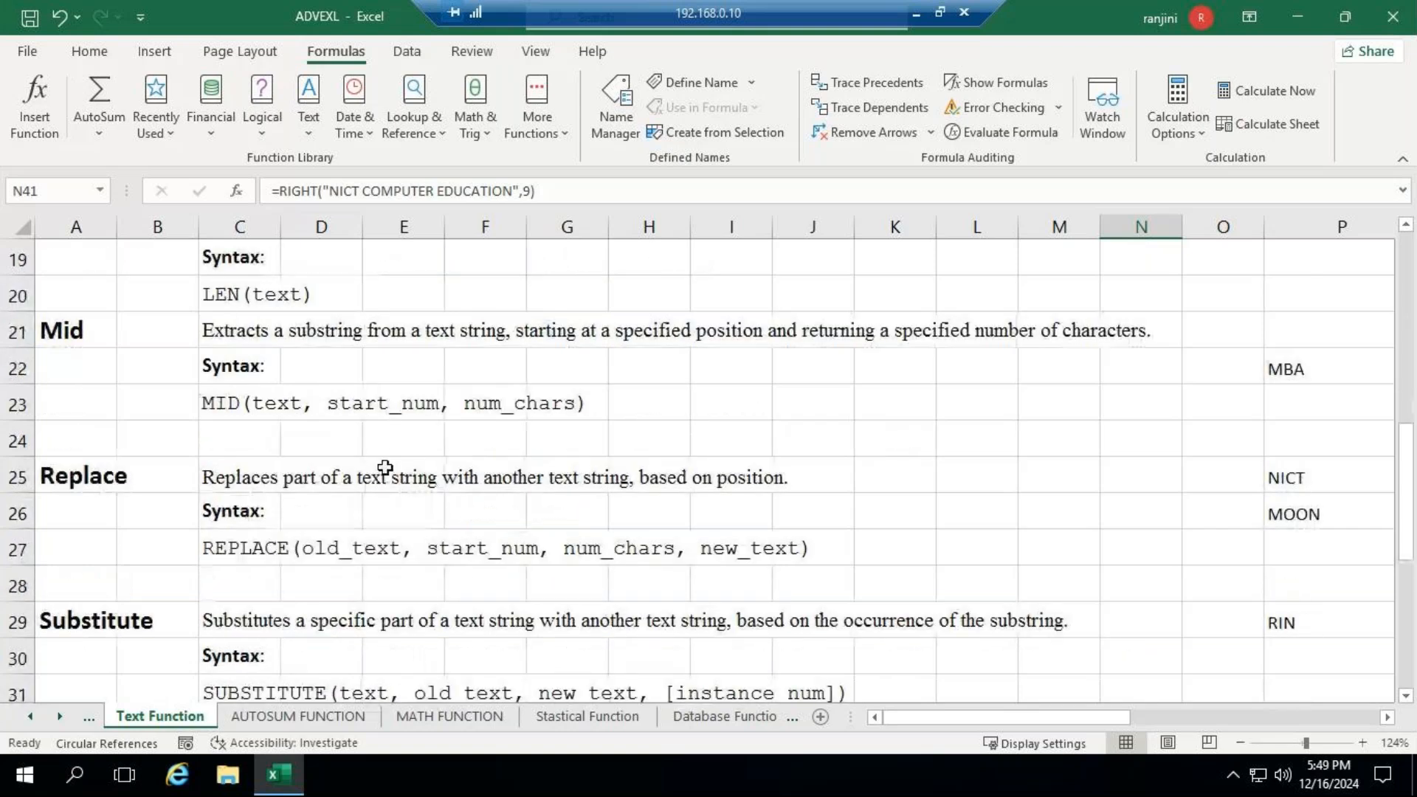
pyautogui.scroll(-1, 385, 467)
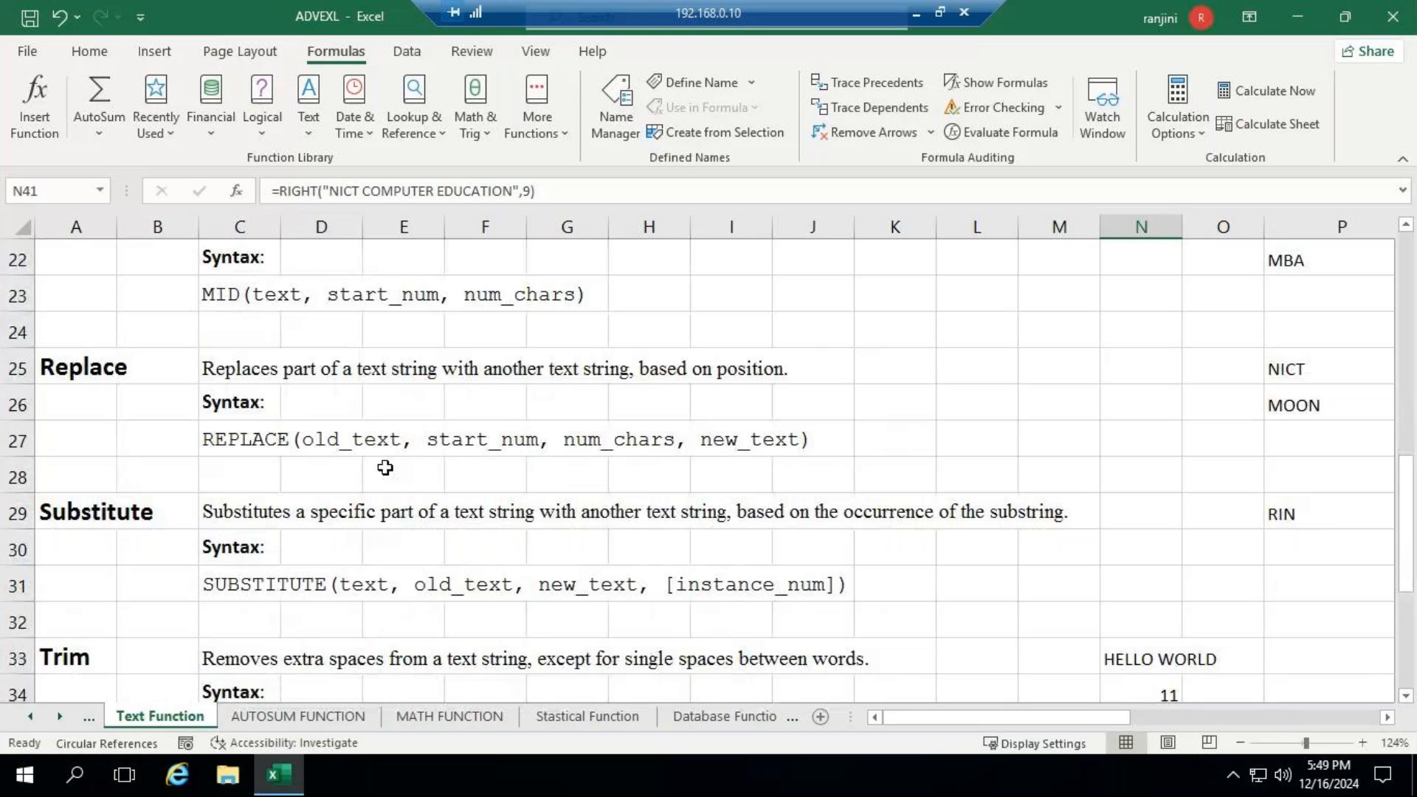
pyautogui.scroll(-3, 385, 468)
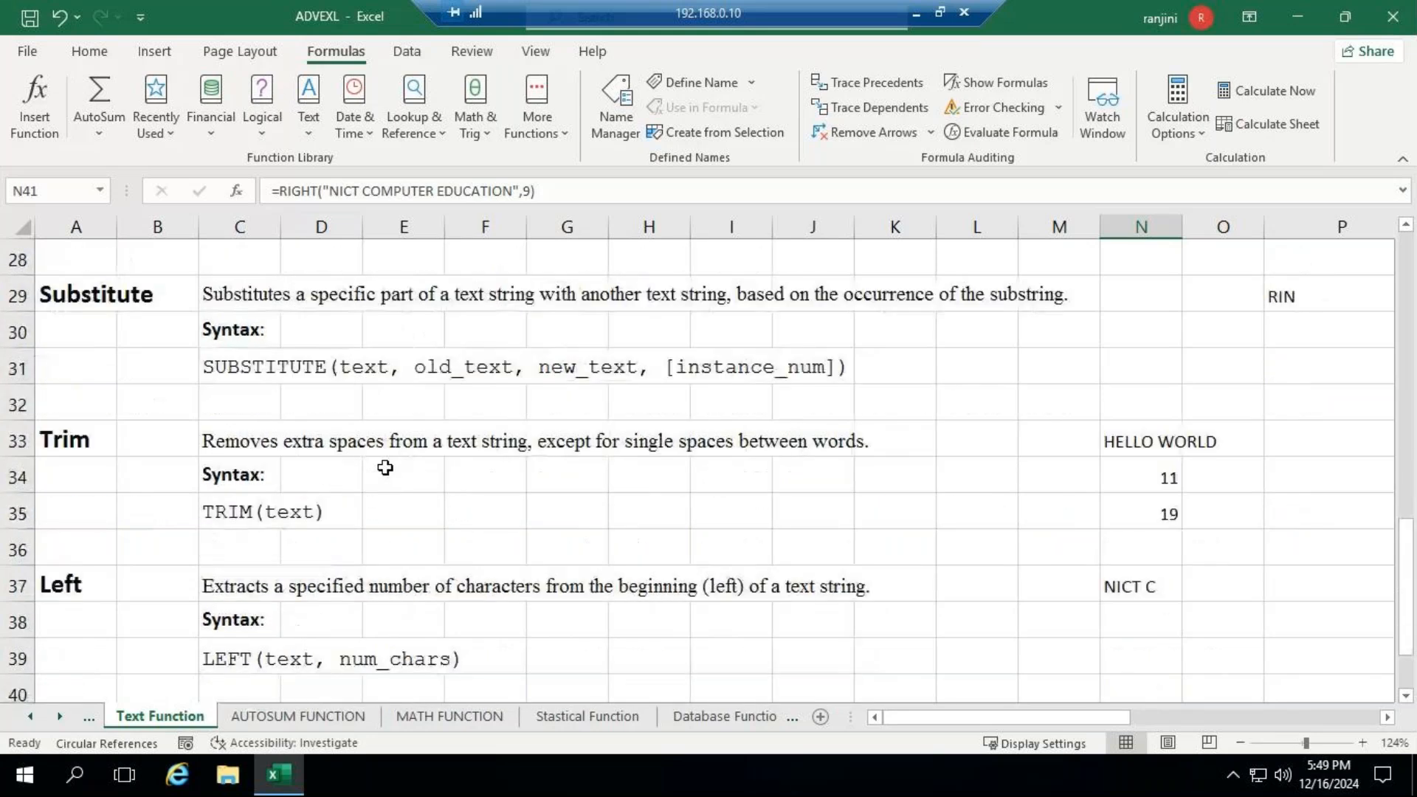
pyautogui.scroll(-2, 384, 467)
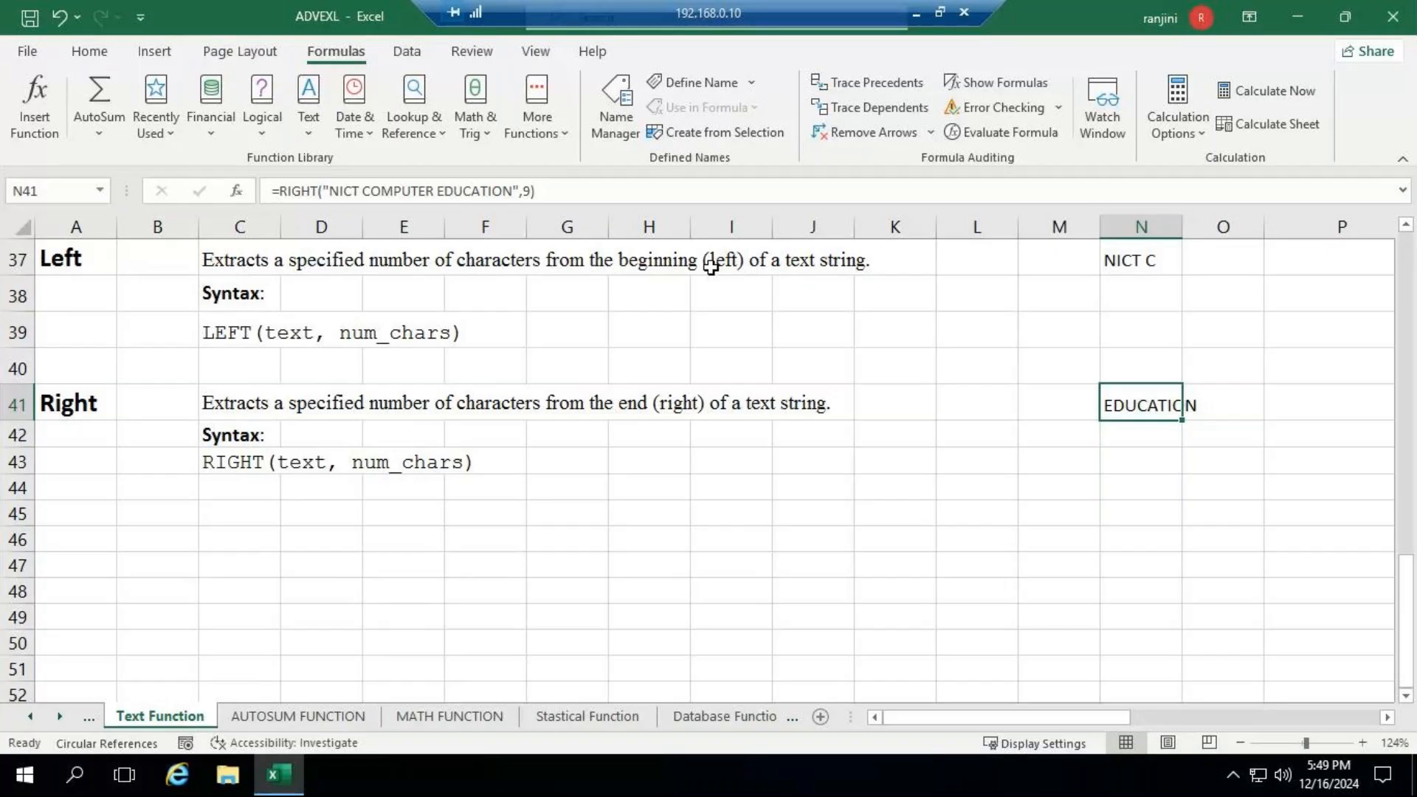
# - Check the GoTo Meeting window, return to the remote workbook, and open the MATH FUNCTION sheet at its beginning
pyautogui.click(916, 14)
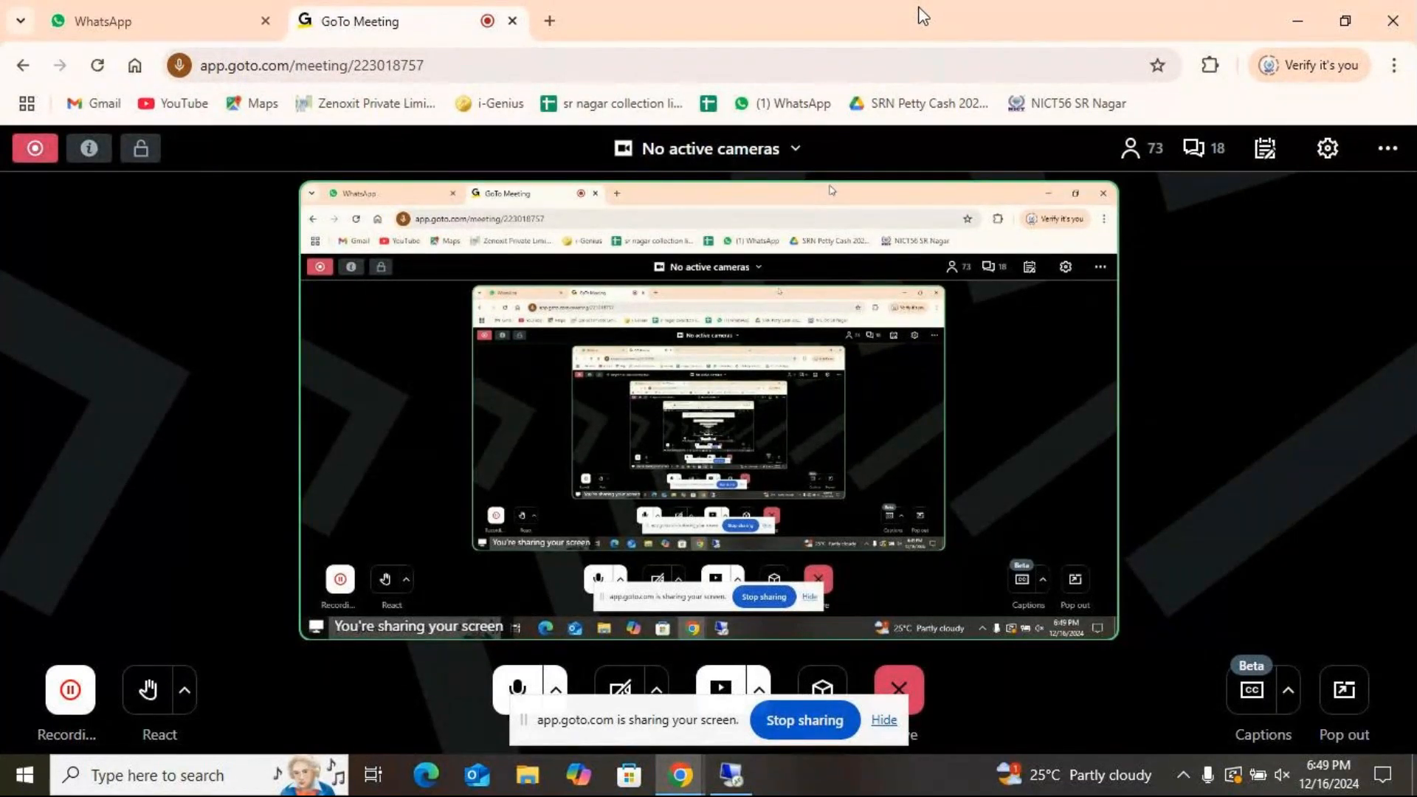
pyautogui.click(731, 775)
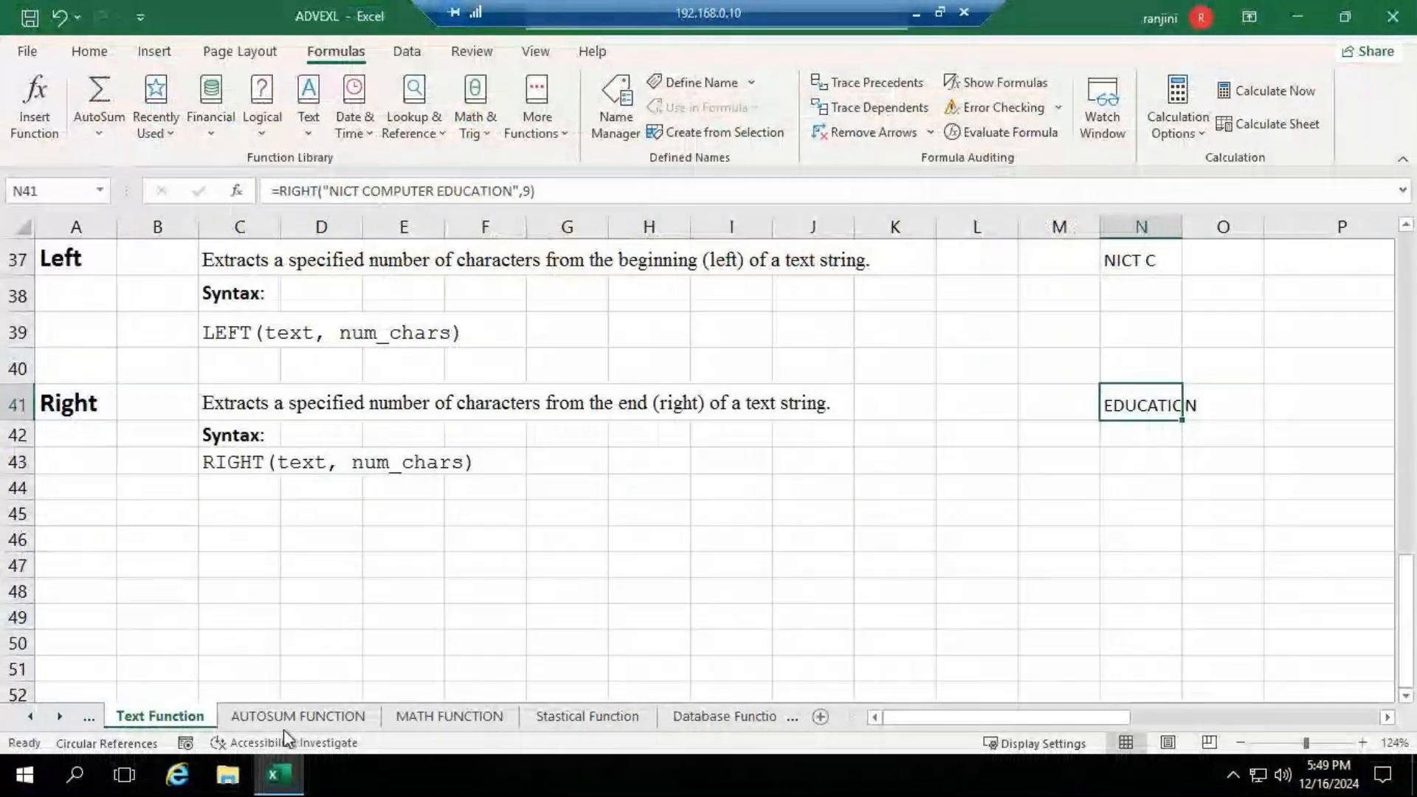
pyautogui.click(422, 716)
pyautogui.scroll(7, 621, 594)
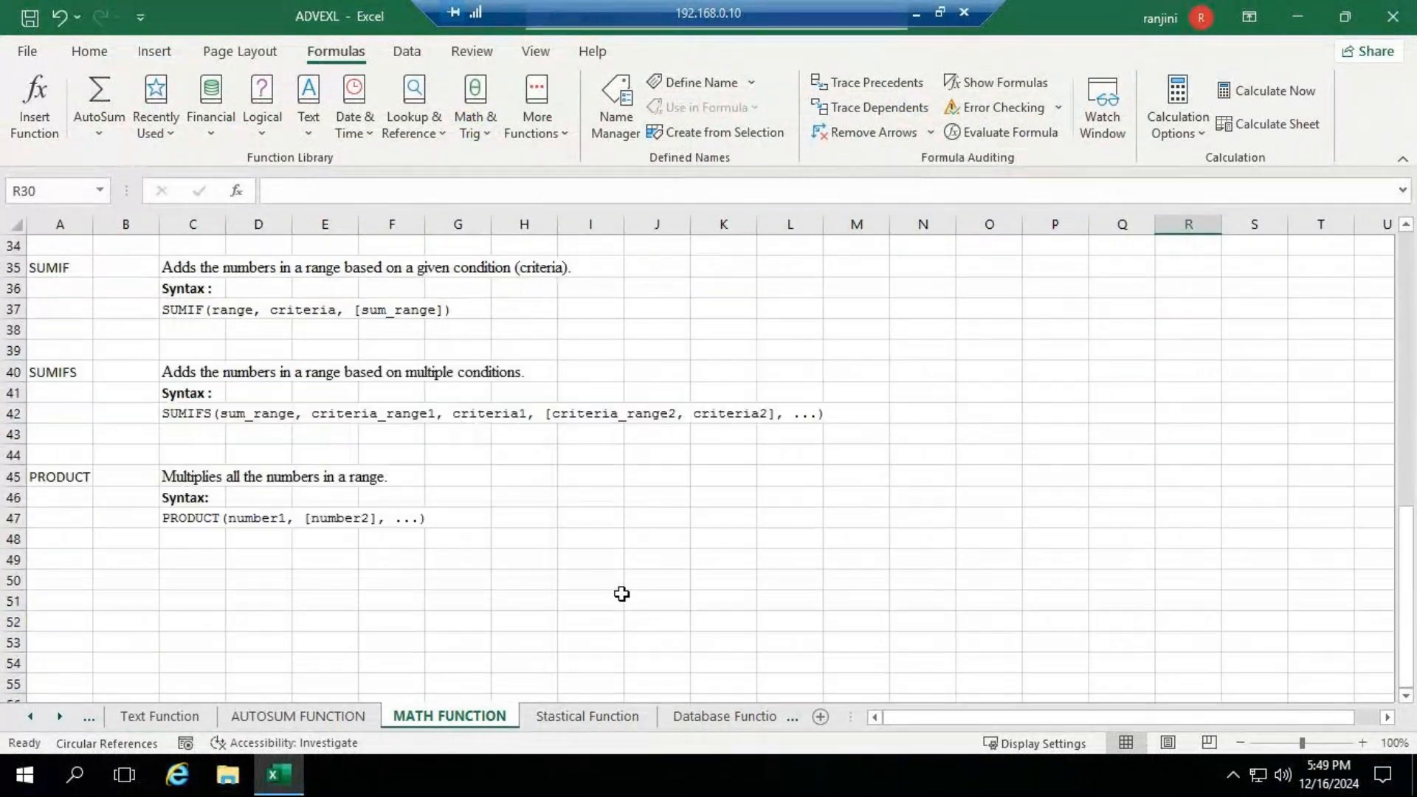
pyautogui.scroll(5, 621, 594)
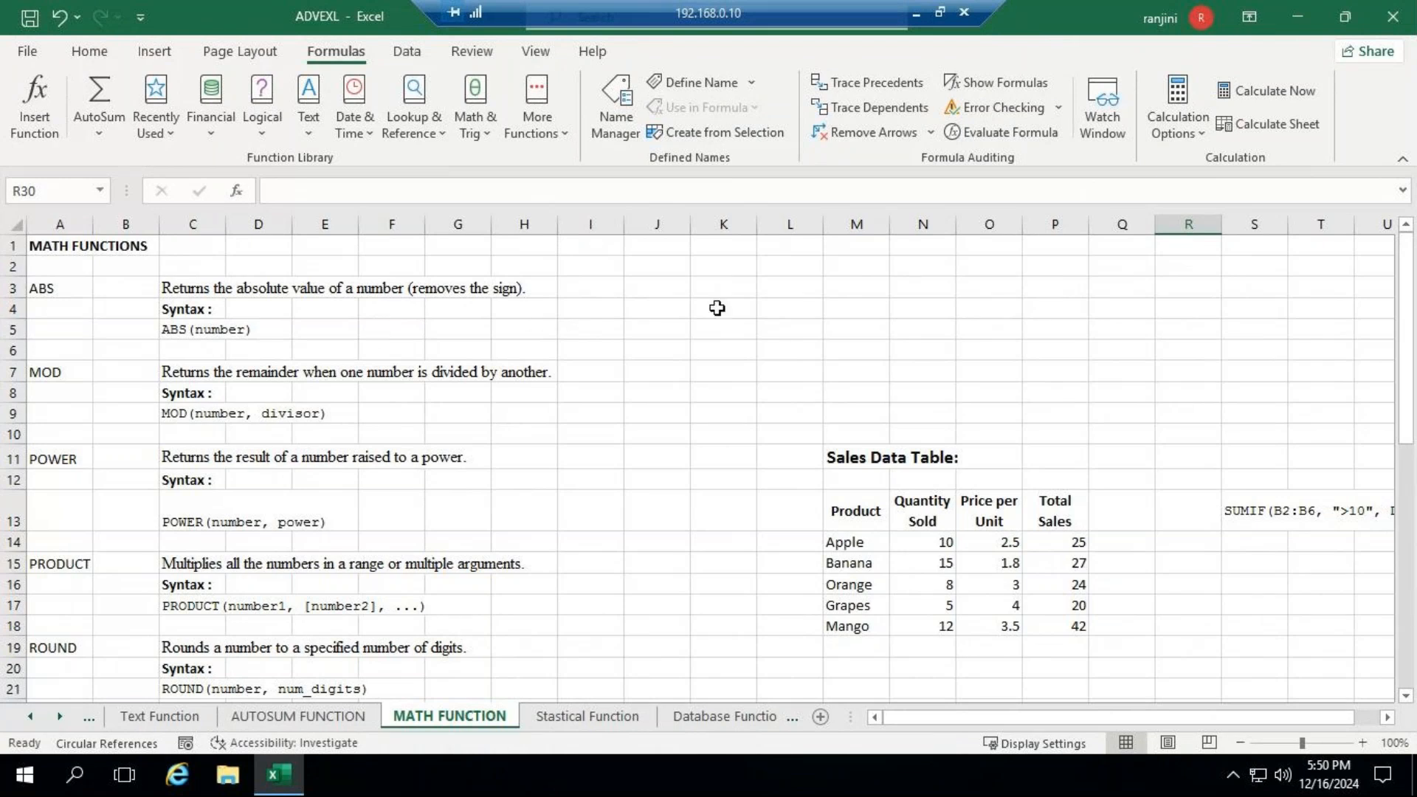
# - Enter 50000 in K3 beside the ABS description
pyautogui.click(735, 289)
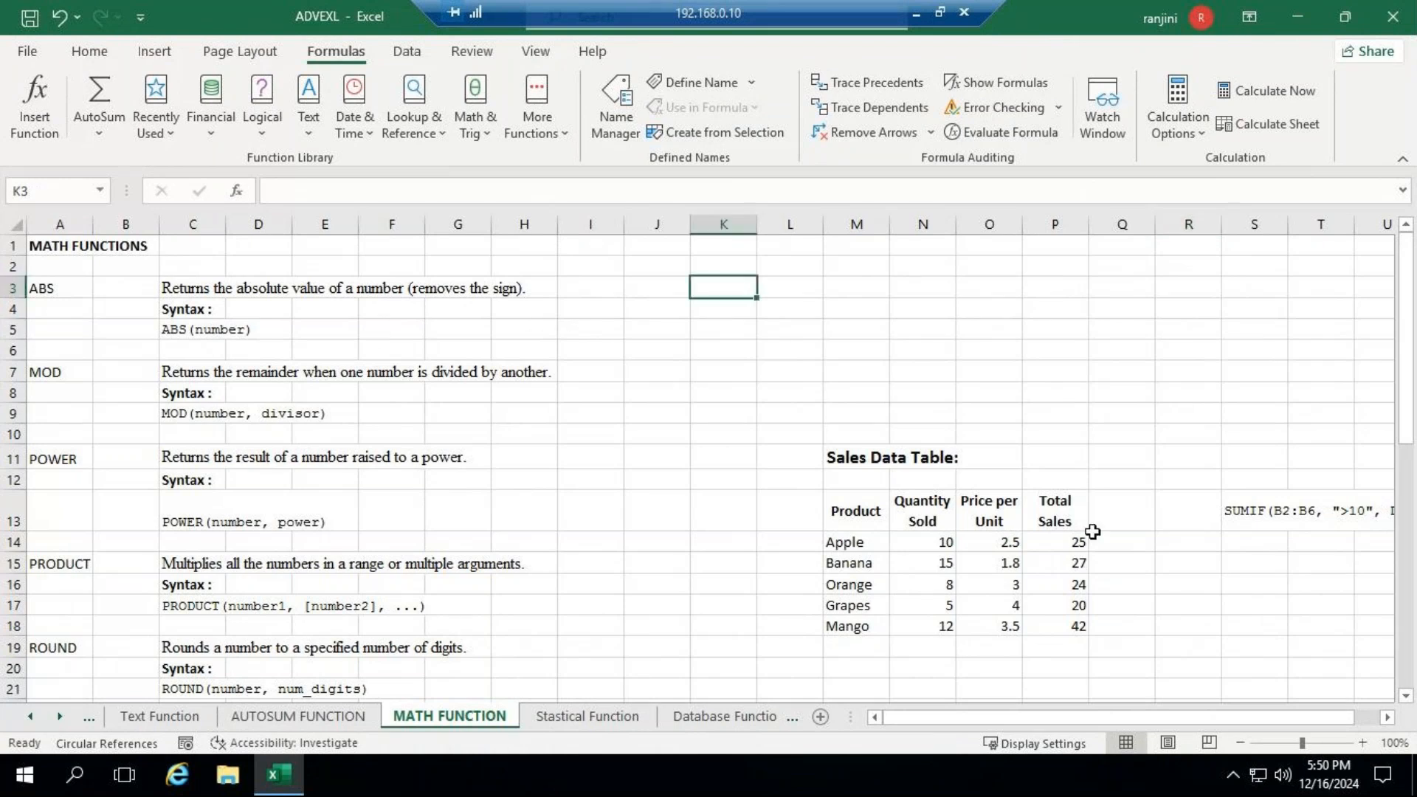
pyautogui.write('5')
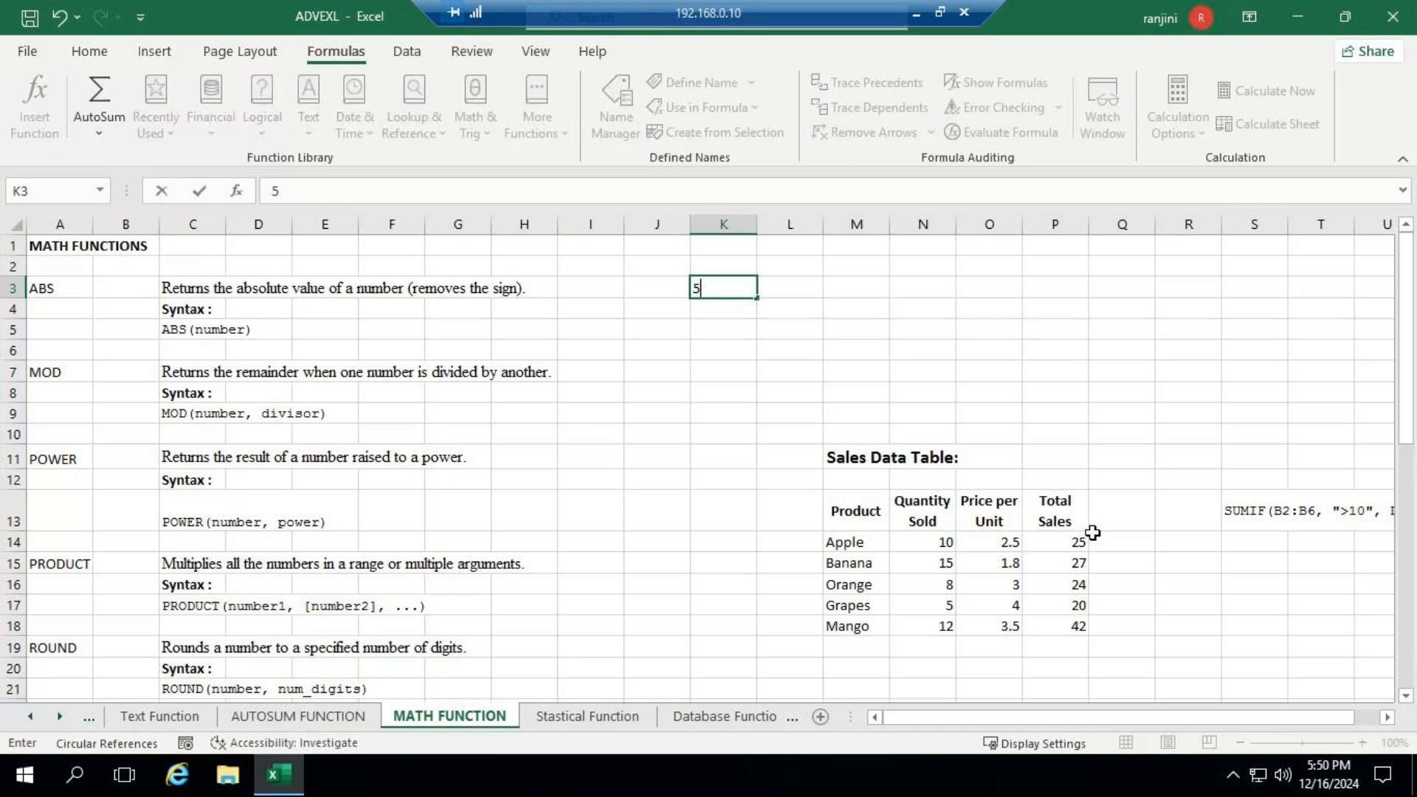
pyautogui.write('0000')
pyautogui.hotkey('ctrl', 'Return')
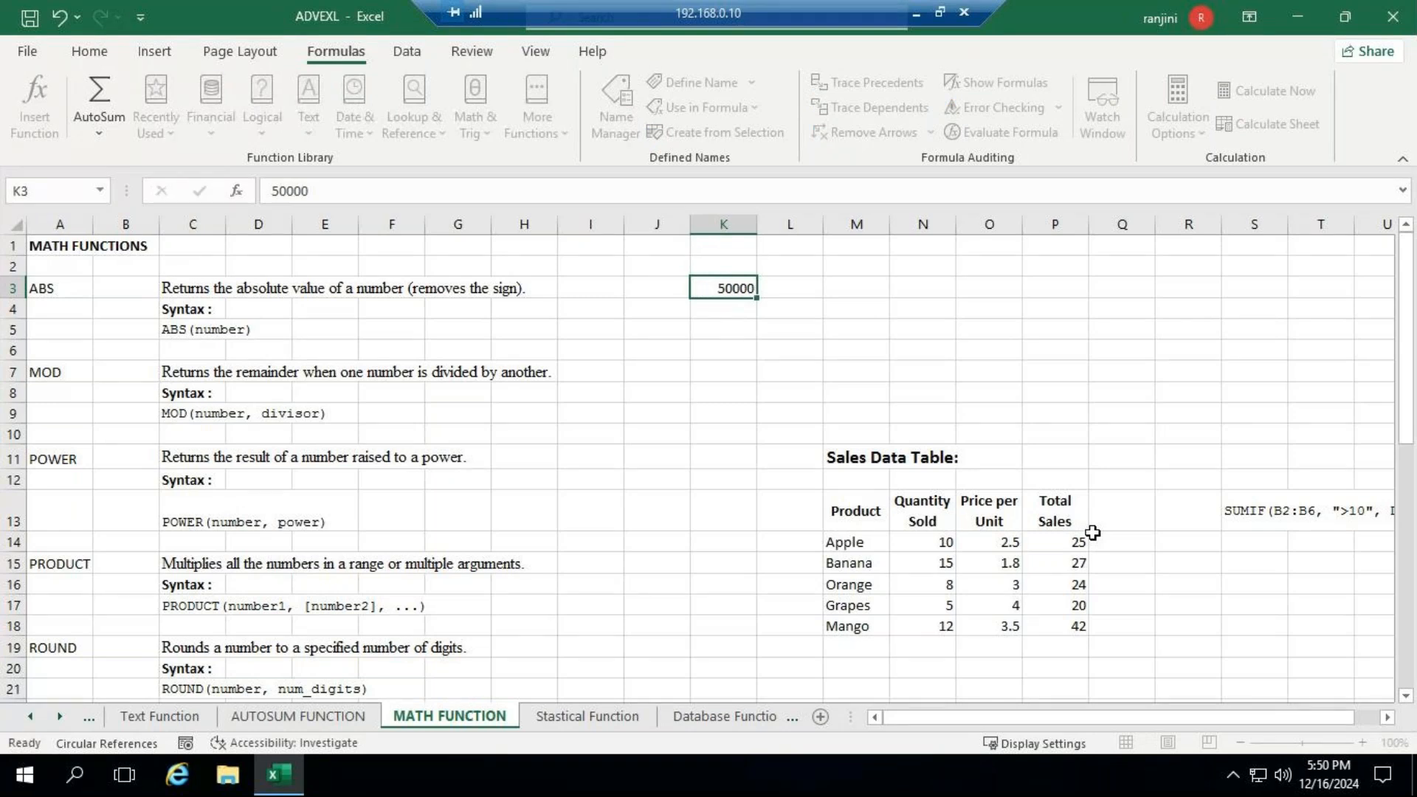
# - Set K3 to 5000 and enter the heading SALARY above it in K2
pyautogui.press('Up')
pyautogui.press('Up')
pyautogui.press('Down')
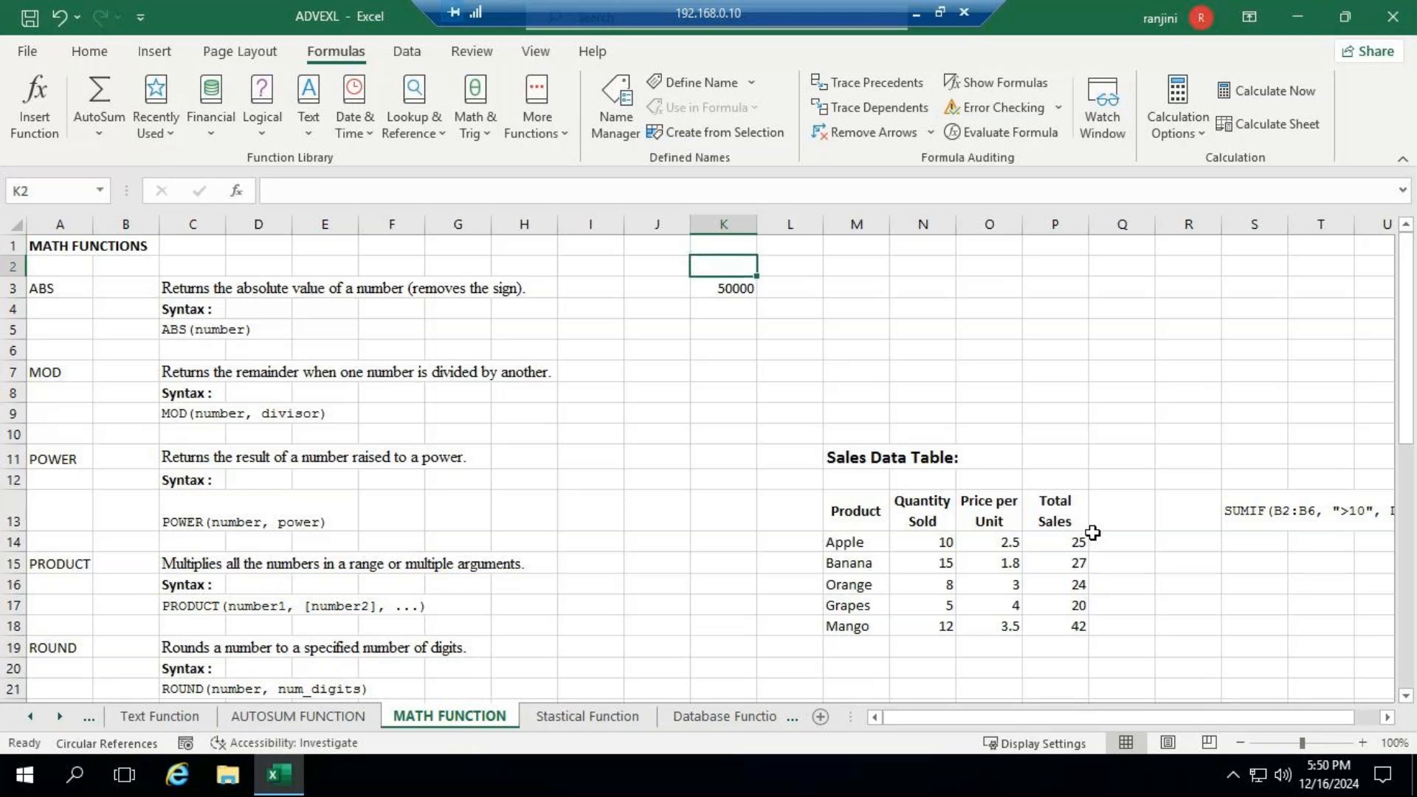
pyautogui.press('Down')
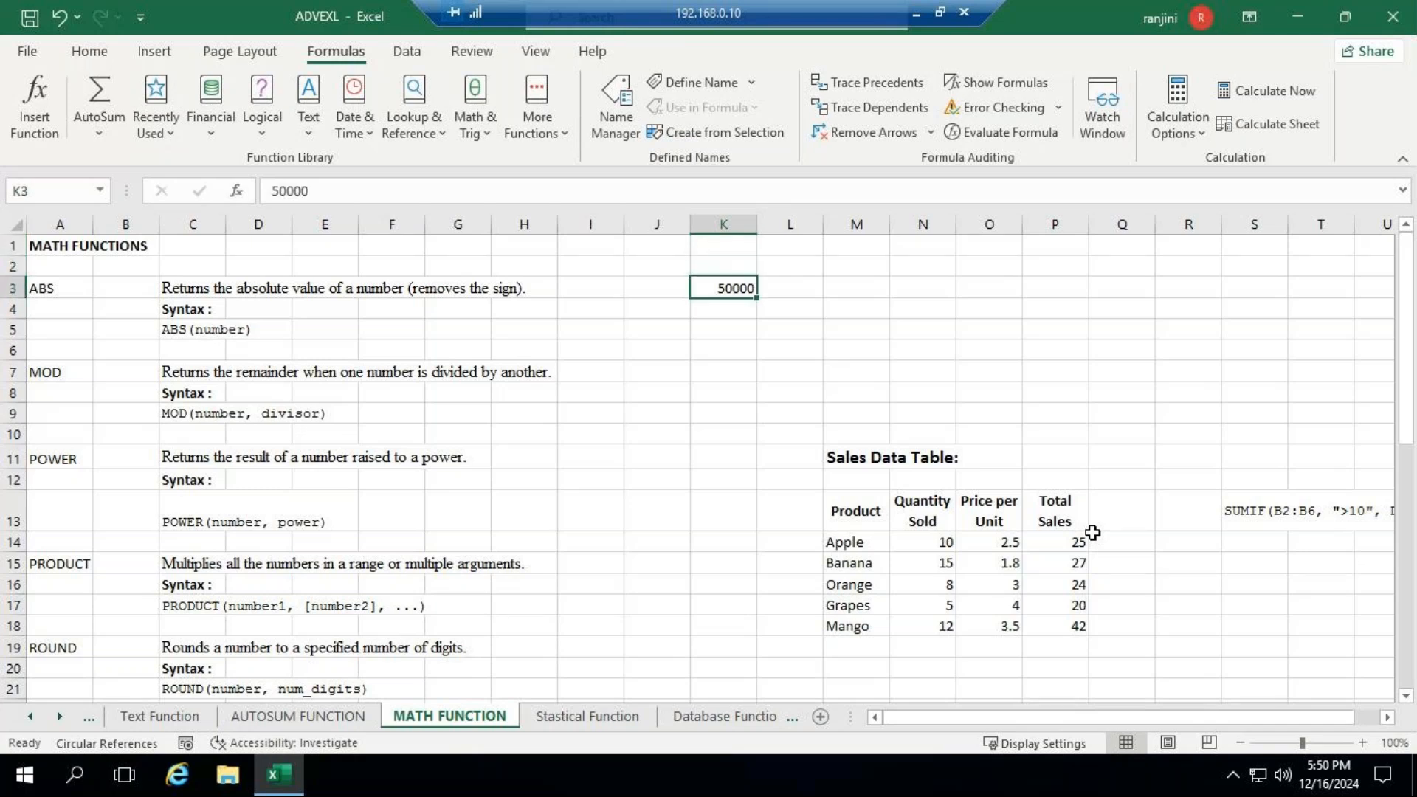
pyautogui.write('5000')
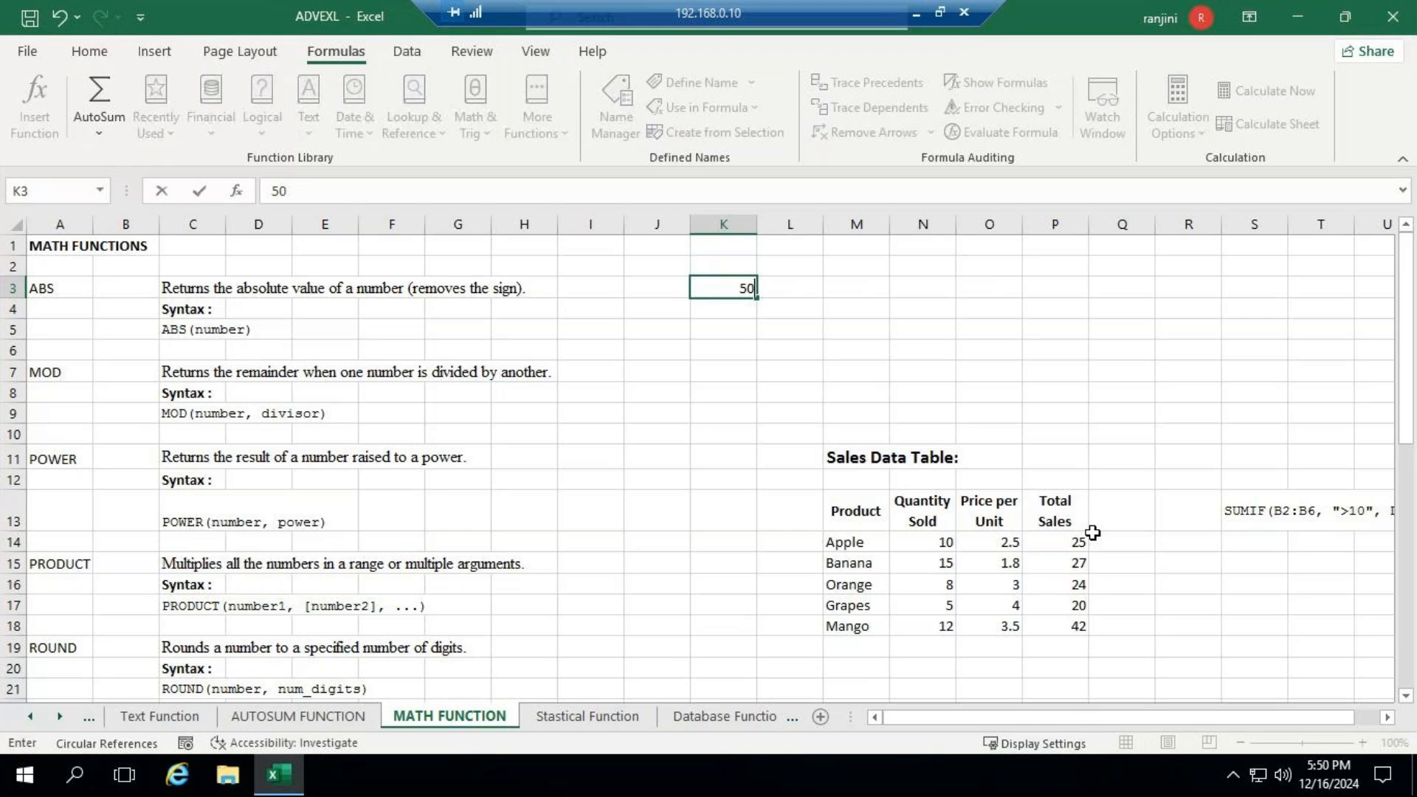
pyautogui.press('Up')
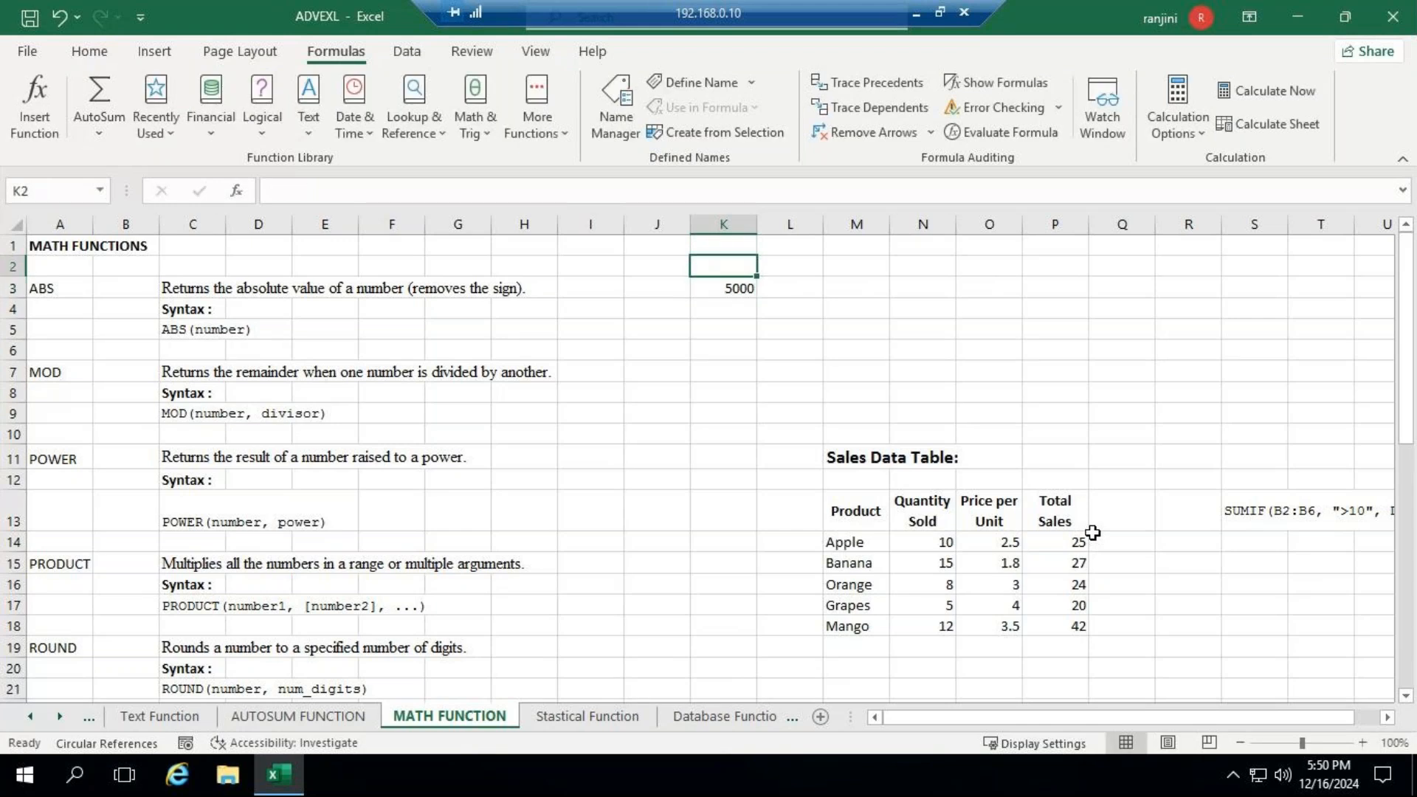
pyautogui.write('SALAR')
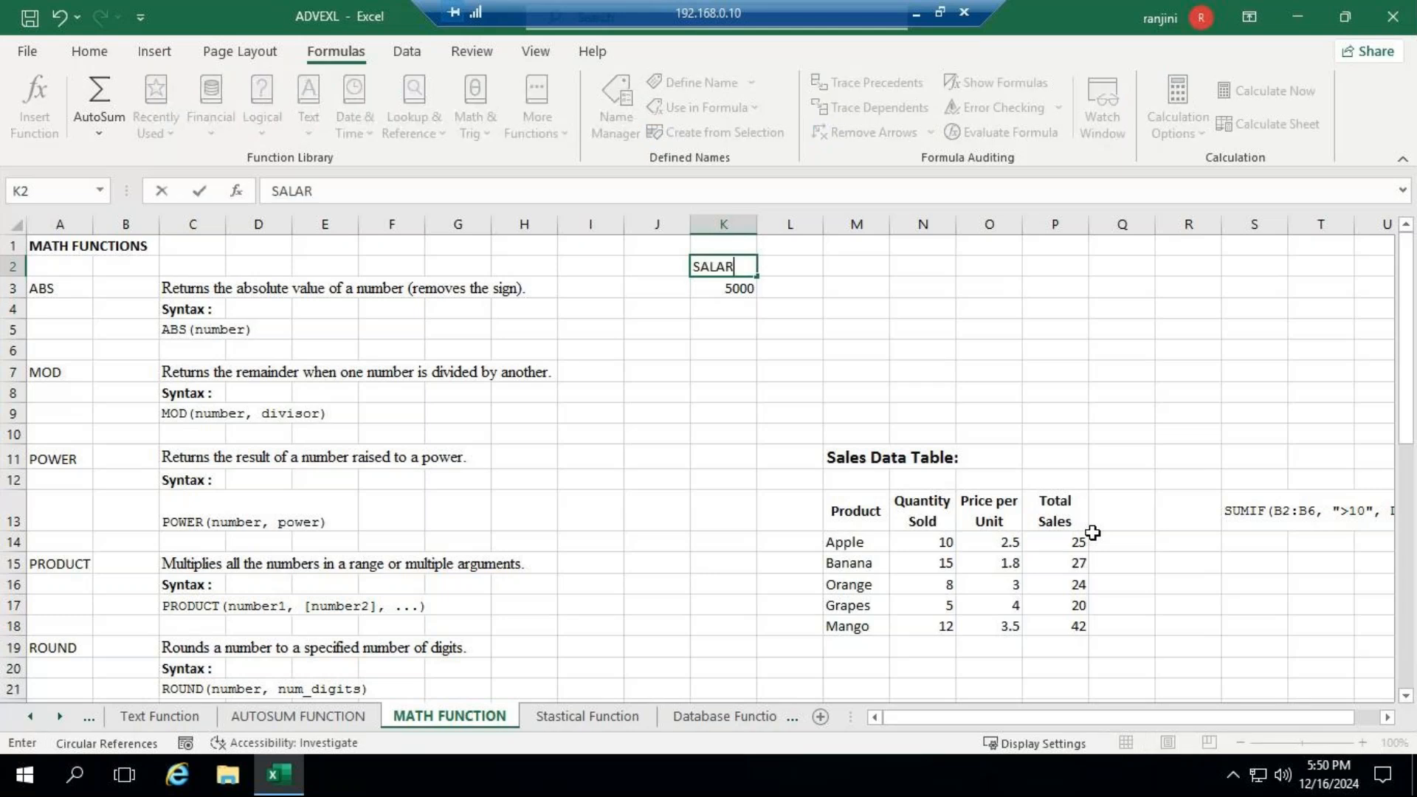
pyautogui.write('Y')
# - Enter the heading COMM in L2 and the value 6000 below it in L3
pyautogui.press('Tab')
pyautogui.write('COM')
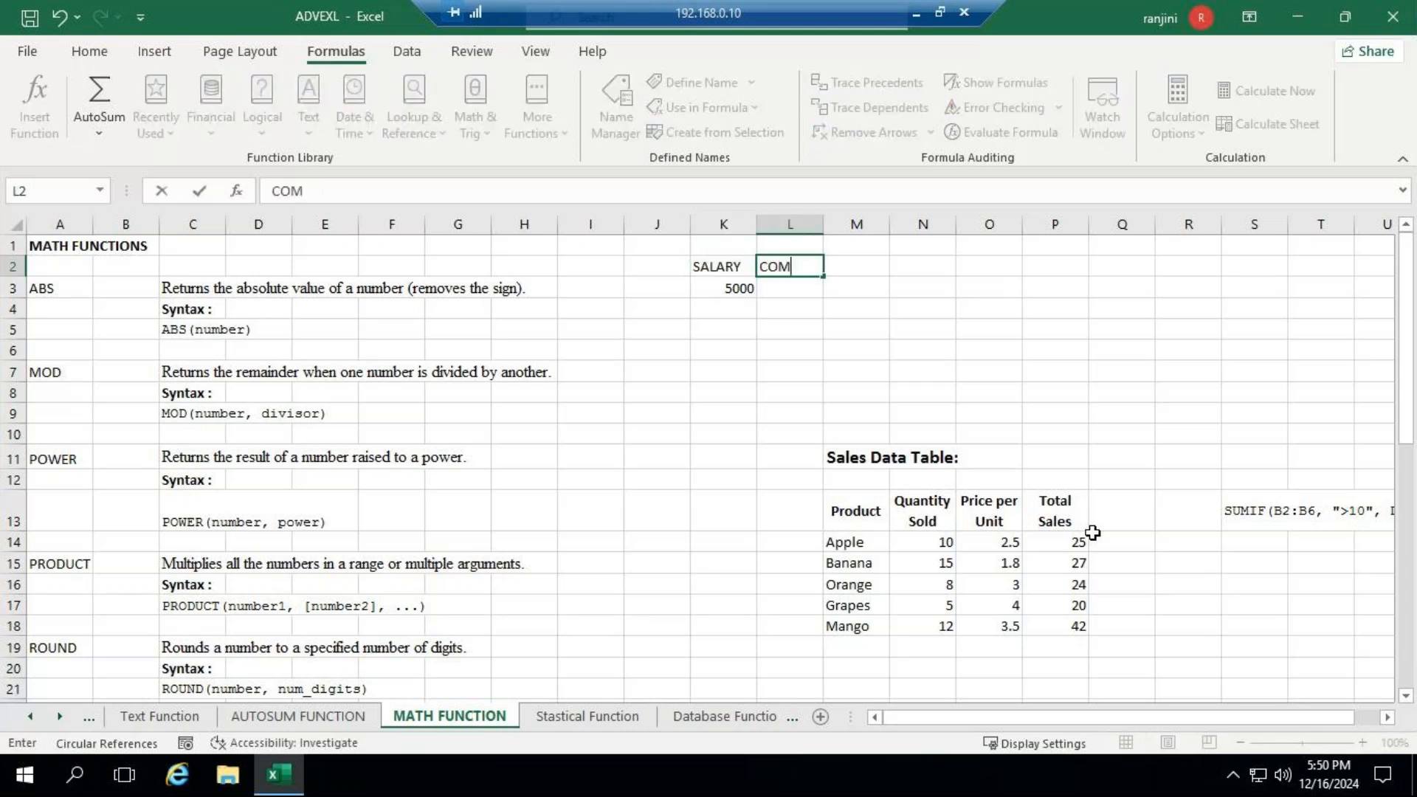
pyautogui.write('M')
pyautogui.hotkey('ctrl', 'Return')
pyautogui.press('Return')
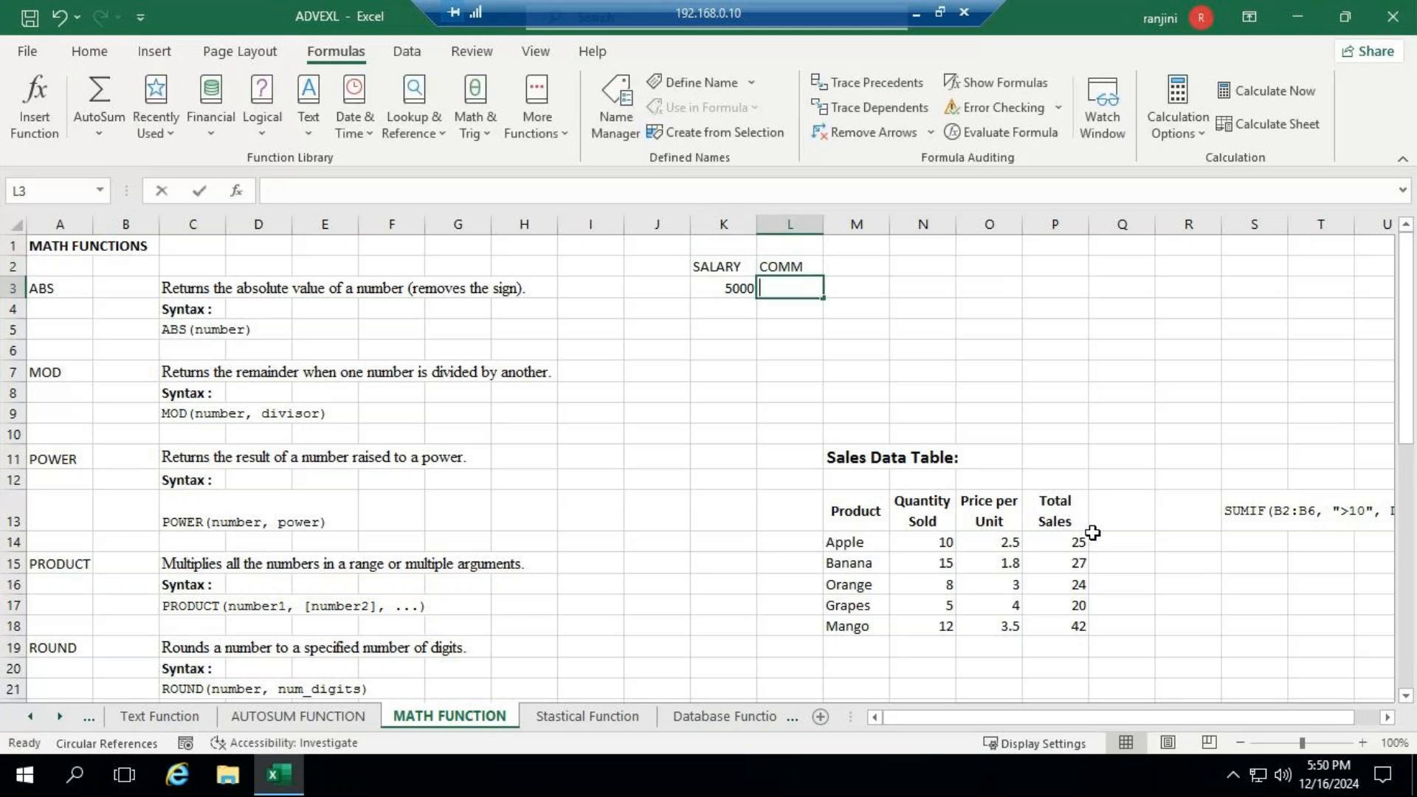
pyautogui.write('6000')
pyautogui.press('Tab')
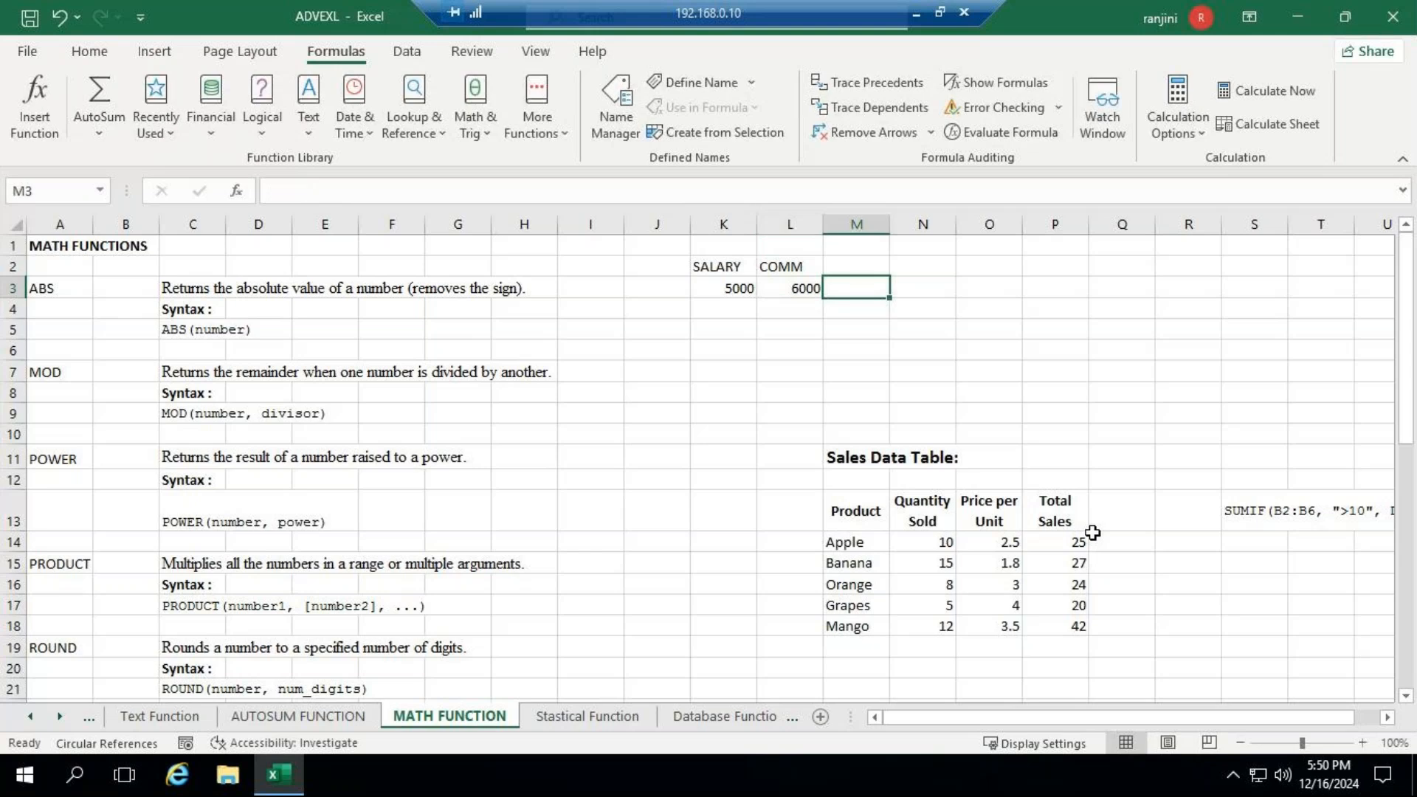
# - Enter =K3-L3 in M3 to subtract the commission from the salary
pyautogui.press('Up')
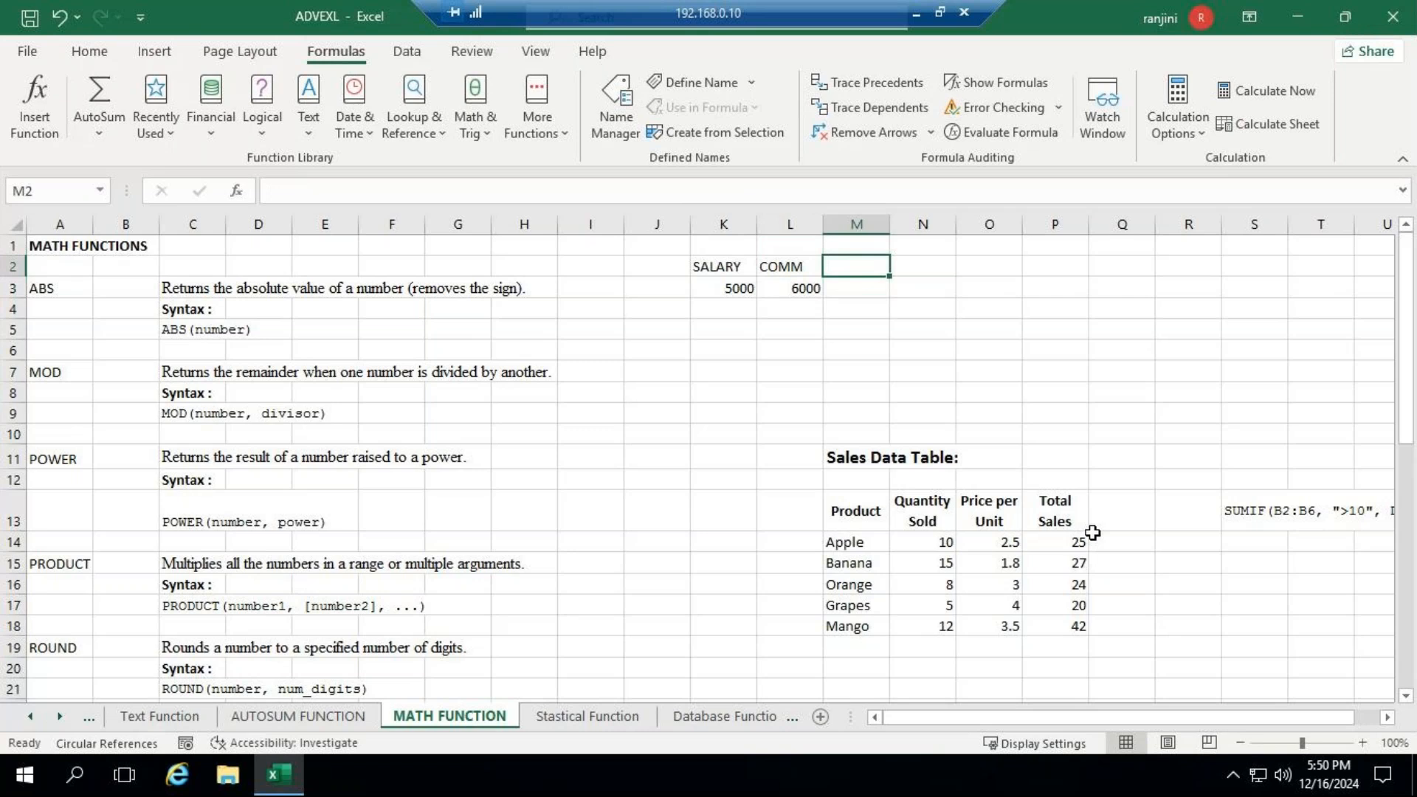
pyautogui.press('Down')
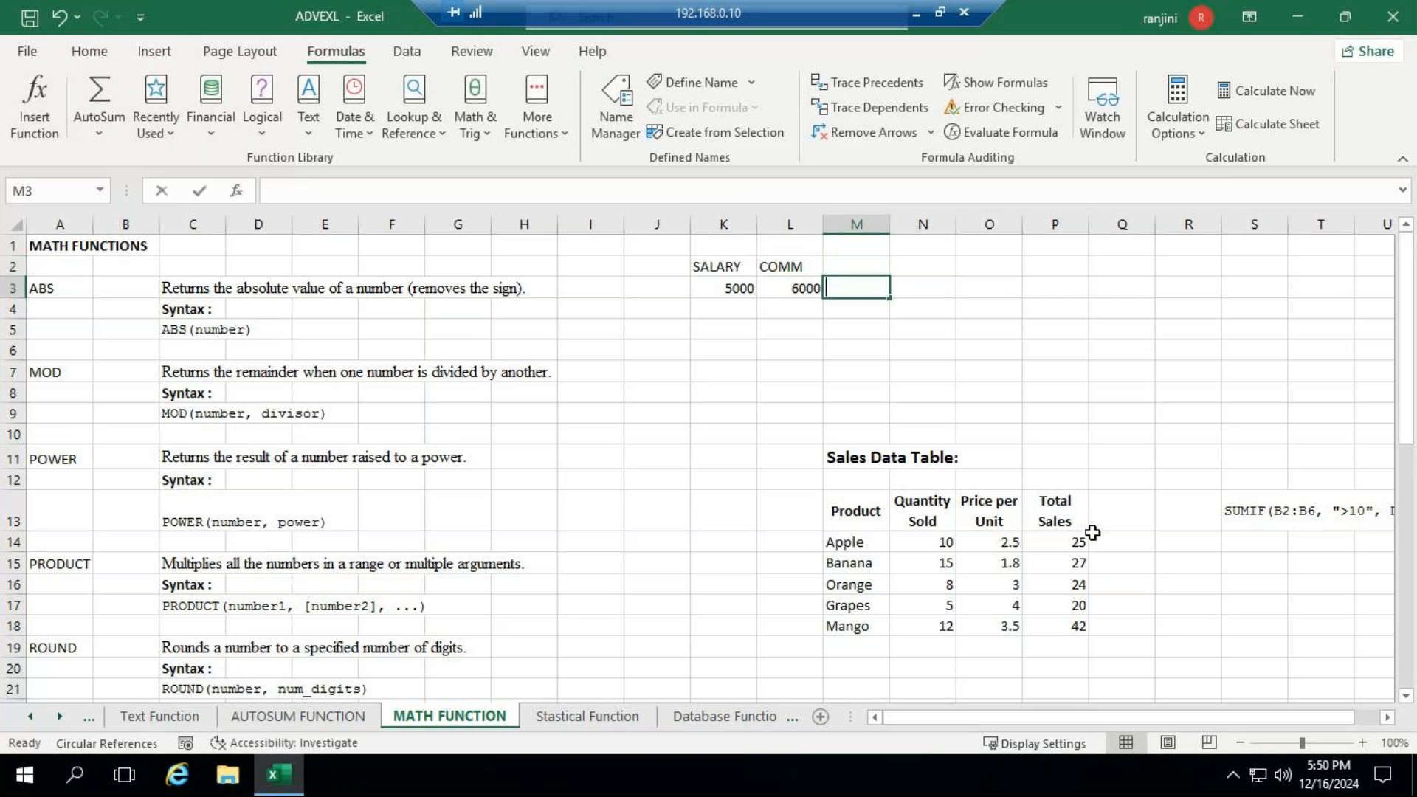
pyautogui.write('=')
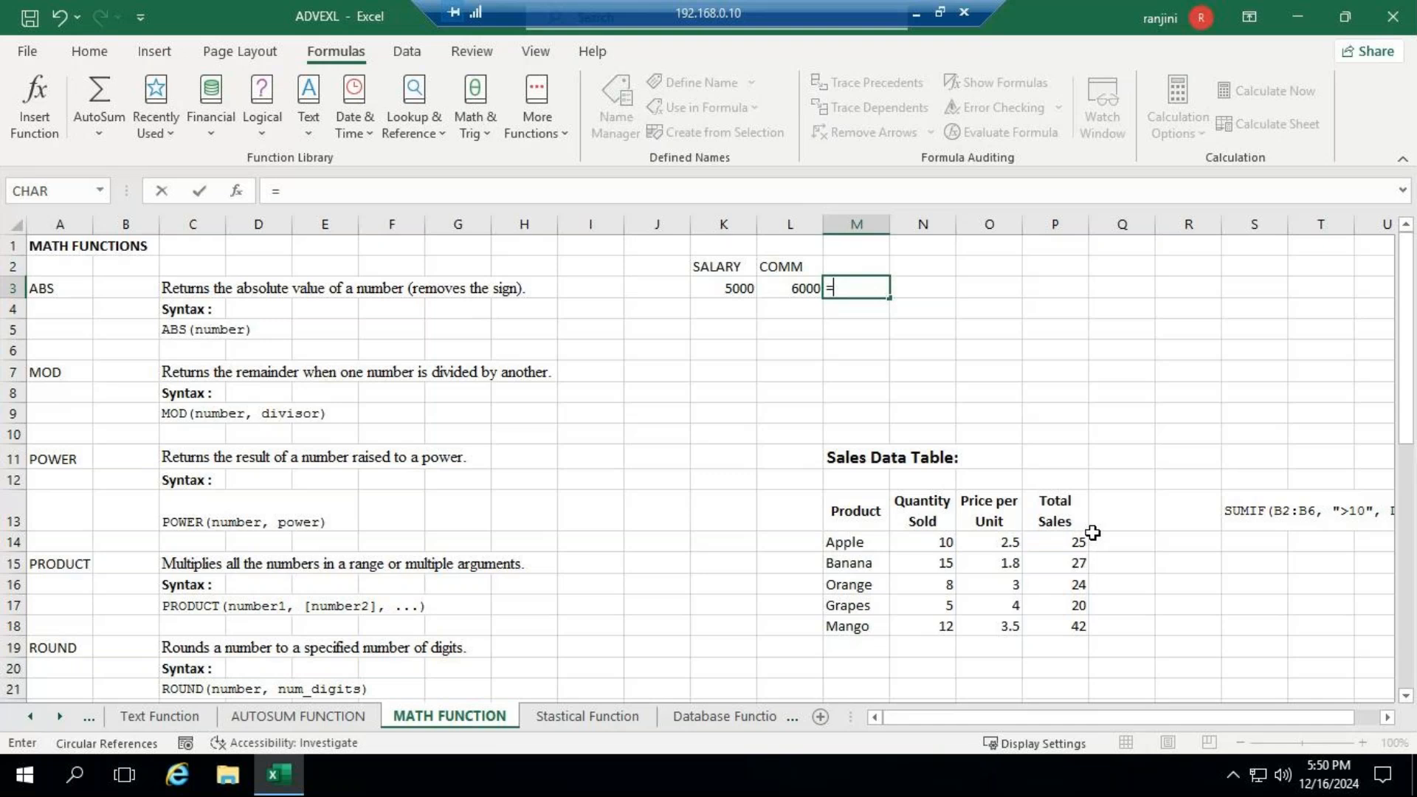
pyautogui.press('Left')
pyautogui.press('Left')
pyautogui.write('-')
pyautogui.press('Left')
pyautogui.hotkey('ctrl', 'Return')
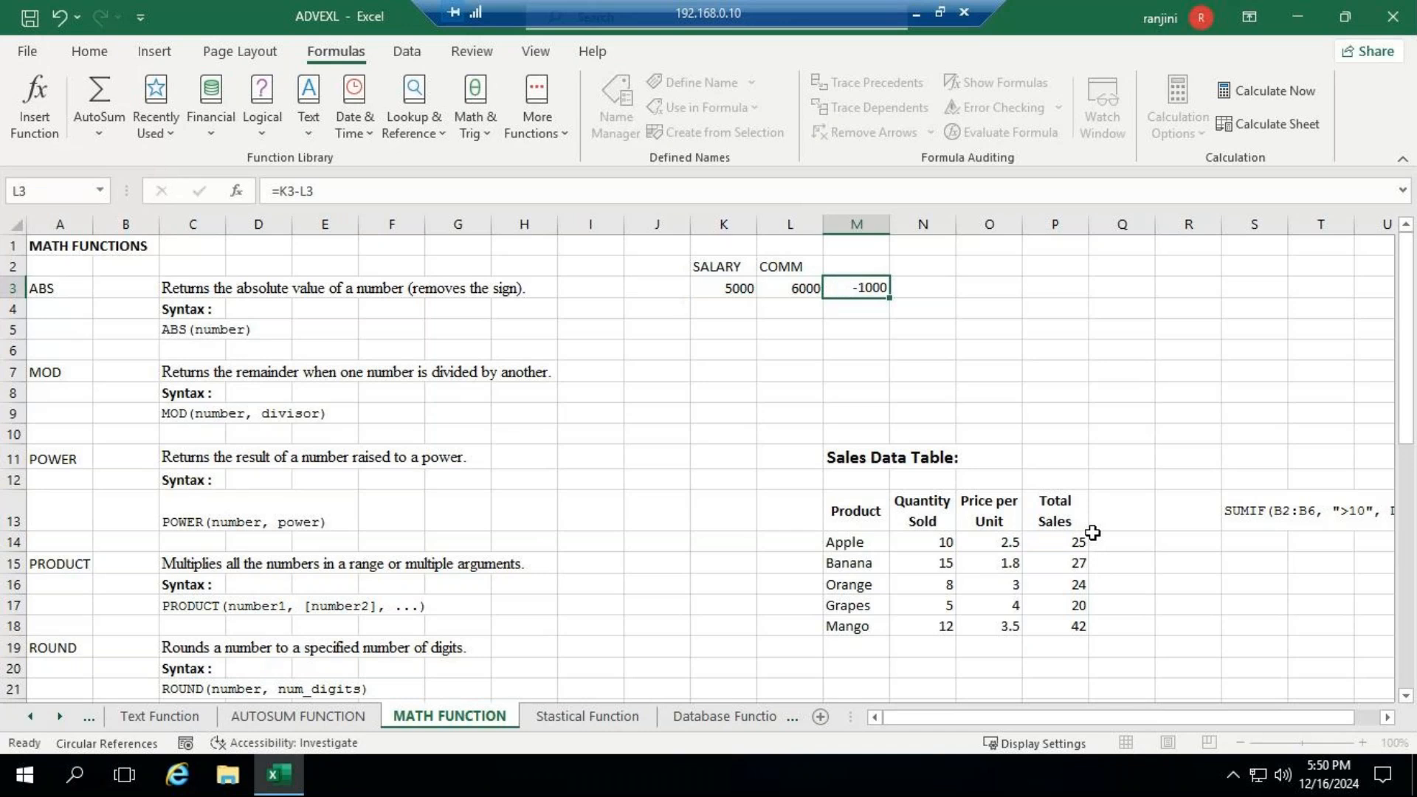
pyautogui.press('Return')
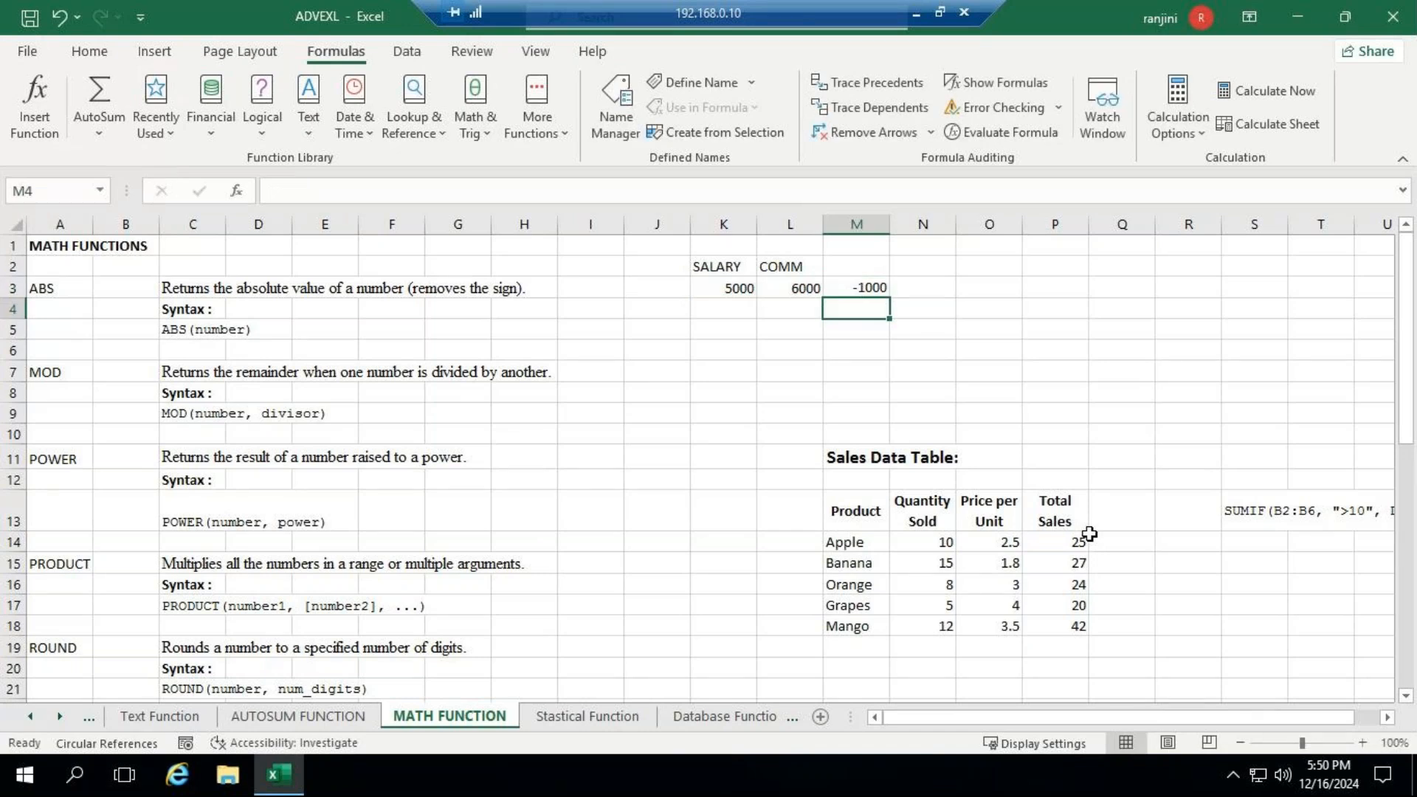
# - Enter =ABS(K3-L3) in N3 to get the absolute difference between salary and commission
pyautogui.click(929, 287)
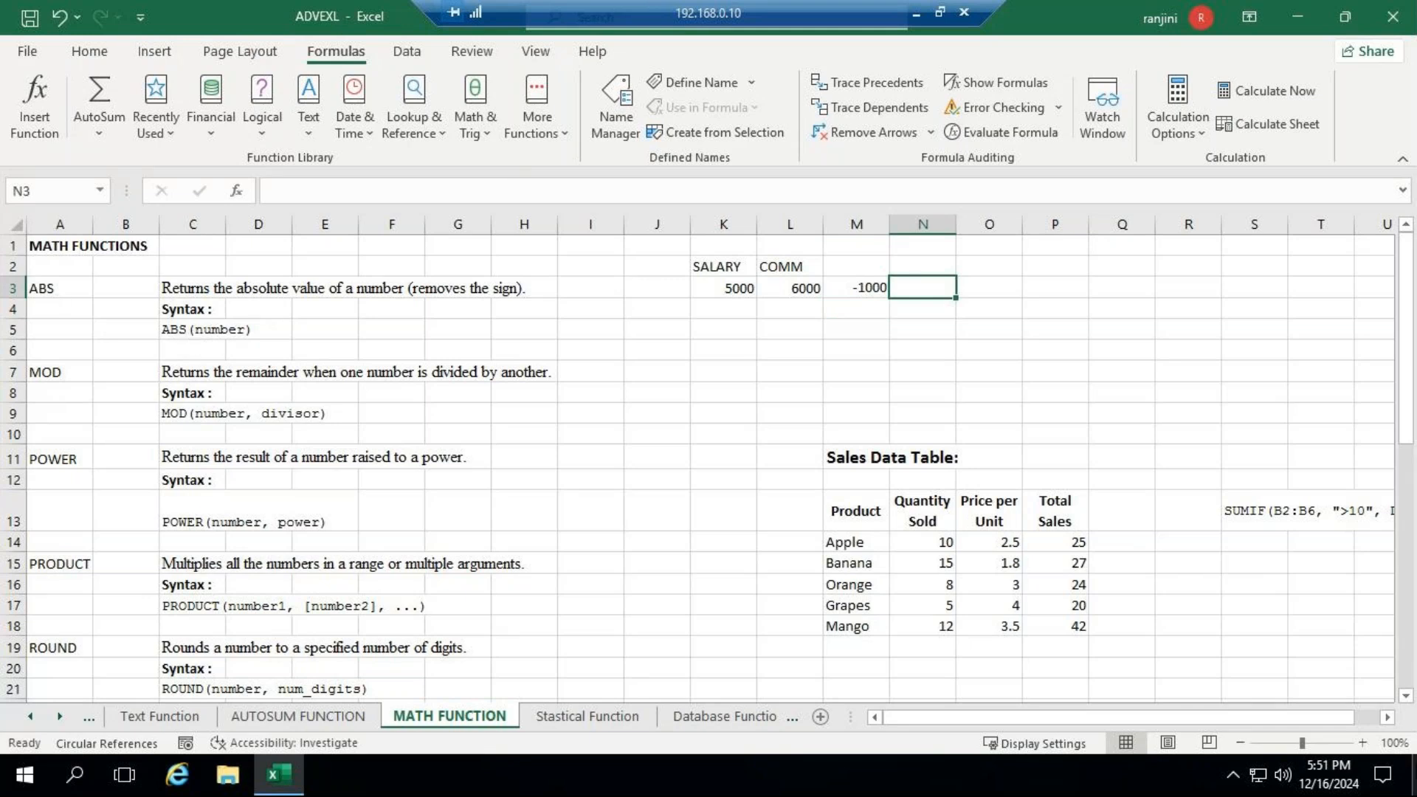
pyautogui.press('F2')
pyautogui.write('=ABS(')
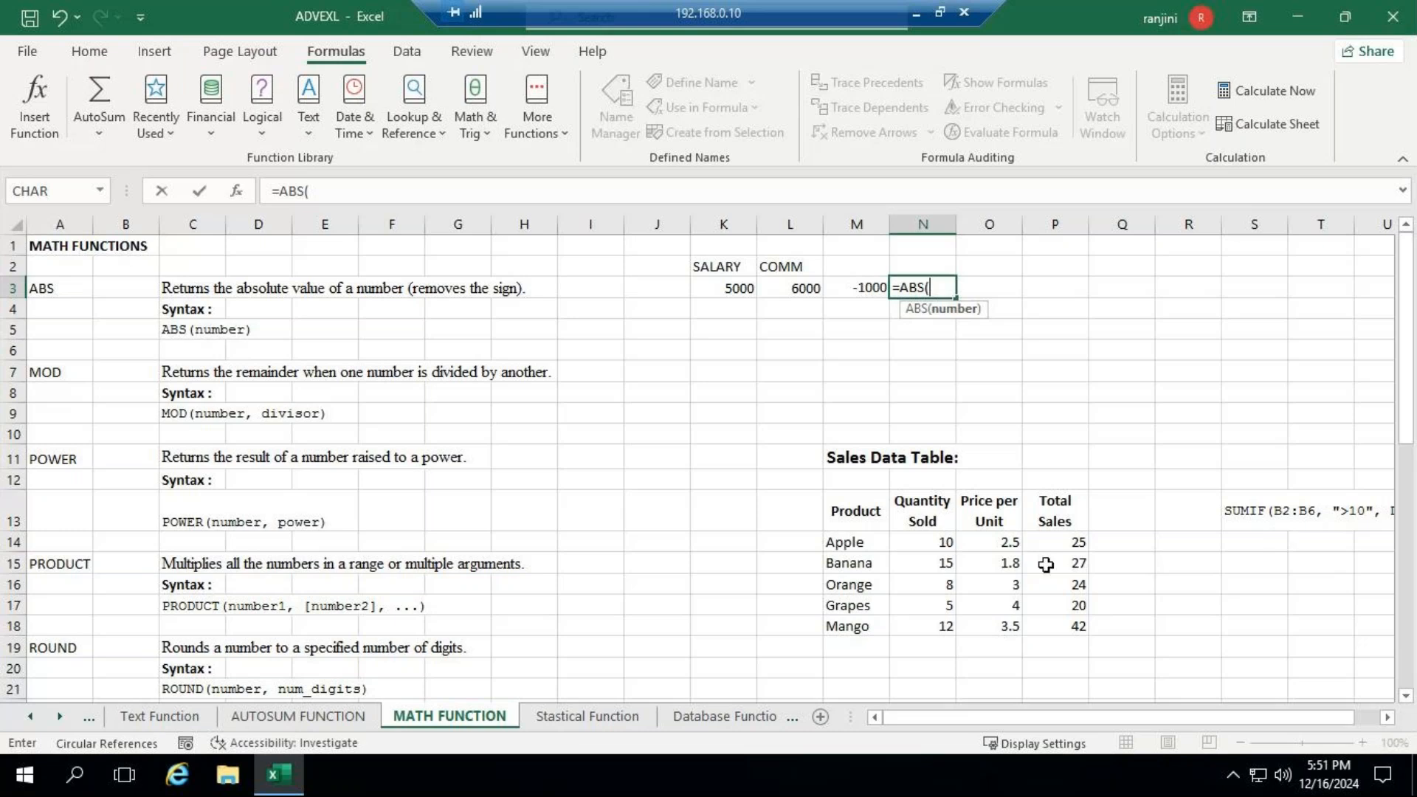
pyautogui.click(719, 288)
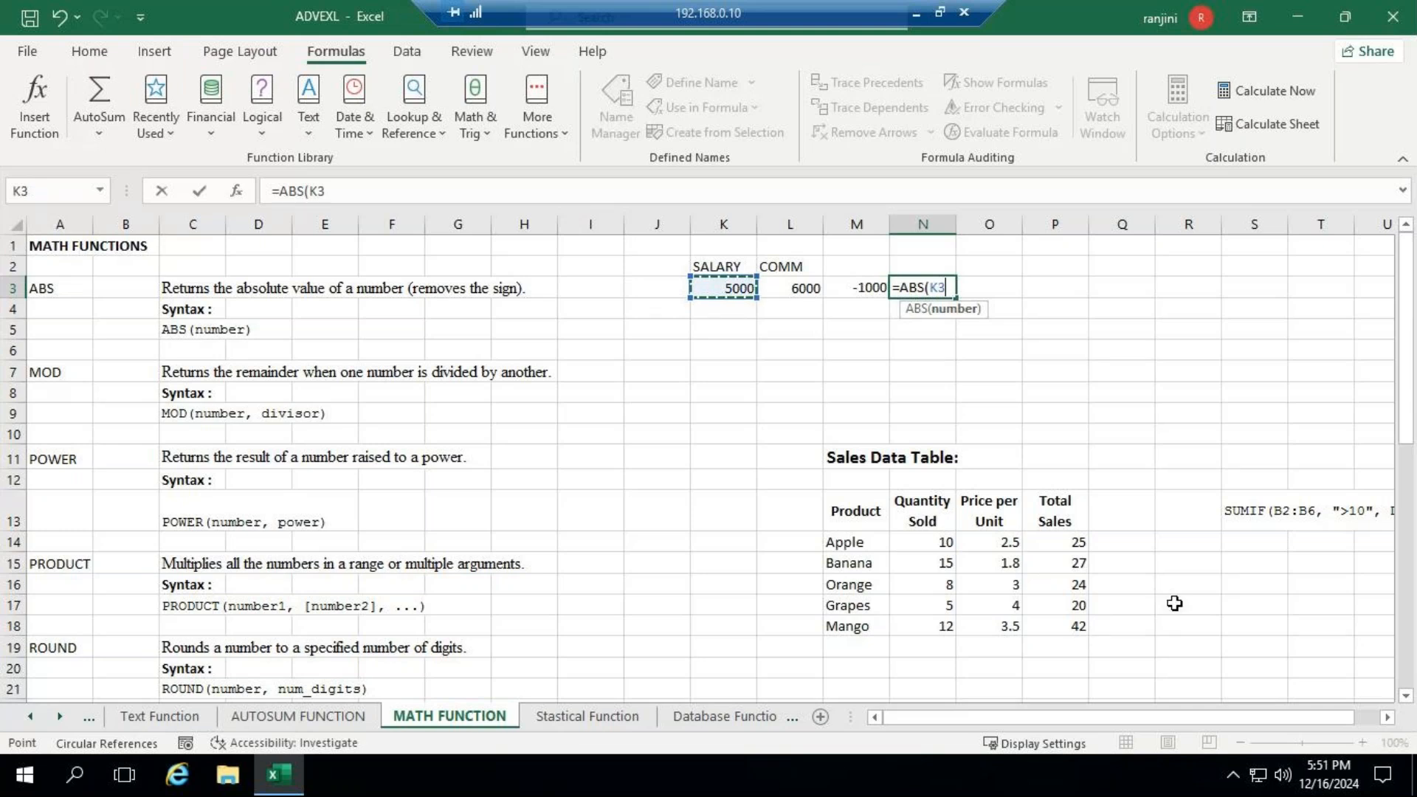
pyautogui.write('-')
pyautogui.click(803, 294)
pyautogui.write(')')
pyautogui.press('Return')
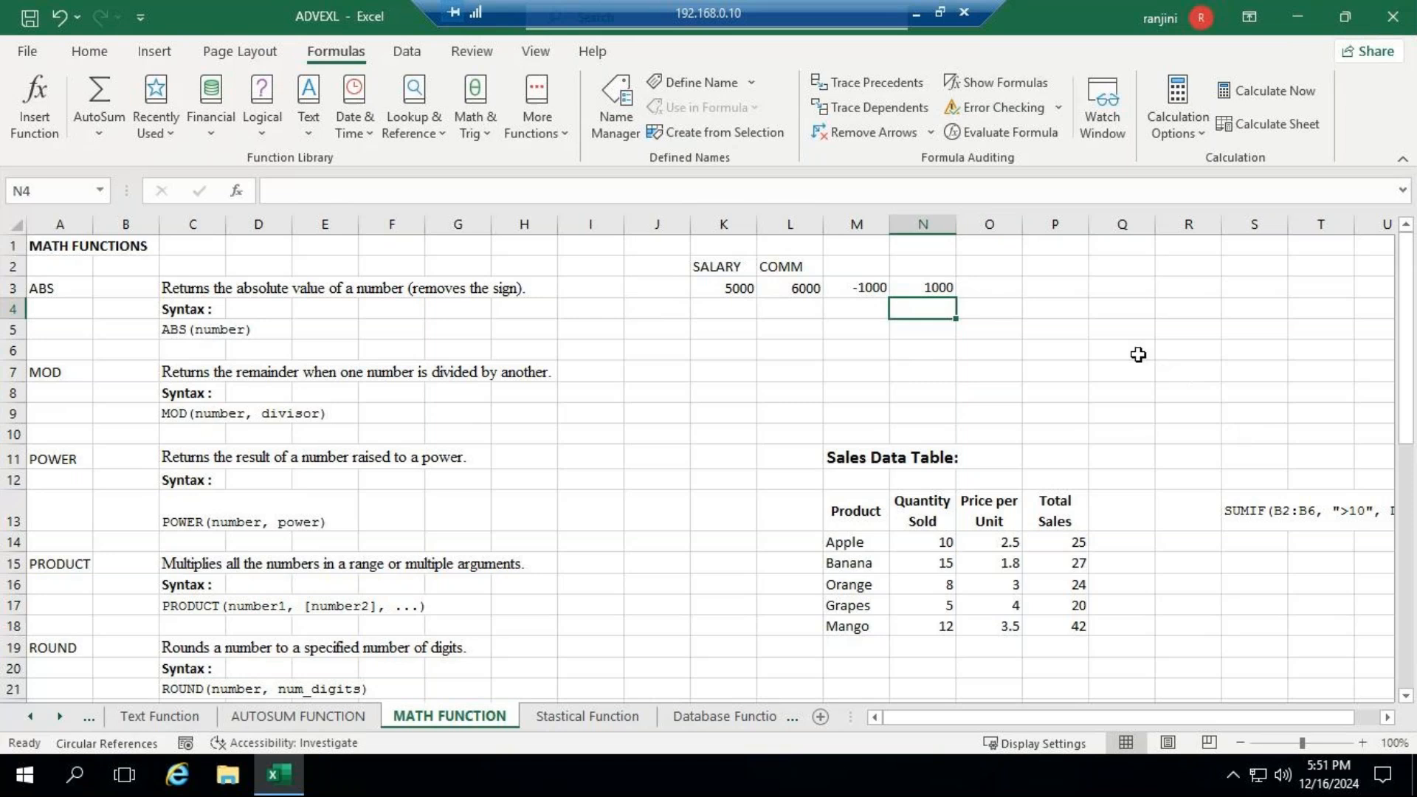
# - Enter =MOD(5,2) in K7 to get the remainder of 5 divided by 2, and select the cell to review its formula
pyautogui.click(937, 285)
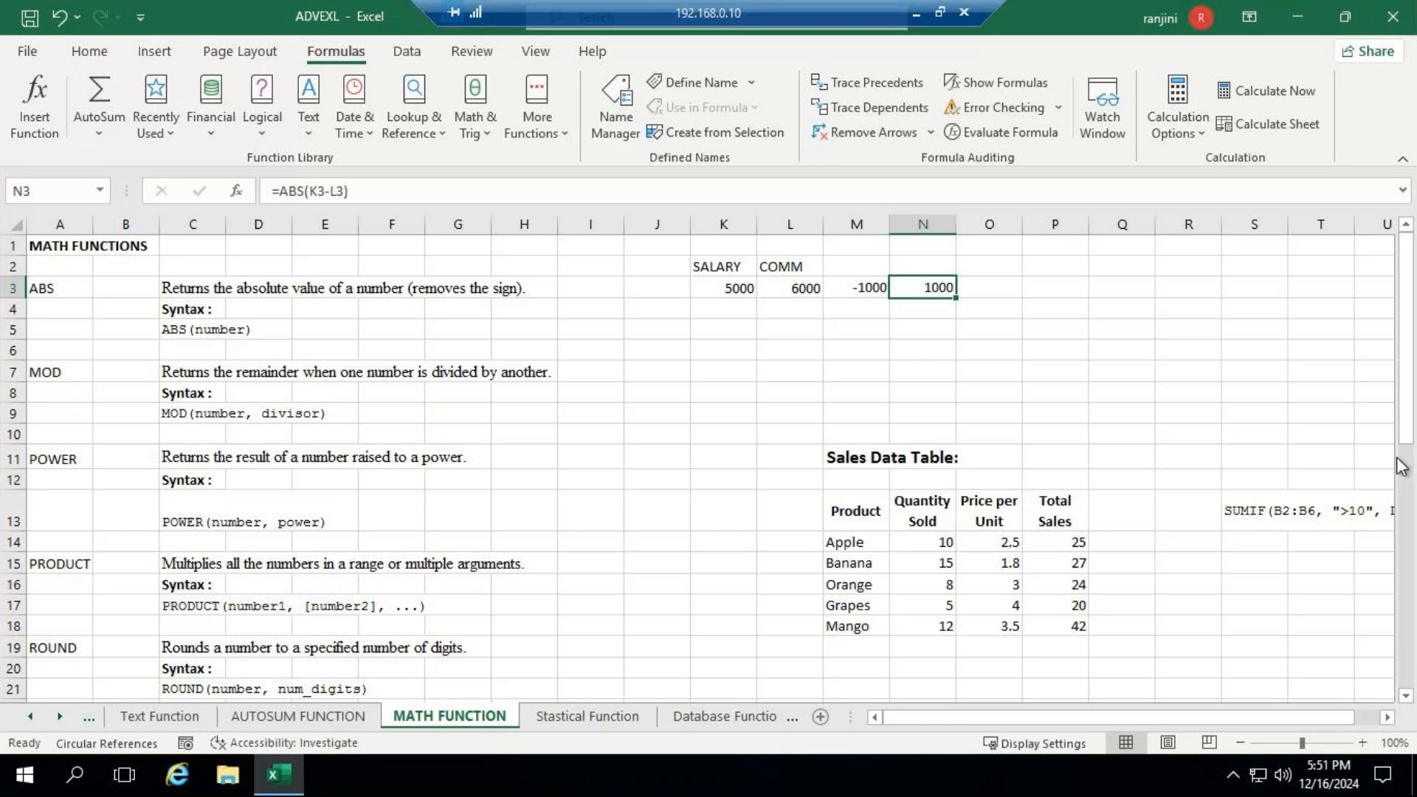
pyautogui.click(716, 351)
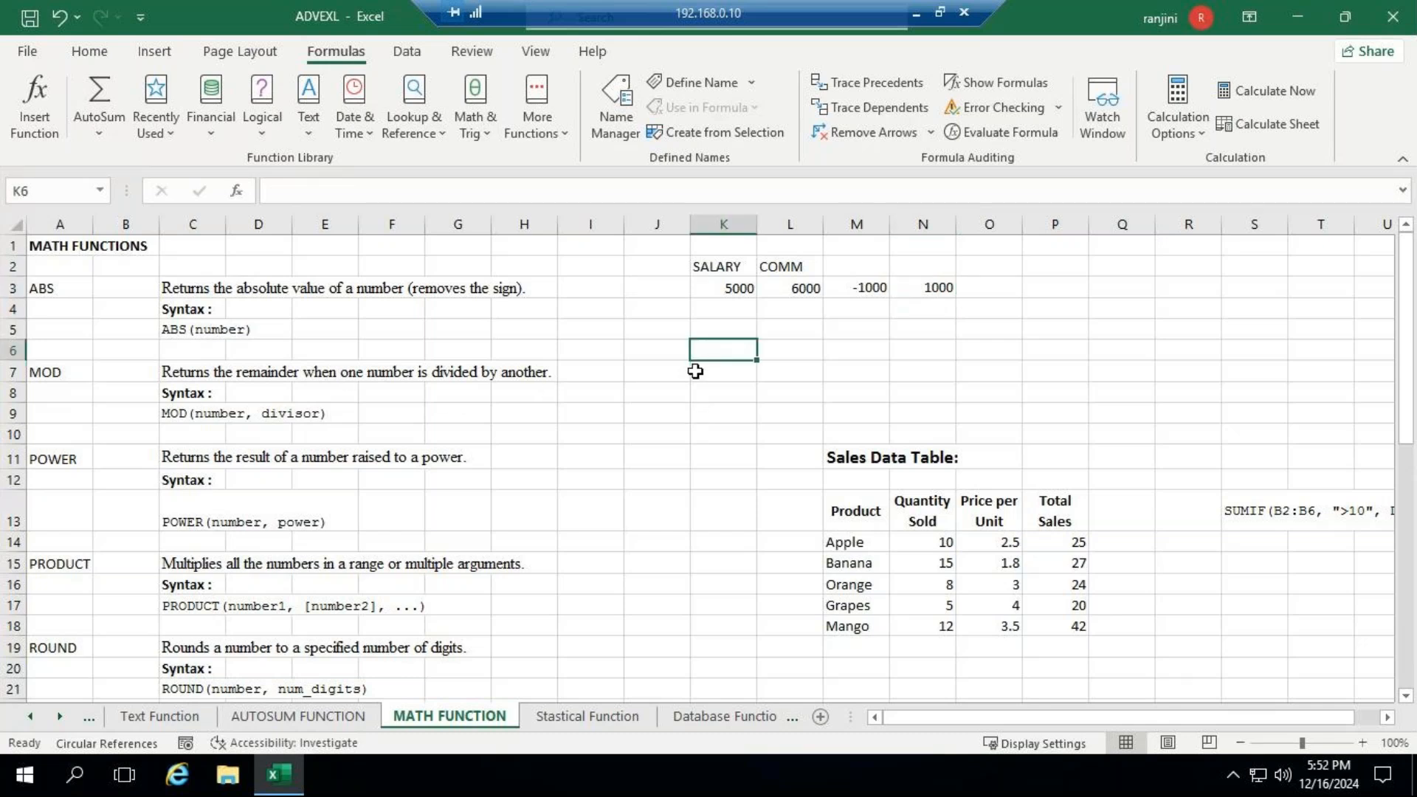
pyautogui.click(695, 371)
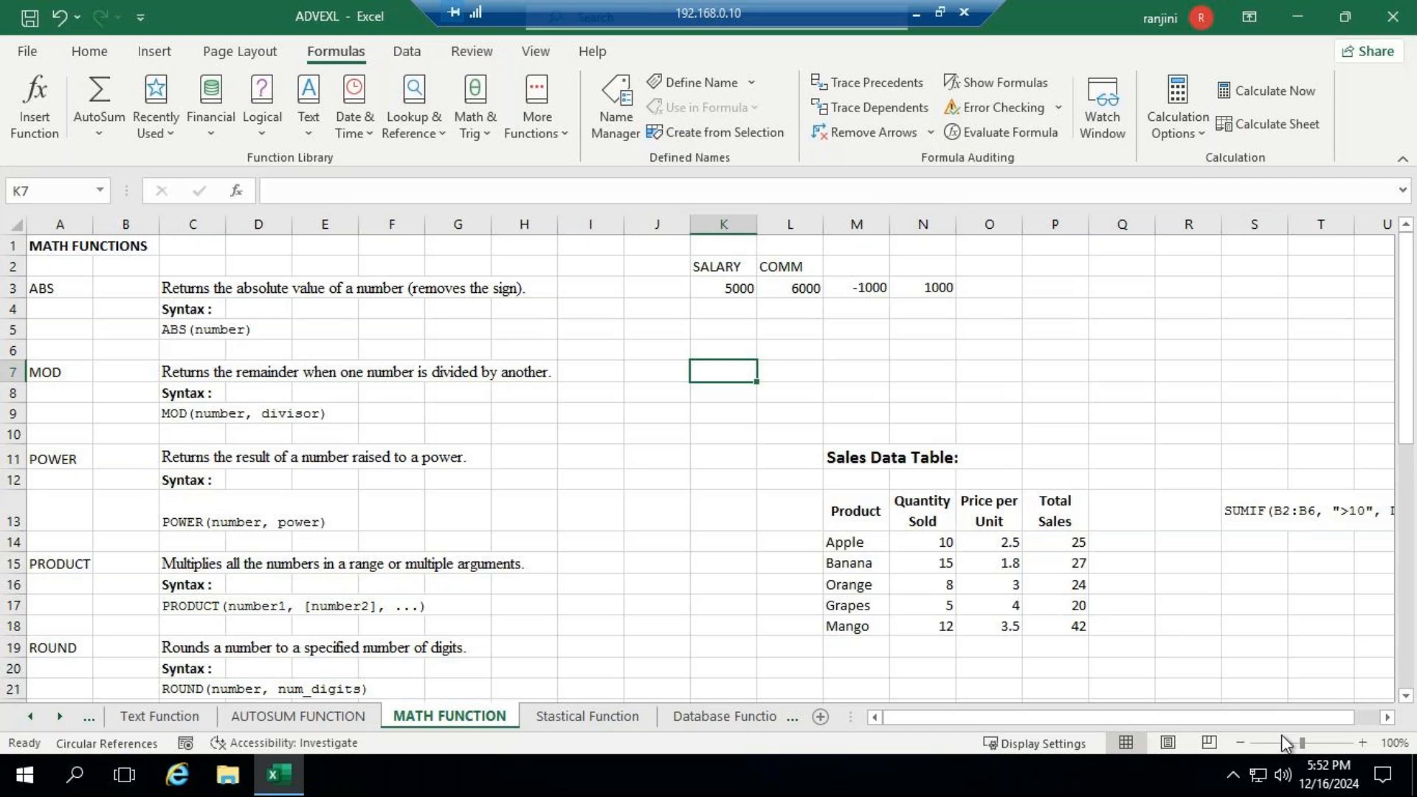
pyautogui.moveTo(1310, 744); pyautogui.dragTo(1310, 744)
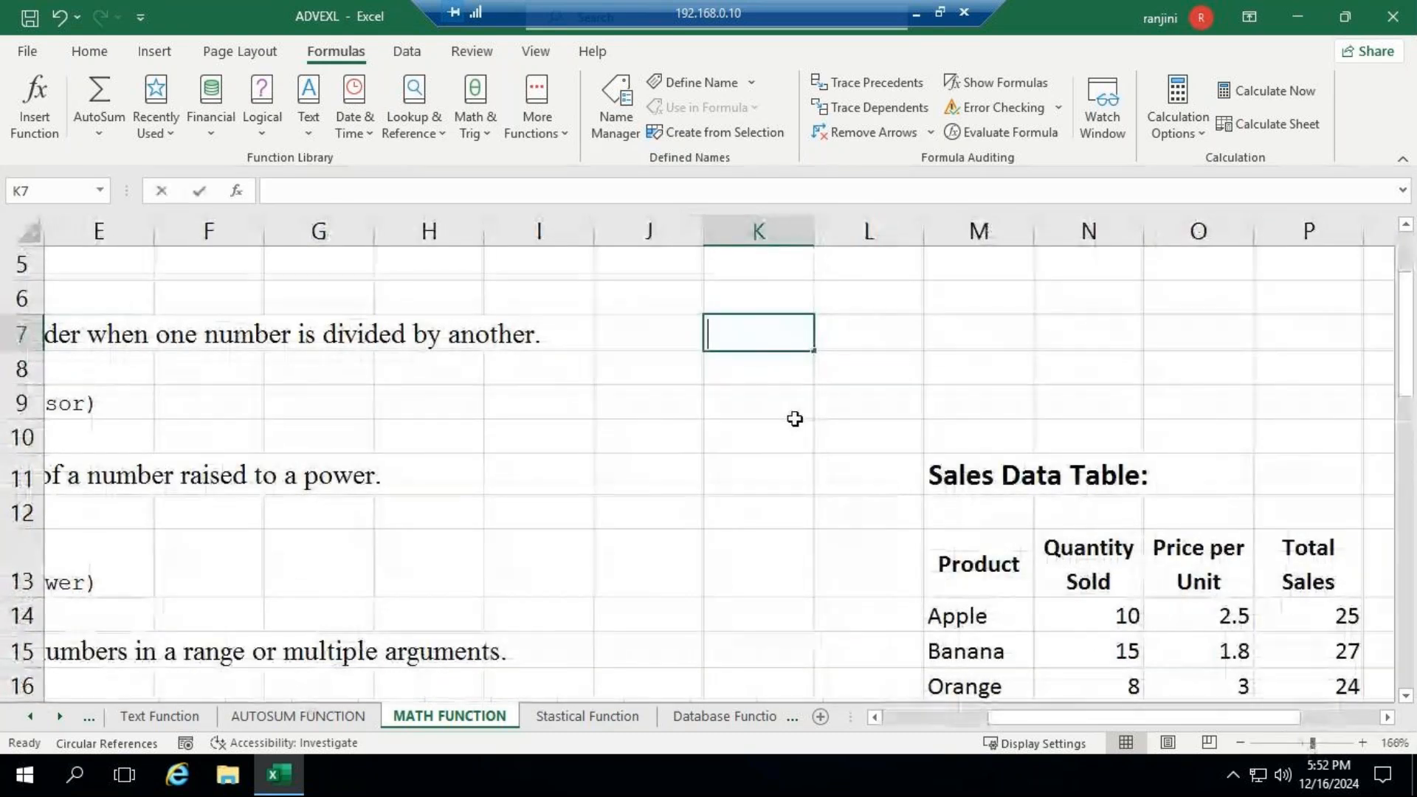
pyautogui.write('=MOD')
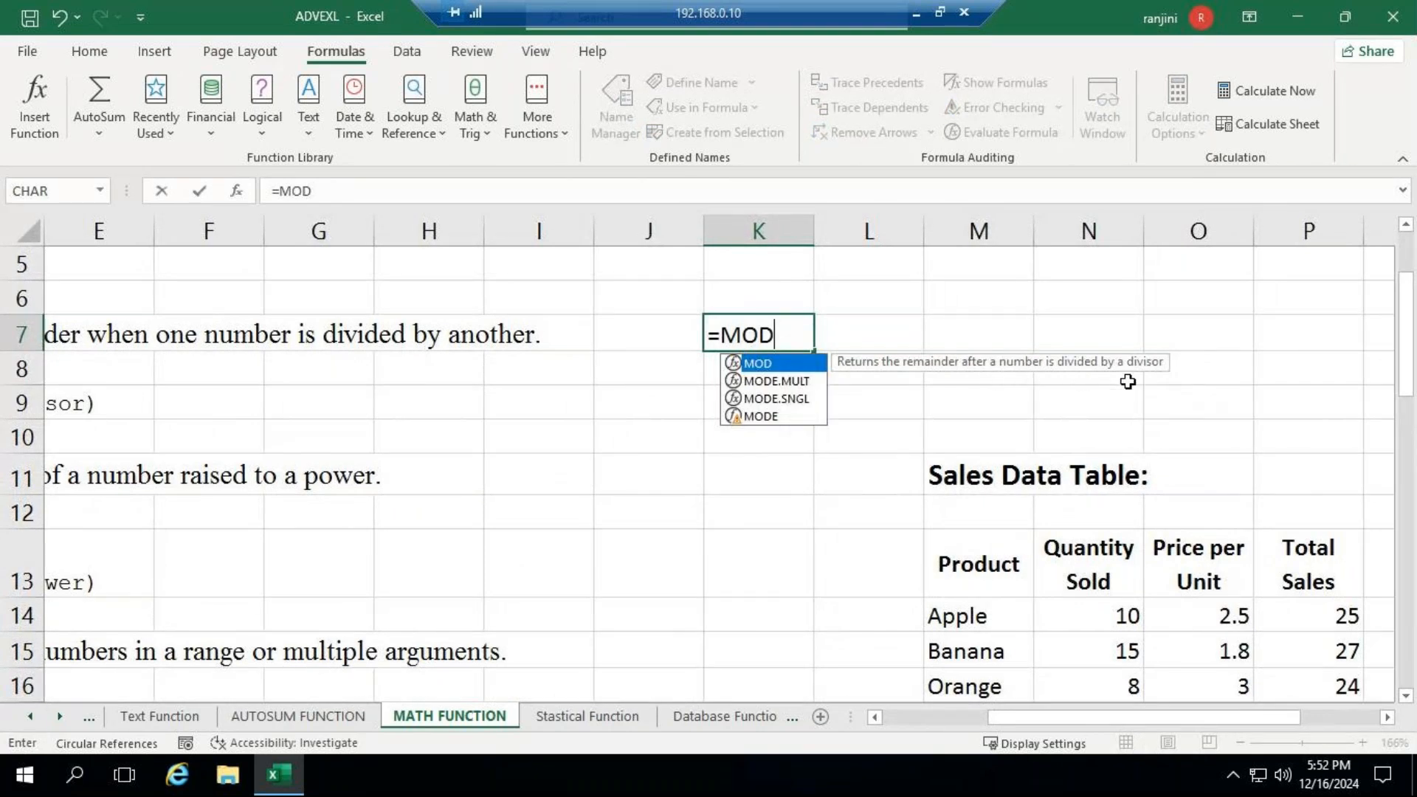
pyautogui.write('(')
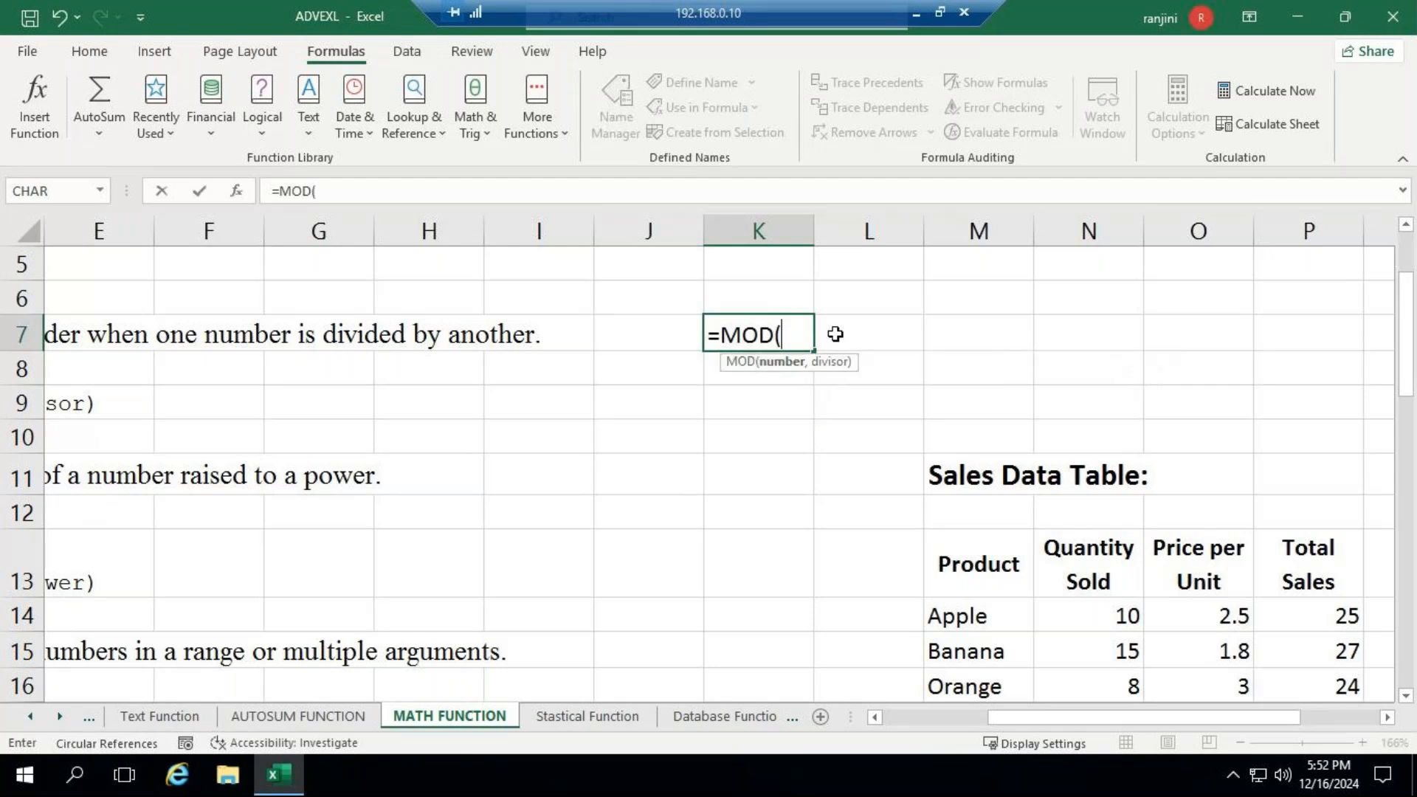
pyautogui.write('5,2)')
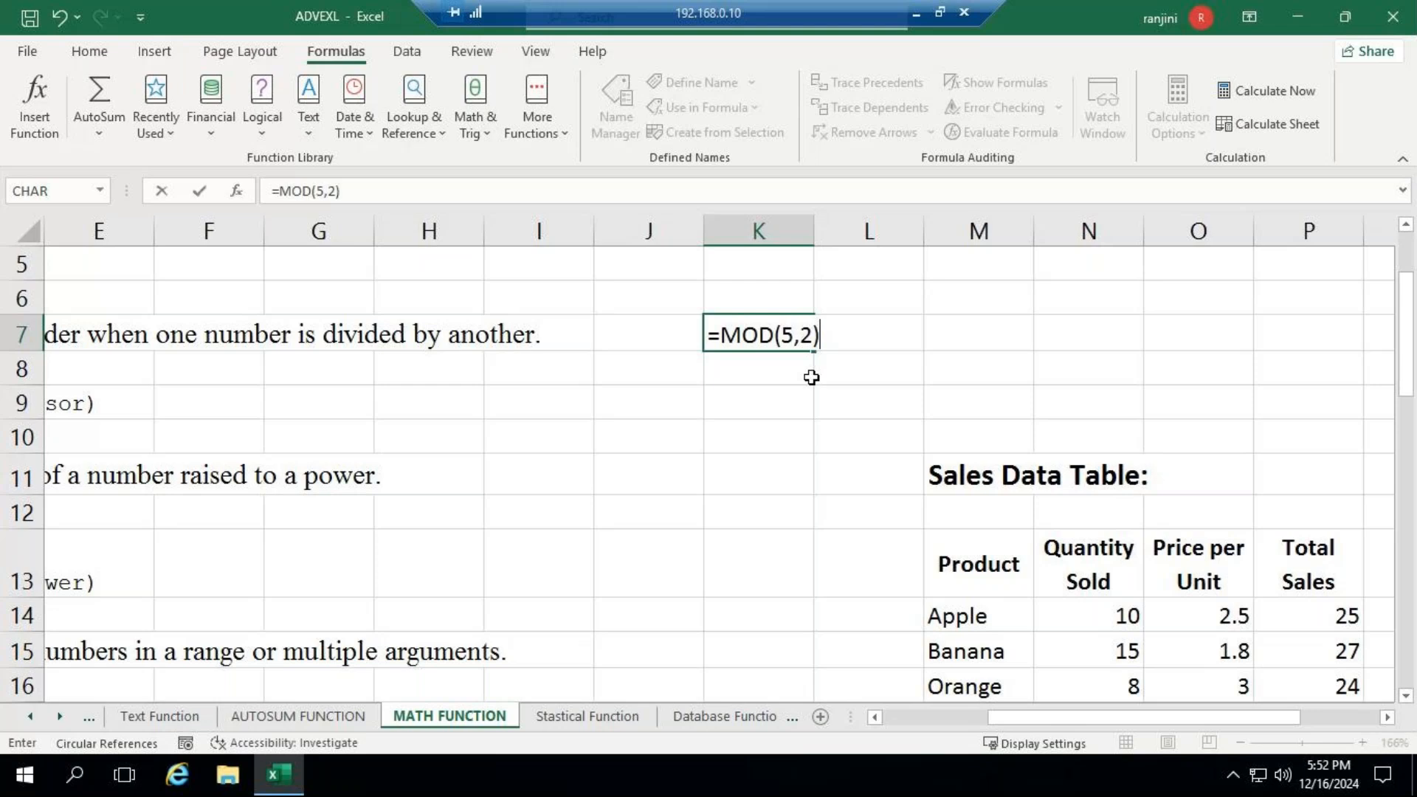
pyautogui.press('Return')
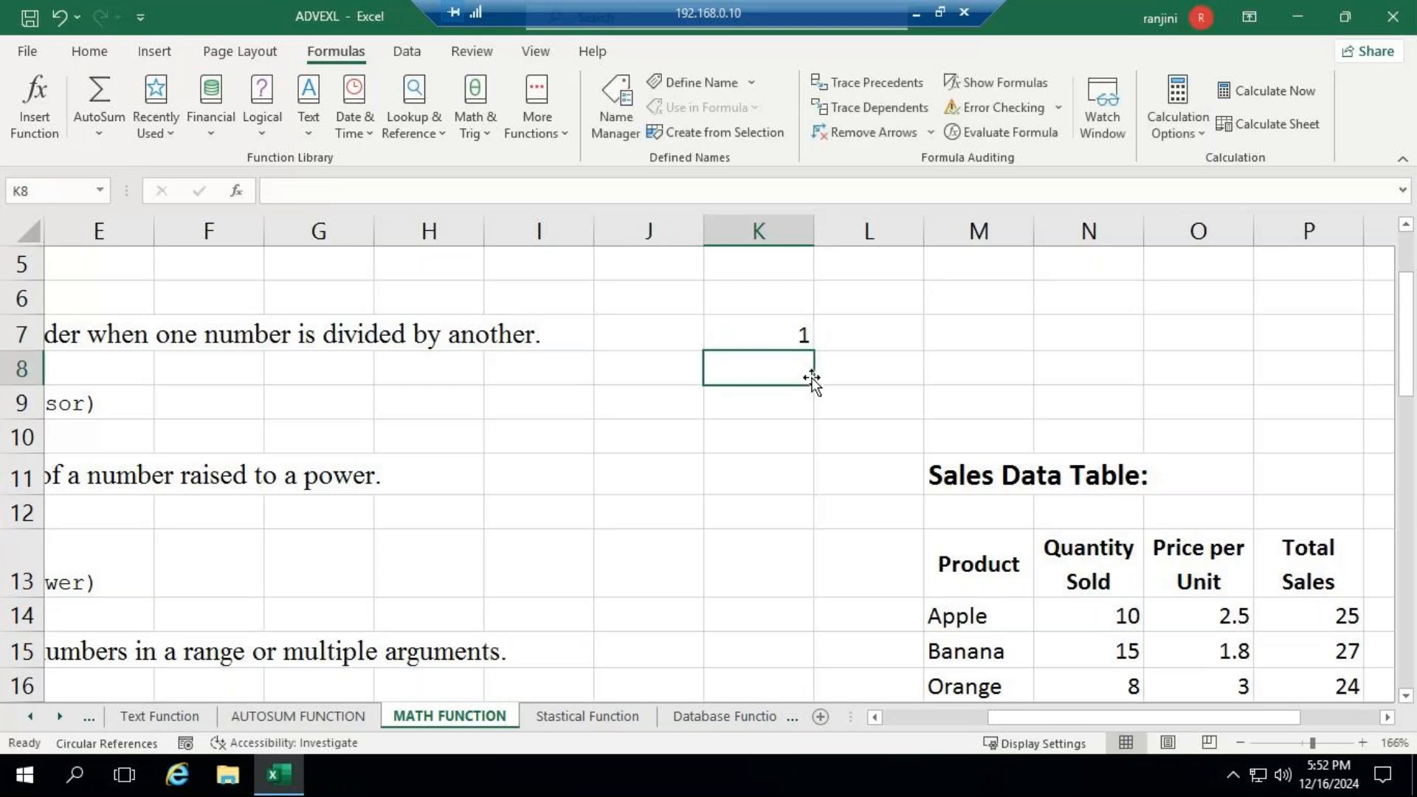
pyautogui.press('Up')
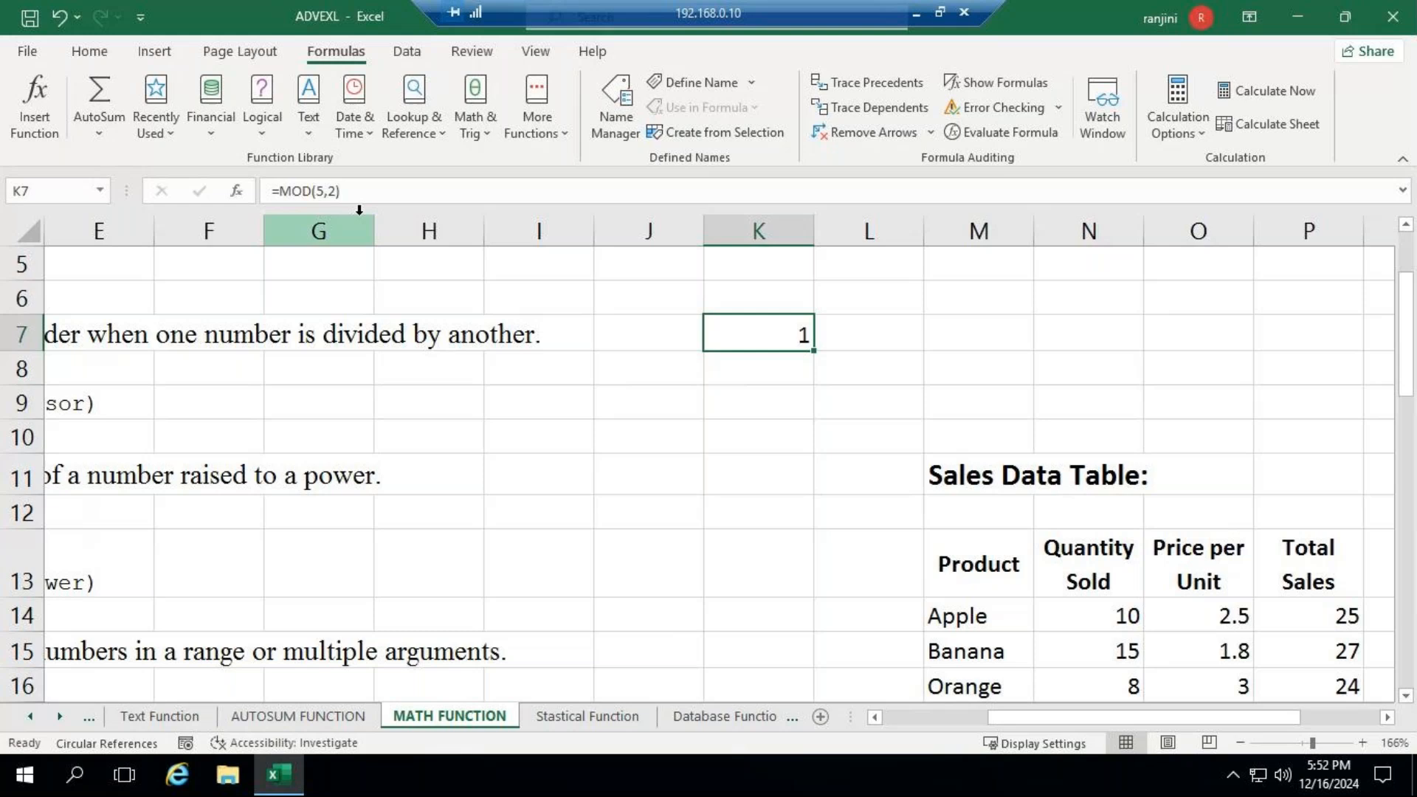
# - Enter =POWER(5,3) in J13 to raise 5 to the third power, and reselect the cell to review its formula
pyautogui.moveTo(1026, 717); pyautogui.dragTo(924, 720)
pyautogui.scroll(-1, 689, 506)
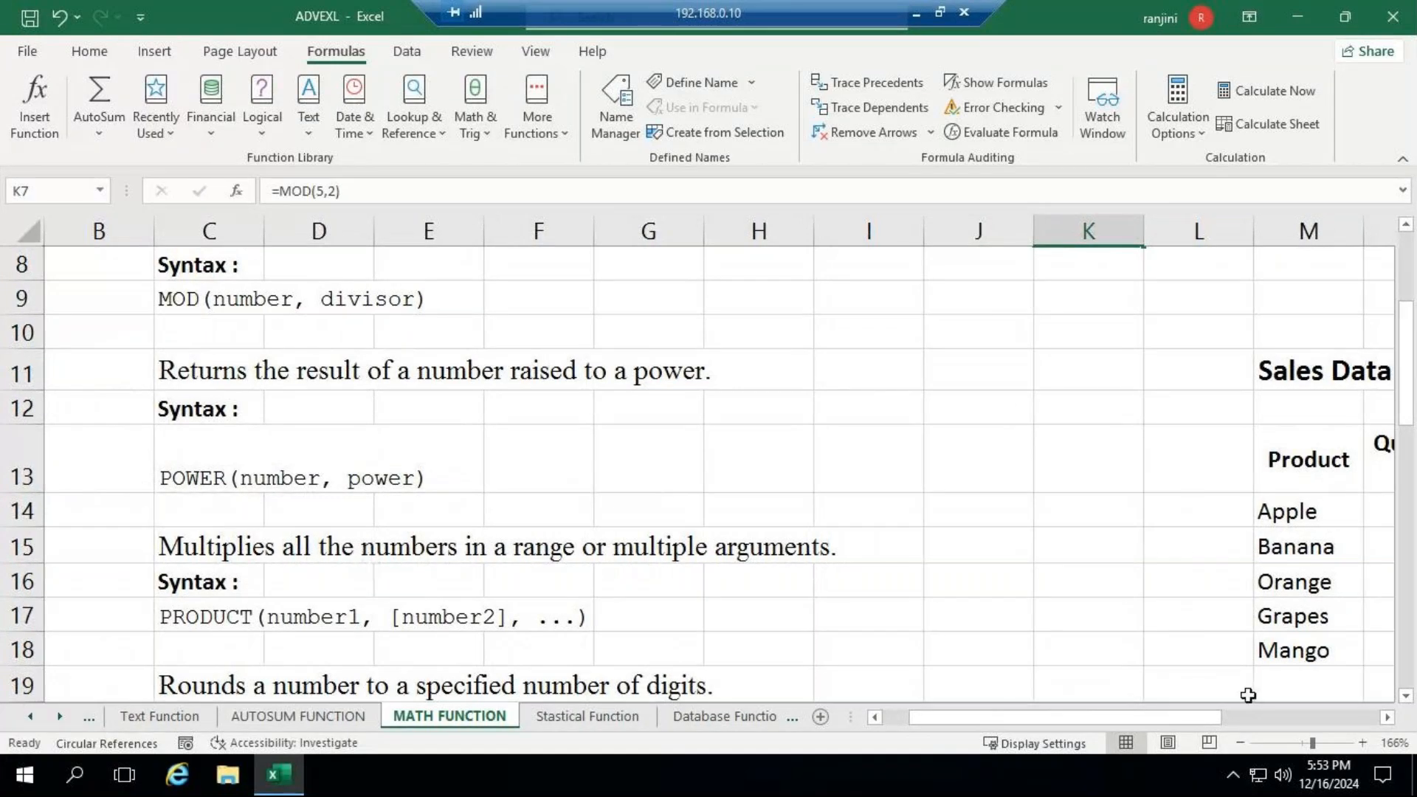
pyautogui.moveTo(1145, 721); pyautogui.dragTo(1043, 715)
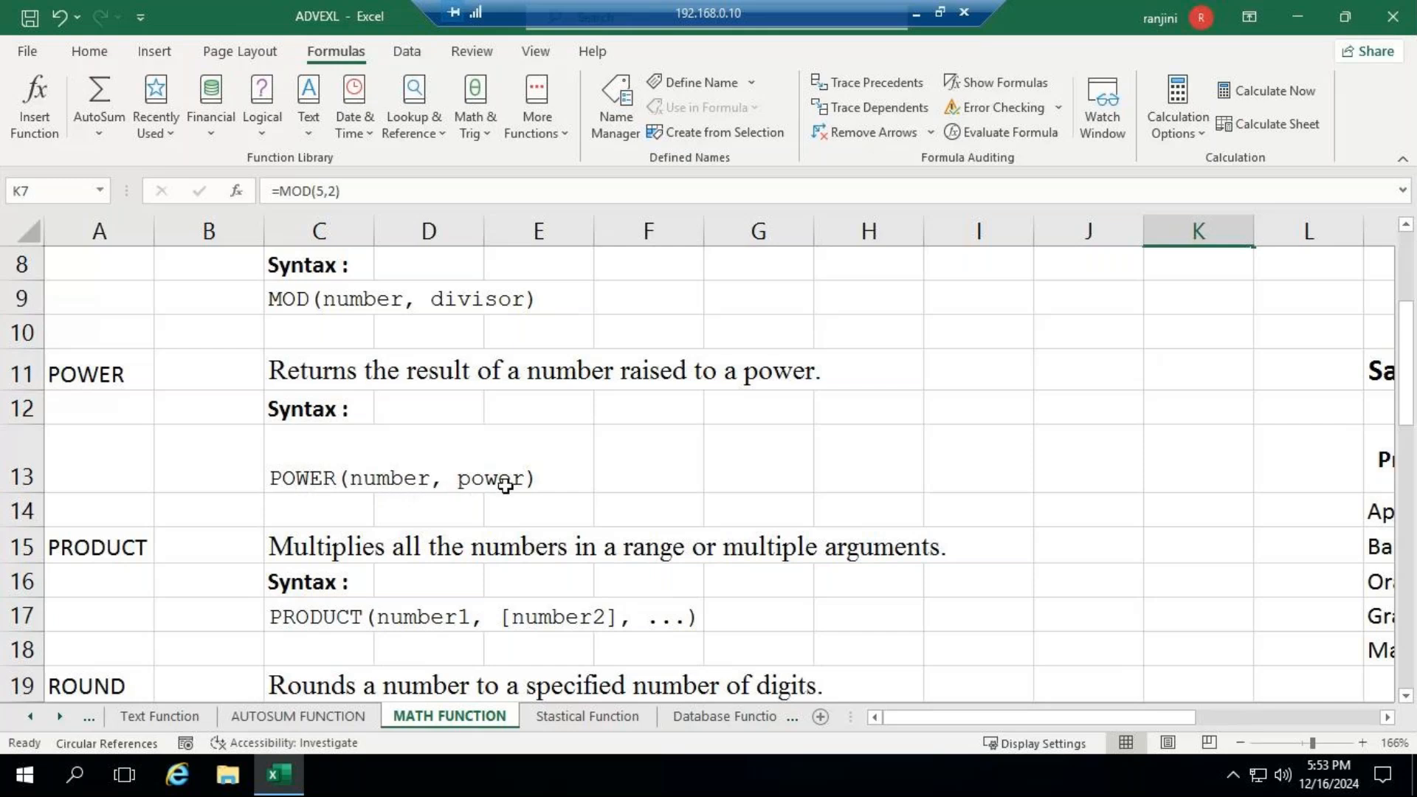
pyautogui.click(1087, 460)
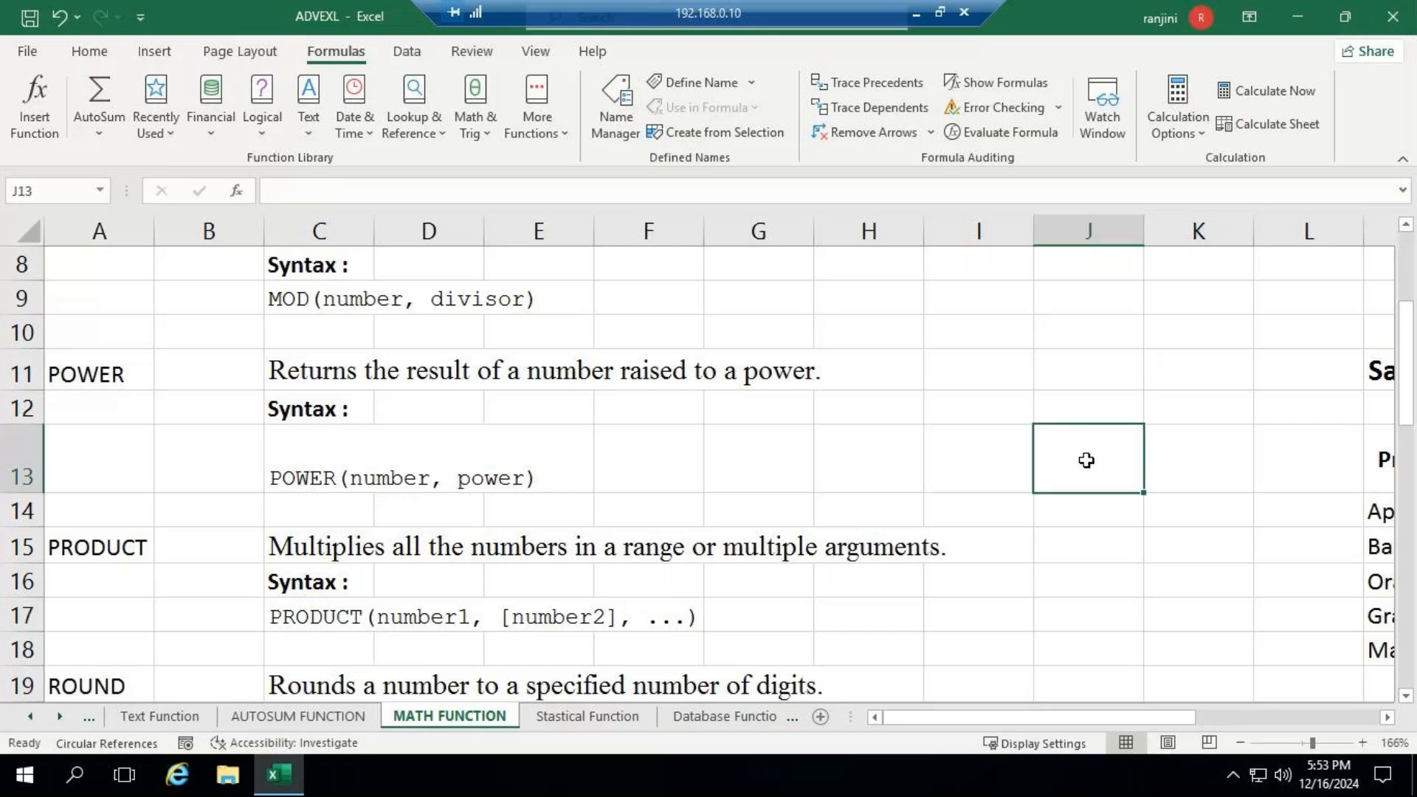
pyautogui.doubleClick(1087, 460)
pyautogui.write('=')
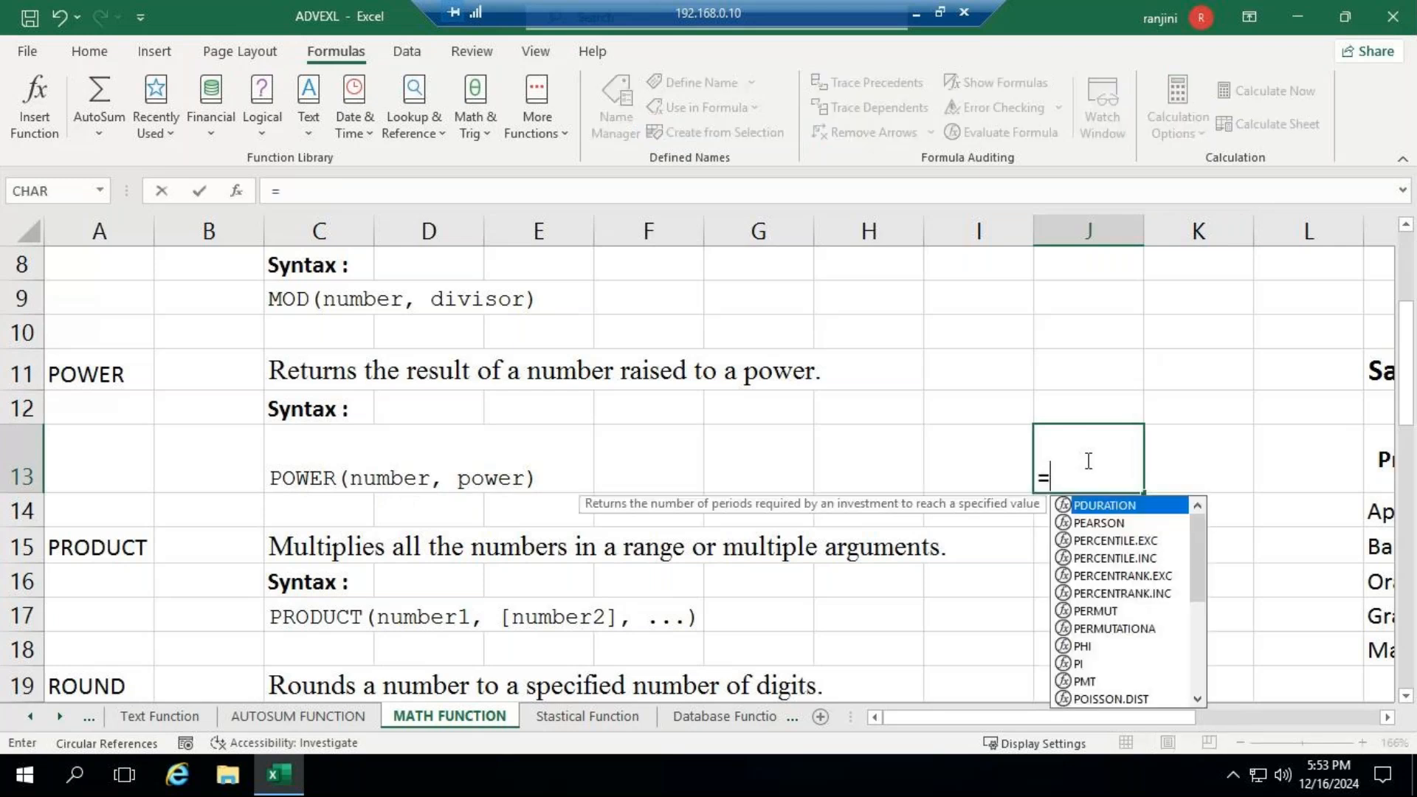
pyautogui.write('POWER')
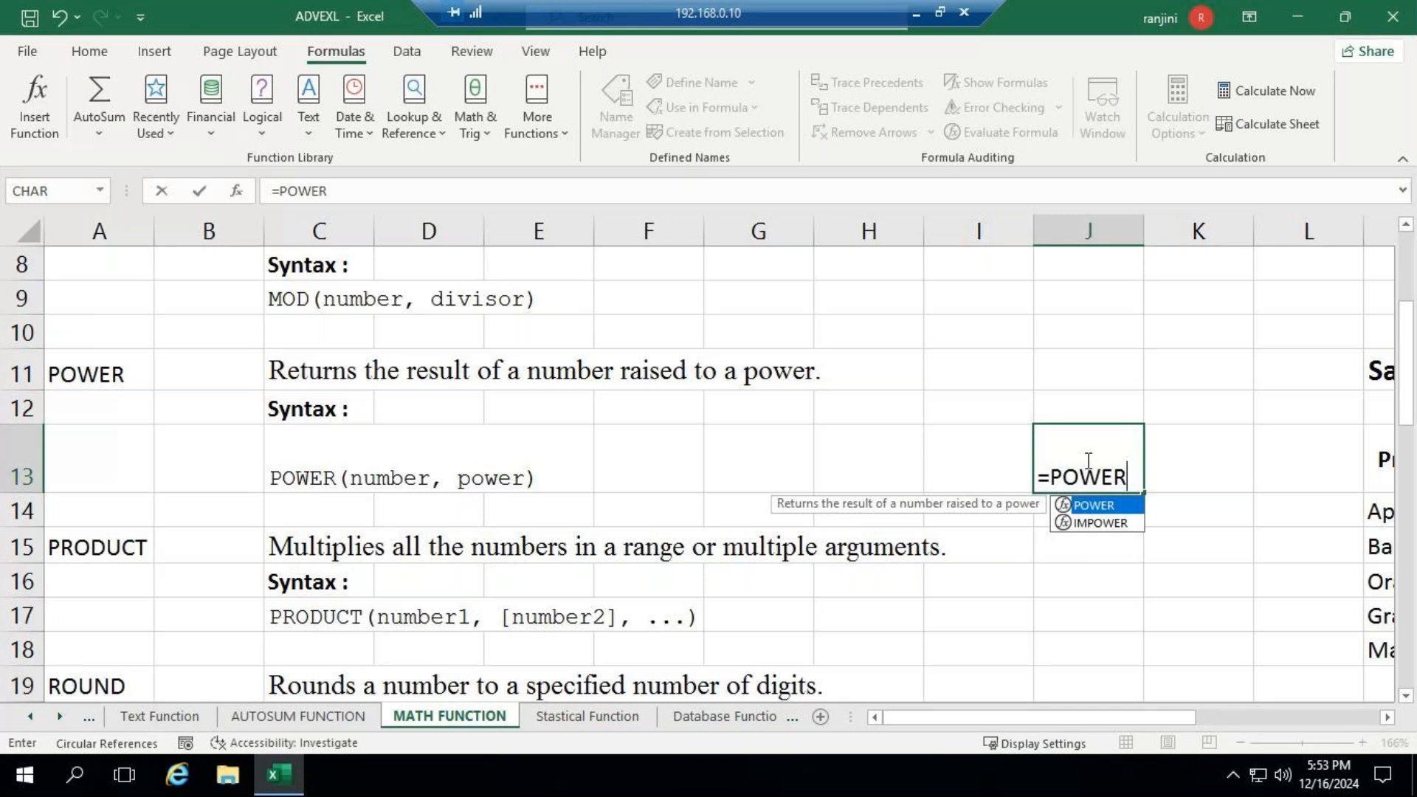
pyautogui.write('(5')
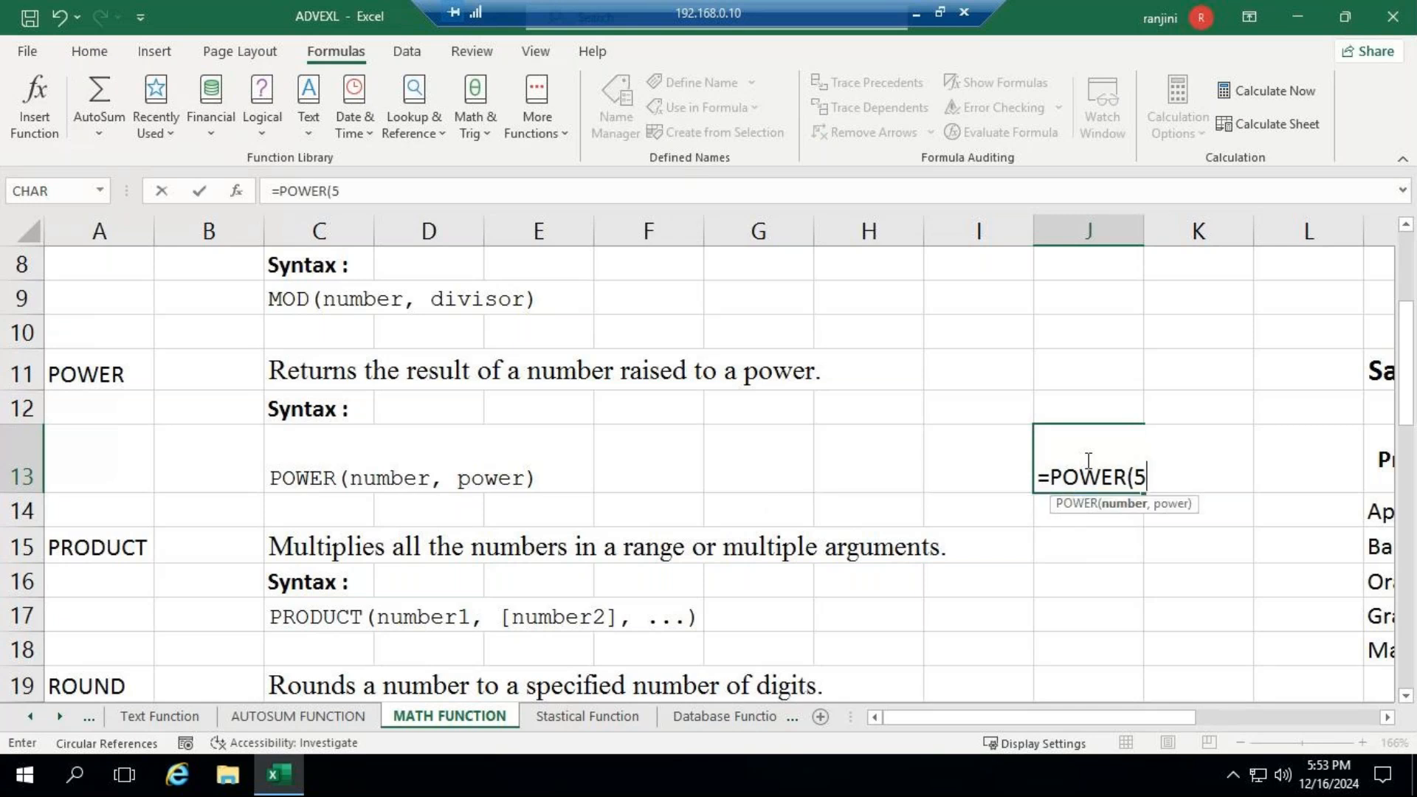
pyautogui.write(',3)')
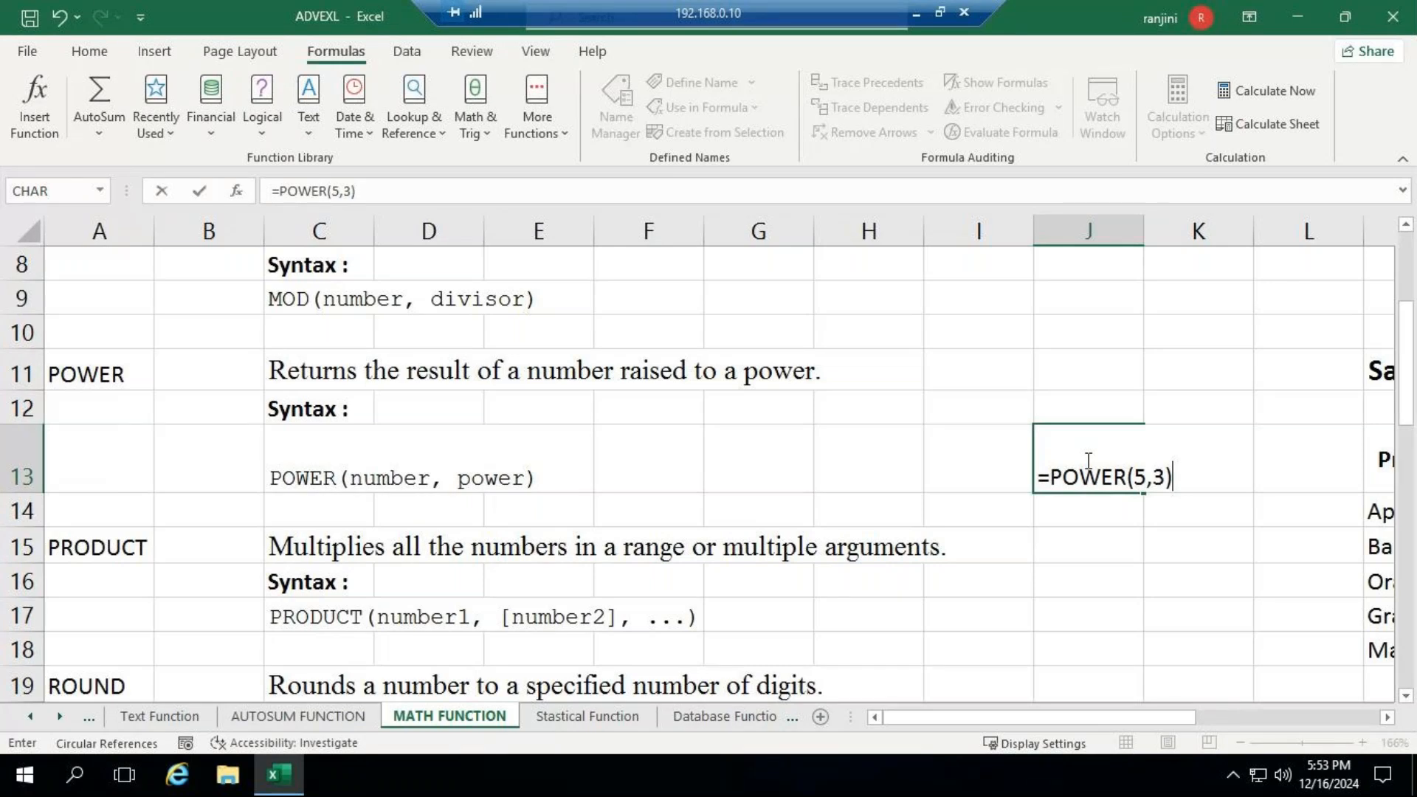
pyautogui.hotkey('ctrl', 'Return')
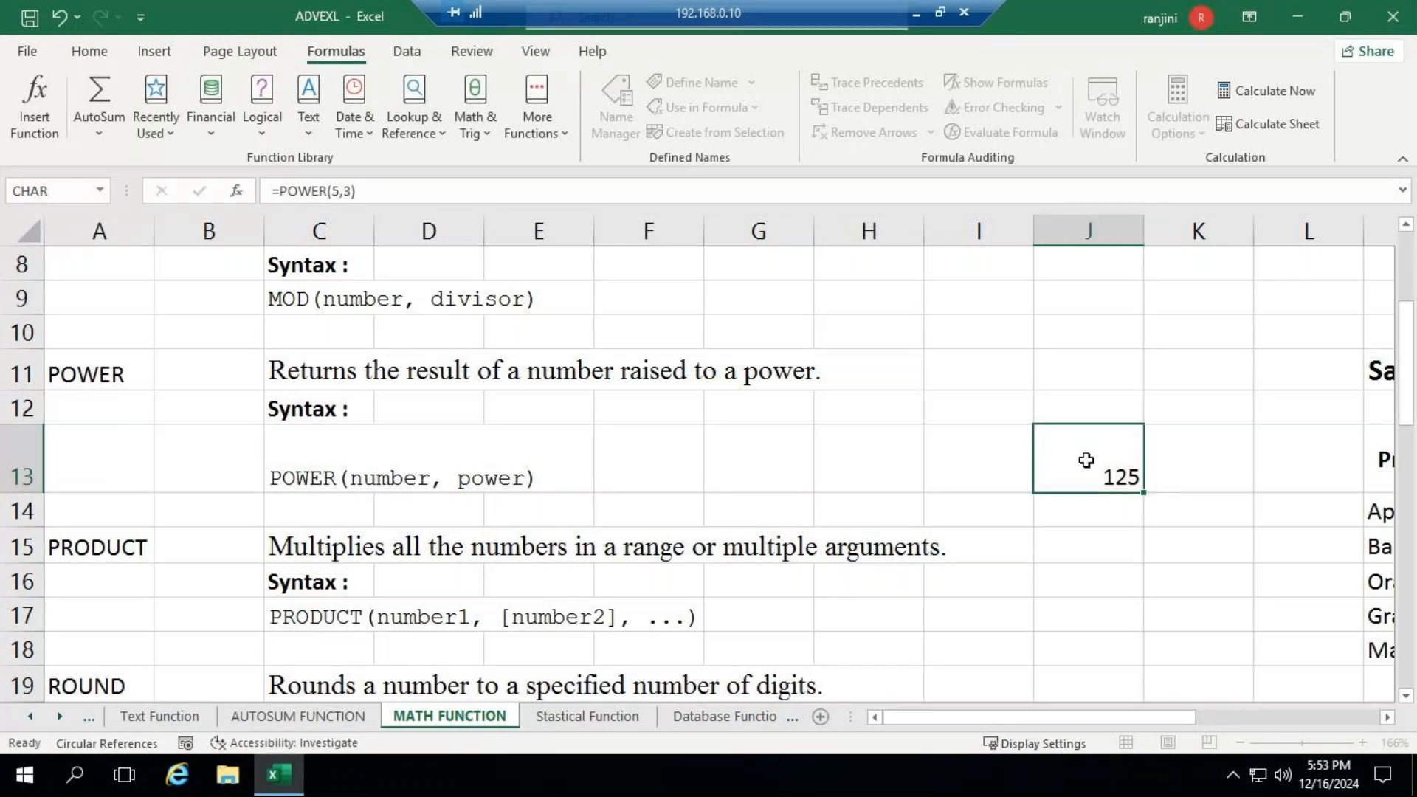
pyautogui.press('Return')
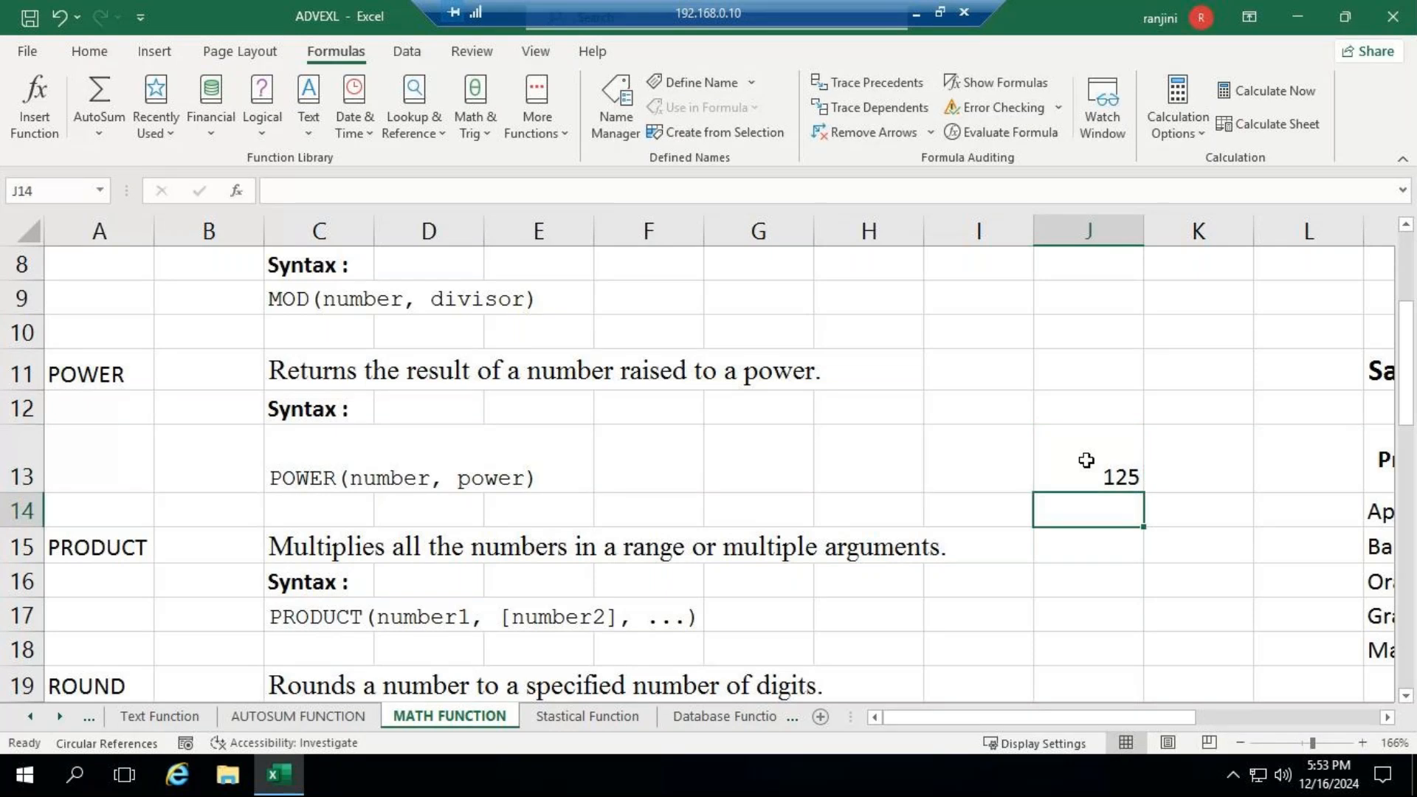
pyautogui.click(1086, 460)
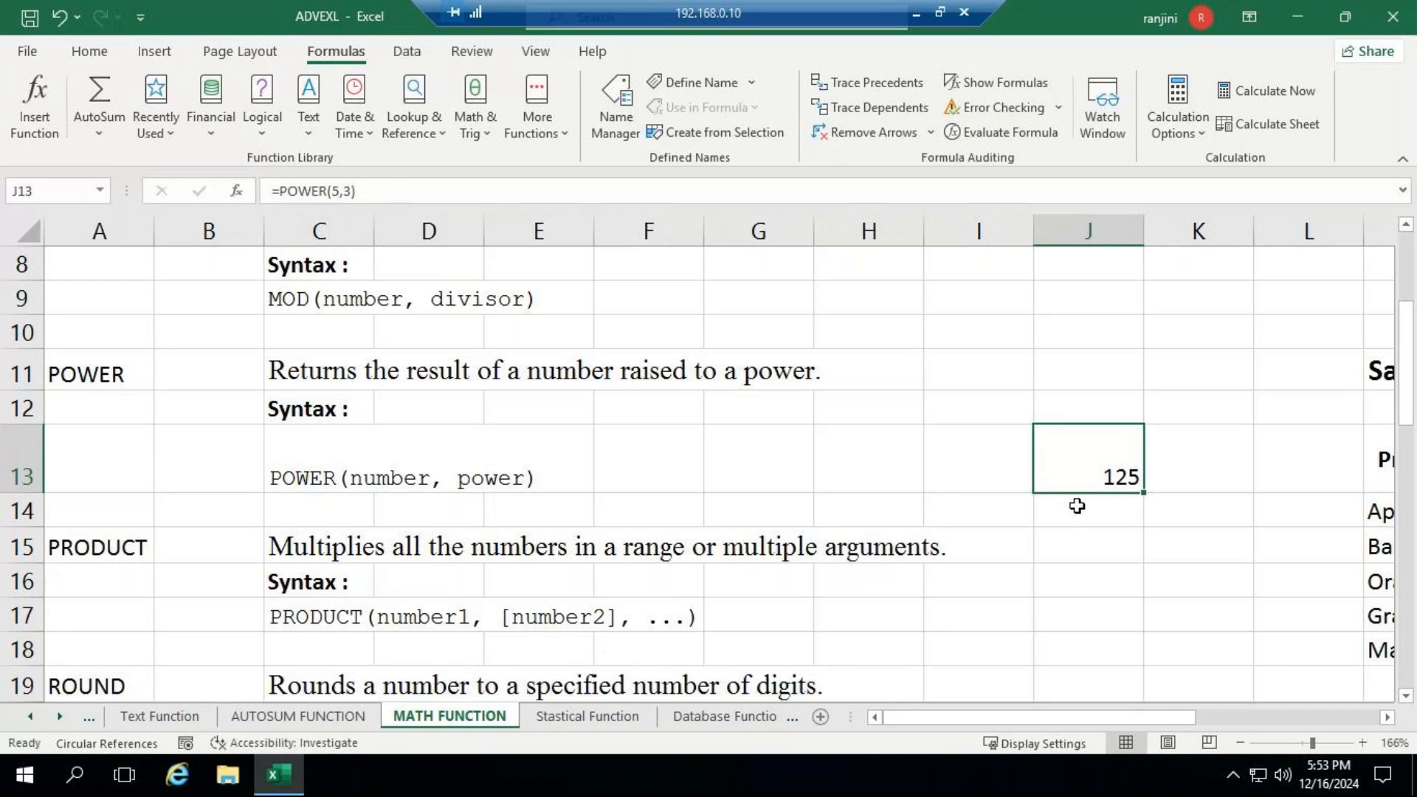
# - Write the formula =PRODUCT(5,5,5) in J15, on the row of the PRODUCT description
pyautogui.click(1076, 546)
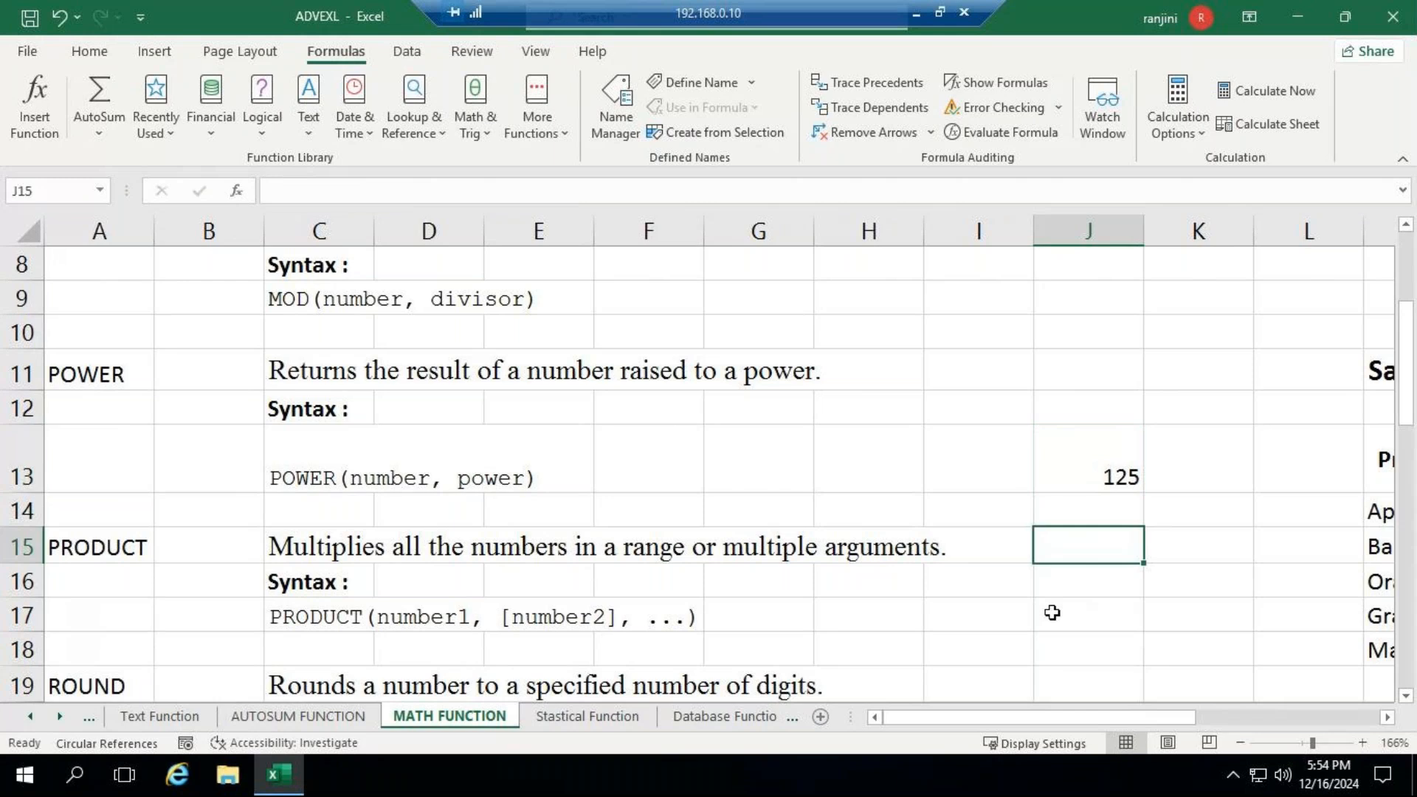
pyautogui.scroll(-1, 1052, 613)
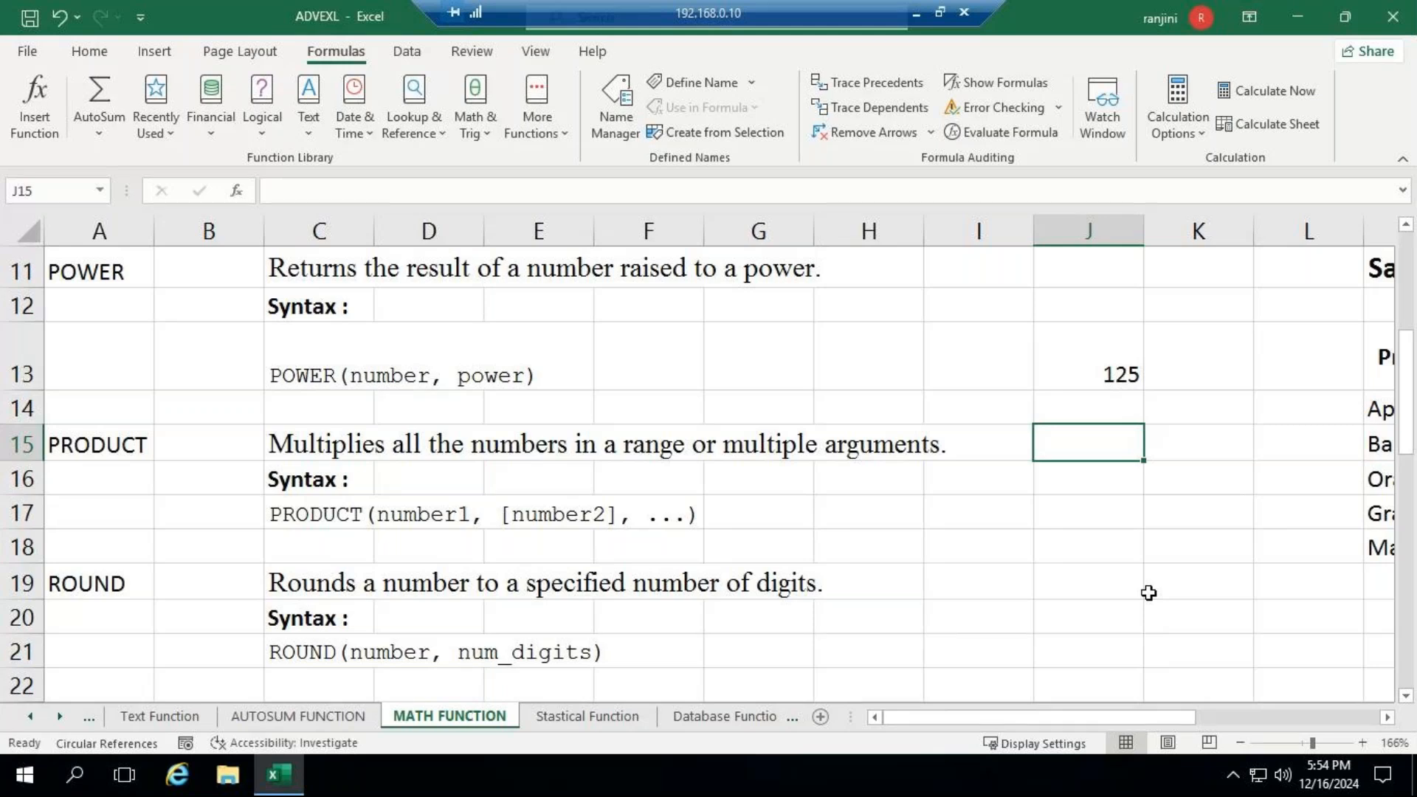
pyautogui.press('F2')
pyautogui.write('=')
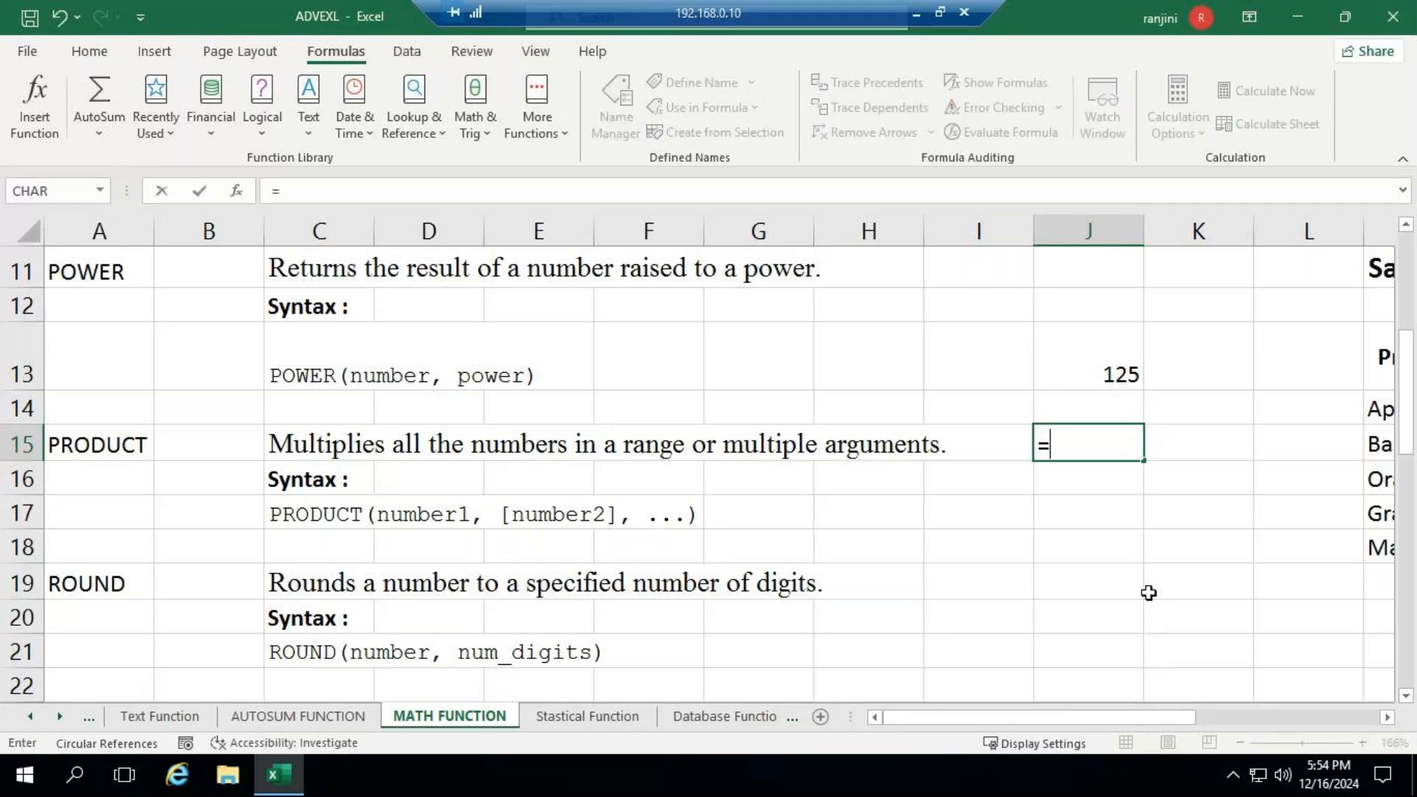
pyautogui.write('PRO')
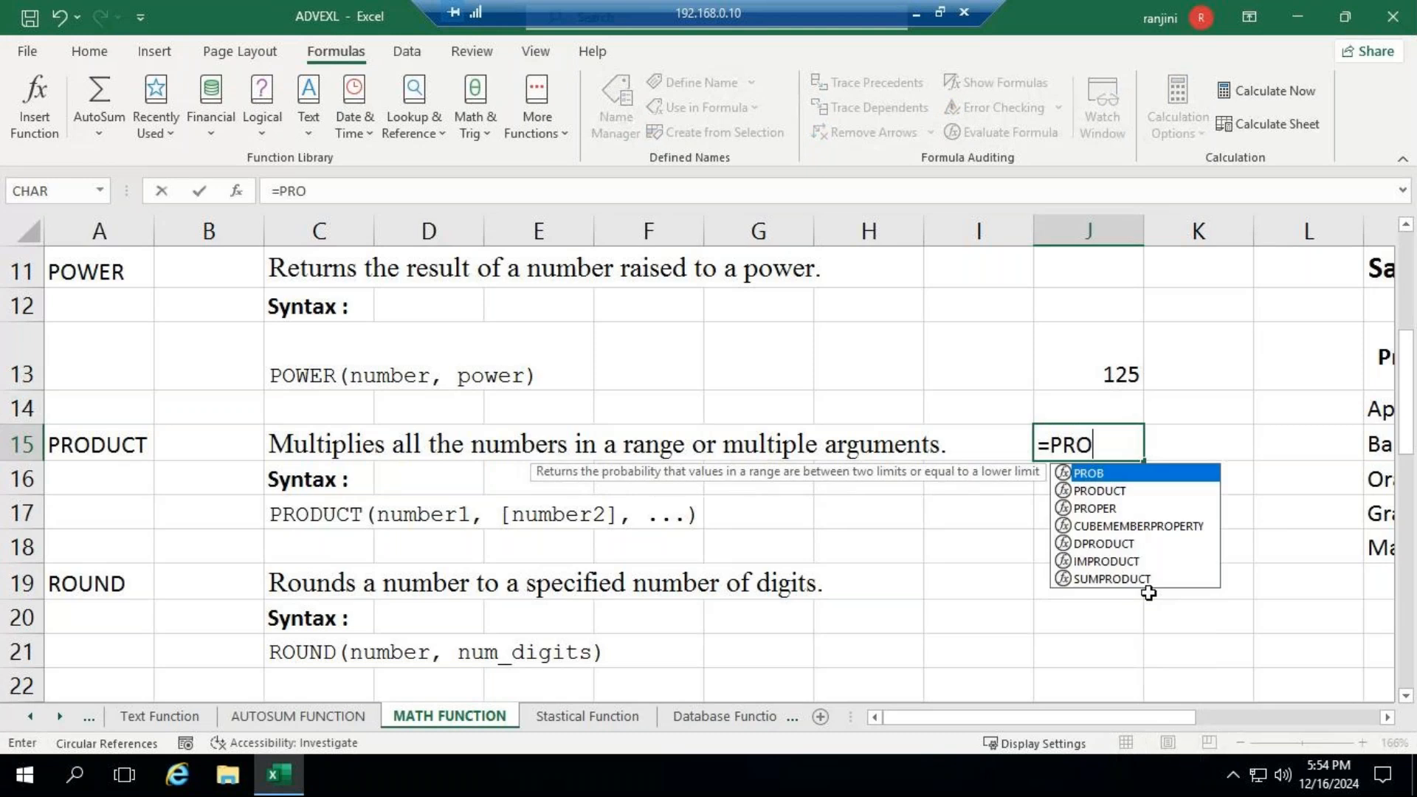
pyautogui.press('Down')
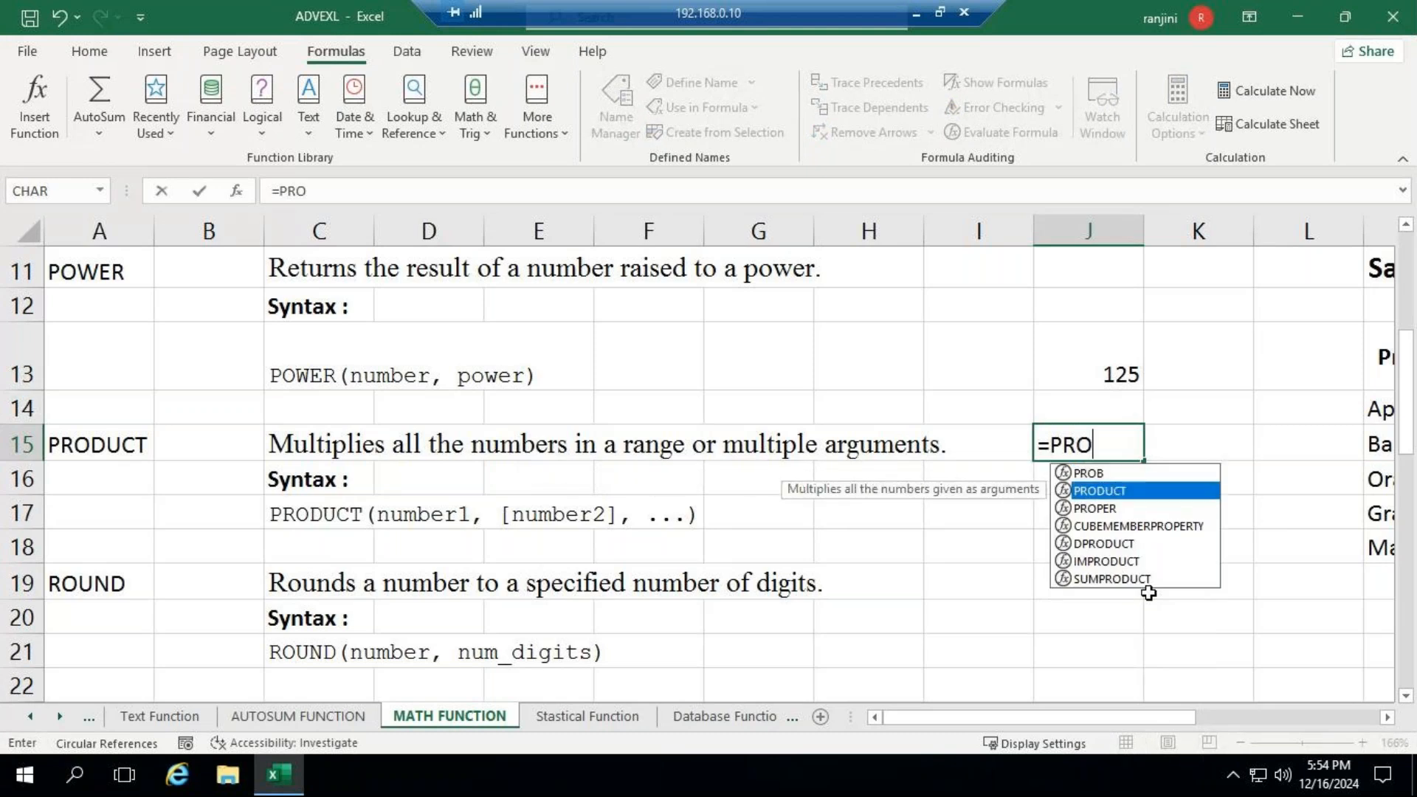
pyautogui.press('Escape')
pyautogui.write('DUCT(')
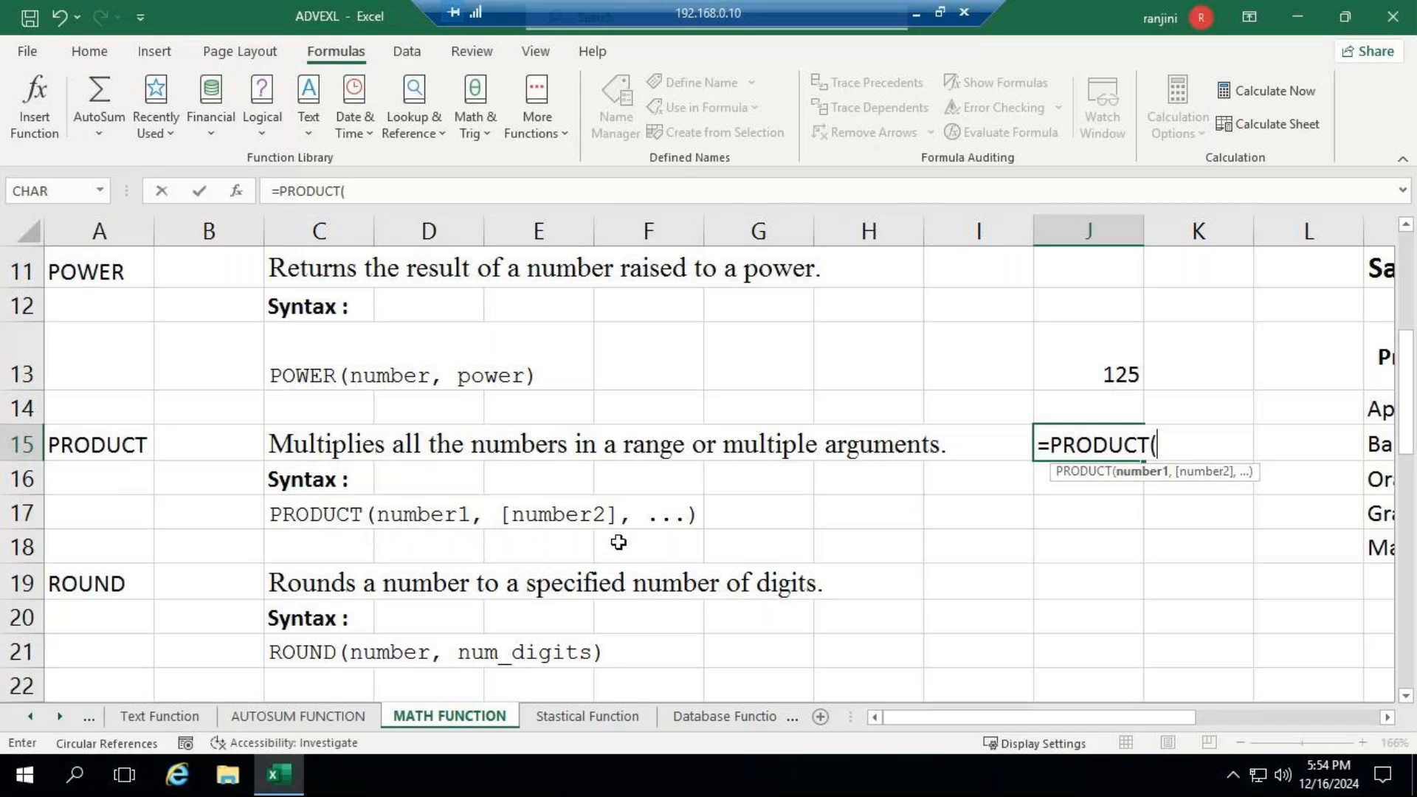
pyautogui.write('5,5,5')
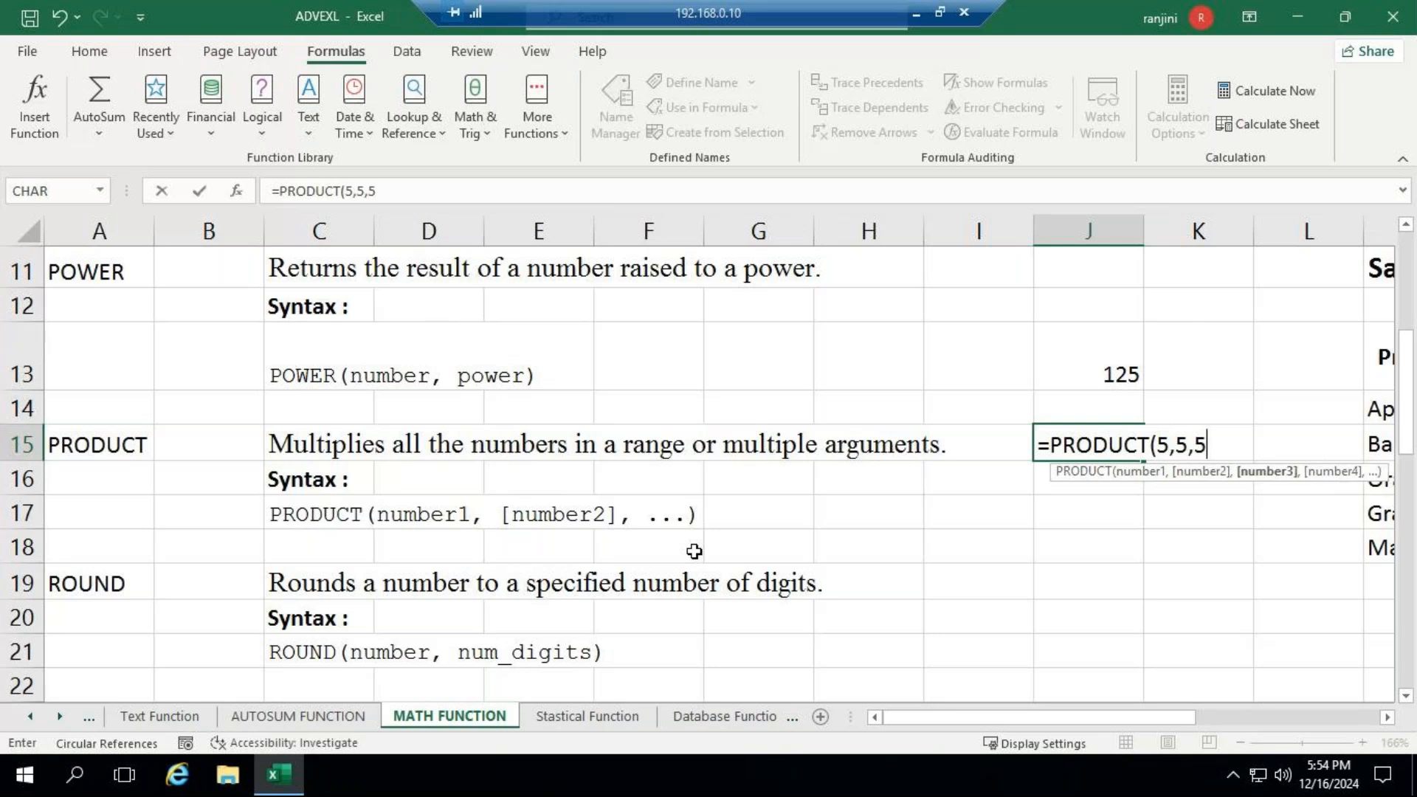
pyautogui.write(')')
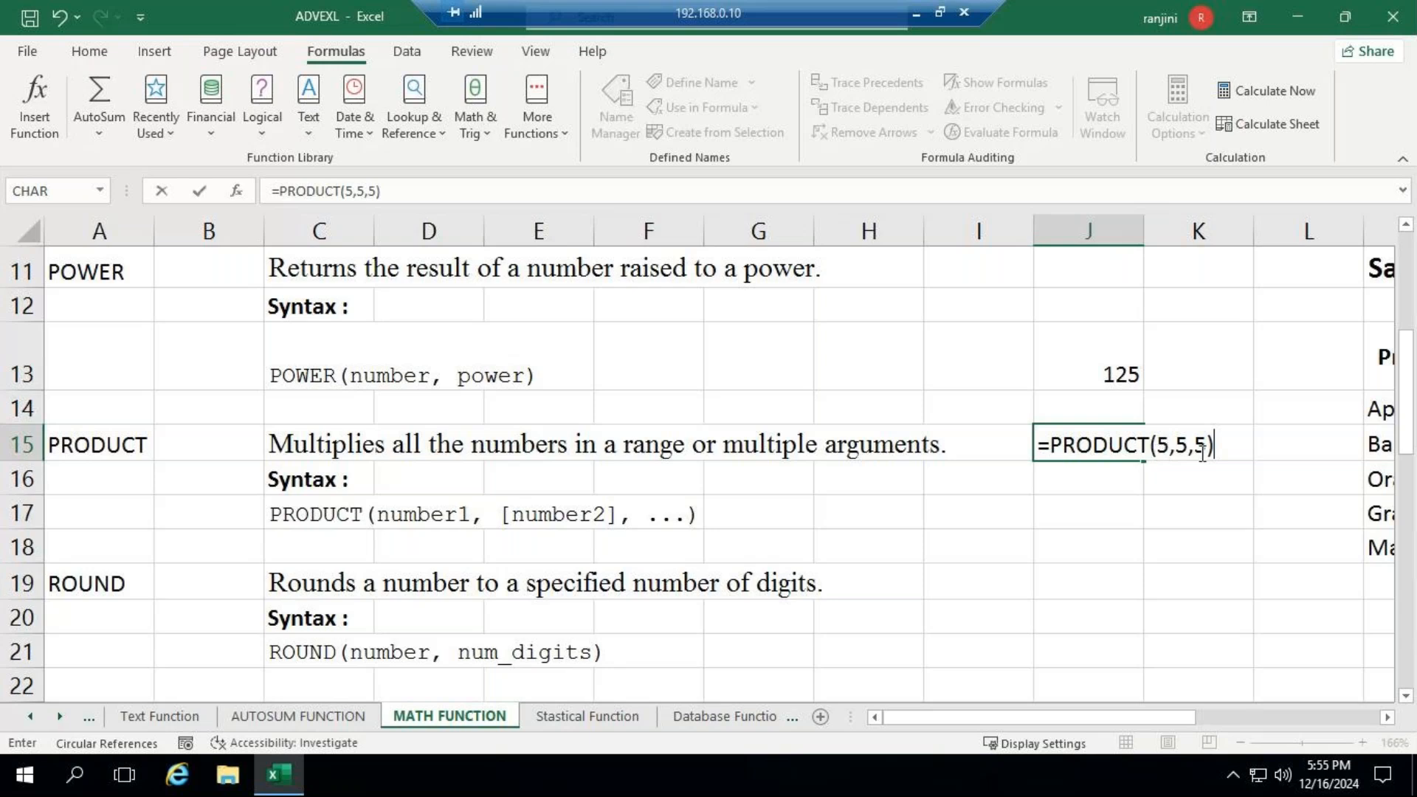
# - Change the arguments of the PRODUCT formula in J15 to 5, 4 and 3 and complete the entry
pyautogui.press('BackSpace')
pyautogui.press('BackSpace')
pyautogui.press('BackSpace')
pyautogui.press('BackSpace')
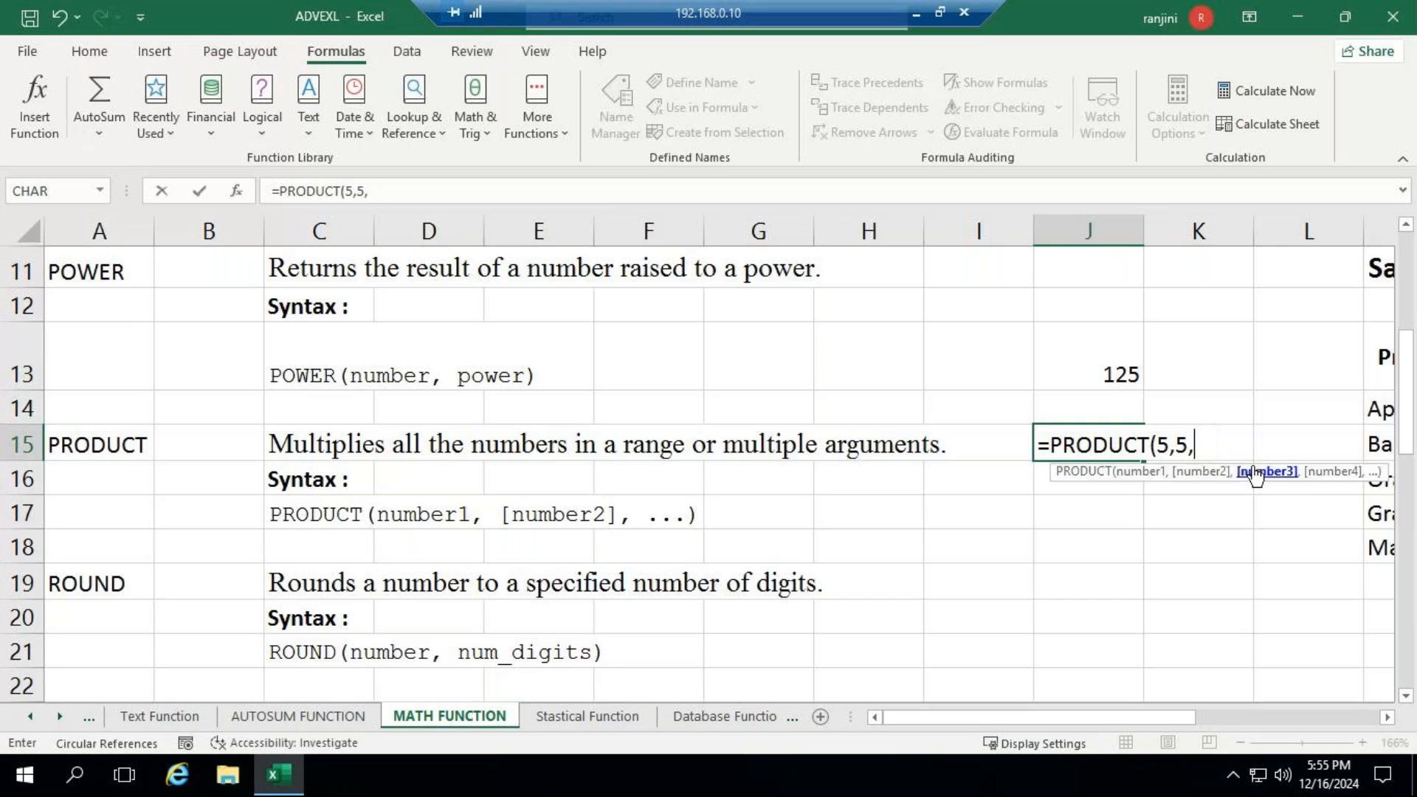
pyautogui.press('BackSpace')
pyautogui.write(',5')
pyautogui.press('BackSpace')
pyautogui.write('4')
pyautogui.write('7')
pyautogui.press('BackSpace')
pyautogui.write('3')
pyautogui.write(')')
pyautogui.press('Return')
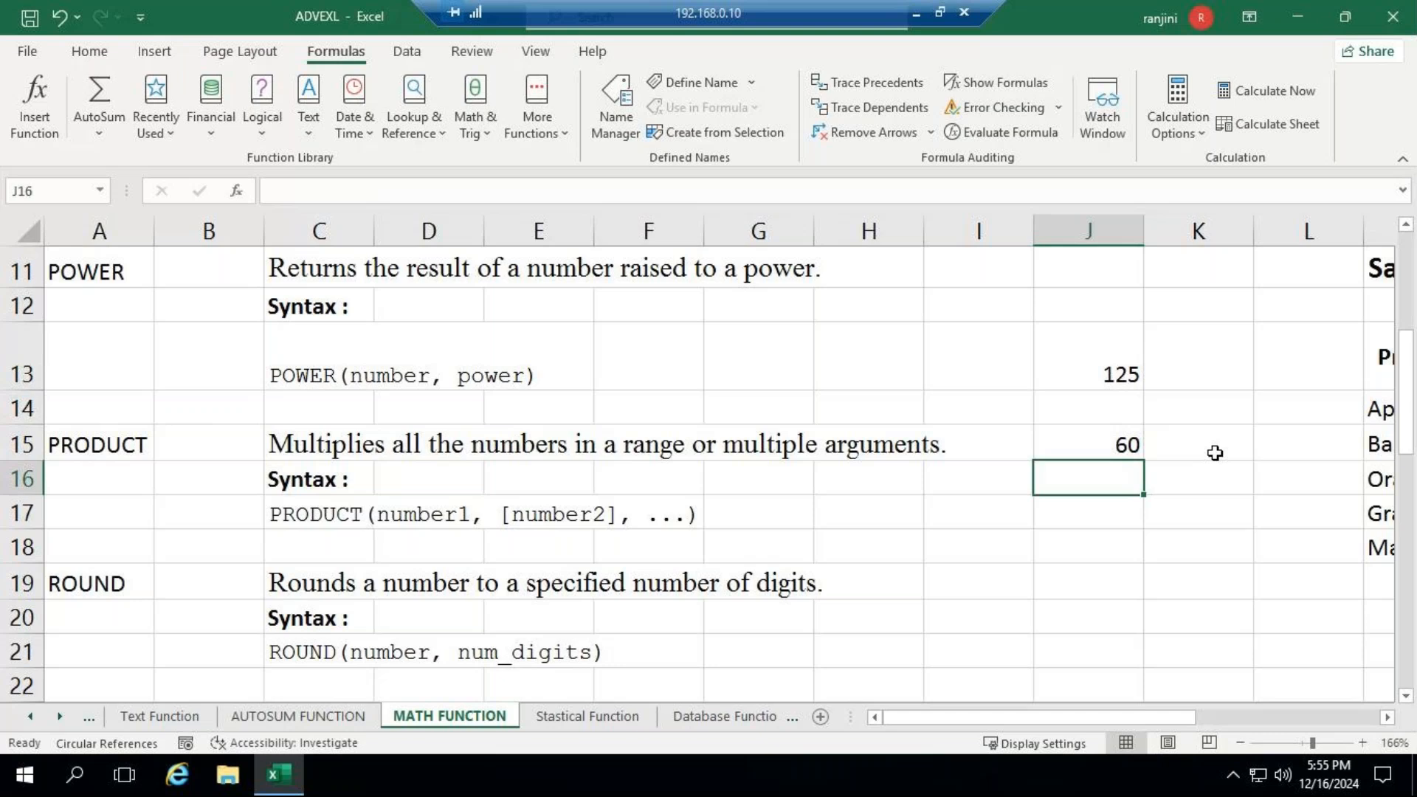
pyautogui.press('Up')
# - Write the unclosed formula =ROUND(8787.568,2 in J19, on the row of the ROUND description
pyautogui.click(1057, 589)
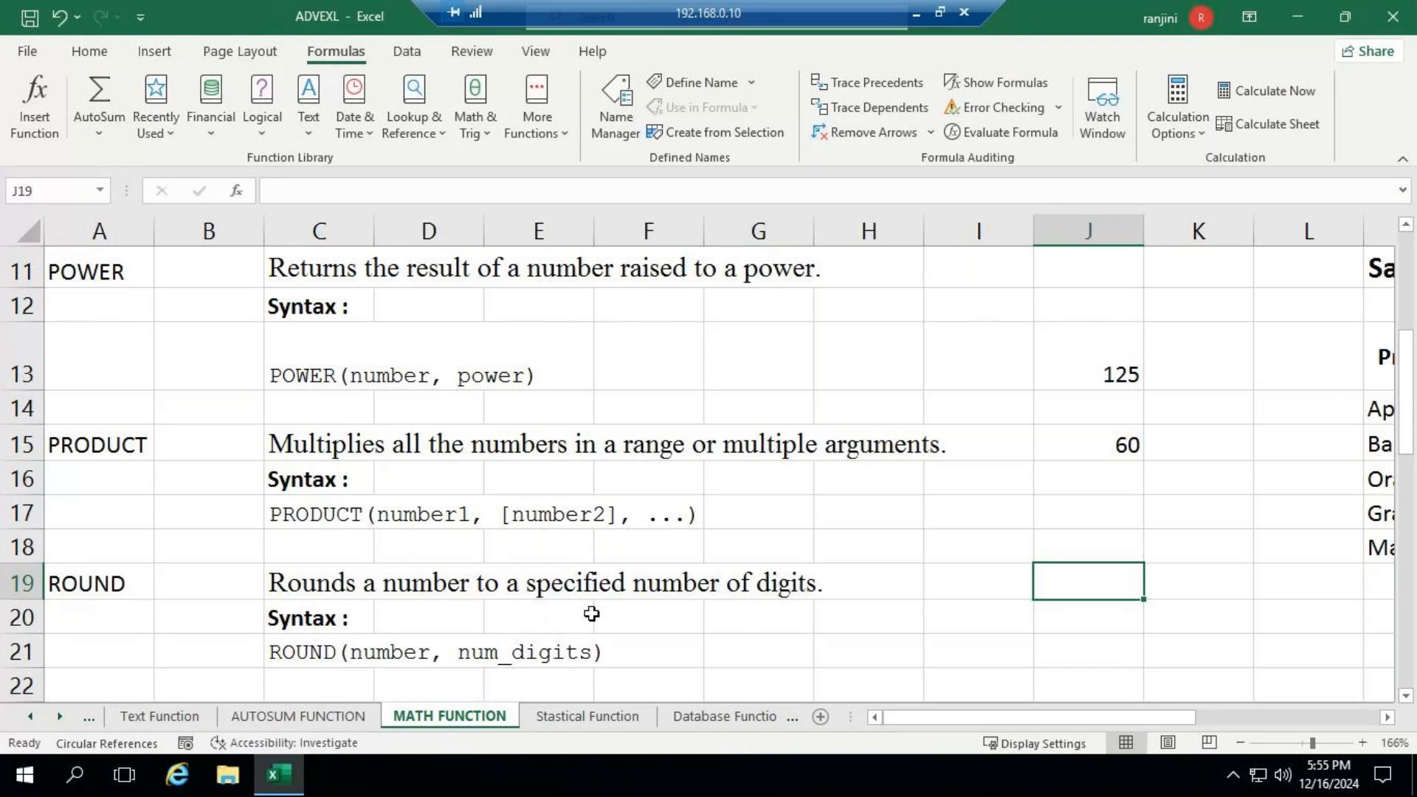
pyautogui.scroll(-1, 902, 559)
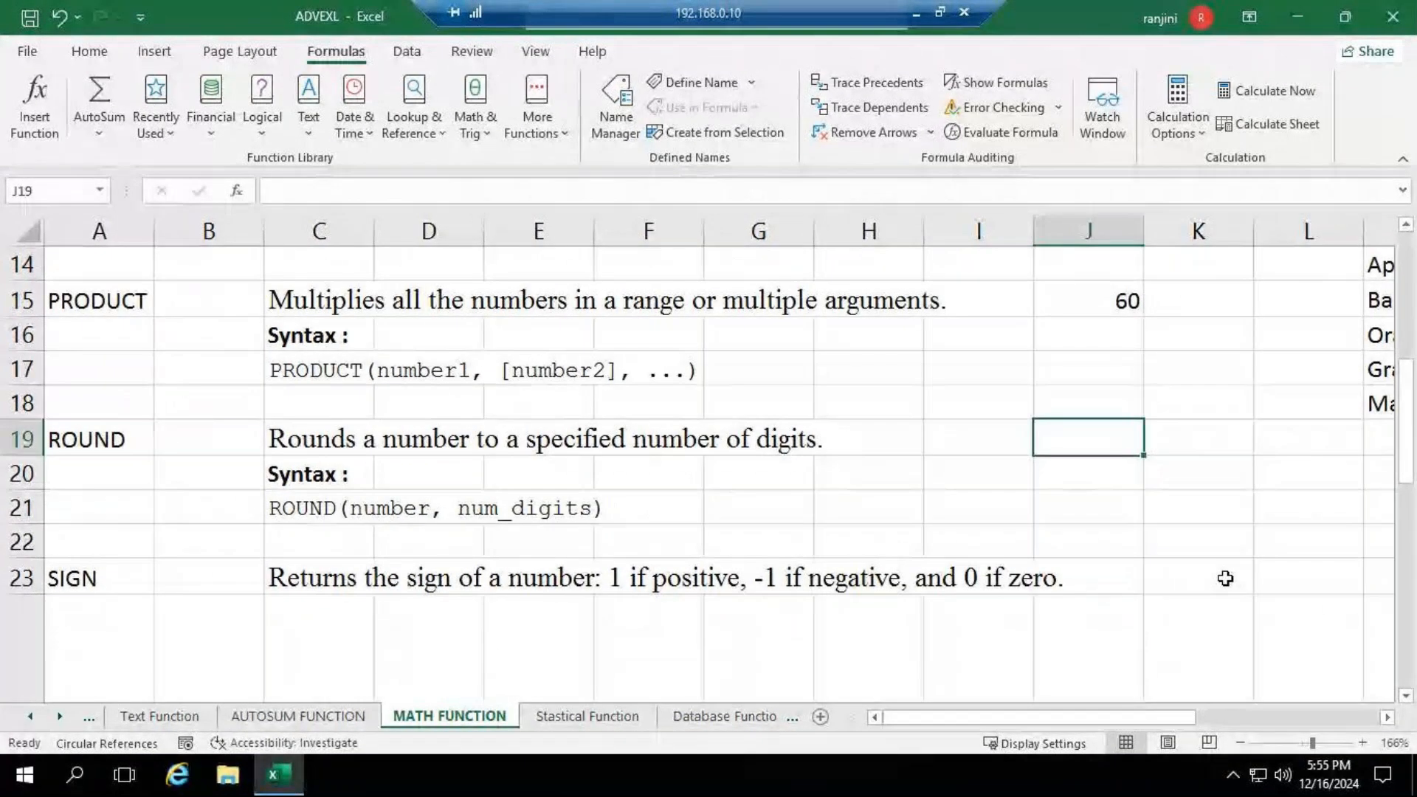
pyautogui.write('=')
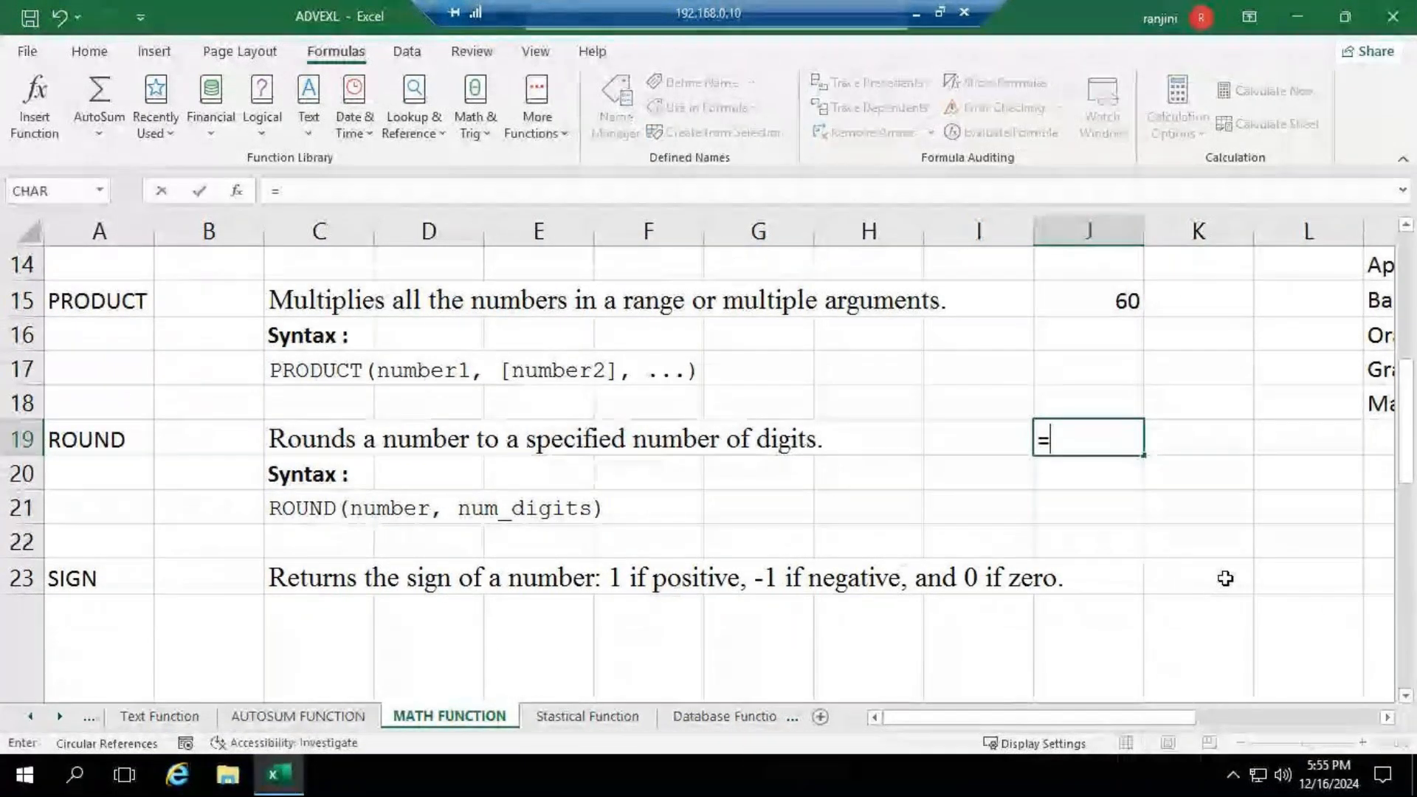
pyautogui.write('ROU')
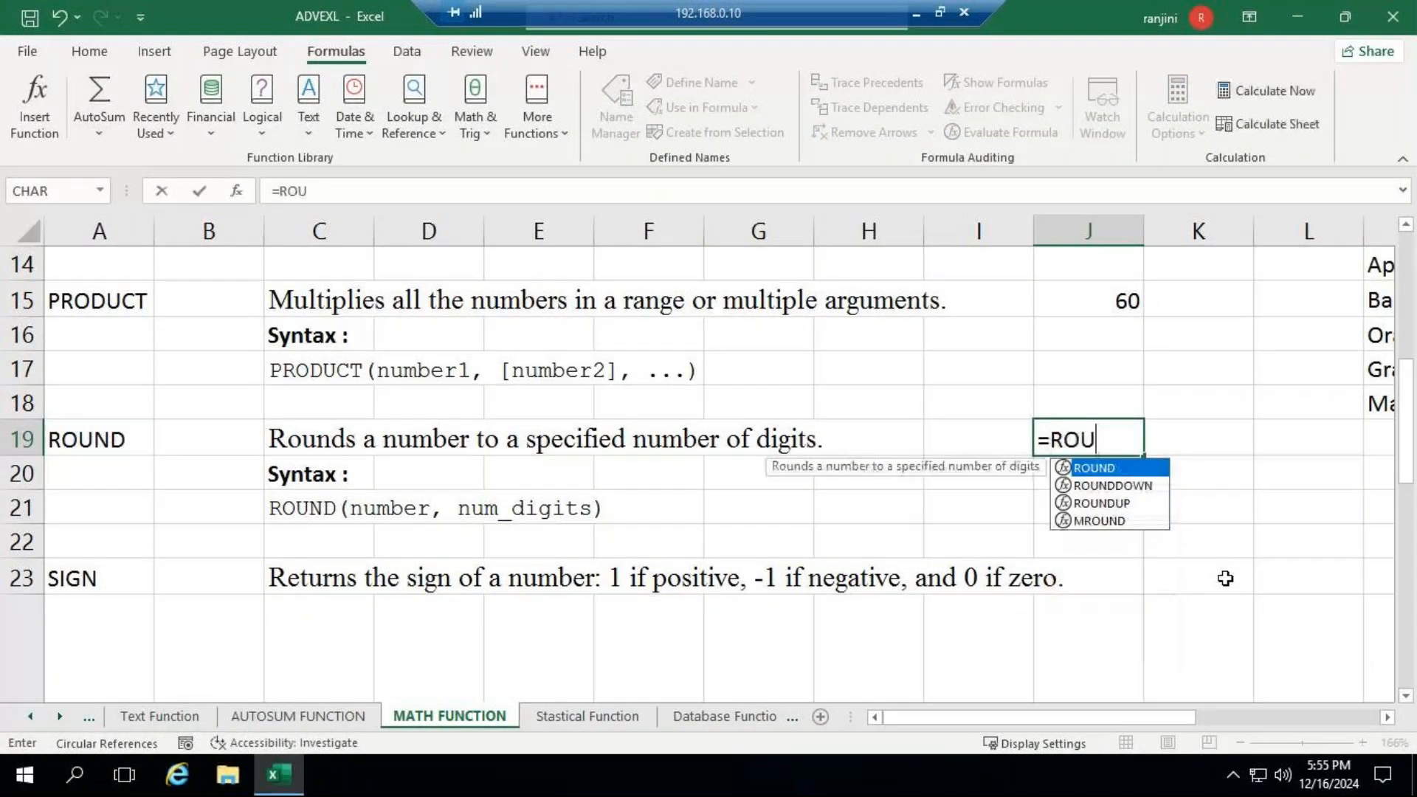
pyautogui.press('Tab')
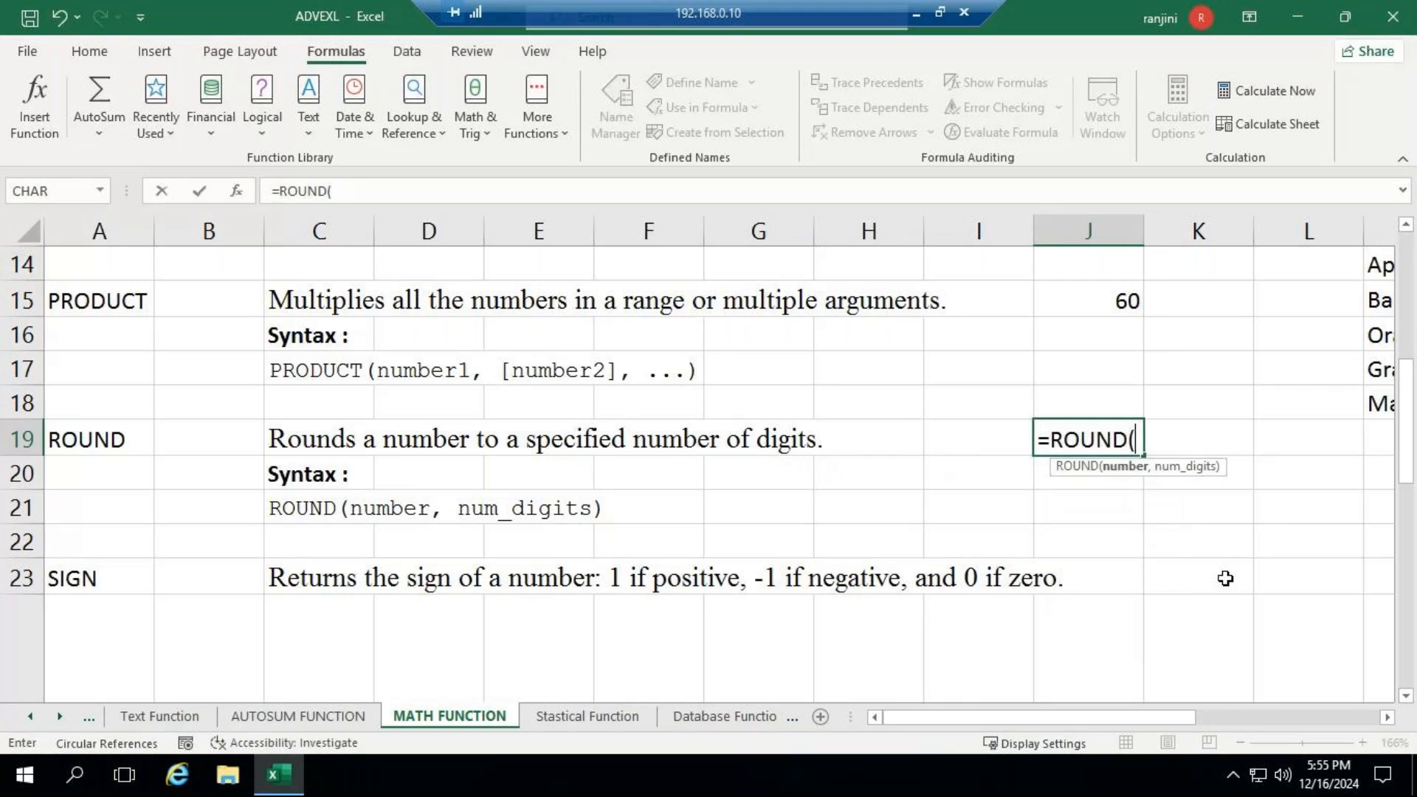
pyautogui.write('8787')
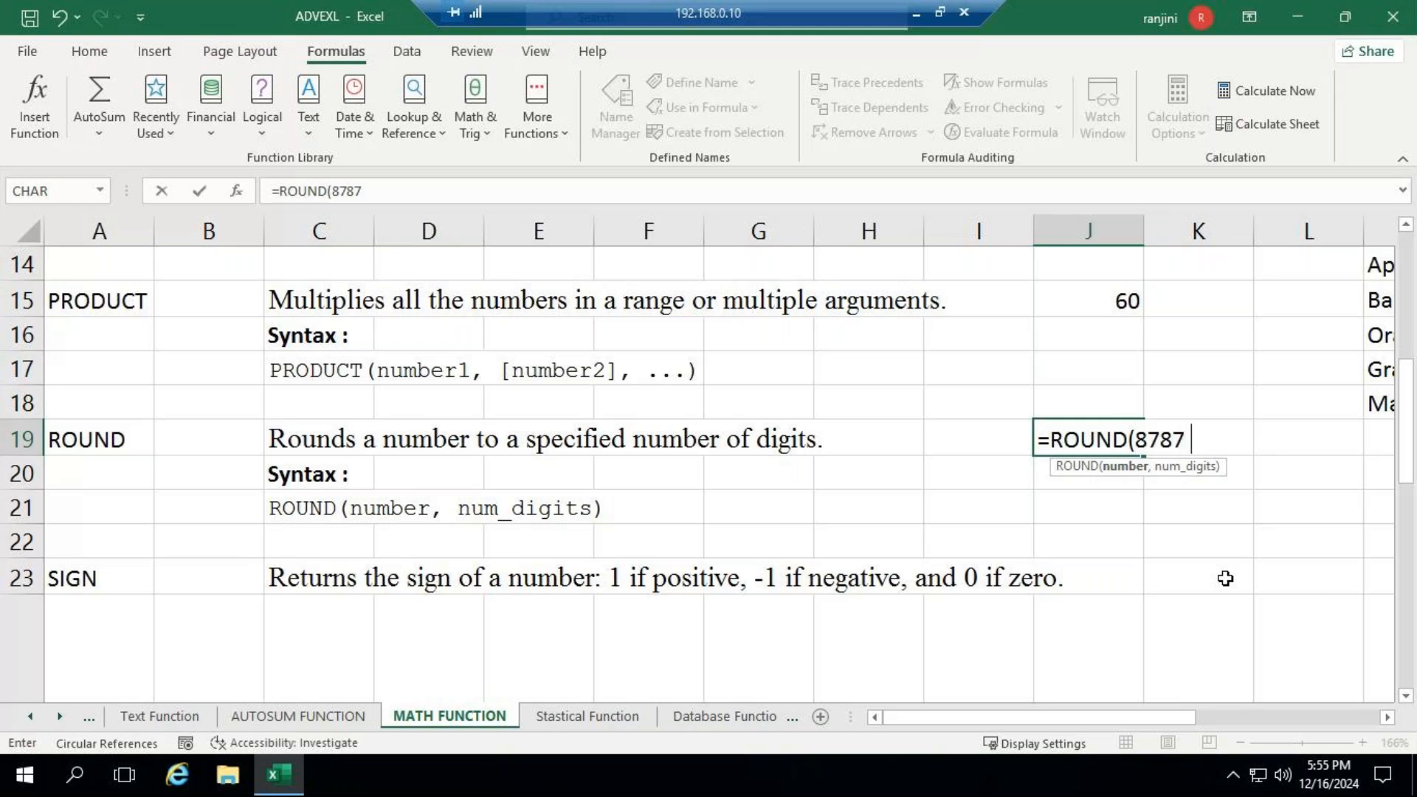
pyautogui.write(' 568,')
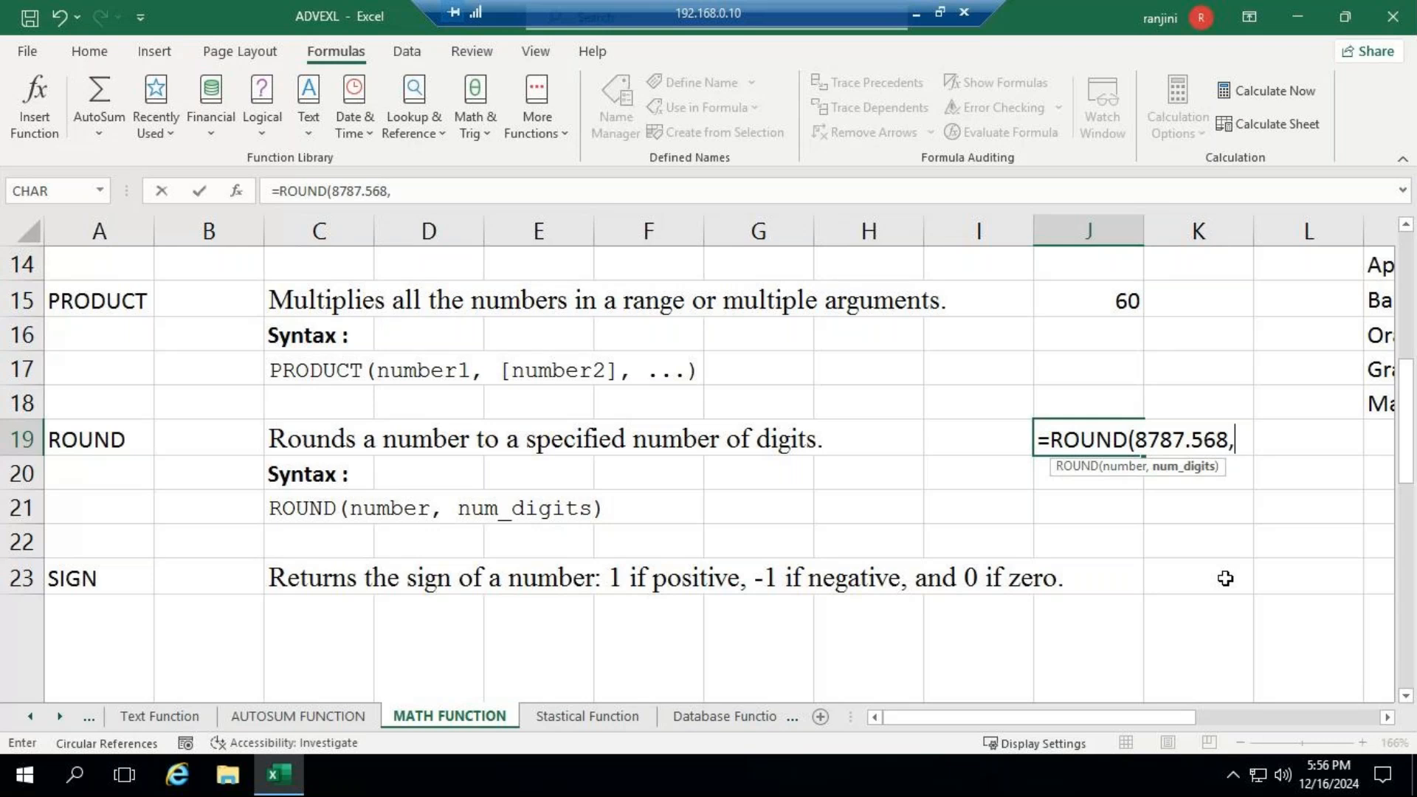
pyautogui.write('2')
# - Change the number in the J19 ROUND formula to 8756.568, close the formula, and reselect the cell
pyautogui.click(1193, 441)
pyautogui.press('BackSpace')
pyautogui.press('BackSpace')
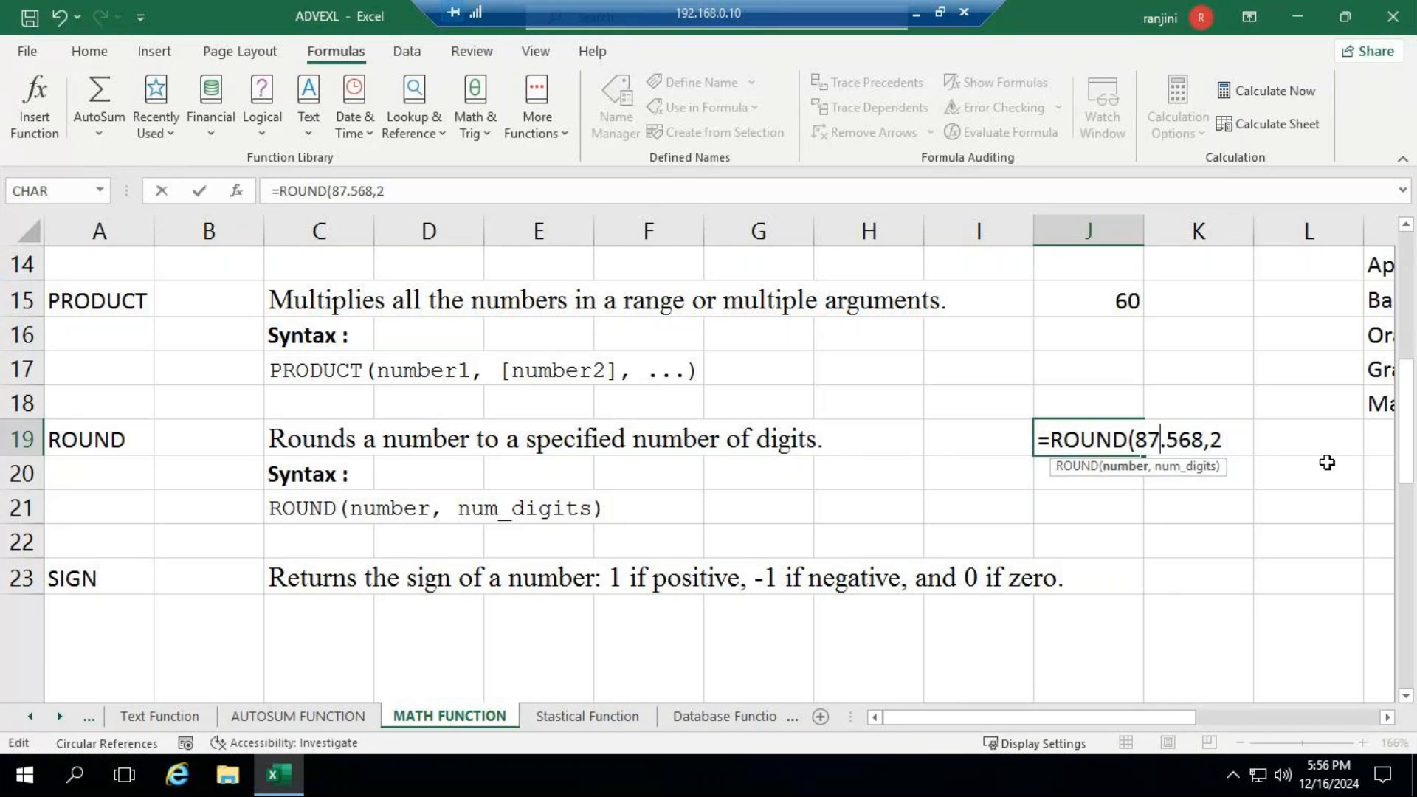
pyautogui.write('5')
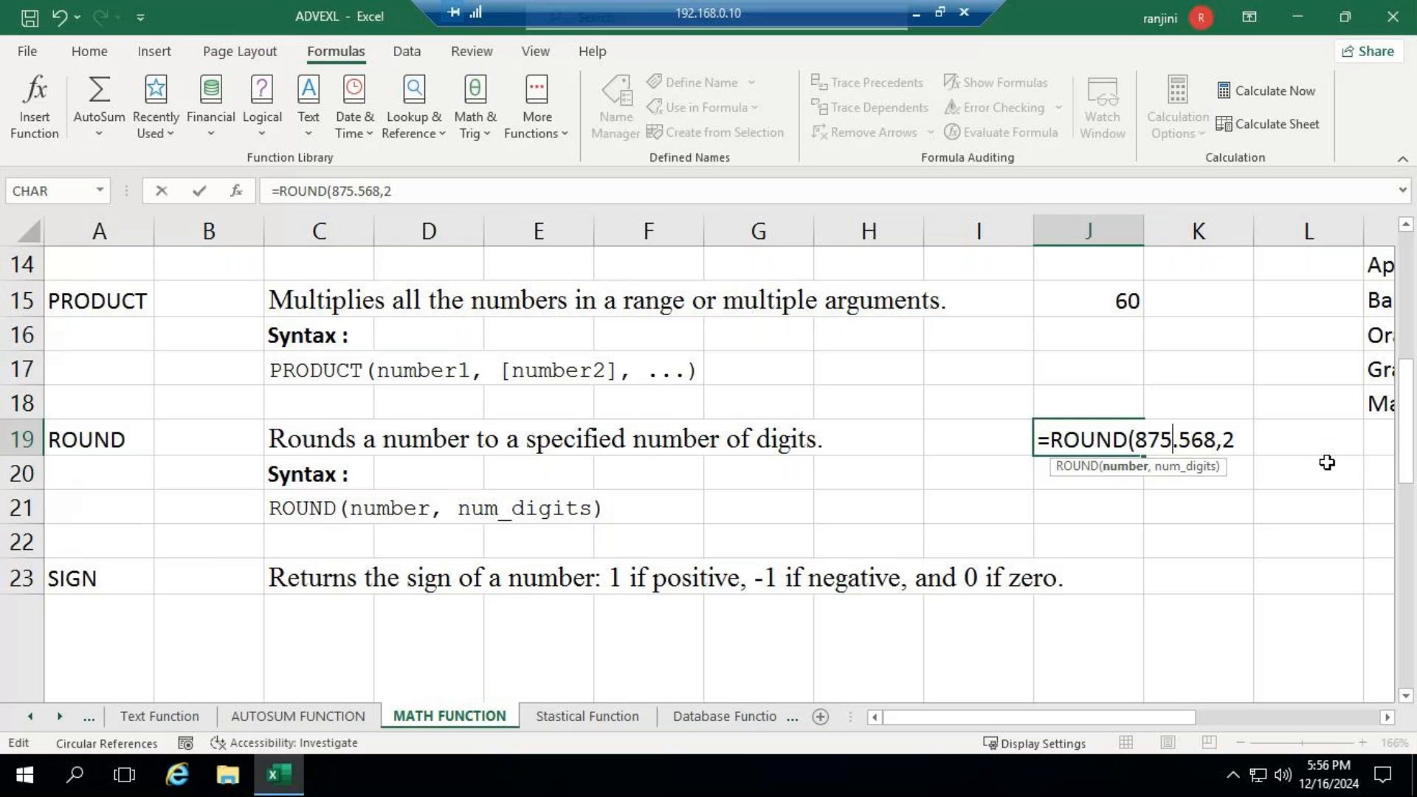
pyautogui.write('6')
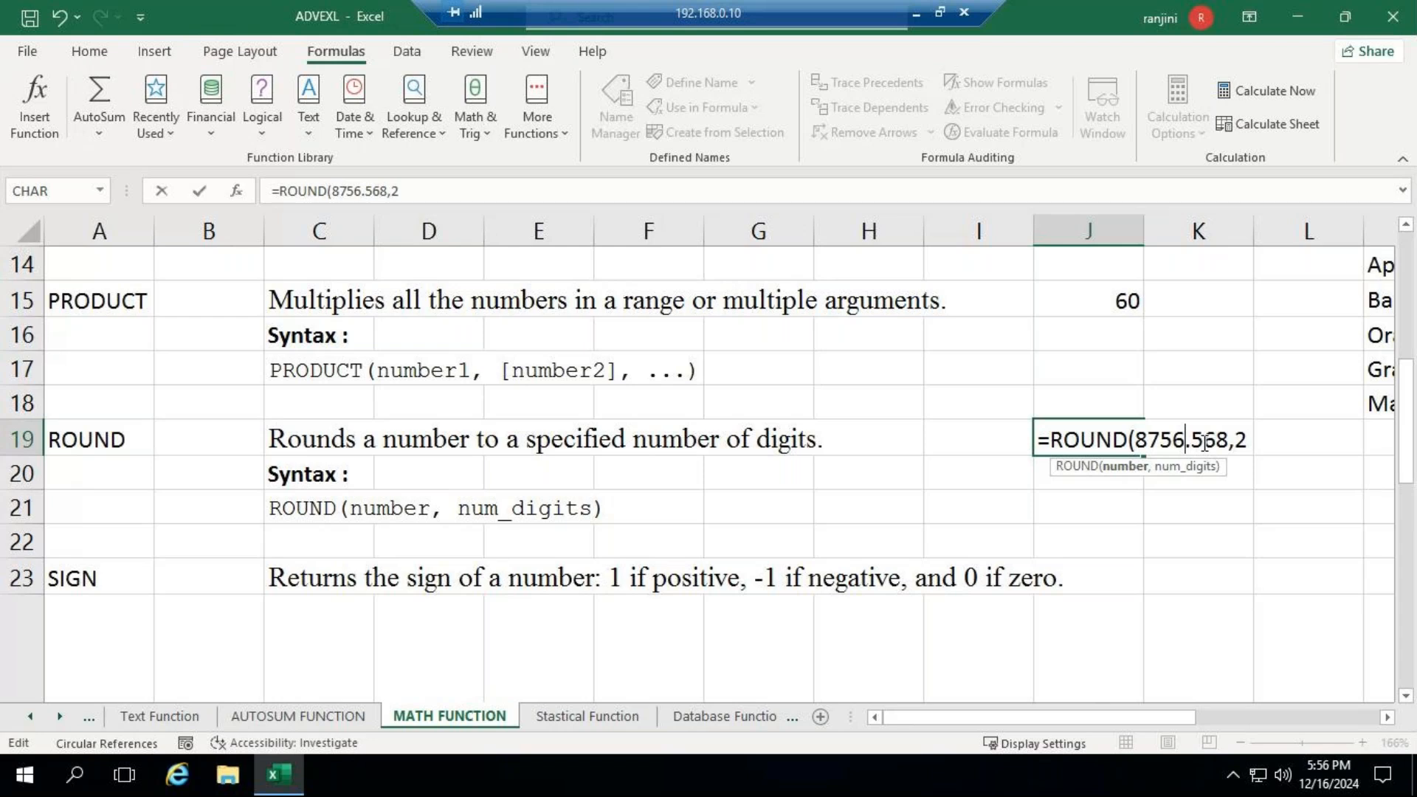
pyautogui.moveTo(1204, 440); pyautogui.dragTo(1216, 441)
pyautogui.click(1251, 439)
pyautogui.write(')')
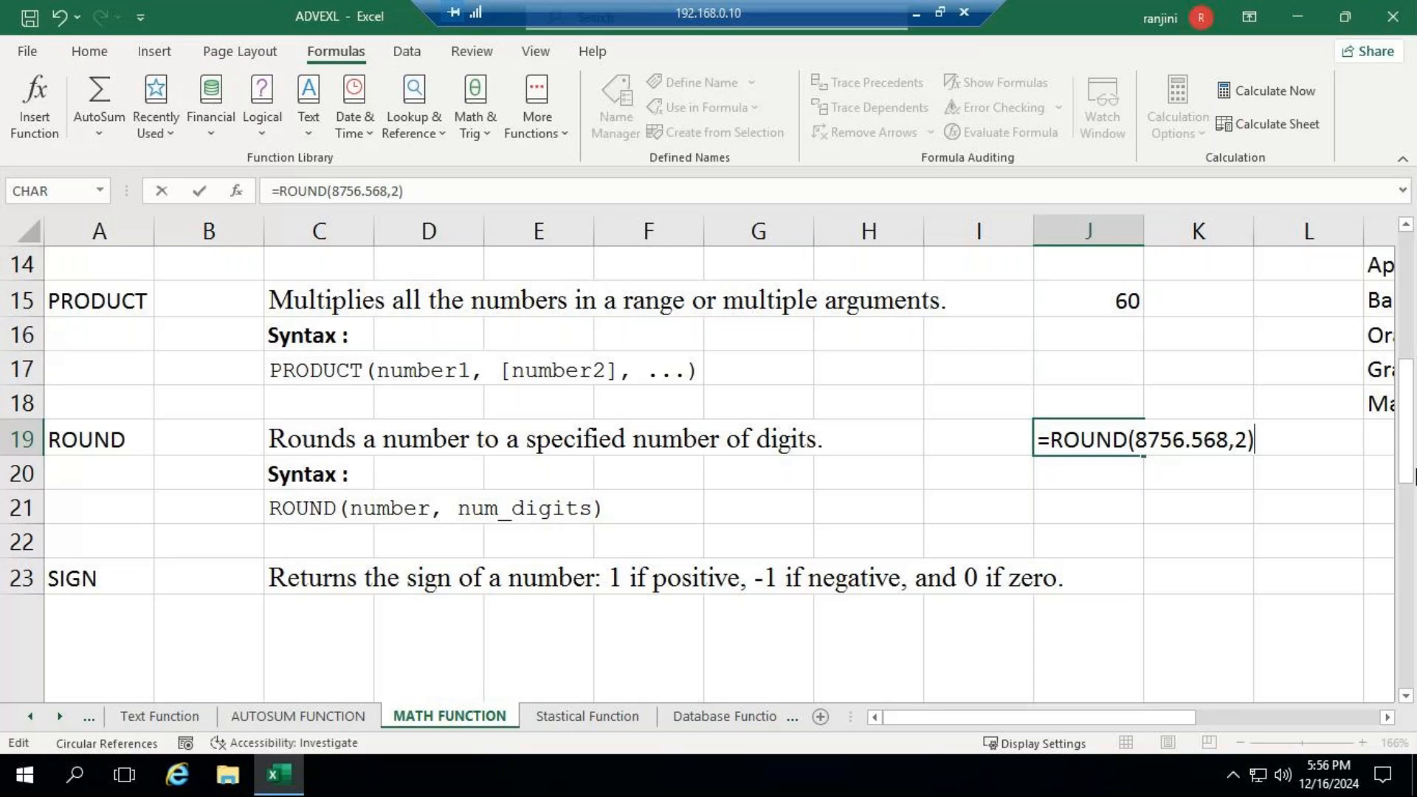
pyautogui.press('Return')
pyautogui.press('Up')
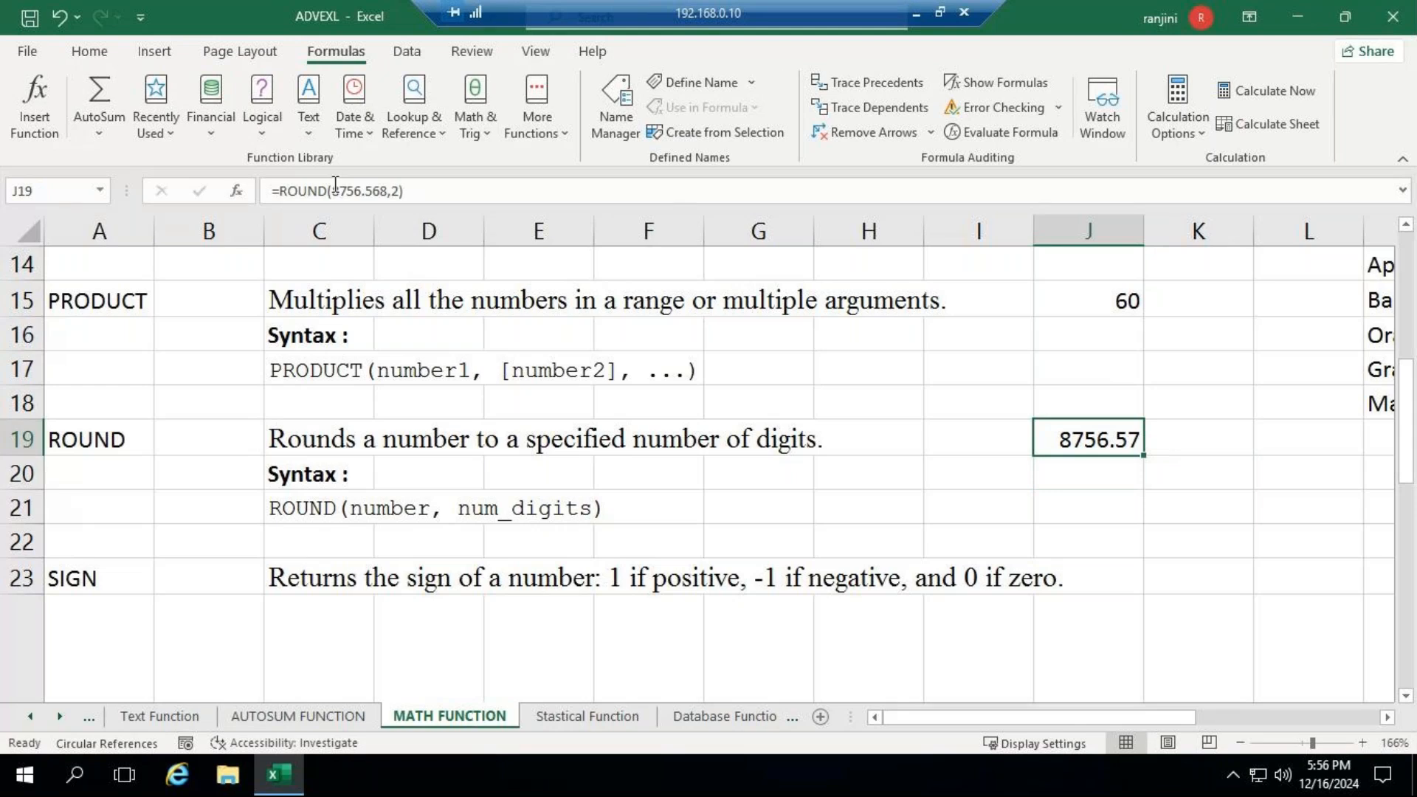
# - Change the number in the J19 ROUND formula to 8756.538, keeping two decimal digits
pyautogui.click(381, 191)
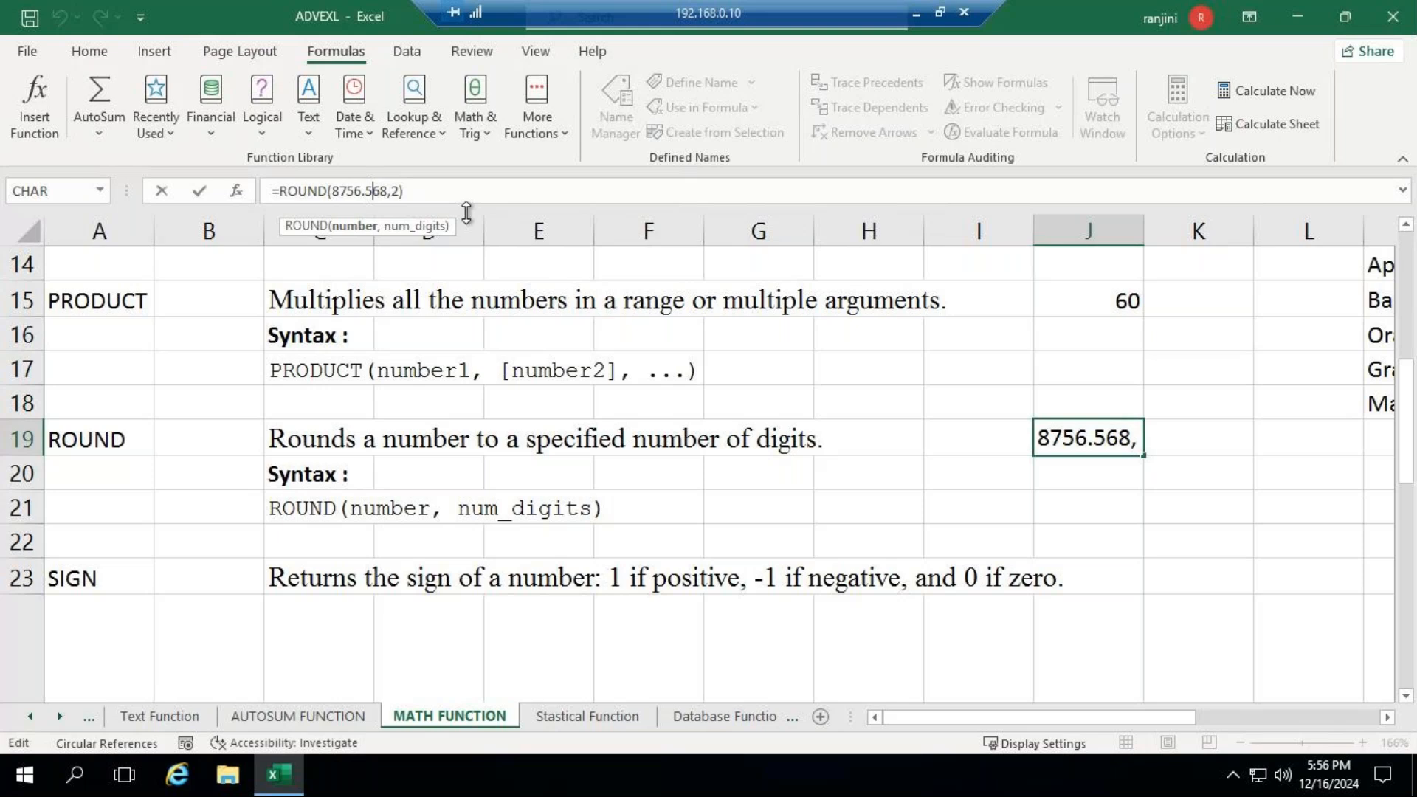
pyautogui.press('Delete')
pyautogui.write('3')
pyautogui.press('Return')
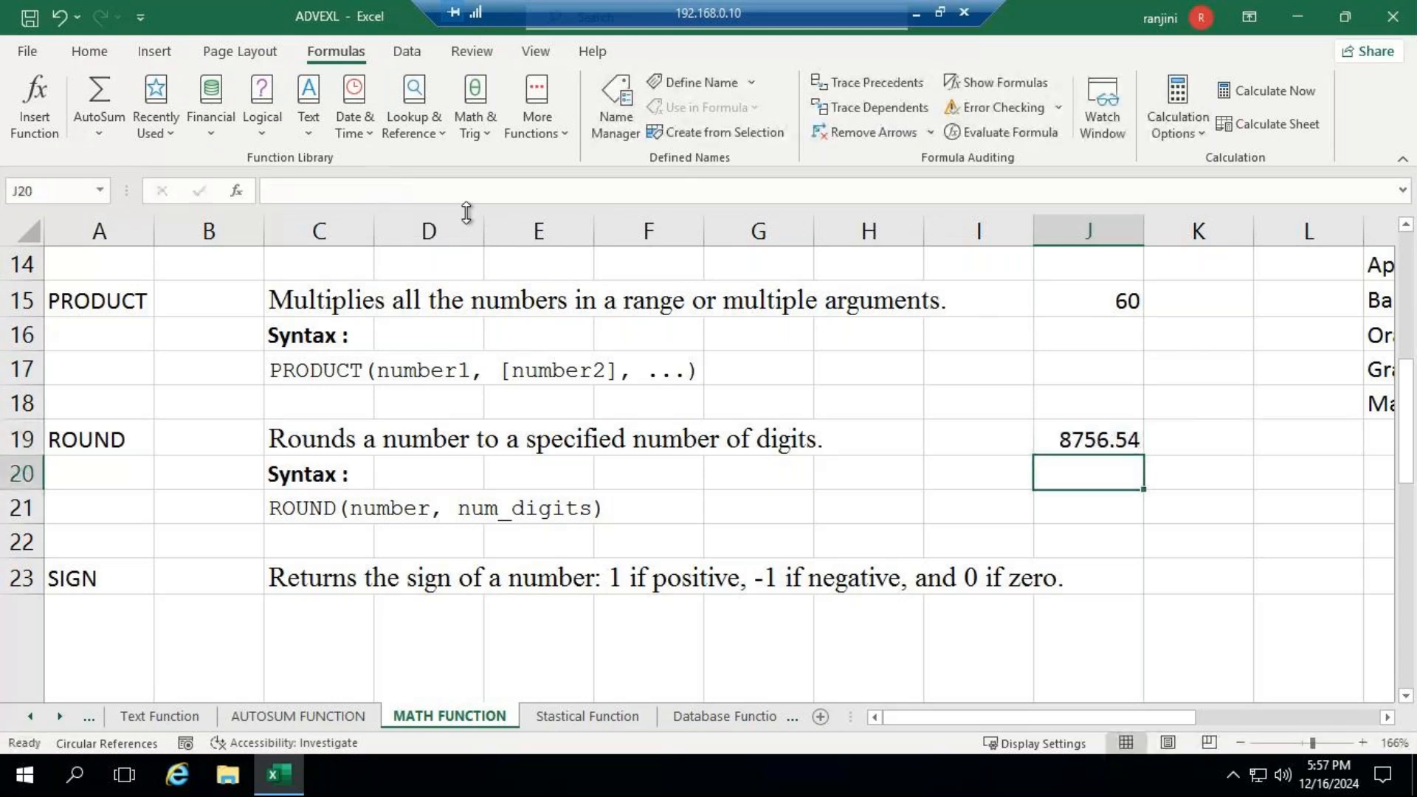
# - Set the last decimal digit of the number in the J19 ROUND formula to 3, giving =ROUND(8756.533,2)
pyautogui.click(1109, 436)
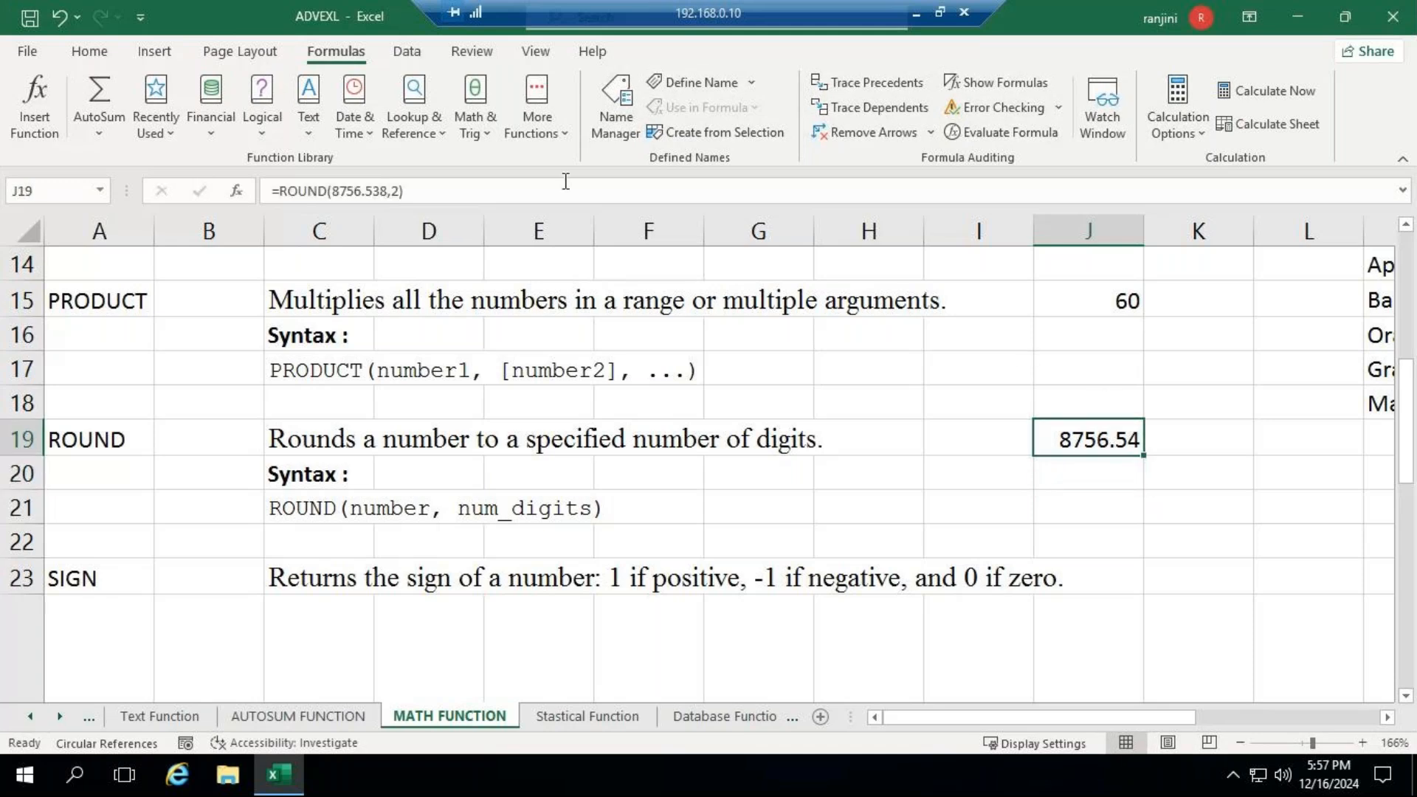
pyautogui.click(383, 190)
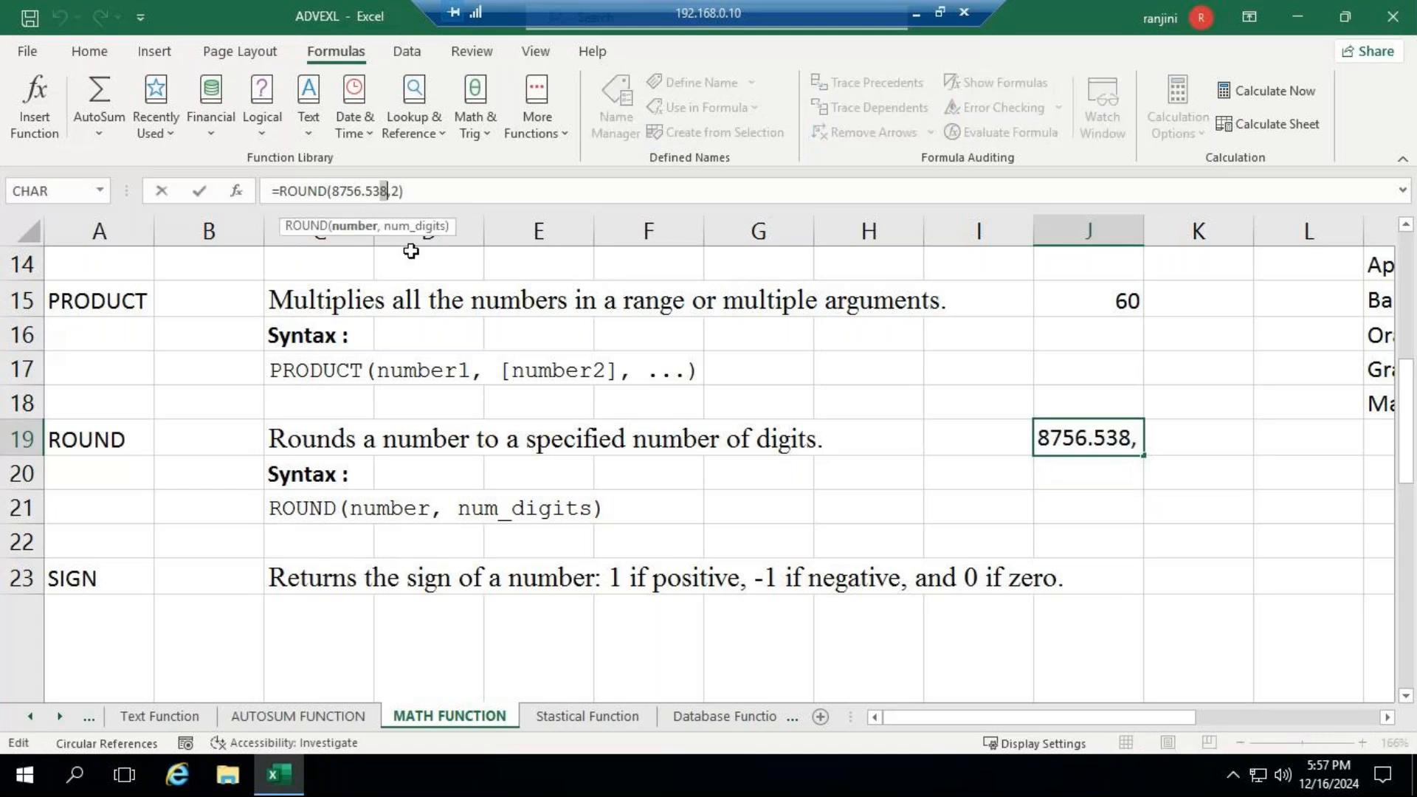
pyautogui.write('3')
pyautogui.press('Return')
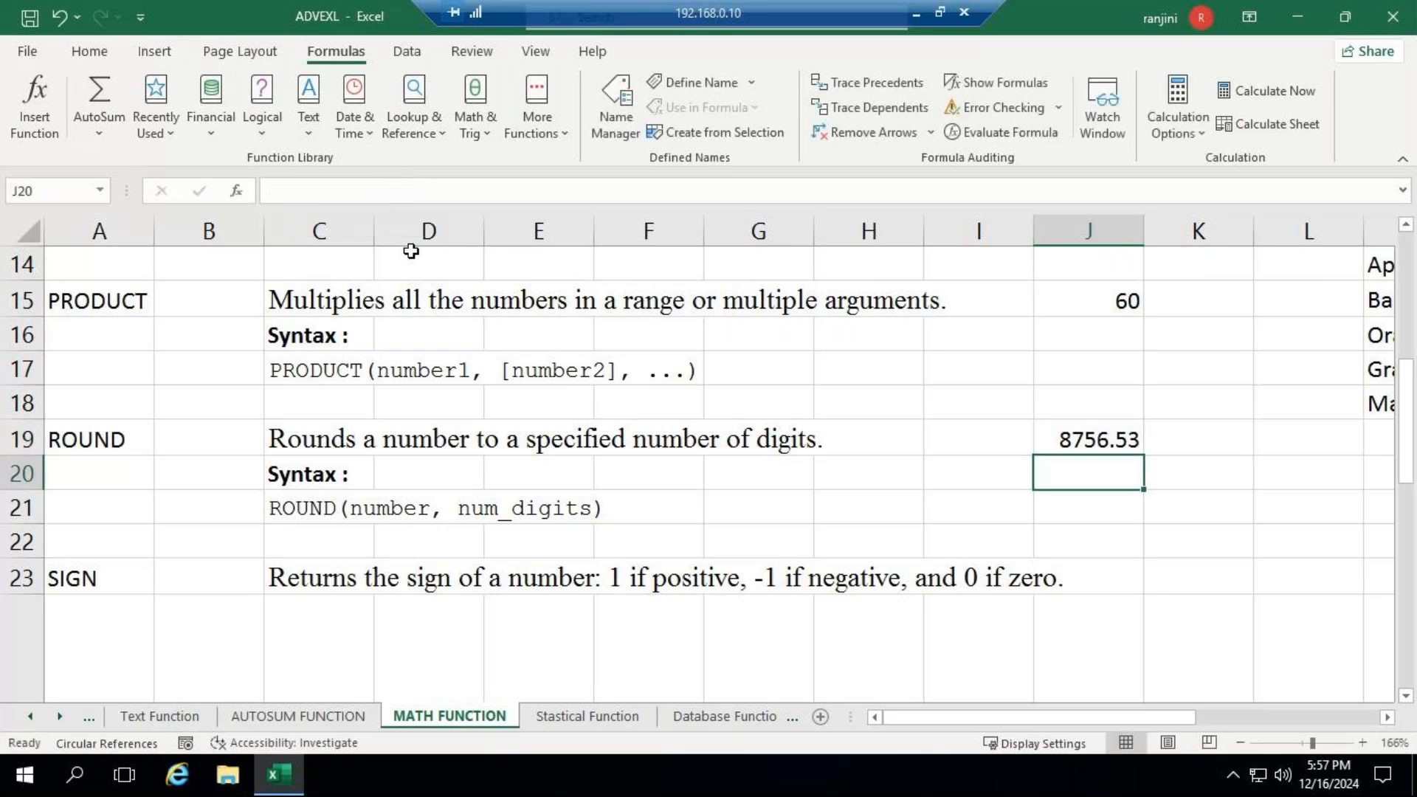
# - Undo the last two edits of the ROUND formula in J19 and reselect the cell
pyautogui.click(1072, 435)
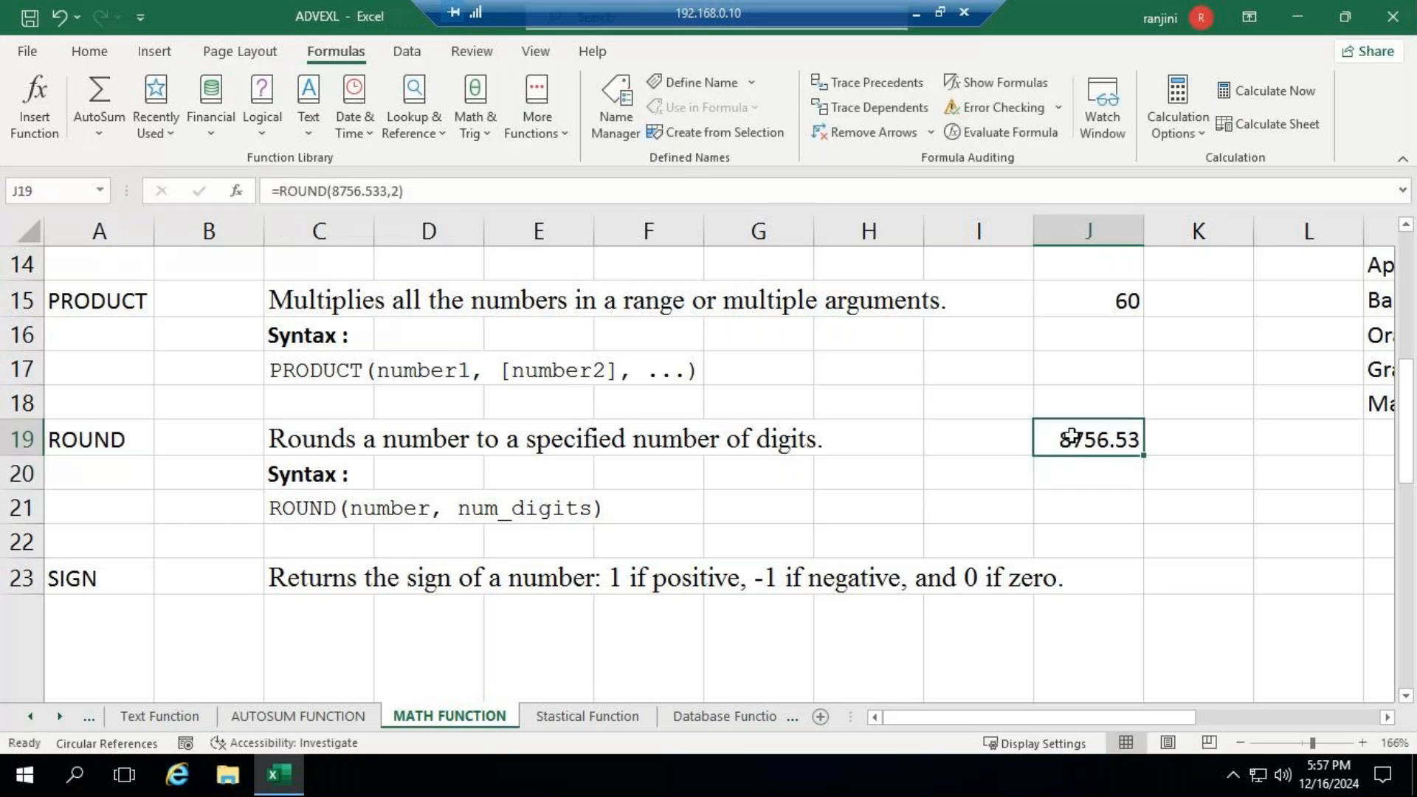
pyautogui.click(55, 18)
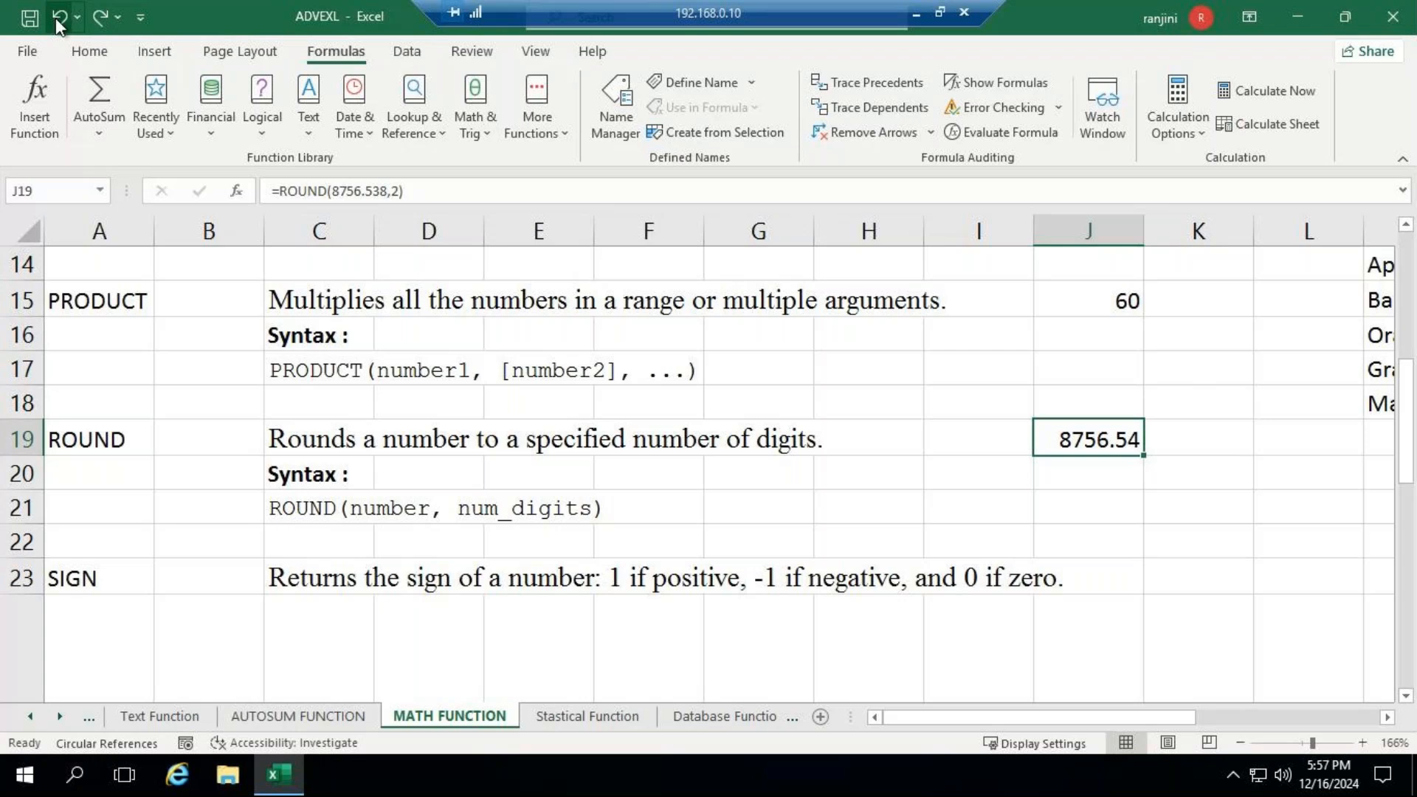
pyautogui.click(55, 18)
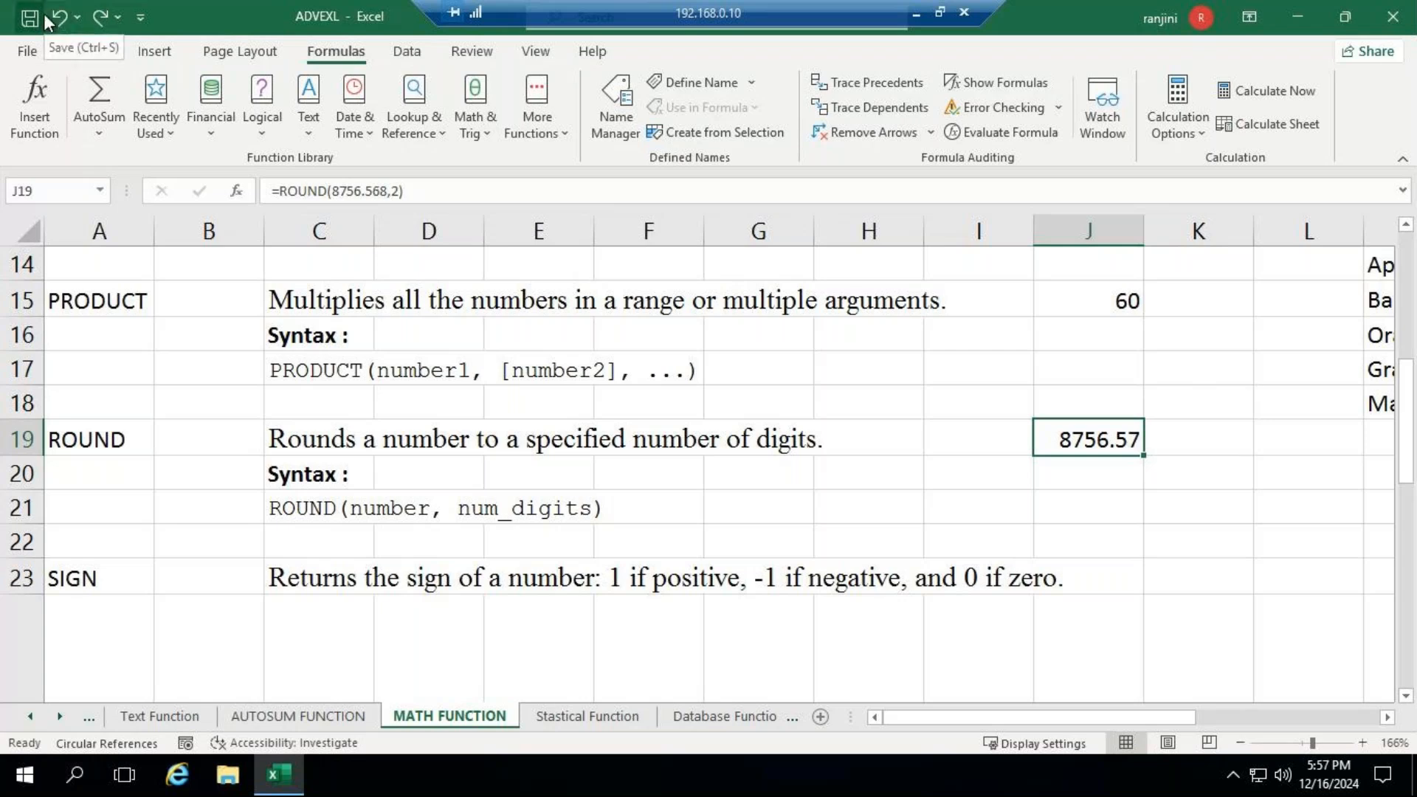
pyautogui.press('Return')
pyautogui.click(1109, 430)
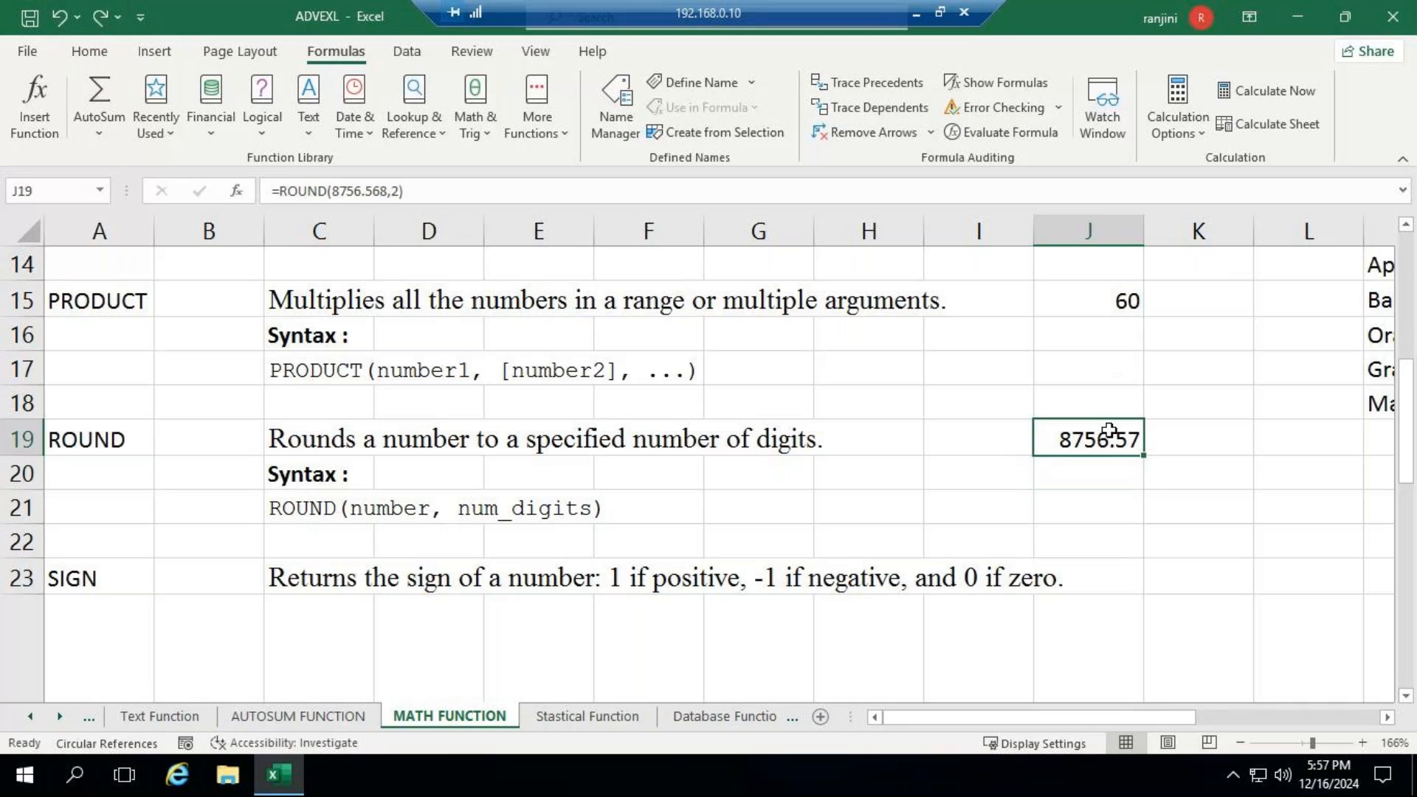
# - Set the num_digits argument of the J19 ROUND formula to -1 to round to the nearest ten
pyautogui.click(379, 192)
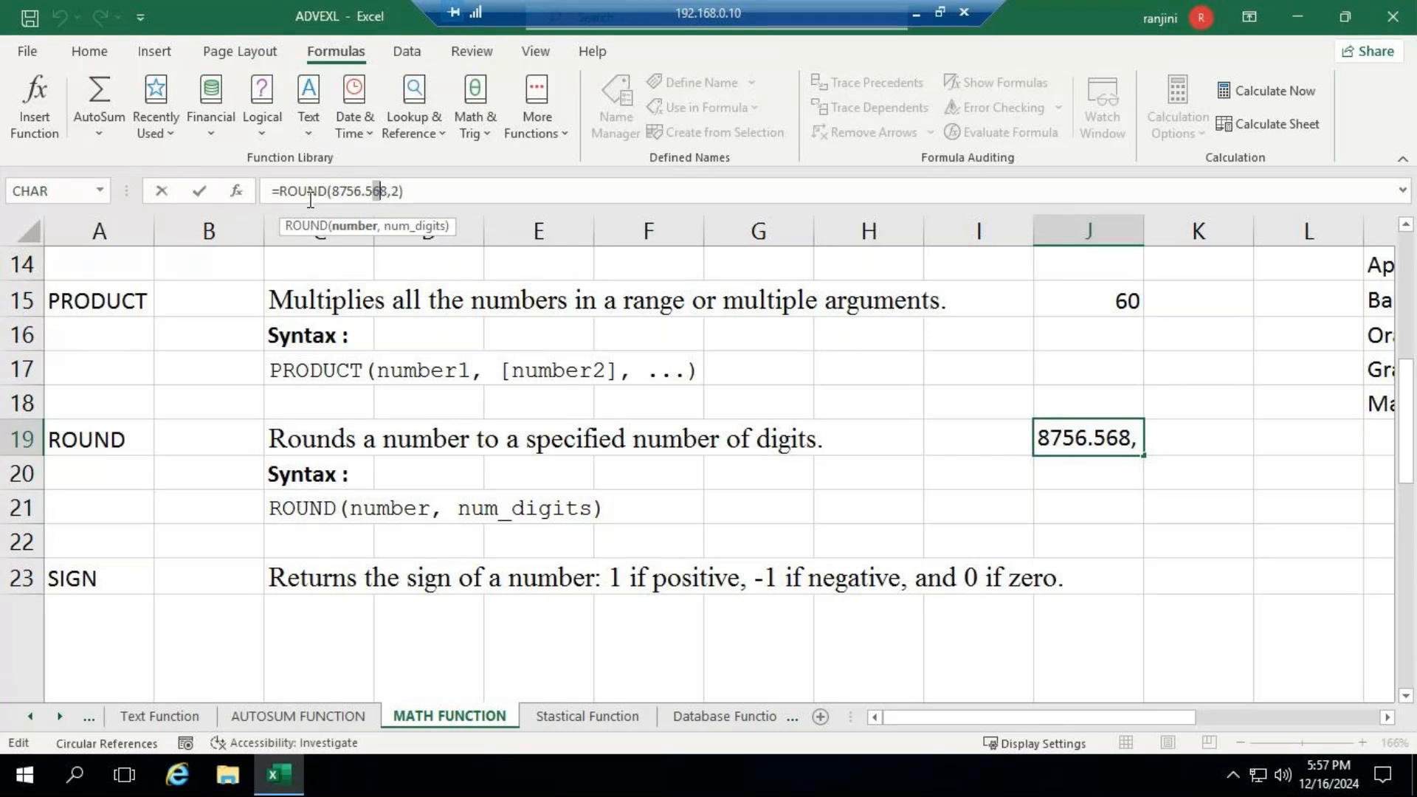
pyautogui.click(392, 190)
pyautogui.press('Delete')
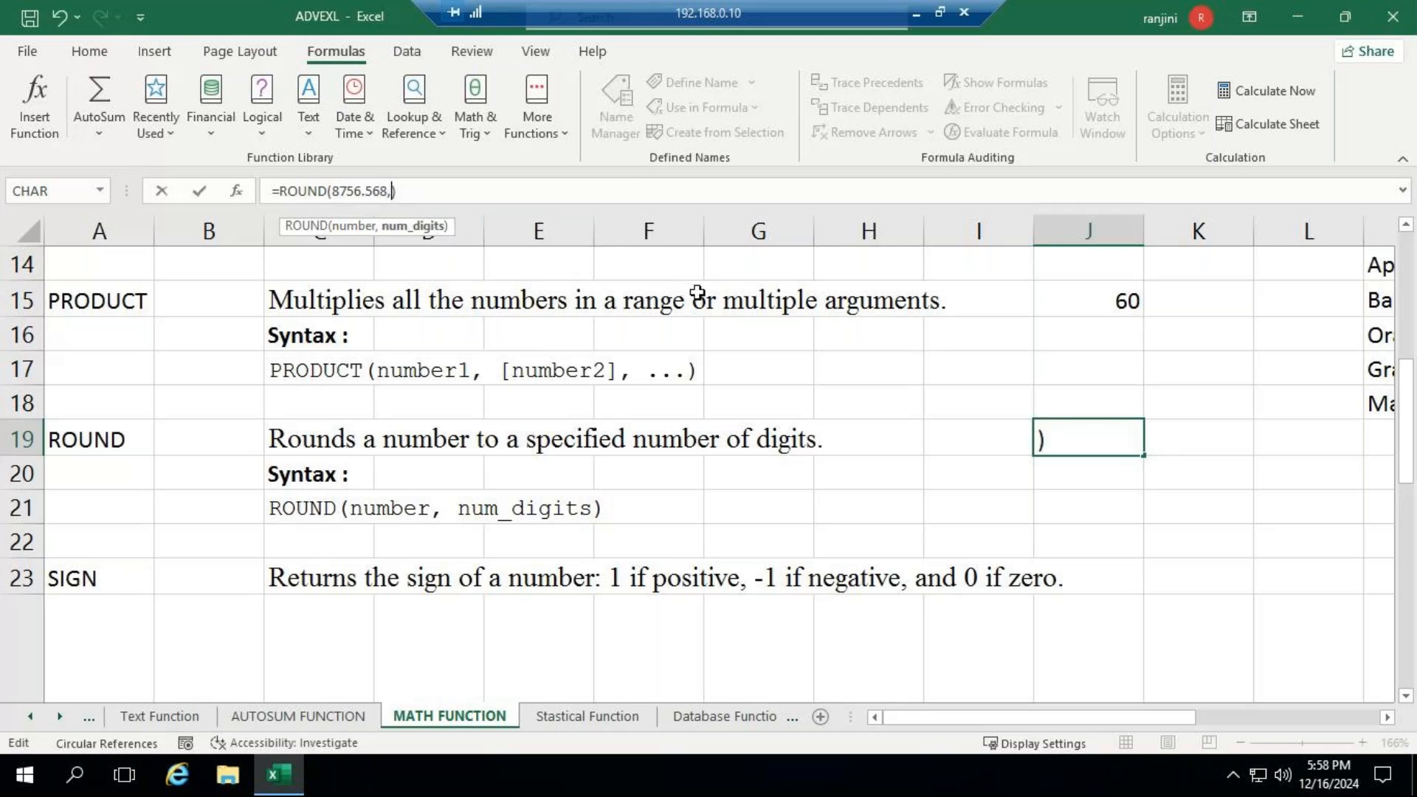
pyautogui.write('-1')
pyautogui.moveTo(347, 193); pyautogui.dragTo(362, 194)
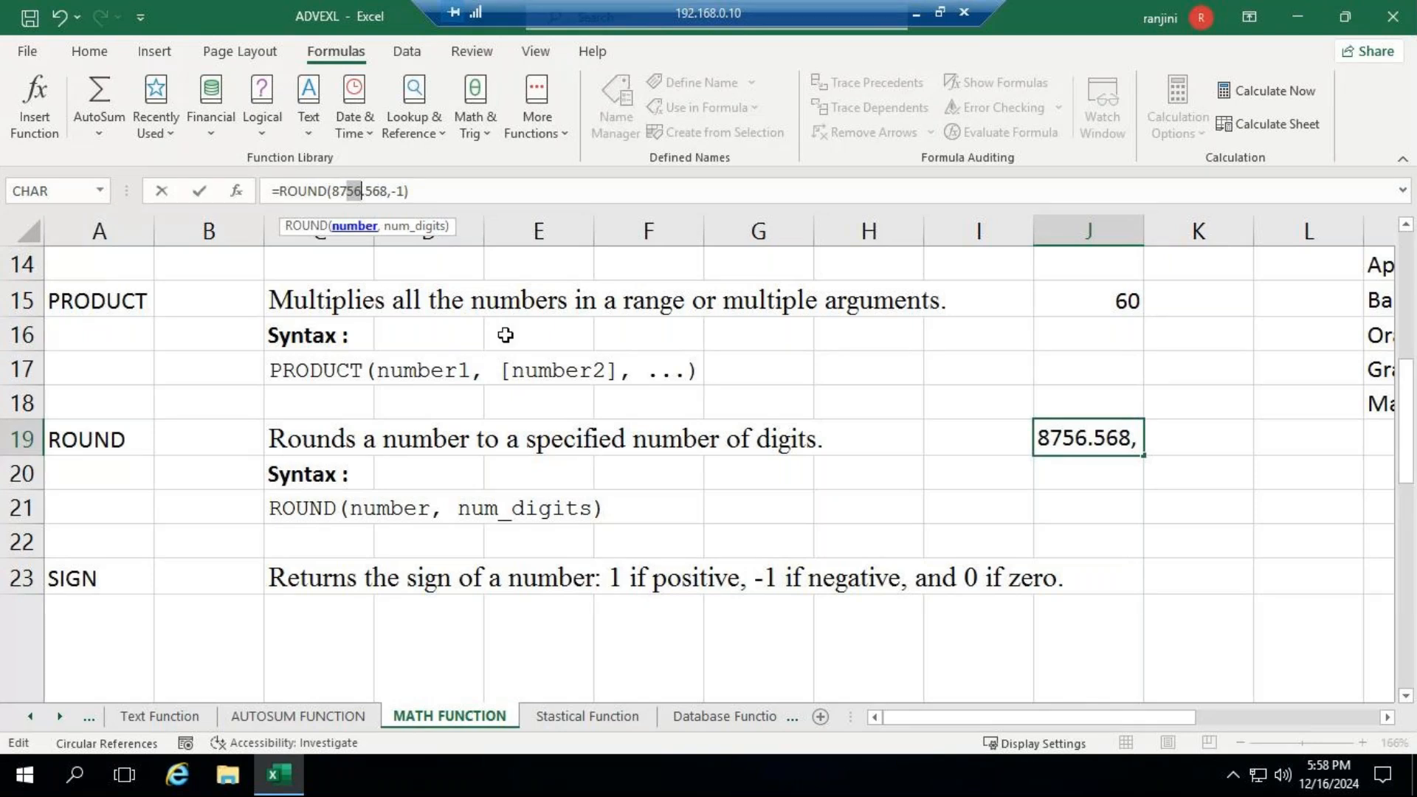
pyautogui.press('Return')
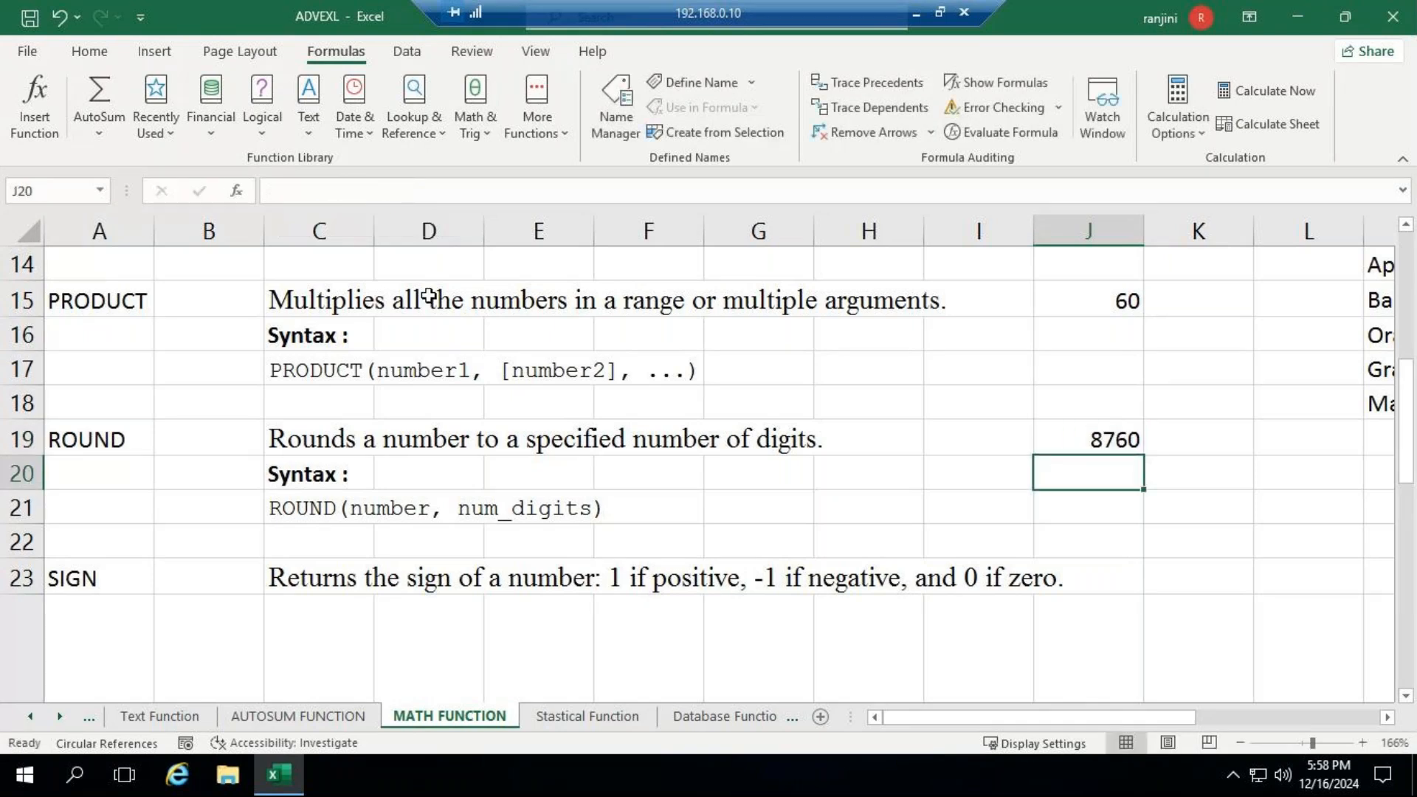
# - Set the num_digits argument of the ROUND formula in J19 to -2 to round to the nearest hundred
pyautogui.click(1097, 430)
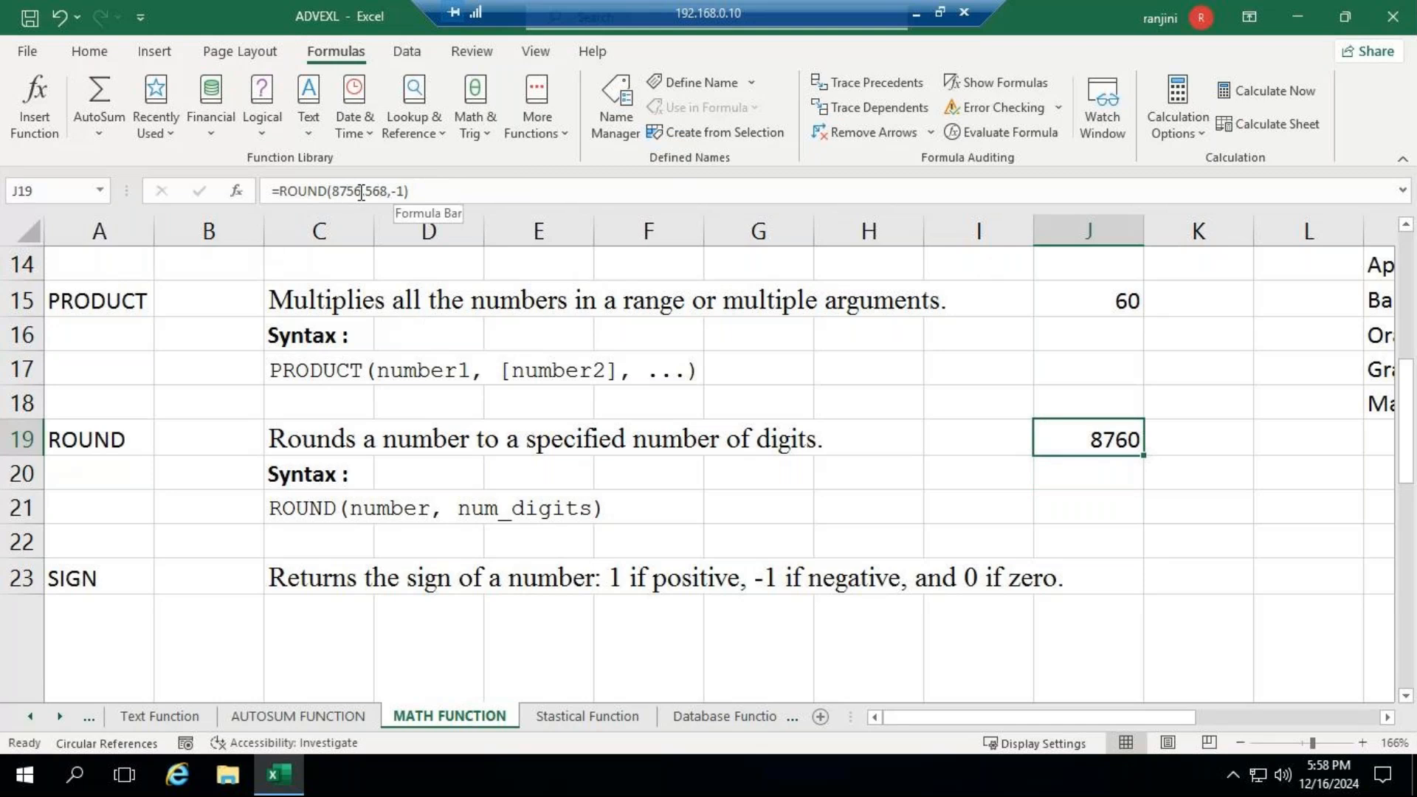
pyautogui.doubleClick(403, 191)
pyautogui.write('2')
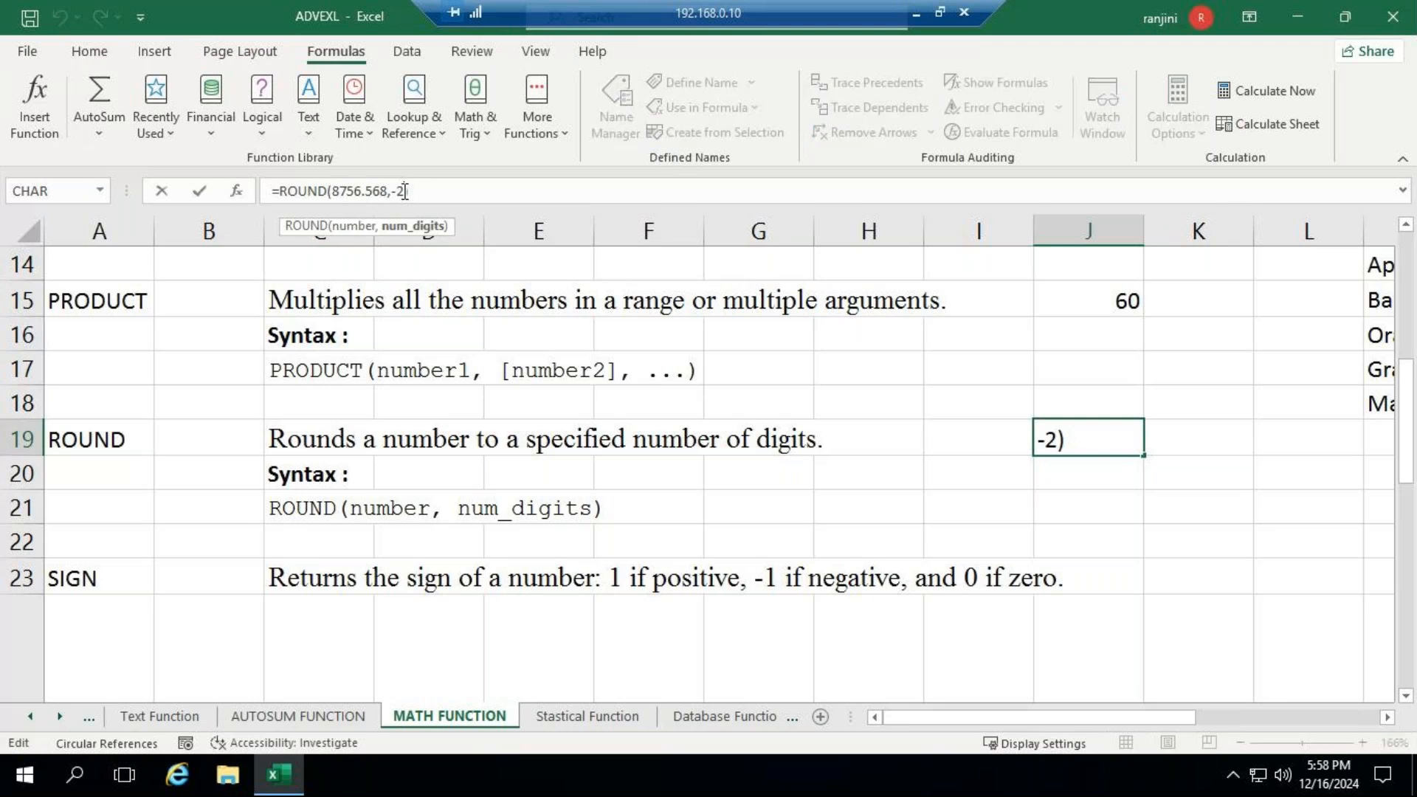
pyautogui.press('Return')
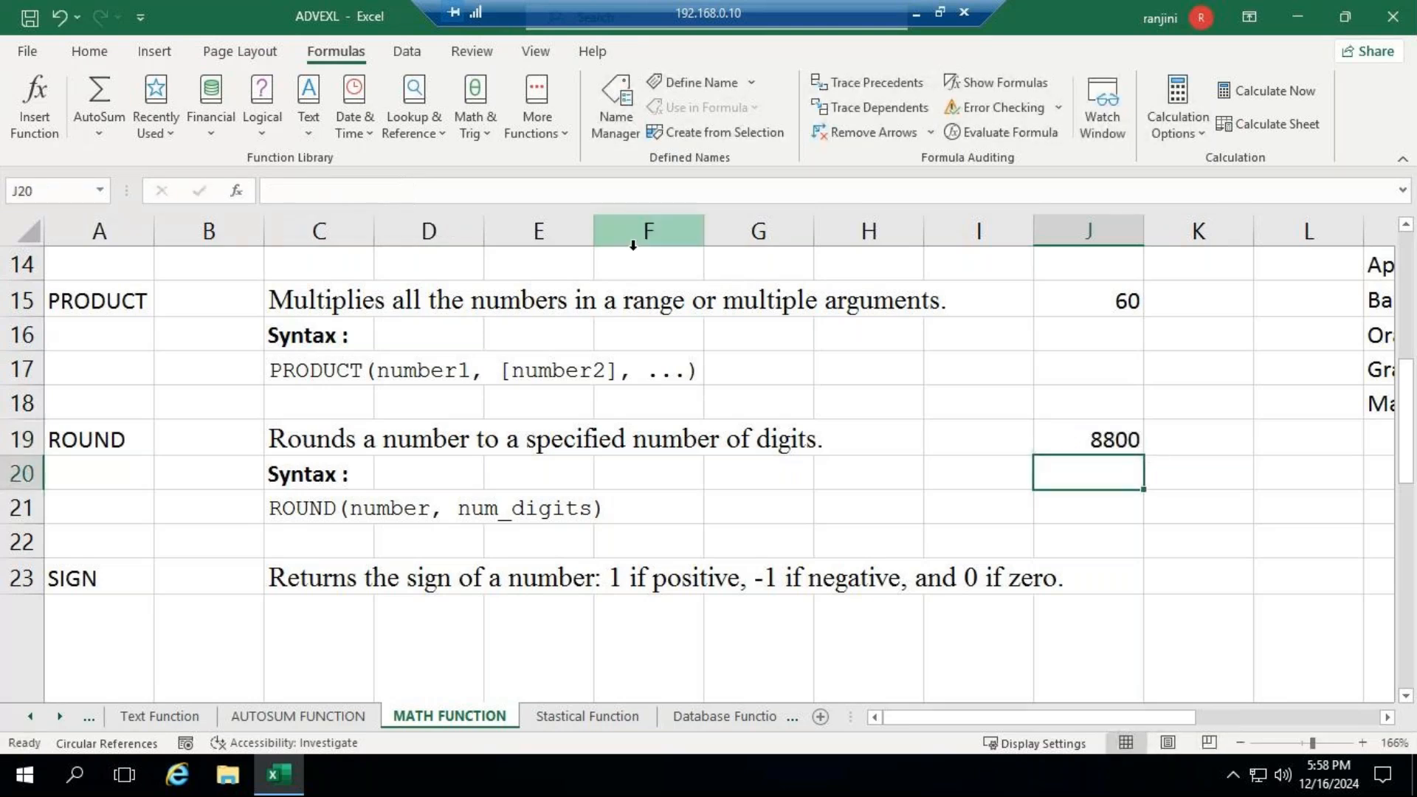
# - Replace the num_digits argument of the ROUND formula in J19 with 3 to keep three decimals
pyautogui.click(1064, 436)
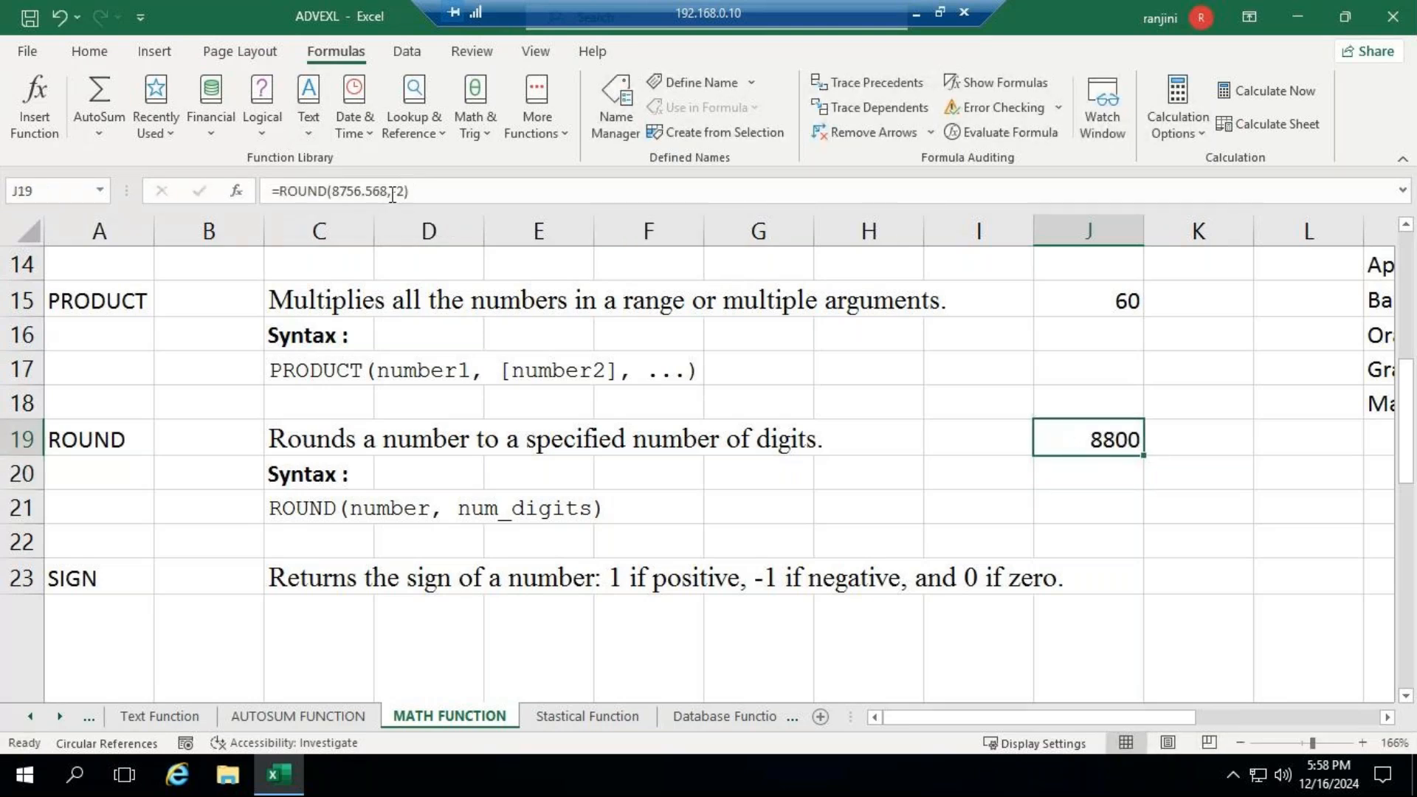
pyautogui.click(397, 191)
pyautogui.press('BackSpace')
pyautogui.write('3')
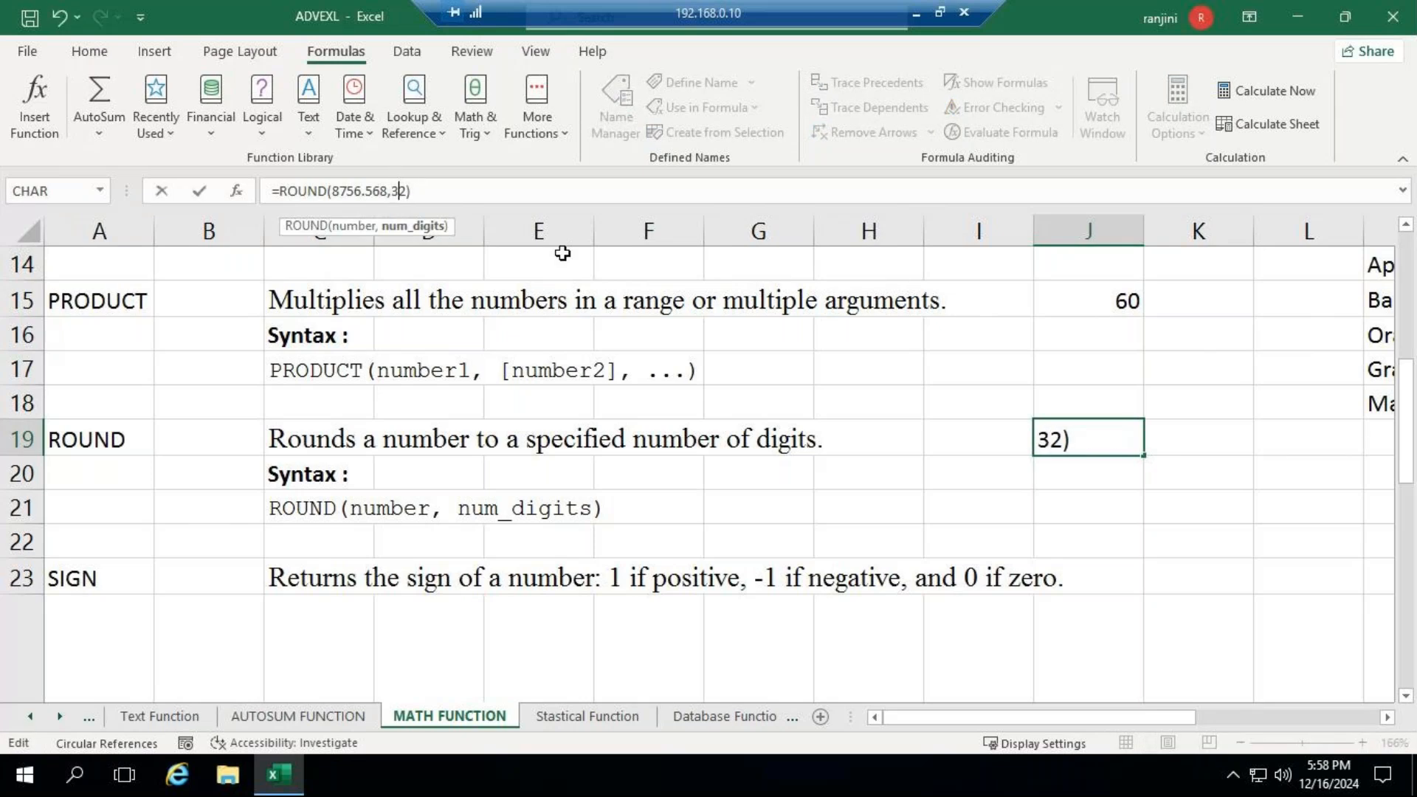
pyautogui.press('Delete')
pyautogui.press('Return')
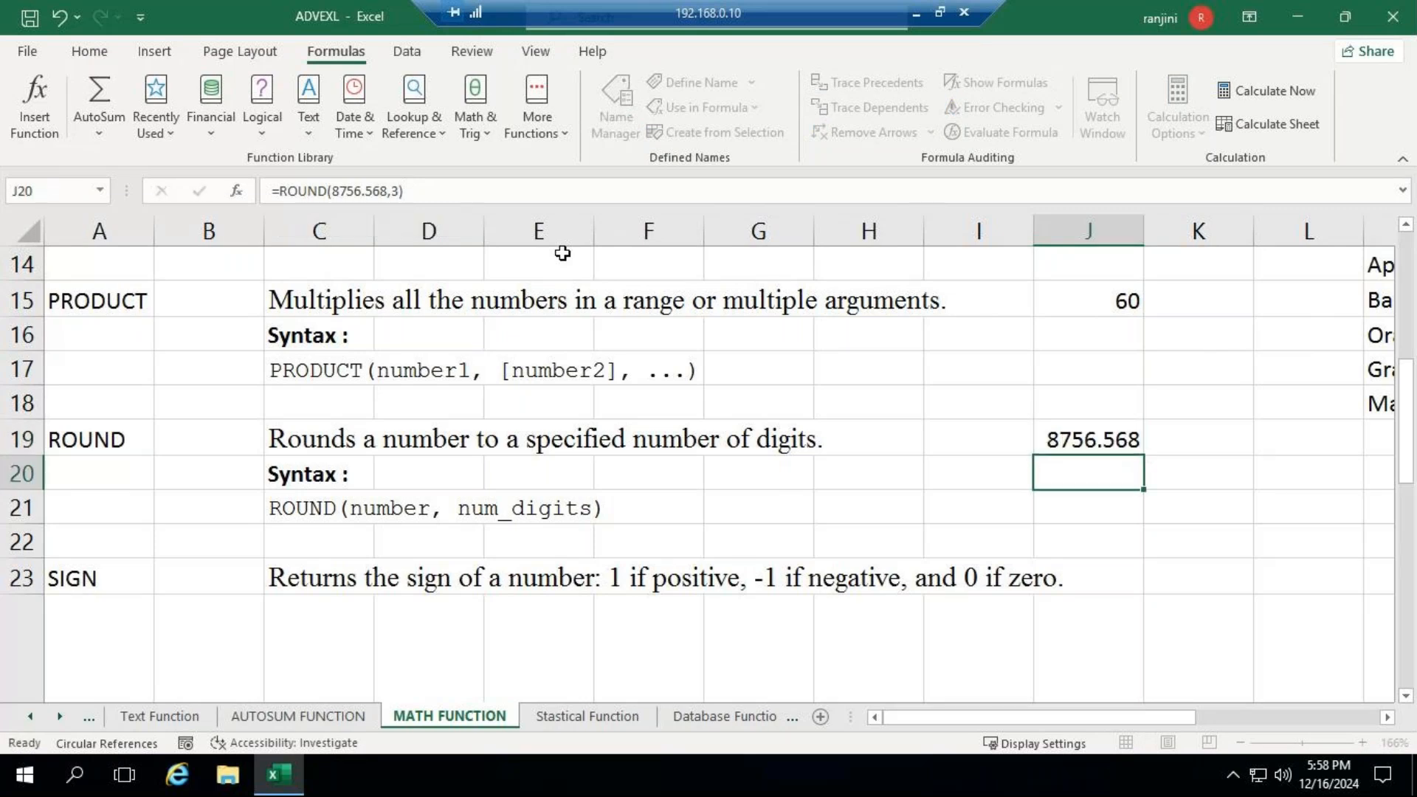
# - Set the num_digits argument of the J19 ROUND formula to -3 and reselect the cell to review it
pyautogui.press('Up')
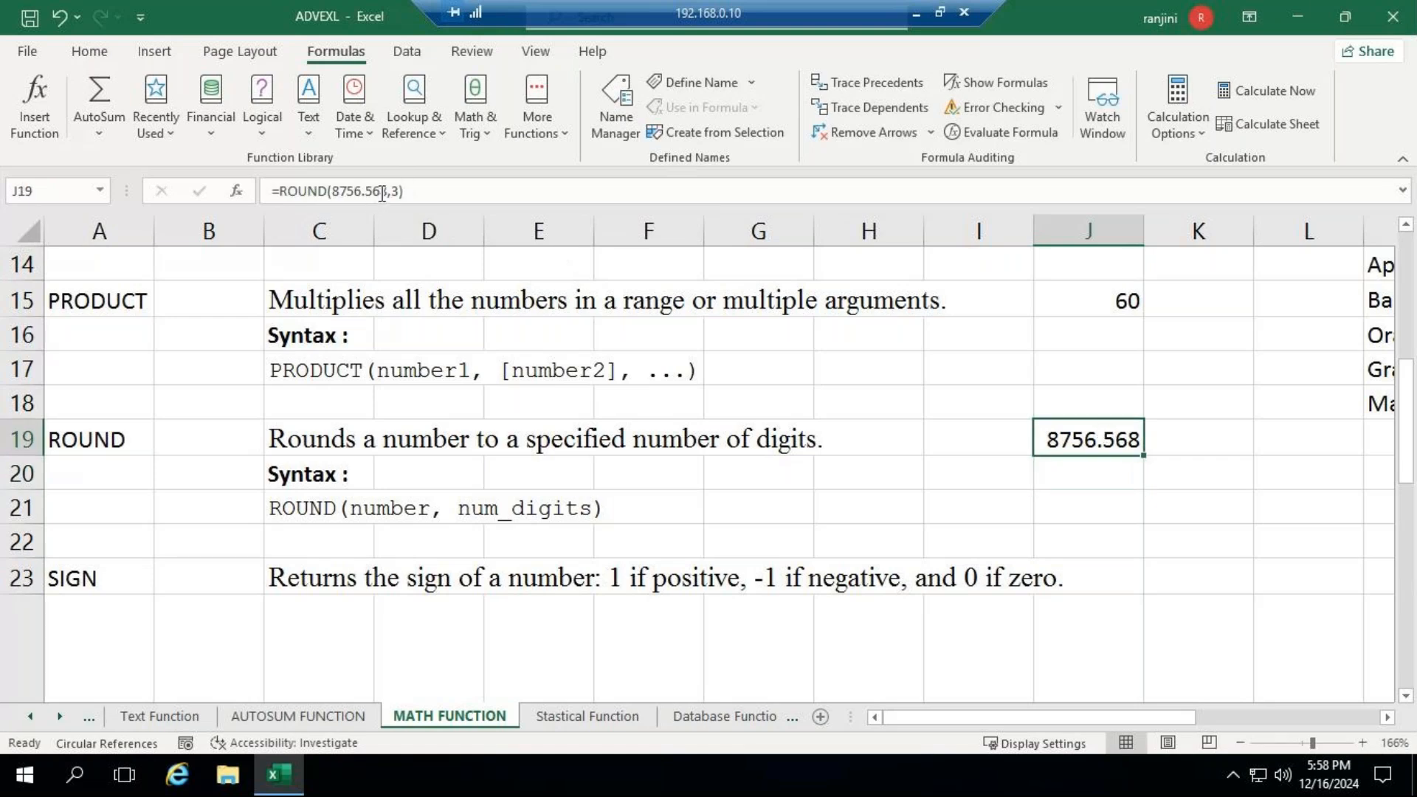
pyautogui.doubleClick(398, 192)
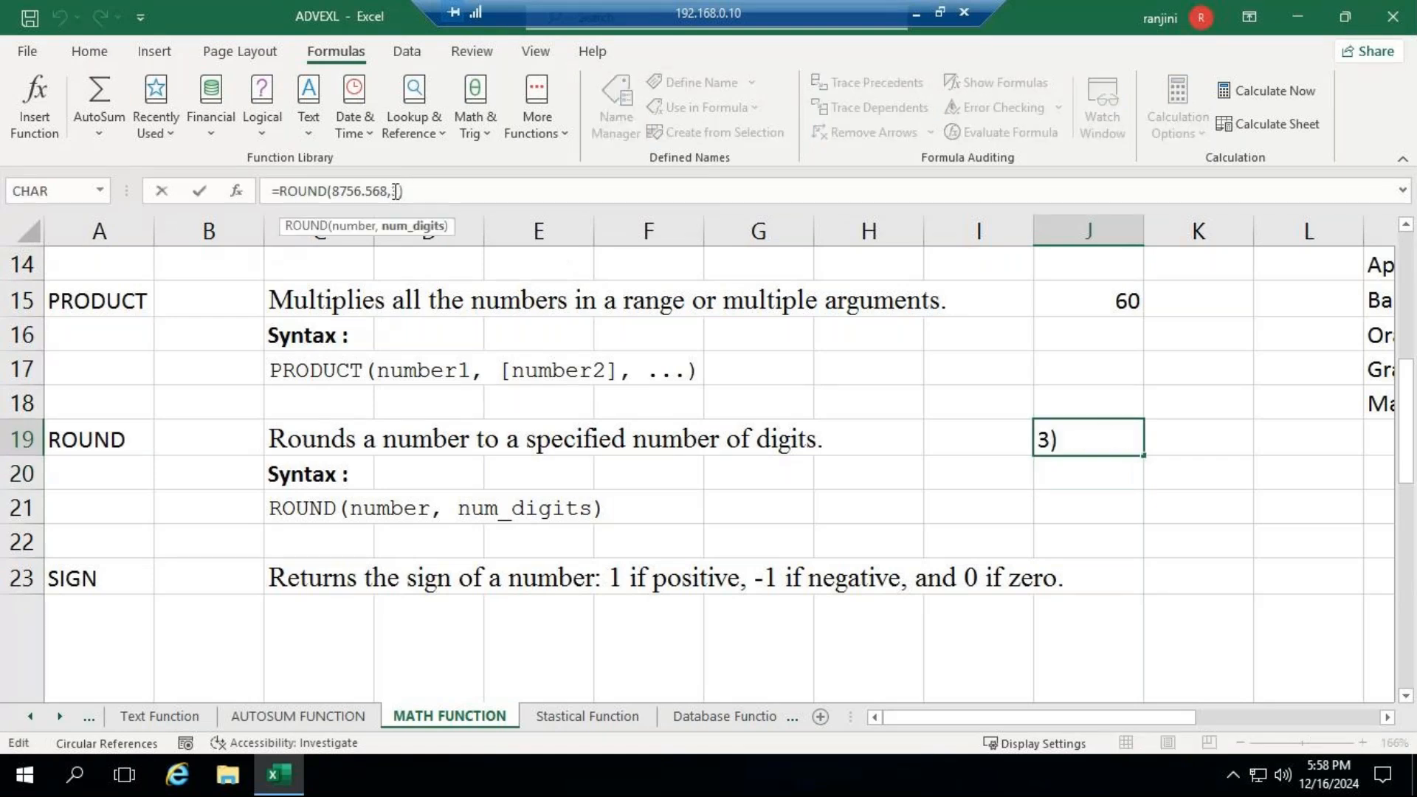
pyautogui.write('-3')
pyautogui.press('Return')
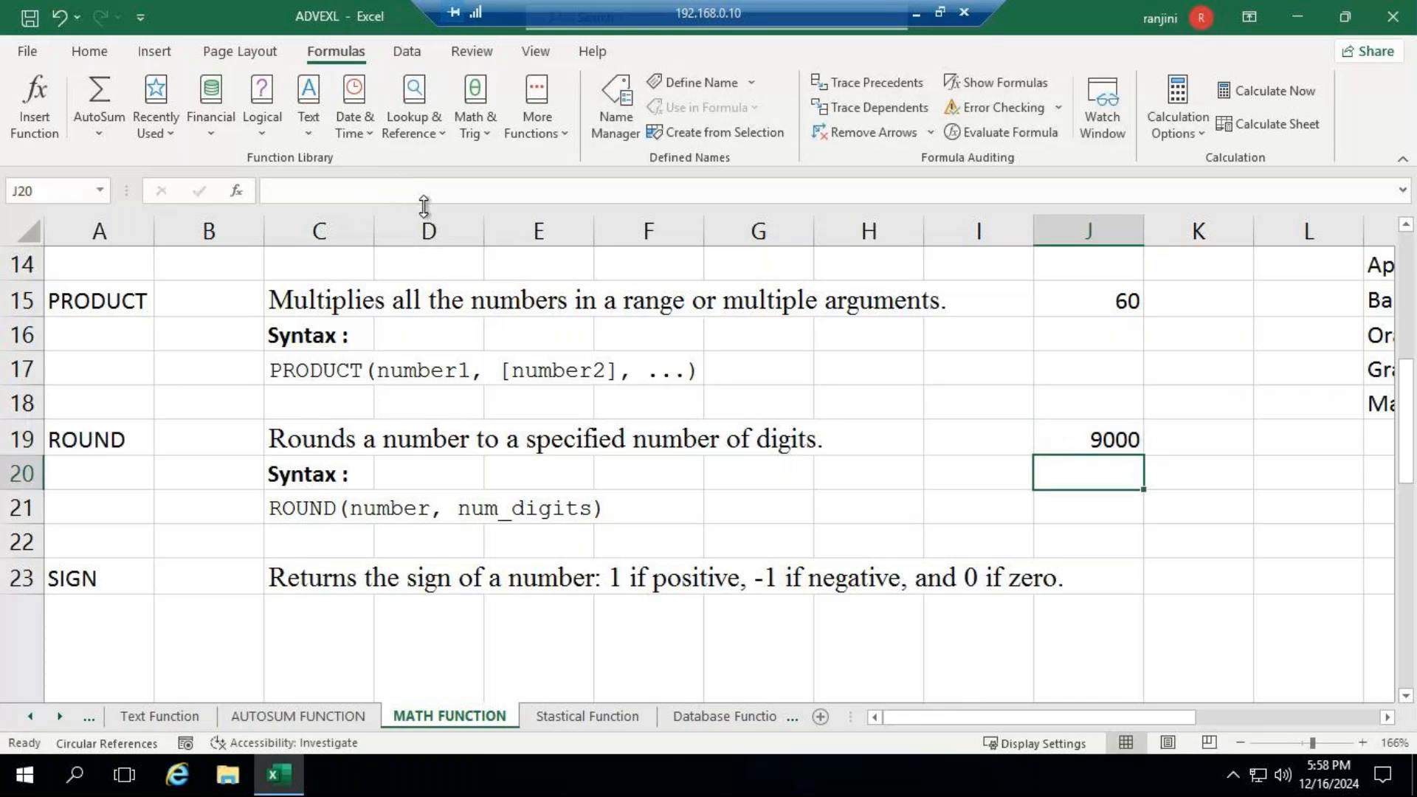
pyautogui.click(1092, 448)
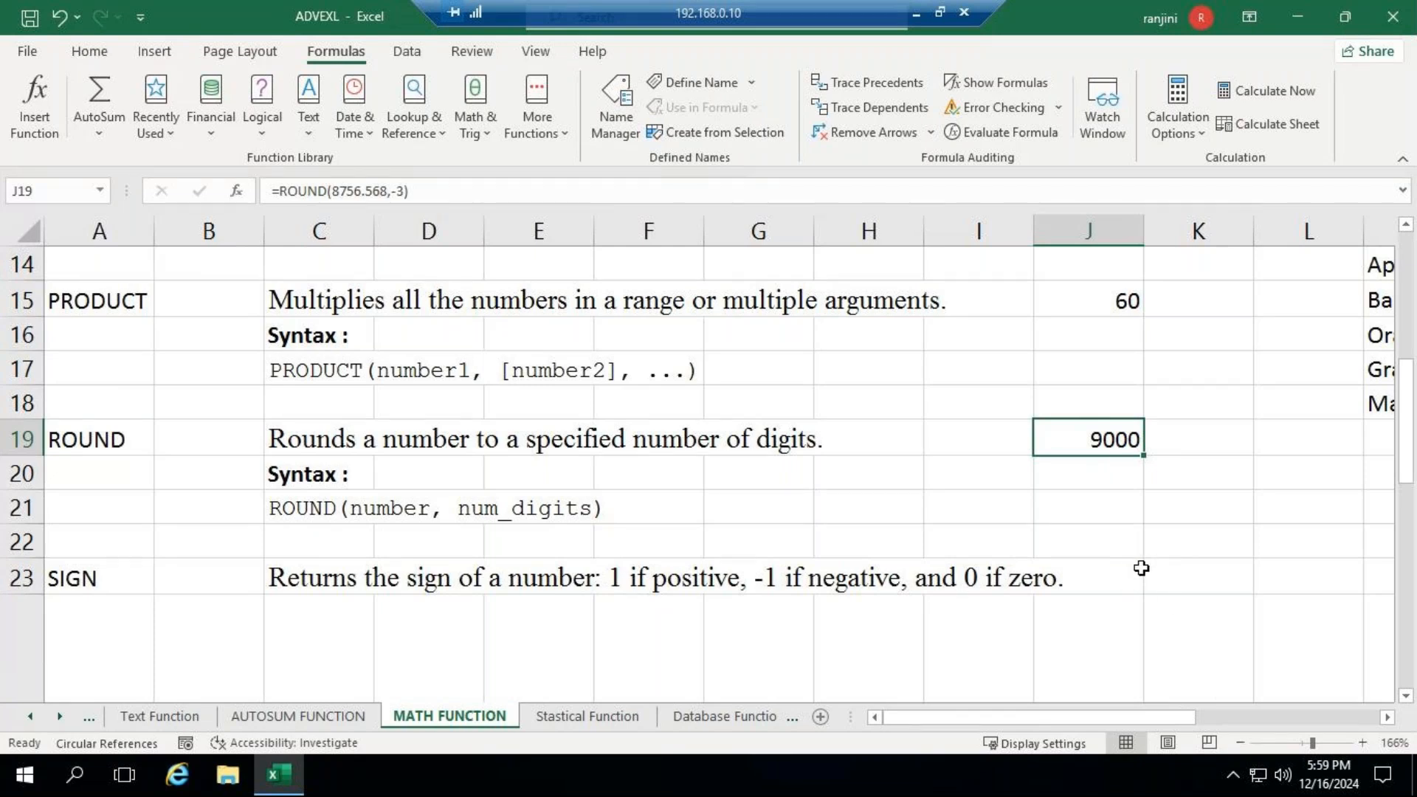
# - Enter the formula =SIGN(5) in cell K23 beside the SIGN description
pyautogui.click(1171, 576)
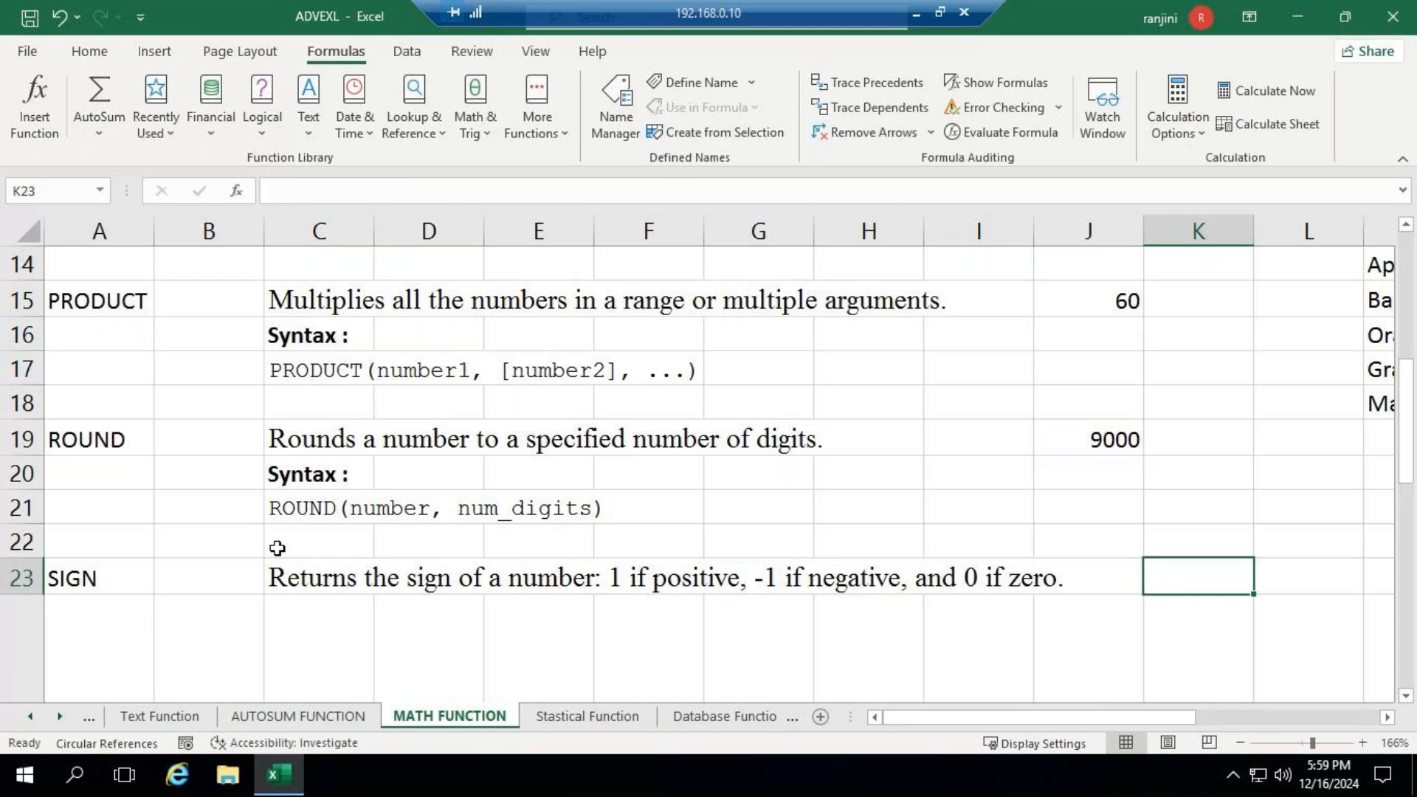
pyautogui.scroll(-1, 277, 548)
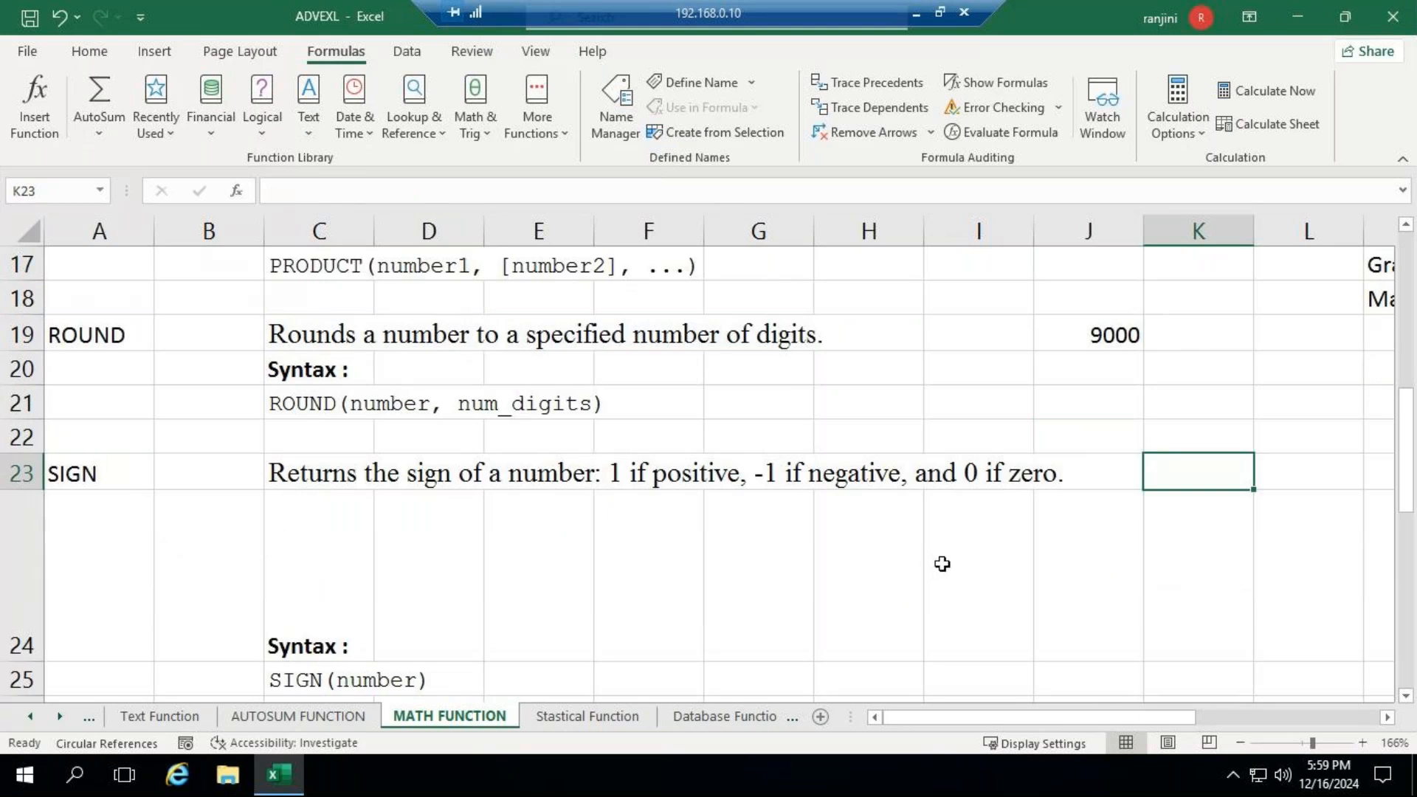
pyautogui.write('=')
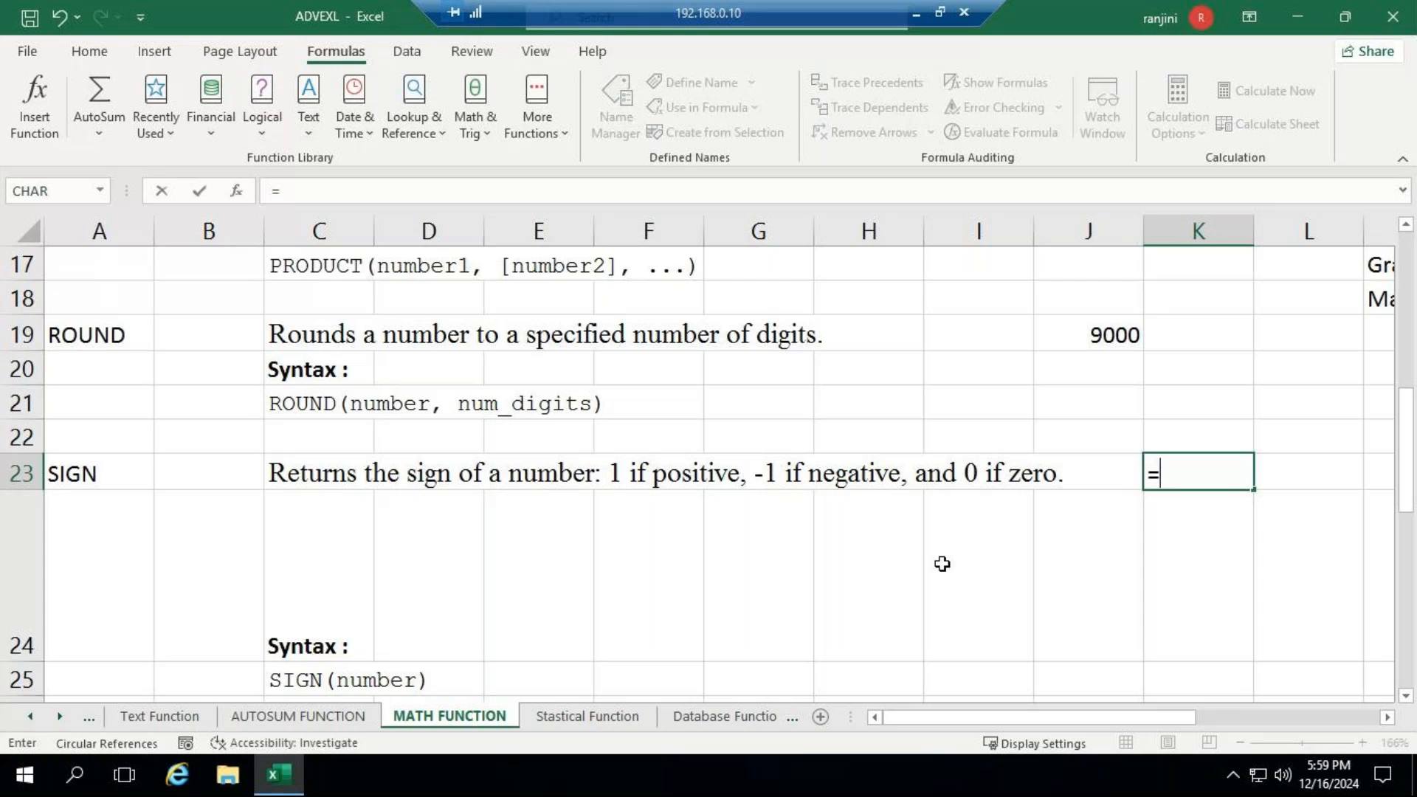
pyautogui.write('SIGN')
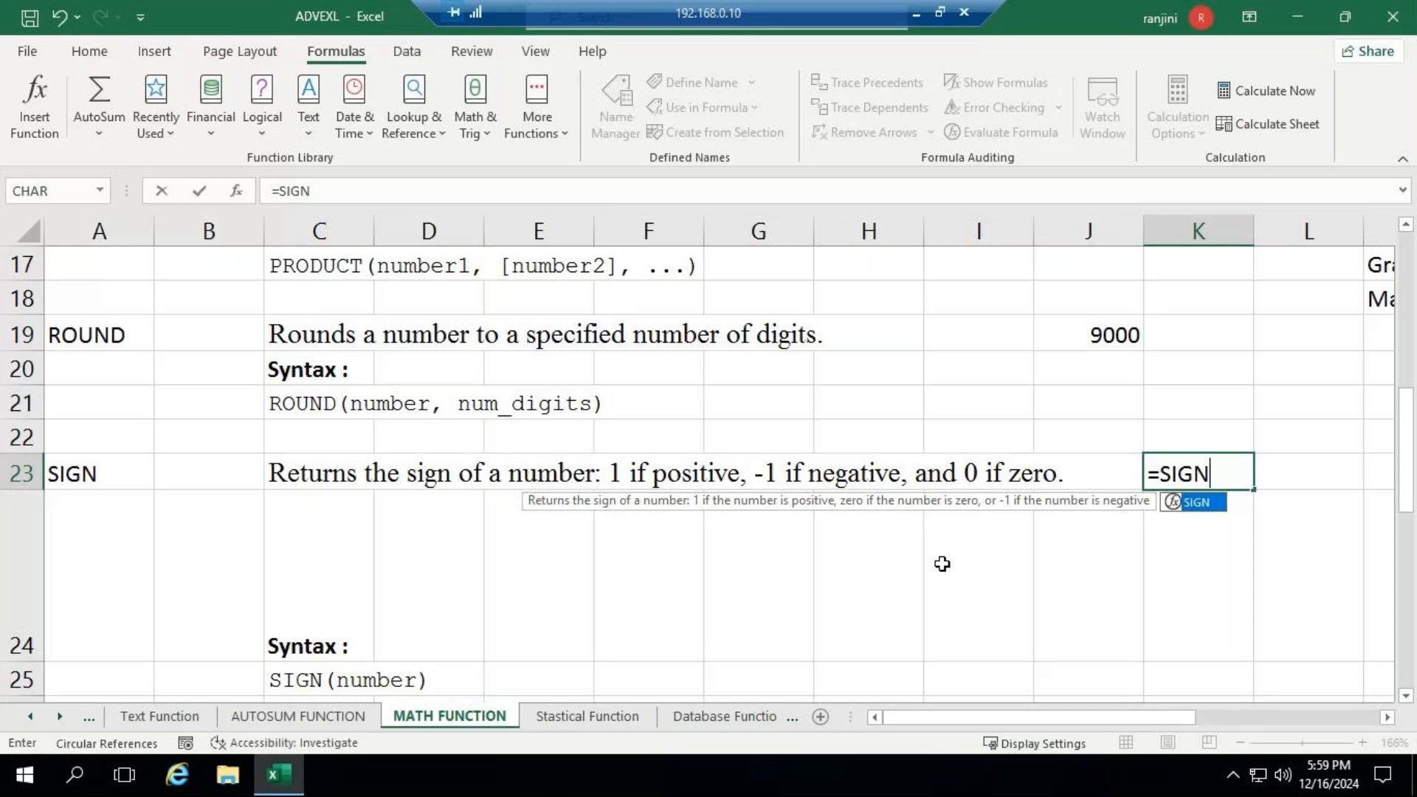
pyautogui.press('Escape')
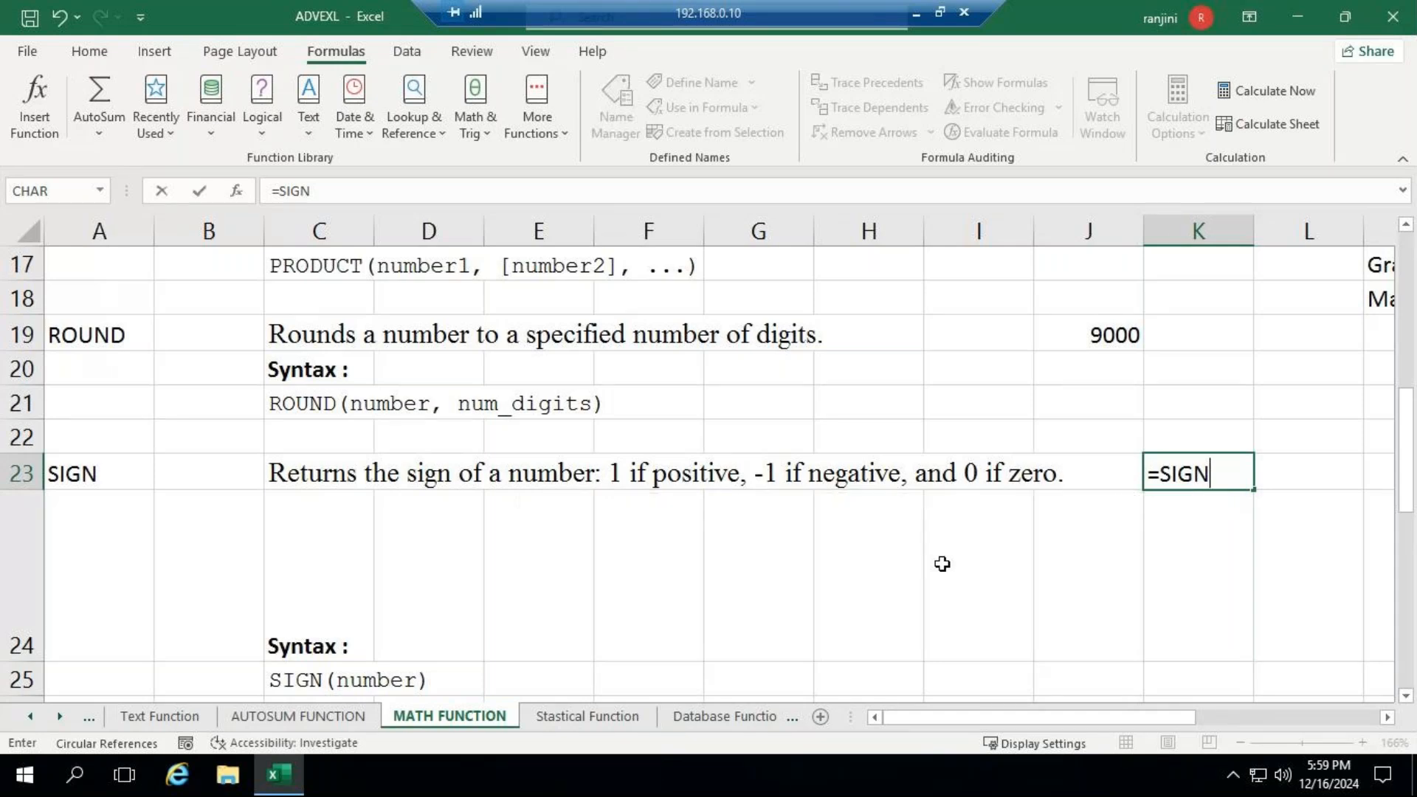
pyautogui.write('(5)')
pyautogui.press('Return')
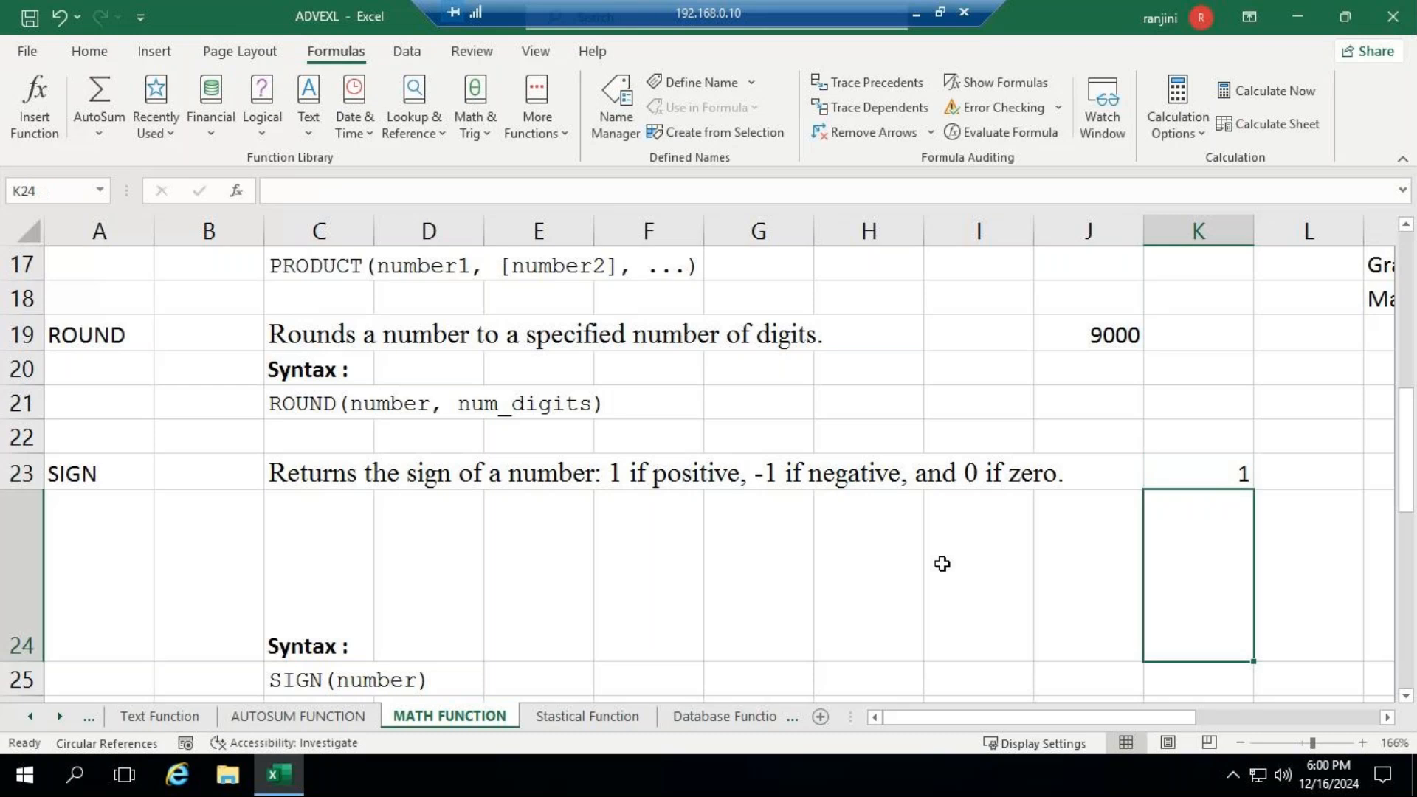
# - Change the argument of the SIGN formula in K23 to -5
pyautogui.press('Up')
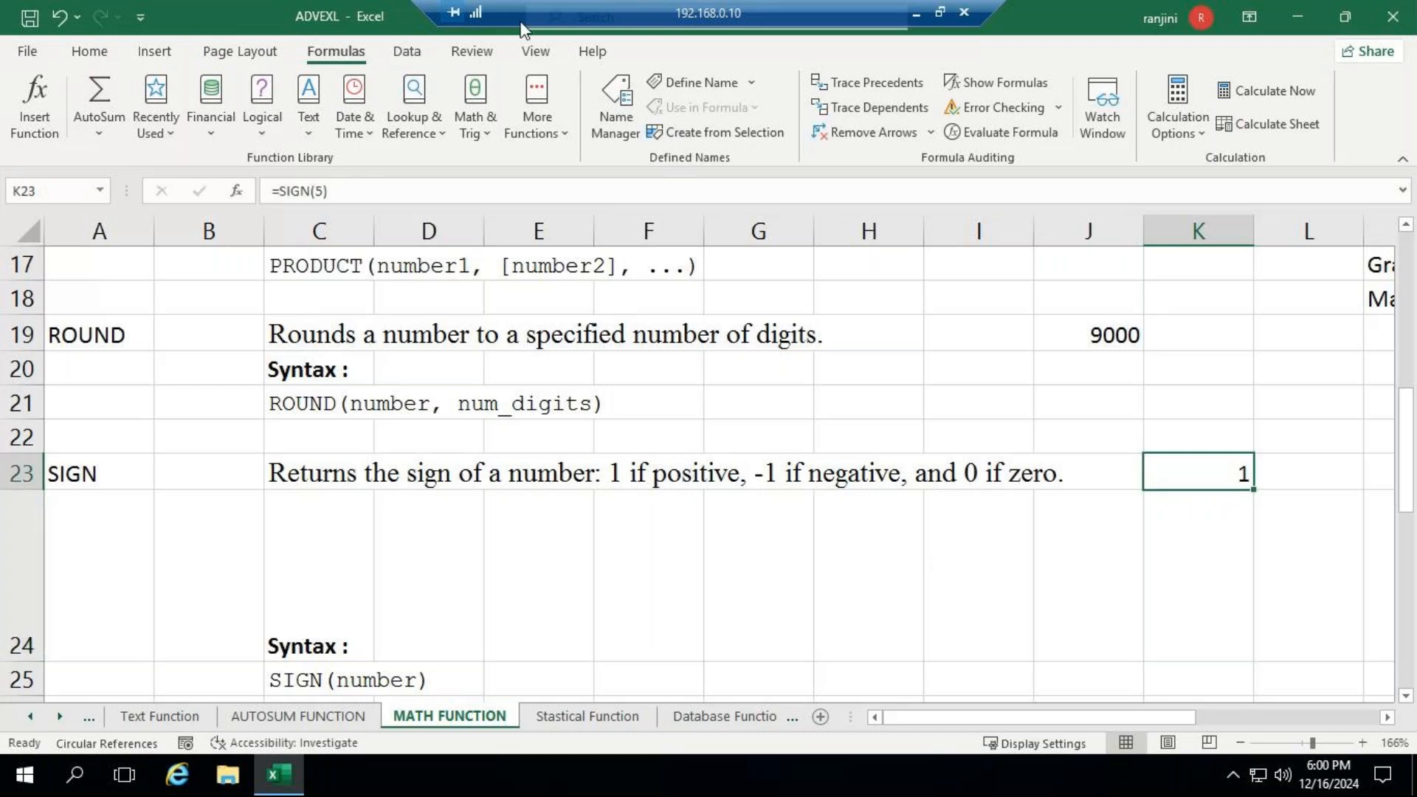
pyautogui.click(318, 191)
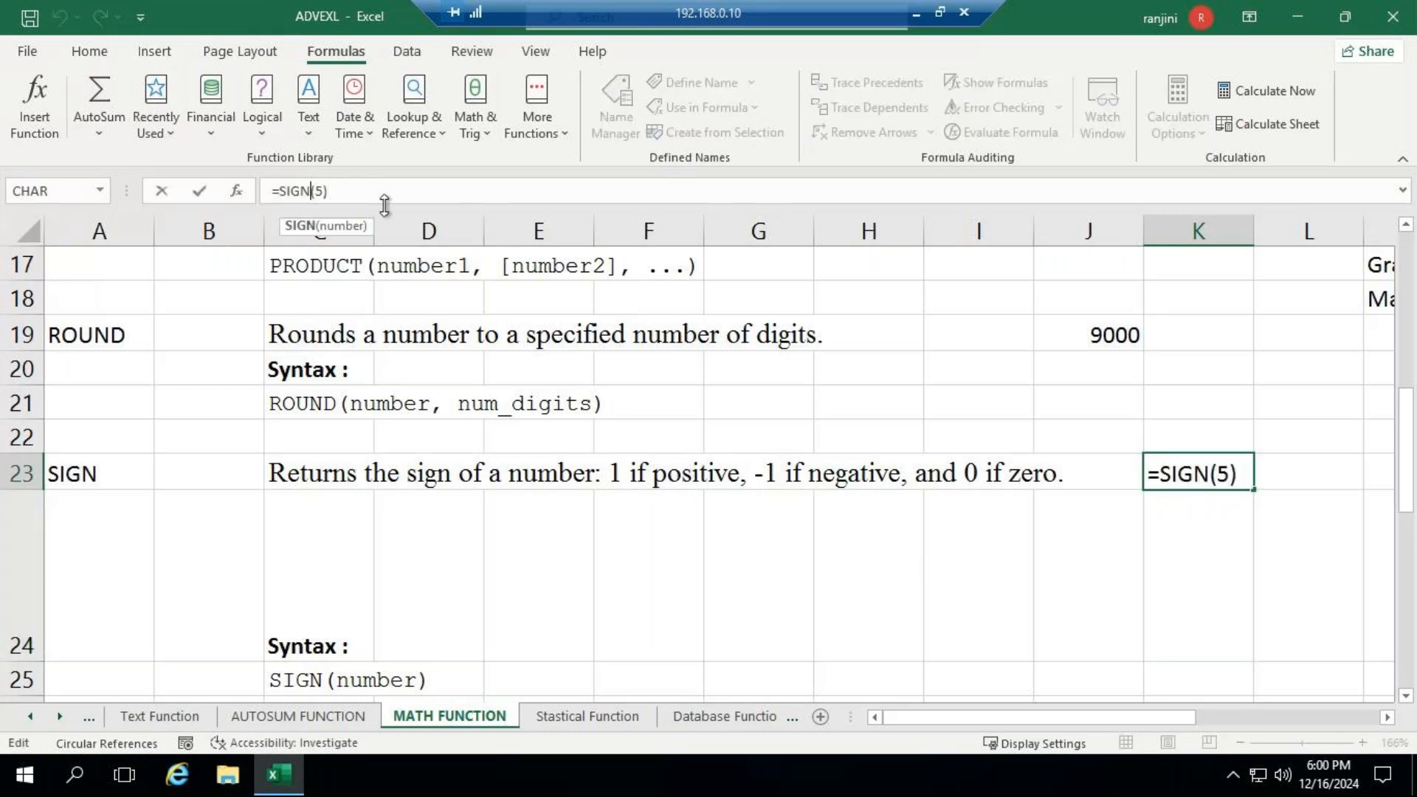
pyautogui.write('-')
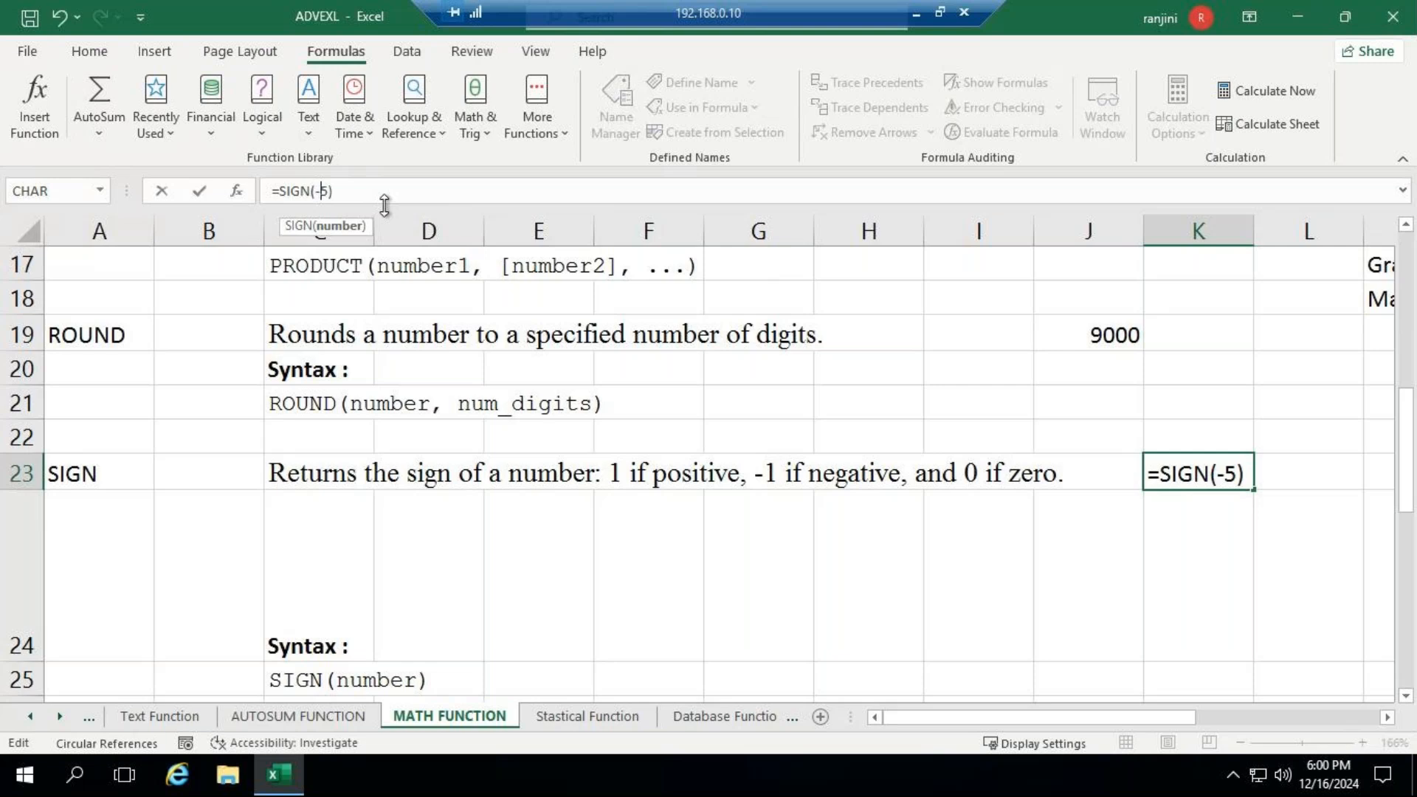
pyautogui.press('Return')
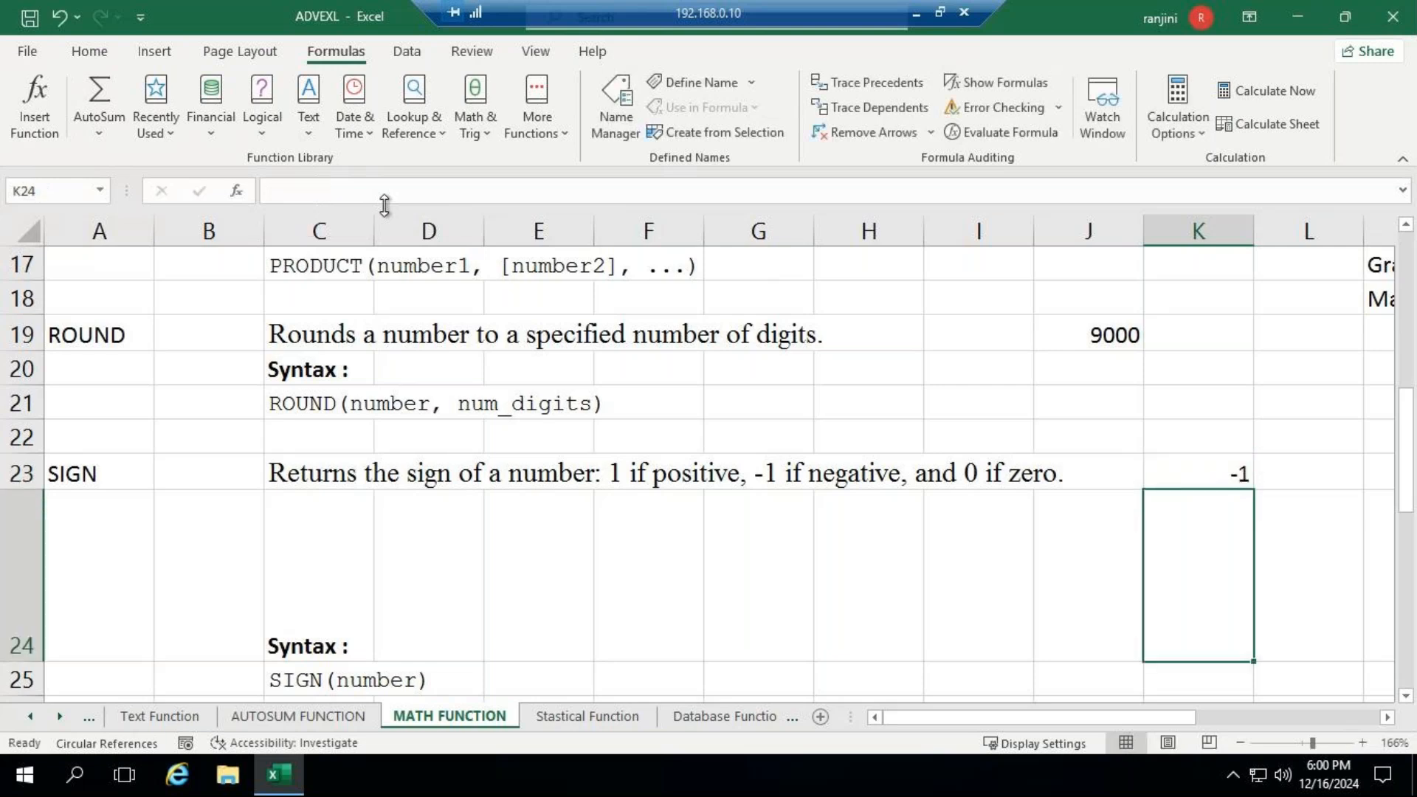
# - Replace the argument of the K23 SIGN formula with 0 and reselect the cell to review it
pyautogui.click(1201, 462)
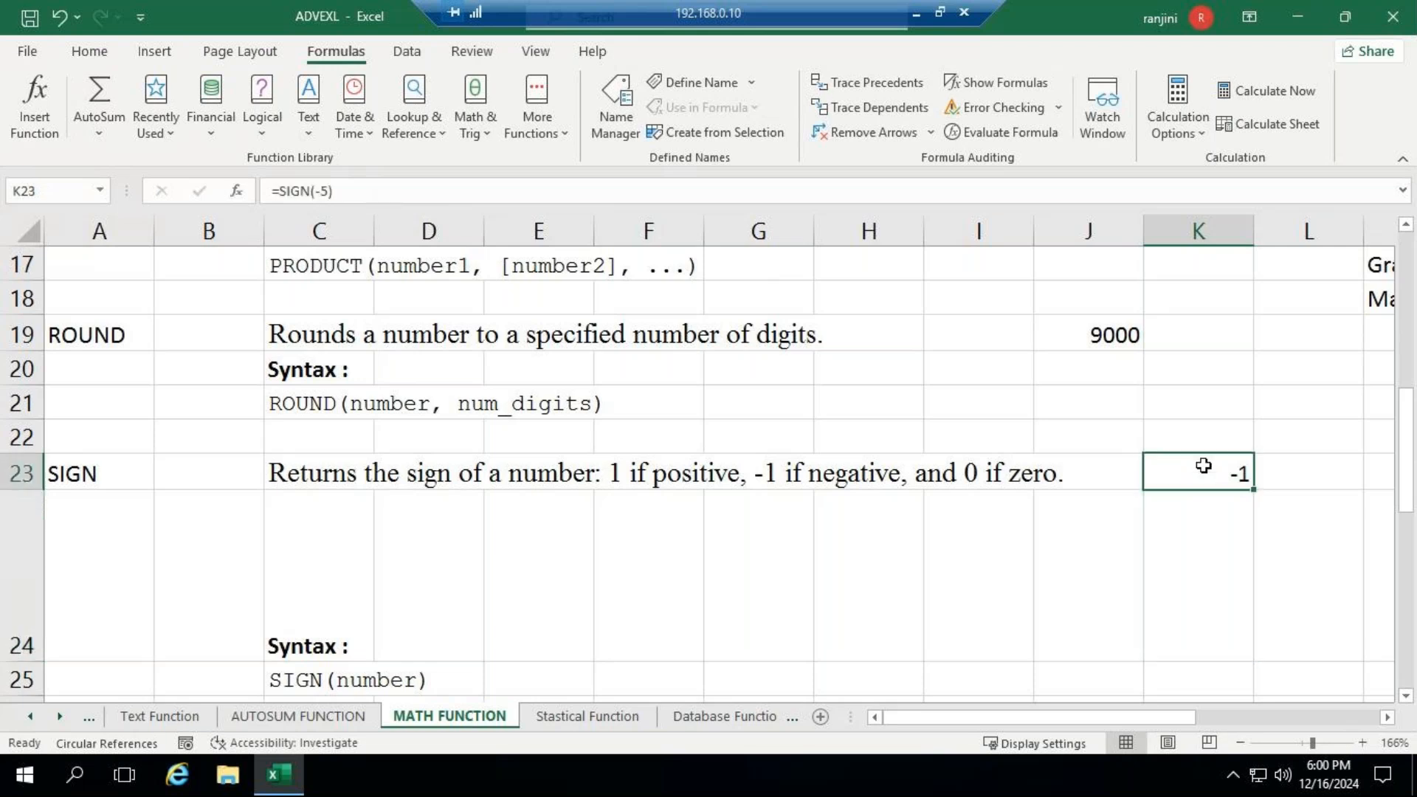
pyautogui.click(315, 191)
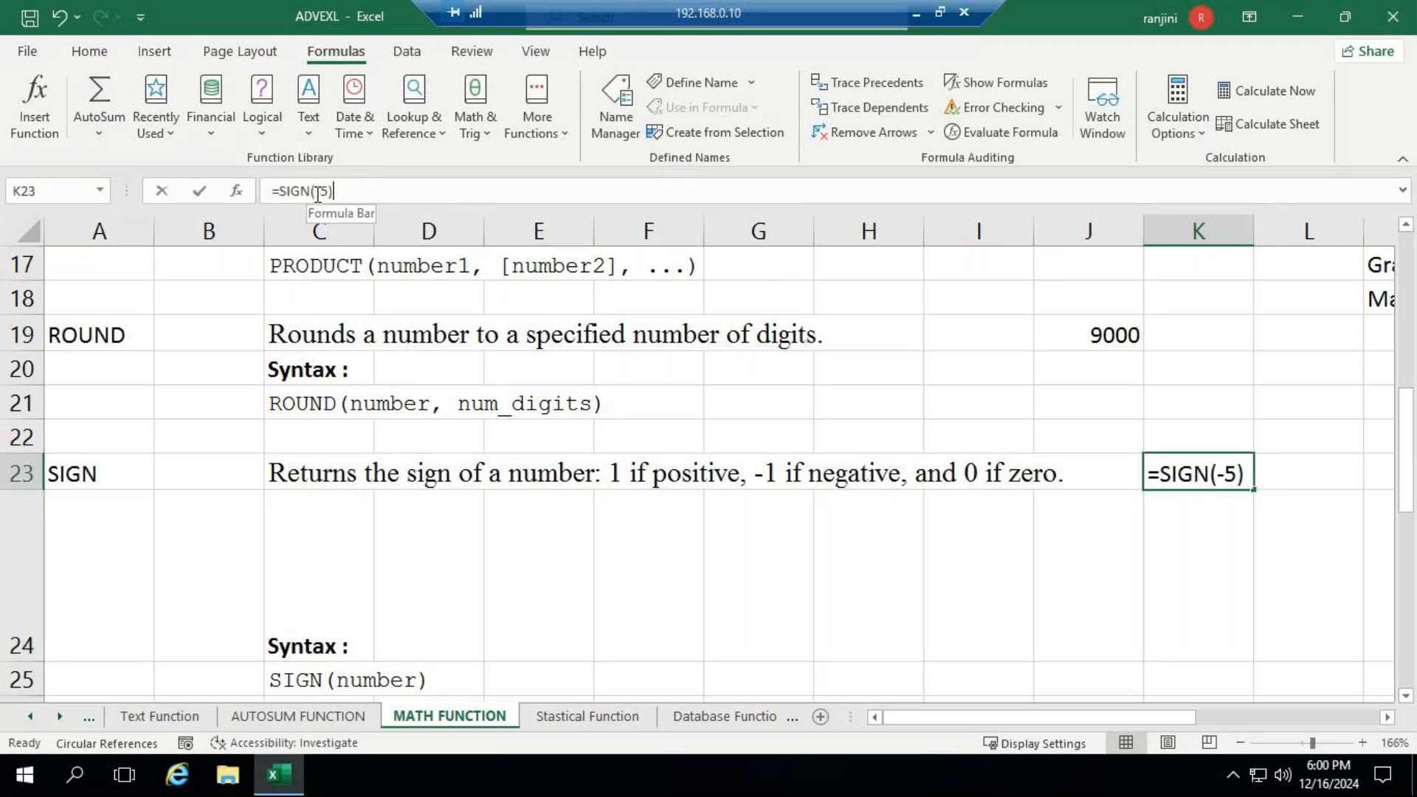
pyautogui.press('Delete')
pyautogui.press('Delete')
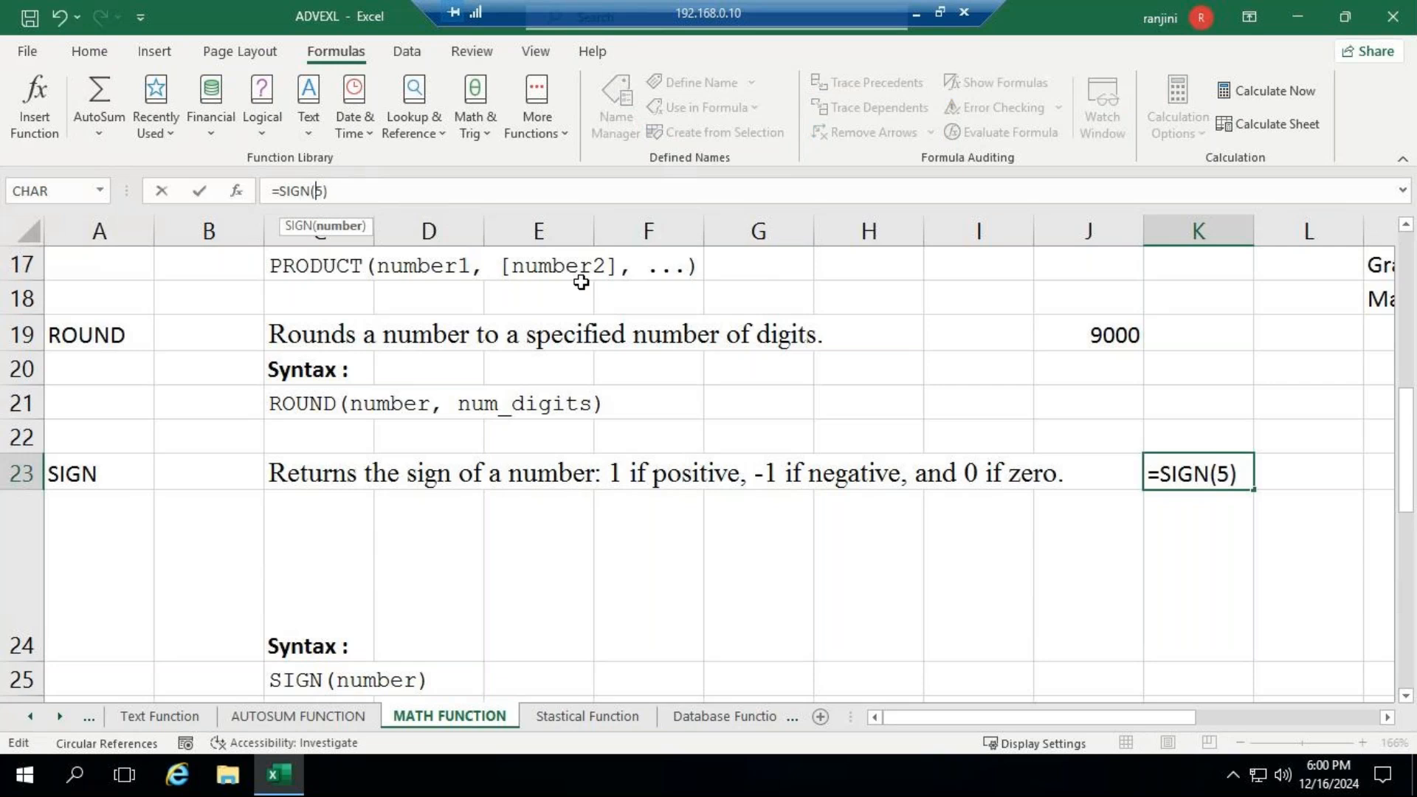
pyautogui.write('0')
pyautogui.press('Return')
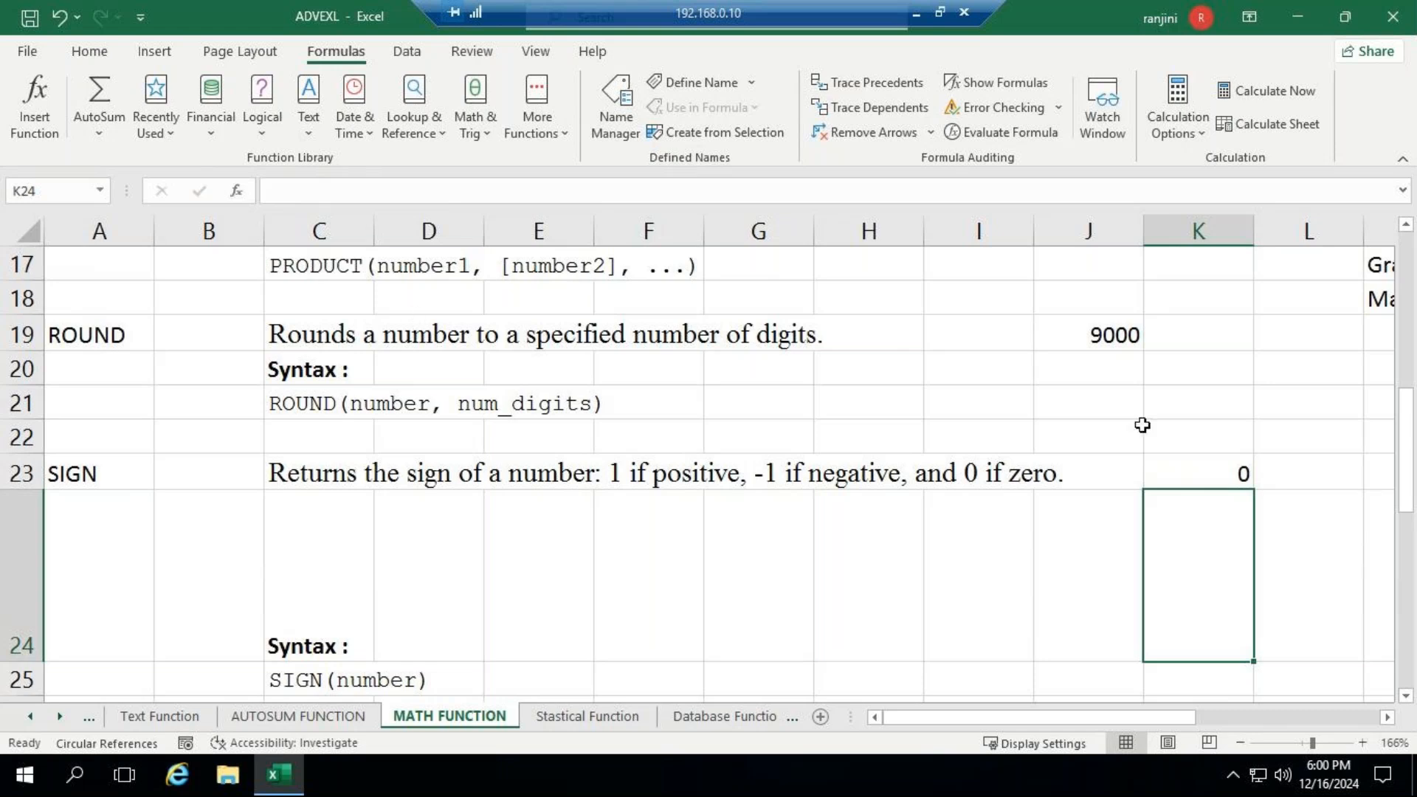
pyautogui.click(1178, 469)
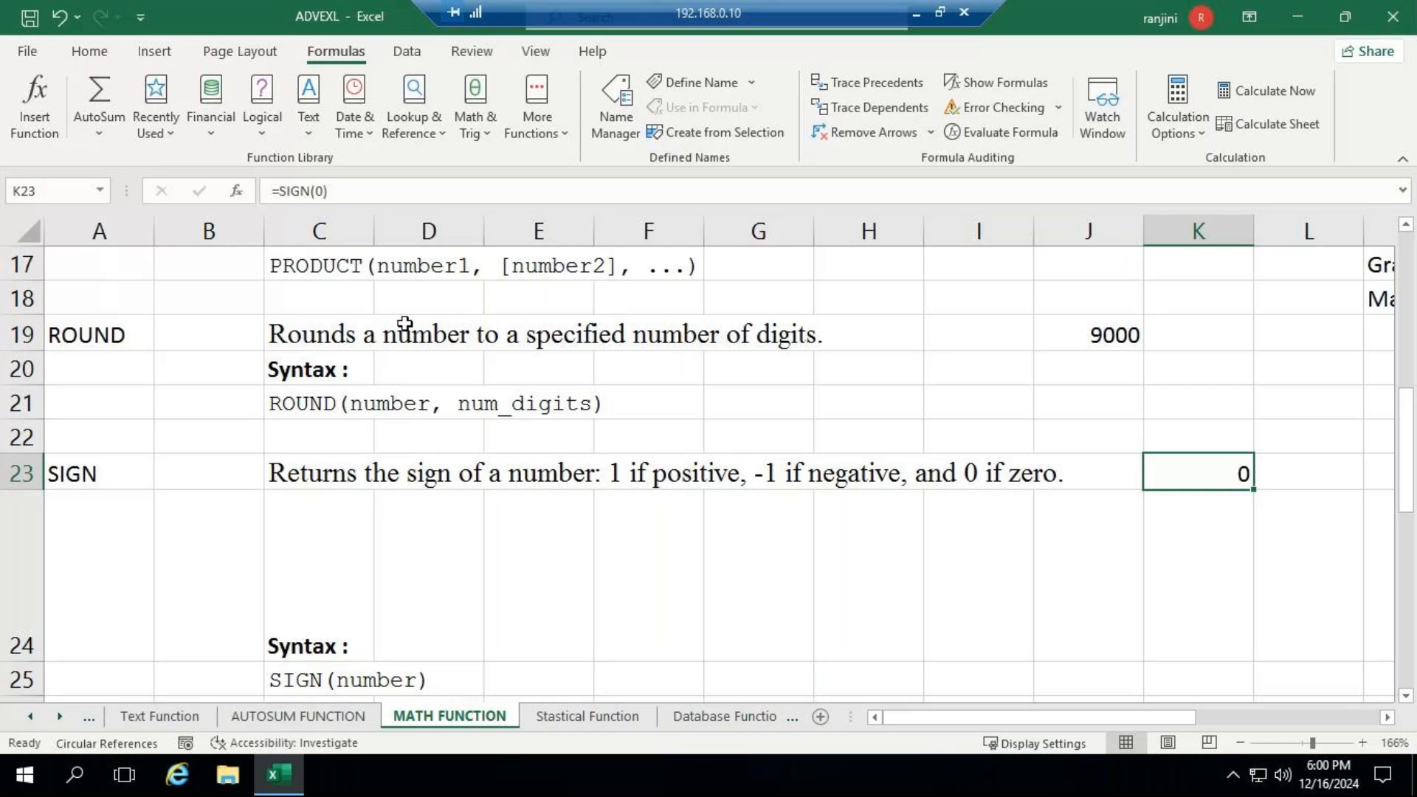
# - Select cell I27 in the SQRT row and check the GoTo meeting window before returning to the remote Excel workbook
pyautogui.scroll(-1, 814, 526)
pyautogui.scroll(-2, 814, 526)
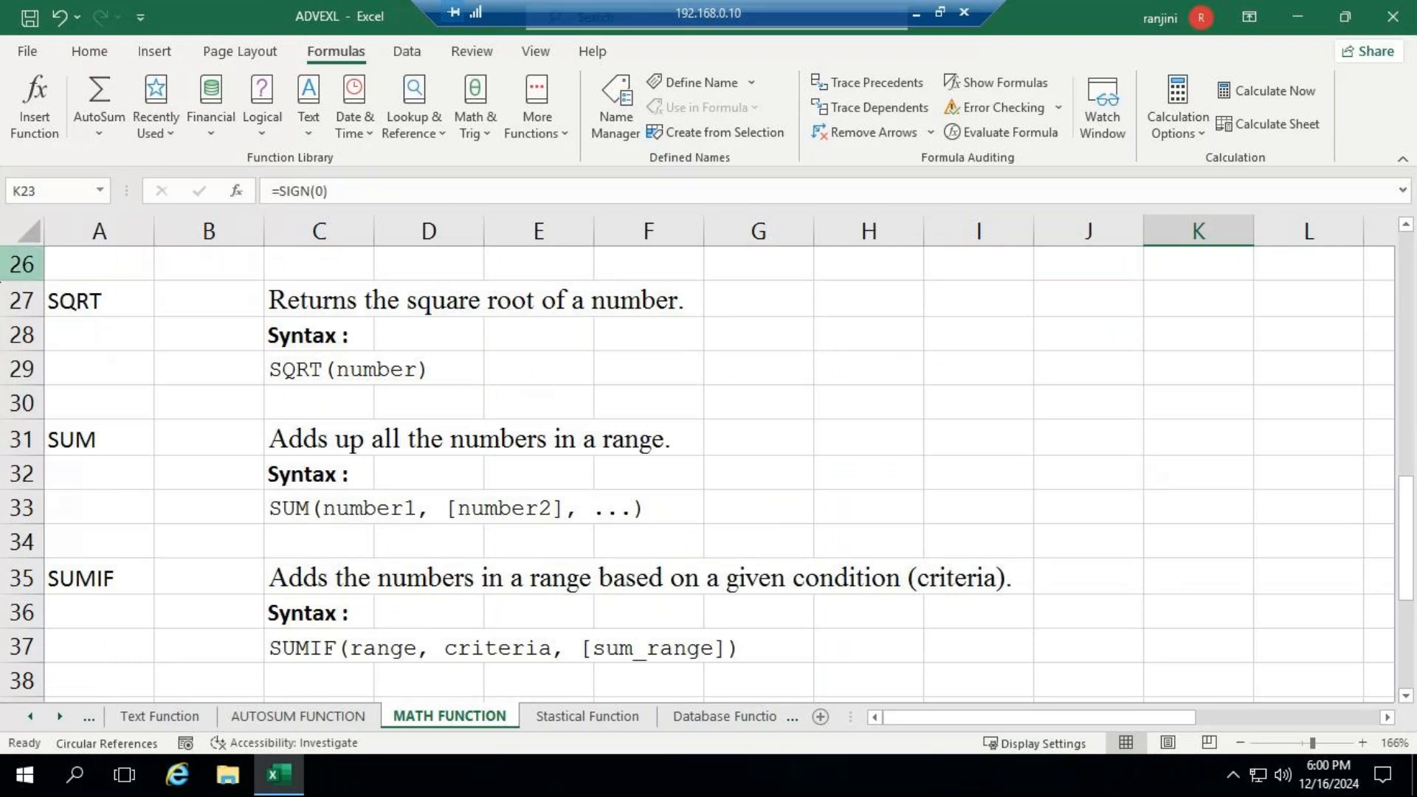
pyautogui.click(998, 306)
pyautogui.press('Delete')
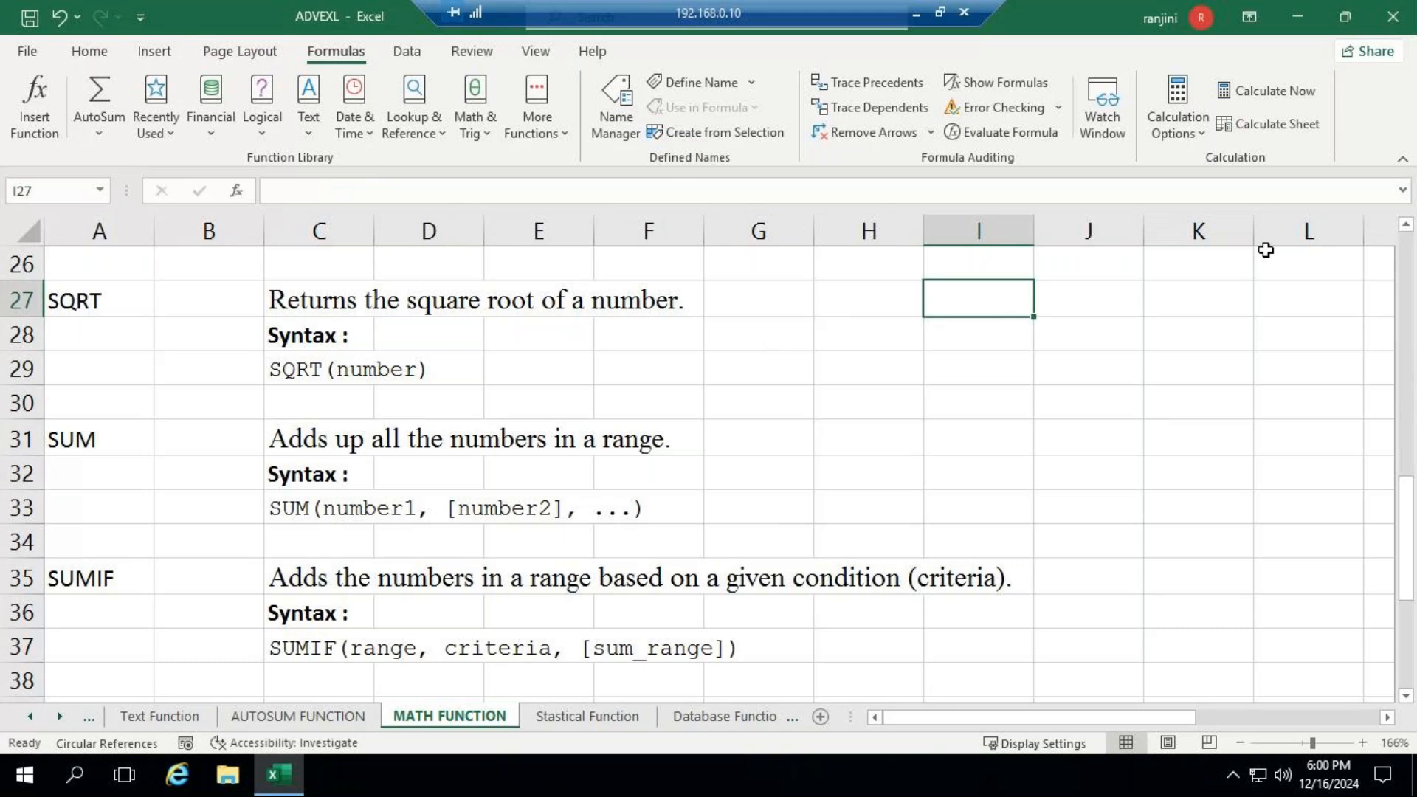
pyautogui.click(916, 15)
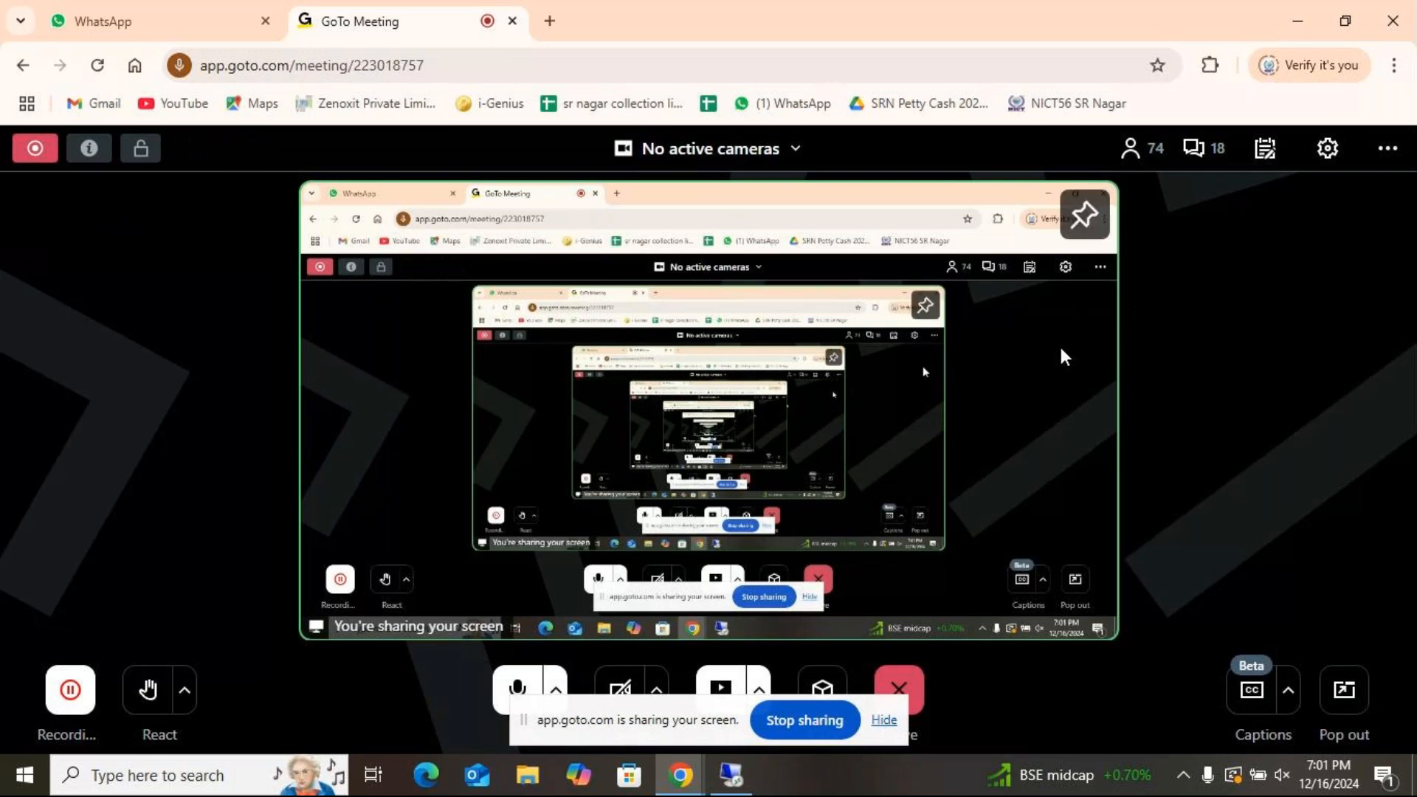
pyautogui.click(730, 775)
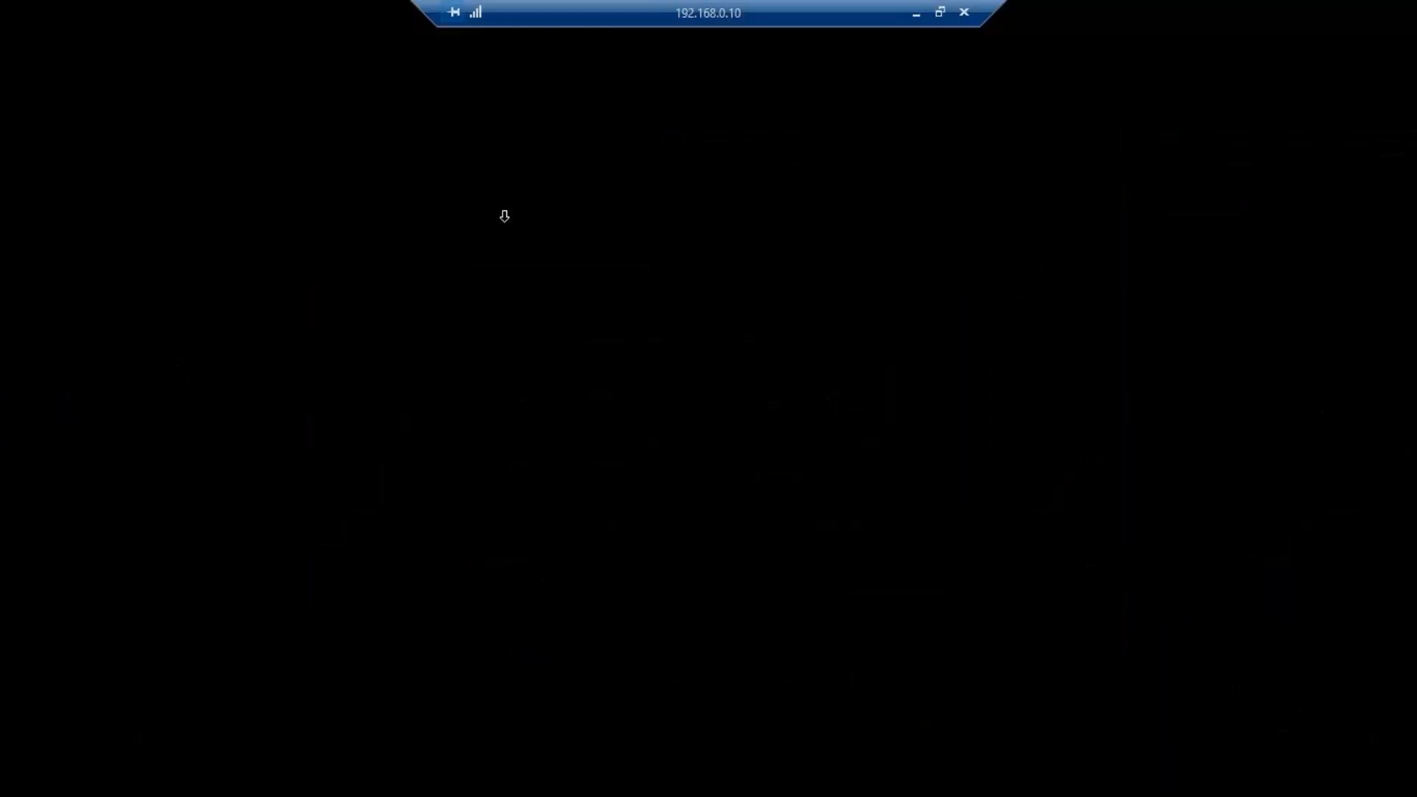
# - Enter the formula =SQRT(81) in cell I27
pyautogui.write('=S')
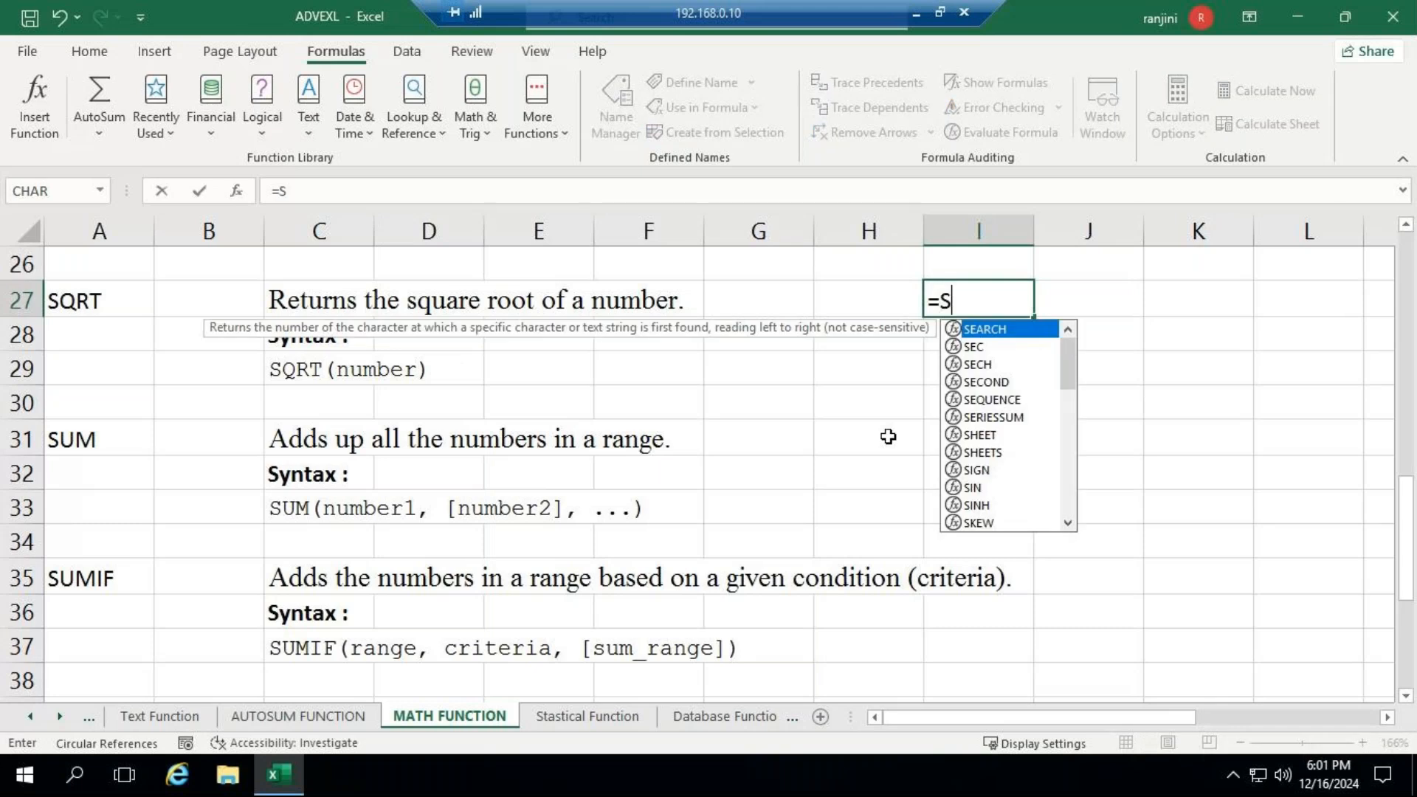
pyautogui.write('QRT')
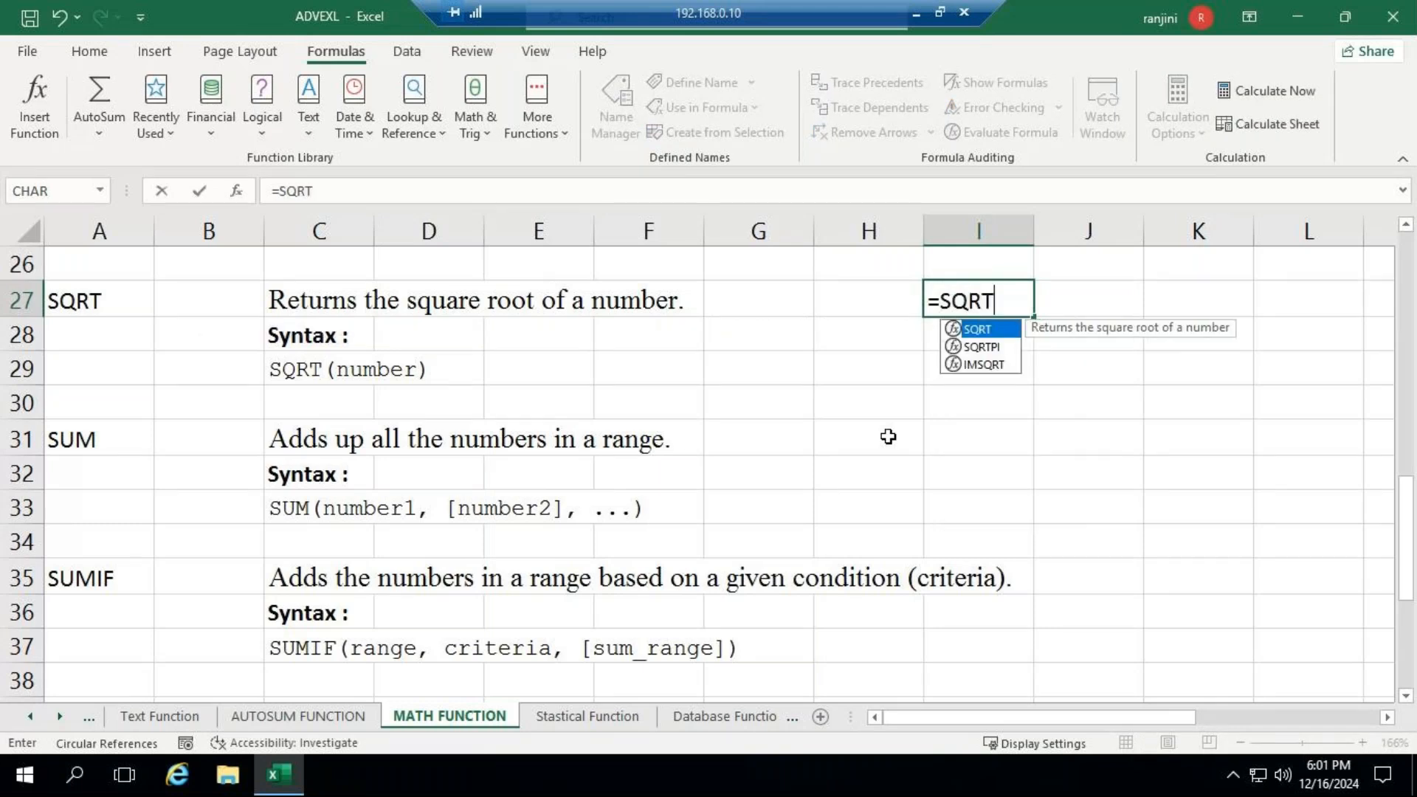
pyautogui.write('(')
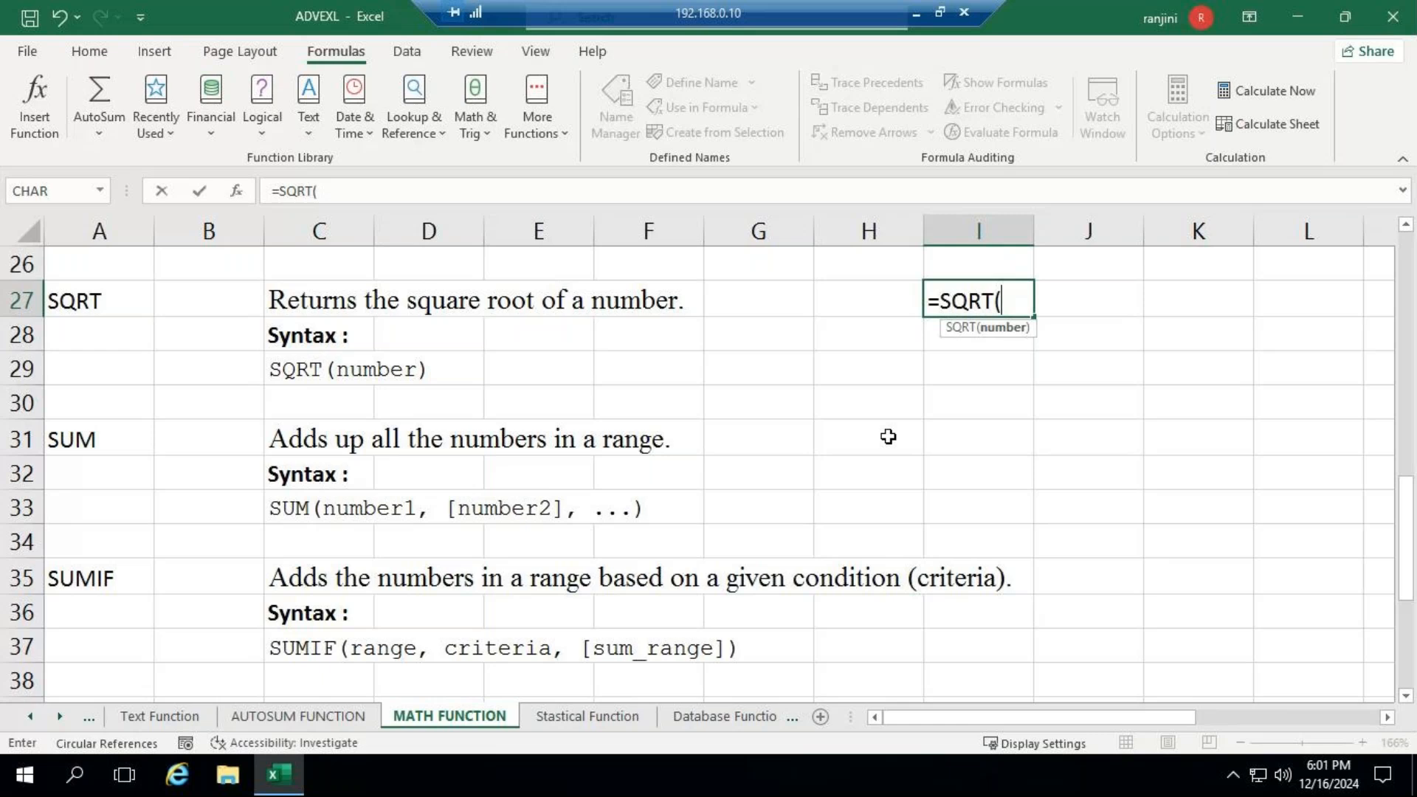
pyautogui.write('8')
pyautogui.press('BackSpace')
pyautogui.write('81)')
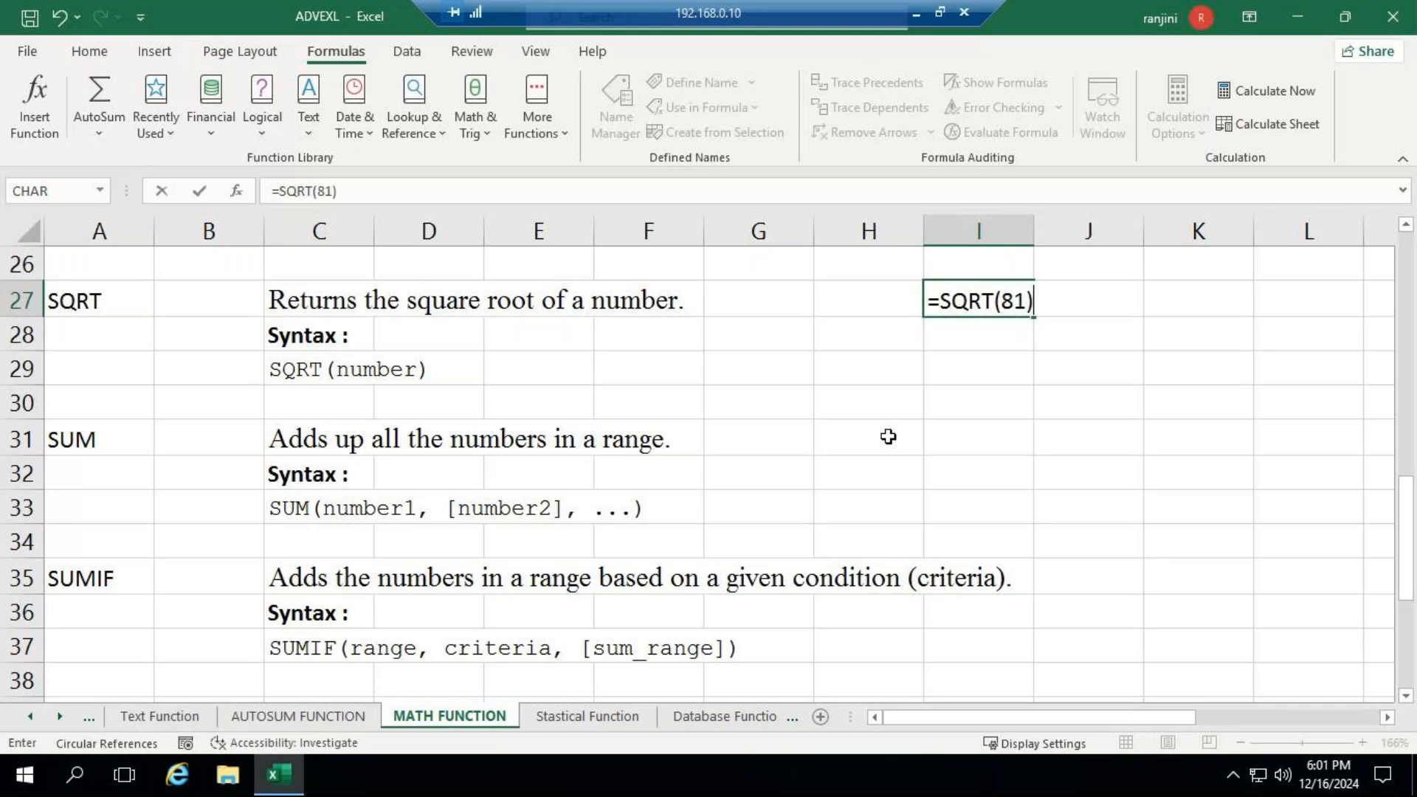
pyautogui.press('Return')
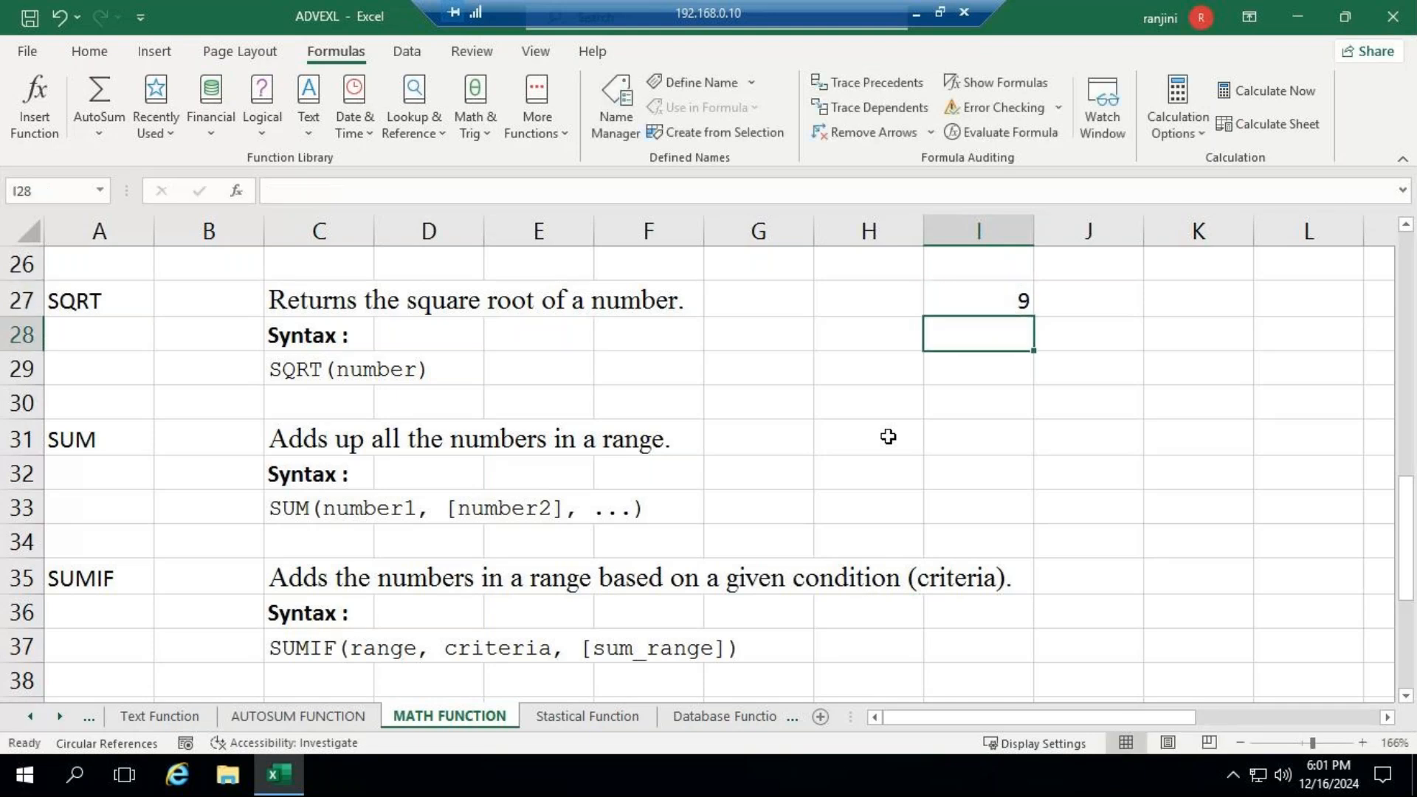
# - Enter the formula =SUM(5,3,6) in cell I31 beside the SUM description and reselect the cell to review it
pyautogui.press('Down')
pyautogui.press('Down')
pyautogui.press('Down')
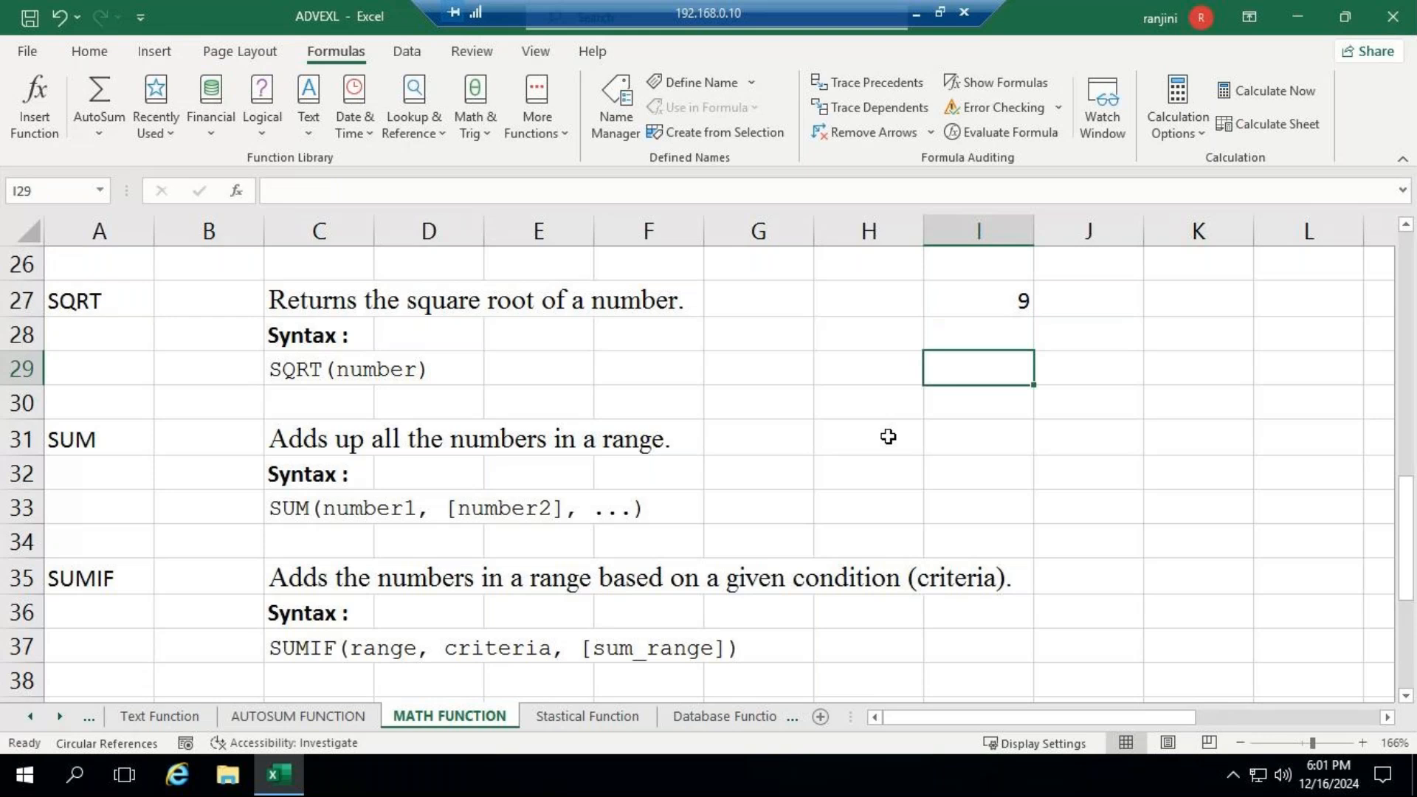
pyautogui.press('F2')
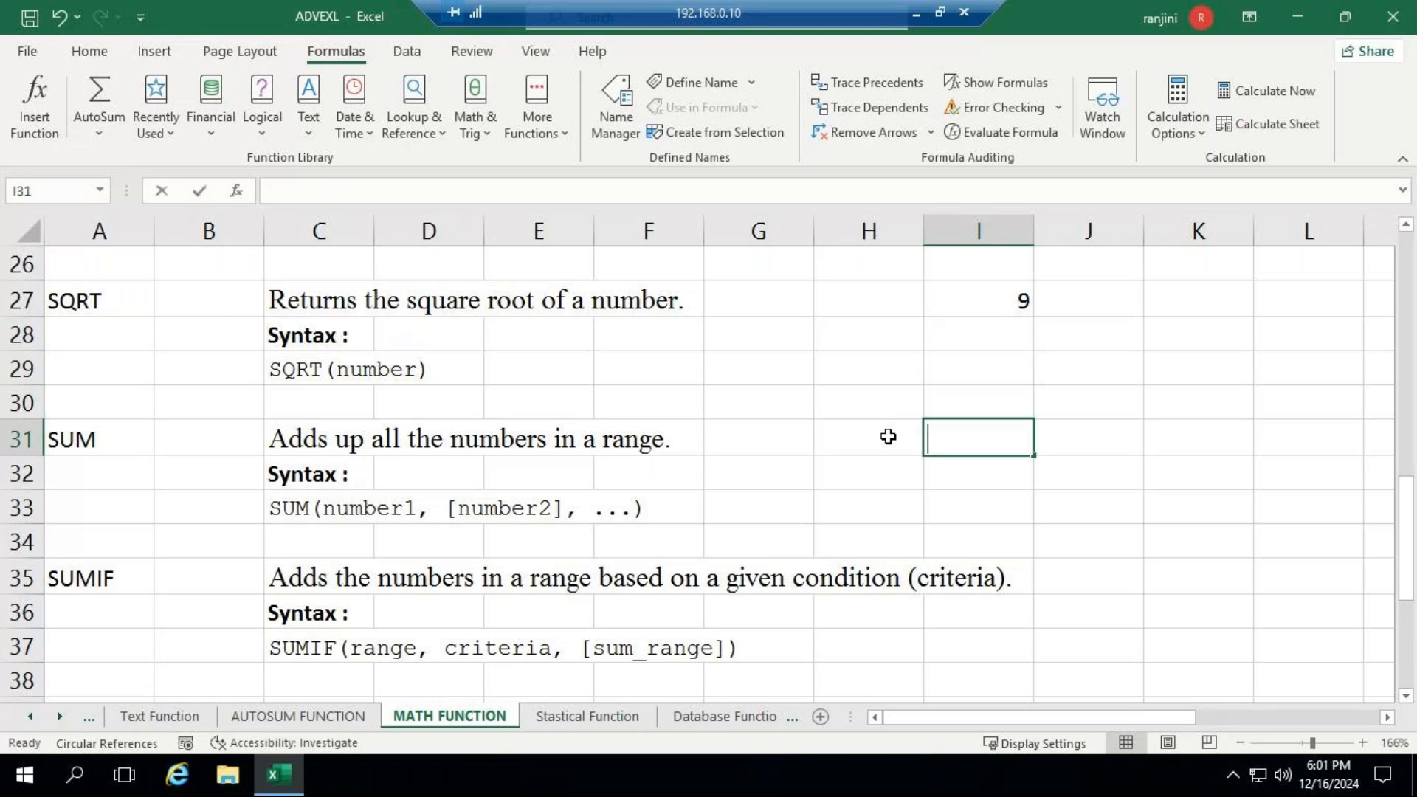
pyautogui.write('=S')
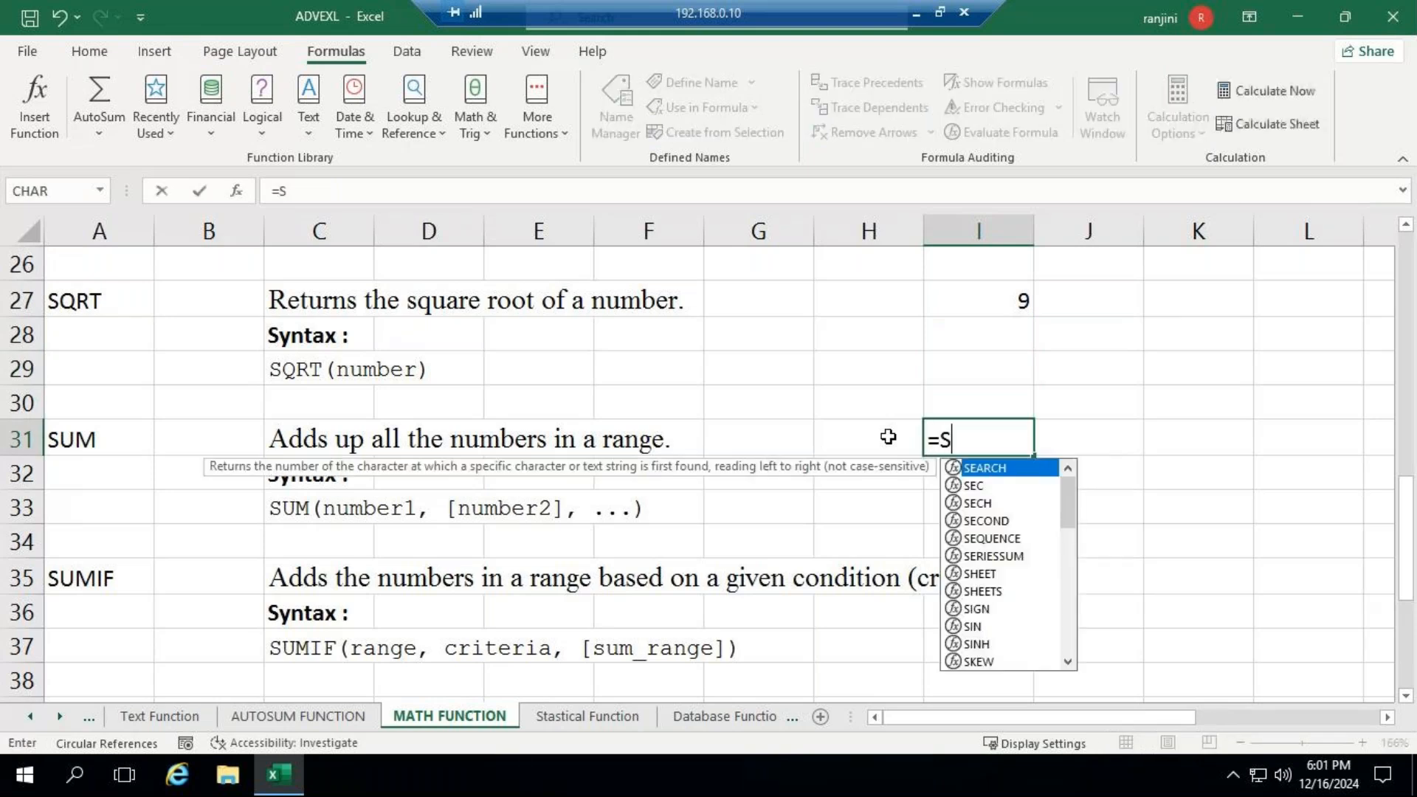
pyautogui.write('UM')
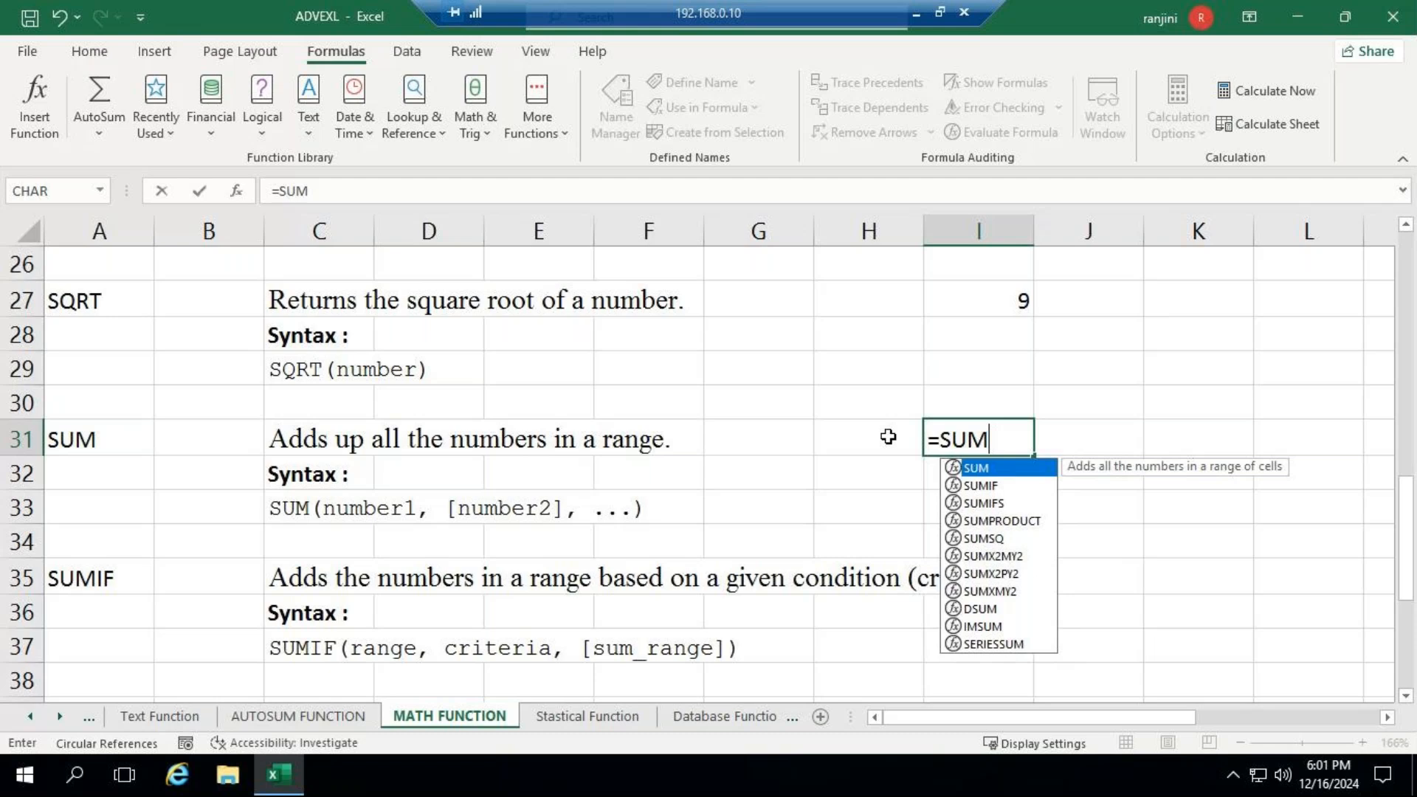
pyautogui.write('(')
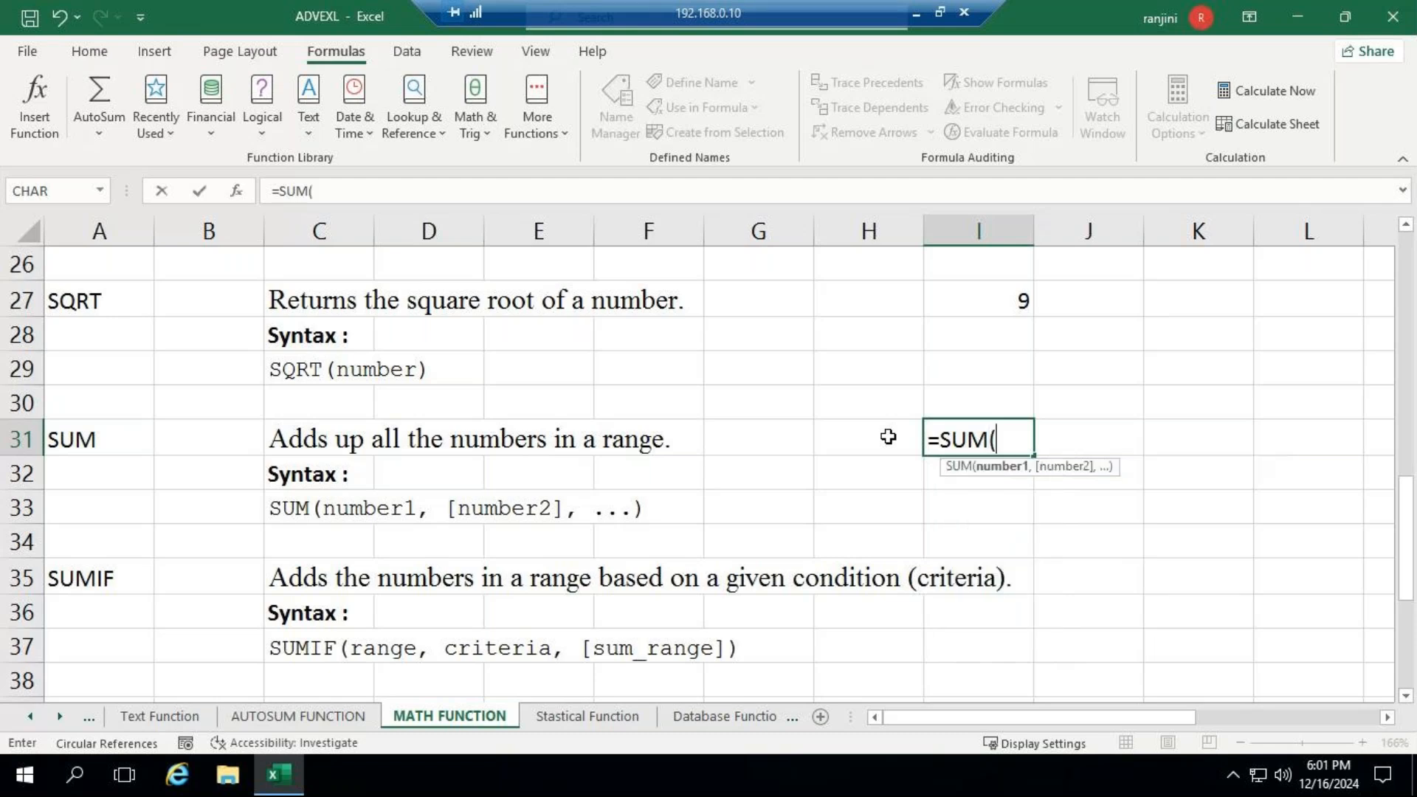
pyautogui.write('5,3,6')
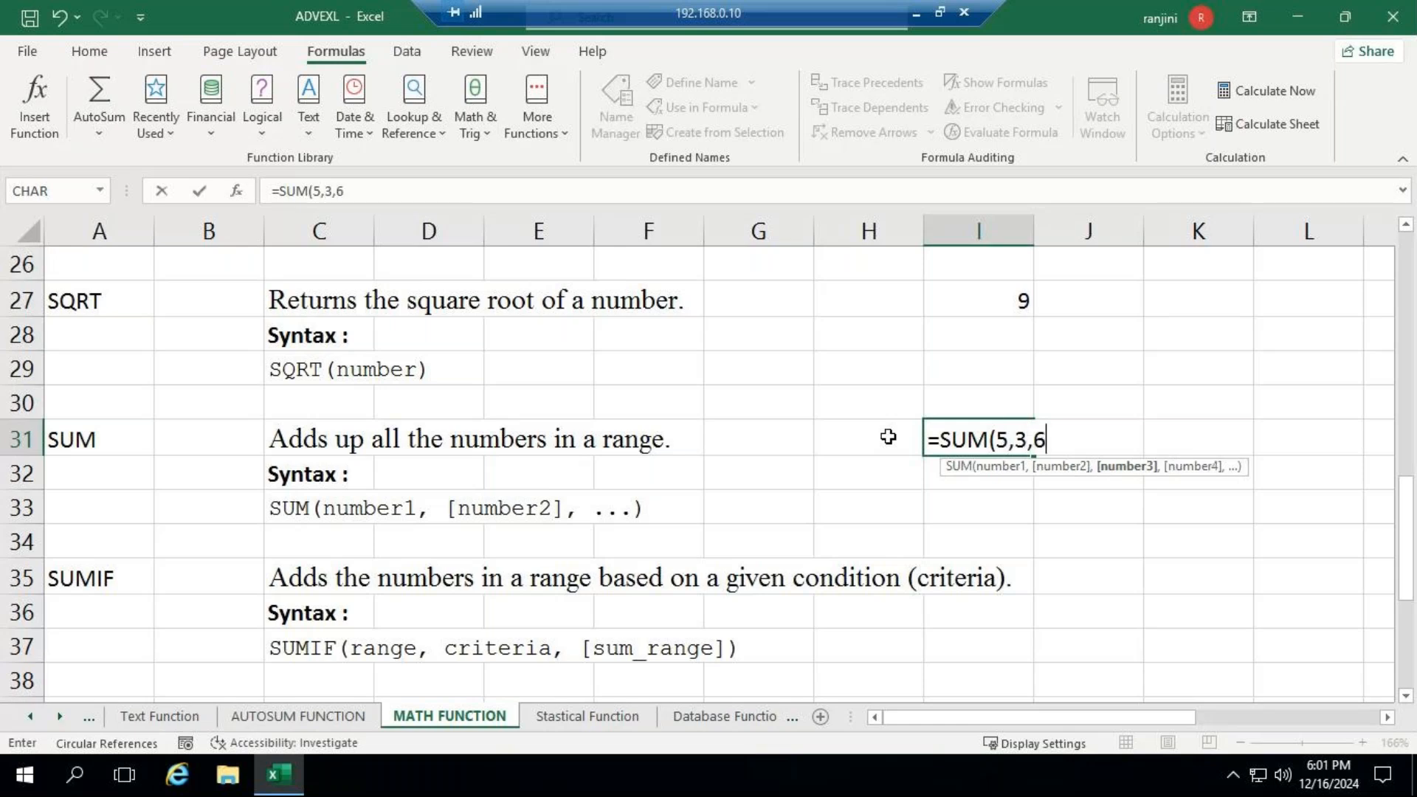
pyautogui.write(')')
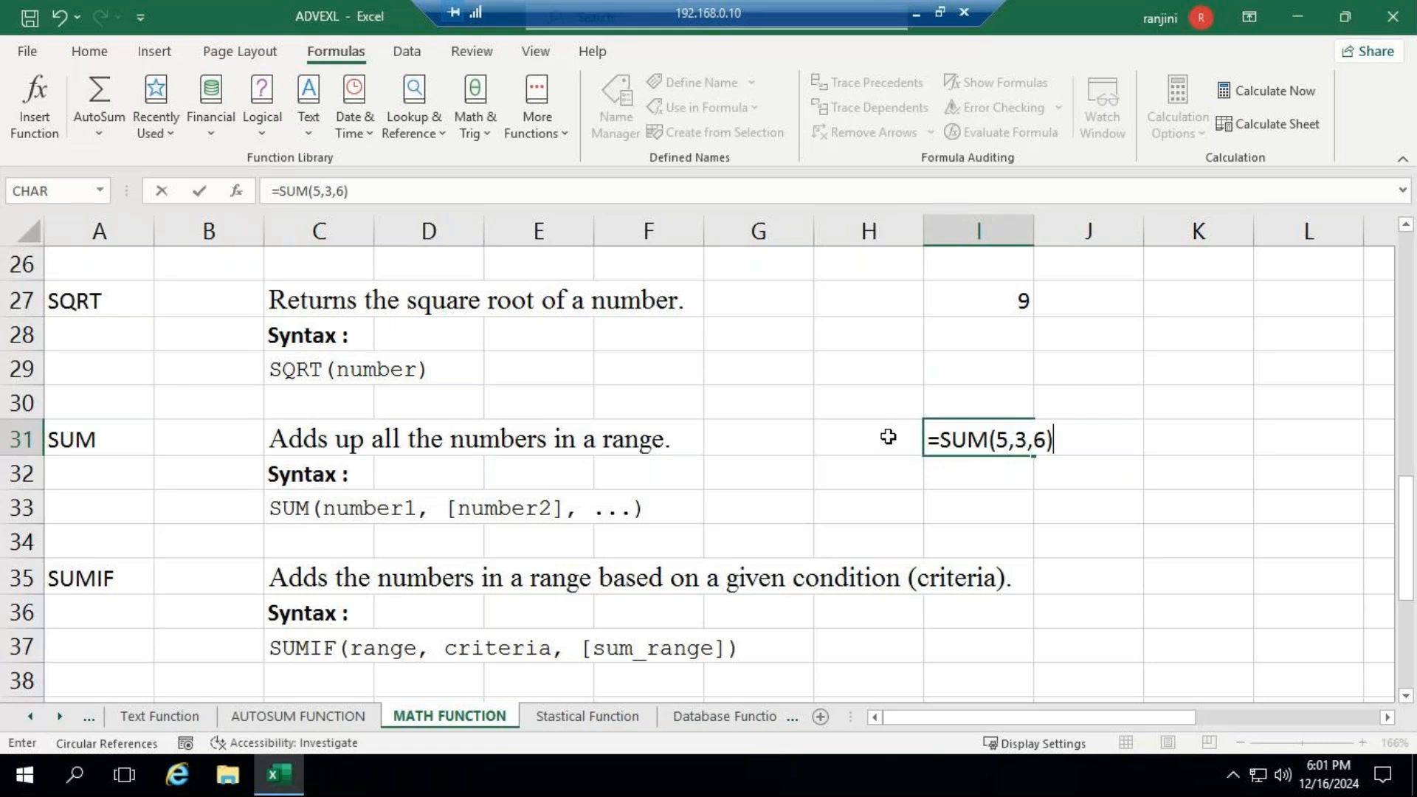
pyautogui.press('Return')
pyautogui.press('Up')
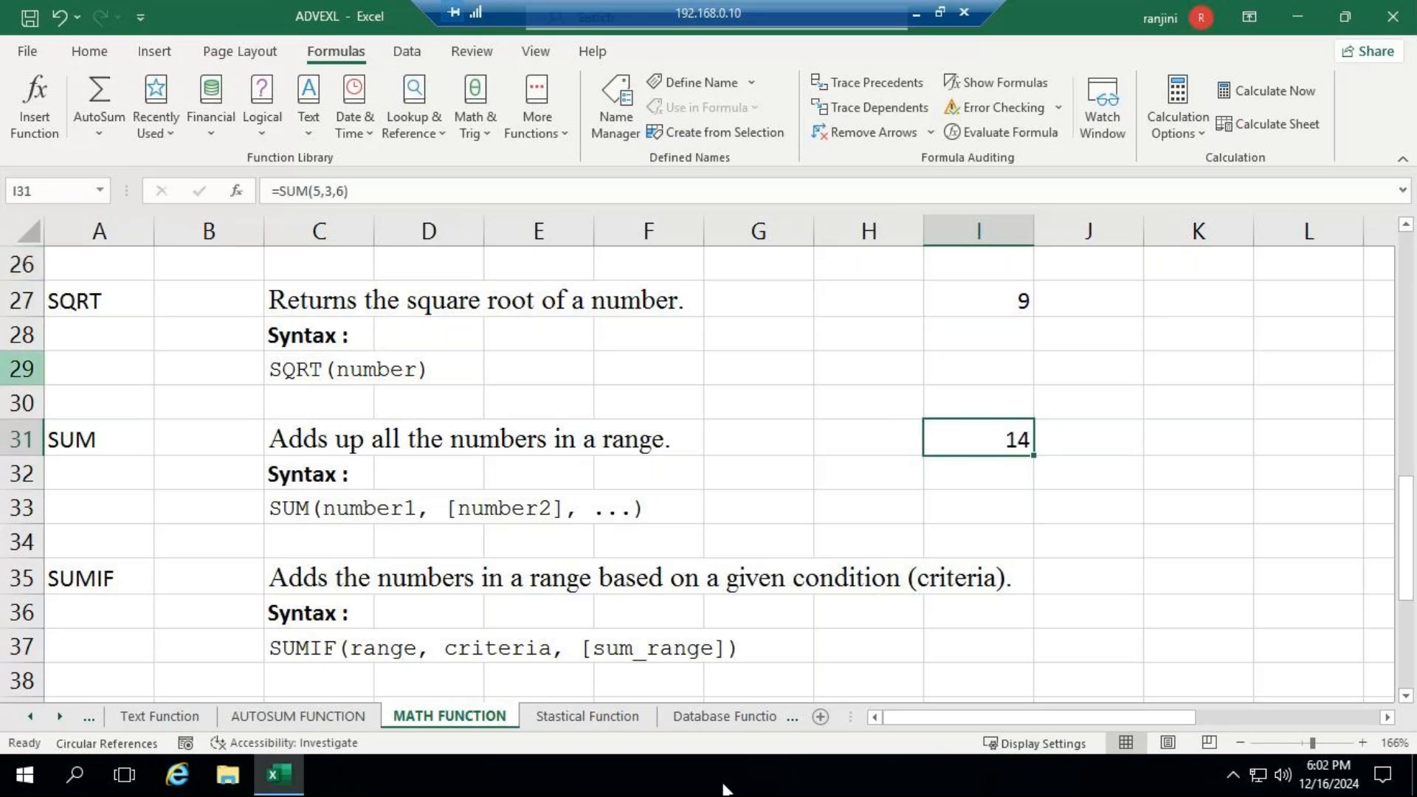
# - Review the SUMIF and SUMIFS descriptions and open Sheet23 with the order data and the sum, sumif and sumifs examples
pyautogui.scroll(-1, 928, 486)
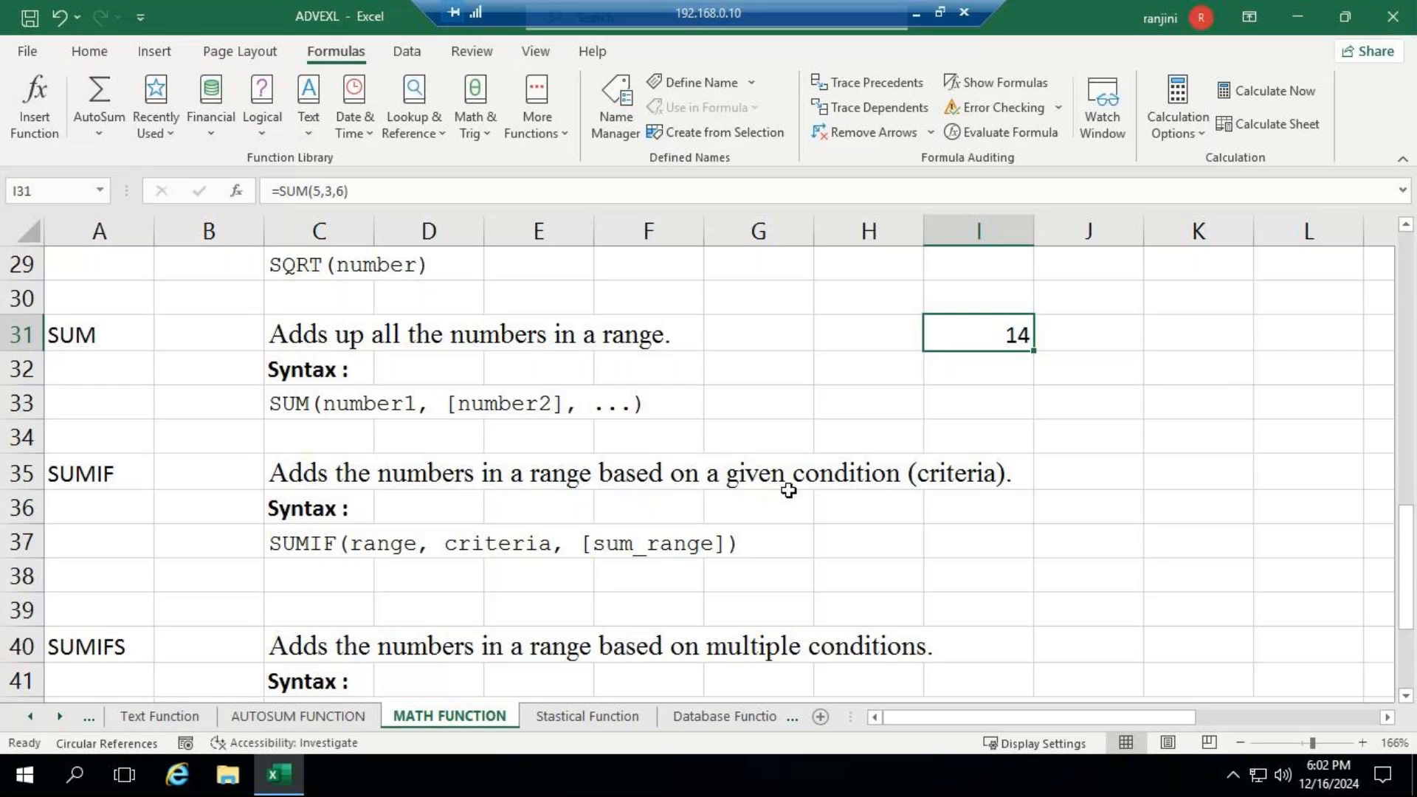
pyautogui.scroll(-2, 551, 513)
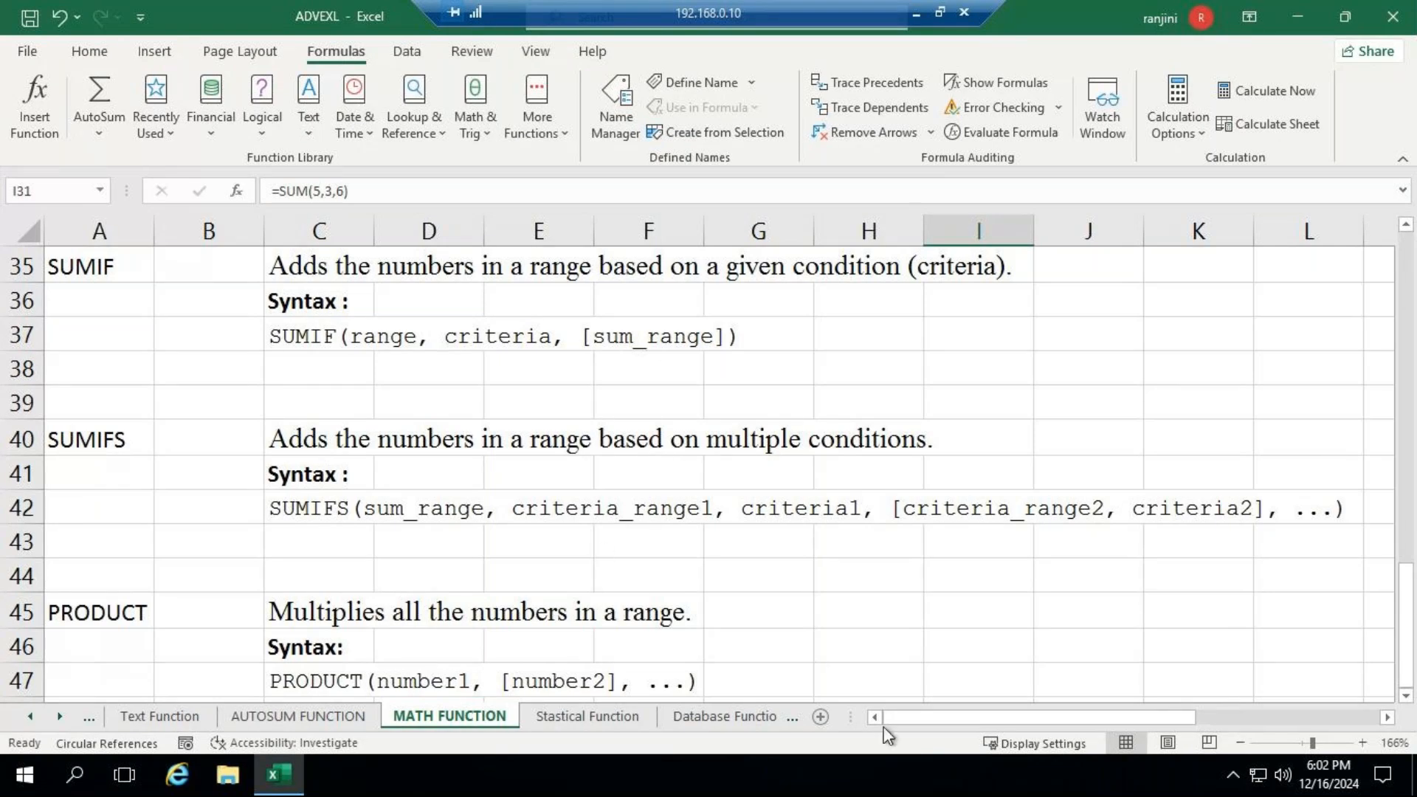
pyautogui.click(759, 720)
pyautogui.click(727, 716)
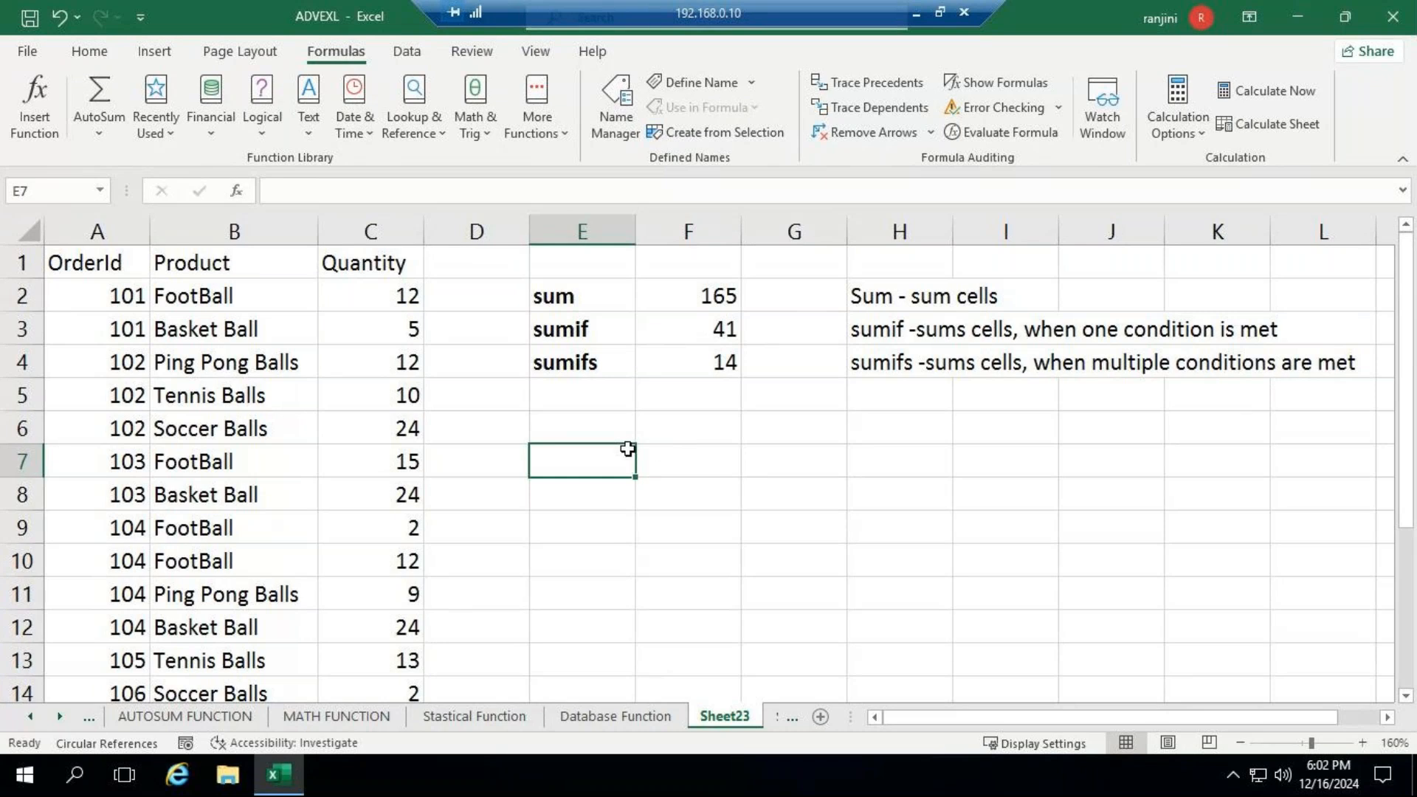
# - Set the sheet zoom to 140%, enter =SUM(C2:C15) in cell E6 to total the quantities, and highlight the summed range
pyautogui.press('Up')
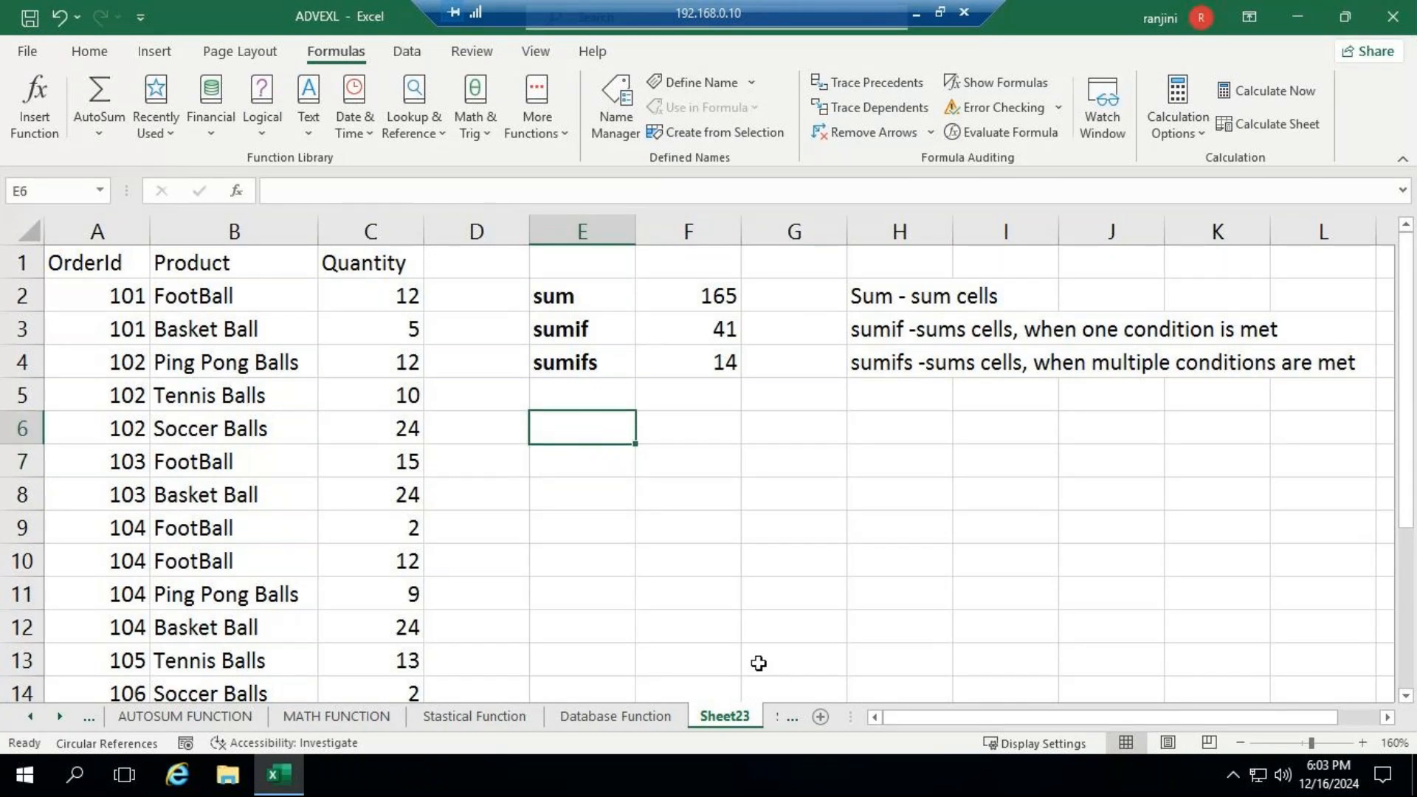
pyautogui.click(1296, 743)
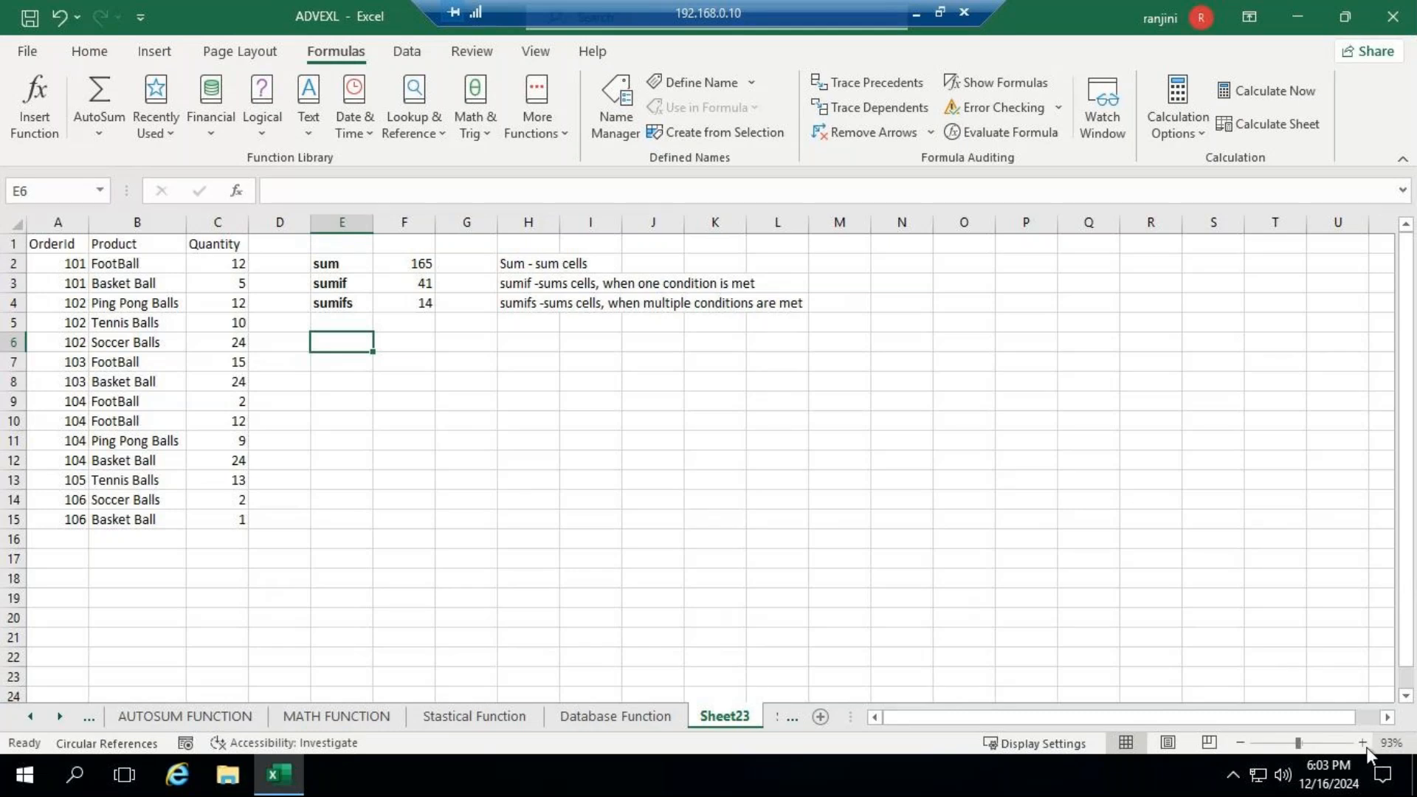
pyautogui.click(1363, 742)
pyautogui.click(1363, 743)
pyautogui.click(1363, 743)
pyautogui.click(1363, 743)
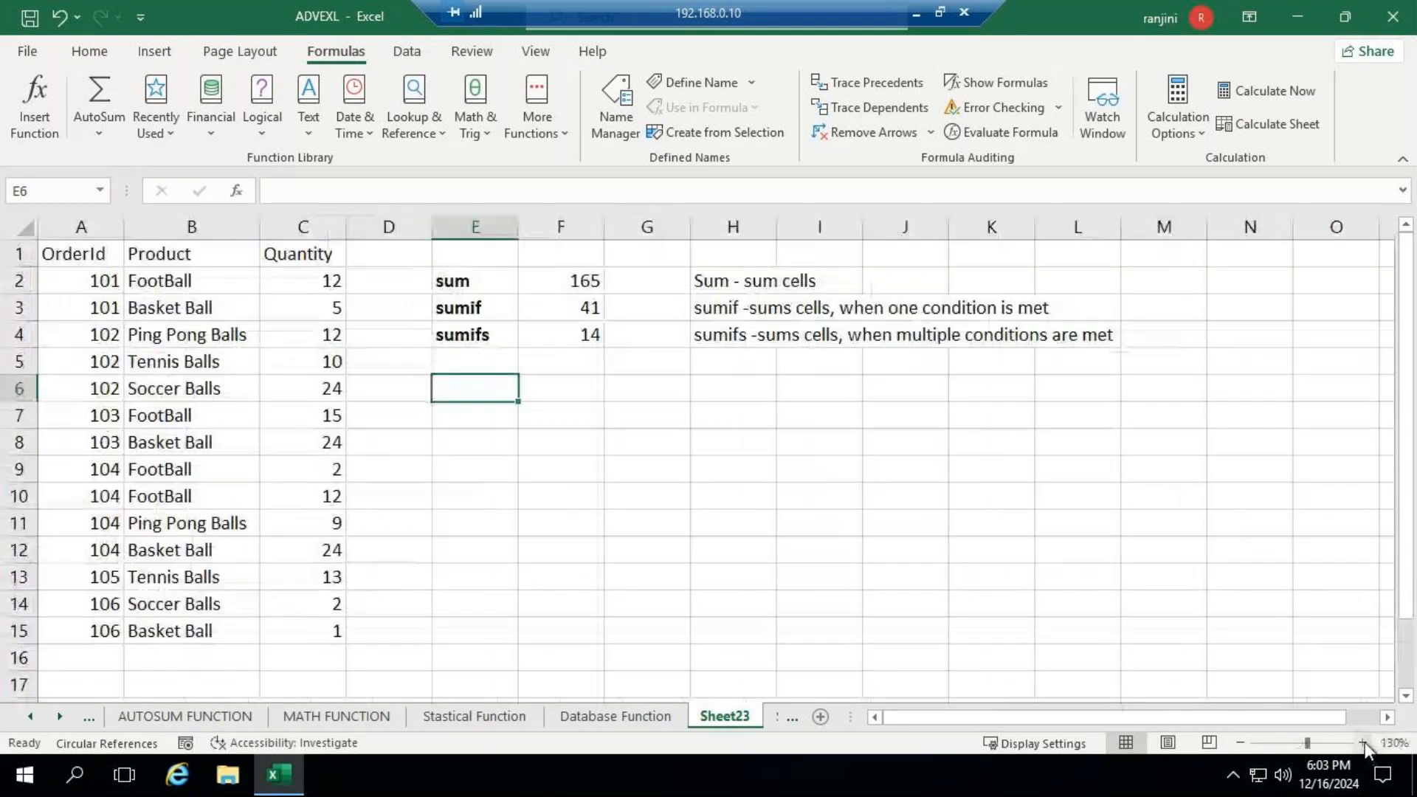
pyautogui.click(1363, 742)
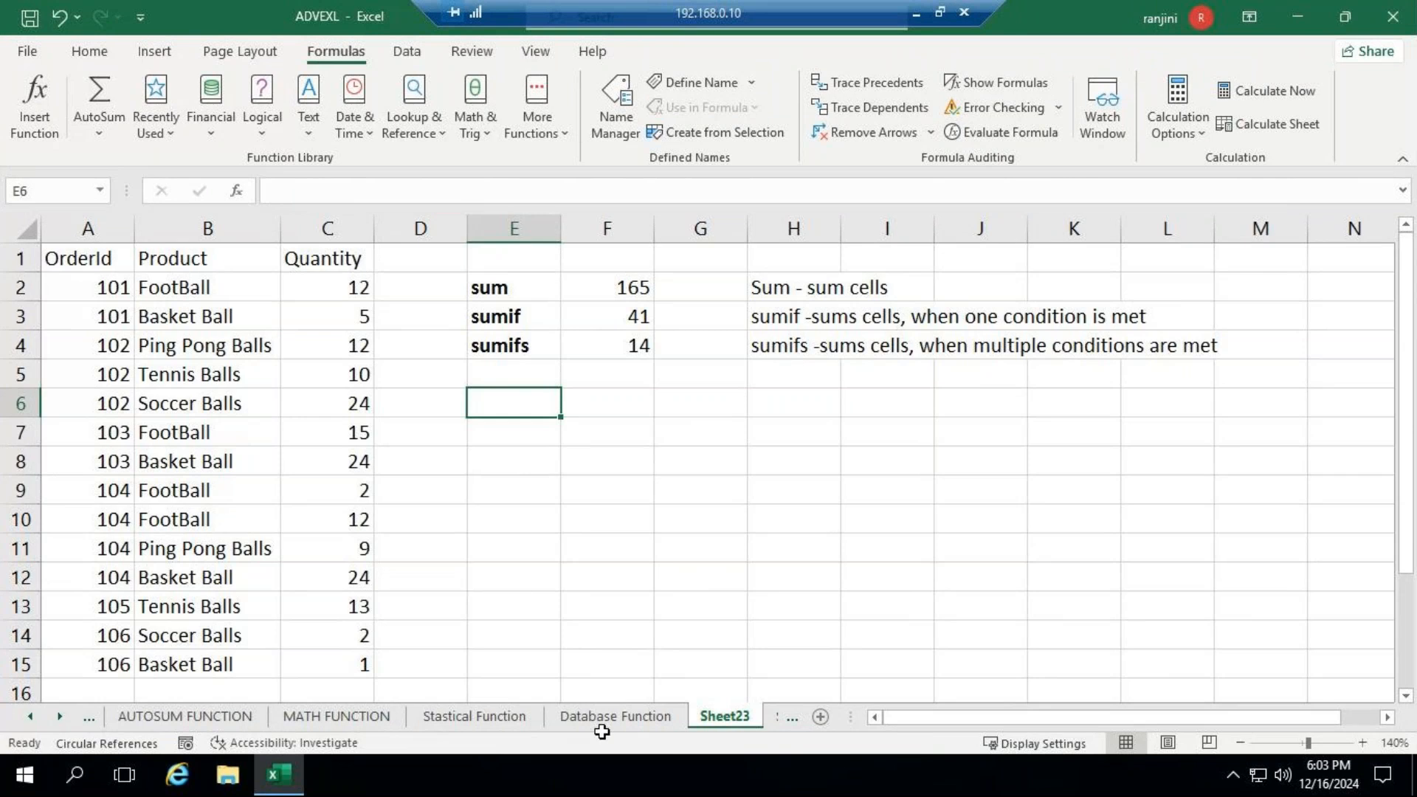
pyautogui.write('=')
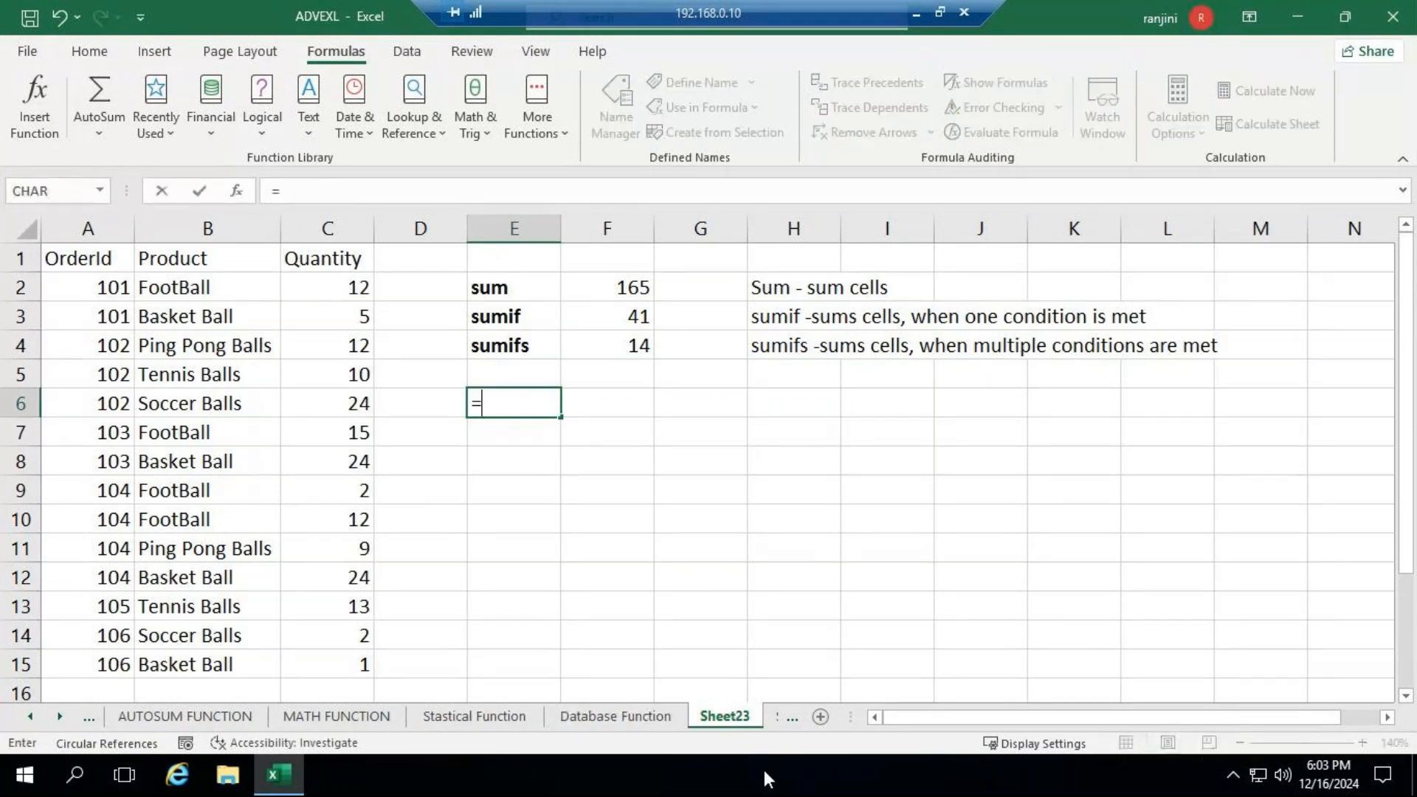
pyautogui.write('SUM')
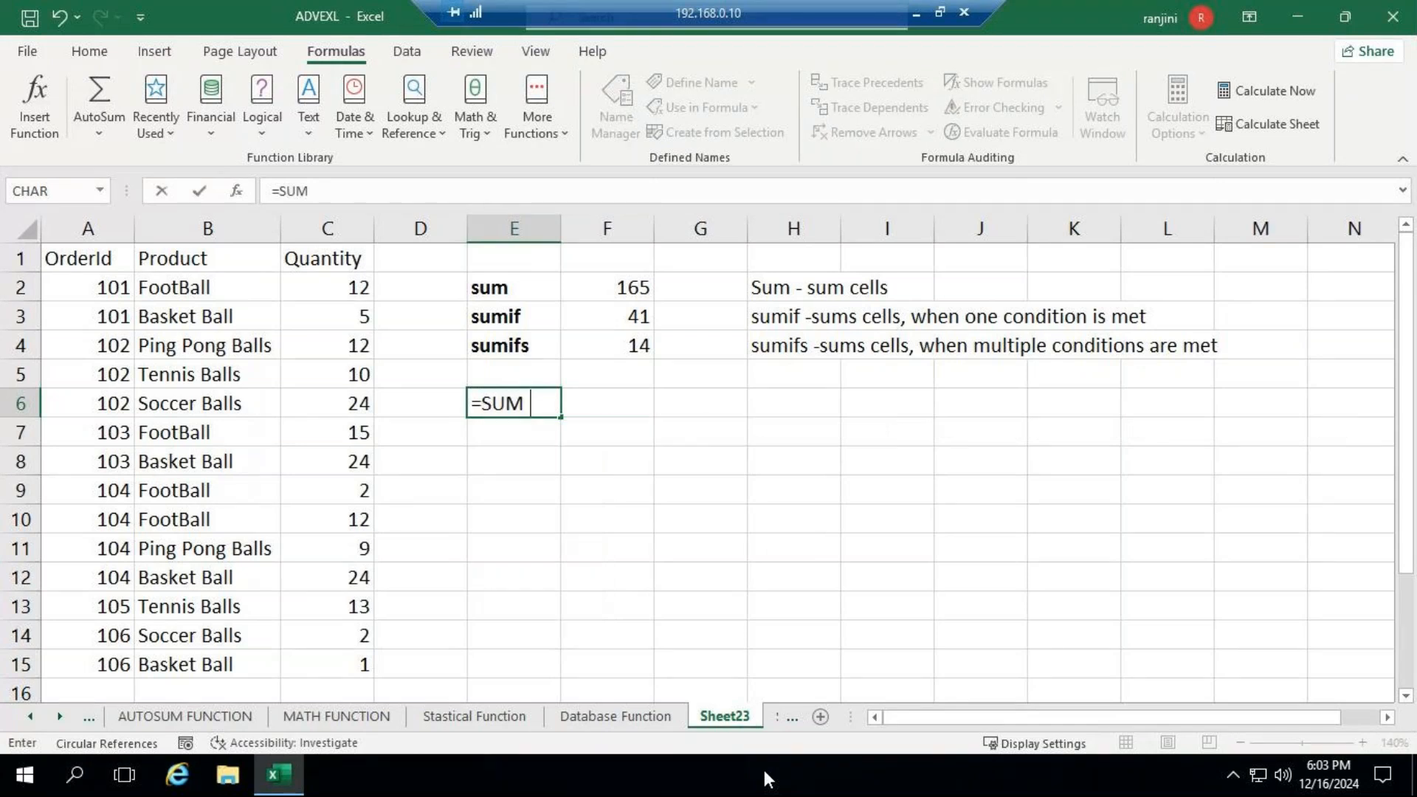
pyautogui.press('BackSpace')
pyautogui.write('(')
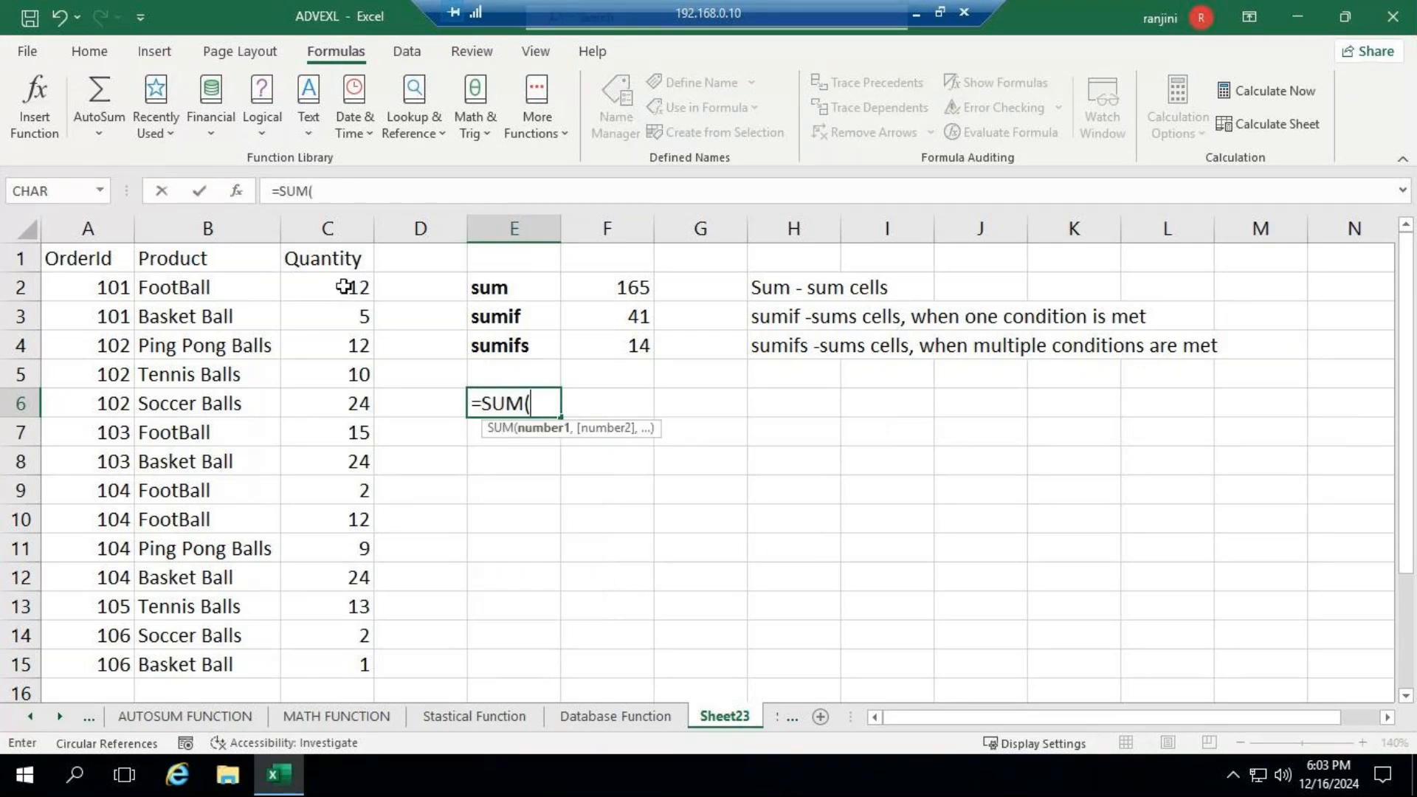
pyautogui.click(344, 288)
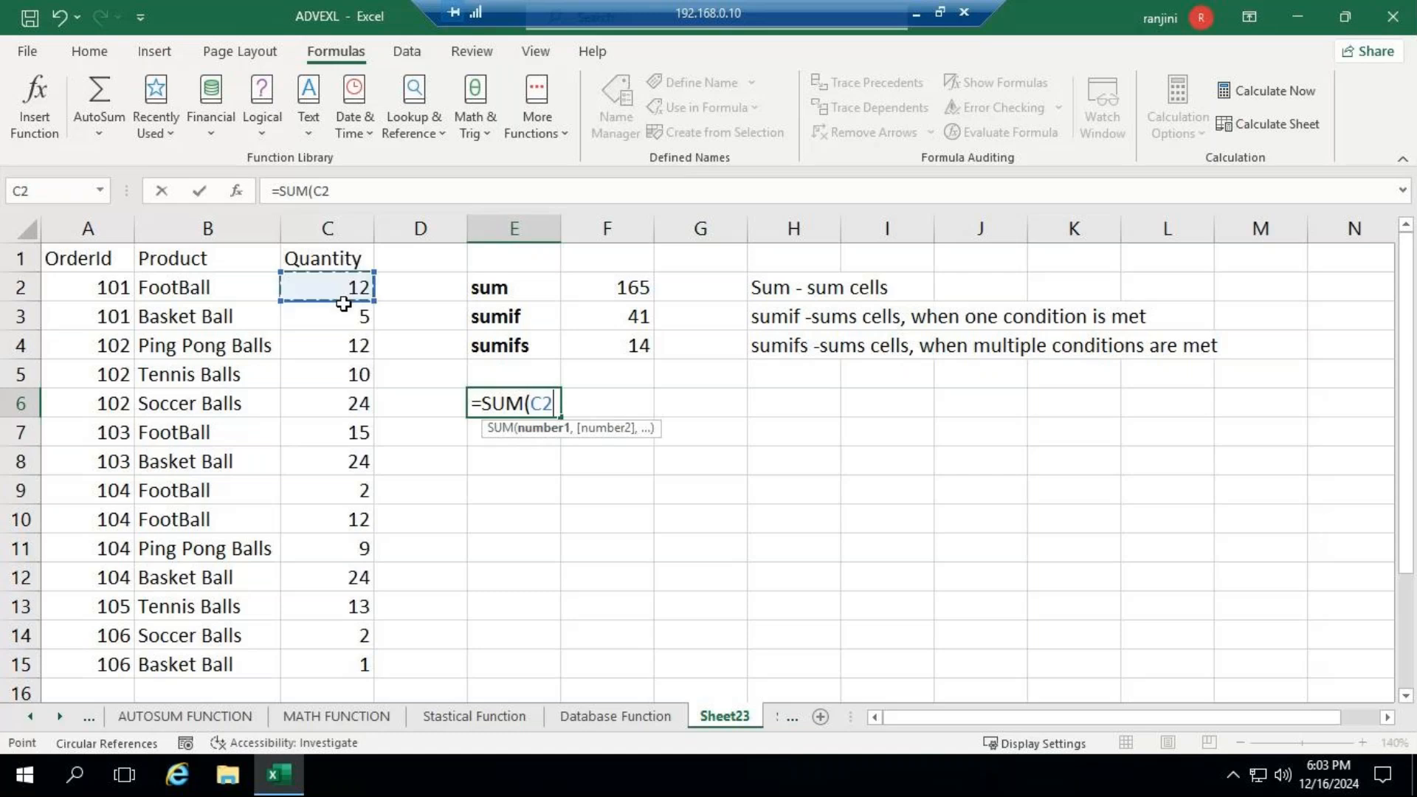
pyautogui.moveTo(344, 303); pyautogui.dragTo(343, 662)
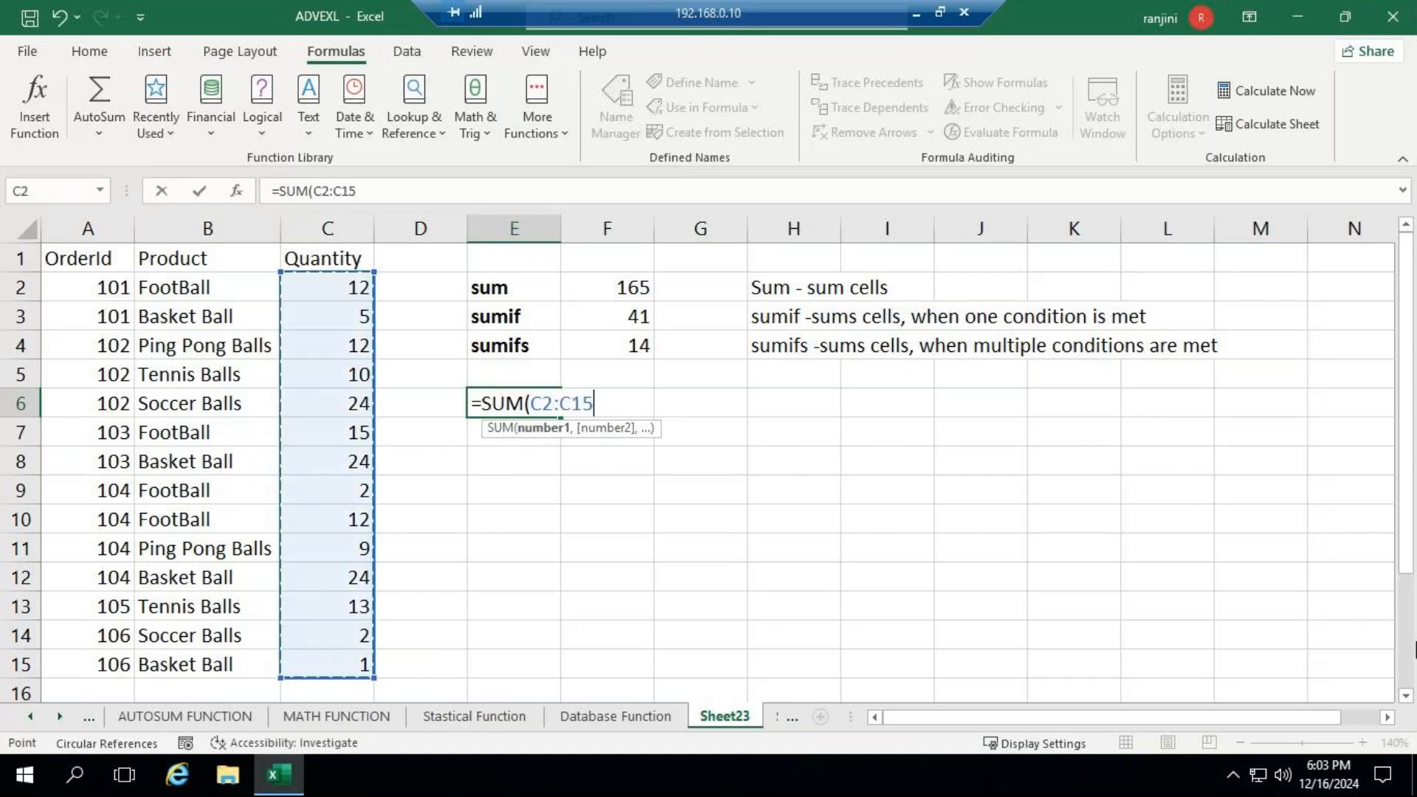
pyautogui.write(')')
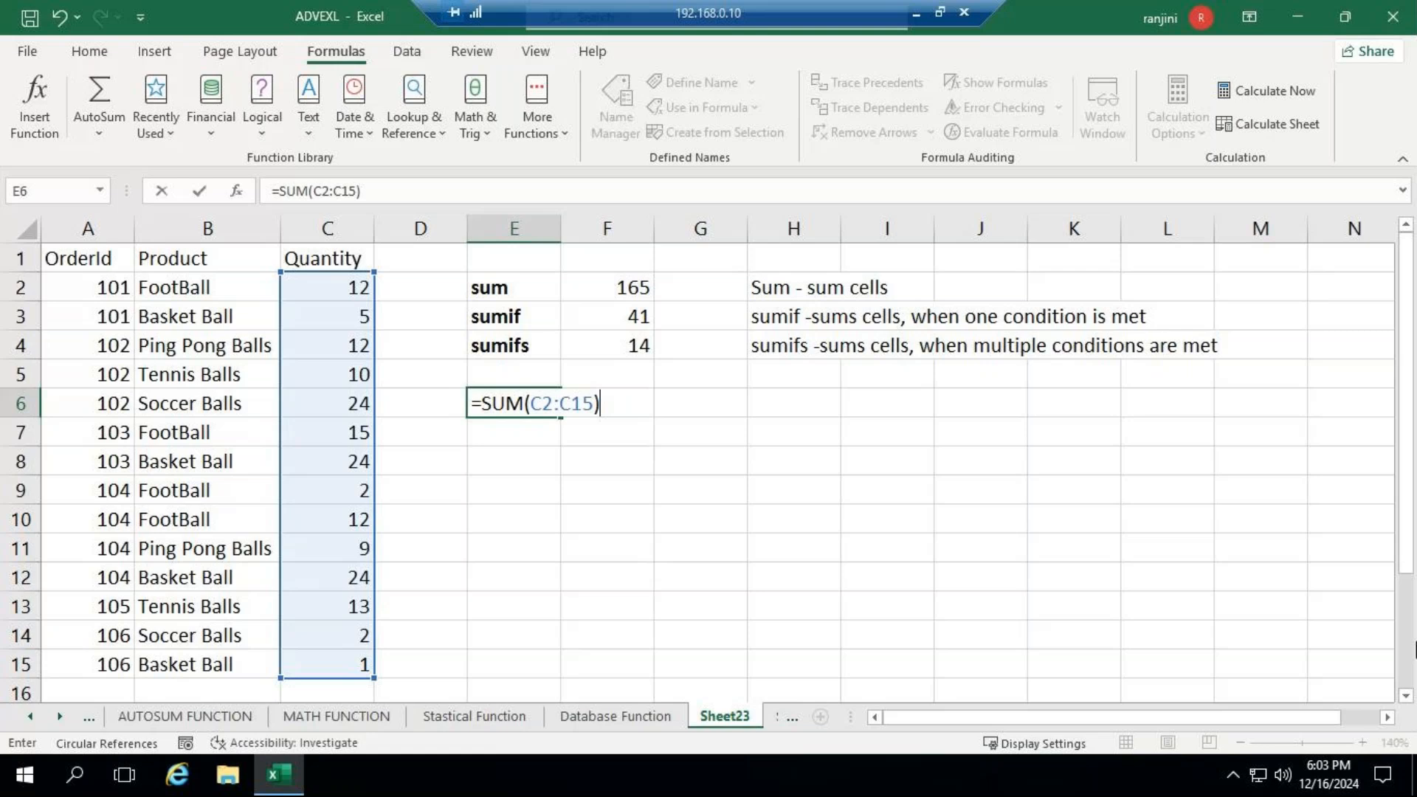
pyautogui.press('Return')
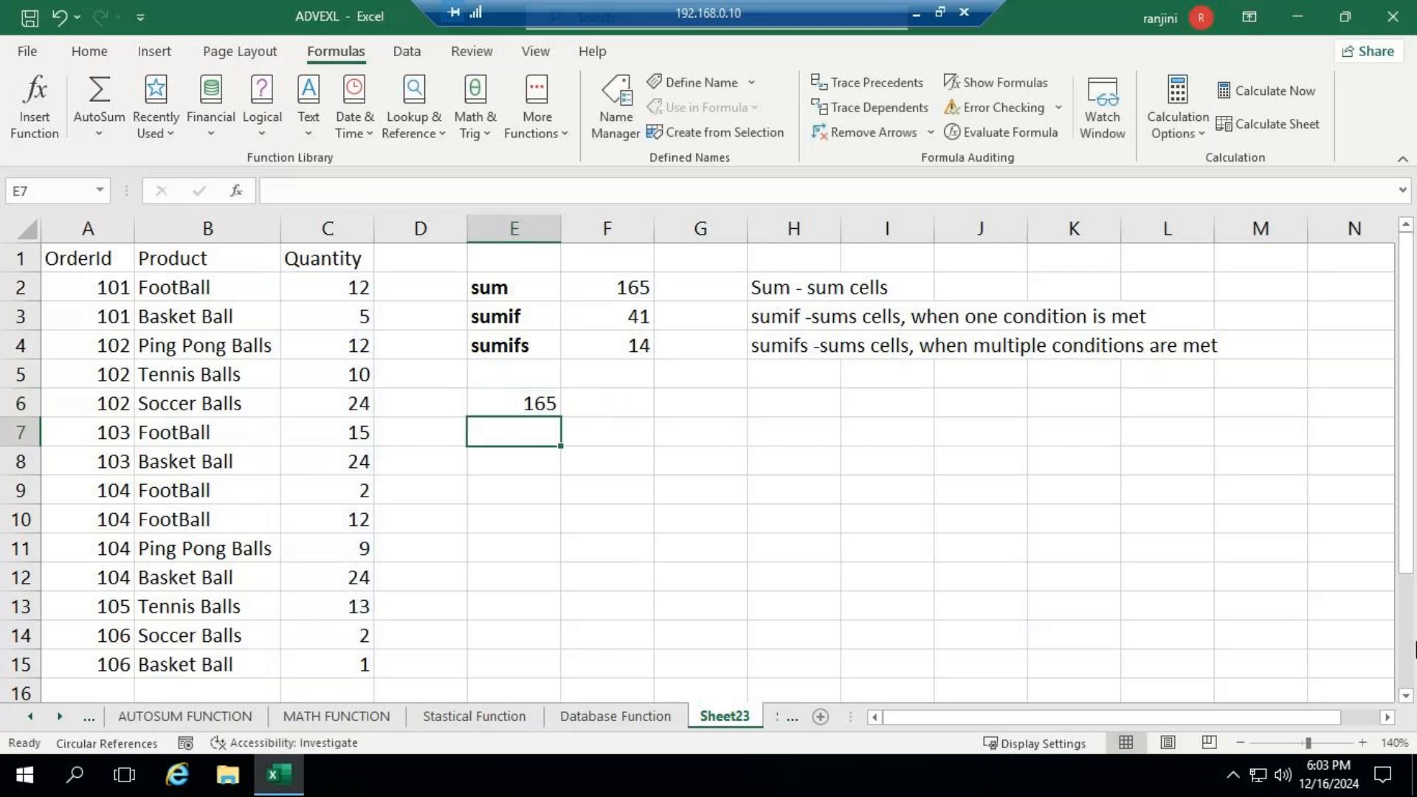
pyautogui.moveTo(344, 285); pyautogui.dragTo(338, 657)
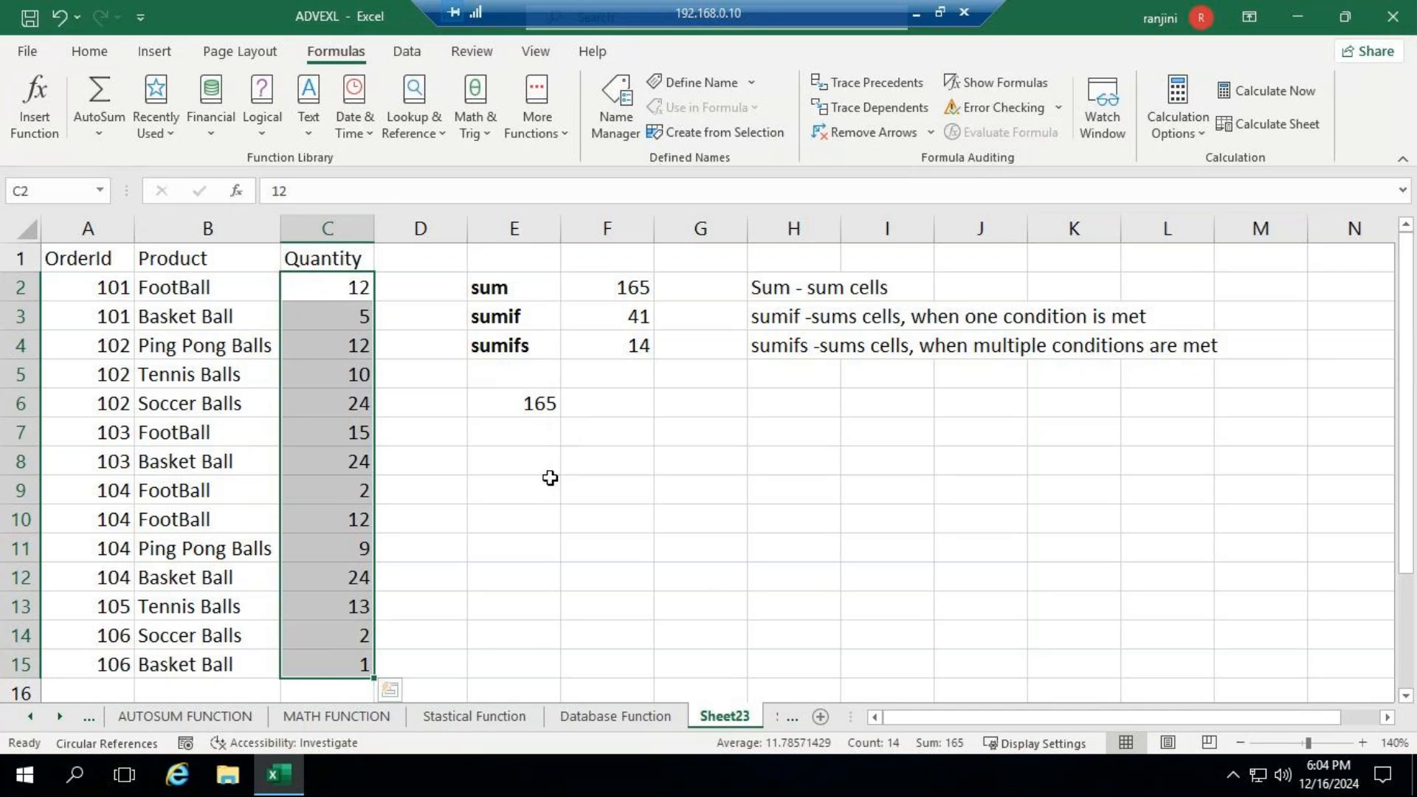
# - Try to sum the football quantities in cell E7 with the formula =SUMIF(C2:C15,"FootBall")
pyautogui.click(536, 443)
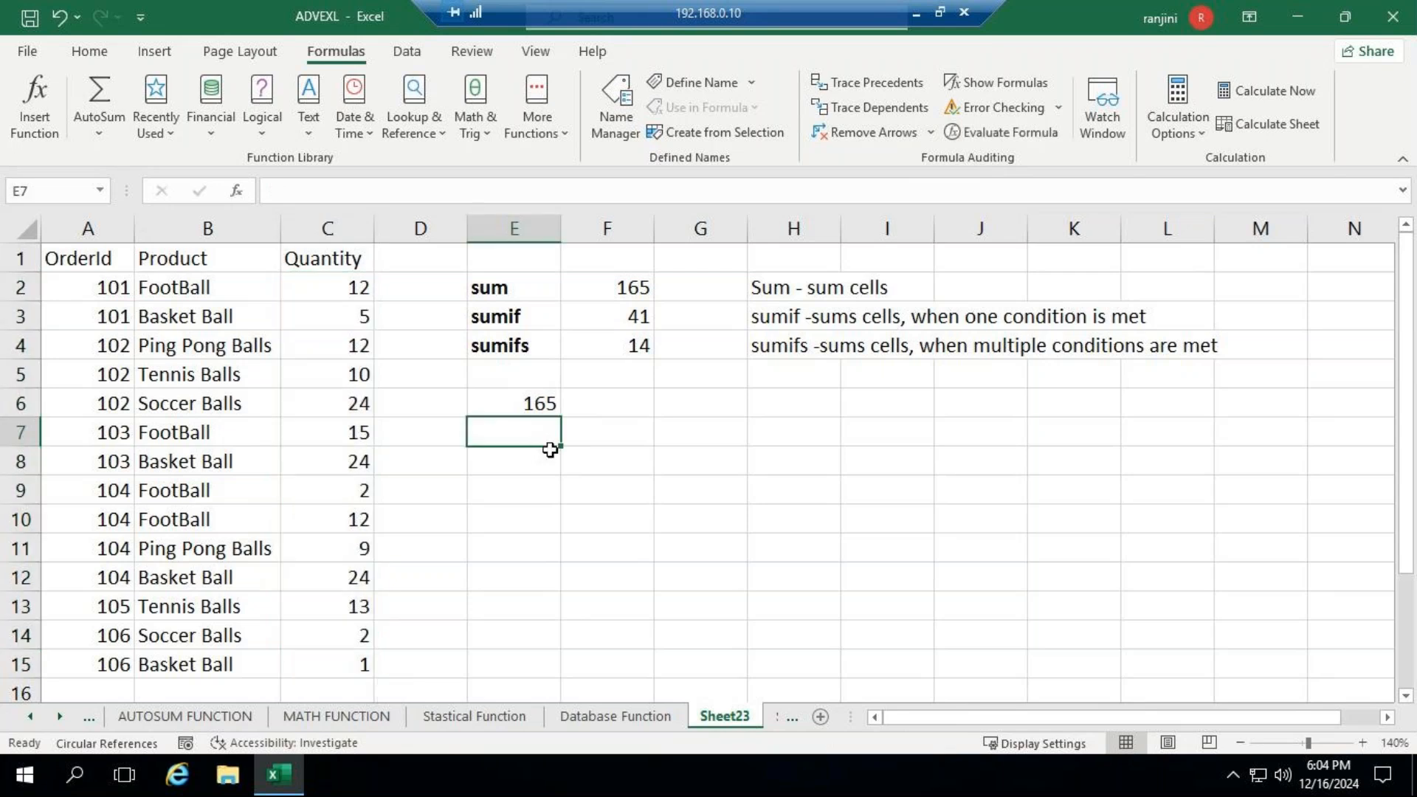
pyautogui.write('=S')
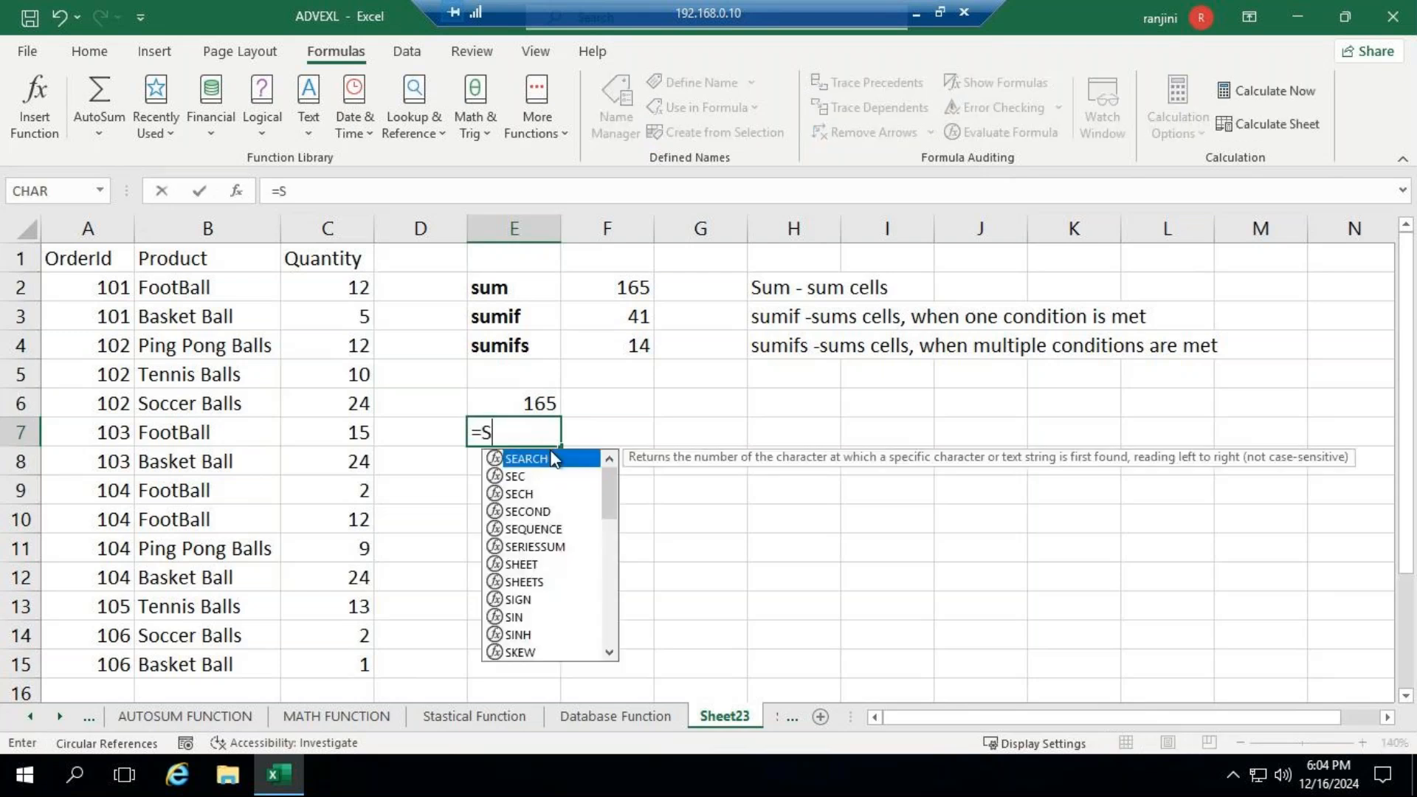
pyautogui.write('UMIF')
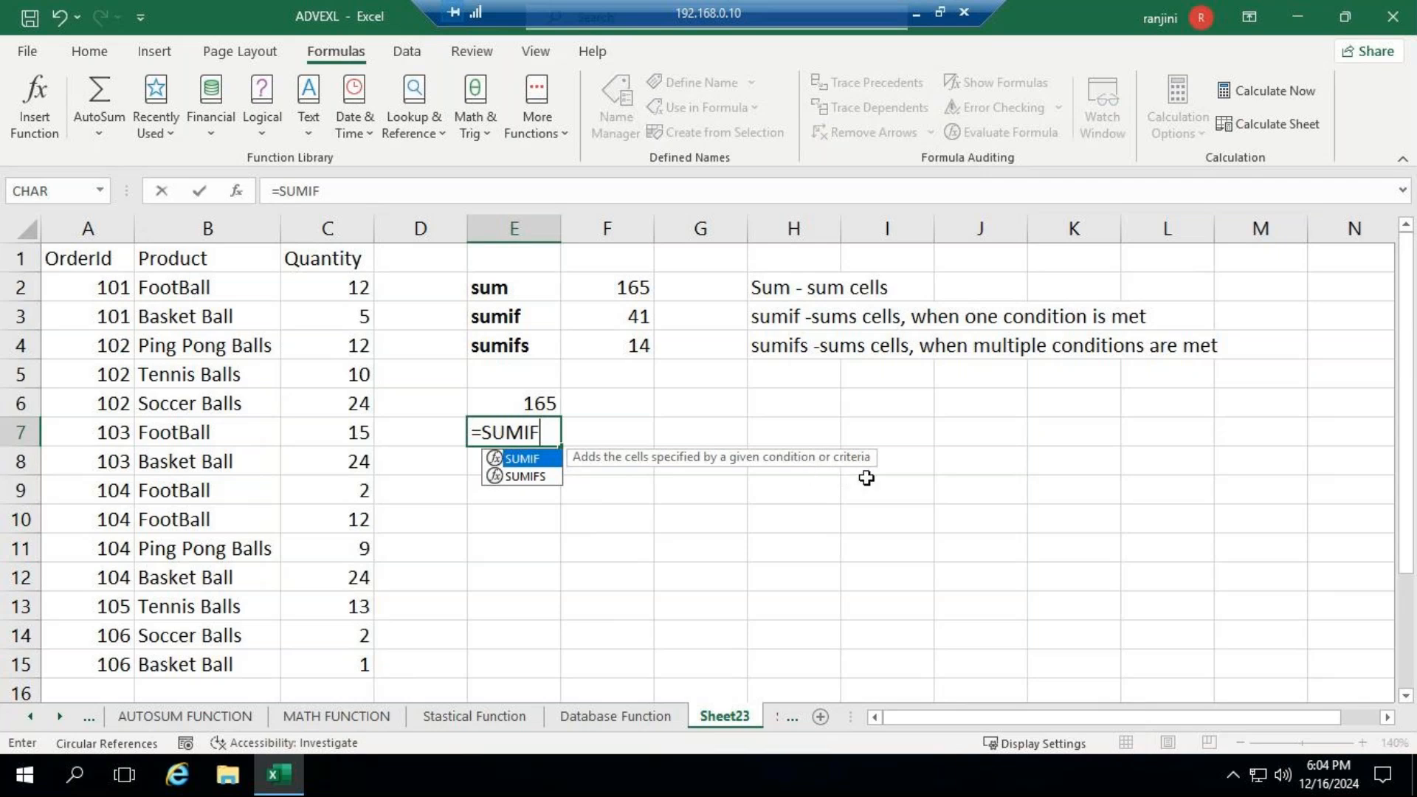
pyautogui.write('(')
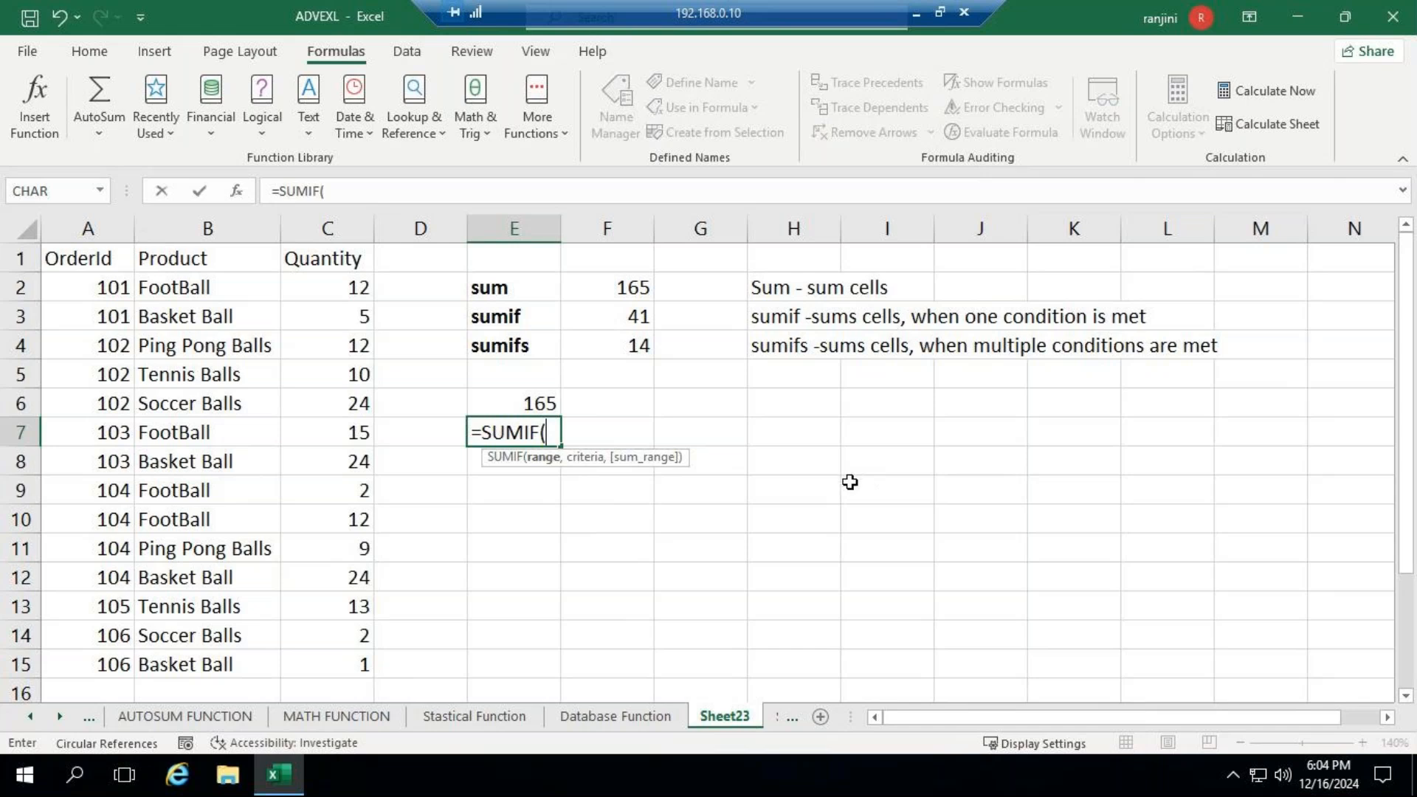
pyautogui.click(328, 284)
pyautogui.moveTo(327, 284); pyautogui.dragTo(384, 659)
pyautogui.write(',"')
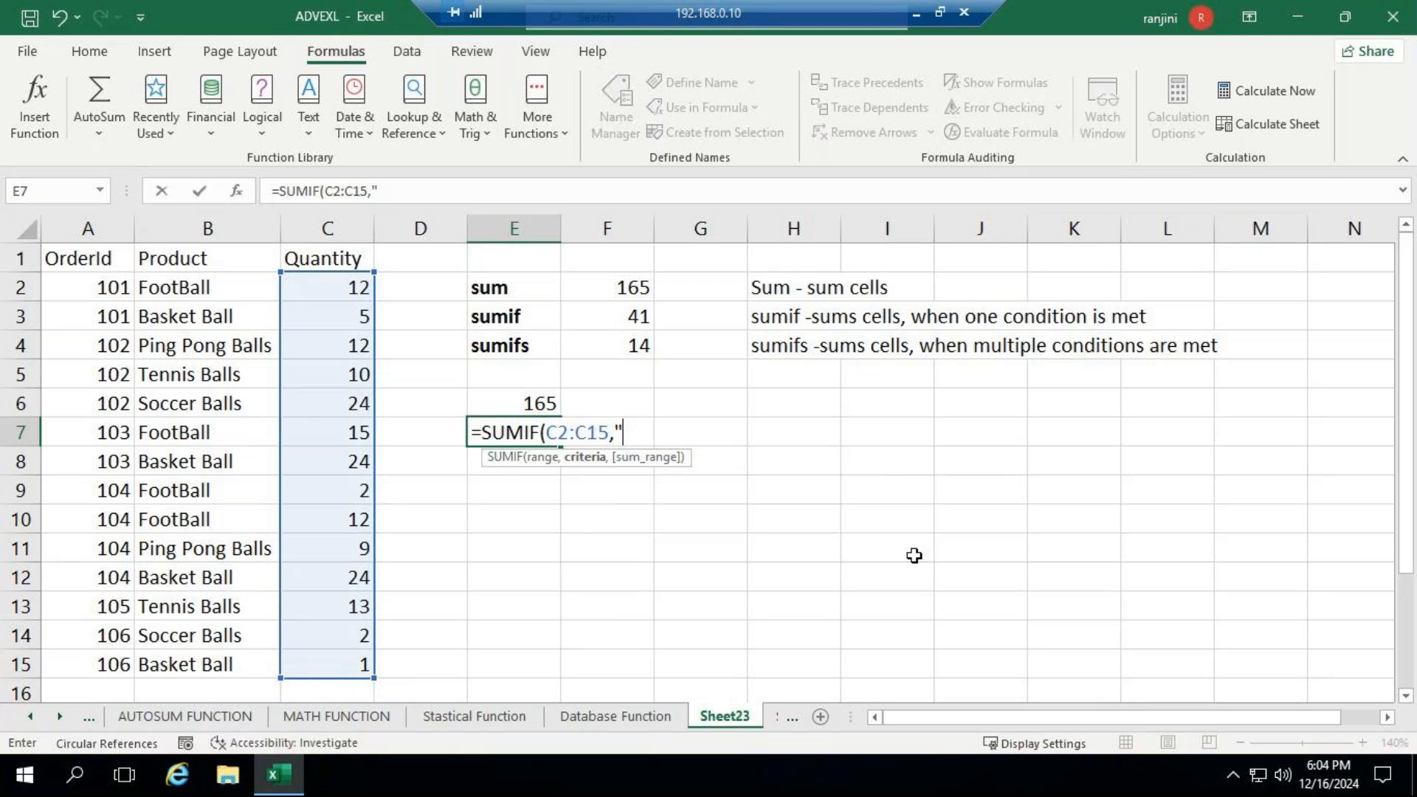
pyautogui.write('FootBall')
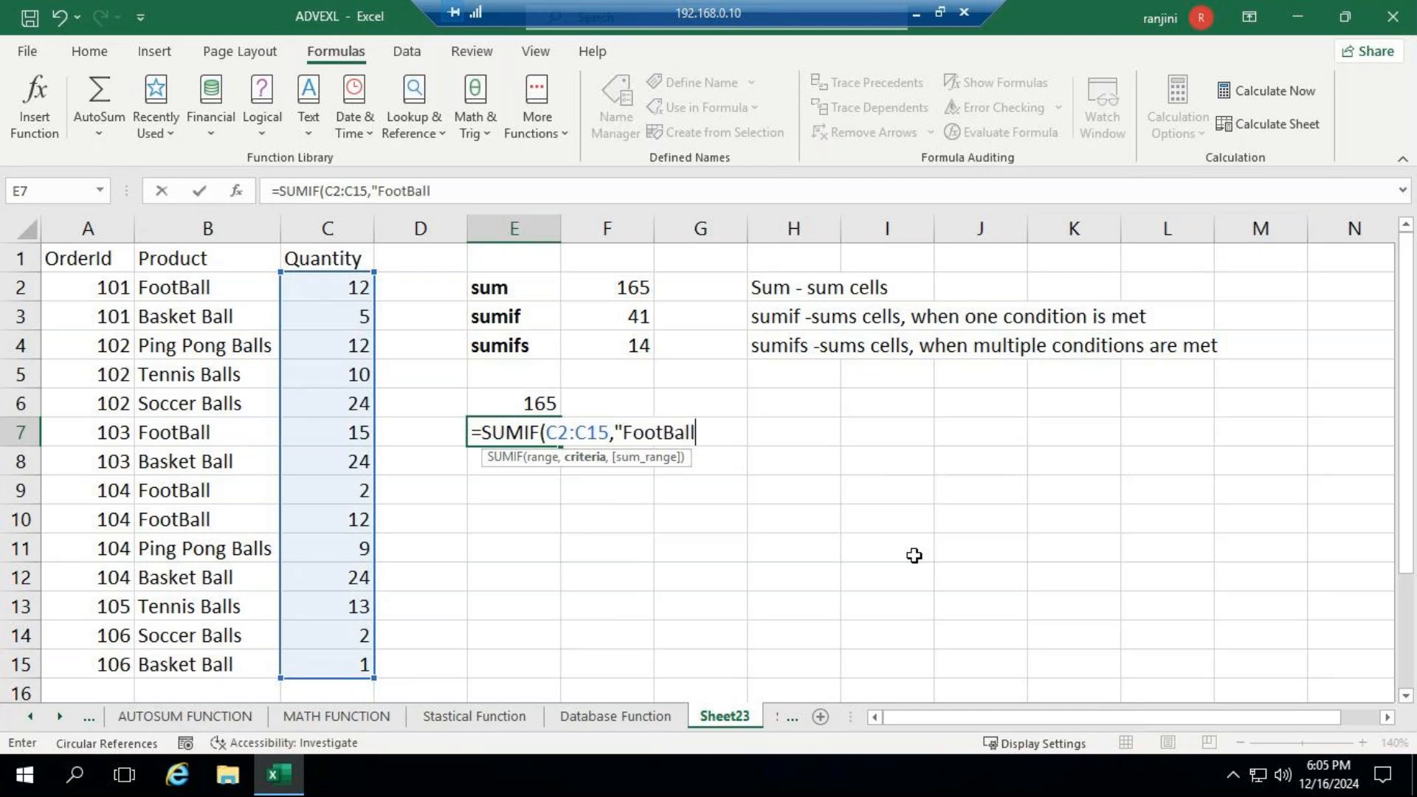
pyautogui.write('")')
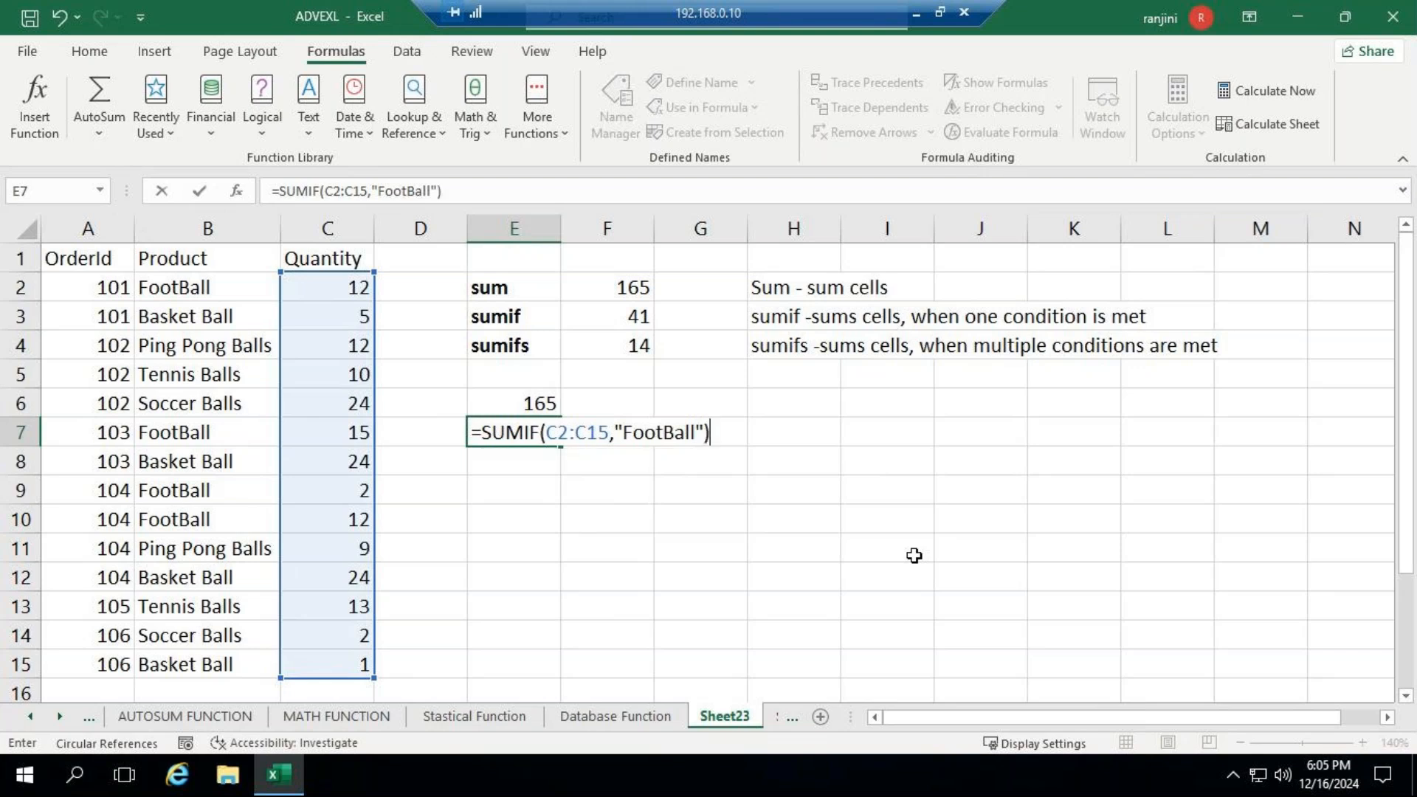
pyautogui.press('Return')
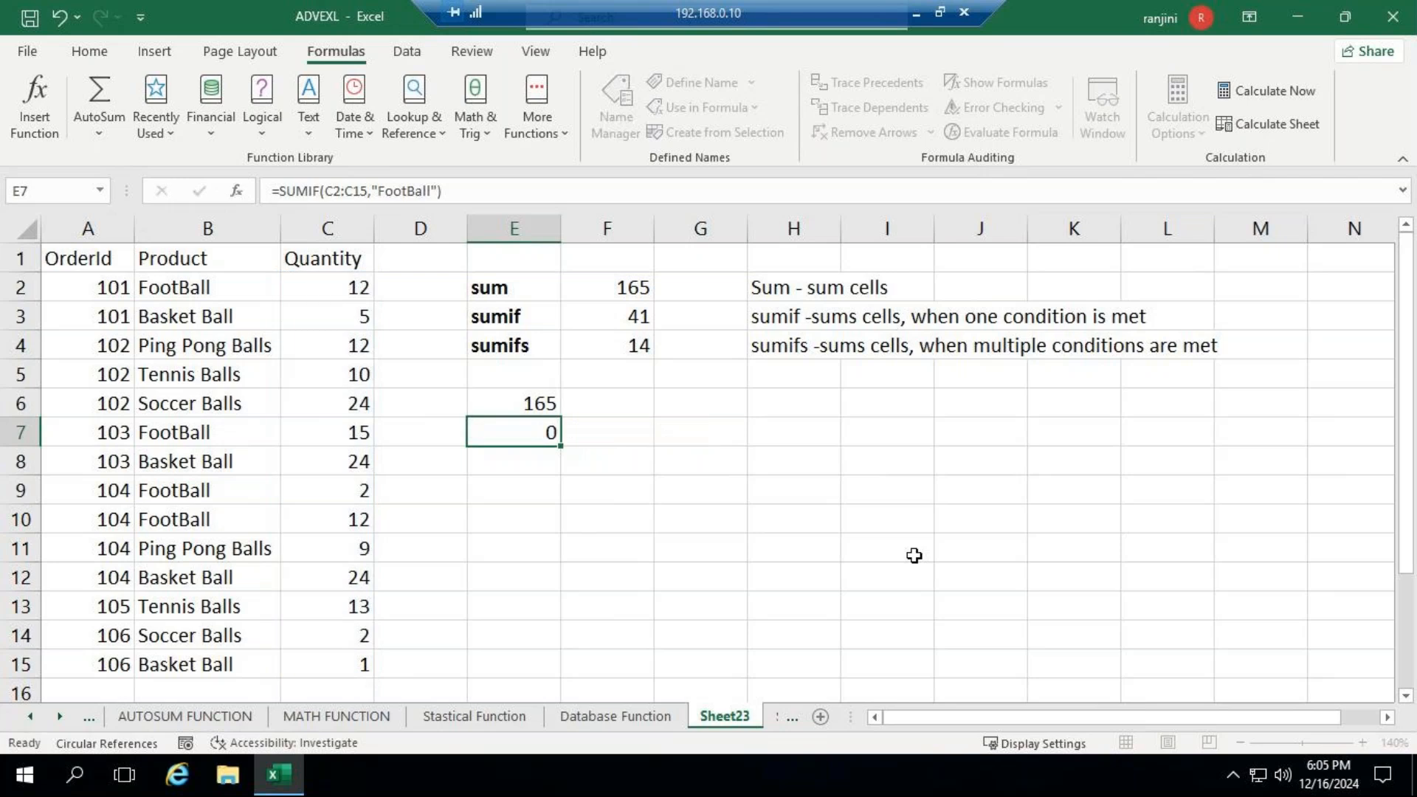
pyautogui.press('Up')
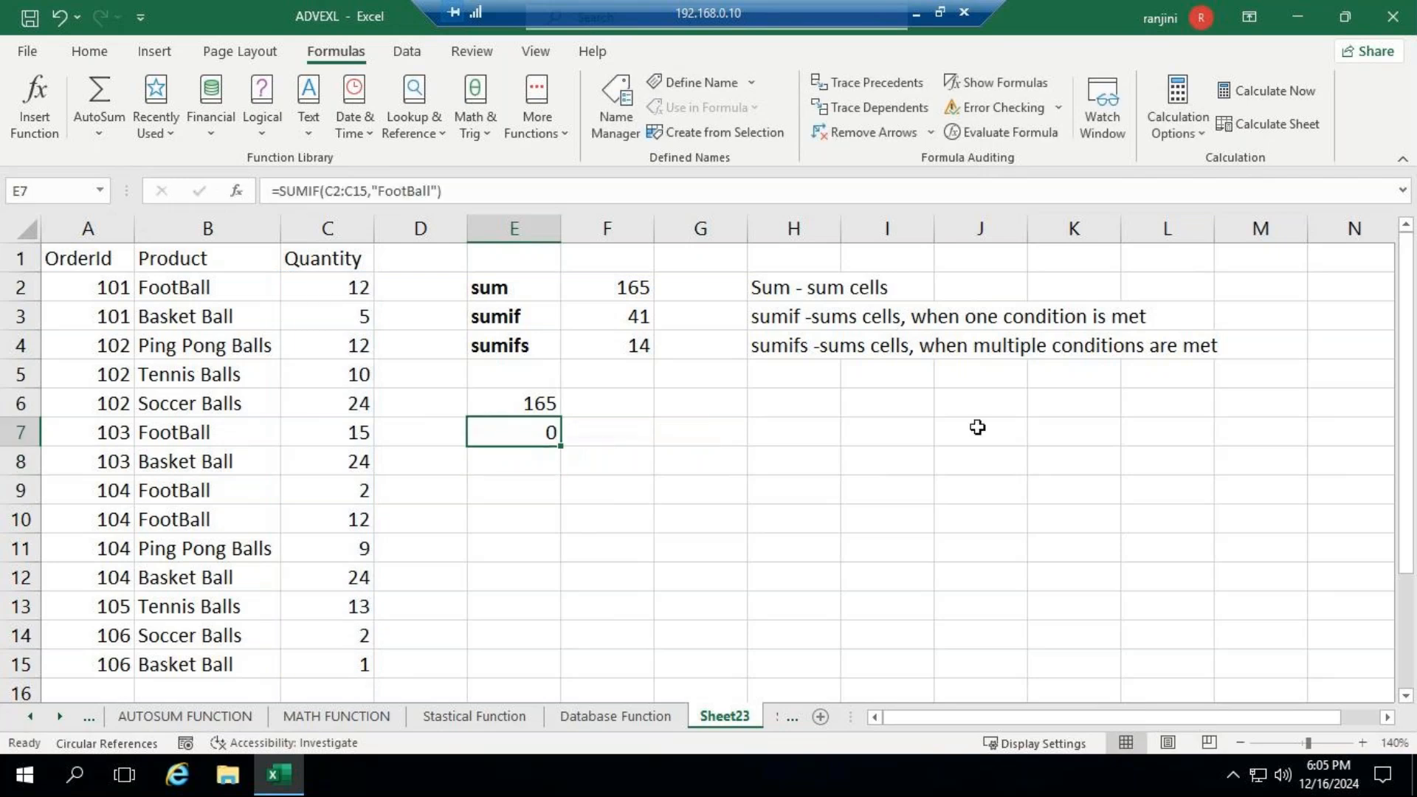
# - Clear the SUMIF formula from cell E7
pyautogui.click(441, 191)
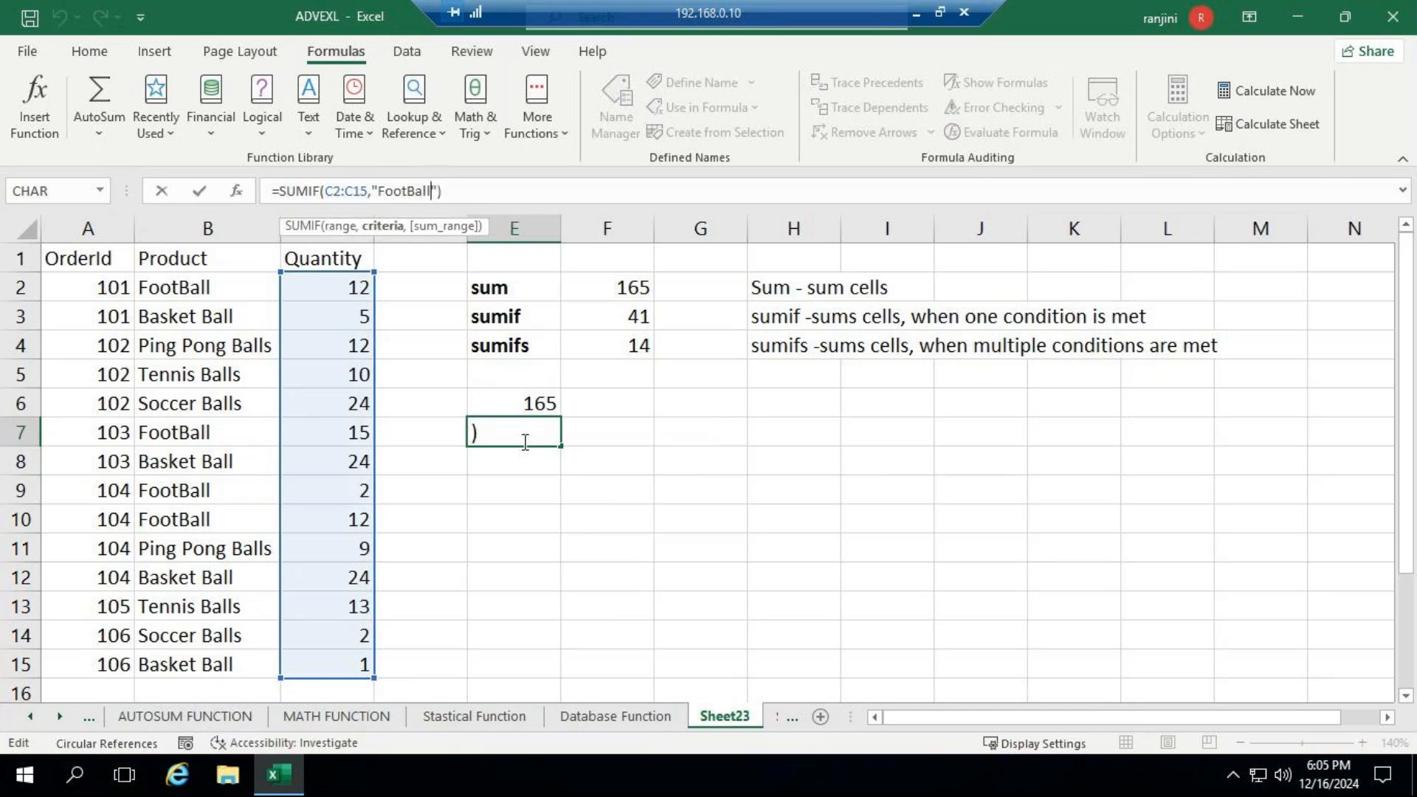
pyautogui.press('Delete')
pyautogui.press('BackSpace')
pyautogui.press('BackSpace')
pyautogui.press('BackSpace')
pyautogui.press('BackSpace')
pyautogui.press('BackSpace')
pyautogui.press('BackSpace')
pyautogui.press('BackSpace')
pyautogui.press('BackSpace')
pyautogui.press('BackSpace')
pyautogui.press('BackSpace')
pyautogui.press('BackSpace')
pyautogui.press('BackSpace')
pyautogui.press('BackSpace')
pyautogui.press('BackSpace')
pyautogui.press('BackSpace')
pyautogui.press('BackSpace')
pyautogui.press('BackSpace')
pyautogui.press('BackSpace')
pyautogui.press('BackSpace')
pyautogui.press('BackSpace')
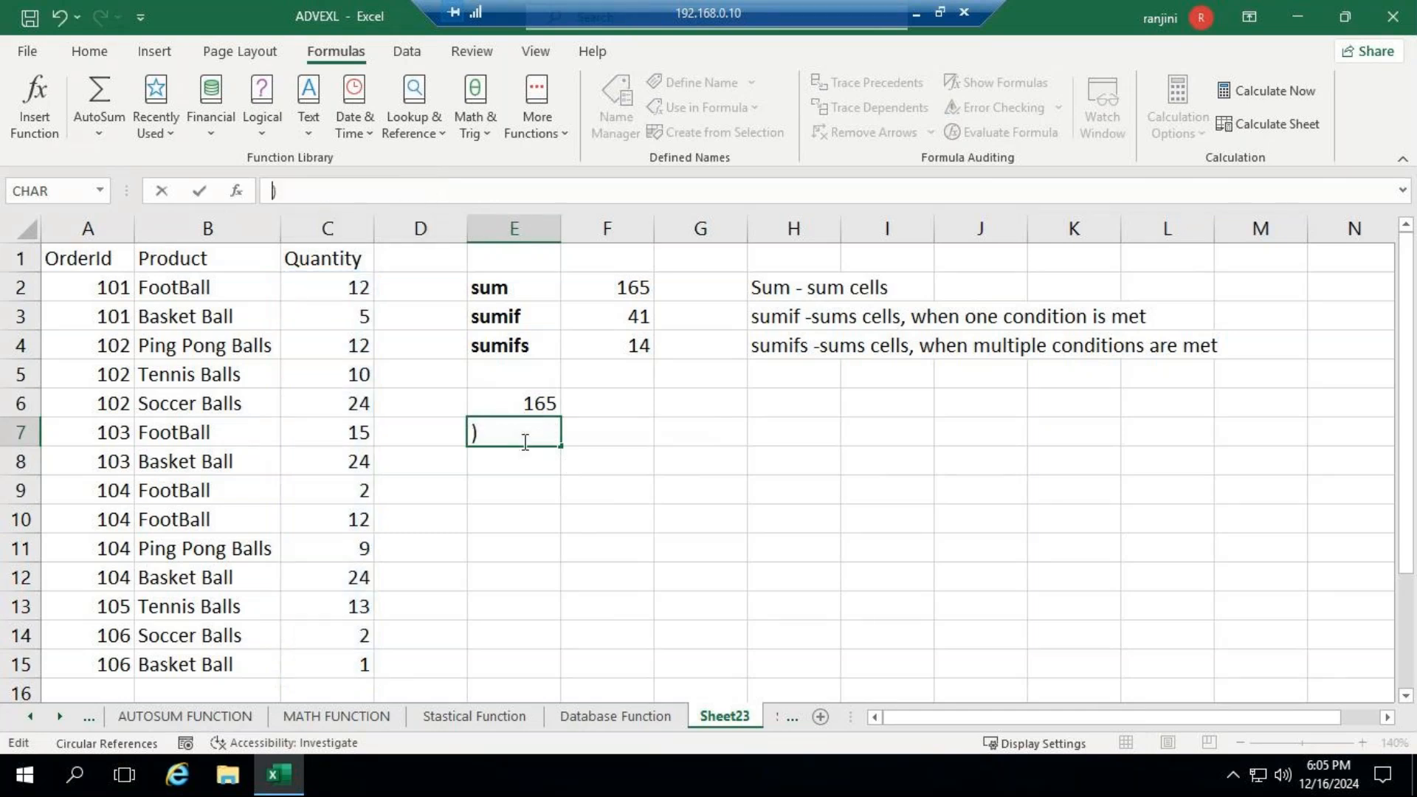
pyautogui.press('Delete')
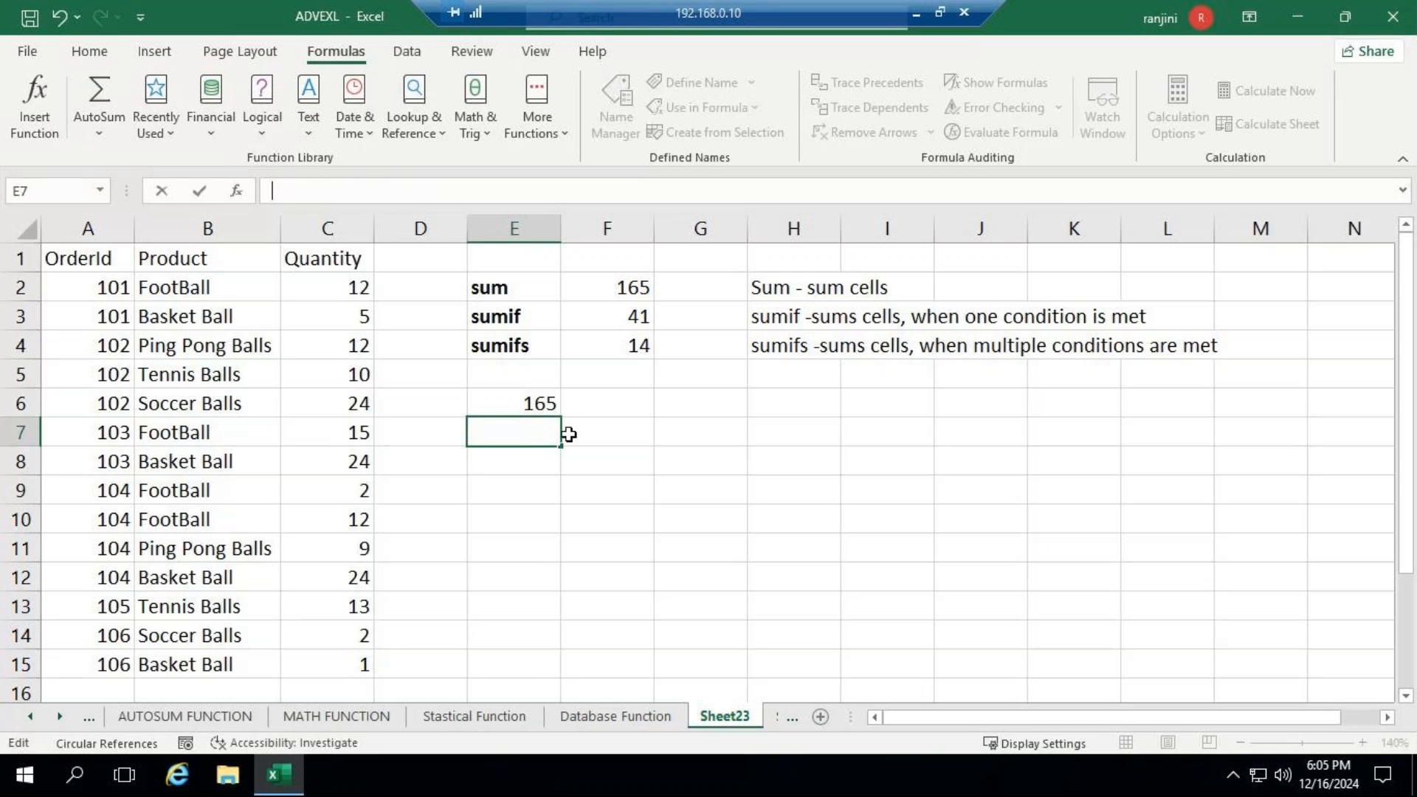
# - Check the sumif example in cell F3, enter =sumif(B2:B15,"FootBall",C2:C15) in cell E7, and select the first FootBall quantity
pyautogui.click(607, 320)
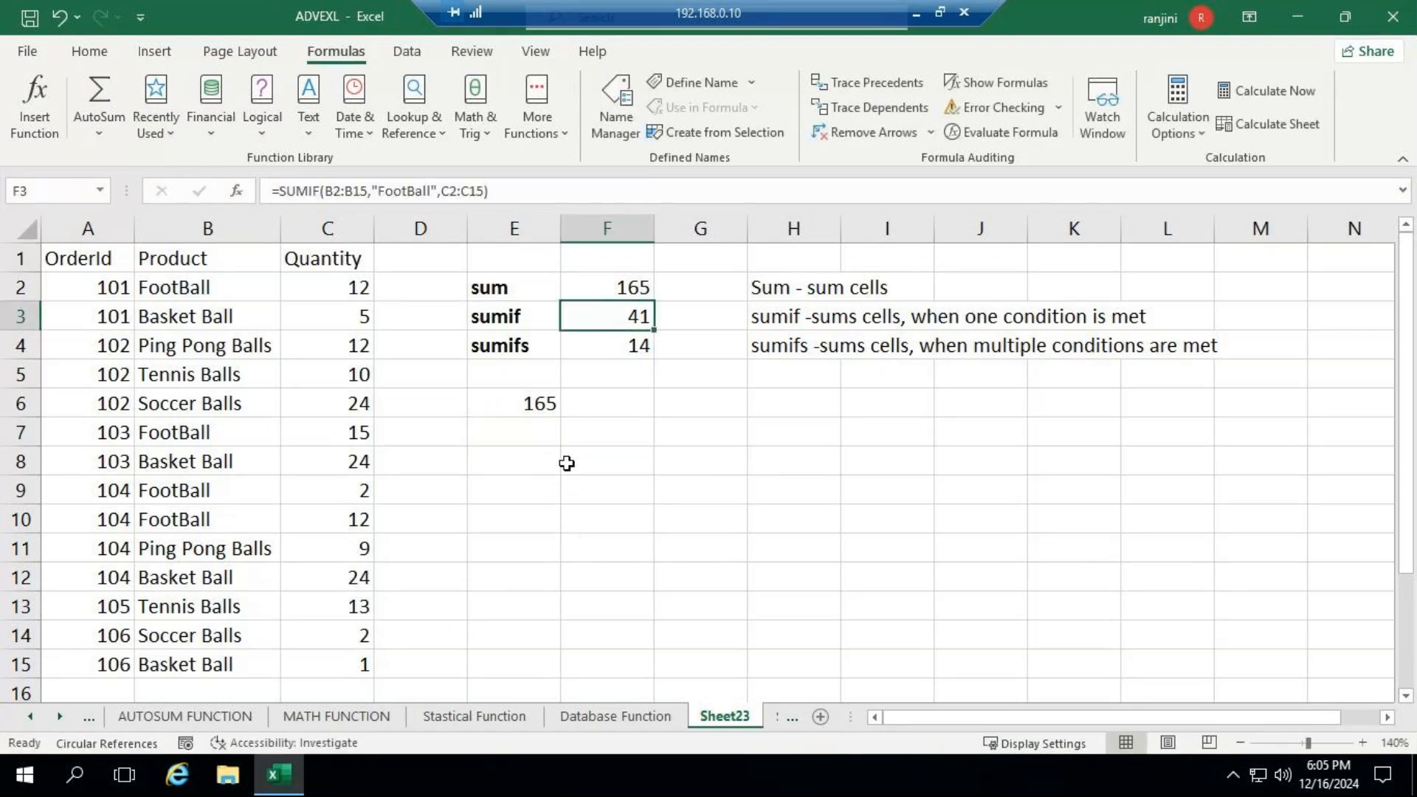
pyautogui.click(544, 434)
pyautogui.write('=')
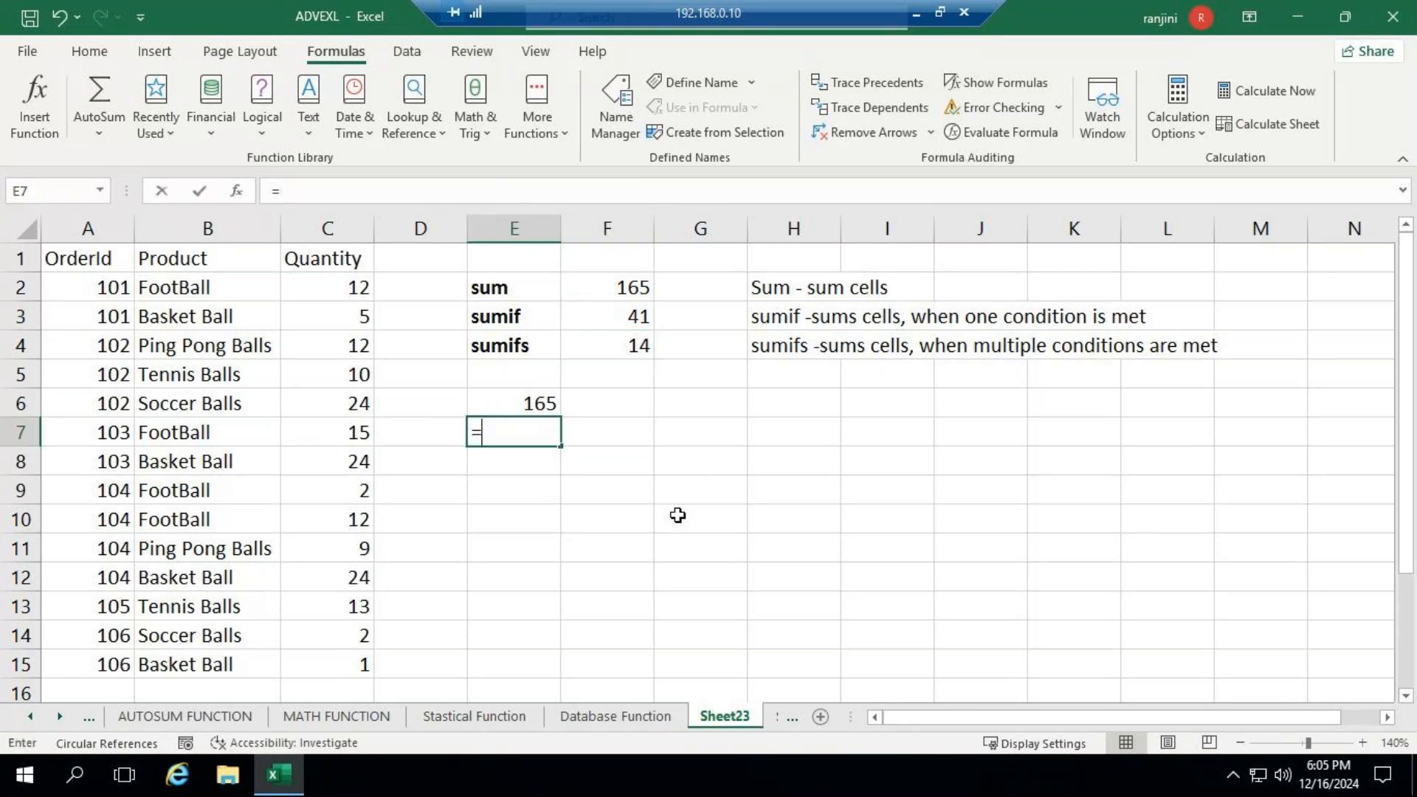
pyautogui.write('sumif')
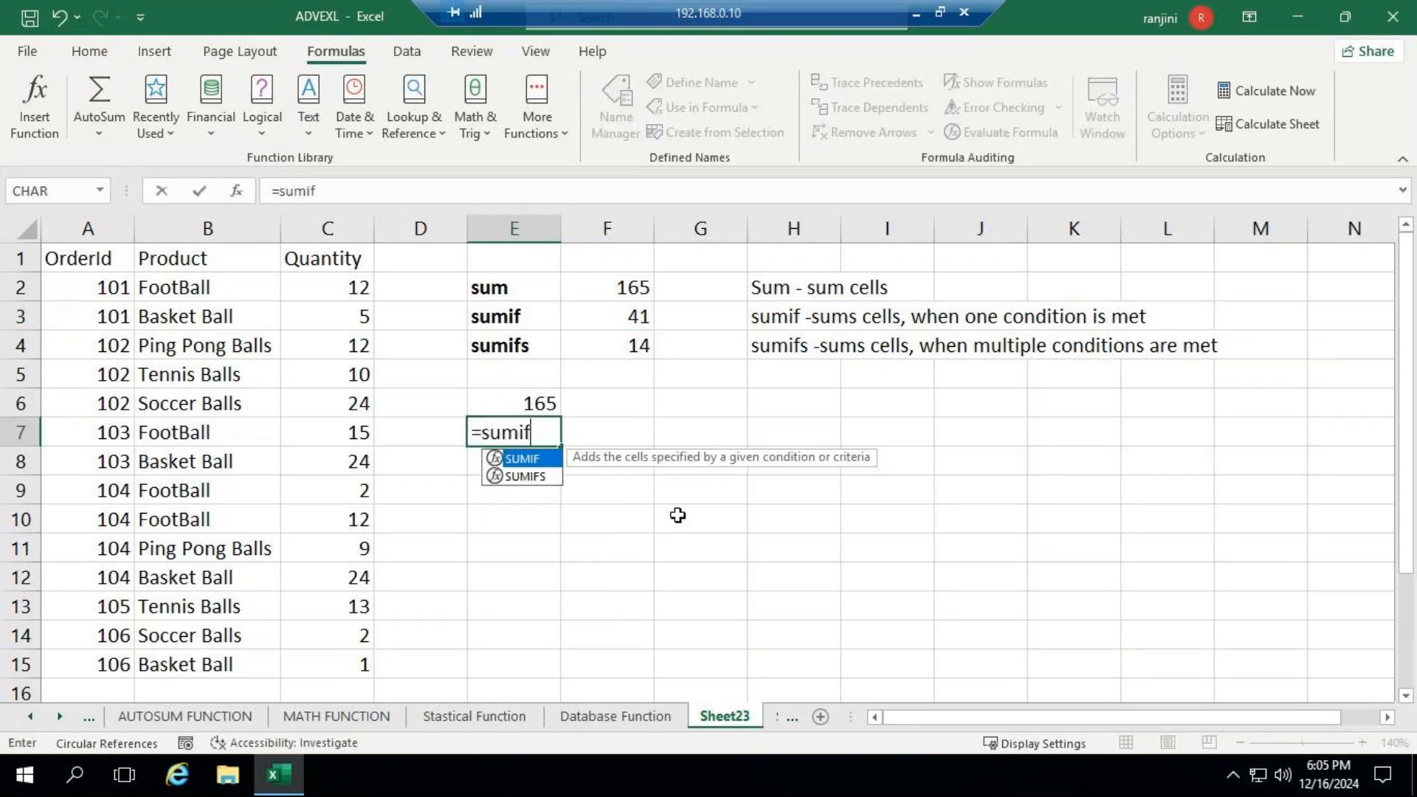
pyautogui.write('(')
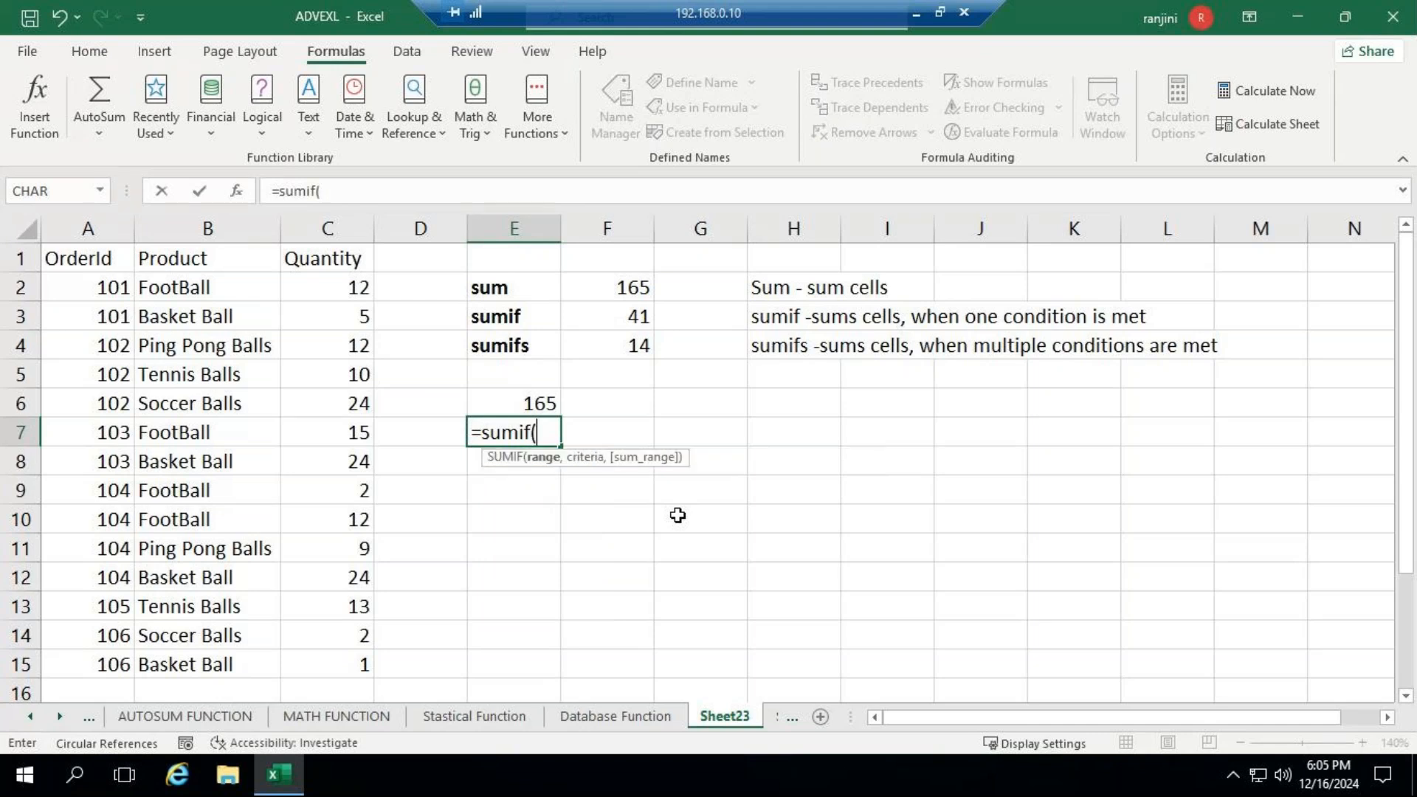
pyautogui.click(208, 288)
pyautogui.moveTo(208, 302); pyautogui.dragTo(220, 687)
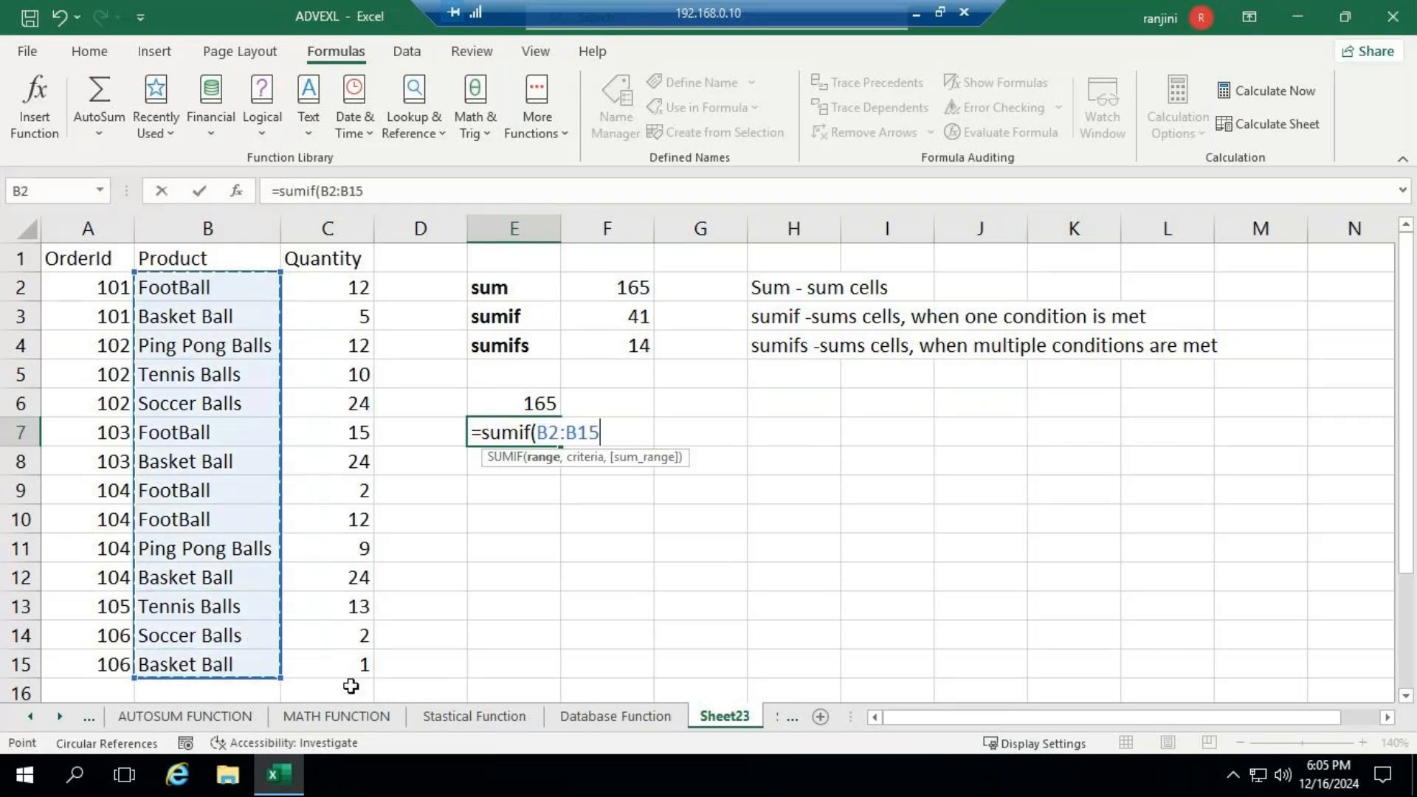
pyautogui.write(',')
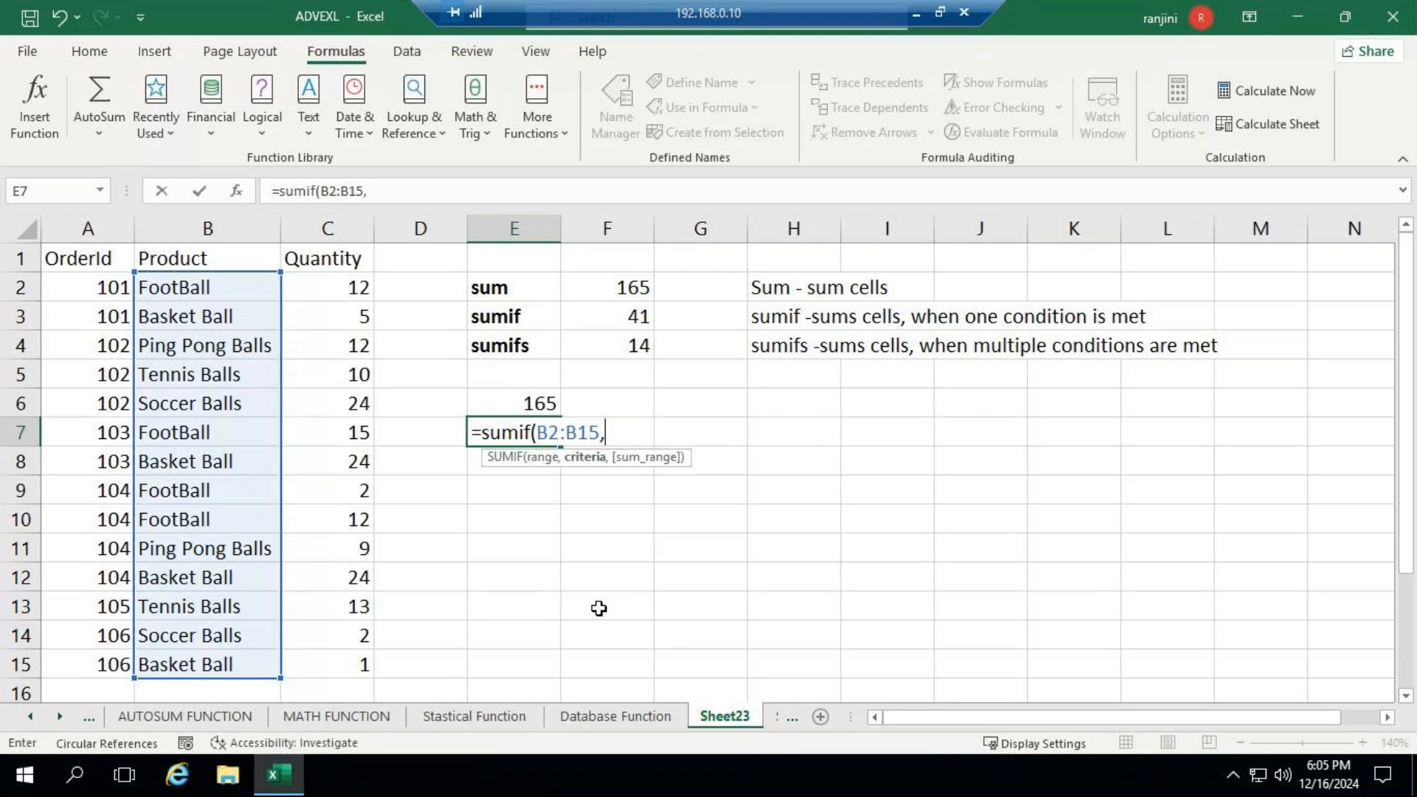
pyautogui.write('"FootBall')
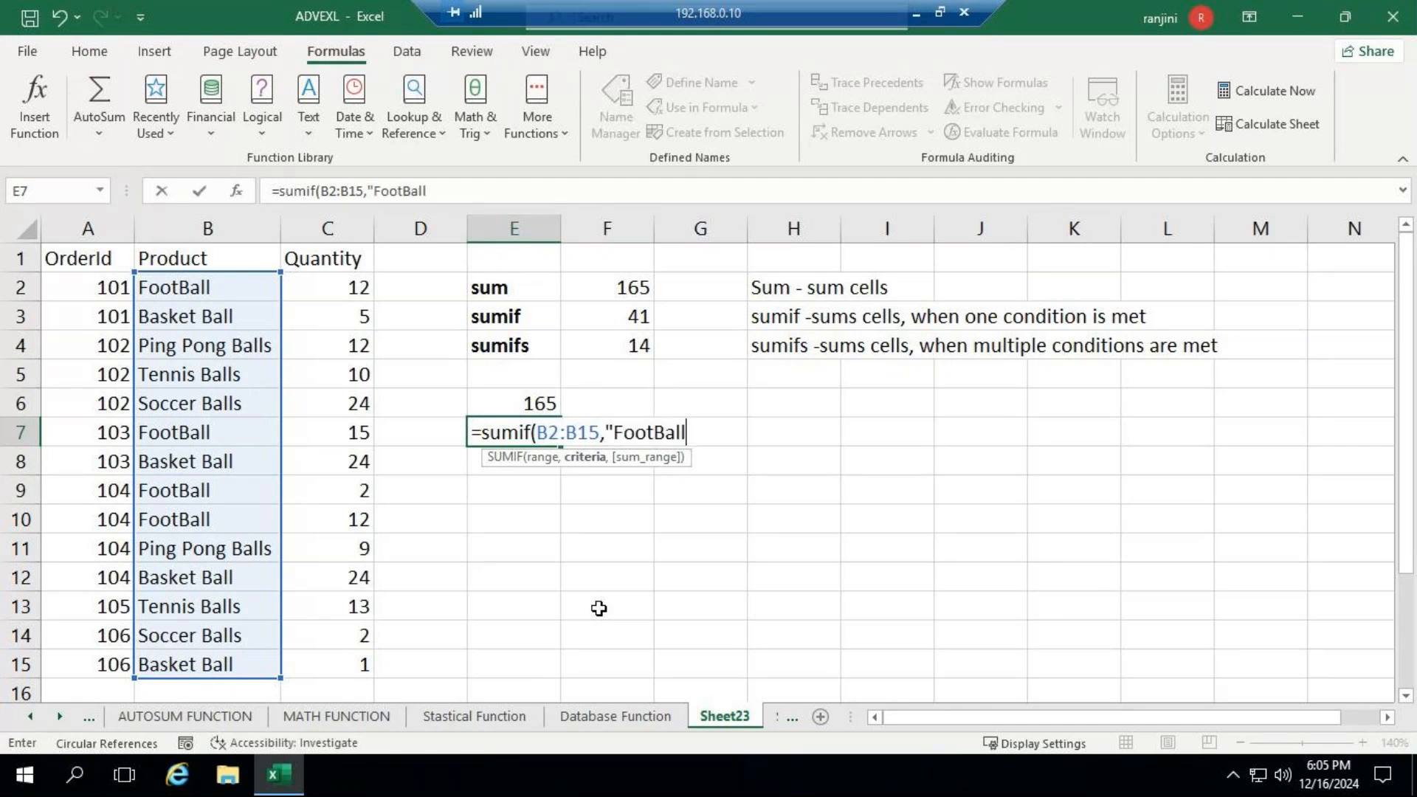
pyautogui.write('",')
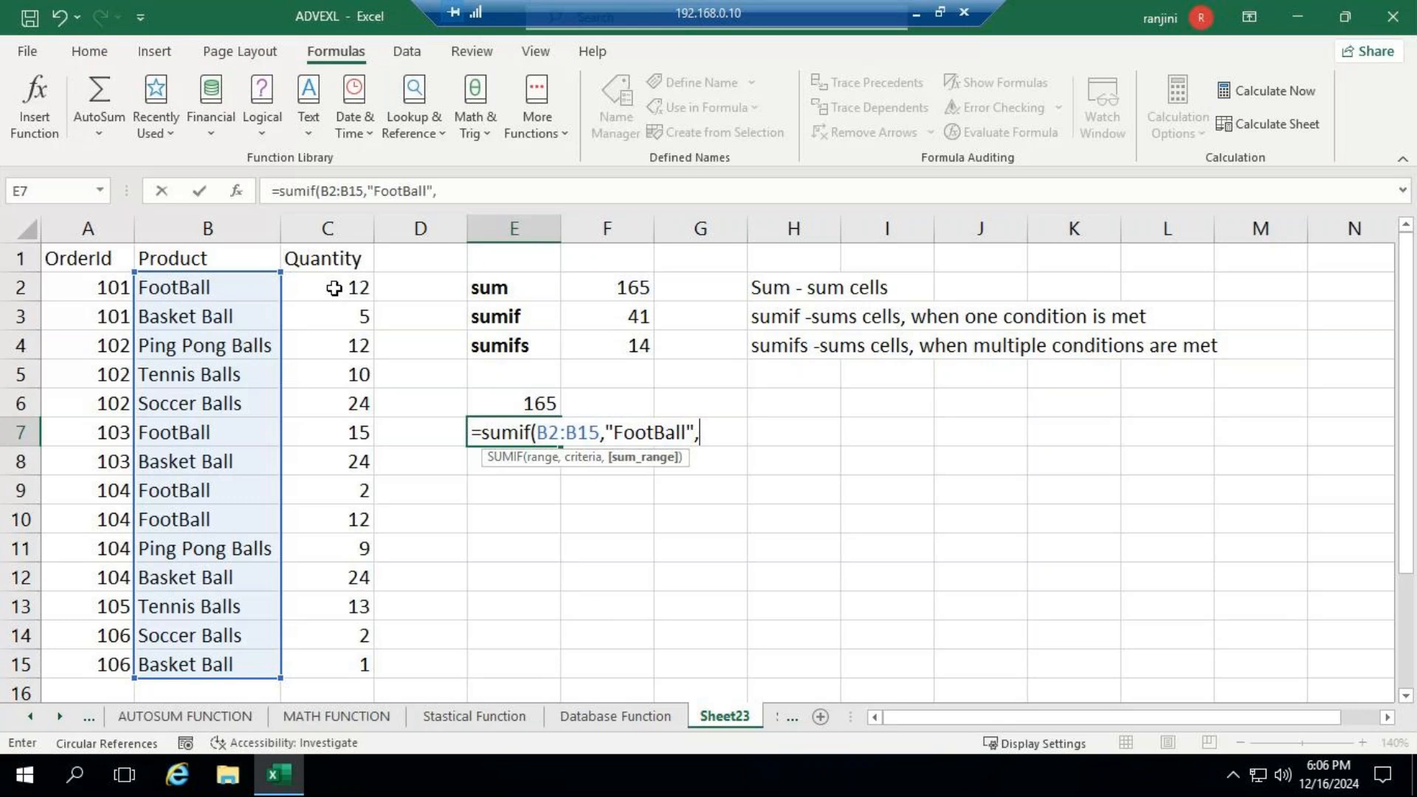
pyautogui.moveTo(334, 288); pyautogui.dragTo(319, 655)
pyautogui.write(')')
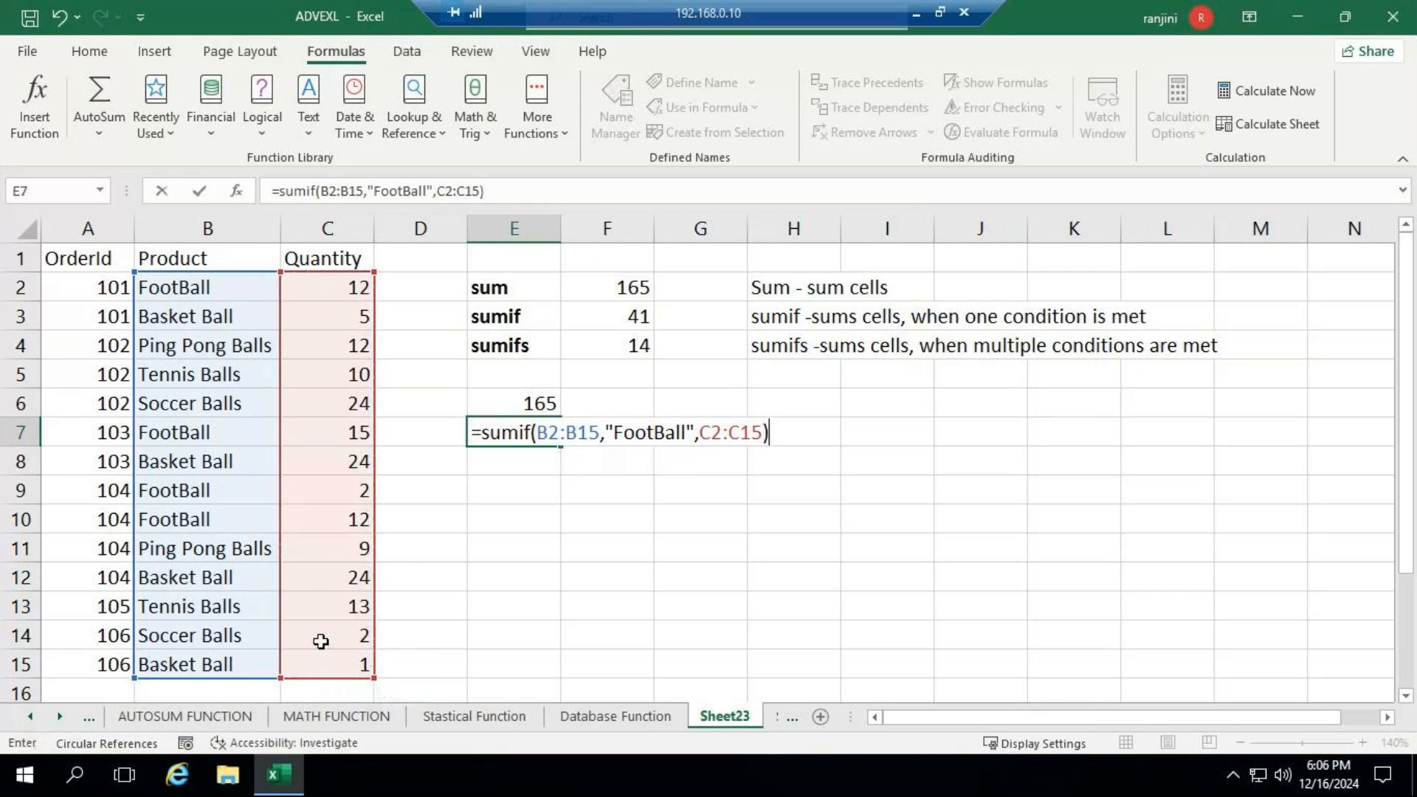
pyautogui.press('Return')
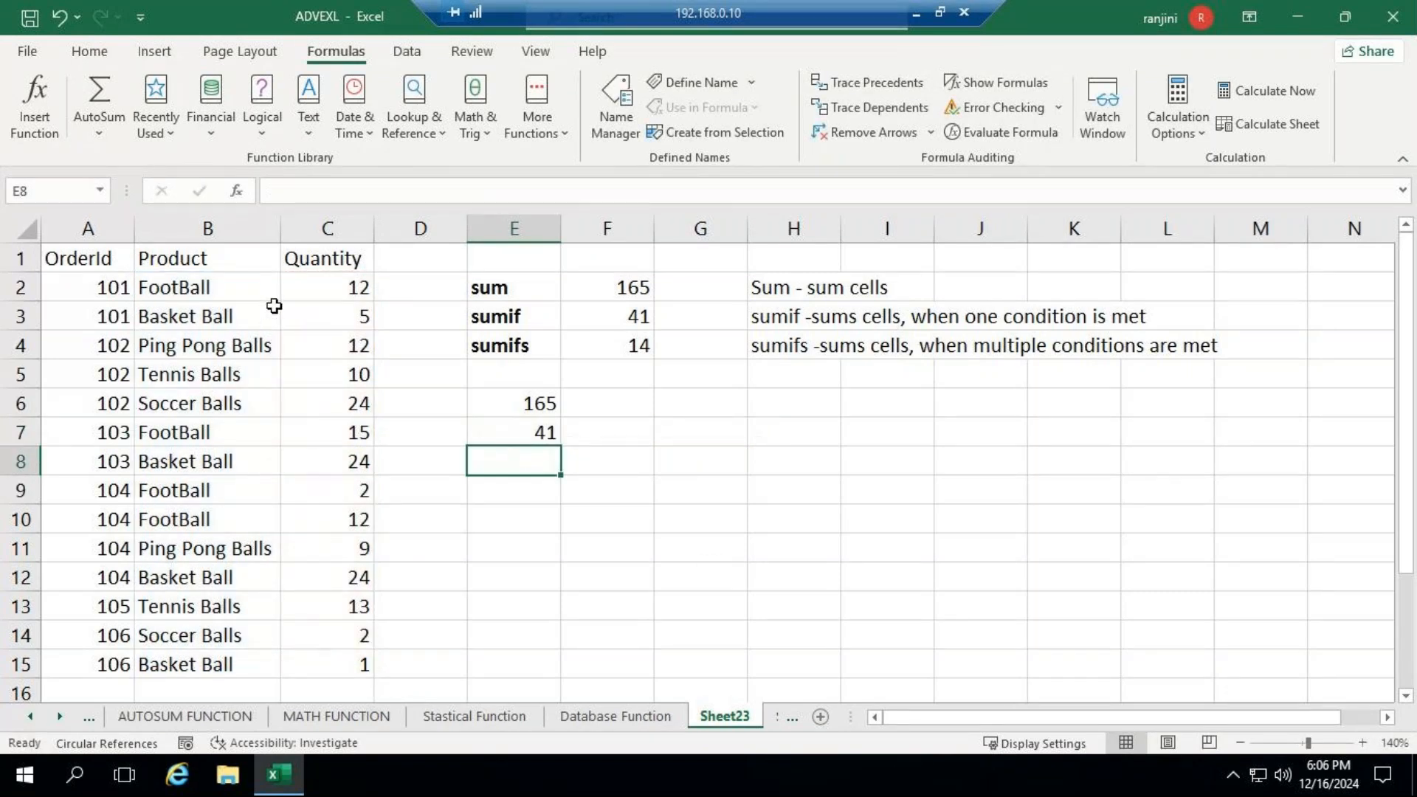
pyautogui.click(328, 288)
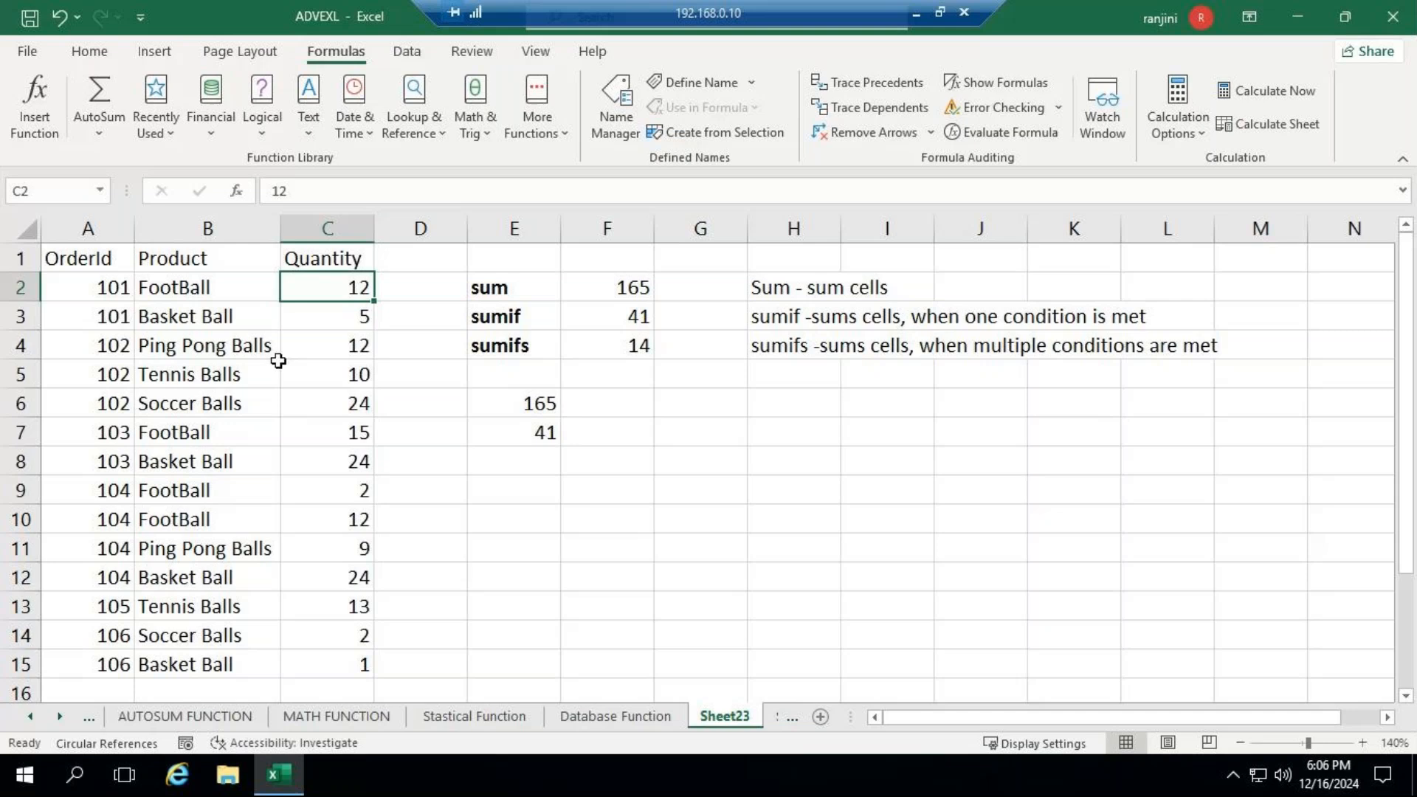
# - Select all the FootBall quantities together (C2, C7, C9 and C10) to check their sum against cell E7
pyautogui.keyDown('shift'); pyautogui.click(339, 431); pyautogui.keyUp('shift')
pyautogui.click(339, 432)
pyautogui.click(345, 285)
pyautogui.keyDown('ctrl'); pyautogui.click(317, 431); pyautogui.keyUp('ctrl')
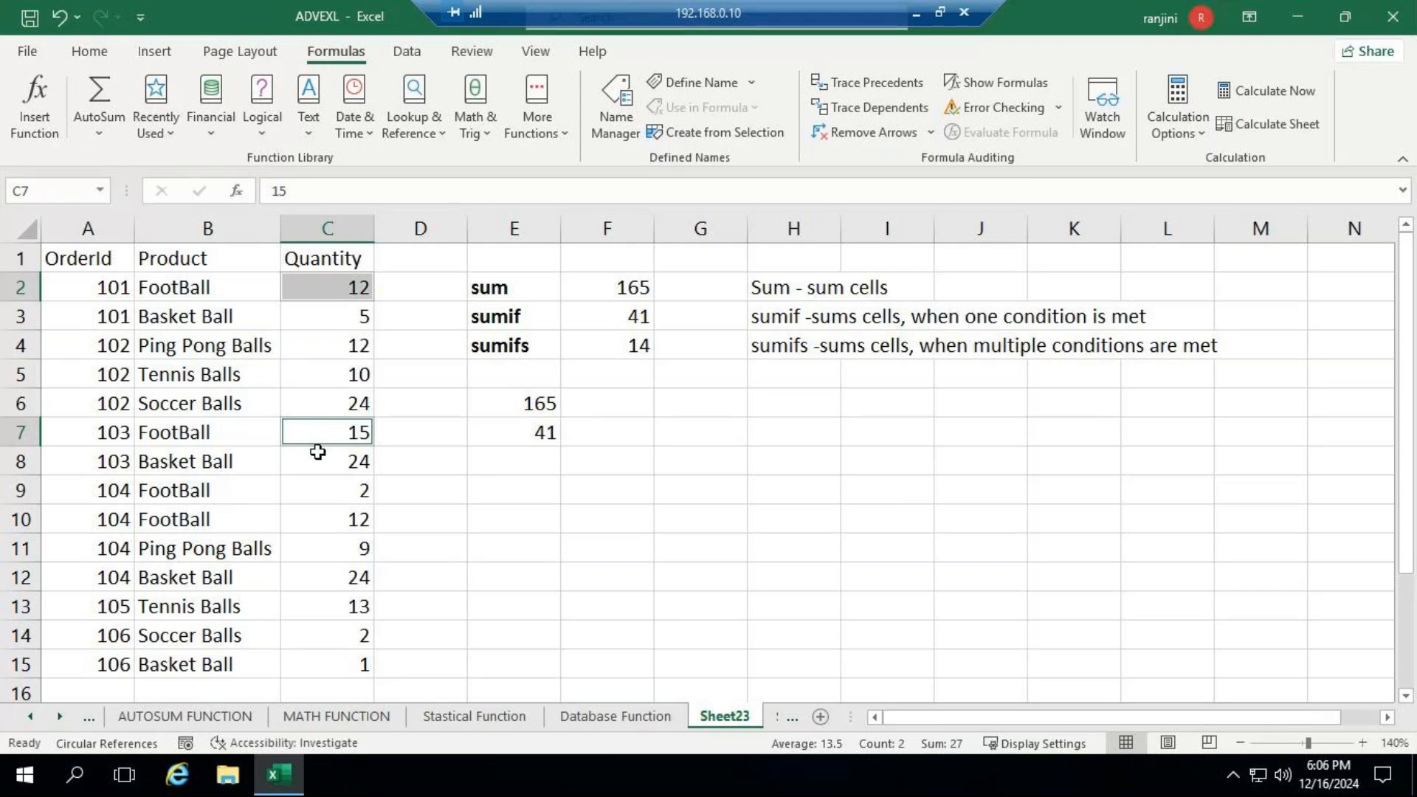
pyautogui.keyDown('ctrl'); pyautogui.moveTo(313, 491); pyautogui.dragTo(319, 519); pyautogui.keyUp('ctrl')
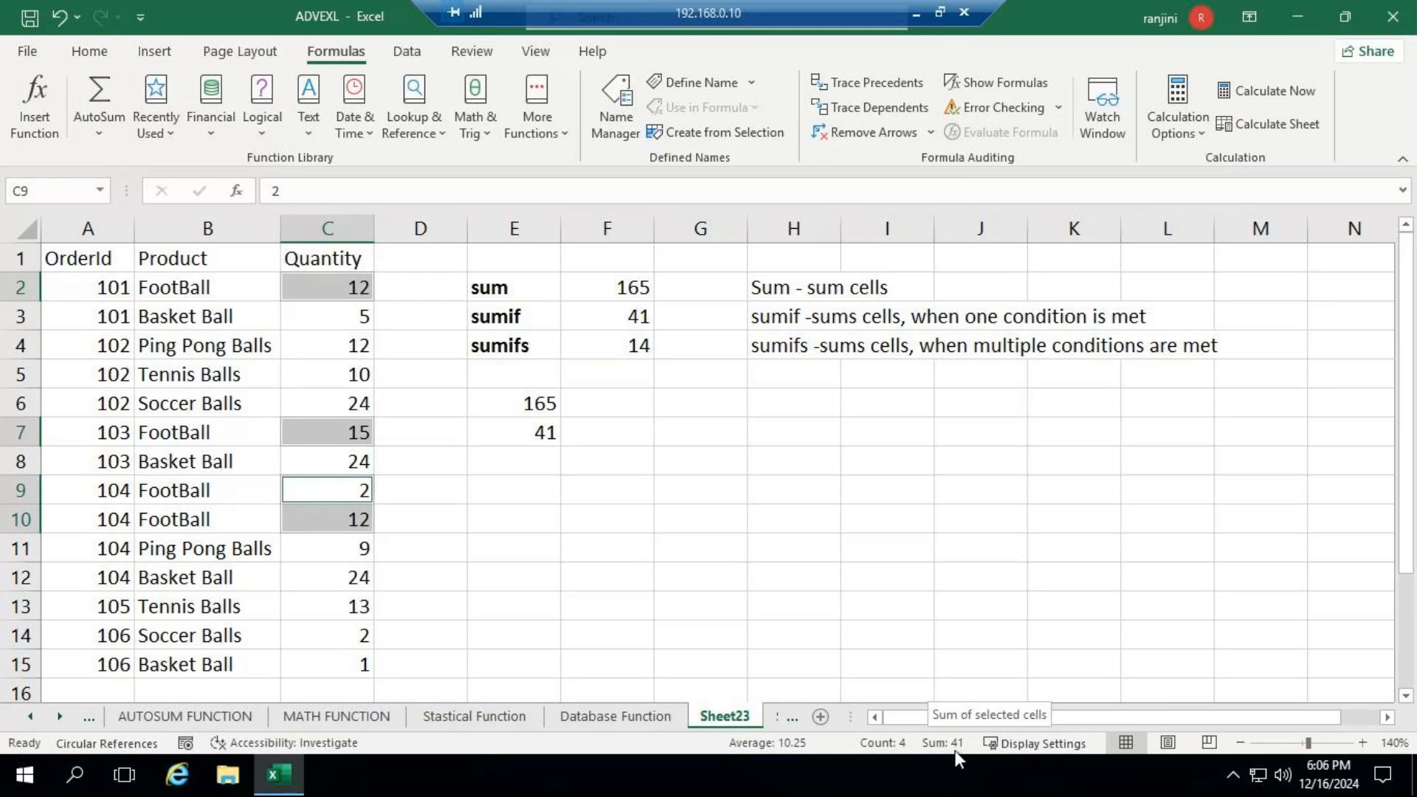
# - Clear cell E7 and begin a new SUMIF formula there with B2:B15 as the range
pyautogui.click(517, 437)
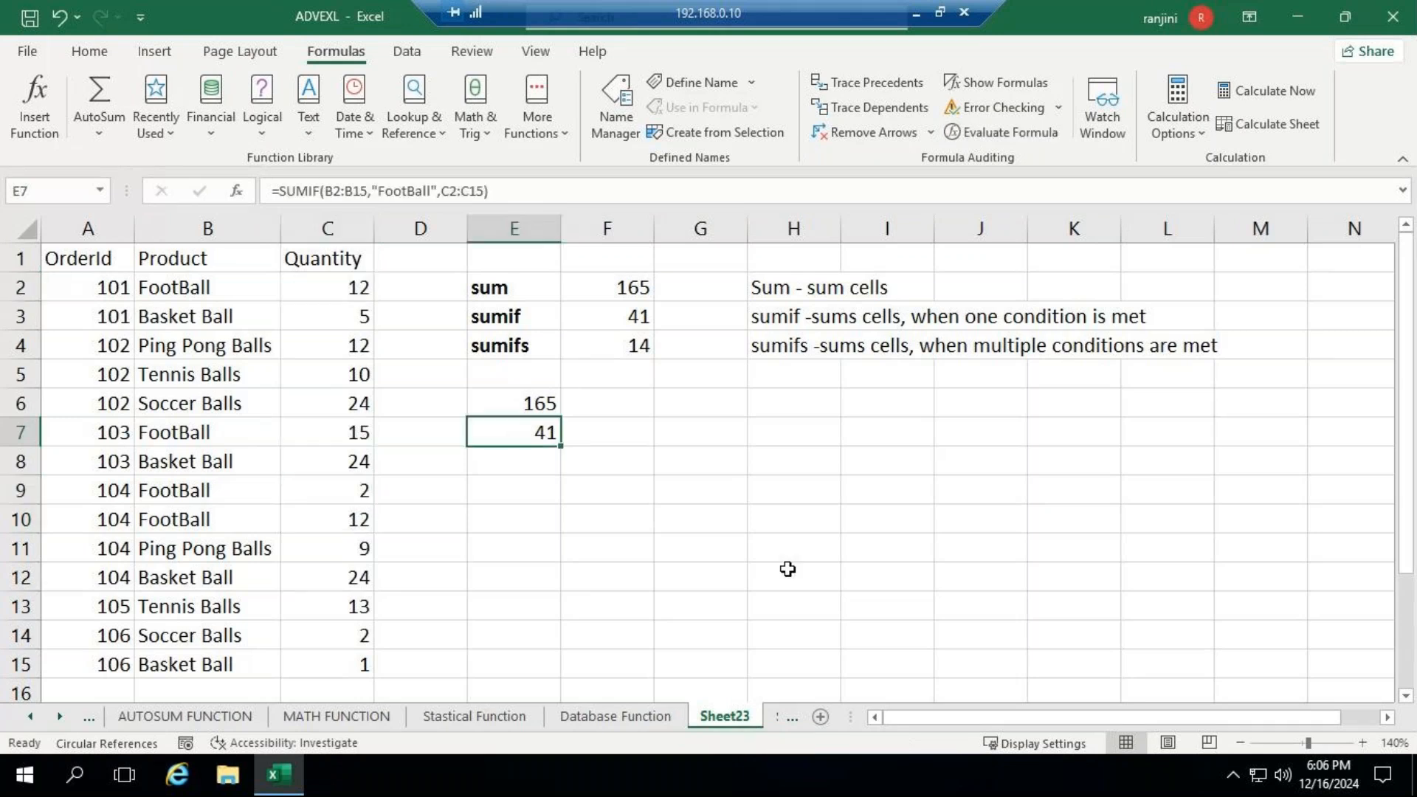
pyautogui.press('Delete')
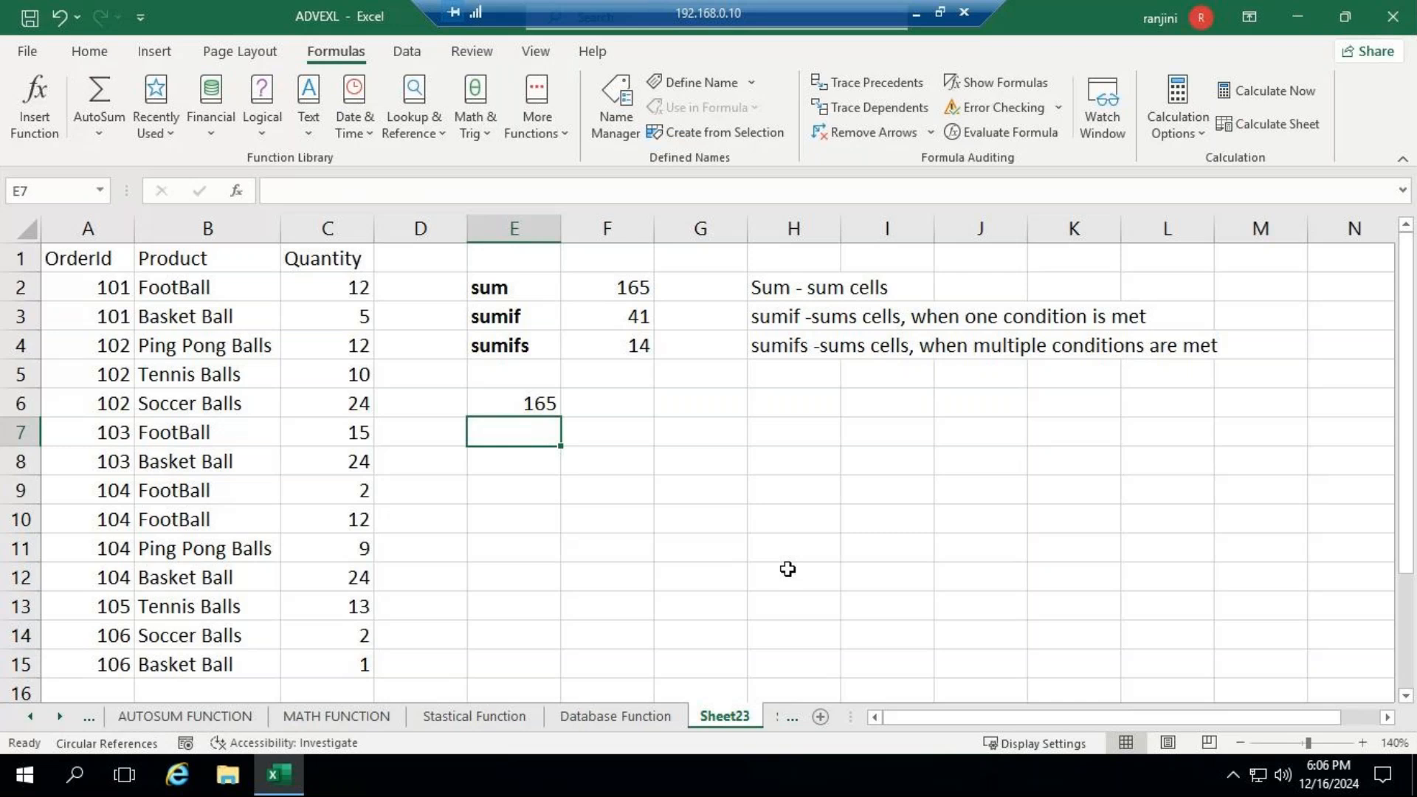
pyautogui.write('=su')
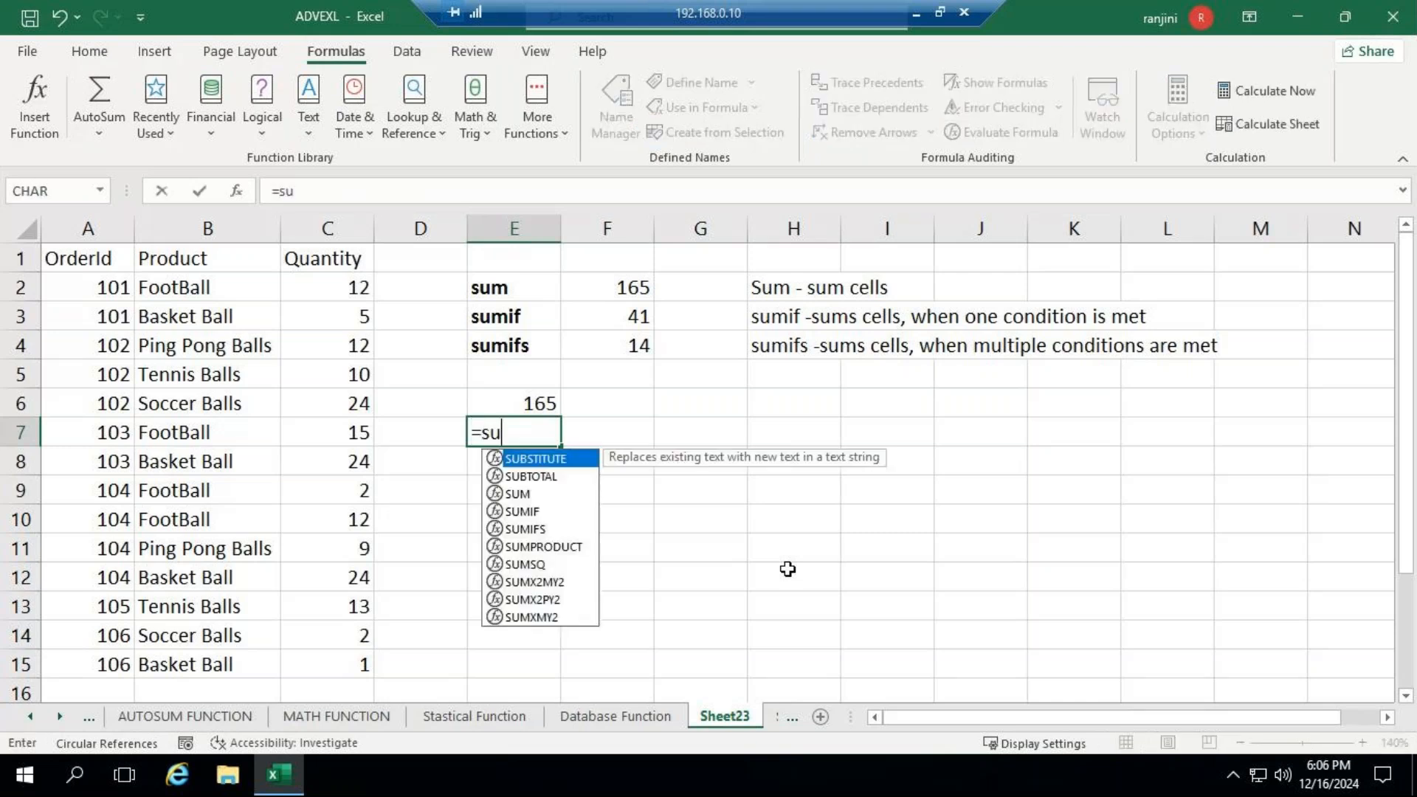
pyautogui.write('mif')
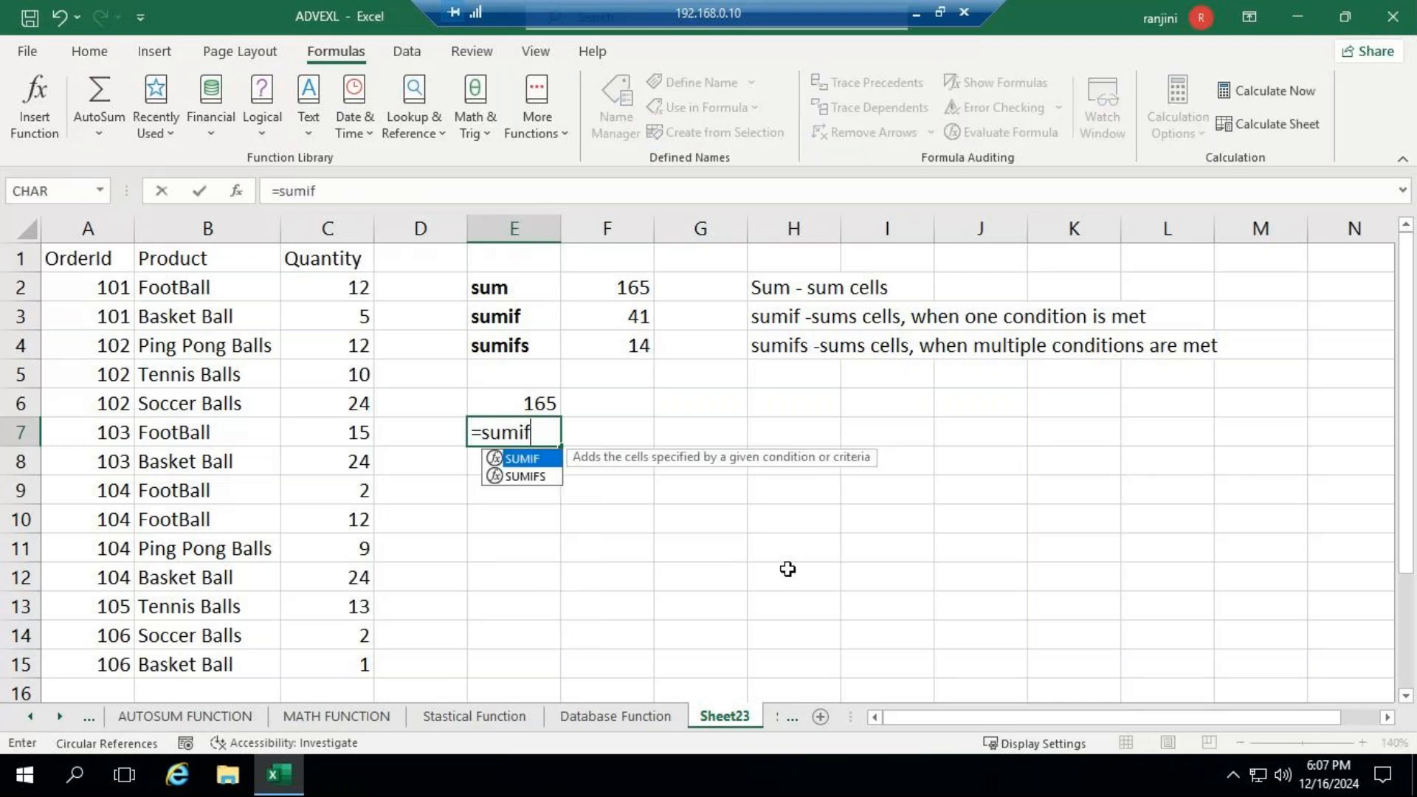
pyautogui.write('(')
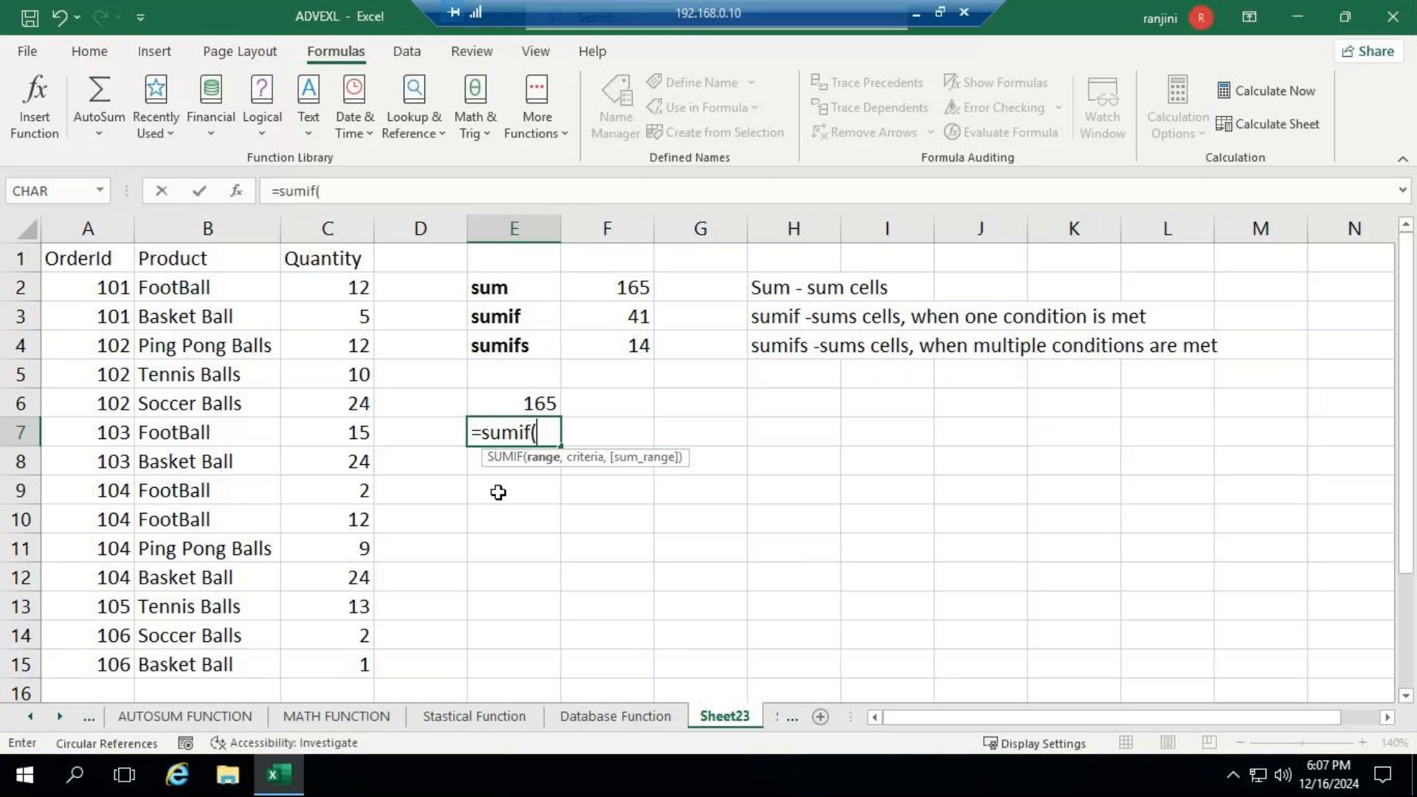
pyautogui.moveTo(190, 291); pyautogui.dragTo(203, 624)
pyautogui.write(',')
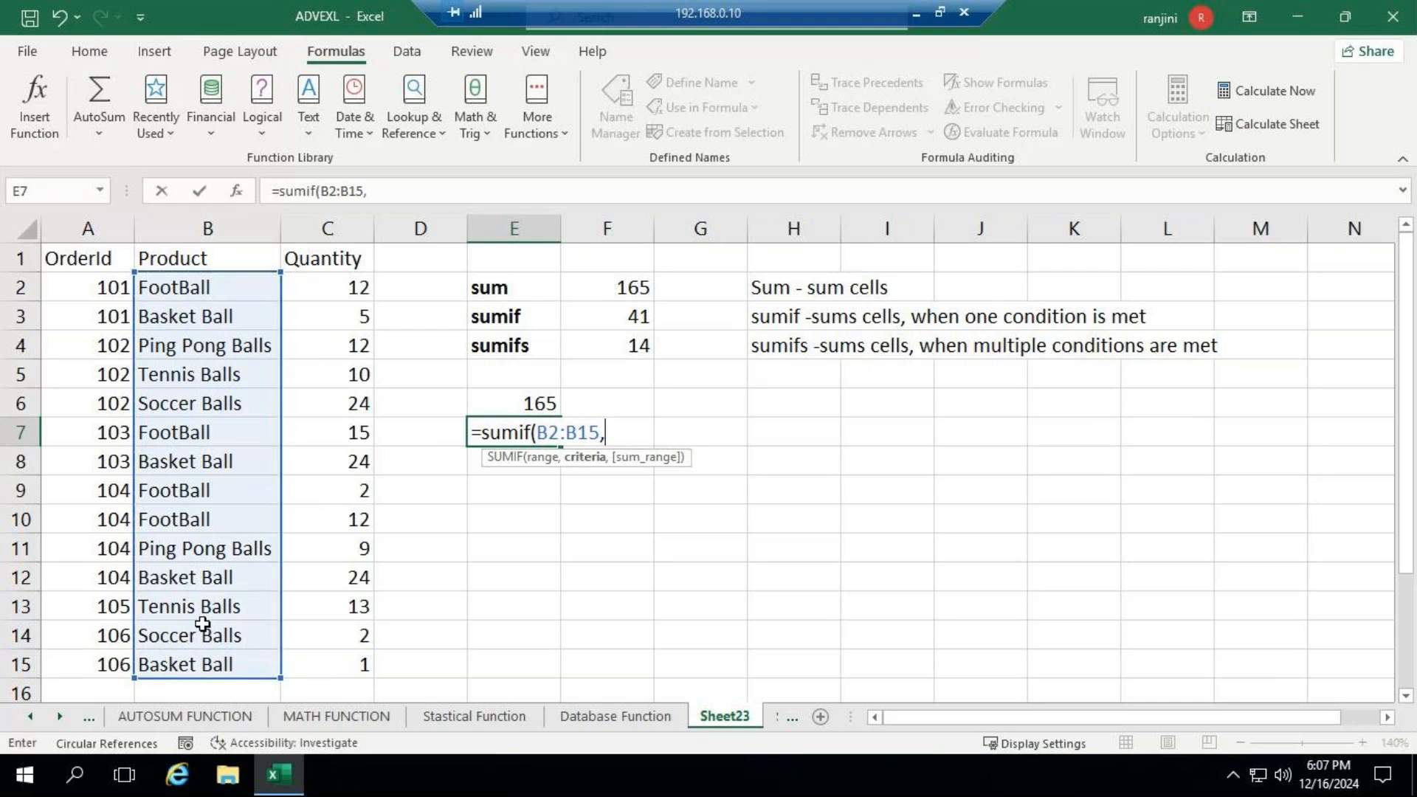
# - Complete the SUMIF formula in E7 with the criterion "Basket Ball" and the sum range C2:C15
pyautogui.press('BackSpace')
pyautogui.write('"')
pyautogui.write('Baske')
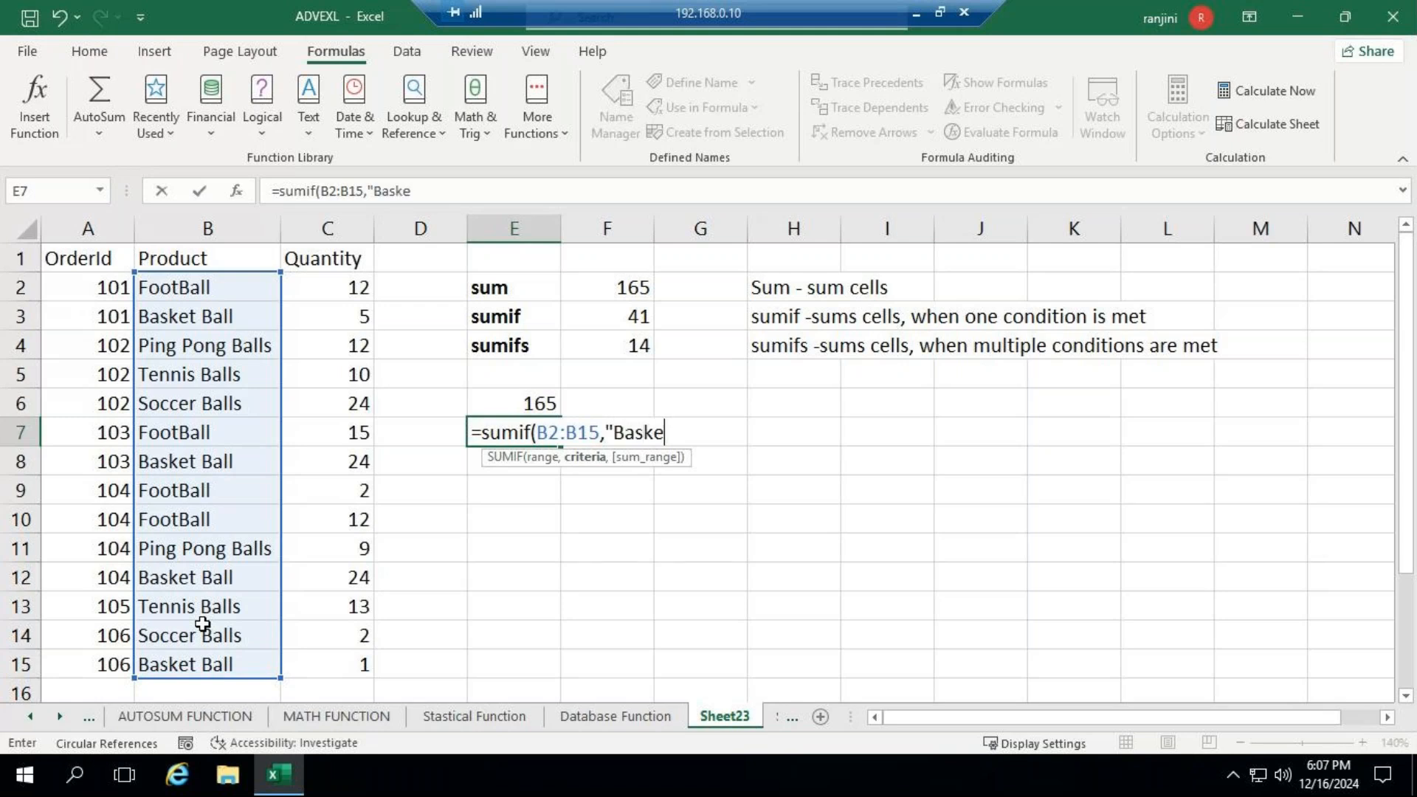
pyautogui.write('t Ball"')
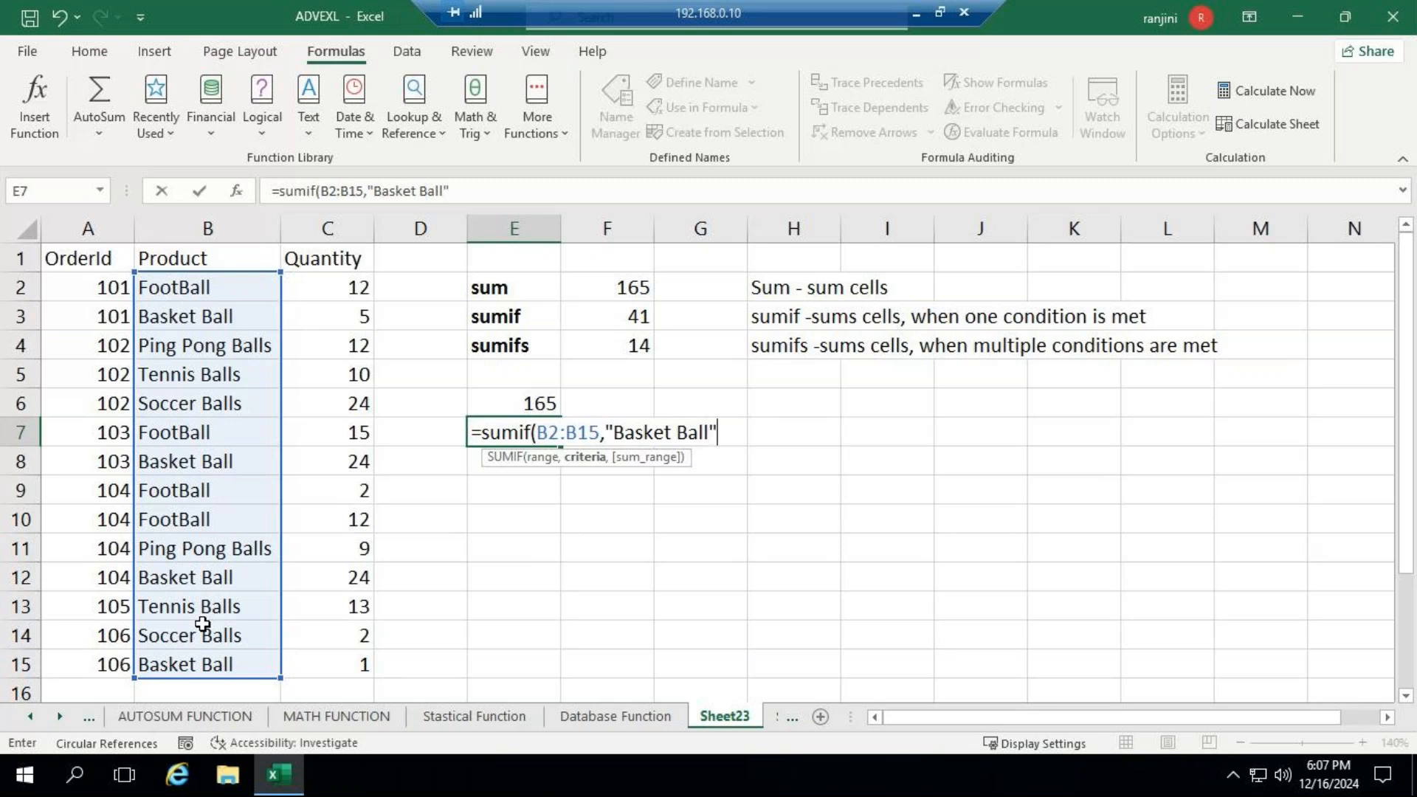
pyautogui.write(',')
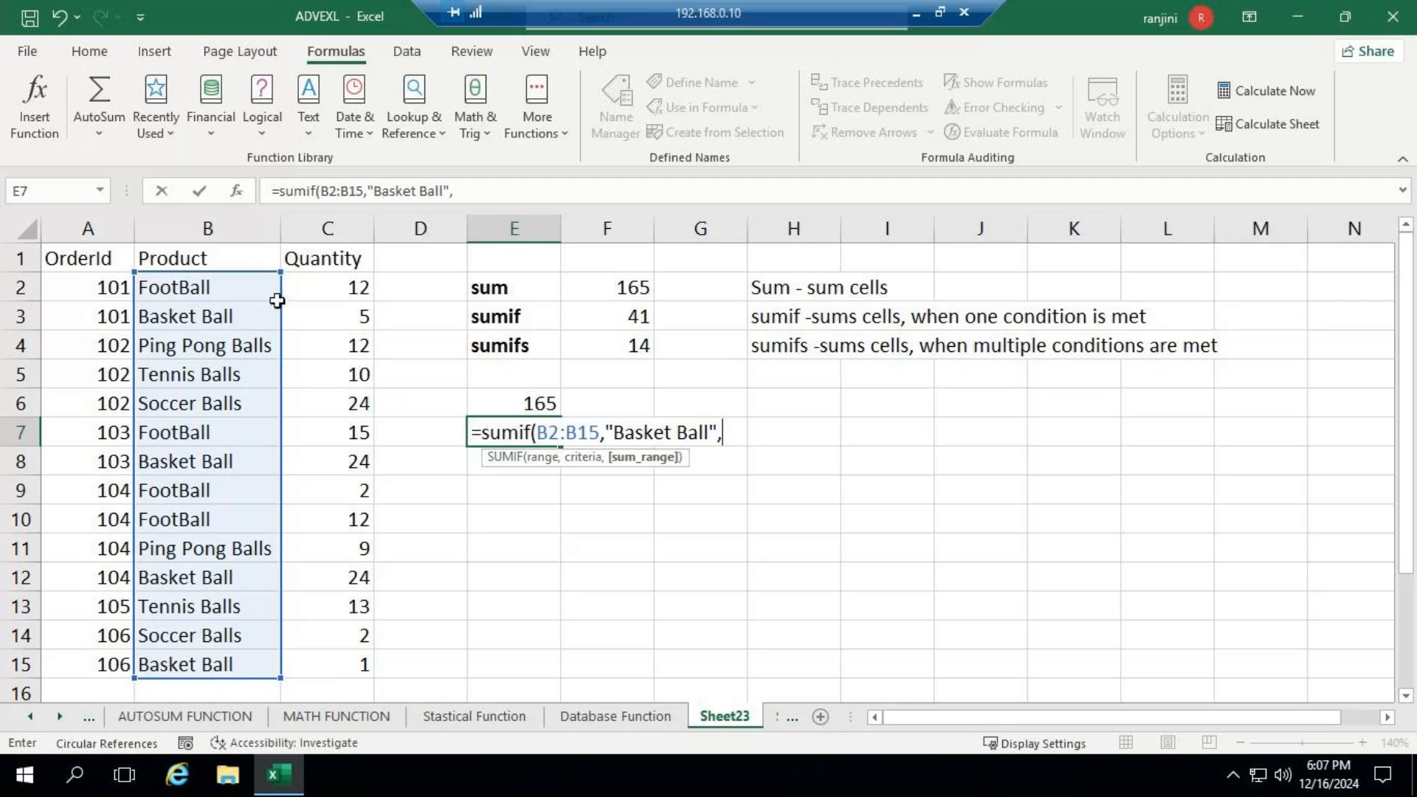
pyautogui.moveTo(328, 290); pyautogui.dragTo(363, 660)
pyautogui.write(')')
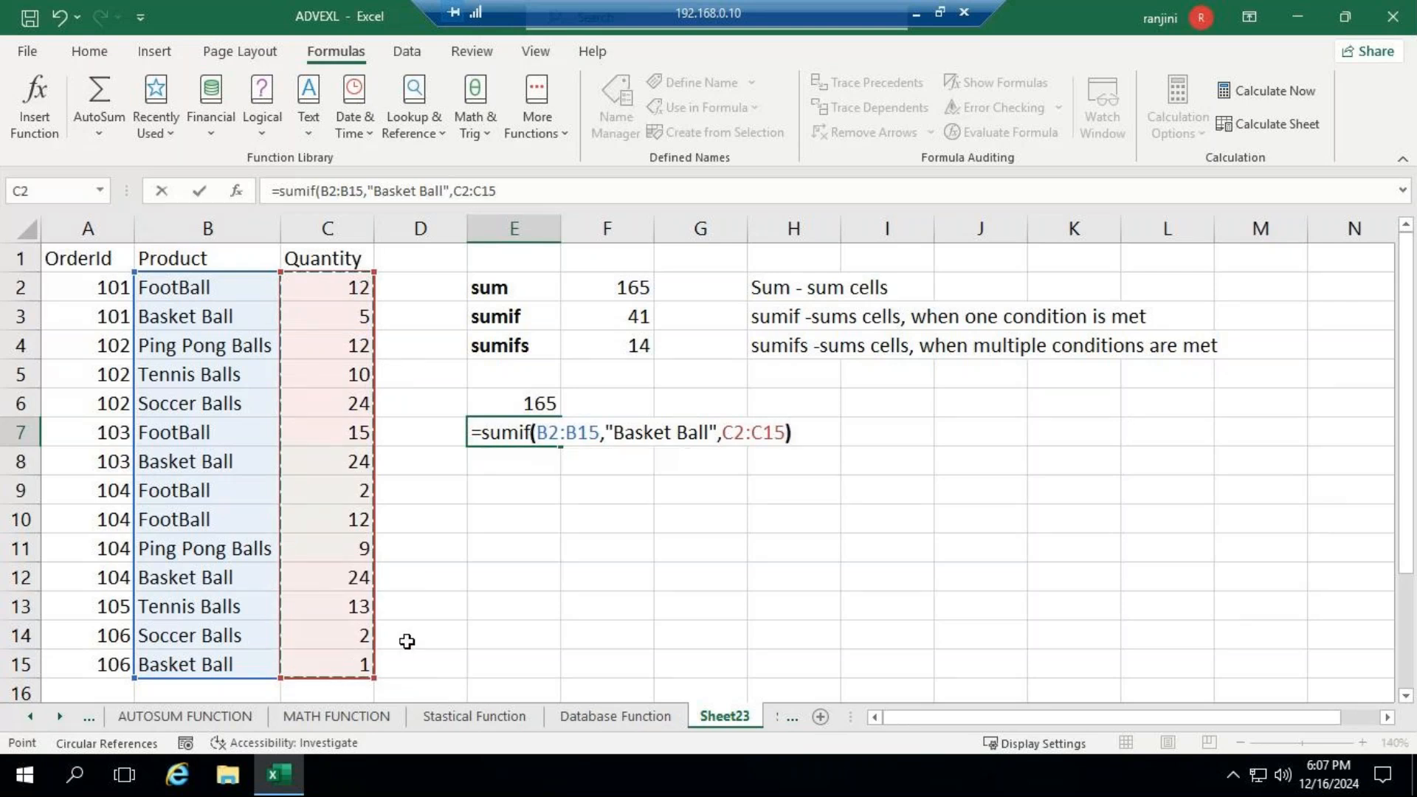
pyautogui.press('Return')
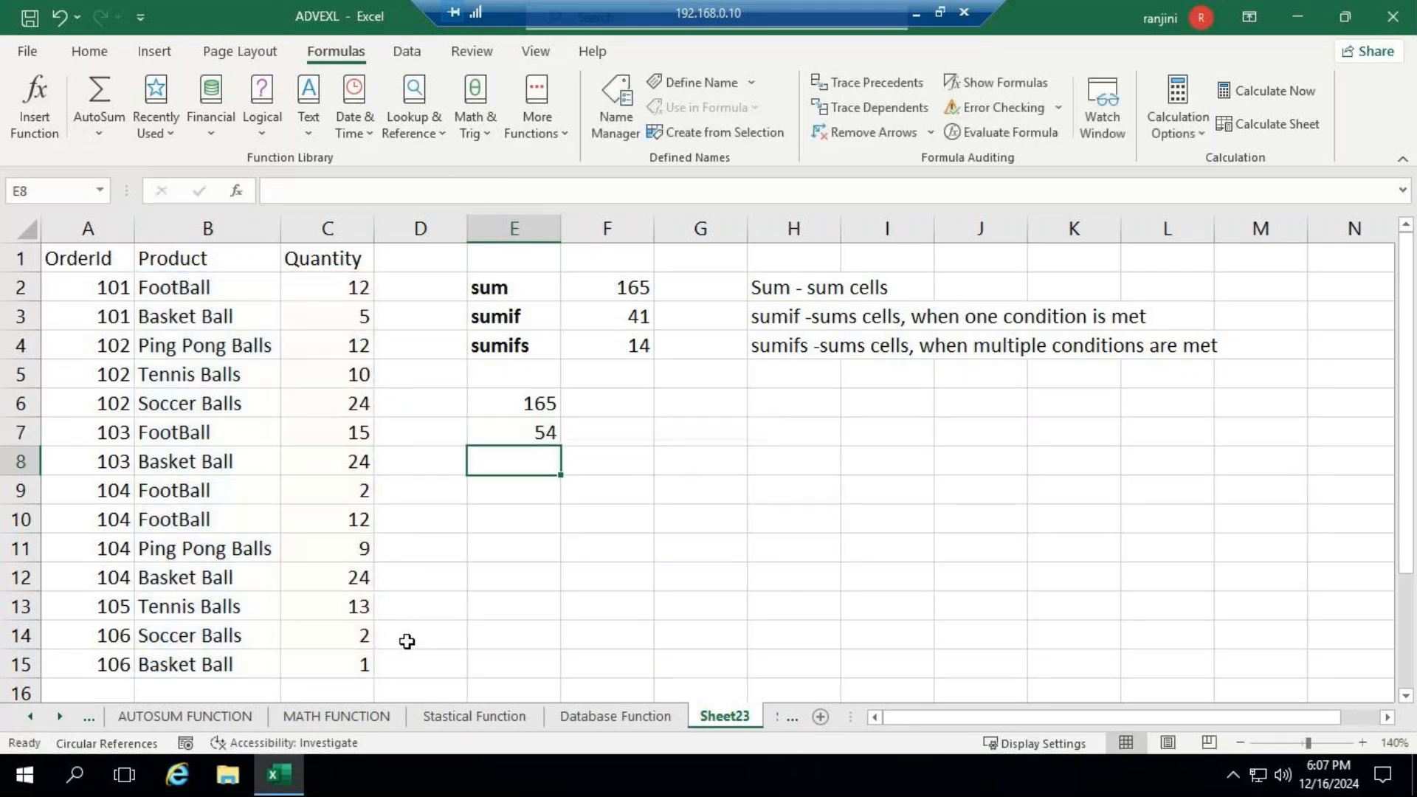
# - Select all the Basket Ball quantities together (C3, C8, C12 and C15) to check their sum against cell E7
pyautogui.click(307, 315)
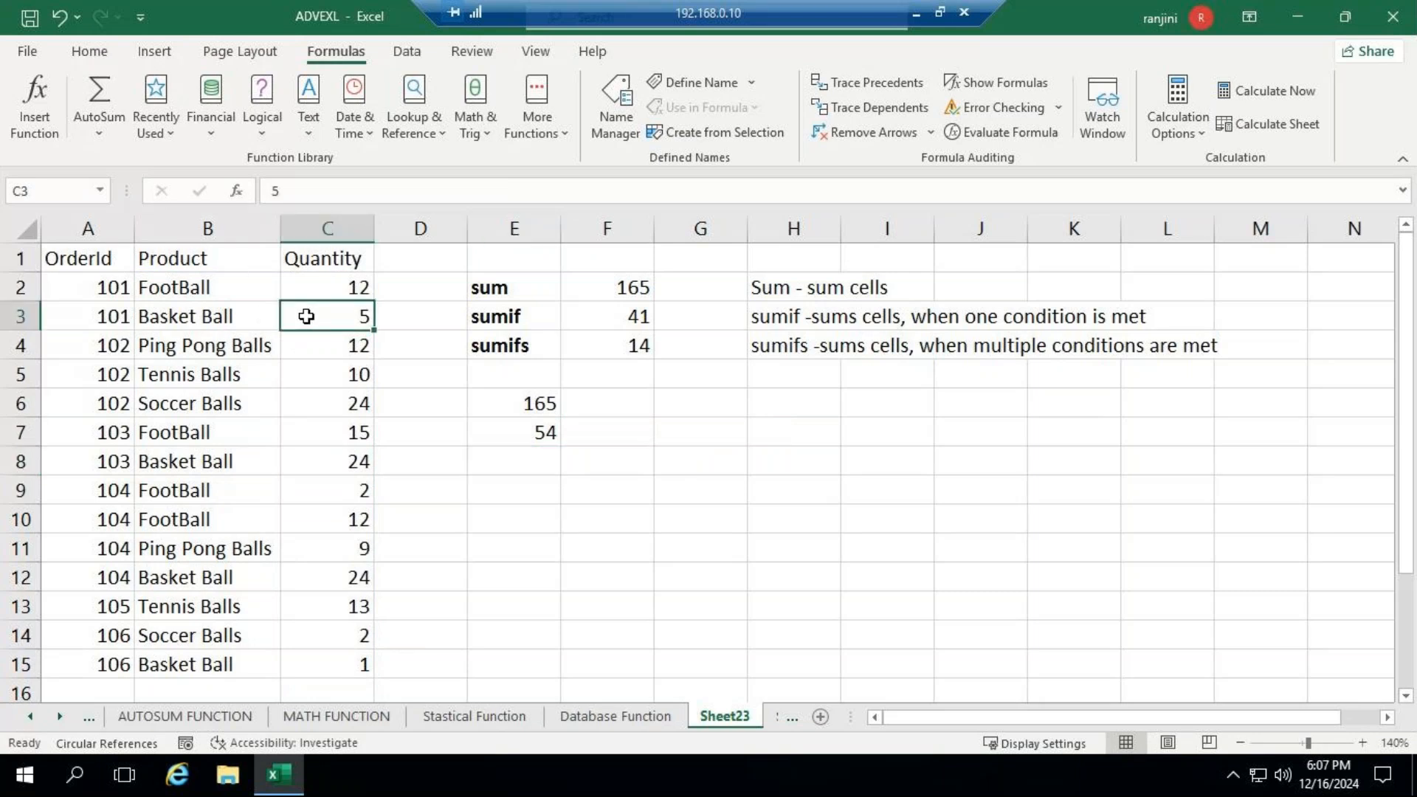
pyautogui.keyDown('ctrl'); pyautogui.click(324, 467); pyautogui.keyUp('ctrl')
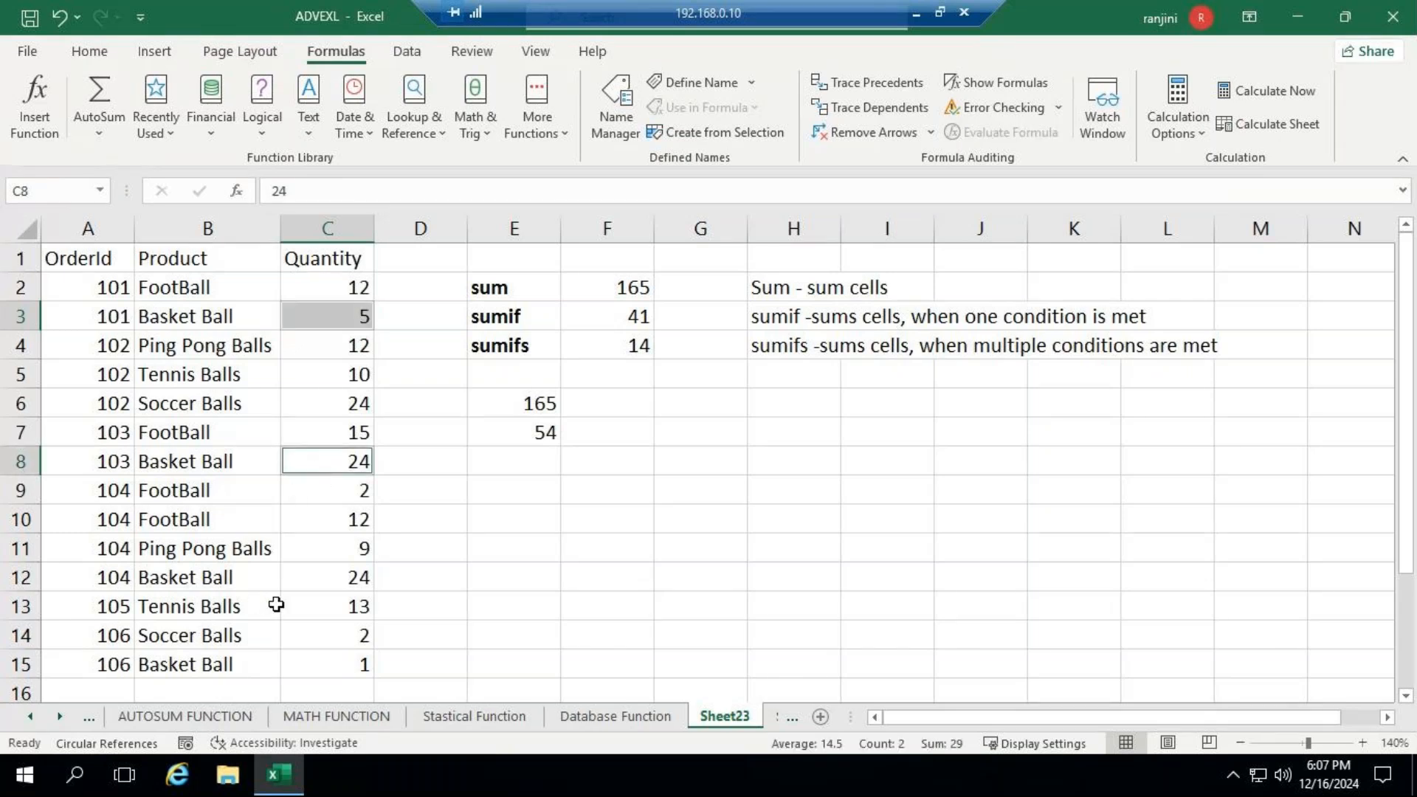
pyautogui.keyDown('ctrl'); pyautogui.click(294, 577); pyautogui.keyUp('ctrl')
pyautogui.keyDown('ctrl'); pyautogui.click(327, 663); pyautogui.keyUp('ctrl')
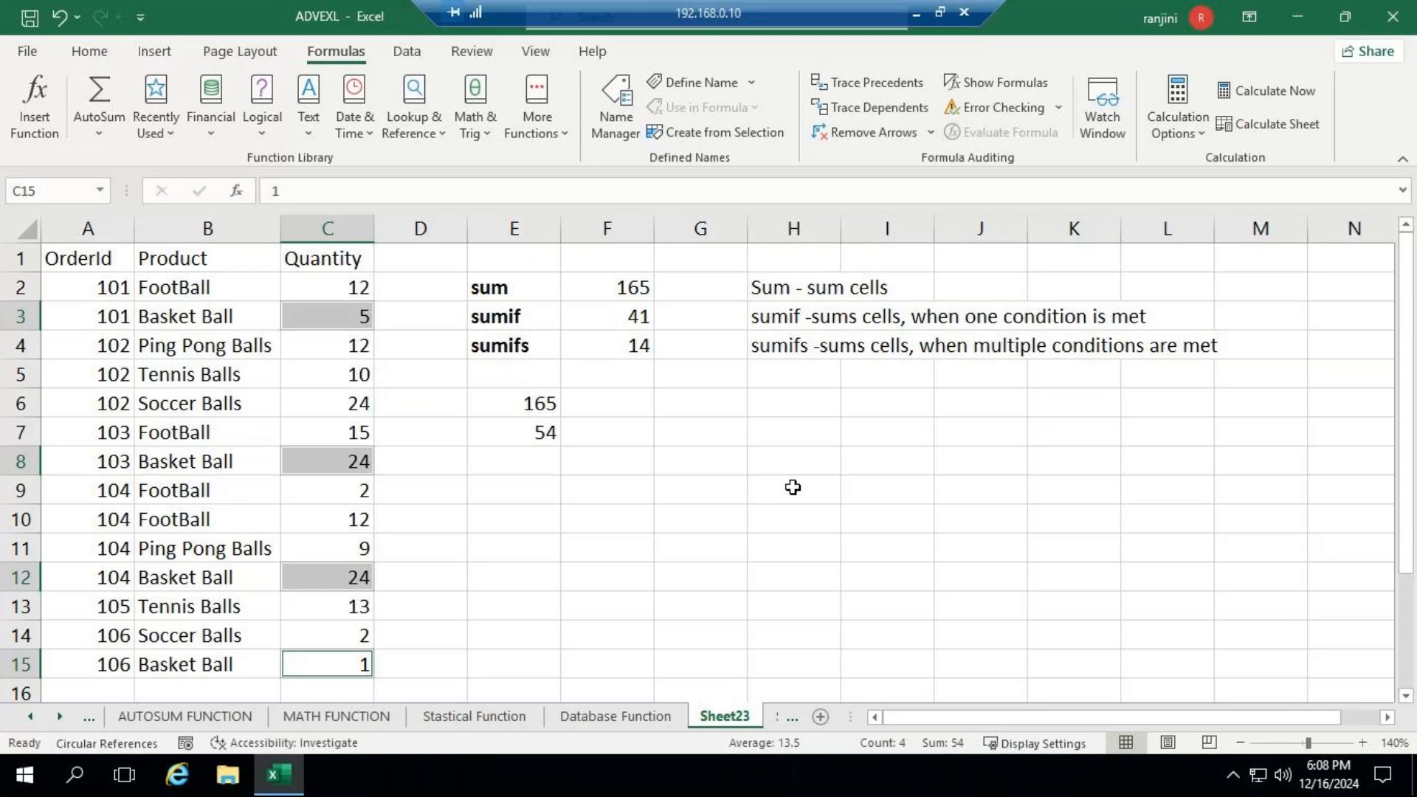
# - Check the sumifs example in cell F4, and begin a SUMIFS formula in E8 with sum range C2:C15 and first criteria range B2:B15
pyautogui.click(495, 474)
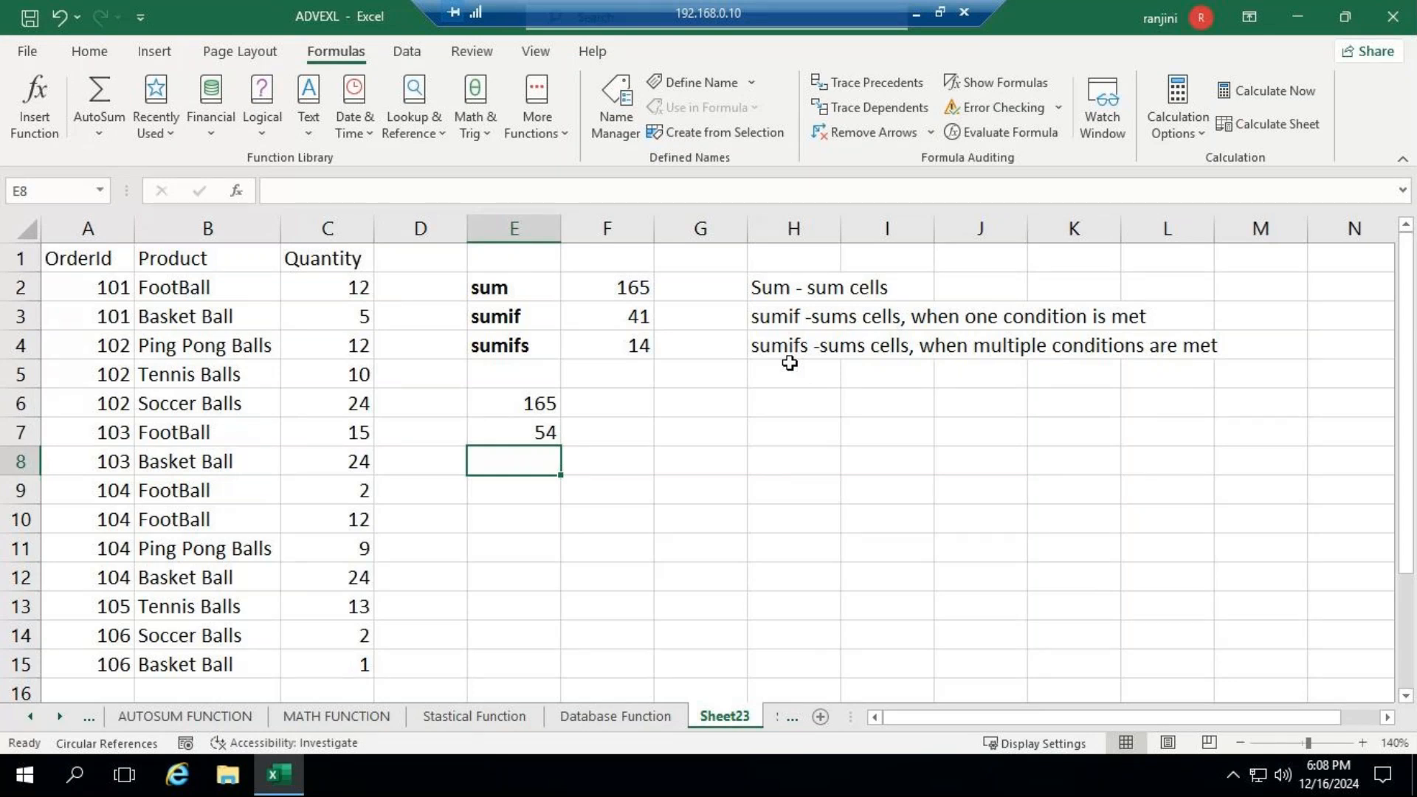
pyautogui.click(627, 345)
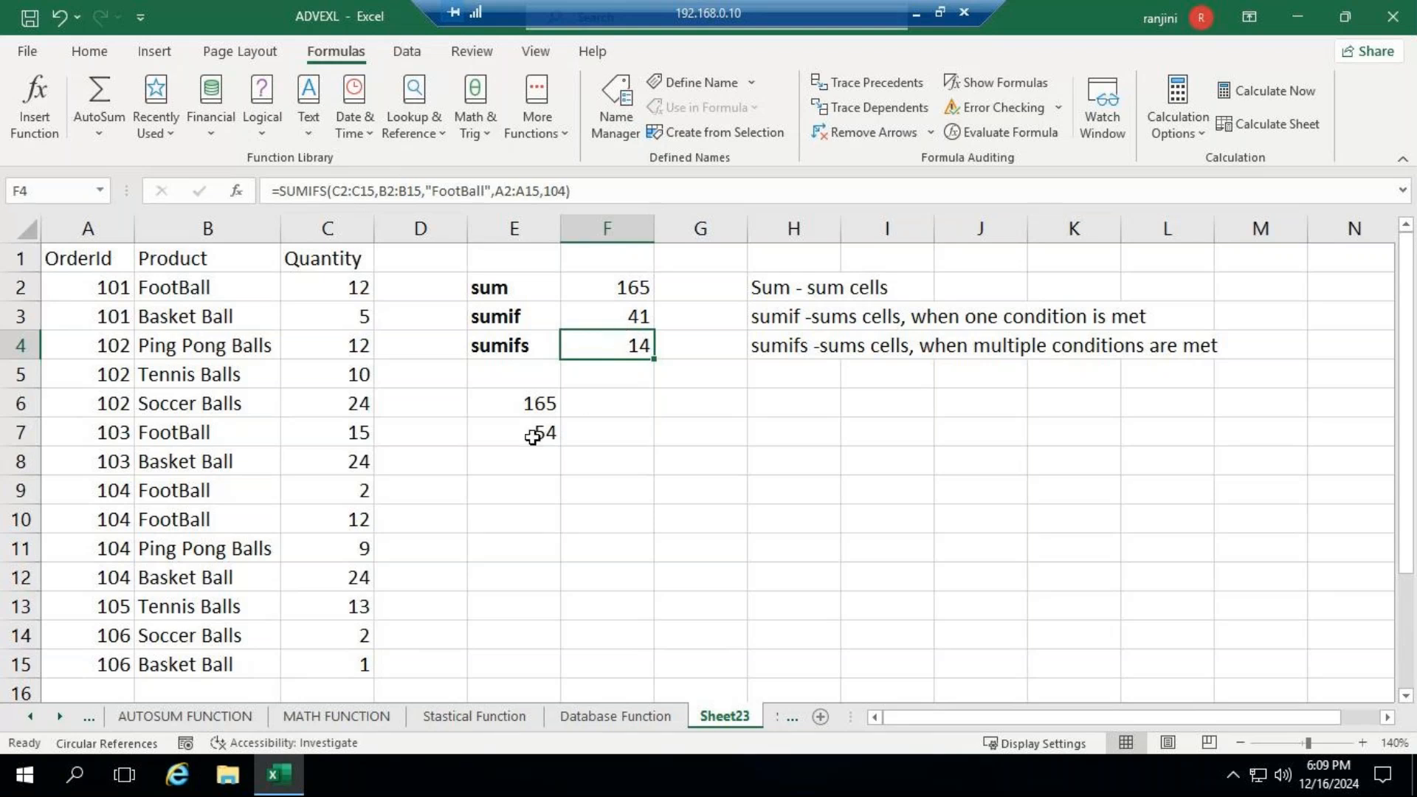
pyautogui.click(518, 458)
pyautogui.doubleClick(524, 460)
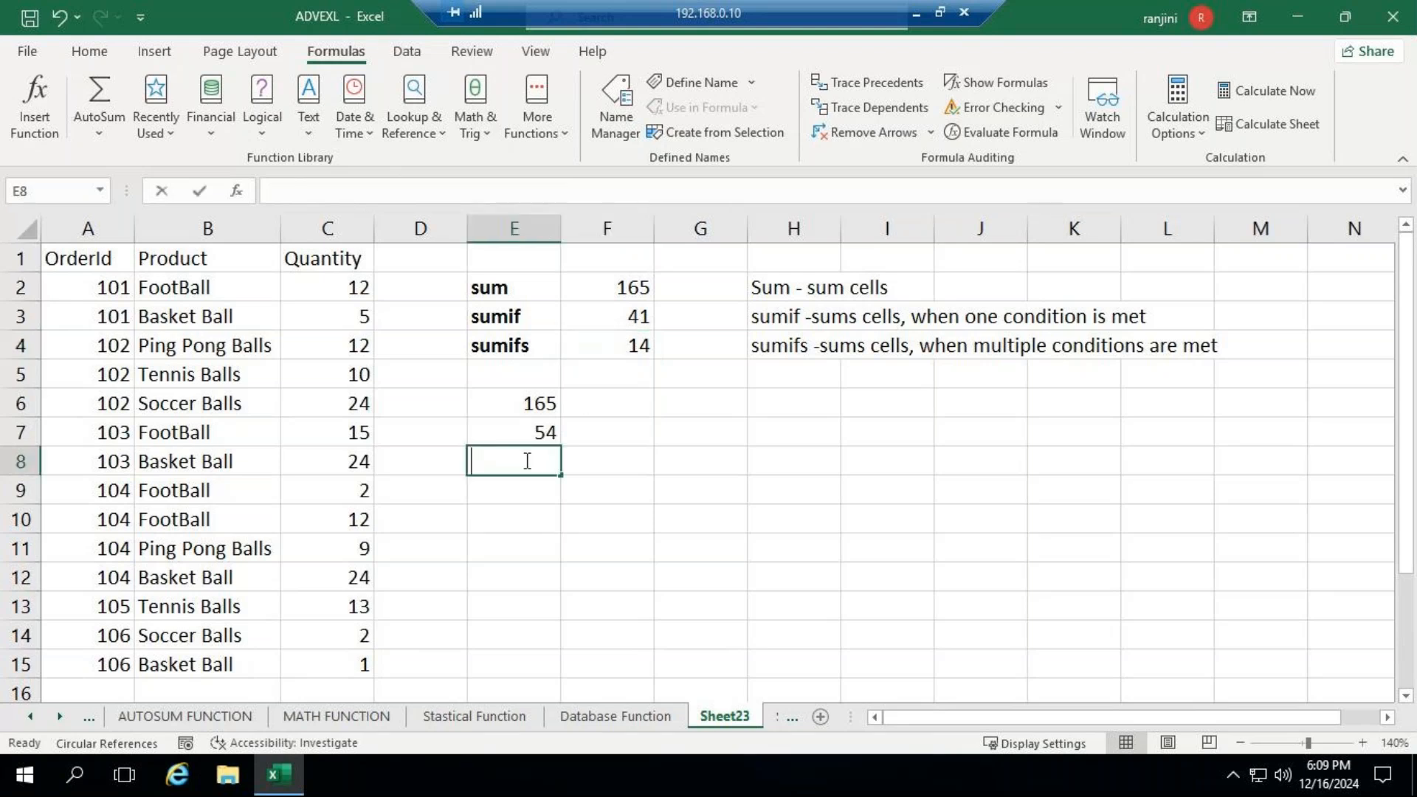
pyautogui.write('=sum')
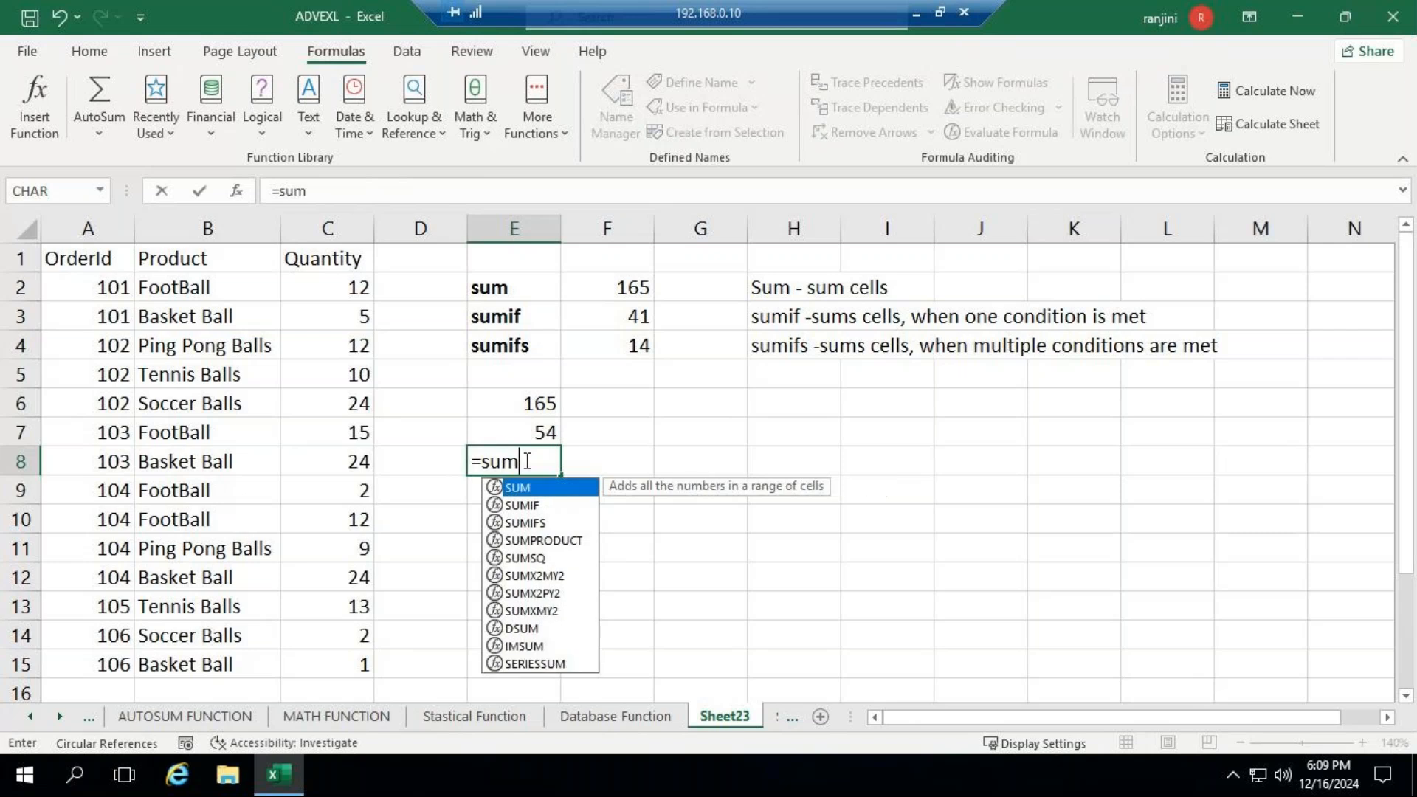
pyautogui.write('ifs(')
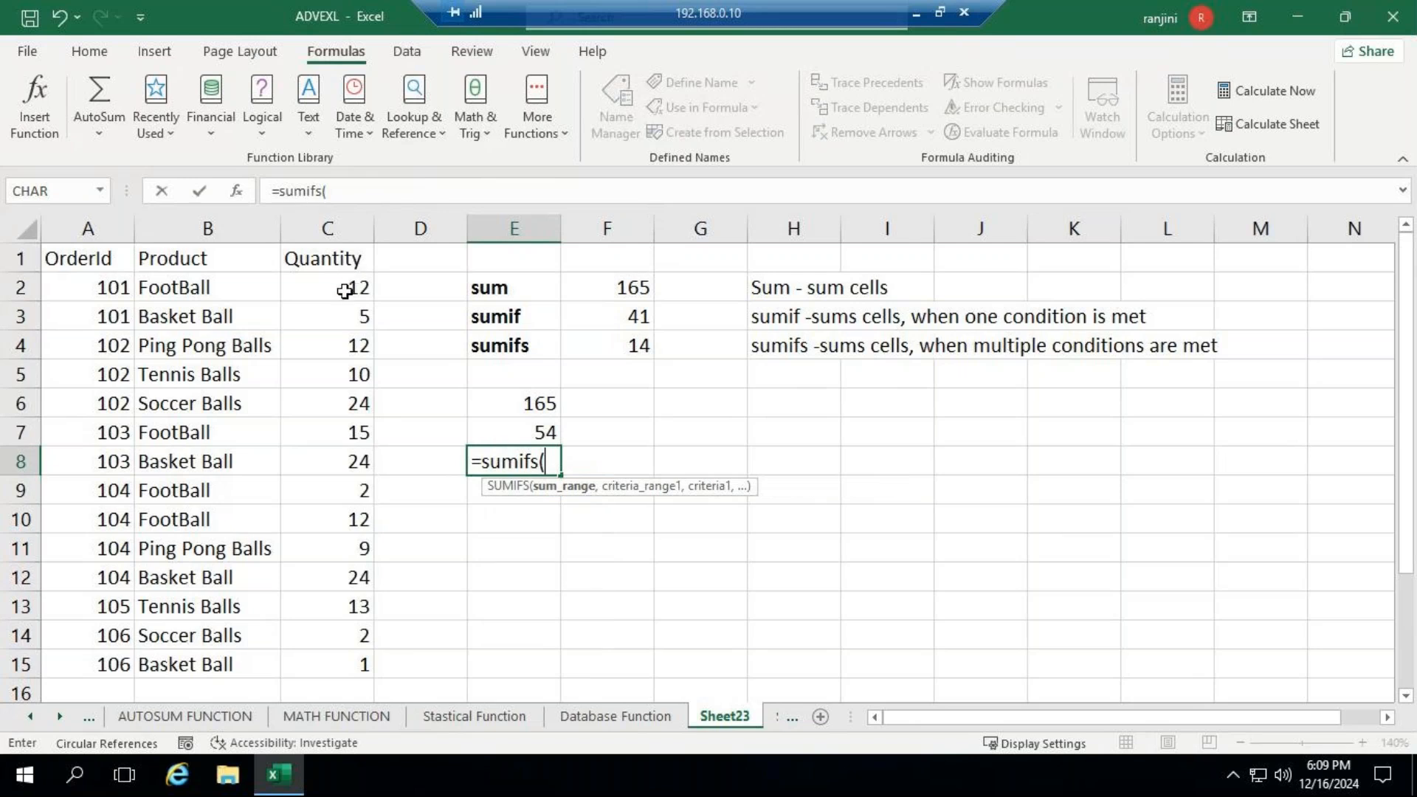
pyautogui.moveTo(346, 288); pyautogui.dragTo(326, 661)
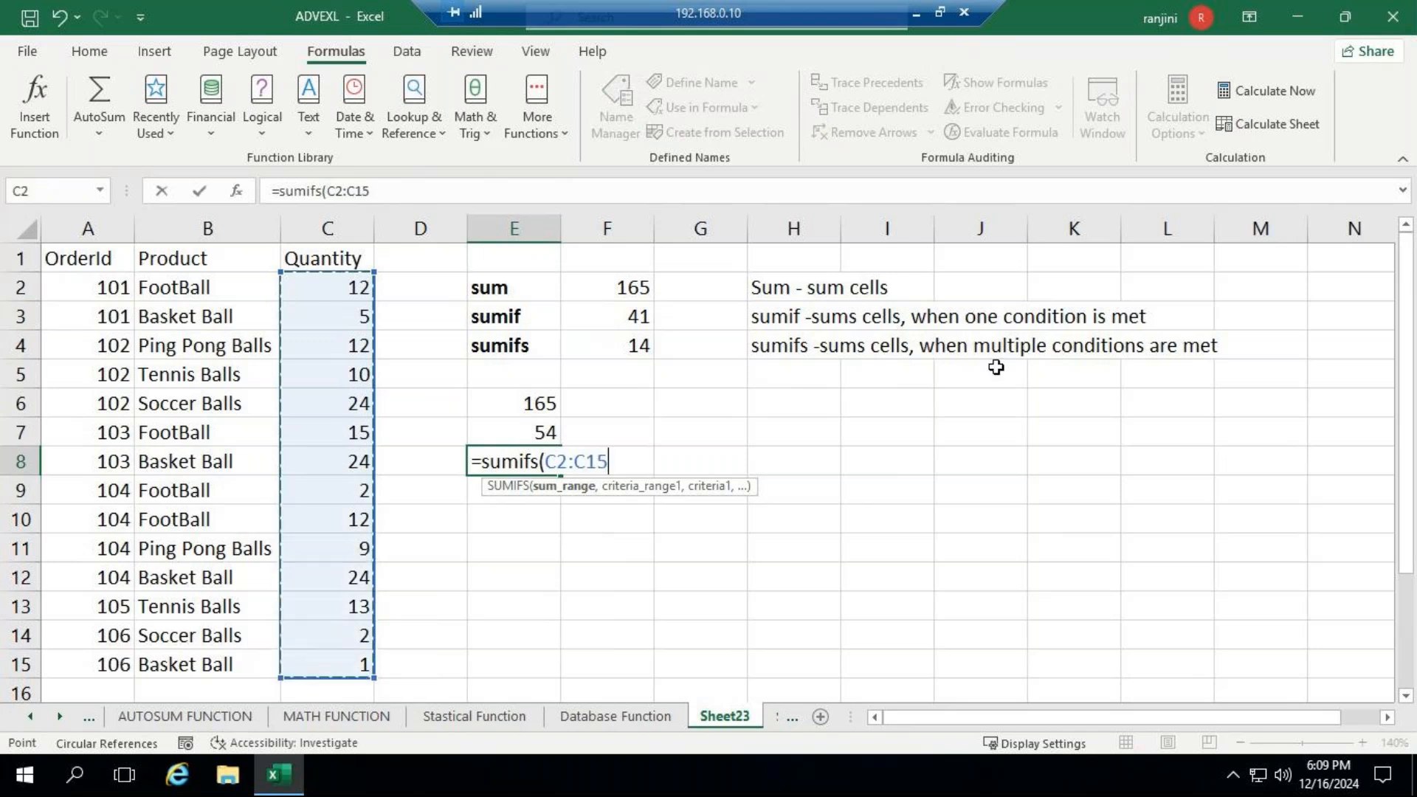
pyautogui.write(',')
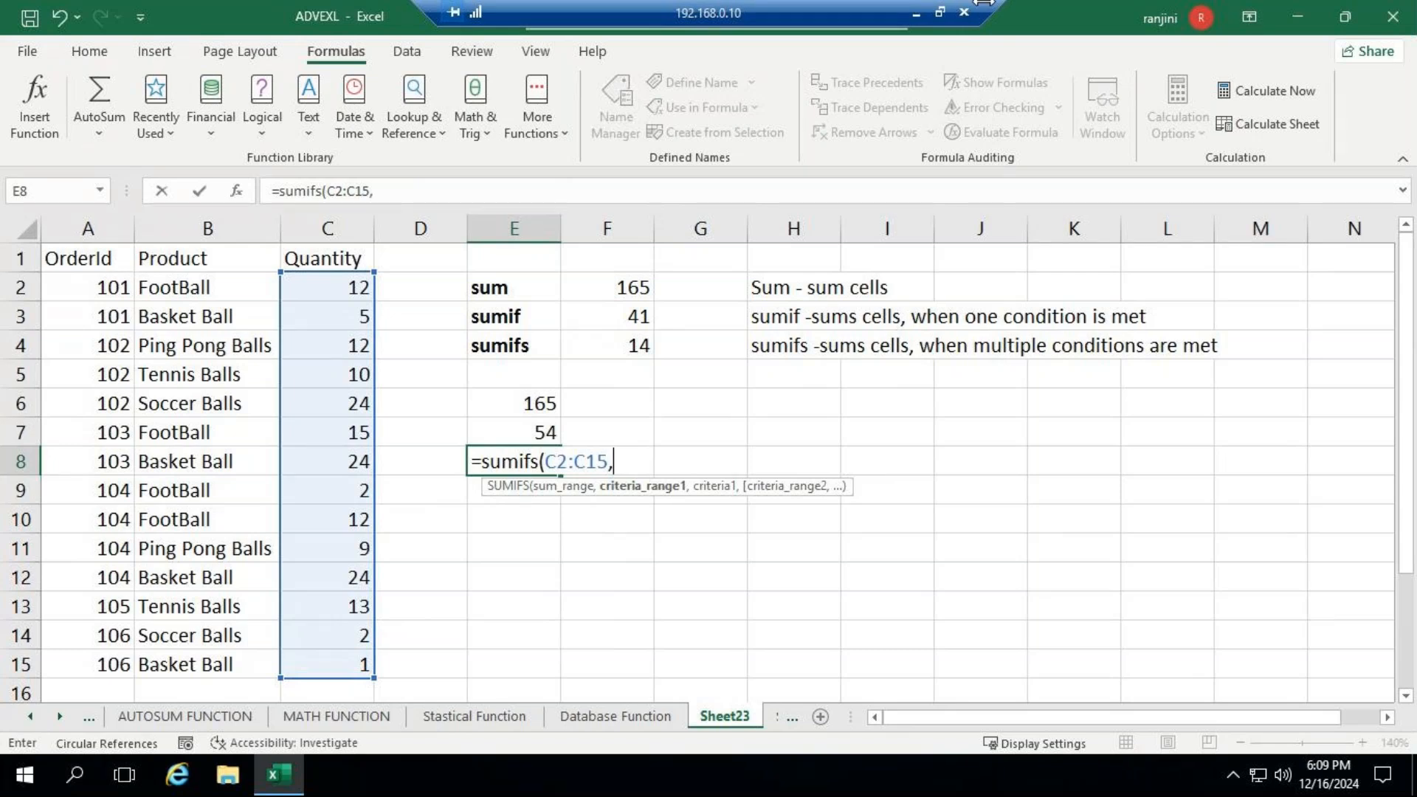
pyautogui.click(218, 286)
pyautogui.moveTo(218, 286); pyautogui.dragTo(212, 664)
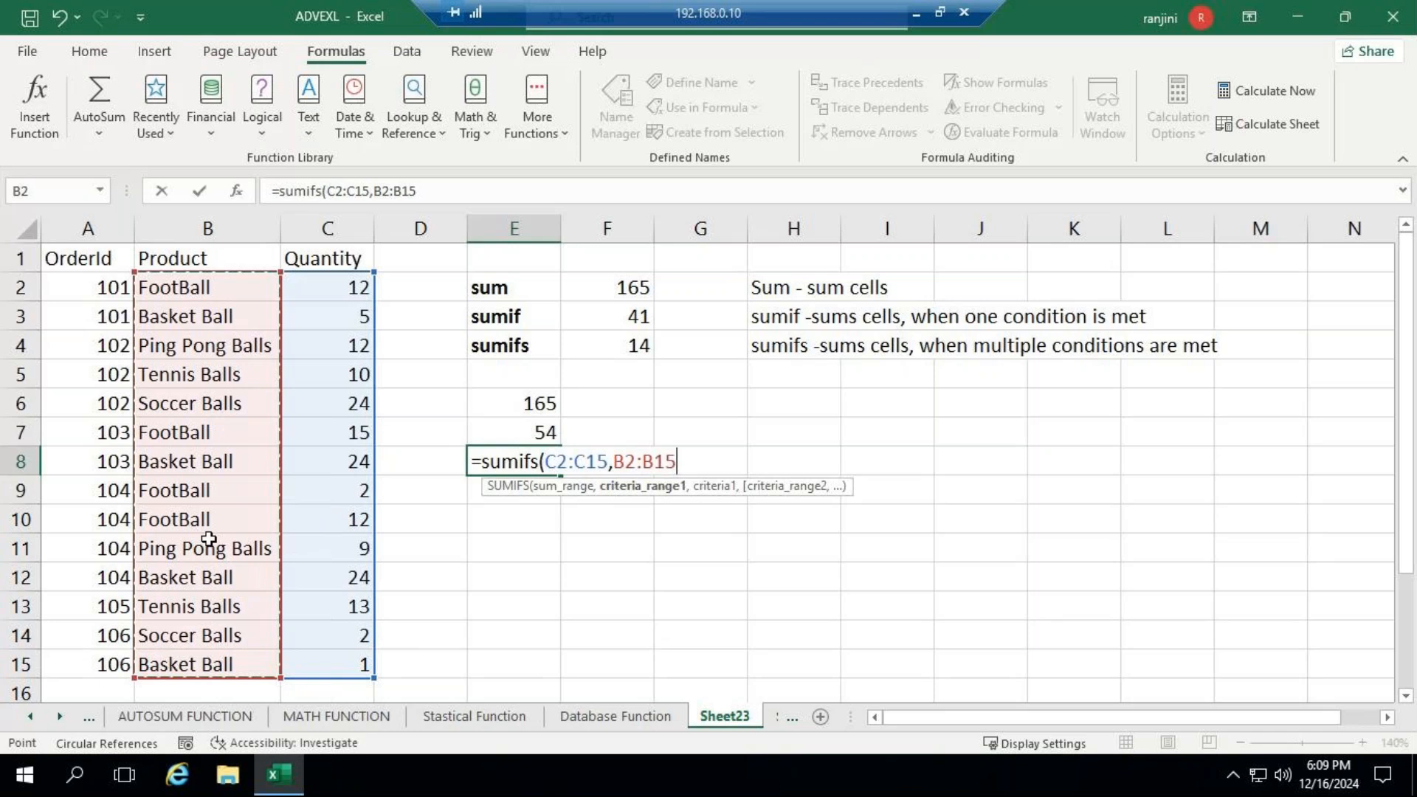
# - Add "FootBall" as the first criterion of the SUMIFS formula in E8, declining to turn on Filter Keys
pyautogui.write(',"')
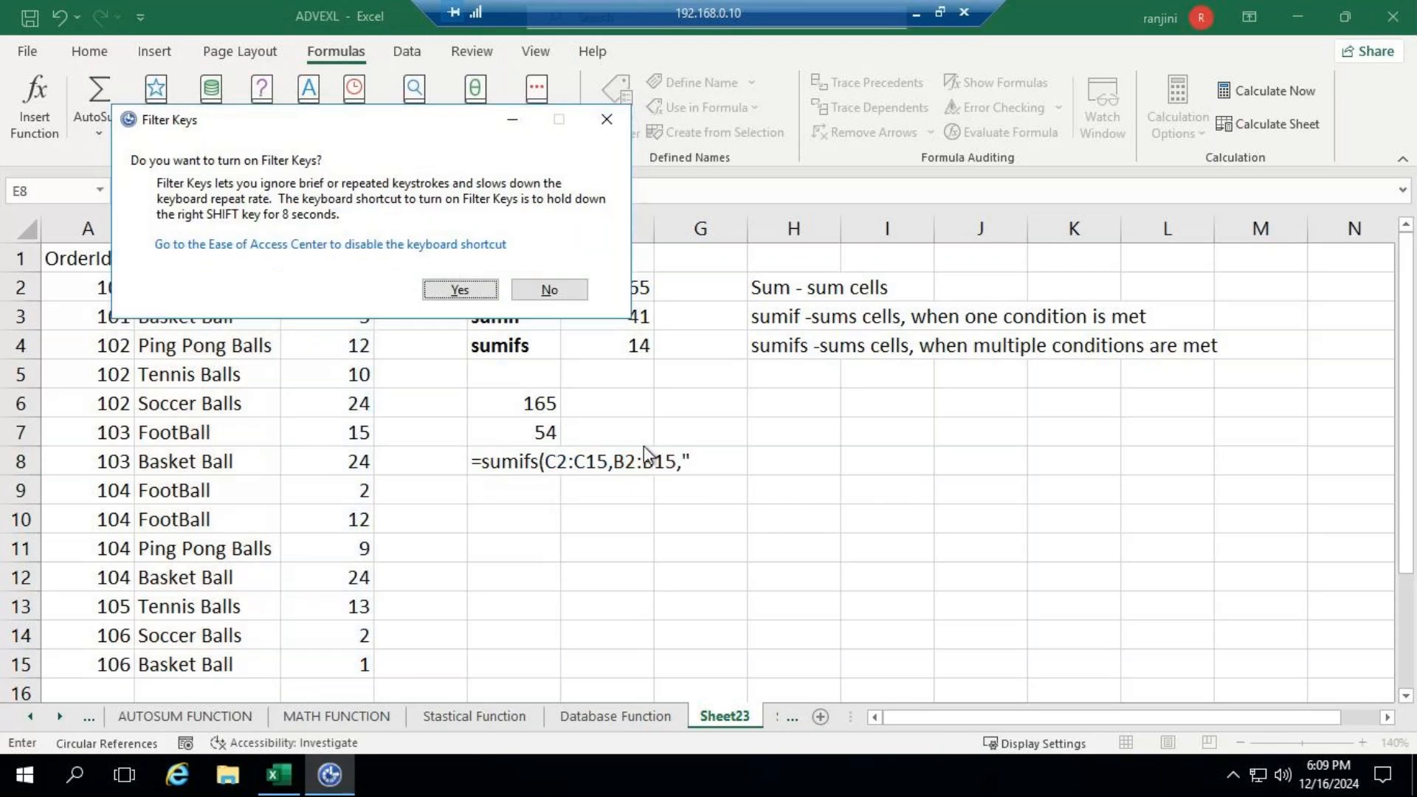
pyautogui.click(550, 290)
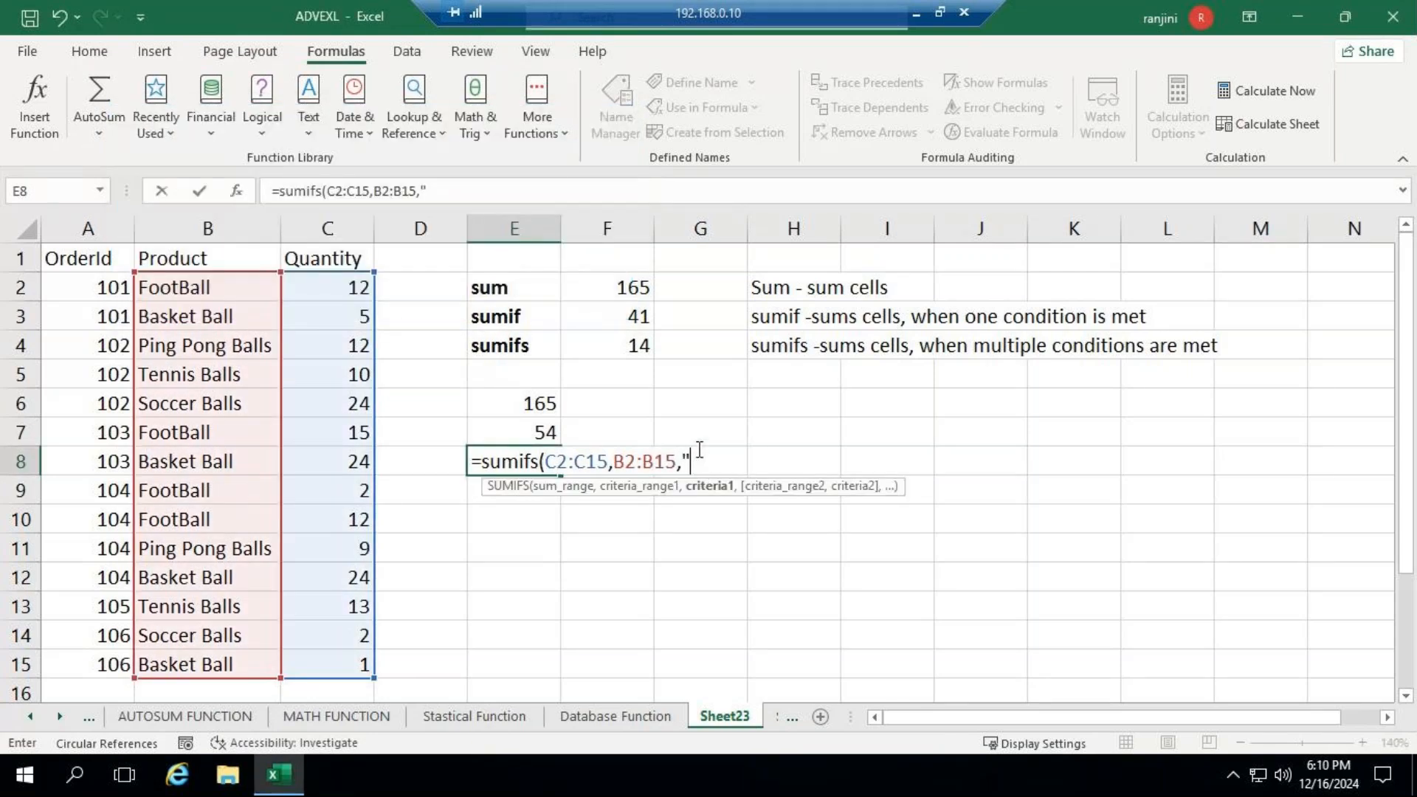
pyautogui.write('FootBall"')
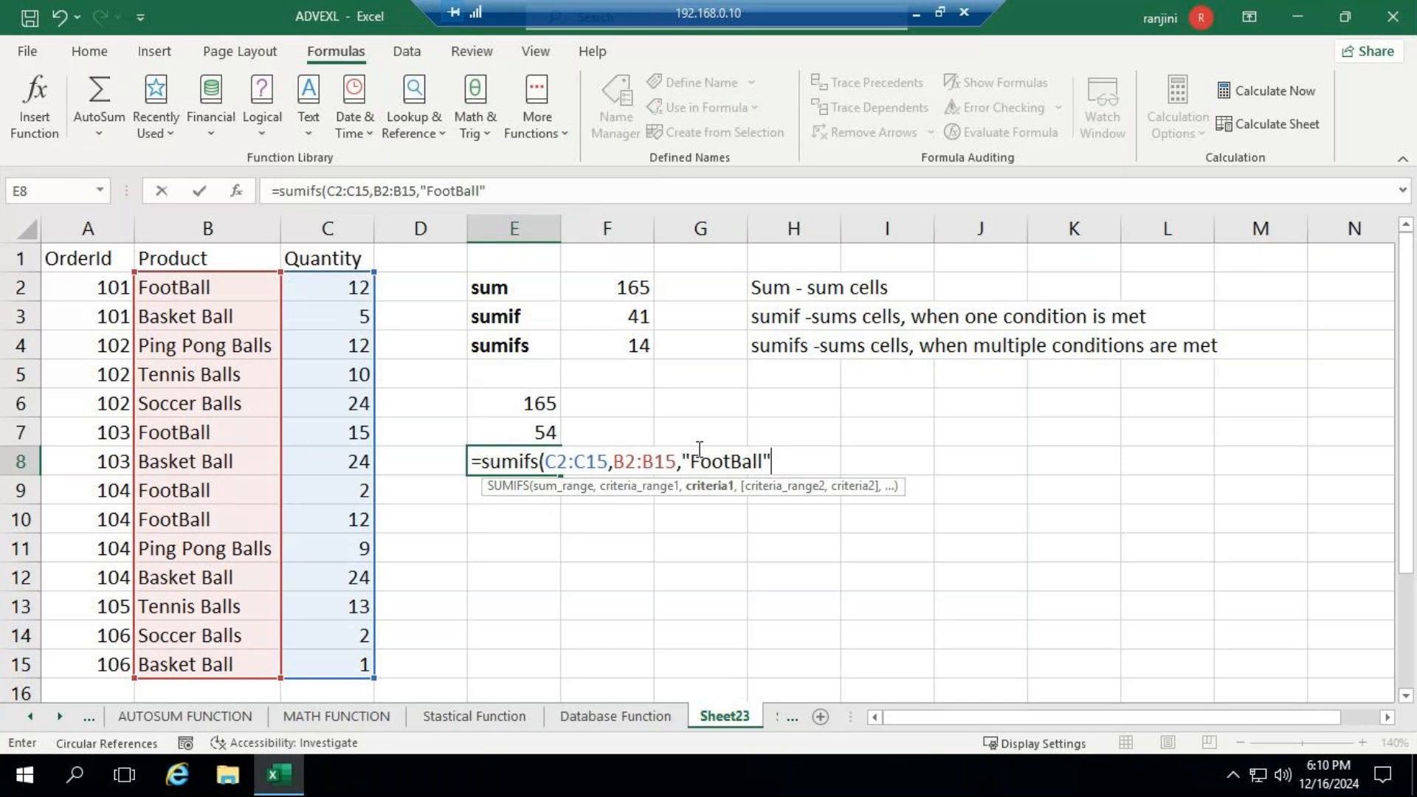
pyautogui.write(',')
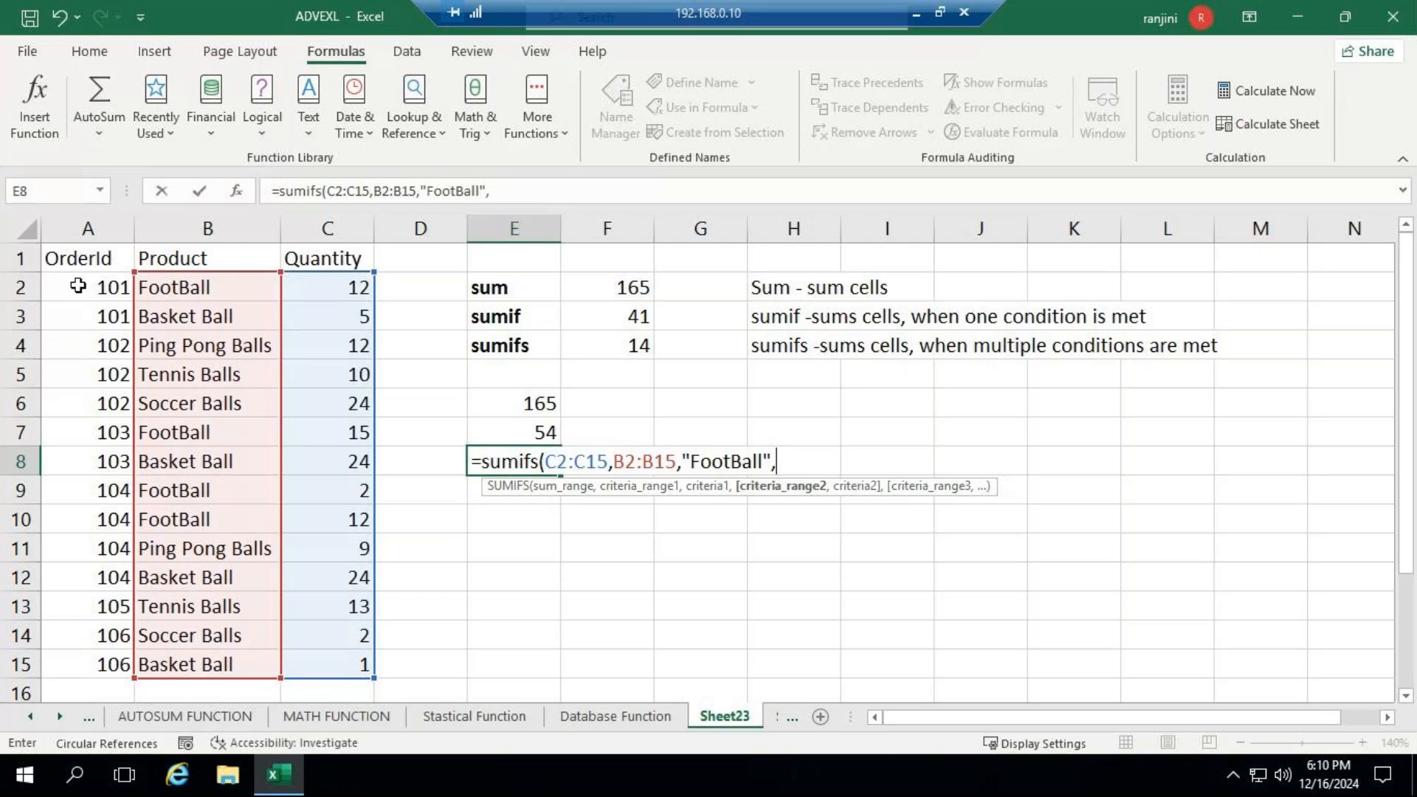
# - Add the second criteria range A2:A15 with criterion 104 to the SUMIFS formula in E8 and close its parenthesis
pyautogui.moveTo(77, 286); pyautogui.dragTo(85, 657)
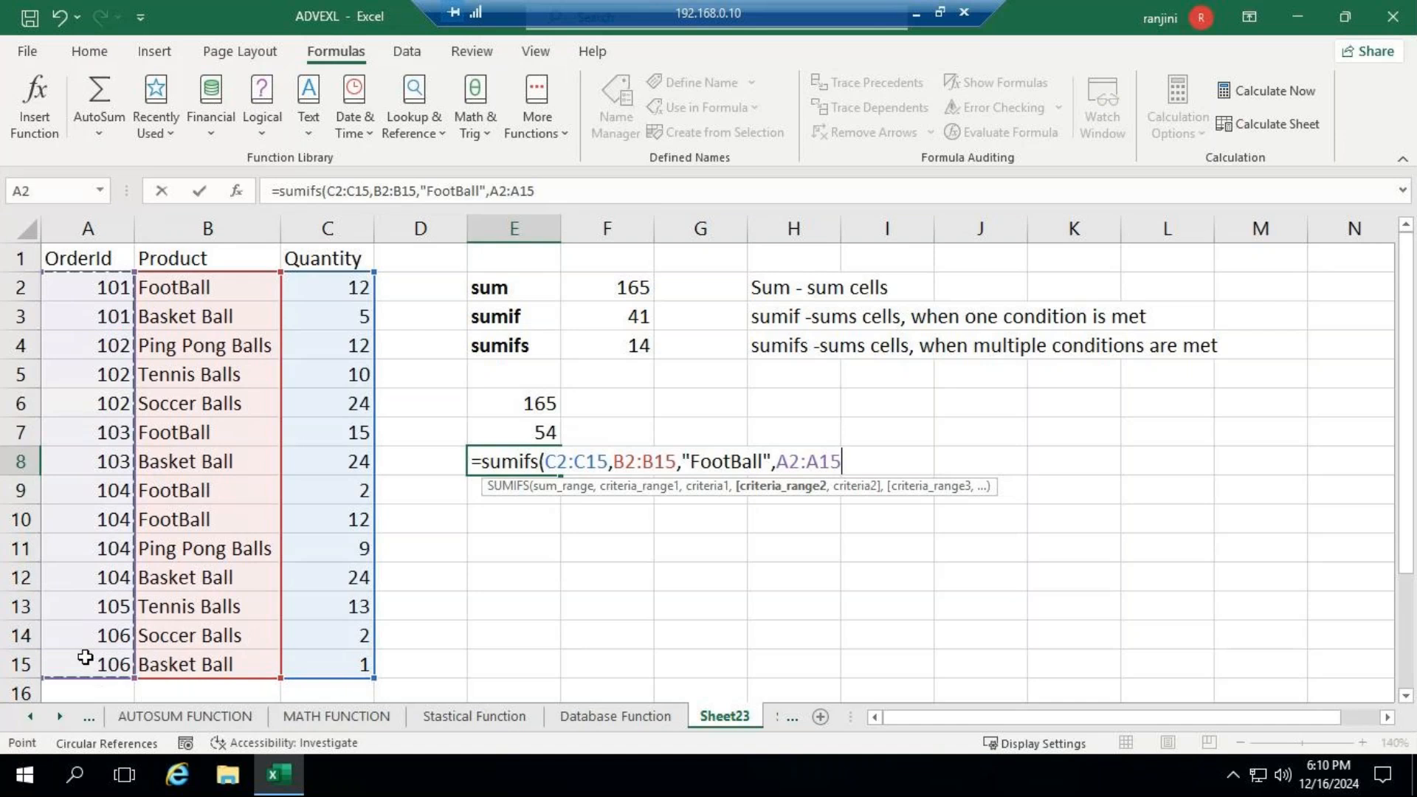
pyautogui.write(',')
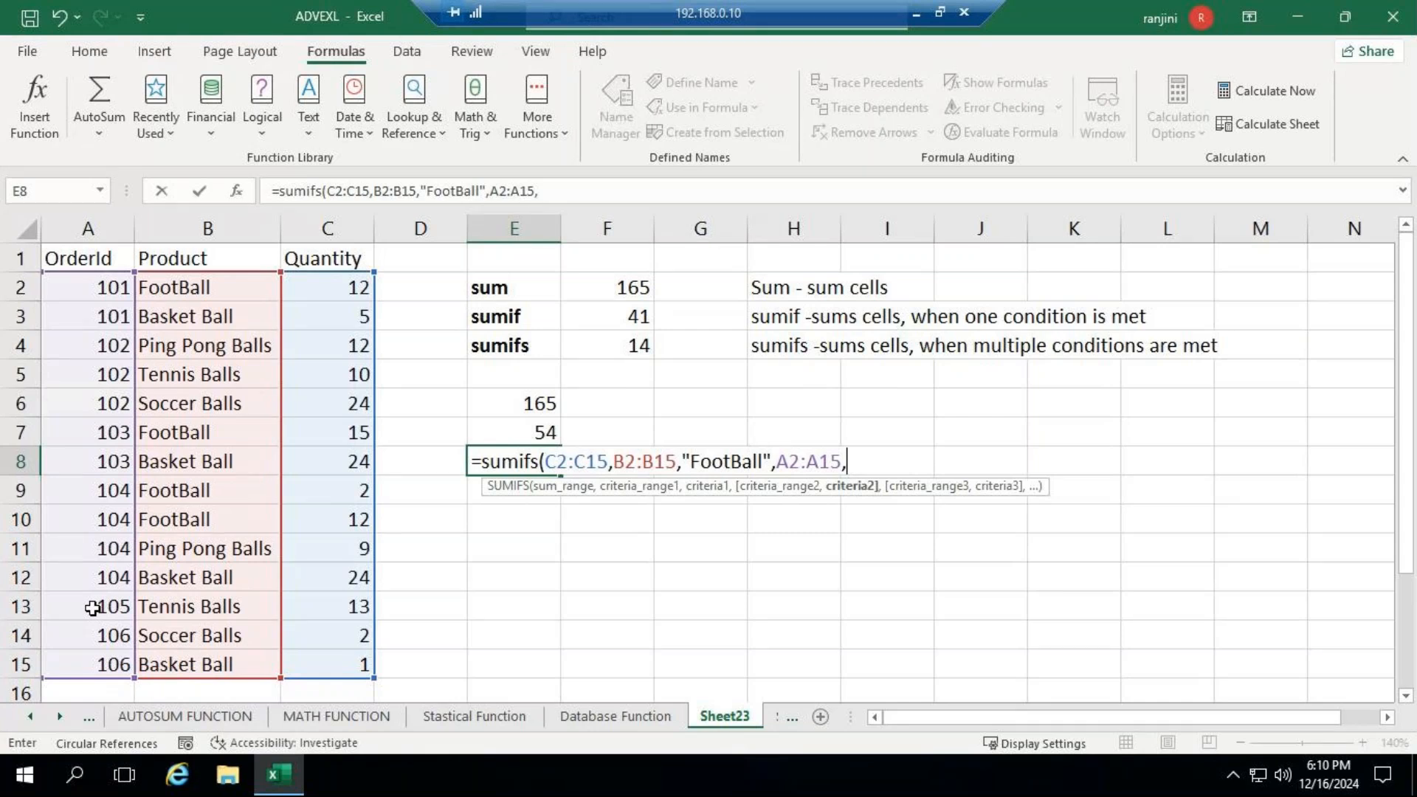
pyautogui.write('104)')
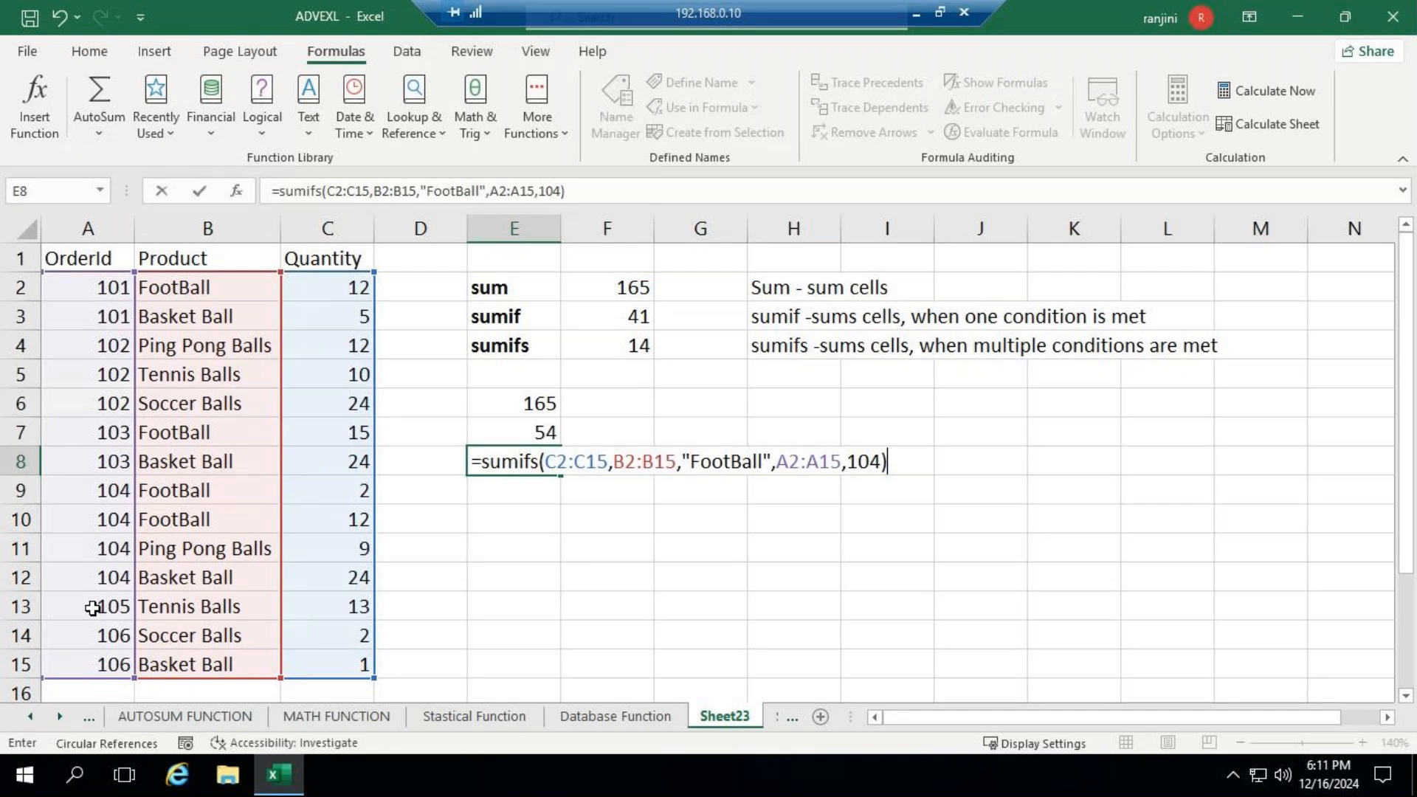
# - Enter the SUMIFS formula in E8 and select quantities C9:C10 to compare their sum with cell F4
pyautogui.hotkey('ctrl', 'Return')
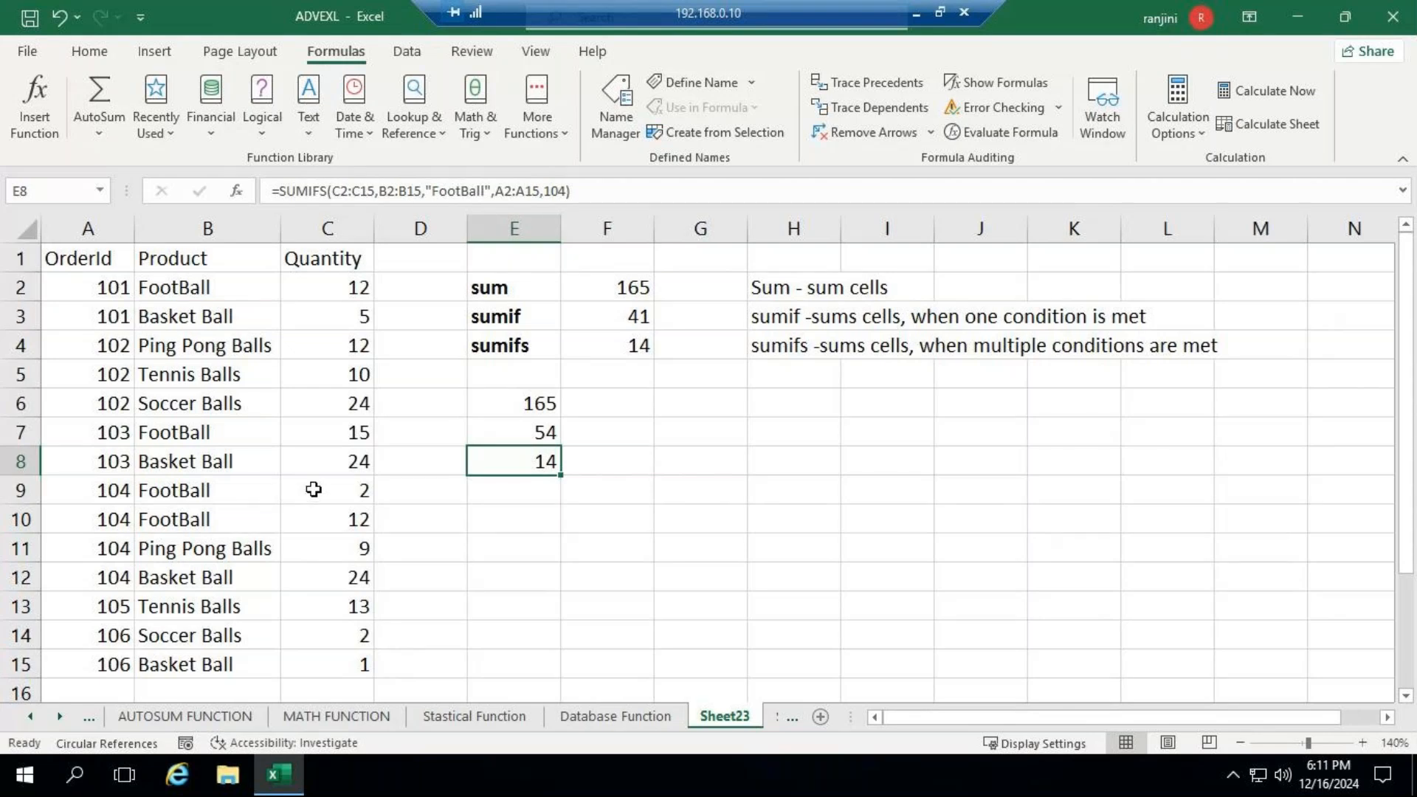
pyautogui.moveTo(314, 490); pyautogui.dragTo(318, 517)
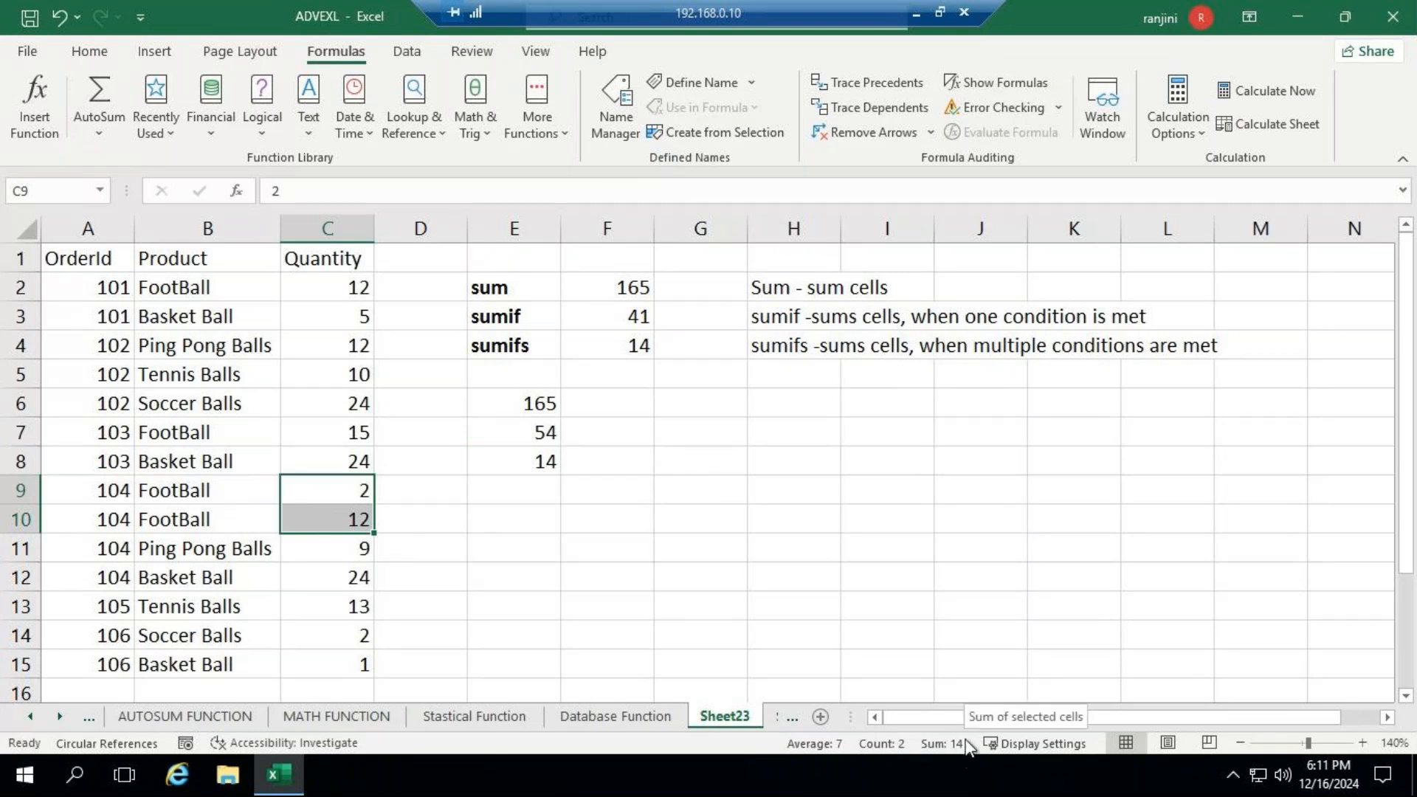
pyautogui.click(619, 350)
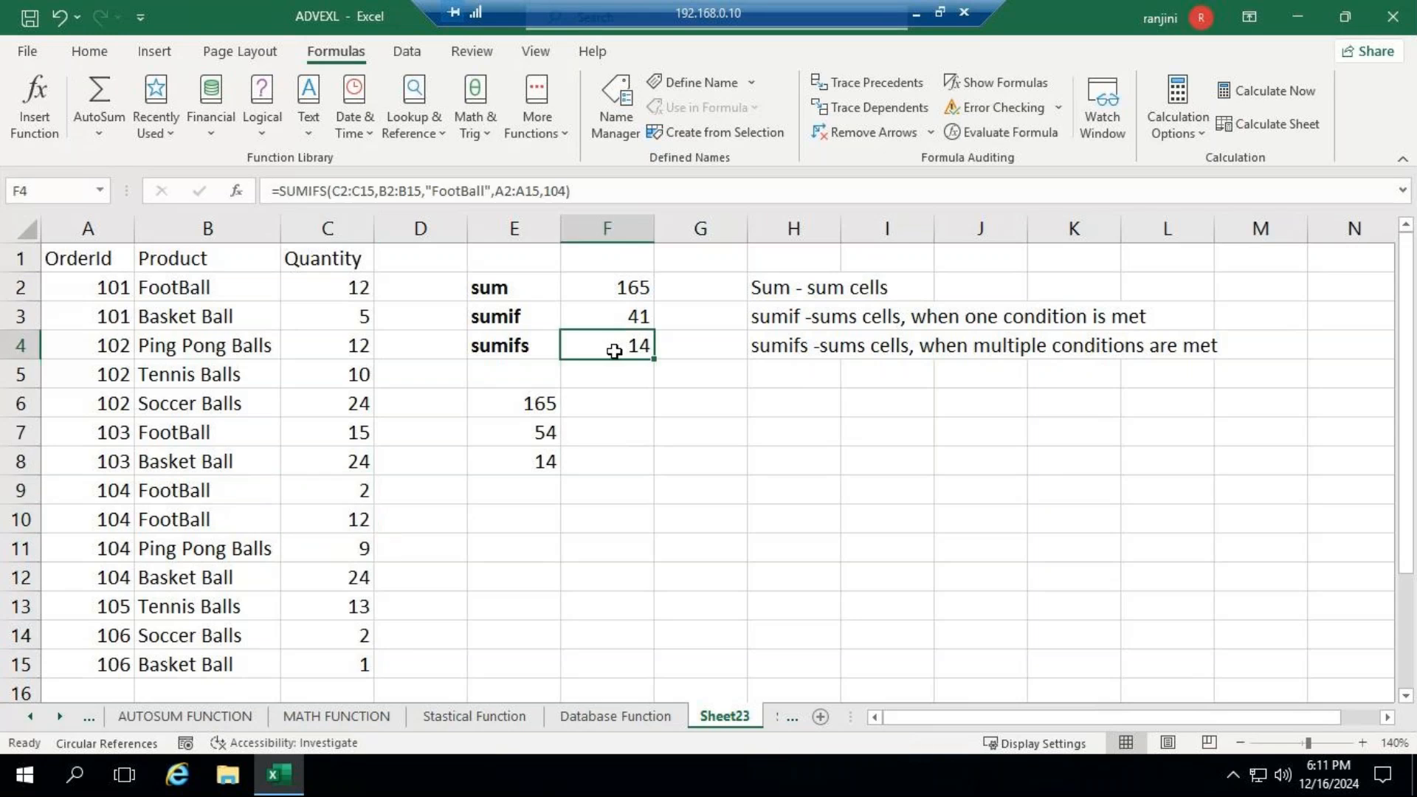
# - Review the formulas in E6, E7 and E8, and check the GoTo Meeting window for replies before returning to the worksheet
pyautogui.click(539, 461)
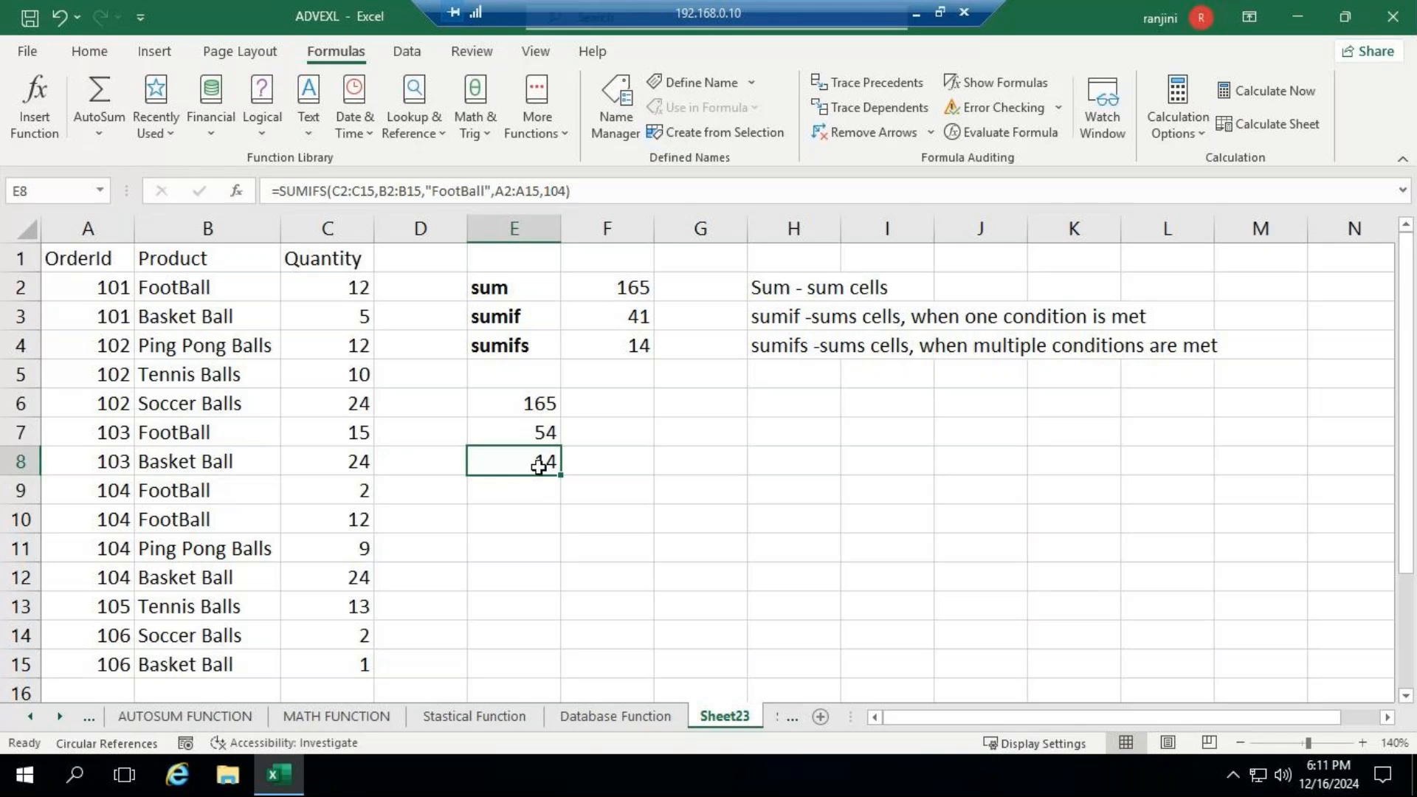
pyautogui.click(527, 403)
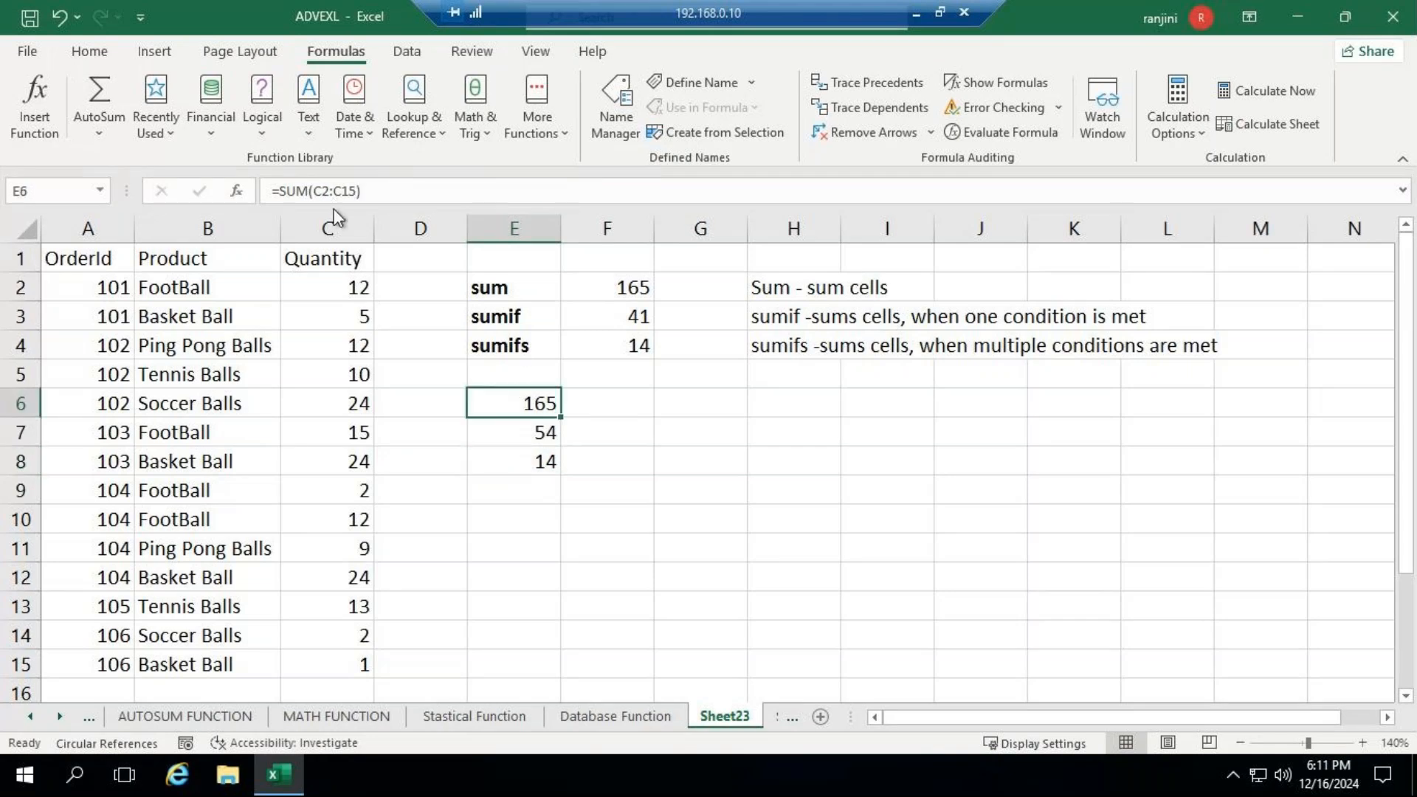
pyautogui.click(476, 433)
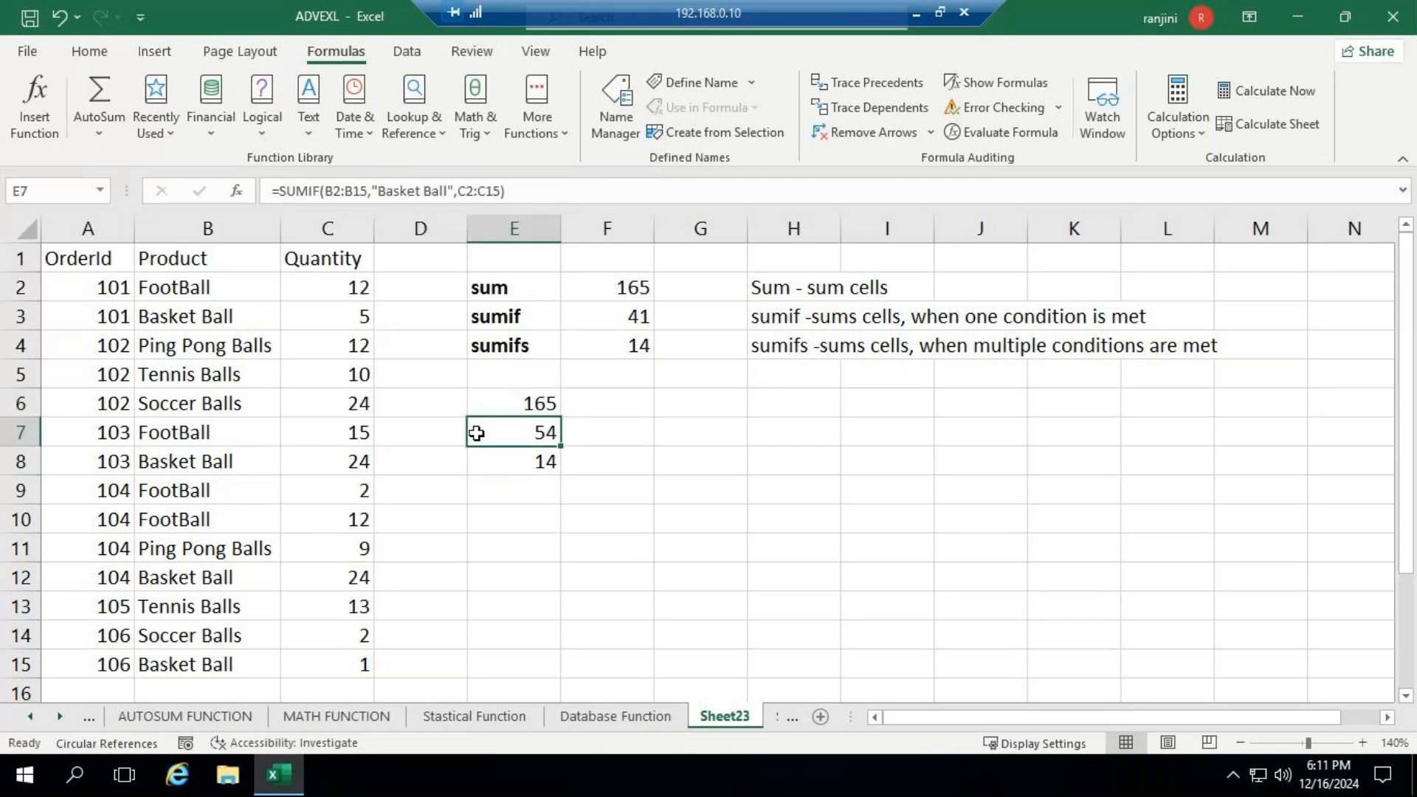
pyautogui.click(497, 460)
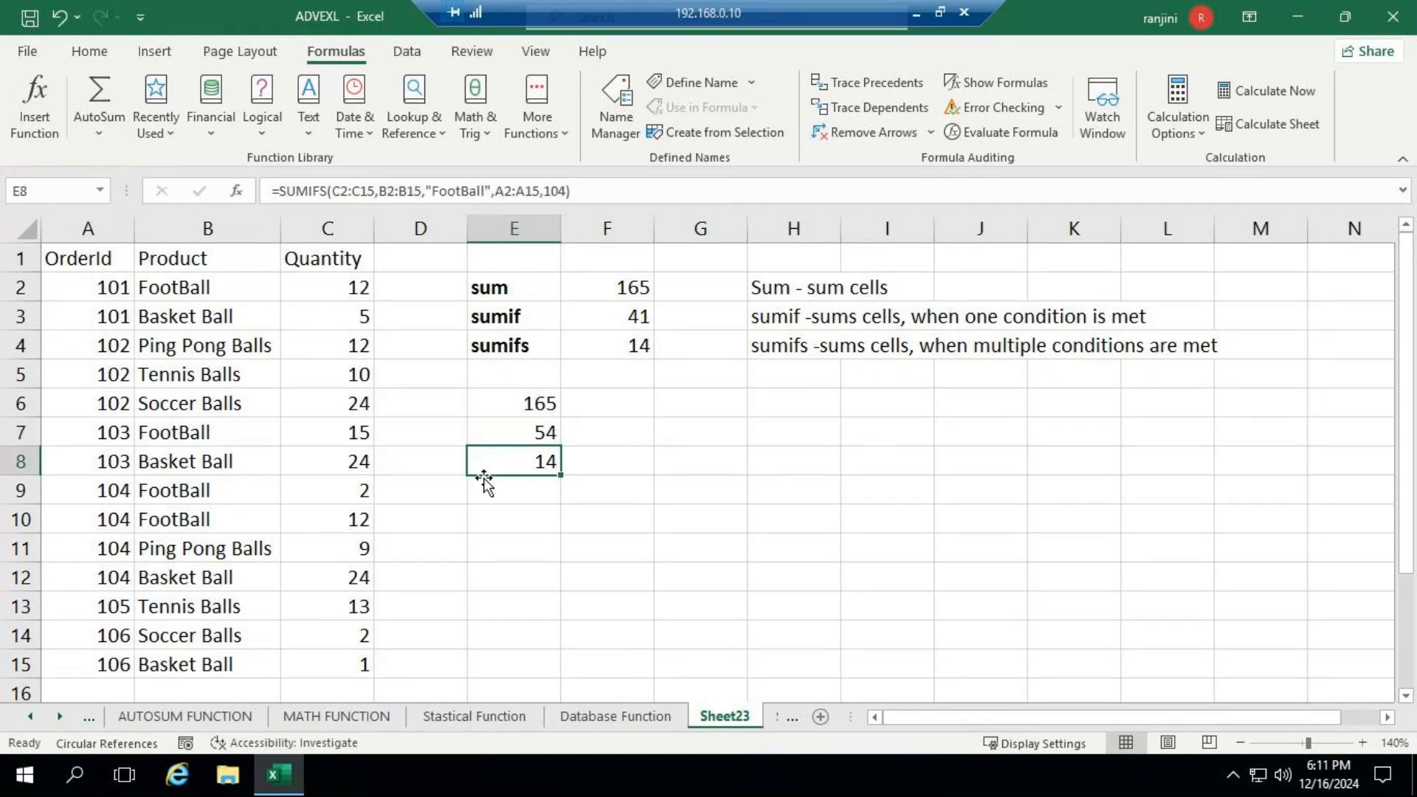
pyautogui.click(917, 13)
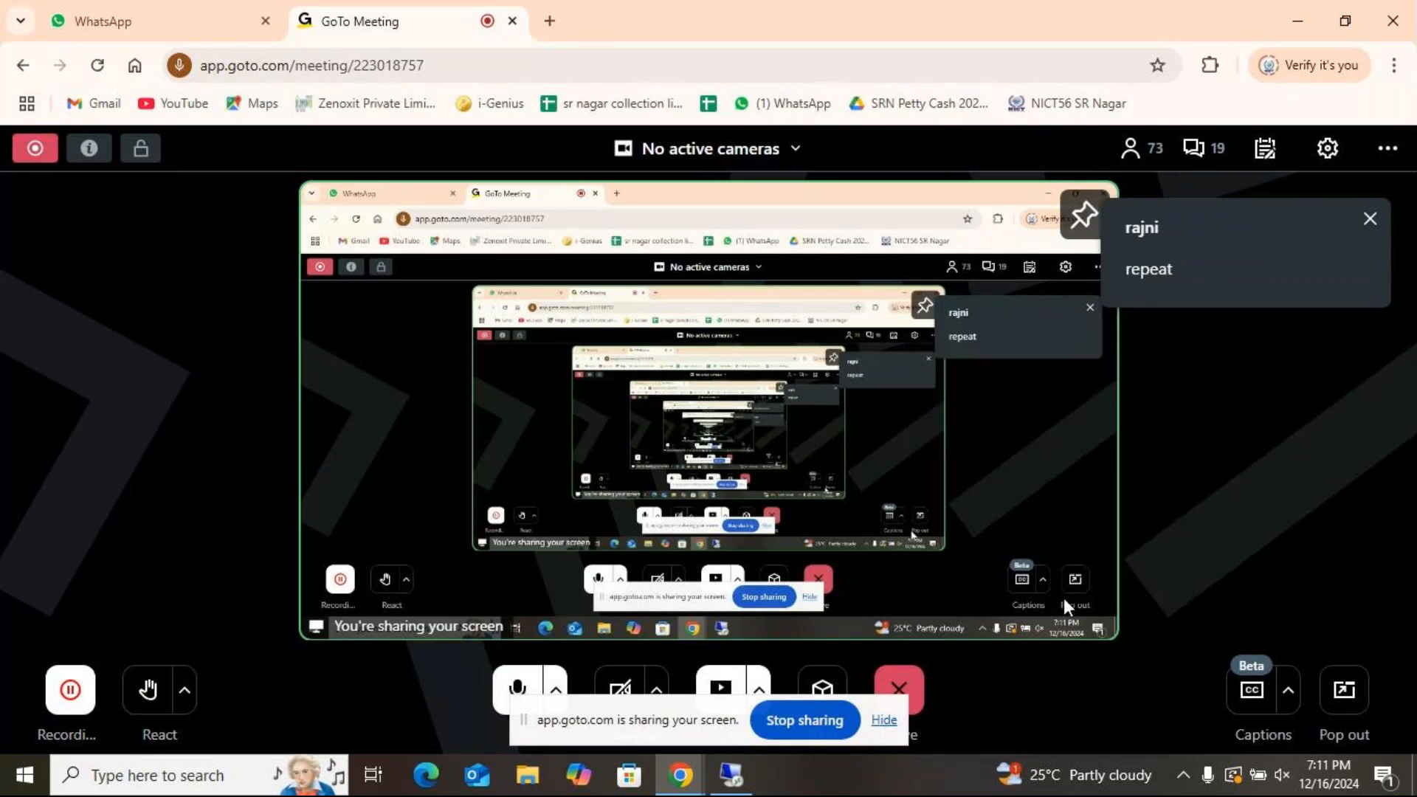
pyautogui.click(731, 775)
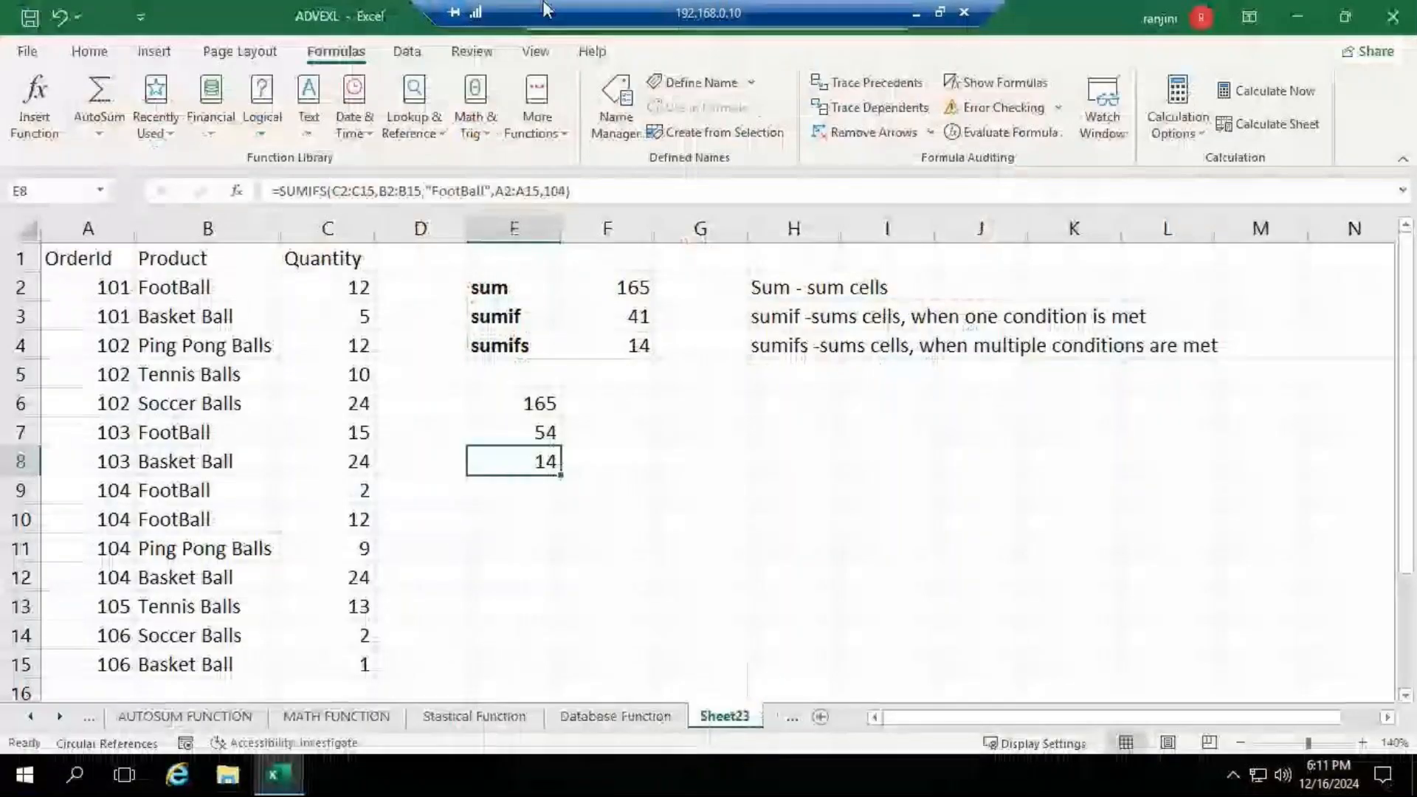
# - Clear cell E8 and begin its SUMIFS formula again with the sum range C2:C15
pyautogui.moveTo(550, 404); pyautogui.dragTo(523, 463)
pyautogui.click(522, 462)
pyautogui.press('Delete')
pyautogui.write('=s')
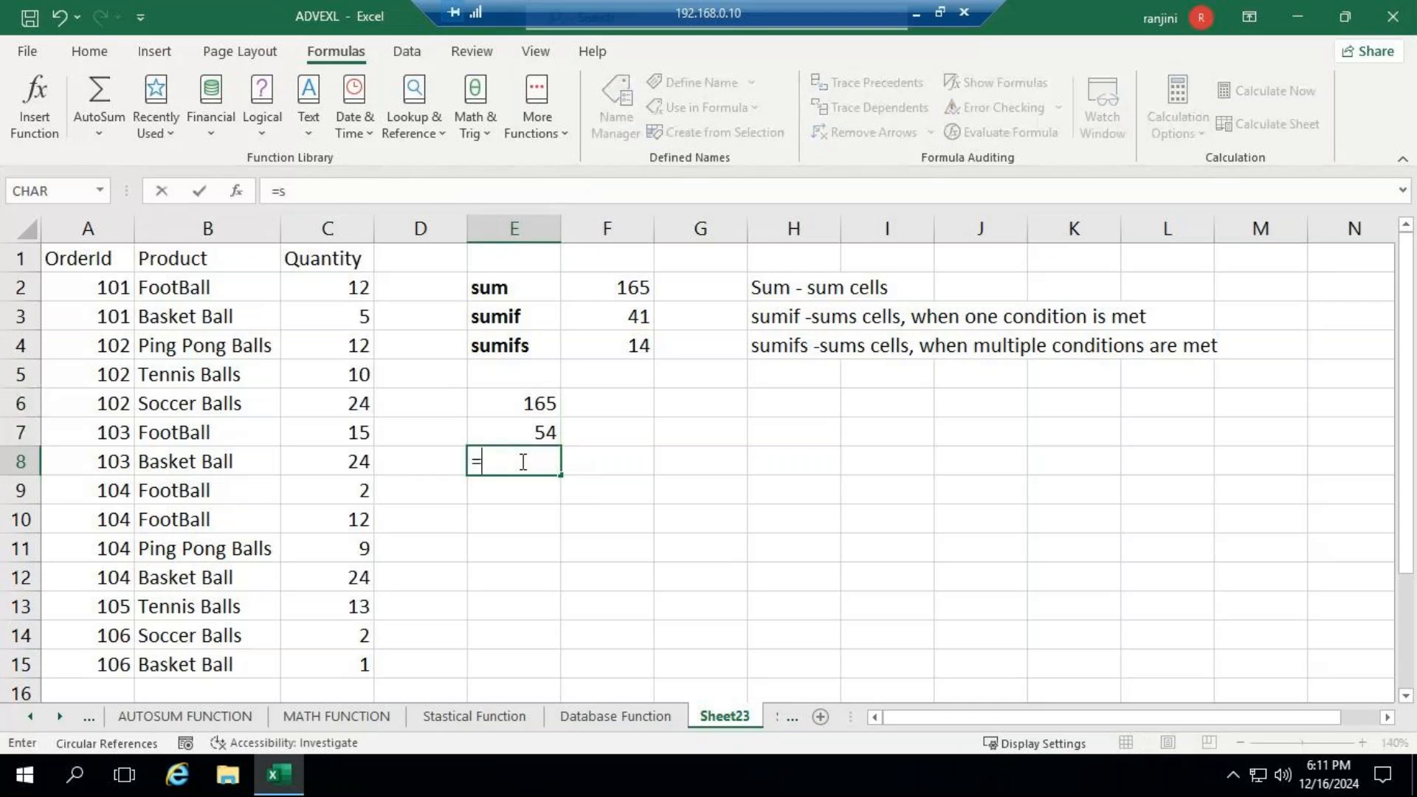
pyautogui.write('umifs')
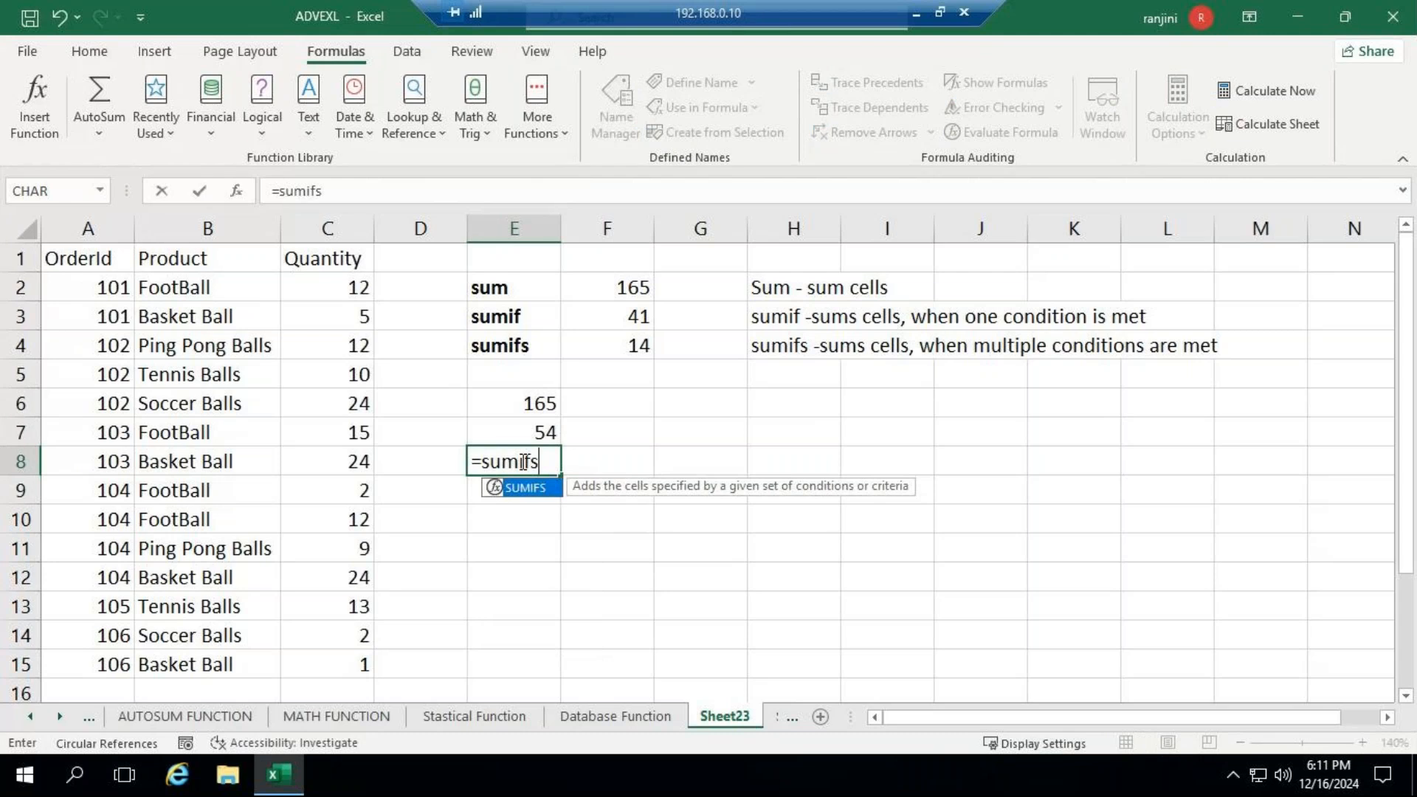
pyautogui.write('(')
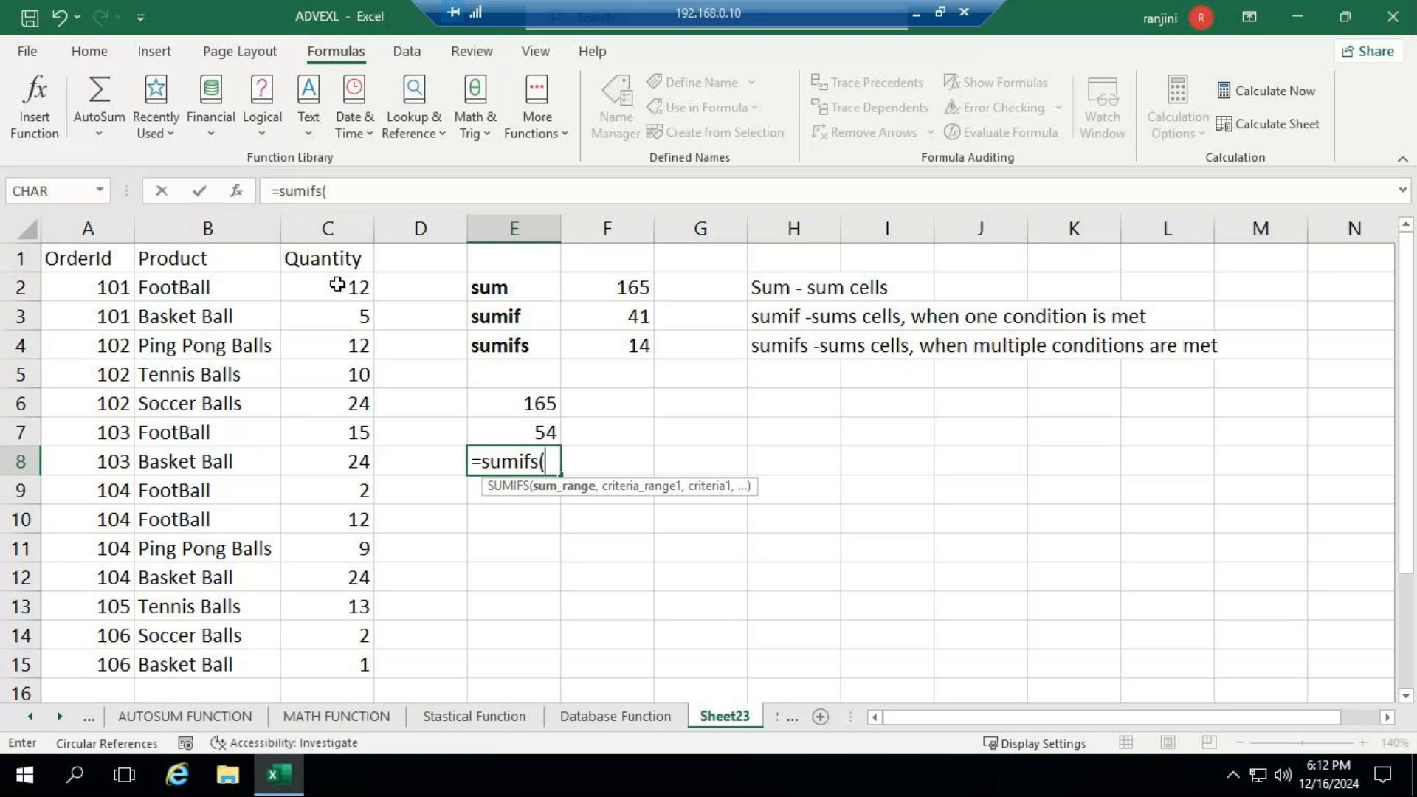
pyautogui.moveTo(337, 284); pyautogui.dragTo(333, 661)
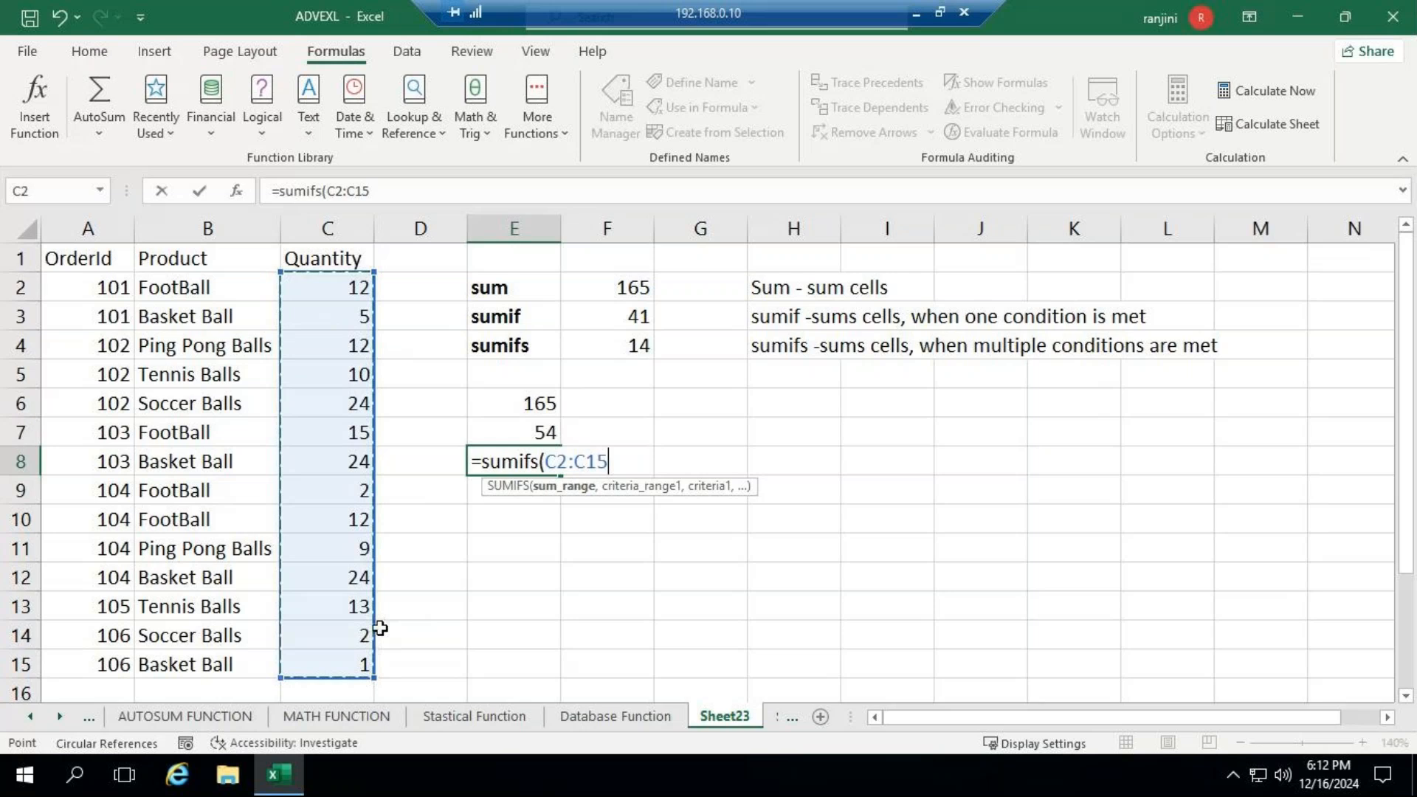
pyautogui.write(',')
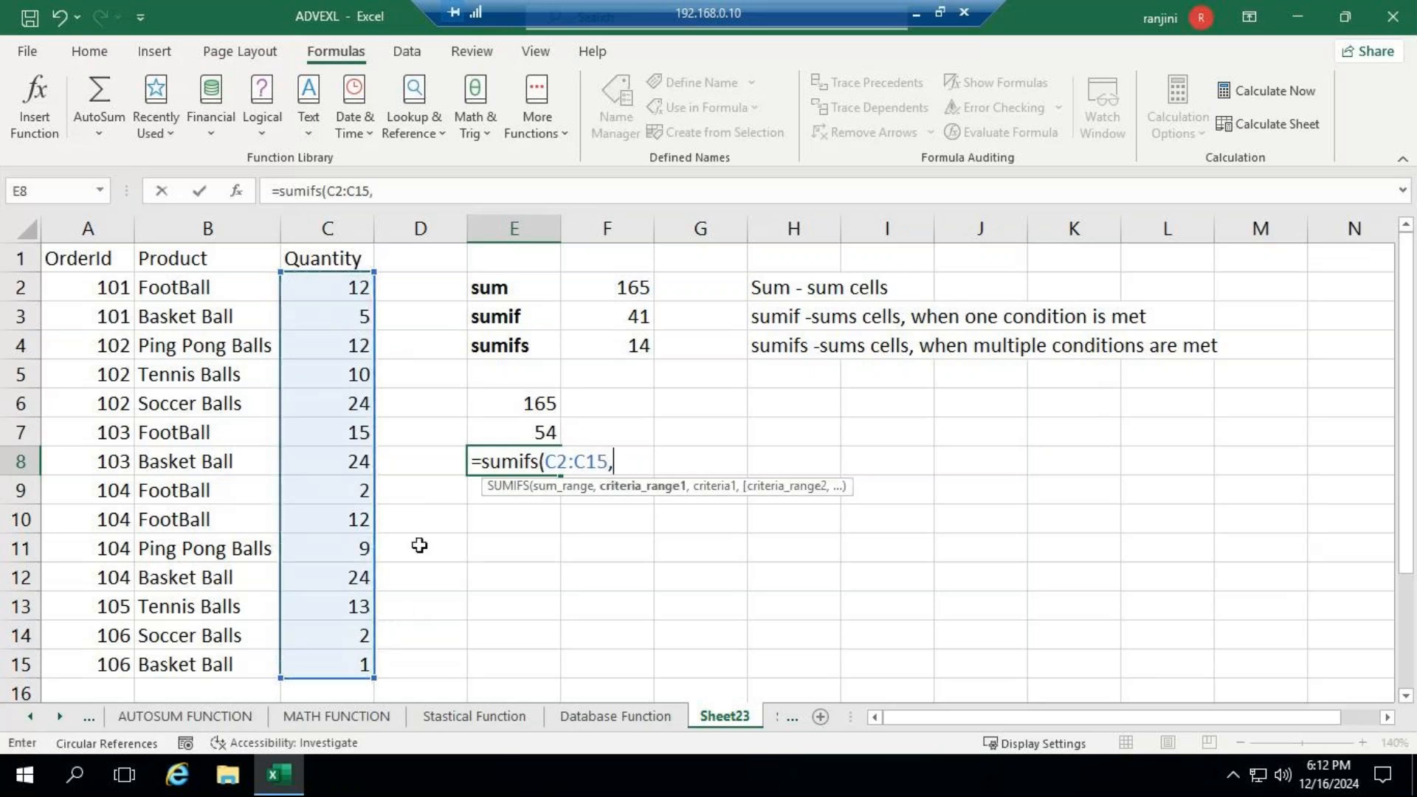
# - Add the first criteria range B2:B15 with the criterion "FootBall" to the SUMIFS formula in E8
pyautogui.click(212, 285)
pyautogui.moveTo(212, 285); pyautogui.dragTo(213, 658)
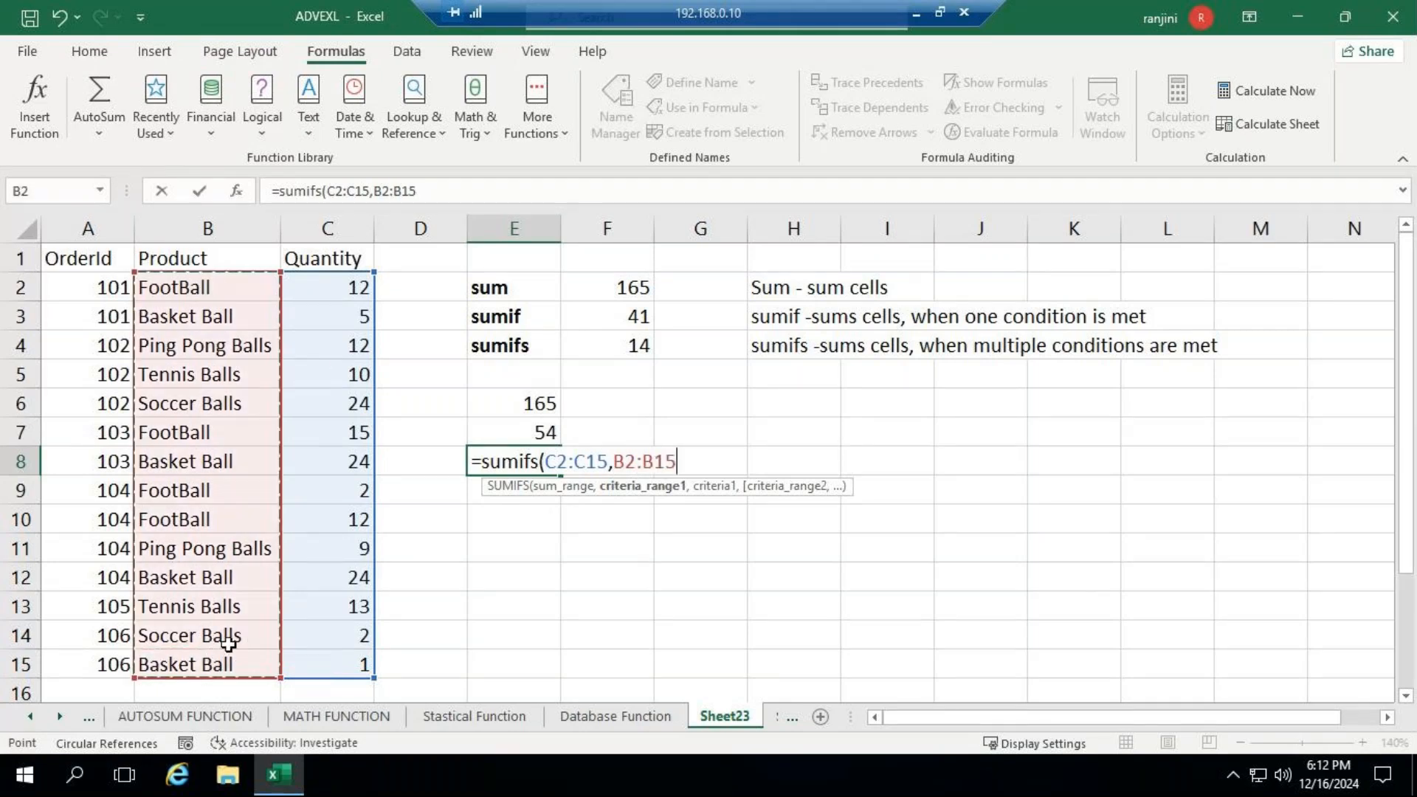
pyautogui.write(',')
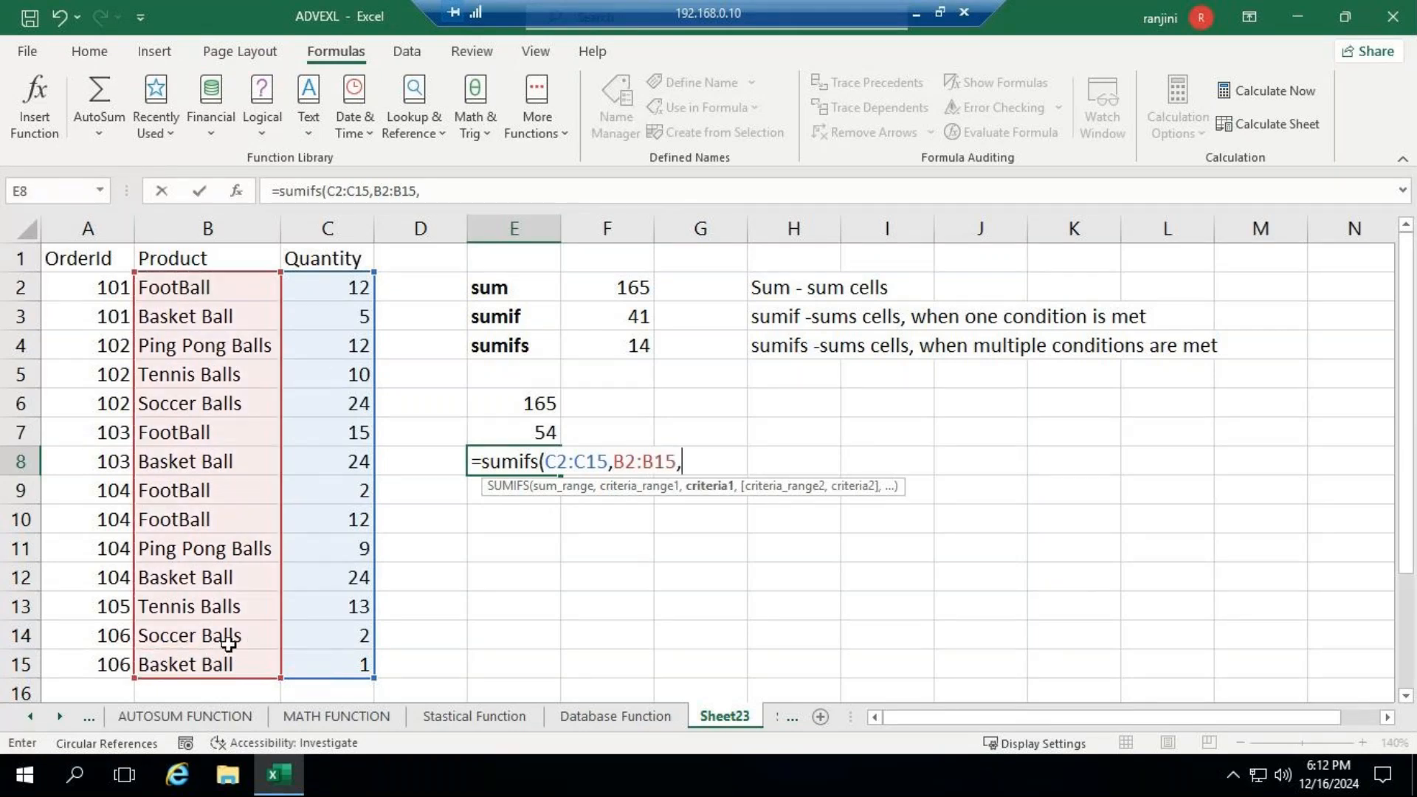
pyautogui.write('"FootB')
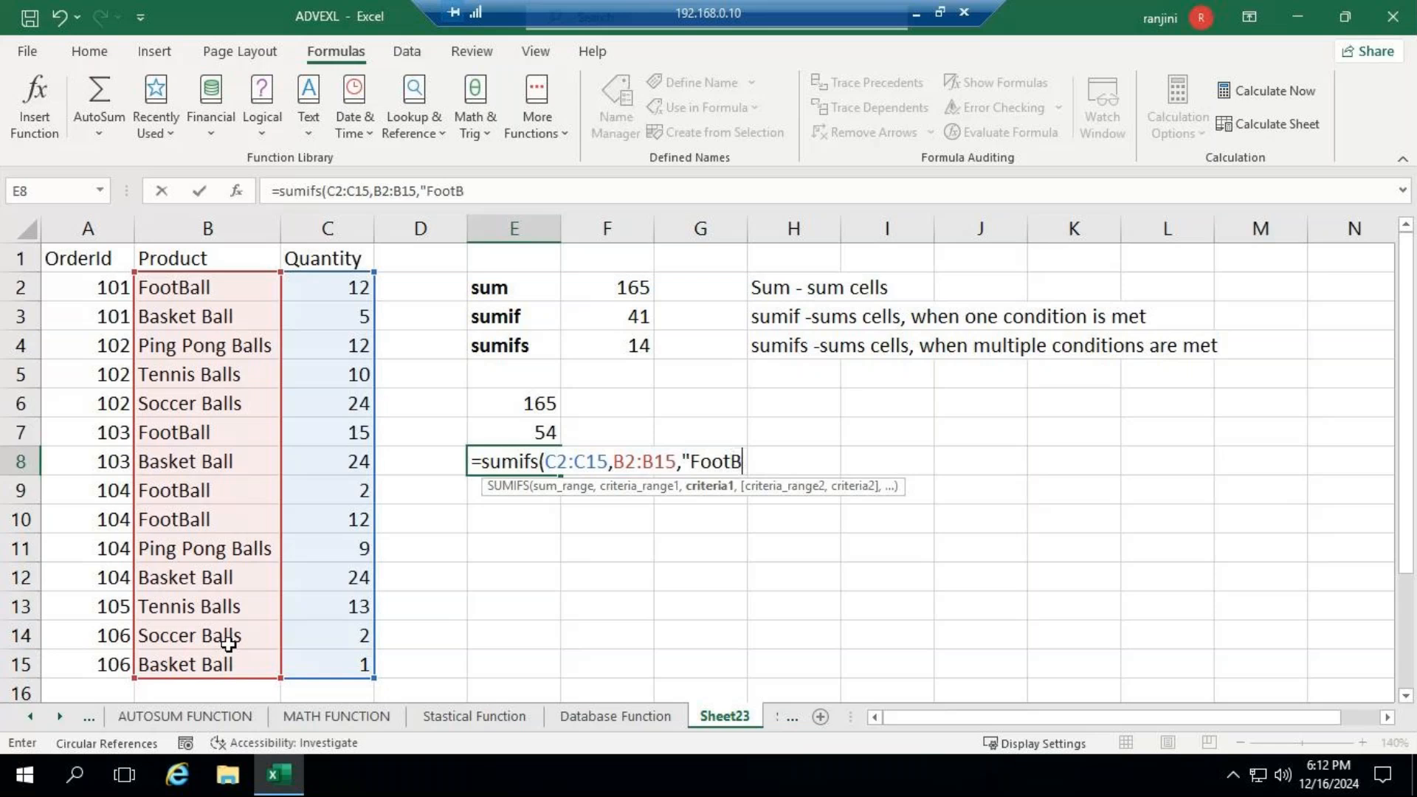
pyautogui.write('all",')
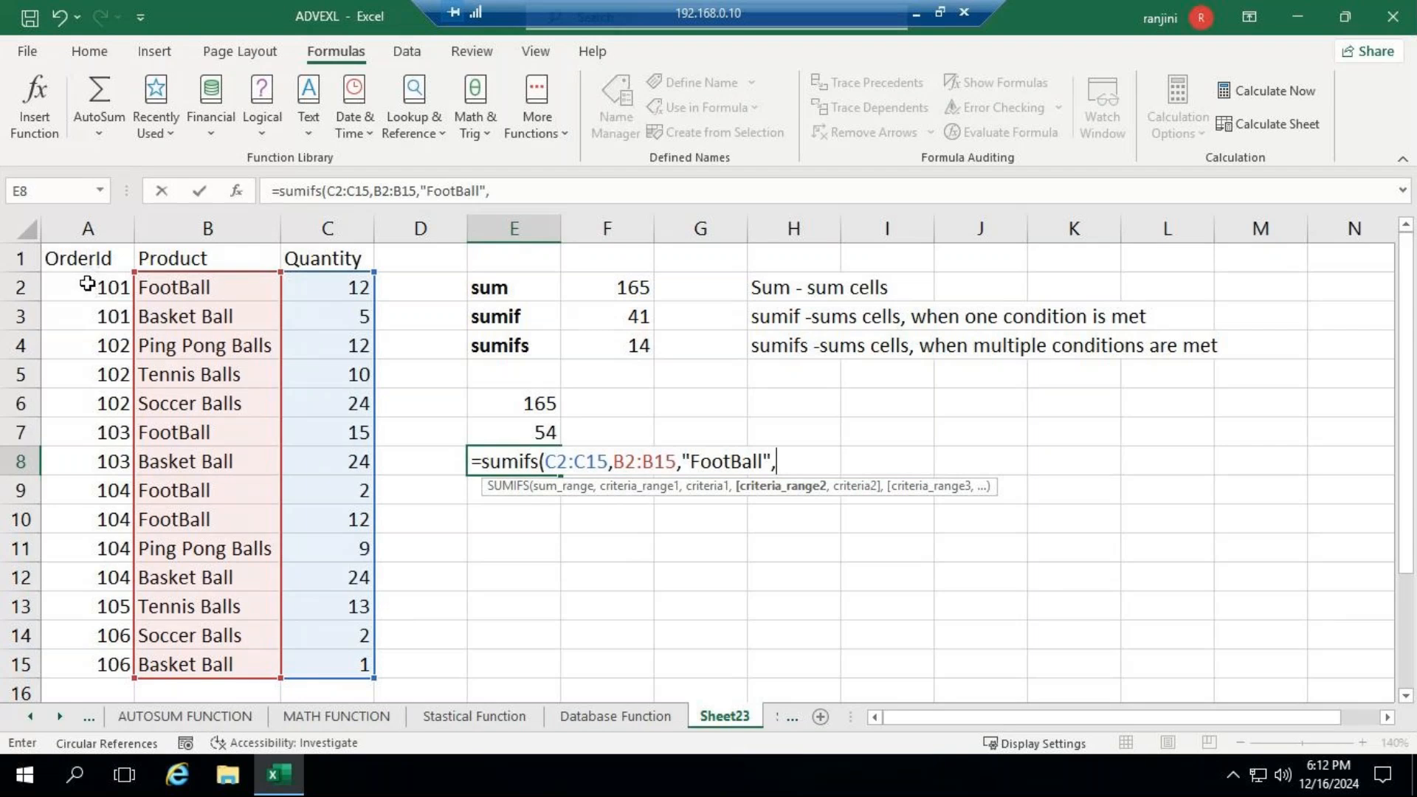
# - Complete the SUMIFS formula in E8 with the second criteria range A2:A15 and criterion 104, and enter it
pyautogui.moveTo(83, 281); pyautogui.dragTo(89, 664)
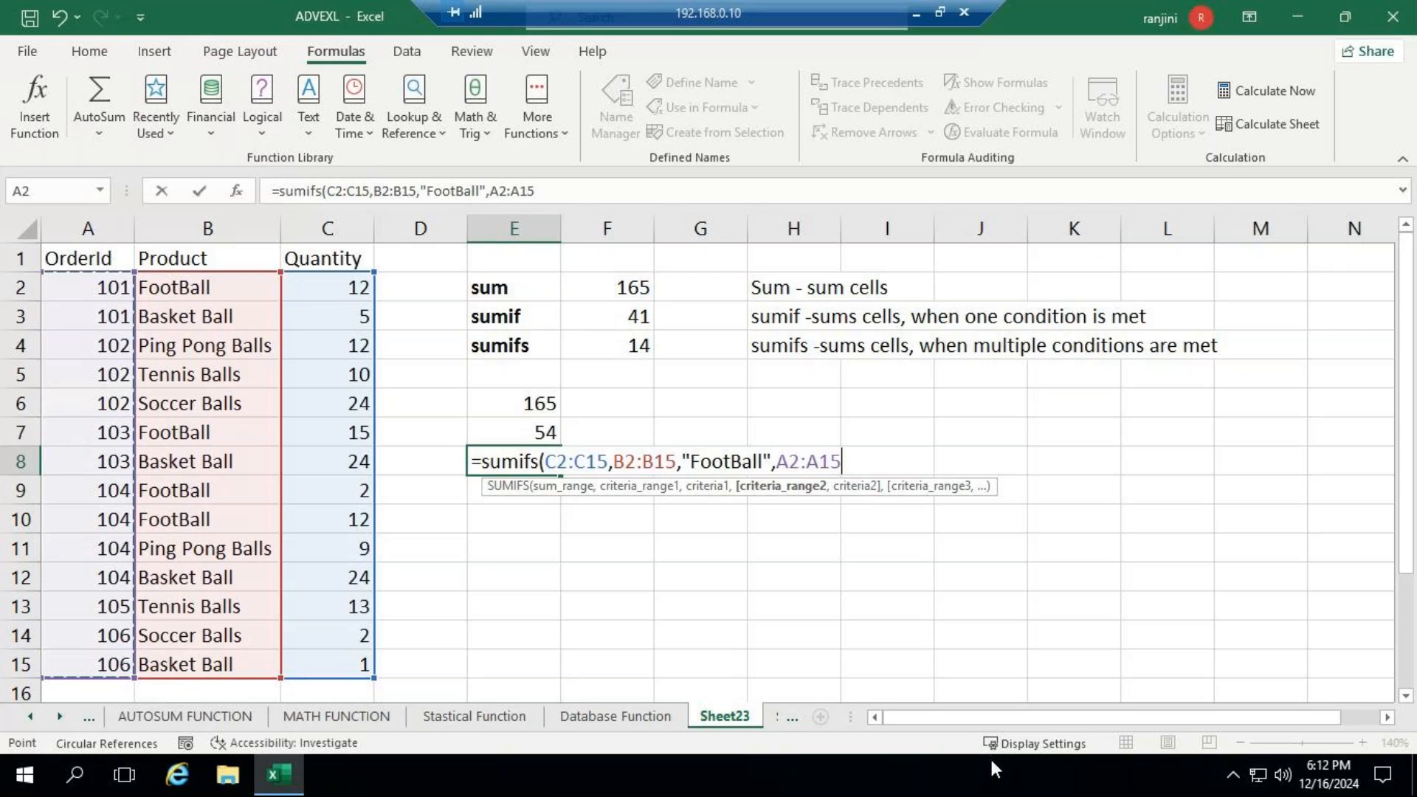
pyautogui.write(',')
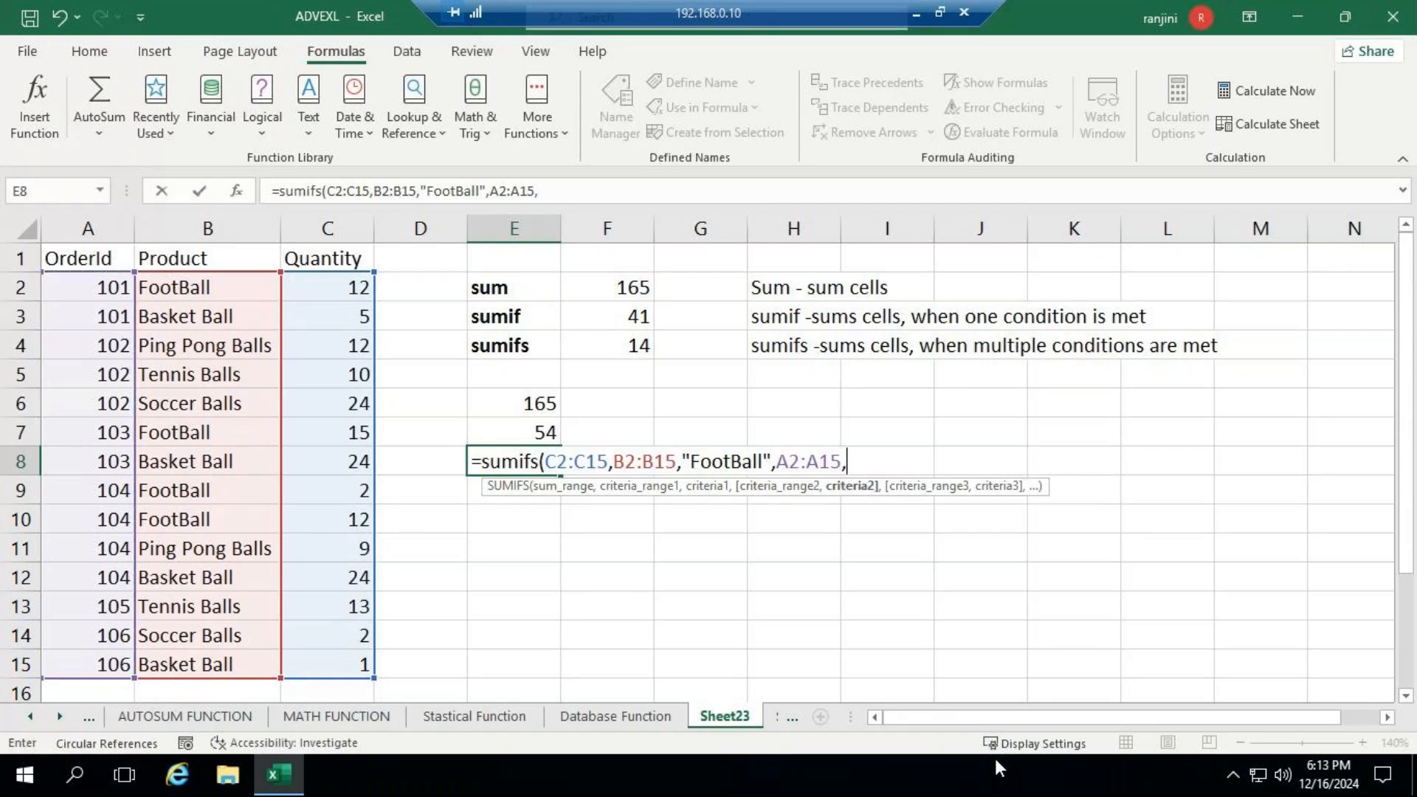
pyautogui.write('104"')
pyautogui.press('BackSpace')
pyautogui.write(')')
pyautogui.press('Return')
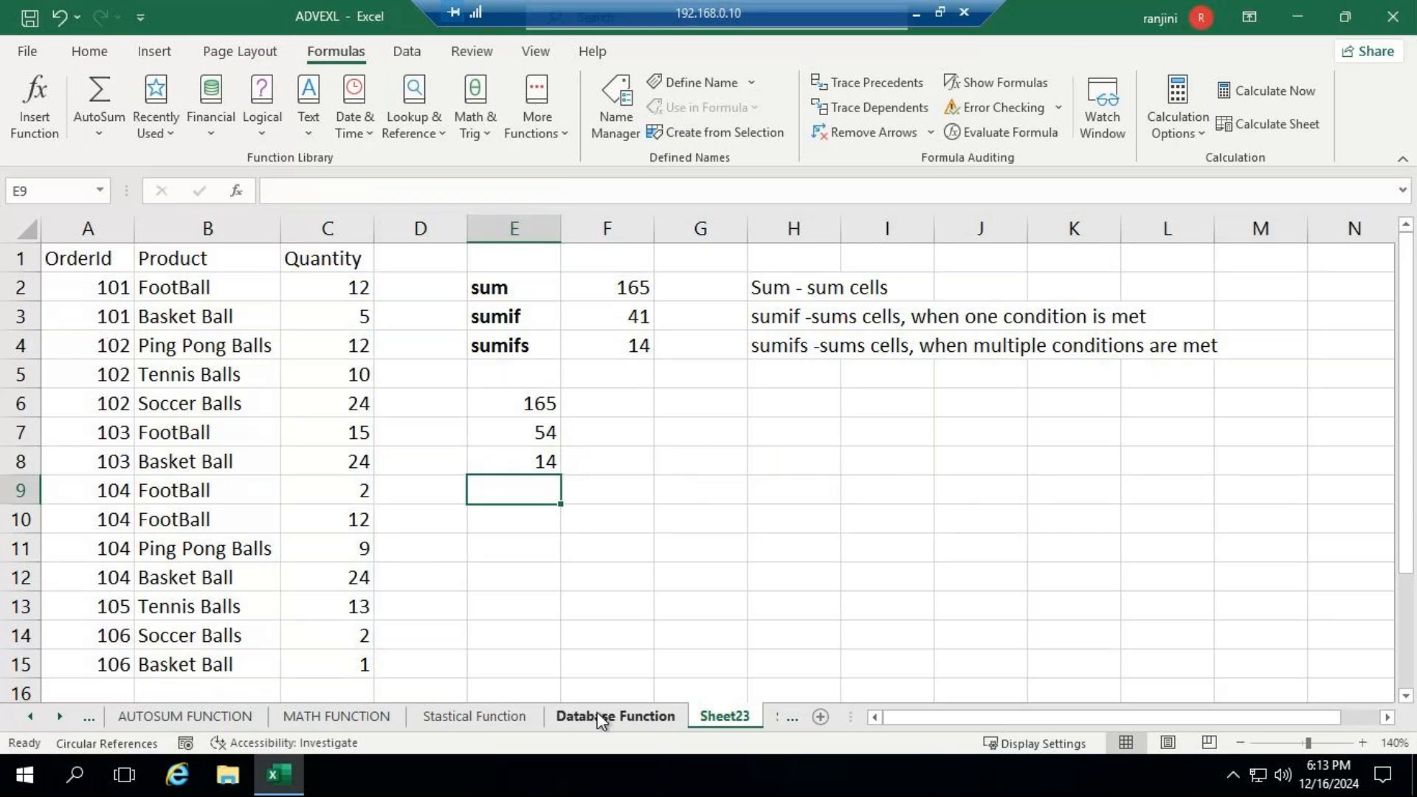
# - Review the function descriptions and syntax notes on the MATH FUNCTION sheet, from ABS down to SUMIFS and the last PRODUCT entry
pyautogui.click(310, 716)
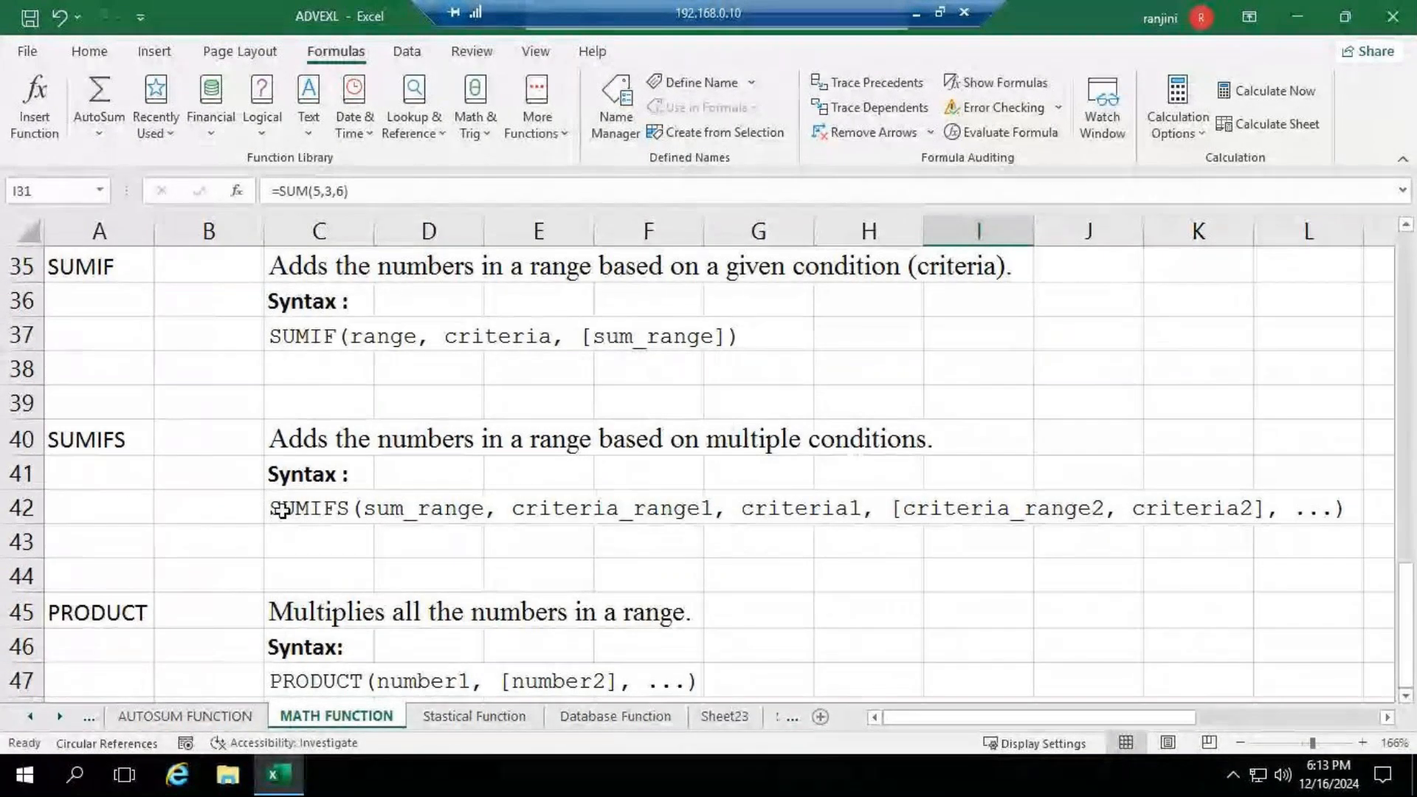
pyautogui.scroll(-1, 281, 511)
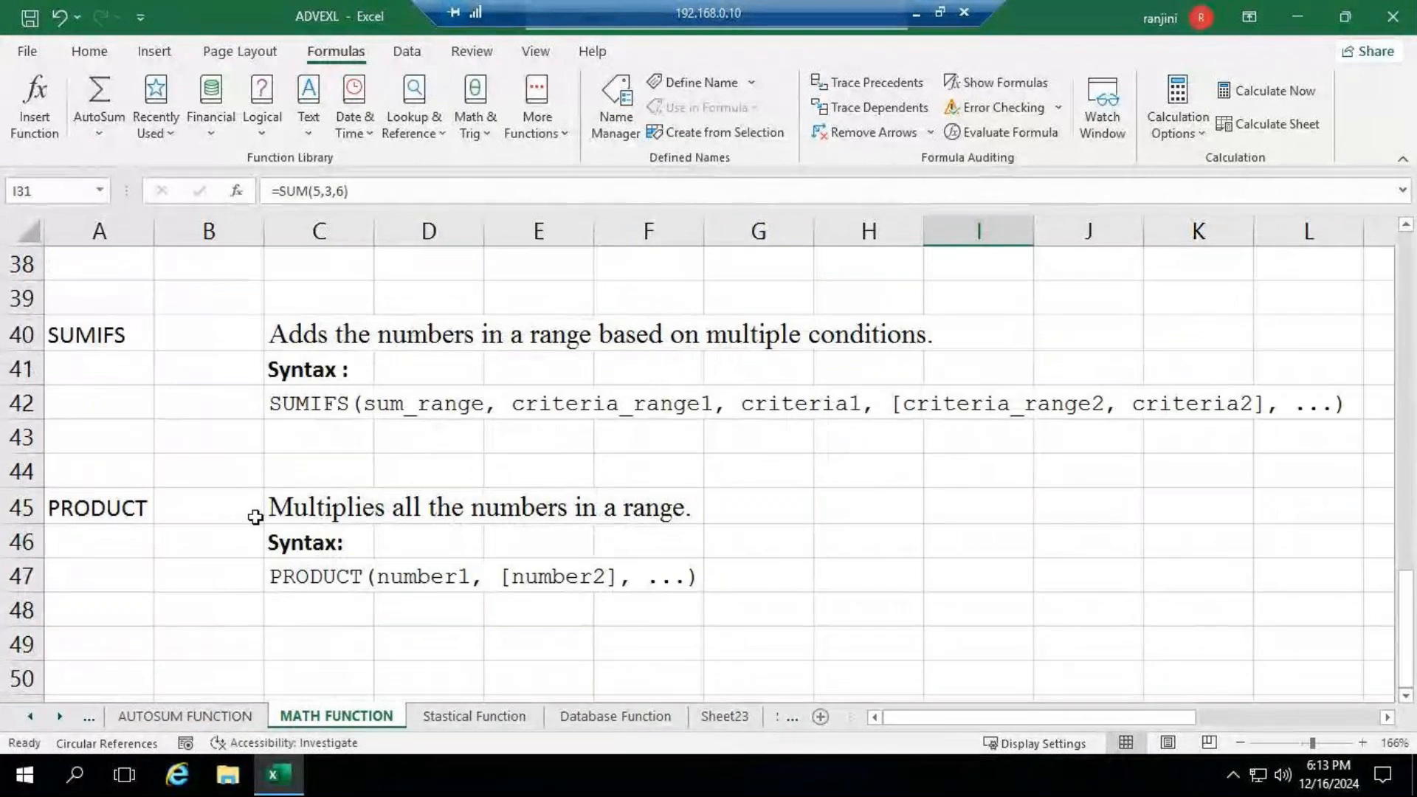
pyautogui.scroll(12, 256, 517)
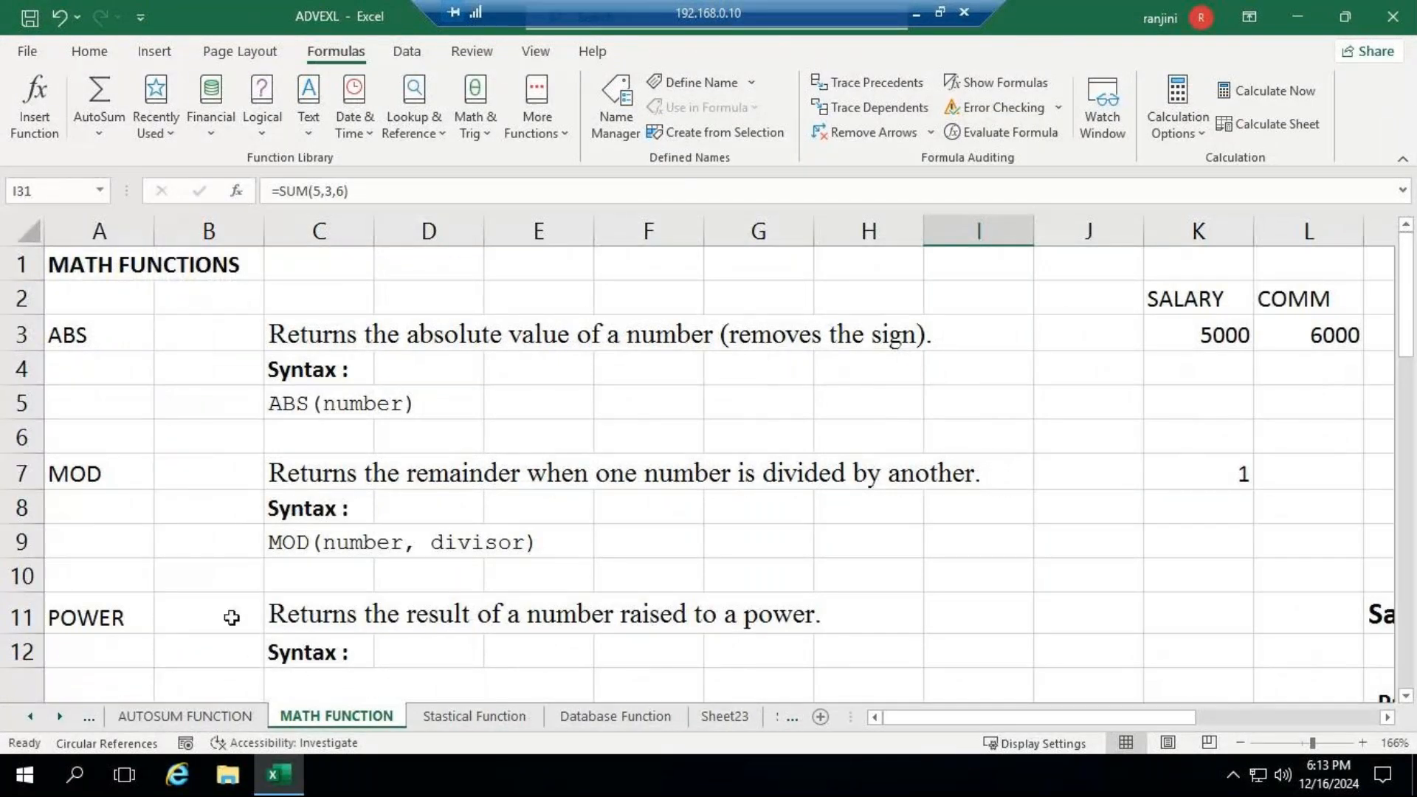
pyautogui.scroll(-2, 231, 618)
pyautogui.scroll(-2, 233, 613)
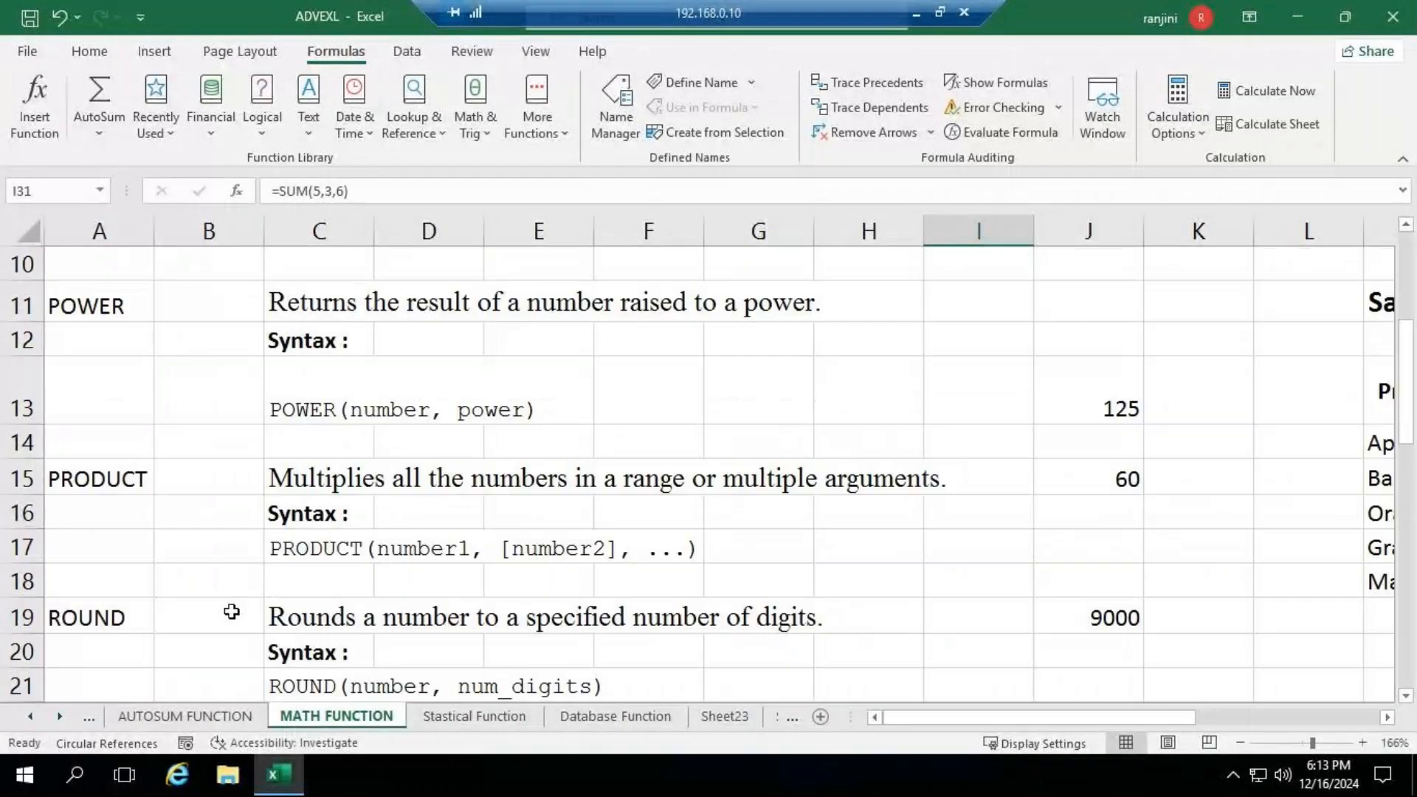
pyautogui.scroll(-2, 220, 556)
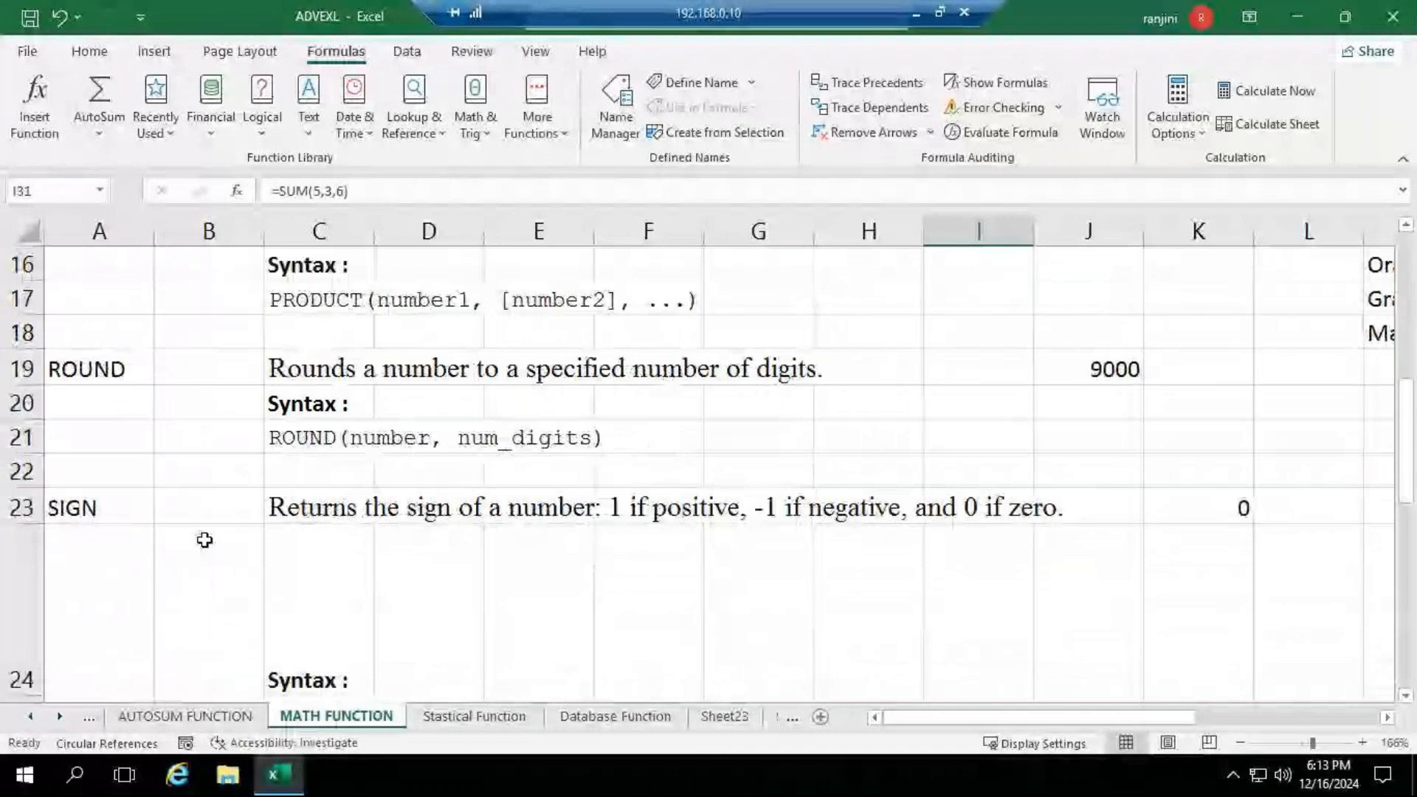
pyautogui.scroll(-1, 205, 540)
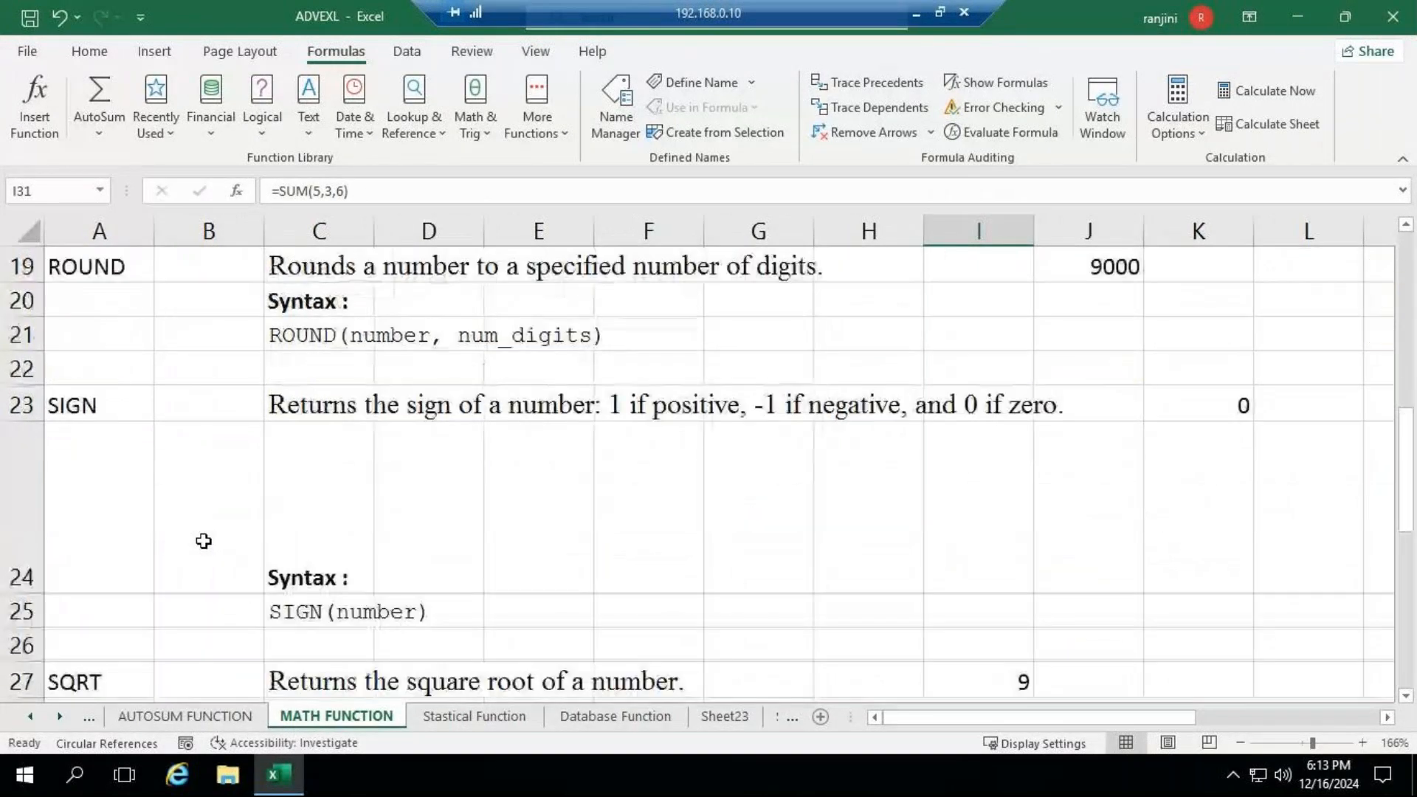
pyautogui.scroll(-4, 204, 541)
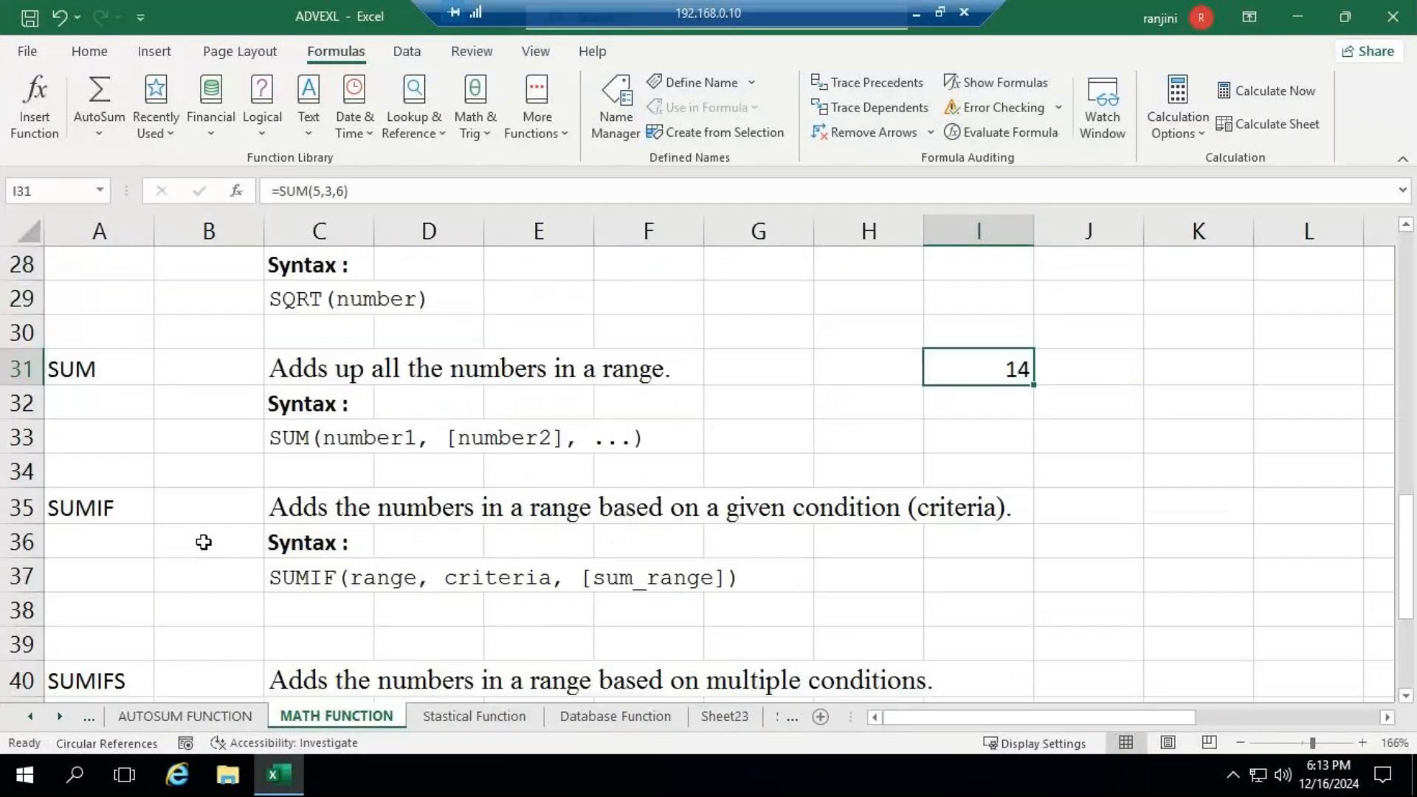
pyautogui.scroll(-1, 204, 543)
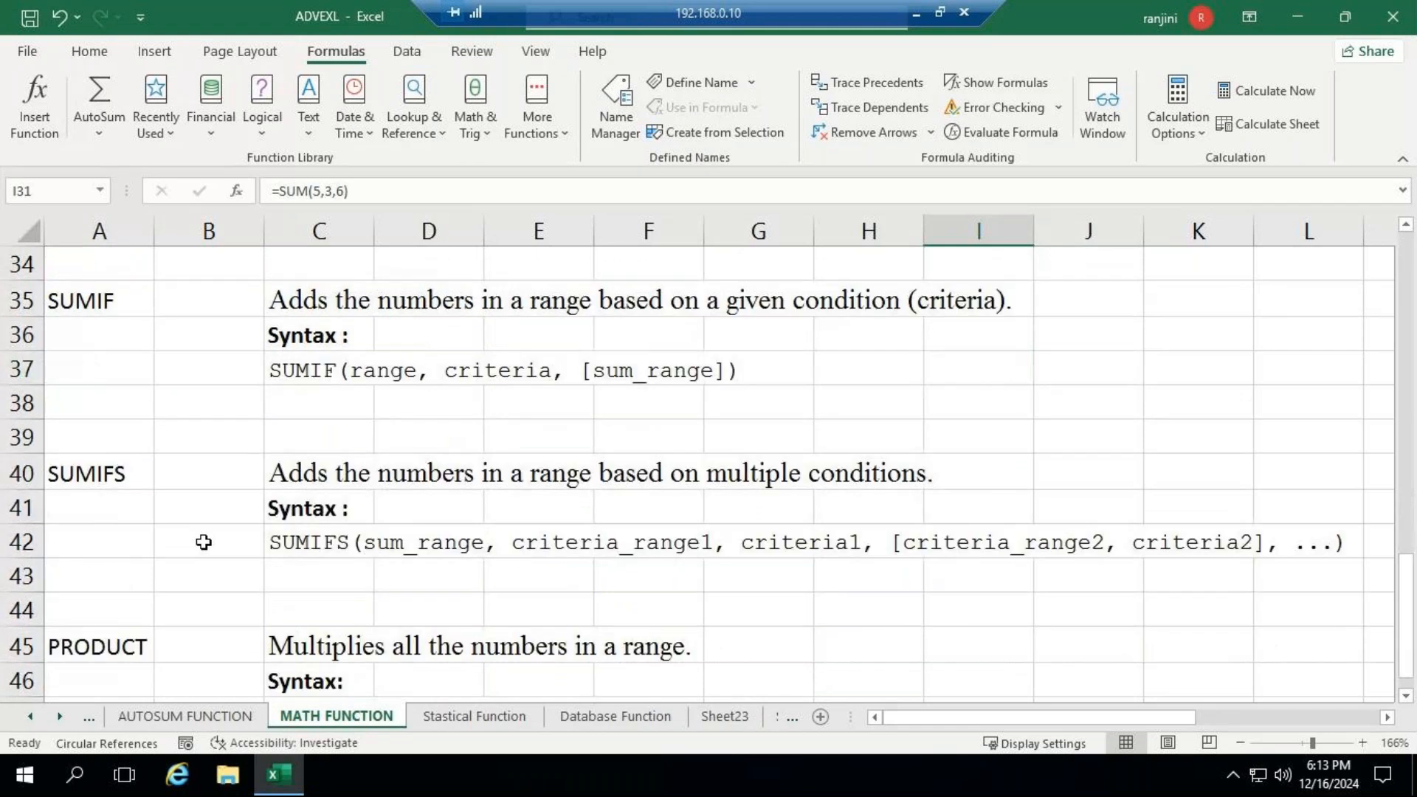
pyautogui.scroll(-2, 204, 542)
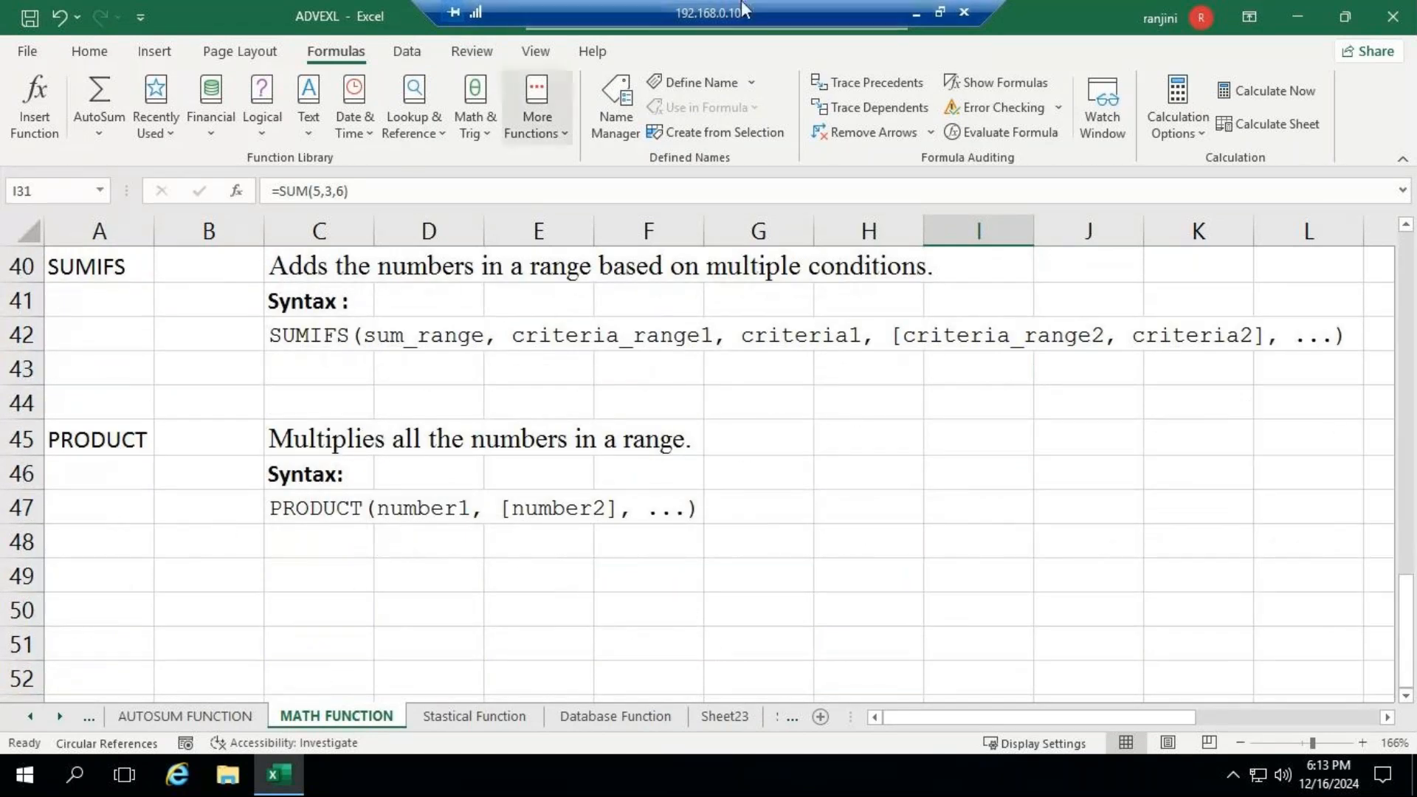
# - Switch to the GoTo Meeting window, open its list of people and look through the attendees
pyautogui.click(918, 12)
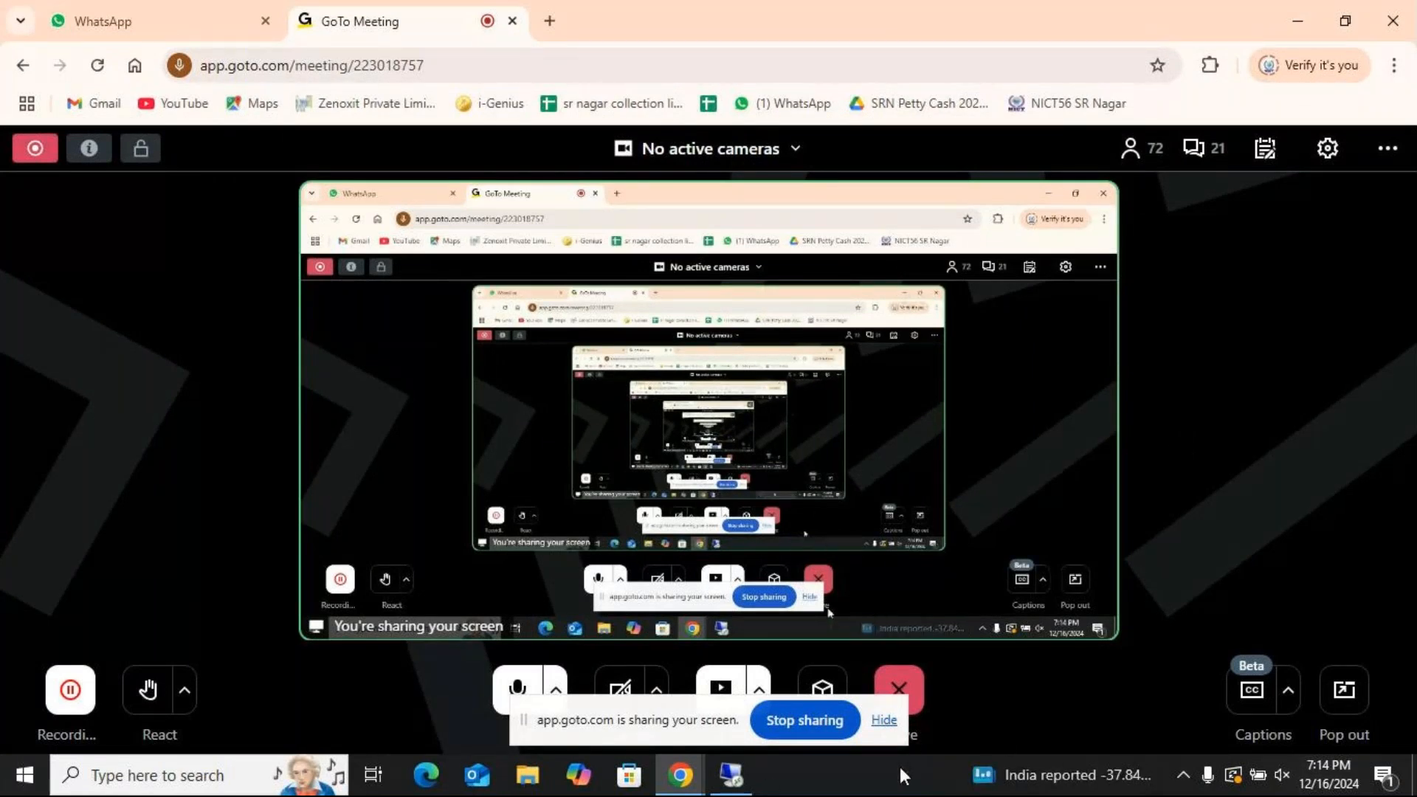
pyautogui.click(768, 781)
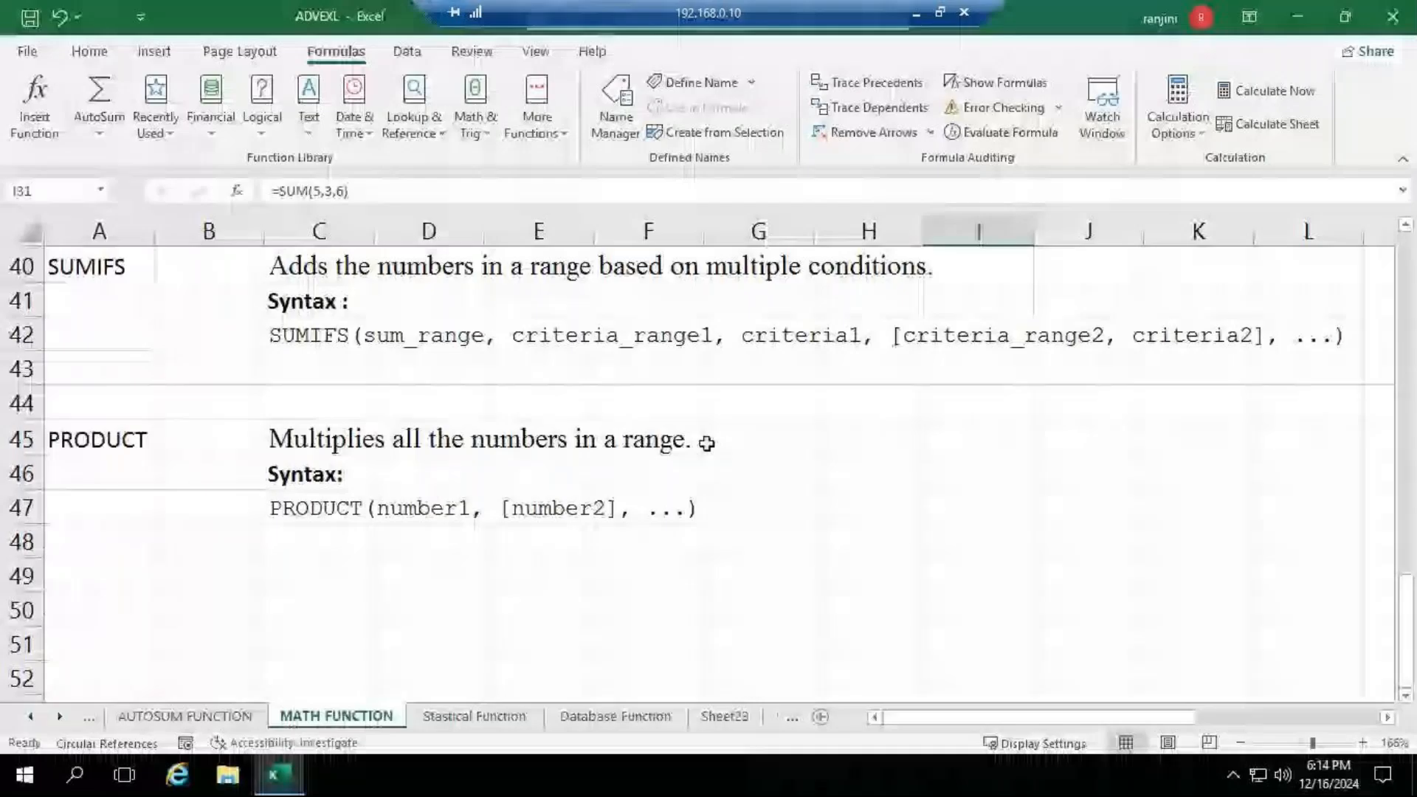
pyautogui.click(919, 10)
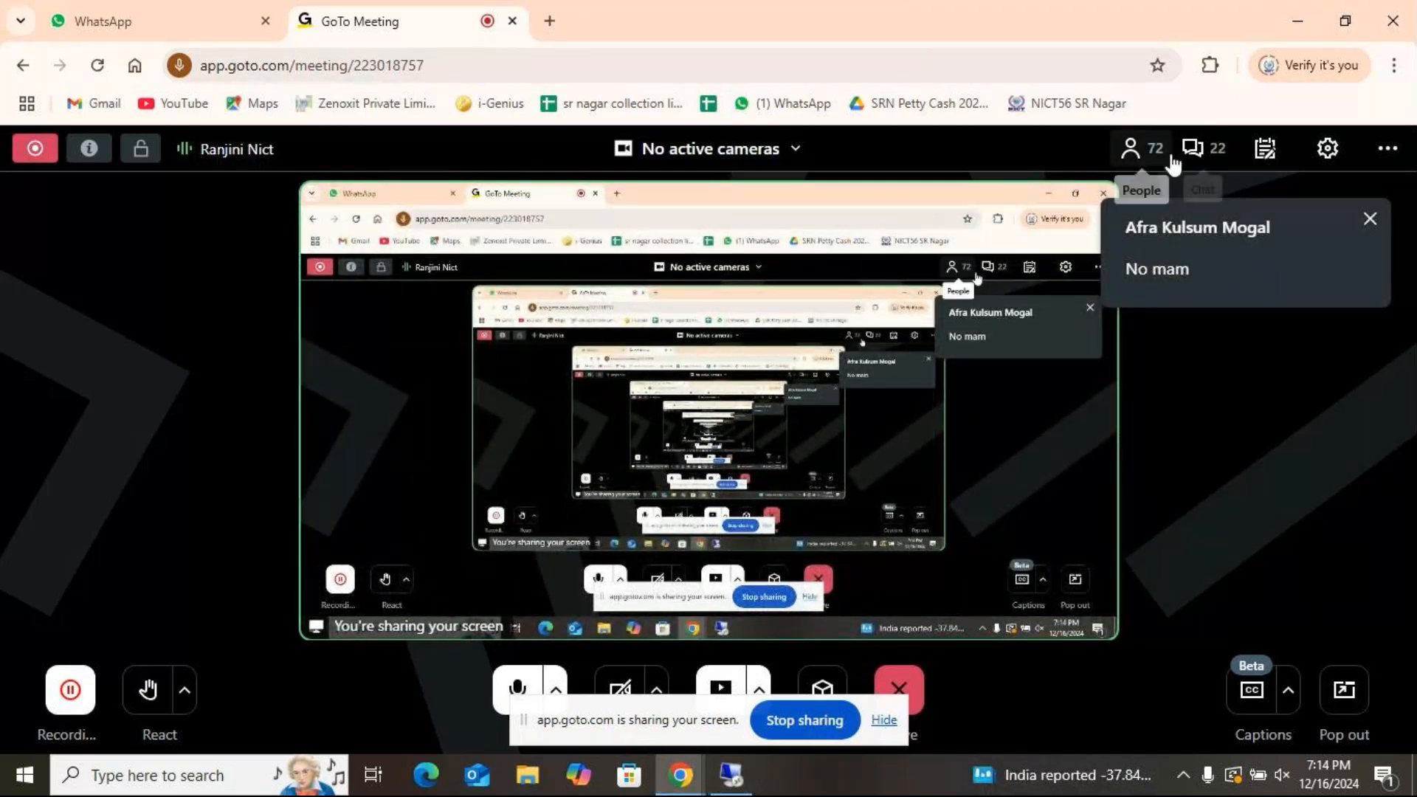
pyautogui.click(1152, 151)
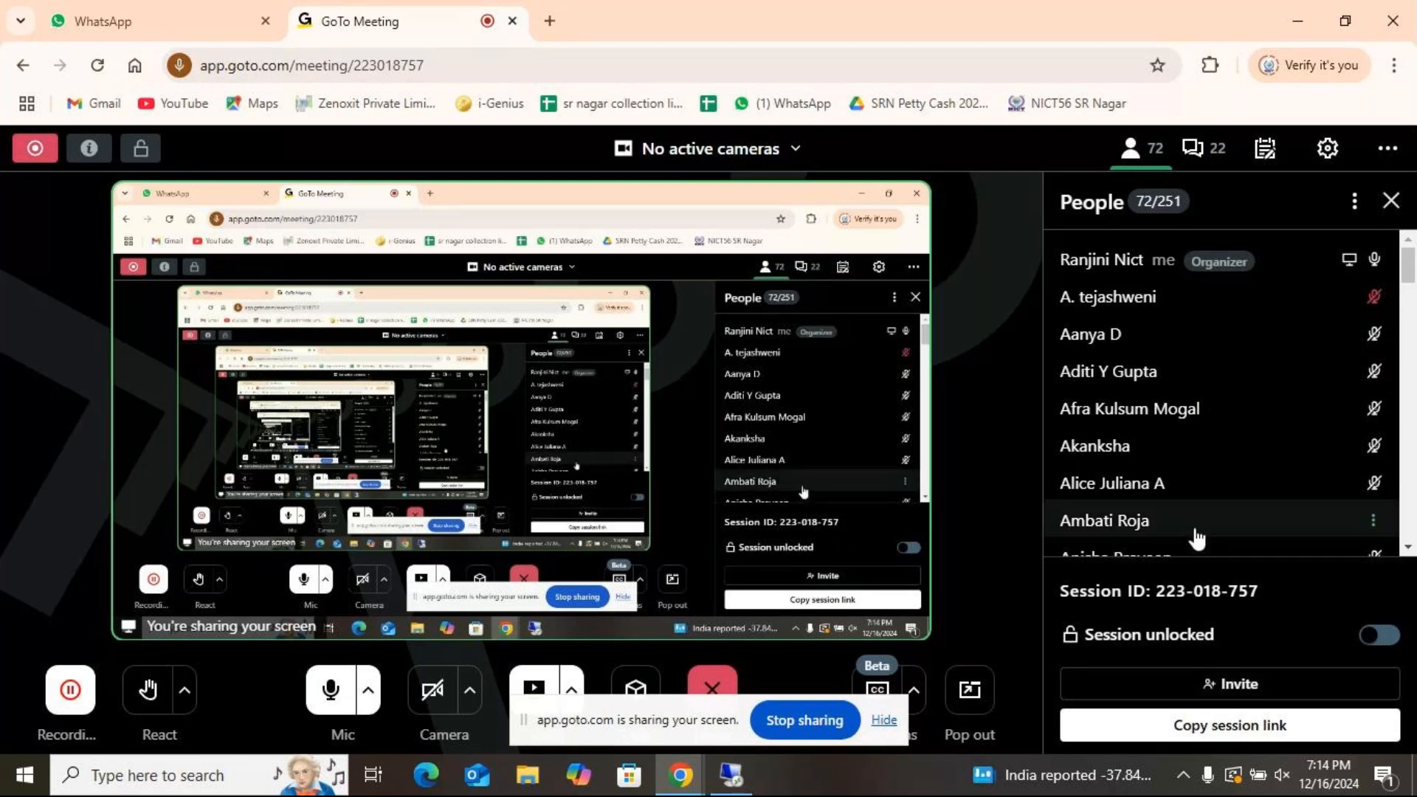
pyautogui.scroll(-3, 1196, 529)
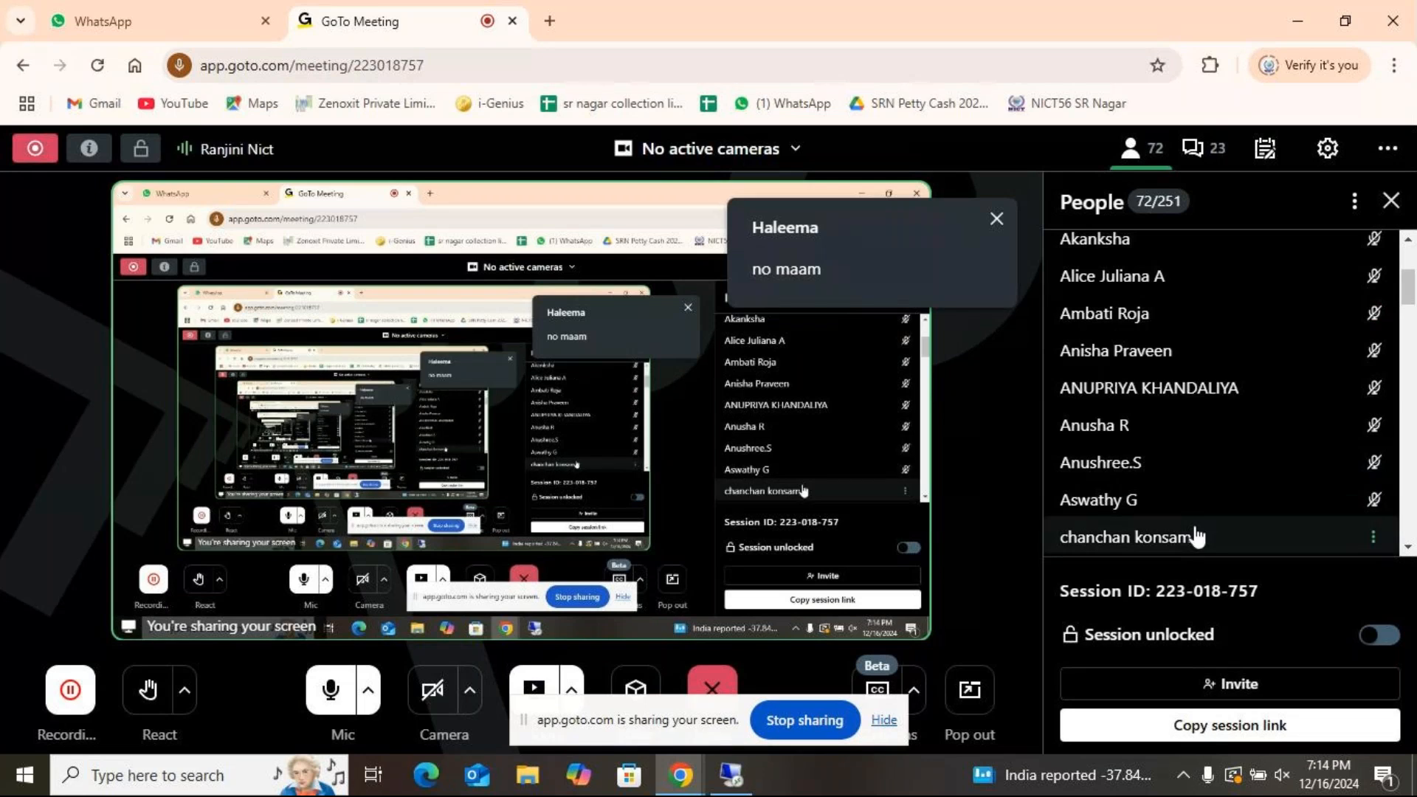
# - Look through the first attendees in the meeting's people list and mute the microphone
pyautogui.scroll(3, 1200, 533)
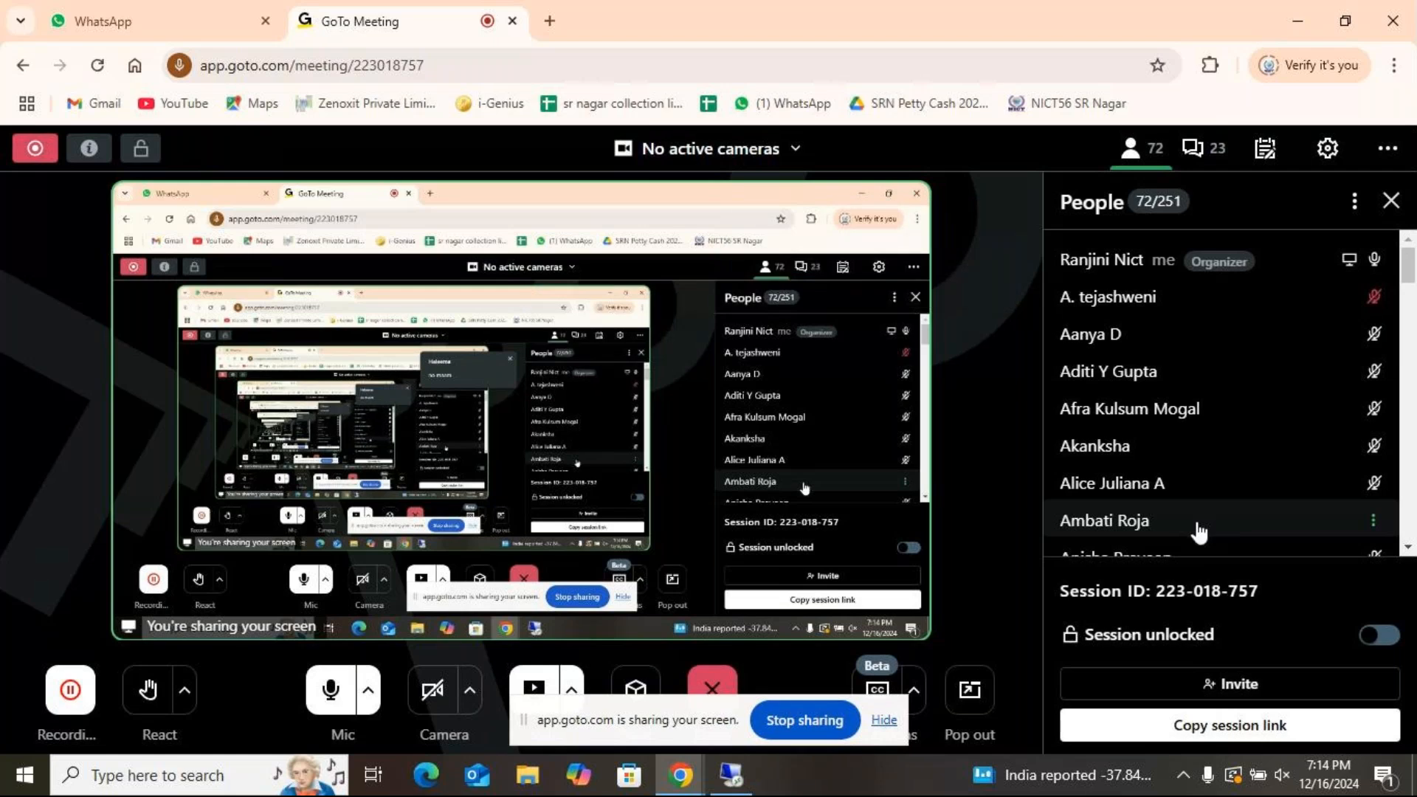
pyautogui.scroll(-5, 1199, 533)
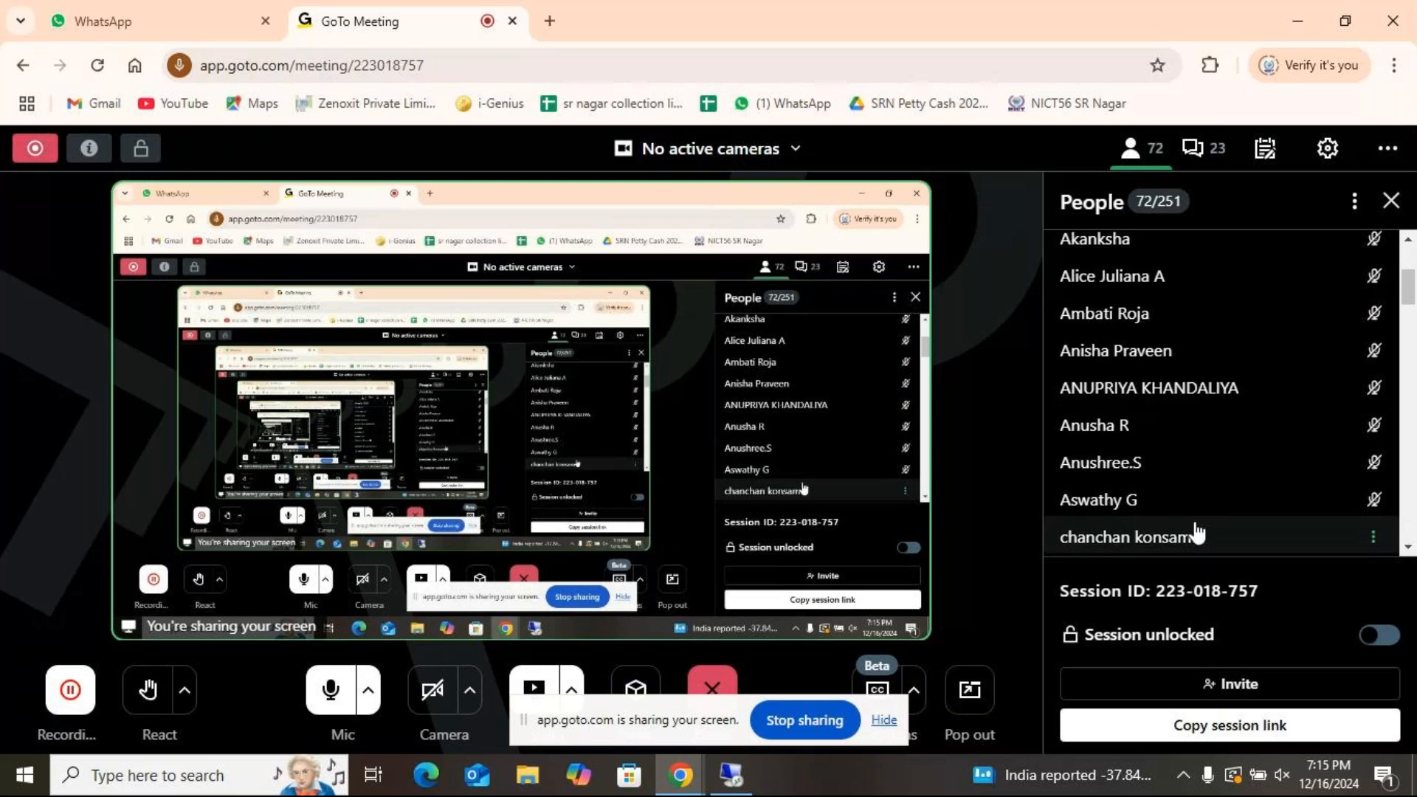
pyautogui.scroll(-3, 1195, 533)
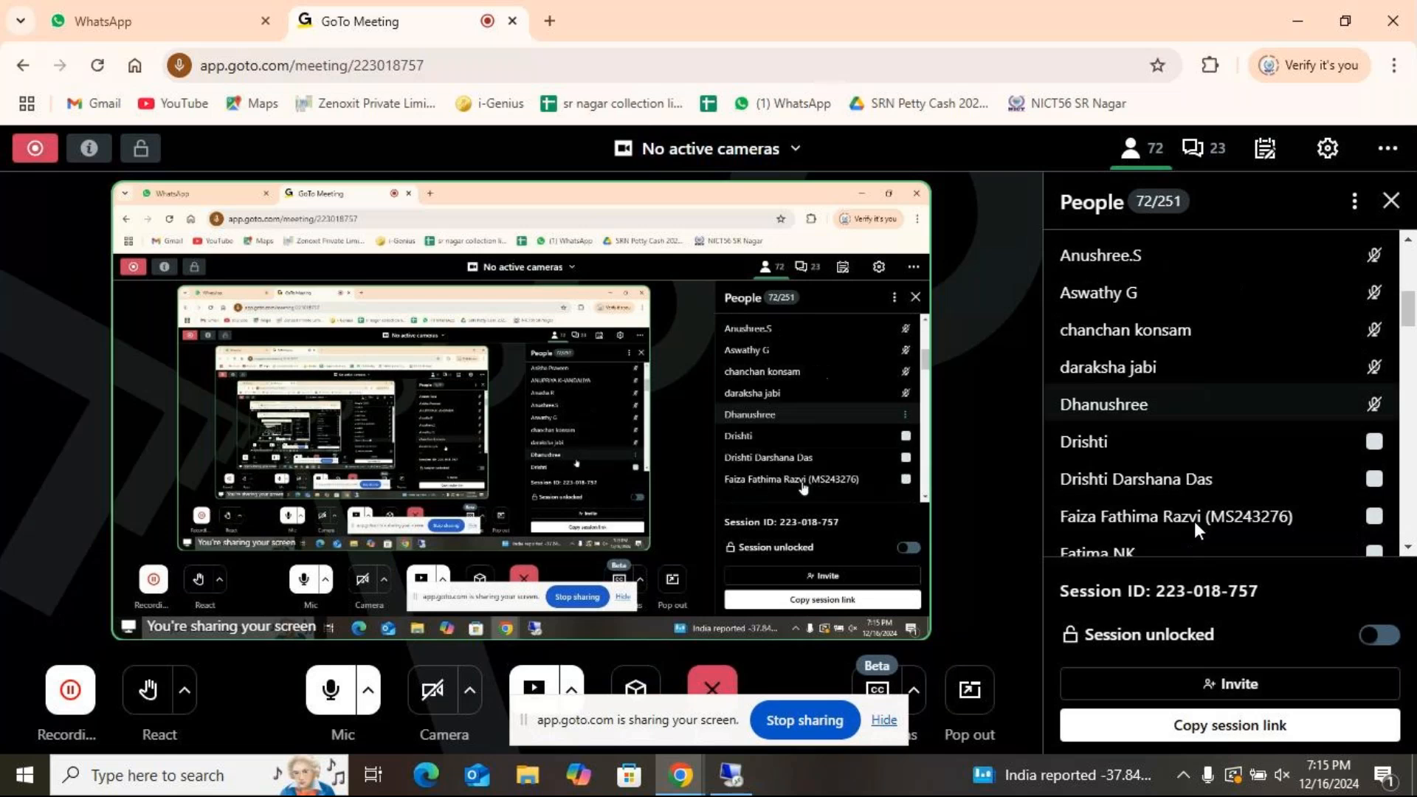
pyautogui.scroll(4, 1196, 530)
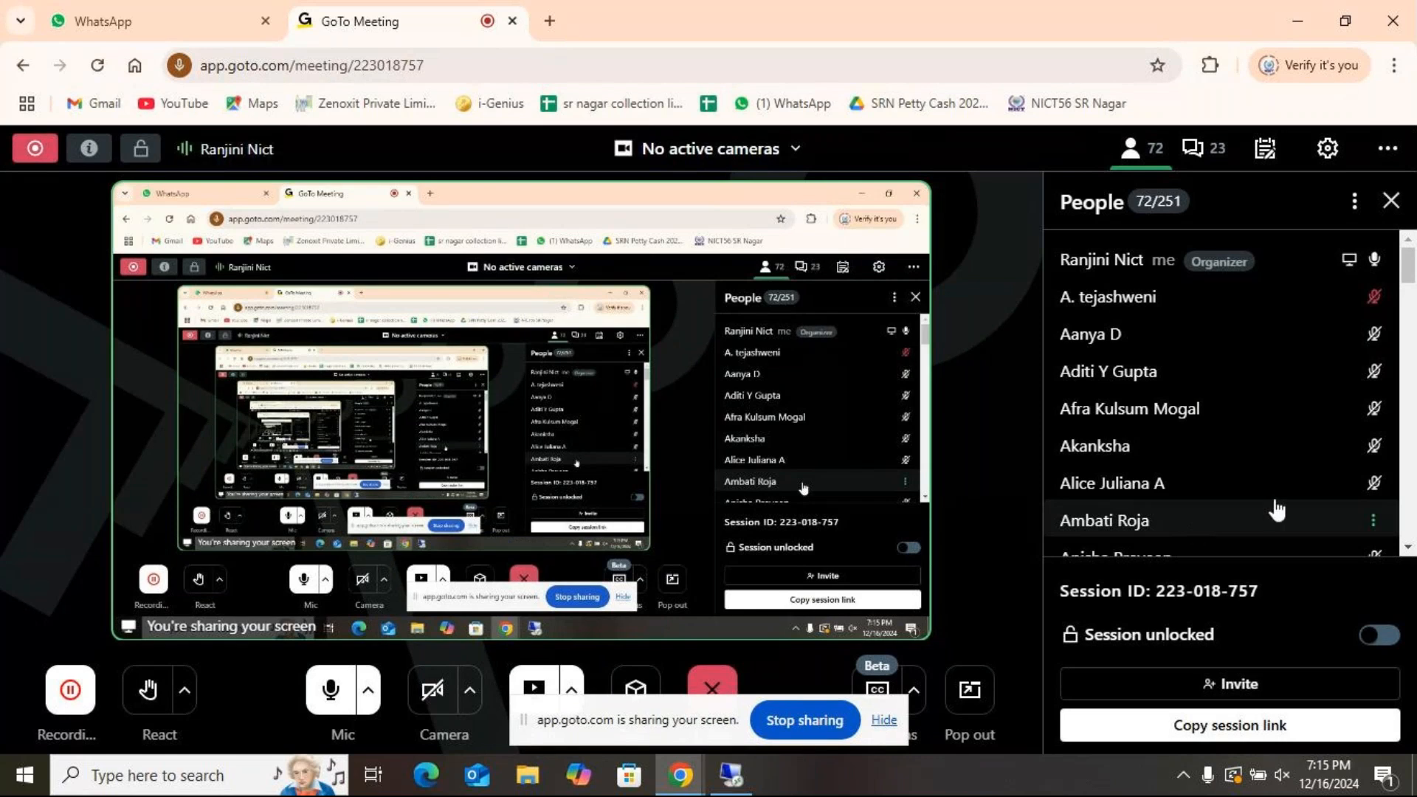
pyautogui.click(327, 690)
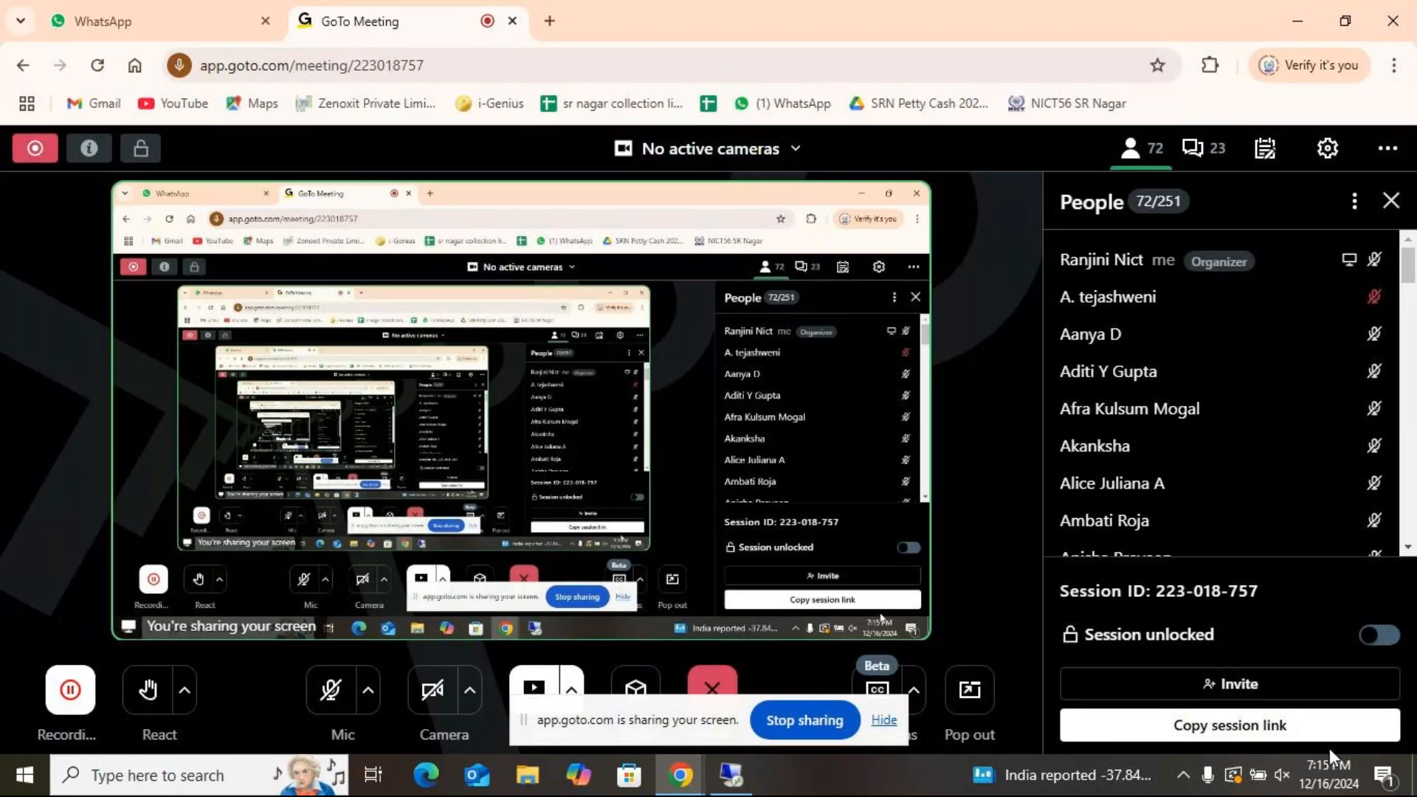
# - Look through the people list down to the last attendee and turn the microphone back on
pyautogui.scroll(-5, 1190, 502)
pyautogui.scroll(5, 1190, 502)
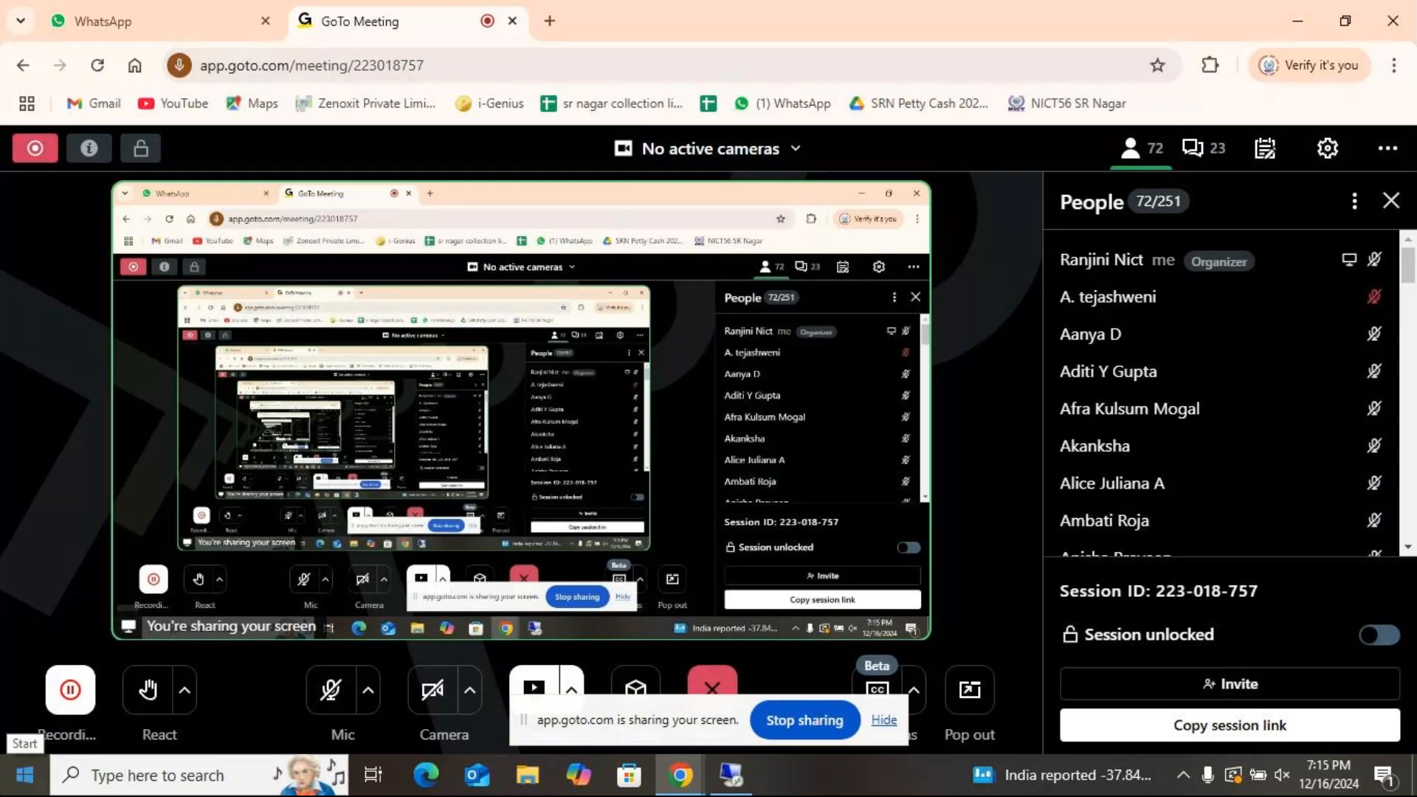
pyautogui.scroll(-3, 1343, 410)
pyautogui.scroll(-3, 1343, 411)
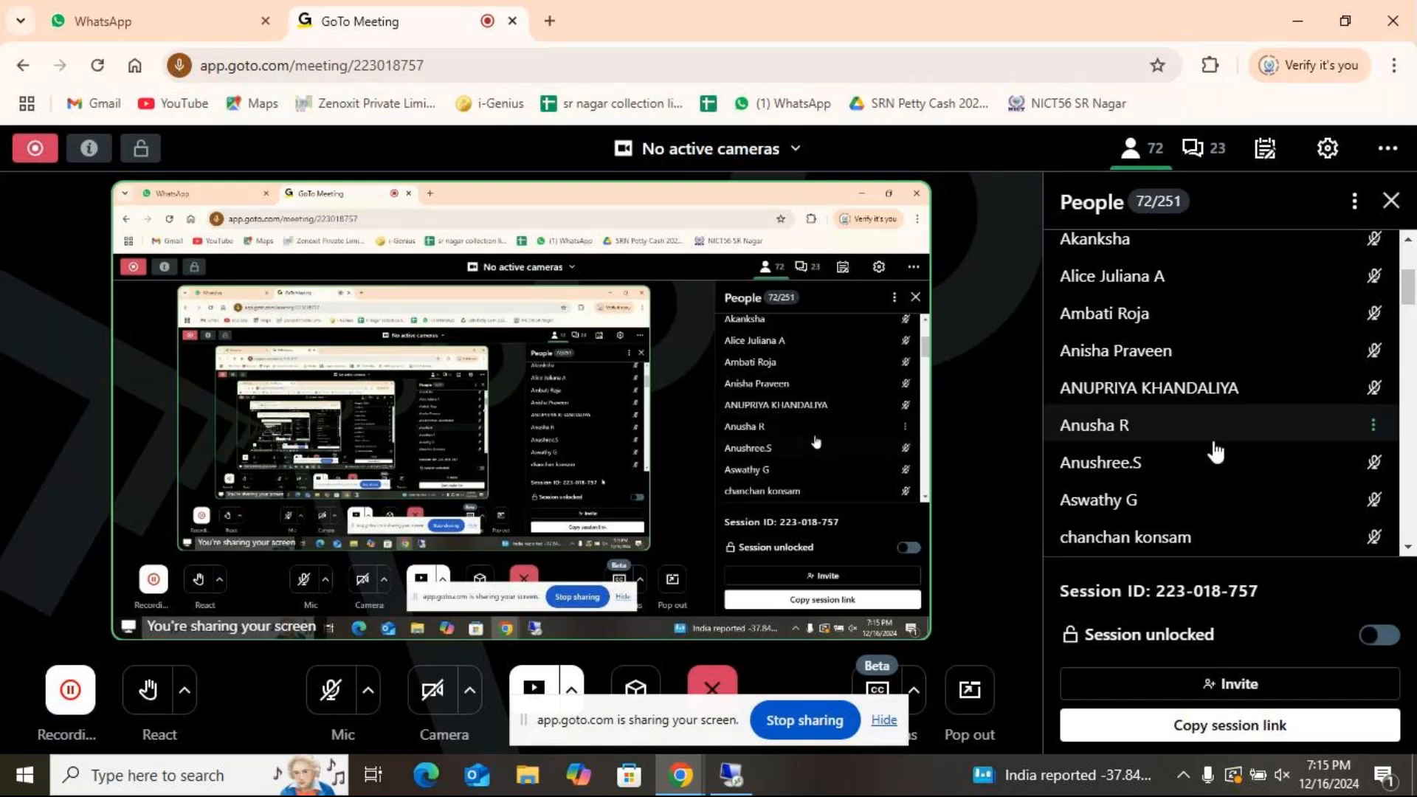
pyautogui.scroll(-5, 1216, 452)
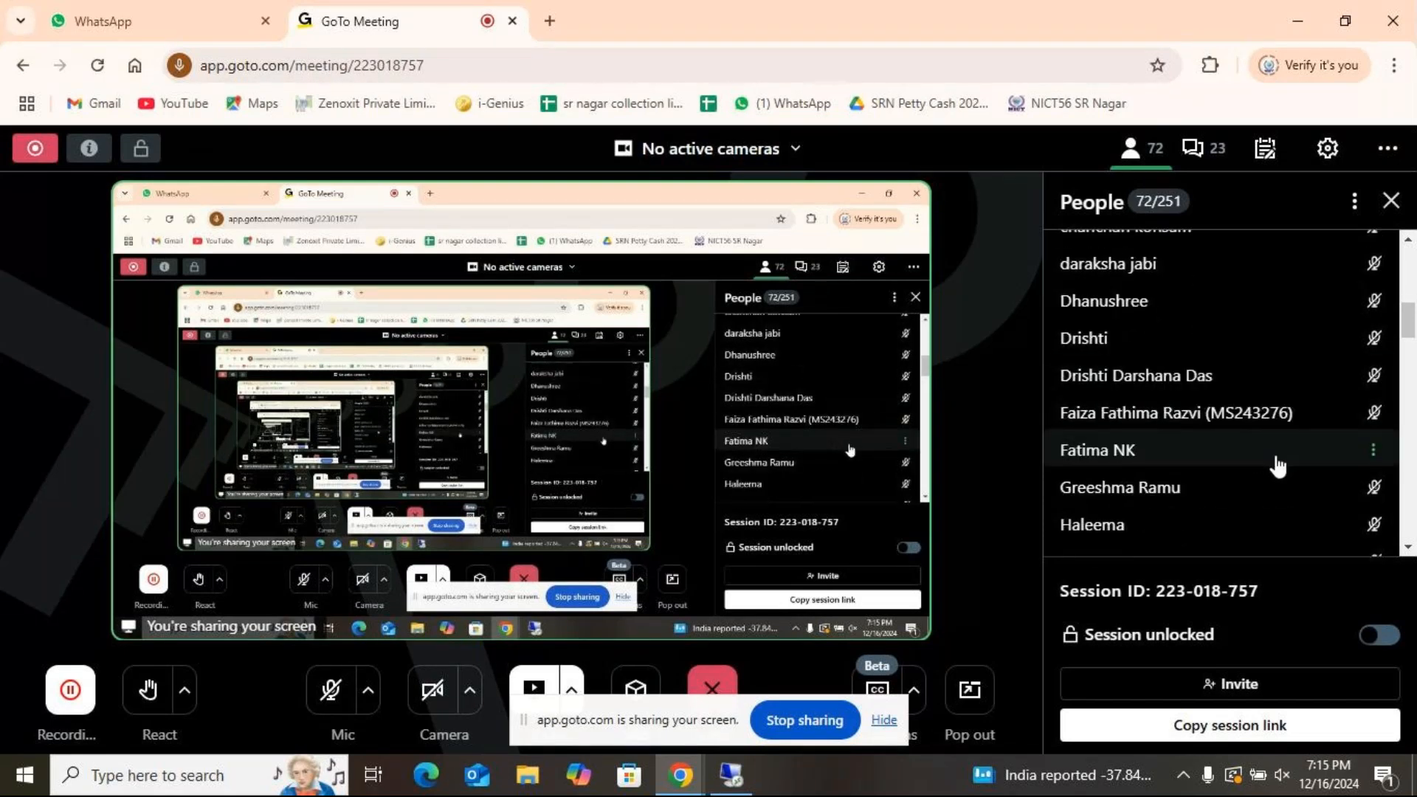
pyautogui.scroll(-3, 1280, 465)
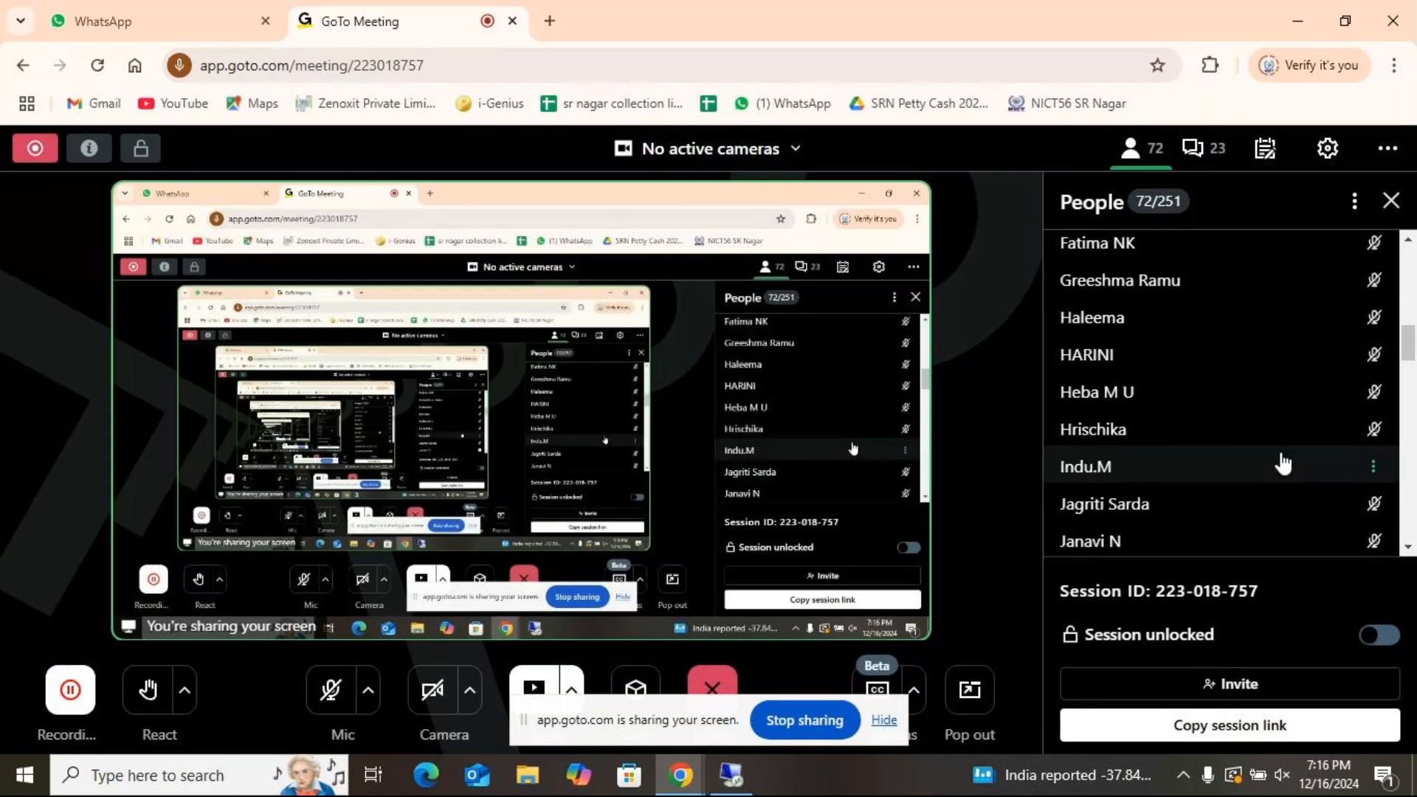
pyautogui.scroll(-4, 1283, 463)
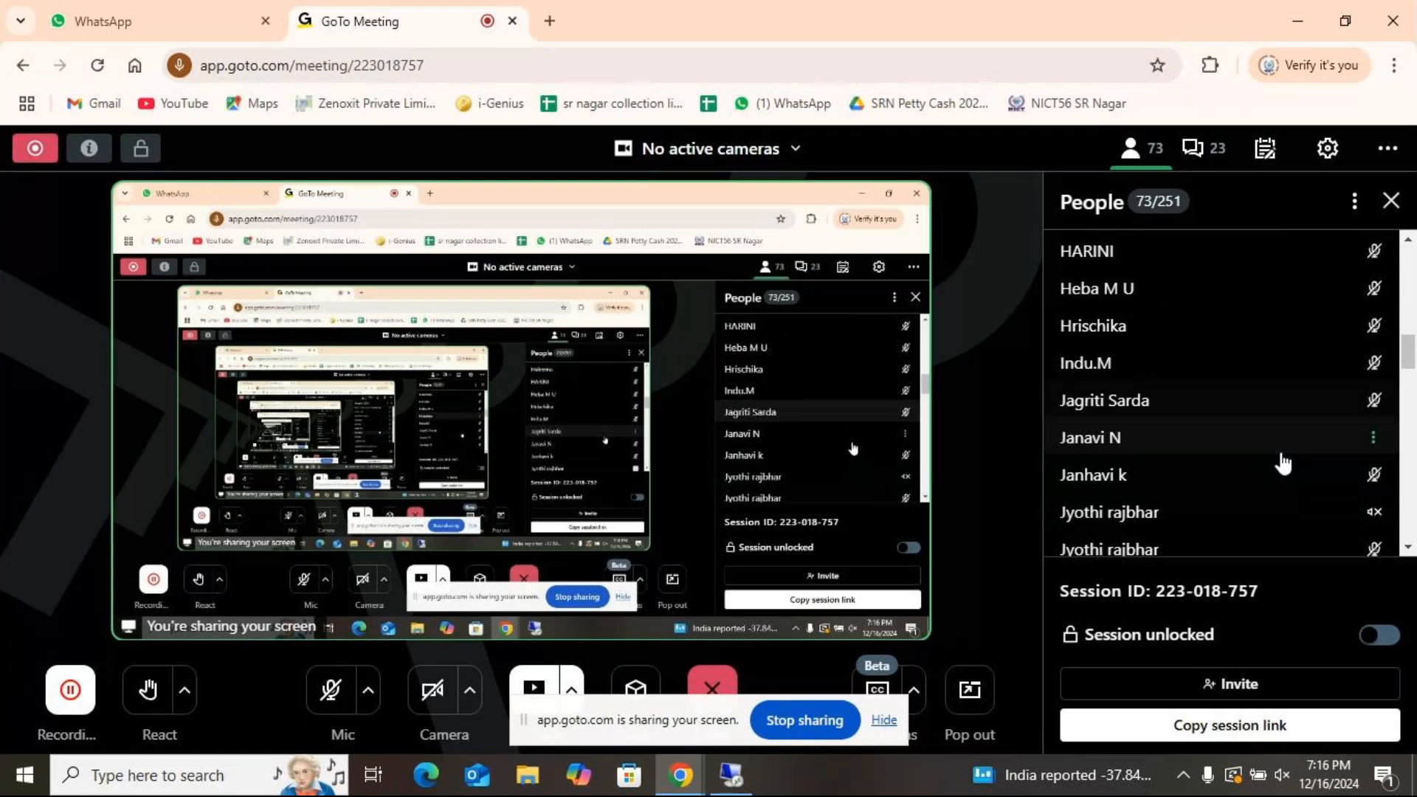
pyautogui.scroll(-2, 1283, 463)
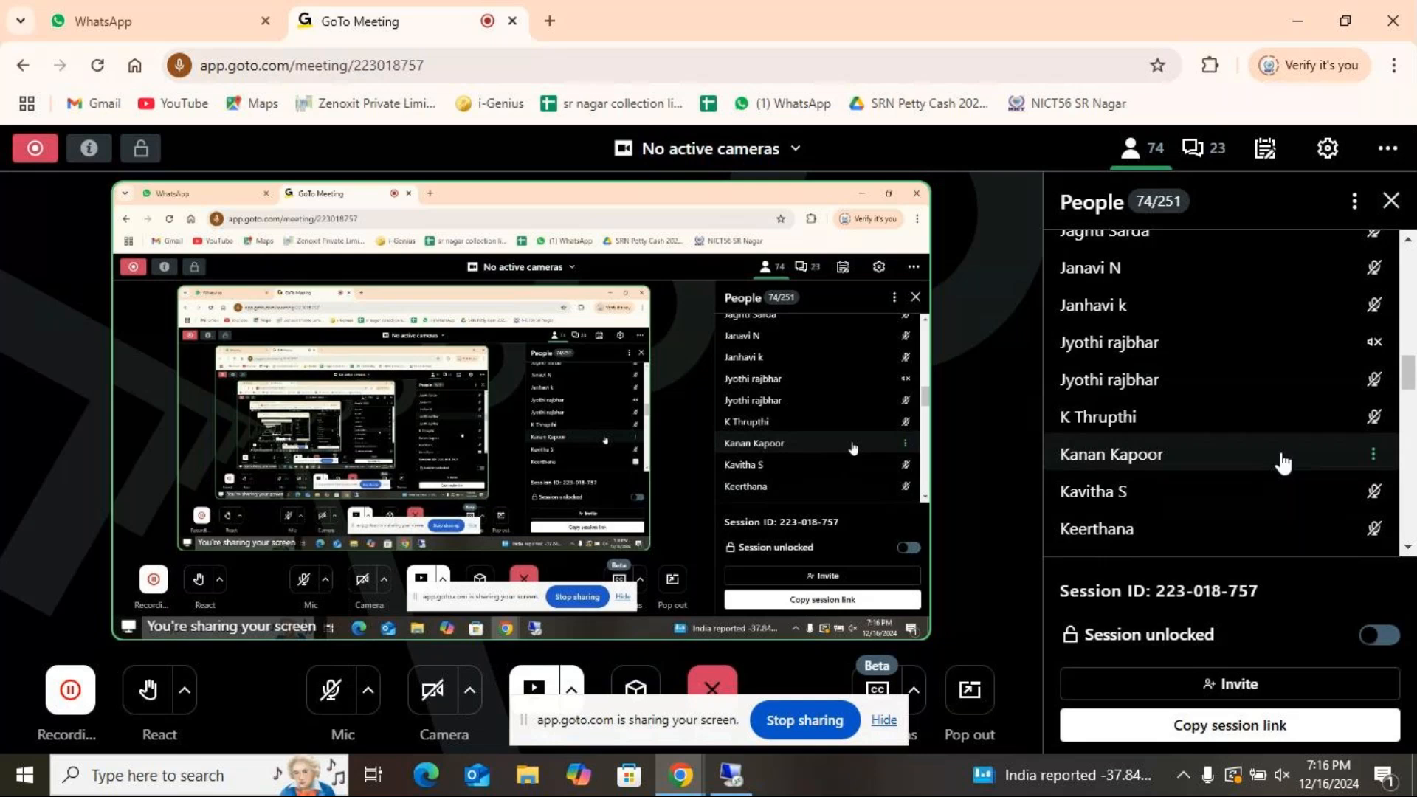
pyautogui.scroll(-3, 1283, 462)
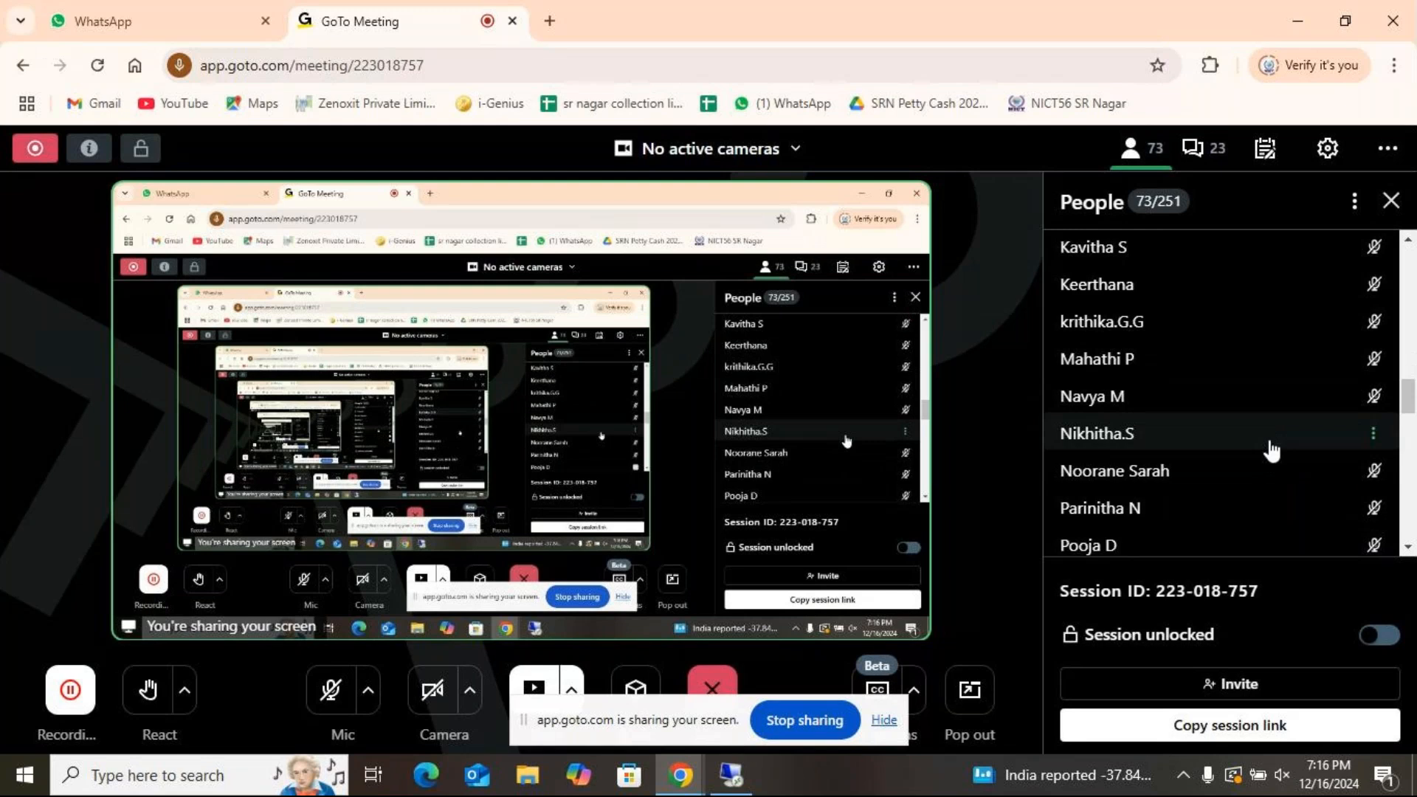
pyautogui.scroll(-4, 1271, 451)
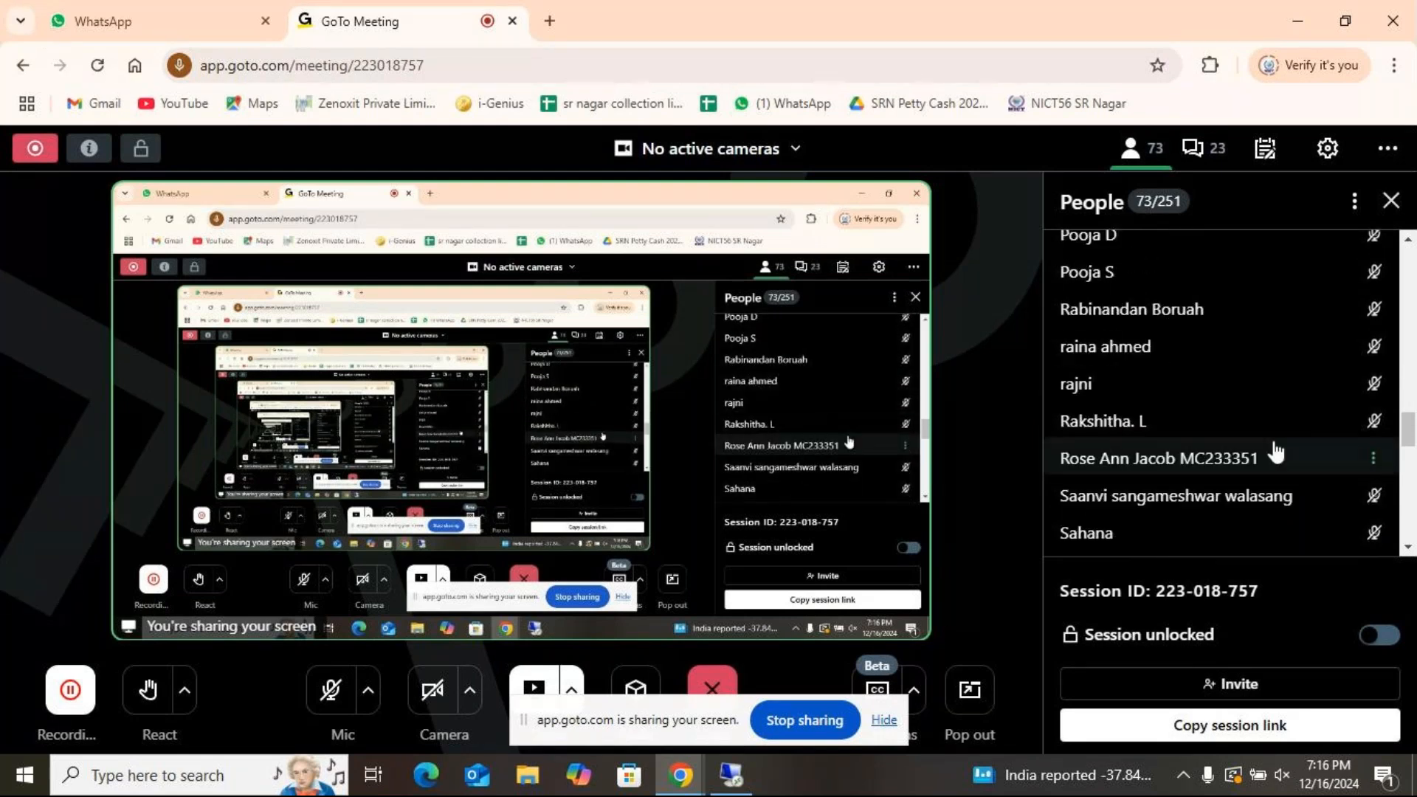
pyautogui.scroll(-2, 1275, 452)
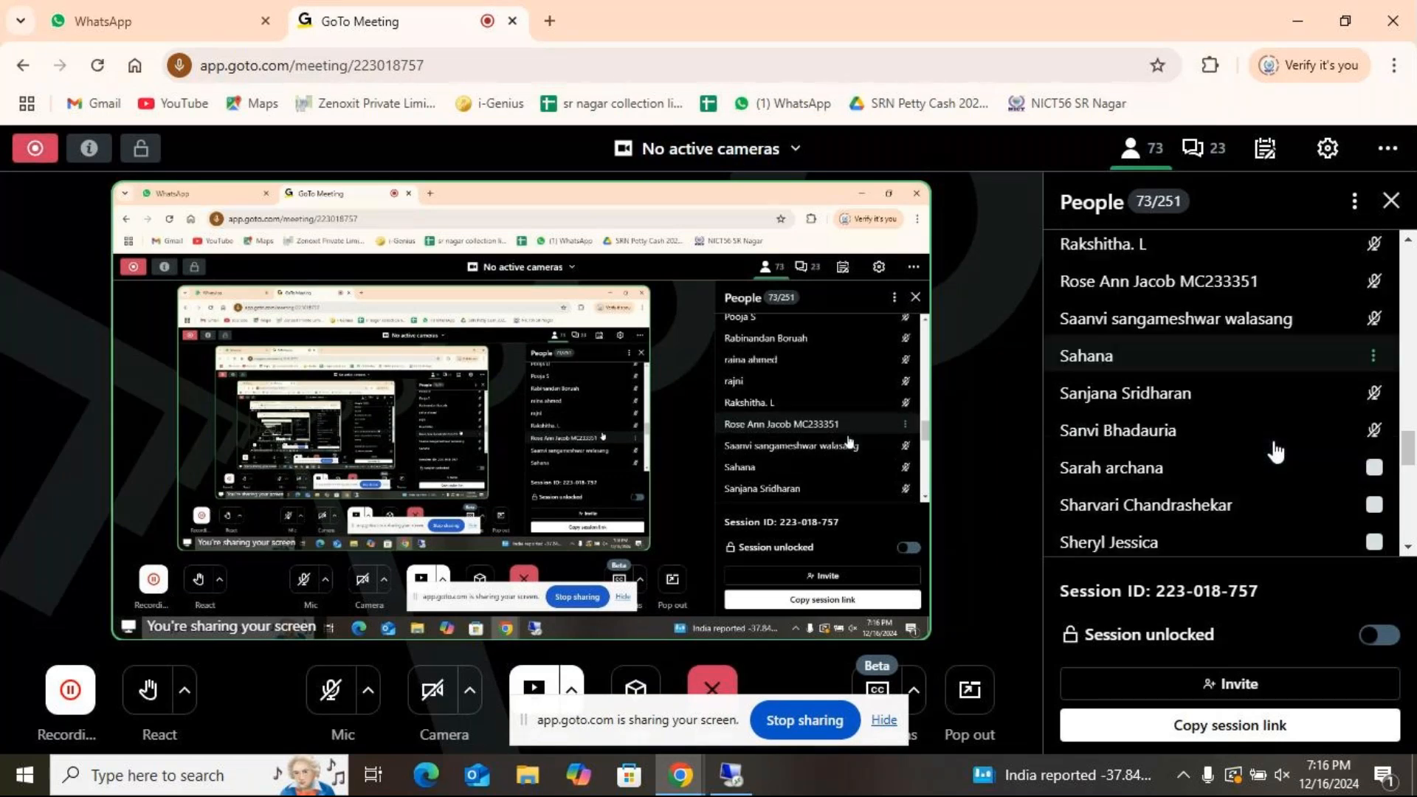
pyautogui.scroll(-2, 1275, 450)
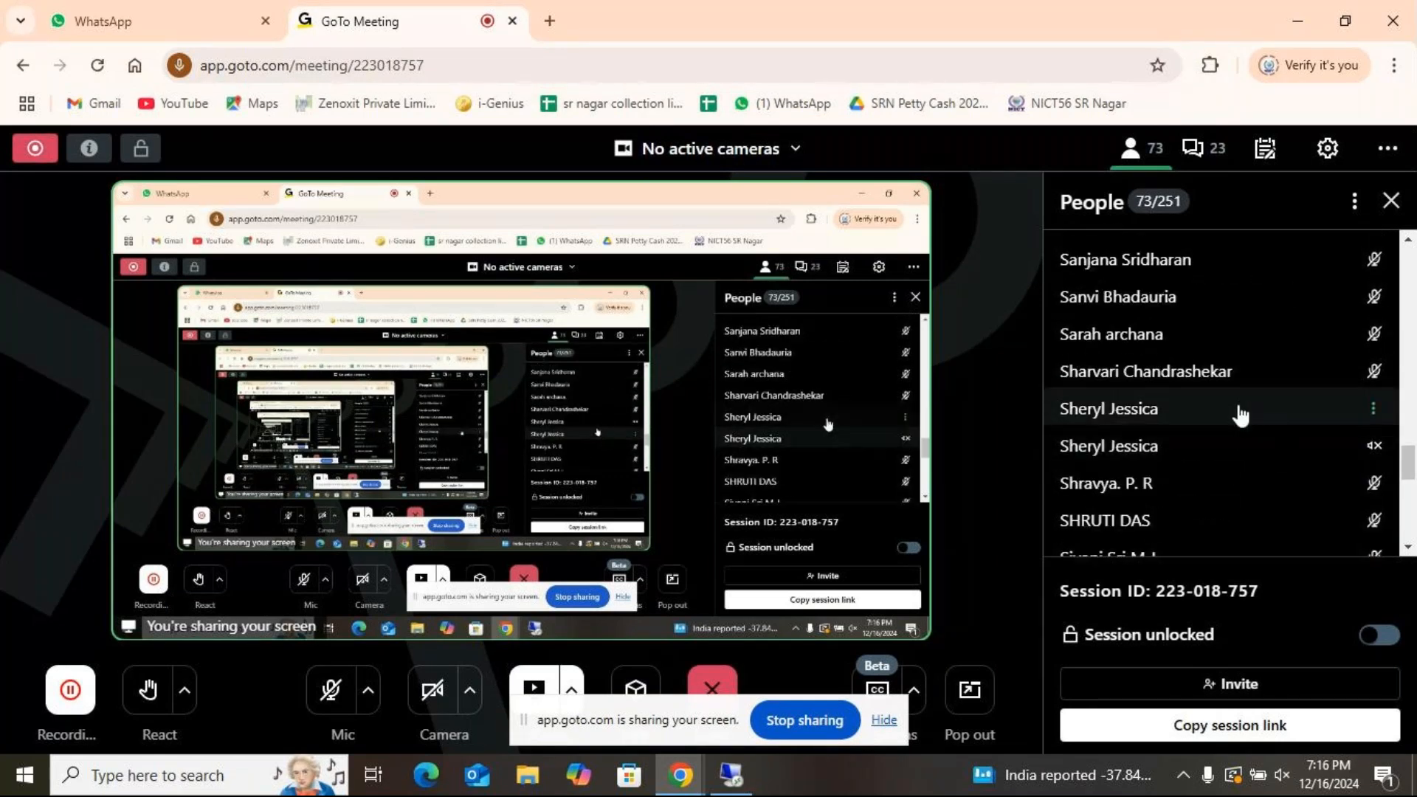
pyautogui.scroll(-3, 1240, 415)
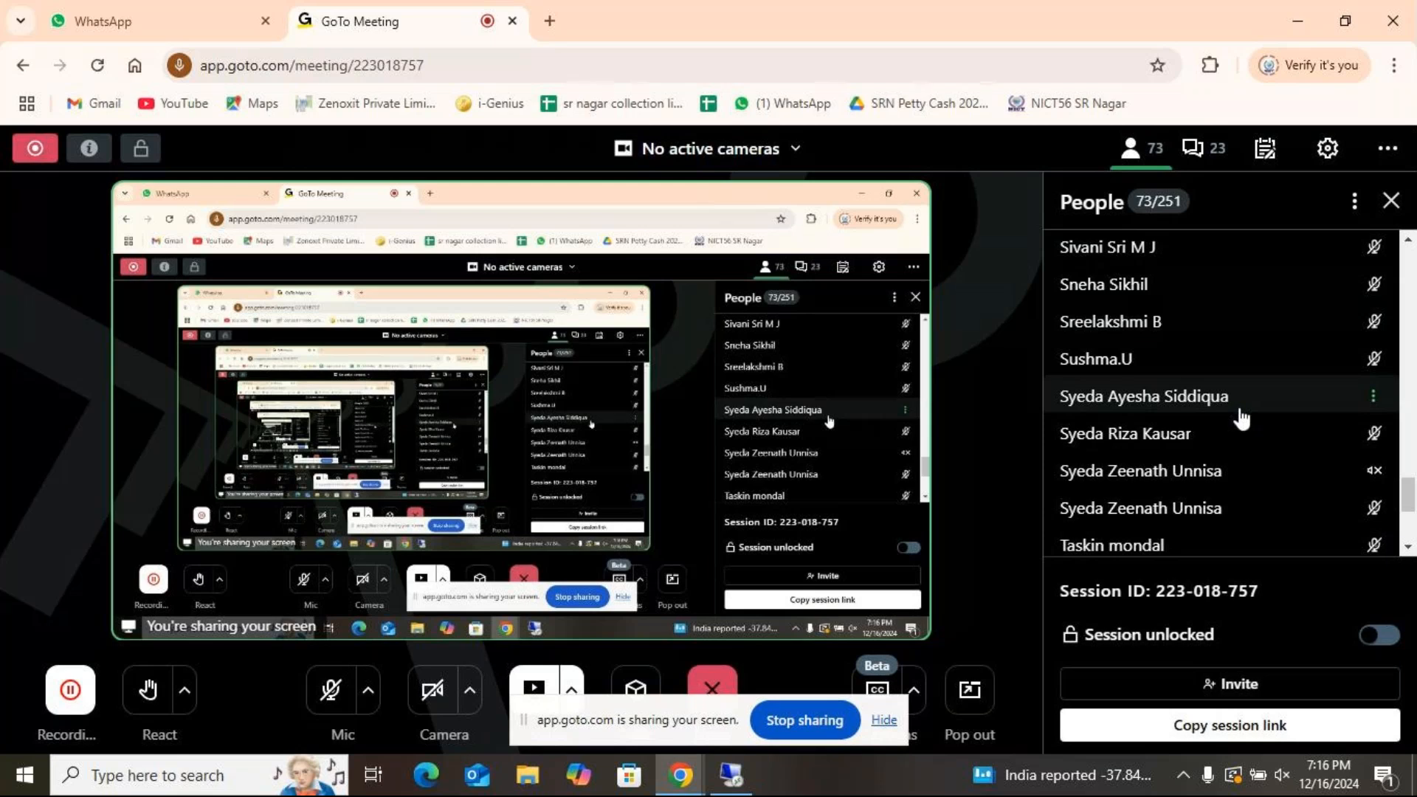
pyautogui.scroll(-2, 1229, 473)
pyautogui.scroll(-1, 1228, 473)
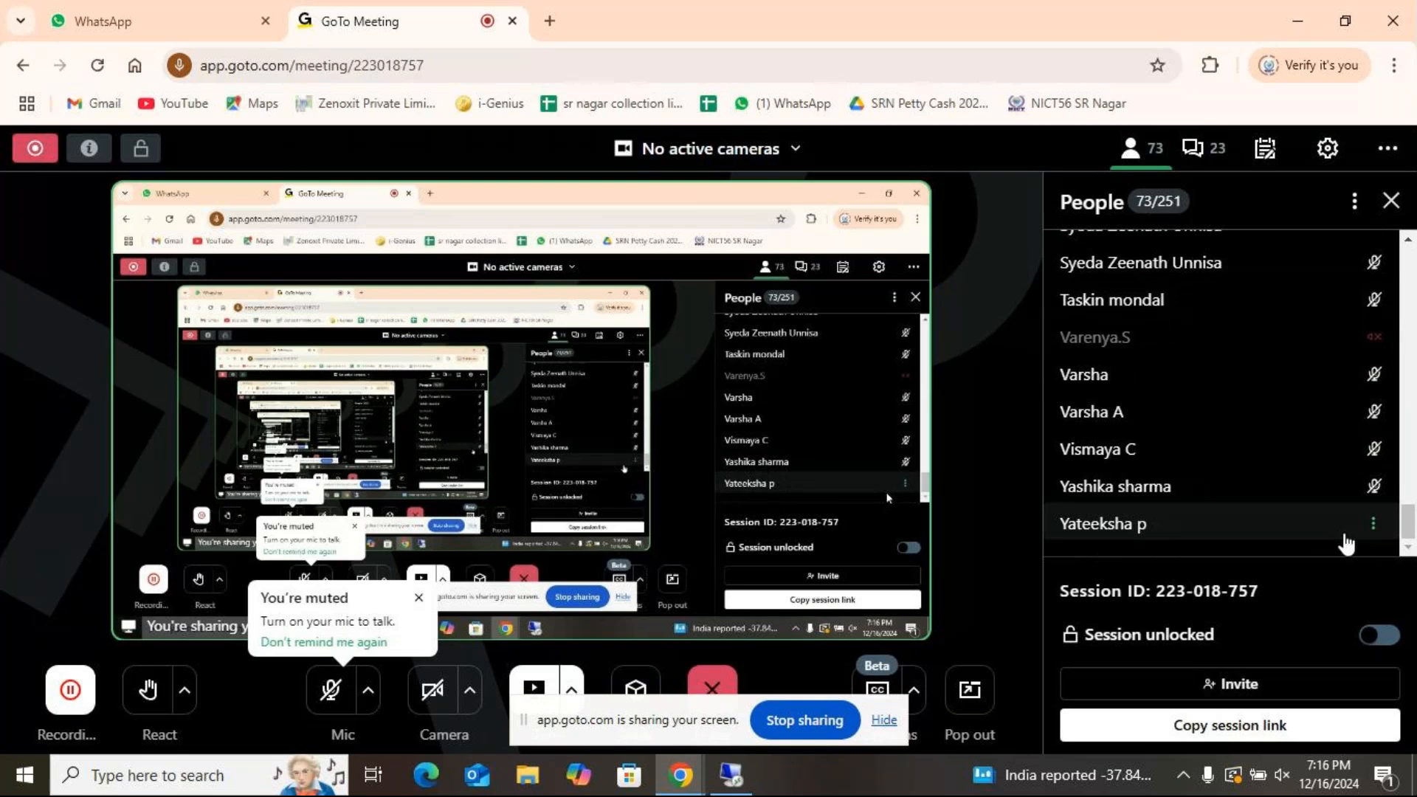
pyautogui.scroll(2, 1347, 542)
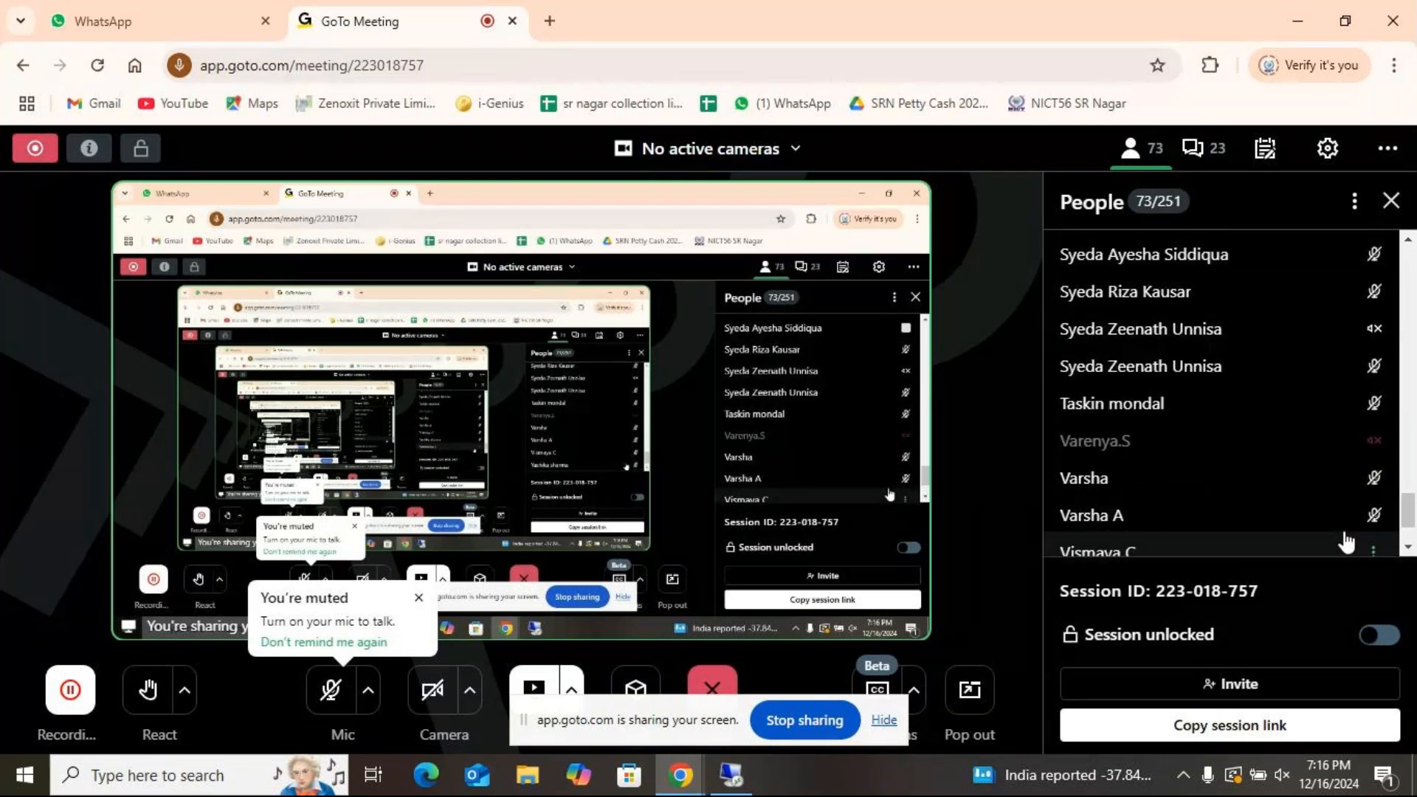
pyautogui.scroll(-2, 1351, 538)
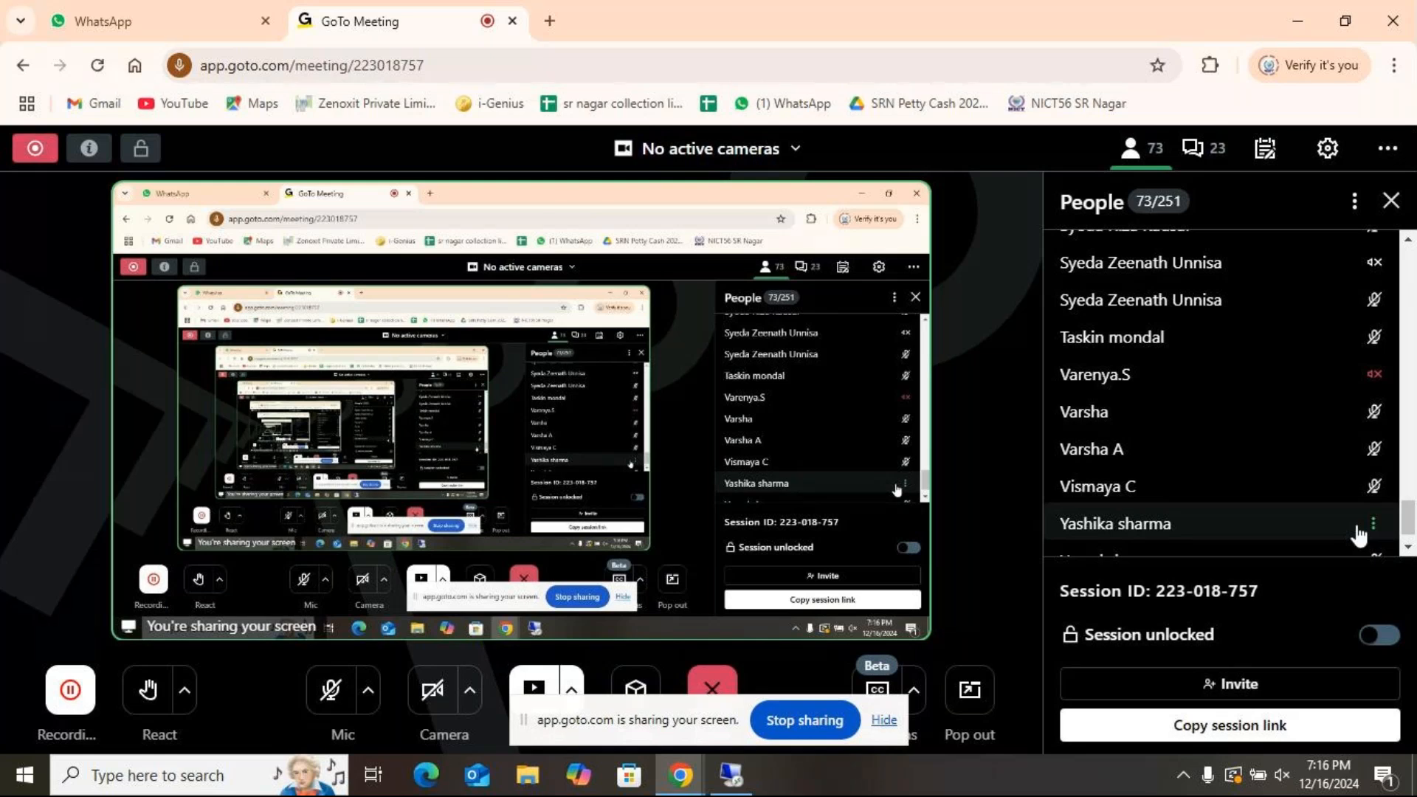
pyautogui.click(330, 690)
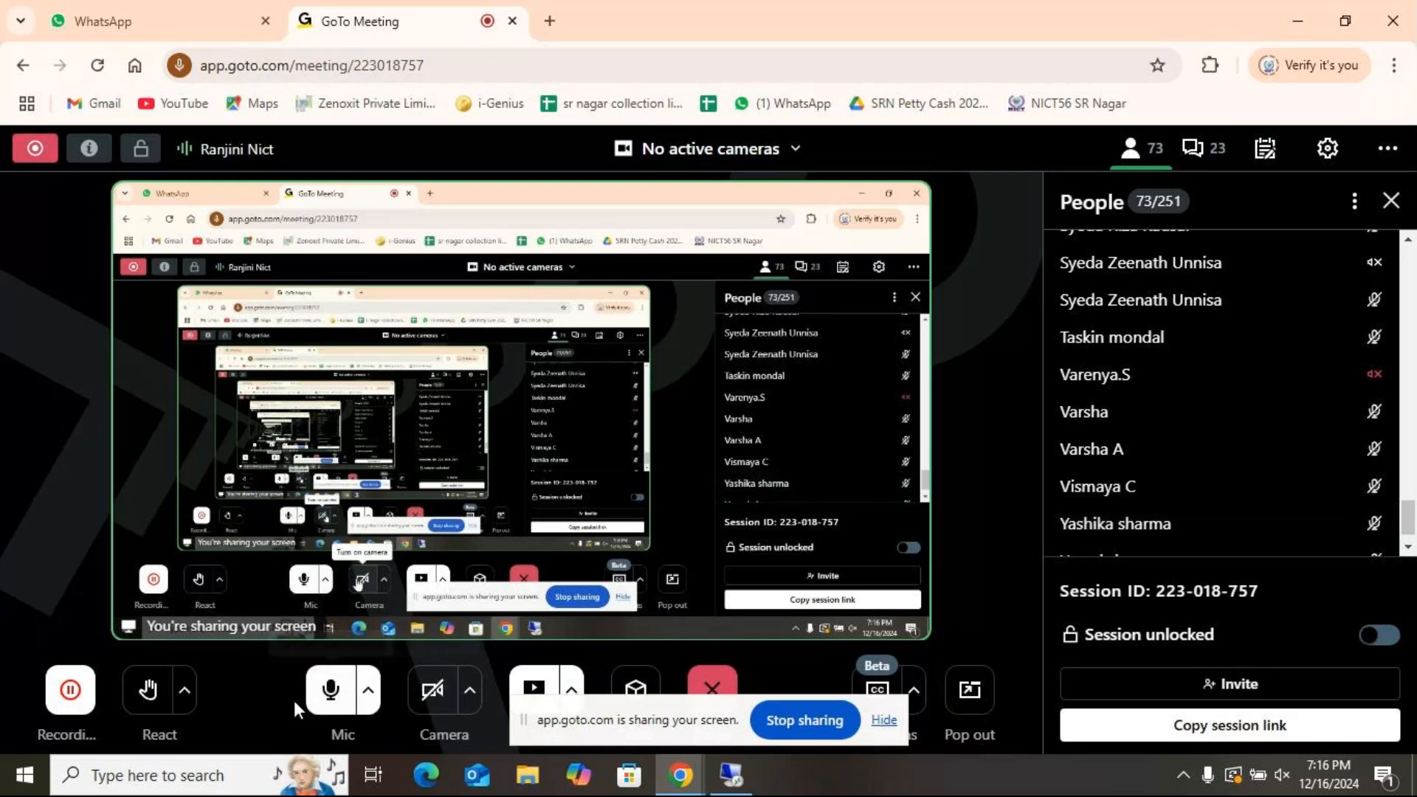
# - Switch to the ADVEXL workbook in Excel and review the Database Function sheet from Dsum down to Dcount
pyautogui.click(733, 775)
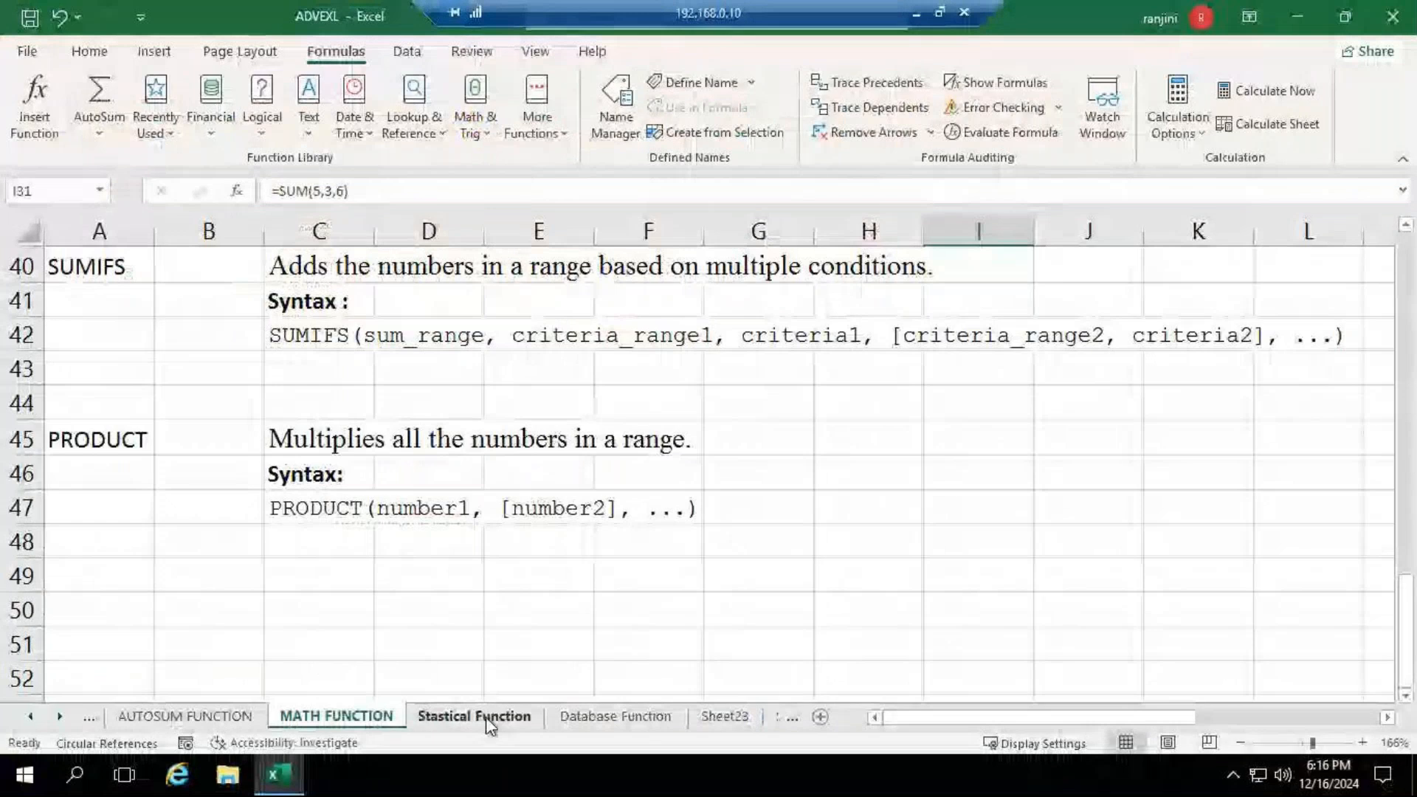
pyautogui.click(609, 721)
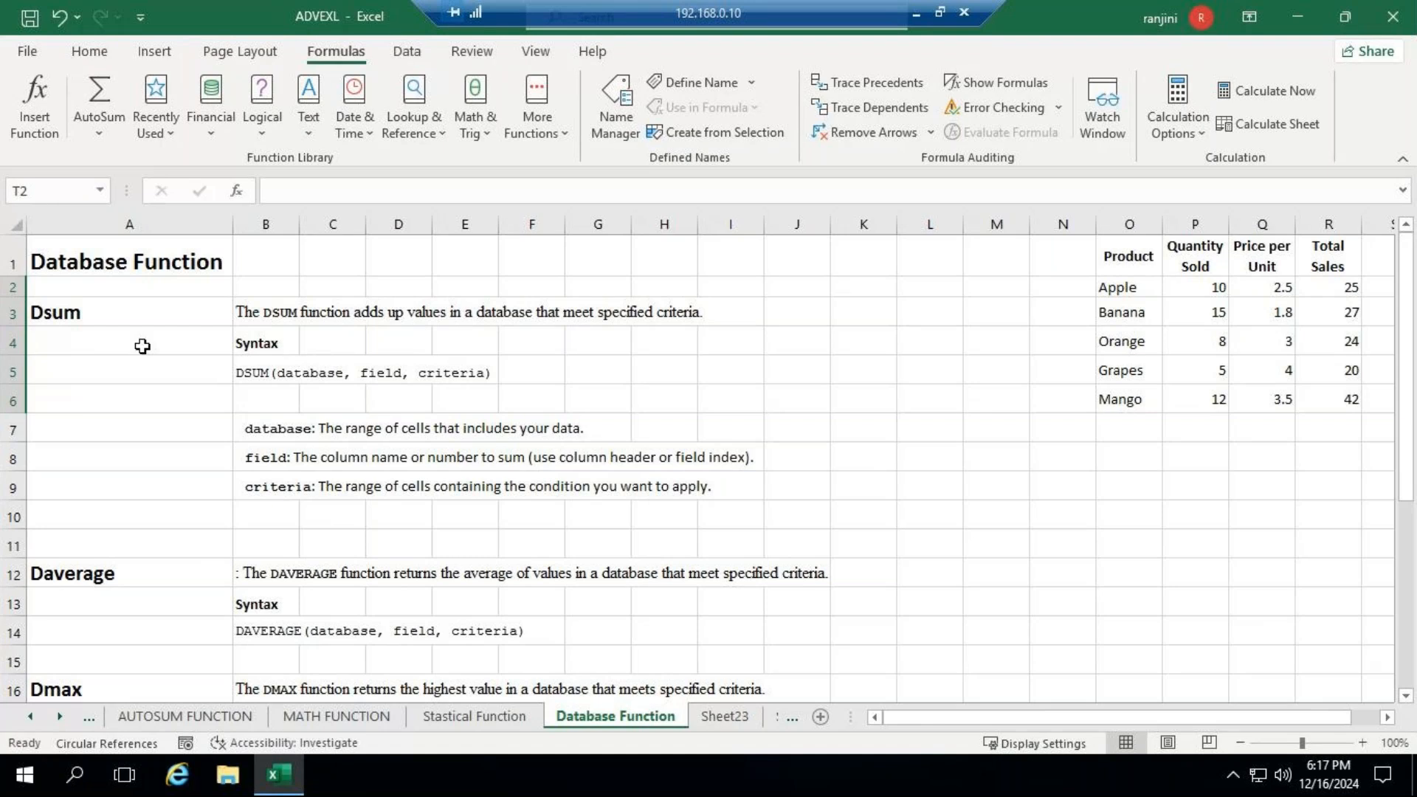
pyautogui.scroll(-1, 318, 555)
pyautogui.scroll(-2, 319, 554)
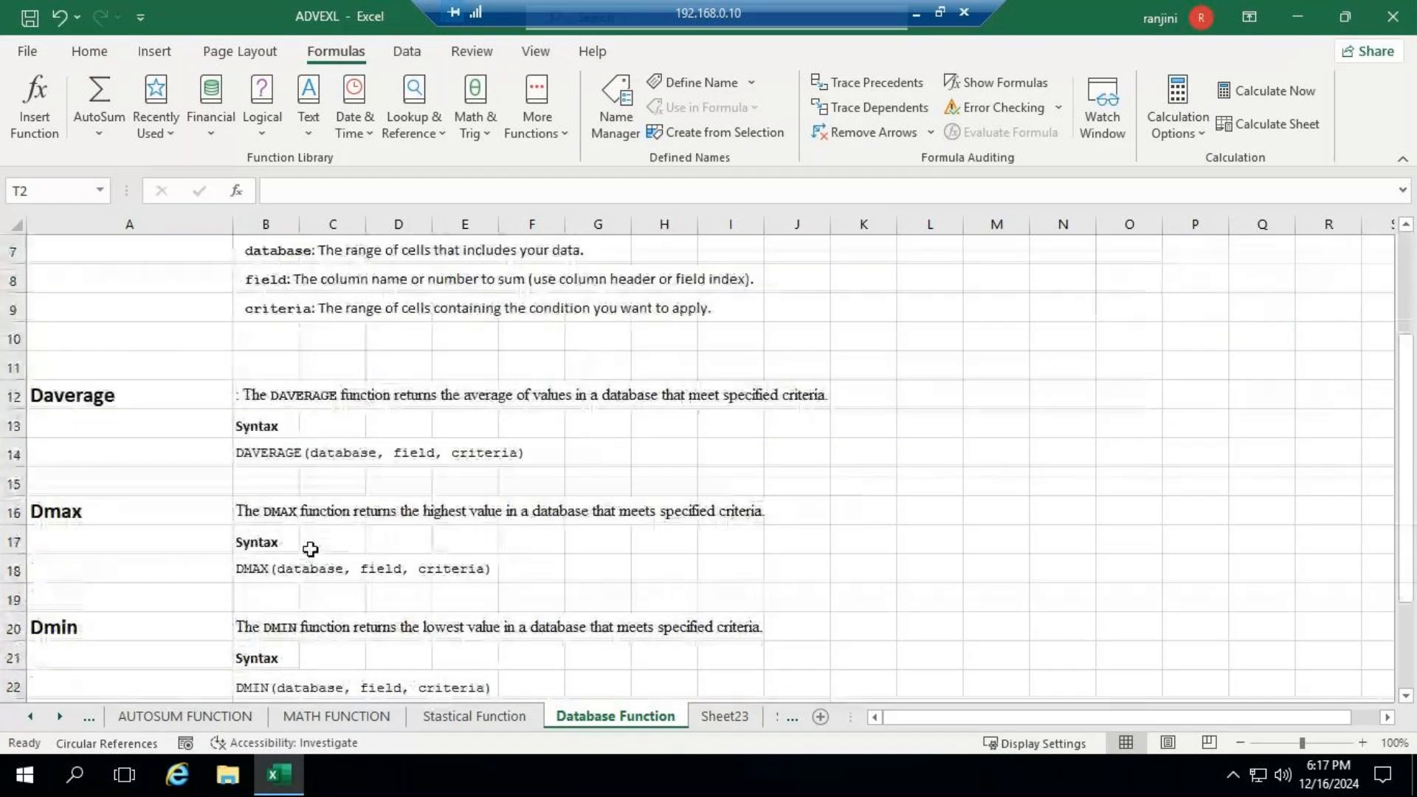
pyautogui.scroll(-2, 309, 550)
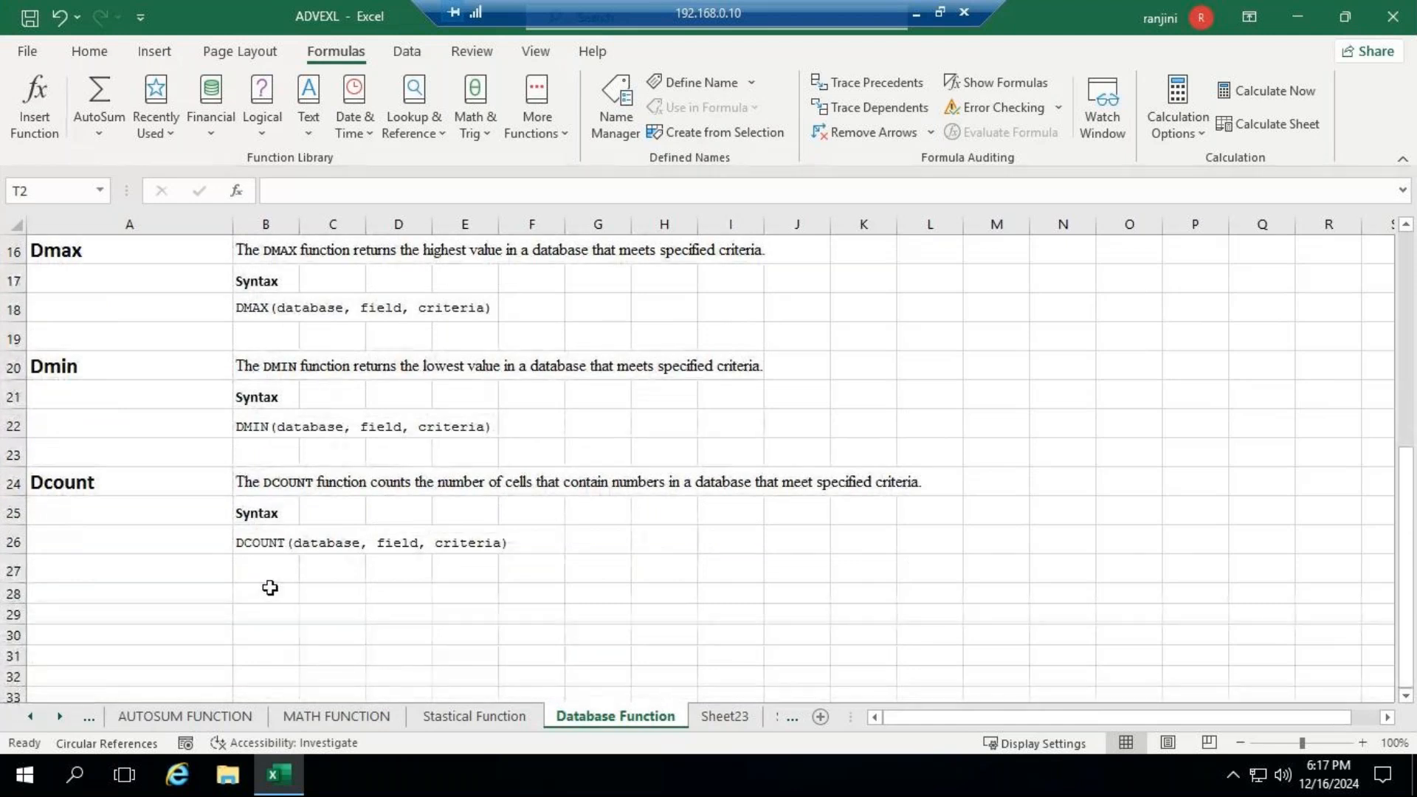
pyautogui.scroll(5, 278, 559)
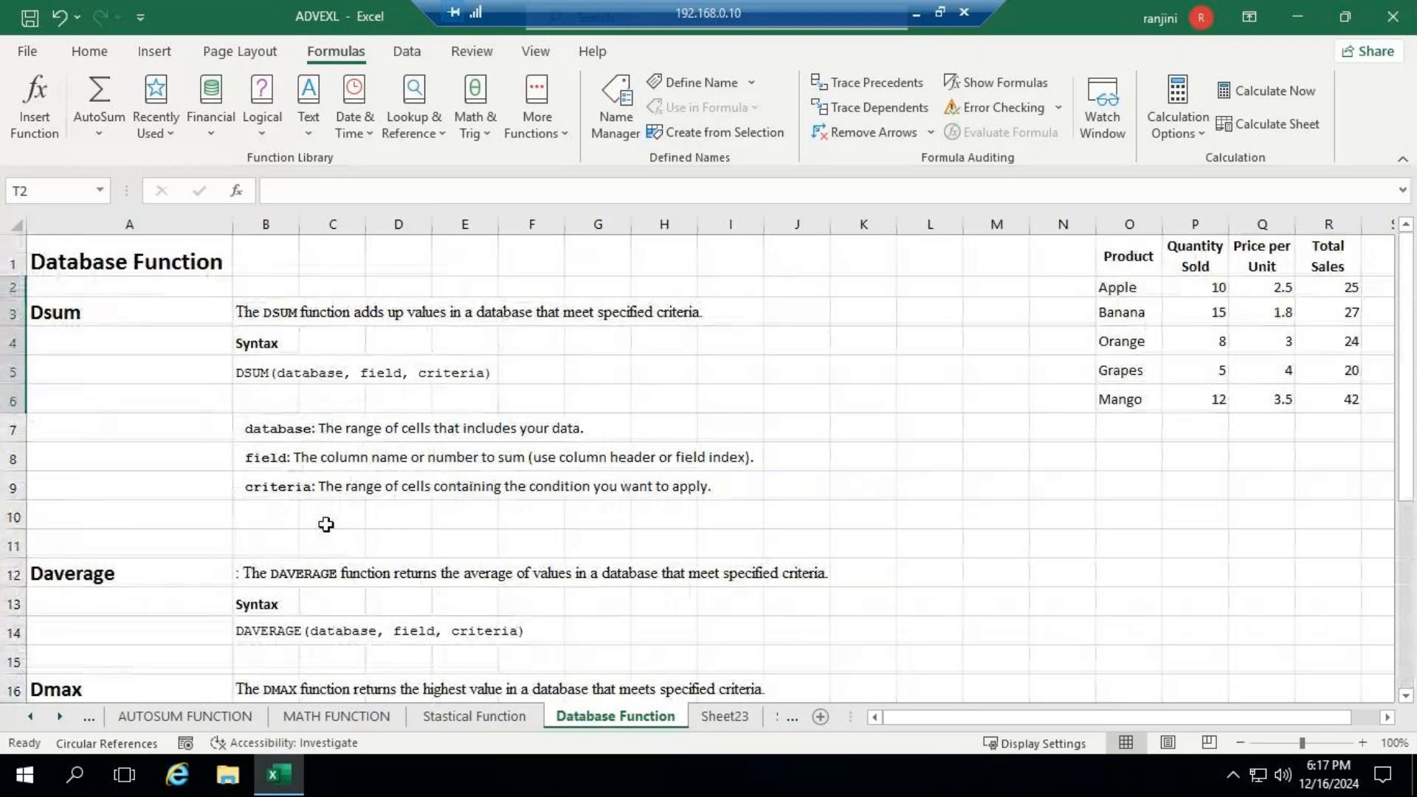
pyautogui.click(139, 543)
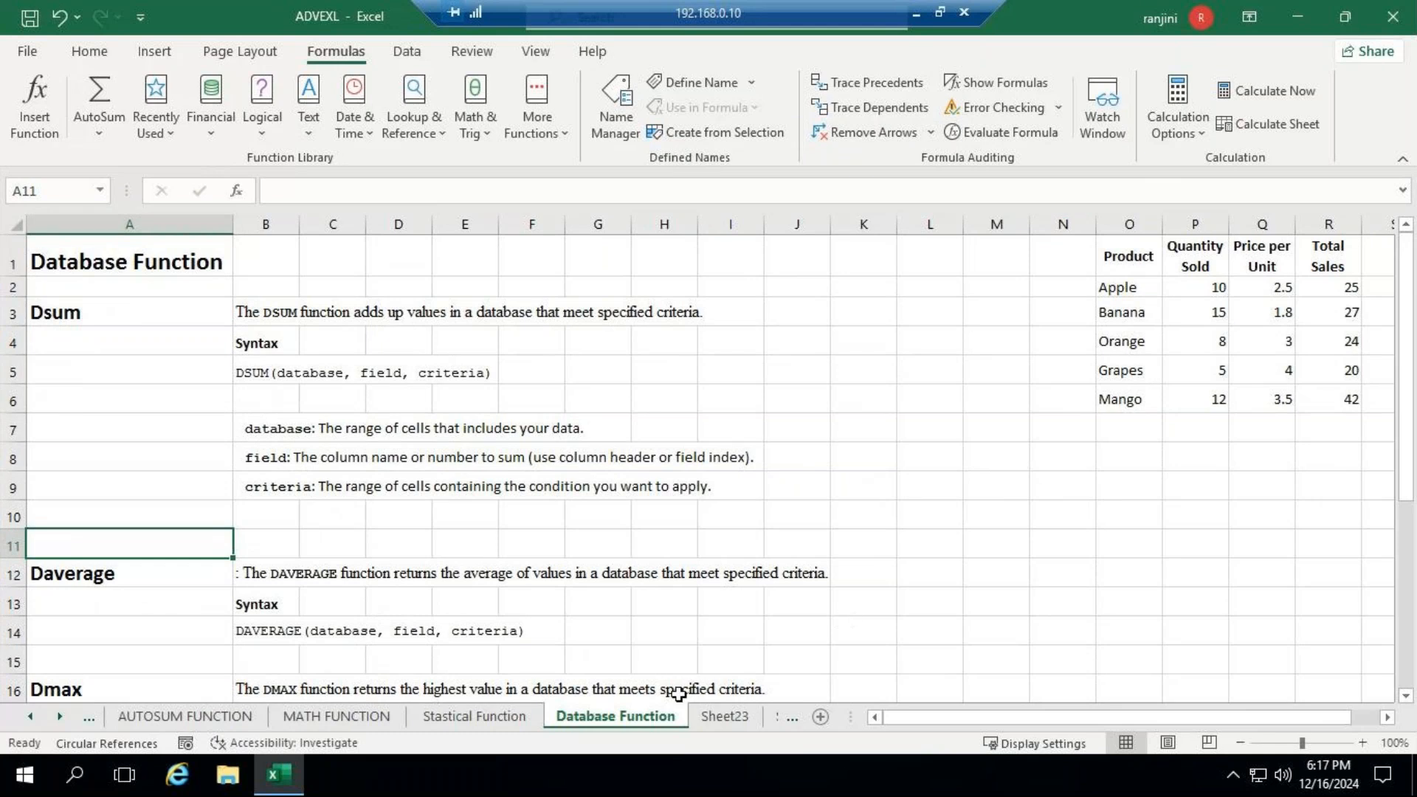
pyautogui.click(1013, 521)
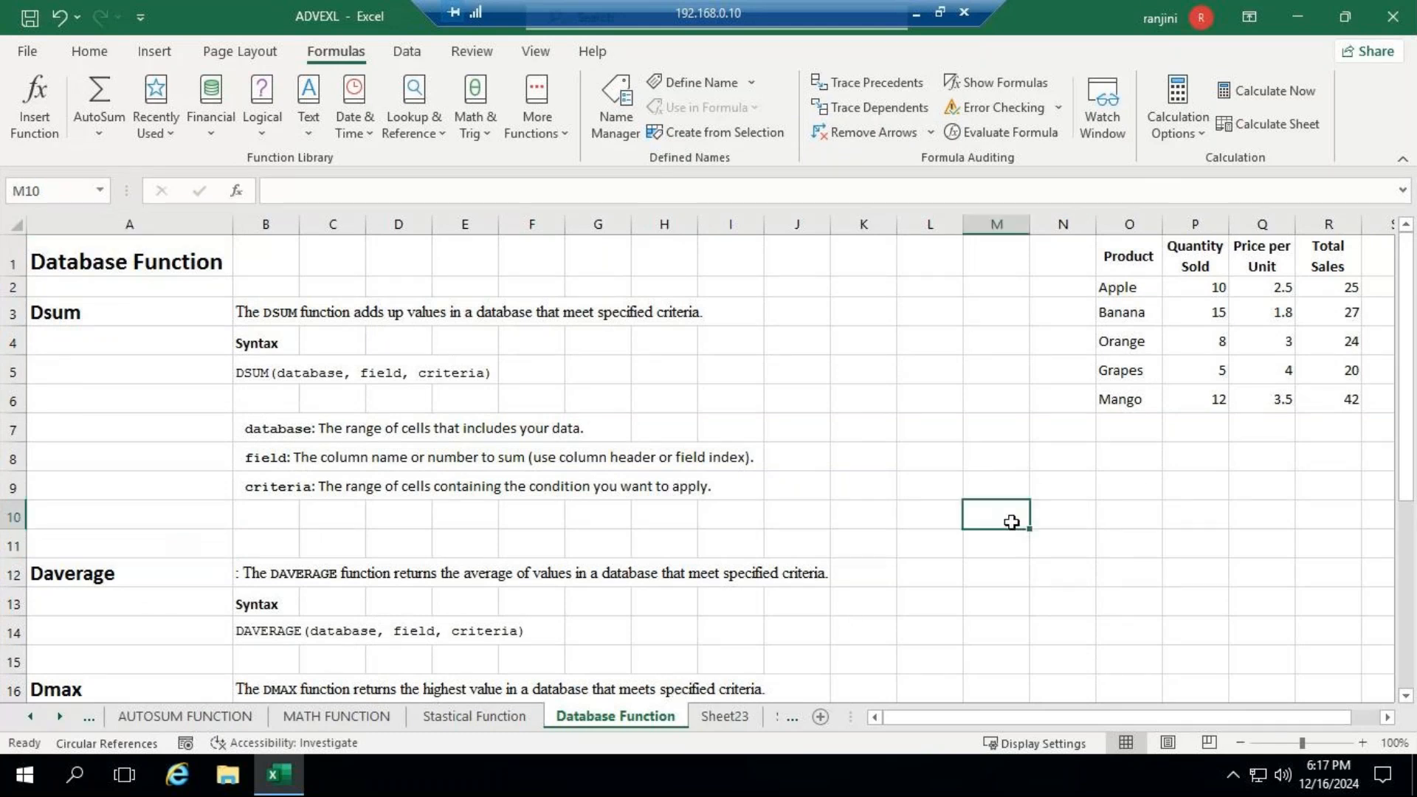
# - Start a sample table beneath the product data by entering the header ENAME in cell M9
pyautogui.click(1387, 717)
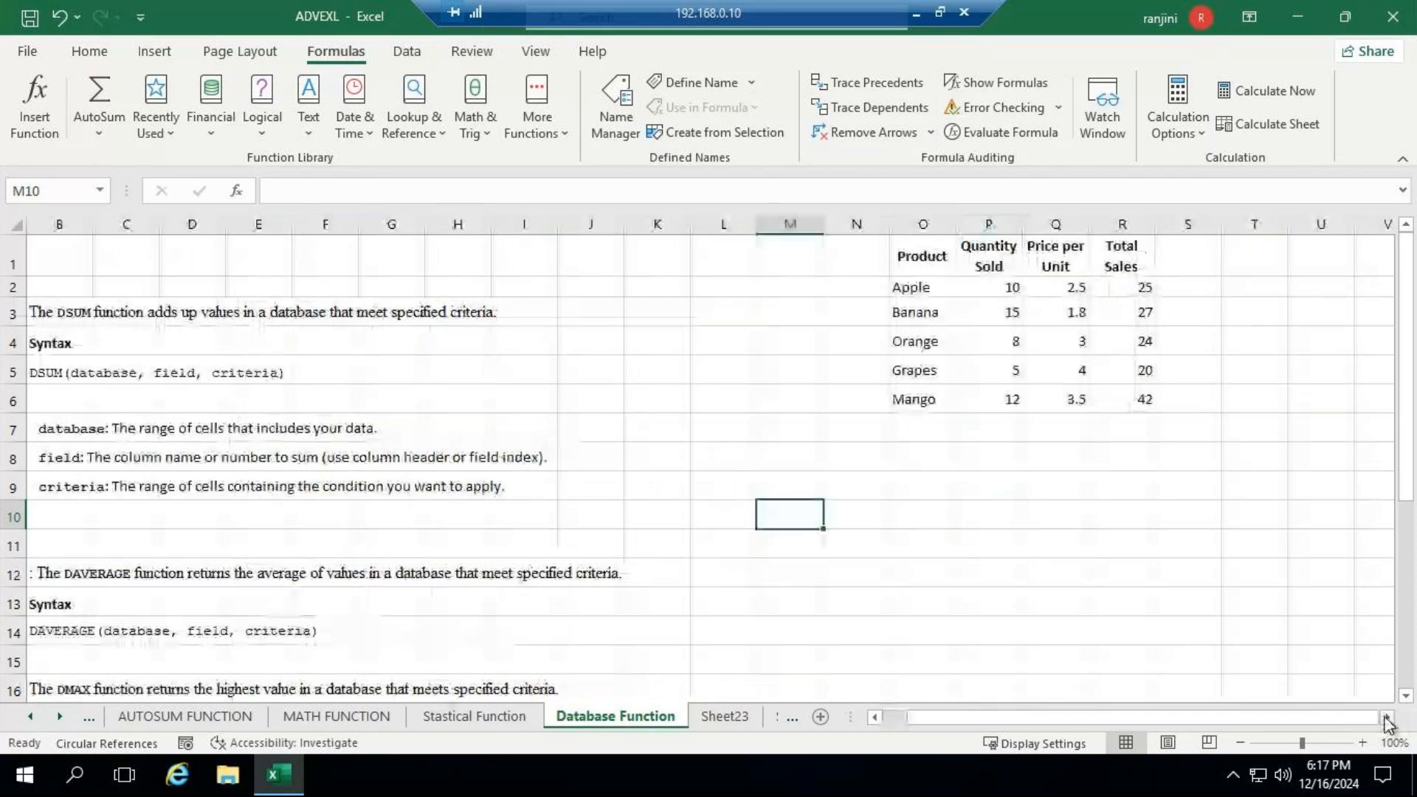
pyautogui.click(814, 481)
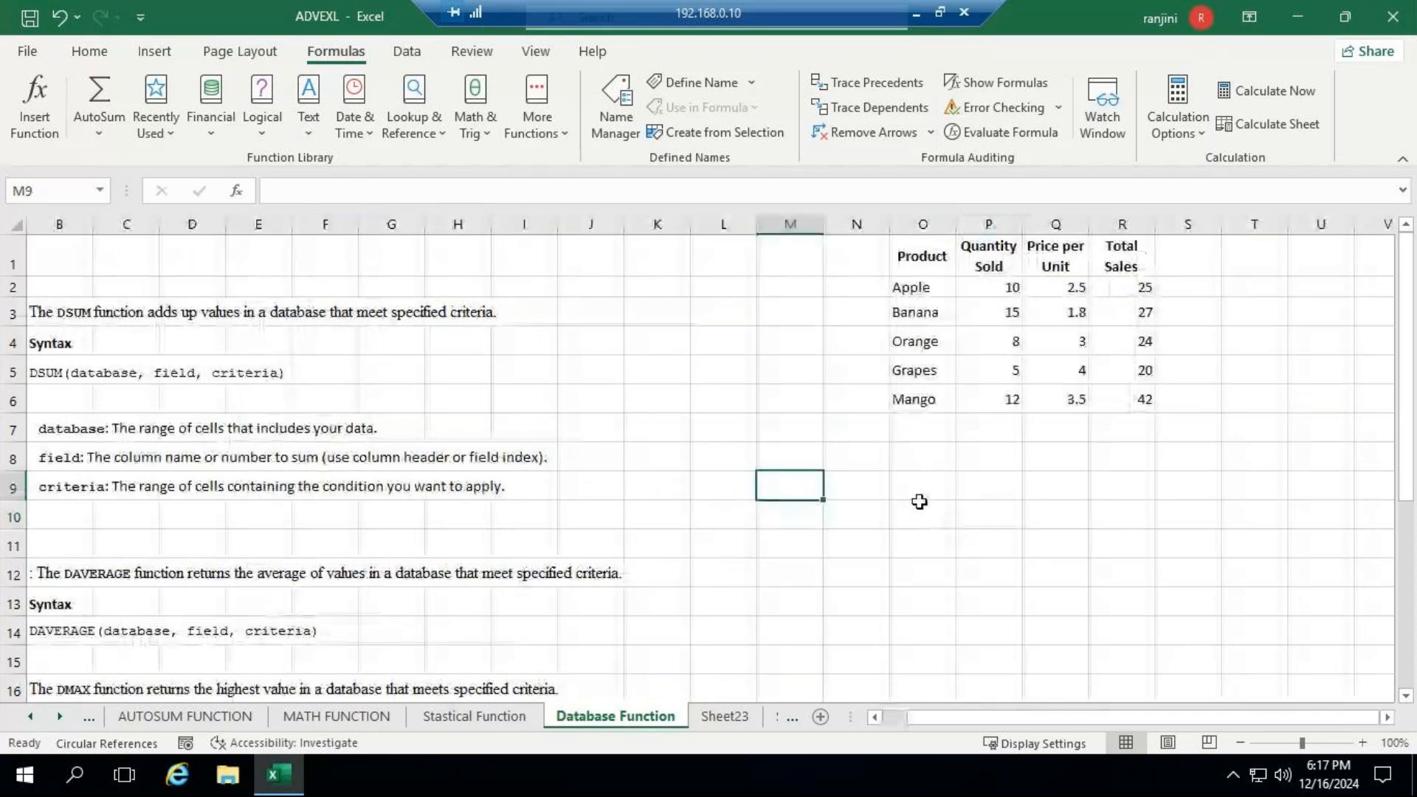
pyautogui.write('enam')
pyautogui.press('BackSpace')
pyautogui.press('BackSpace')
pyautogui.press('BackSpace')
pyautogui.press('BackSpace')
pyautogui.write('E')
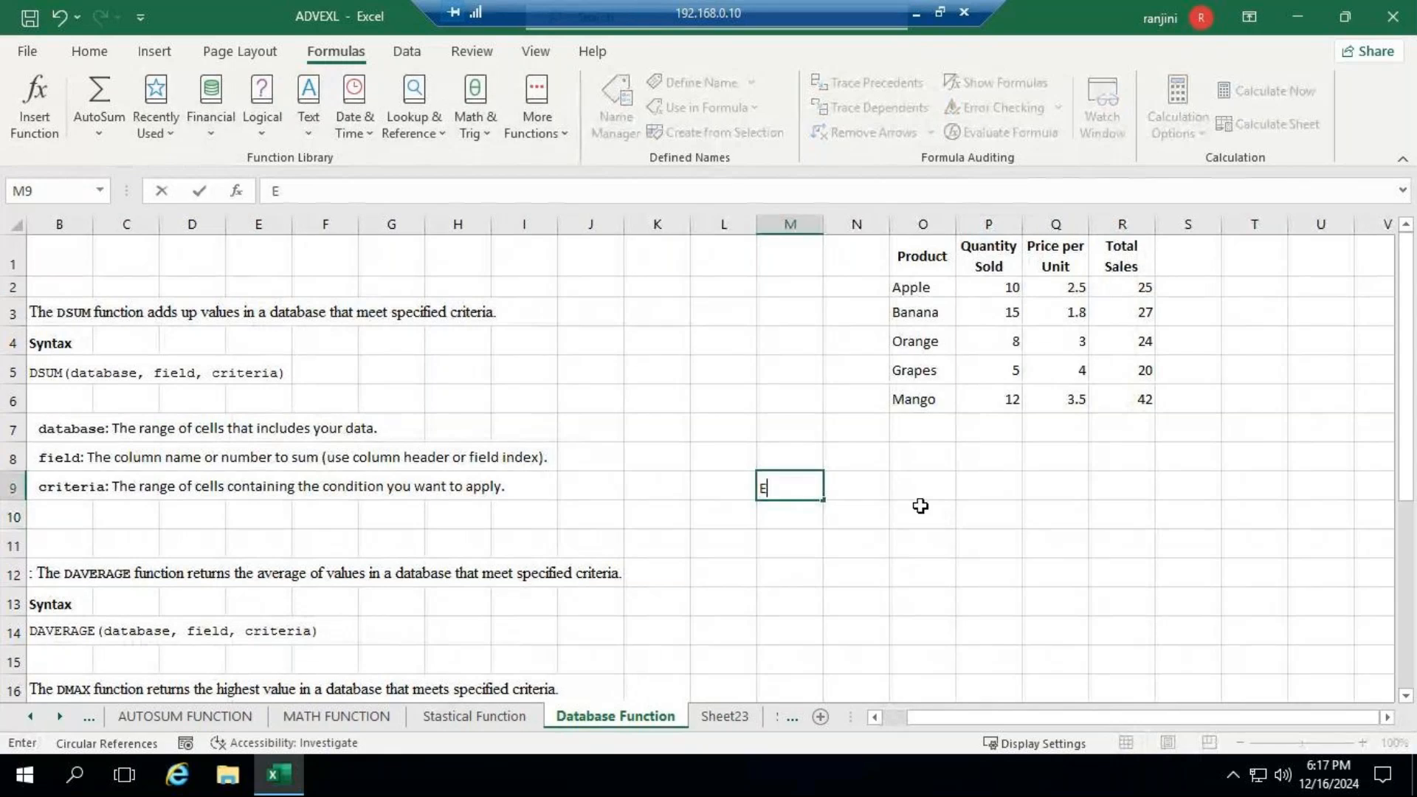
pyautogui.write('NA')
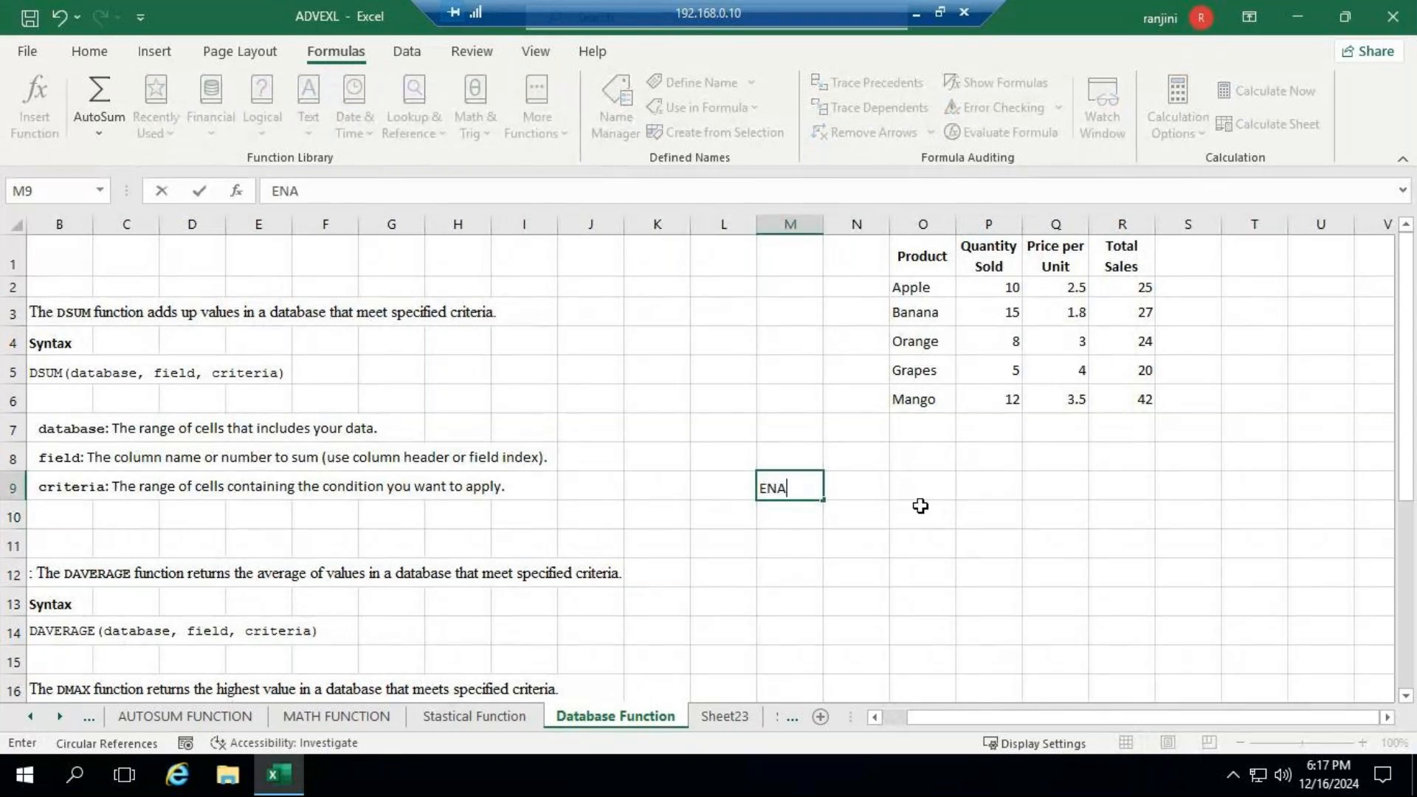
pyautogui.write('ME')
pyautogui.press('Tab')
# - Add the headers JOB in N9 and SALARY in O9, and go to cell M11
pyautogui.write('JOB')
pyautogui.press('Tab')
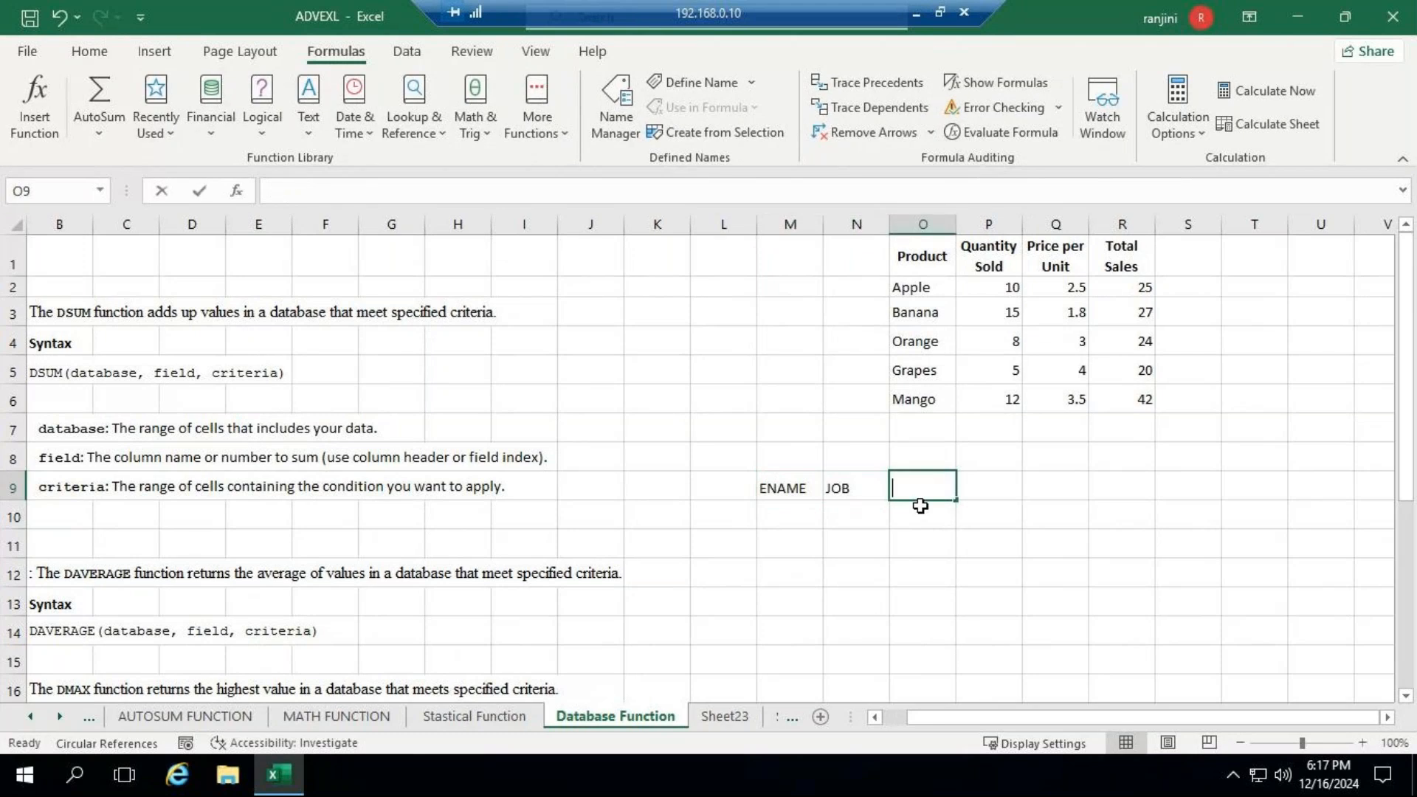
pyautogui.write('SA')
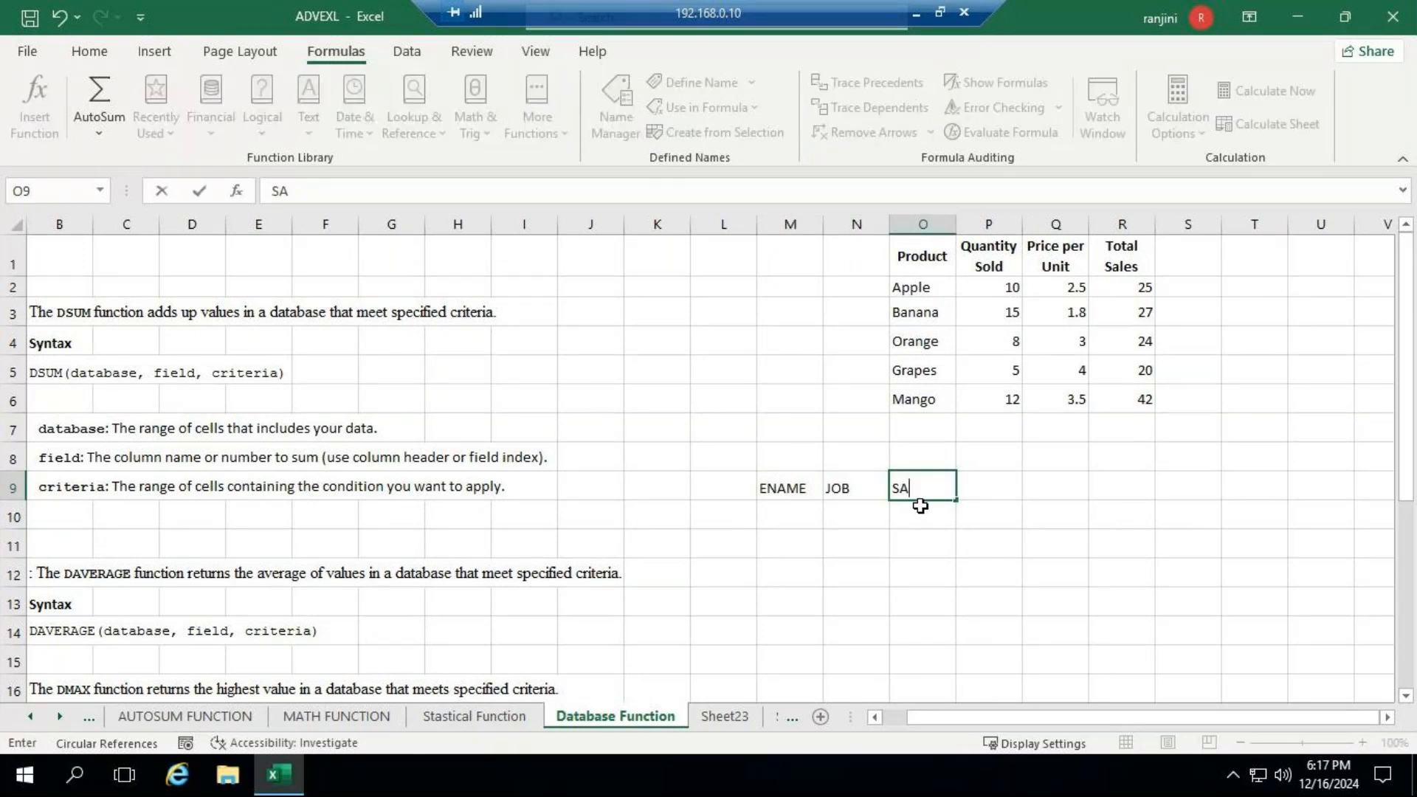
pyautogui.write('LARY')
pyautogui.press('Down')
pyautogui.press('Down')
pyautogui.press('Left')
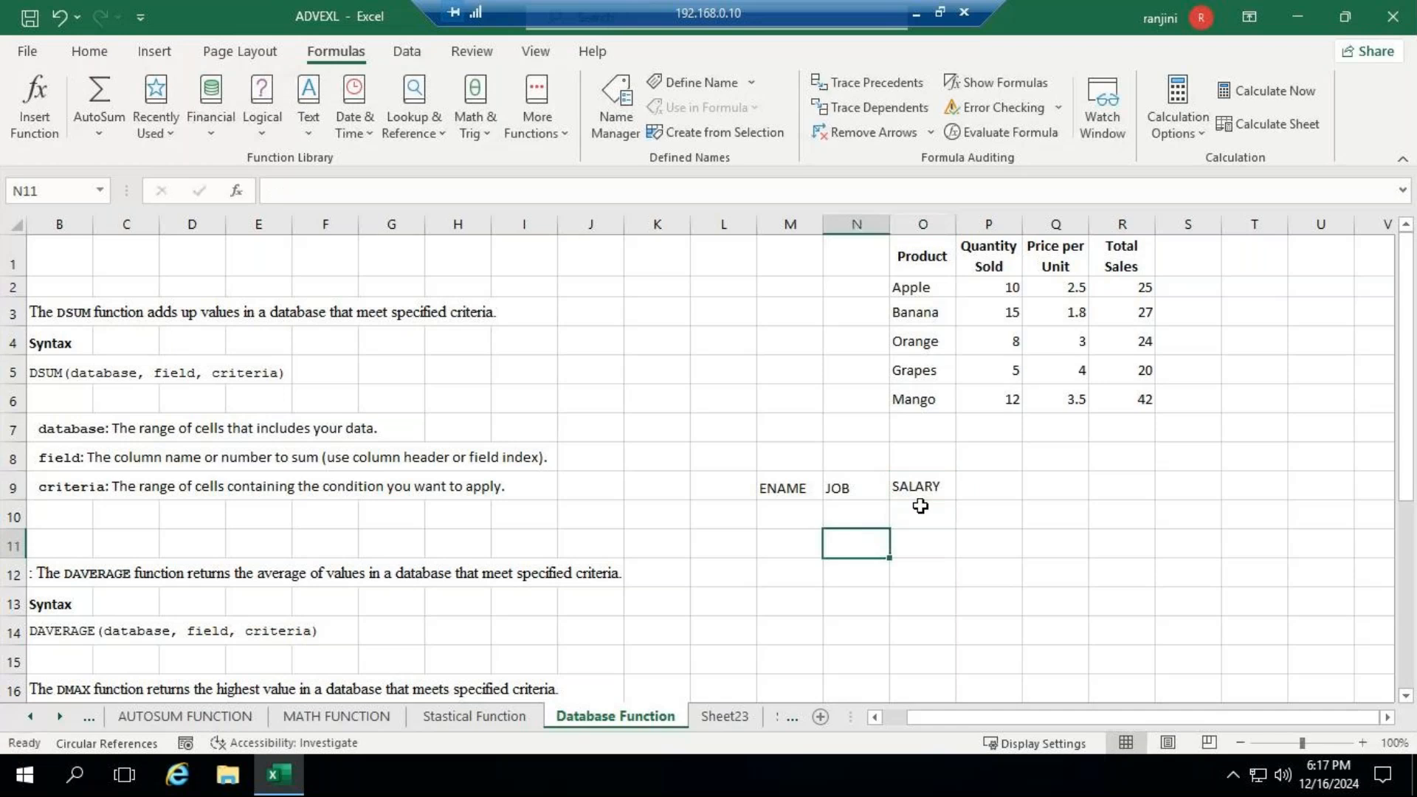
pyautogui.press('Left')
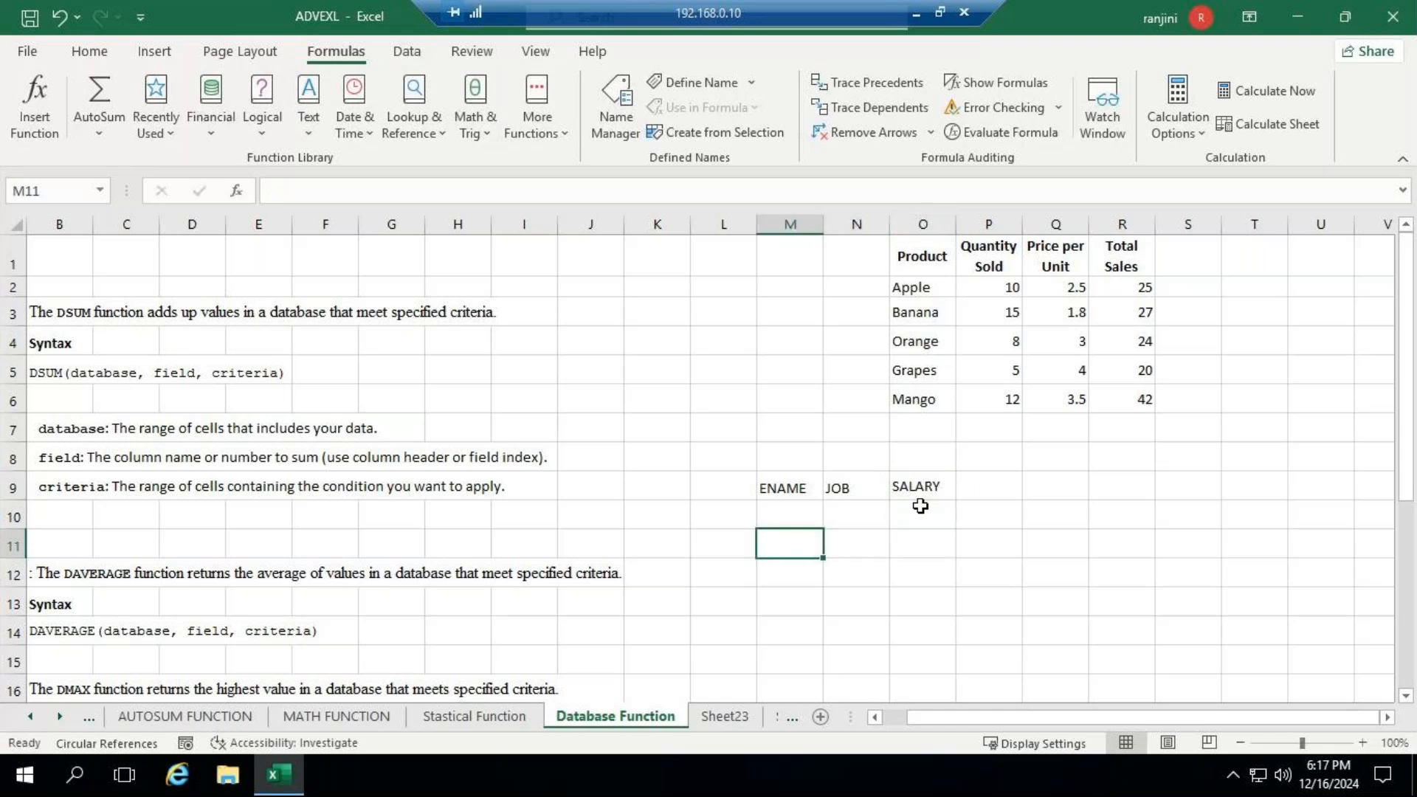
# - Enter five sample employee names beneath the ENAME header, one per cell in M10:M14
pyautogui.press('Up')
pyautogui.write('JAMES')
pyautogui.press('Return')
pyautogui.write('JONES')
pyautogui.press('Return')
pyautogui.write('SMITH')
pyautogui.press('Return')
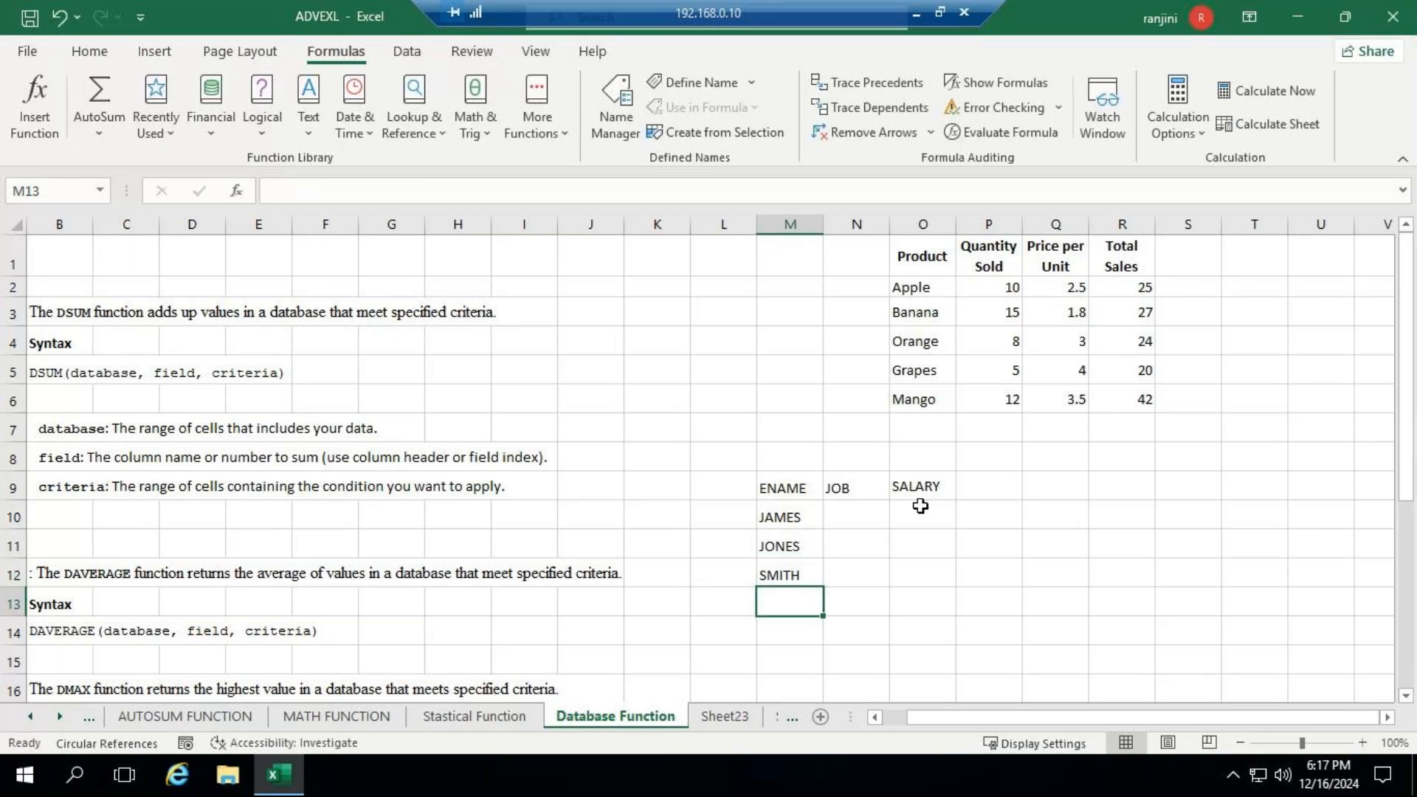
pyautogui.write('ALLEN')
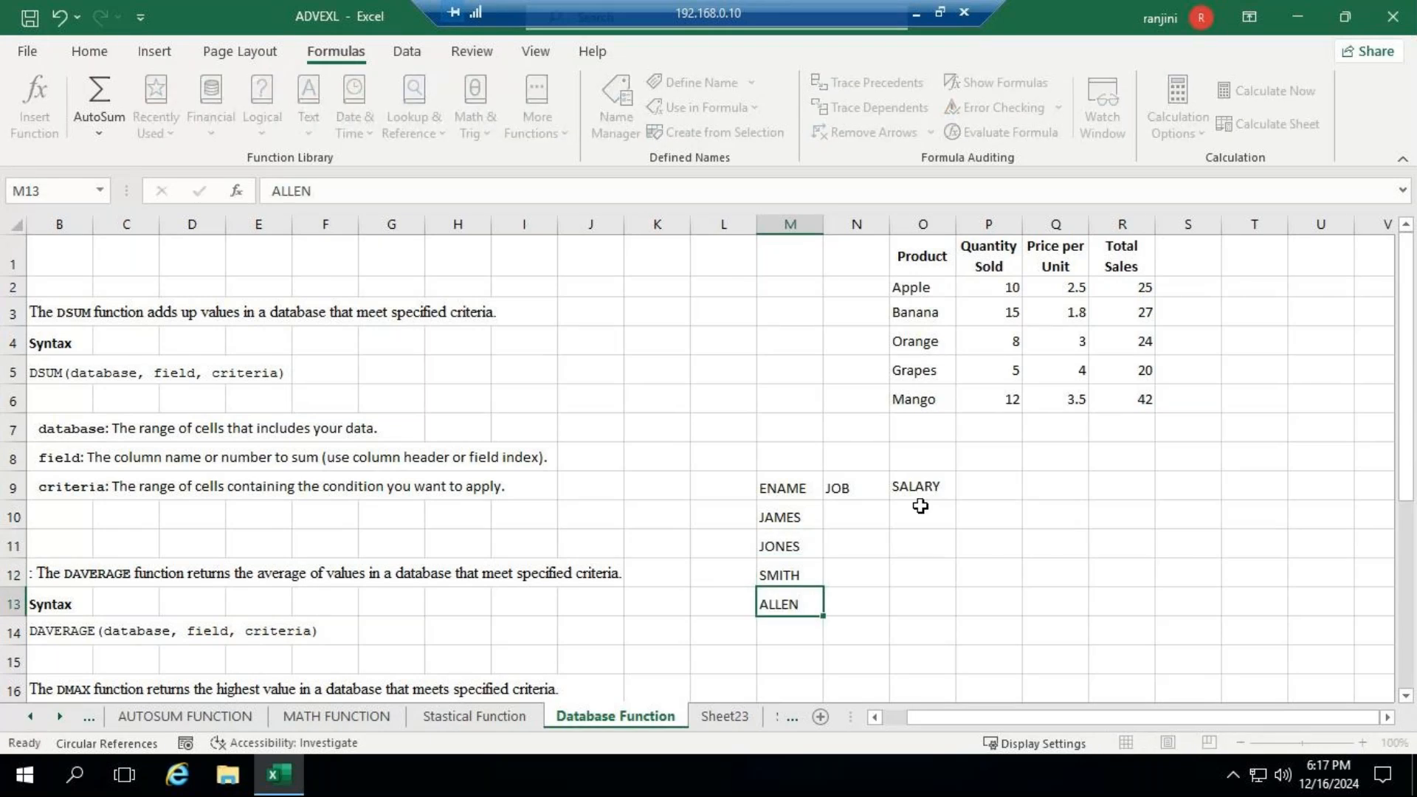
pyautogui.press('Return')
pyautogui.write('MARTIN')
# - Enter the jobs MANAGER in N10 and CLERK in N11 for the first two employees
pyautogui.press('Right')
pyautogui.press('Up')
pyautogui.press('Up')
pyautogui.press('Up')
pyautogui.press('Up')
pyautogui.write('MANAGER')
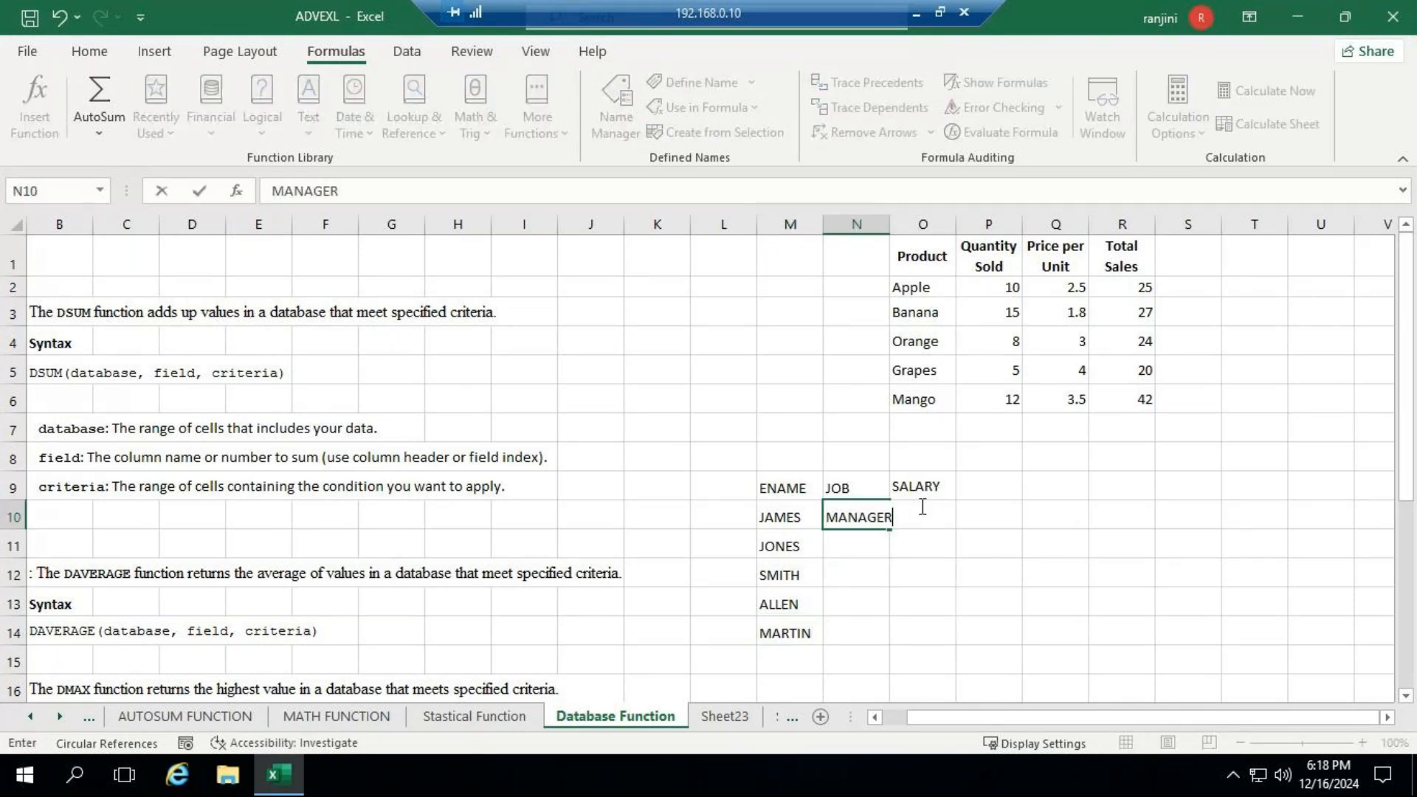
pyautogui.press('Return')
pyautogui.write('CLERK')
pyautogui.press('Return')
# - Complete the JOB column with ANALYST in N12, SALESMAN in N13 and ANALYST in N14
pyautogui.write('ANL')
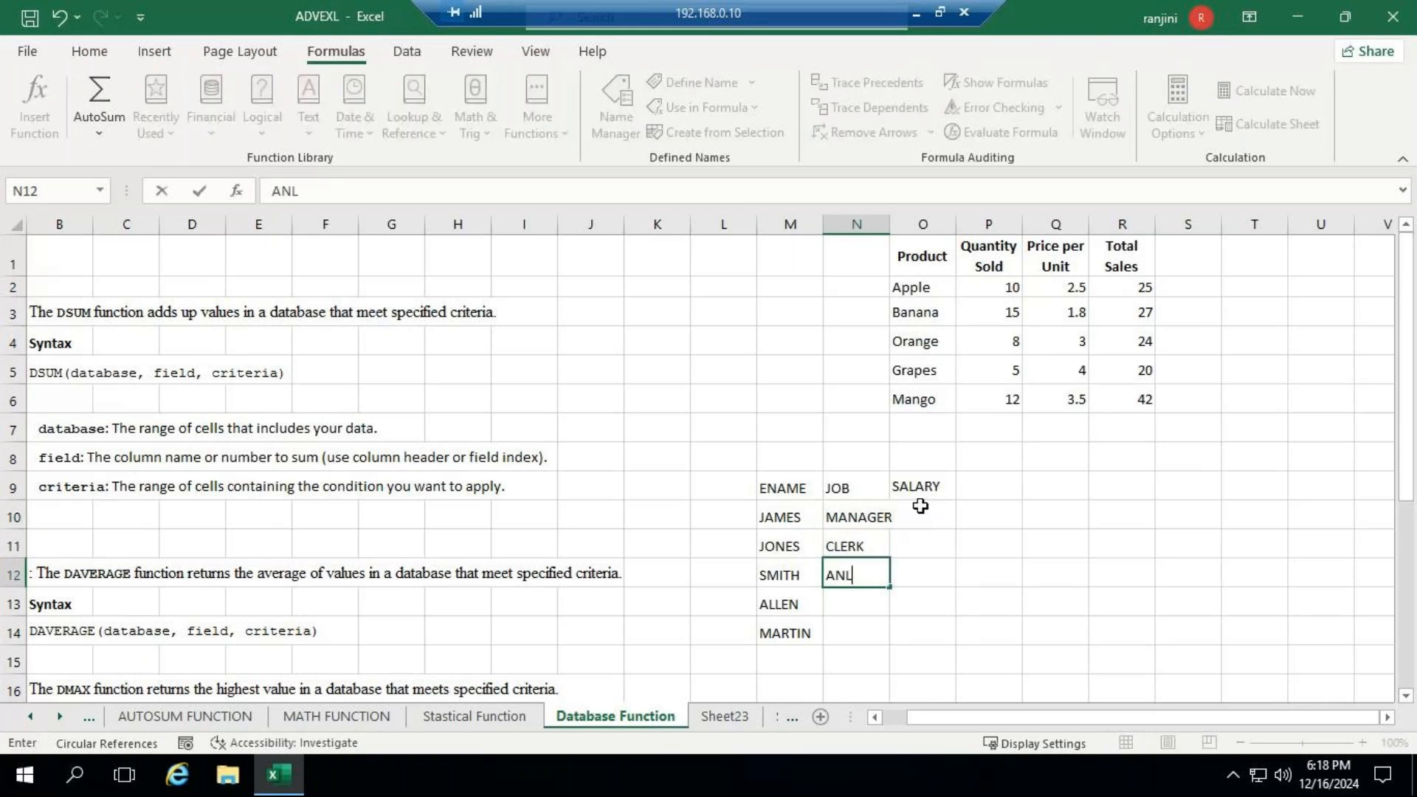
pyautogui.press('BackSpace')
pyautogui.write('ALYST')
pyautogui.press('Return')
pyautogui.write('SALESMAN')
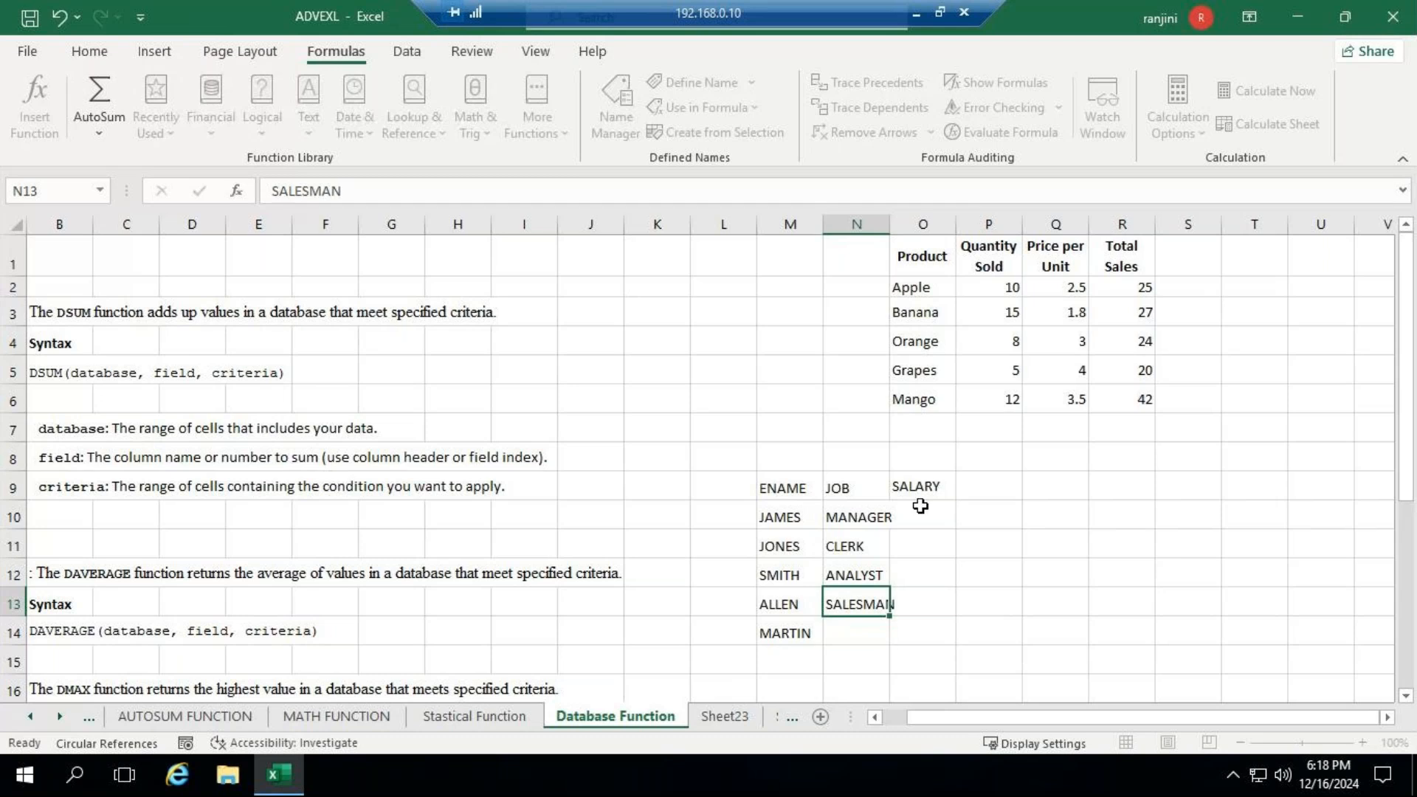
pyautogui.press('Return')
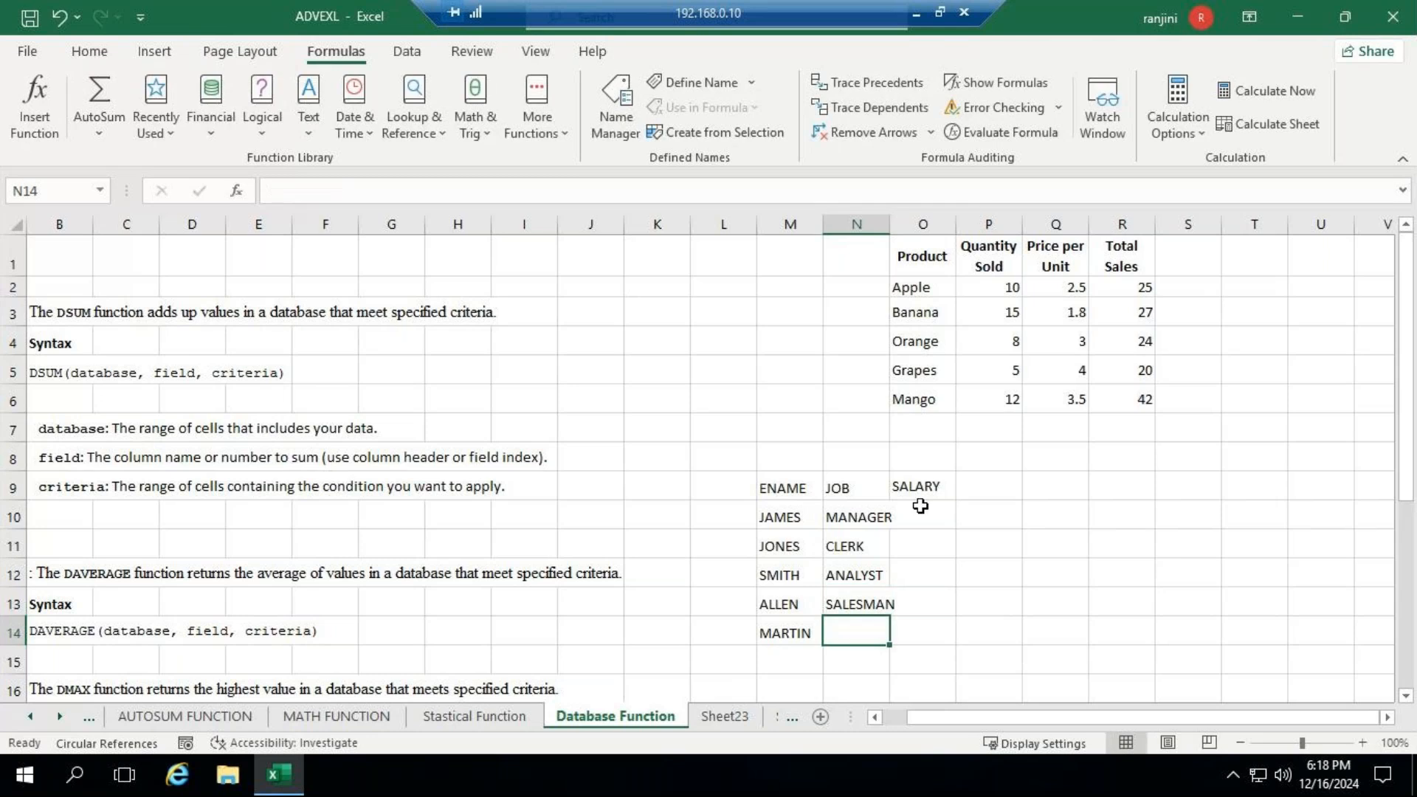
pyautogui.write('ANALYST')
pyautogui.press('Tab')
# - Enter the salaries 50000 in O10 and 20000 in O11
pyautogui.click(920, 507)
pyautogui.write('50000')
pyautogui.press('Return')
pyautogui.write('20000')
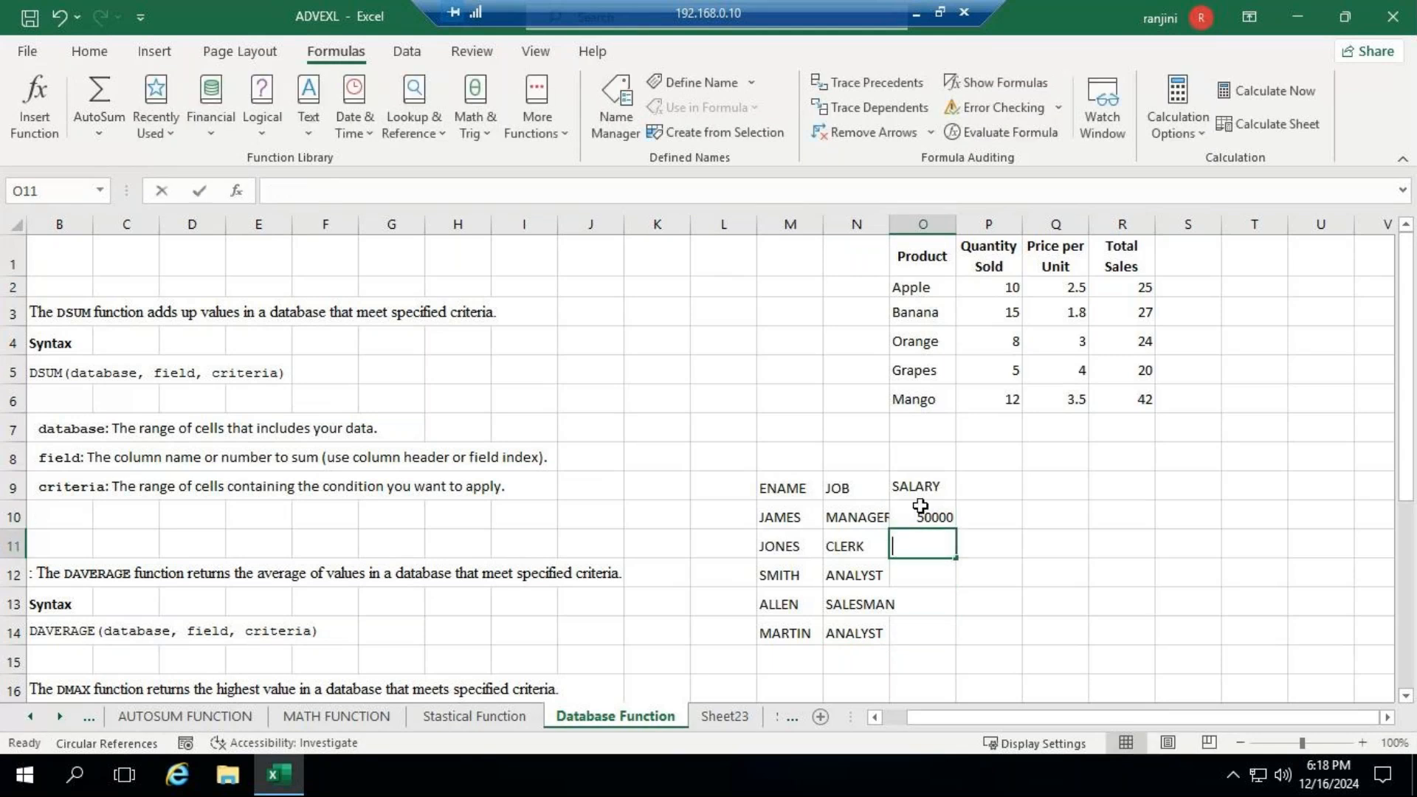
pyautogui.press('Return')
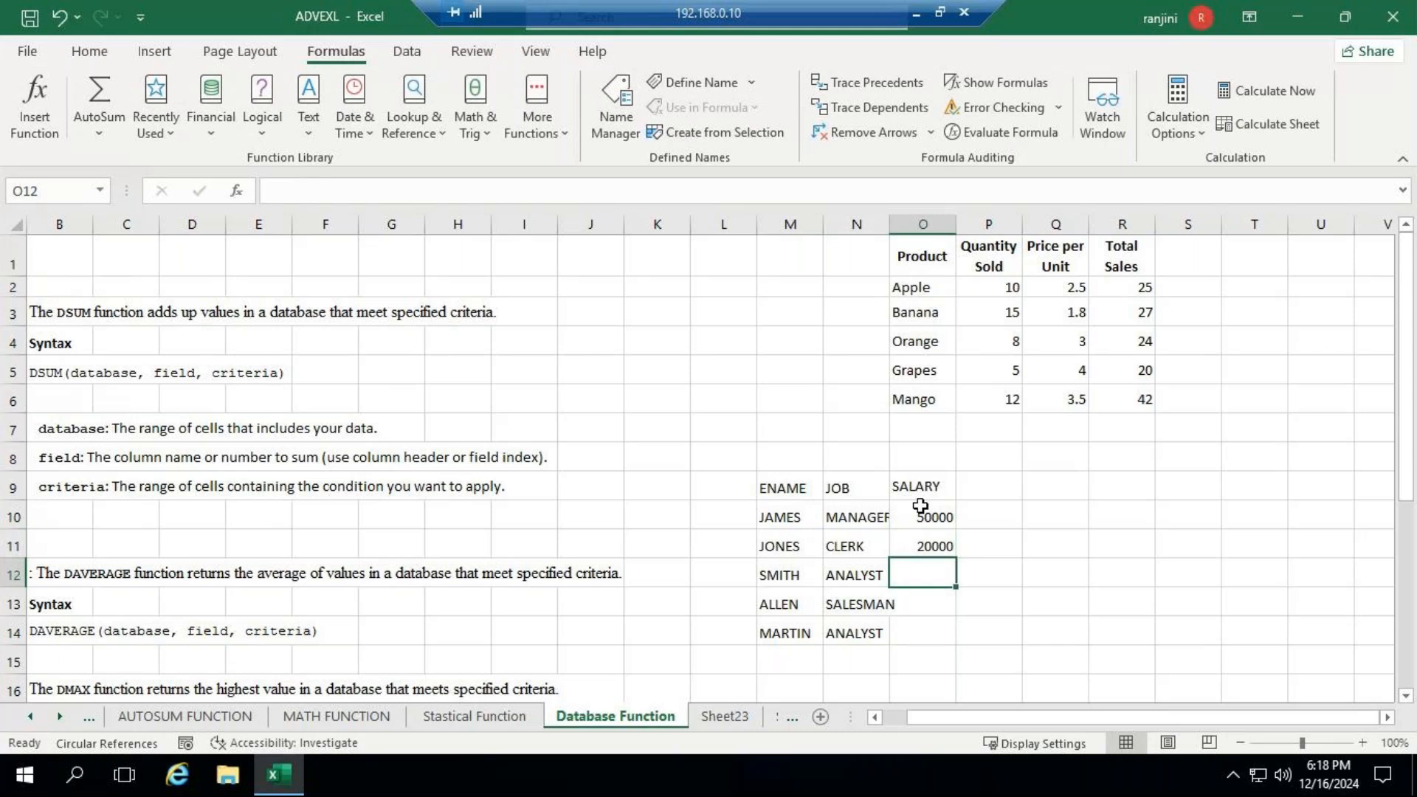
# - Change the clerk's salary in O11 to 15000
pyautogui.press('Up')
pyautogui.write('150')
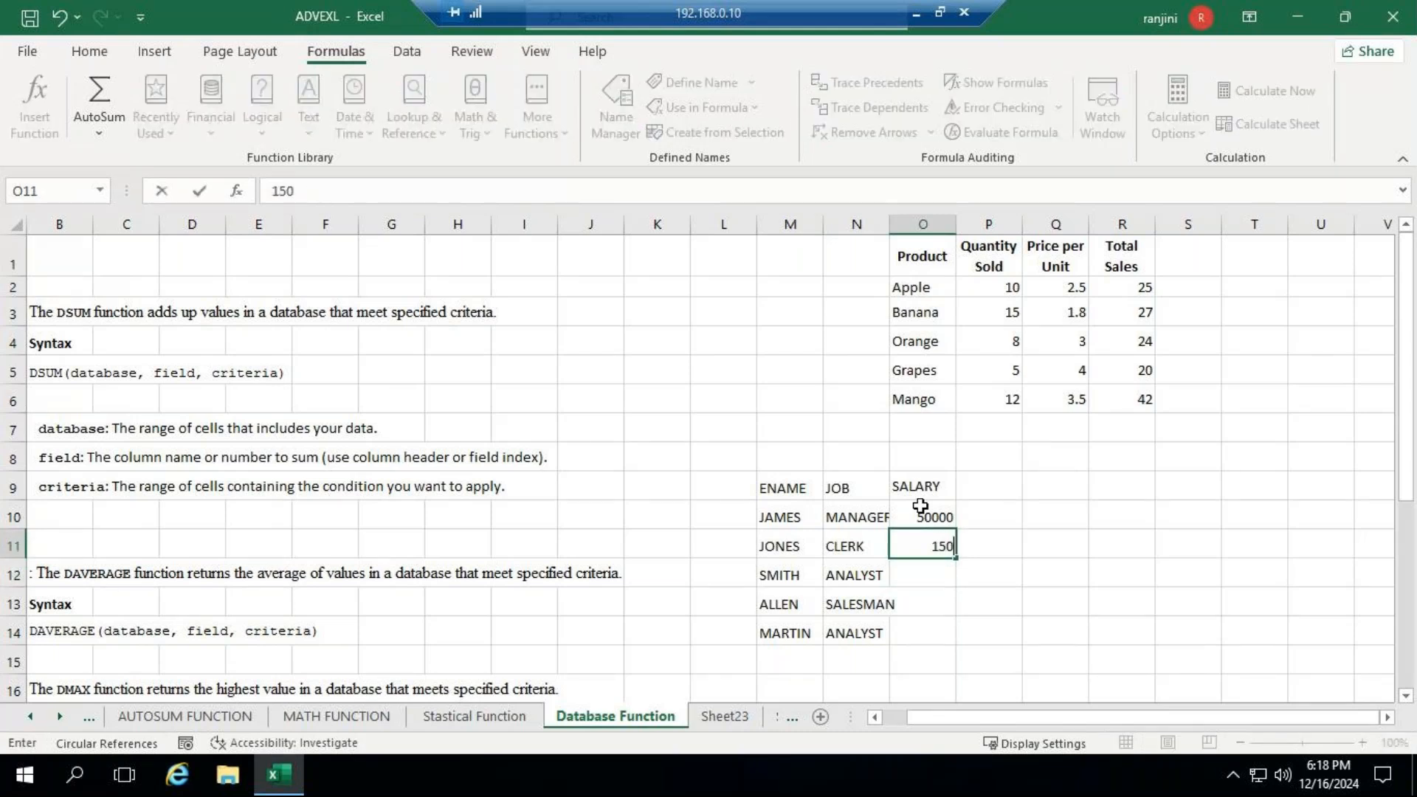
pyautogui.write('00')
pyautogui.press('Return')
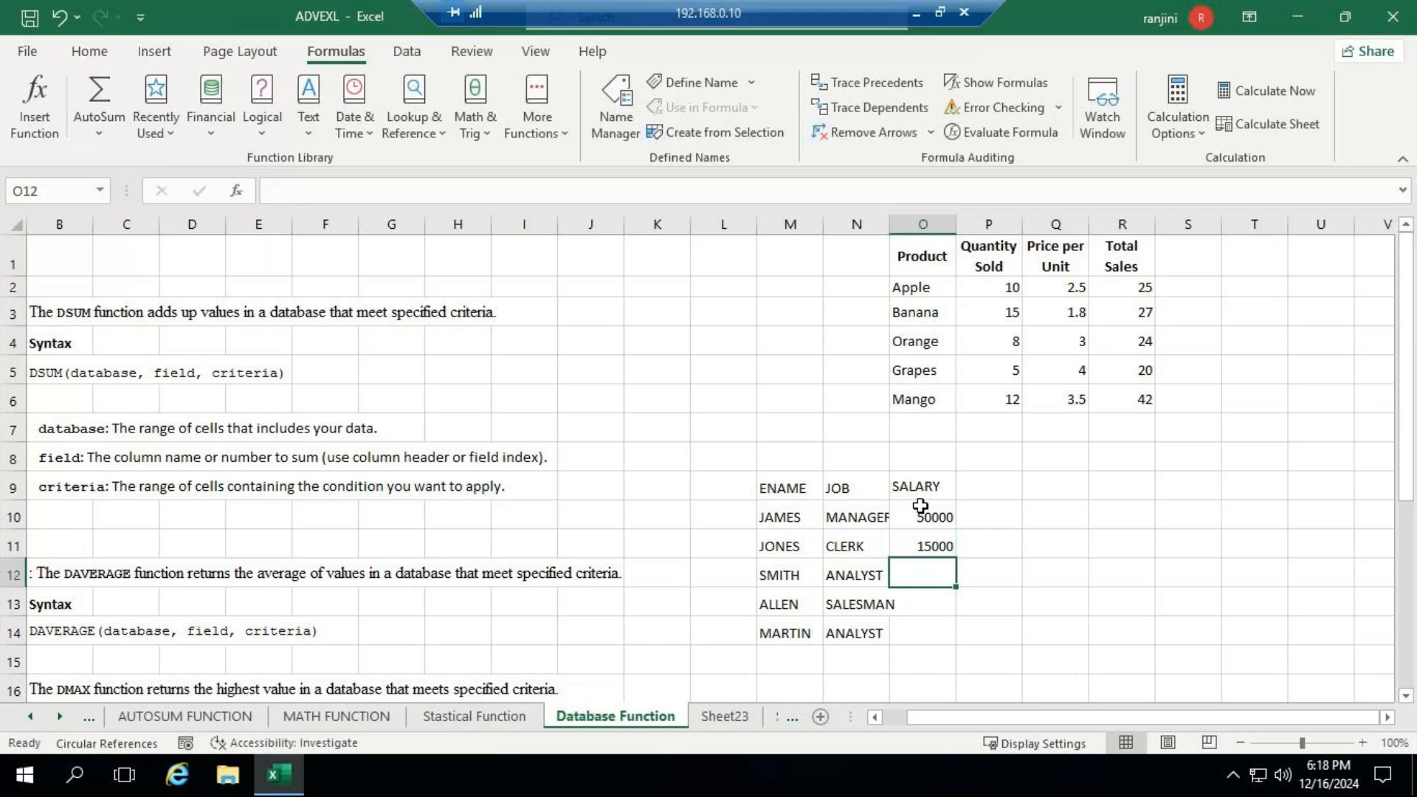
# - Fill in the remaining salaries: 30000 in O12, 29000 in O13 and 34000 in O14
pyautogui.write('30000')
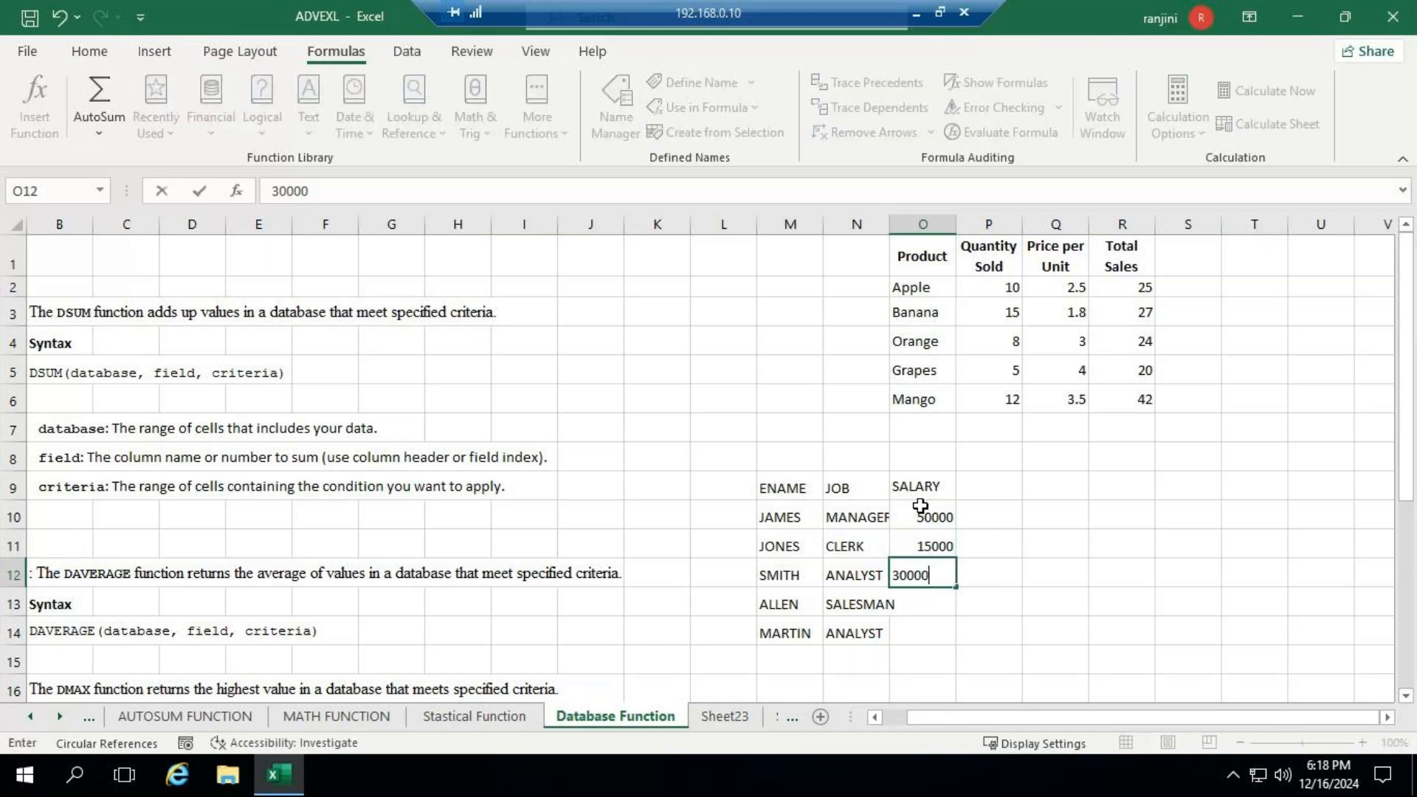
pyautogui.press('Return')
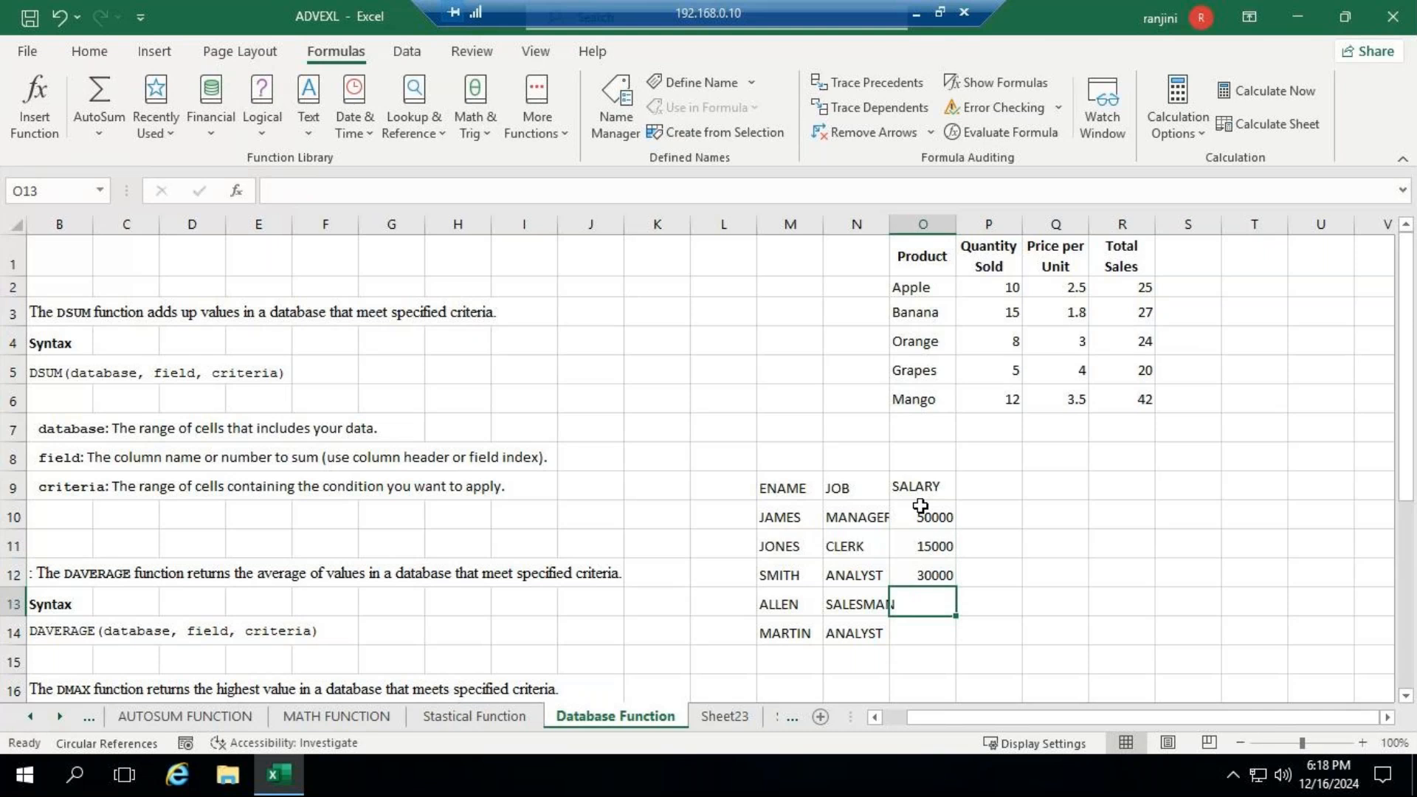
pyautogui.write('29000')
pyautogui.press('Return')
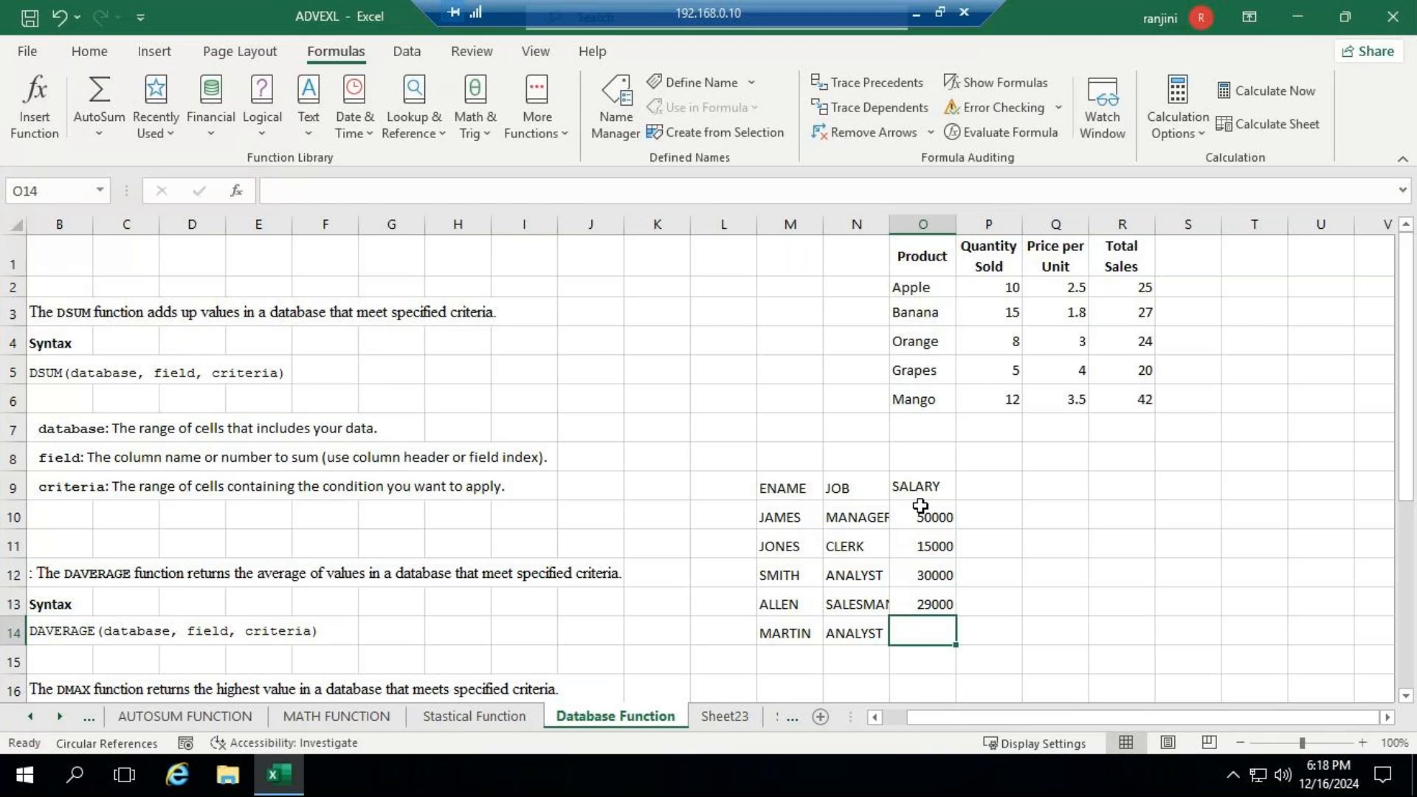
pyautogui.write('34000')
pyautogui.hotkey('ctrl', 'Return')
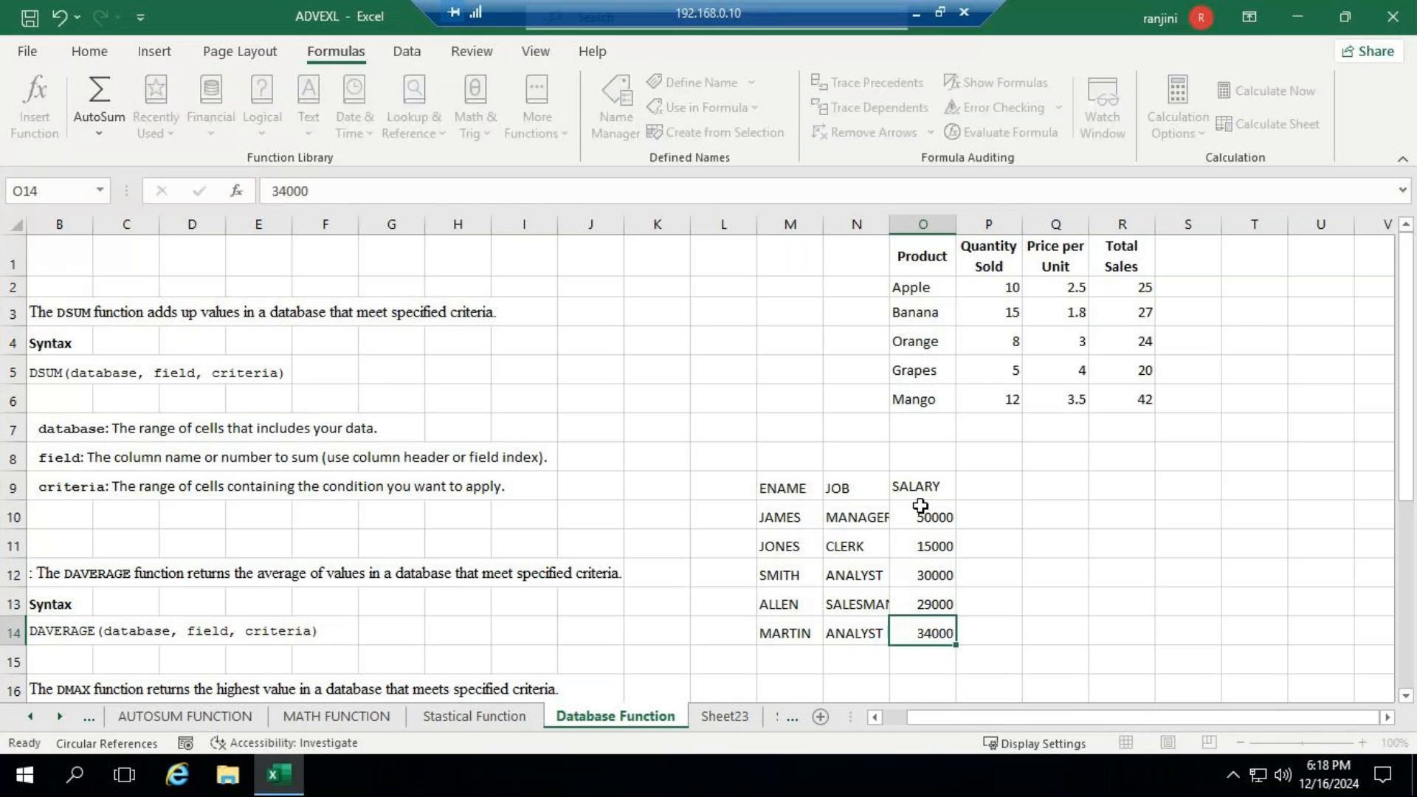
# - Fit the width of column N to its job titles and enlarge the sheet view to 160%
pyautogui.press('Down')
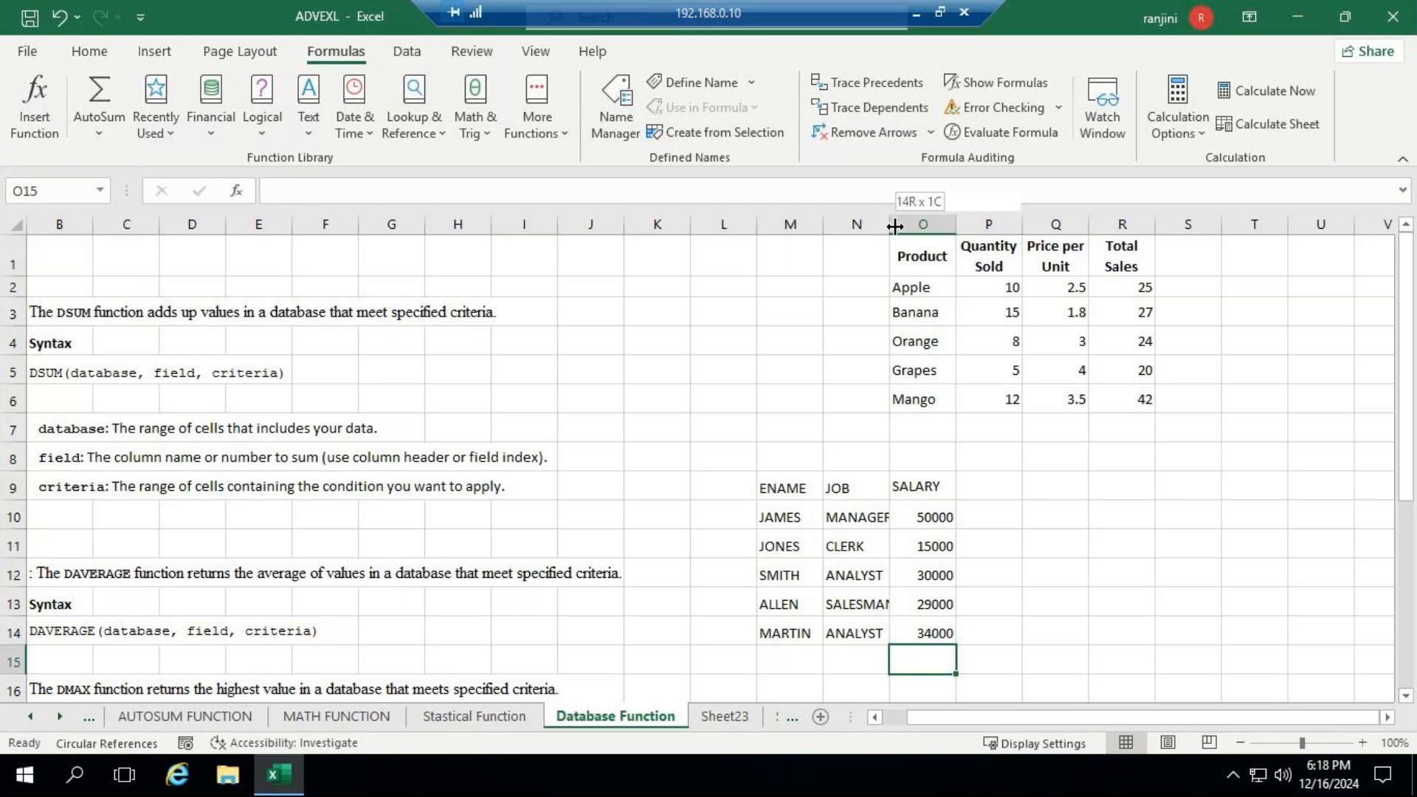
pyautogui.doubleClick(895, 227)
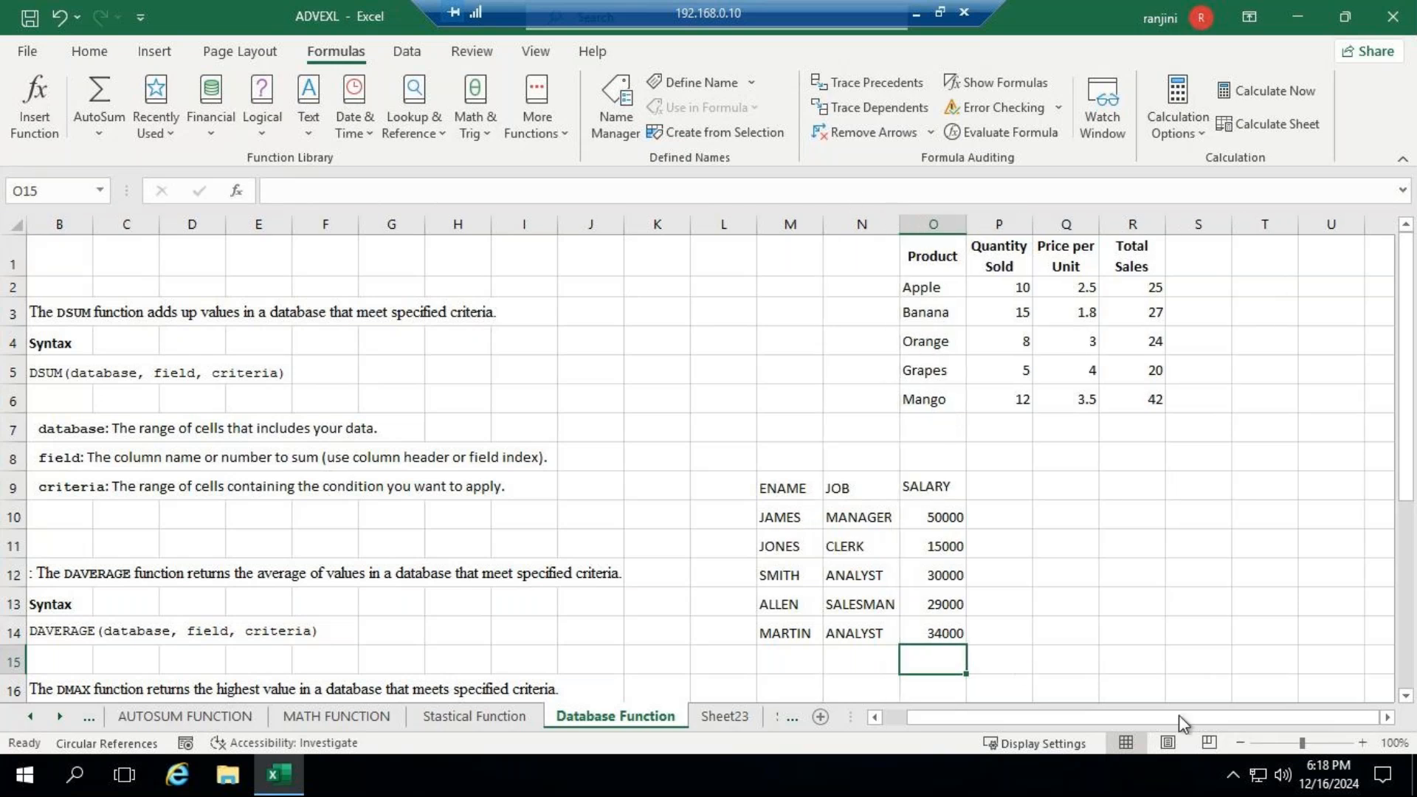
pyautogui.moveTo(1312, 742); pyautogui.dragTo(1313, 742)
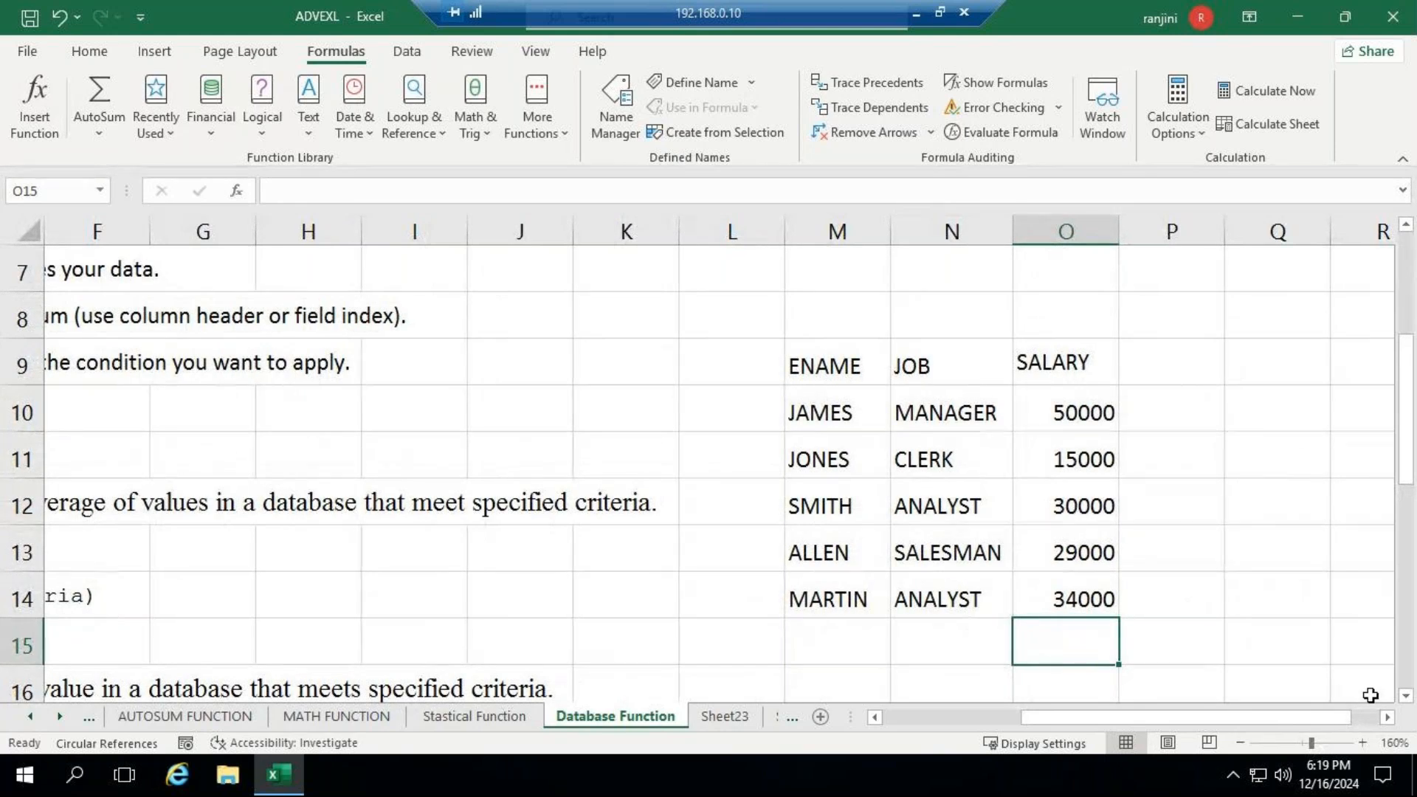
# - Total the salaries in O15 with a SUM formula over O10:O14
pyautogui.write('=SUM')
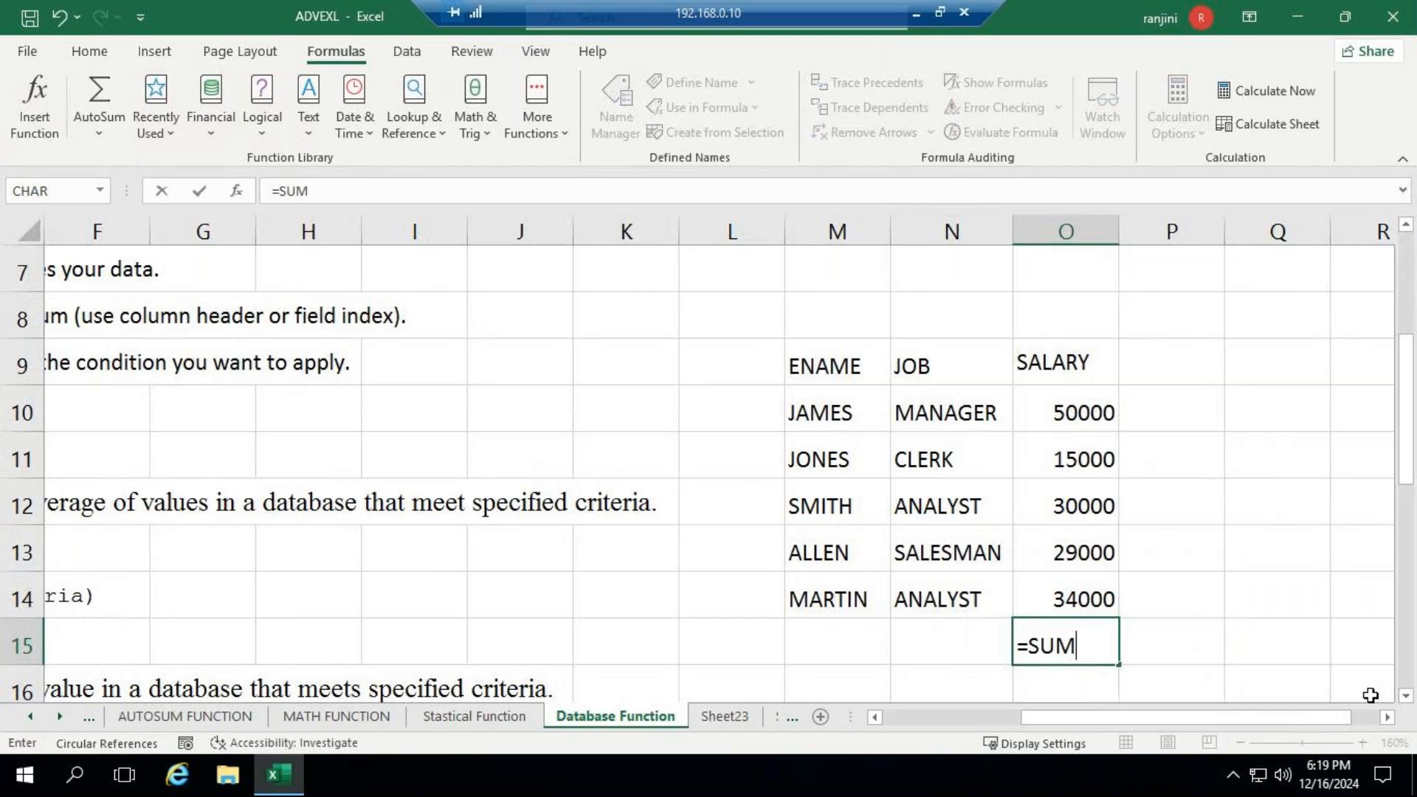
pyautogui.write('(')
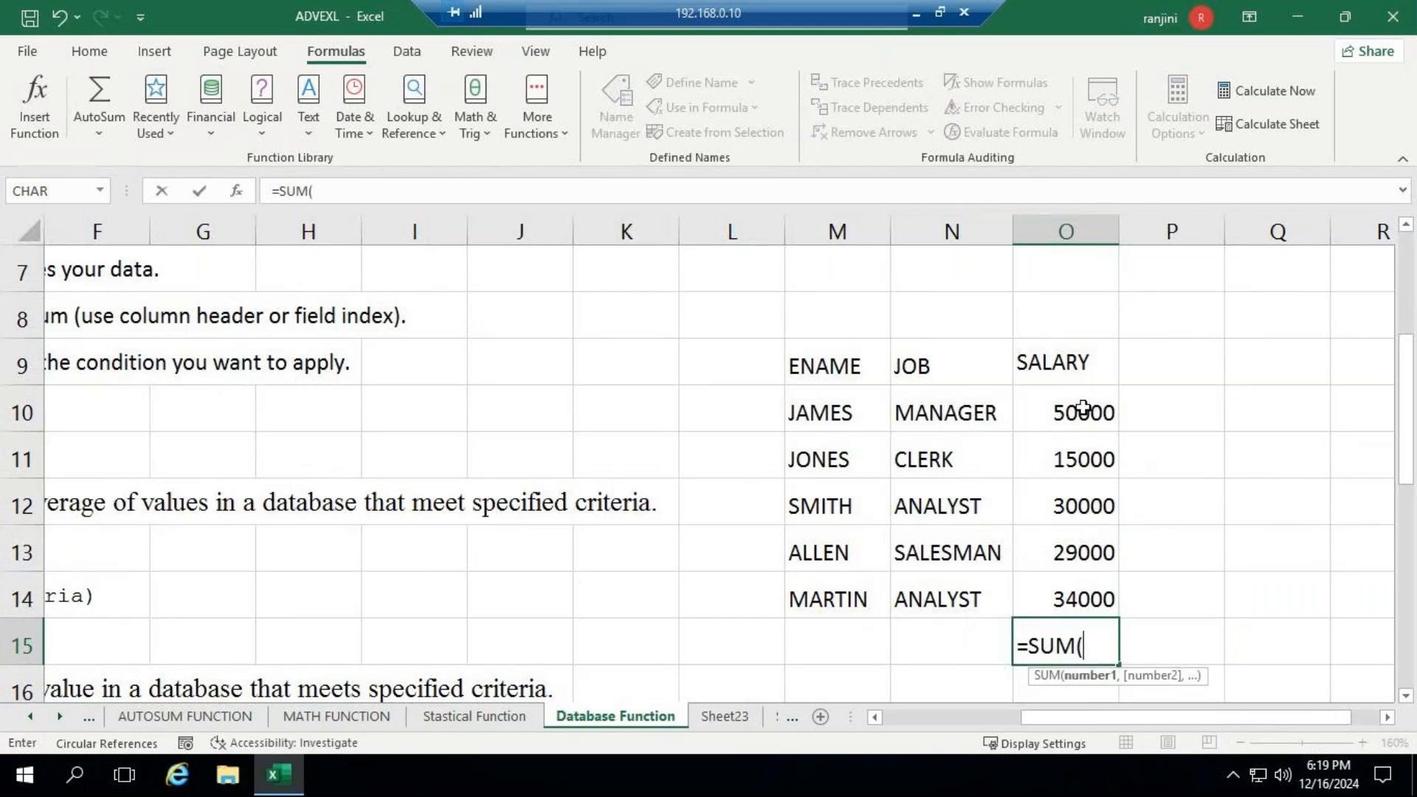
pyautogui.click(1083, 409)
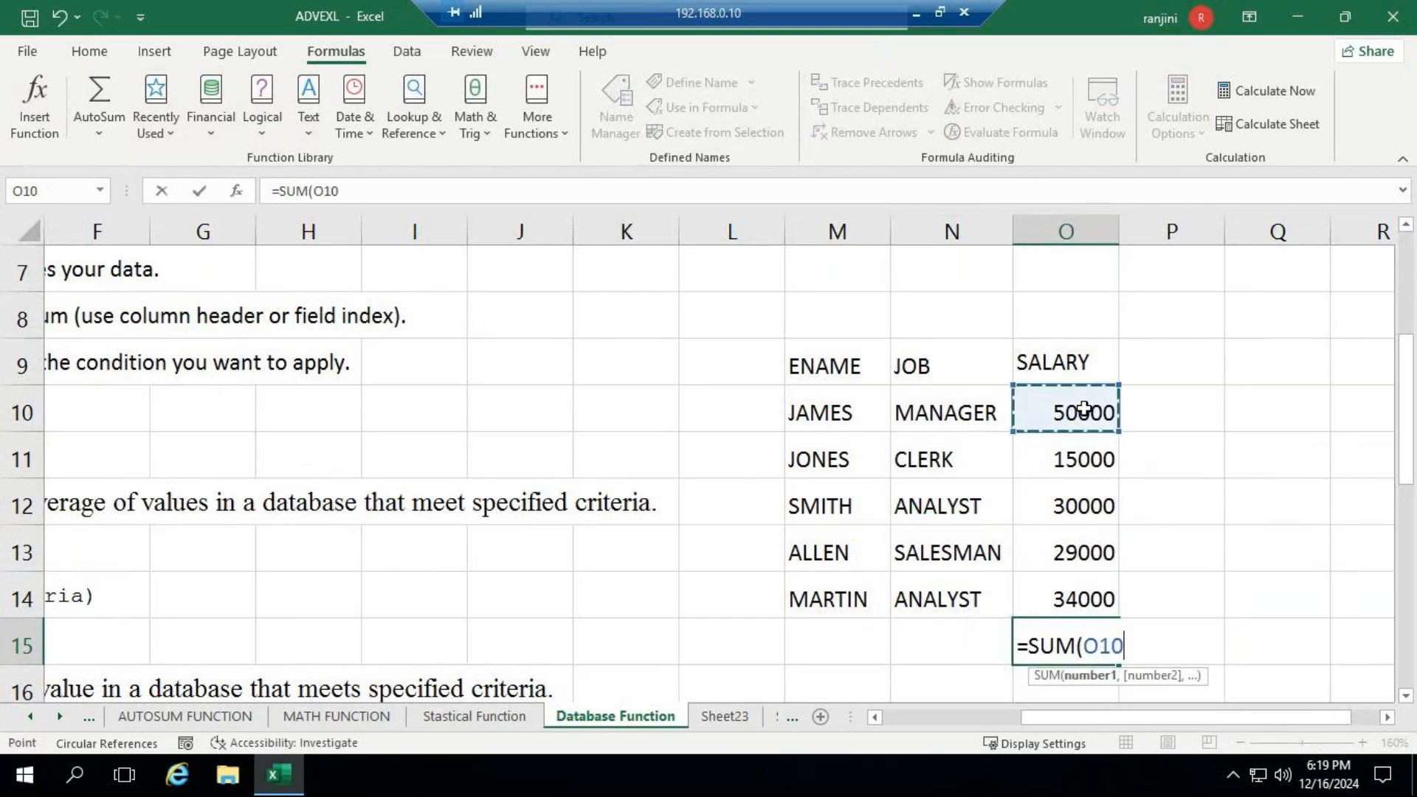
pyautogui.moveTo(1083, 409); pyautogui.dragTo(1086, 593)
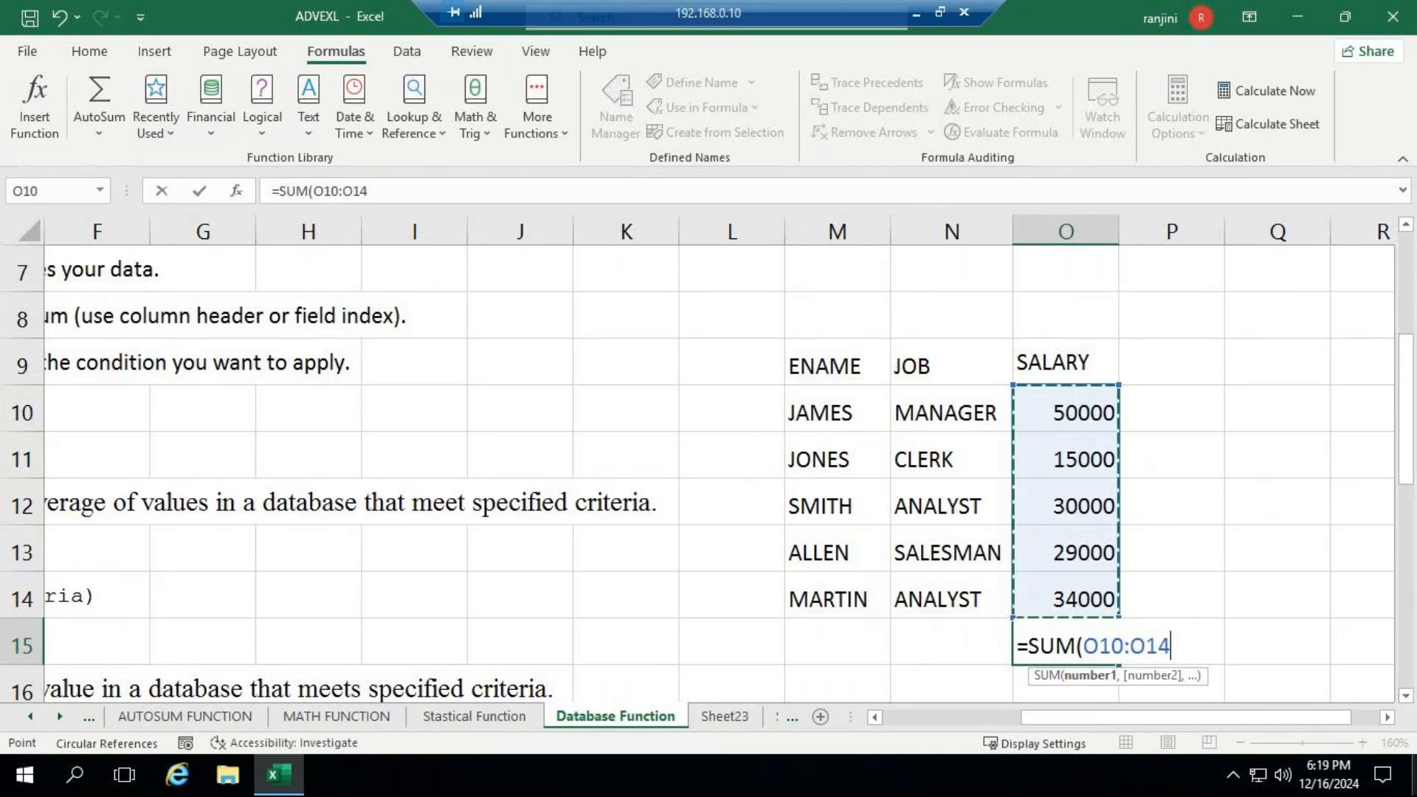
pyautogui.press('Return')
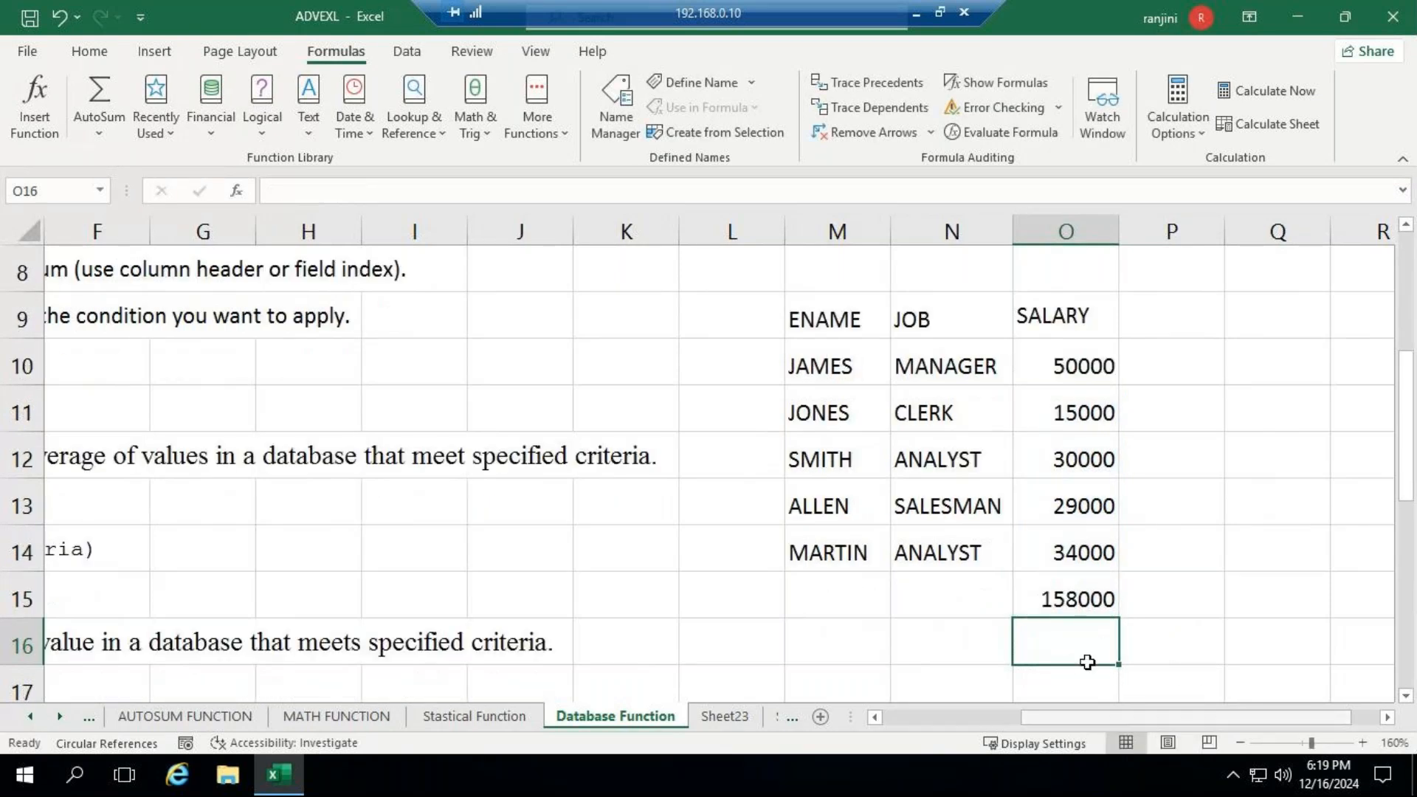
# - Compare the SUM formula in O15 with the salary range O10:O14, and delete the formula
pyautogui.click(1054, 588)
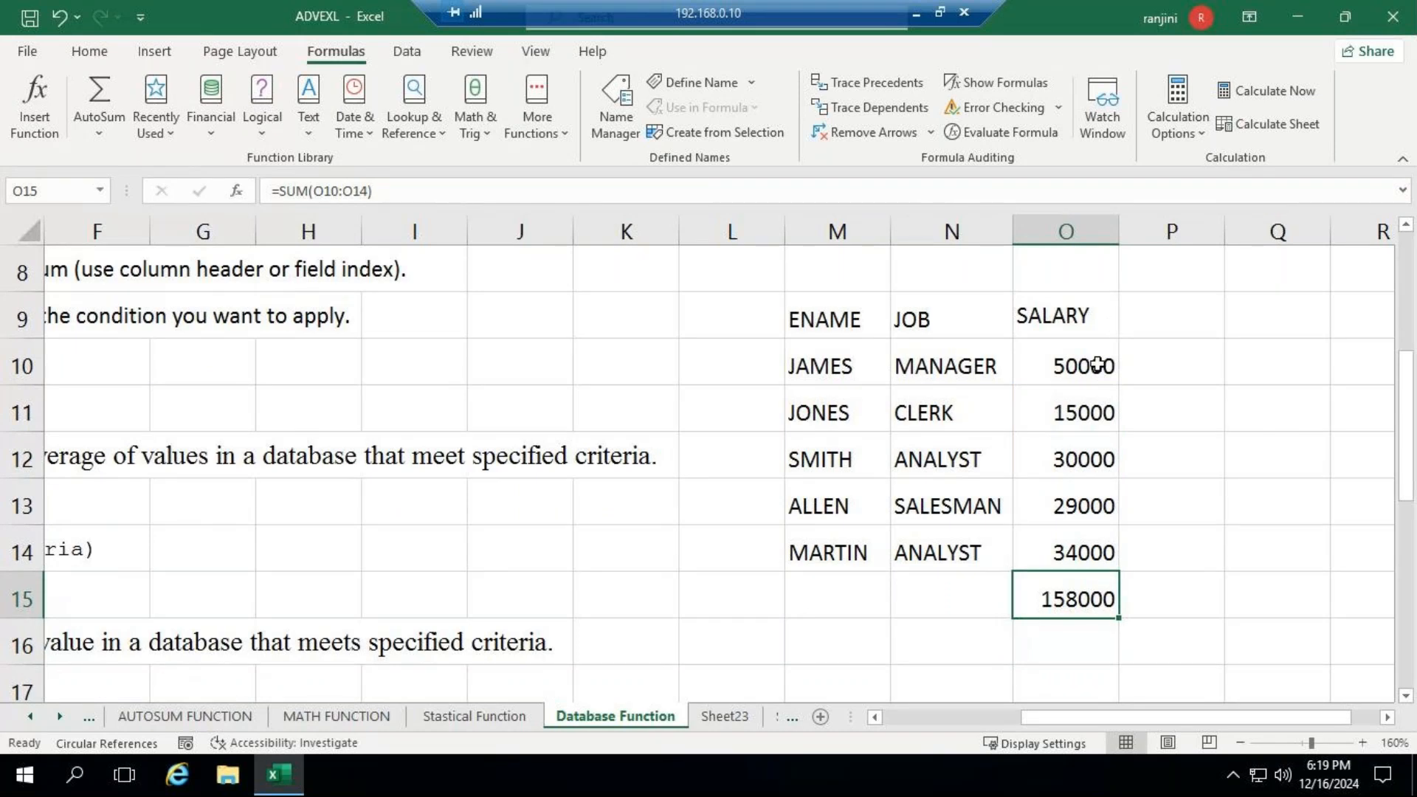
pyautogui.click(1063, 369)
pyautogui.moveTo(1067, 398); pyautogui.dragTo(1051, 546)
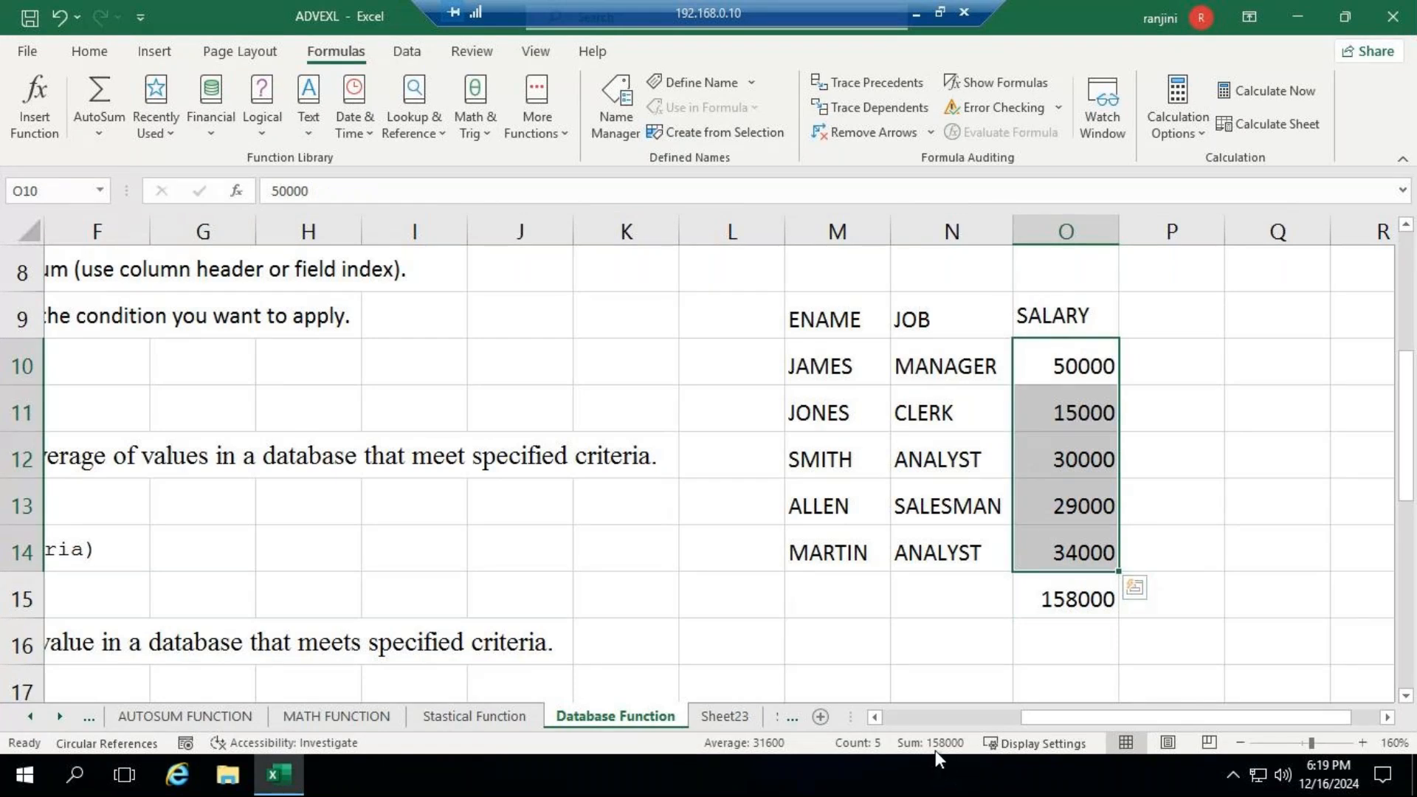
pyautogui.click(1054, 600)
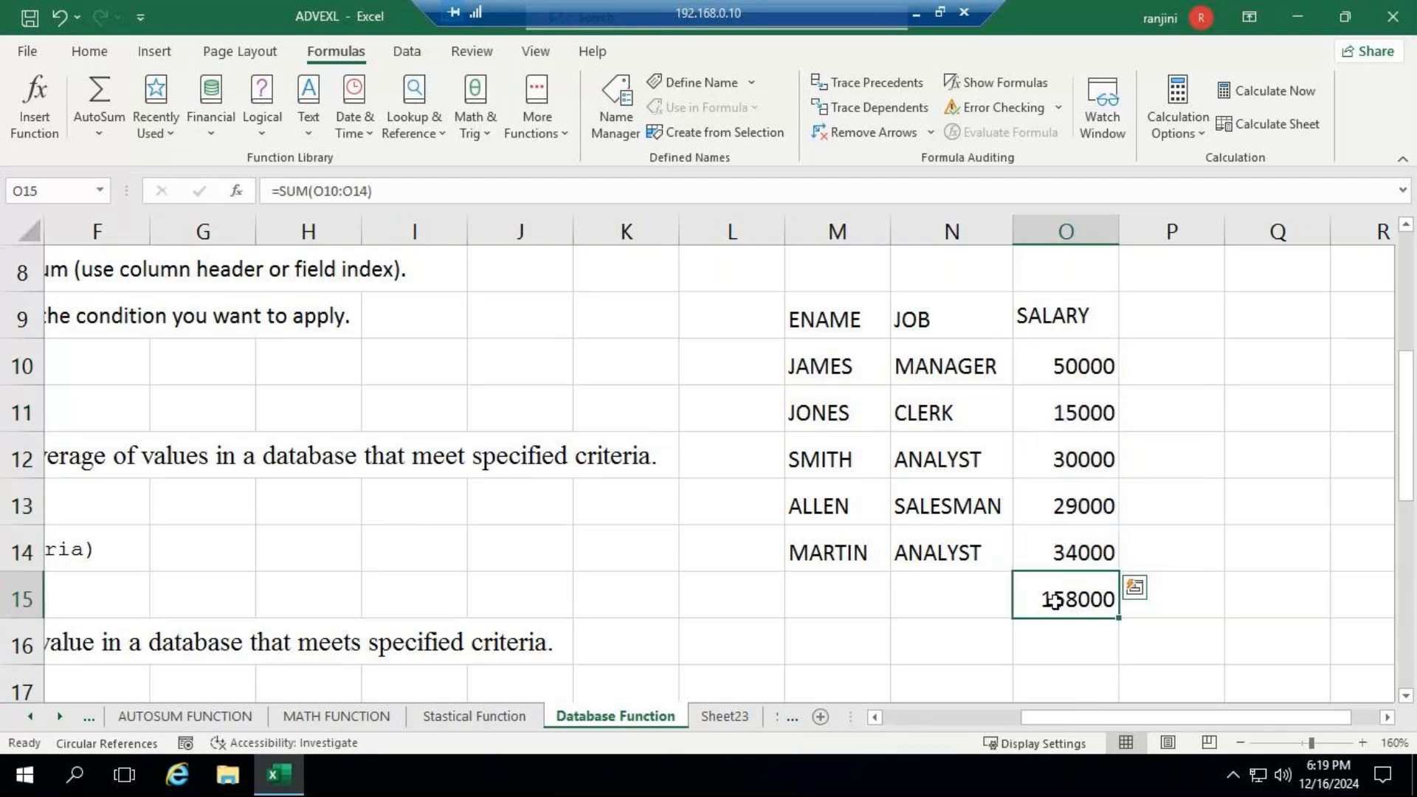
pyautogui.press('Delete')
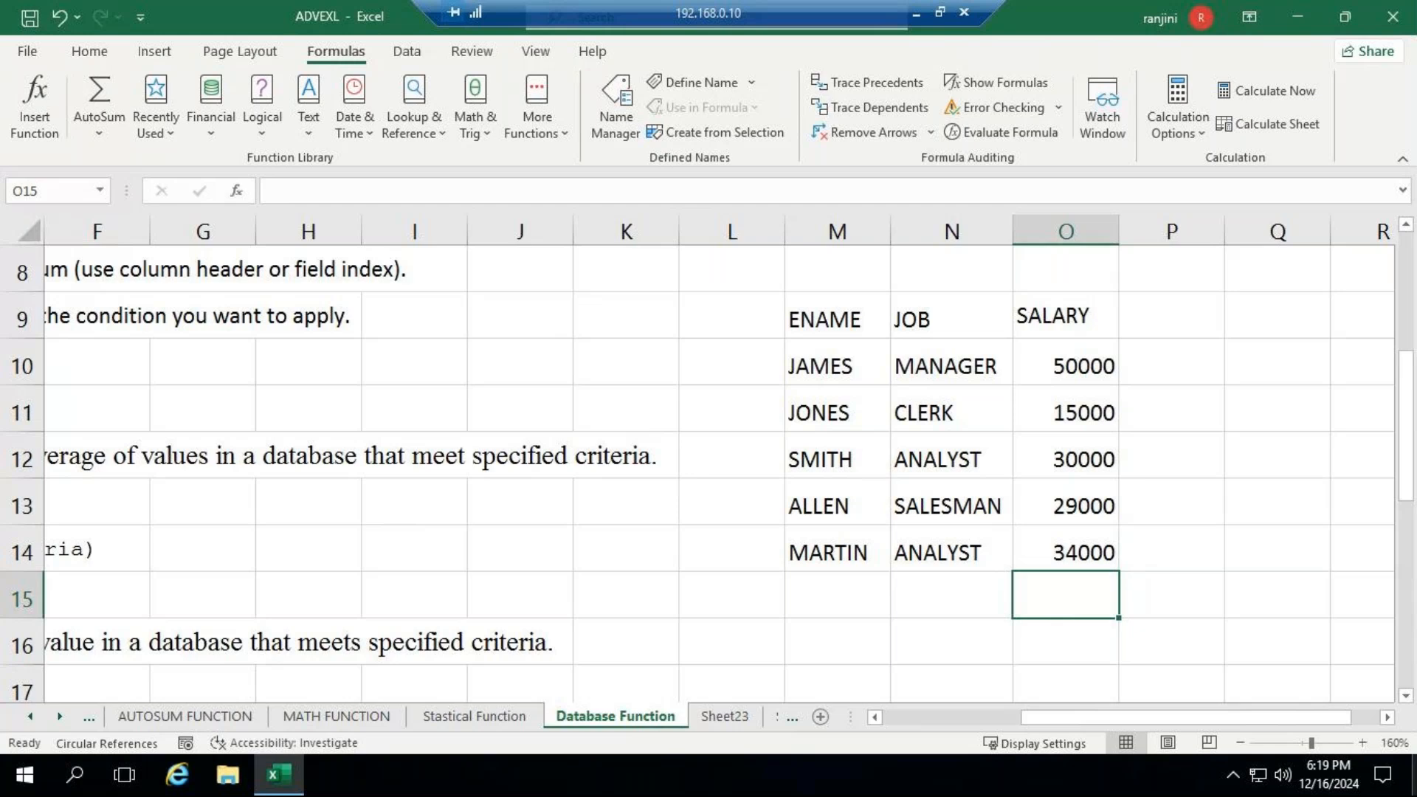
# - Start a DSUM formula in O15 with the employee records M10:O14 as the database
pyautogui.write('=')
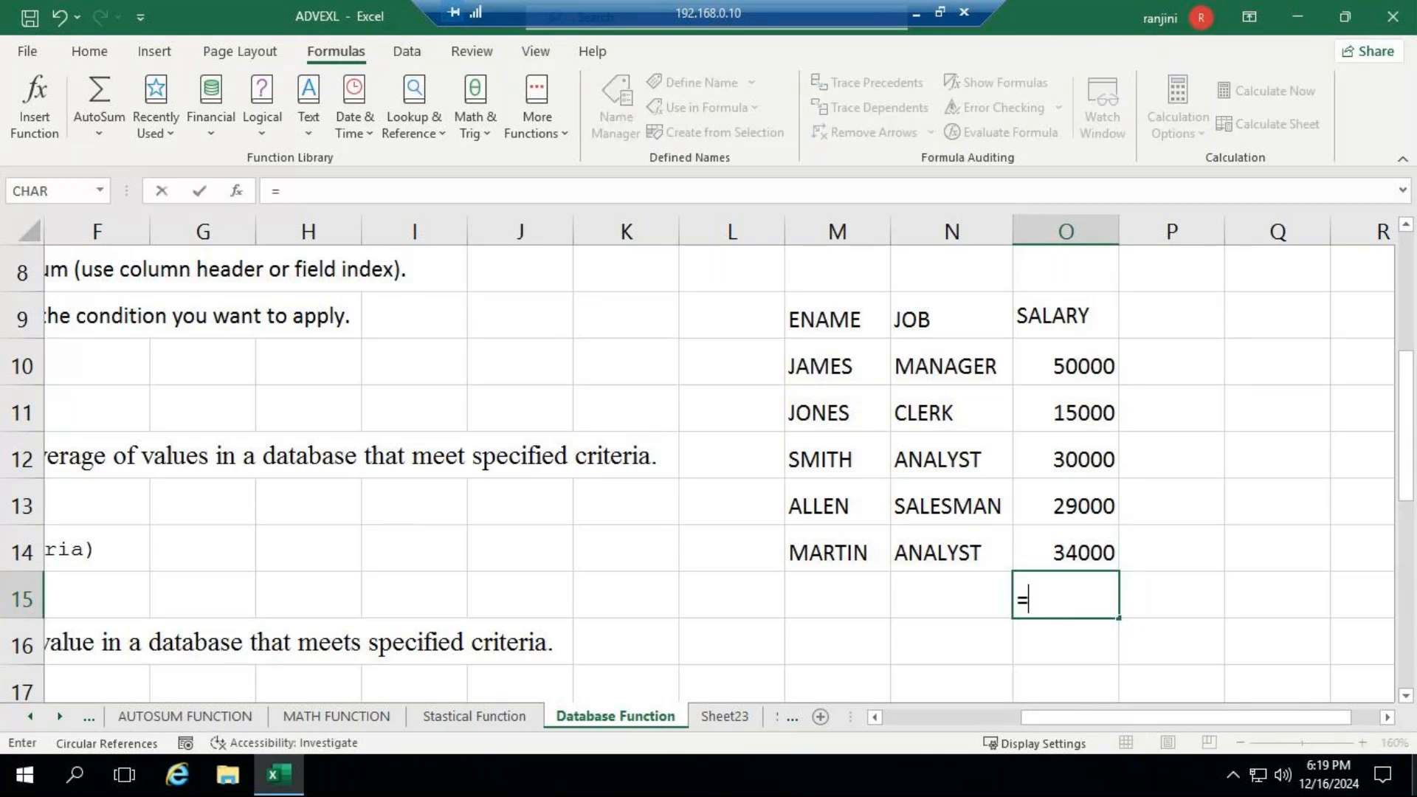
pyautogui.write('D')
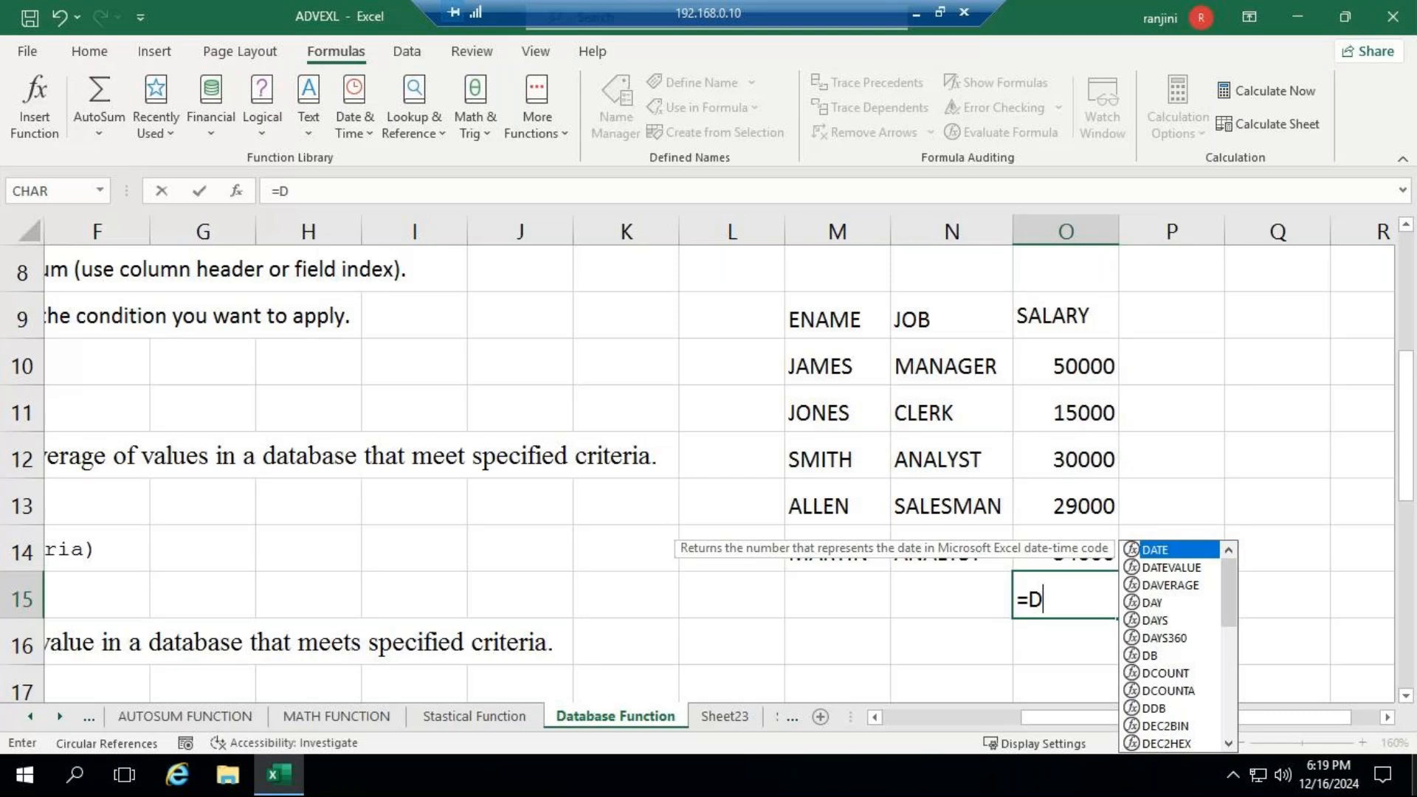
pyautogui.write('S')
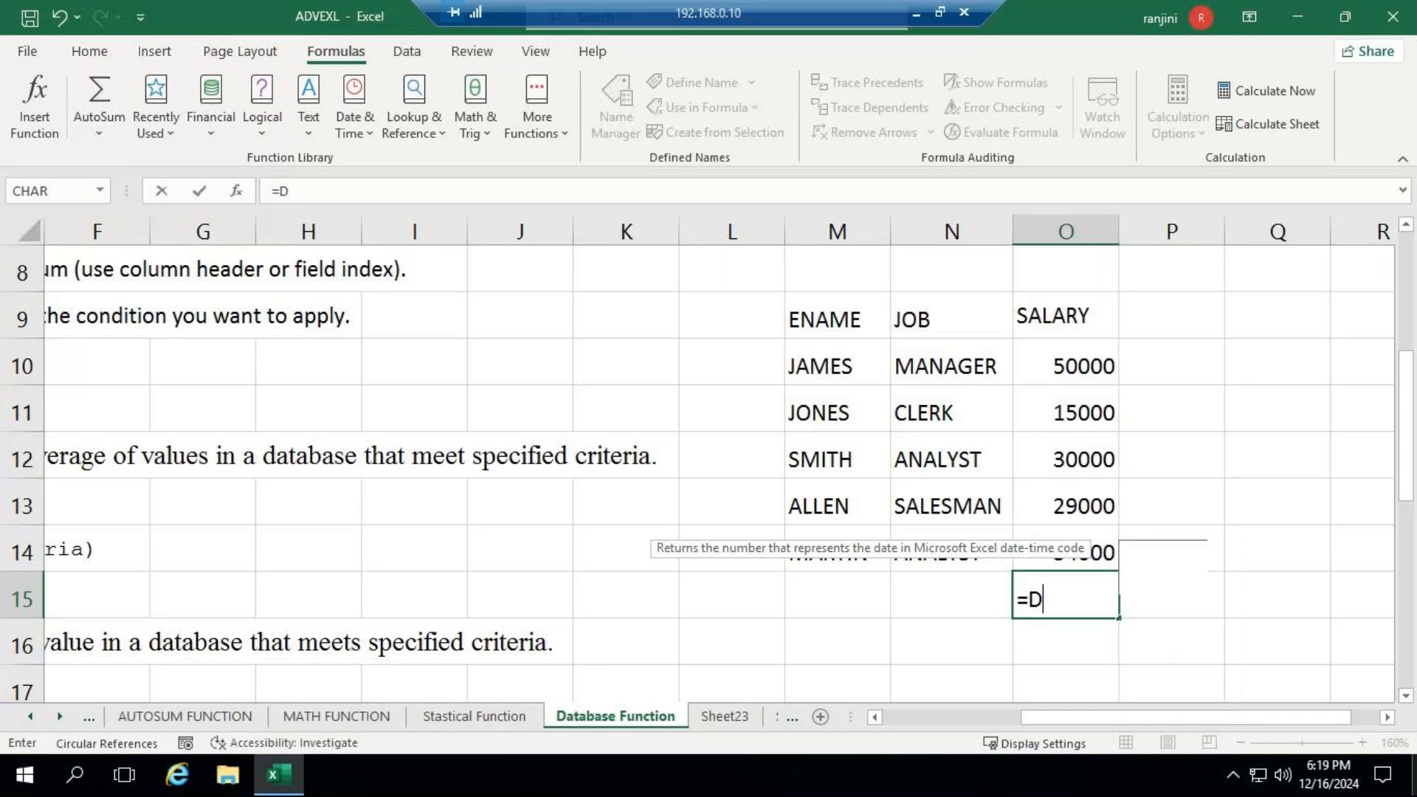
pyautogui.write('SUM')
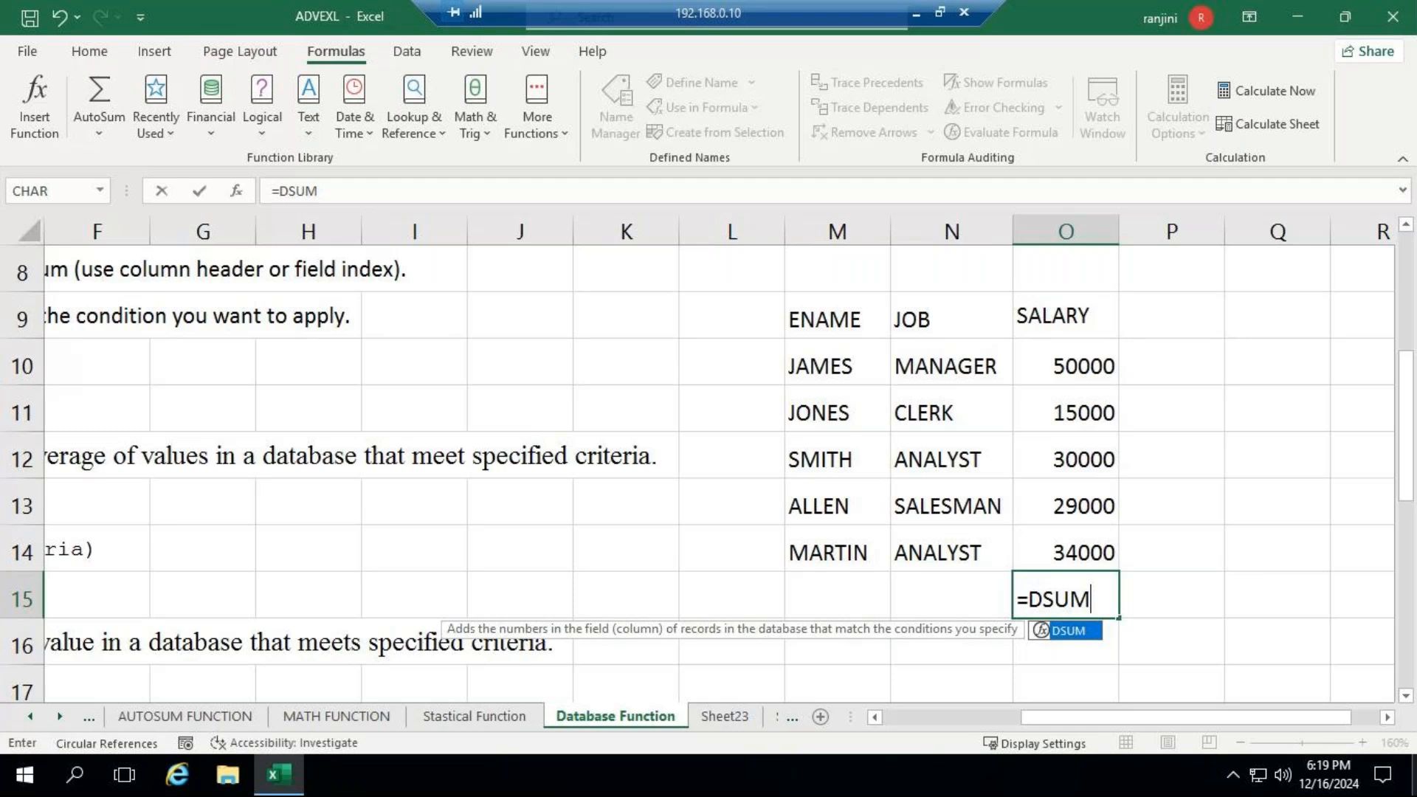
pyautogui.write('(')
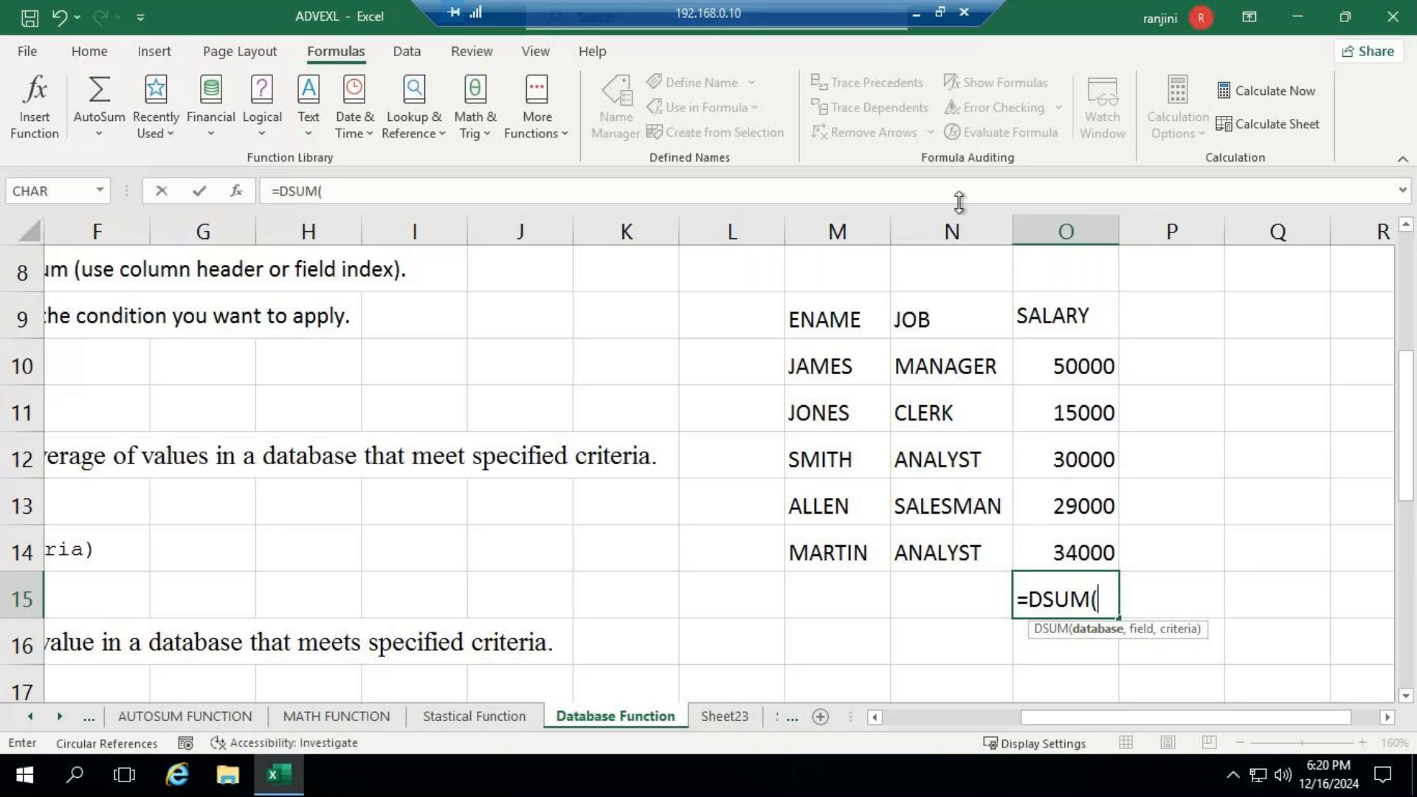
pyautogui.click(832, 359)
pyautogui.moveTo(851, 385); pyautogui.dragTo(1051, 546)
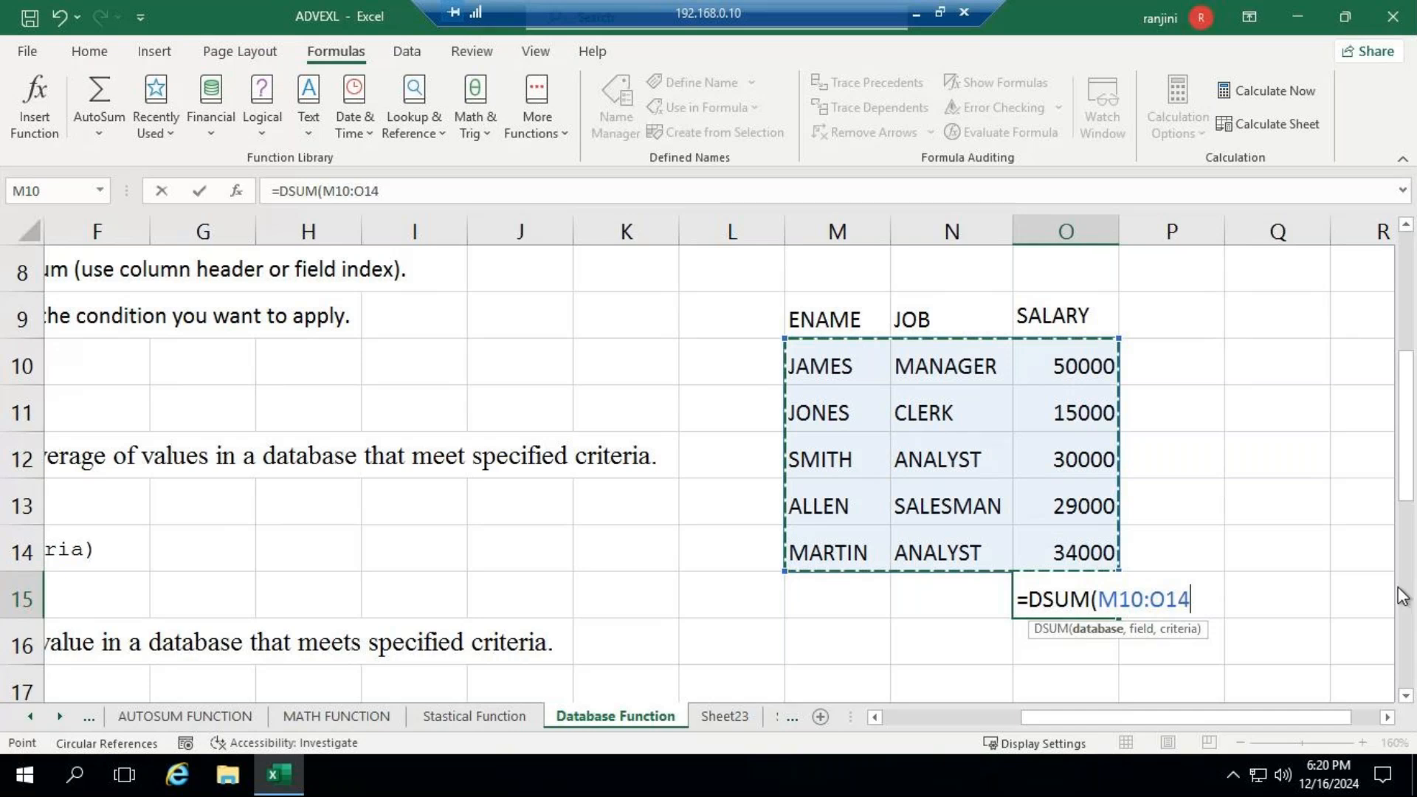
# - Try completing the DSUM formula in O15 with field O9 and criteria O10:O14, and delete the formula
pyautogui.write(',')
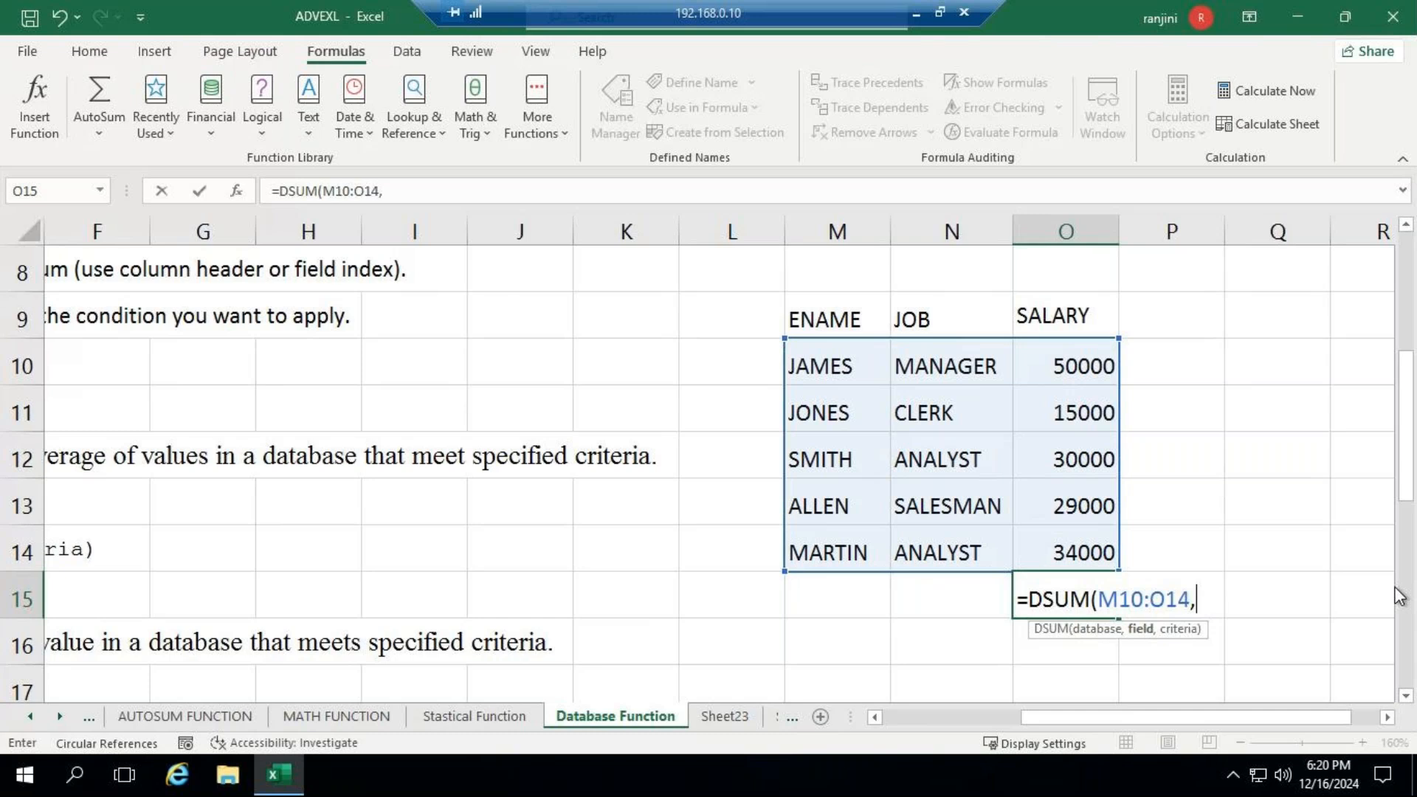
pyautogui.click(1096, 317)
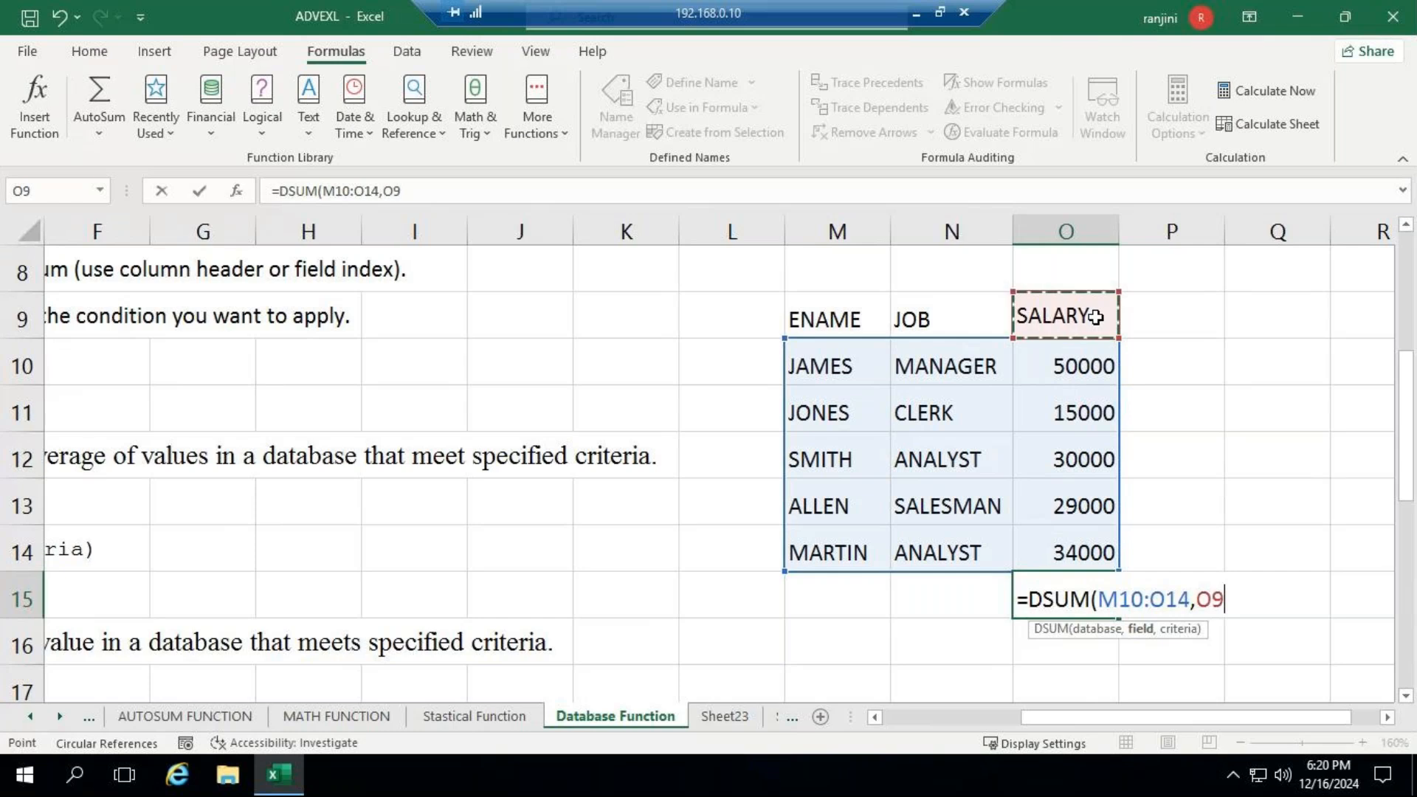
pyautogui.write(',')
pyautogui.moveTo(1044, 367); pyautogui.dragTo(1069, 550)
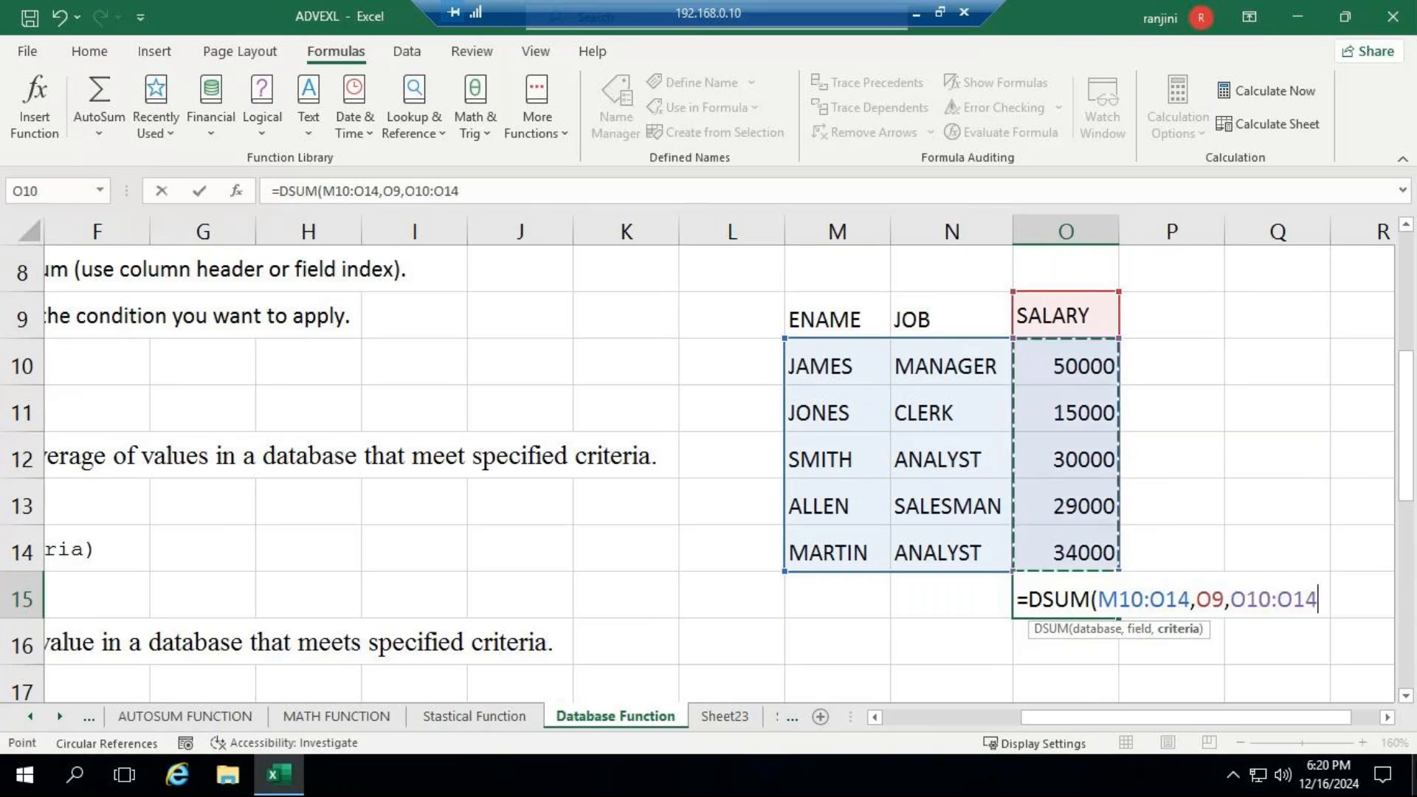
pyautogui.press('Return')
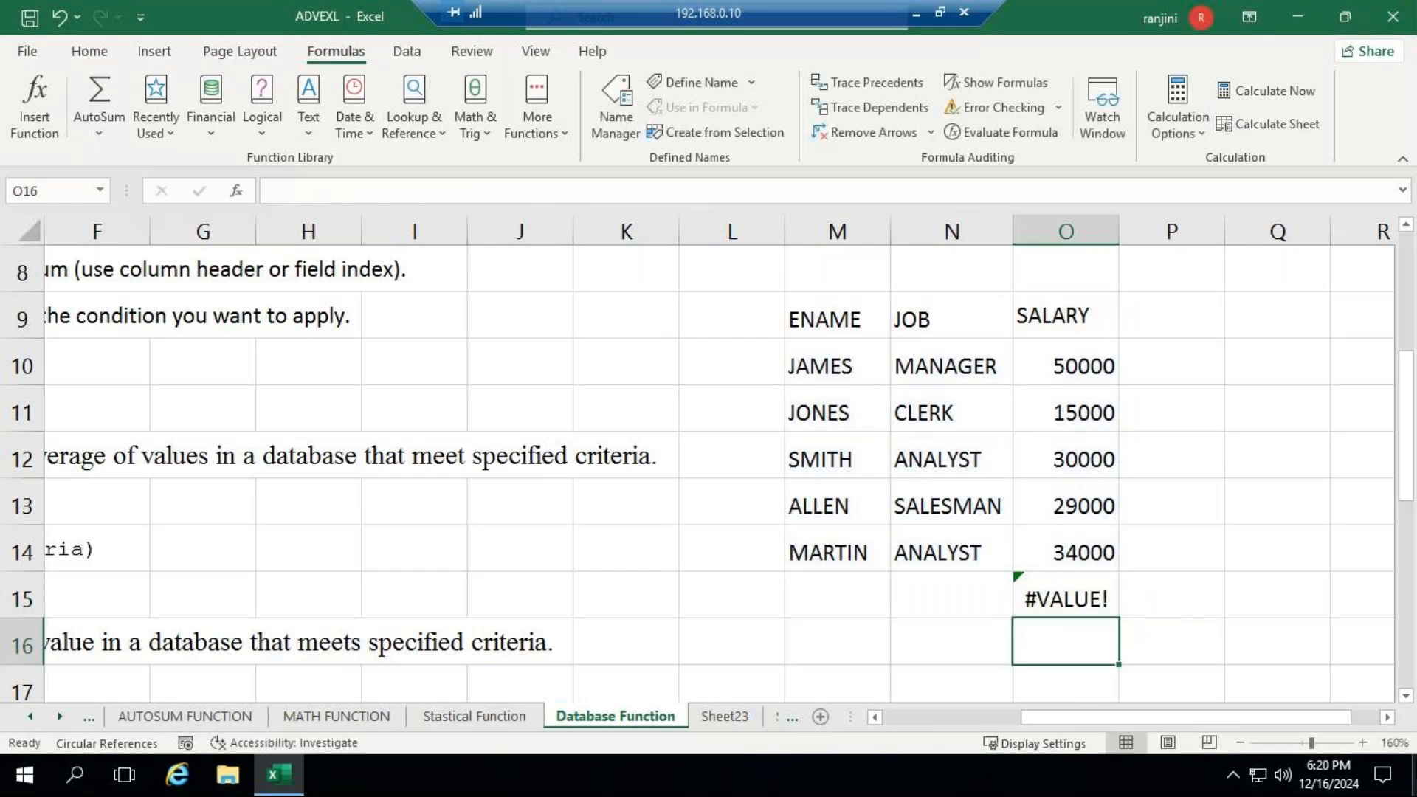
pyautogui.press('Up')
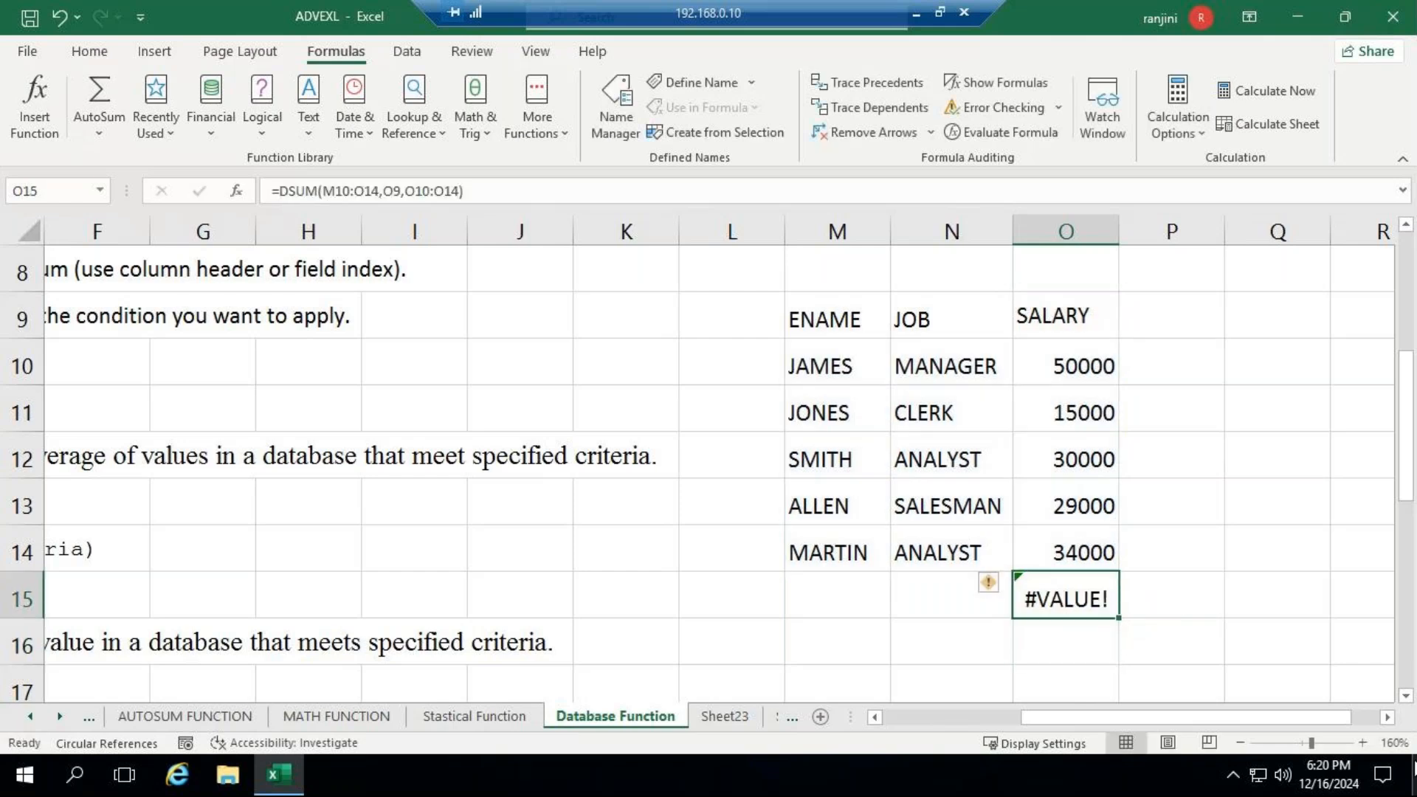
pyautogui.press('Delete')
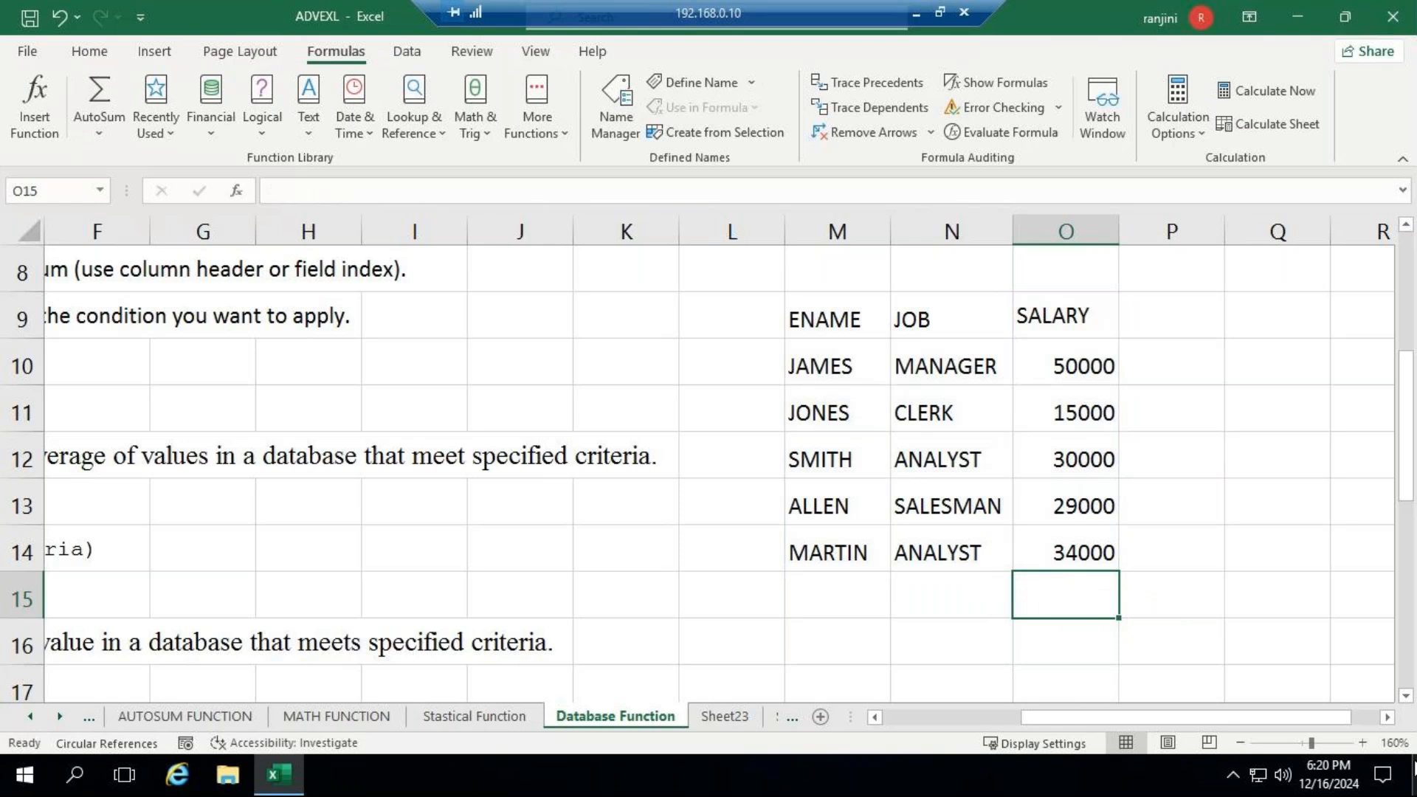
# - Enter a DSUM formula in O15 with database M9:O14 including the headers, field O9 and criteria O10:O14
pyautogui.write('=DSUM')
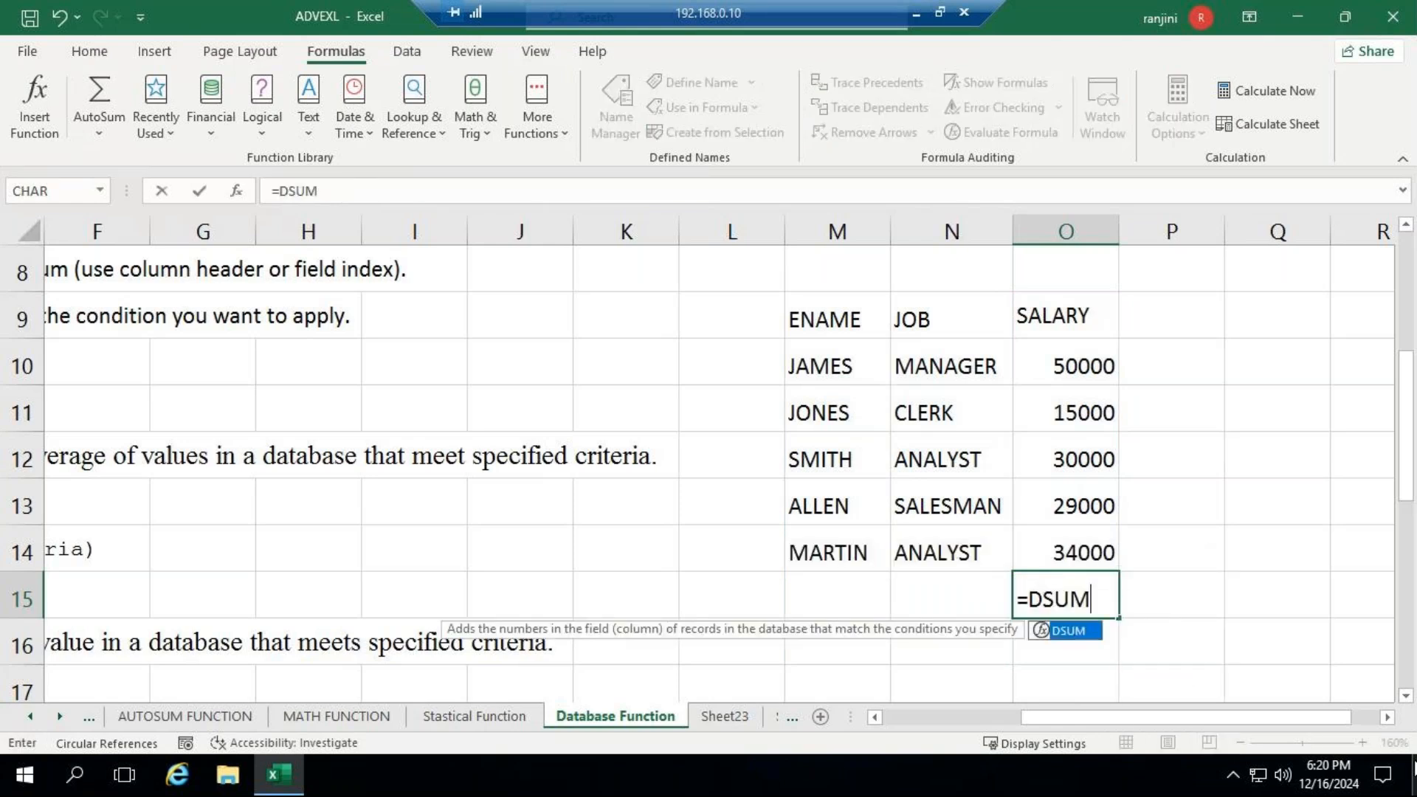
pyautogui.write('(')
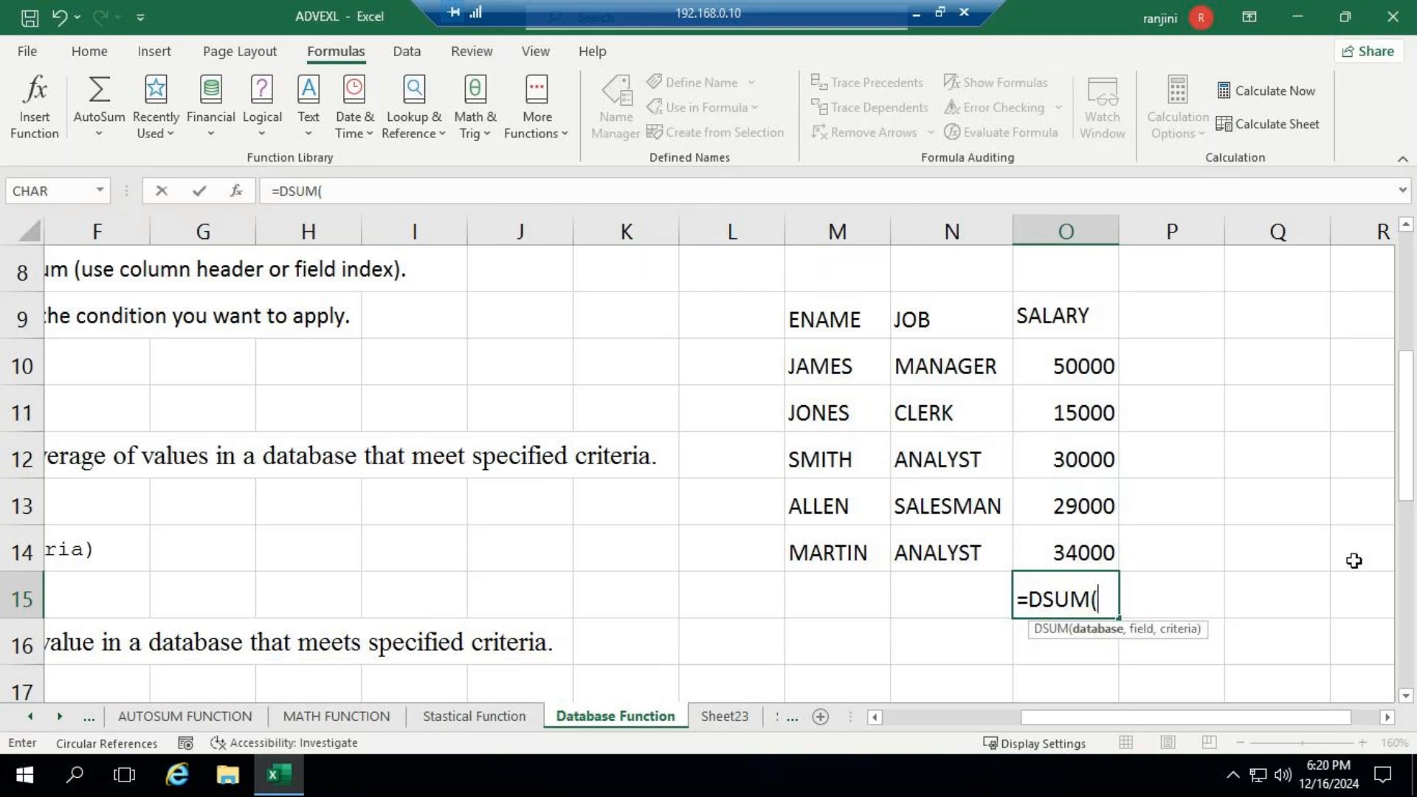
pyautogui.moveTo(849, 334); pyautogui.dragTo(1066, 544)
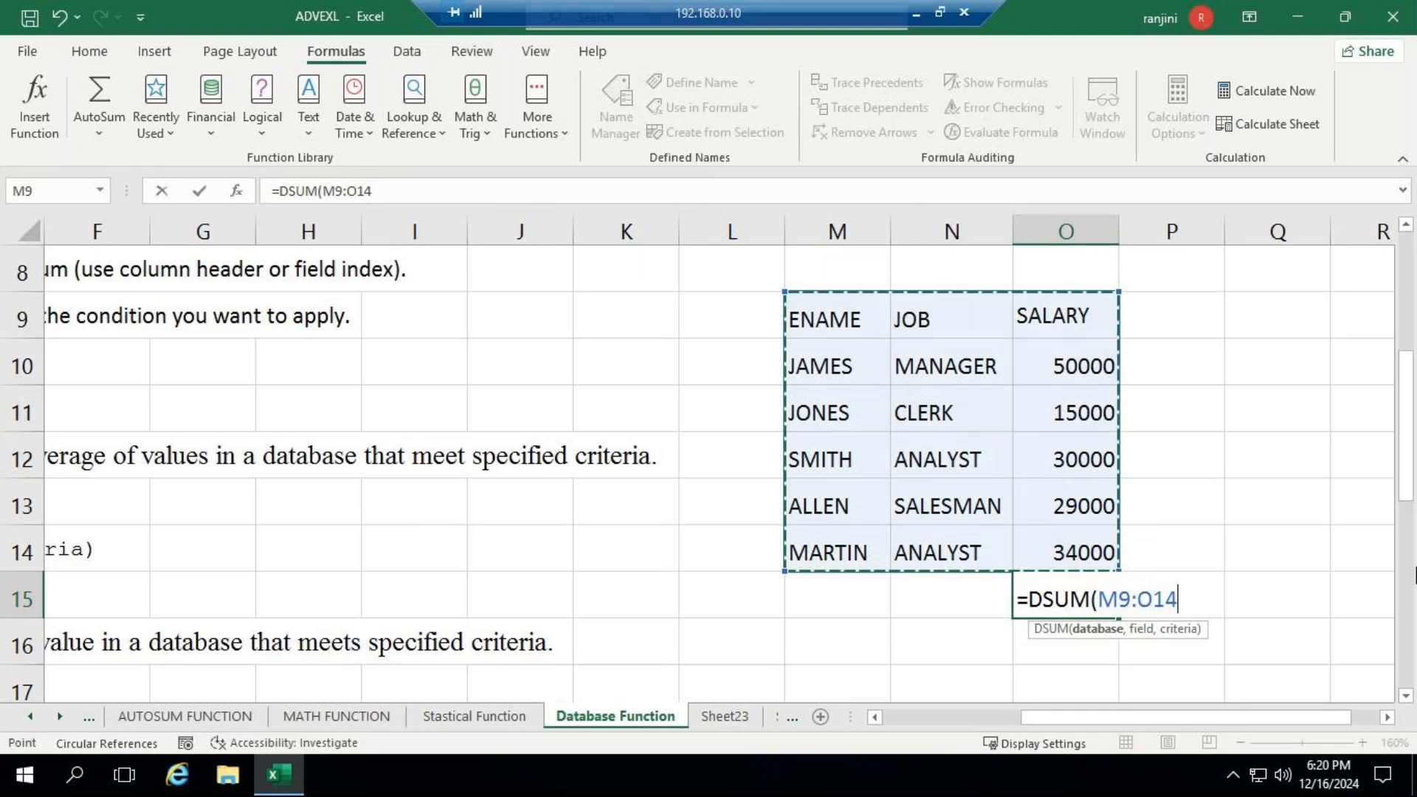
pyautogui.write(',')
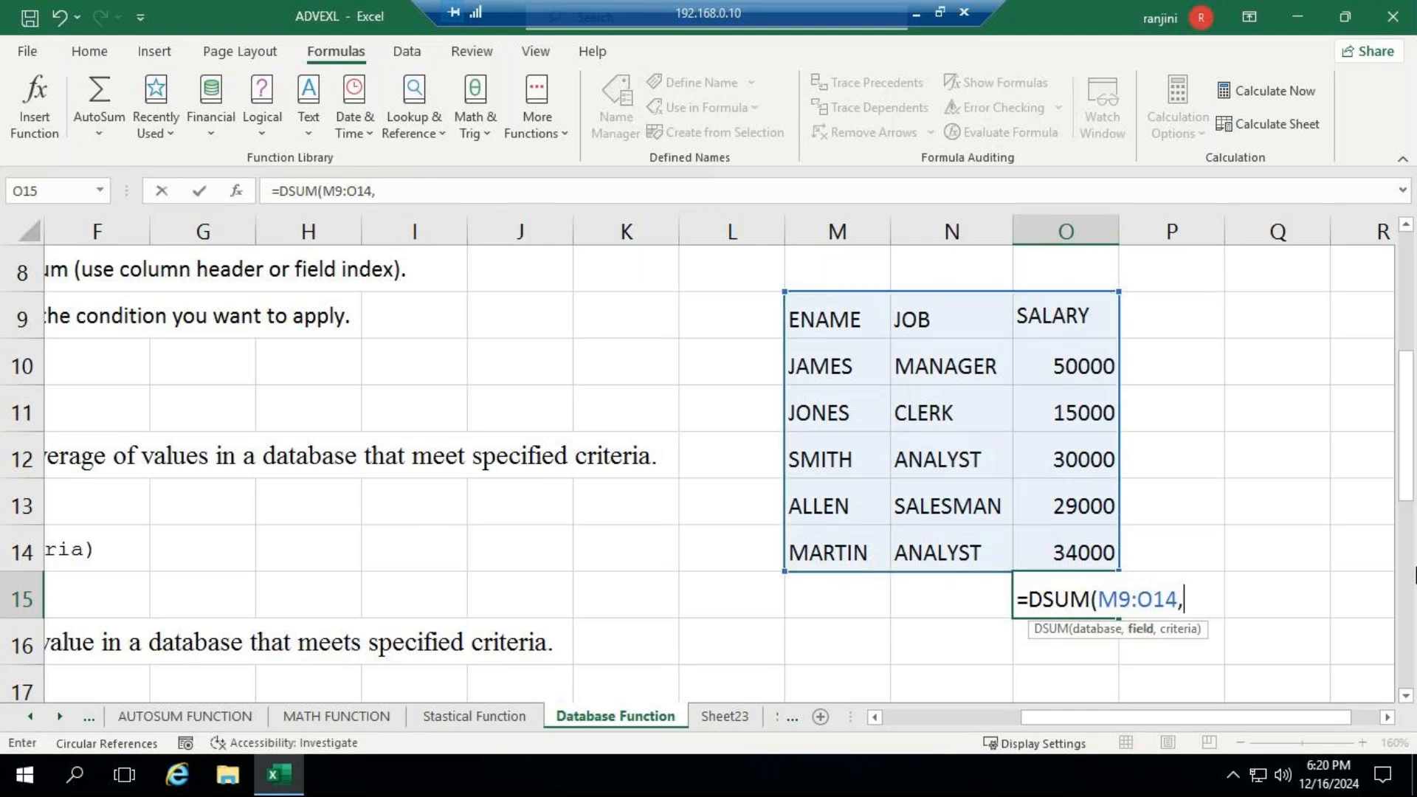
pyautogui.click(1057, 318)
pyautogui.write(',')
pyautogui.click(1045, 368)
pyautogui.moveTo(1042, 393); pyautogui.dragTo(1056, 541)
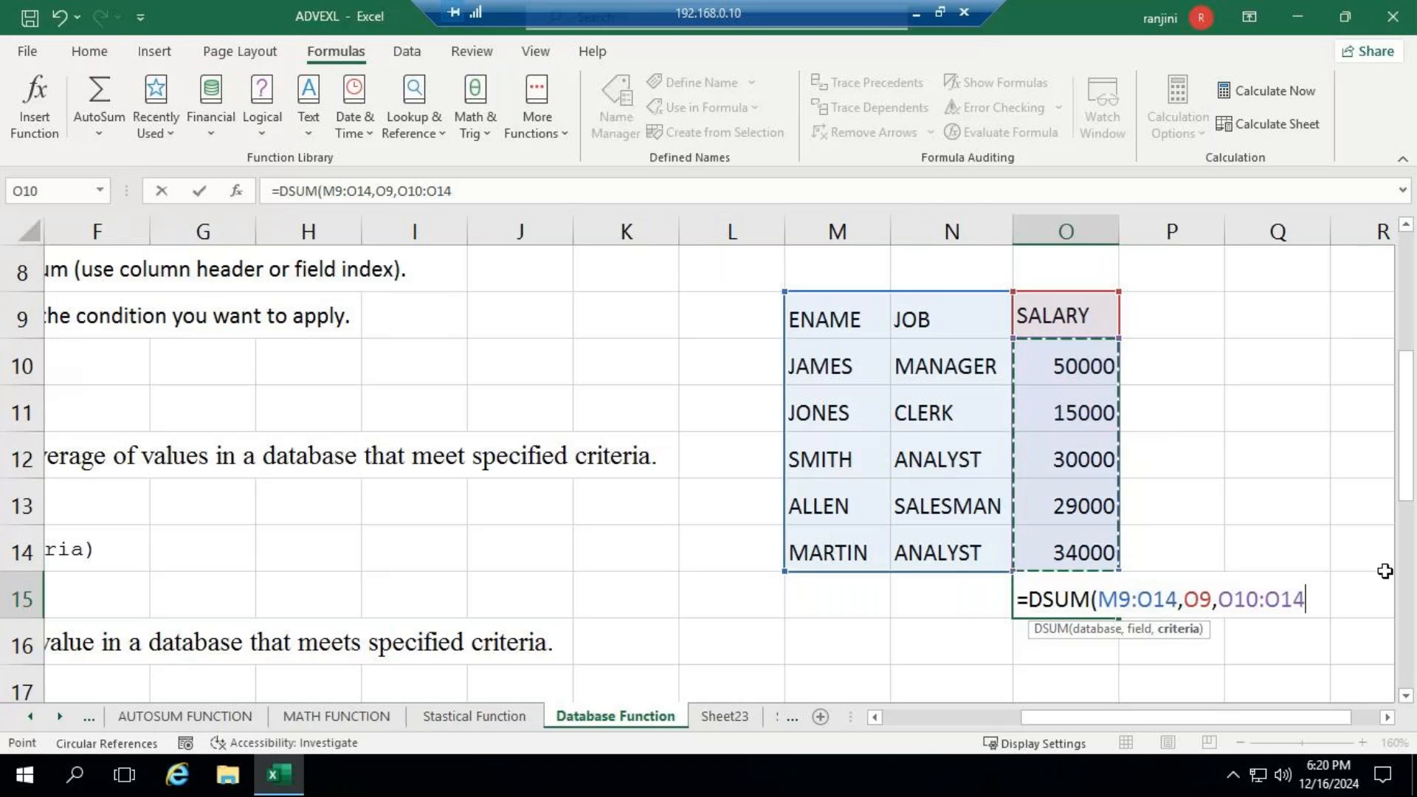
pyautogui.press('Return')
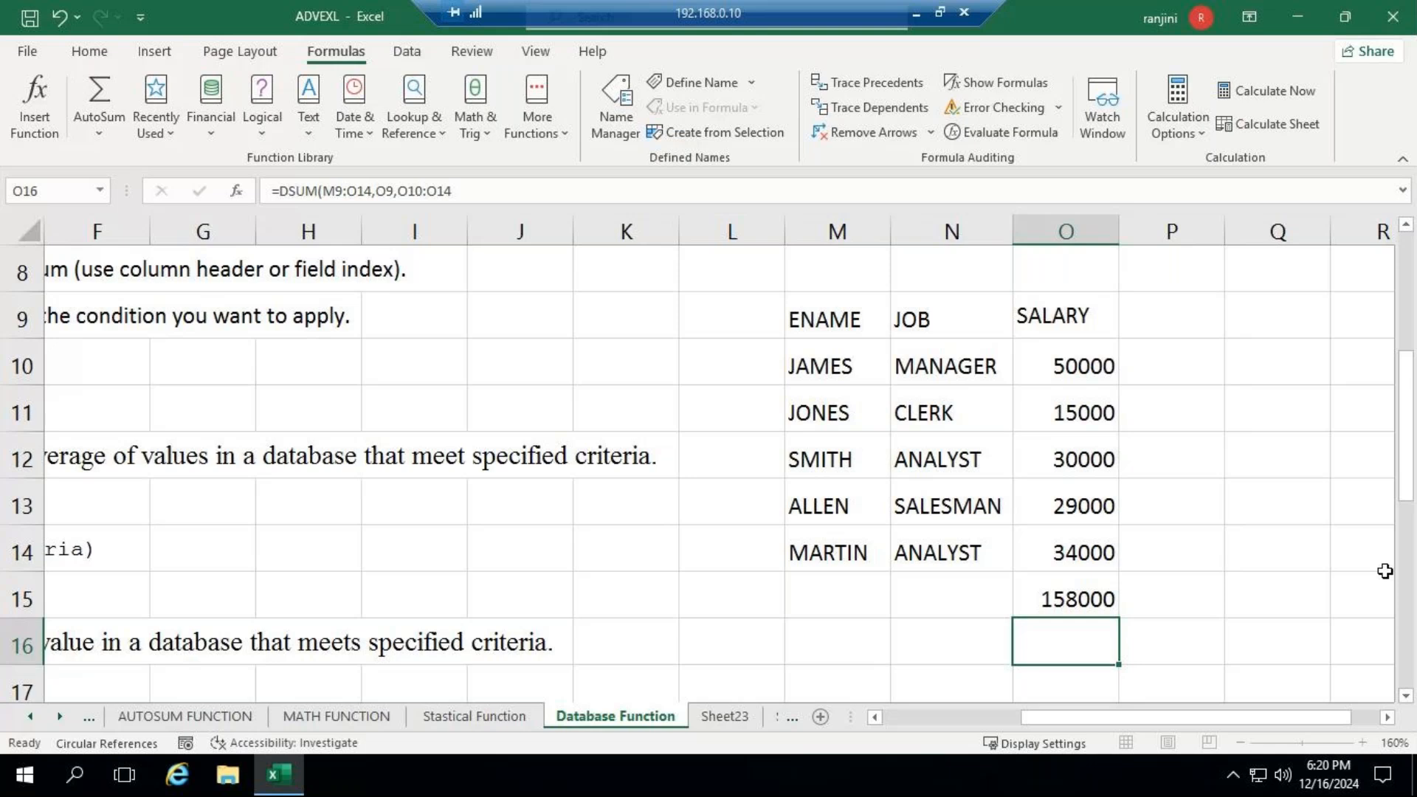
pyautogui.press('Up')
# - Build a criteria block beside the employee table with ENAME in Q9, J in Q10 and the heading SALARY in R9
pyautogui.click(1387, 717)
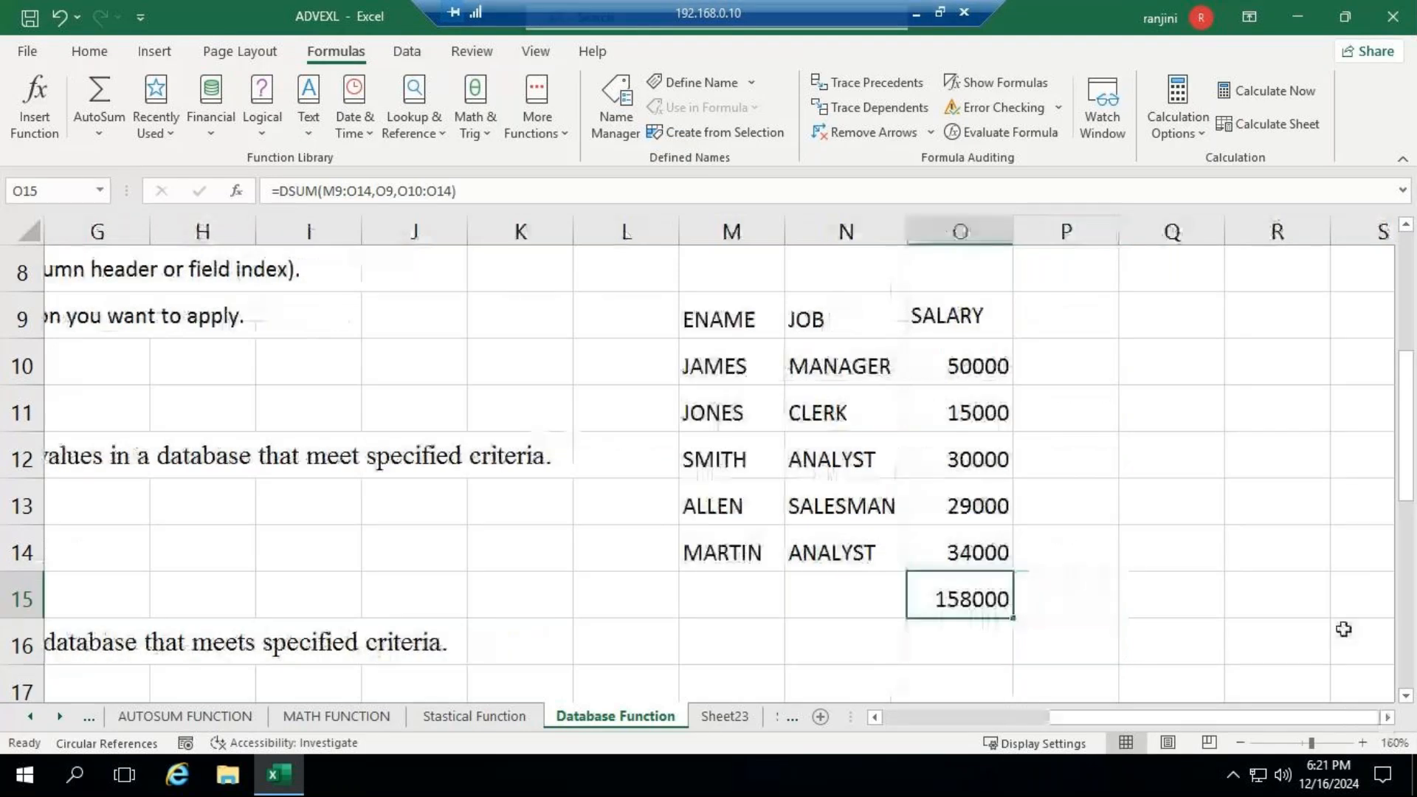
pyautogui.click(1147, 328)
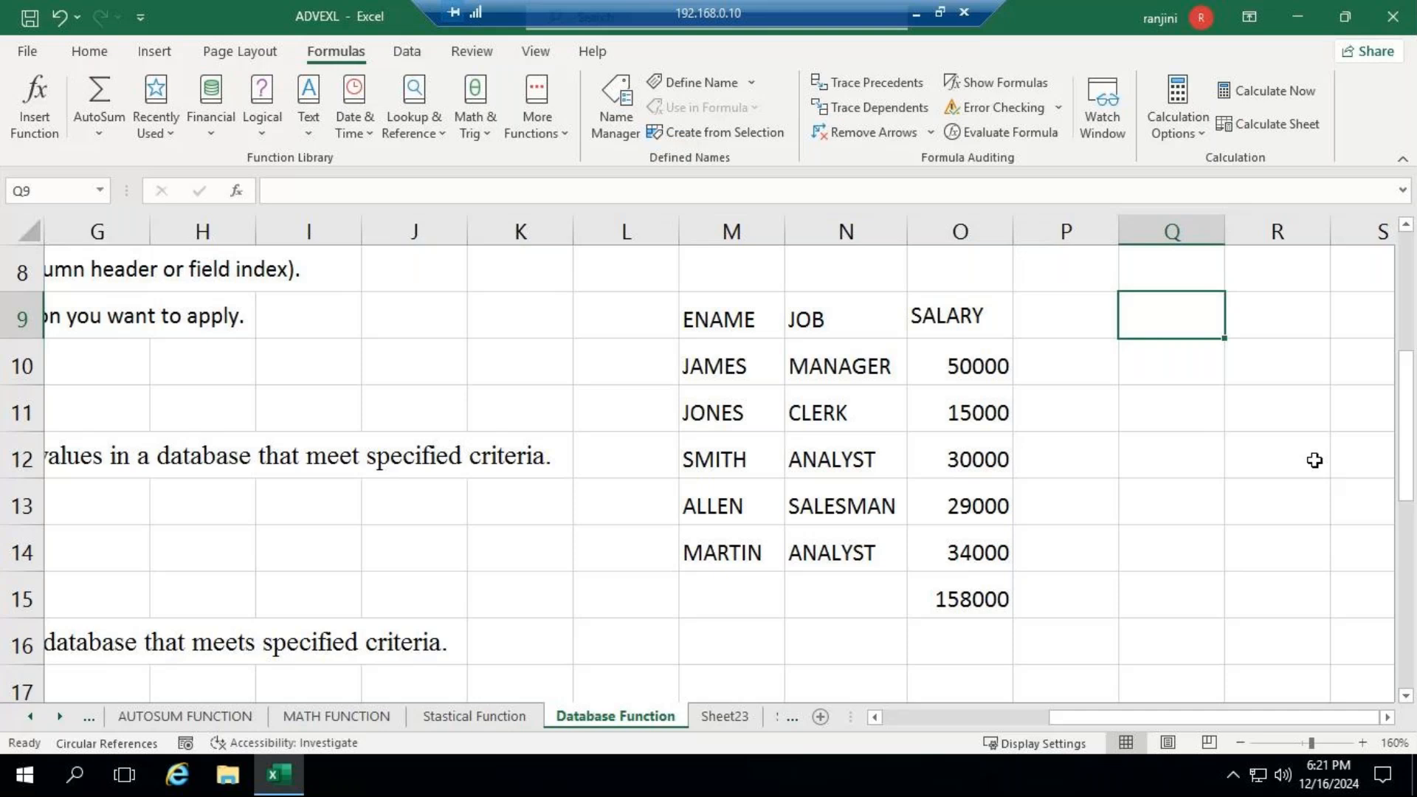
pyautogui.write('ENAME')
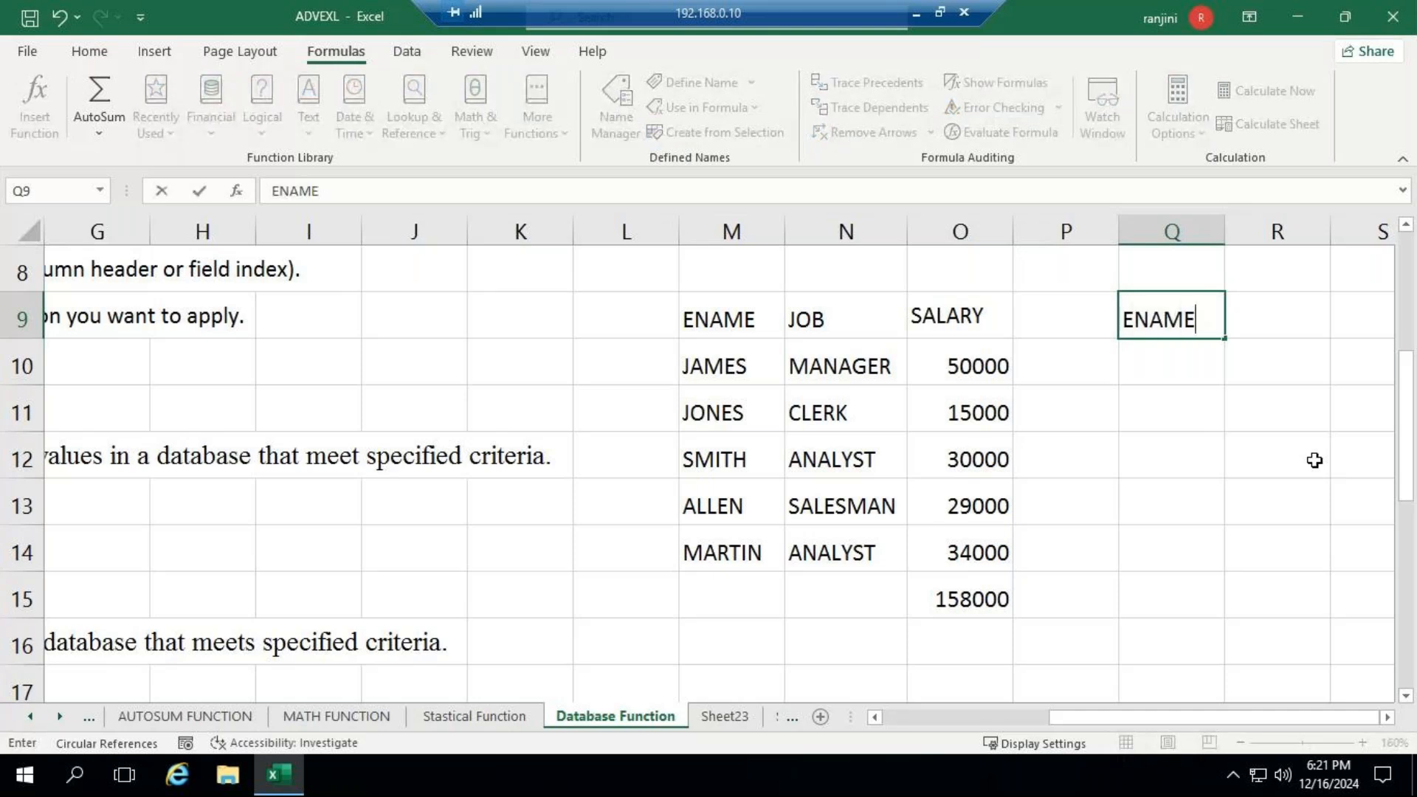
pyautogui.press('Return')
pyautogui.write('J')
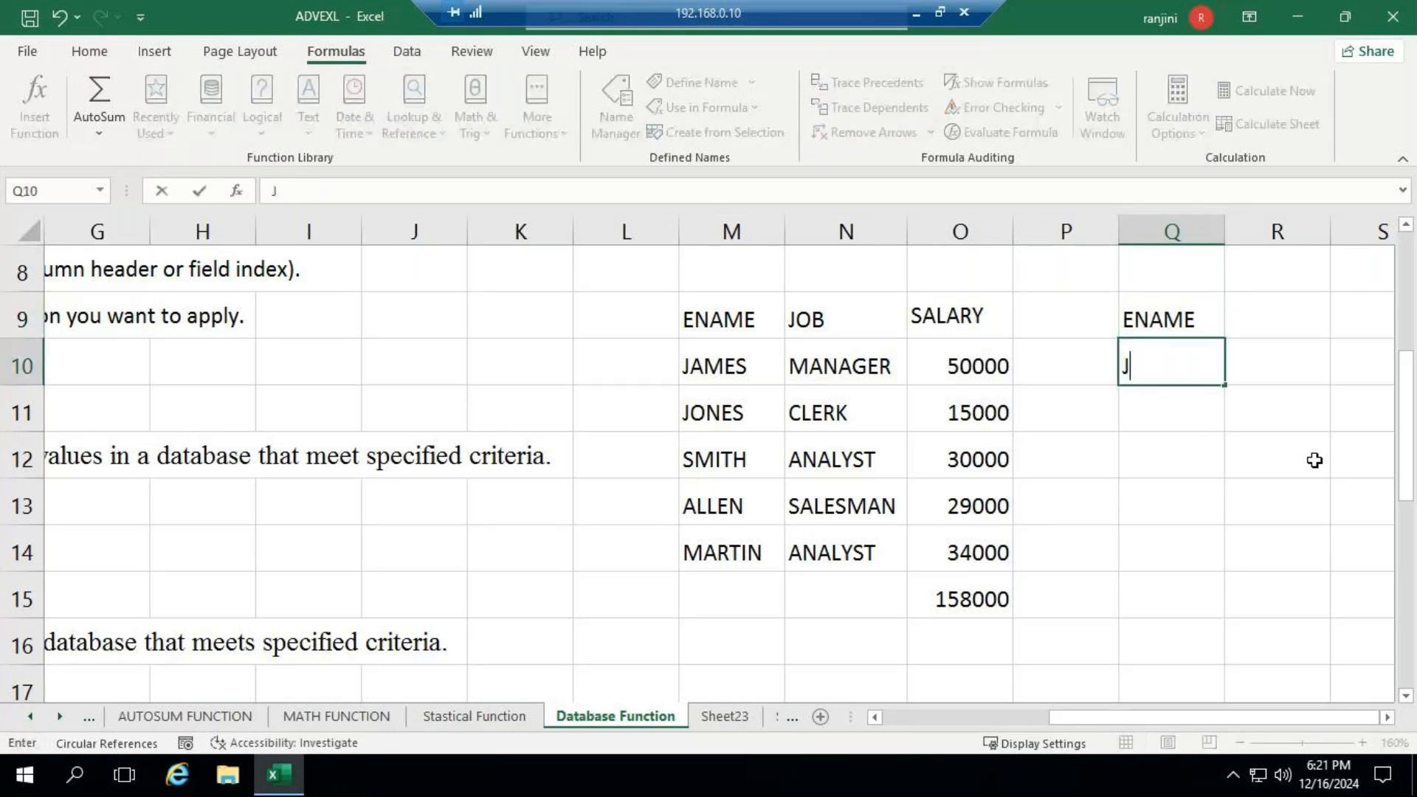
pyautogui.hotkey('ctrl', 'Return')
pyautogui.press('Right')
pyautogui.press('Up')
pyautogui.write('SALARYH')
pyautogui.press('BackSpace')
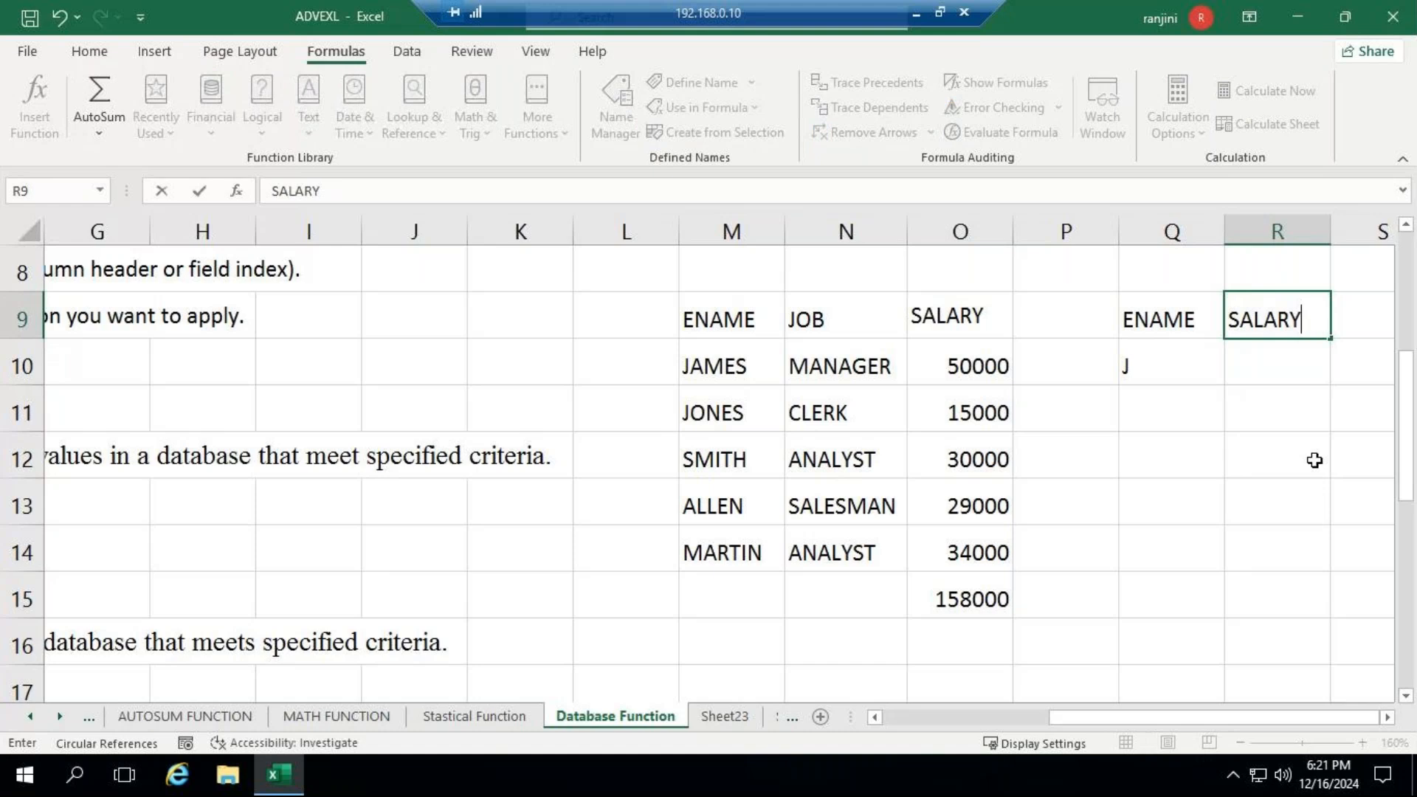
pyautogui.press('Return')
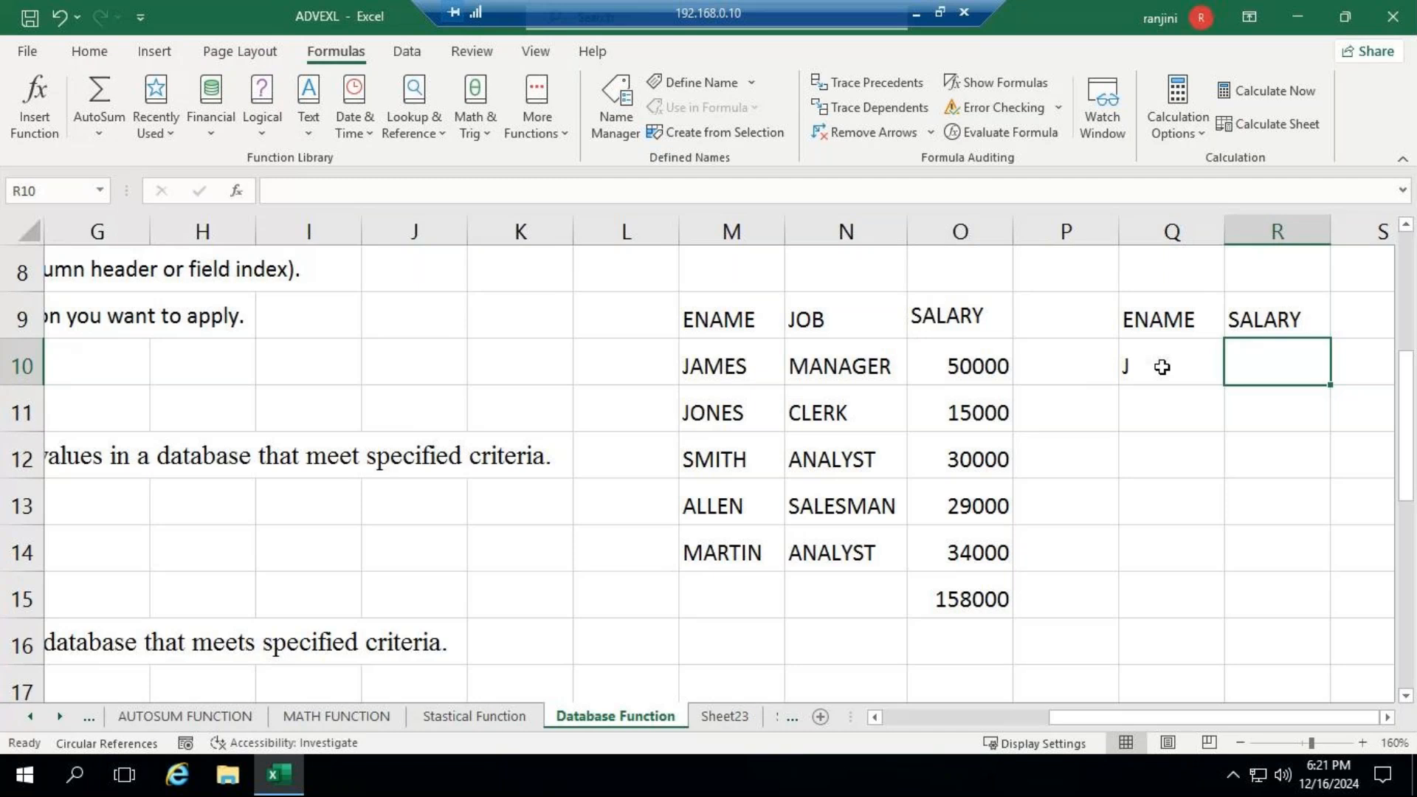
# - Enter a DSUM formula in R10 with database M9:O14, field O9 and criteria Q9:Q10, and check it against the salaries in O10:O11
pyautogui.press('F2')
pyautogui.write('=DSUM(')
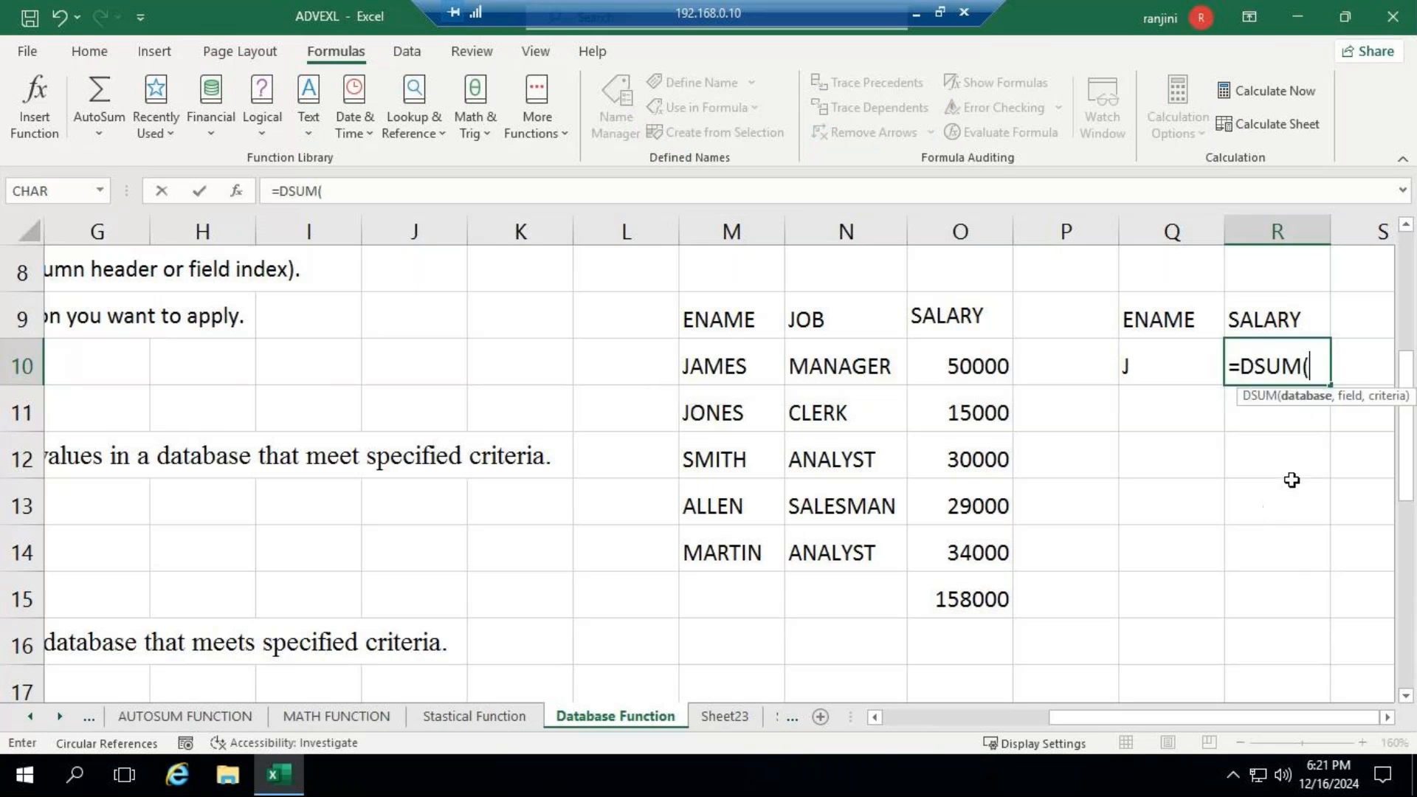
pyautogui.moveTo(733, 324); pyautogui.dragTo(954, 547)
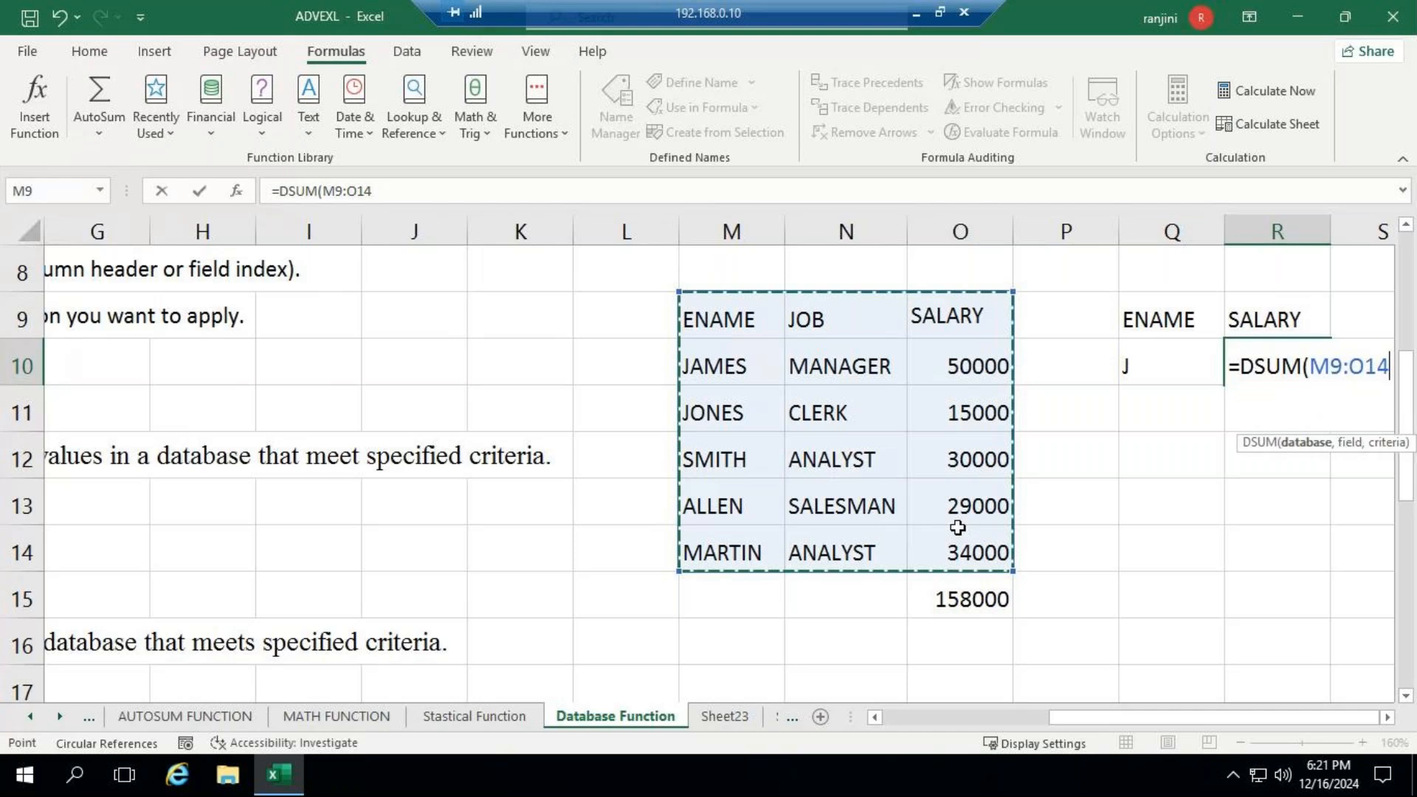
pyautogui.write(',')
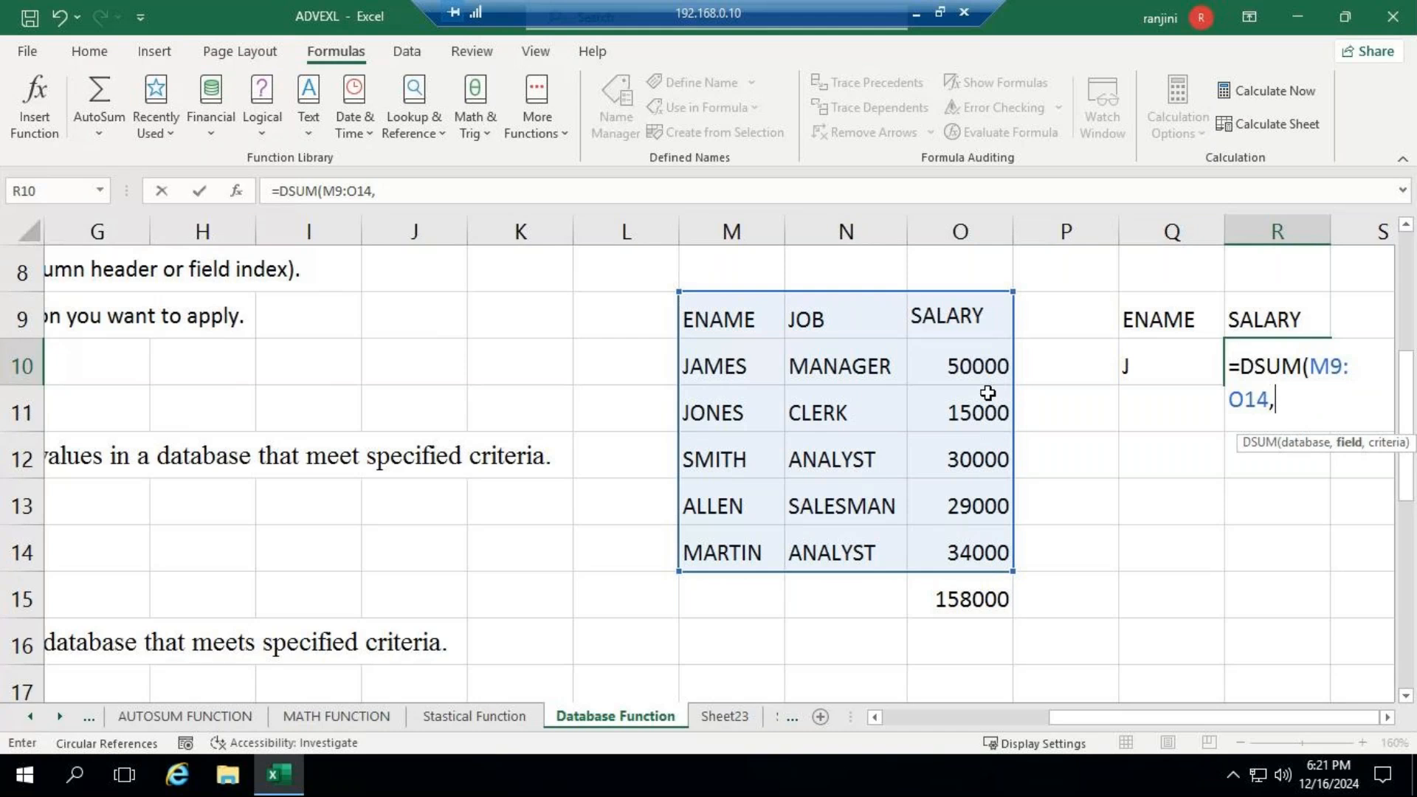
pyautogui.click(957, 316)
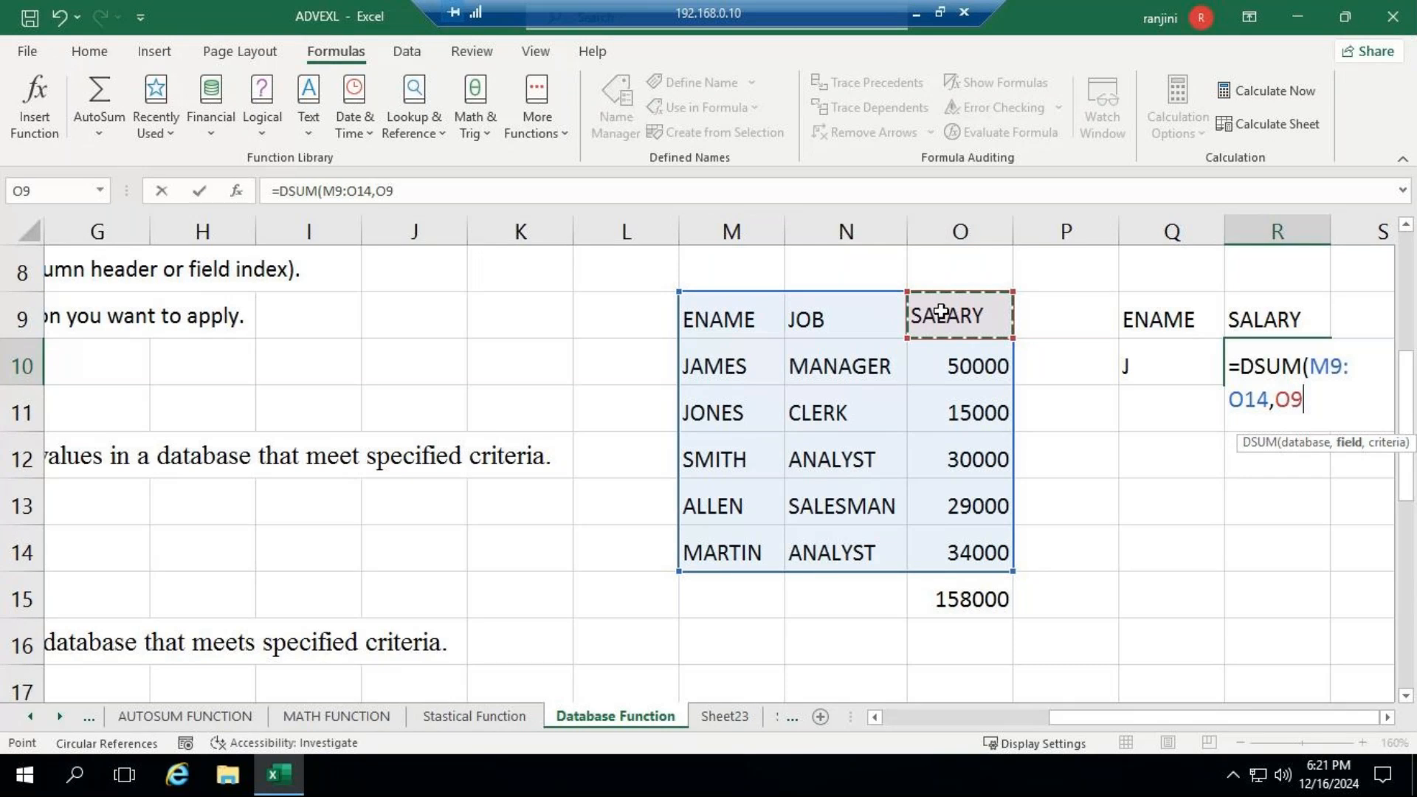
pyautogui.write(',')
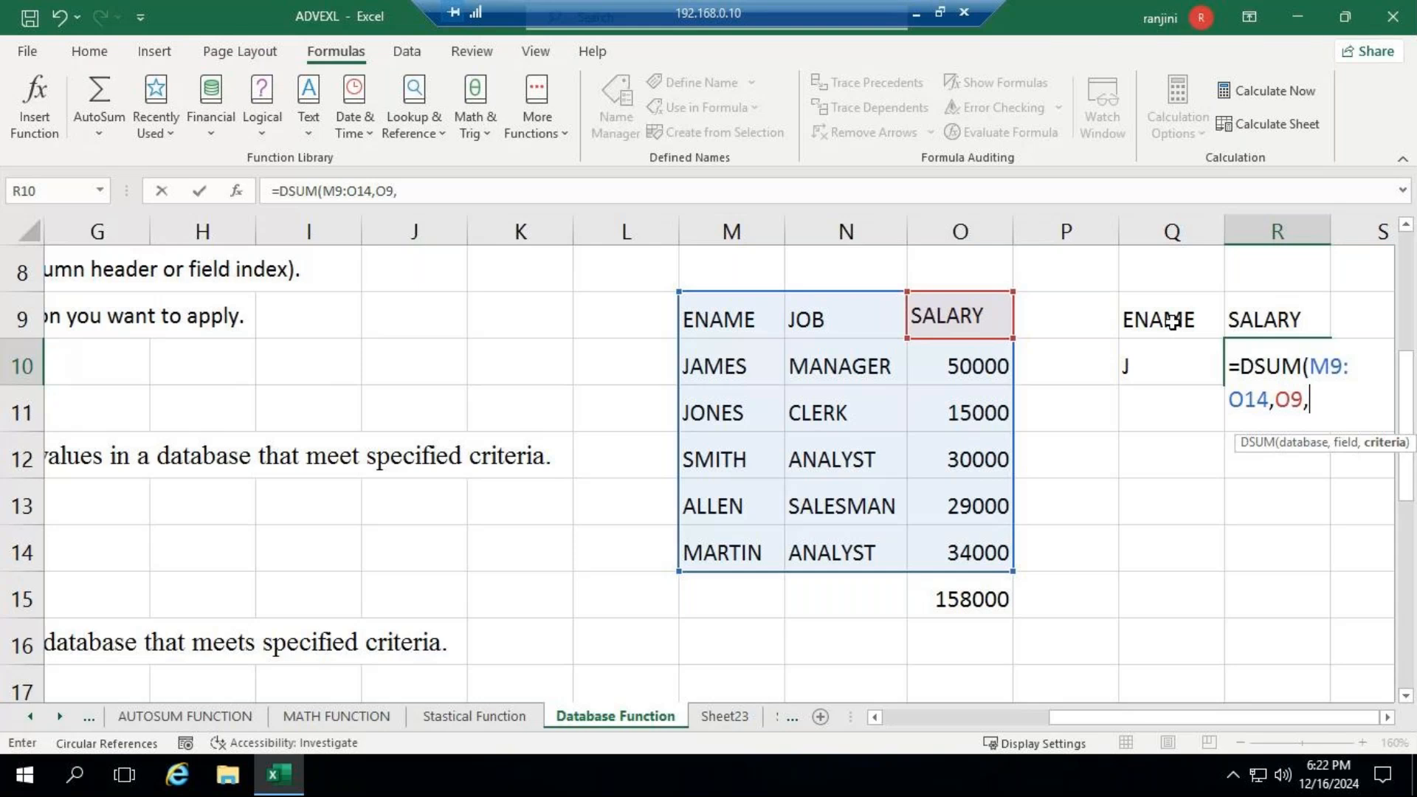
pyautogui.moveTo(1173, 321); pyautogui.dragTo(1176, 380)
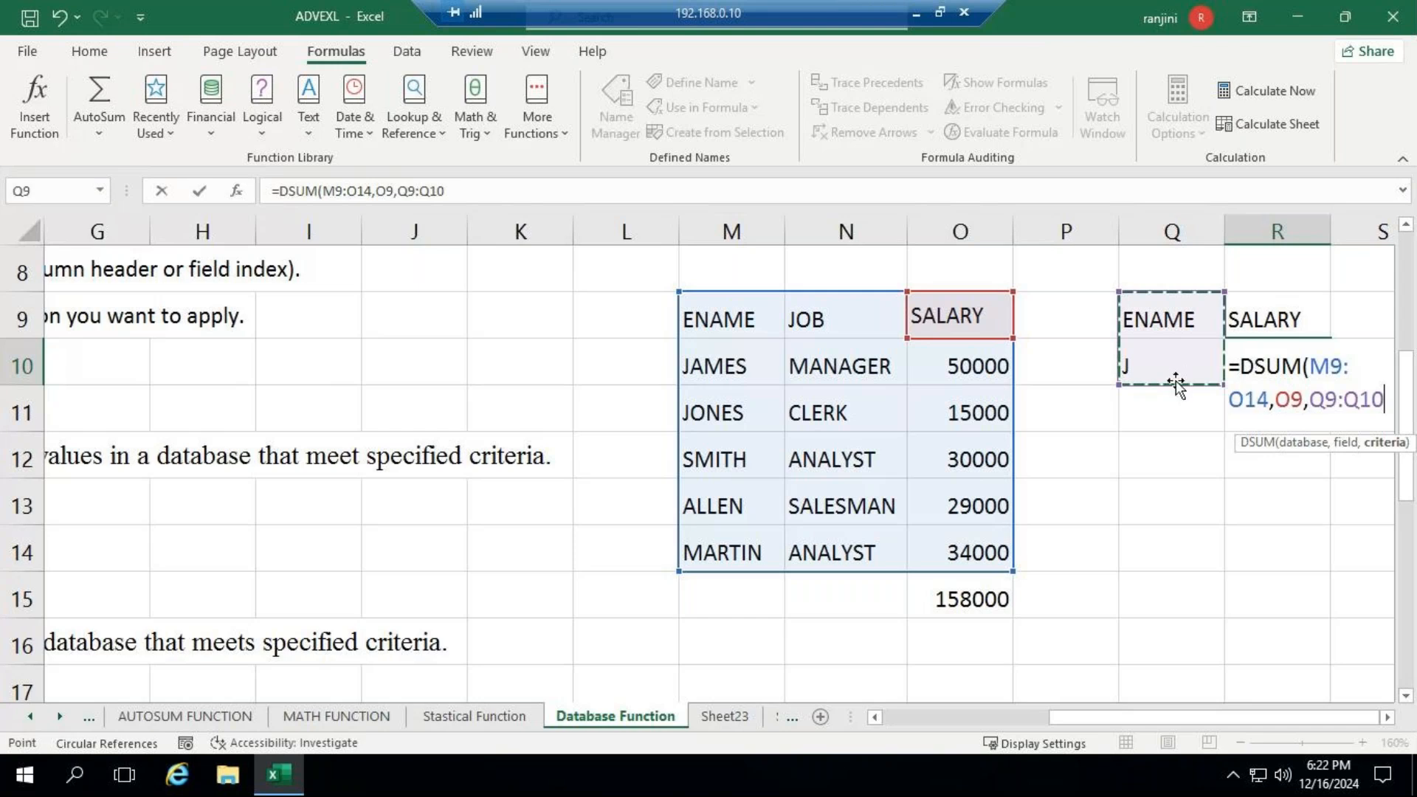
pyautogui.press('Return')
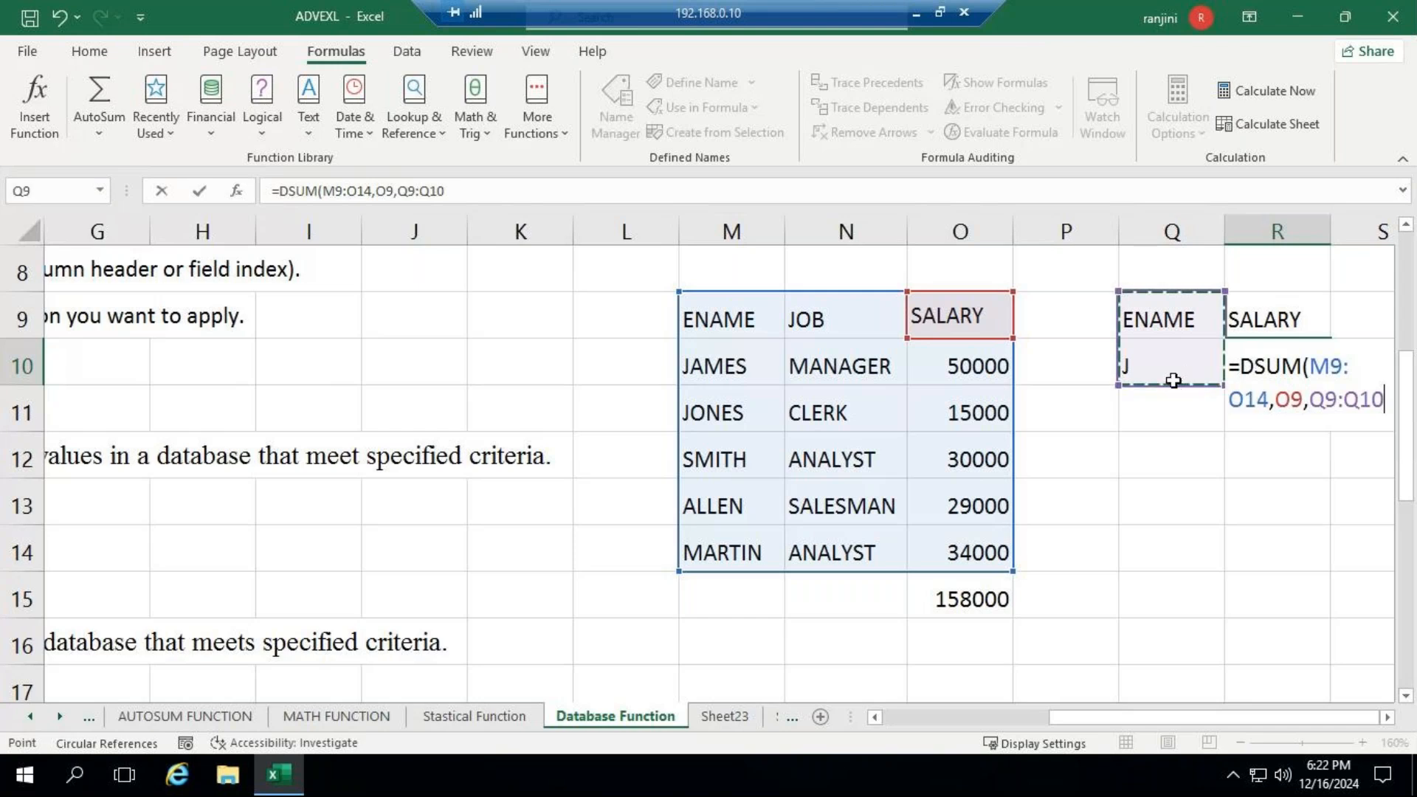
pyautogui.press('Return')
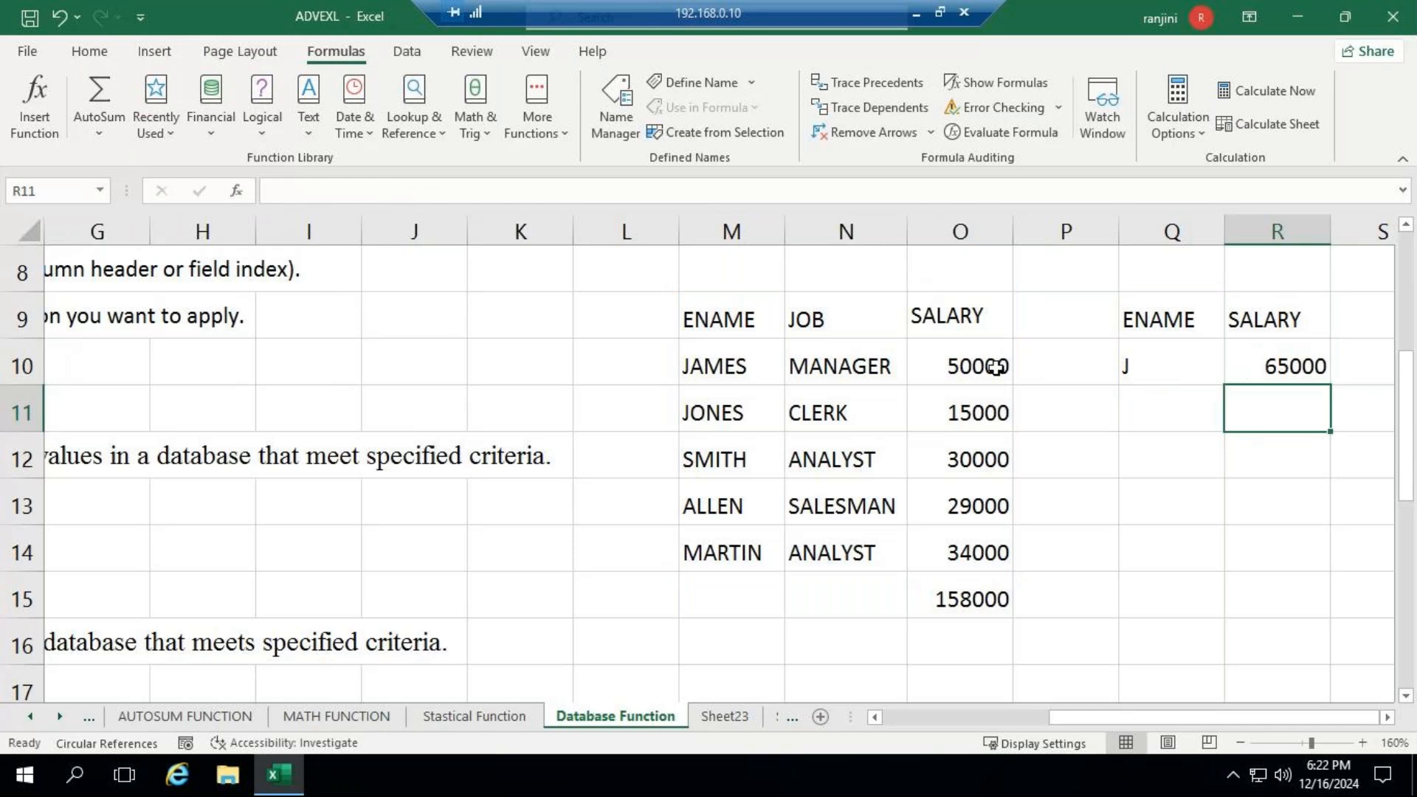
pyautogui.moveTo(996, 366); pyautogui.dragTo(999, 405)
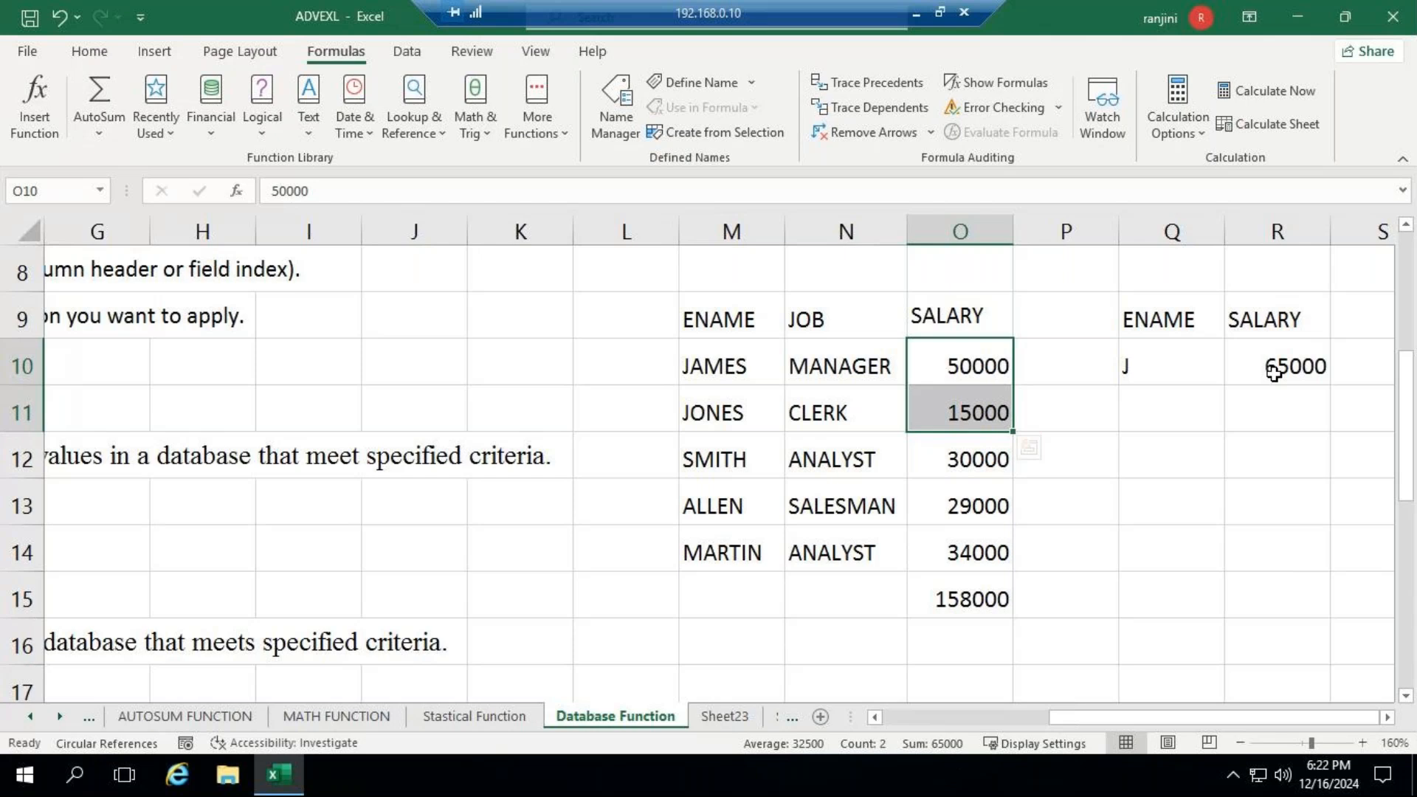
# - Add a second criteria block with JOB in Q12, ANALYST in Q13 and the heading SALARY in R12
pyautogui.click(1159, 452)
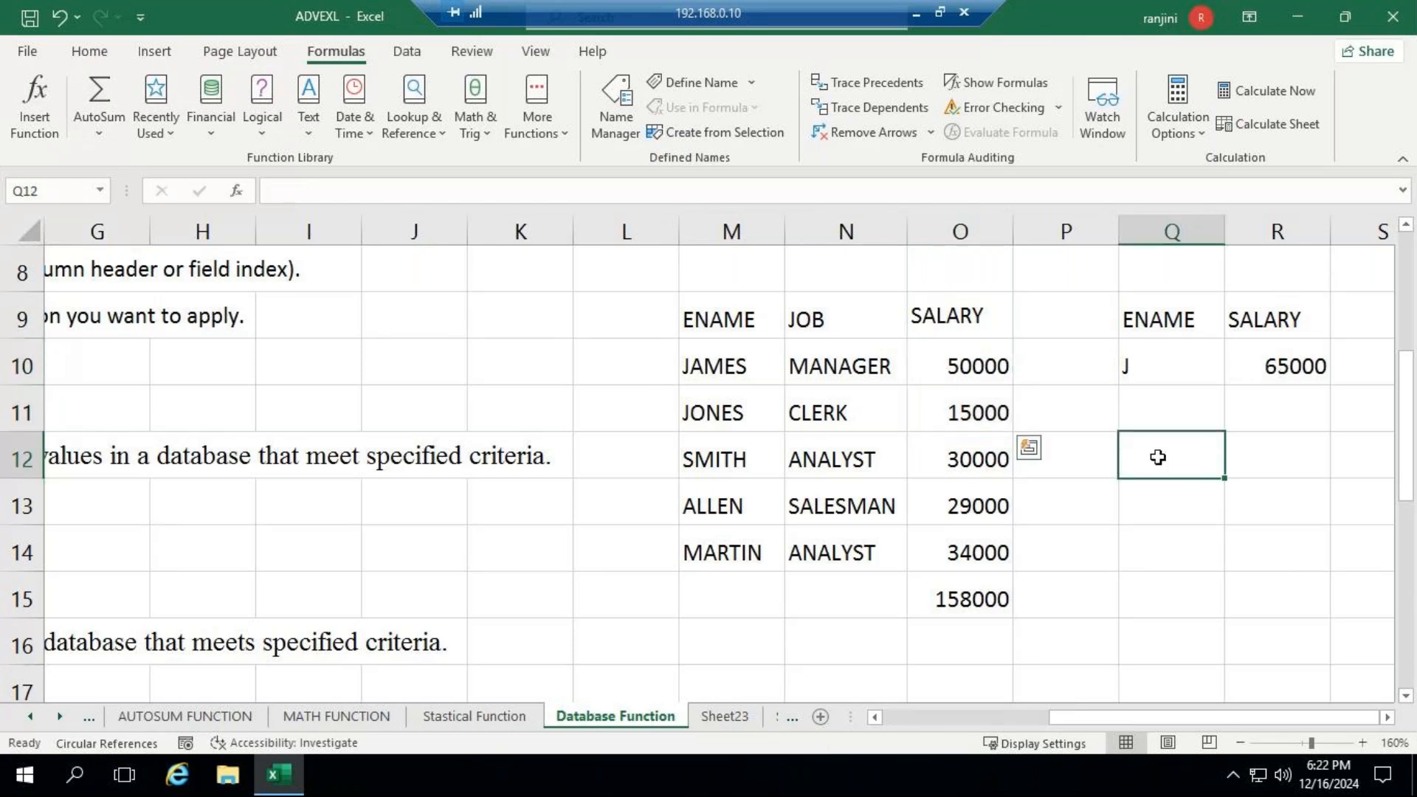
pyautogui.write('J')
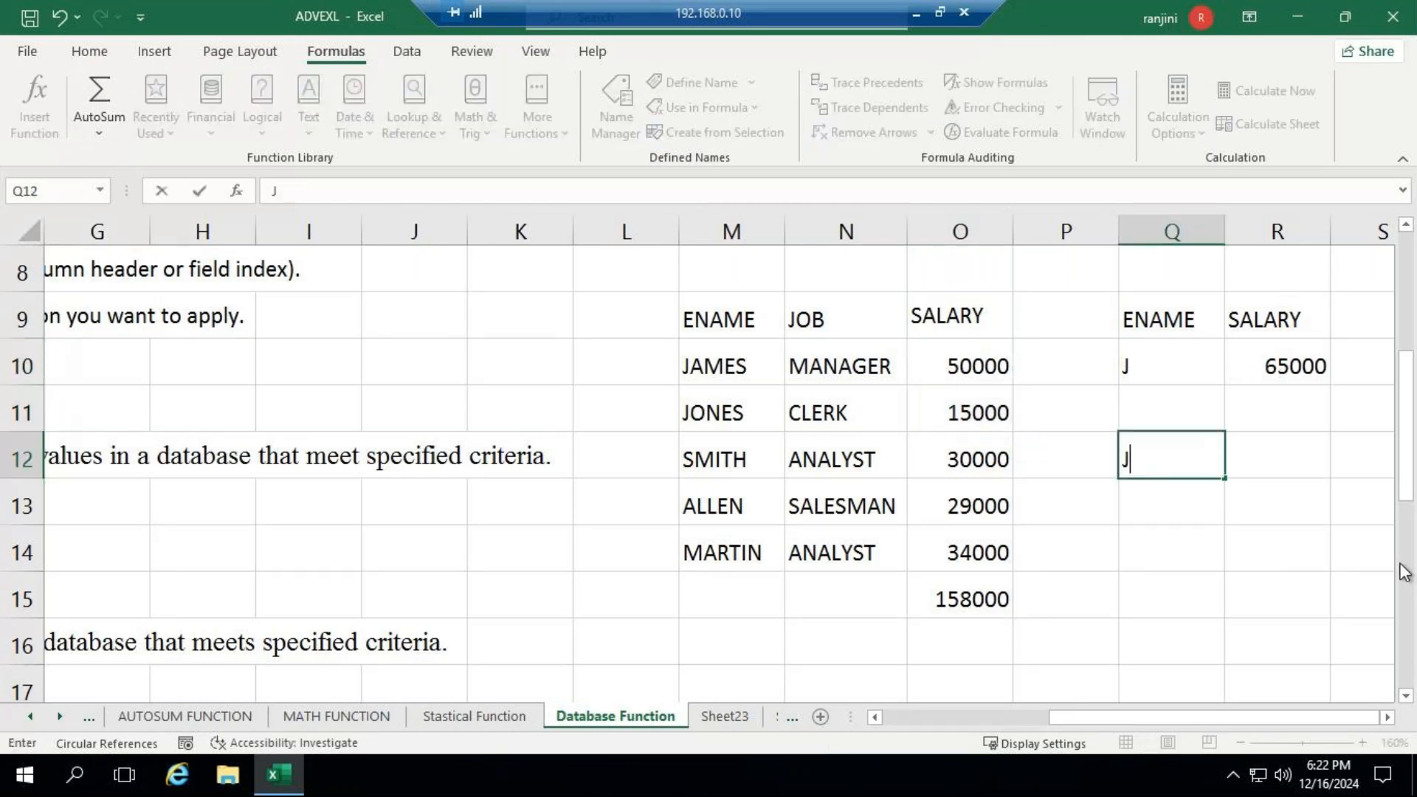
pyautogui.write('OB')
pyautogui.hotkey('ctrl', 'Return')
pyautogui.press('Return')
pyautogui.write('ANALYUST')
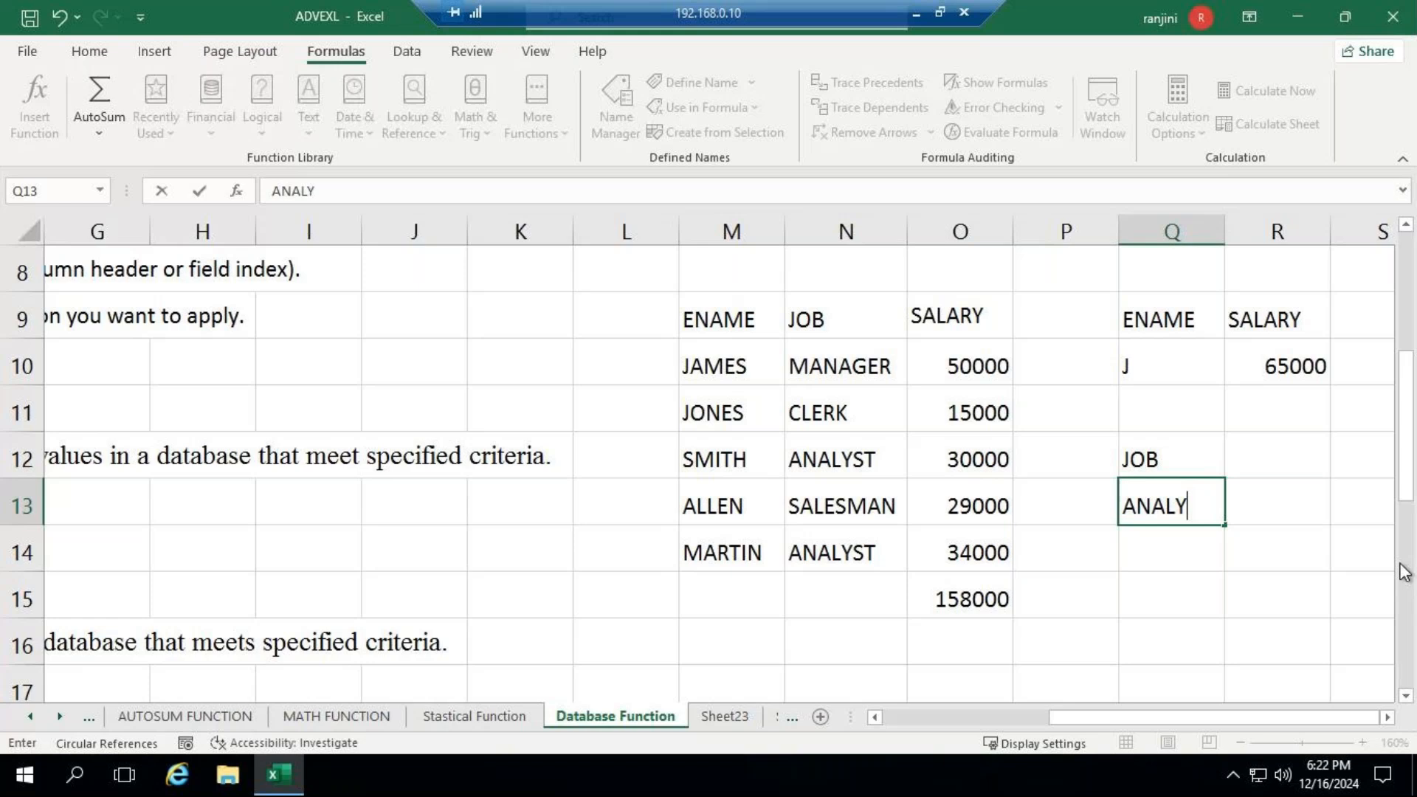
pyautogui.press('BackSpace')
pyautogui.press('BackSpace')
pyautogui.press('BackSpace')
pyautogui.write('ST')
pyautogui.press('Tab')
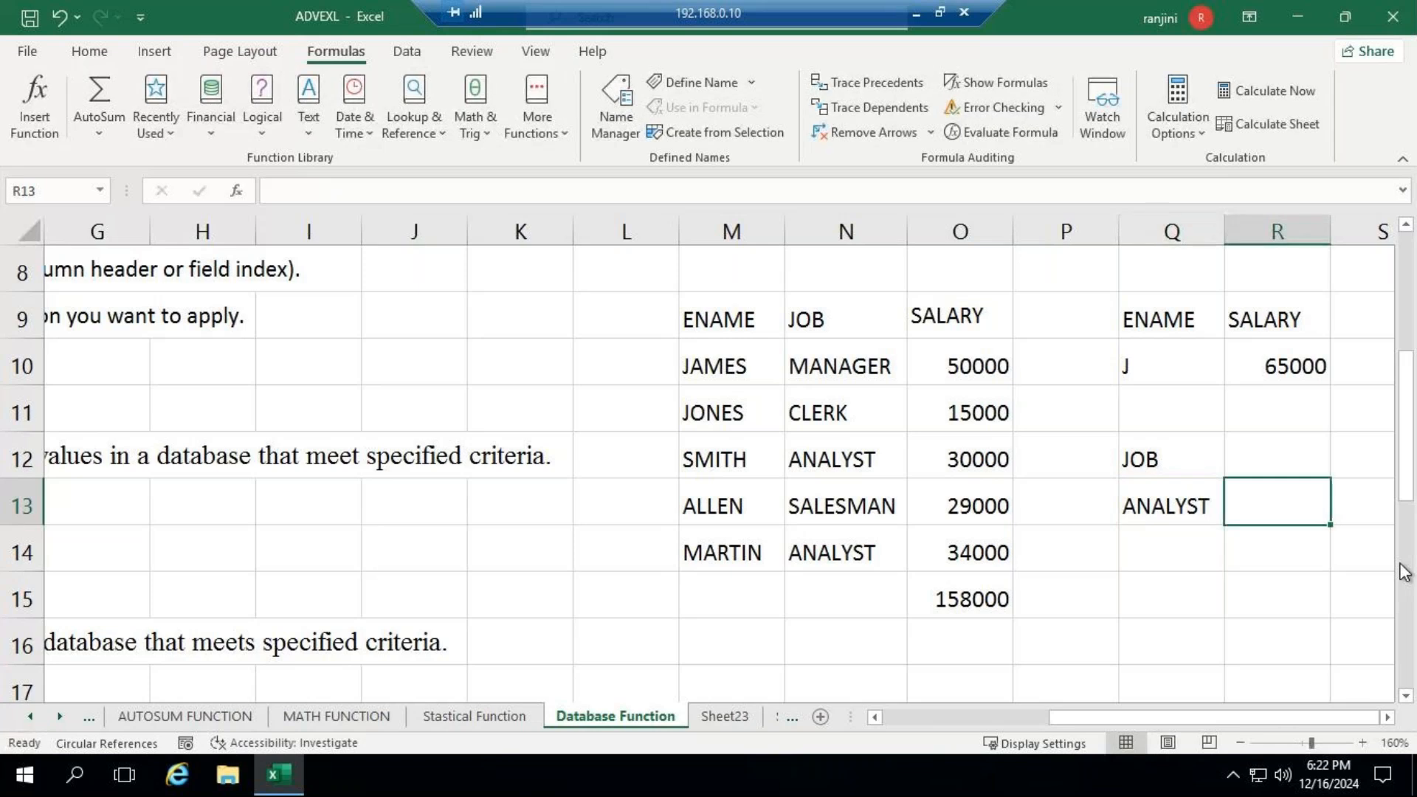
pyautogui.press('Up')
pyautogui.write('SALARY')
pyautogui.press('Return')
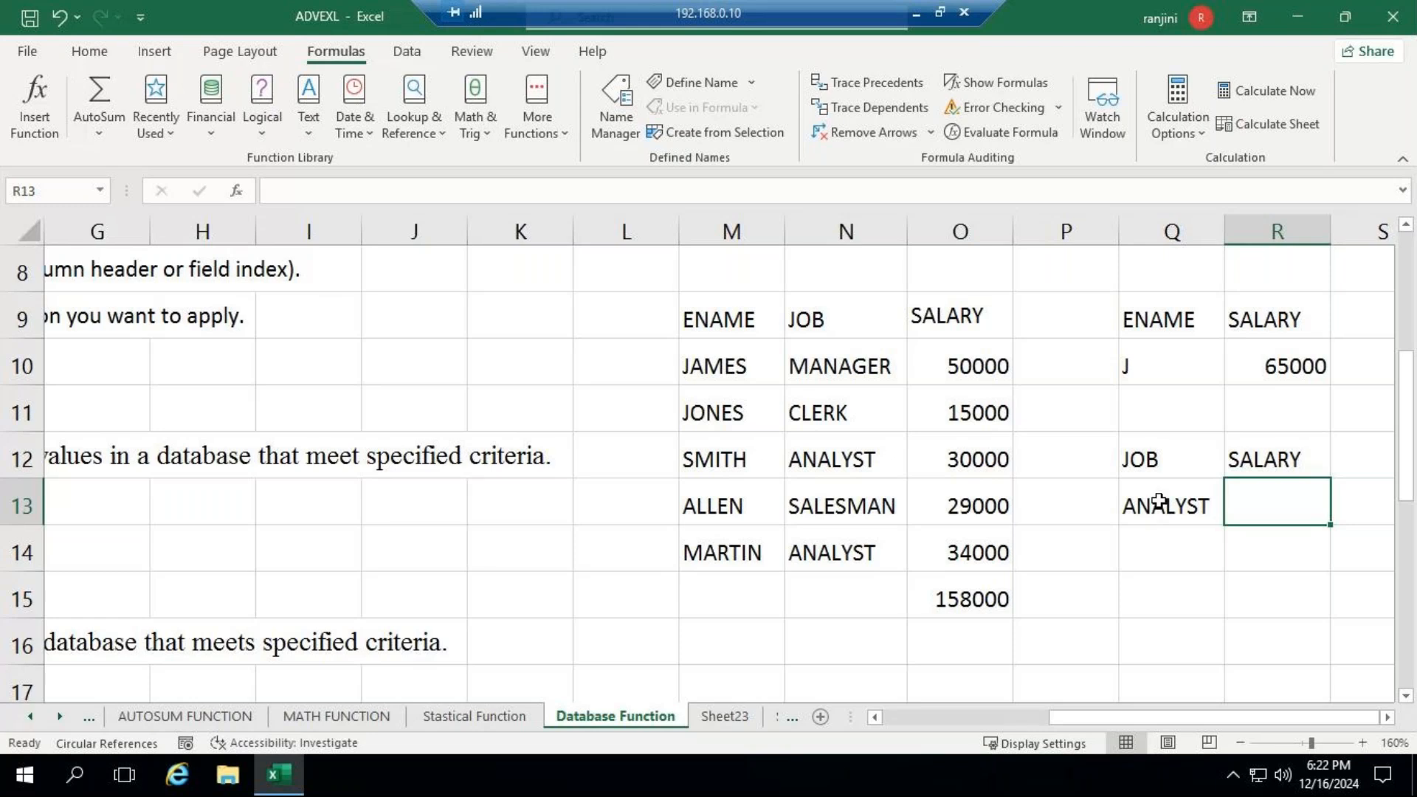
# - Enter a DSUM formula in R13 with database M9:O14, field O9 and criteria Q12:Q13, and check it against the salaries in O12 and O14
pyautogui.press('F2')
pyautogui.write('=D')
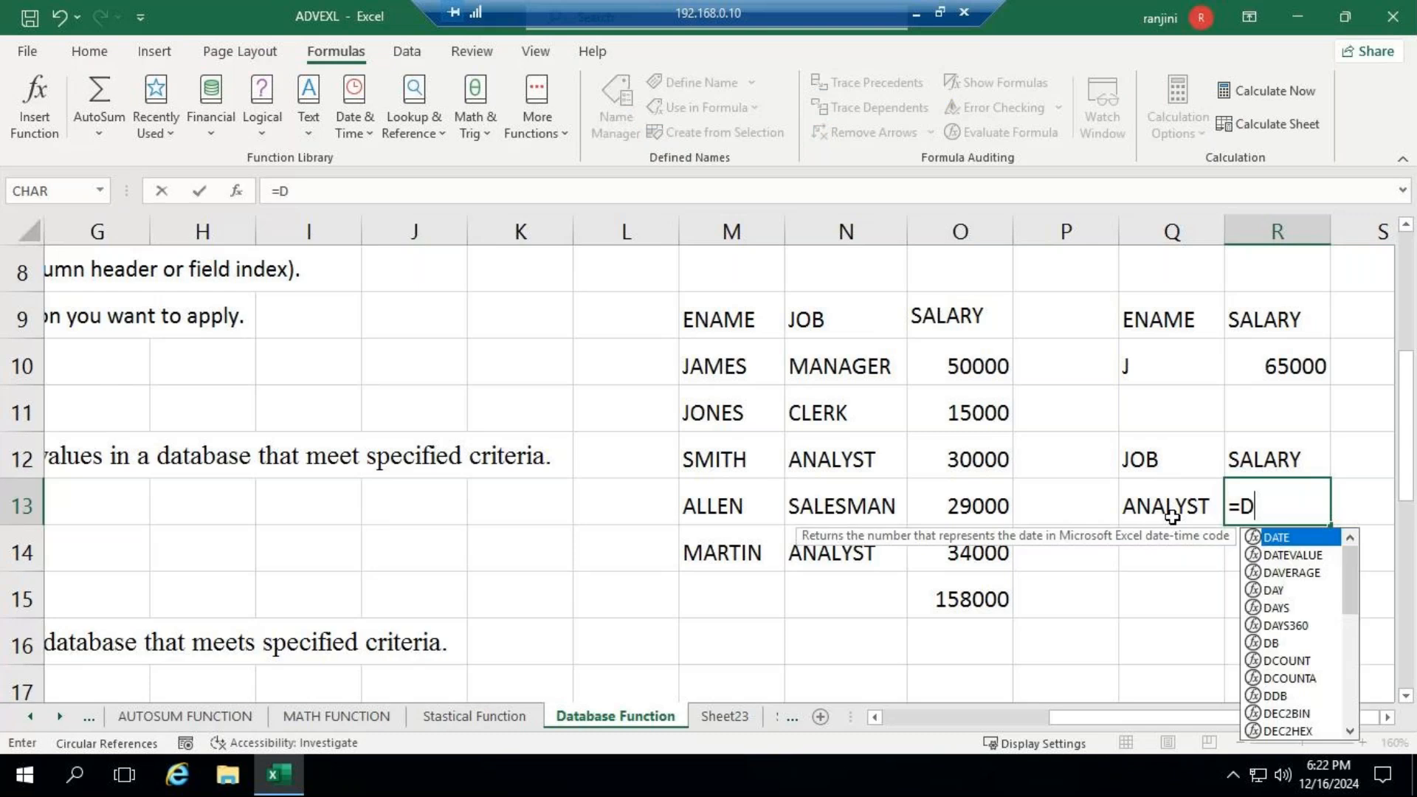
pyautogui.write('SUM(')
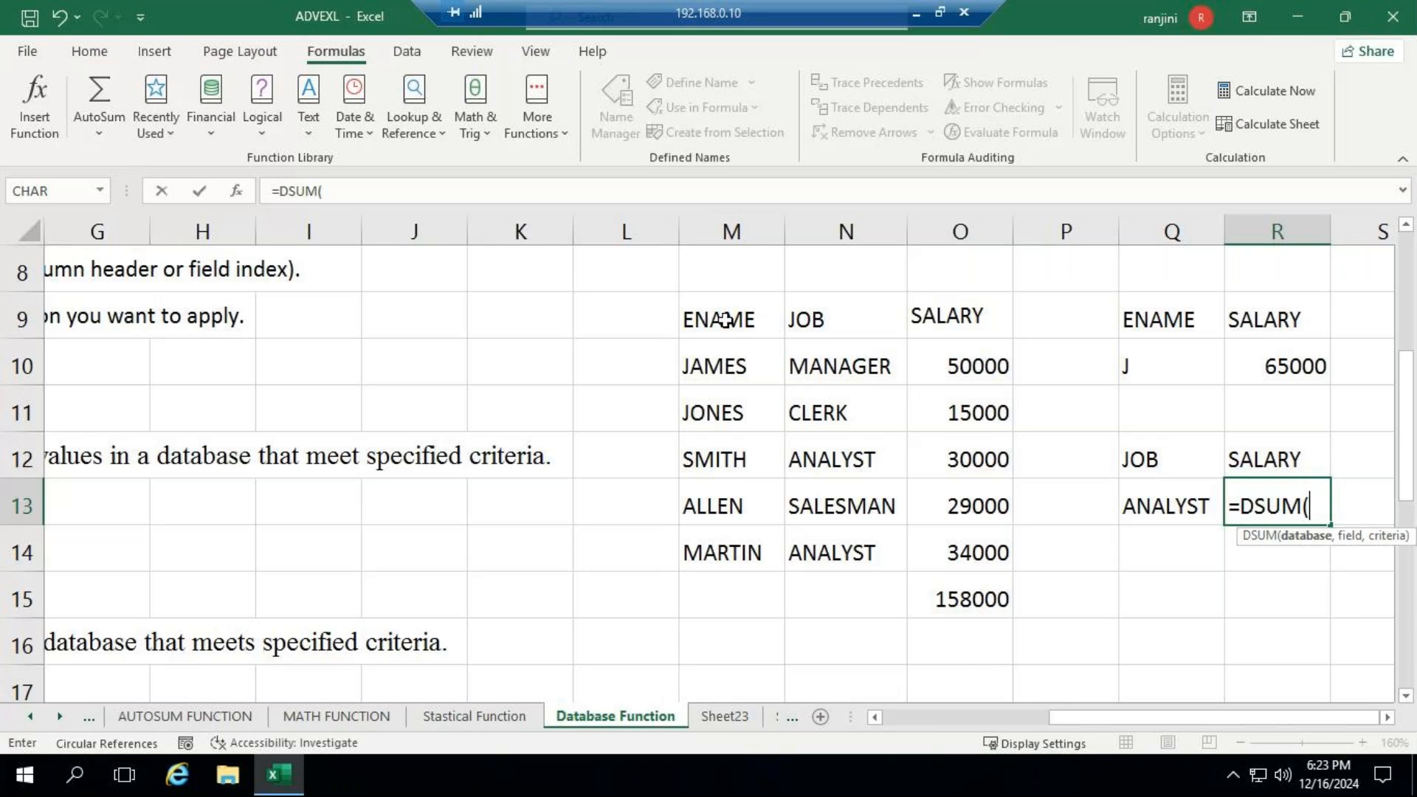
pyautogui.moveTo(726, 319); pyautogui.dragTo(964, 524)
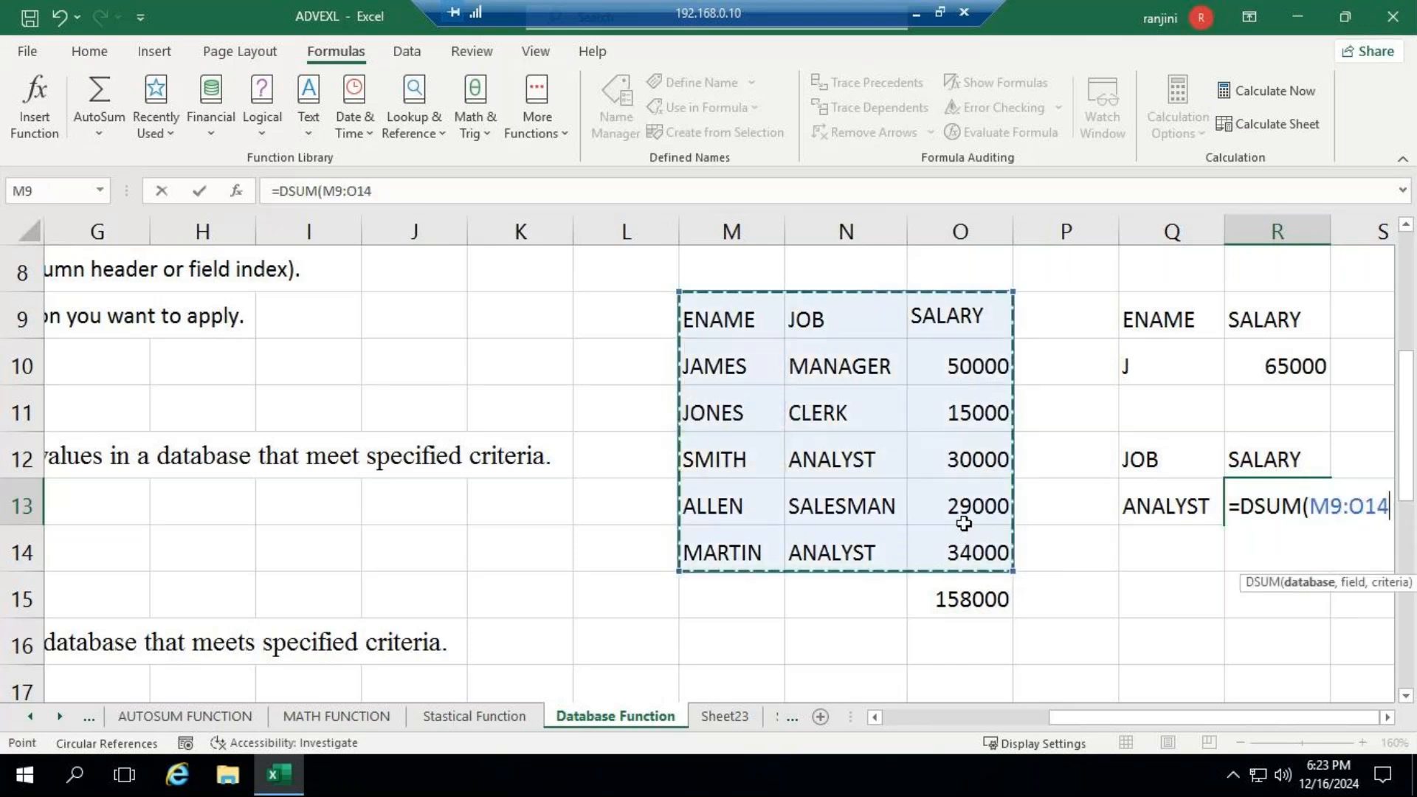
pyautogui.write(',')
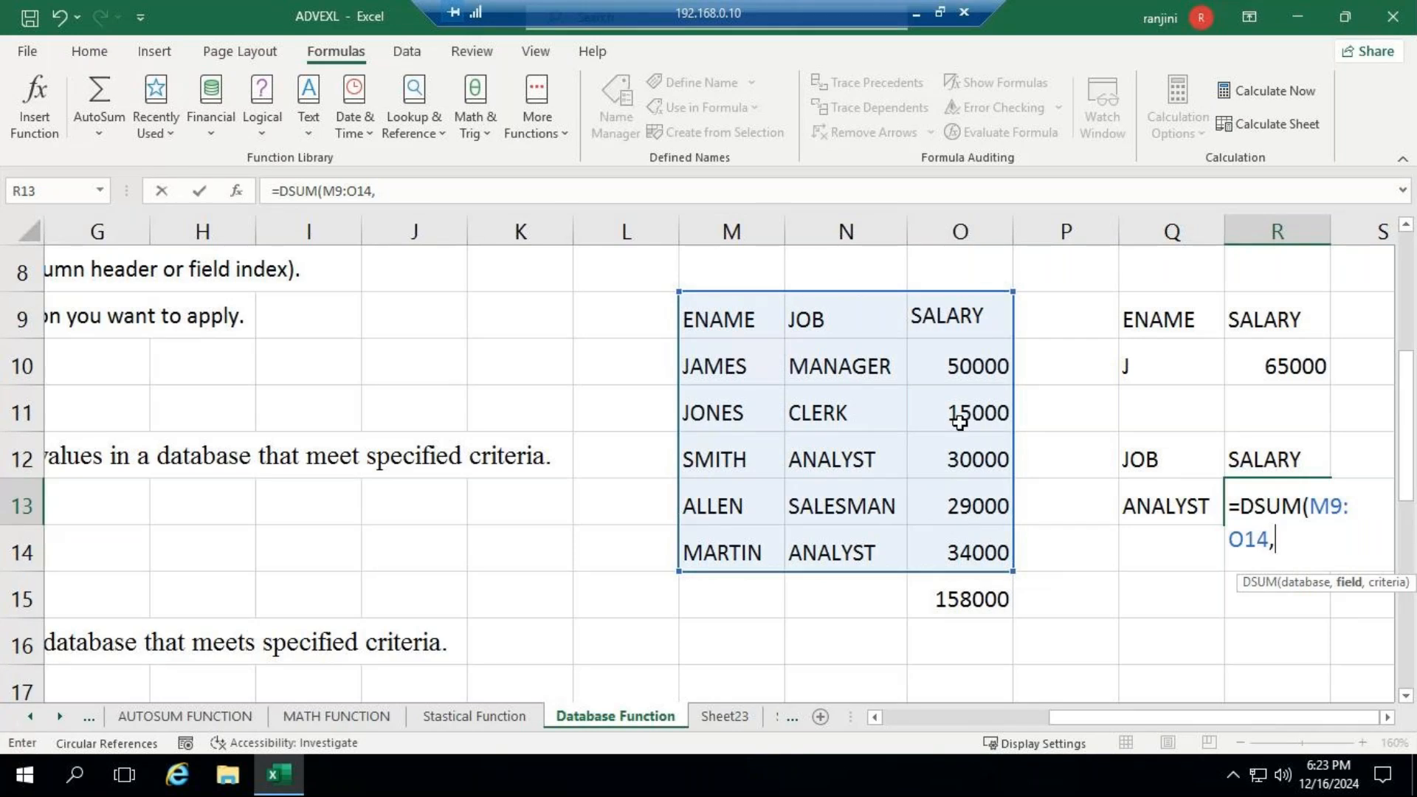
pyautogui.click(955, 320)
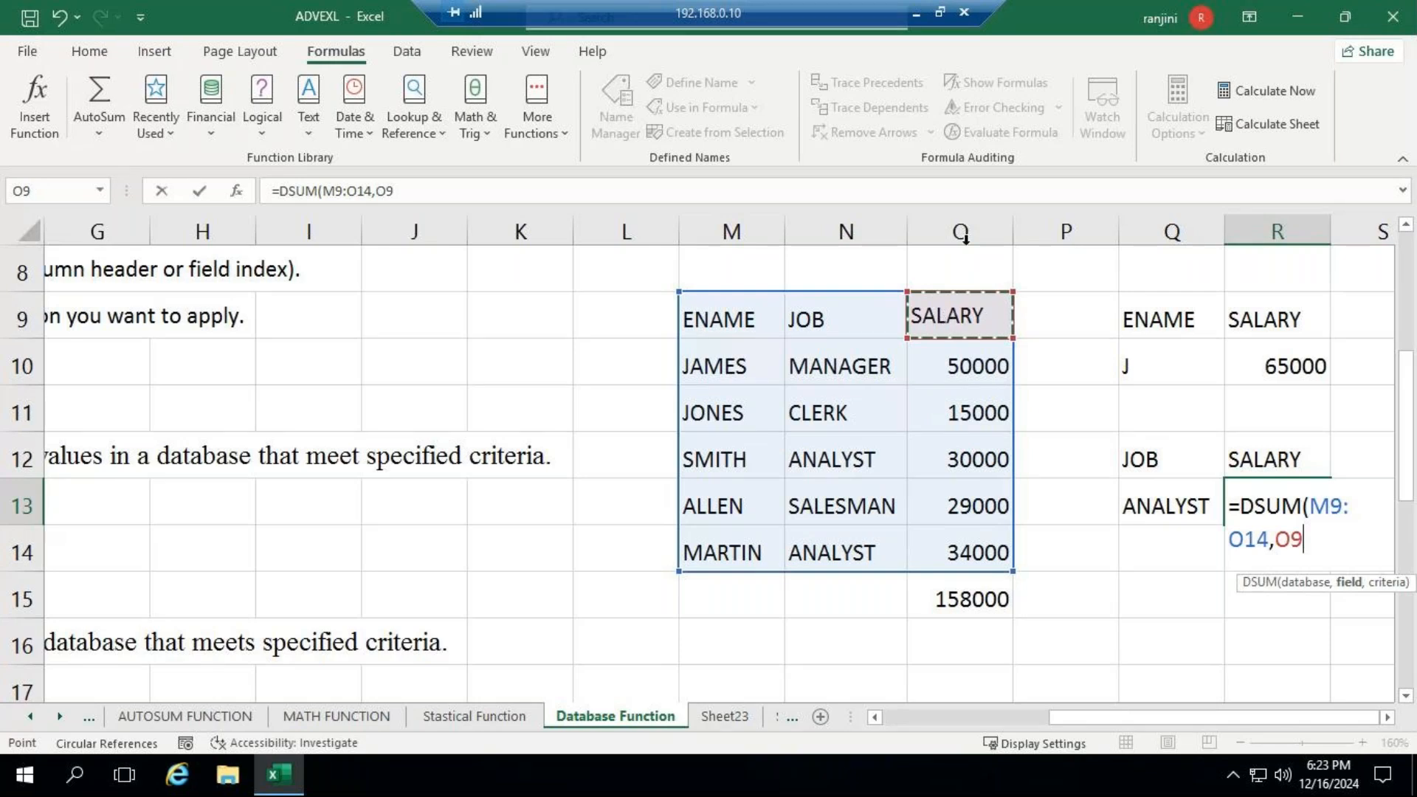
pyautogui.write(',')
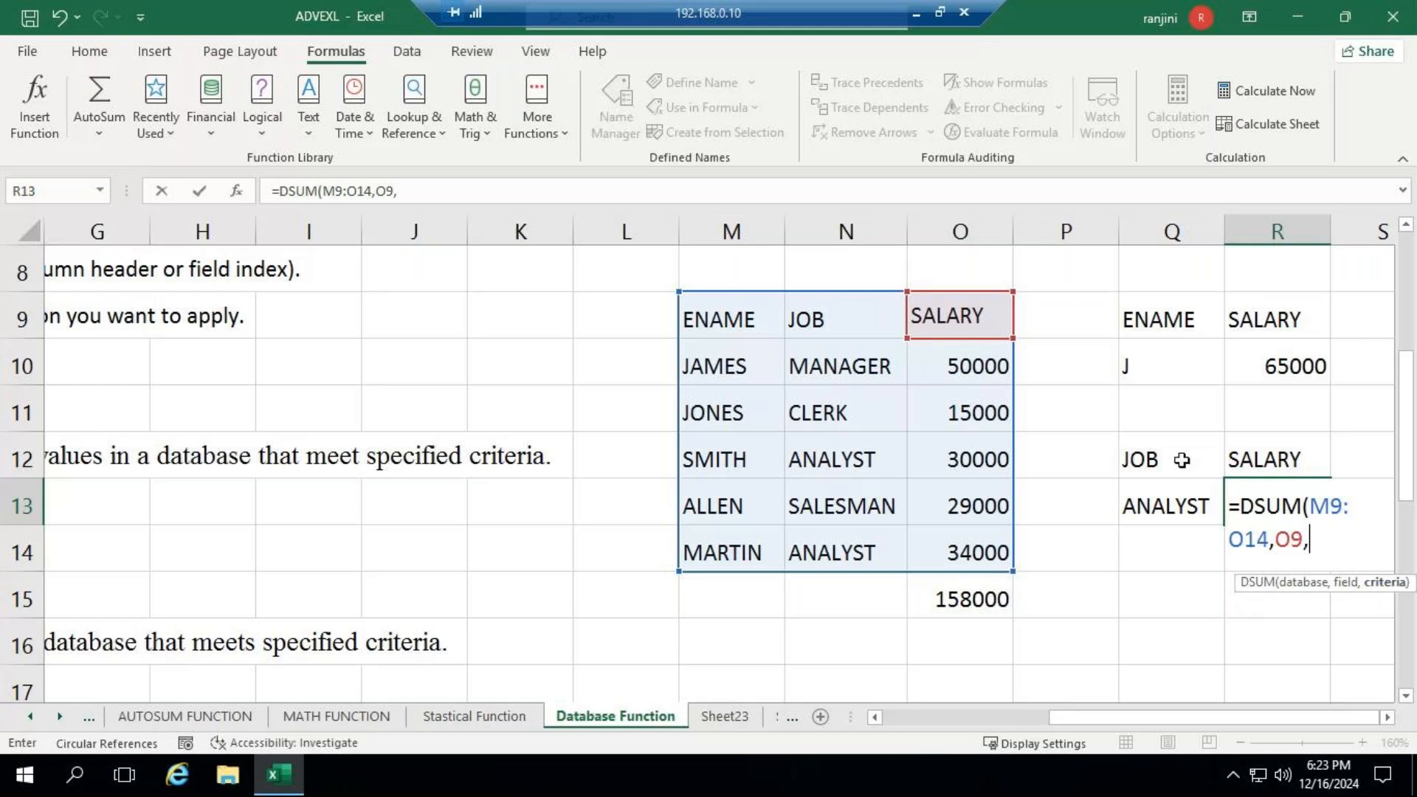
pyautogui.moveTo(1182, 460); pyautogui.dragTo(1181, 497)
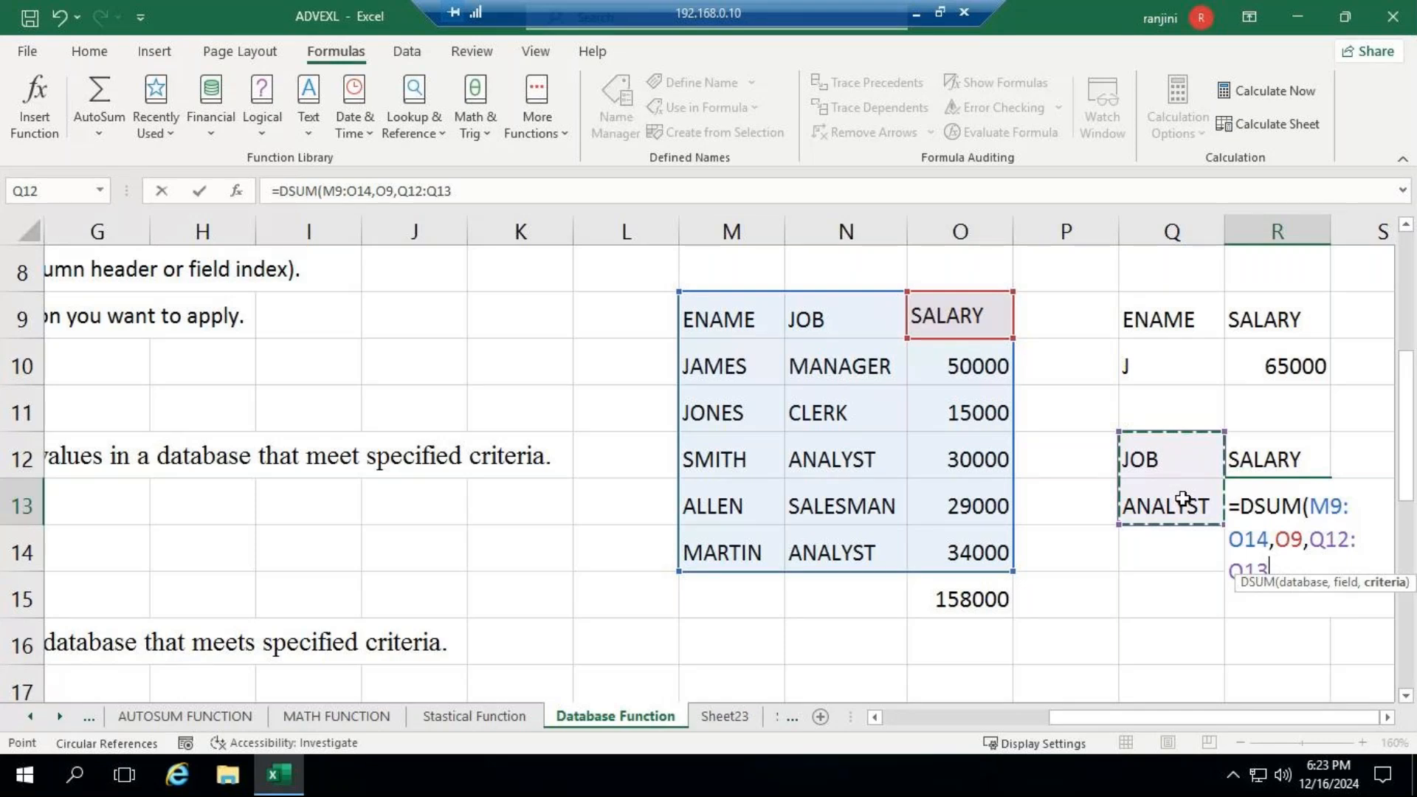
pyautogui.press('Return')
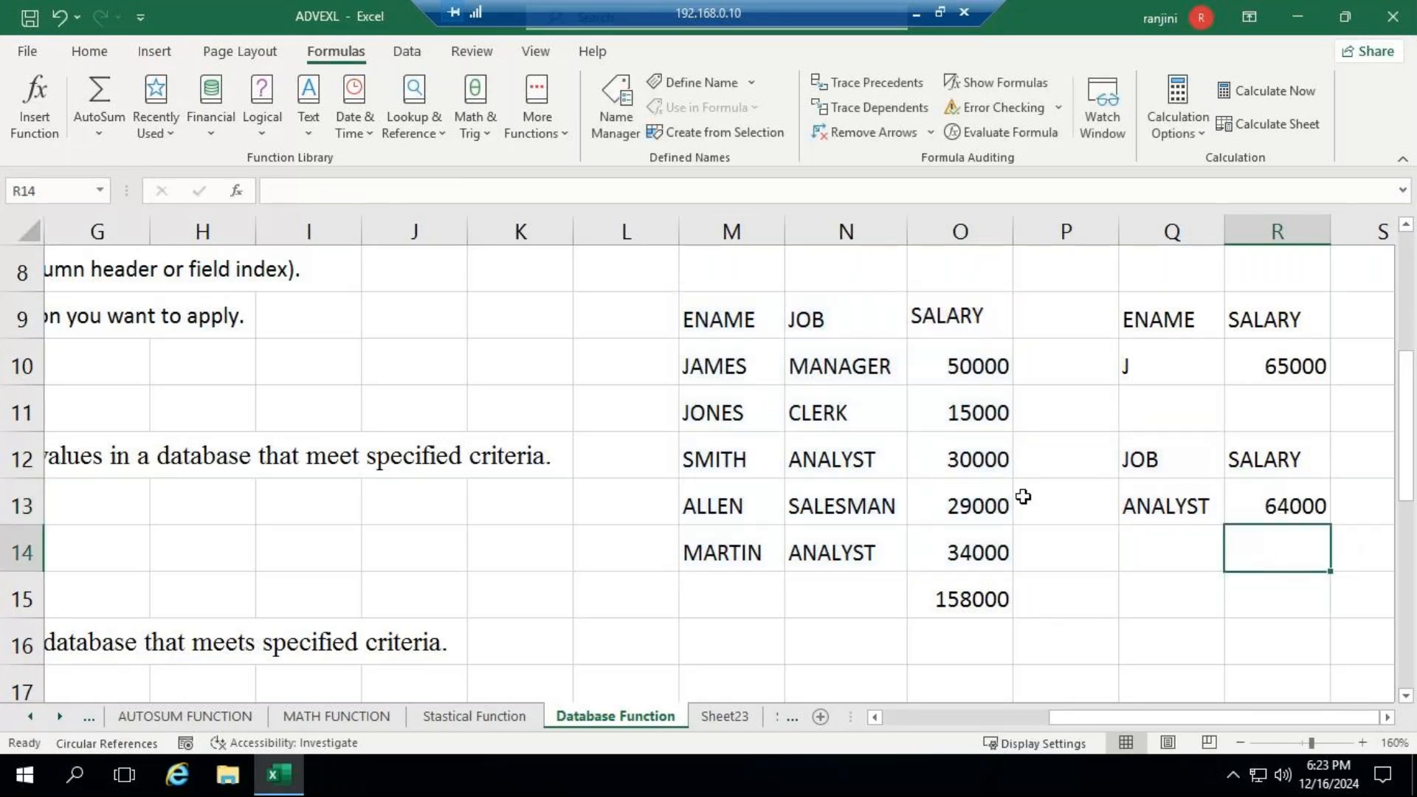
pyautogui.click(935, 450)
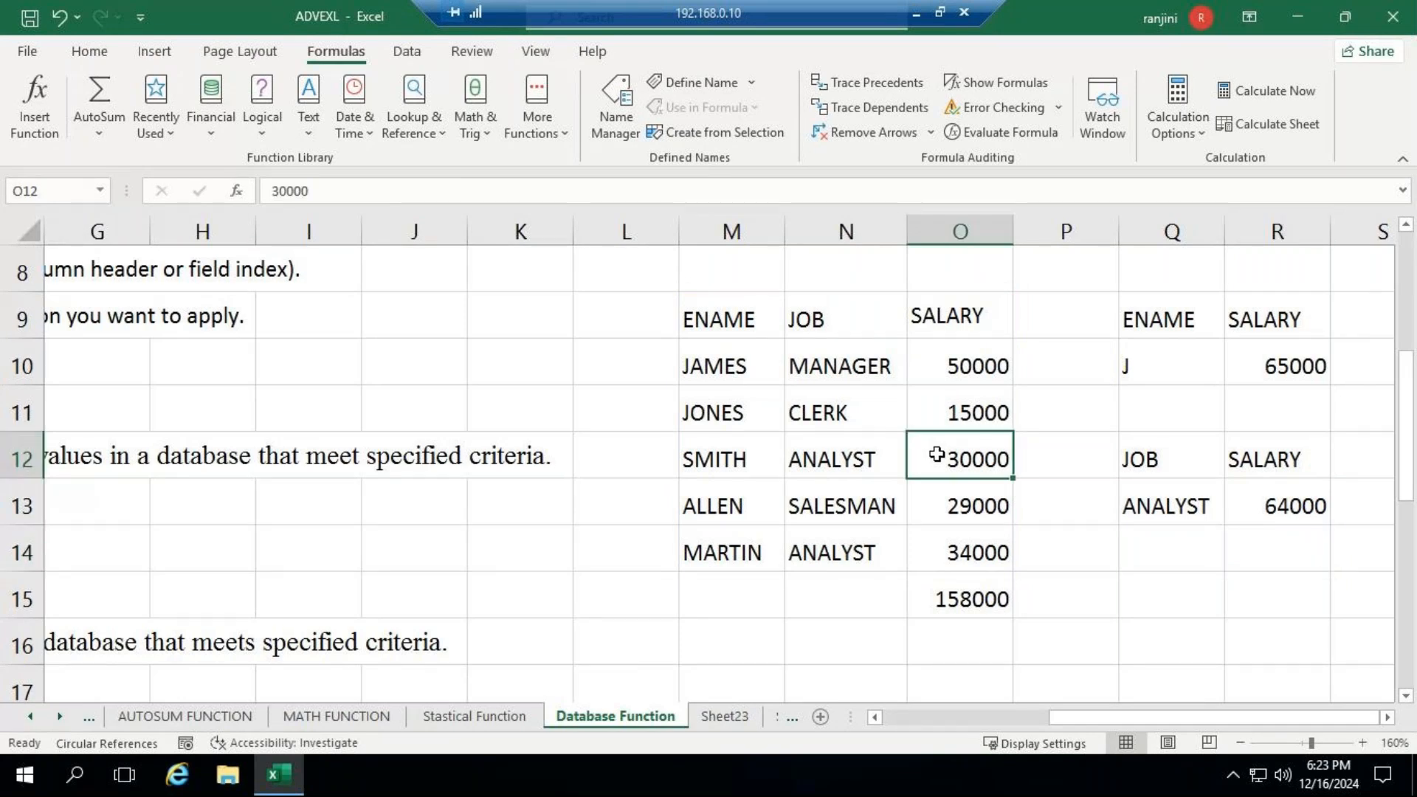
pyautogui.keyDown('ctrl'); pyautogui.click(967, 546); pyautogui.keyUp('ctrl')
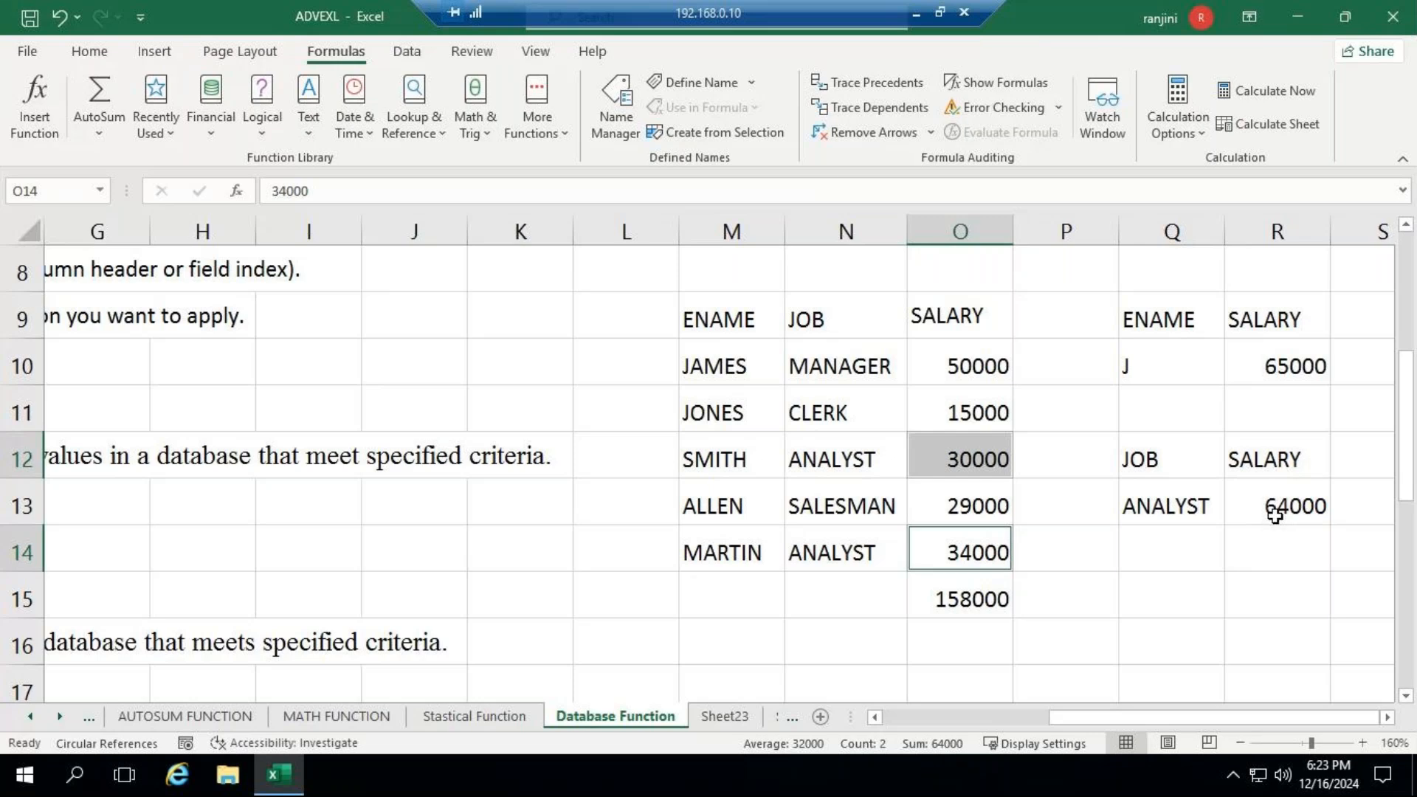
# - Add a third criteria block with SALARY in Q15, >30000 in Q16 and the heading SALARY in R15
pyautogui.click(1133, 603)
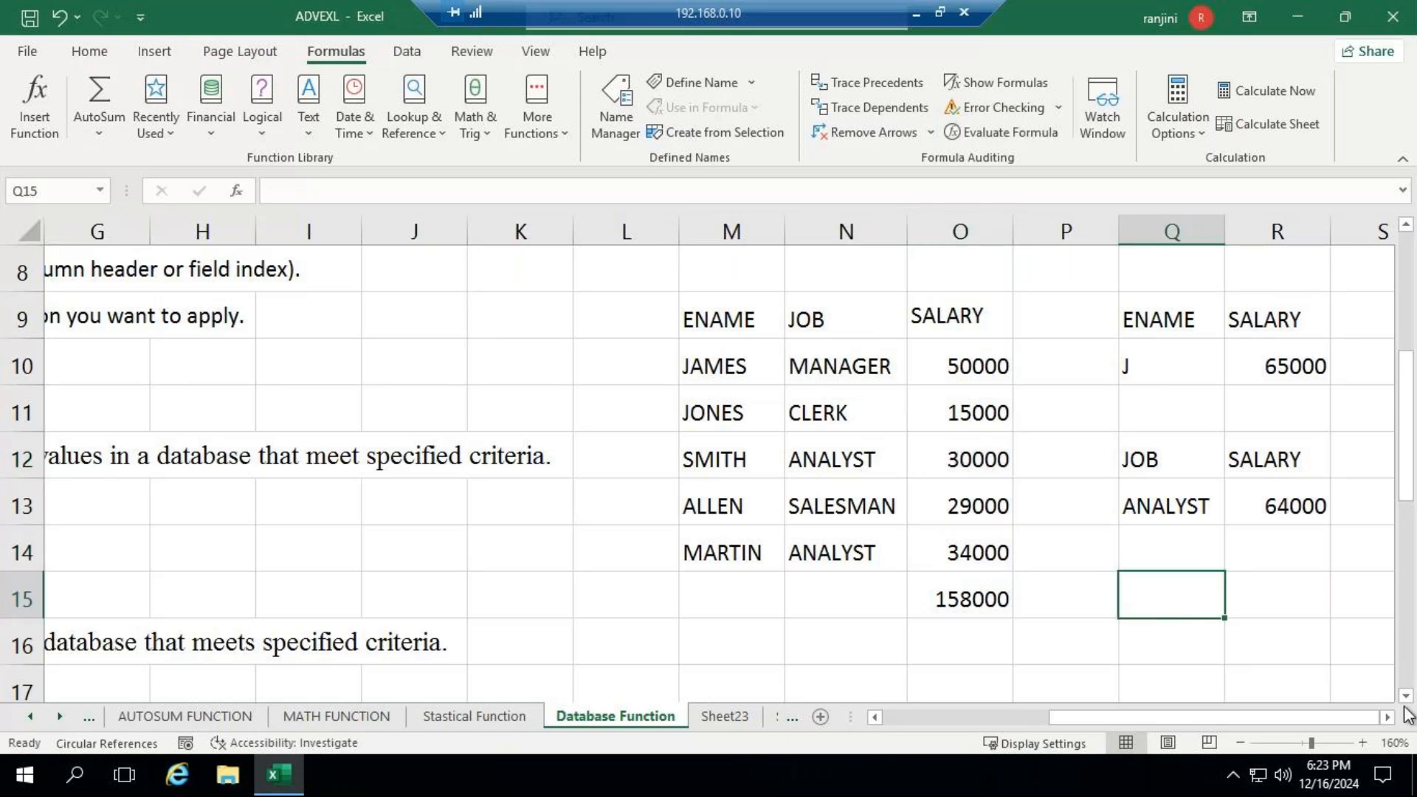
pyautogui.write('SALARY')
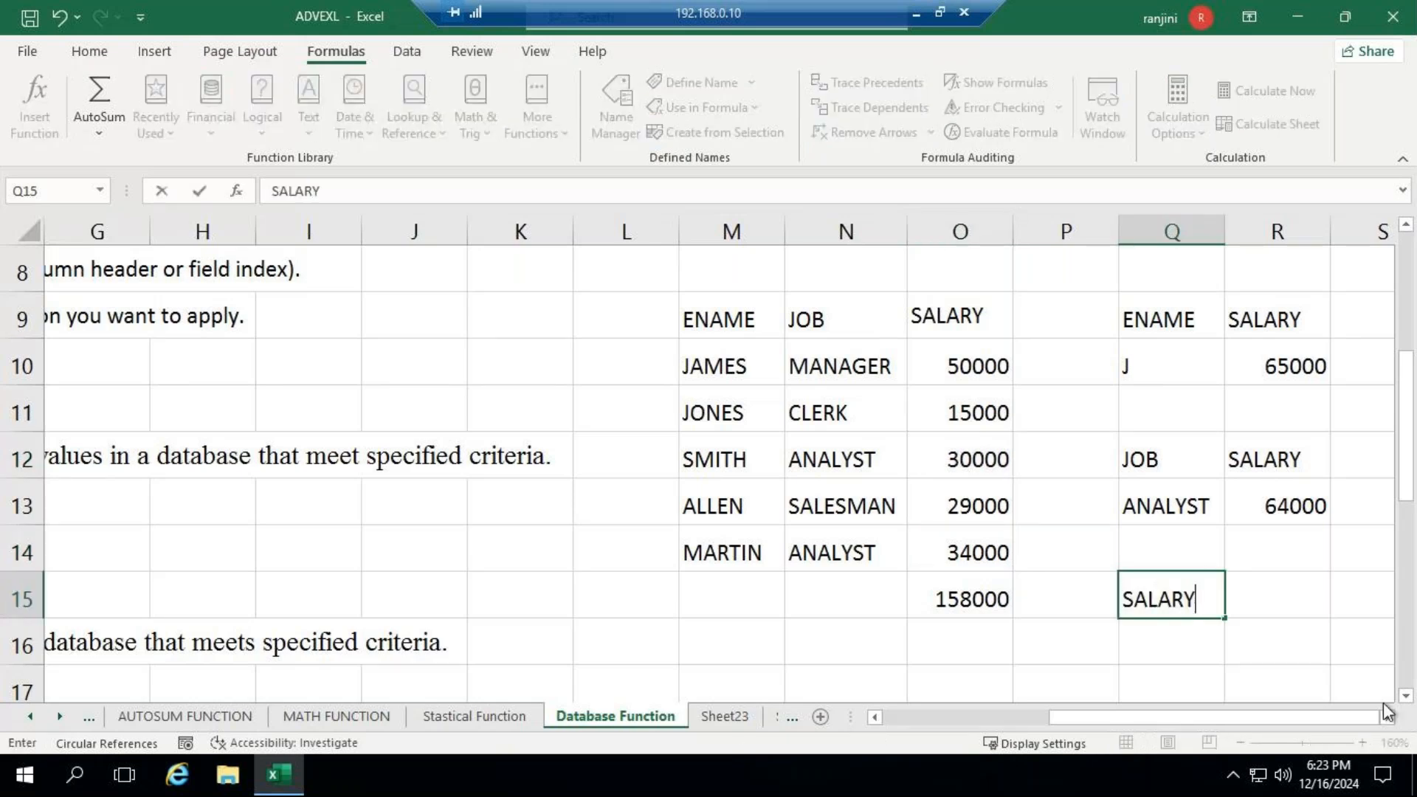
pyautogui.press('Return')
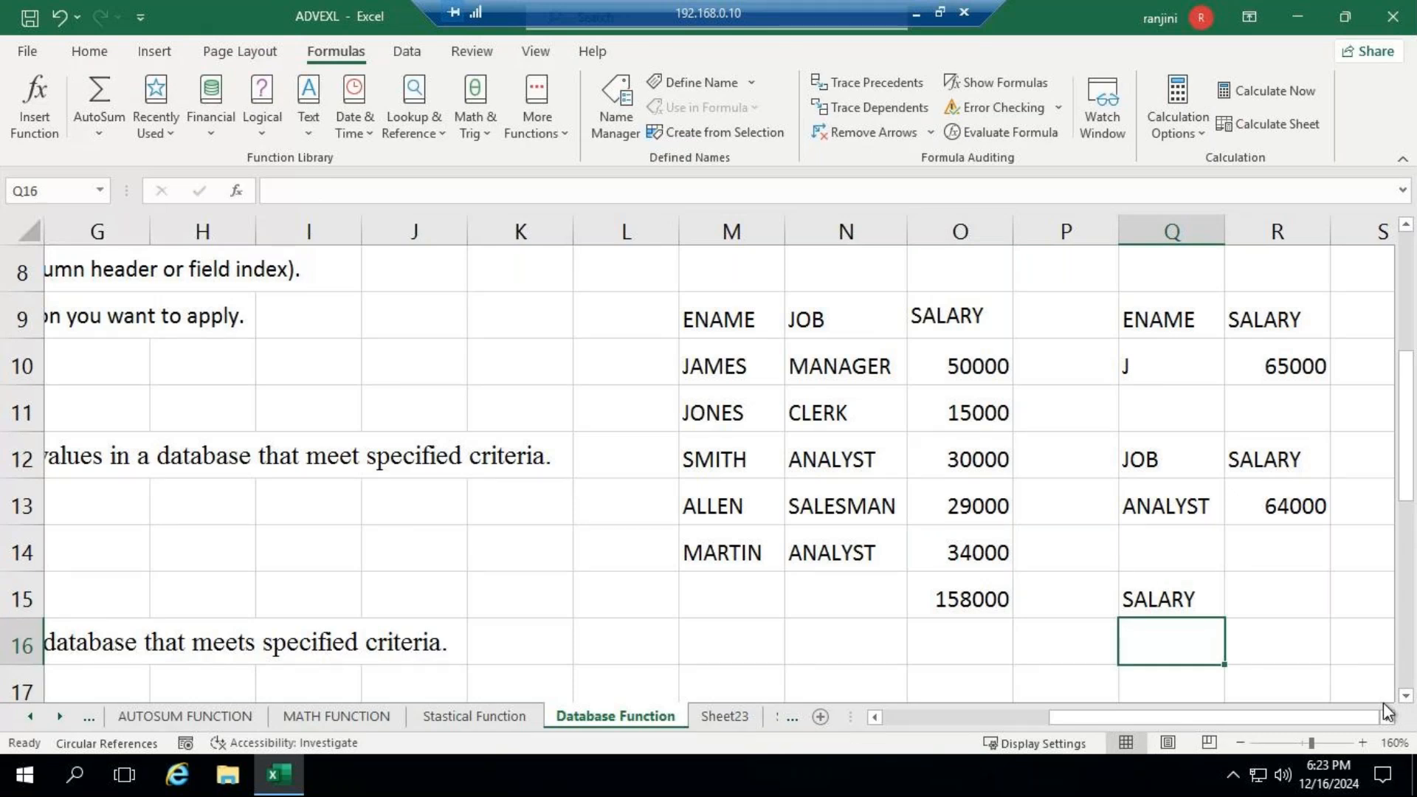
pyautogui.write('>')
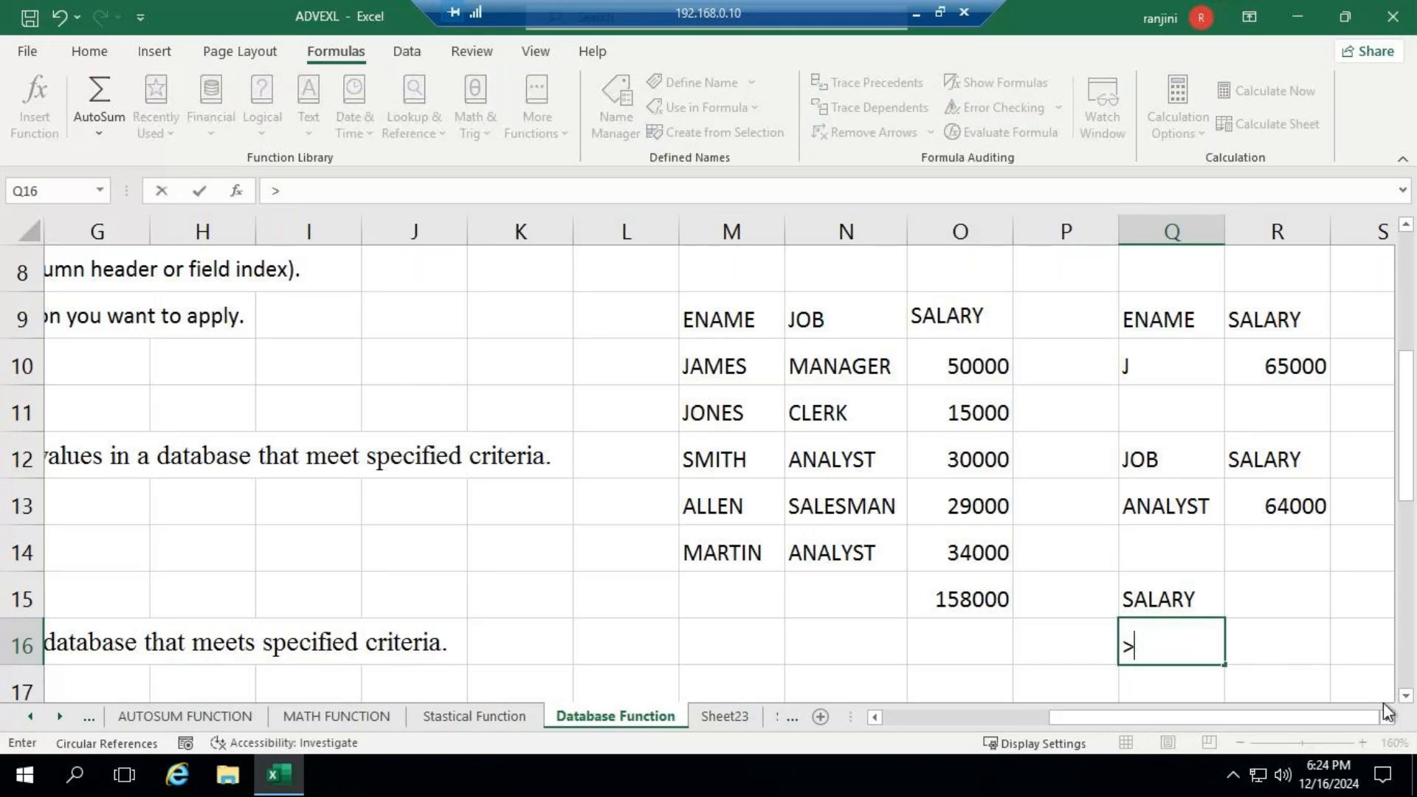
pyautogui.write('30000')
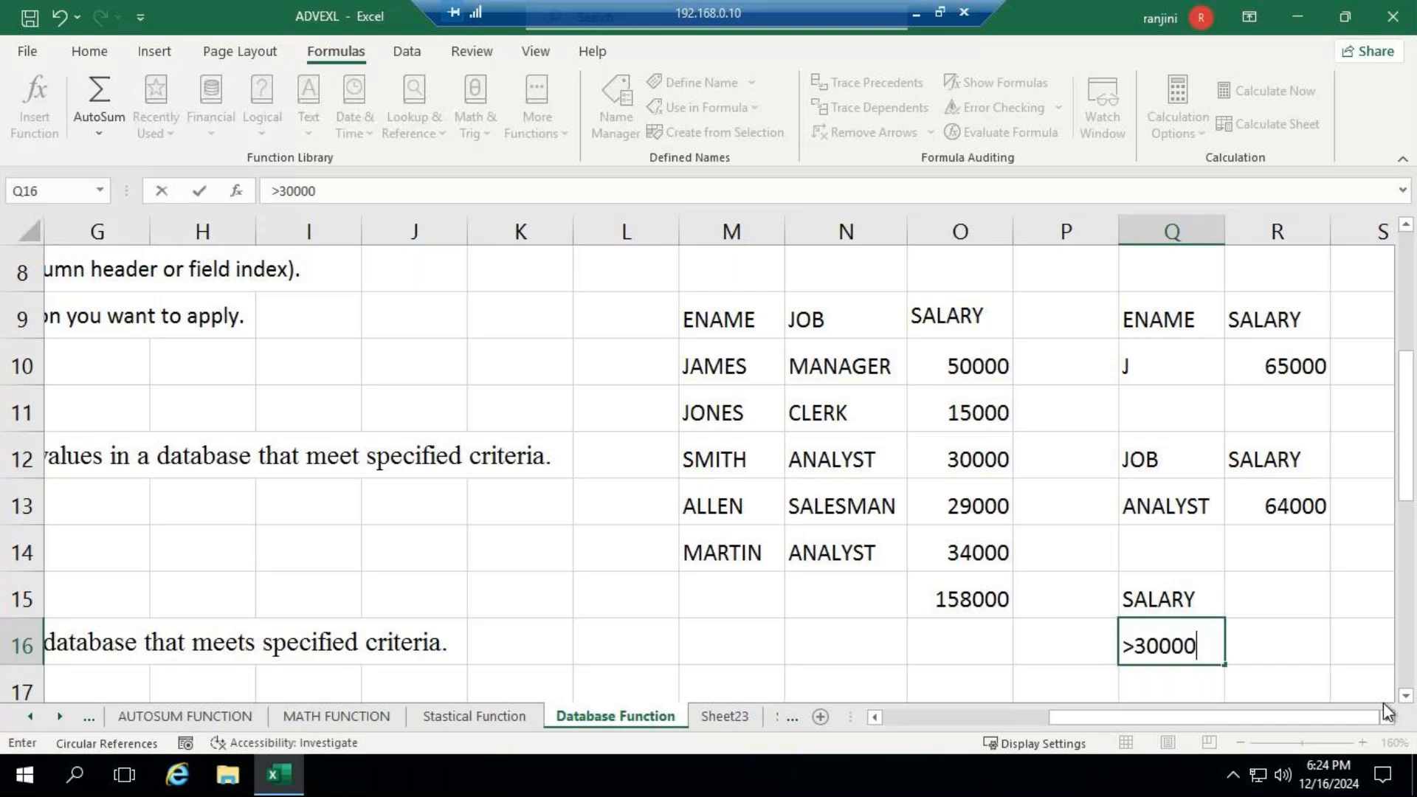
pyautogui.hotkey('ctrl', 'Return')
pyautogui.press('Right')
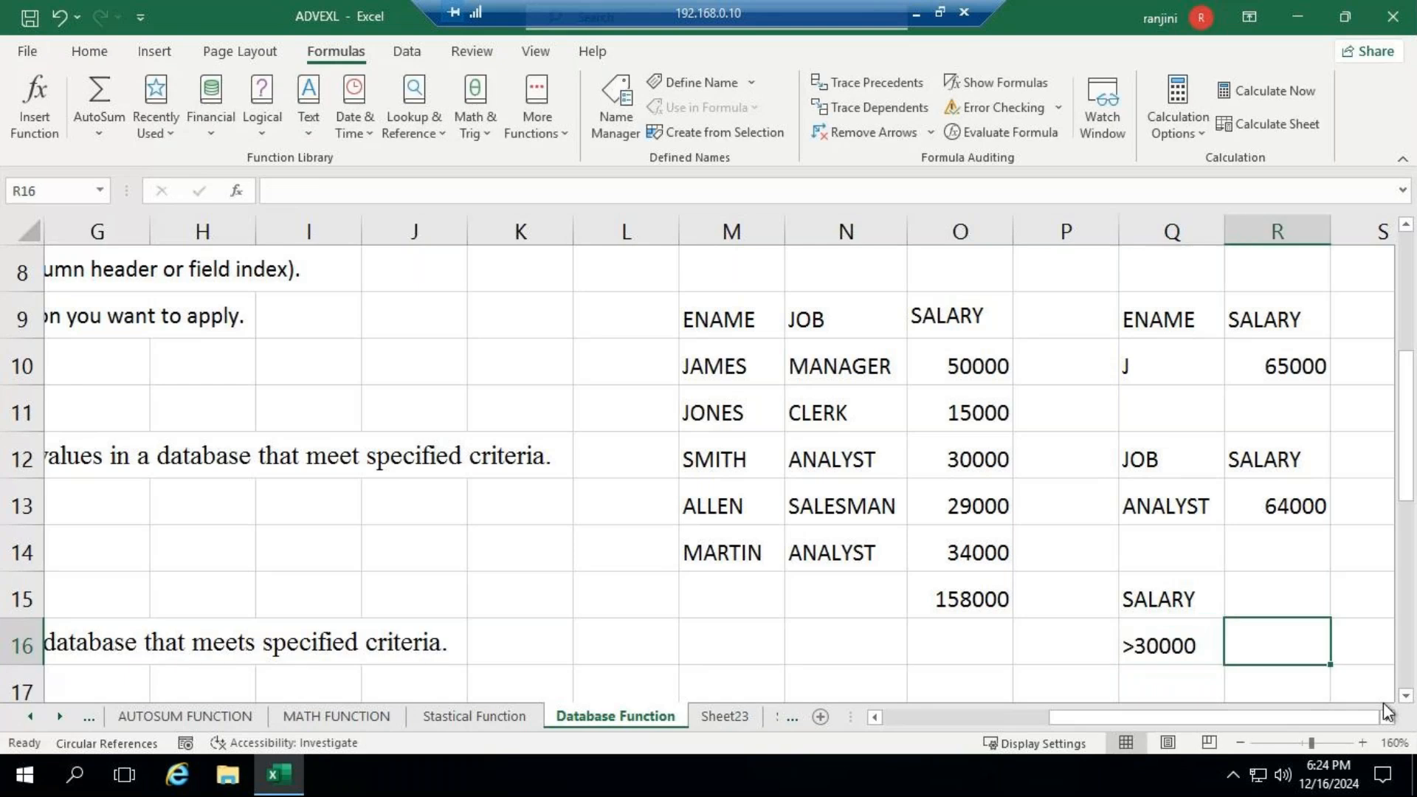
pyautogui.press('Up')
pyautogui.write('SALARU')
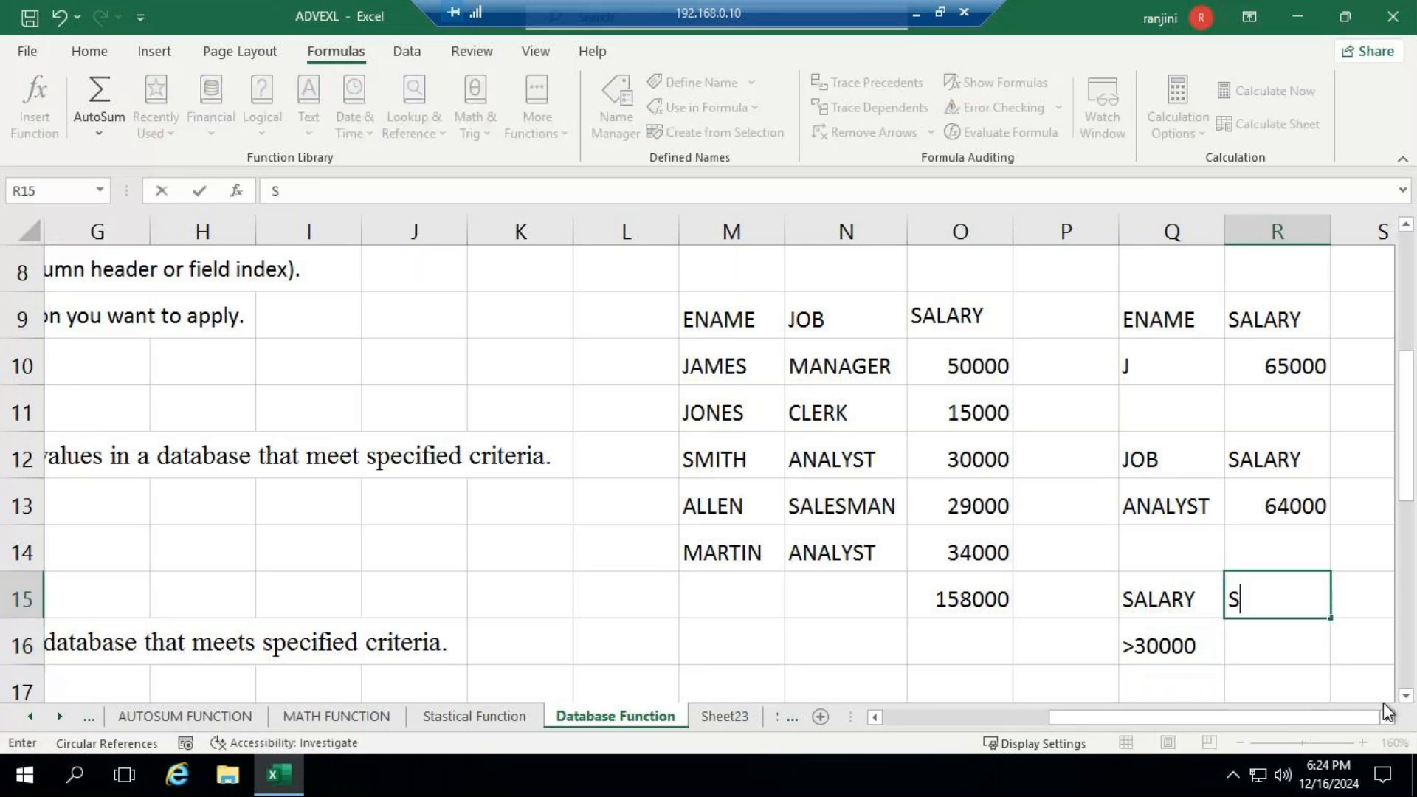
pyautogui.press('BackSpace')
pyautogui.write('Y')
pyautogui.press('Return')
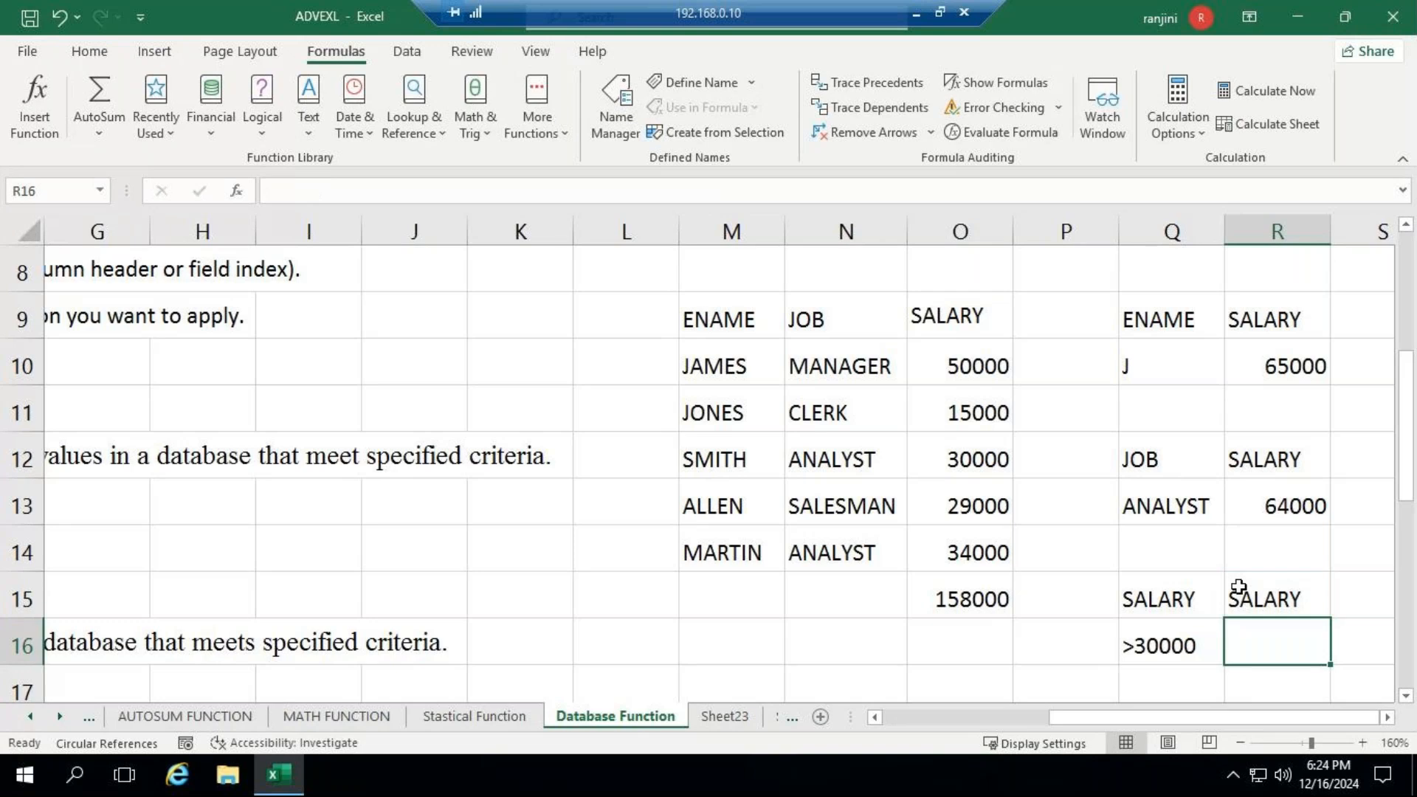
# - Enter a DSUM formula in R16 with database M9:O14, field O9 and criteria Q15:Q16, and check it against the salaries in O10 and O14
pyautogui.write('=D')
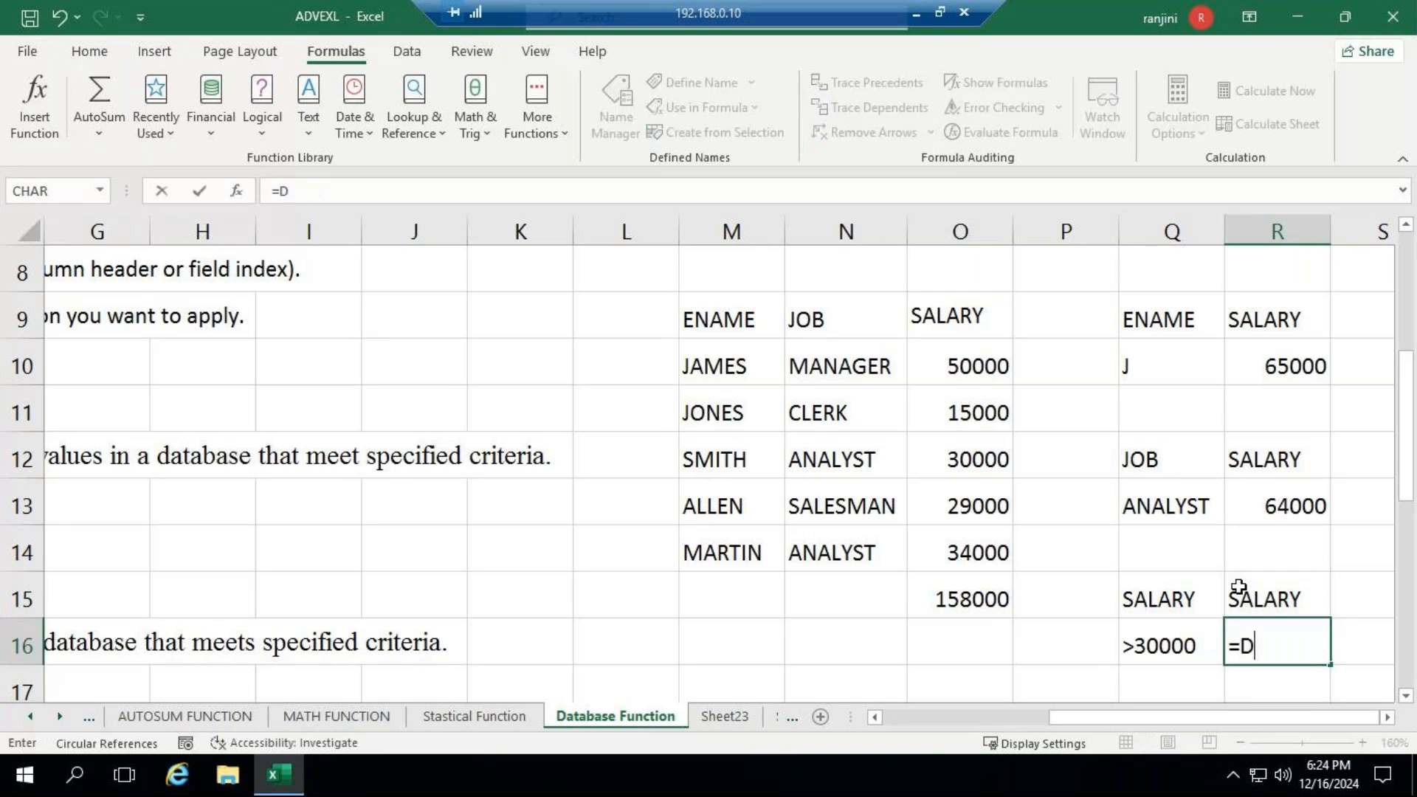
pyautogui.write('S')
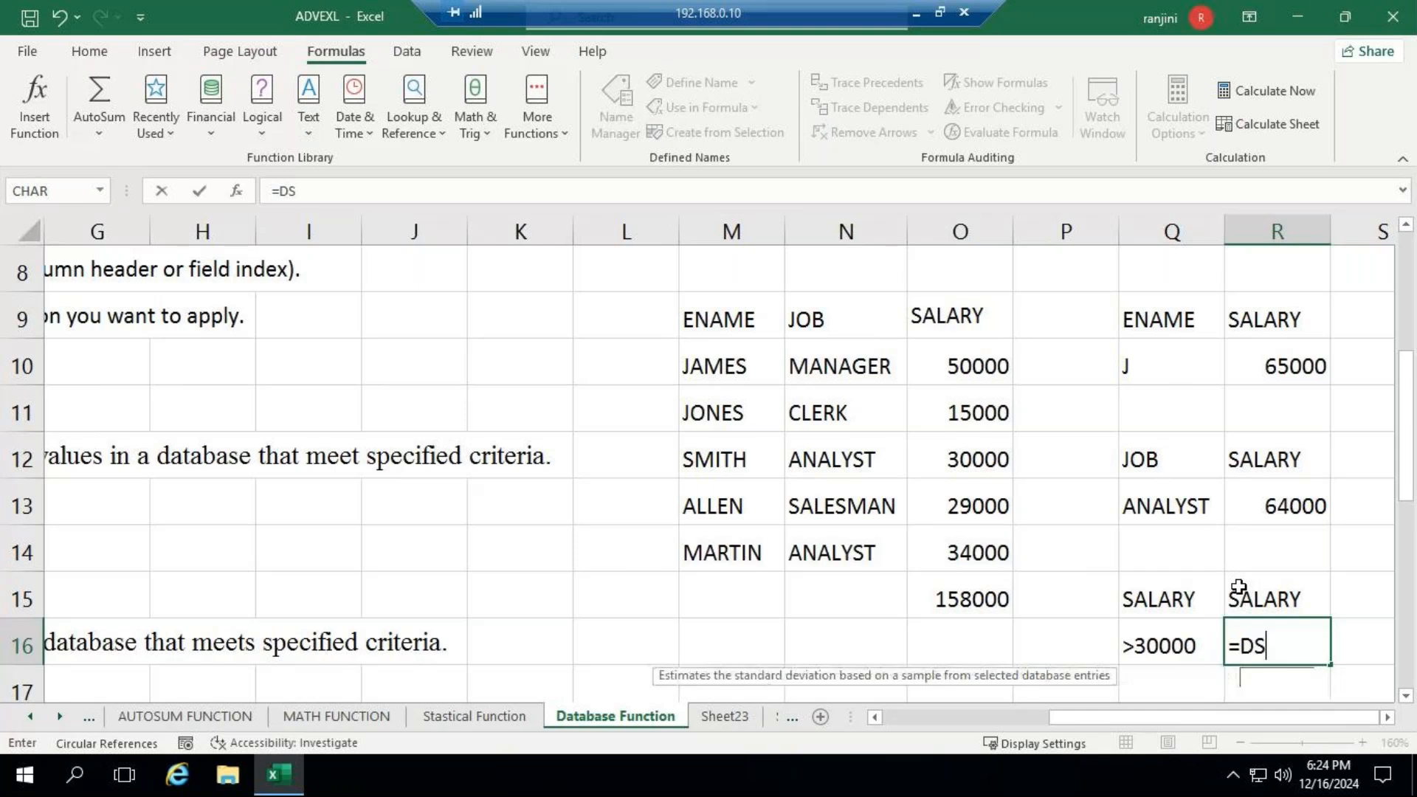
pyautogui.write('UM(')
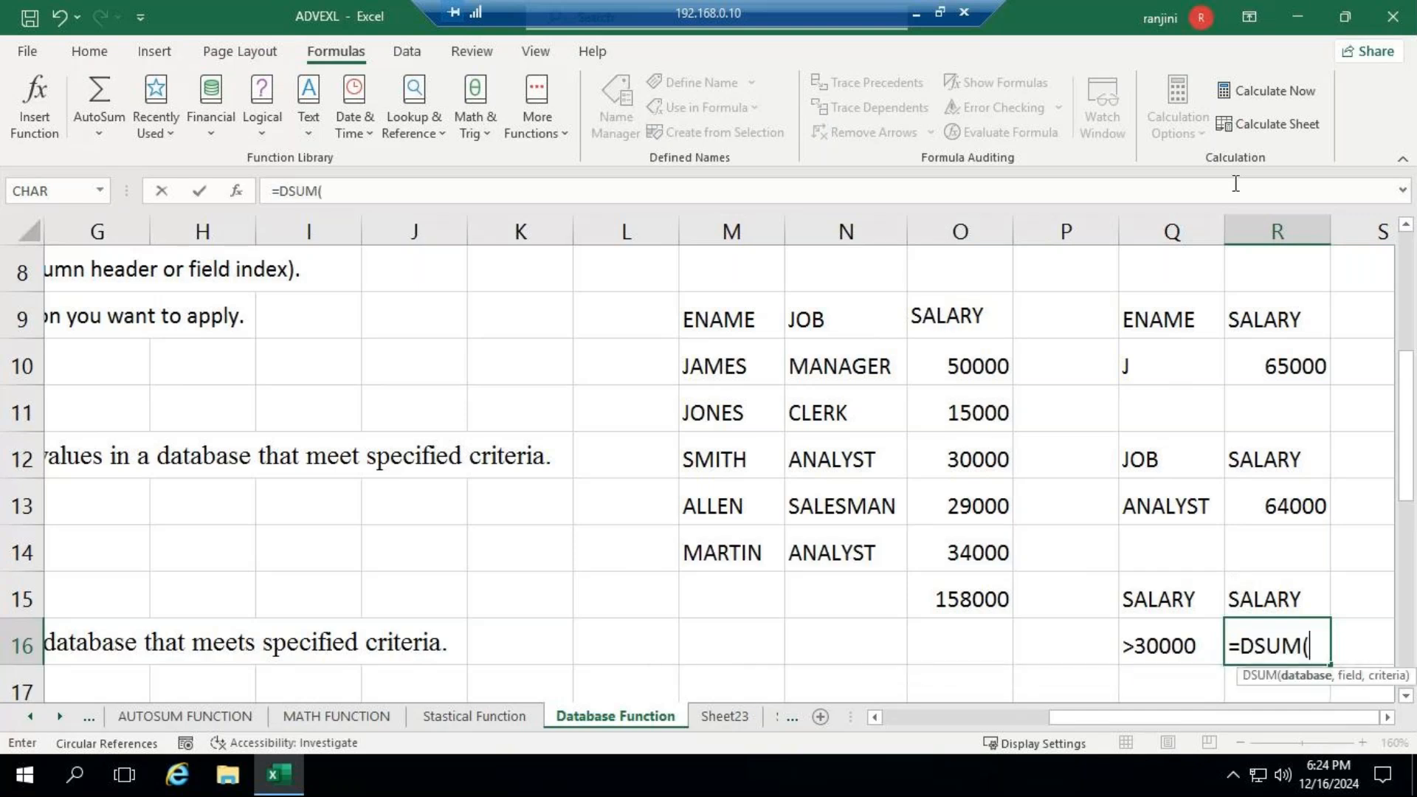
pyautogui.click(731, 320)
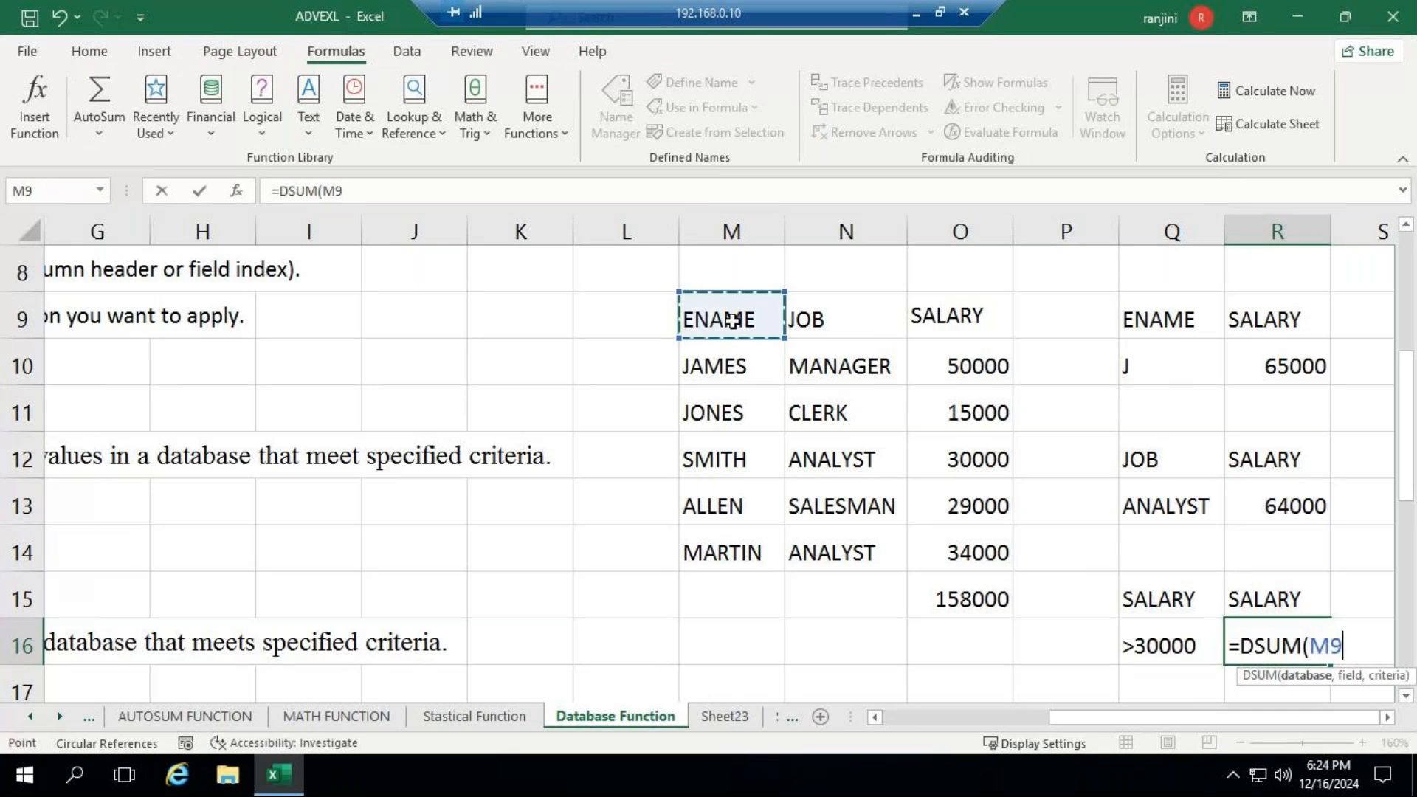
pyautogui.moveTo(731, 319); pyautogui.dragTo(954, 552)
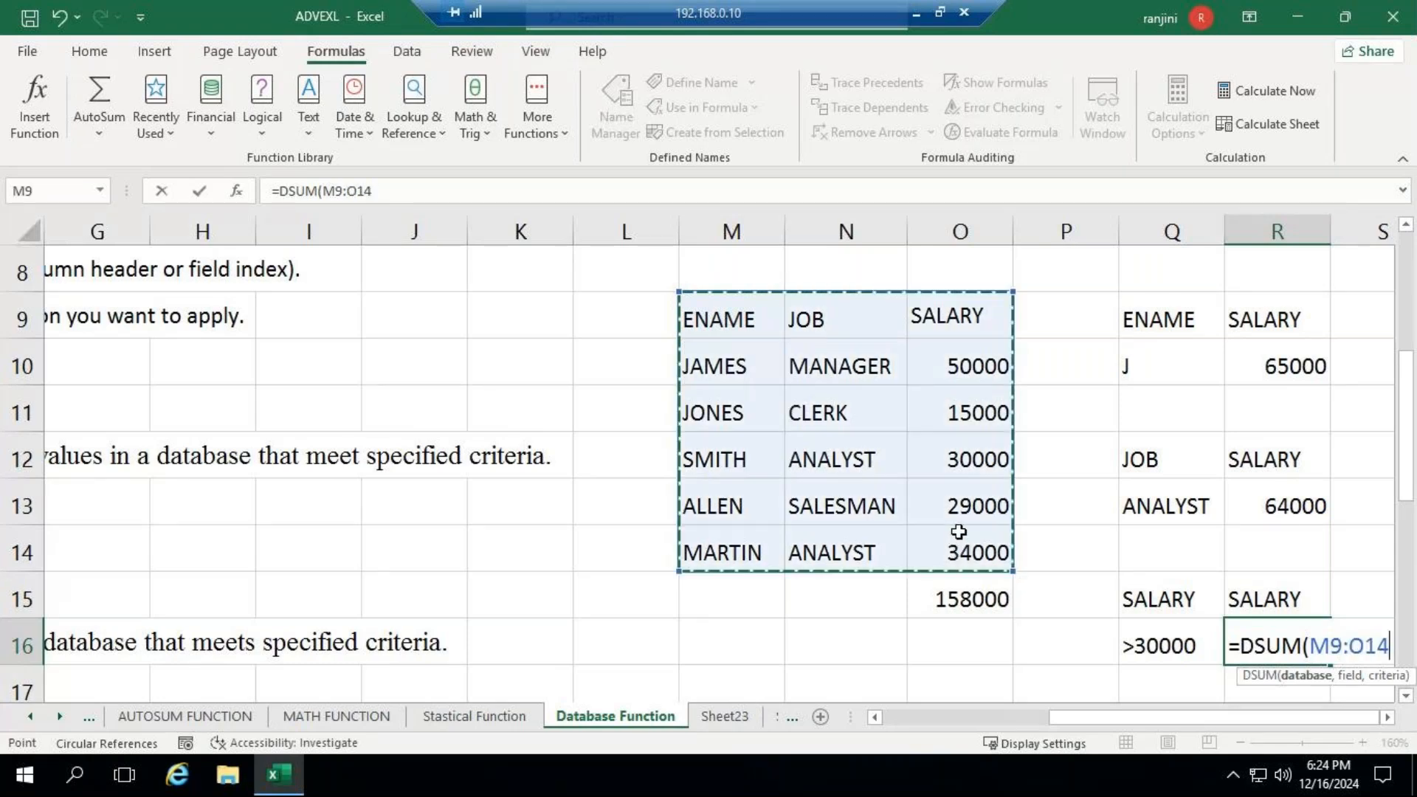
pyautogui.write(',')
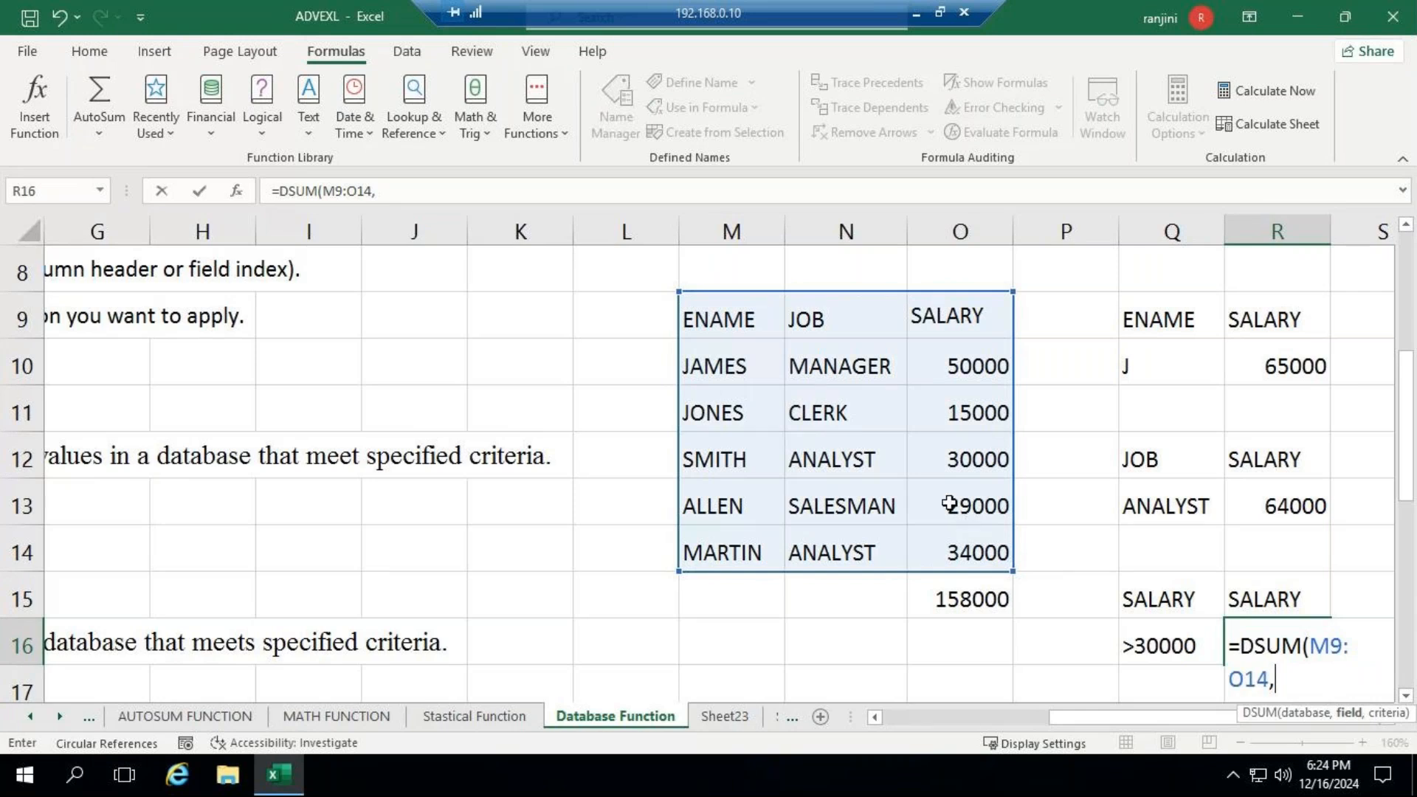
pyautogui.click(958, 316)
pyautogui.write(',')
pyautogui.click(1139, 600)
pyautogui.moveTo(1139, 600); pyautogui.dragTo(1143, 650)
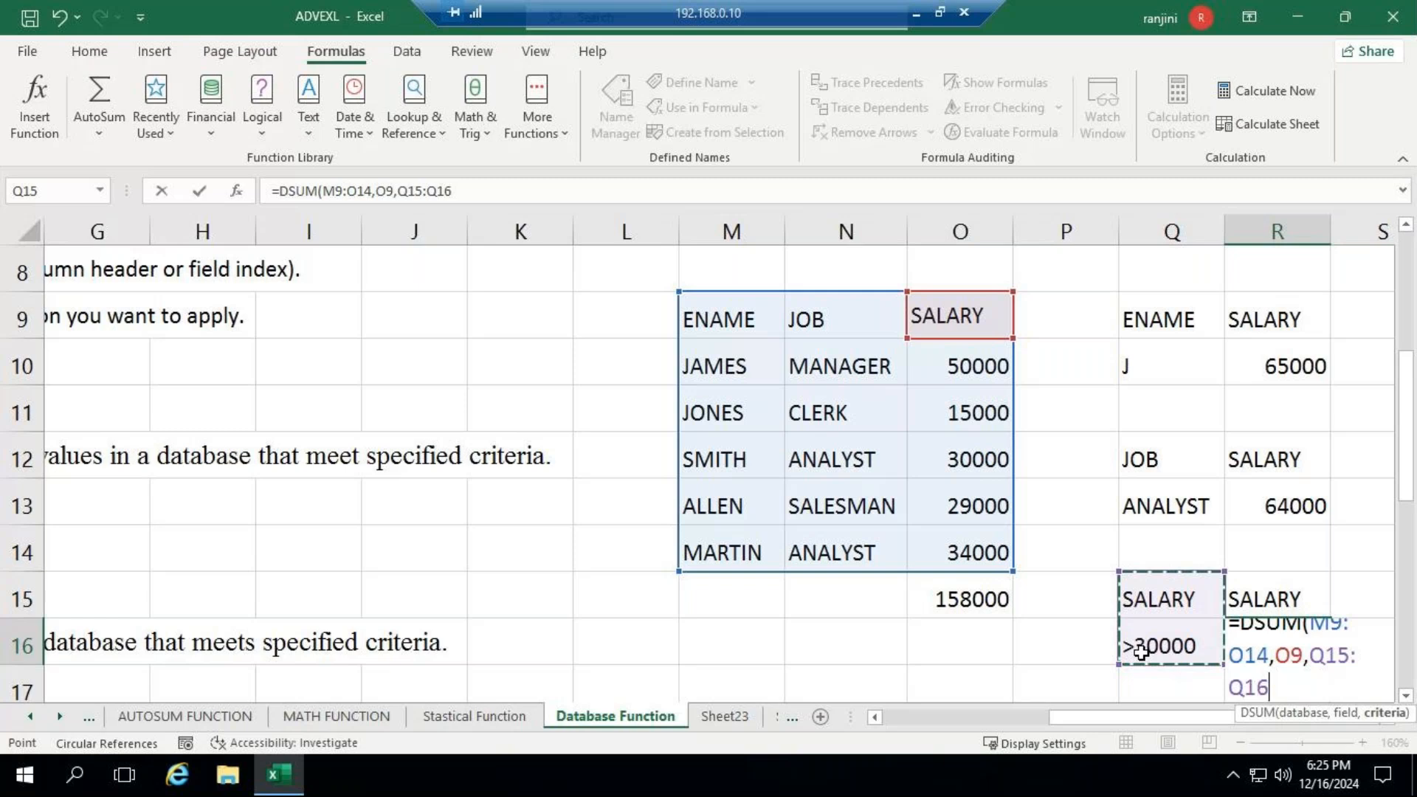
pyautogui.press('Return')
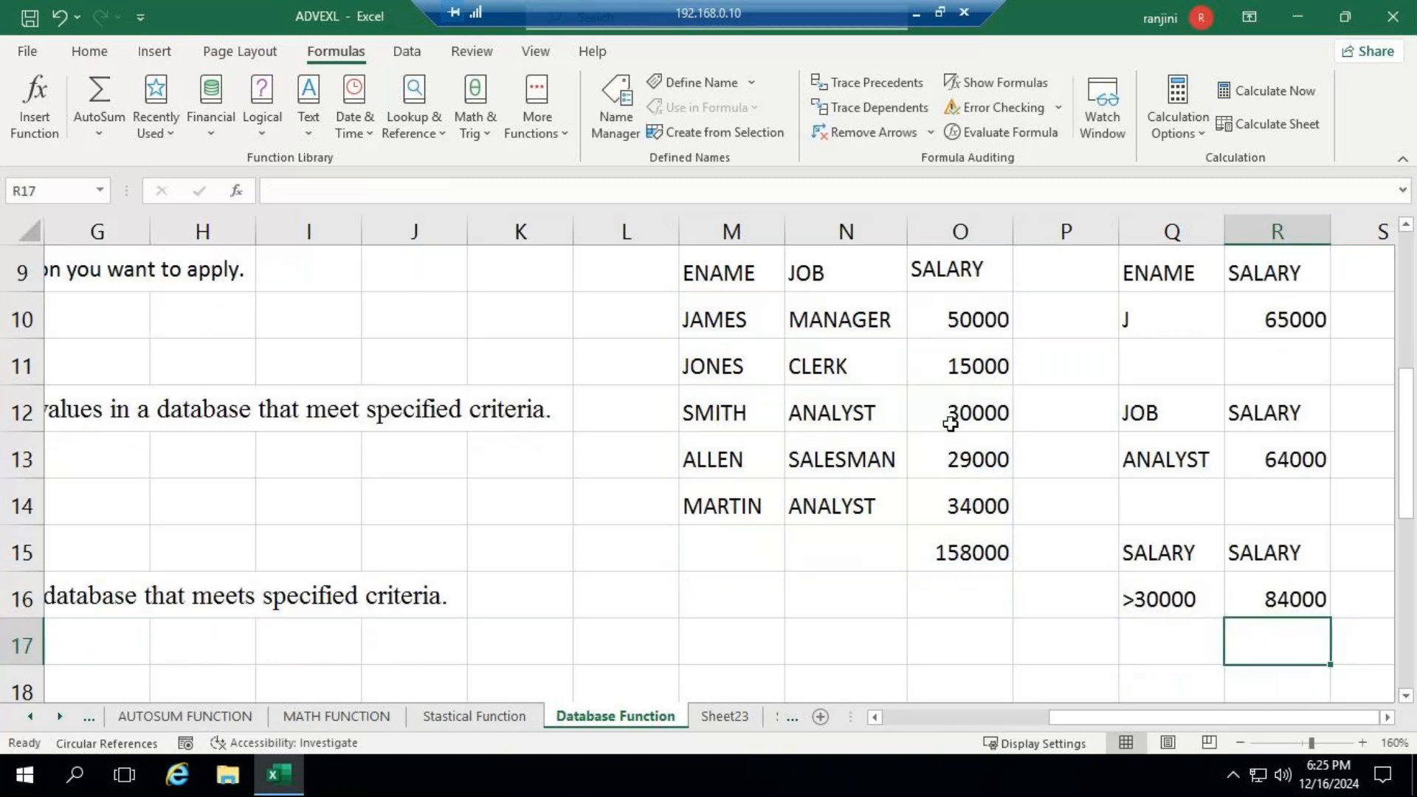
pyautogui.click(947, 324)
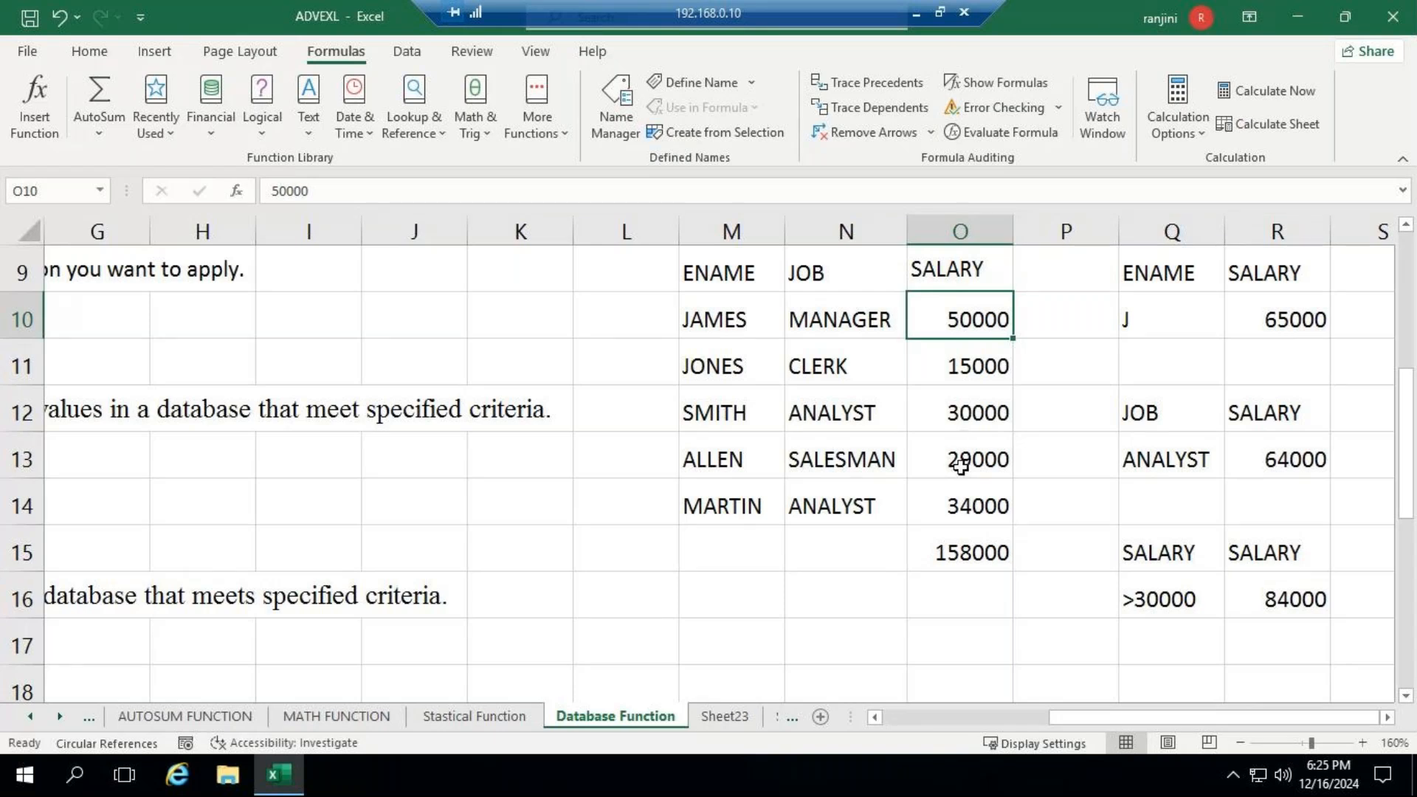
pyautogui.keyDown('ctrl'); pyautogui.click(964, 508); pyautogui.keyUp('ctrl')
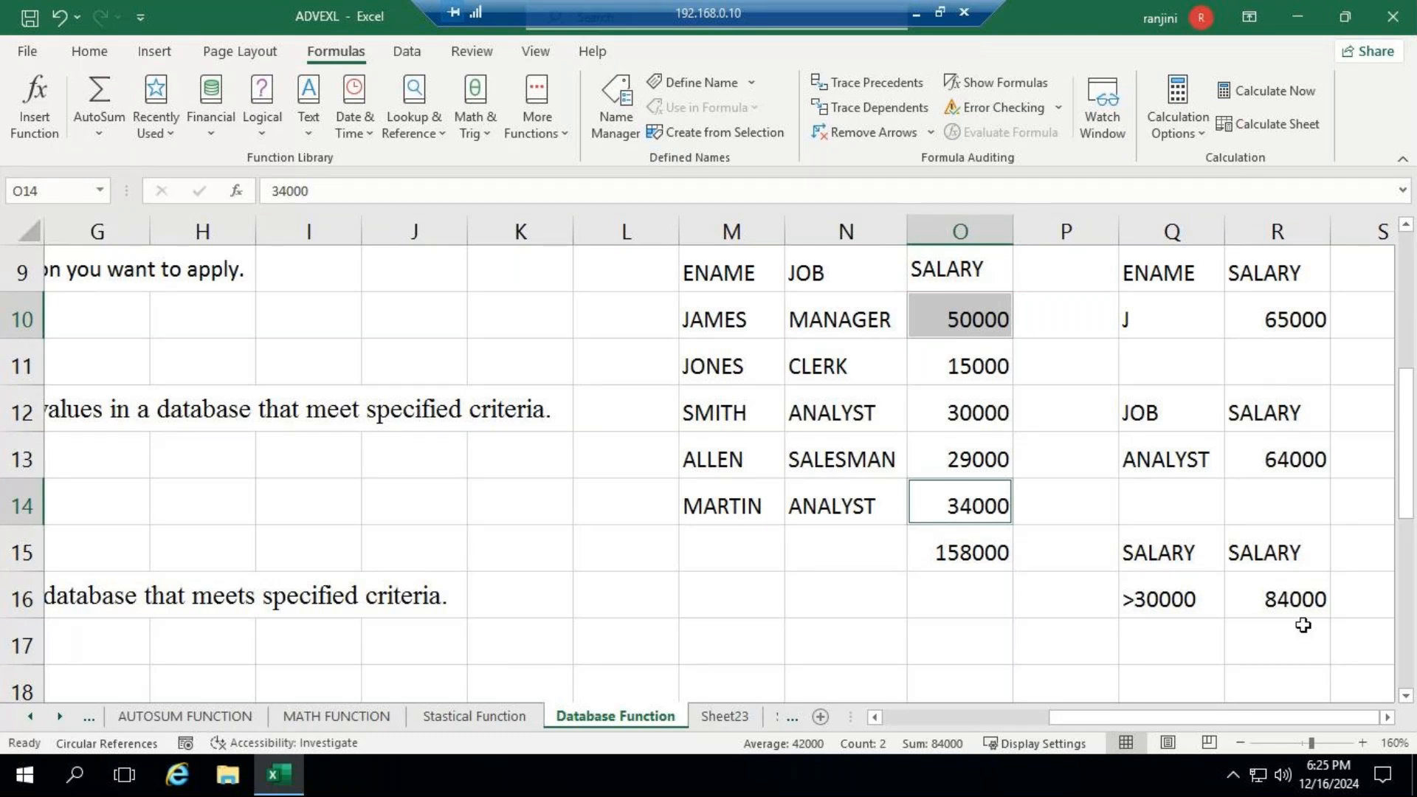
# - Add a fourth criteria block with SALARY in Q17, <=30000 in Q18 and the heading SALARY in R17
pyautogui.click(1143, 647)
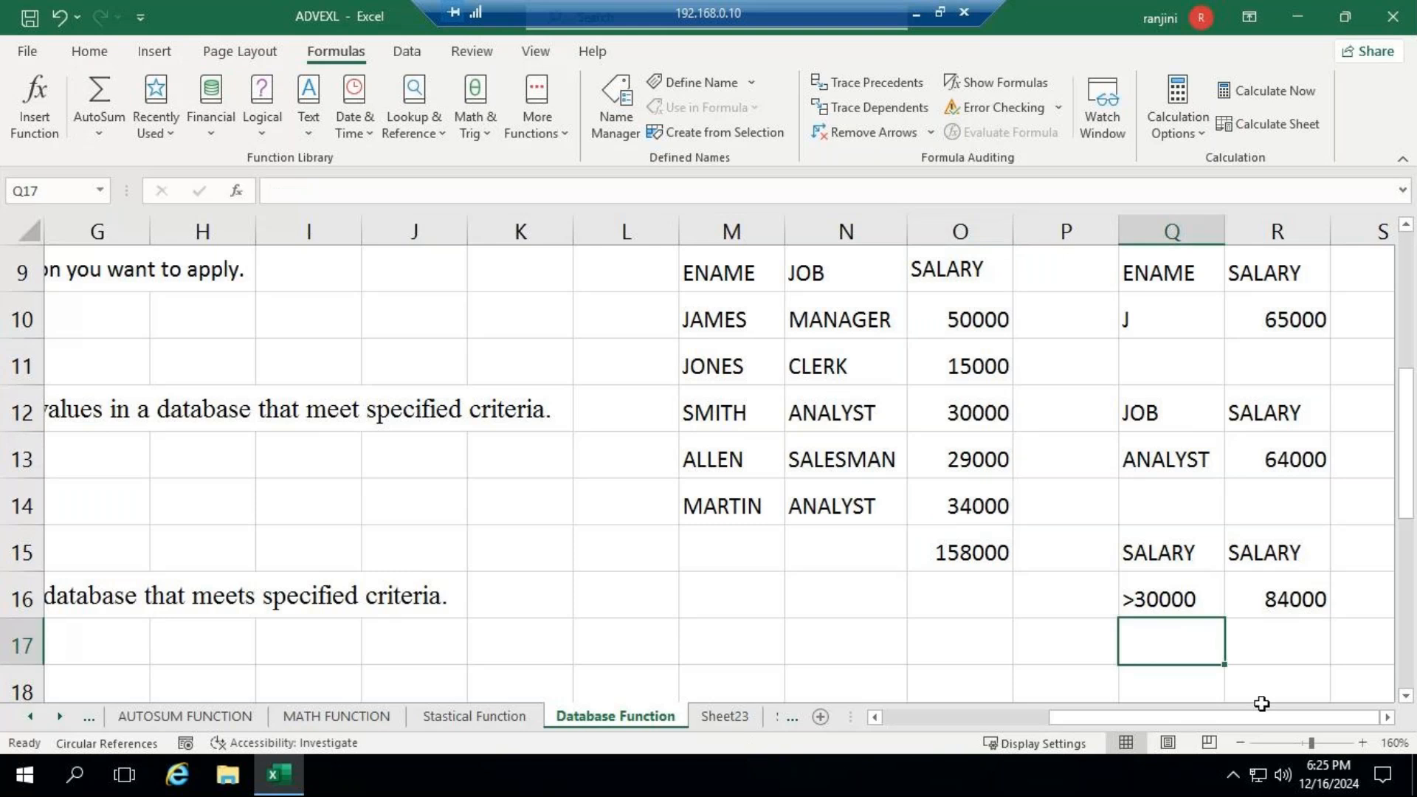
pyautogui.write('SAL')
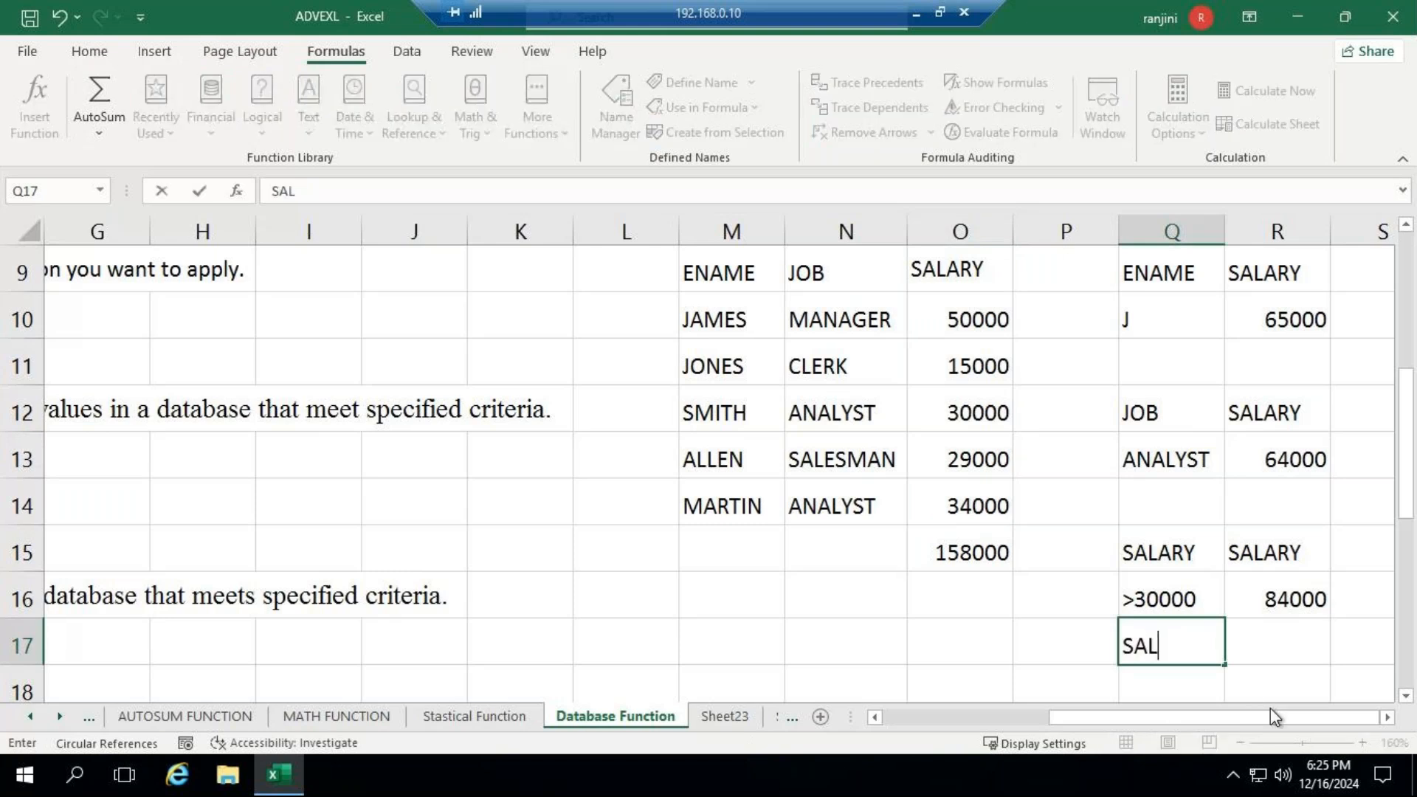
pyautogui.write('SRY')
pyautogui.press('BackSpace')
pyautogui.press('BackSpace')
pyautogui.press('BackSpace')
pyautogui.write('ARY')
pyautogui.press('Return')
pyautogui.write('<')
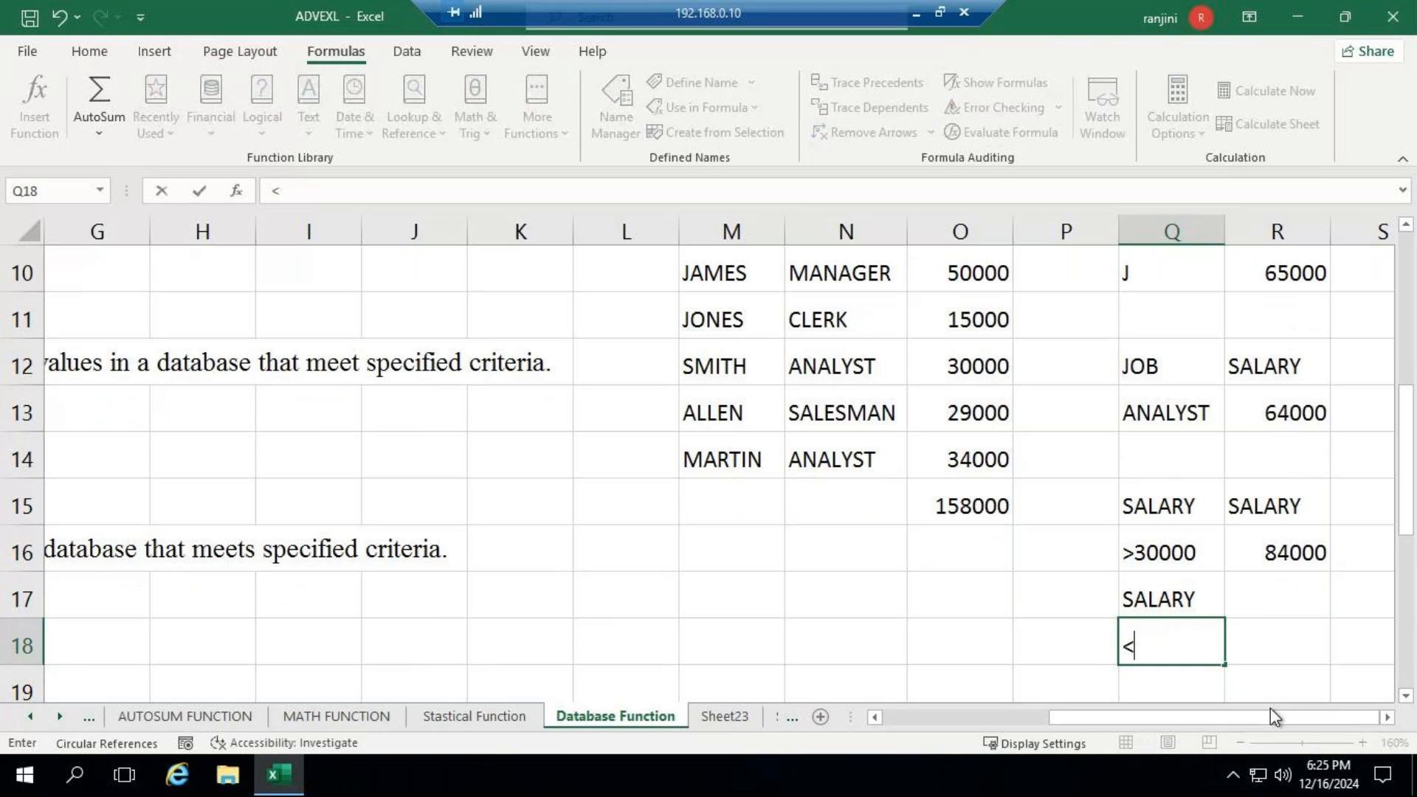
pyautogui.write('3')
pyautogui.press('BackSpace')
pyautogui.write('=30000')
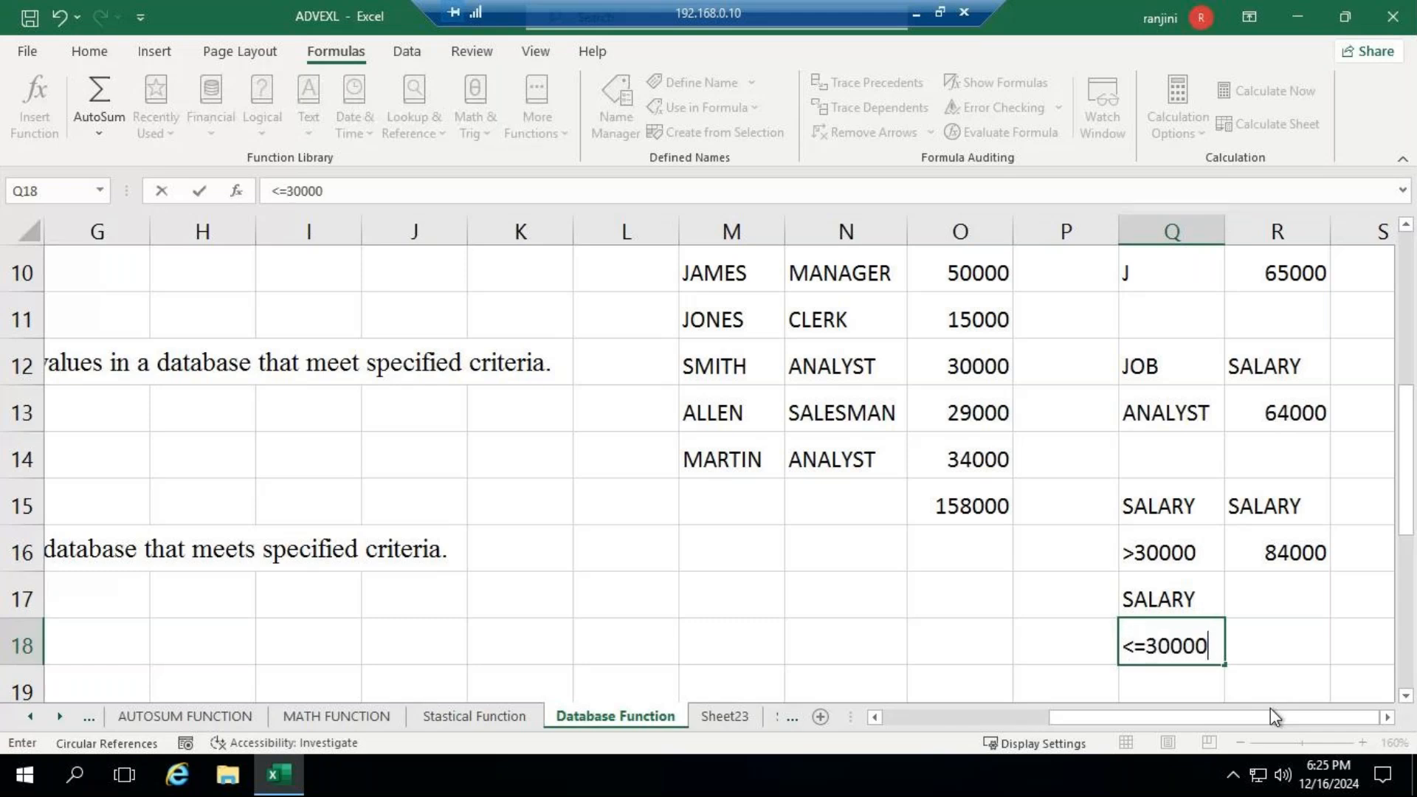
pyautogui.press('Tab')
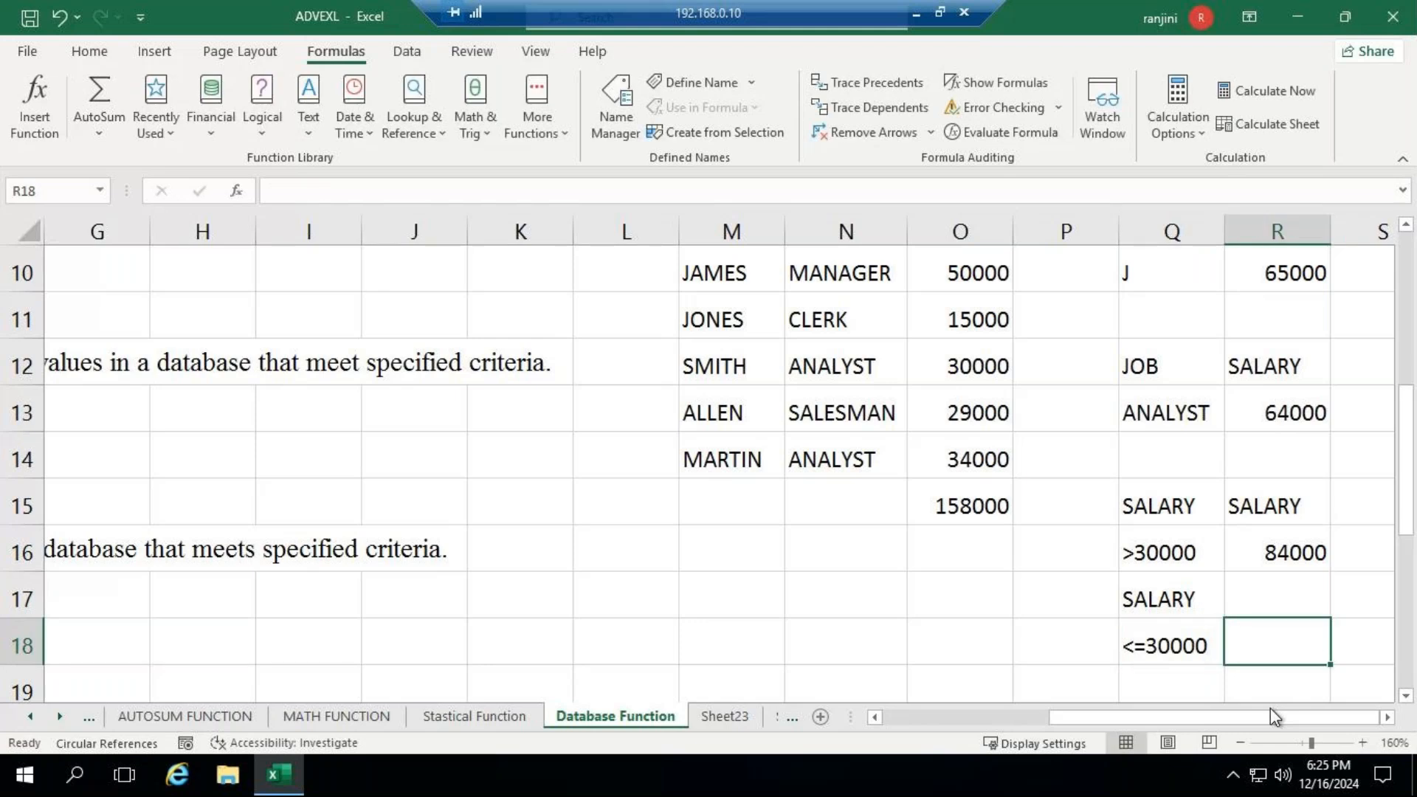
pyautogui.press('Up')
pyautogui.press('F2')
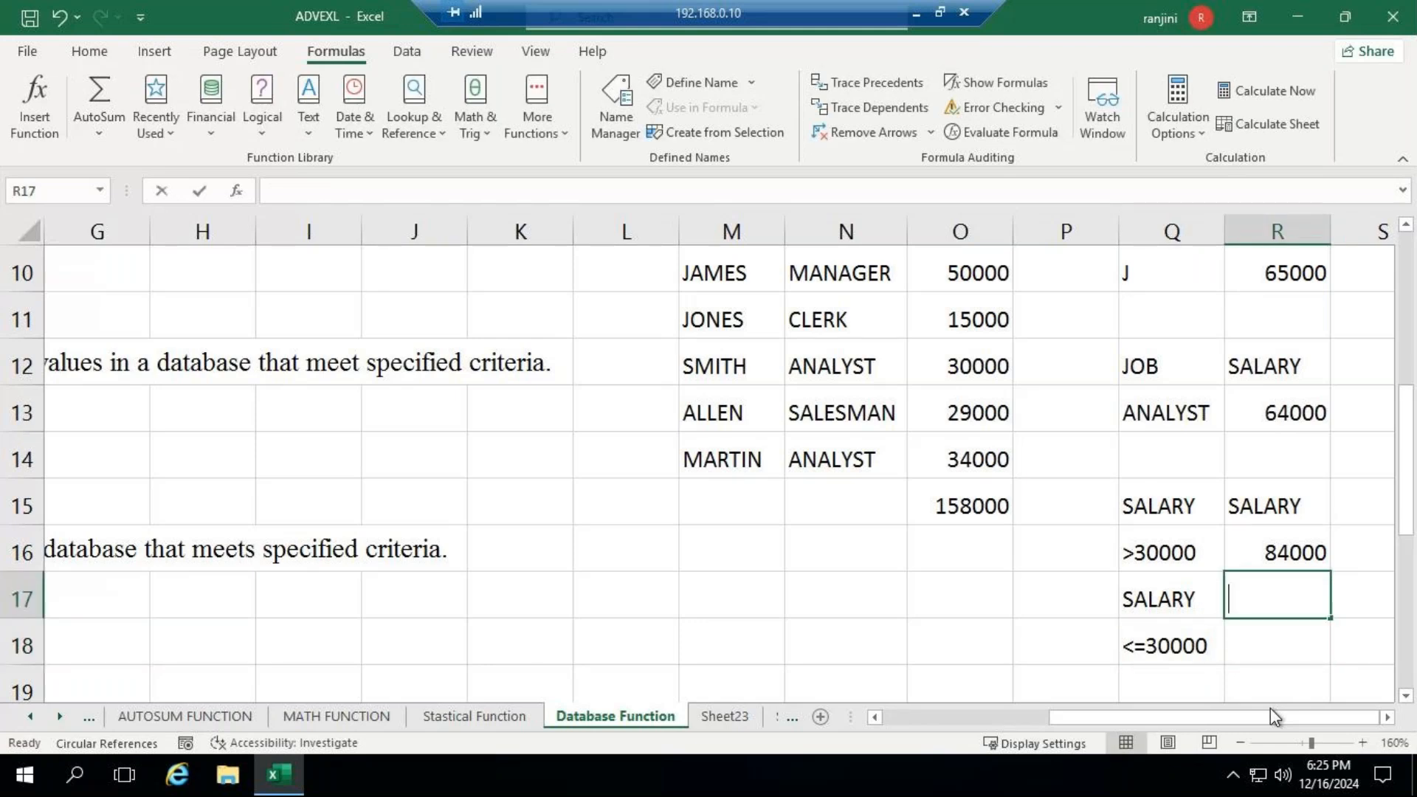
pyautogui.write('SALARY')
pyautogui.press('Return')
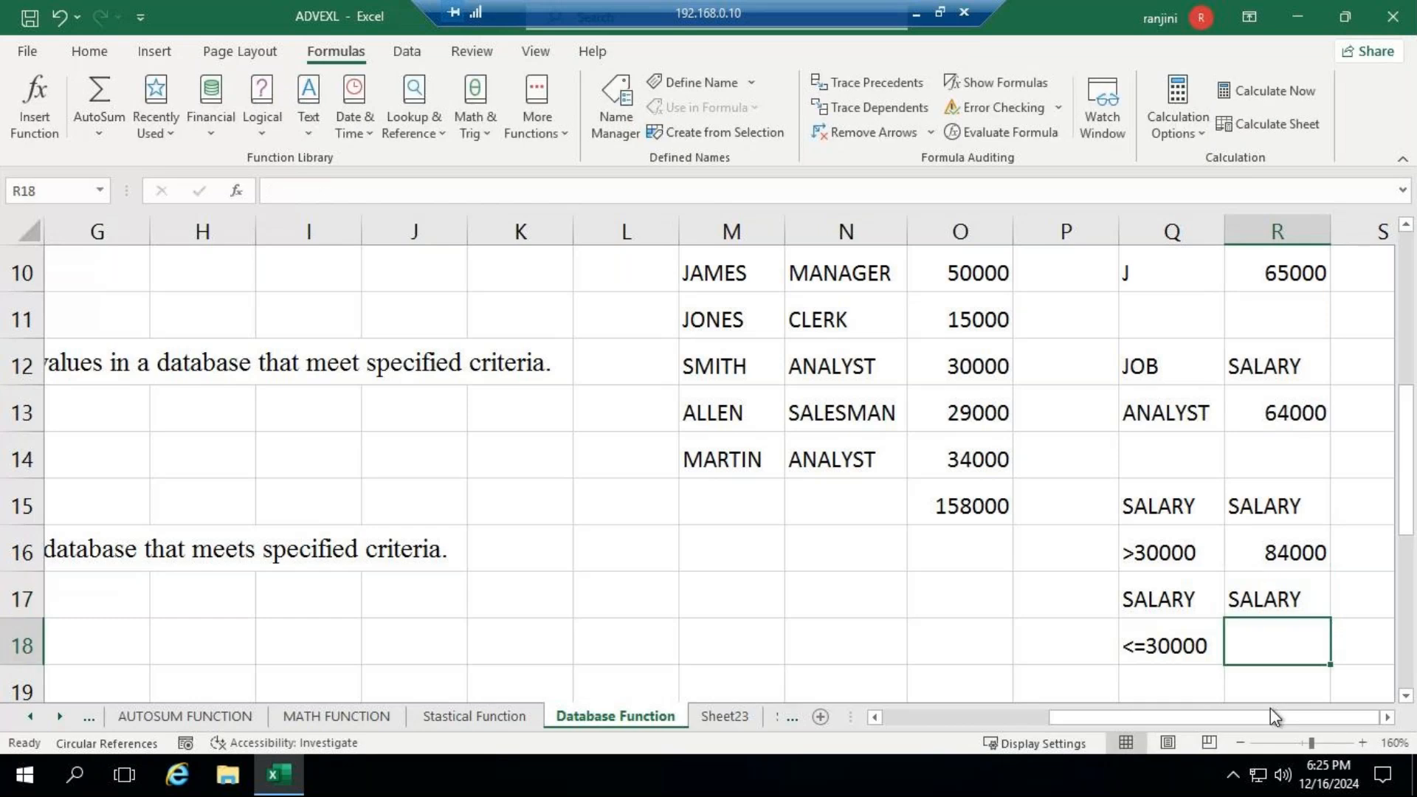
# - Enter a DSUM formula in R18 with database M9:O14, field O9 and criteria Q17:Q18
pyautogui.write('=DSUM(')
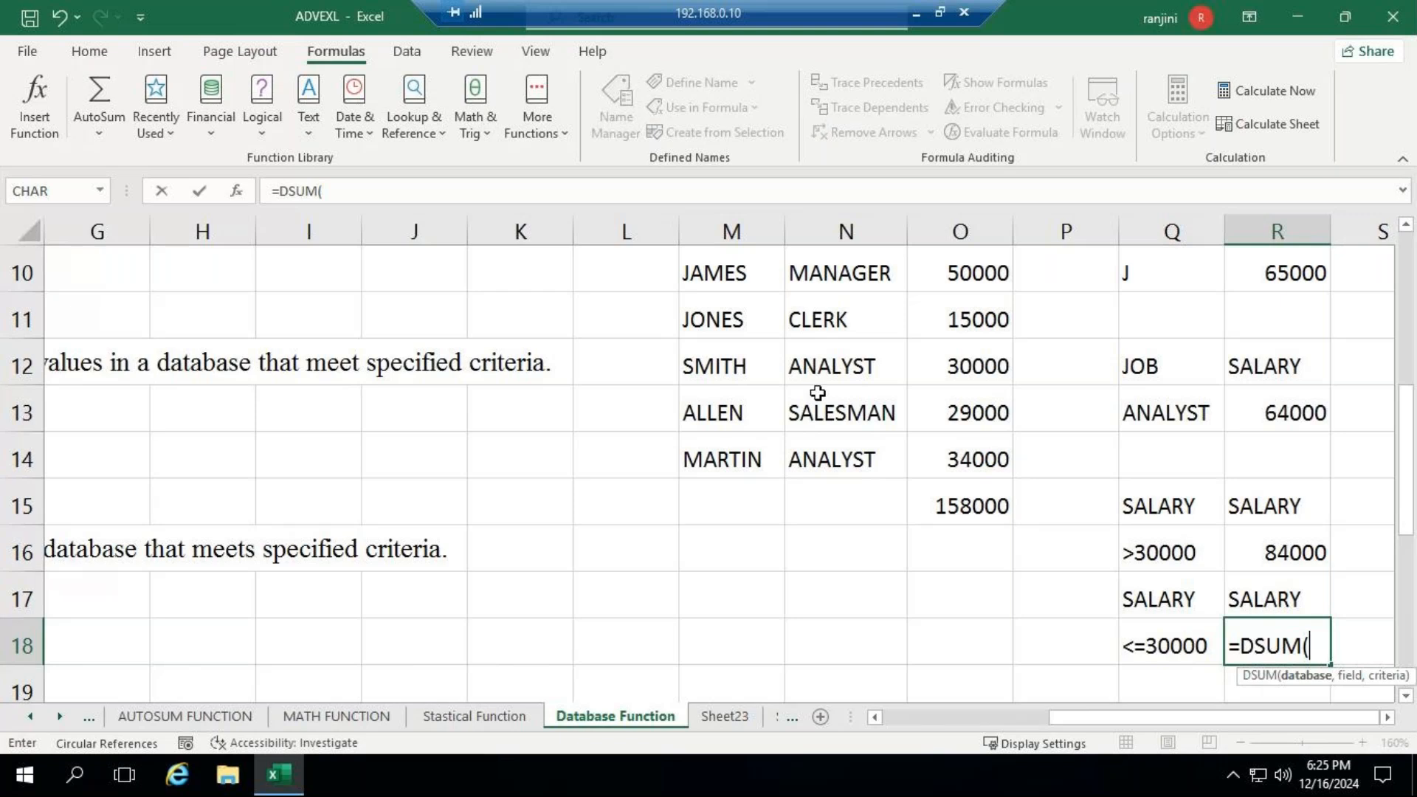
pyautogui.scroll(3, 813, 395)
pyautogui.scroll(-2, 812, 398)
pyautogui.moveTo(744, 367); pyautogui.dragTo(959, 592)
pyautogui.write(',')
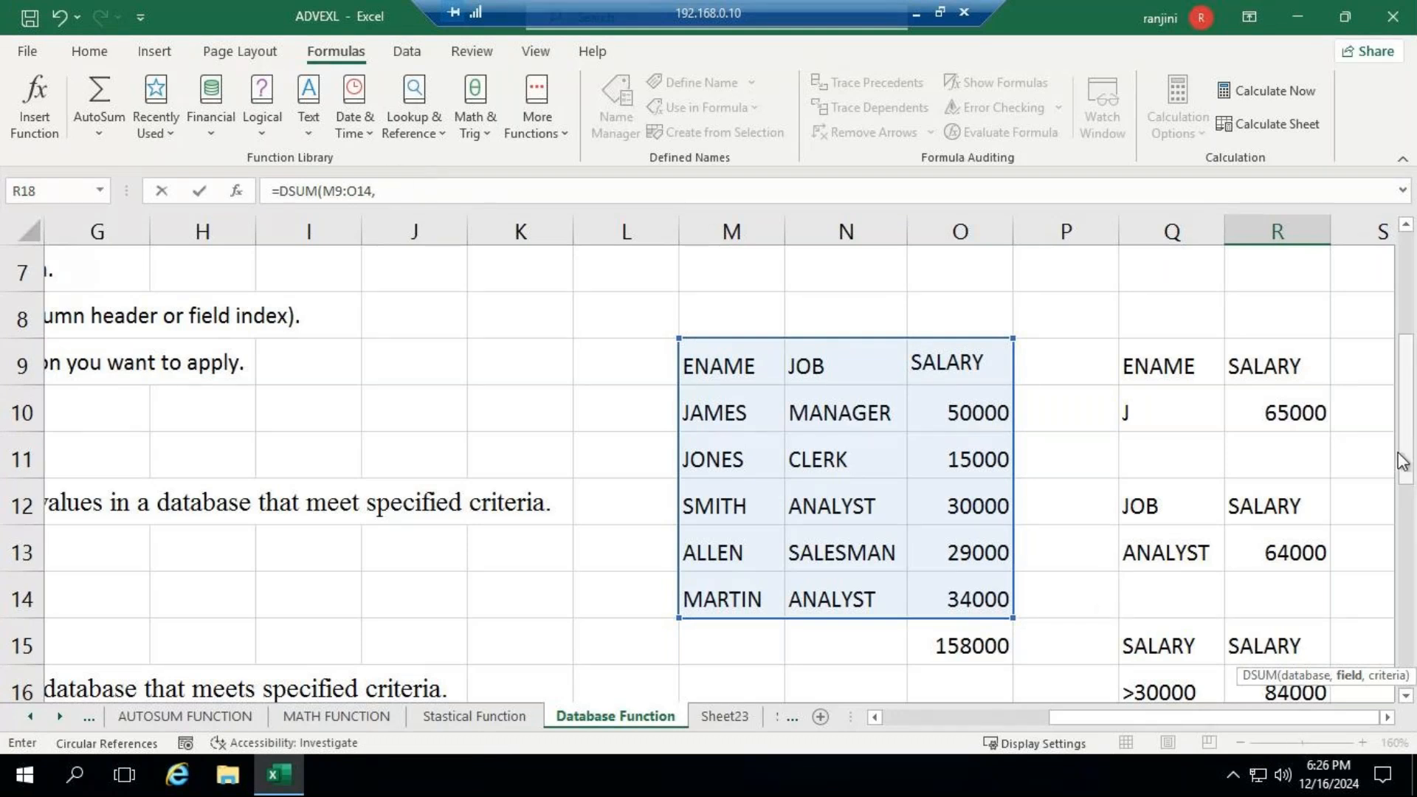
pyautogui.moveTo(1403, 462); pyautogui.dragTo(1406, 531)
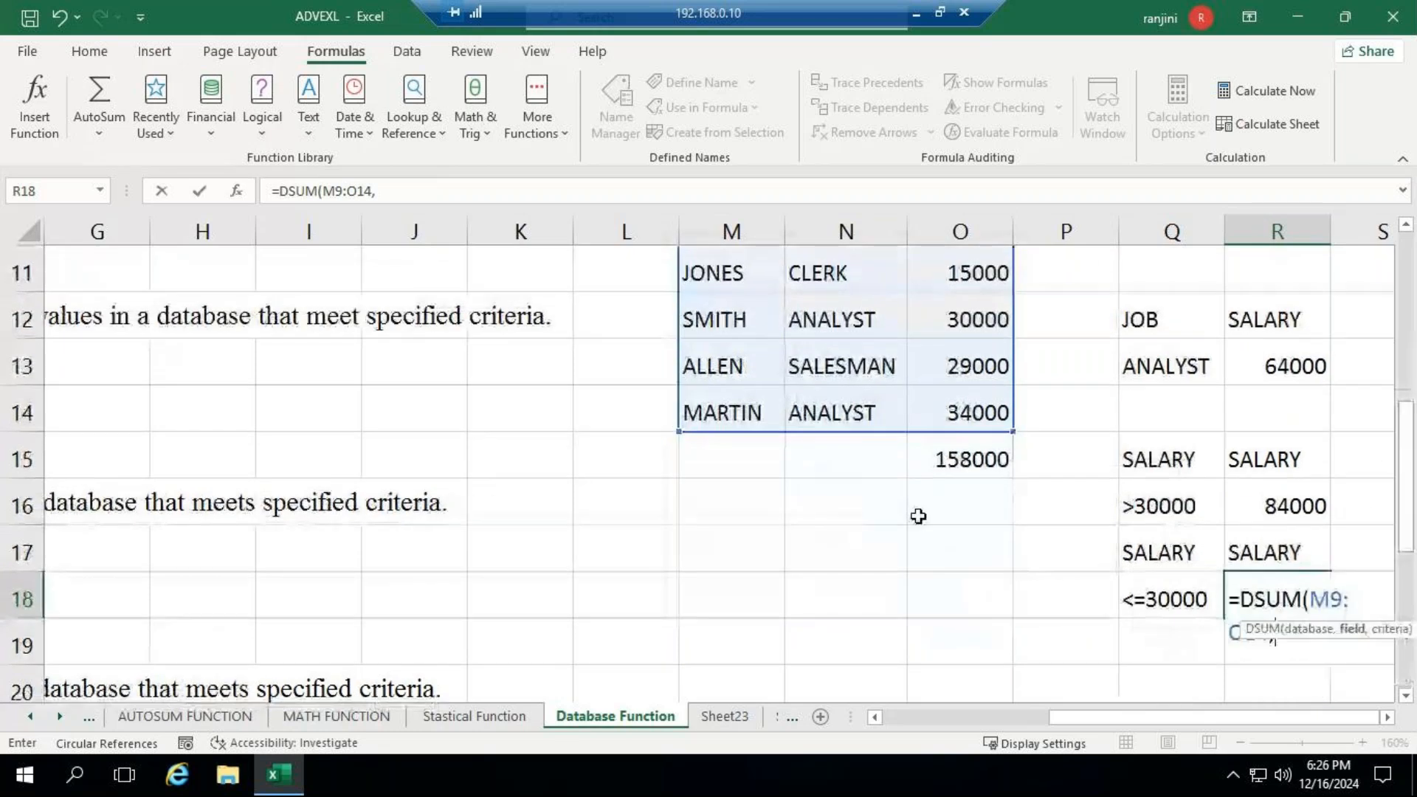
pyautogui.scroll(1, 950, 354)
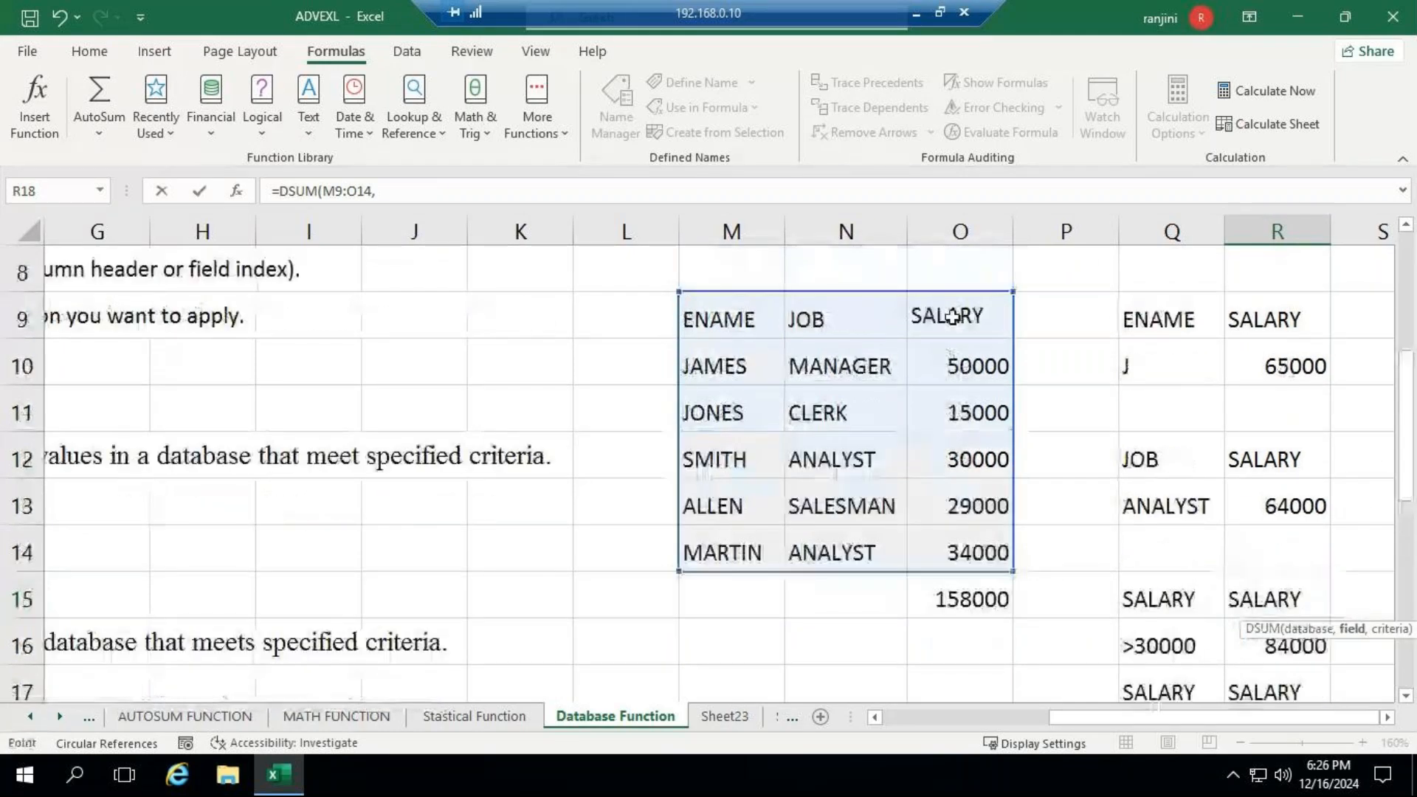
pyautogui.click(952, 316)
pyautogui.write(',')
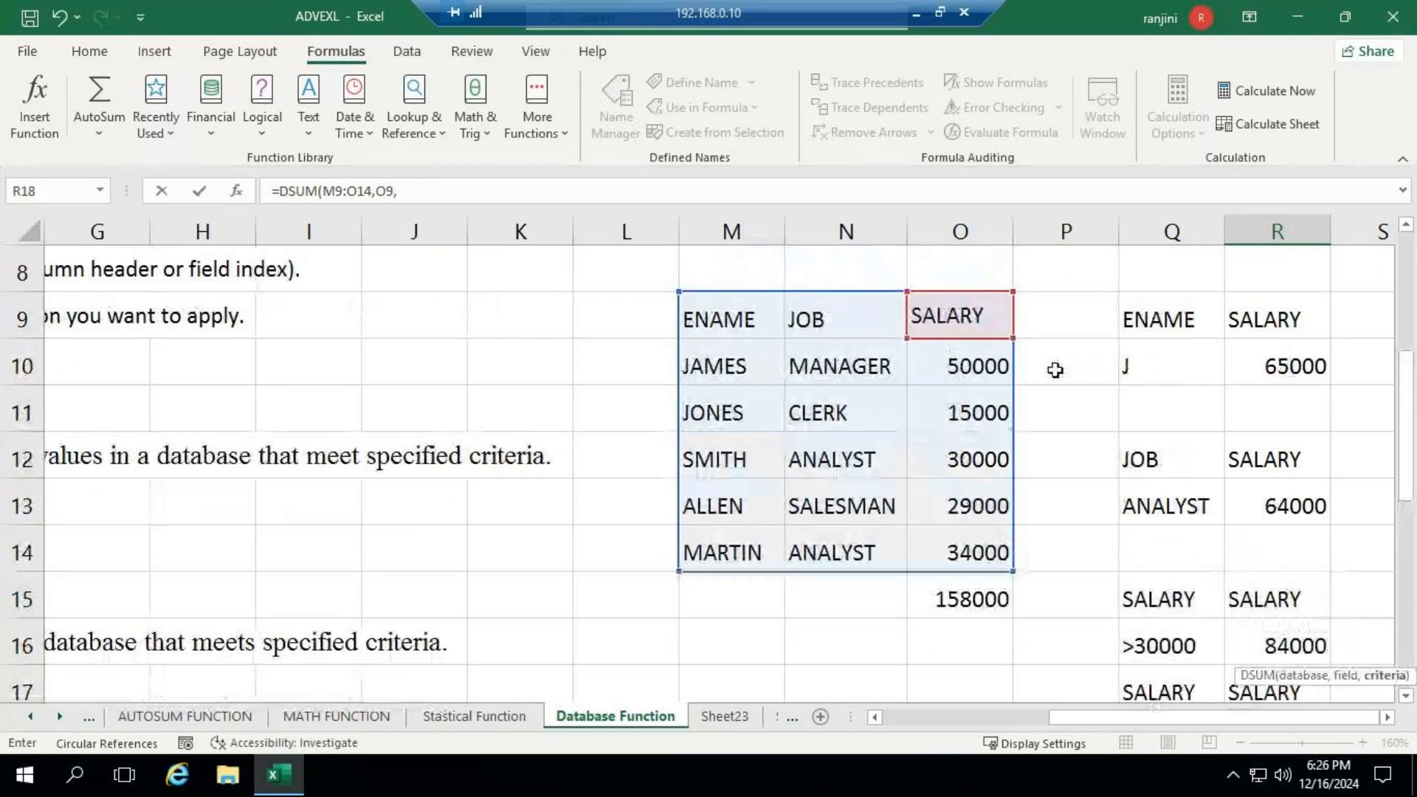
pyautogui.scroll(-3, 1056, 369)
pyautogui.moveTo(1177, 278); pyautogui.dragTo(1188, 317)
pyautogui.press('Return')
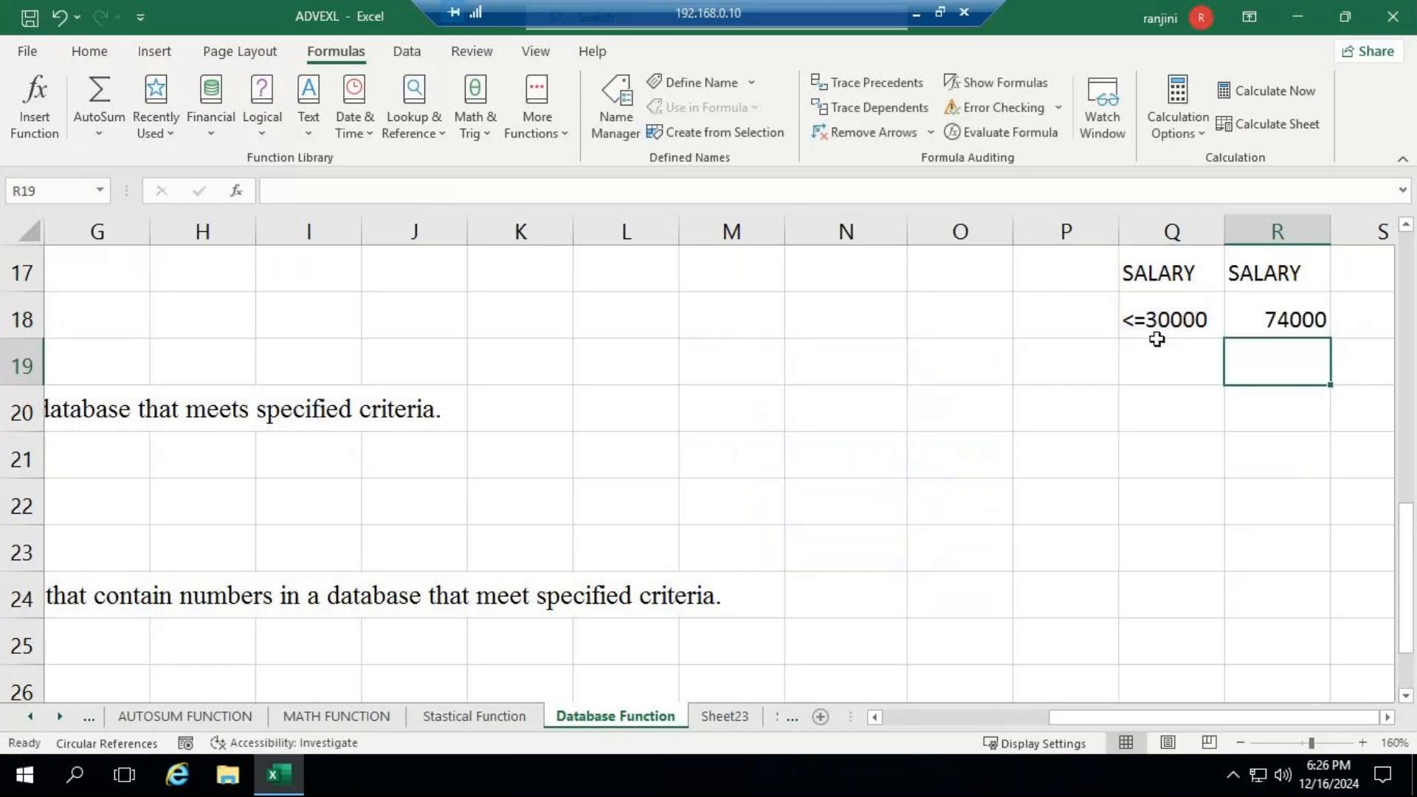
# - Check the R18 formula's result against the salaries in O11:O13, and switch from the remote desktop to the GoTo Meeting window
pyautogui.scroll(3, 1025, 414)
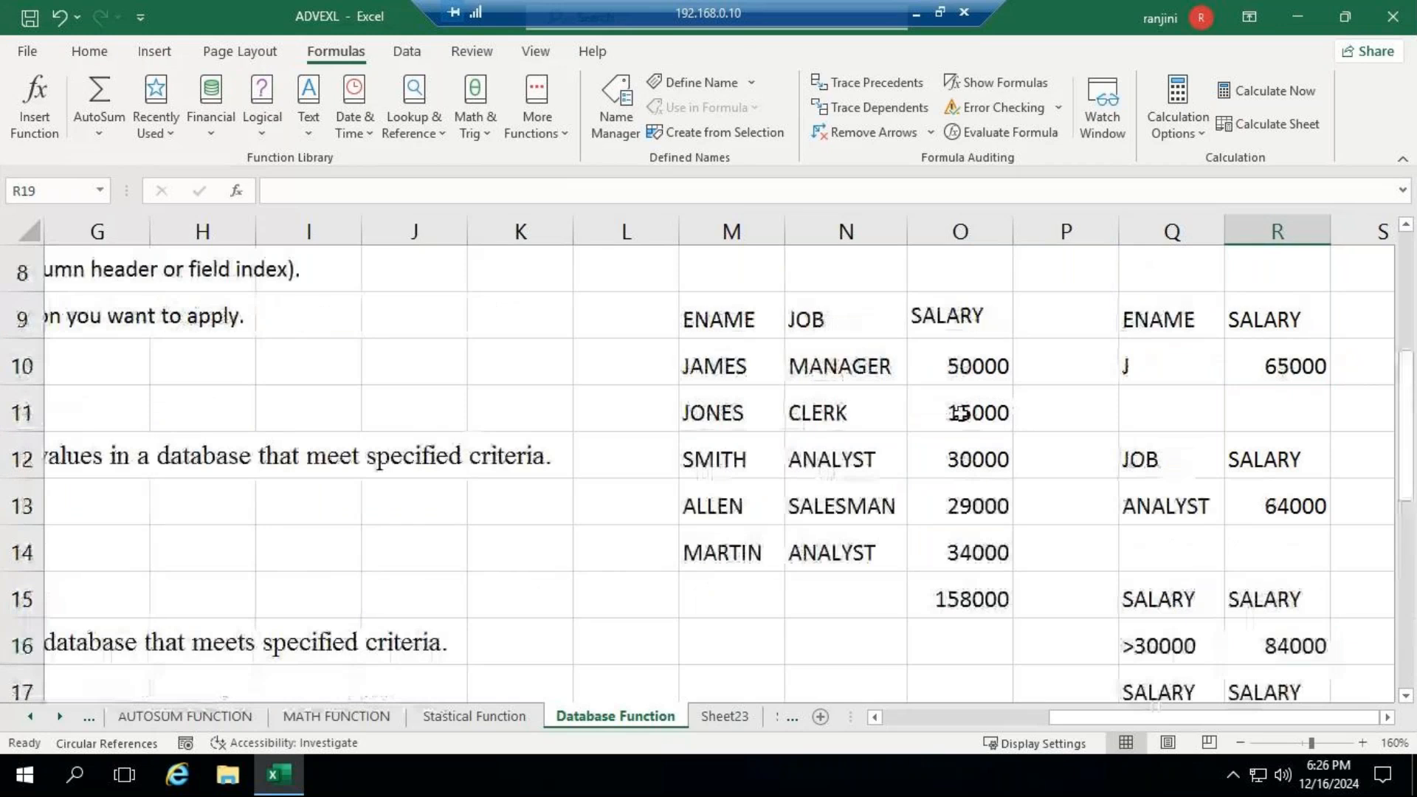
pyautogui.moveTo(959, 413); pyautogui.dragTo(965, 505)
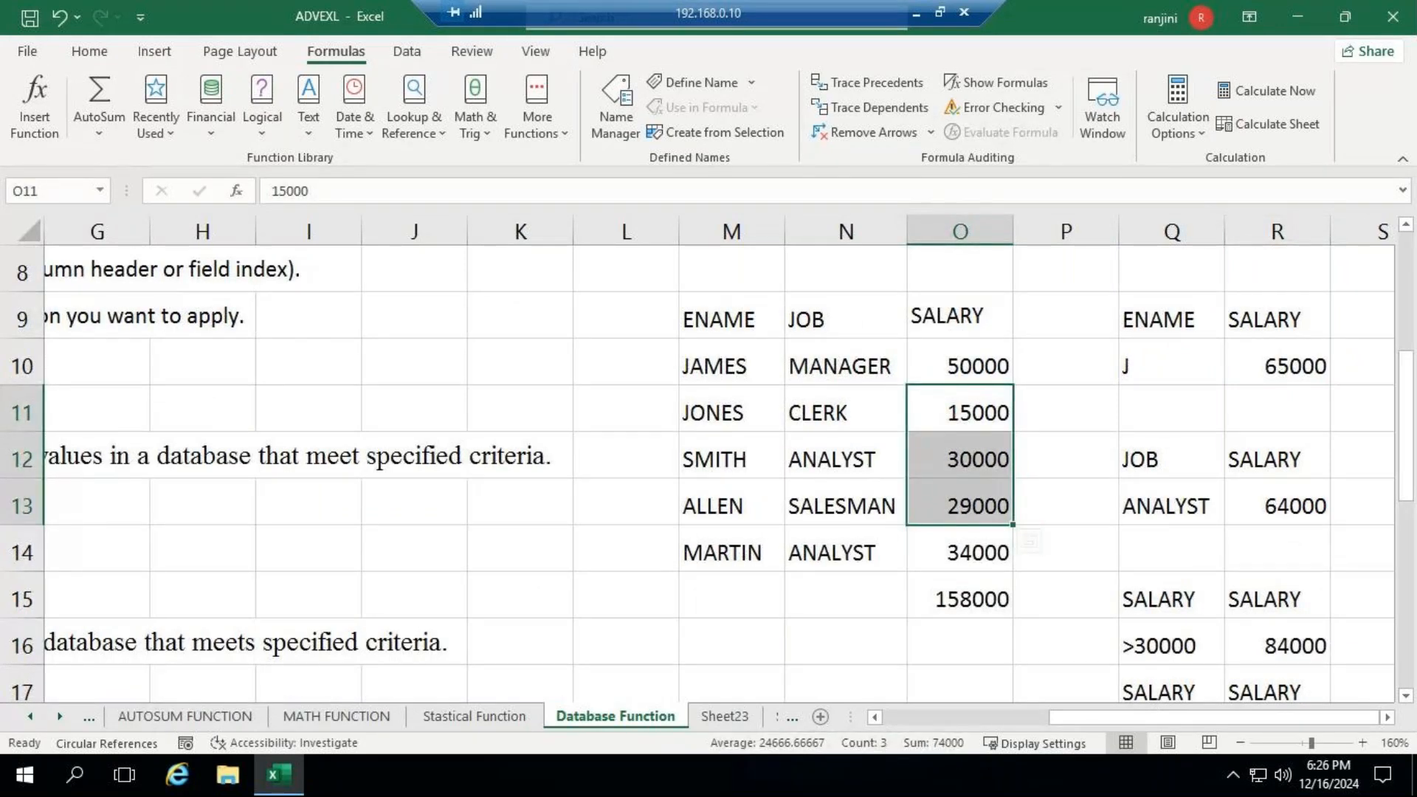
pyautogui.moveTo(1407, 403); pyautogui.dragTo(1410, 511)
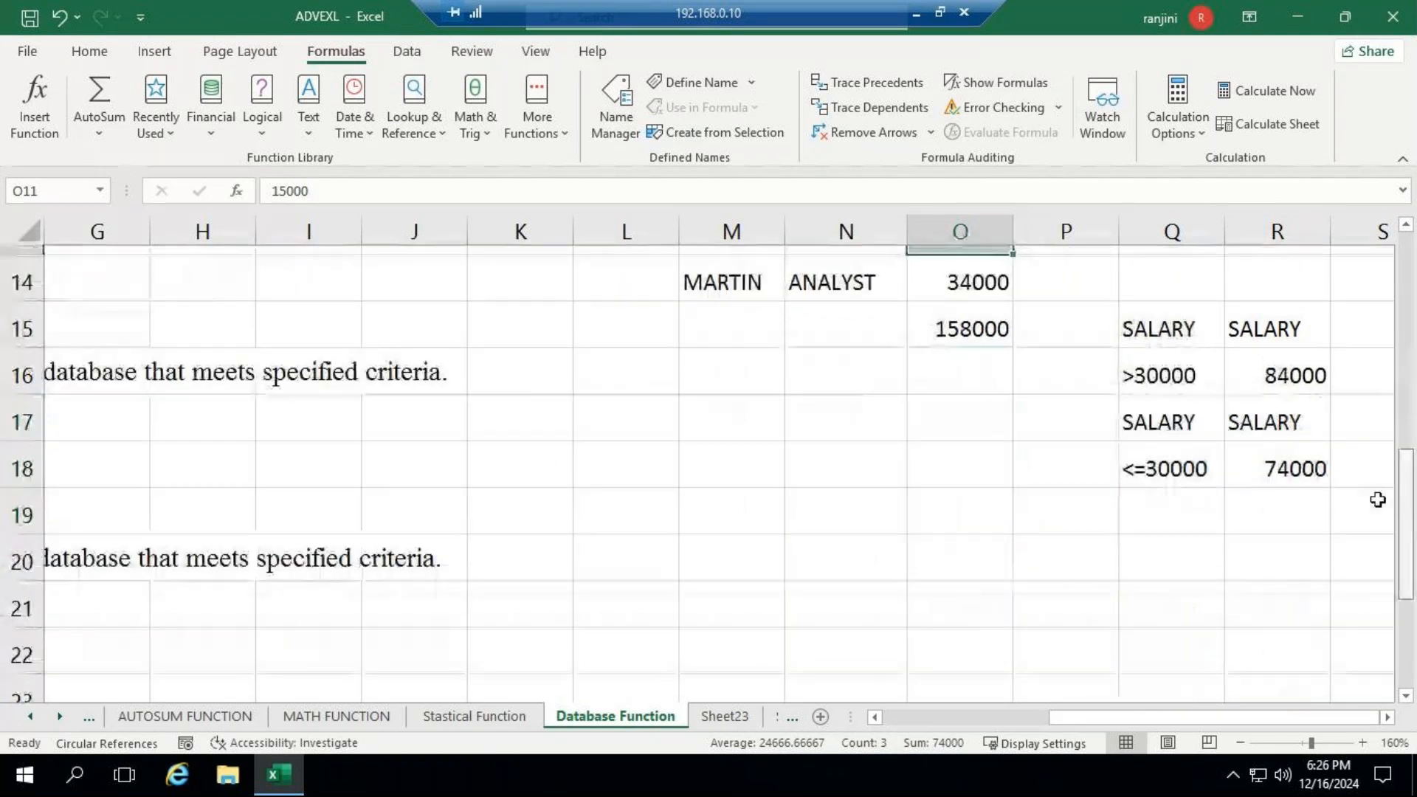
pyautogui.click(1281, 464)
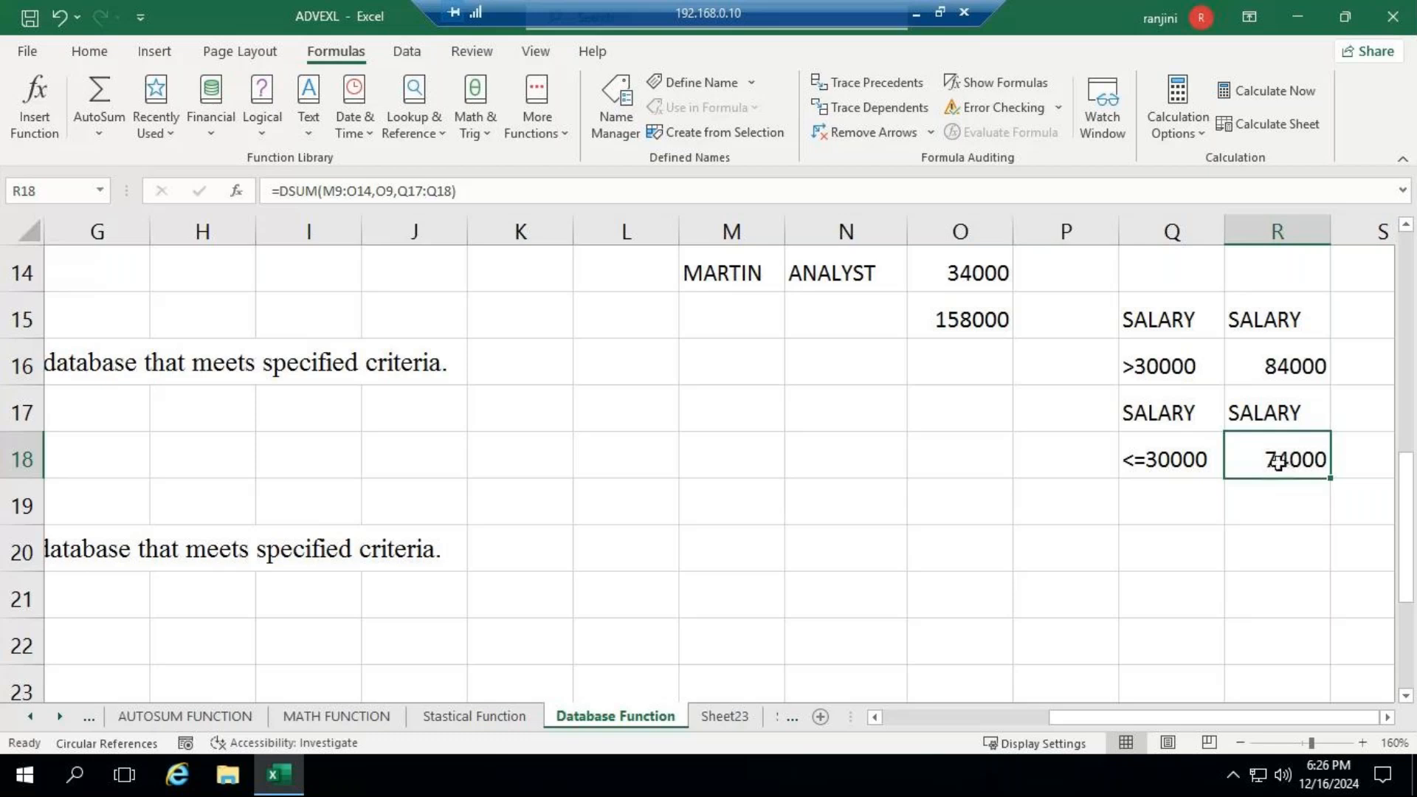
pyautogui.click(918, 15)
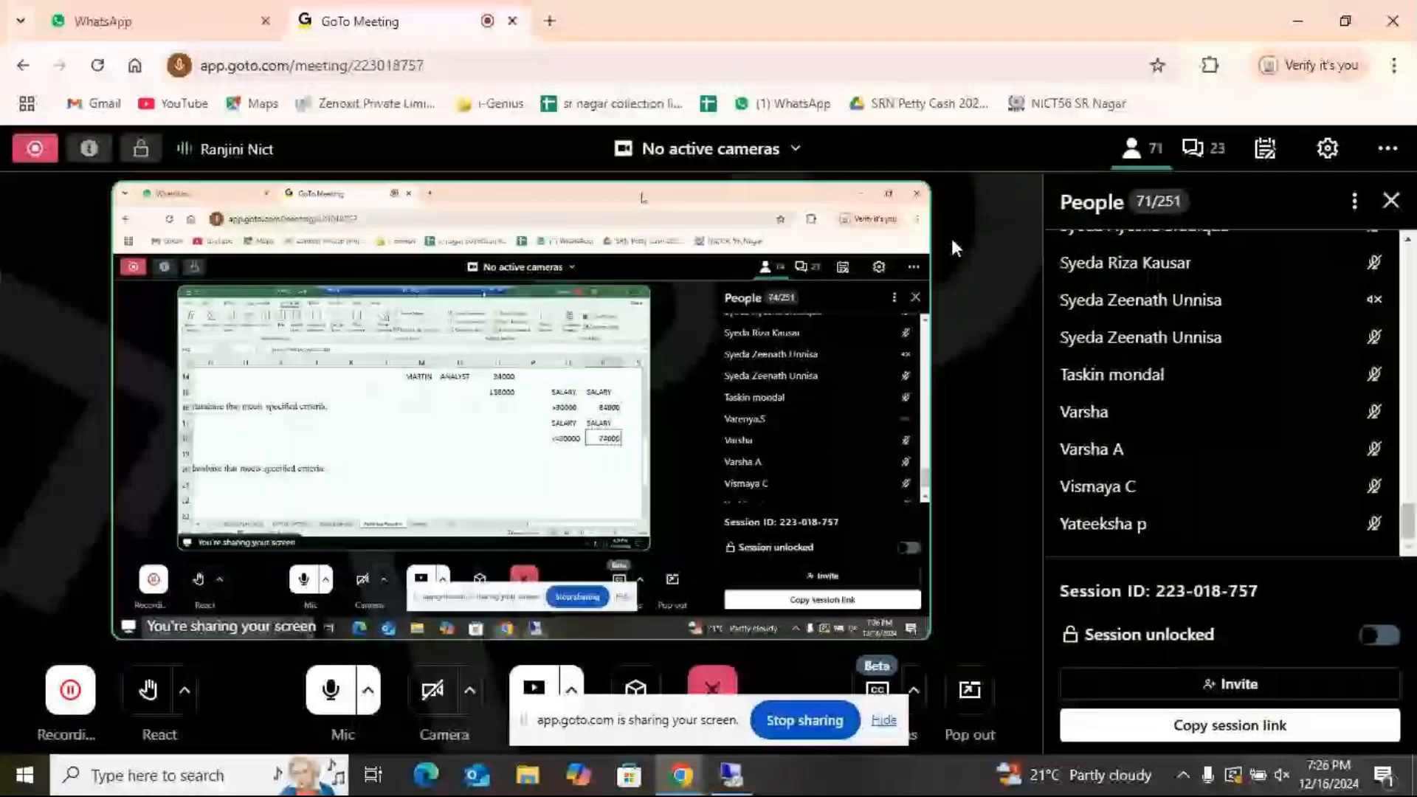